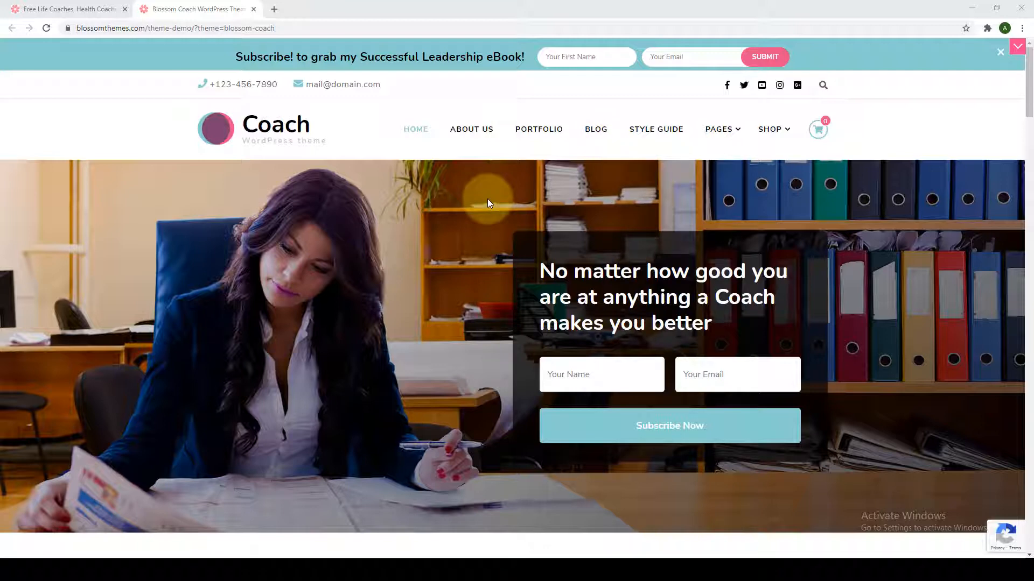
In a new tab, go to blossomthemes.com from the 'blossom' address-bar suggestion.
click(273, 9)
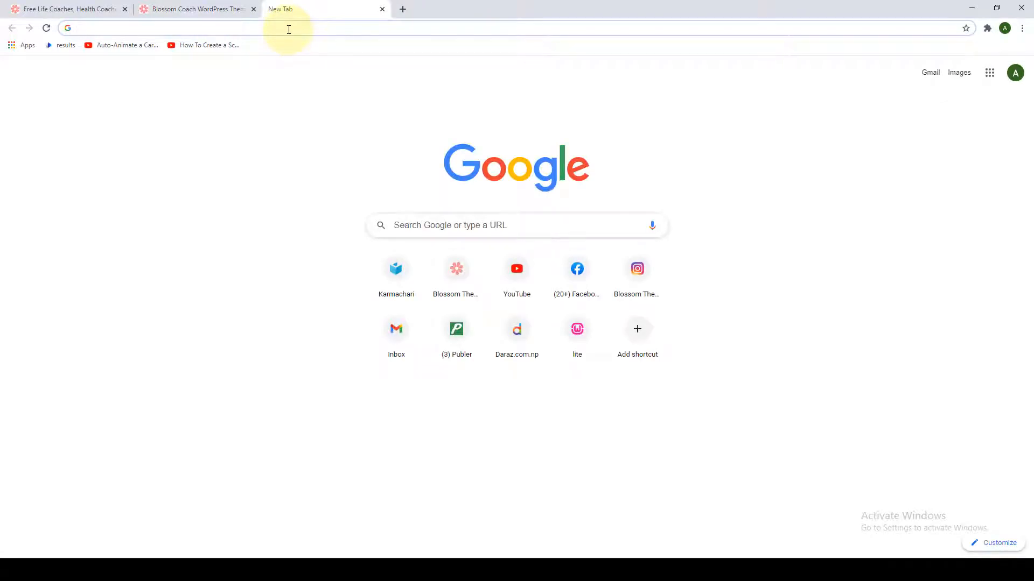
text(blossomthemes.com)
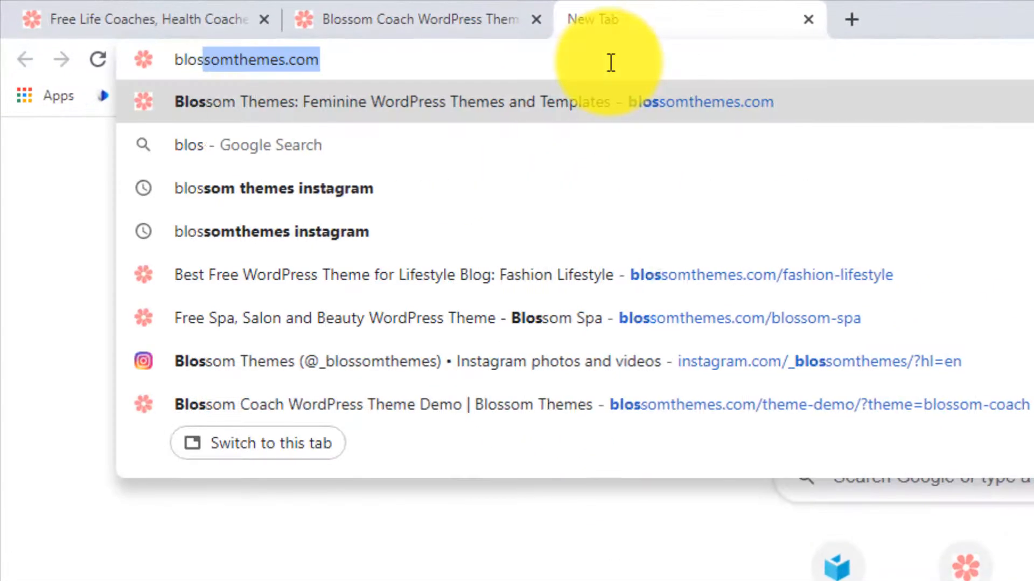
key(Return)
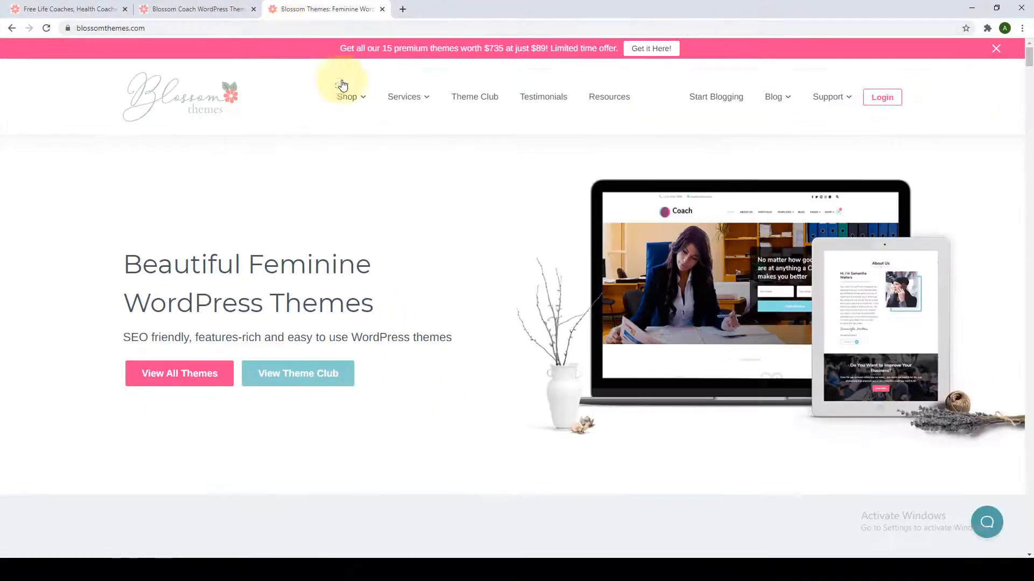
View the Blossom Coach (Free) theme page from Shop > Free Themes, then return to the demo tab.
mouse_move(347, 108)
mouse_move(357, 161)
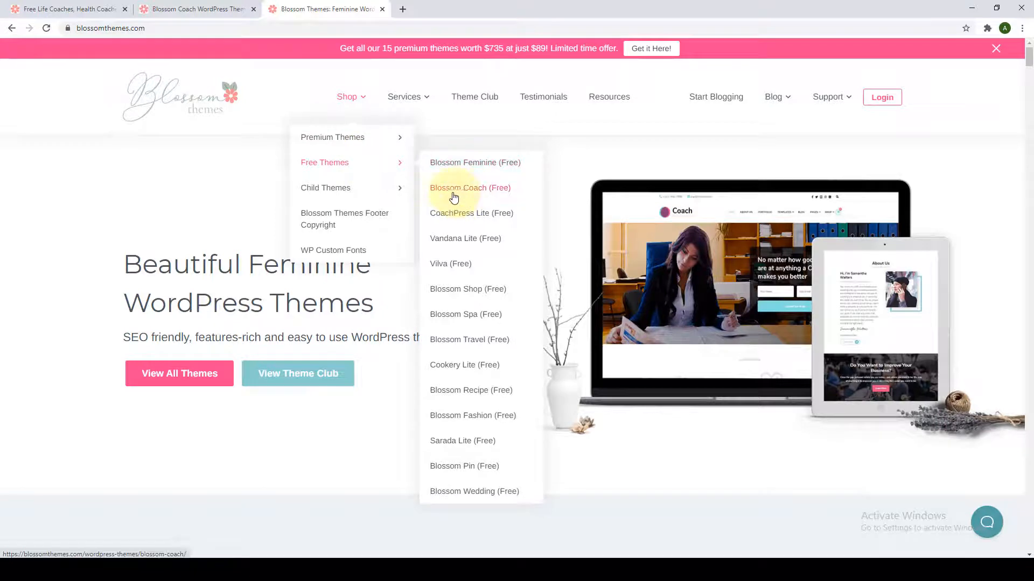
click(486, 197)
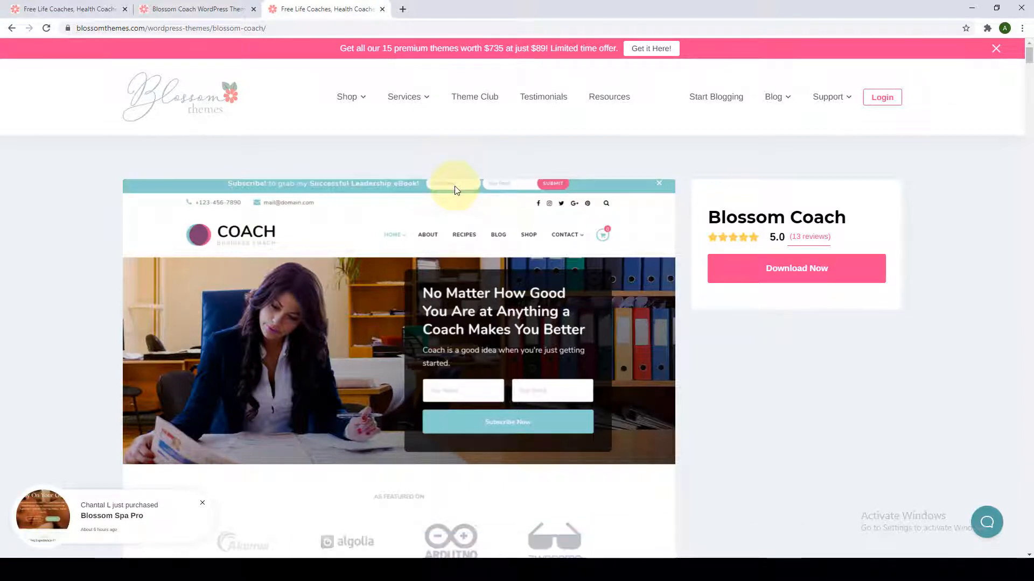
scroll(454, 189, down, 5)
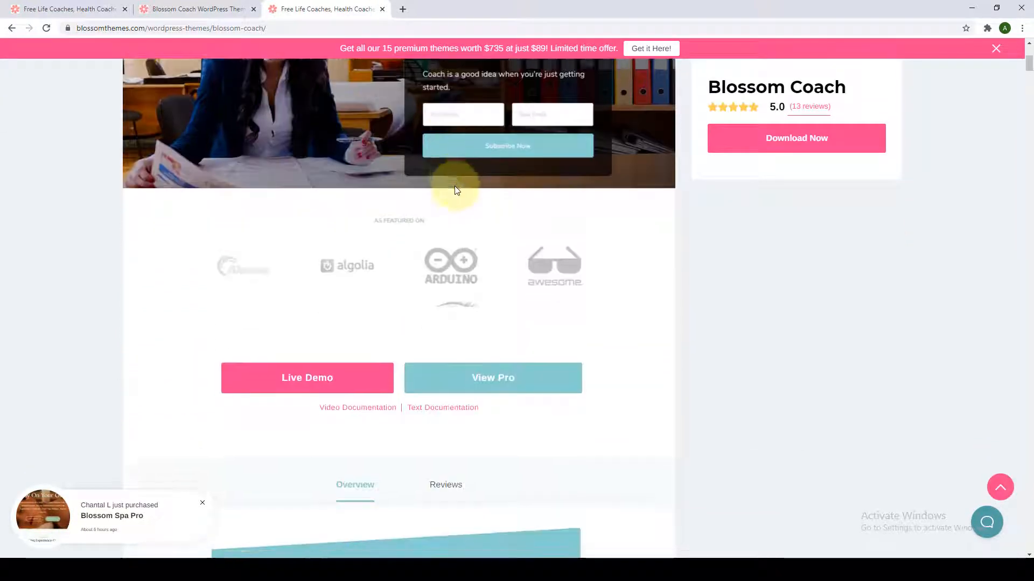
scroll(456, 190, down, 2)
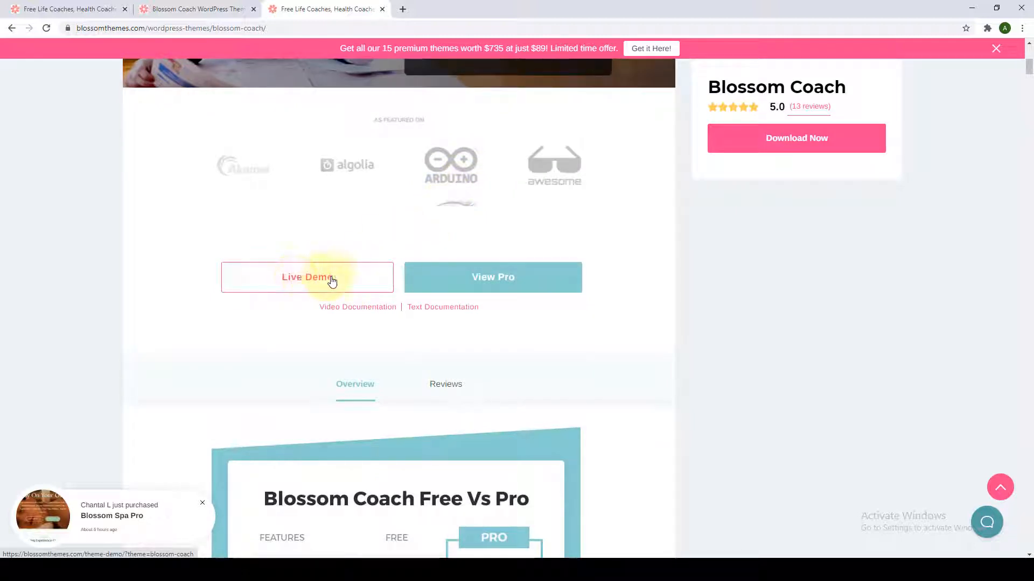
click(215, 12)
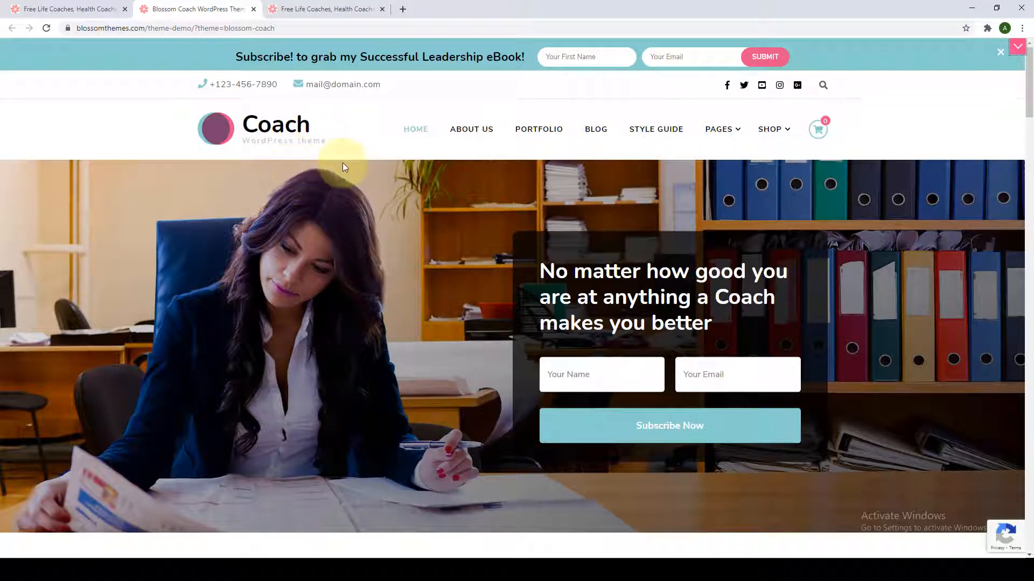
Close the third tab, then scroll the demo homepage past the hero headline to the featured-on logos.
click(382, 9)
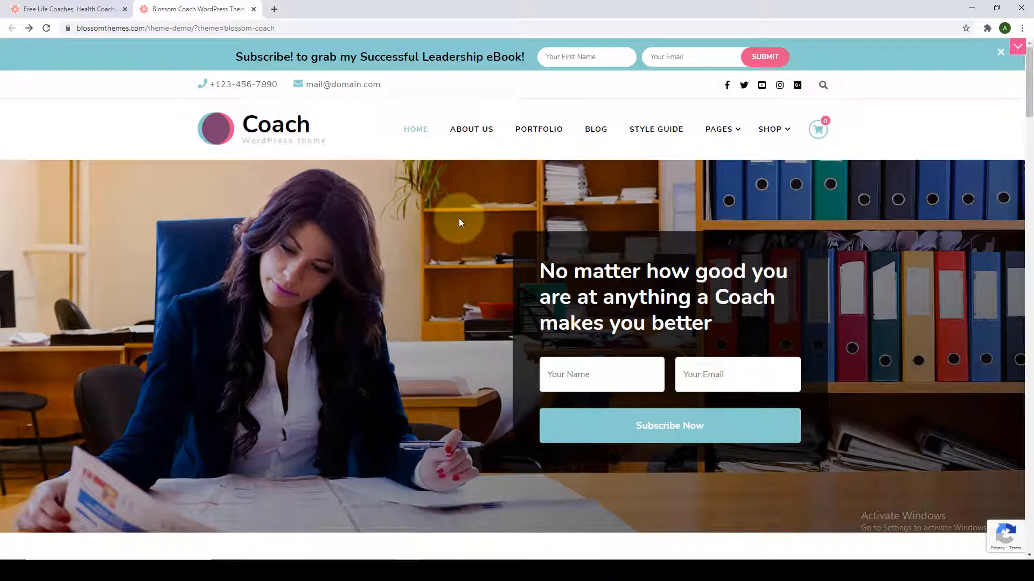
scroll(456, 221, down, 1)
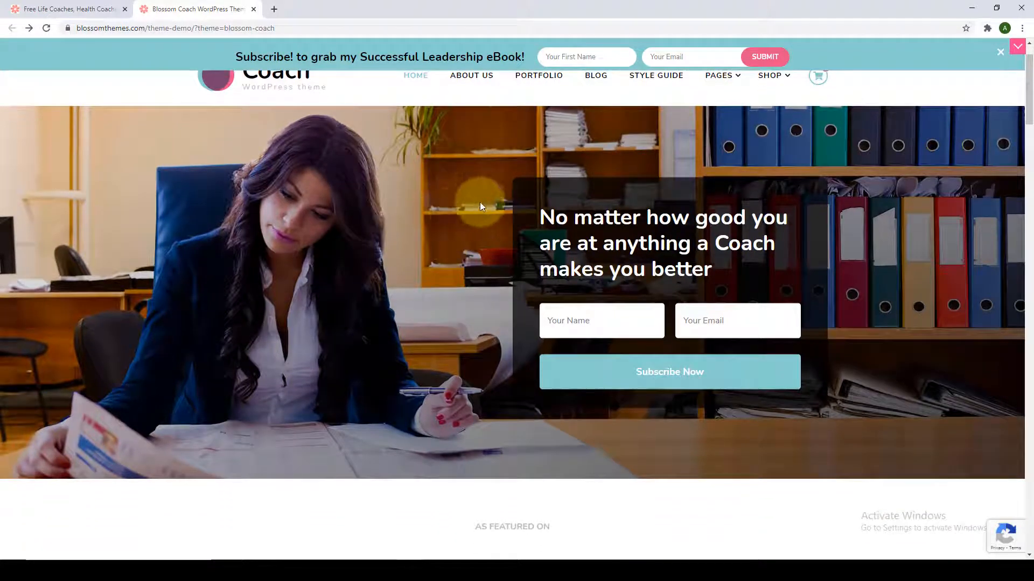
triple_click(610, 235)
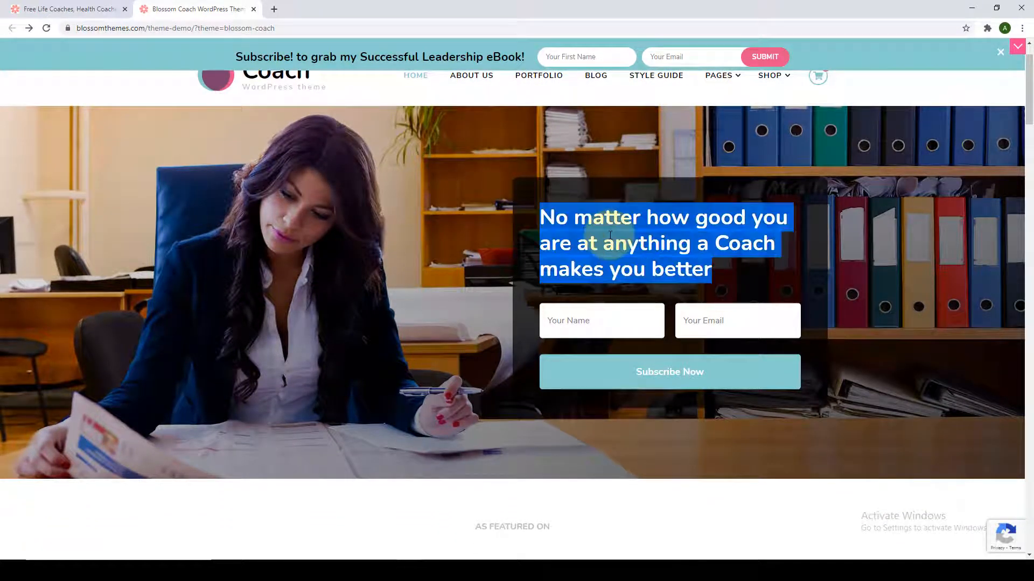
click(610, 235)
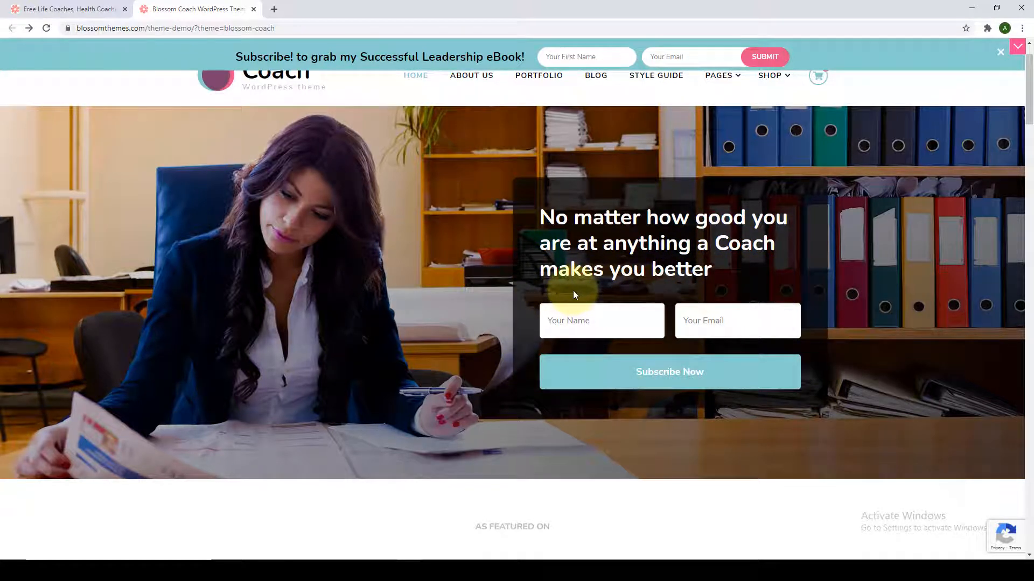
scroll(609, 289, down, 3)
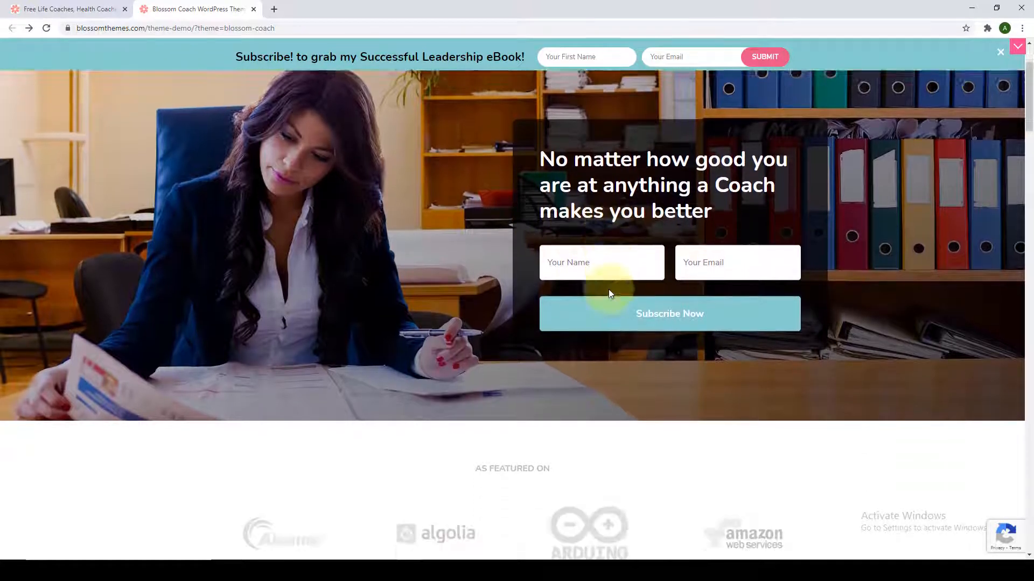
scroll(608, 293, down, 3)
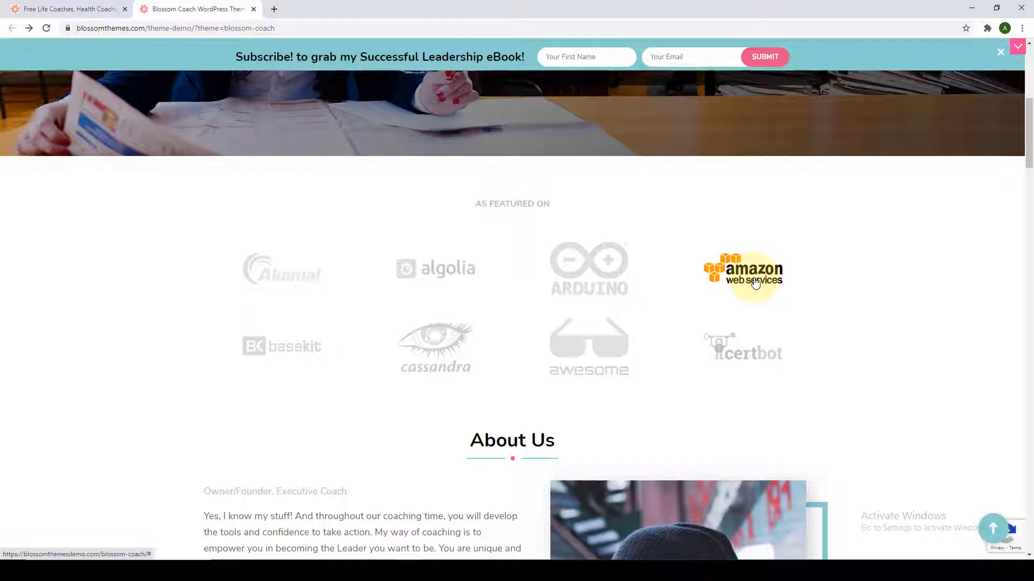
Scroll through About Us, the business banner and Trusted By down to the six coaching services.
scroll(755, 283, down, 6)
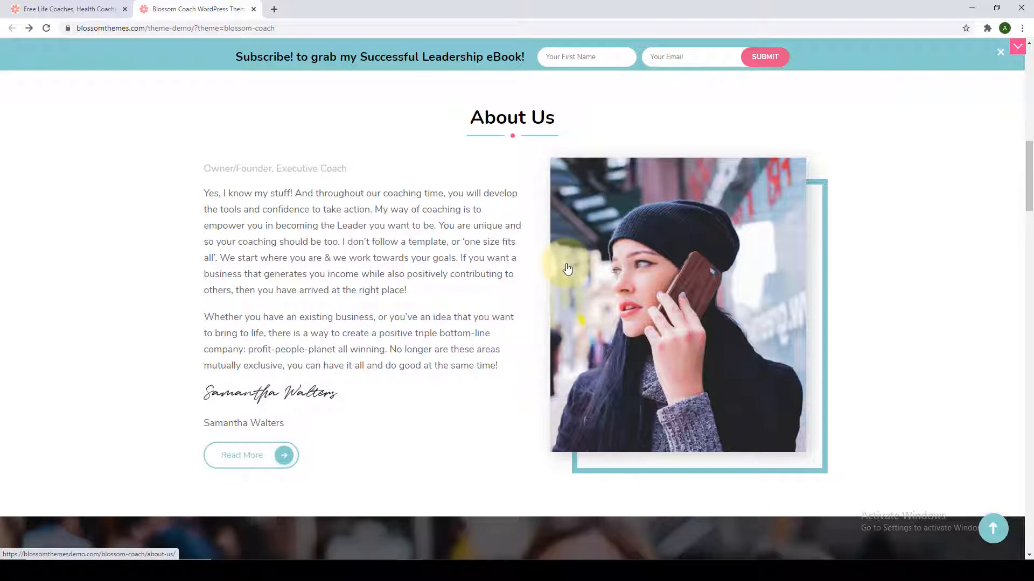
scroll(567, 269, down, 8)
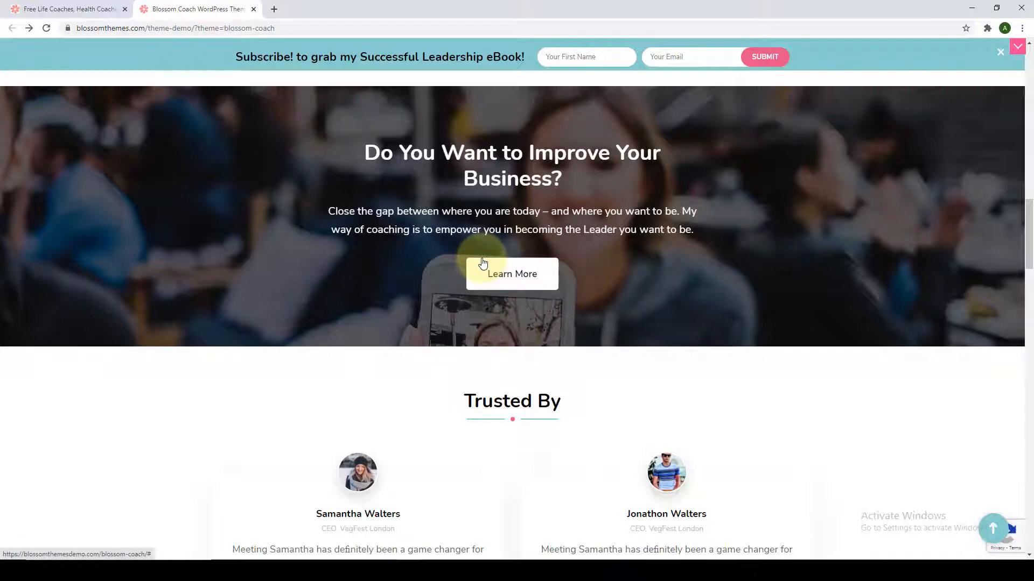
scroll(480, 271, down, 4)
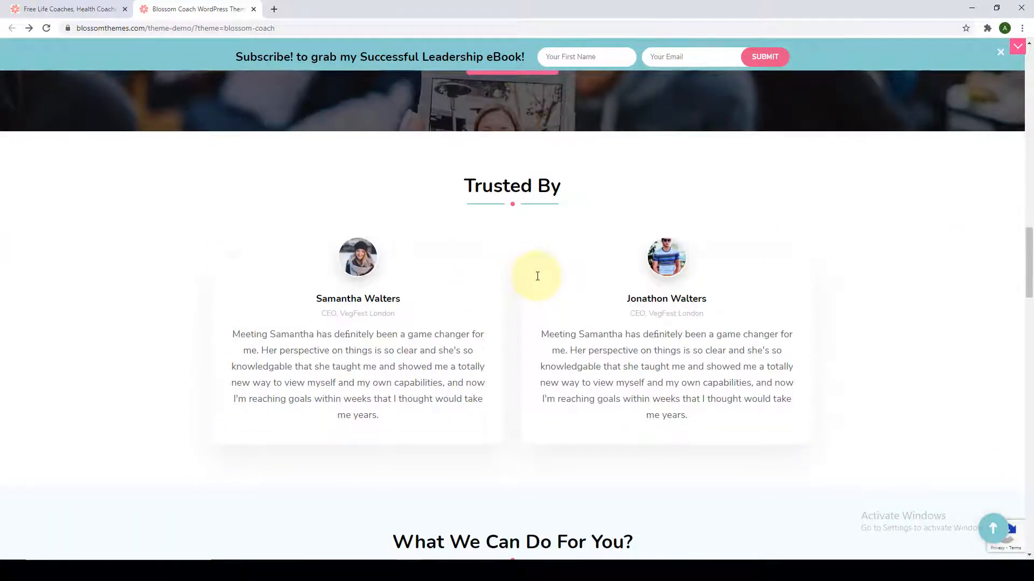
scroll(537, 276, down, 1)
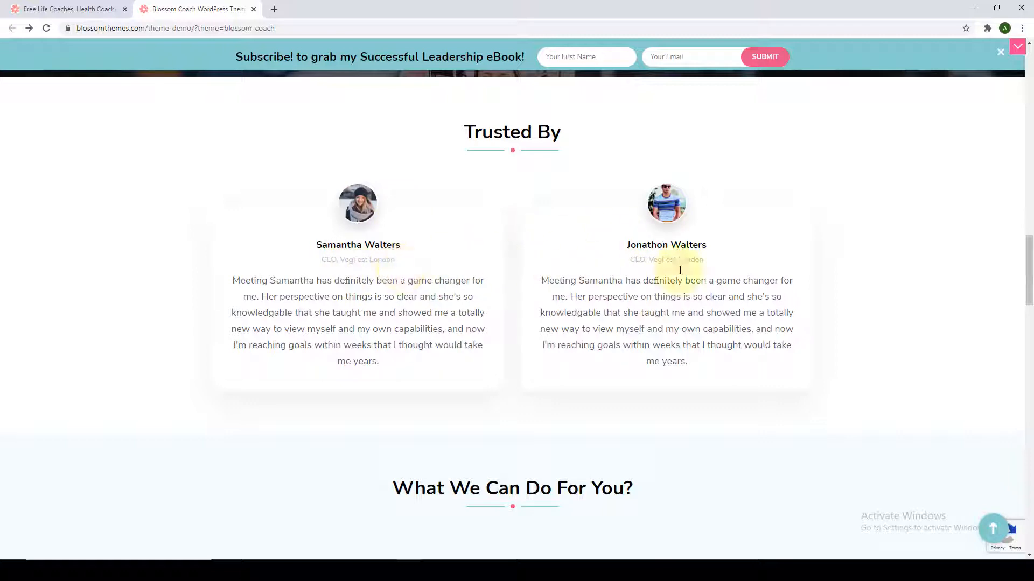
scroll(592, 304, down, 1)
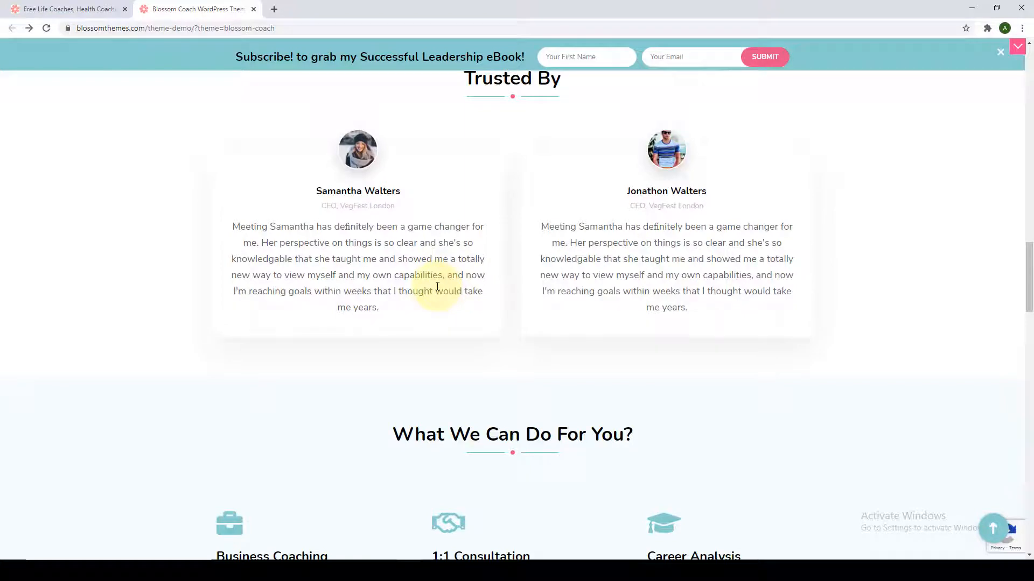
scroll(437, 286, down, 6)
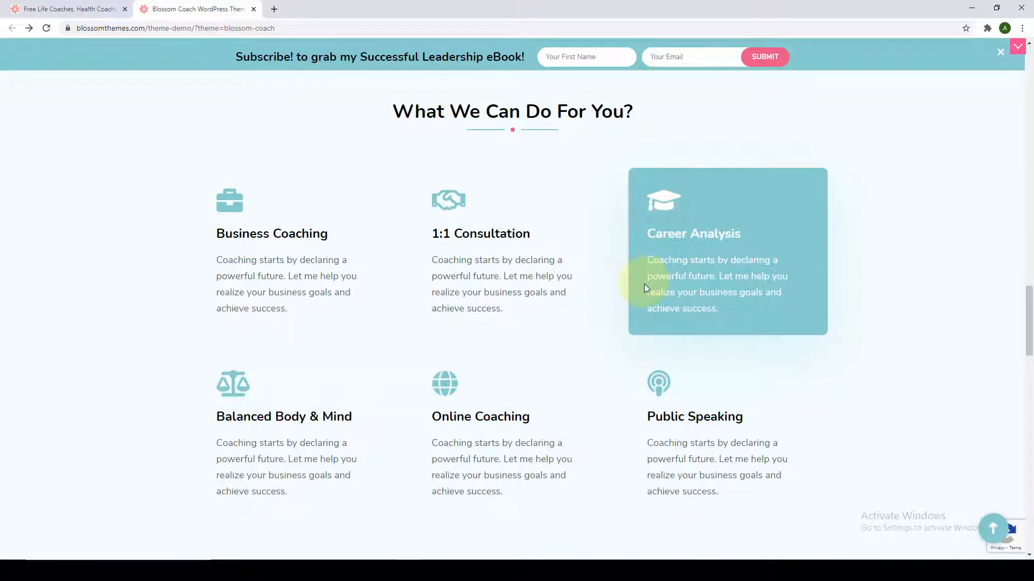
Scroll past Latest Articles and highlight the banner paragraph text.
scroll(644, 283, down, 9)
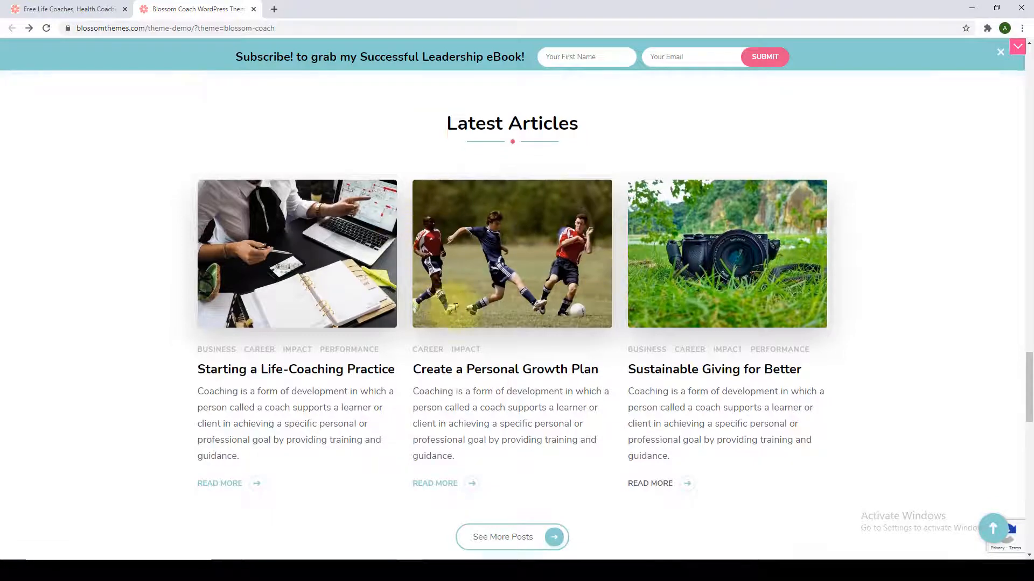
scroll(423, 294, down, 7)
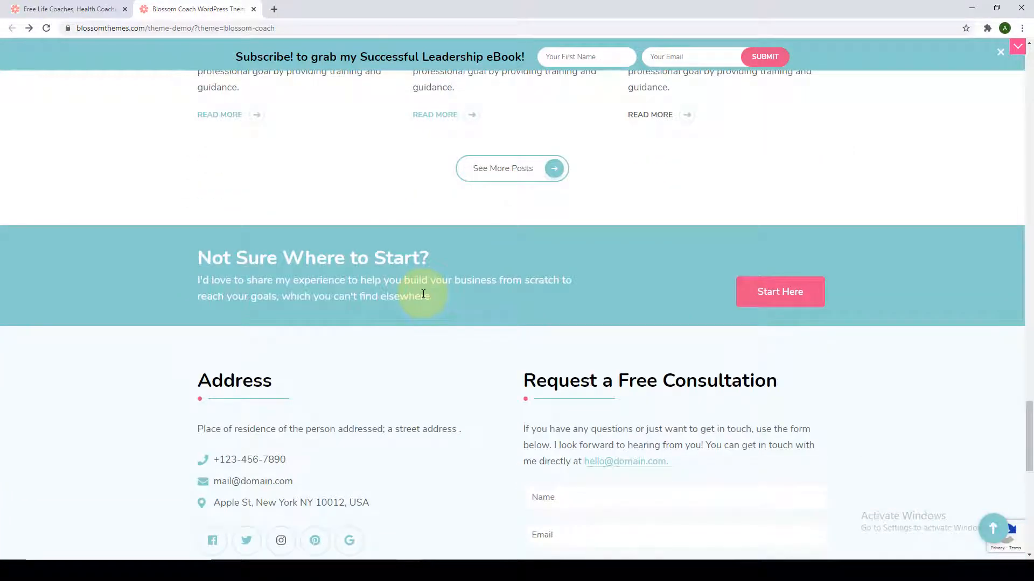
triple_click(423, 294)
click(447, 364)
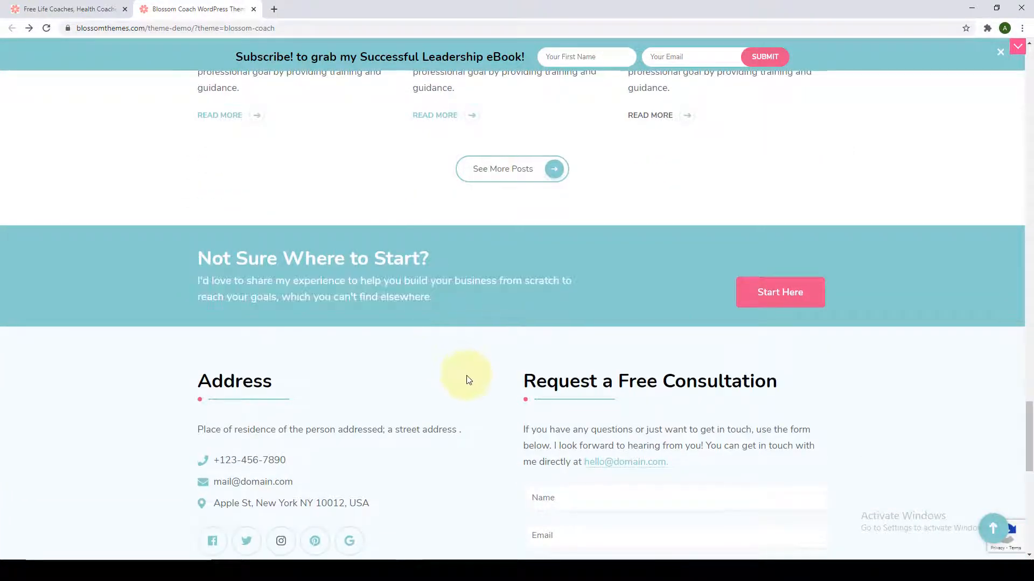
scroll(467, 378, up, 8)
scroll(469, 381, up, 20)
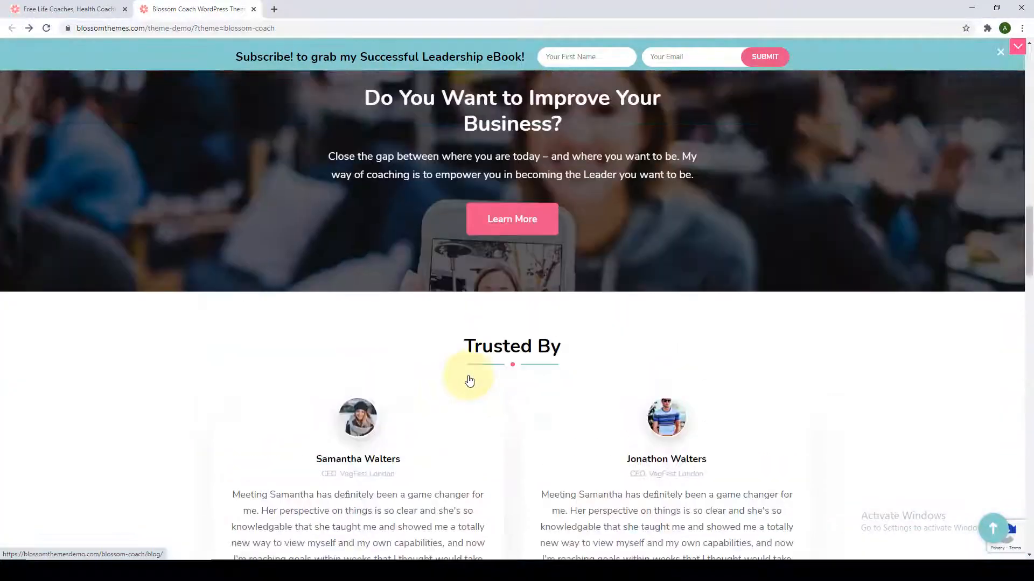
Read the 'Not Sure Where to Start?' heading and paragraph, then continue to the Address section.
scroll(474, 350, down, 17)
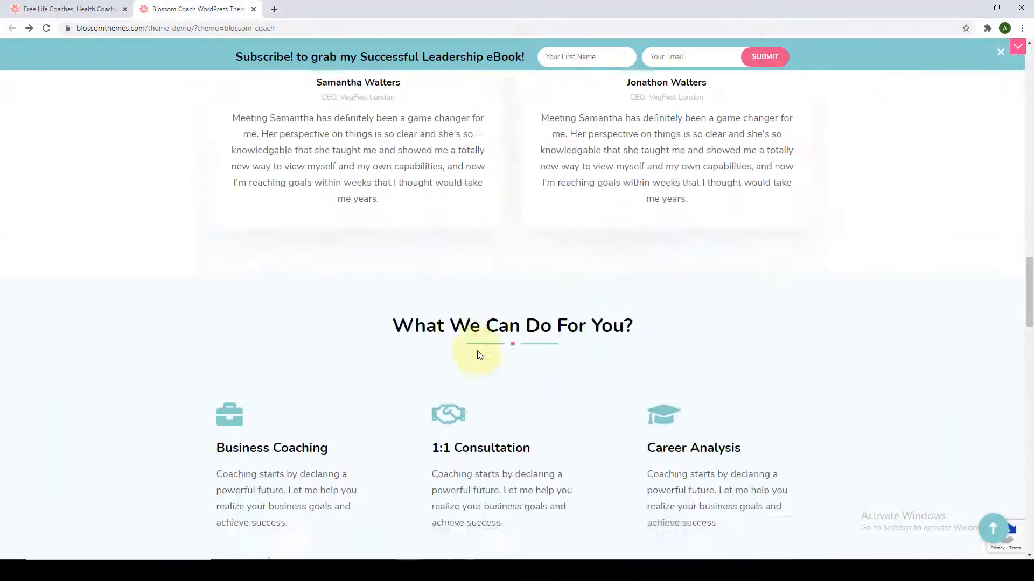
scroll(477, 351, down, 7)
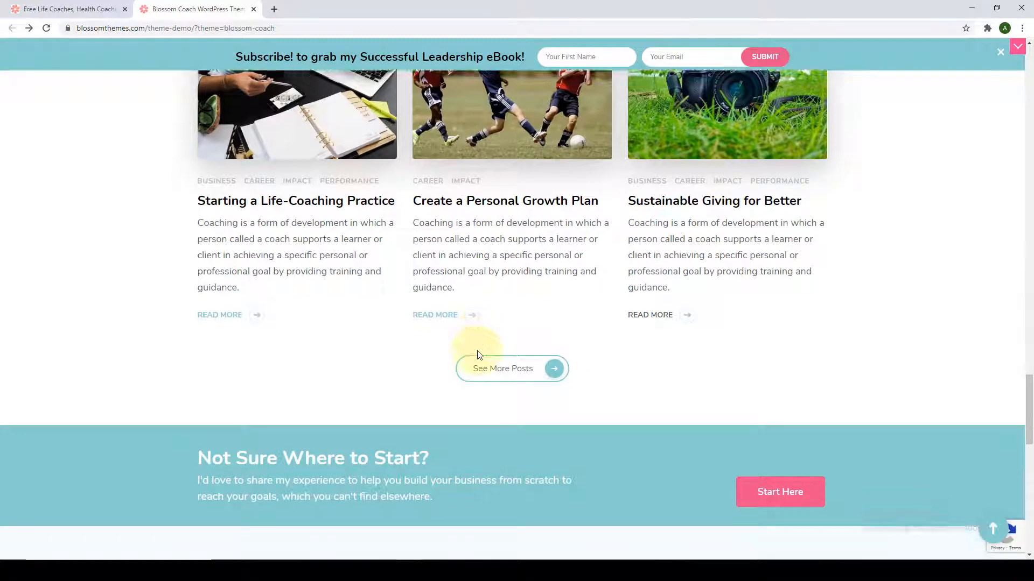
scroll(457, 336, down, 2)
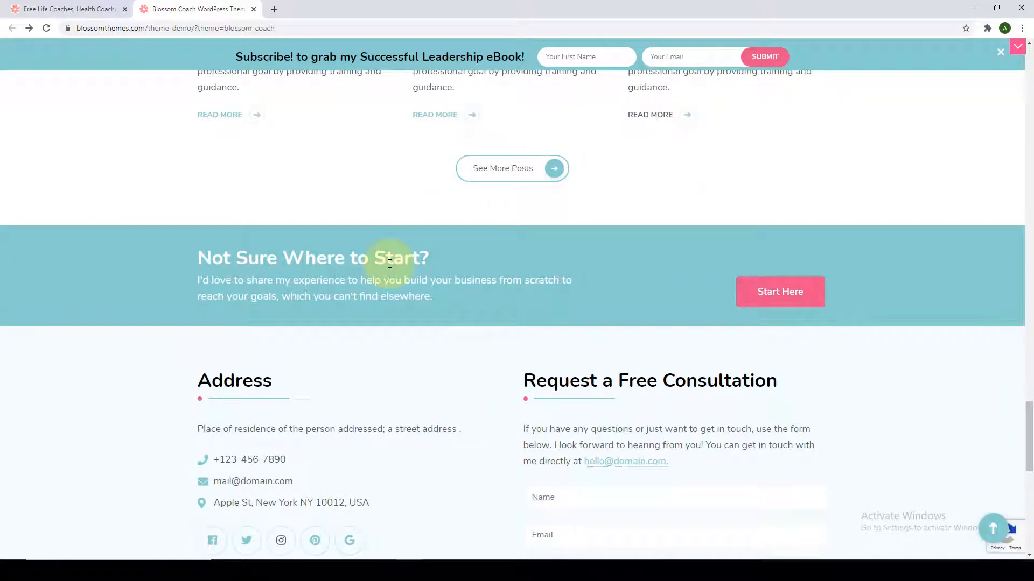
triple_click(389, 264)
triple_click(404, 293)
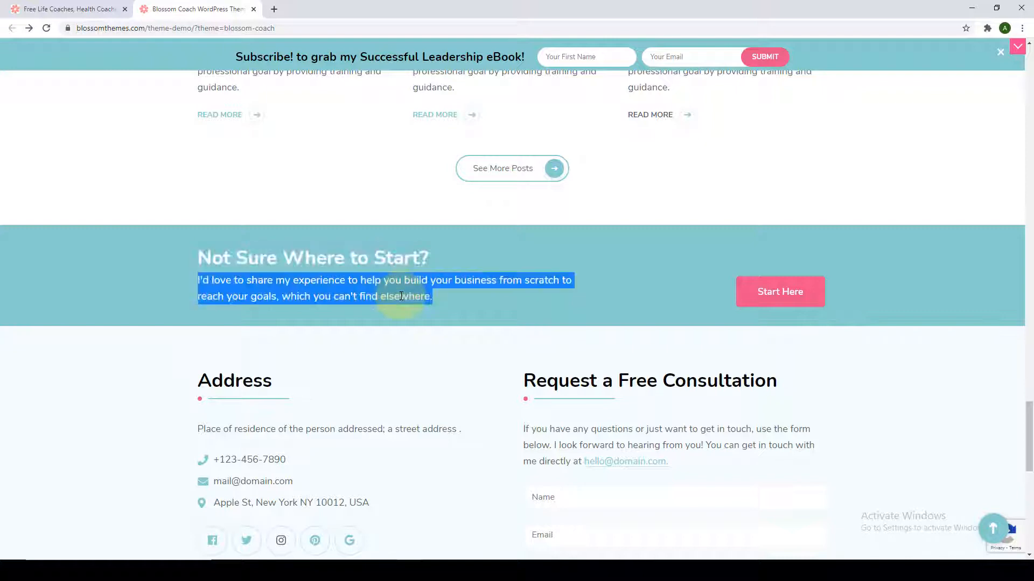
click(509, 302)
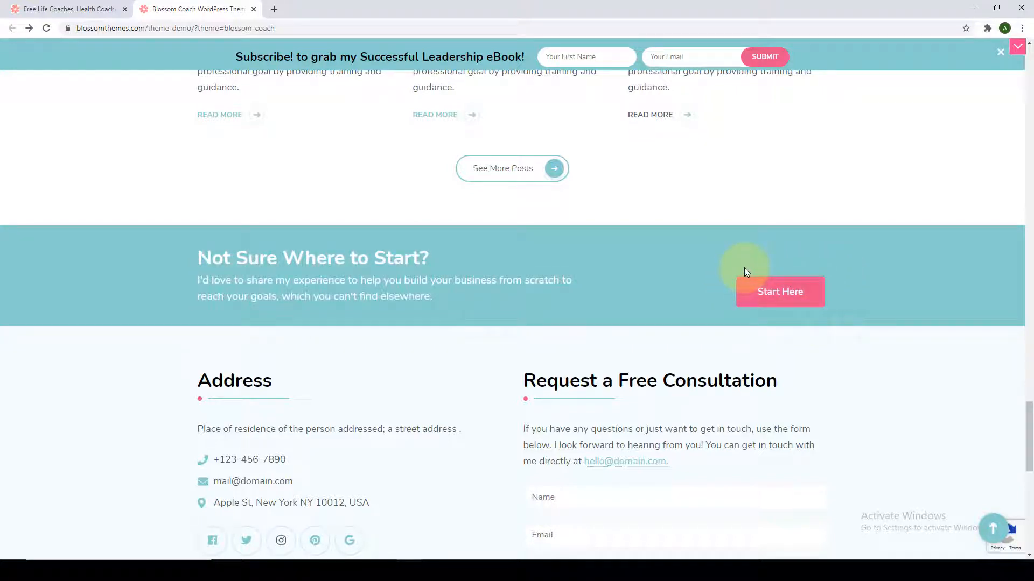
scroll(553, 320, down, 4)
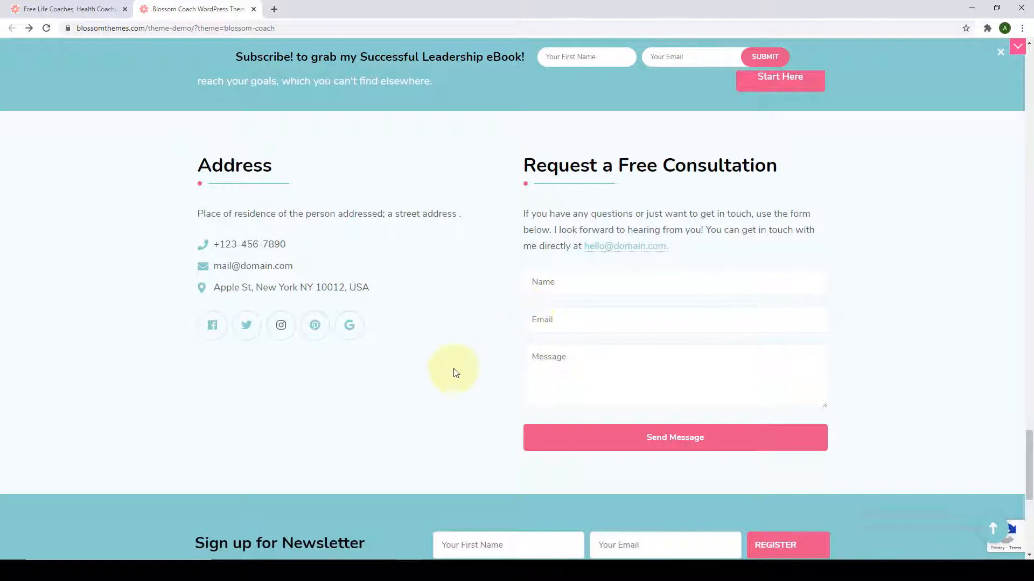
Scroll down to the footer and highlight the copyright line.
scroll(452, 371, down, 4)
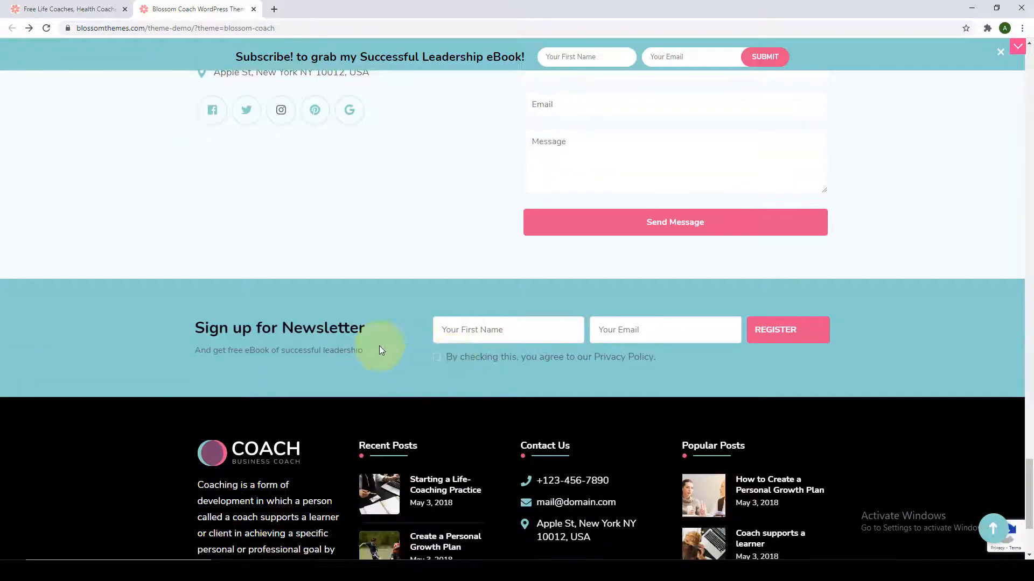
scroll(379, 346, down, 1)
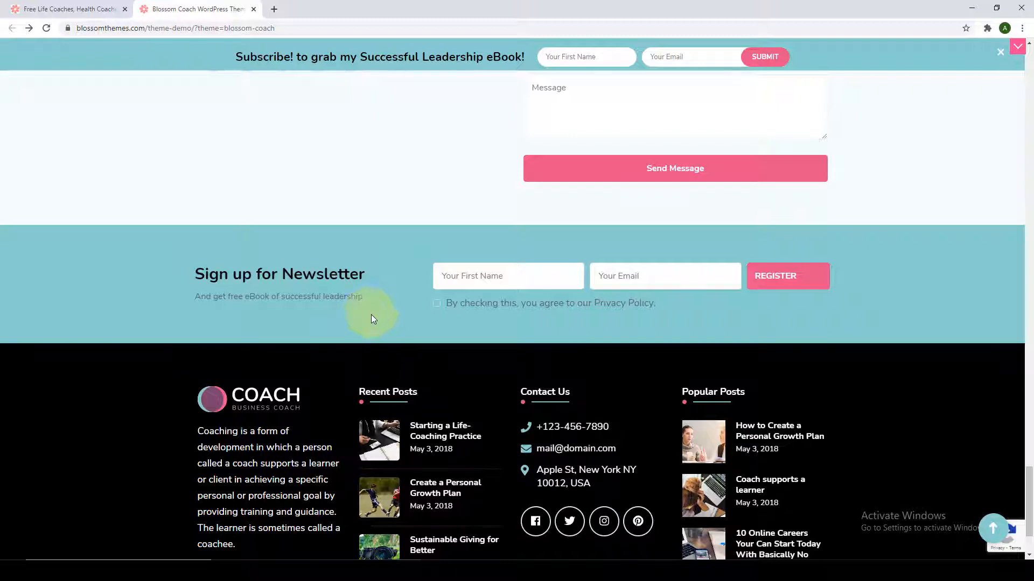
scroll(370, 314, down, 2)
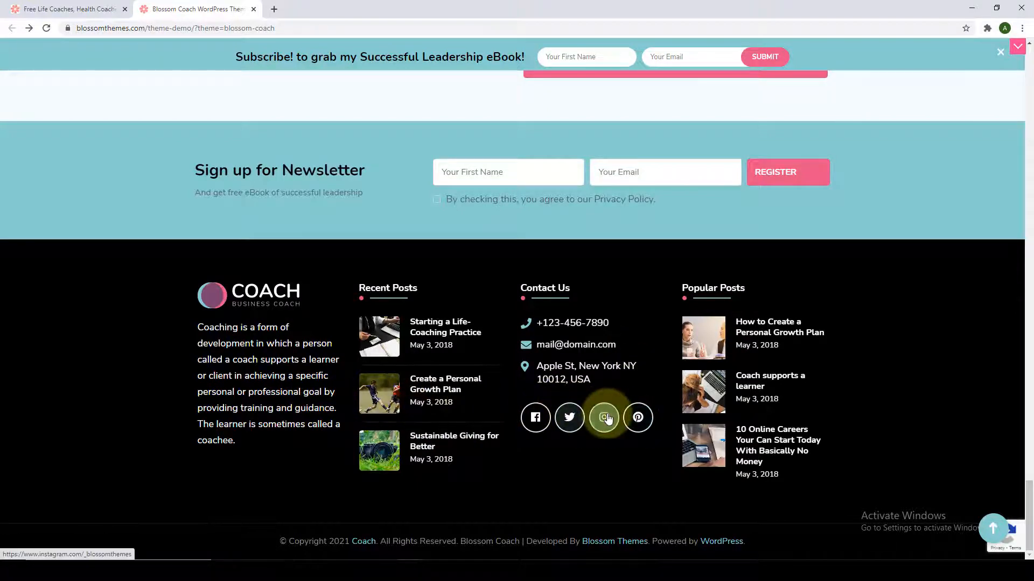
triple_click(321, 542)
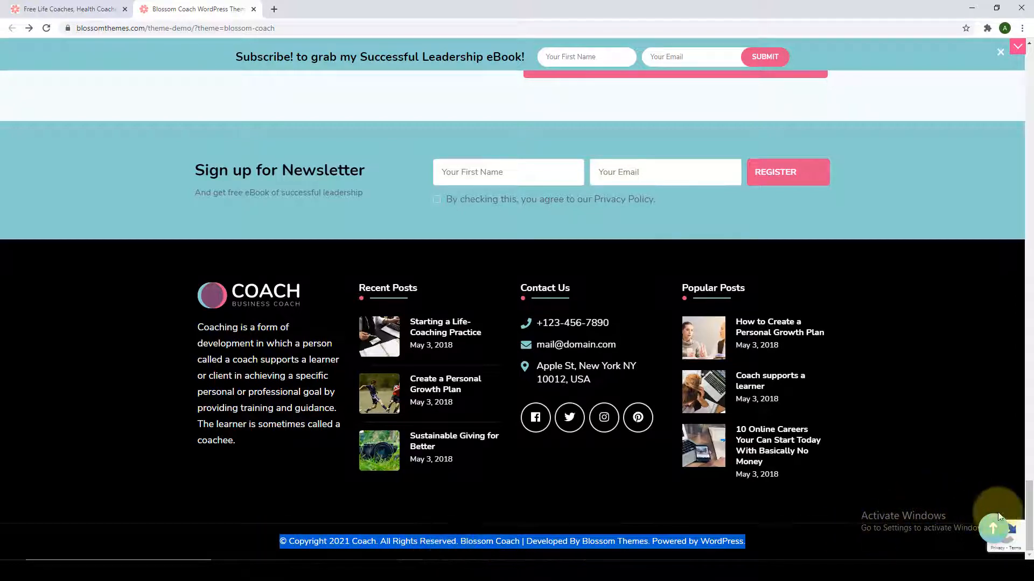
click(863, 546)
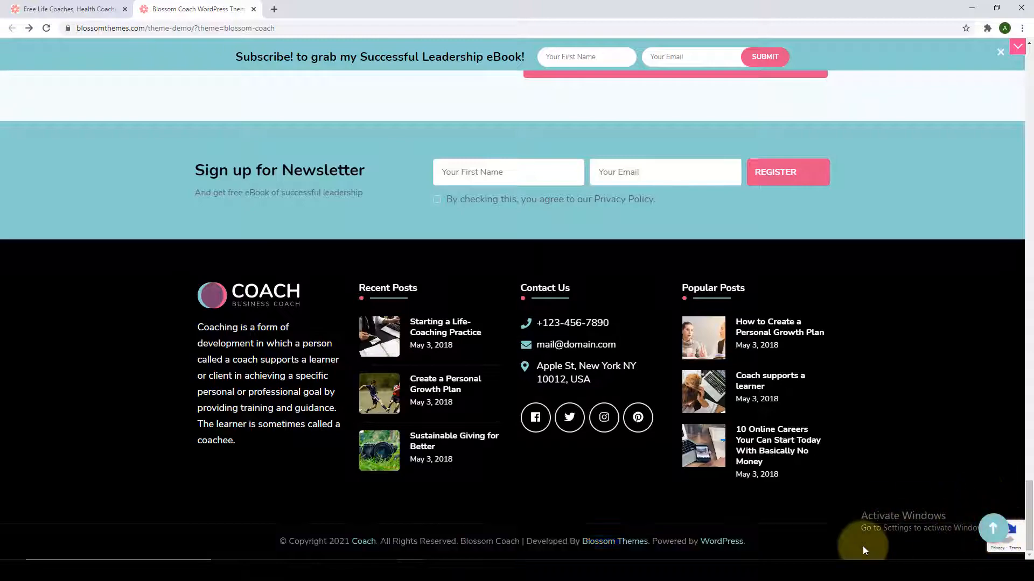
Return to the top of the demo homepage with the back-to-top button.
click(988, 525)
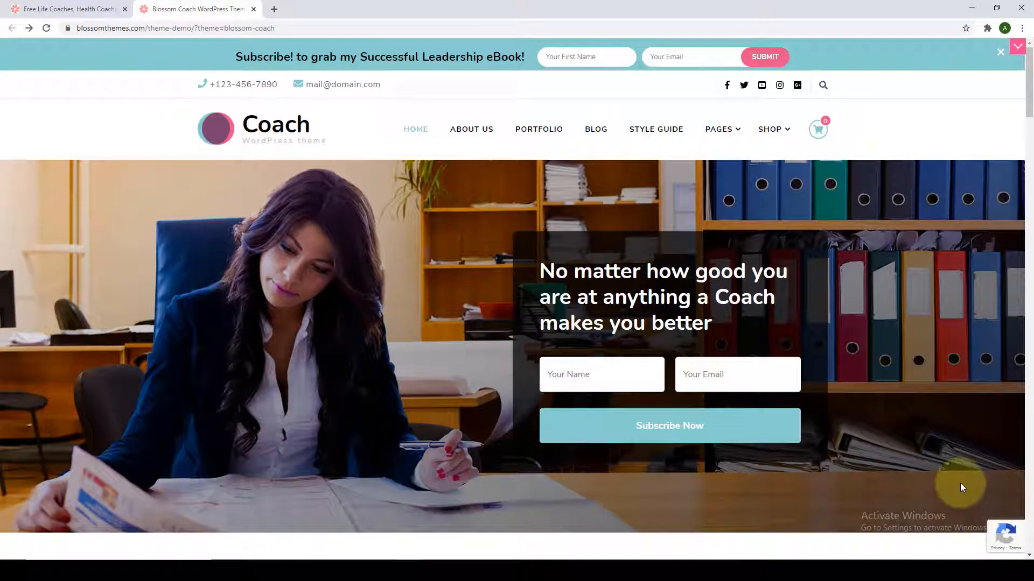
scroll(961, 486, down, 1)
scroll(961, 488, down, 5)
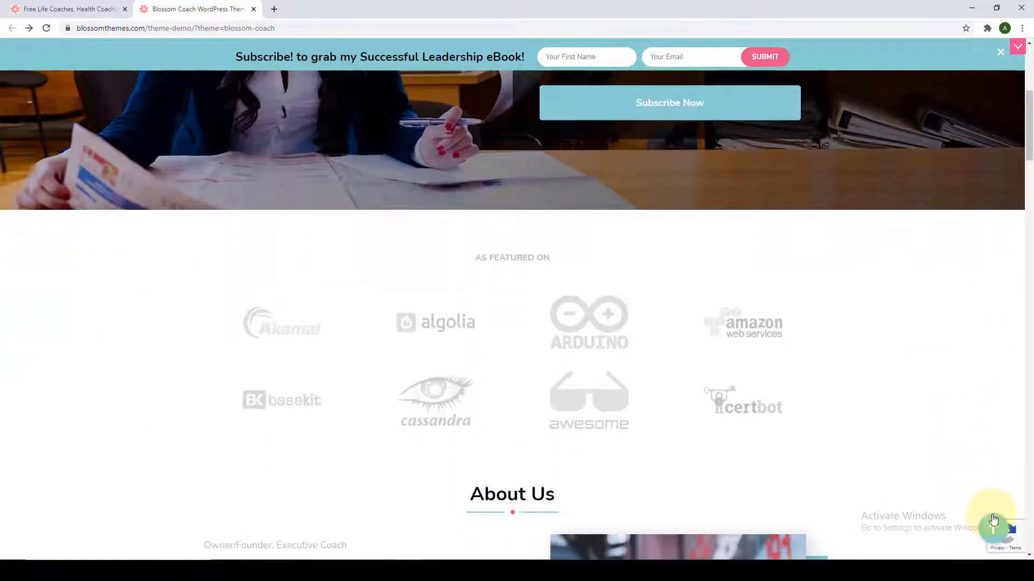
click(994, 532)
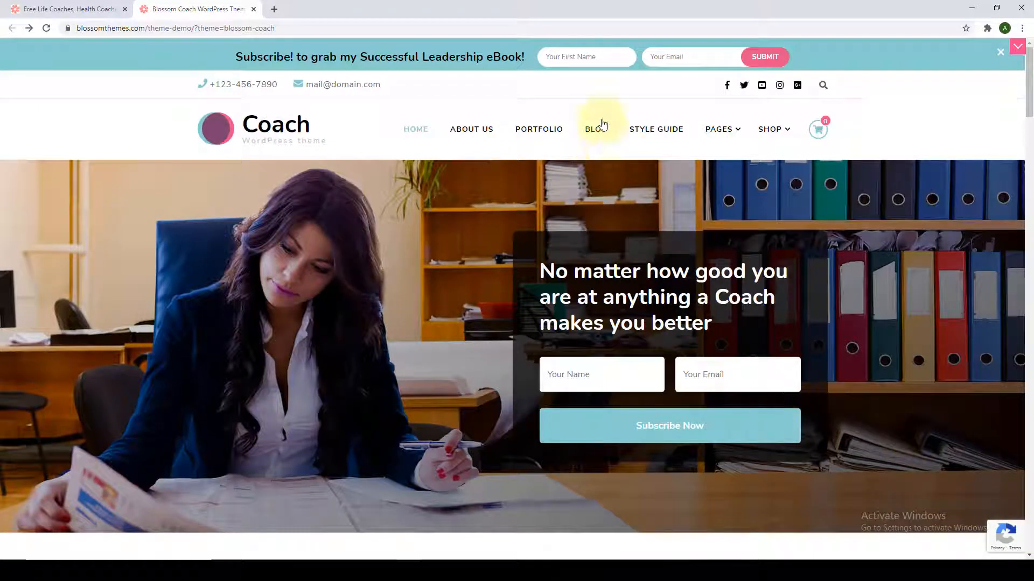
Open the demo's BLOG page and try its keyword search box.
click(603, 131)
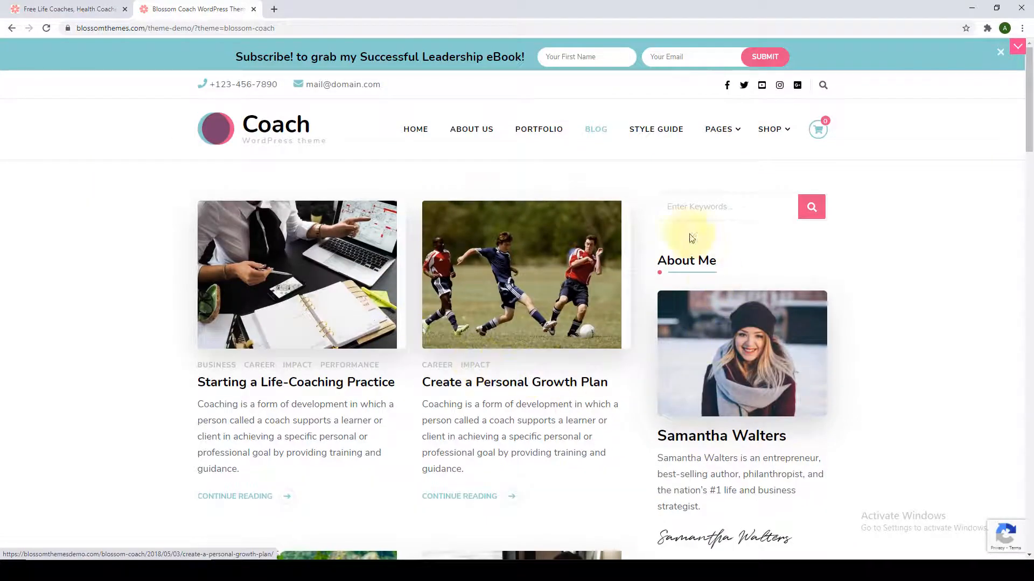
scroll(414, 241, down, 8)
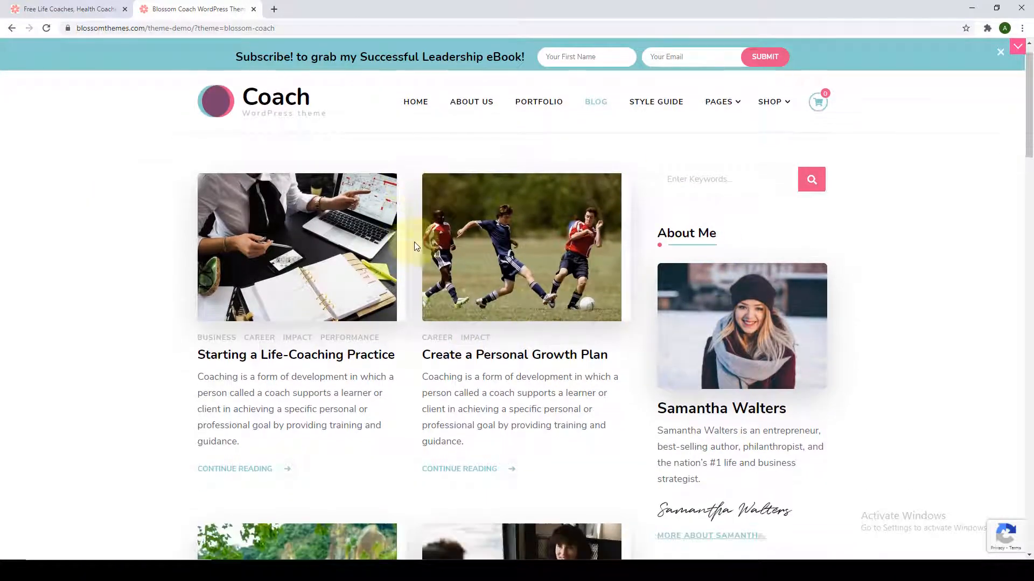
scroll(420, 345, down, 18)
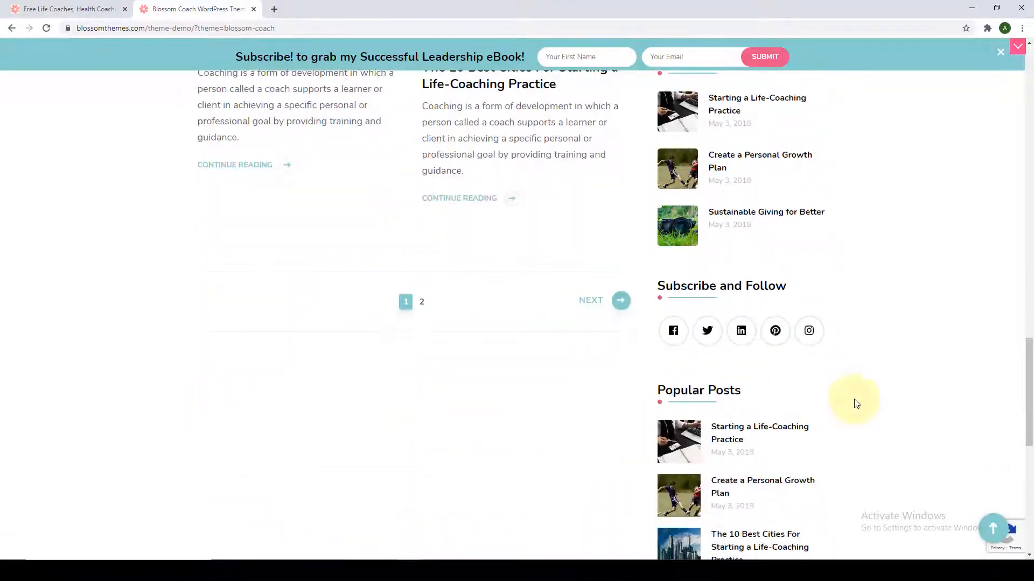
scroll(870, 370, up, 15)
scroll(870, 368, up, 10)
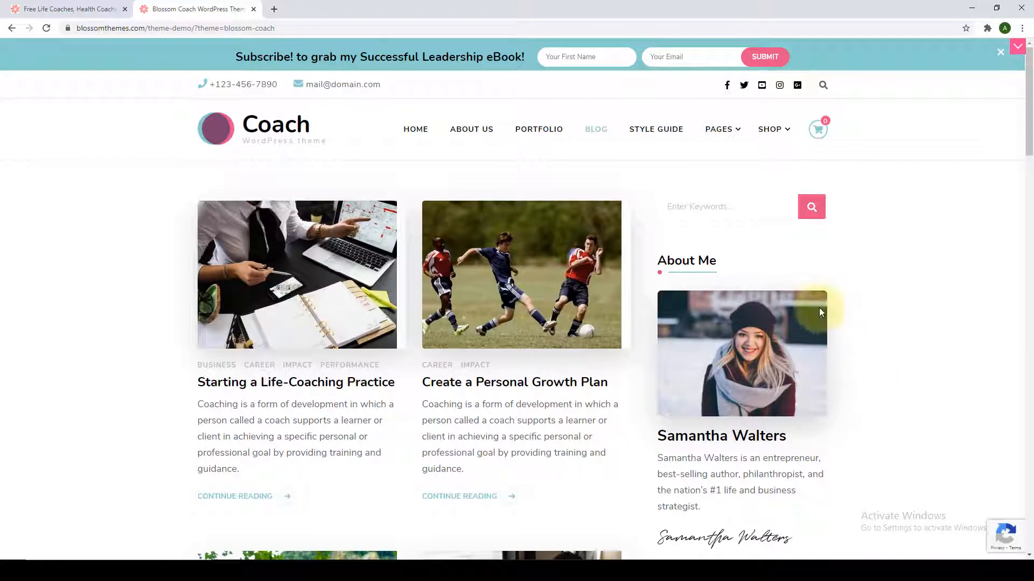
scroll(819, 308, down, 1)
click(724, 152)
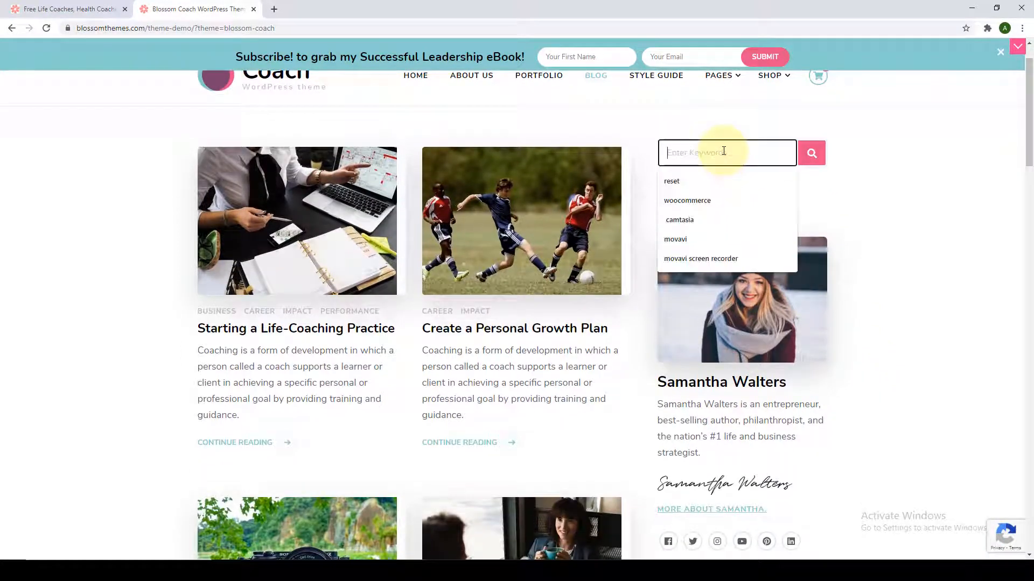
click(743, 131)
Scroll through the blog posts and sidebar widgets, then jump back to the top.
scroll(835, 203, down, 2)
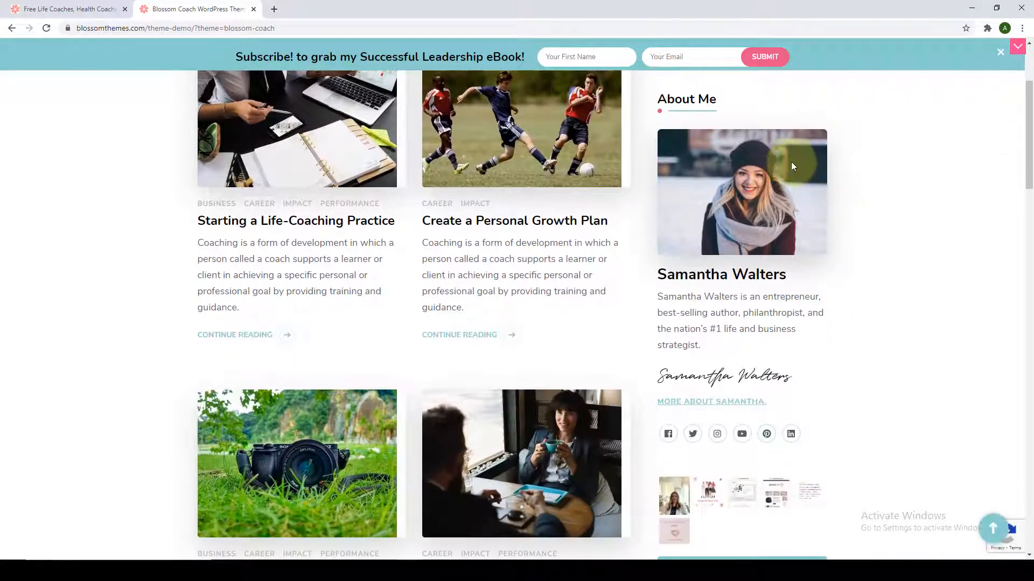
scroll(764, 255, up, 1)
scroll(791, 284, down, 7)
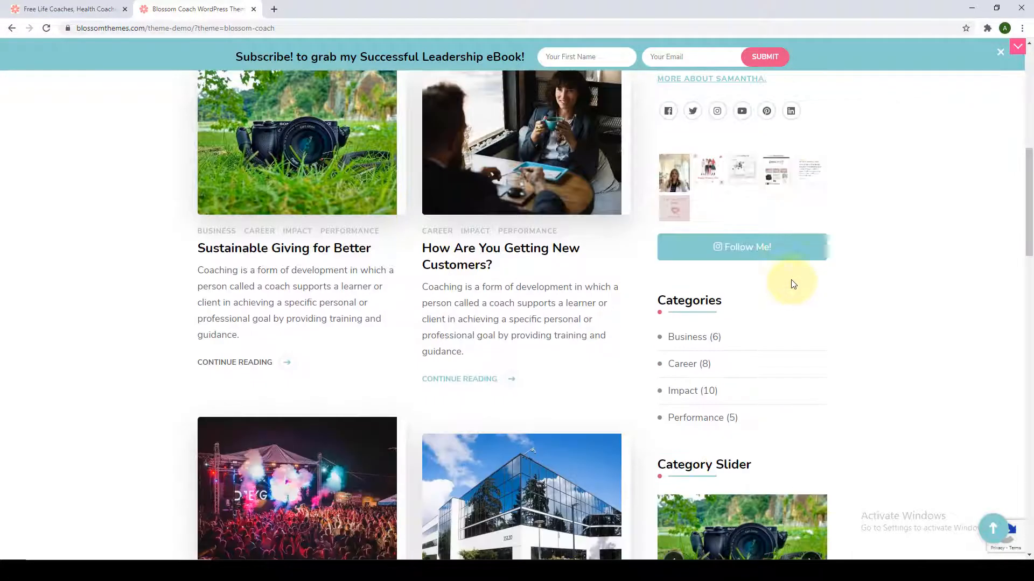
scroll(775, 300, down, 3)
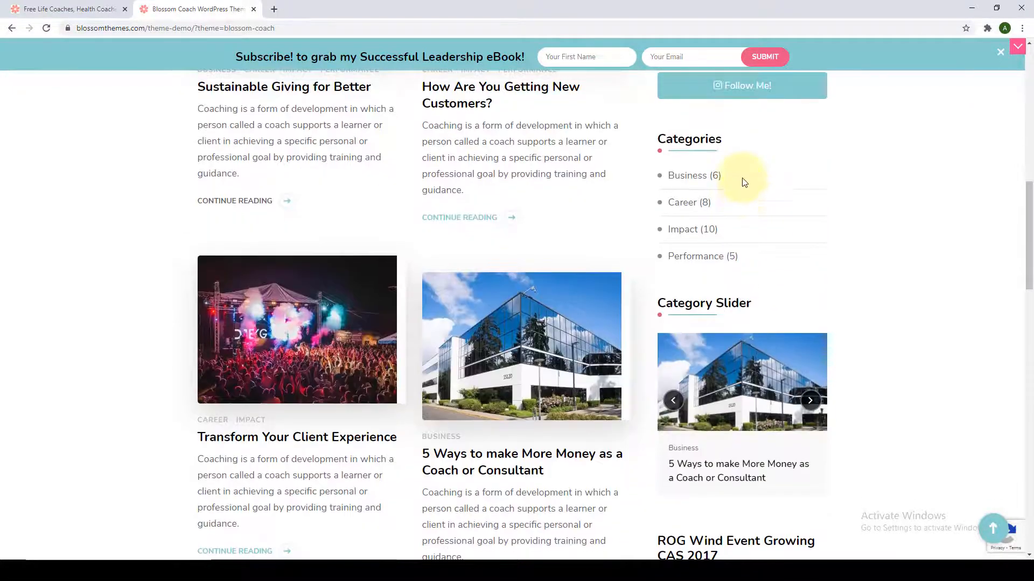
scroll(756, 289, down, 3)
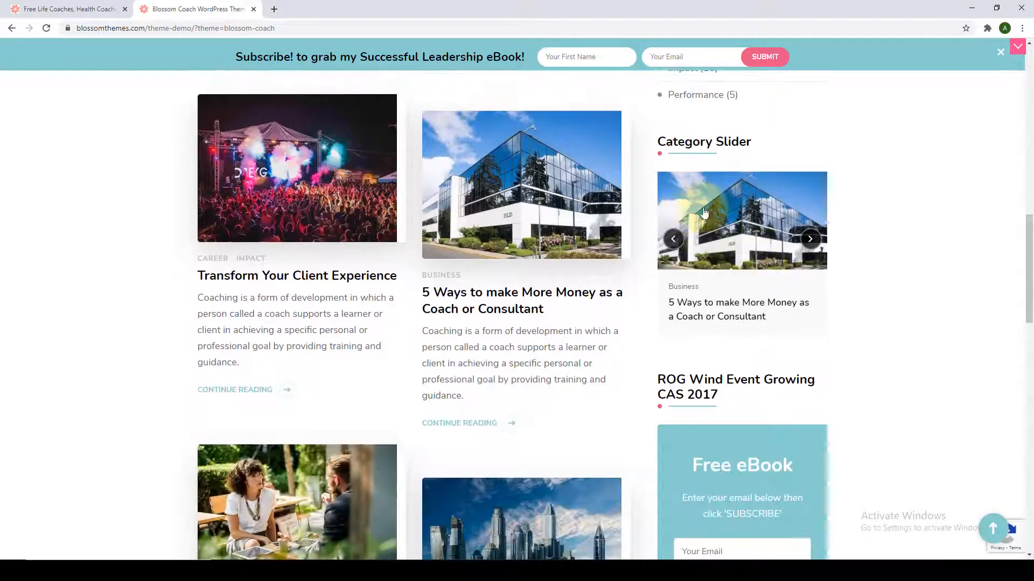
scroll(763, 218, down, 3)
scroll(763, 218, down, 2)
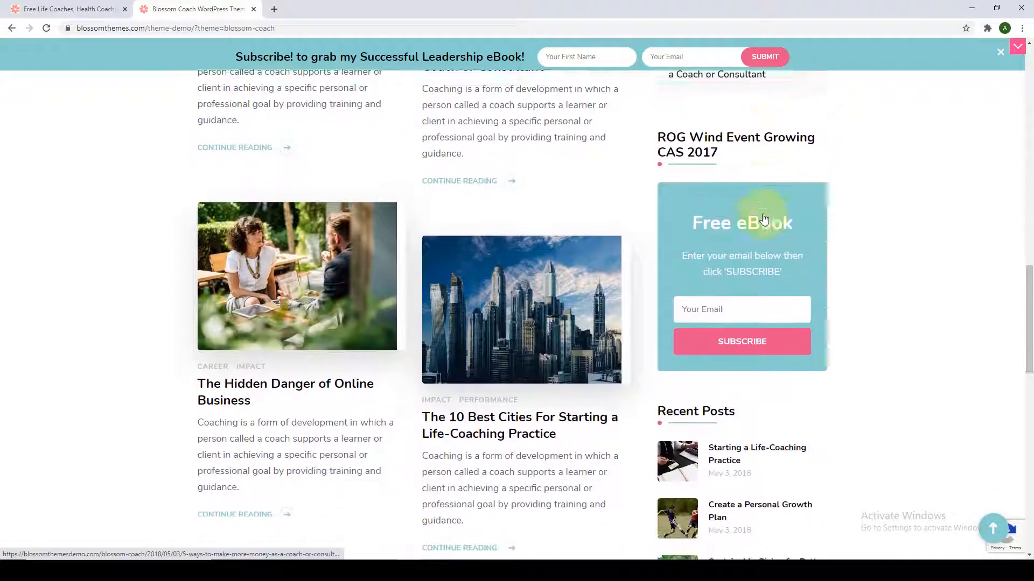
scroll(782, 326, down, 4)
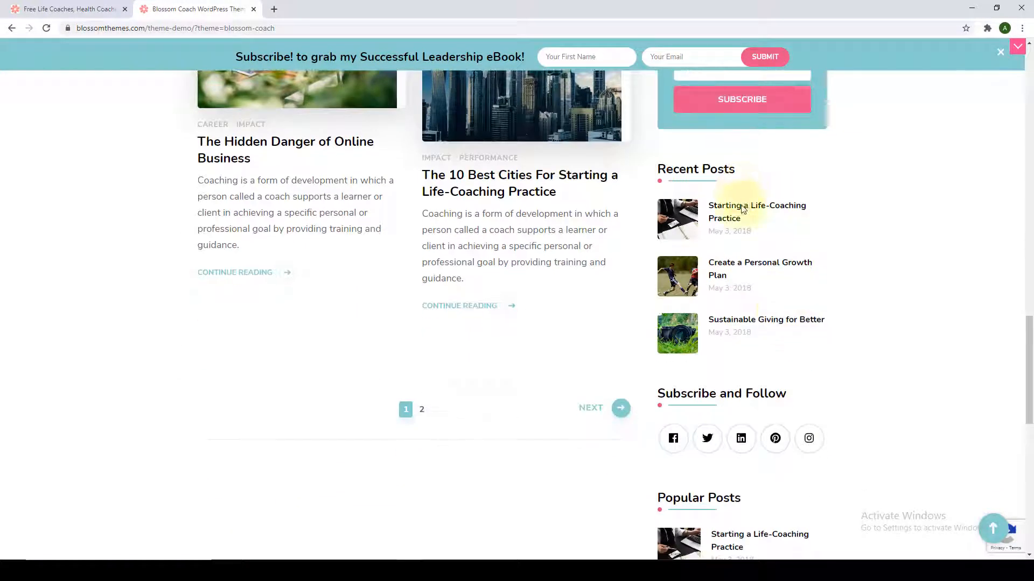
scroll(757, 337, down, 3)
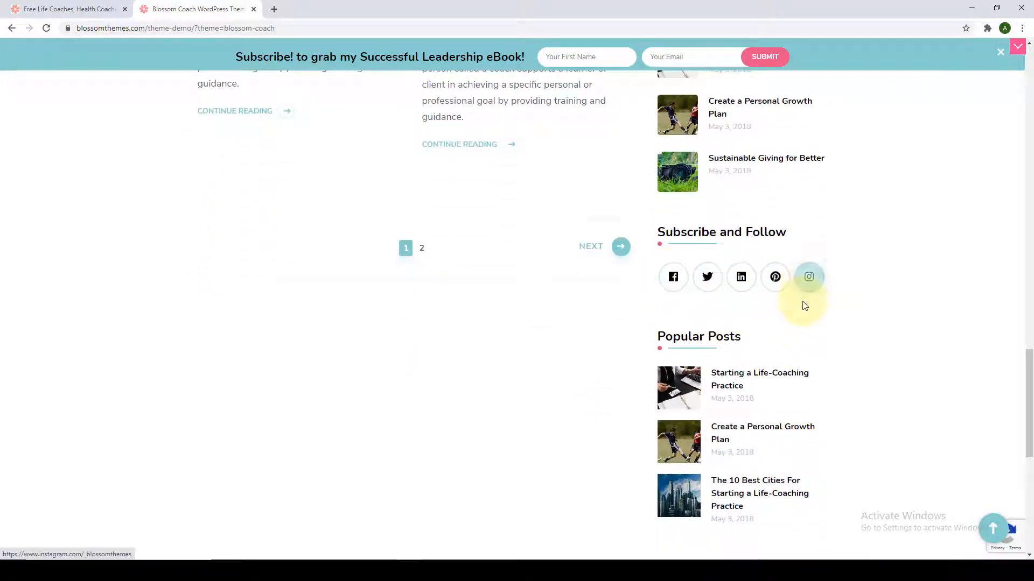
scroll(802, 303, down, 3)
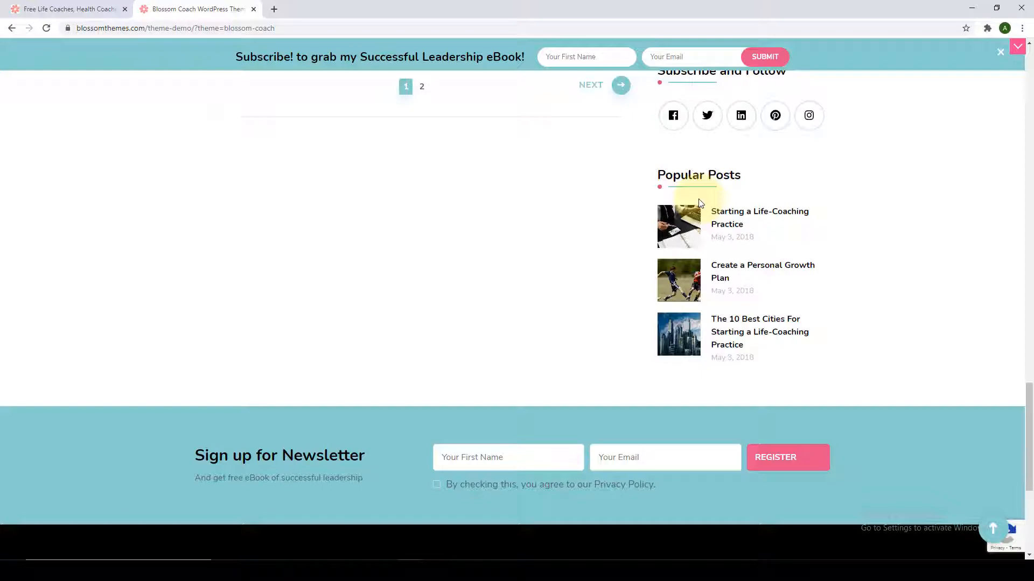
click(992, 528)
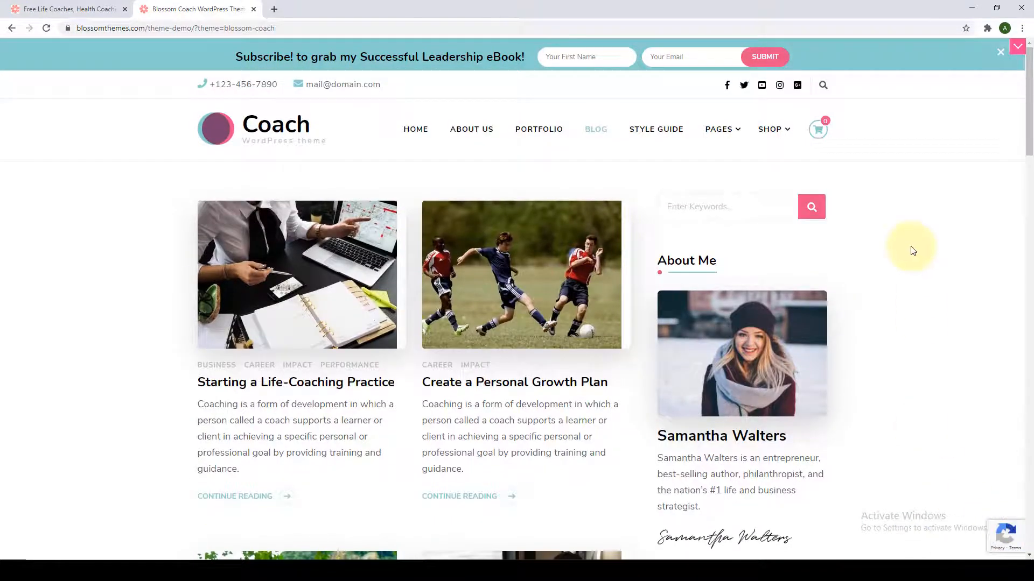
scroll(381, 392, down, 7)
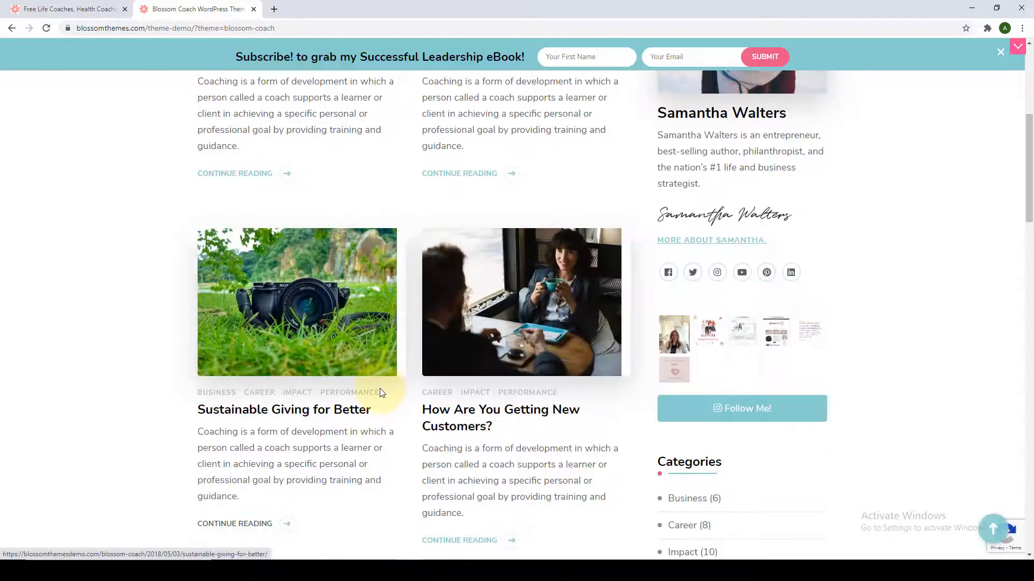
scroll(380, 392, down, 2)
Read the post 'How Are You Getting New Customers?' and return to its top.
click(494, 246)
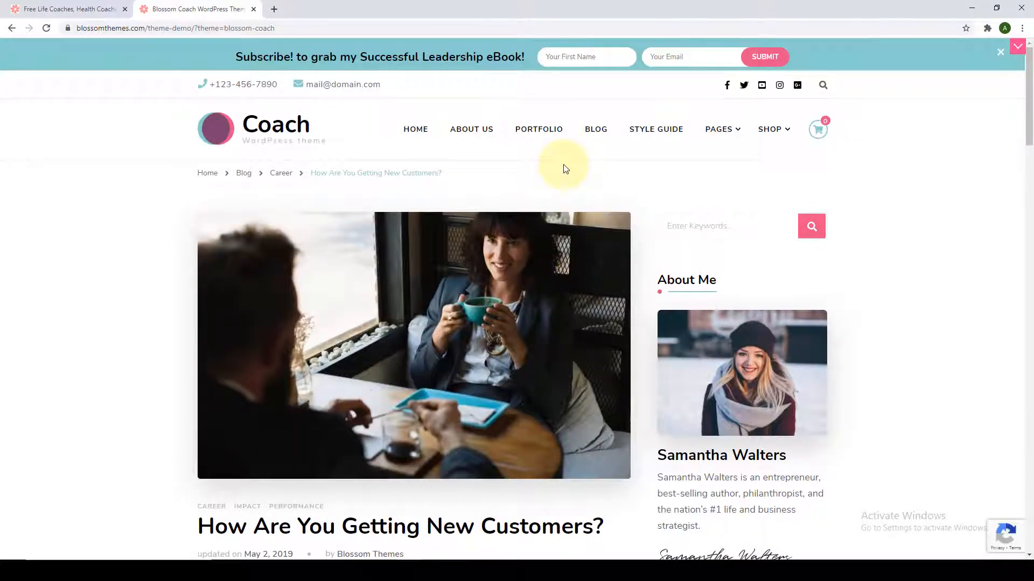
scroll(563, 168, down, 5)
scroll(532, 317, down, 20)
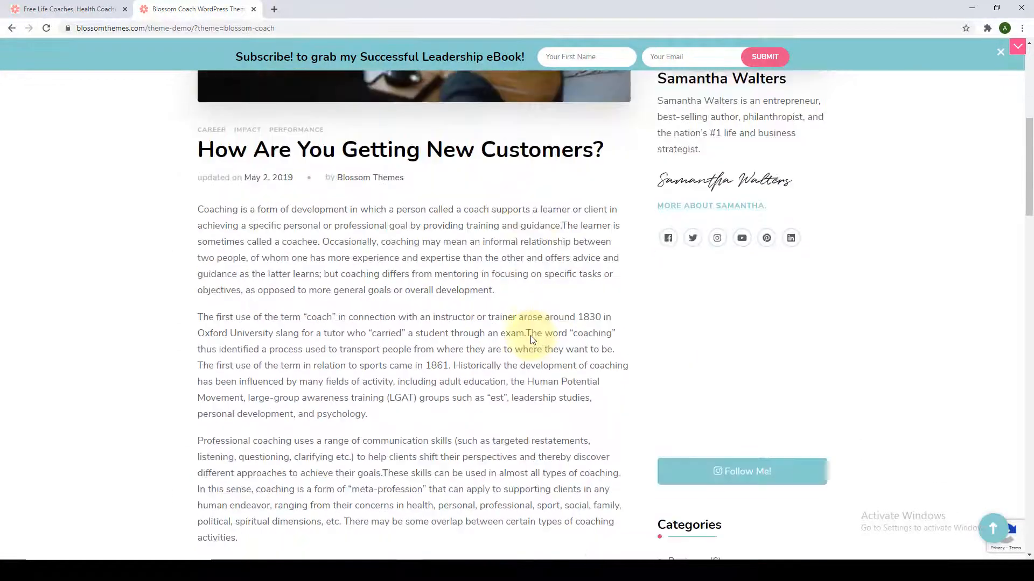
scroll(535, 341, down, 10)
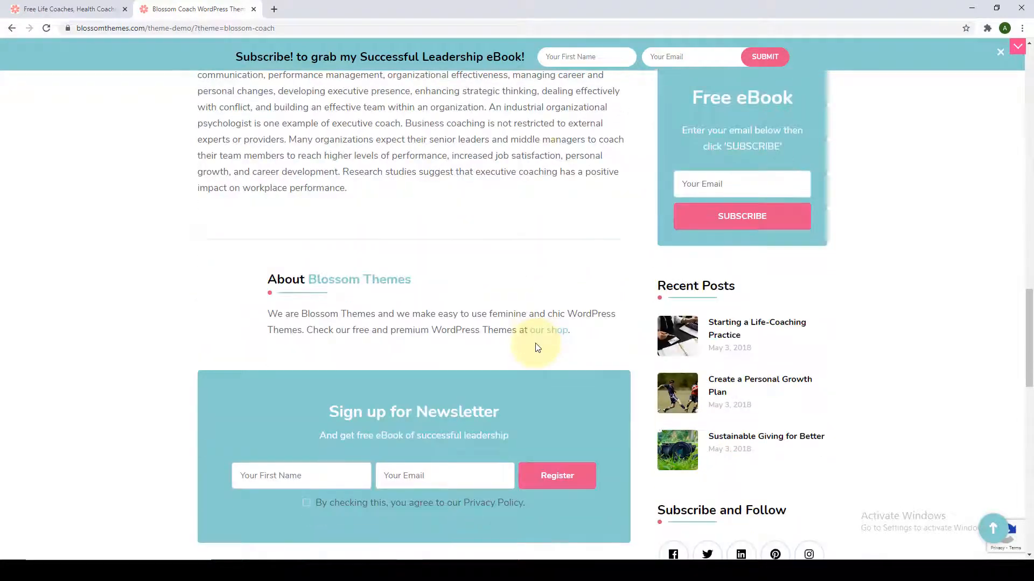
scroll(512, 234, down, 10)
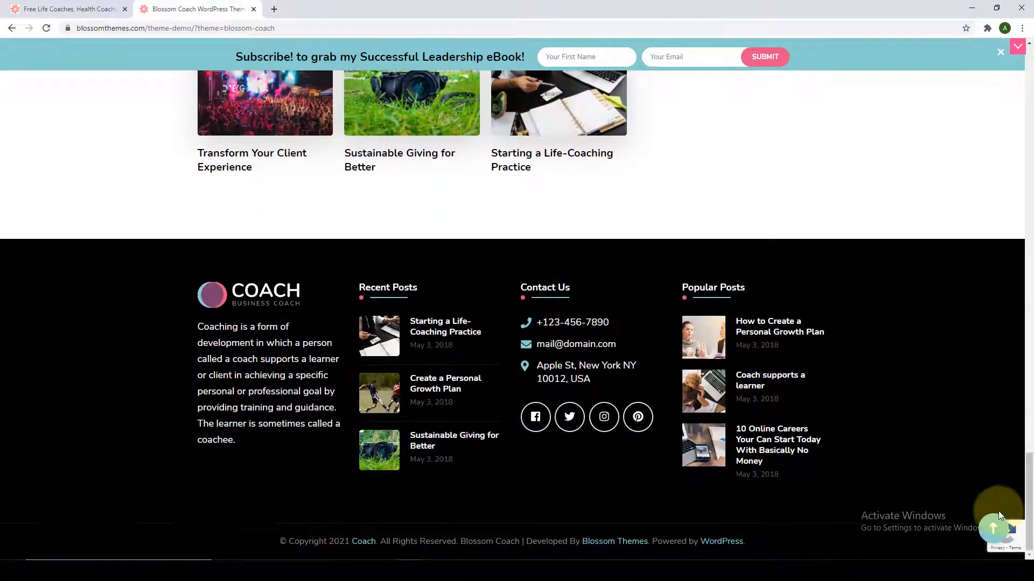
click(993, 527)
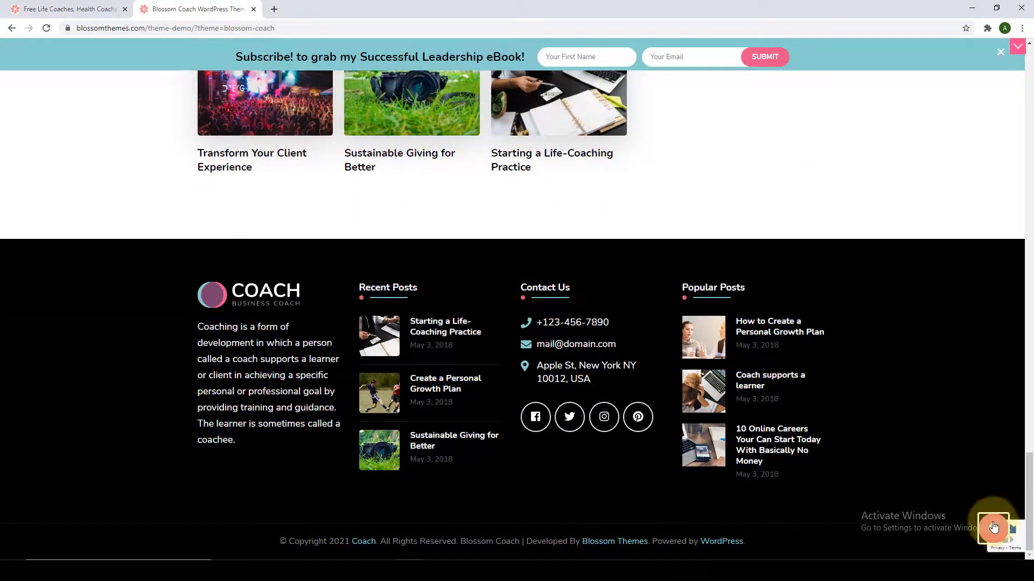
Scroll the post once more, then go to the demo homepage via HOME.
scroll(841, 308, down, 15)
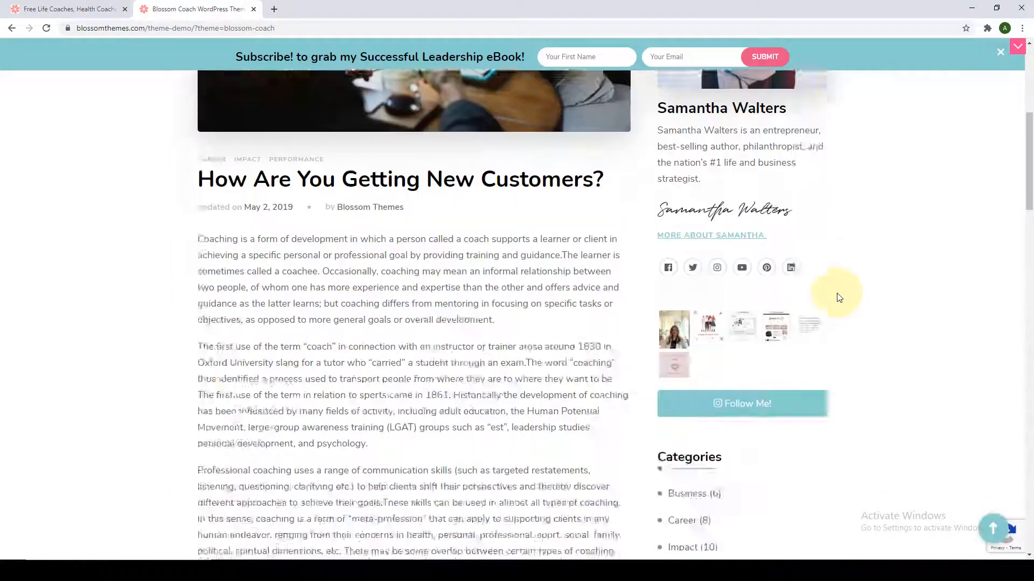
scroll(840, 302, down, 5)
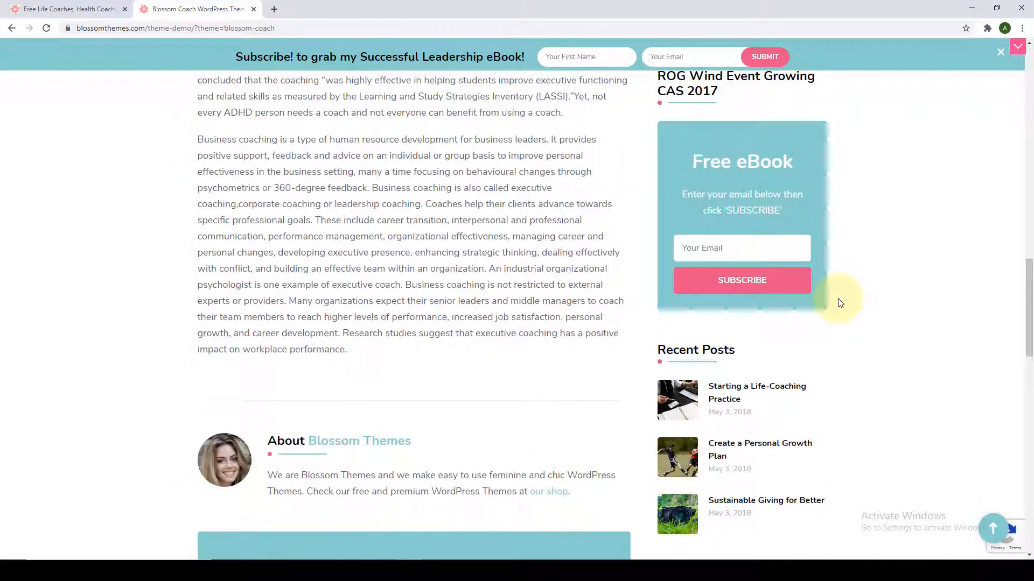
scroll(842, 307, down, 14)
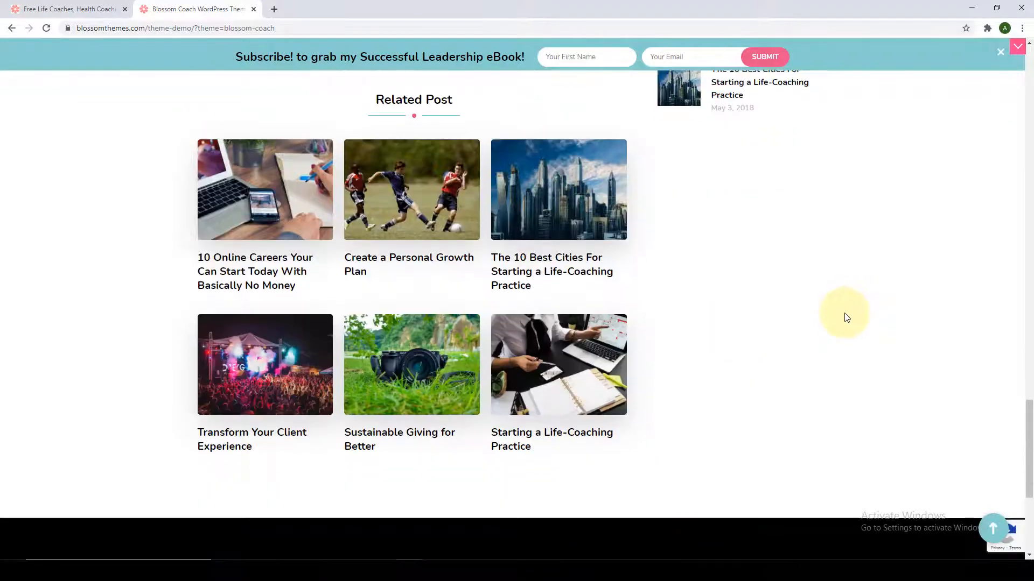
click(993, 529)
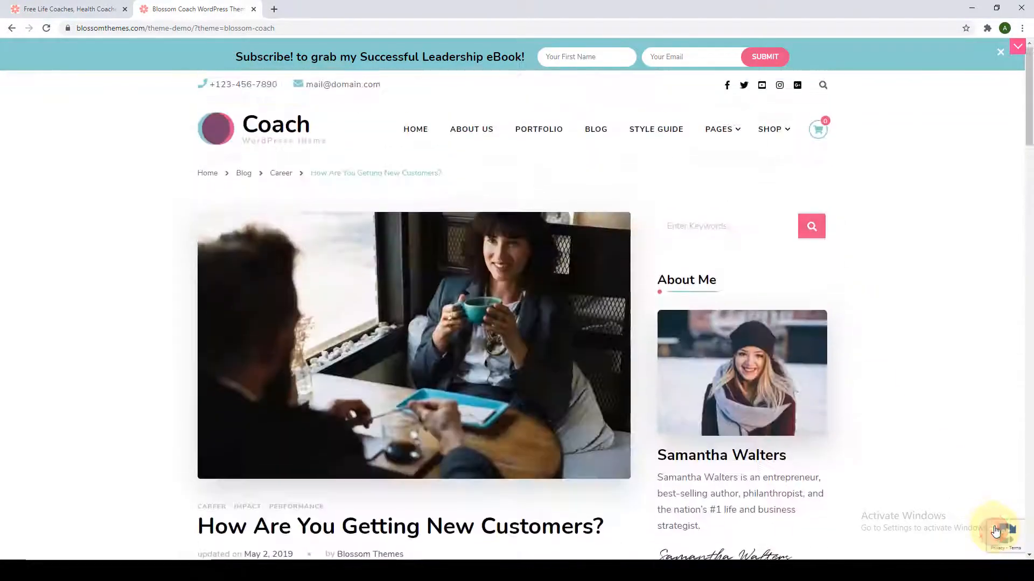
click(424, 132)
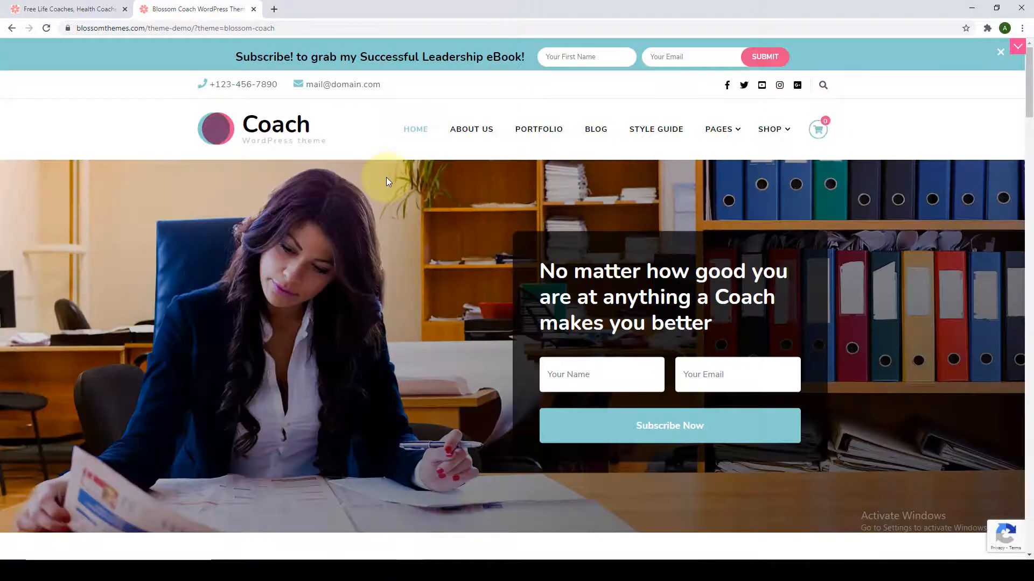
Back on the Blossom Coach theme page, scroll from the top through the Free Vs Pro table.
click(76, 11)
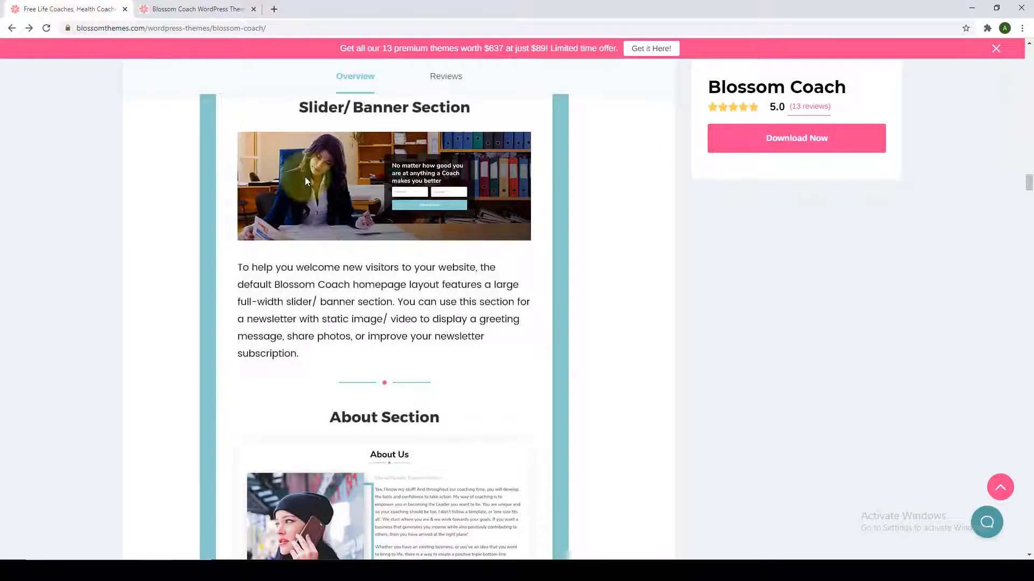
click(997, 484)
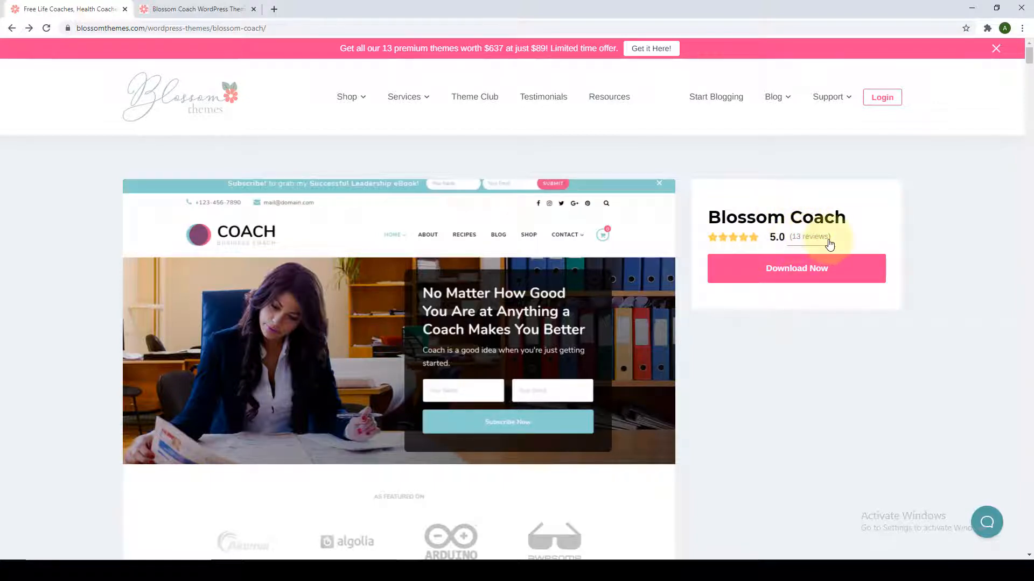
scroll(722, 339, down, 9)
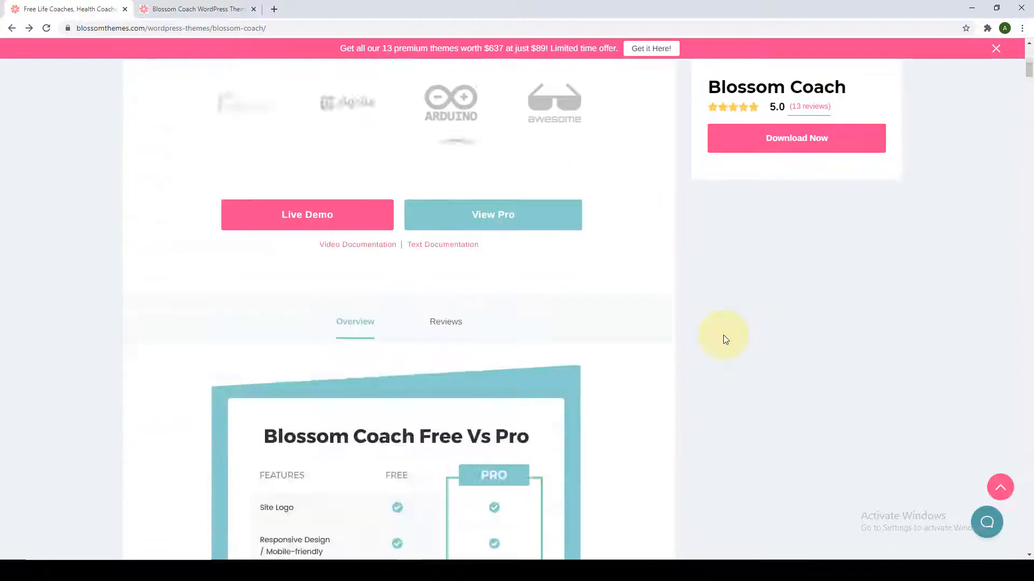
scroll(723, 339, down, 4)
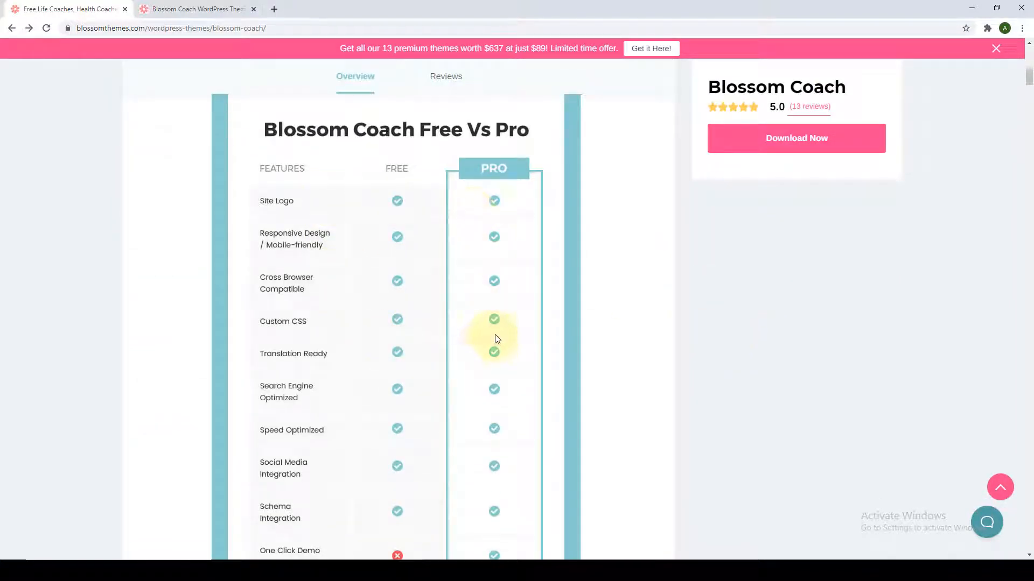
scroll(497, 338, down, 10)
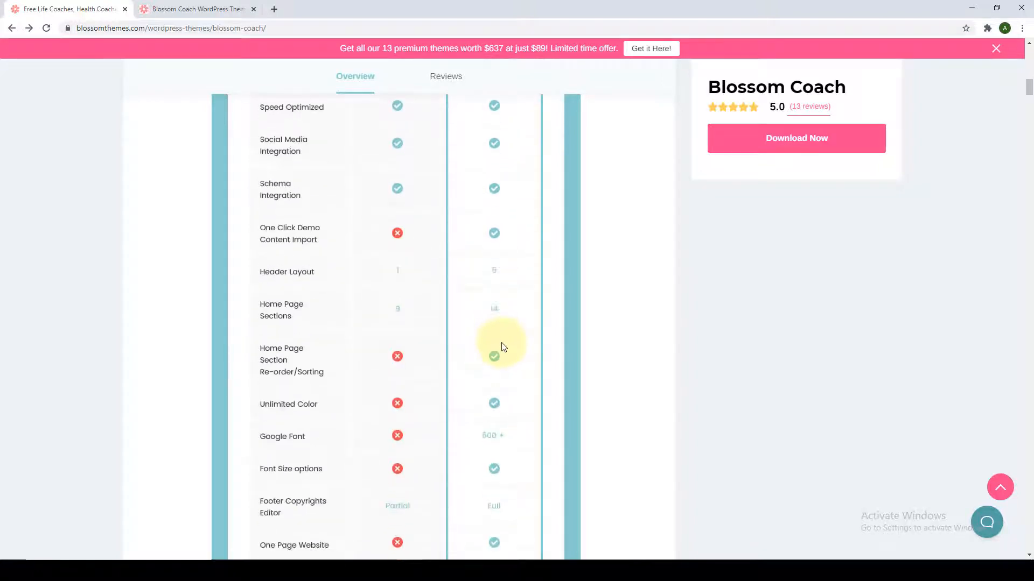
scroll(505, 350, down, 4)
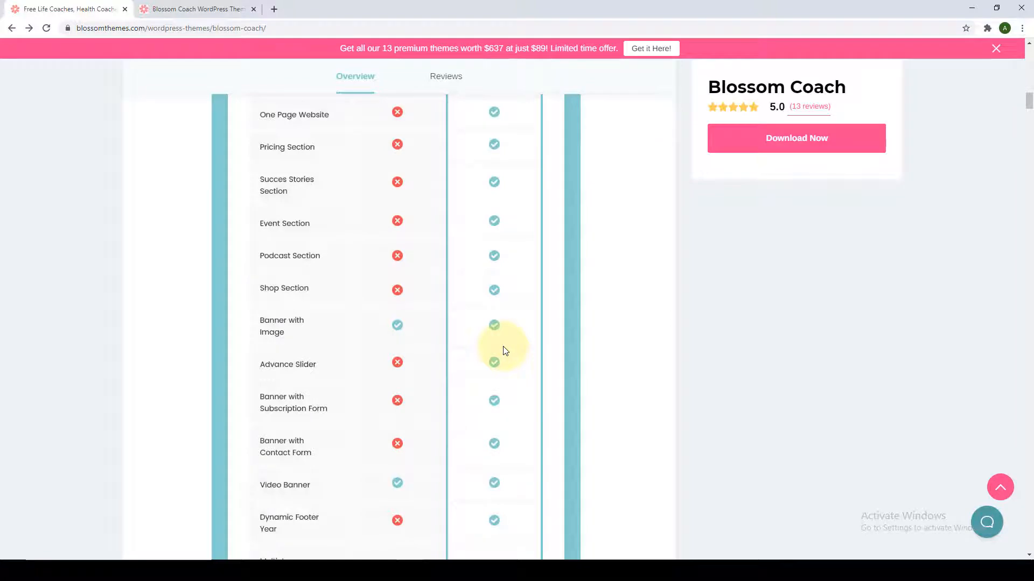
scroll(505, 350, down, 7)
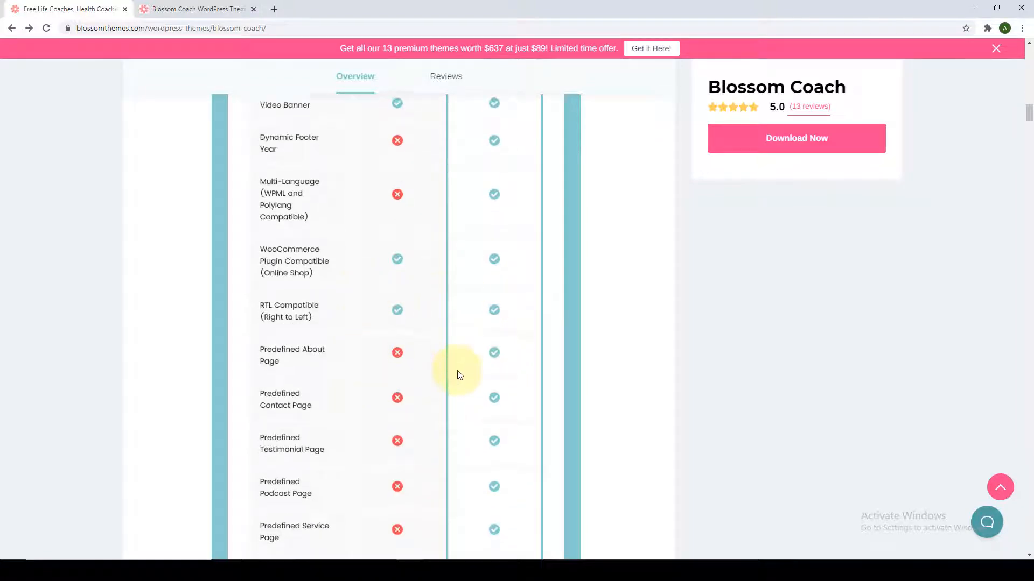
scroll(457, 371, down, 11)
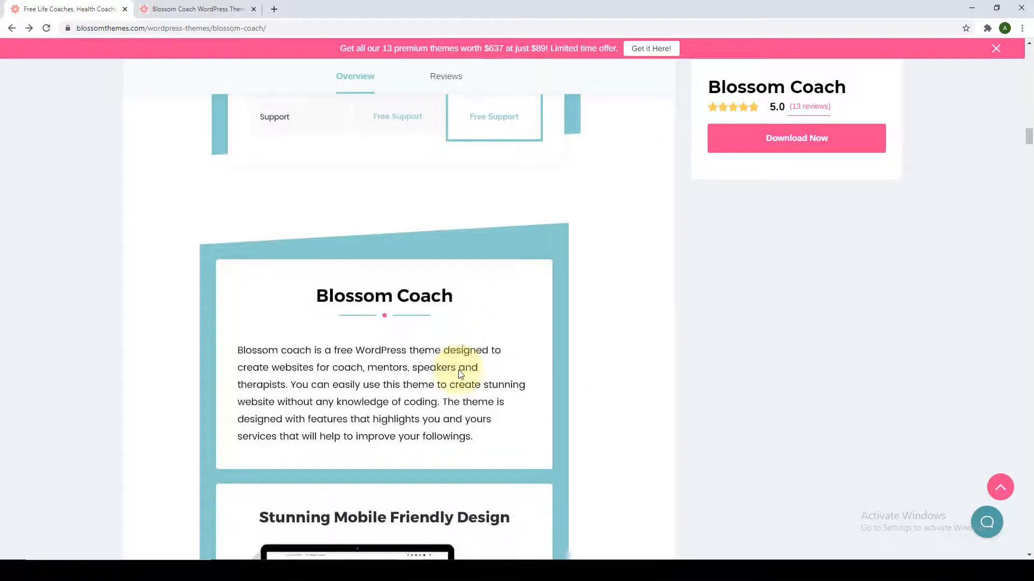
Scroll the Overview through the description, Mobile Friendly, SEO Optimized and Speed Optimized sections.
scroll(461, 373, down, 4)
scroll(461, 363, up, 1)
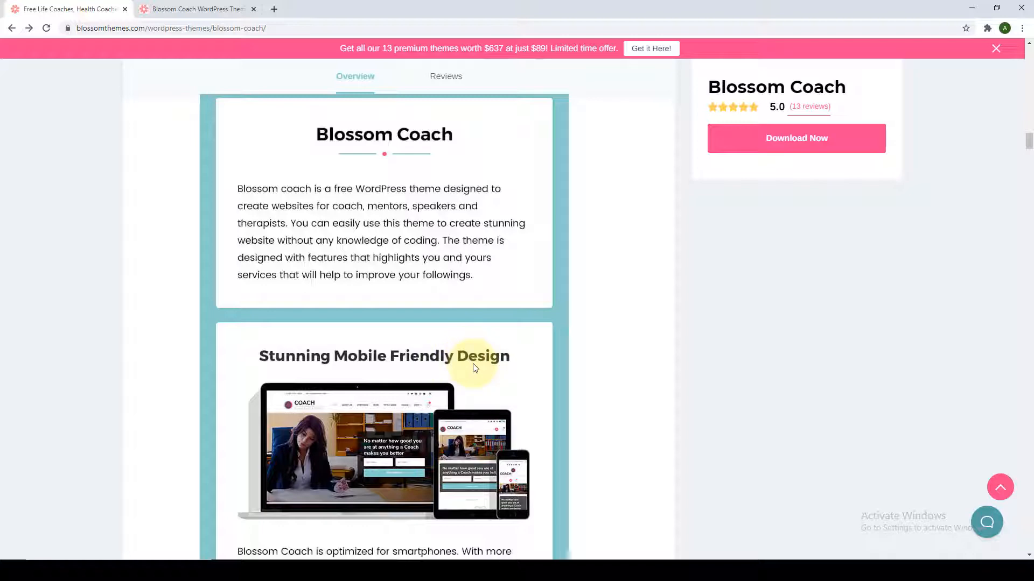
scroll(473, 366, down, 4)
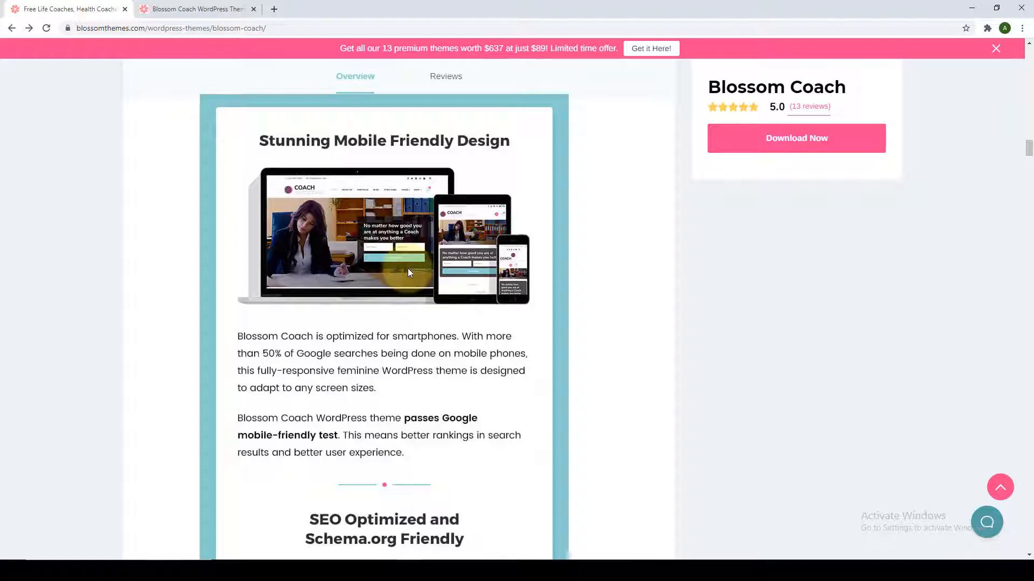
scroll(410, 286, down, 7)
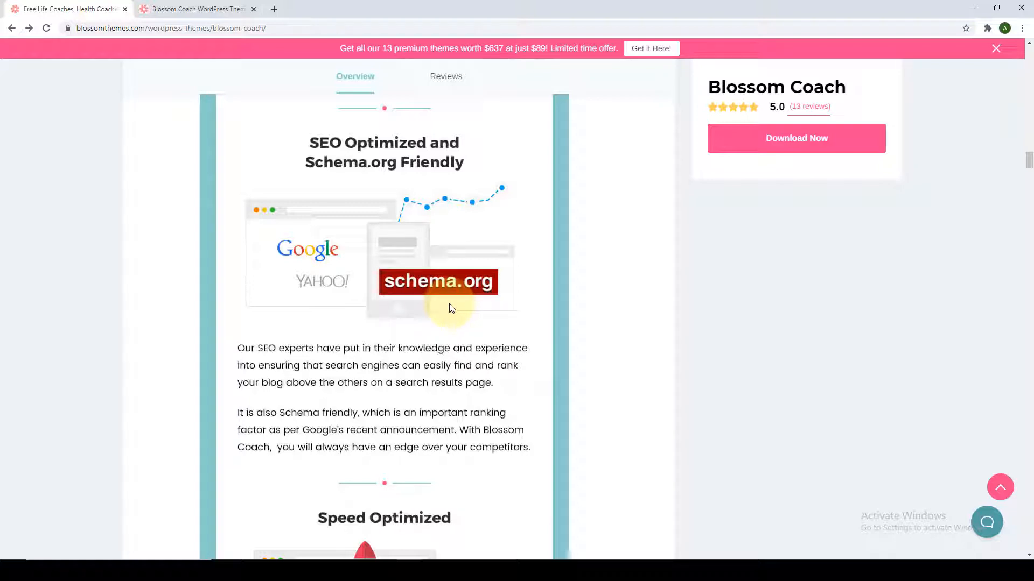
scroll(451, 308, down, 6)
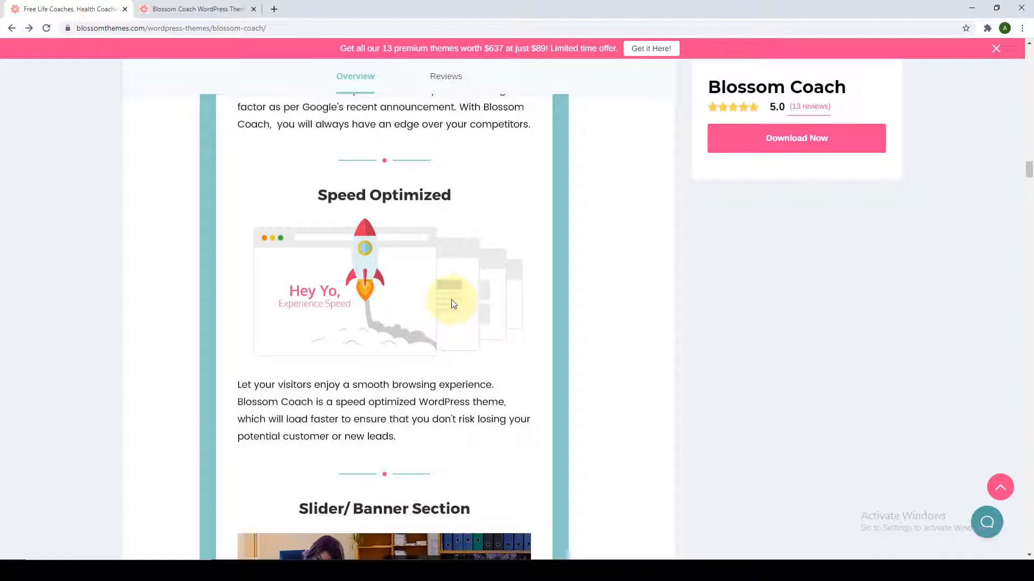
scroll(452, 305, down, 7)
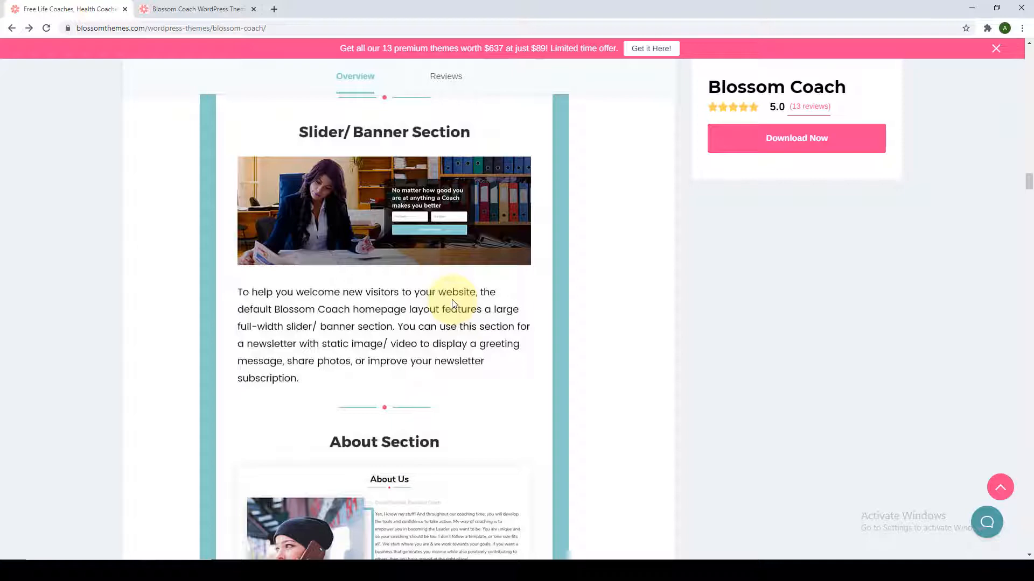
scroll(452, 303, down, 5)
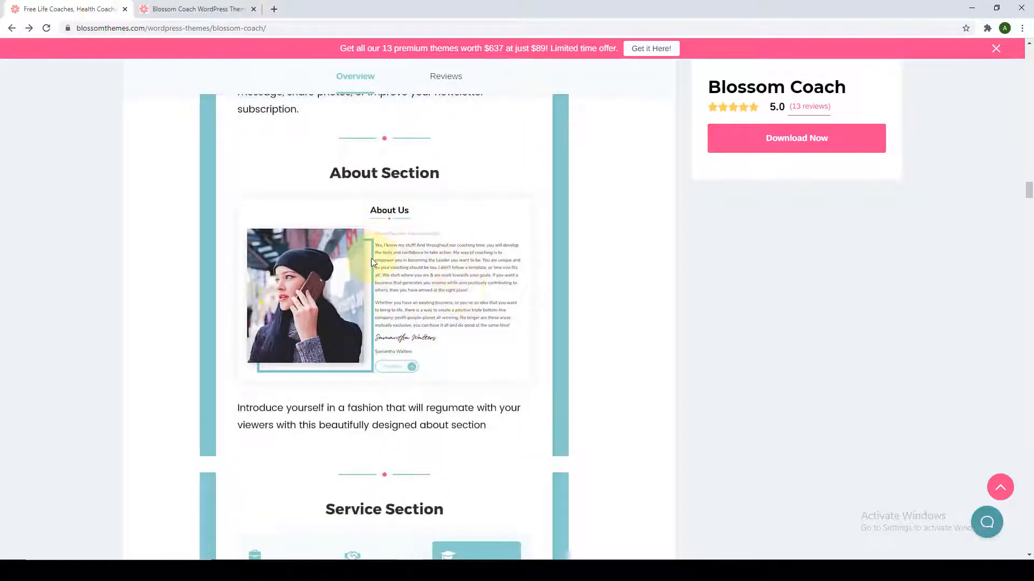
scroll(375, 263, down, 6)
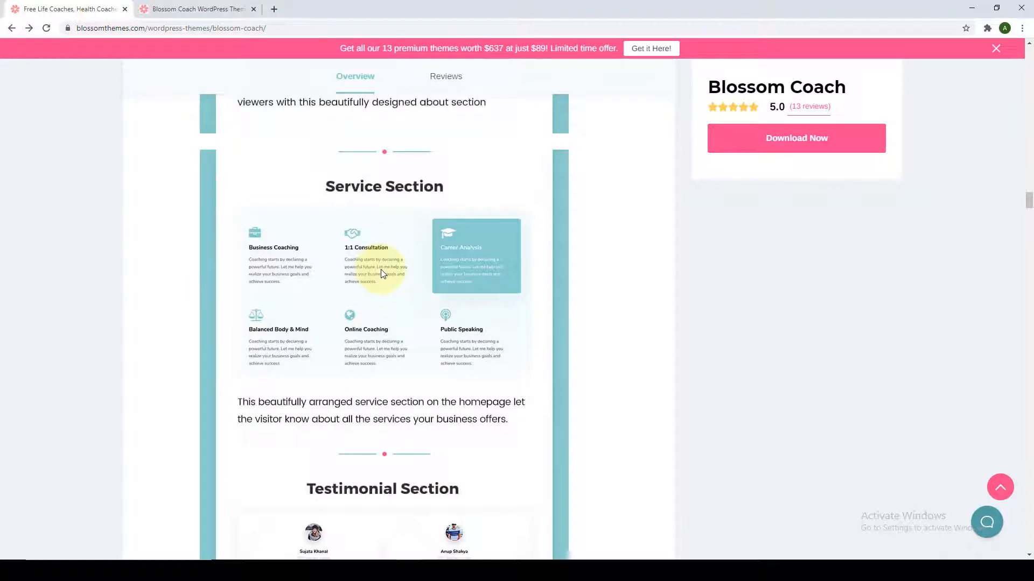
scroll(384, 274, down, 6)
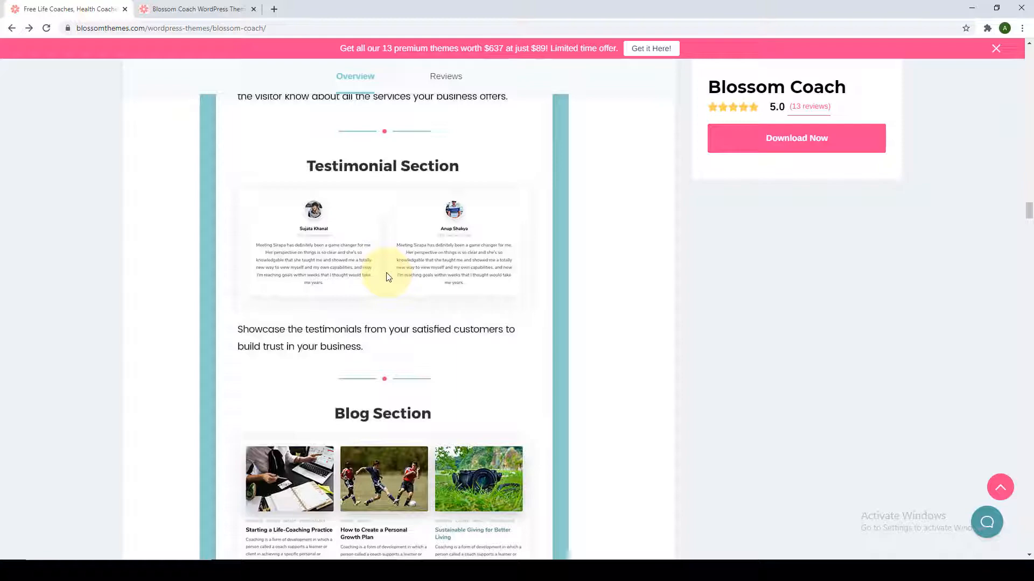
scroll(386, 276, down, 4)
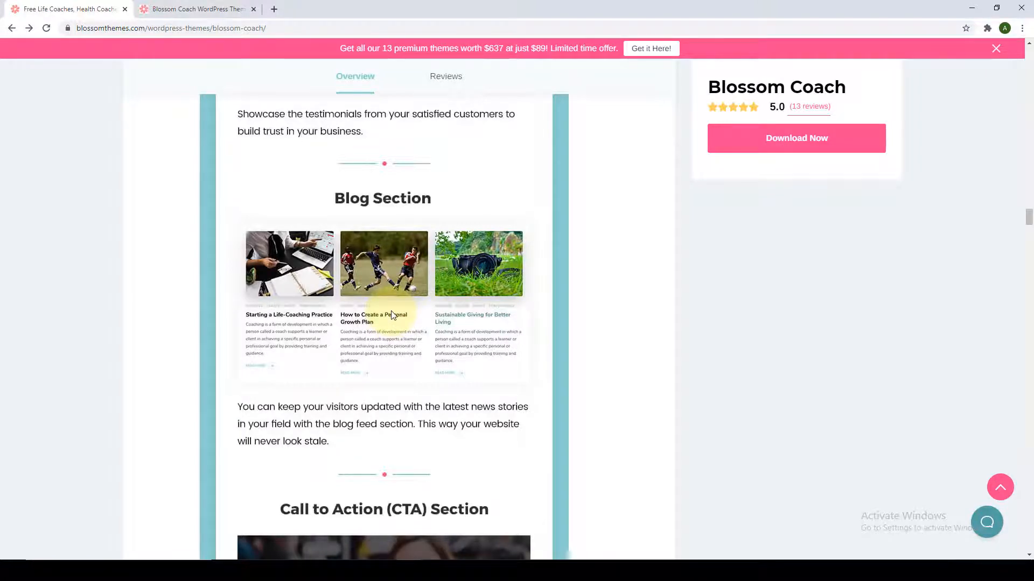
scroll(392, 312, down, 6)
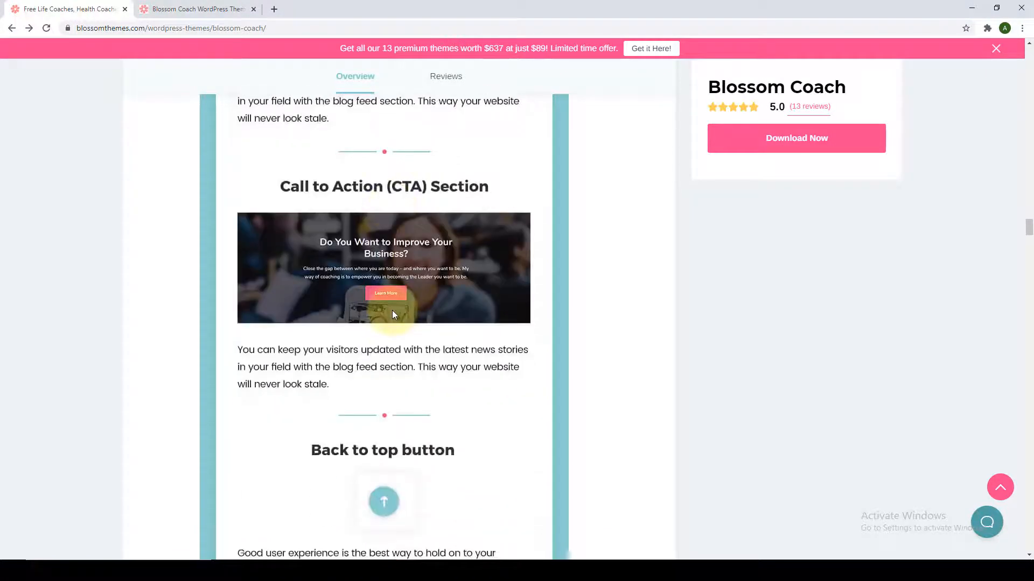
scroll(443, 333, down, 4)
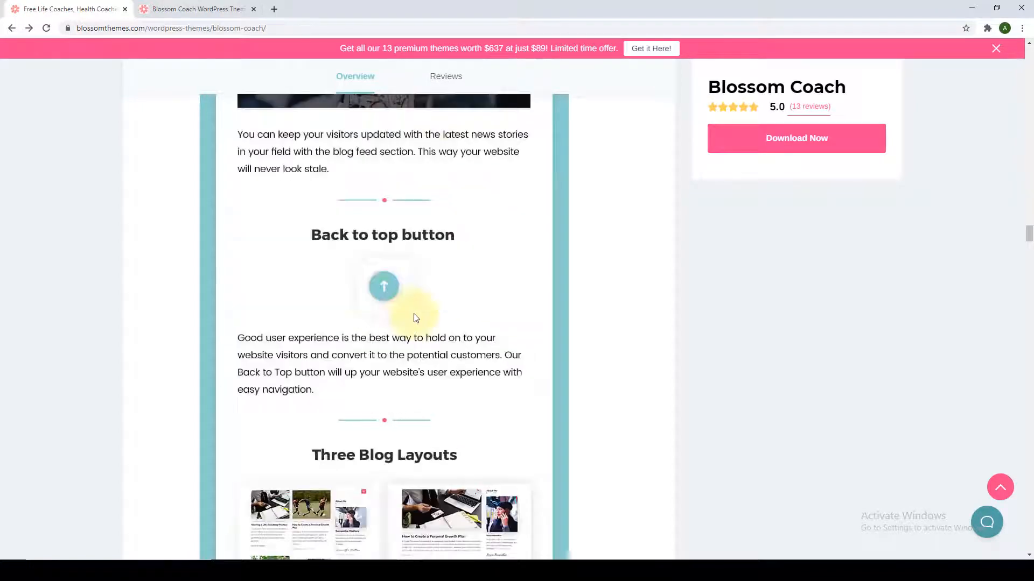
scroll(423, 350, down, 4)
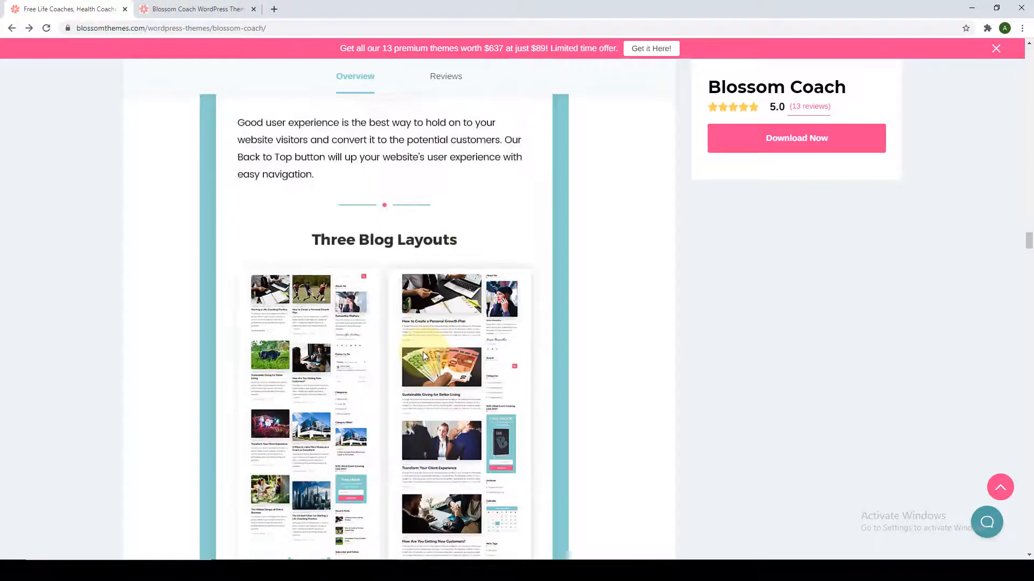
scroll(424, 355, down, 2)
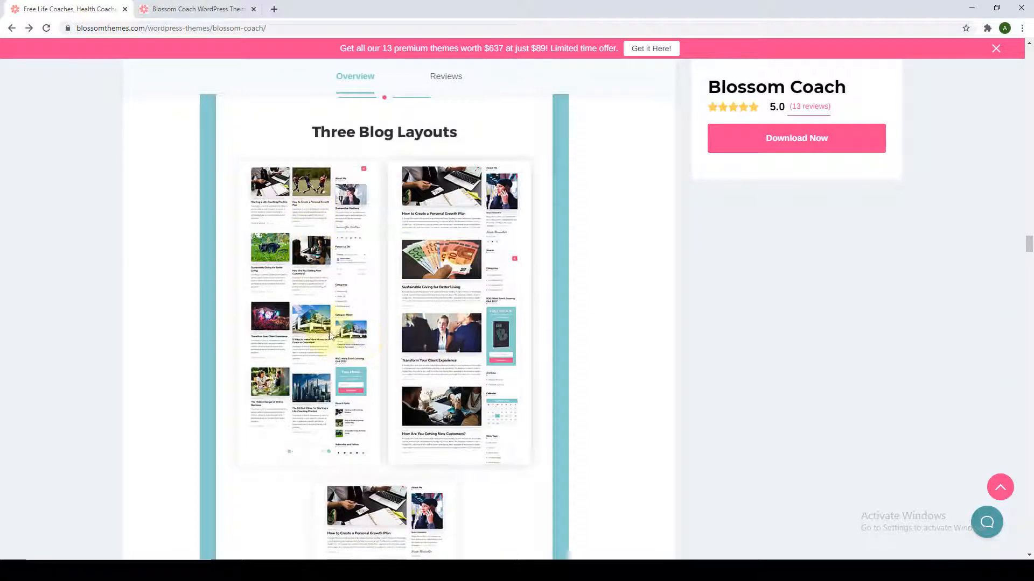
scroll(404, 318, down, 3)
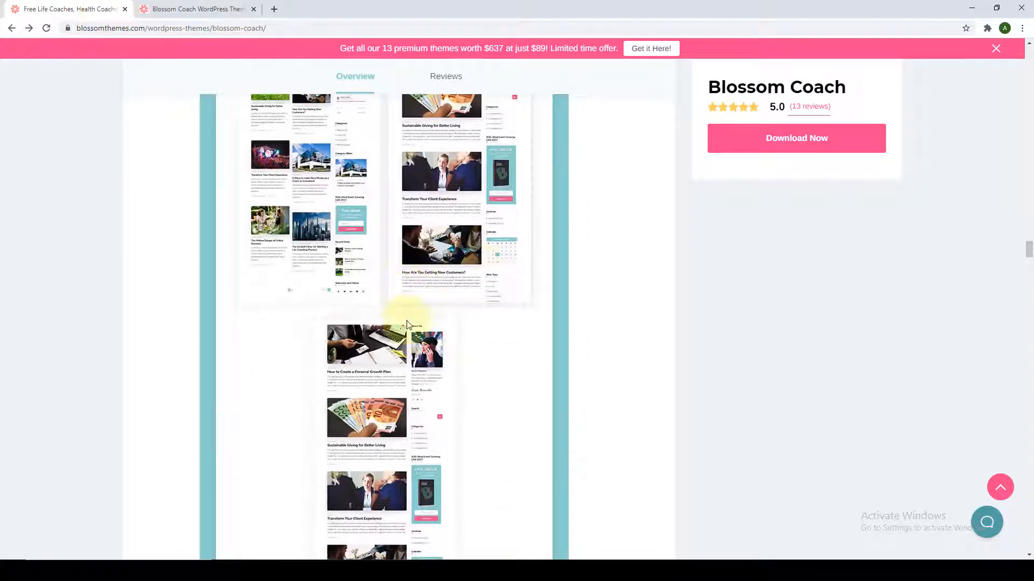
scroll(396, 474, down, 3)
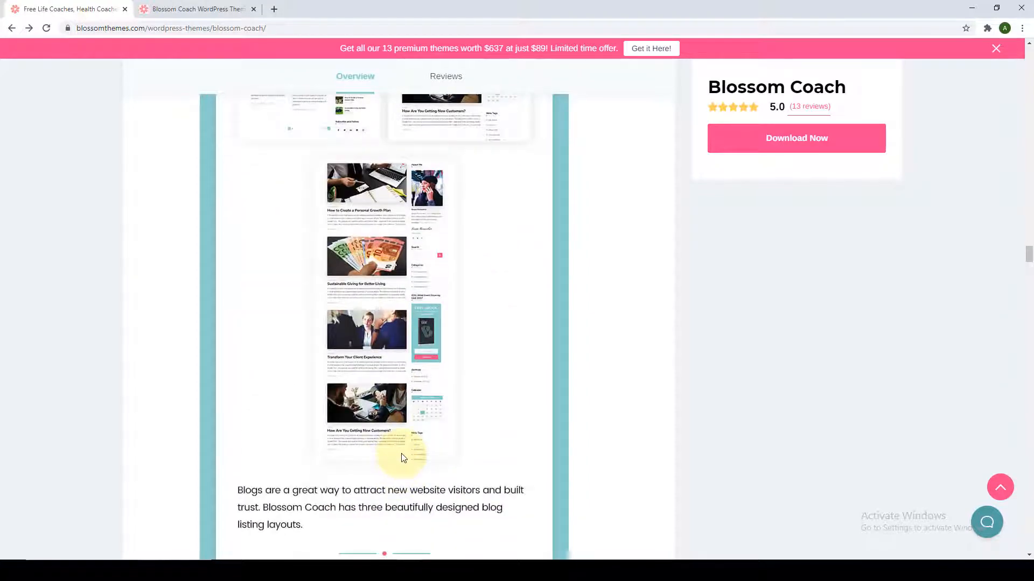
scroll(404, 457, down, 7)
scroll(396, 392, down, 1)
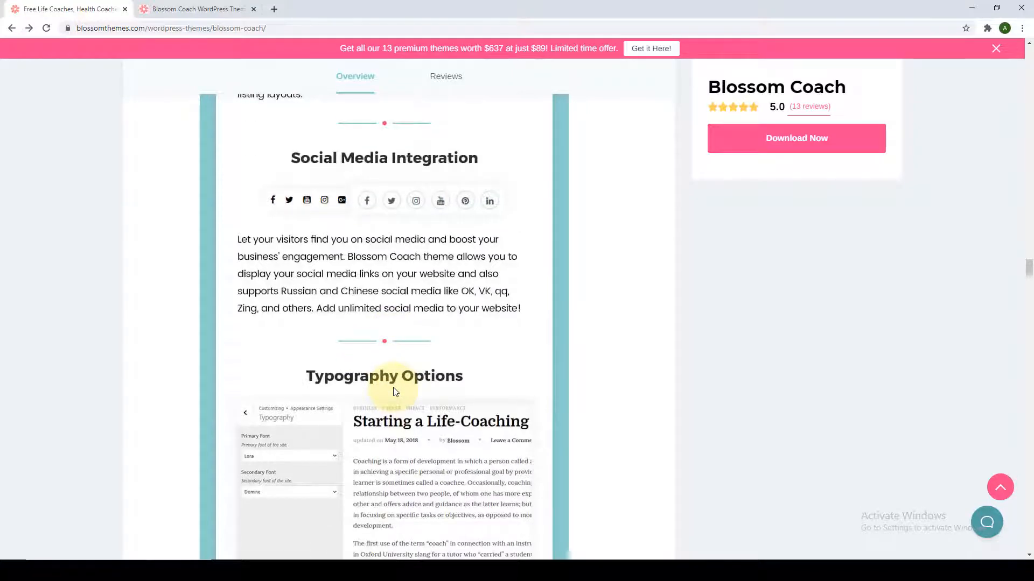
scroll(396, 391, down, 4)
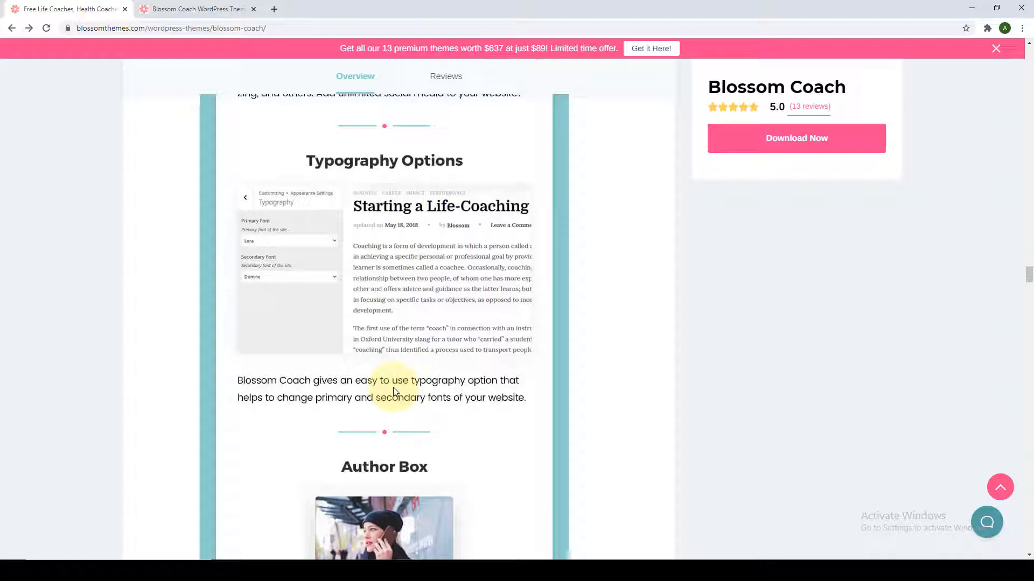
scroll(393, 387, down, 6)
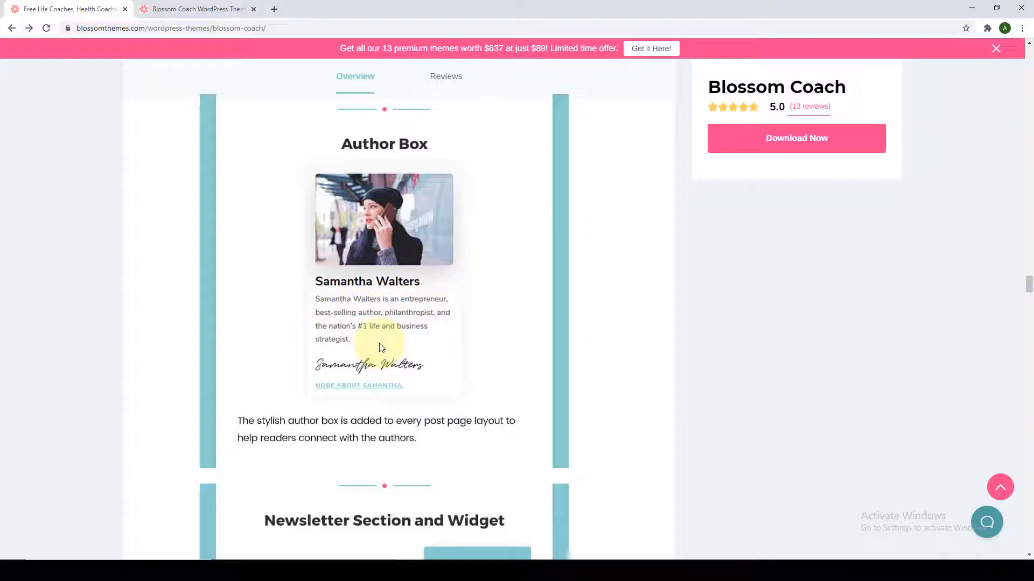
scroll(382, 348, down, 6)
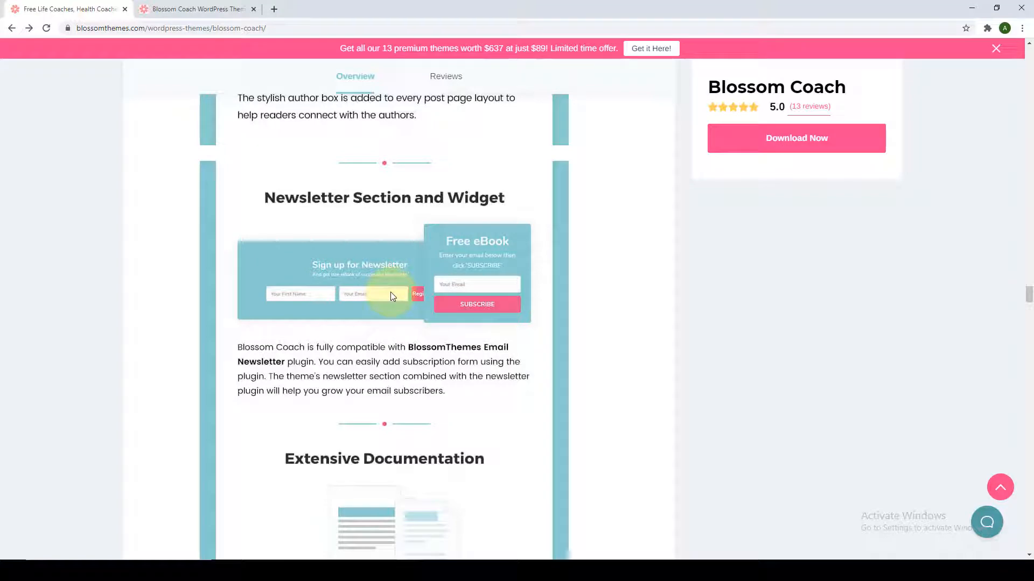
scroll(391, 292, down, 6)
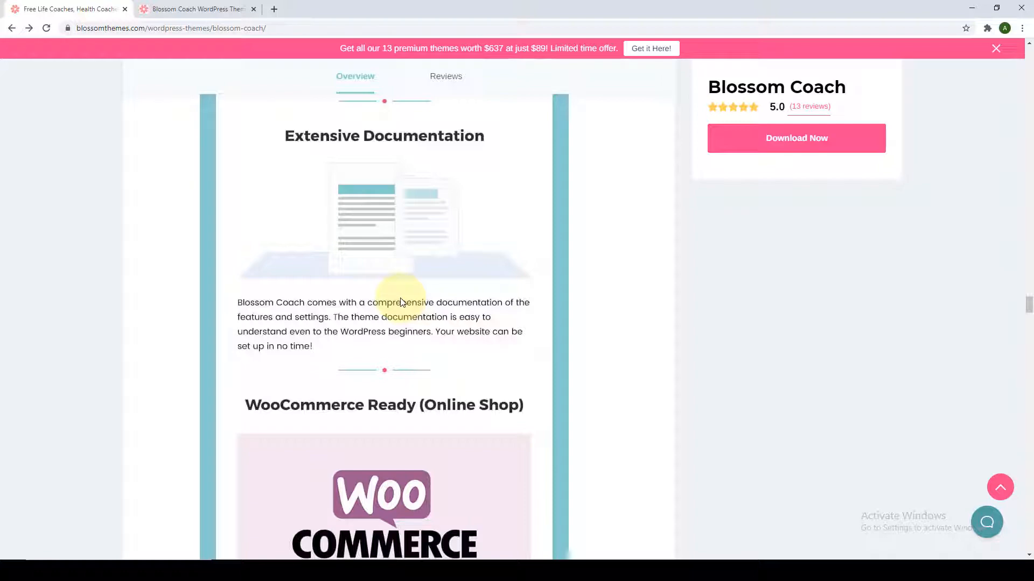
scroll(403, 304, down, 5)
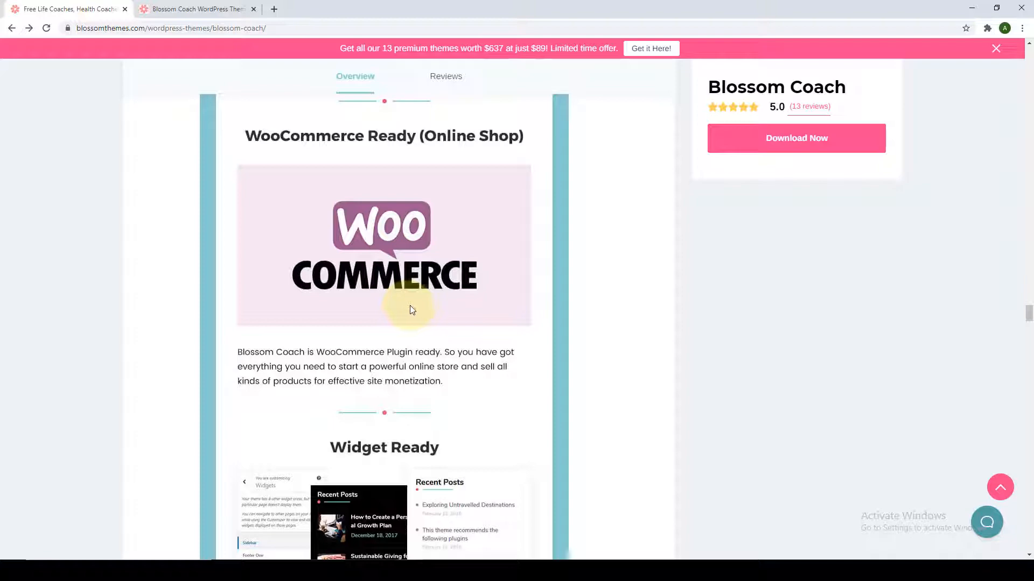
scroll(411, 310, down, 5)
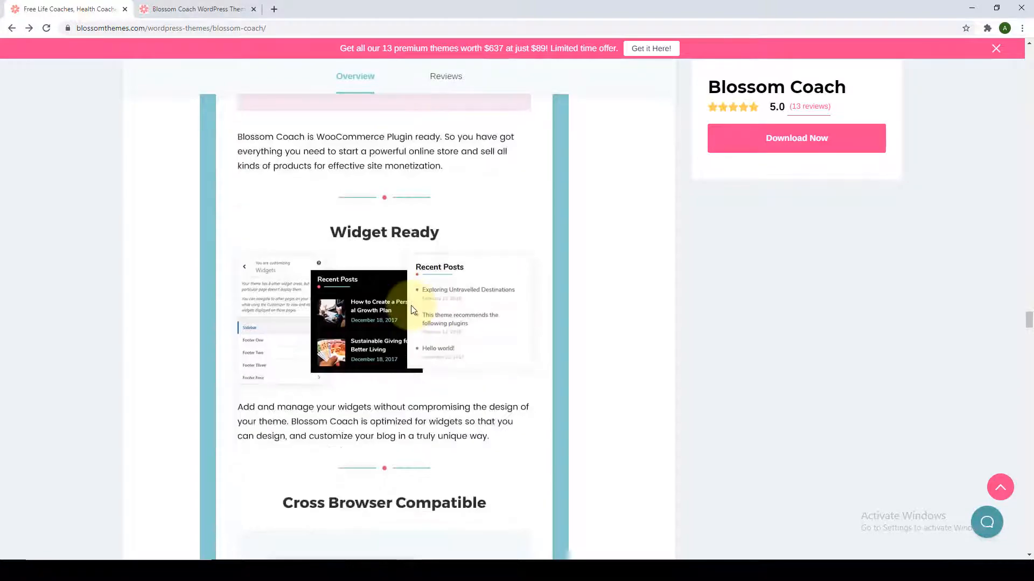
scroll(395, 280, down, 6)
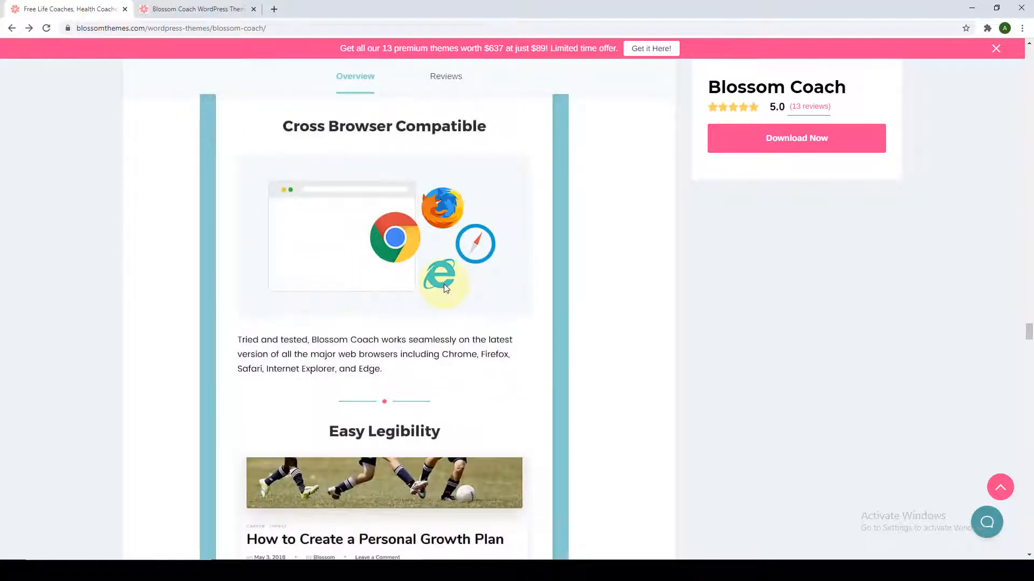
scroll(445, 285, down, 5)
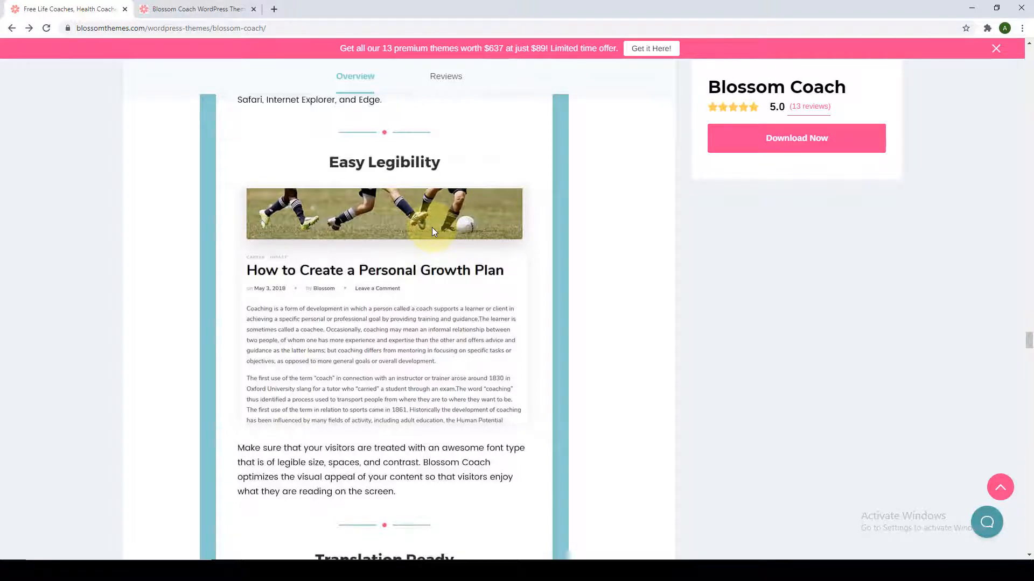
scroll(433, 231, down, 7)
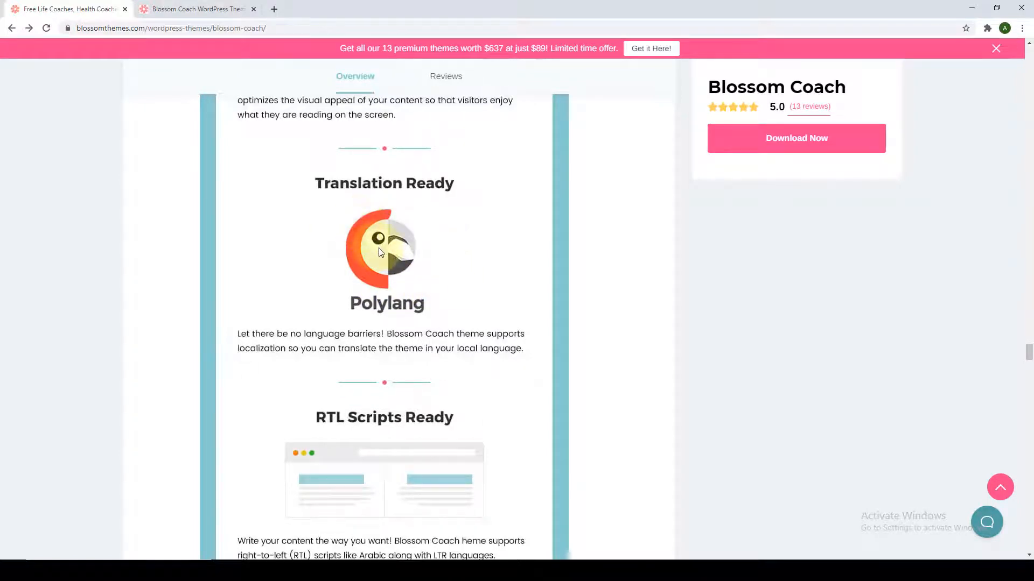
scroll(380, 251, down, 5)
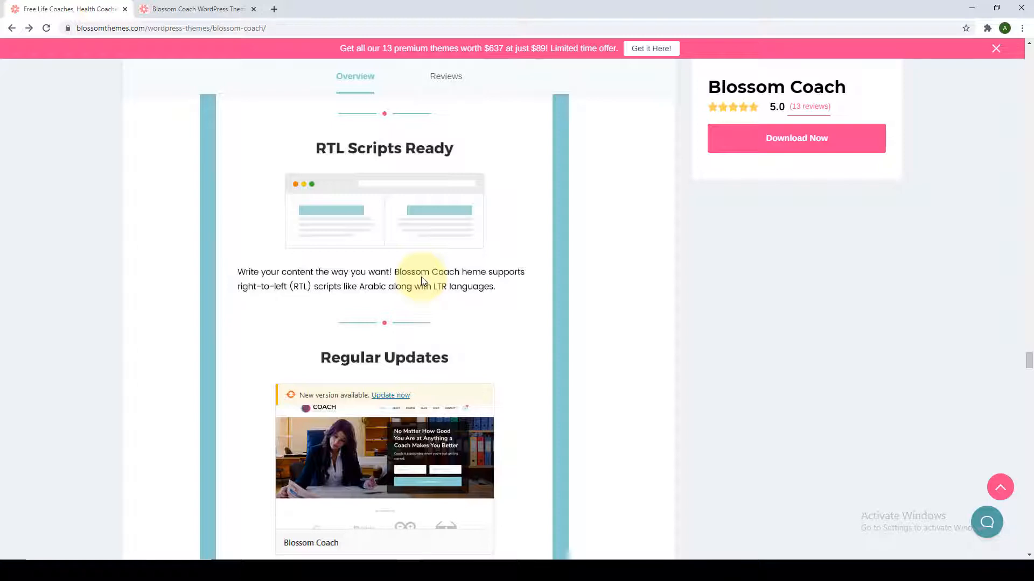
scroll(430, 293, down, 4)
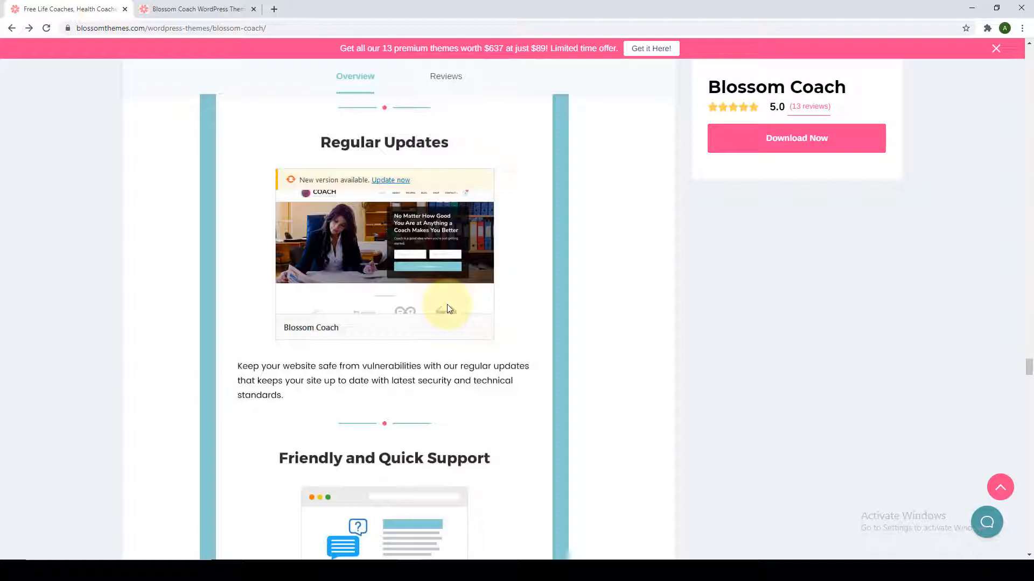
scroll(447, 307, down, 4)
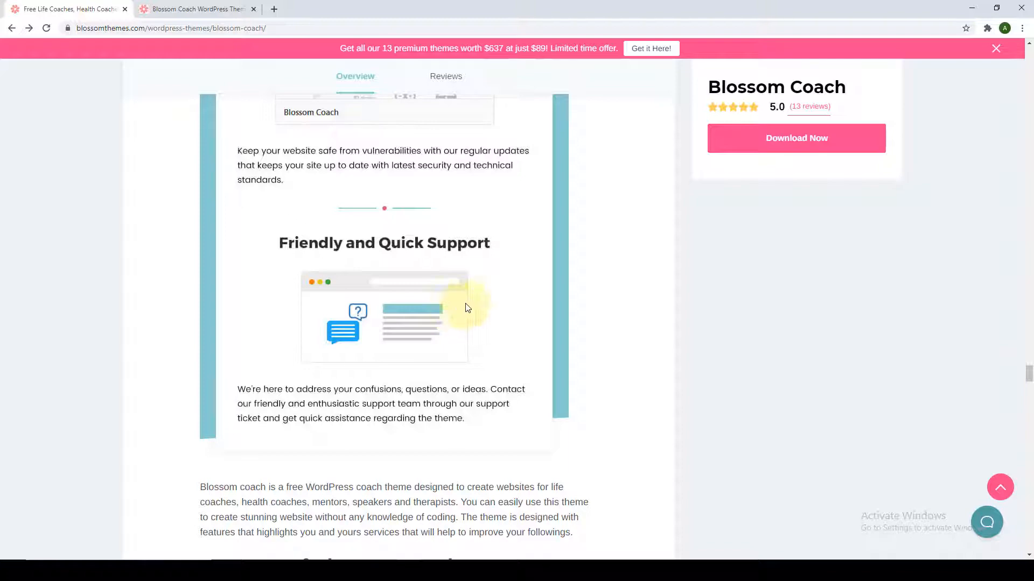
click(1000, 488)
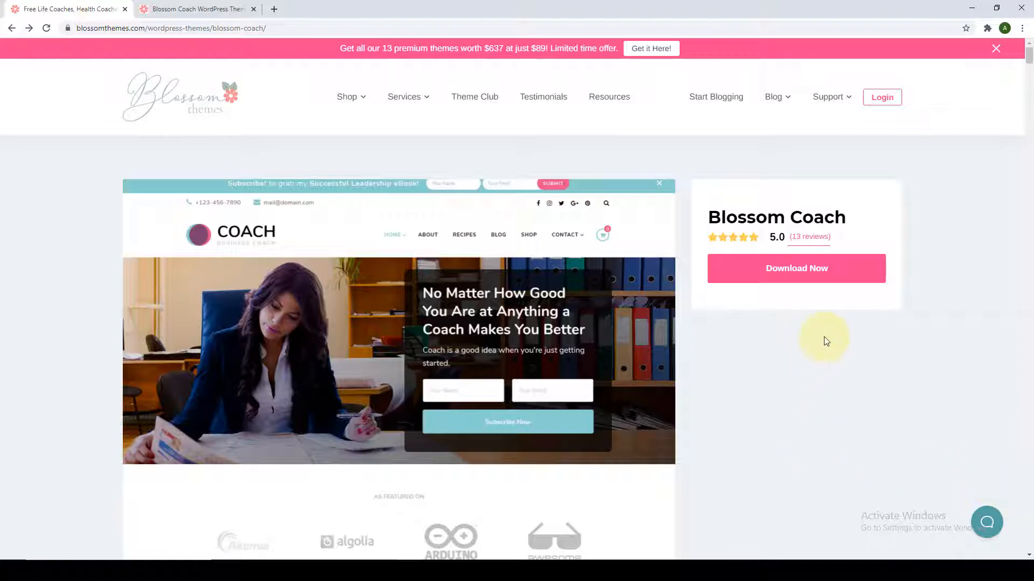
Download the Blossom Coach theme from its theme page.
click(827, 275)
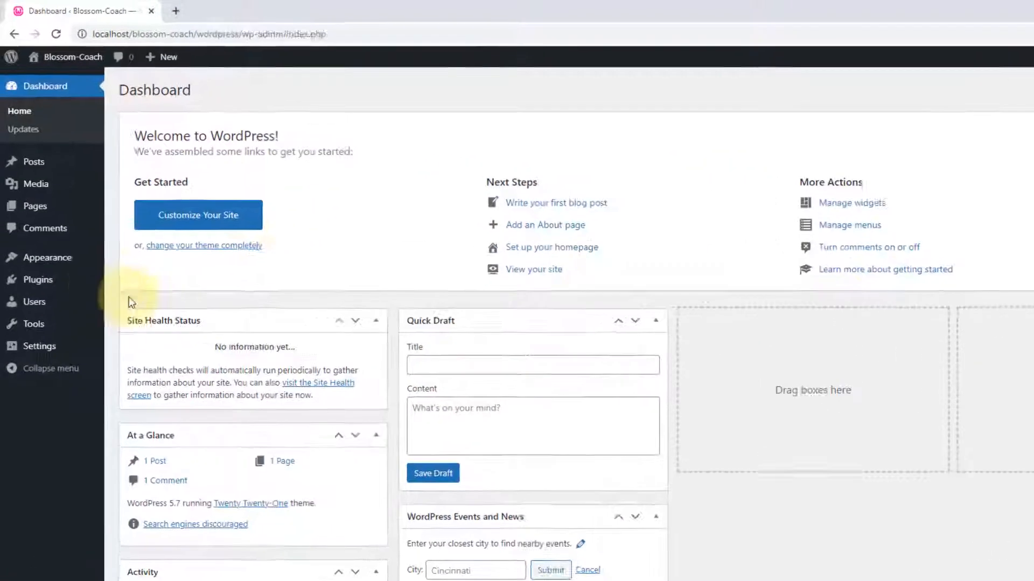
Go to the Add Themes screen from Appearance > Themes.
mouse_move(41, 218)
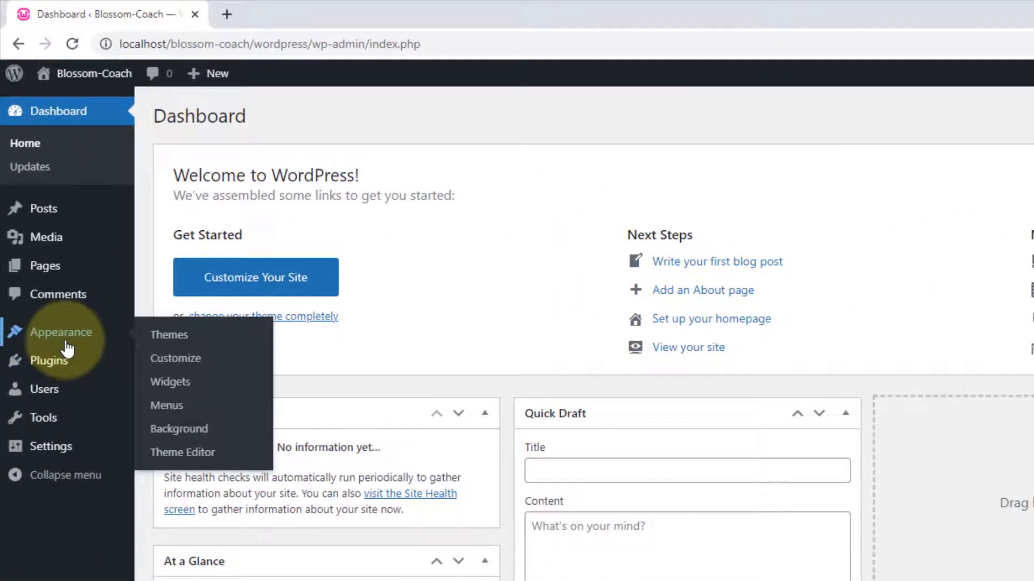
click(162, 337)
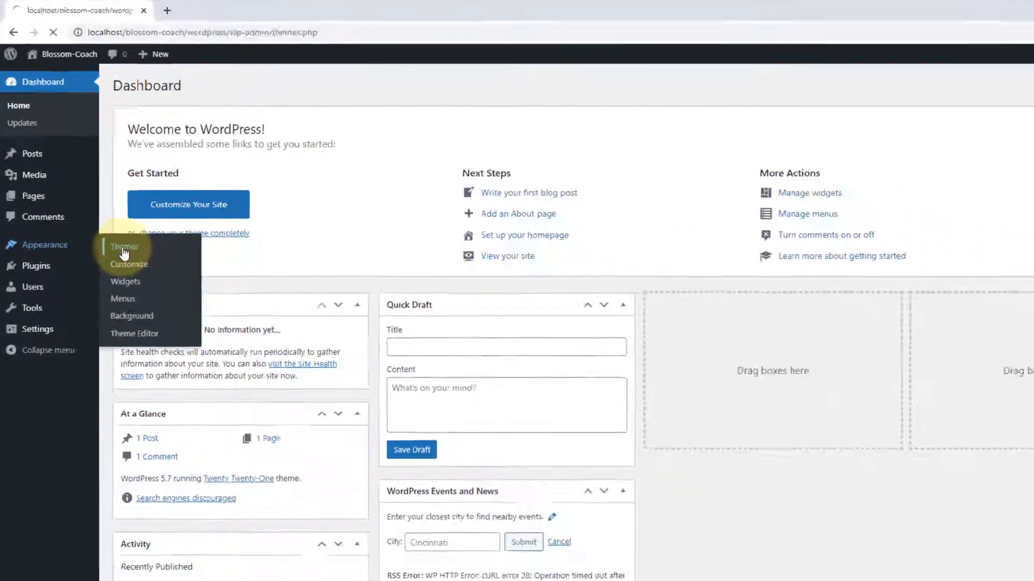
click(204, 76)
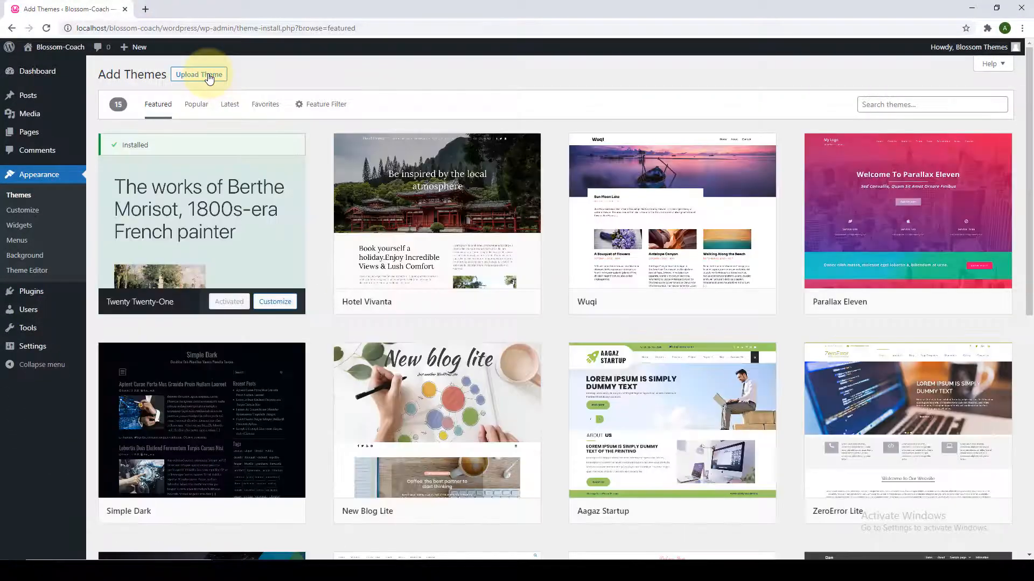
click(209, 78)
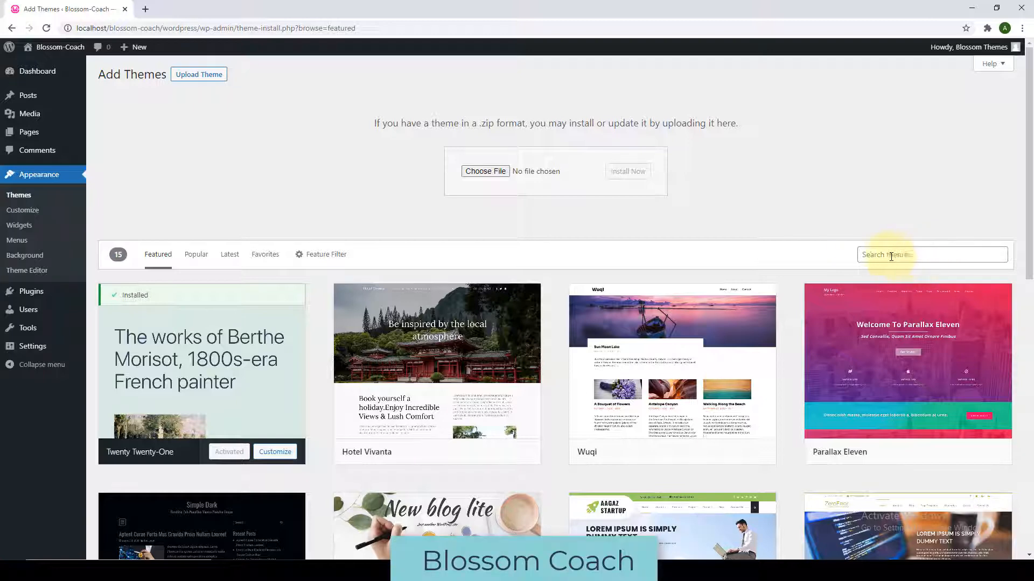
Search for 'blossom coach', install the Blossom Coach theme and activate it.
click(953, 258)
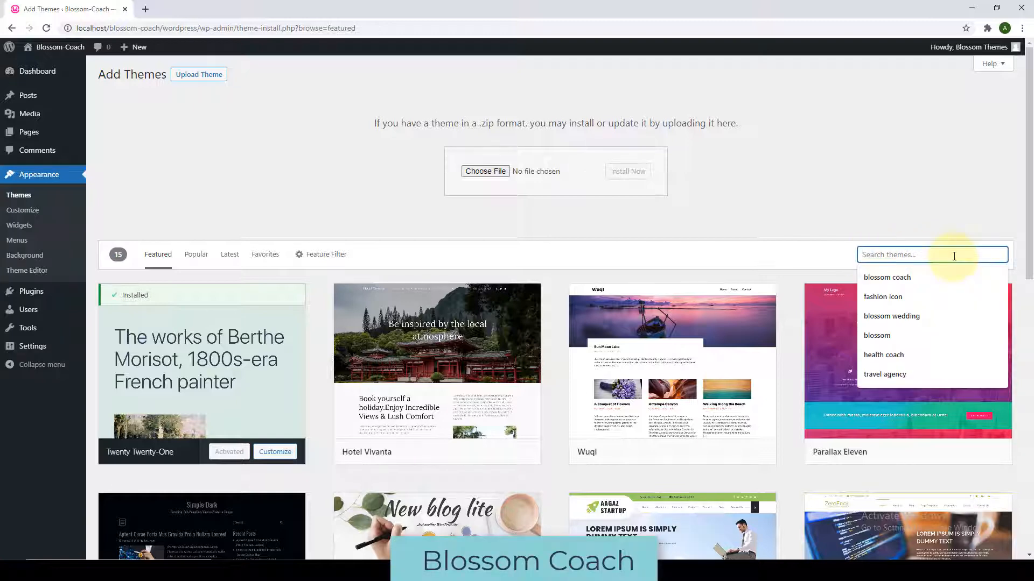
click(920, 274)
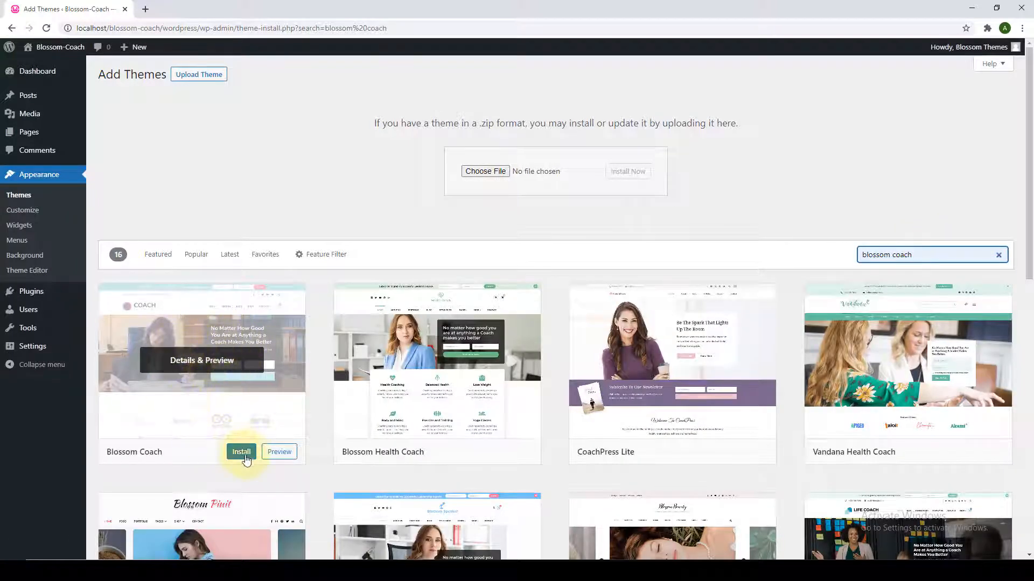
click(242, 452)
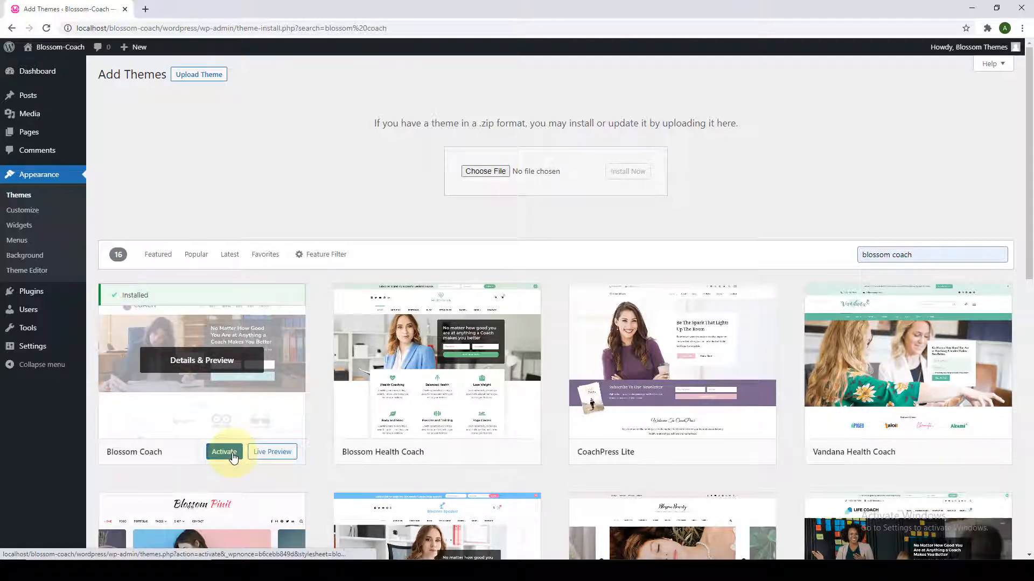
click(233, 457)
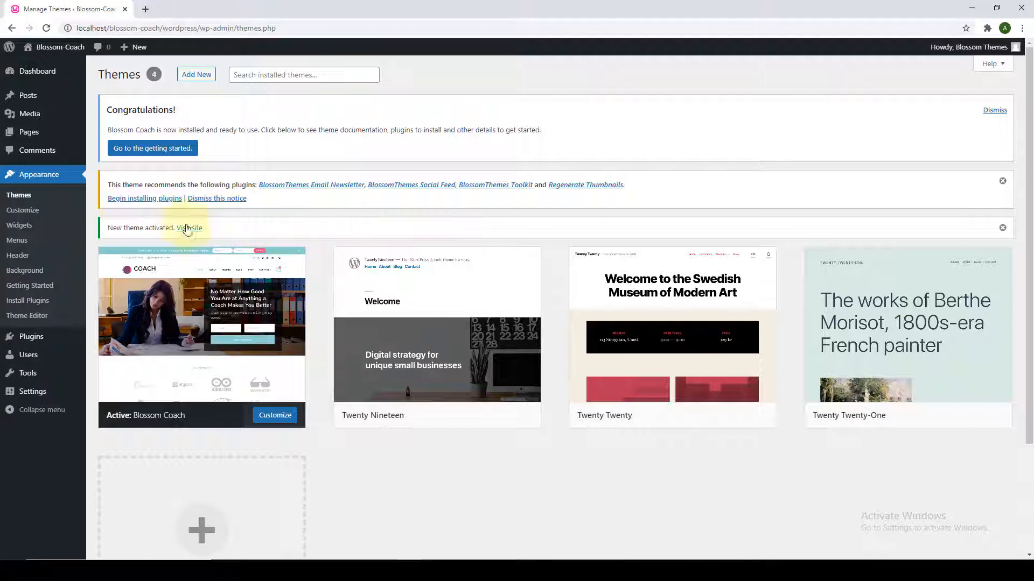
Bulk-install all four recommended plugins from the theme's plugin list.
click(163, 201)
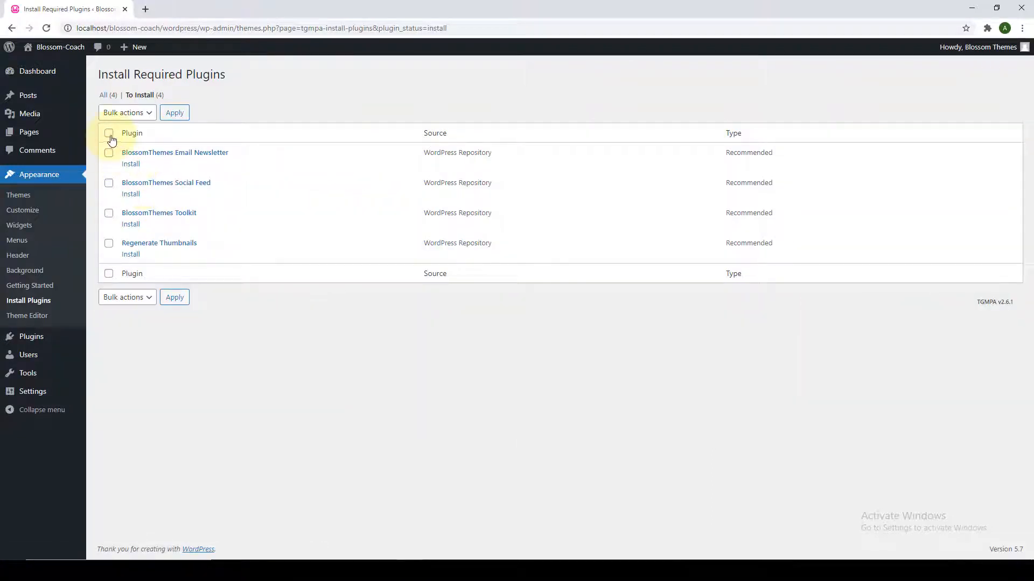
click(109, 134)
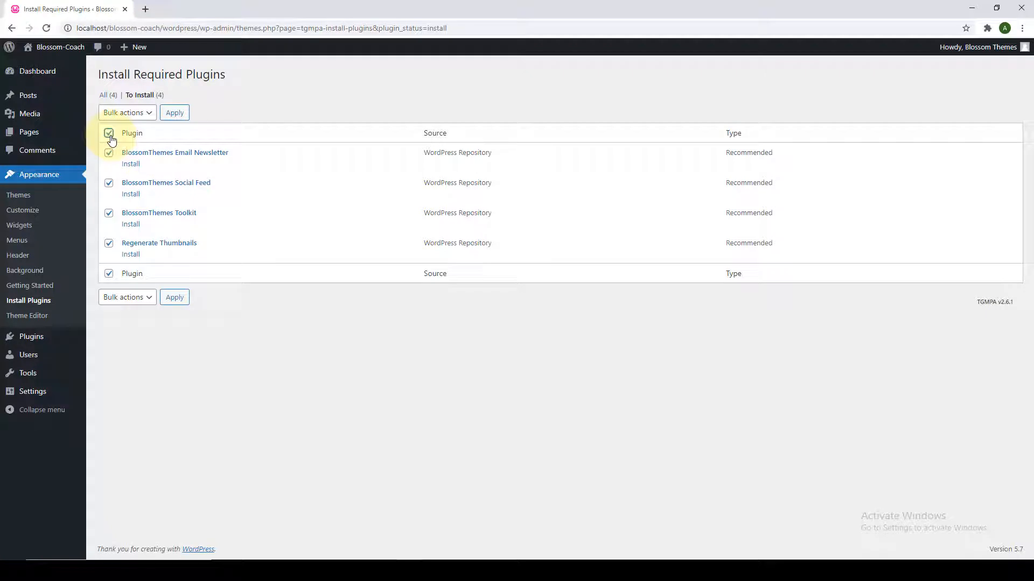
click(139, 114)
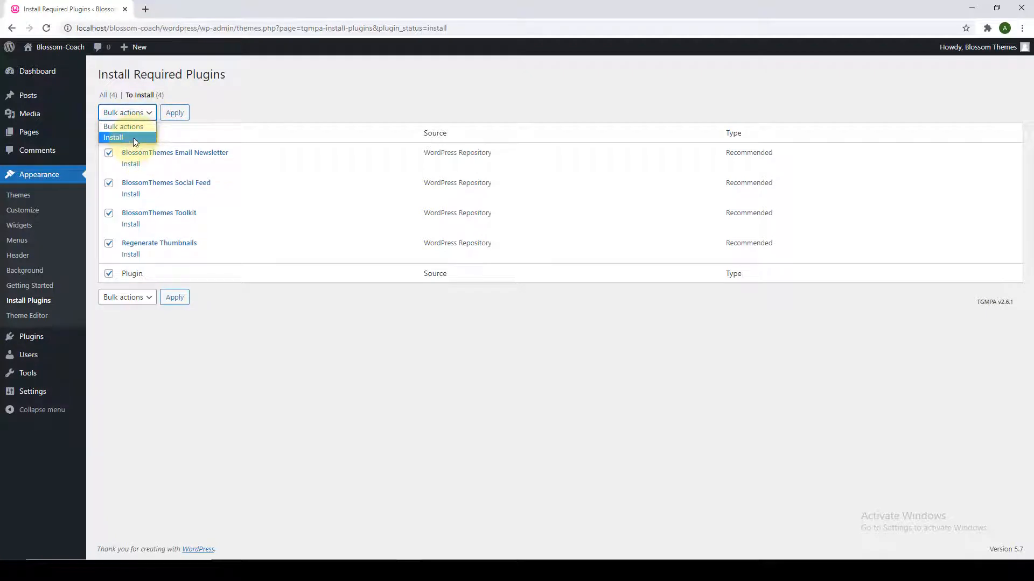
click(134, 137)
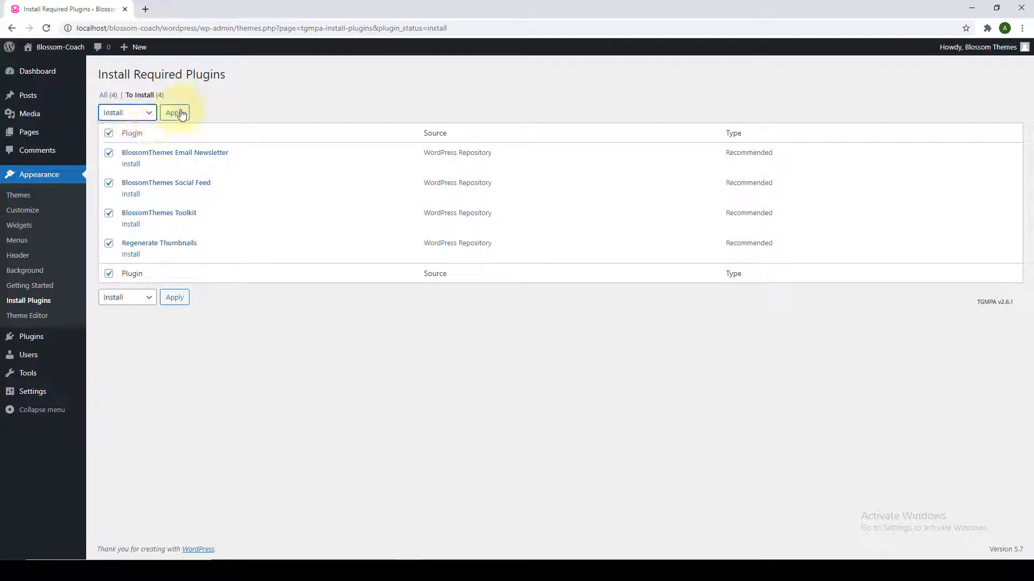
click(174, 113)
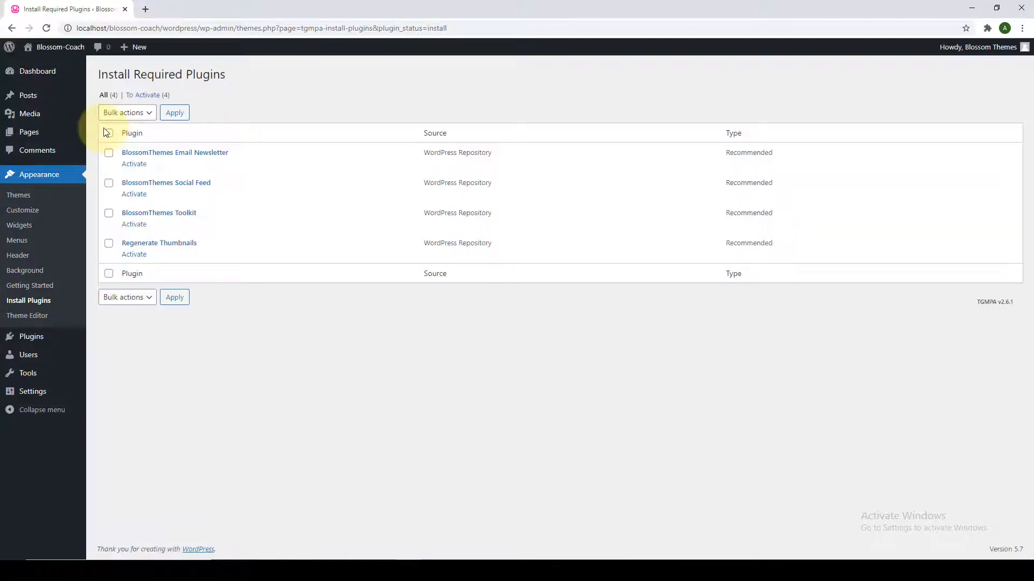
Bulk-activate the four newly installed plugins.
click(108, 134)
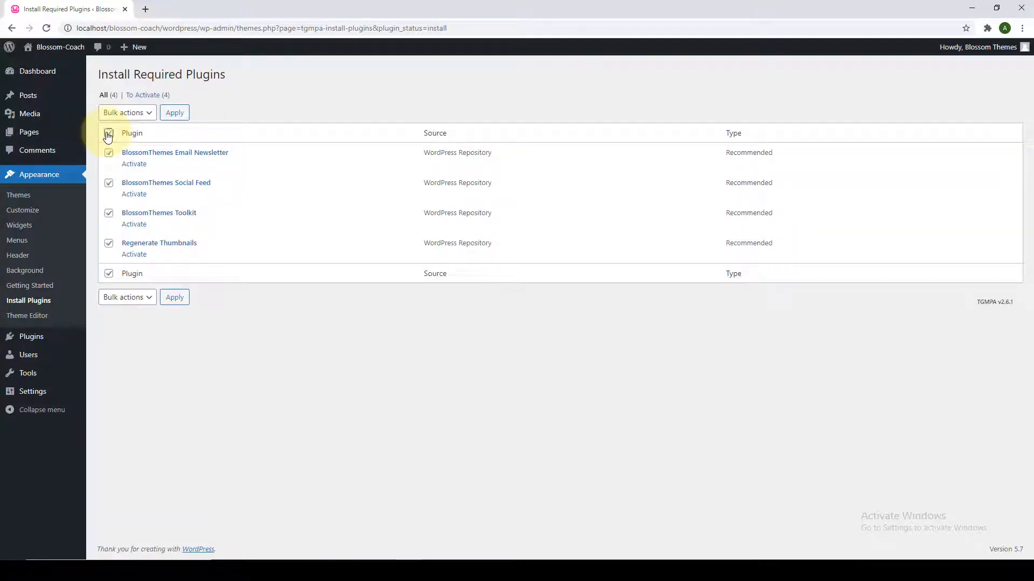
click(147, 119)
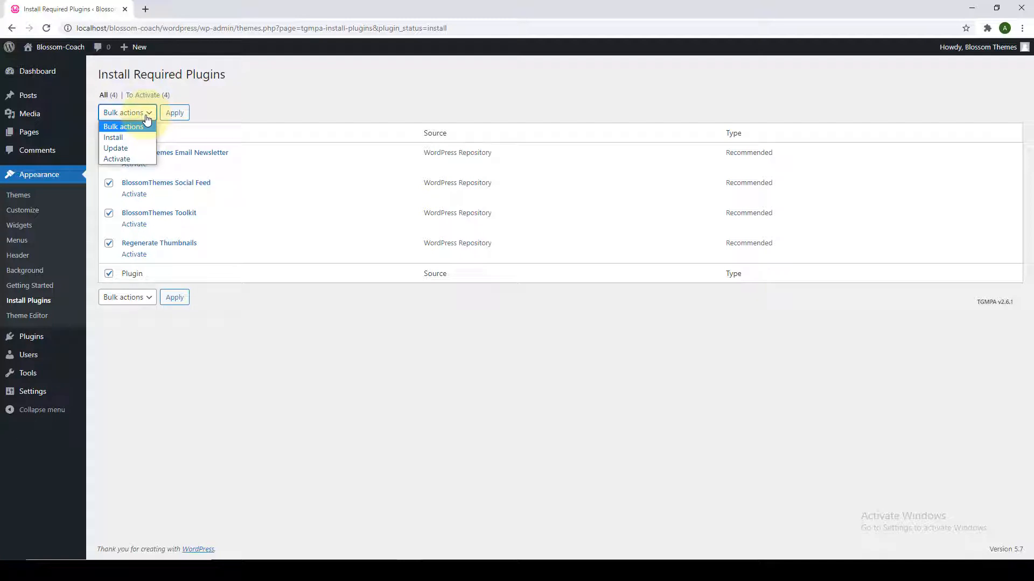
click(129, 159)
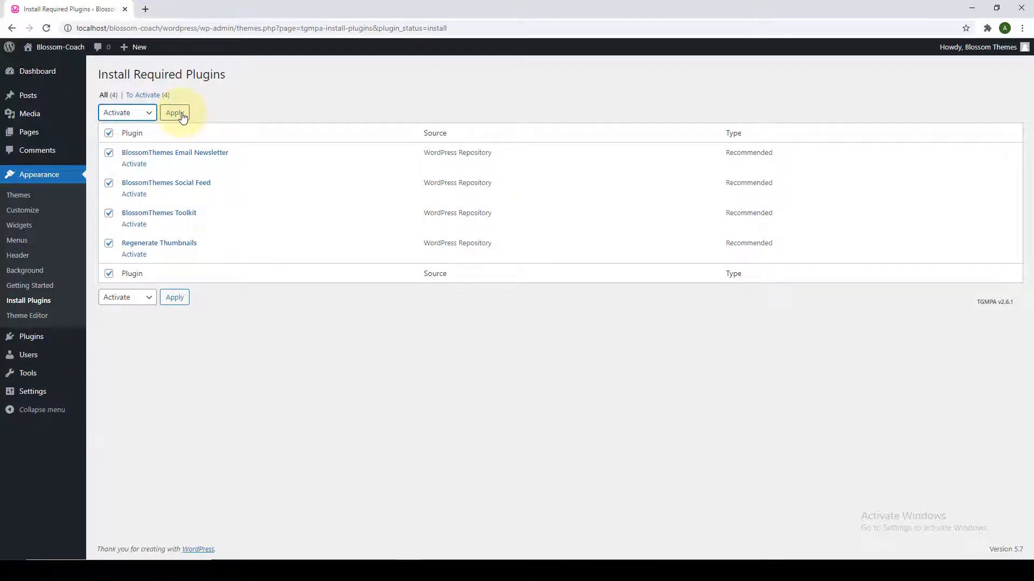
click(175, 113)
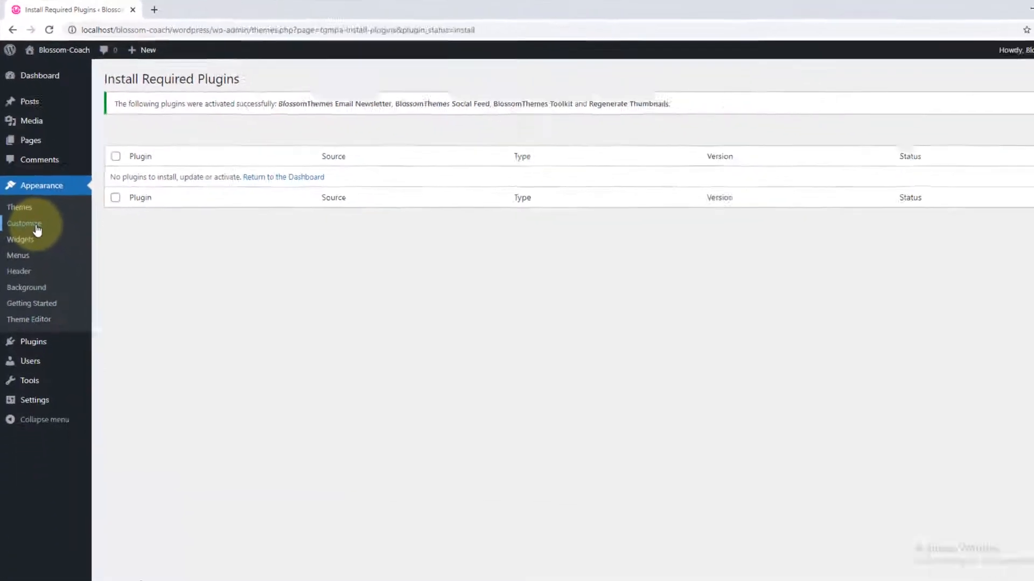
right_click(54, 338)
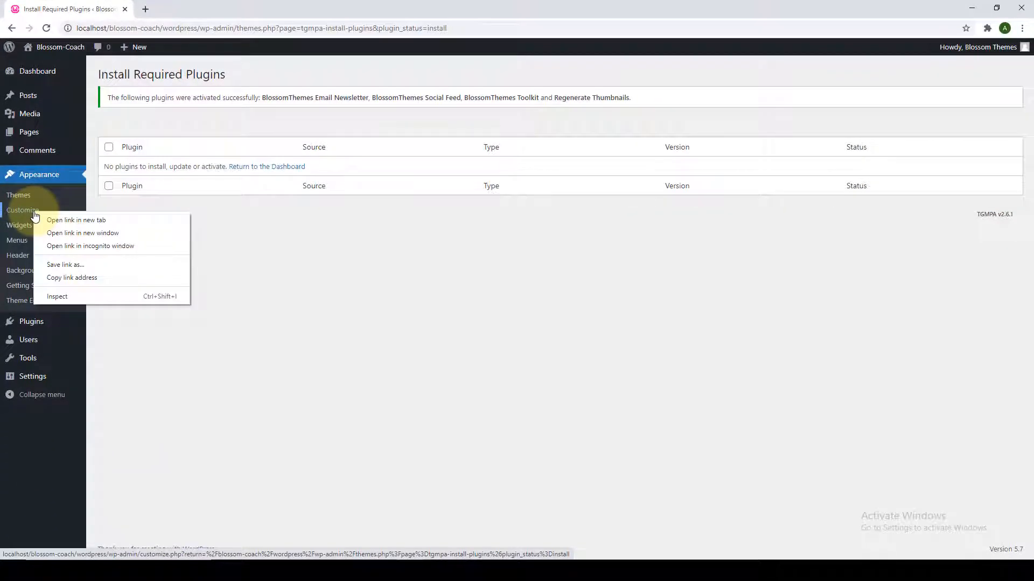
Open the Customizer in a new tab and look over the theme info and Site Identity.
click(75, 218)
key(ctrl+Tab)
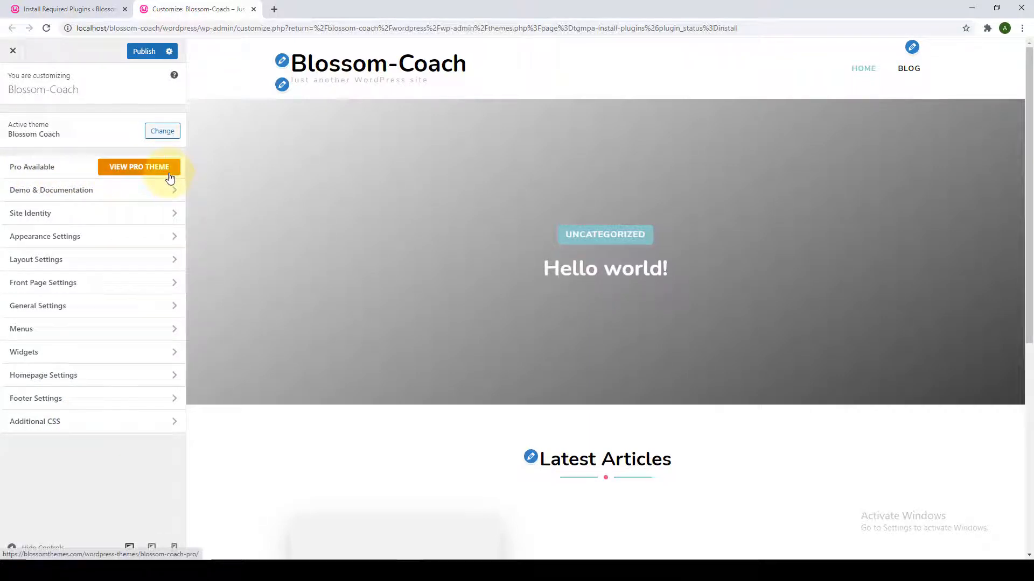
click(153, 190)
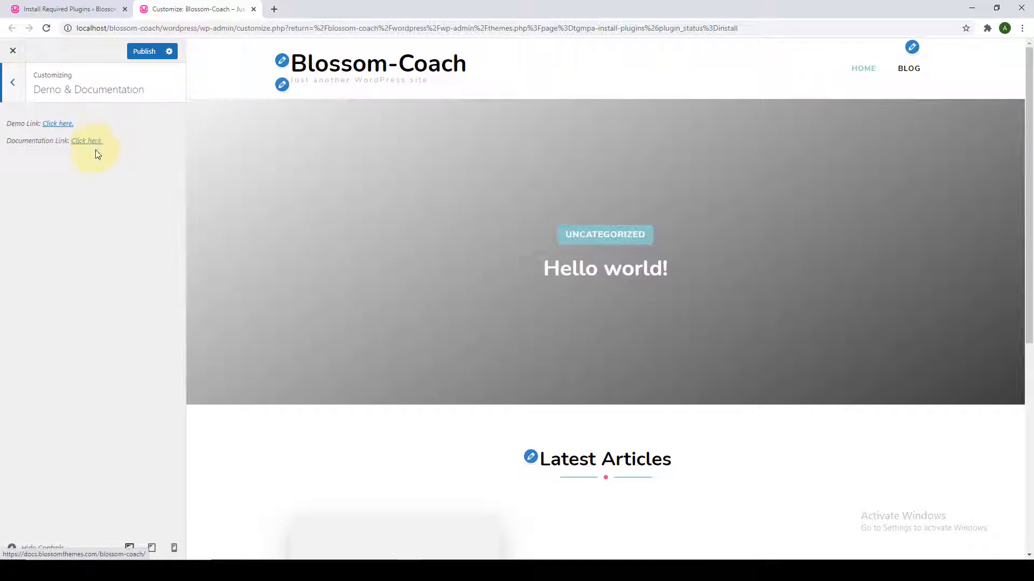
click(13, 84)
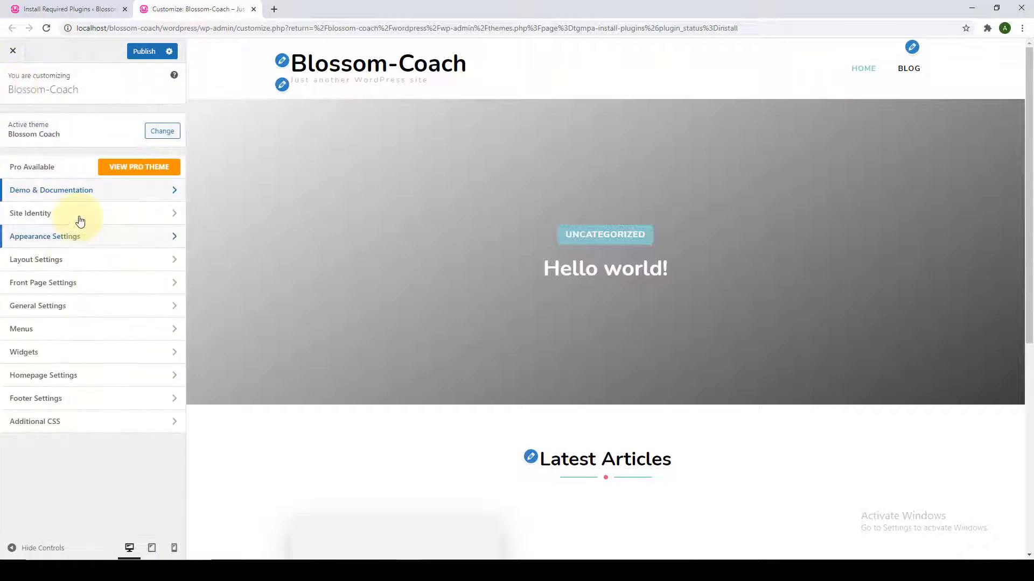
click(91, 218)
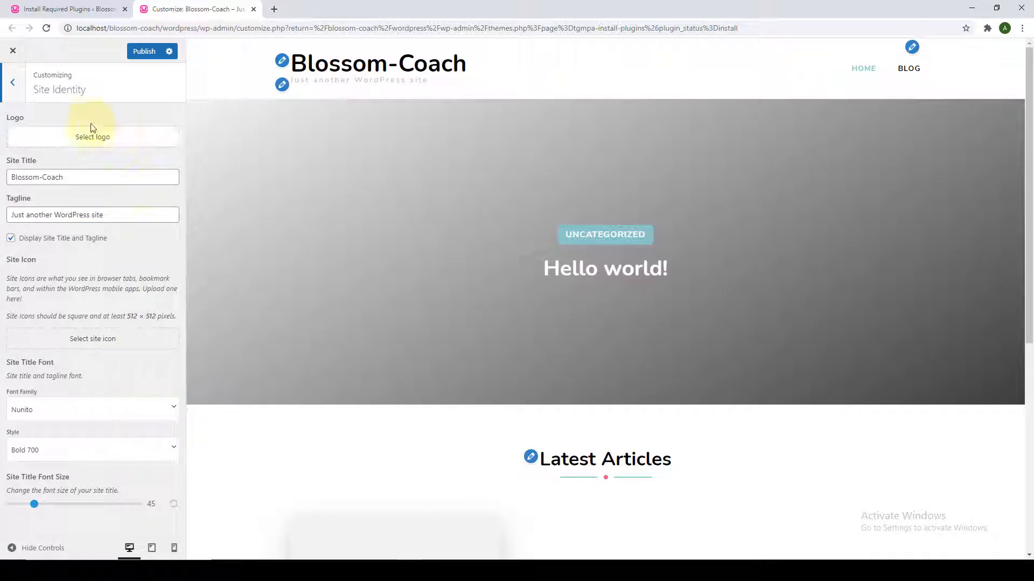
click(11, 92)
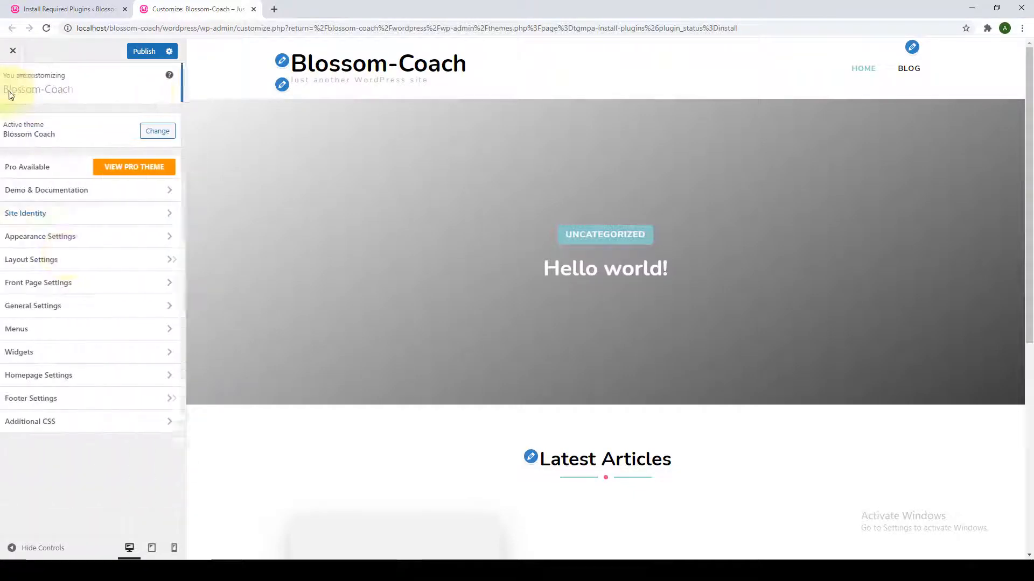
Review the Colors, Background Image and Typography appearance options without changing them.
click(97, 240)
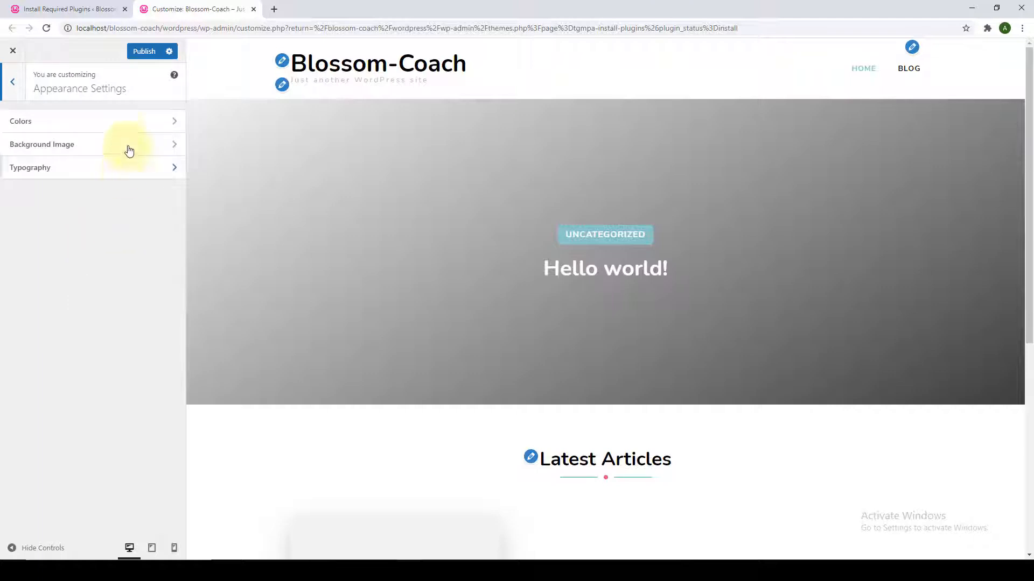
click(120, 126)
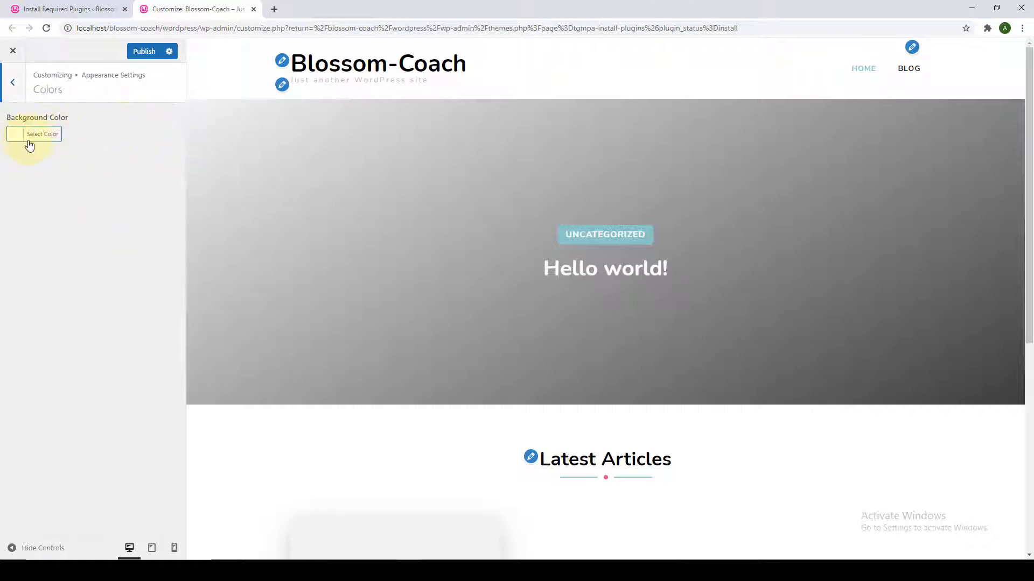
click(13, 97)
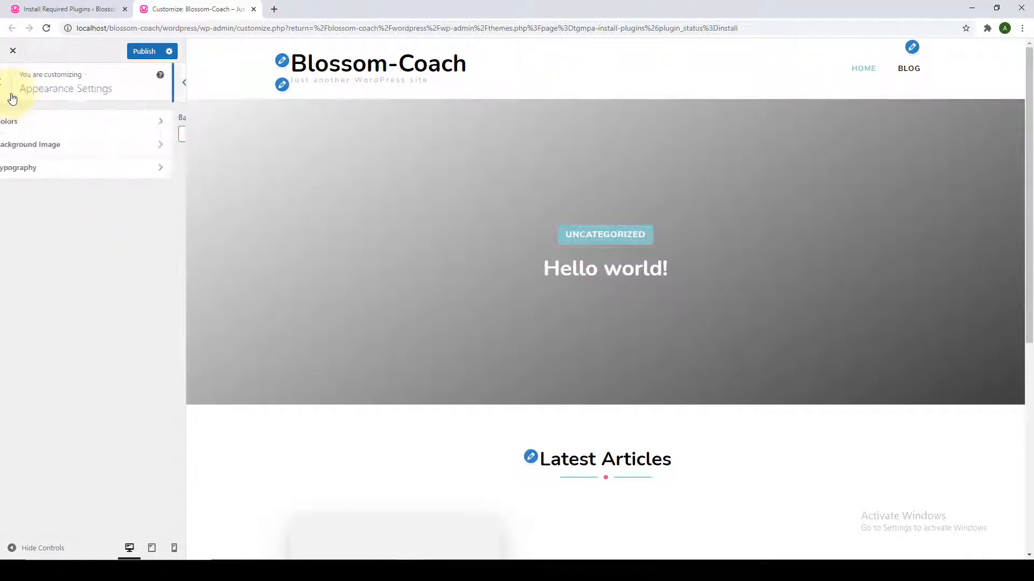
click(64, 146)
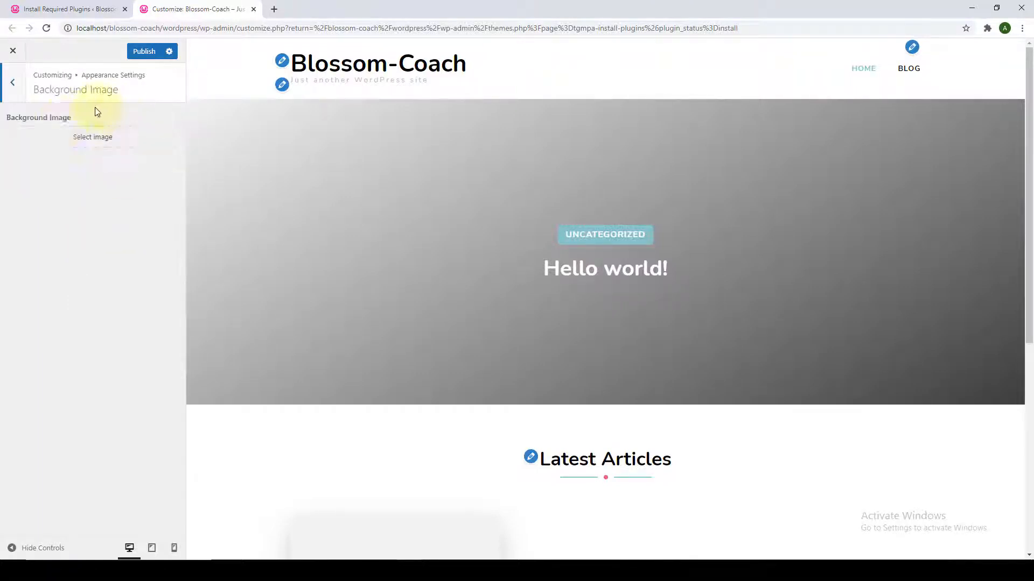
click(16, 91)
click(54, 170)
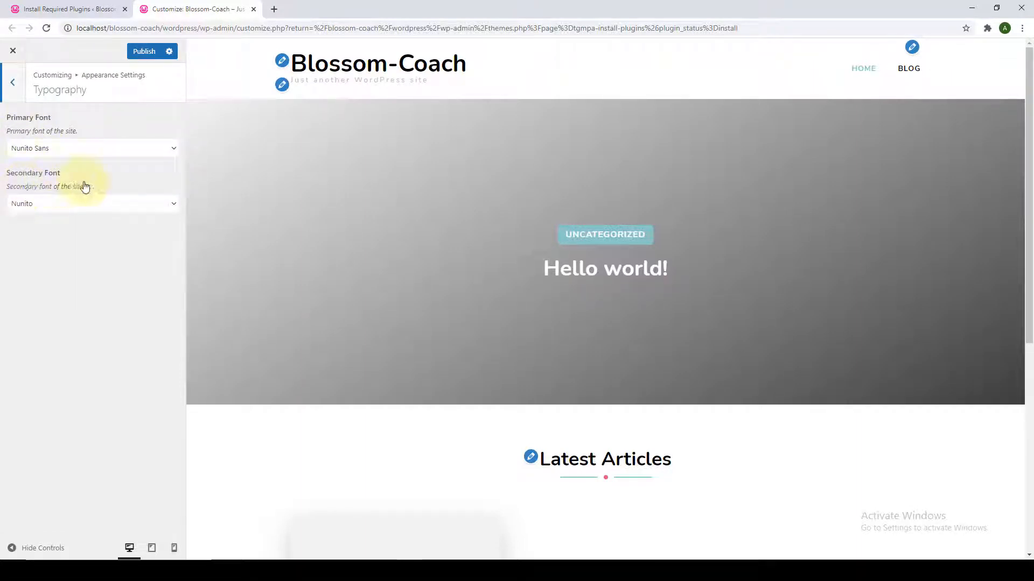
click(16, 99)
click(15, 92)
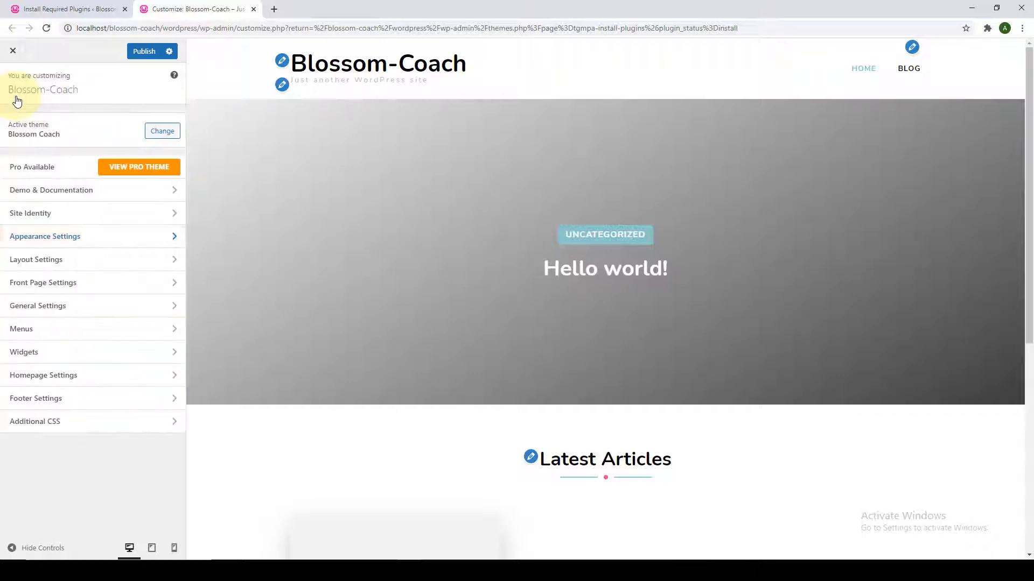
click(96, 261)
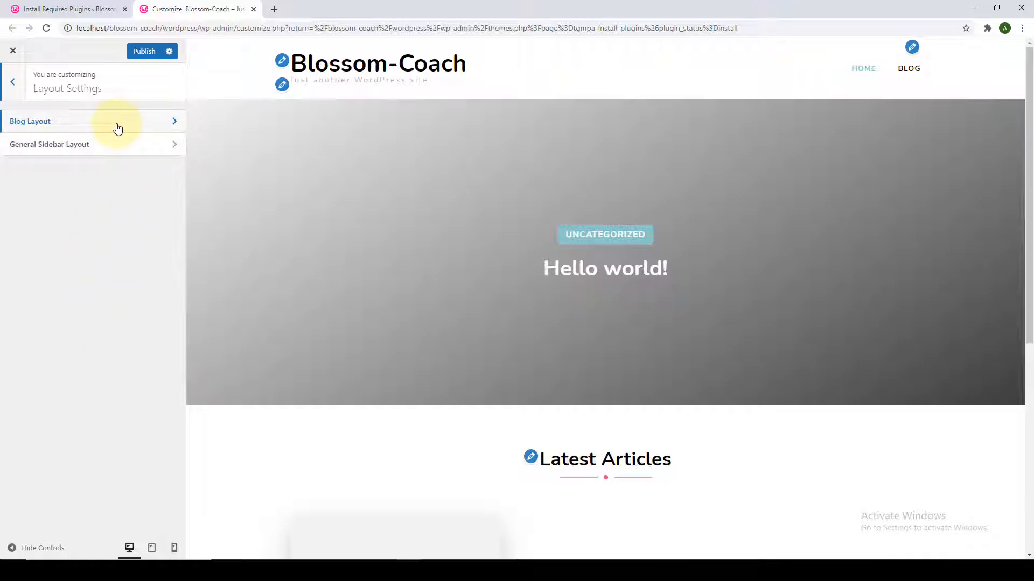
Inspect the Blog Layout and General Sidebar Layout choices, leaving both unchanged.
click(118, 128)
scroll(125, 459, down, 1)
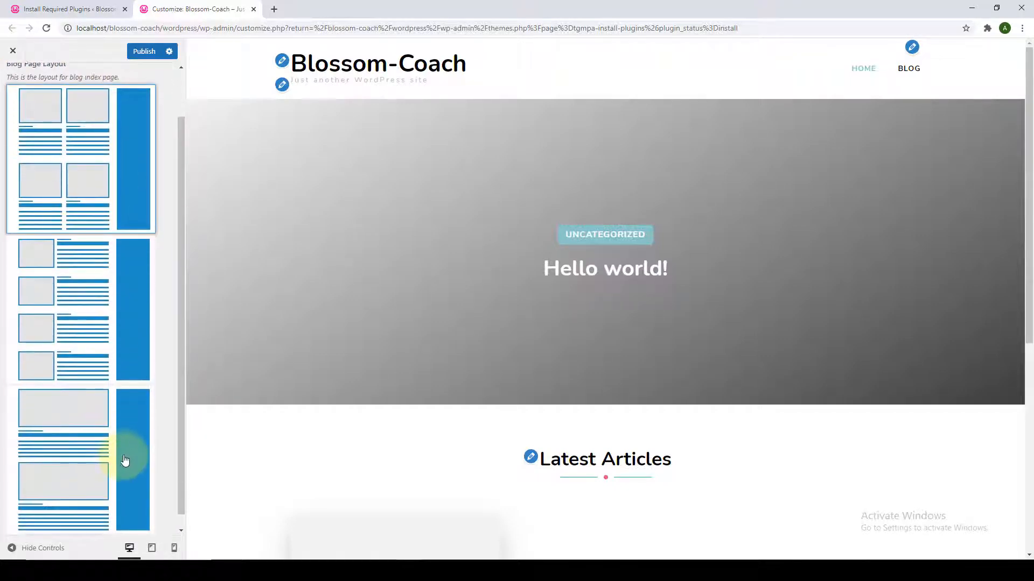
scroll(126, 452, up, 1)
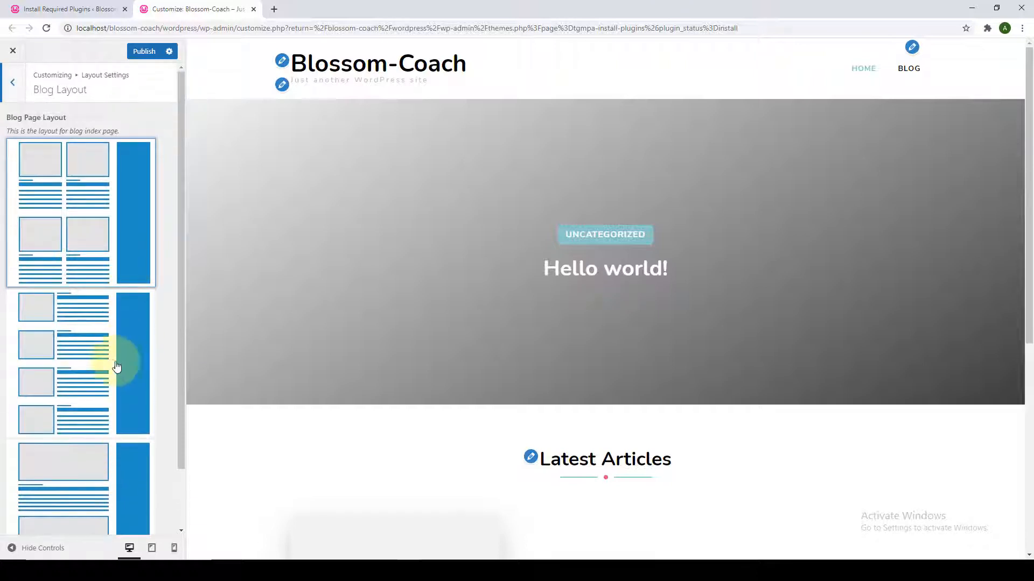
scroll(127, 449, down, 1)
scroll(125, 442, up, 1)
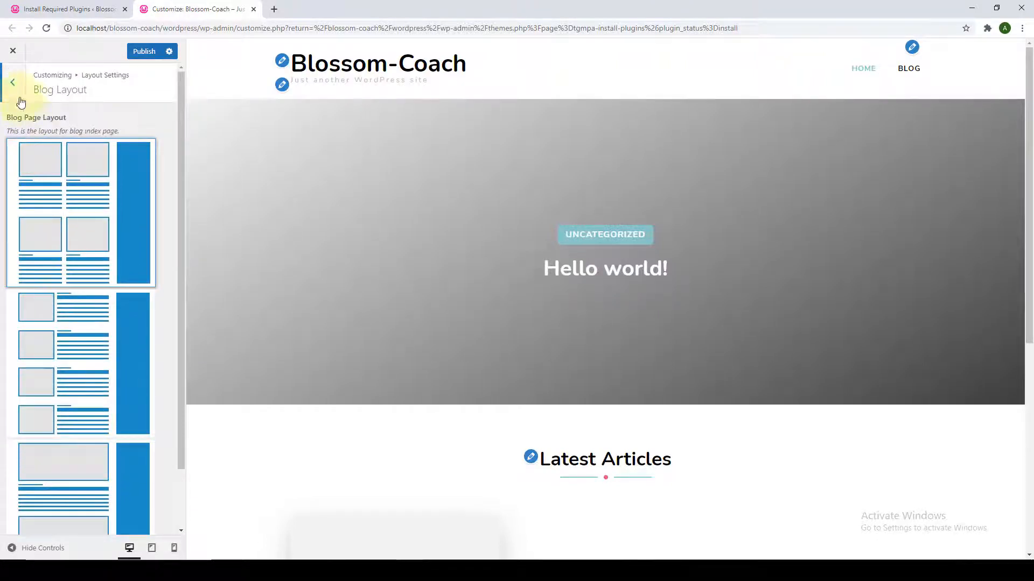
click(12, 81)
click(93, 148)
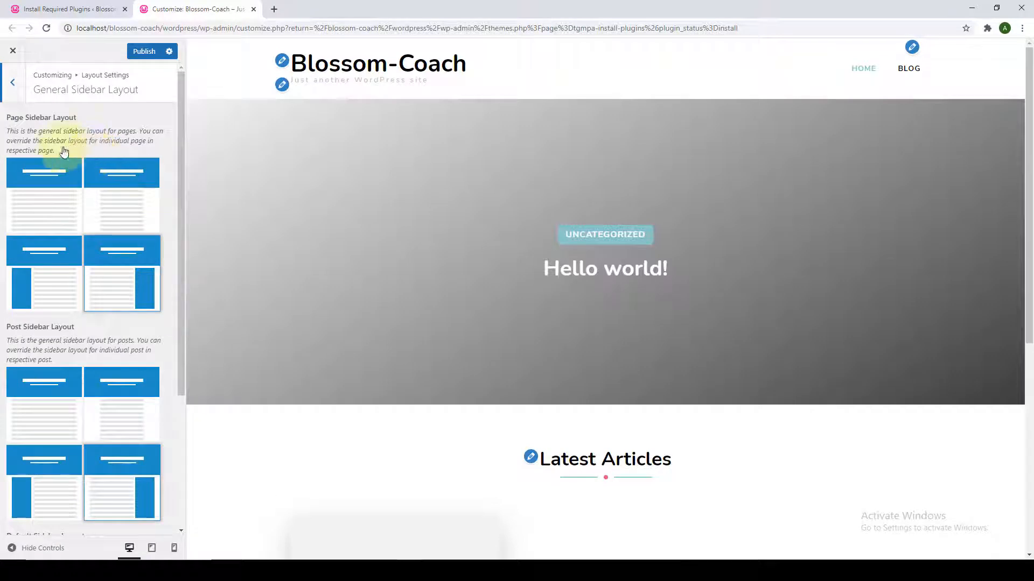
scroll(32, 226, down, 3)
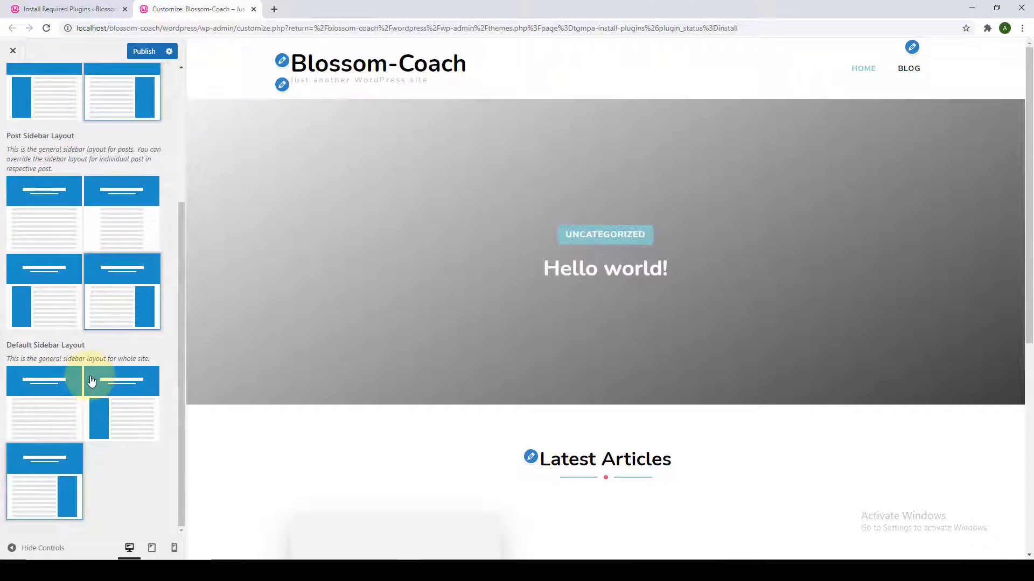
scroll(92, 381, up, 3)
click(15, 100)
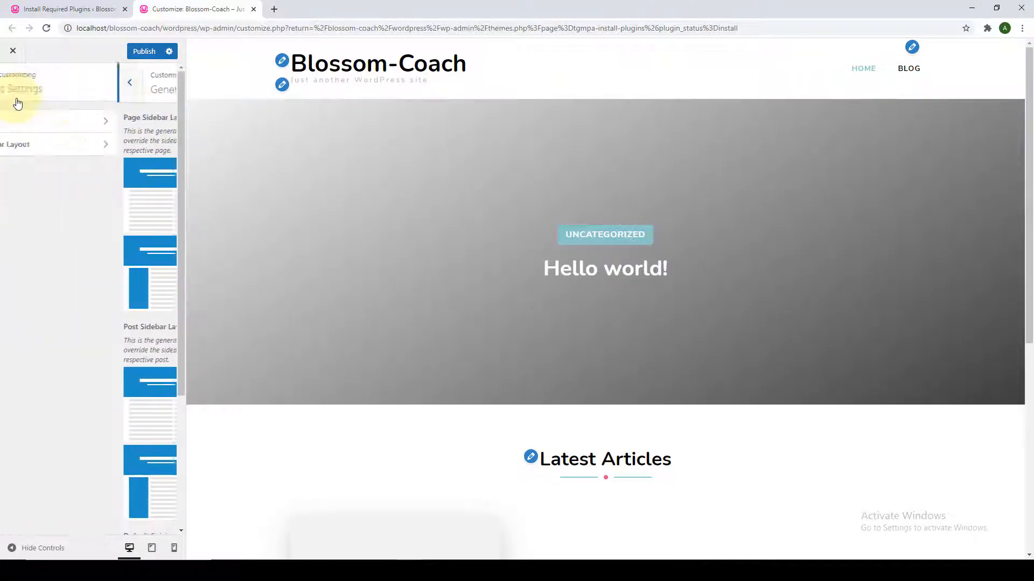
click(15, 99)
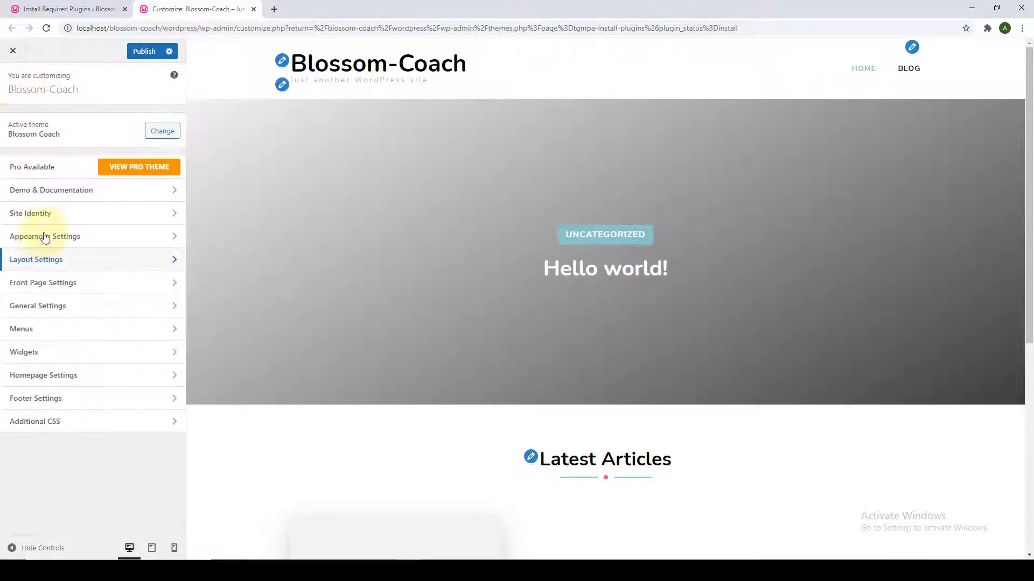
click(81, 290)
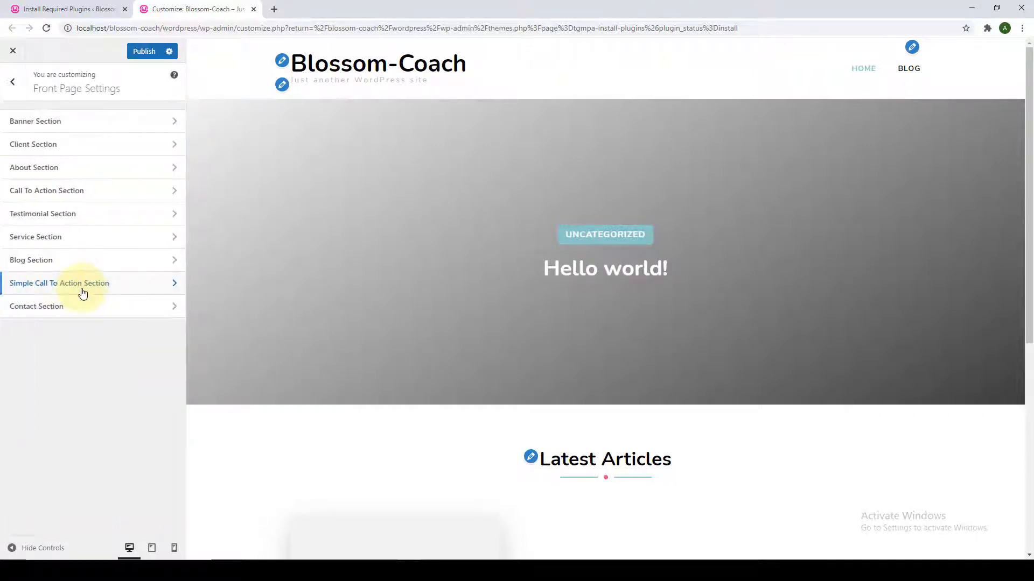
click(79, 129)
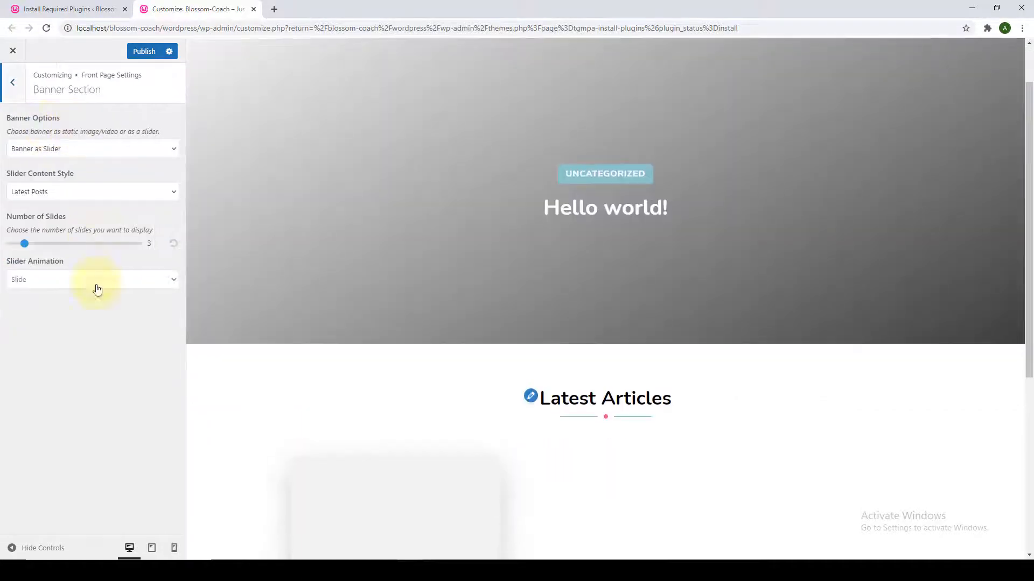
click(13, 88)
click(45, 150)
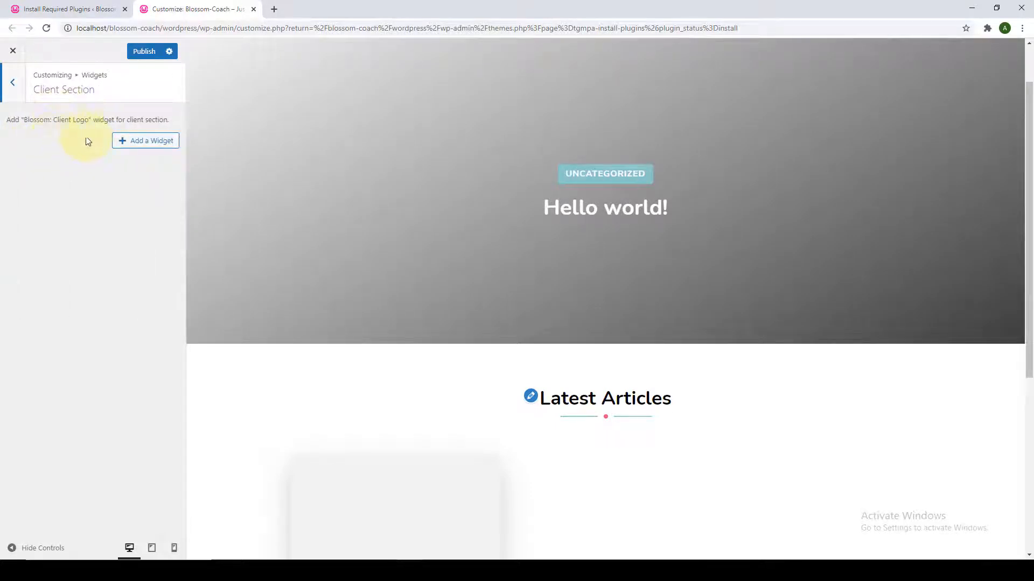
click(19, 96)
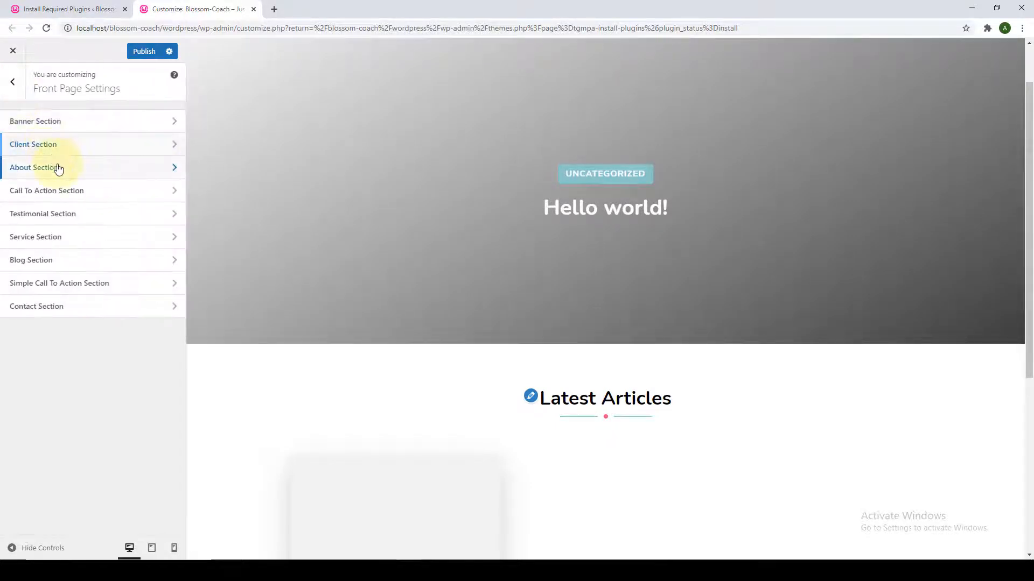
click(56, 167)
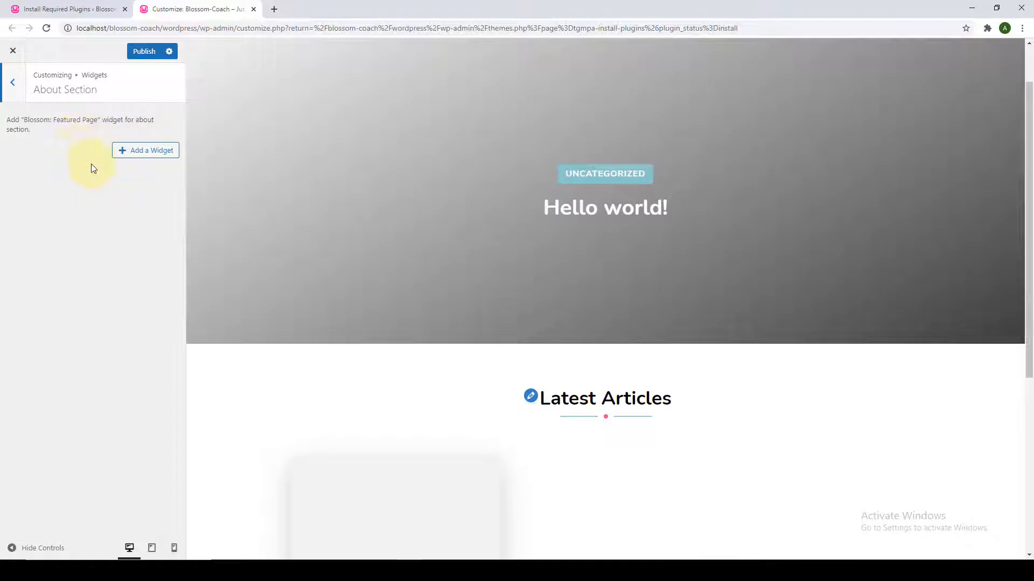
click(21, 86)
click(69, 195)
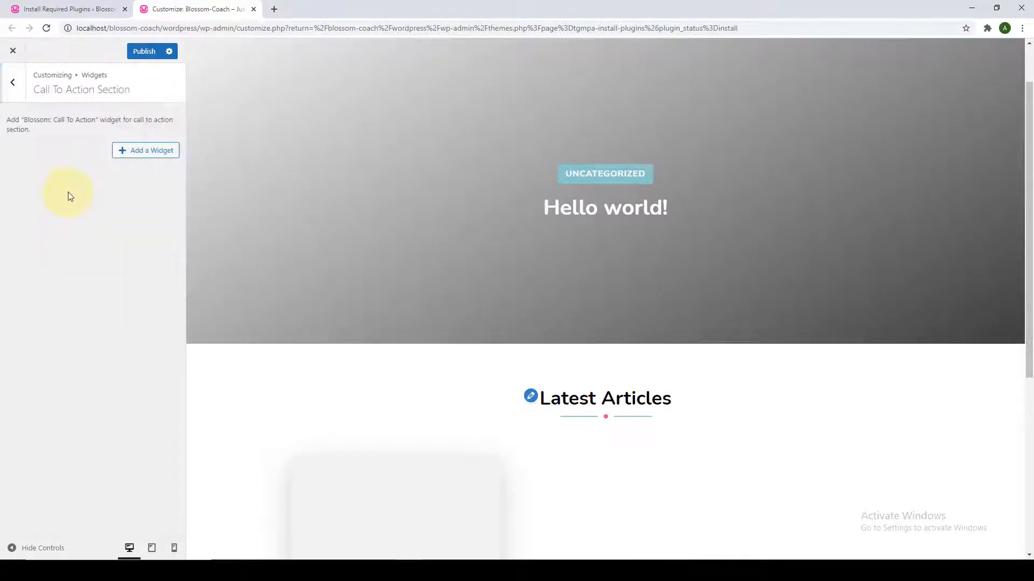
click(13, 85)
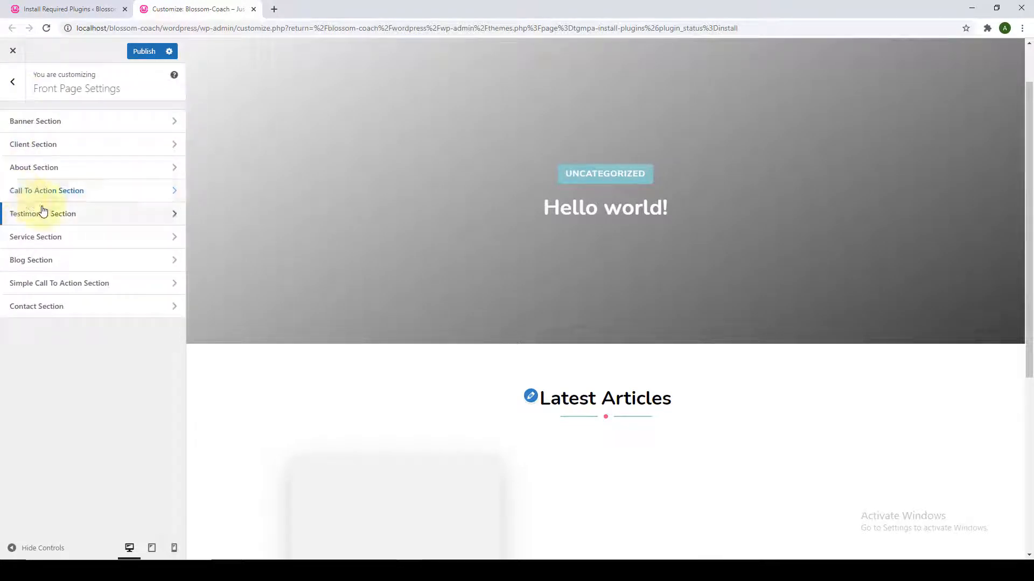
click(43, 212)
click(19, 101)
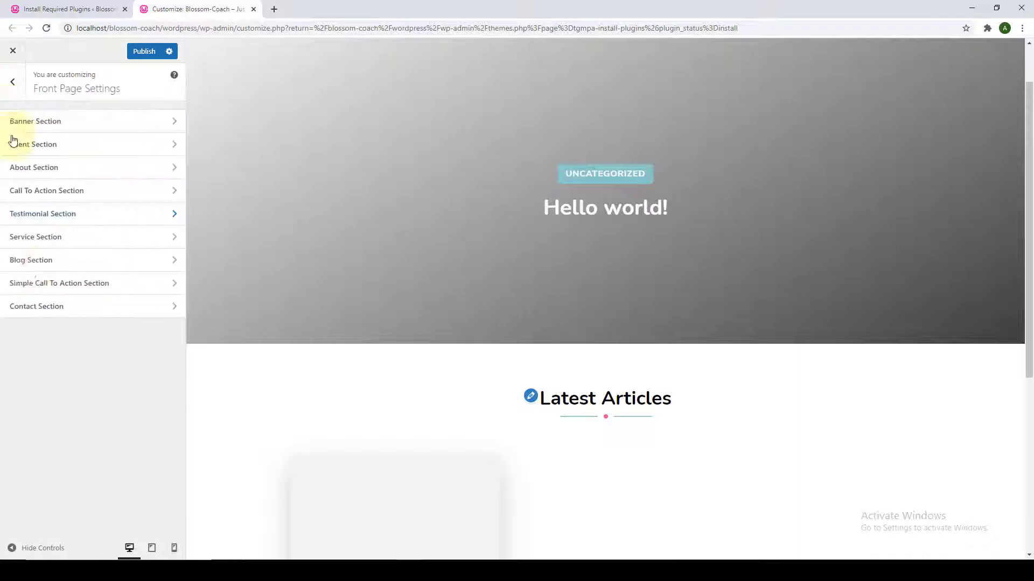
click(69, 235)
click(15, 96)
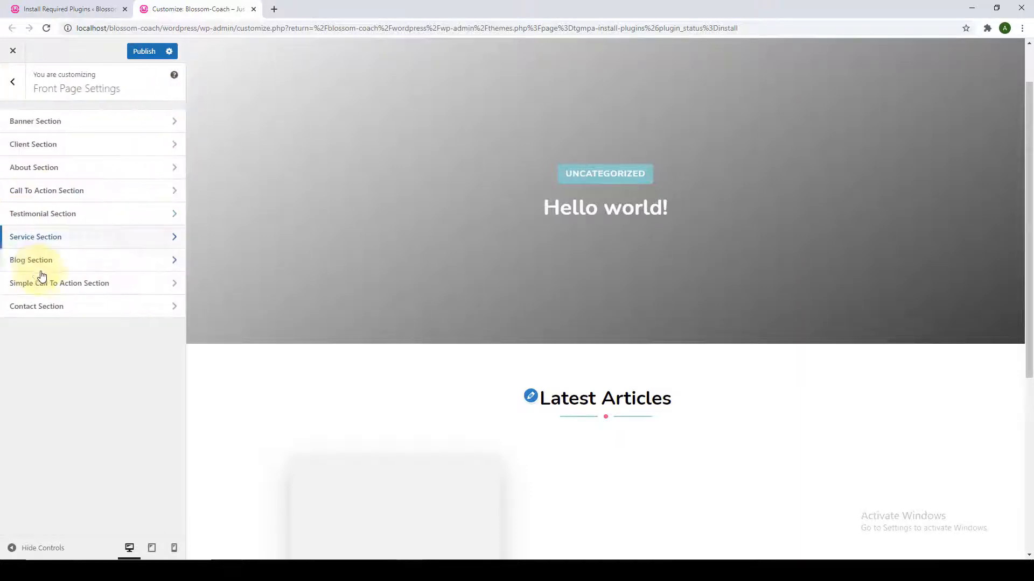
click(46, 263)
click(18, 97)
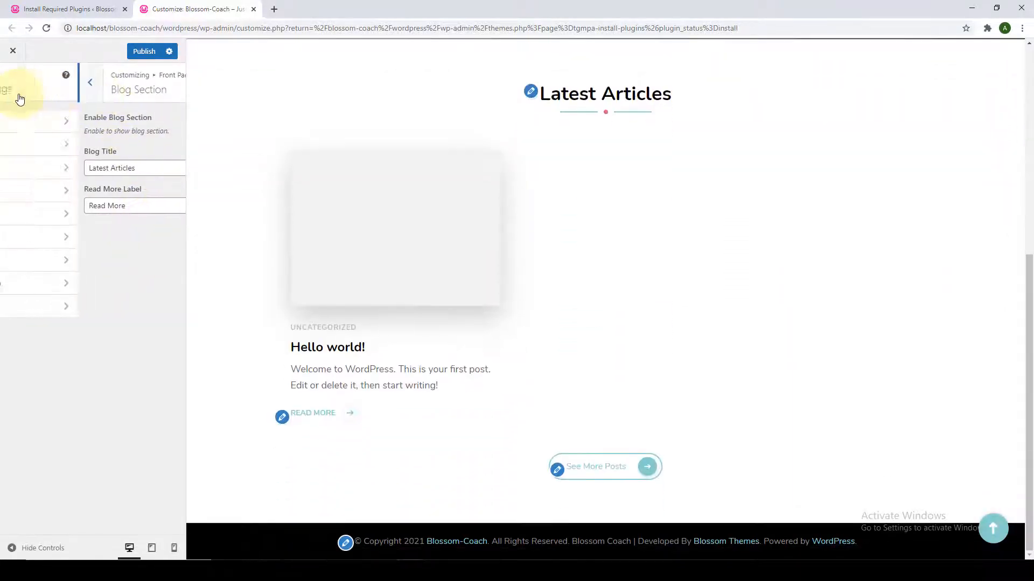
click(53, 293)
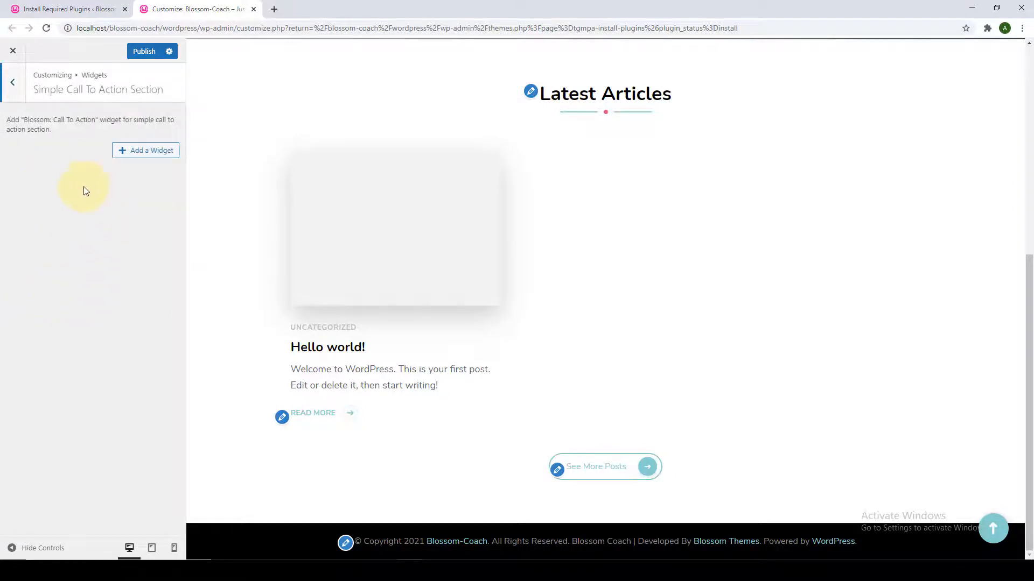
click(13, 82)
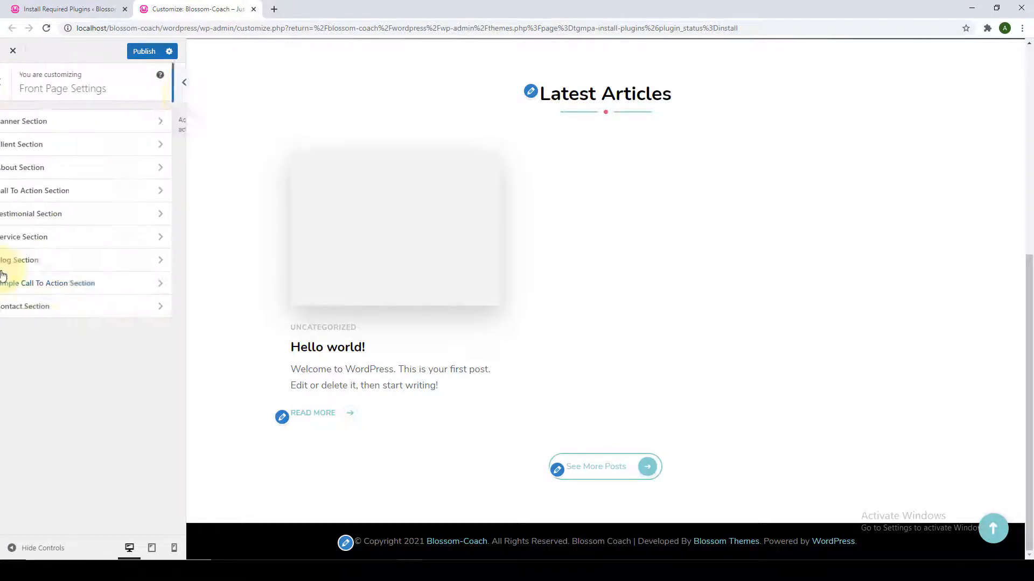
click(76, 307)
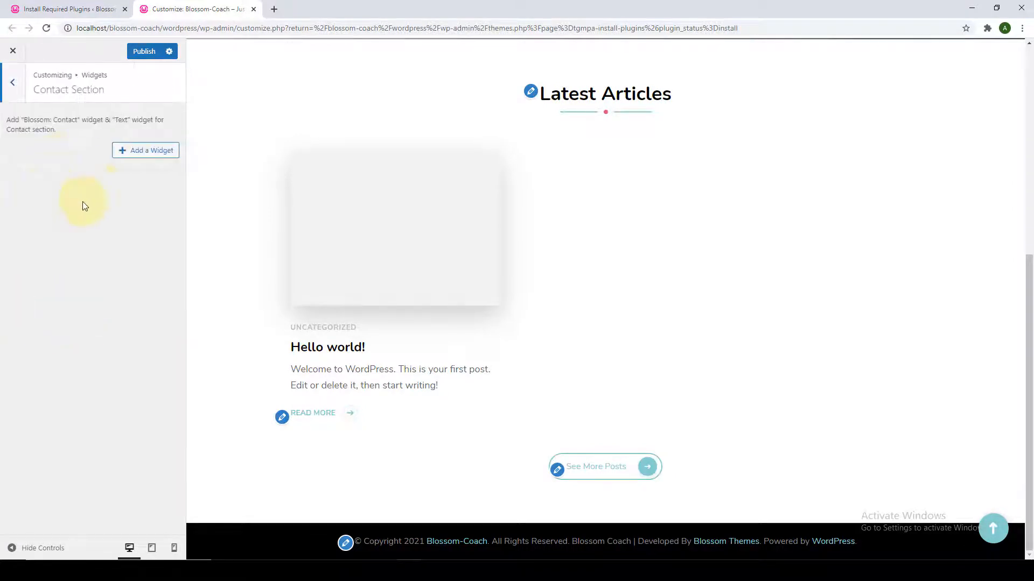
click(19, 95)
click(19, 94)
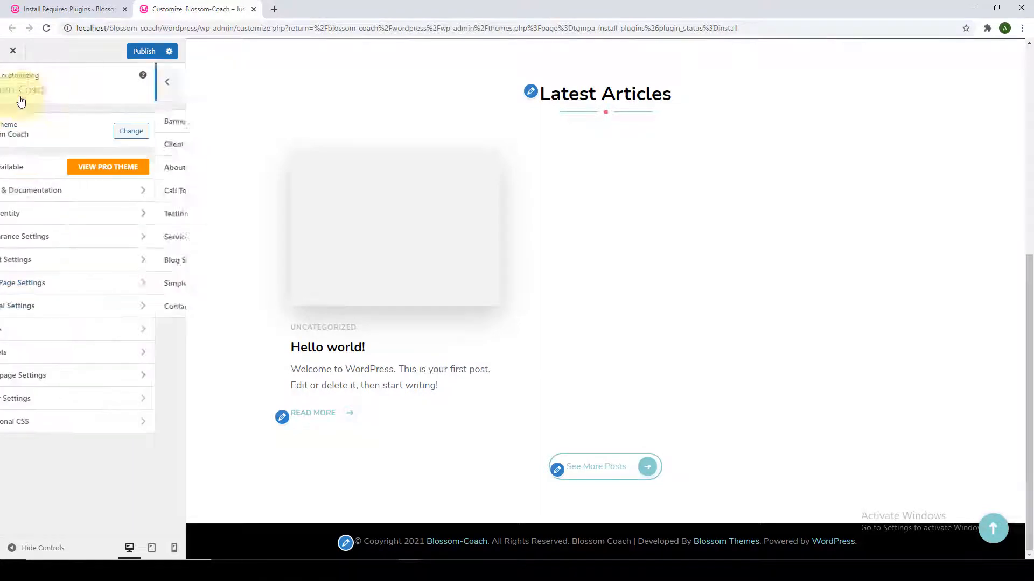
Review the Header, Social Media and SEO general settings.
click(50, 305)
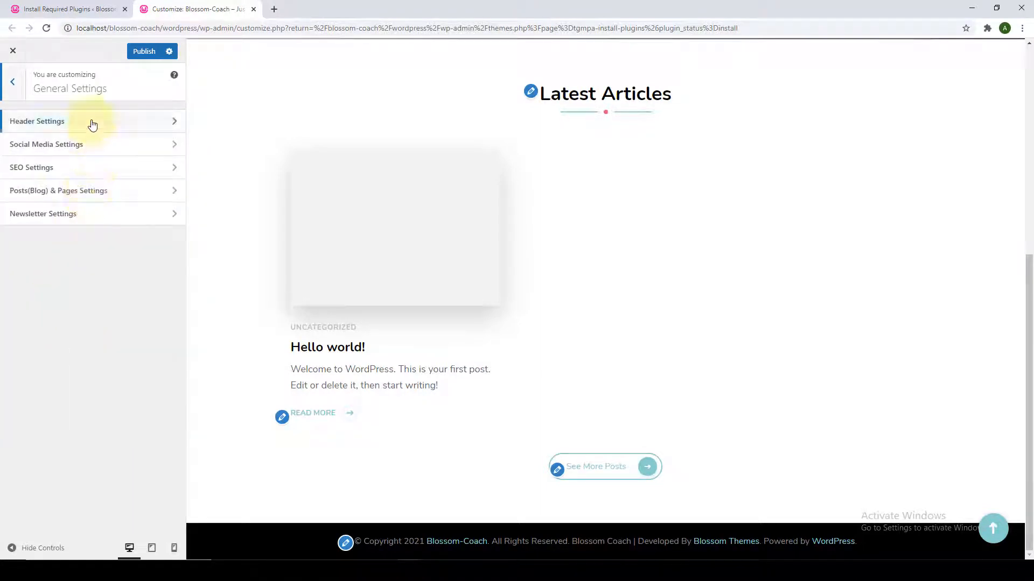
click(92, 124)
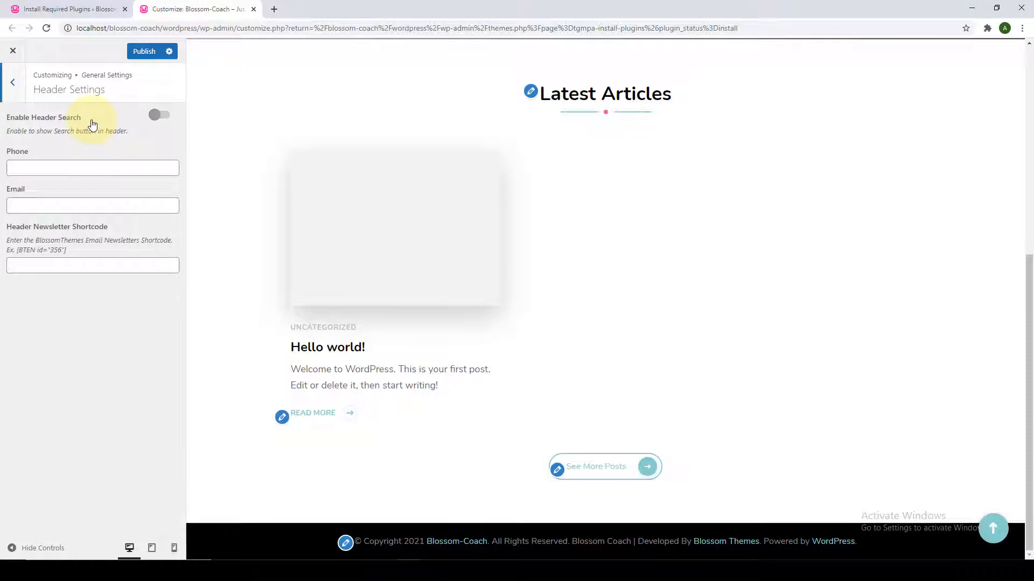
click(13, 86)
click(42, 145)
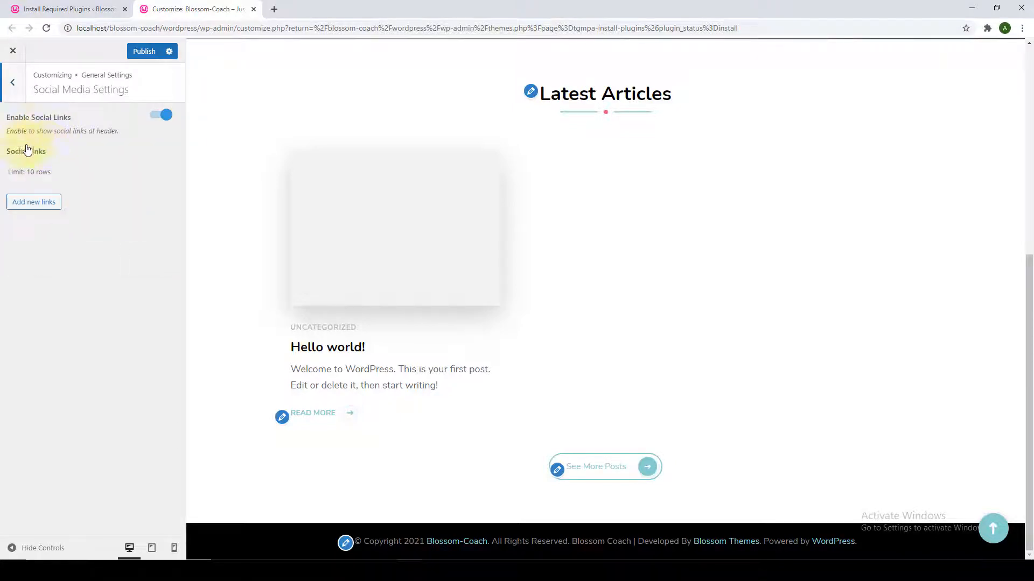
click(17, 99)
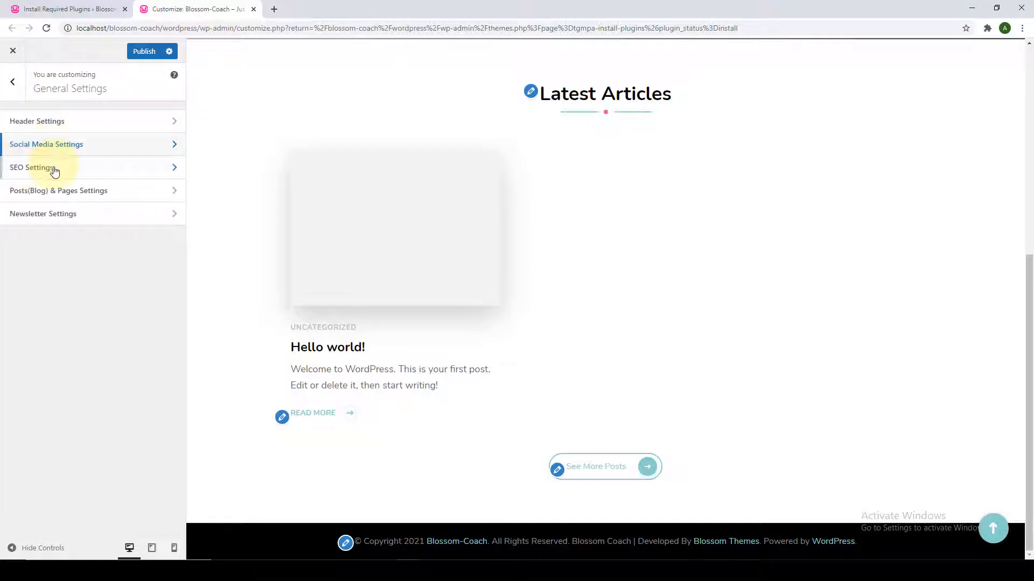
click(47, 167)
click(12, 82)
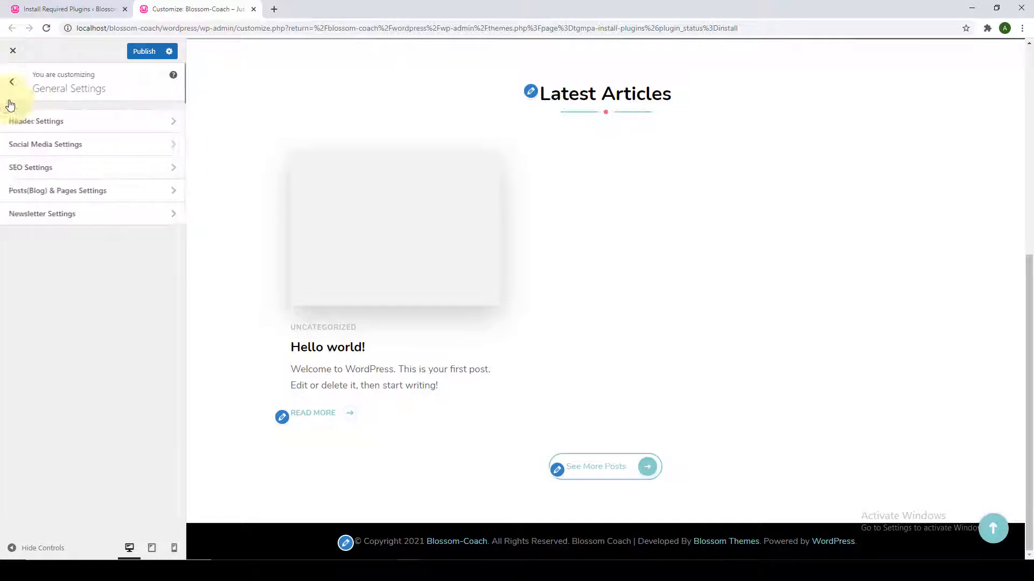
Review the Posts(Blog) & Pages and Newsletter settings, then view the Primary menu.
click(63, 193)
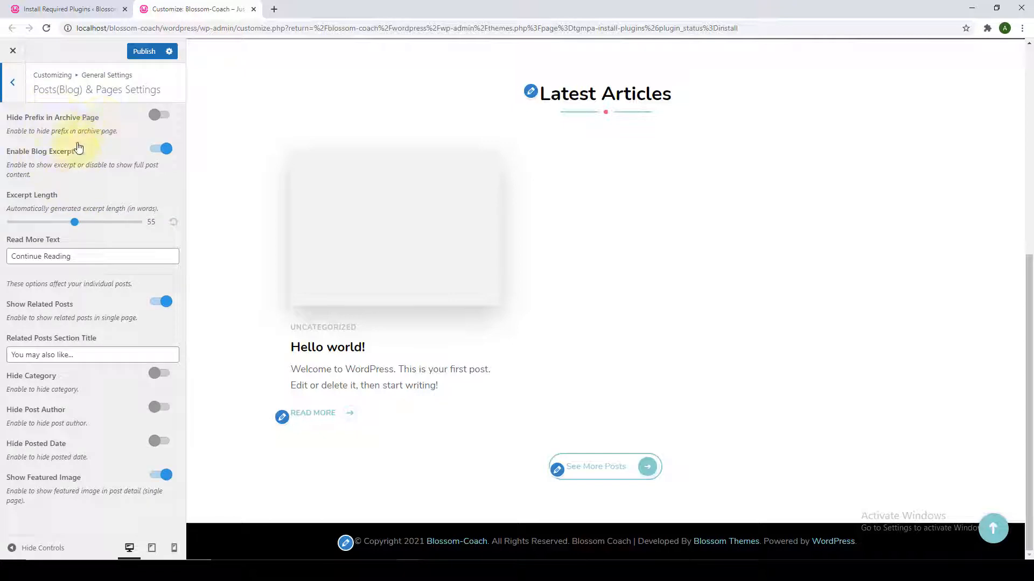
click(16, 97)
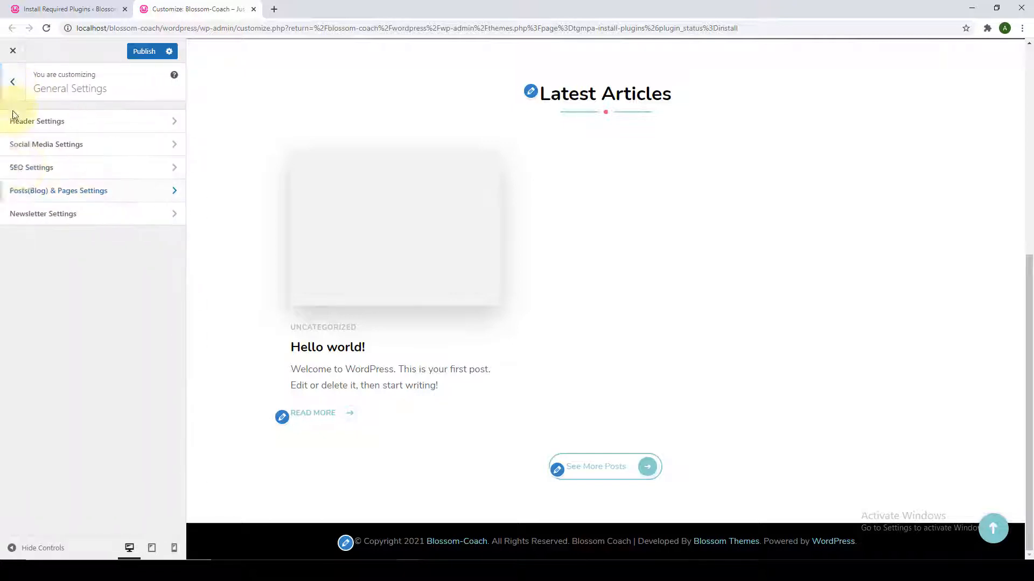
click(72, 212)
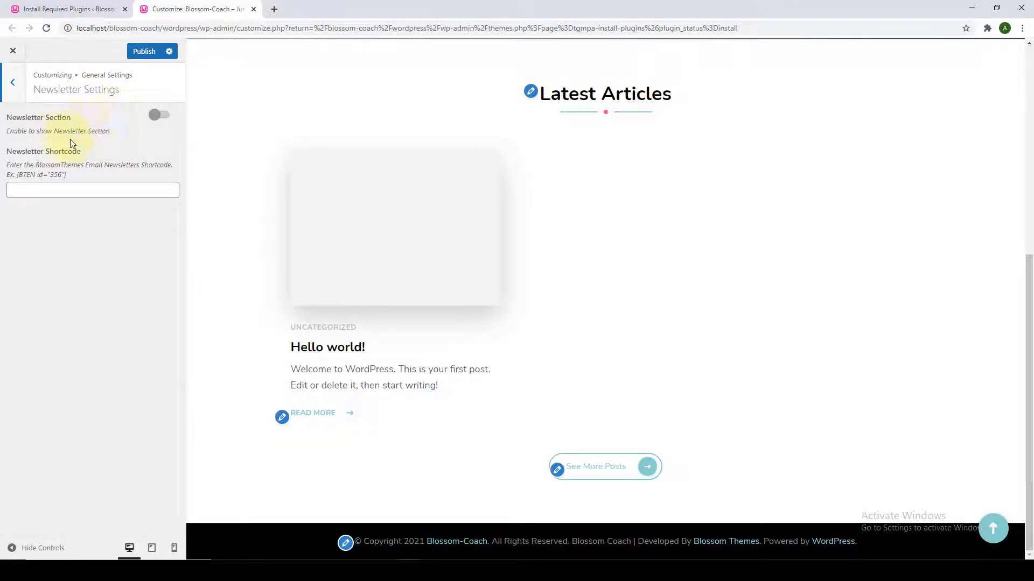
click(15, 97)
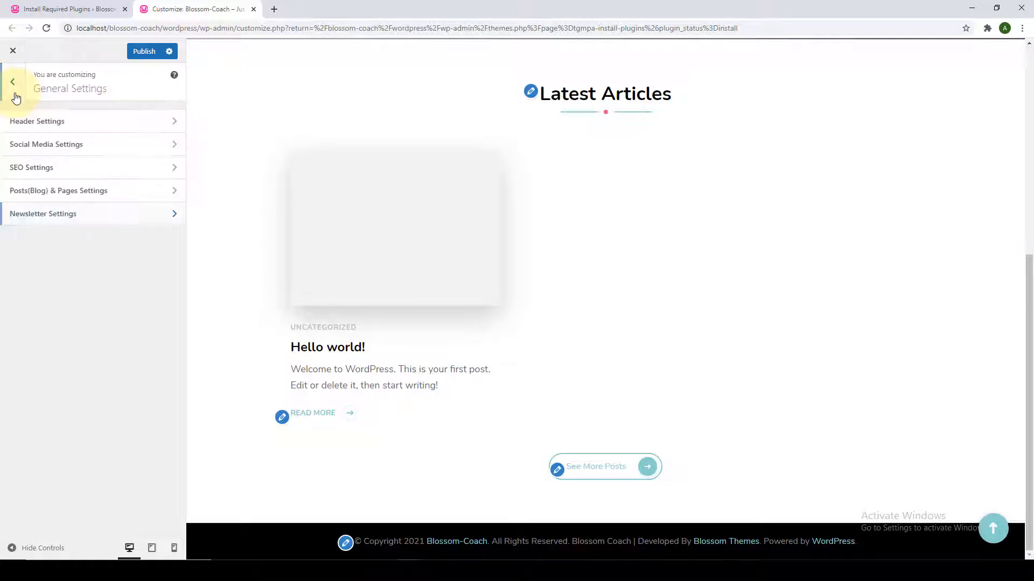
click(15, 92)
click(85, 334)
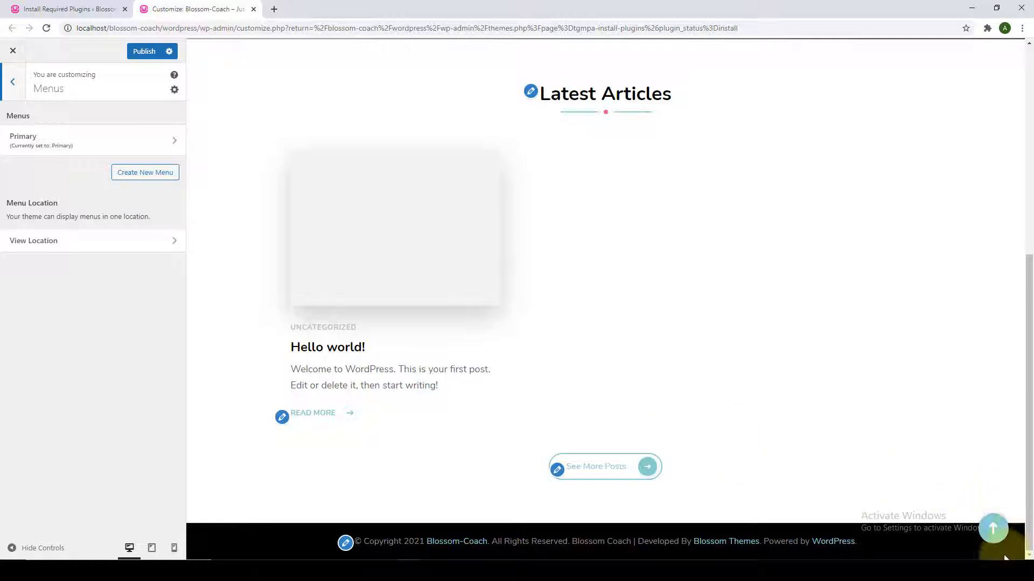
Look over the Sidebar, Footer One and Footer Four widget areas, then view Homepage Settings.
click(985, 526)
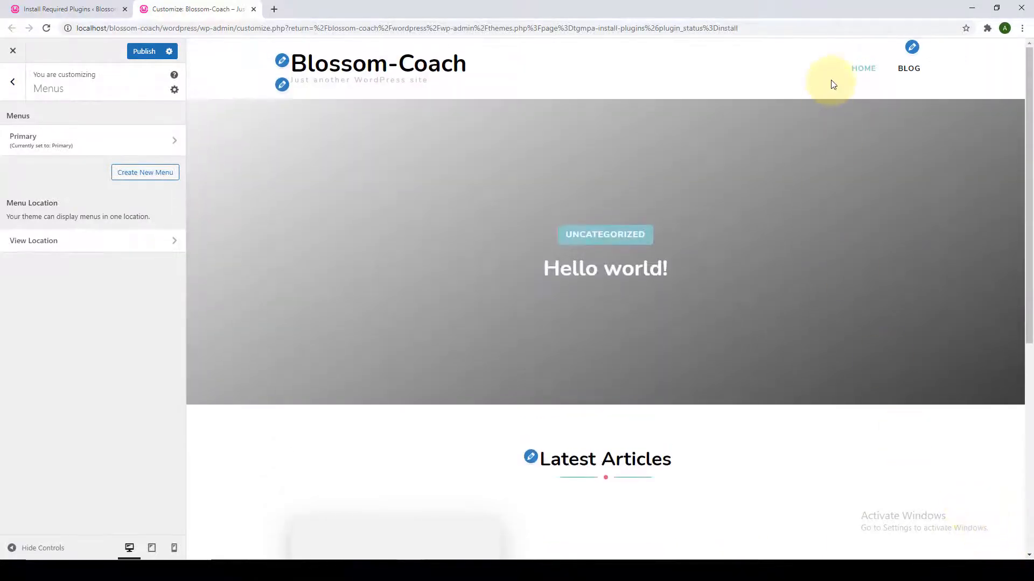
click(13, 83)
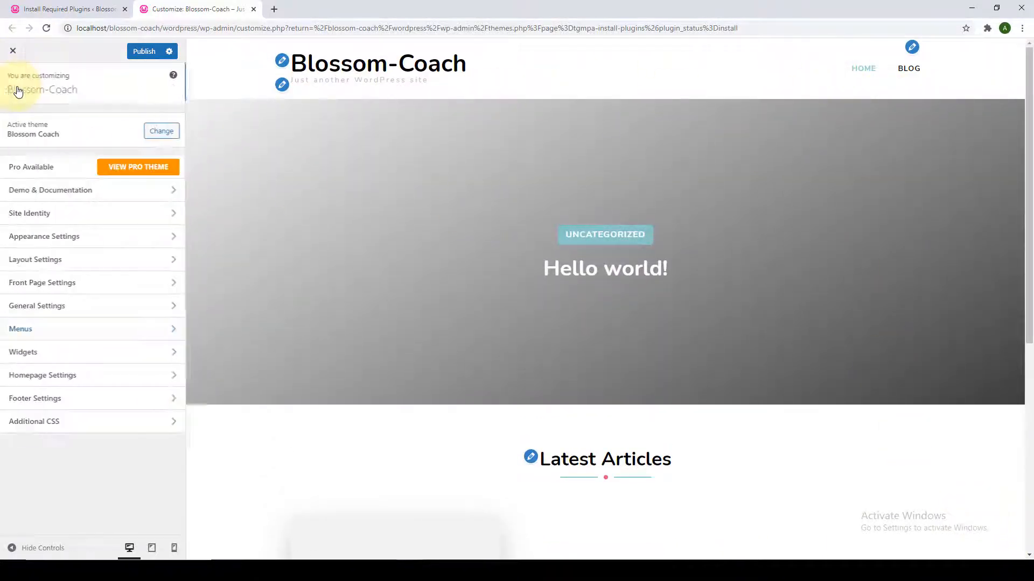
click(71, 359)
click(101, 196)
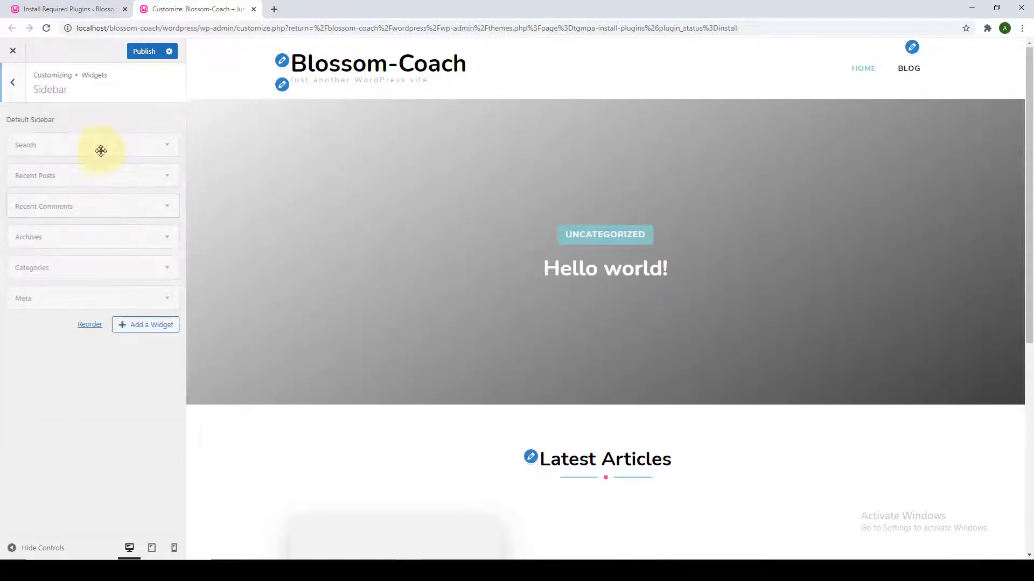
click(12, 83)
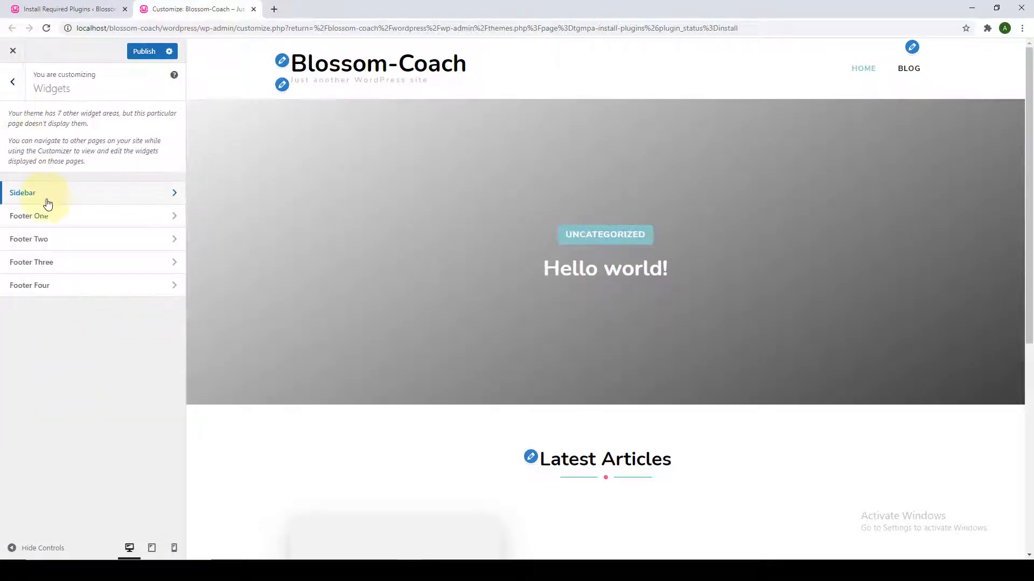
click(50, 217)
click(12, 82)
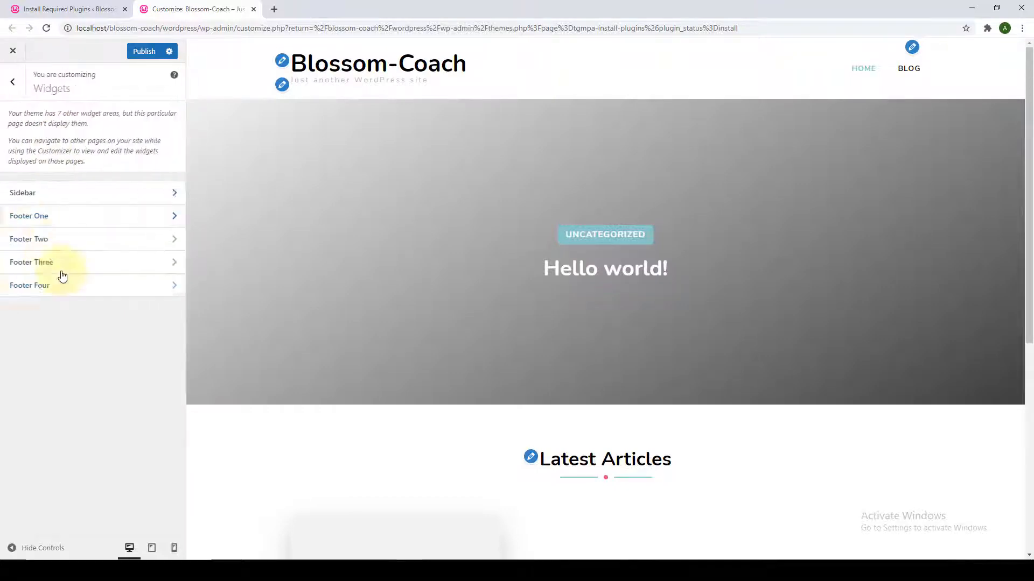
click(64, 286)
click(12, 82)
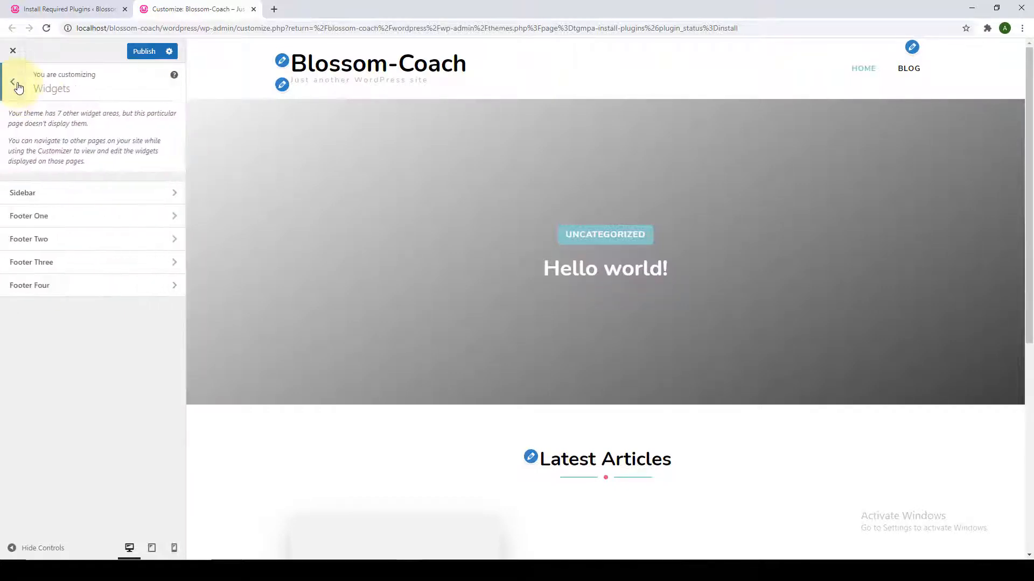
click(13, 82)
click(64, 375)
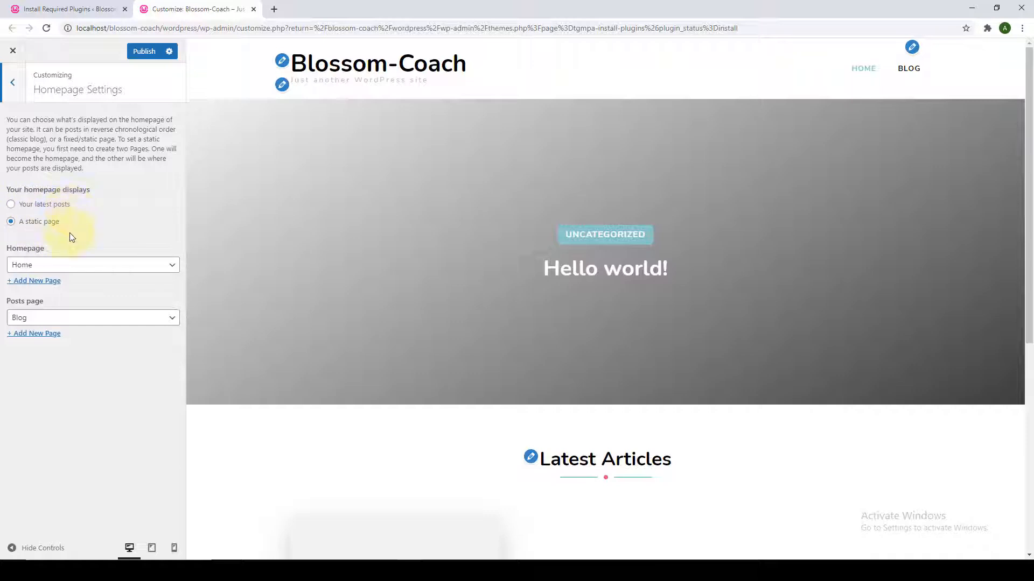
Inspect the footer copyright line in the preview, leaving Footer Copyright Text blank.
click(12, 82)
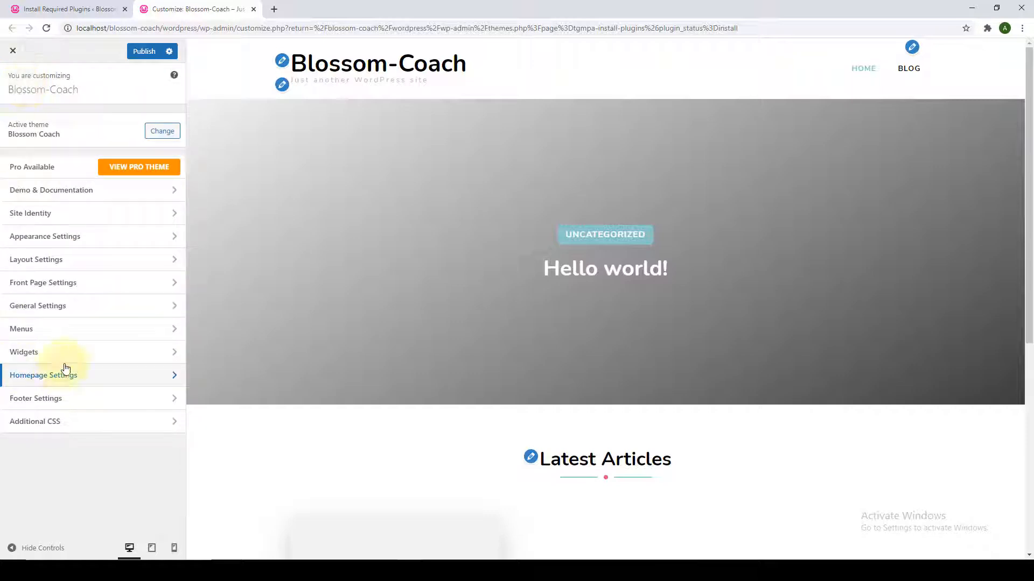
click(69, 398)
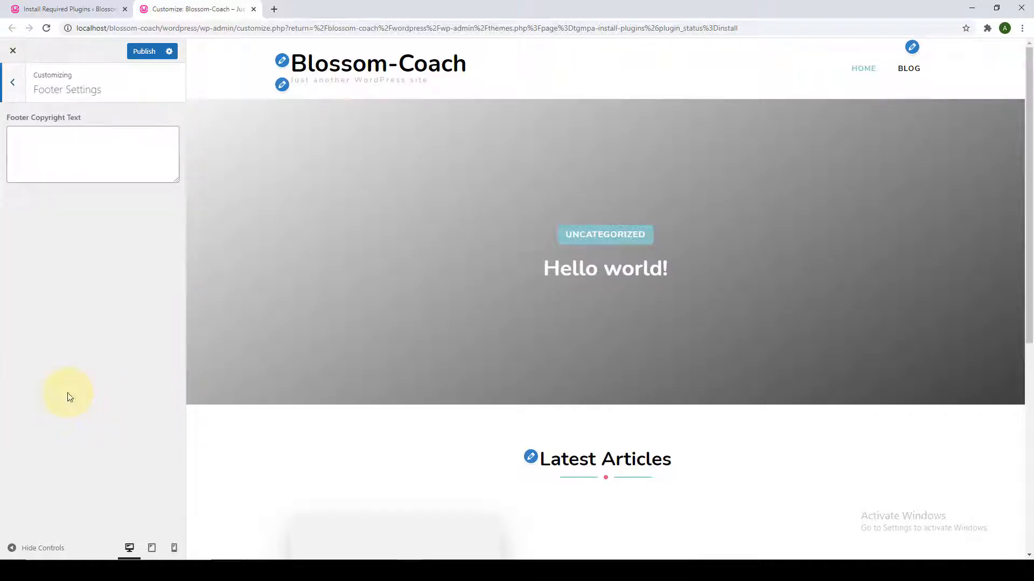
scroll(835, 261, down, 4)
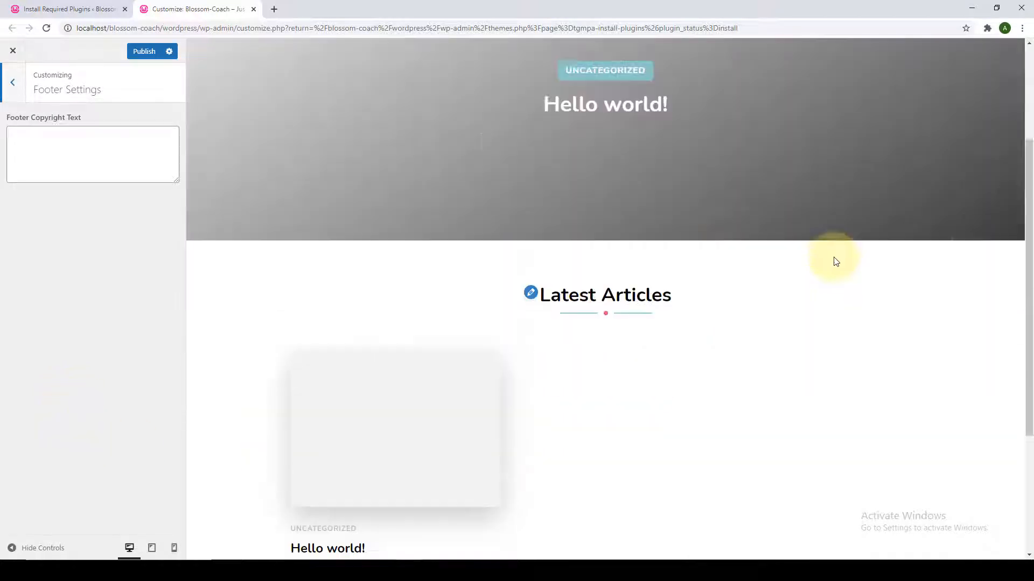
drag(1029, 208, 1032, 360)
triple_click(416, 542)
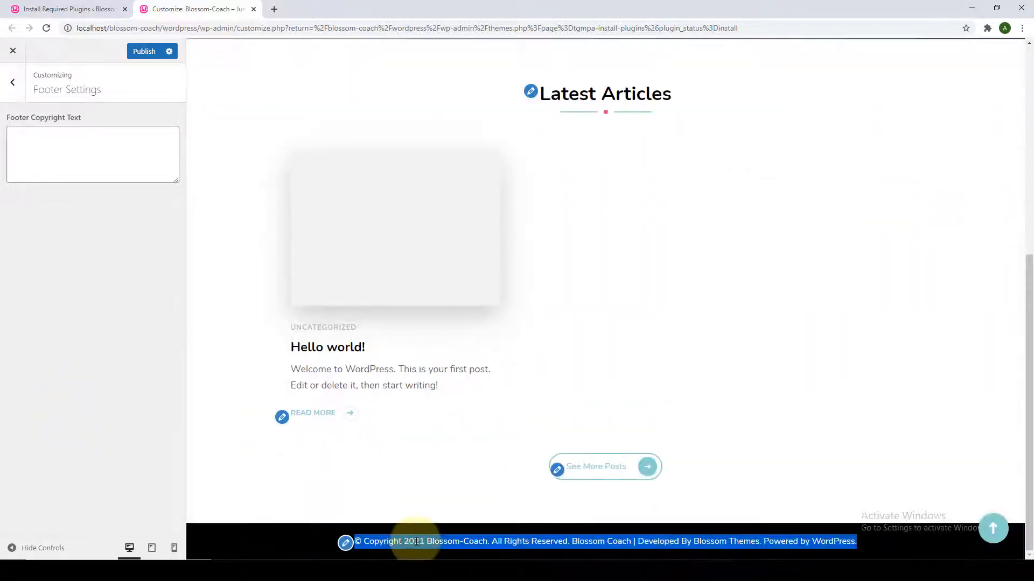
triple_click(381, 541)
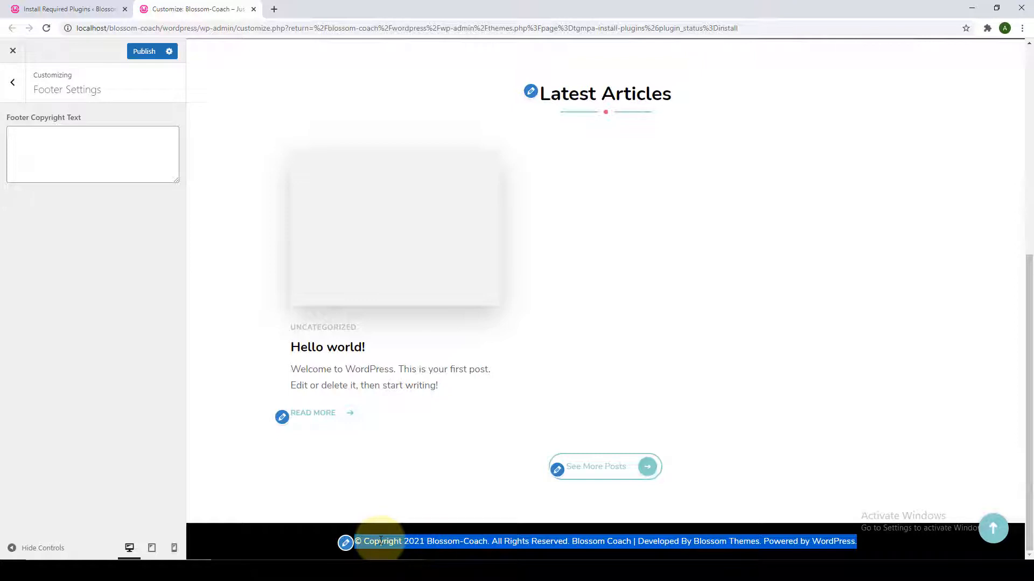
triple_click(375, 541)
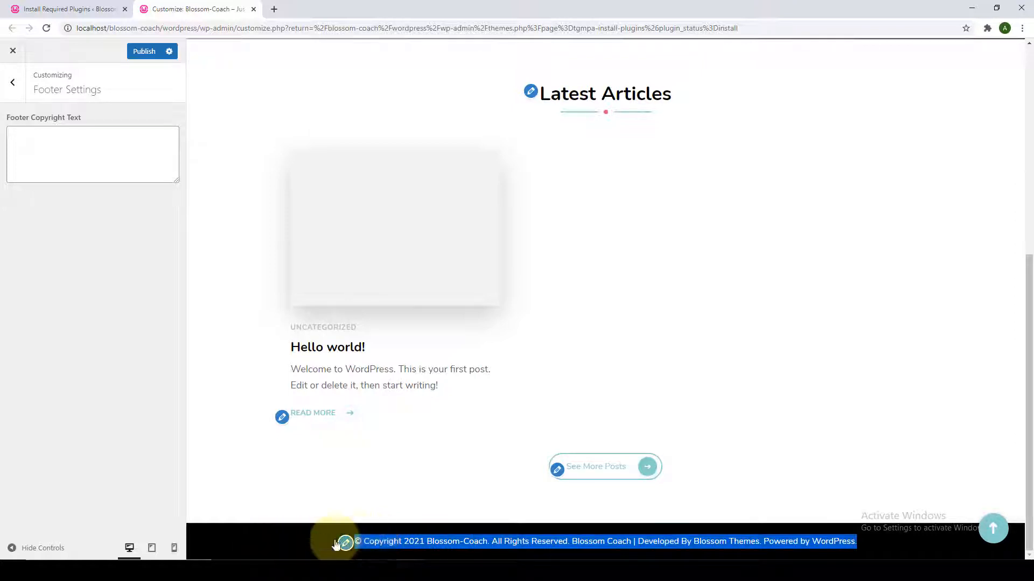
click(277, 536)
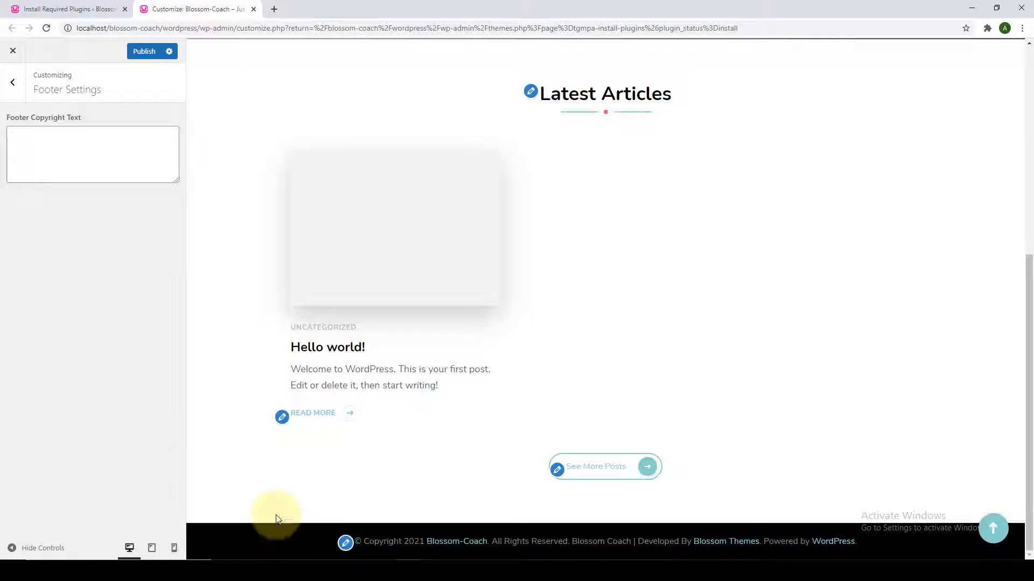
click(12, 83)
click(78, 425)
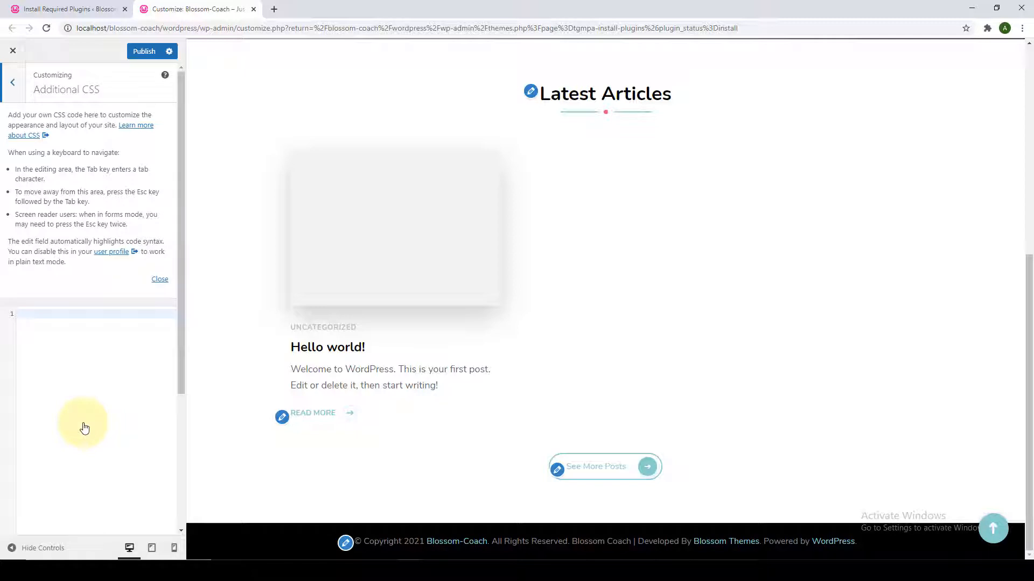
View Site Identity: title Blossom-Coach, tagline 'Just another WordPress site', no logo.
click(14, 83)
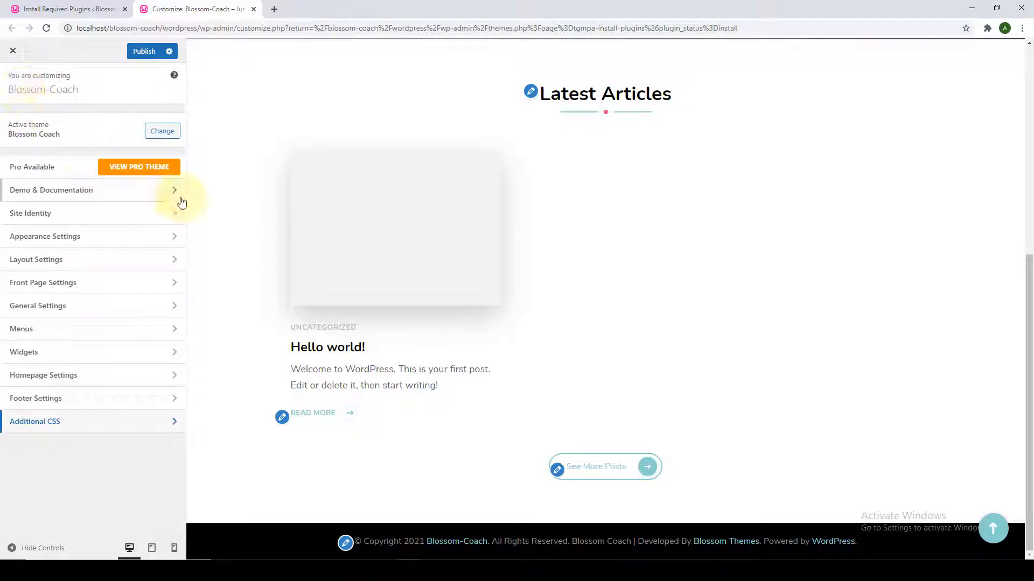
scroll(330, 237, up, 3)
scroll(332, 239, up, 3)
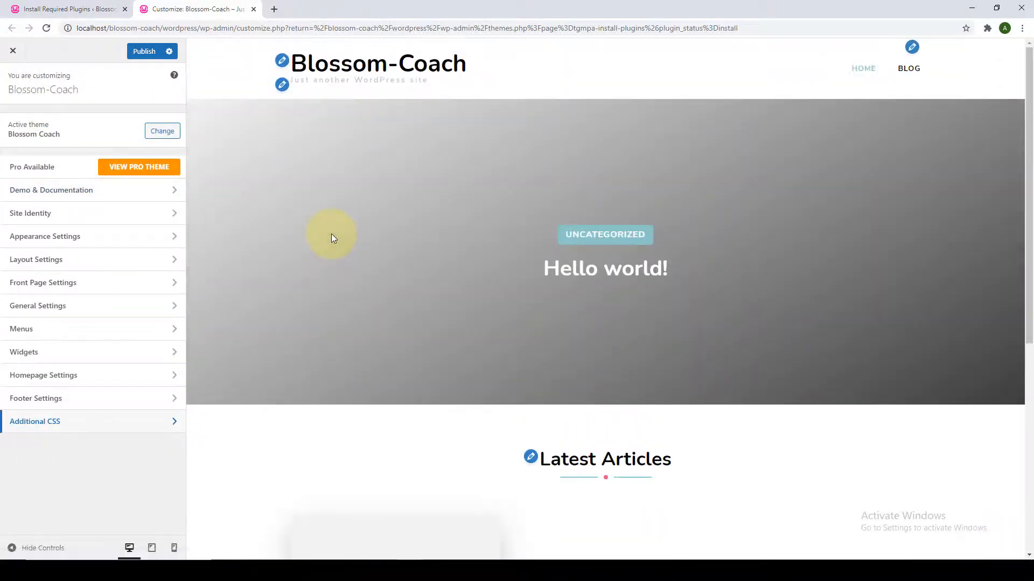
click(112, 213)
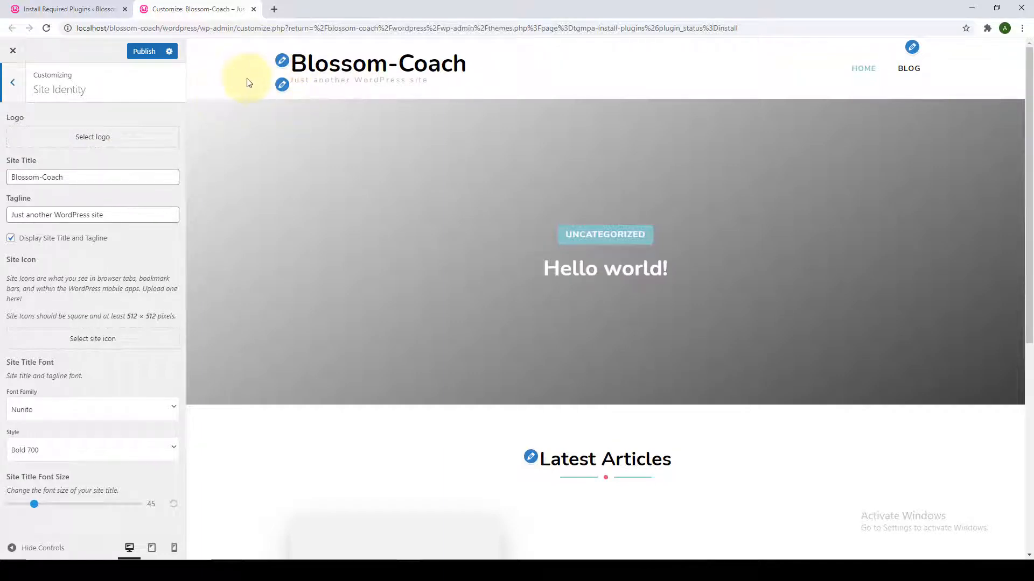
Upload a single logo image file through the Select logo dialog.
click(93, 138)
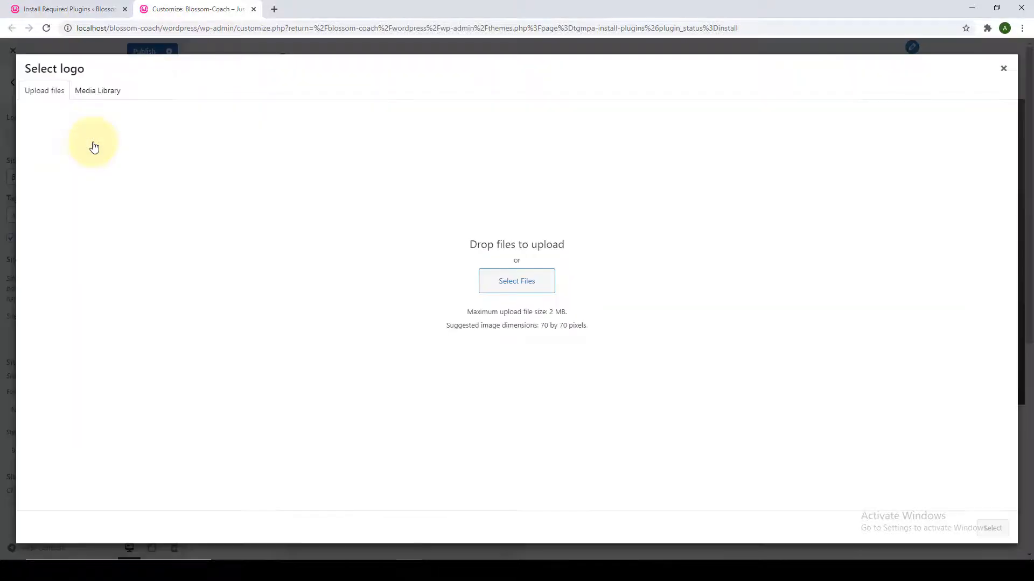
click(518, 286)
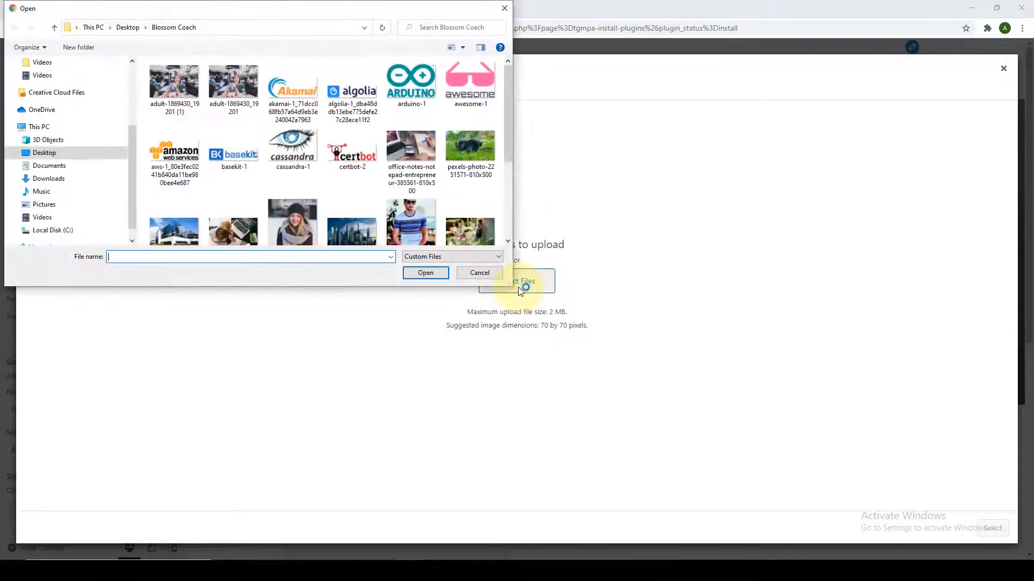
scroll(363, 187, down, 2)
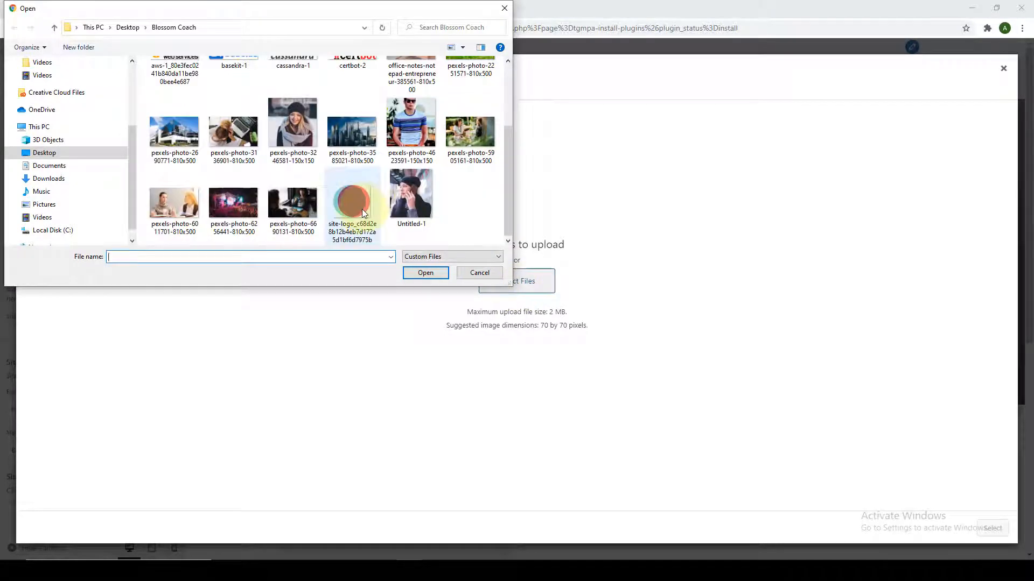
click(362, 209)
click(425, 273)
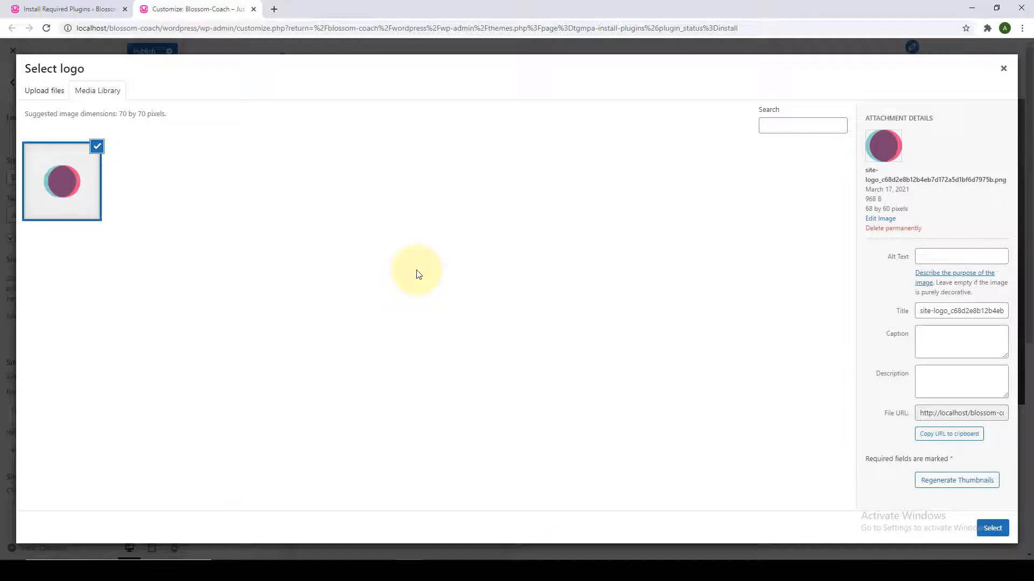
Upload all the Blossom Coach images from the folder to the media library.
click(54, 97)
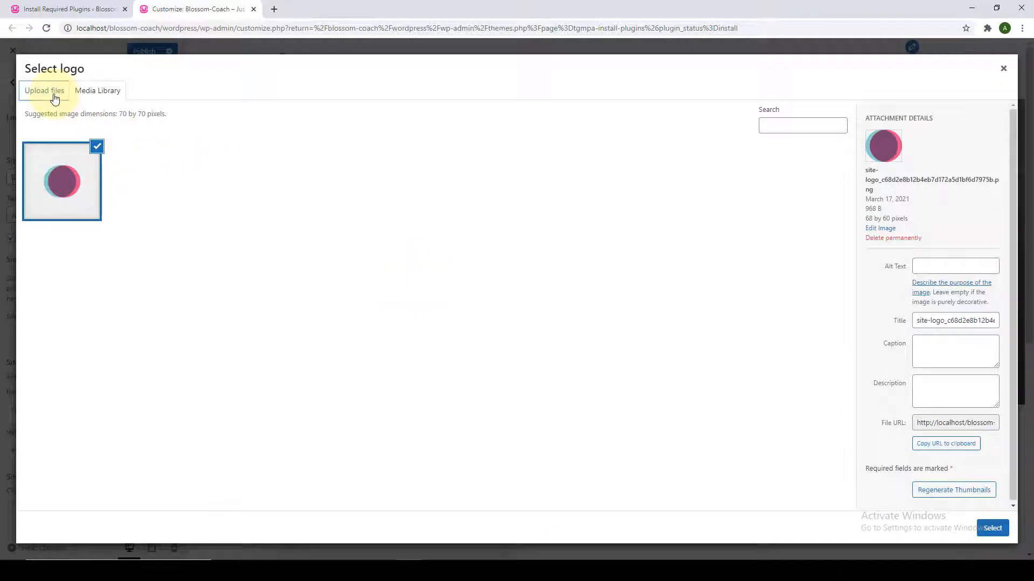
click(512, 290)
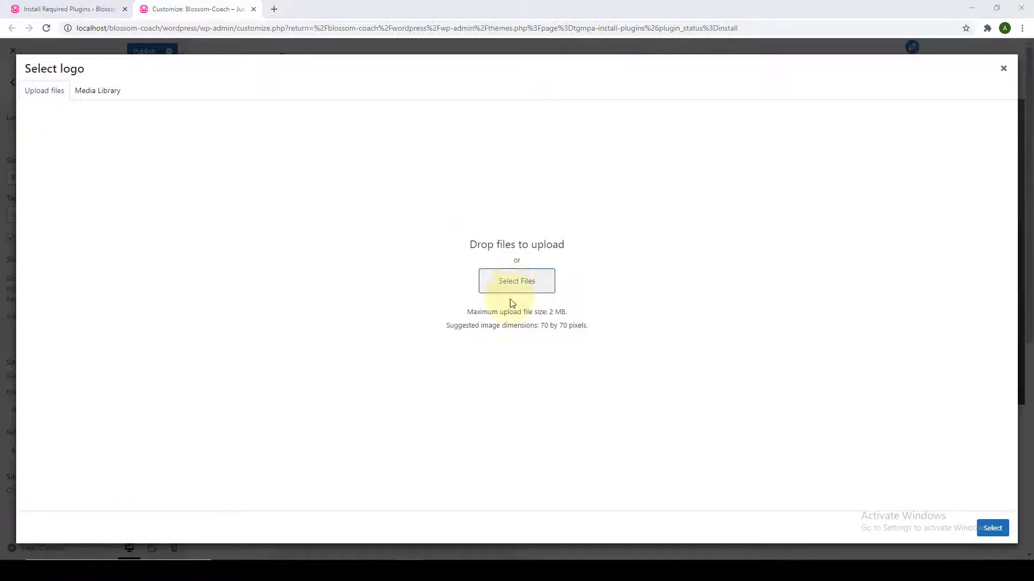
key(ctrl+a)
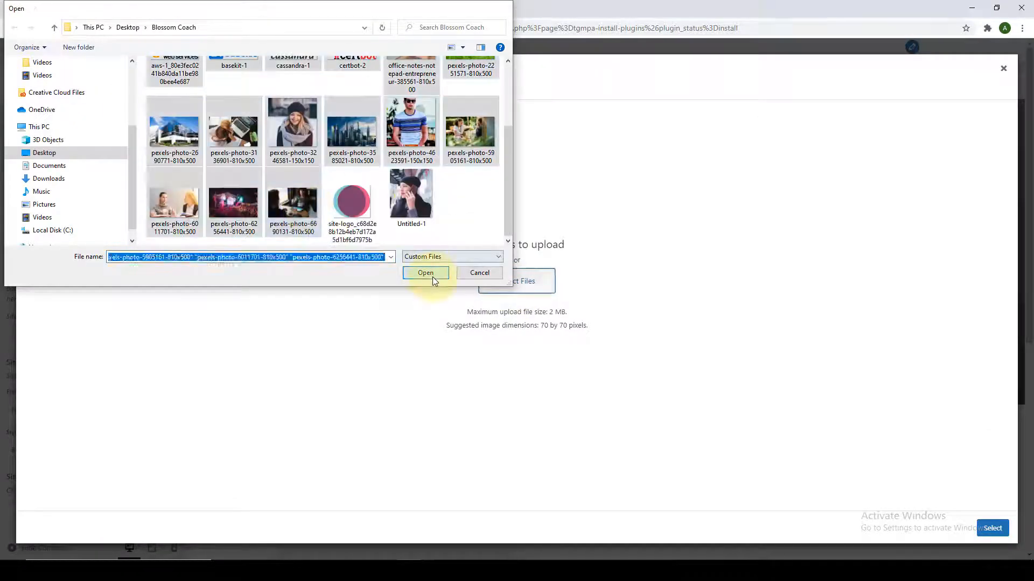
click(425, 273)
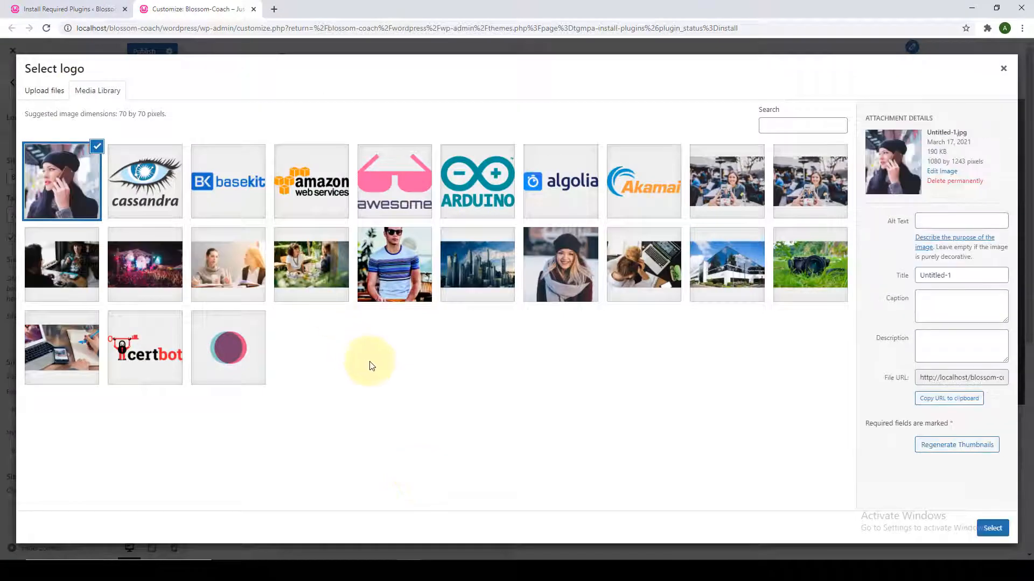
Set the pink circle image as the site logo without cropping.
click(246, 353)
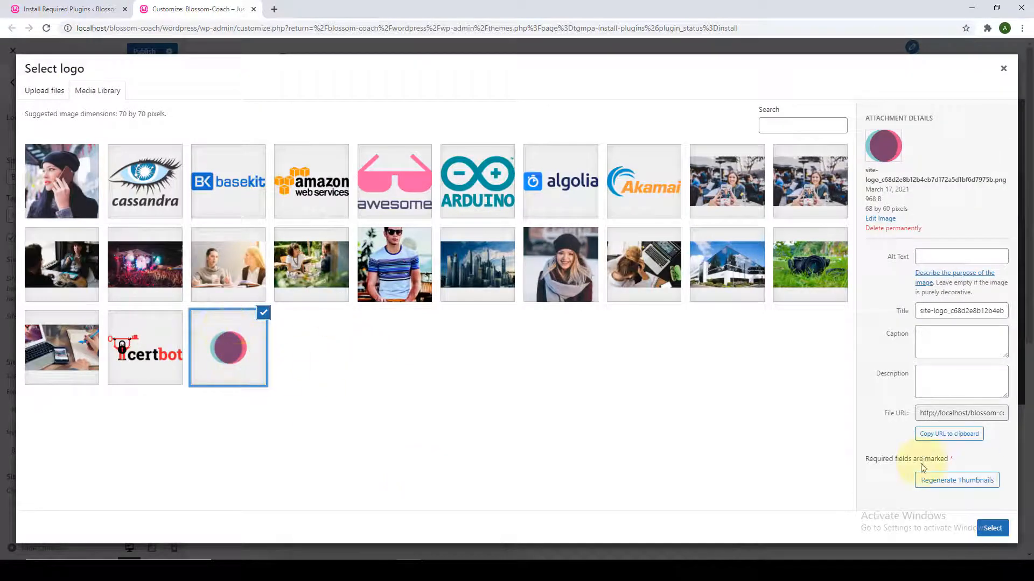
click(992, 528)
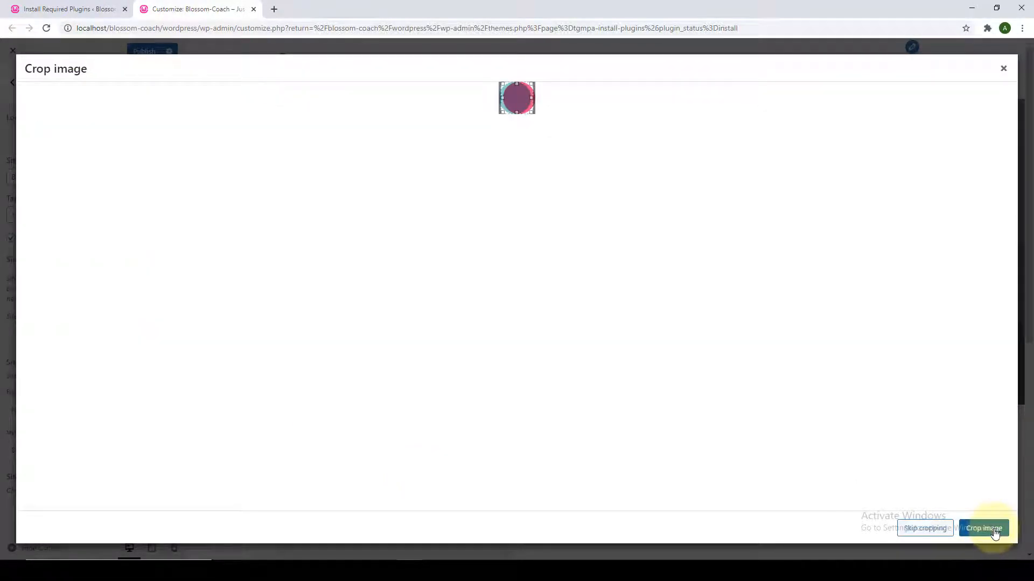
drag(517, 98, 516, 103)
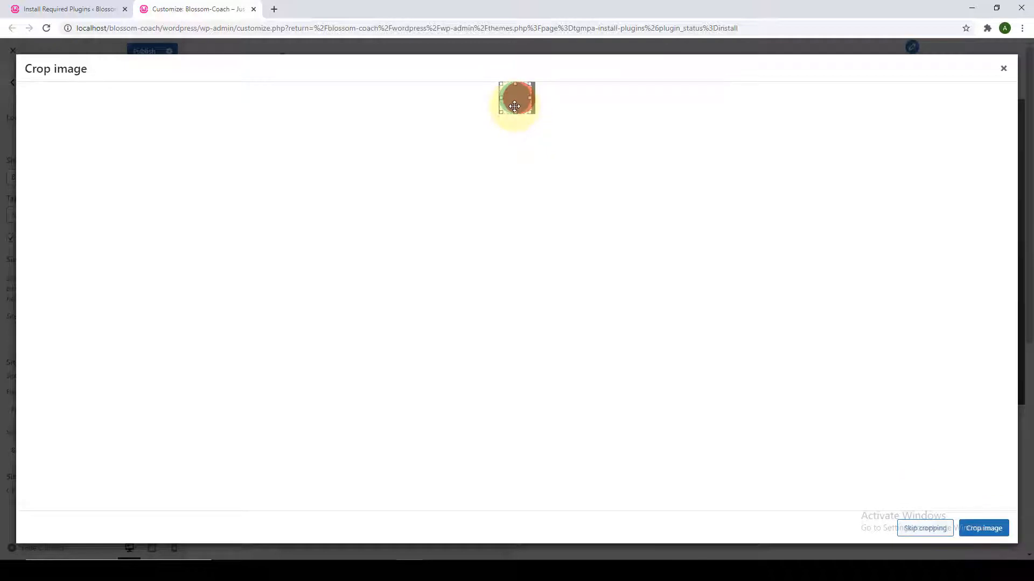
click(924, 528)
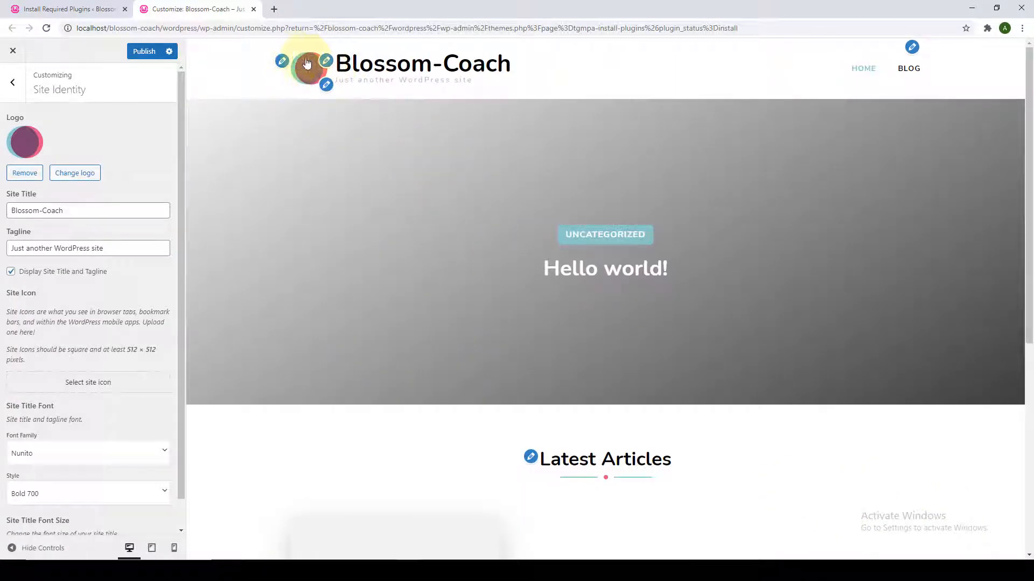
Replace the existing site title with 'Coach'.
scroll(129, 167, down, 1)
drag(106, 177, 9, 183)
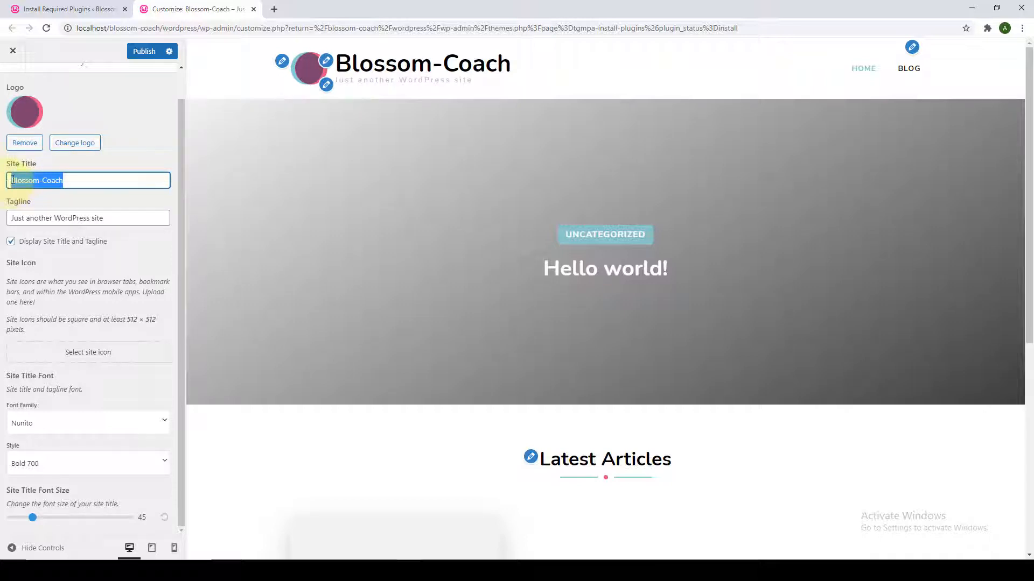
key(BackSpace)
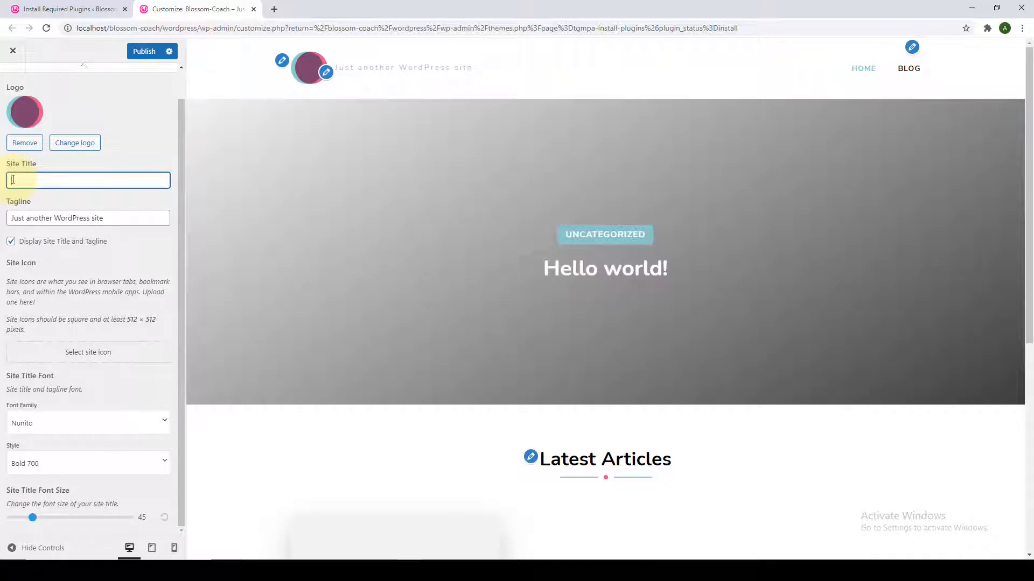
text(Coach)
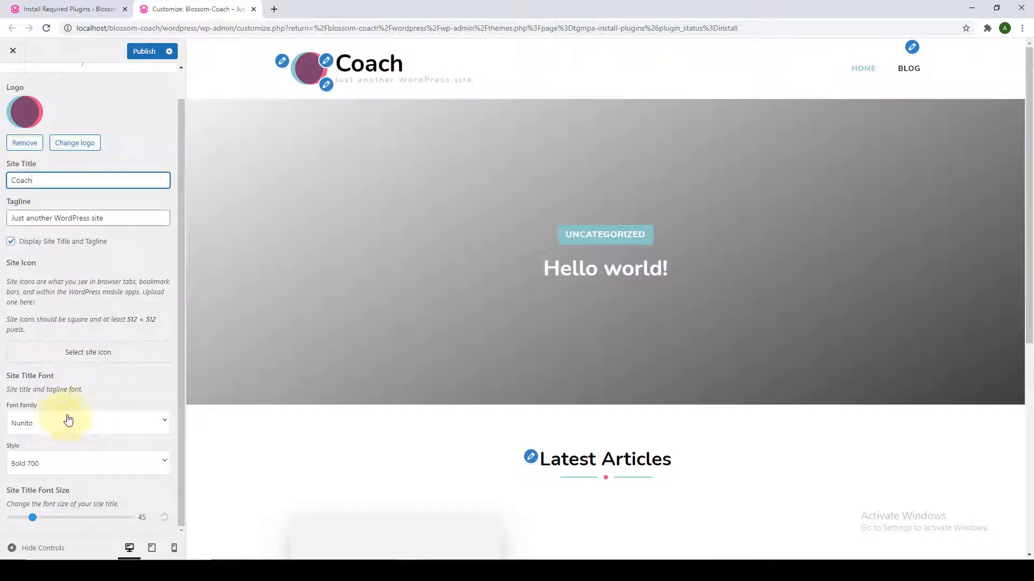
scroll(70, 421, up, 1)
Replace the tagline with 'Best WordPress Theme'.
scroll(75, 421, down, 1)
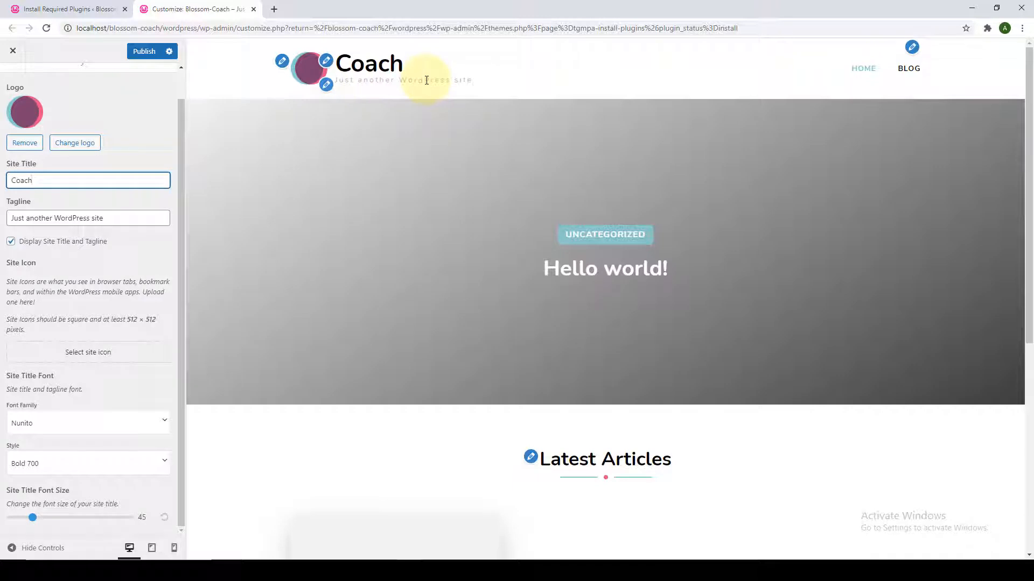
triple_click(103, 217)
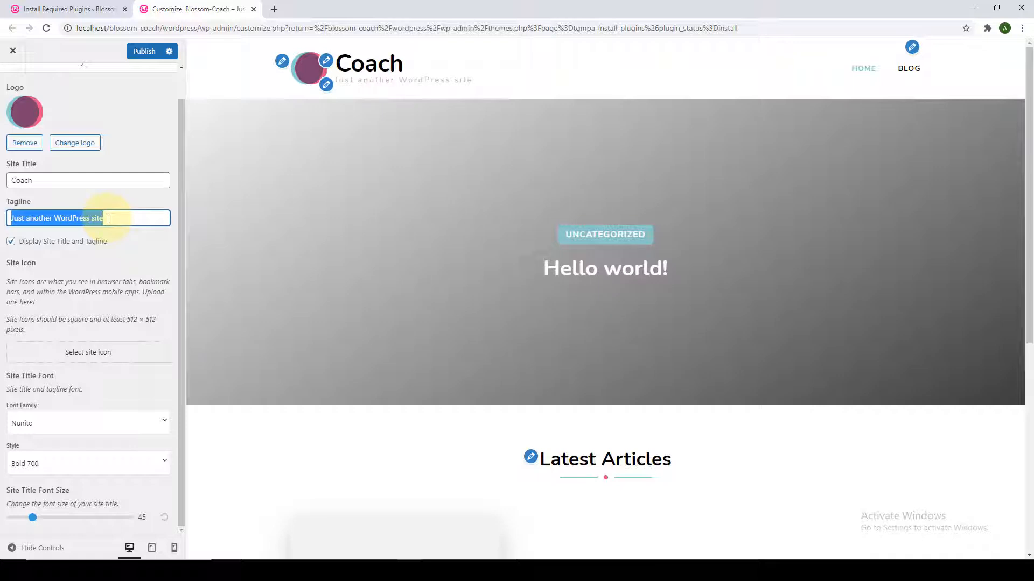
key(BackSpace)
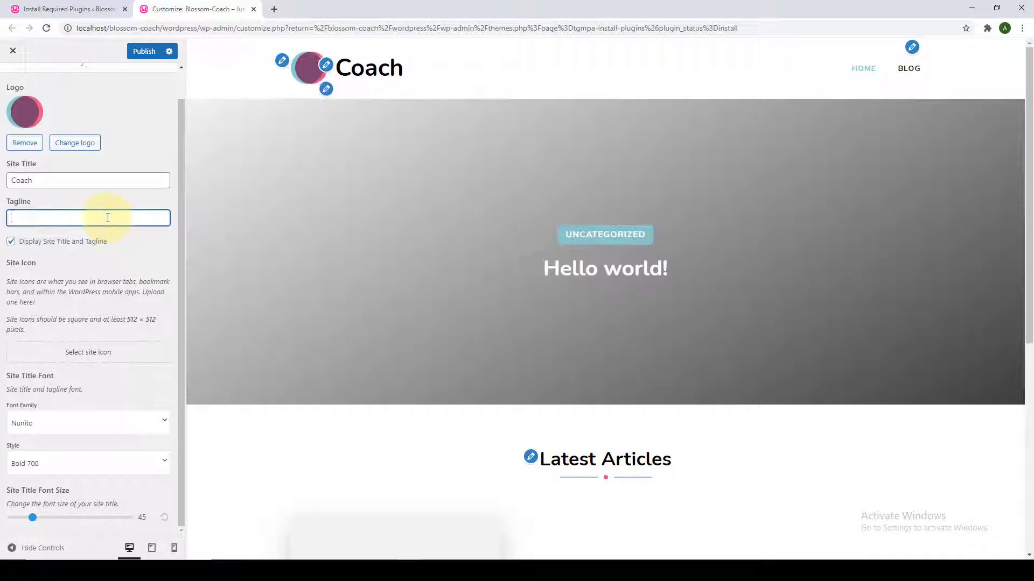
text(WordP)
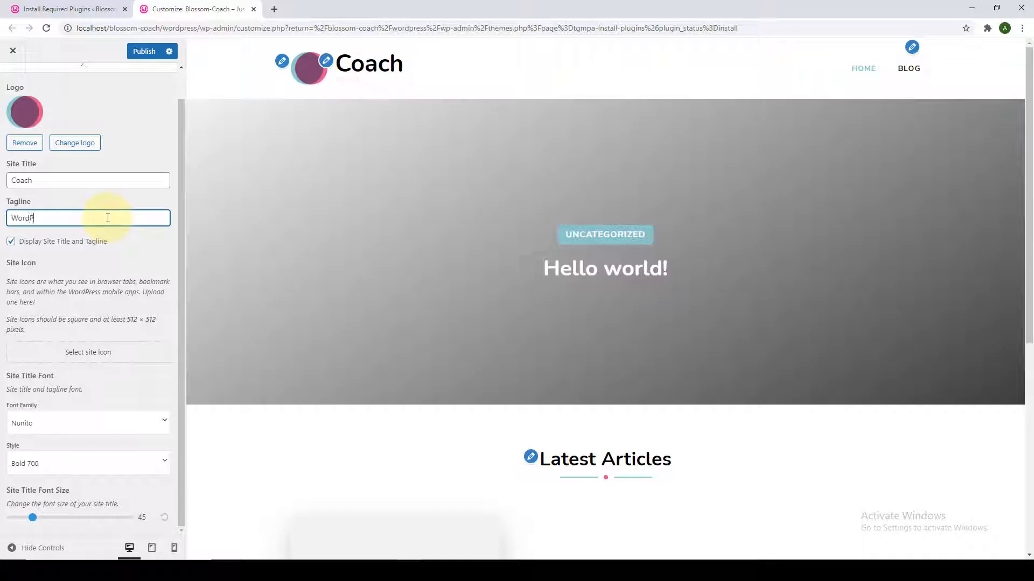
text(ress Theme)
click(11, 218)
text(Best)
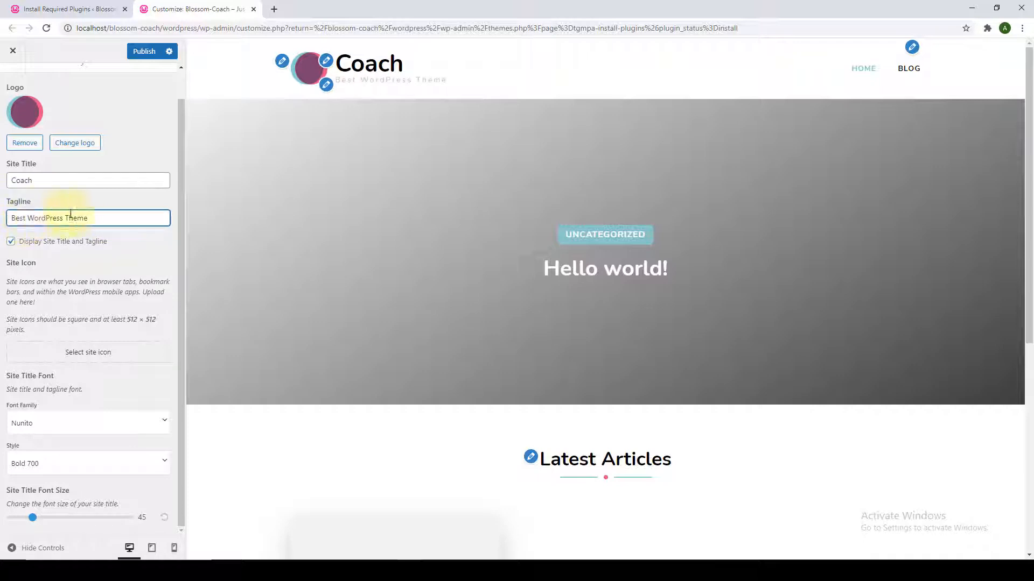
click(64, 130)
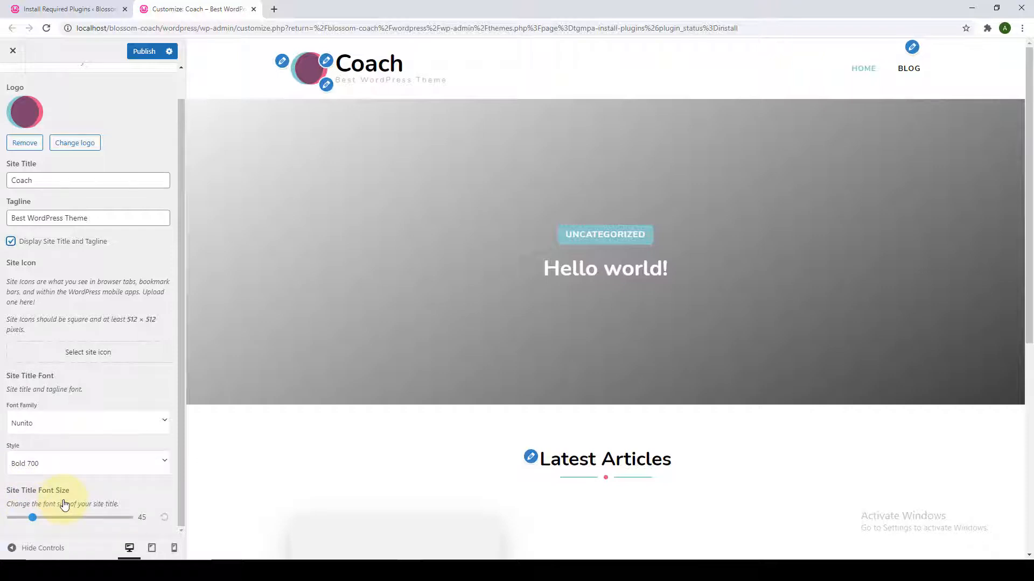
Try Poiret One, then Oleo Script, as the site title font, keeping weight Bold 700.
click(163, 426)
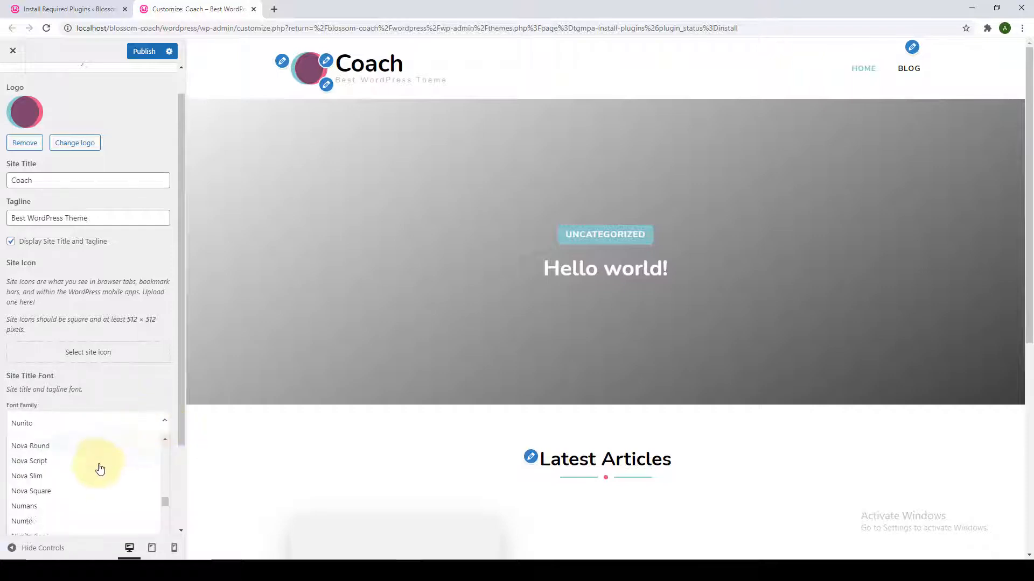
scroll(97, 488, down, 5)
scroll(97, 489, down, 8)
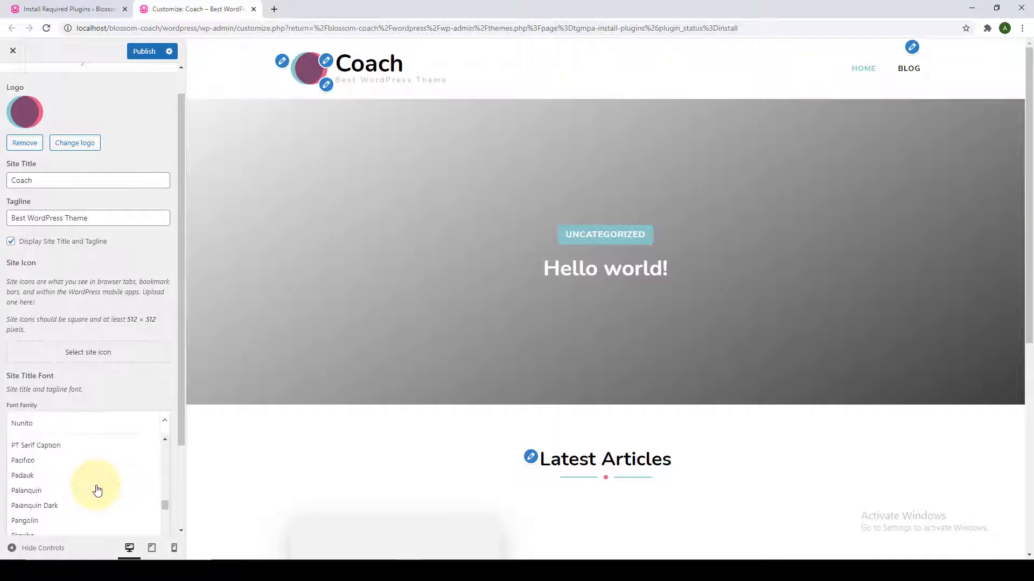
scroll(97, 489, down, 5)
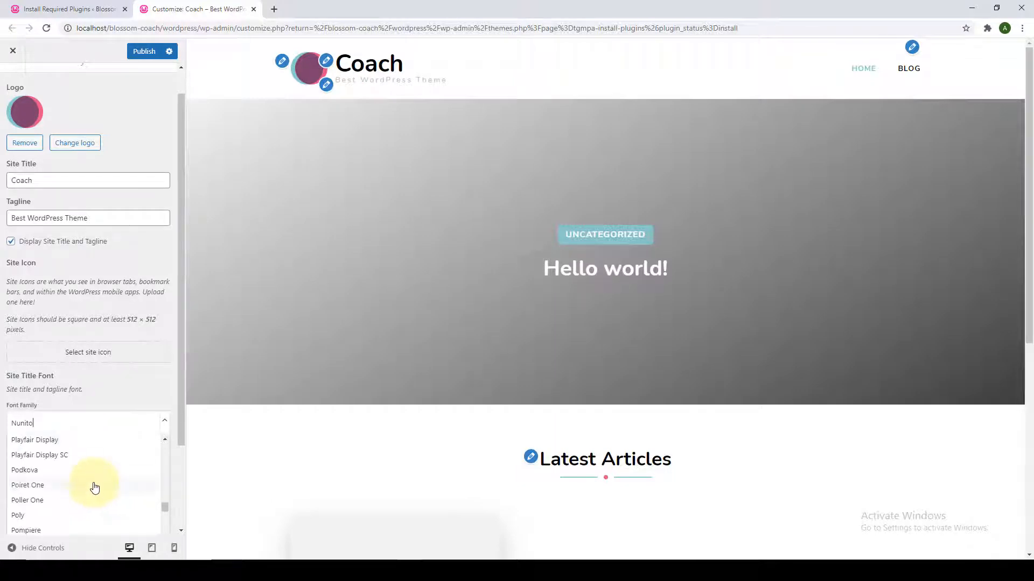
click(93, 486)
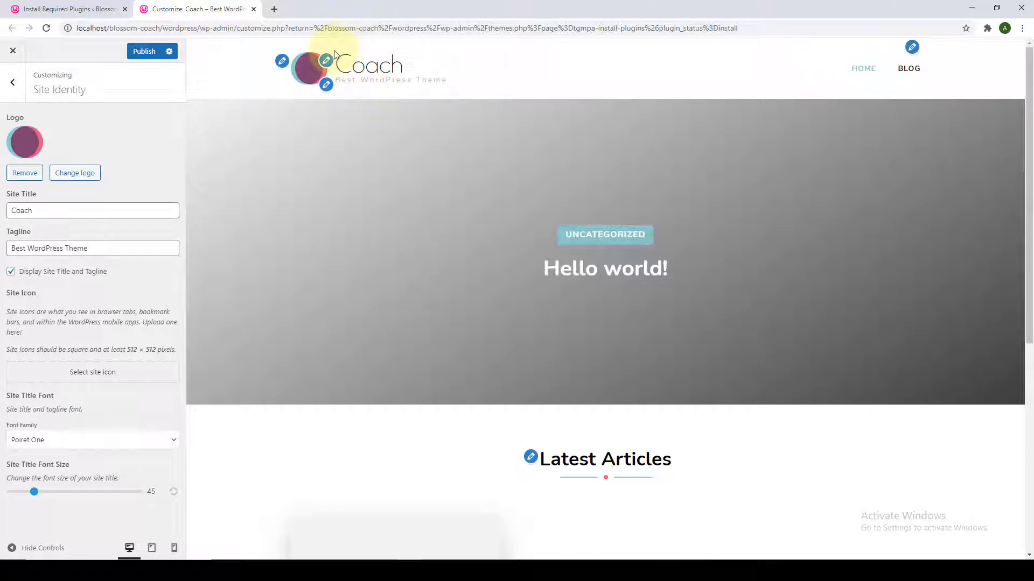
click(173, 440)
scroll(97, 512, up, 3)
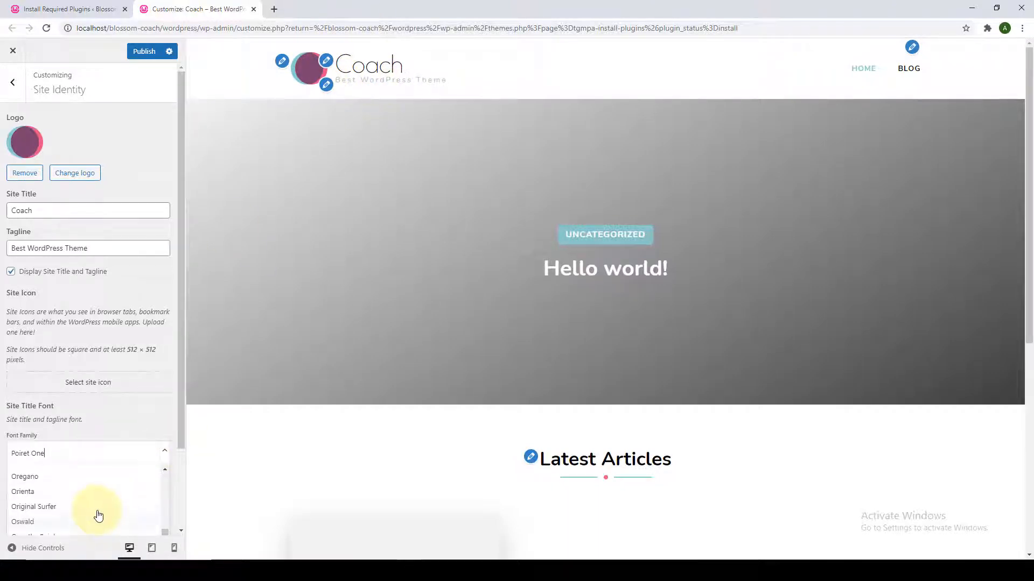
scroll(94, 517, up, 5)
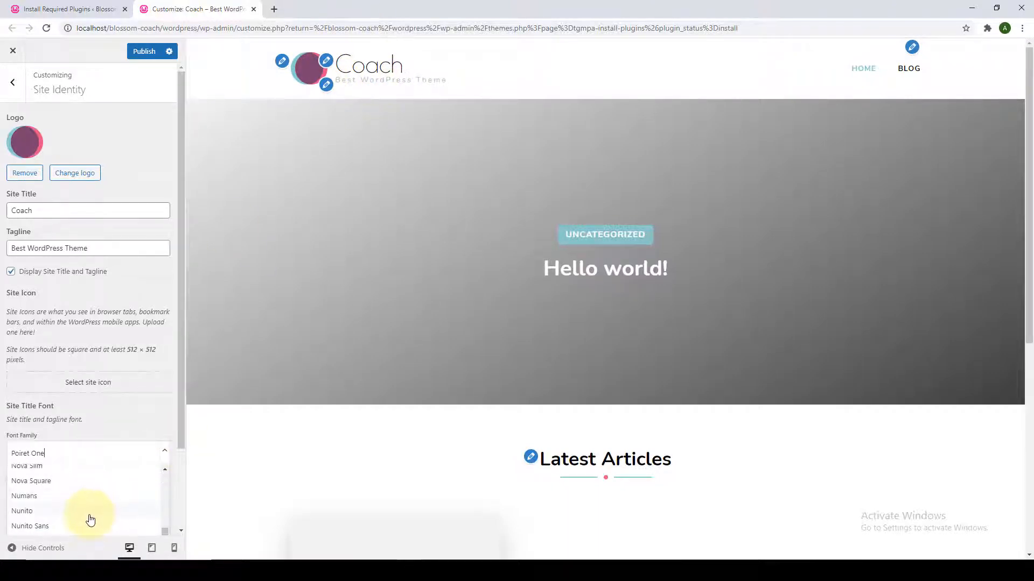
scroll(90, 517, down, 2)
click(89, 496)
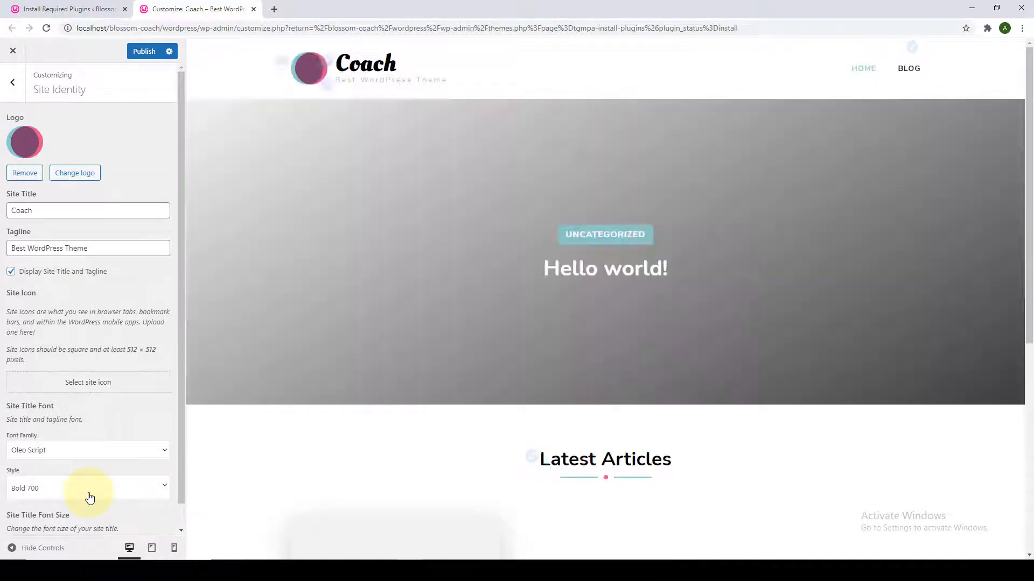
click(88, 493)
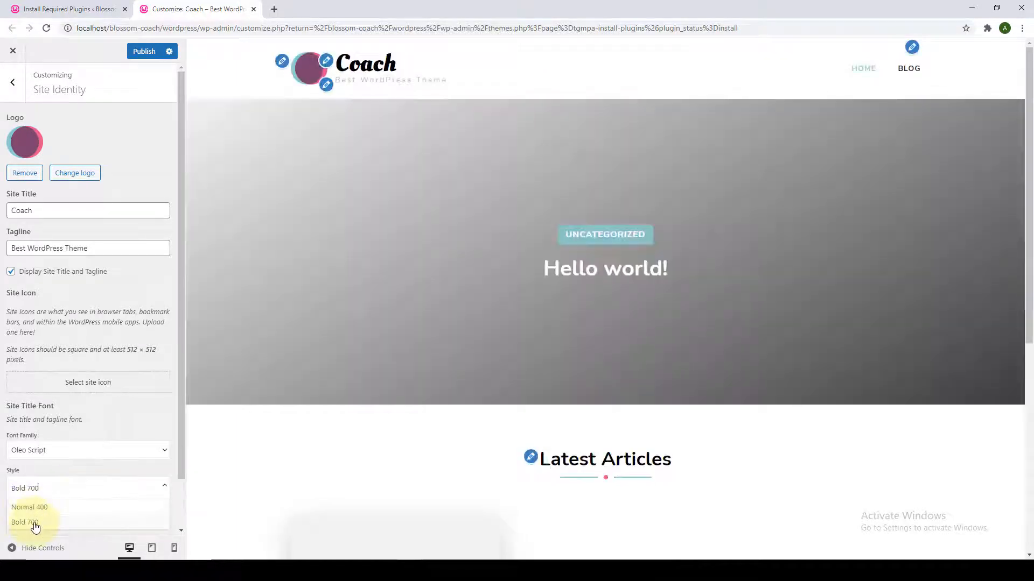
click(46, 474)
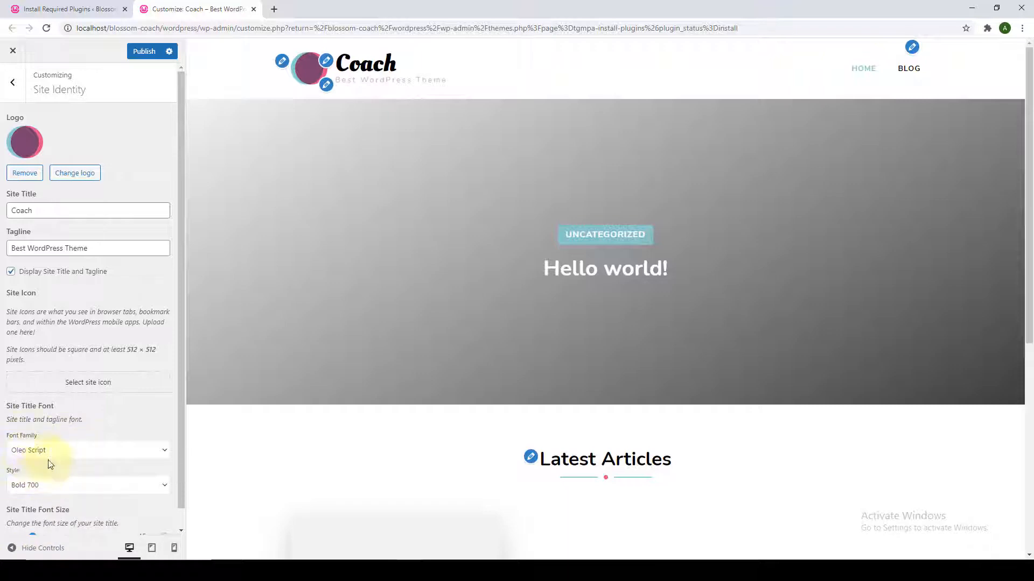
Shrink the site title font size from 81 to 51.
scroll(32, 521, down, 1)
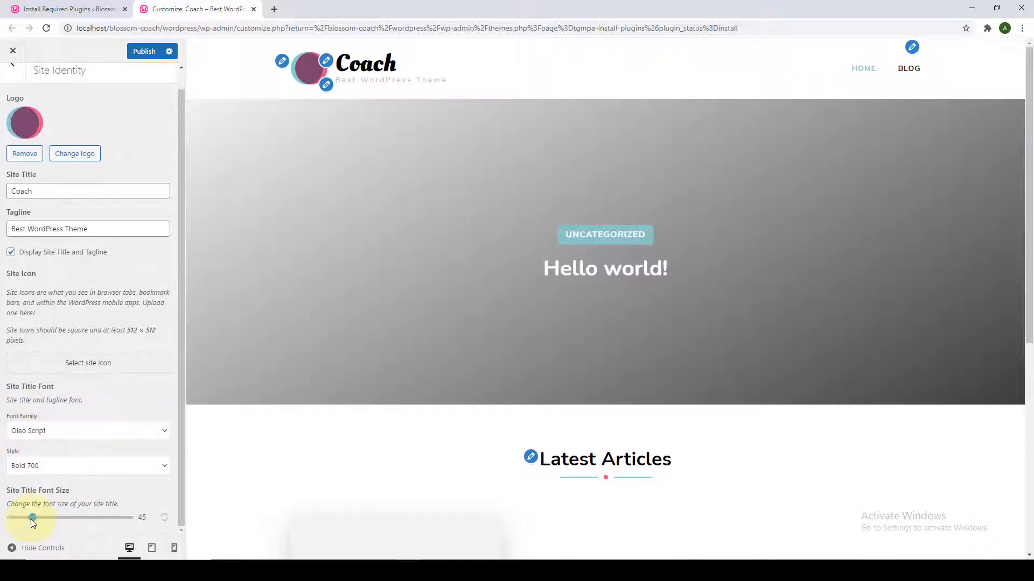
drag(50, 521, 55, 521)
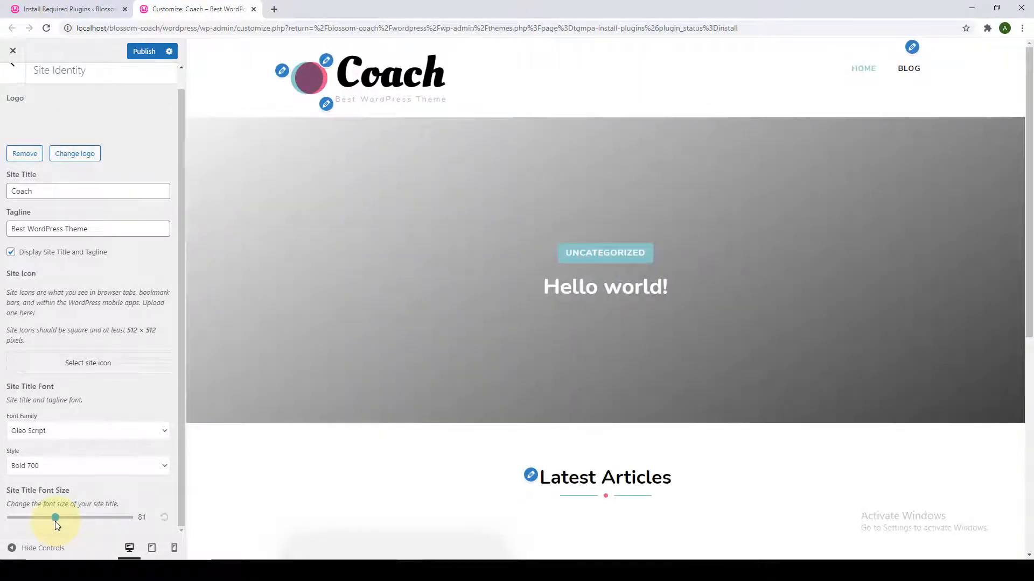
drag(55, 521, 36, 521)
Replace Oleo Script with Nunito as the site title font family.
click(164, 436)
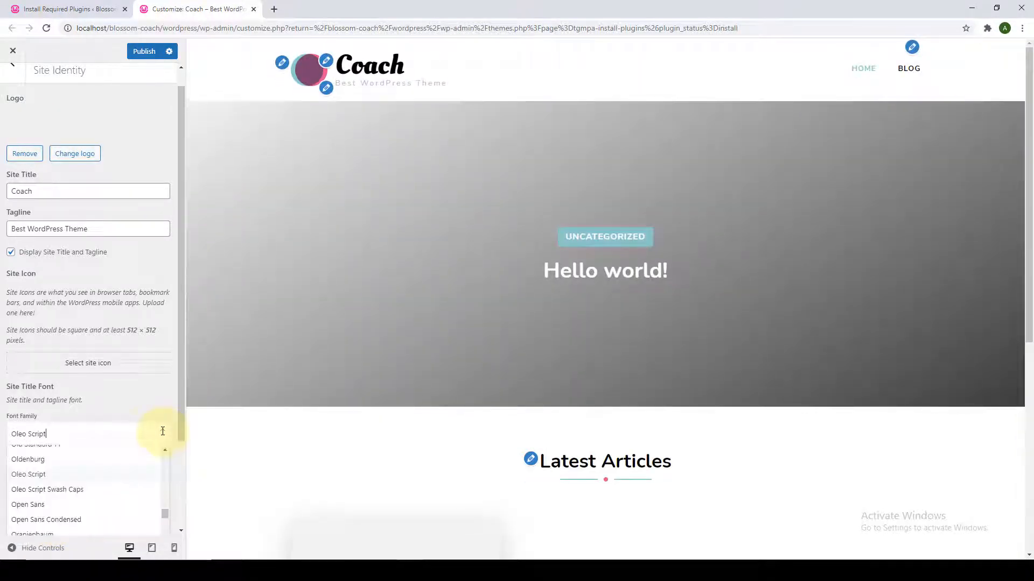
click(72, 433)
click(69, 433)
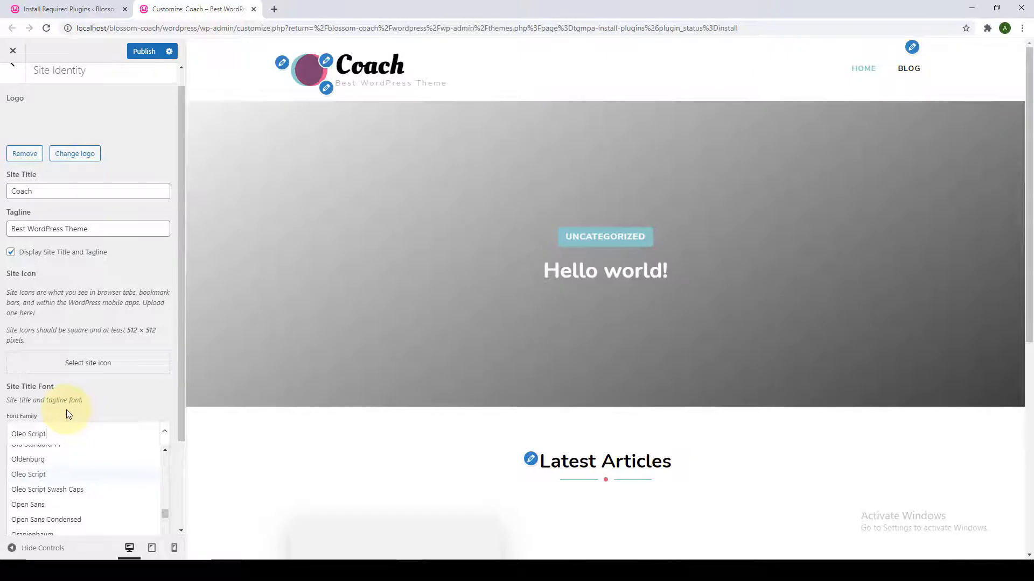
key(BackSpace)
text(Nunito)
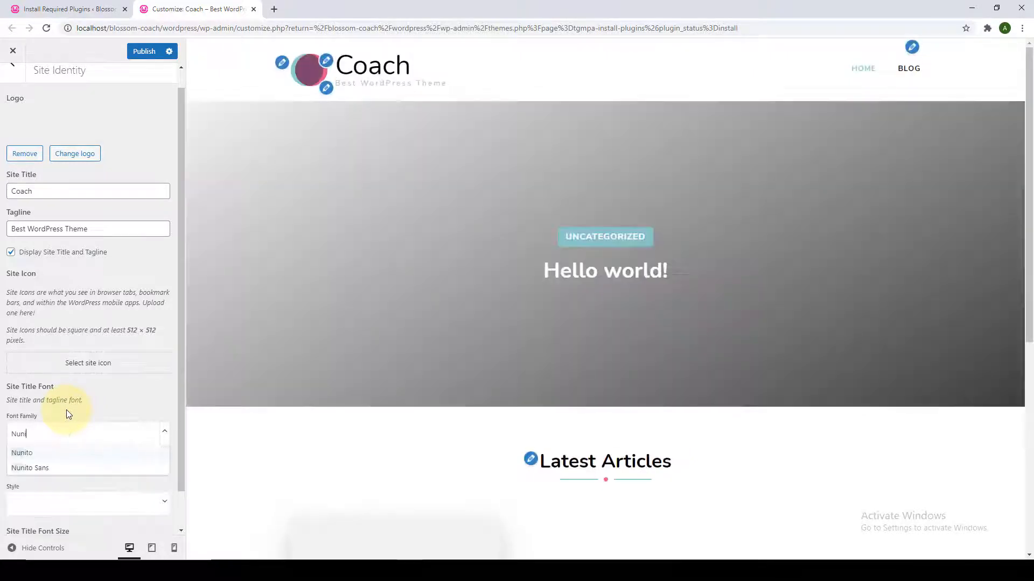
click(82, 457)
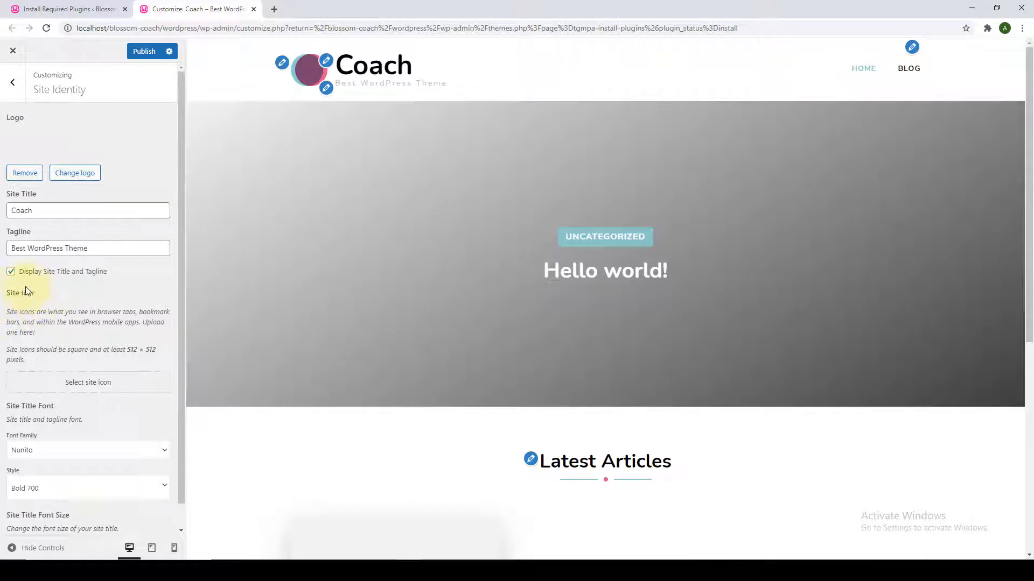
Set the circular pink logo from the Media Library as the site icon, skipping cropping.
click(100, 393)
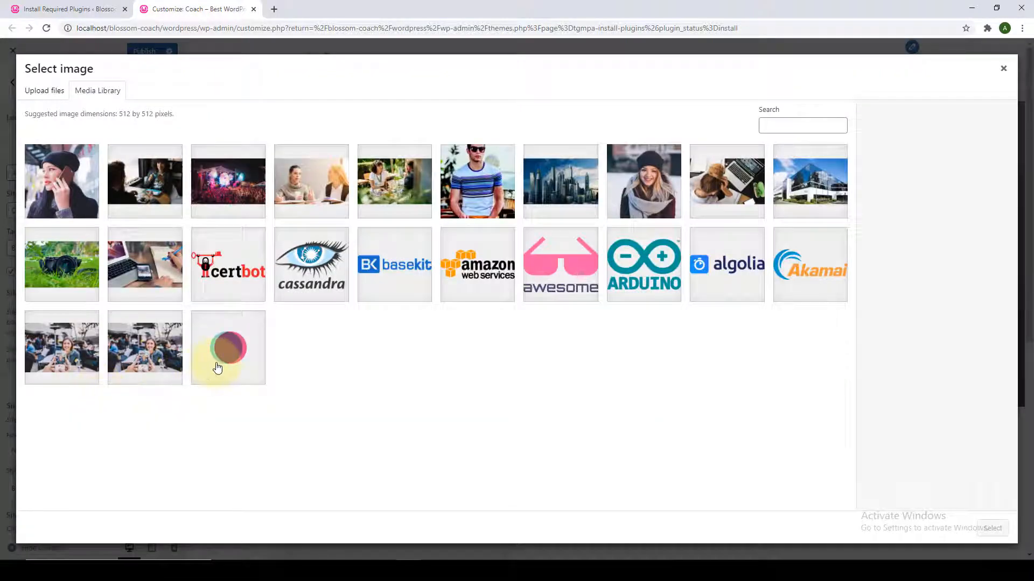
click(217, 368)
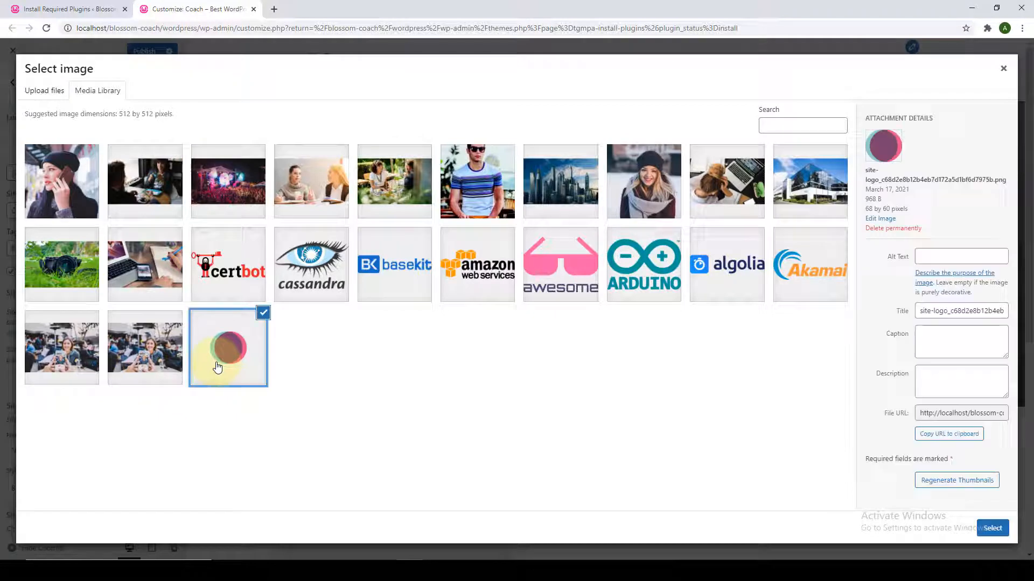
click(993, 530)
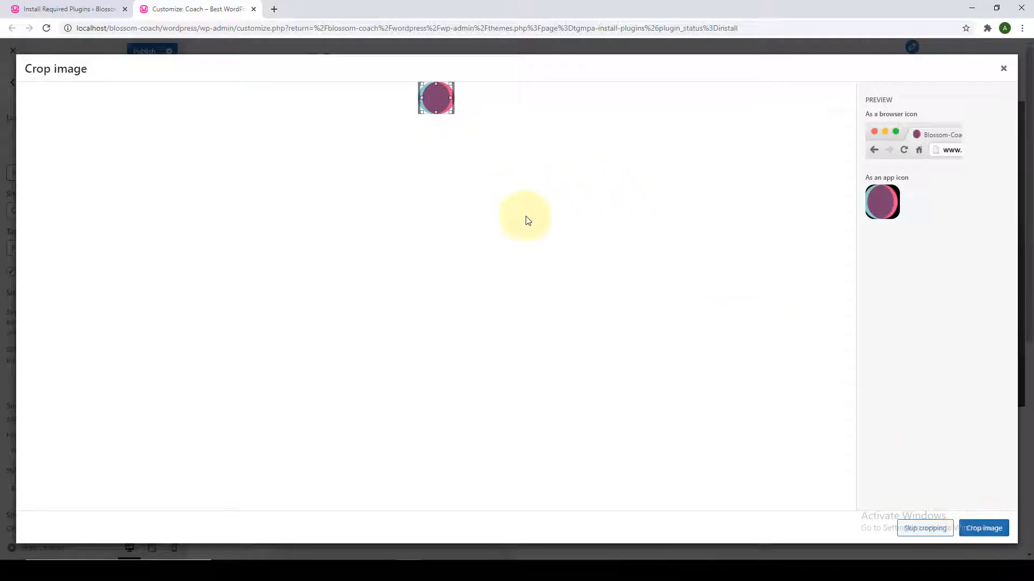
click(925, 528)
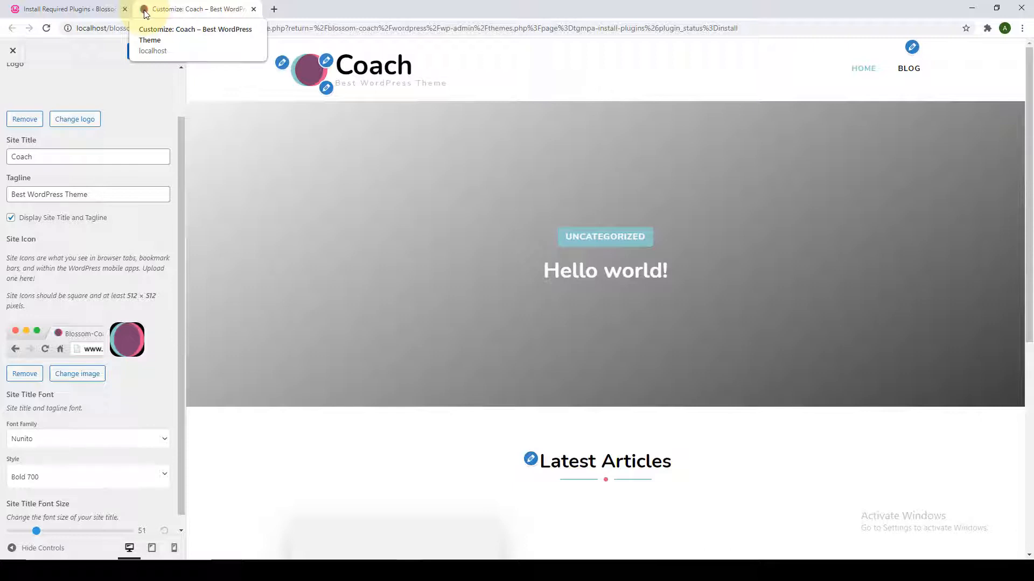
Publish the Customizer changes and open the live site in a new tab.
scroll(126, 457, up, 2)
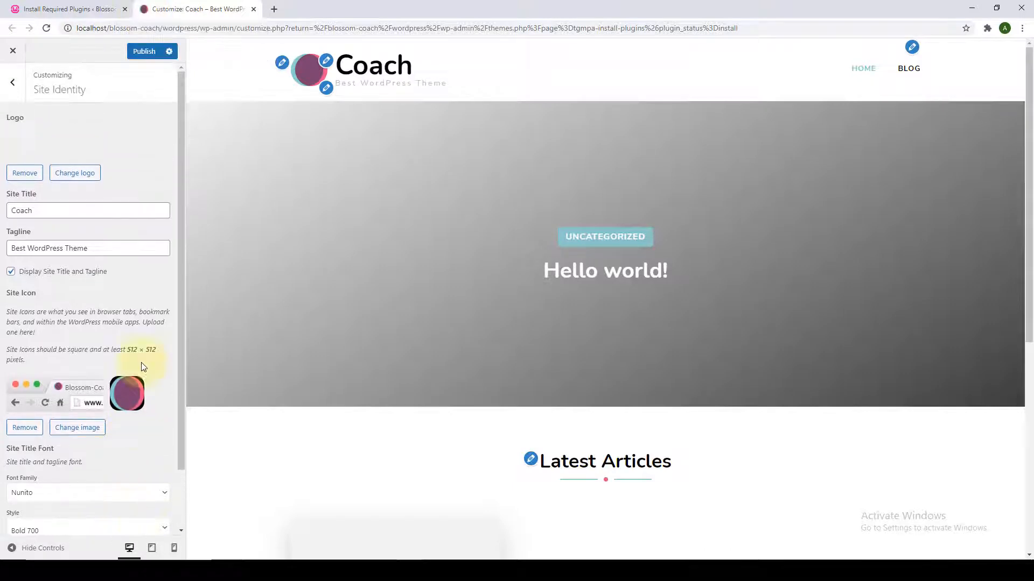
click(148, 53)
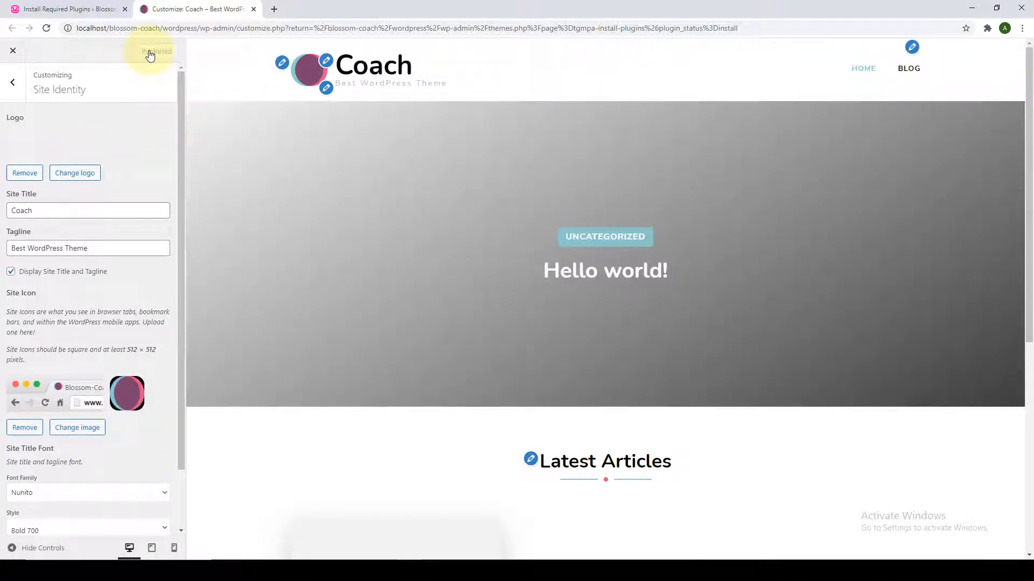
click(99, 11)
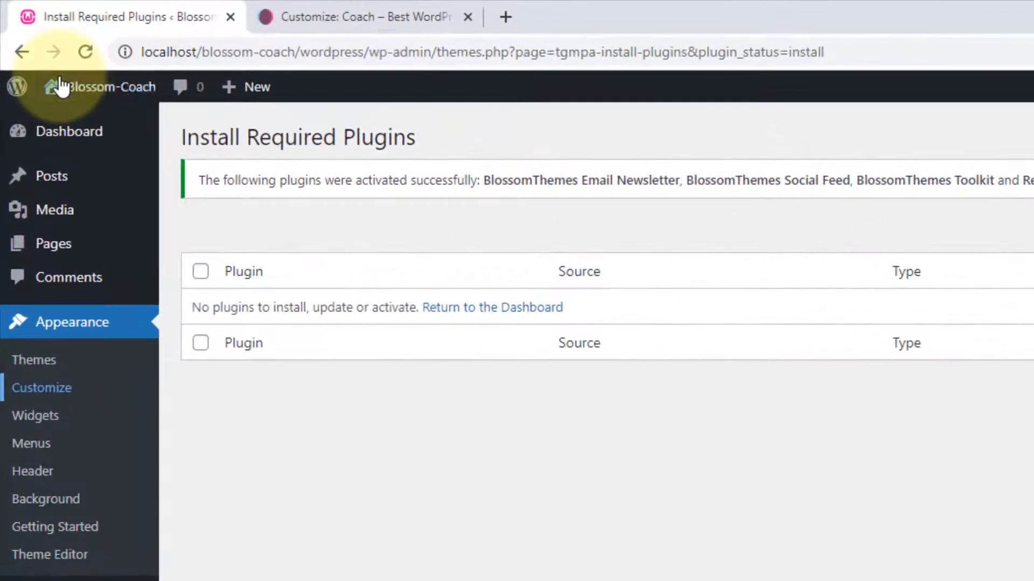
mouse_move(51, 97)
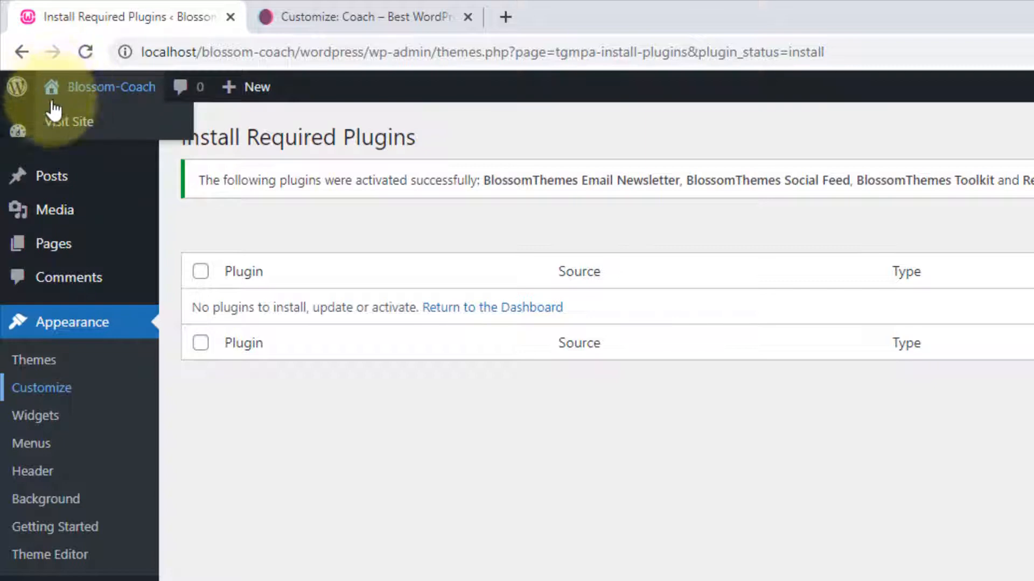
right_click(93, 124)
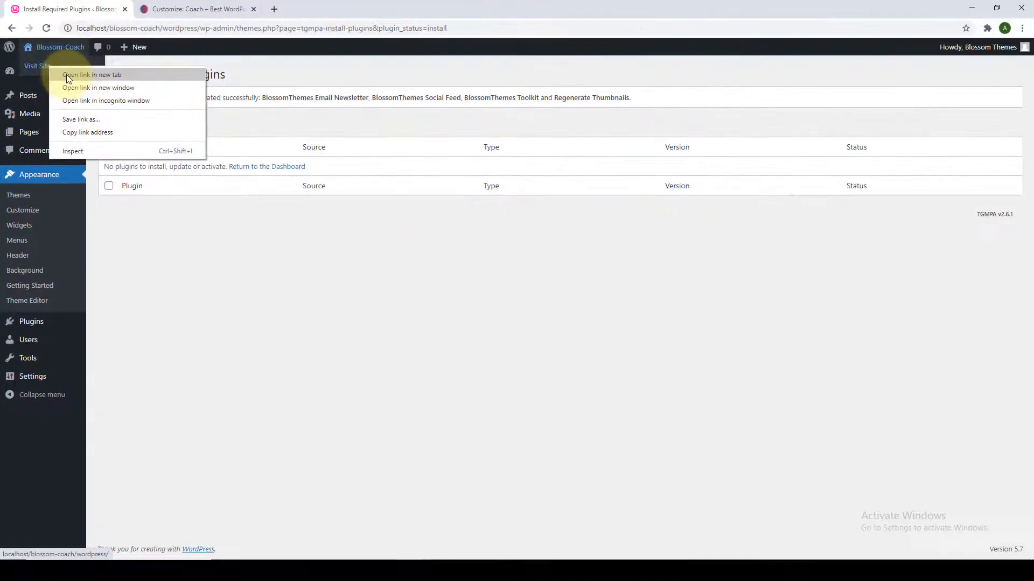
click(66, 74)
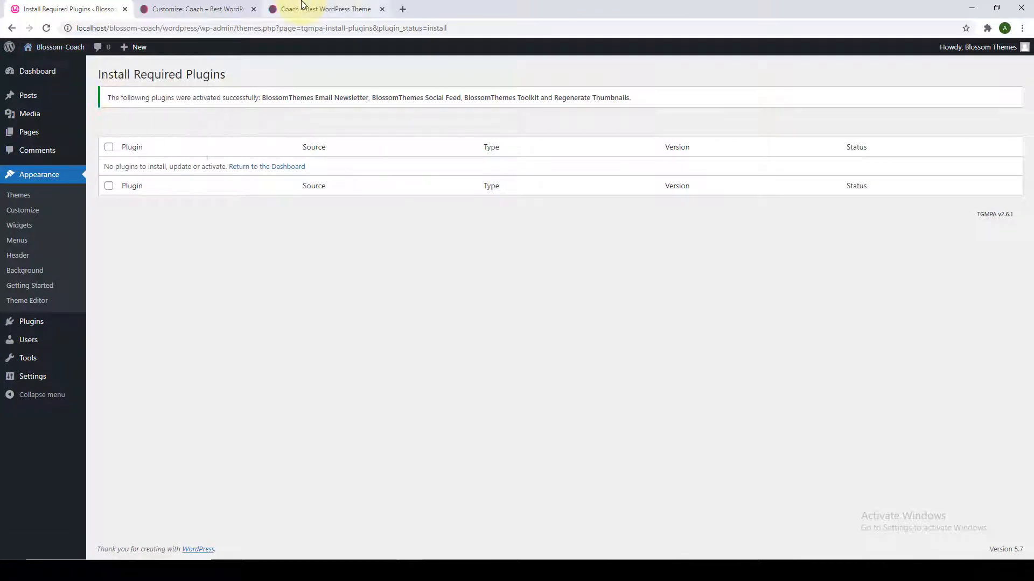
Review the live Coach homepage, then return to the Customizer's main section list.
click(301, 4)
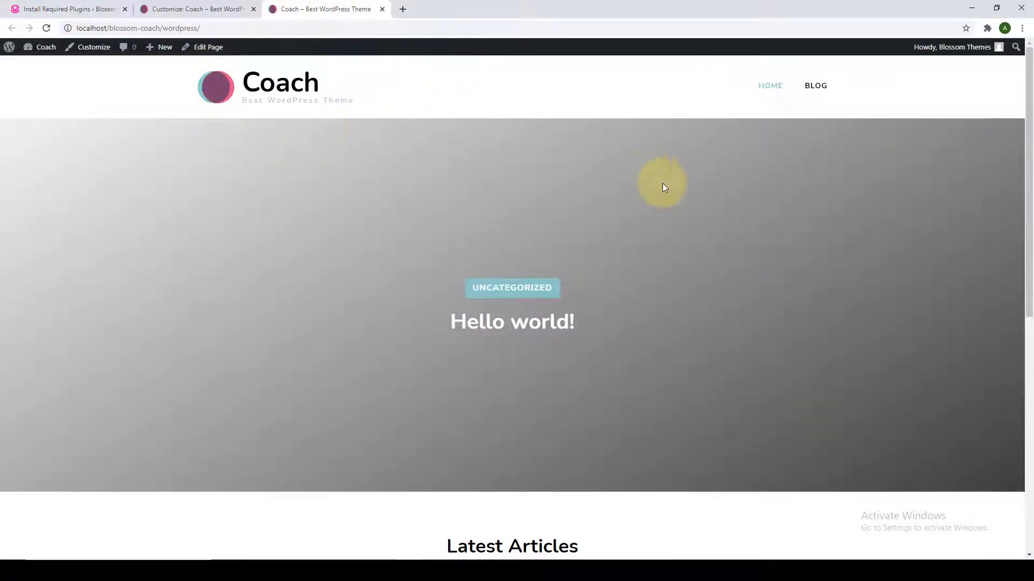
scroll(696, 294, down, 4)
scroll(694, 323, down, 4)
scroll(689, 328, up, 8)
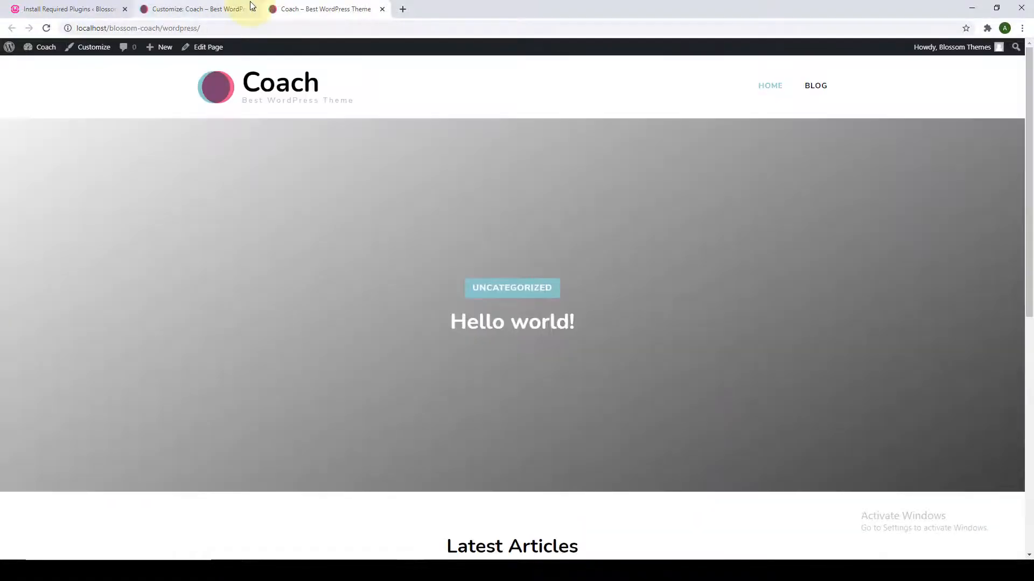
click(250, 6)
click(12, 83)
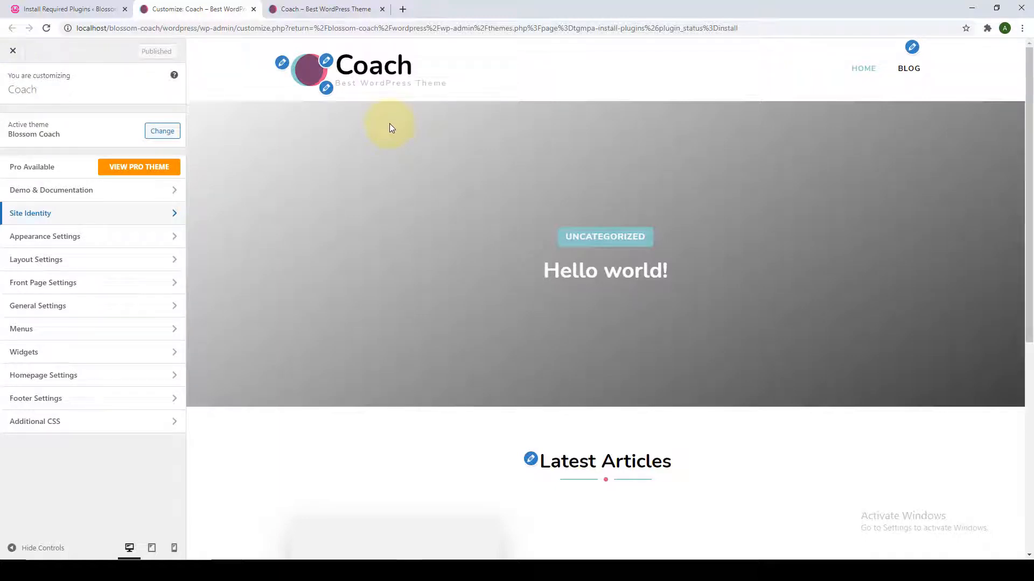
In Social Media Settings, enable social links and add a Facebook link to facebook.com.
click(74, 312)
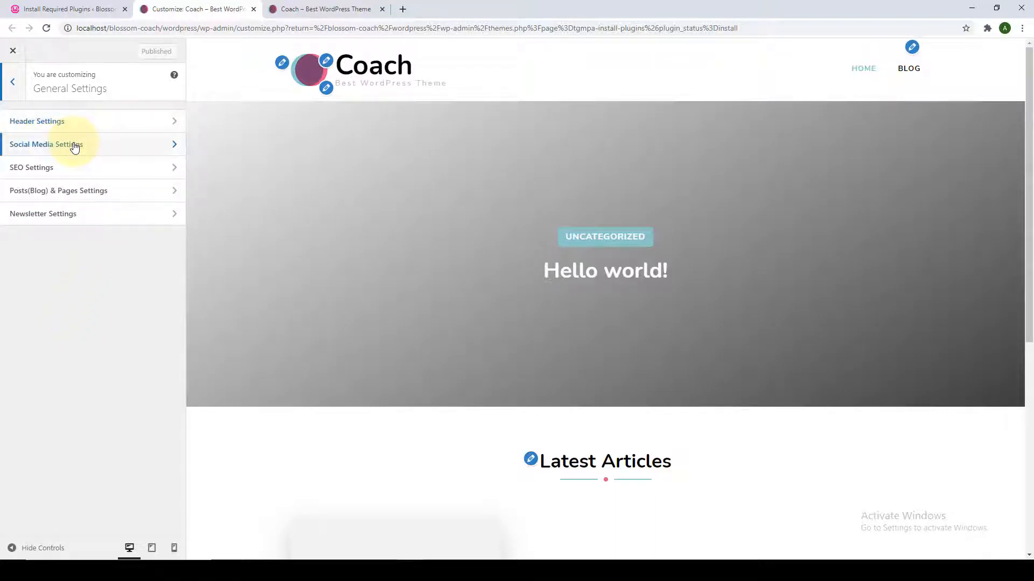
click(145, 150)
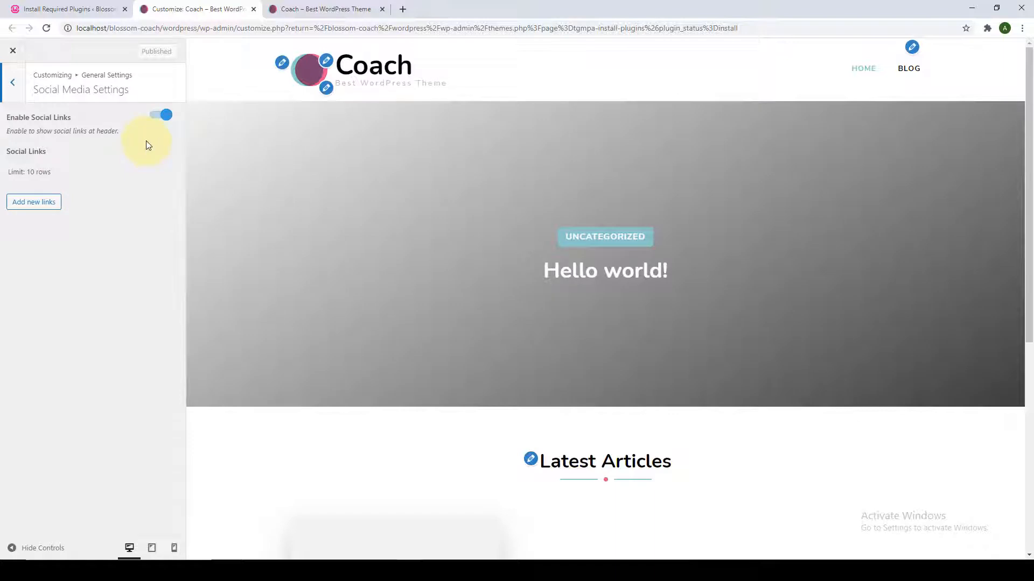
click(157, 119)
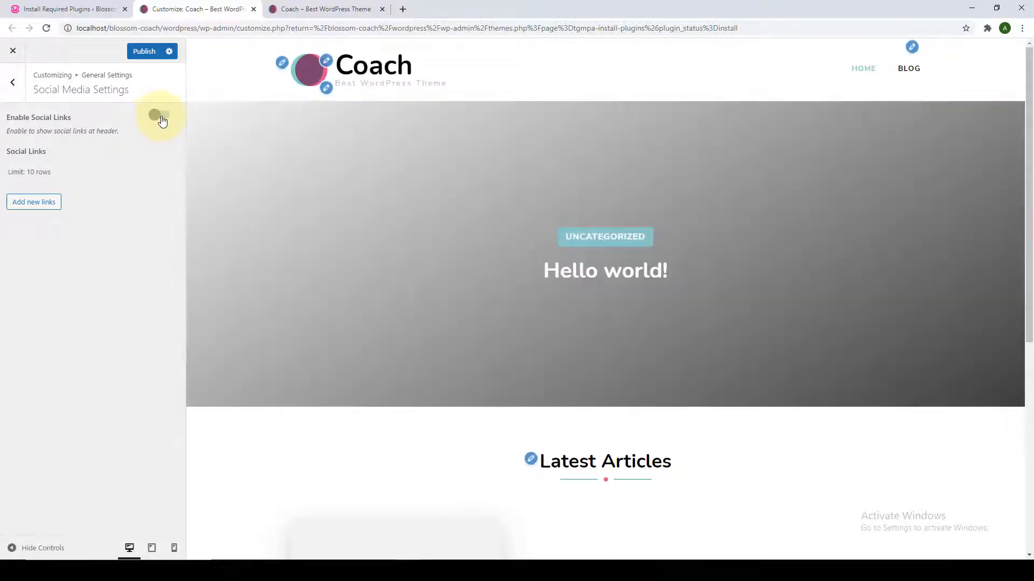
click(162, 117)
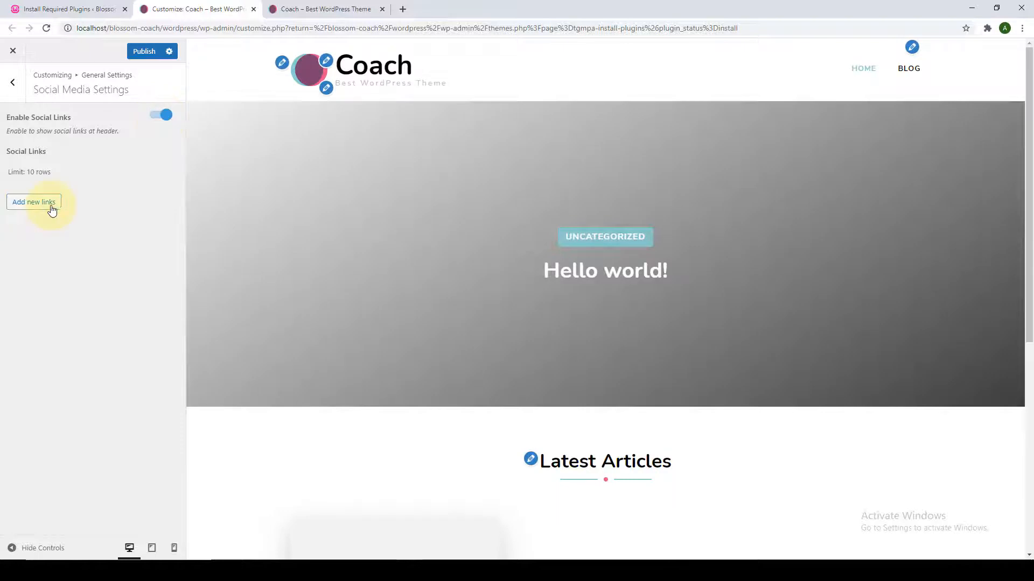
click(51, 205)
click(54, 219)
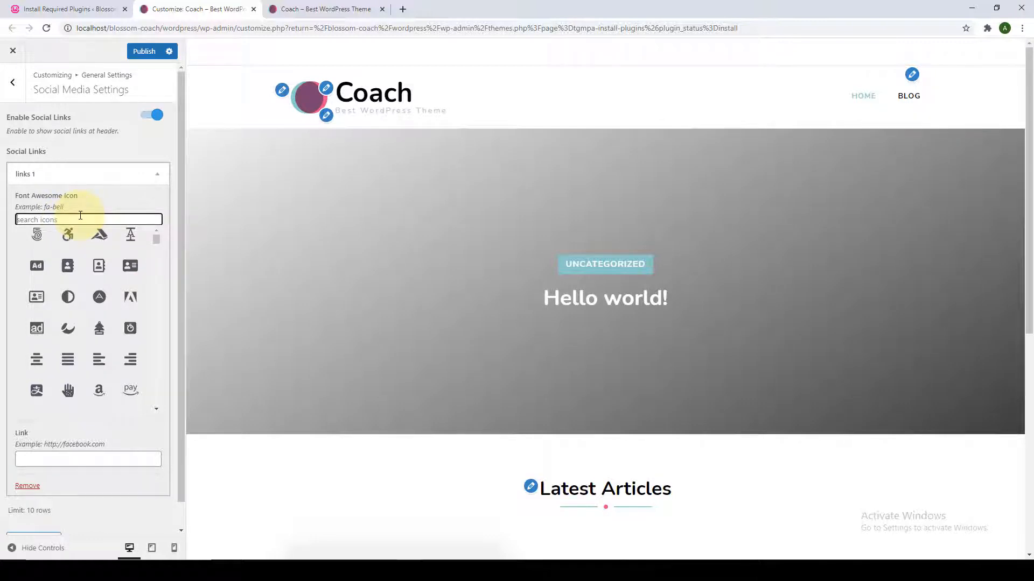
text(face)
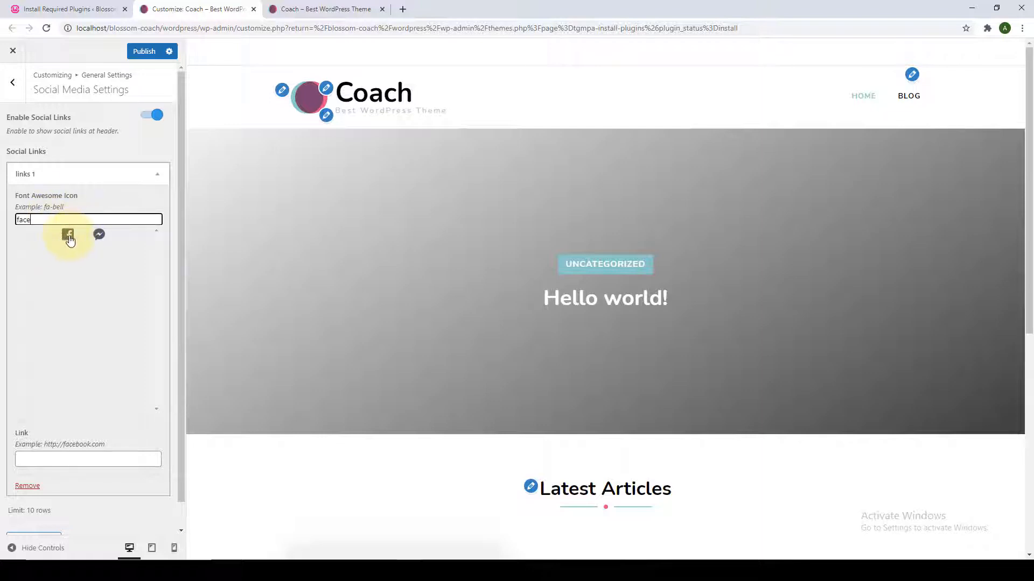
click(69, 236)
click(71, 270)
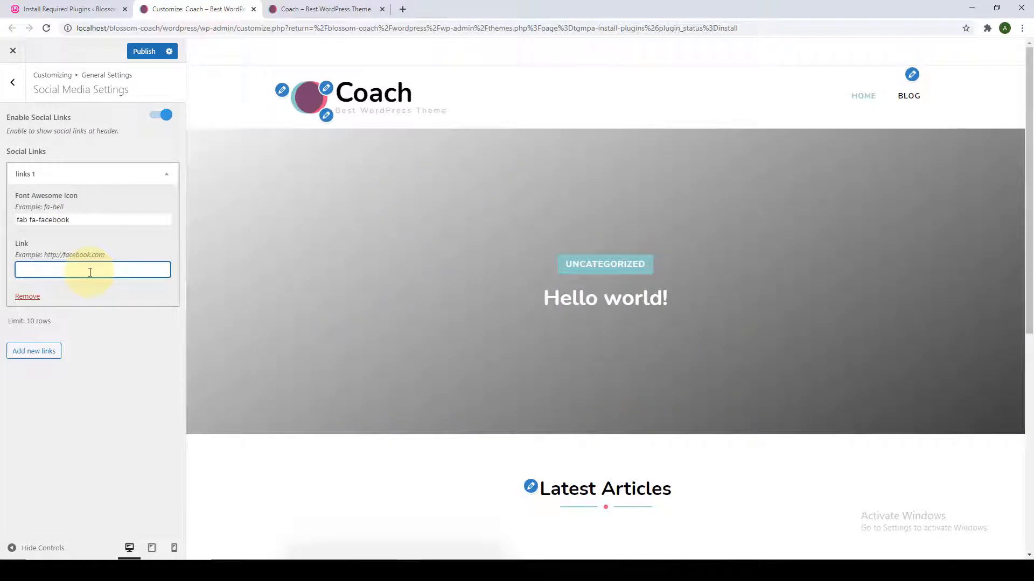
text(facebook.com)
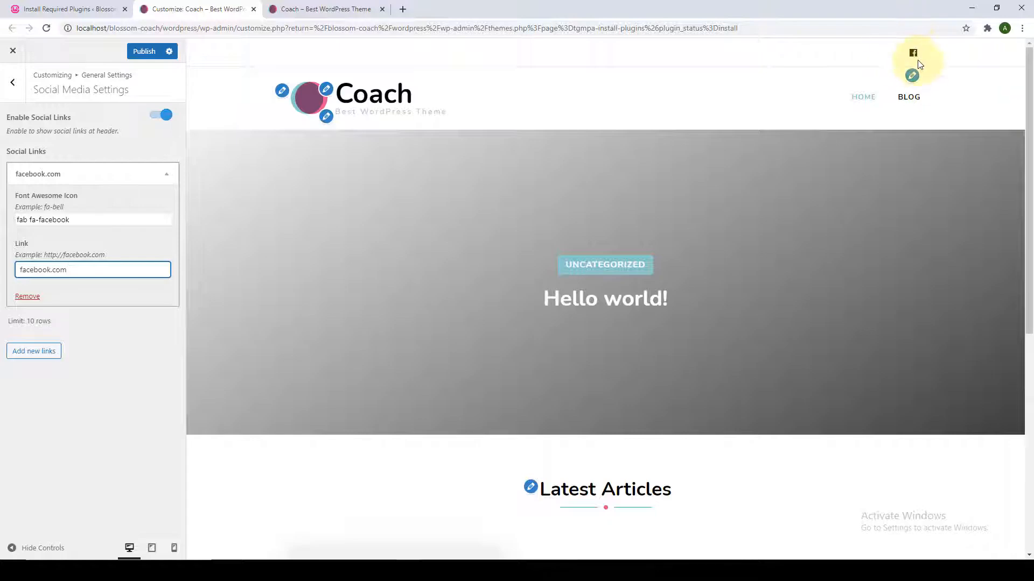
Add Instagram (instagram.com) and LinkedIn (linkedin.com) social links.
click(34, 351)
click(69, 370)
click(72, 390)
click(93, 419)
text(ins)
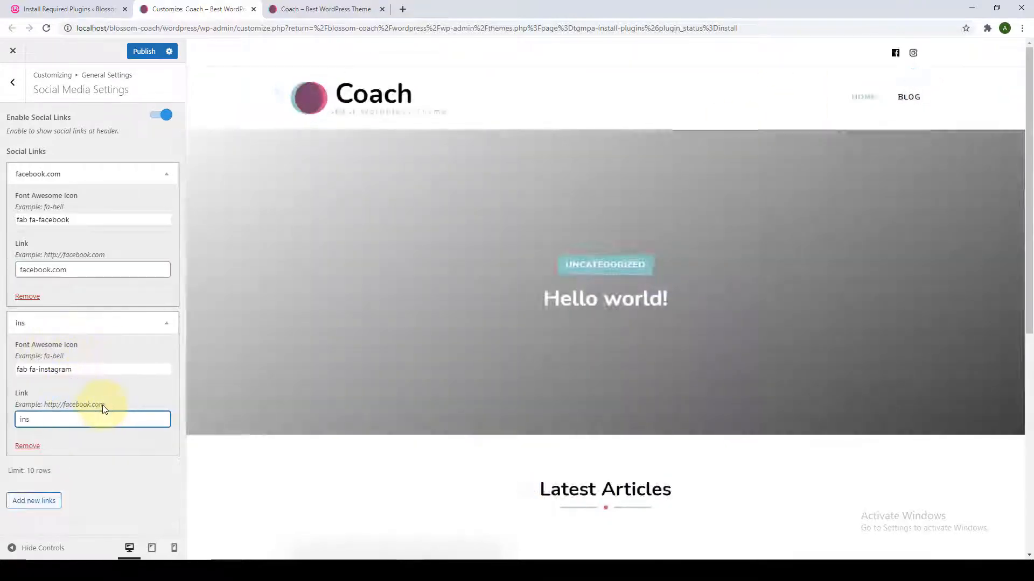
text(tagram.com)
click(33, 501)
click(63, 381)
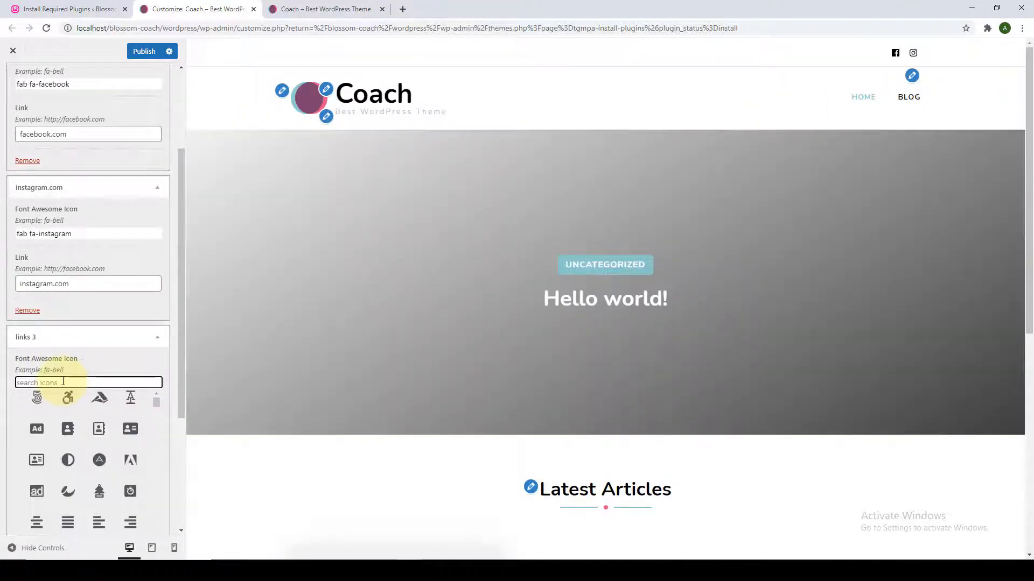
text(link)
click(67, 398)
click(65, 412)
text(linkedin.com)
Add YouTube (youtube.lcom) and Twitter (twitter.com) social links.
click(52, 517)
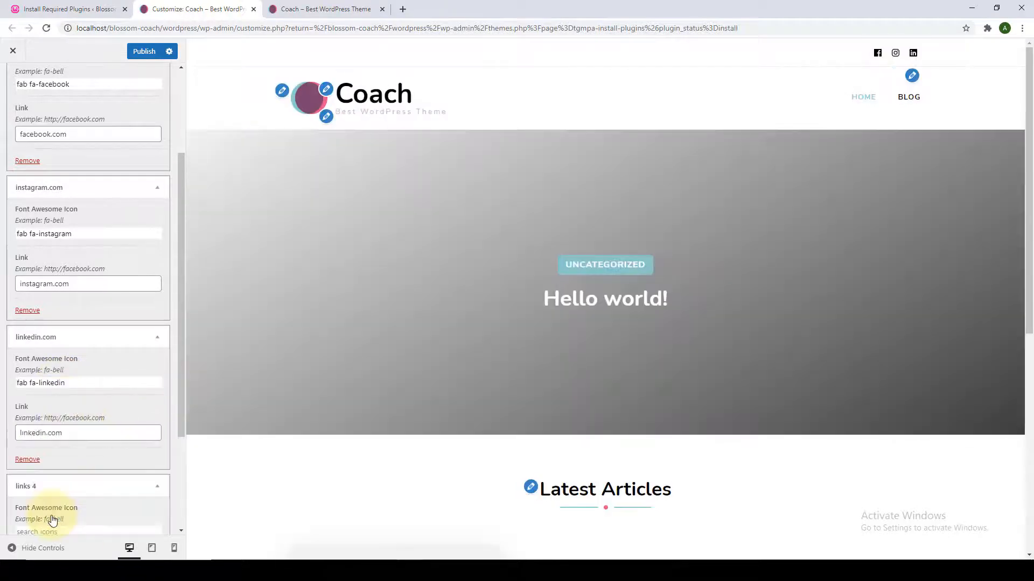
scroll(52, 521, down, 3)
click(97, 382)
text(you)
click(68, 399)
click(93, 429)
text(youtube.lco)
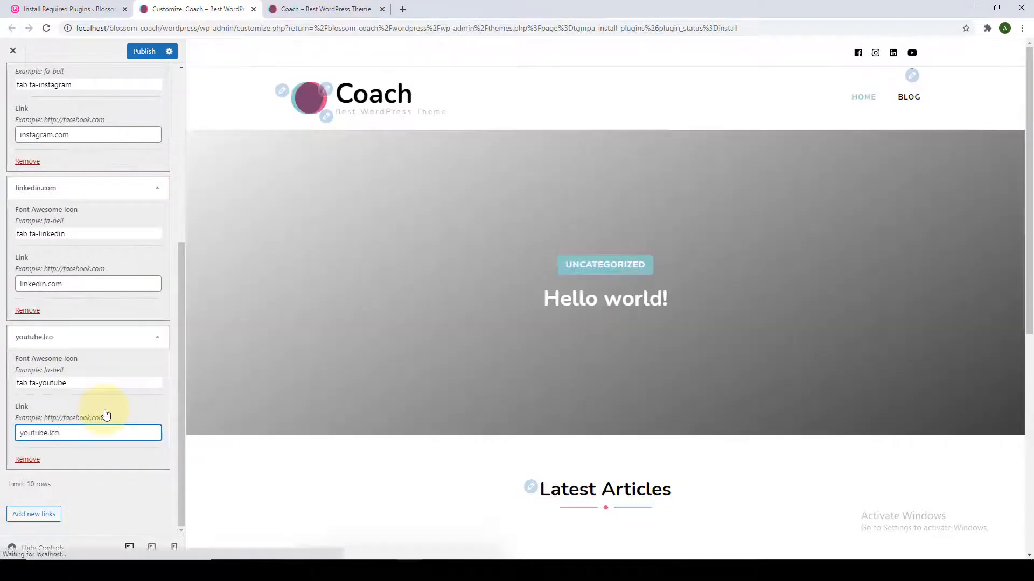
text(m)
click(38, 514)
scroll(56, 512, down, 3)
click(90, 383)
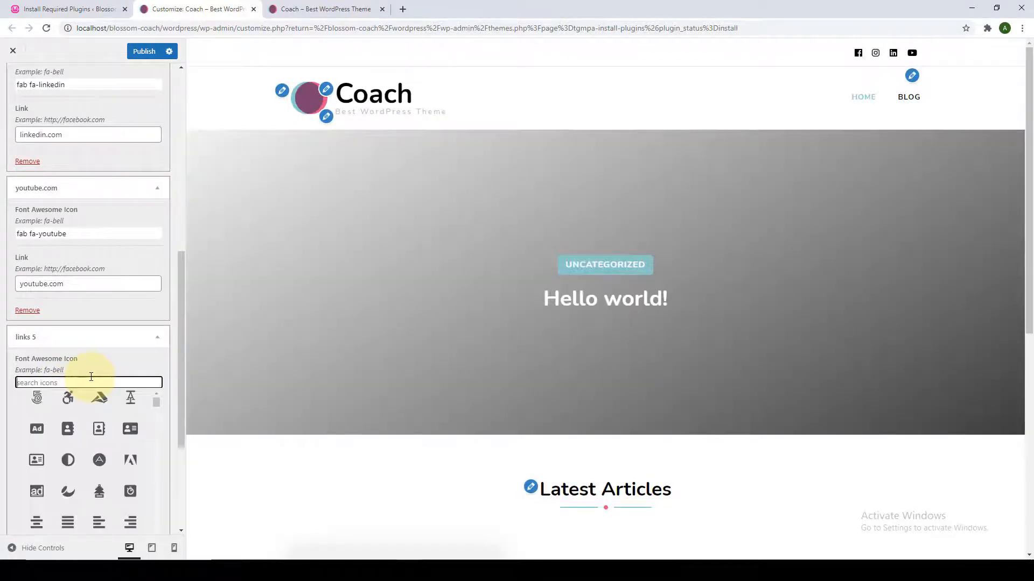
text(tw)
click(80, 401)
click(93, 431)
text(twitter.com)
Add a sixth link with the Pinterest icon pointing to pinterest.com.
click(34, 511)
scroll(67, 451, down, 3)
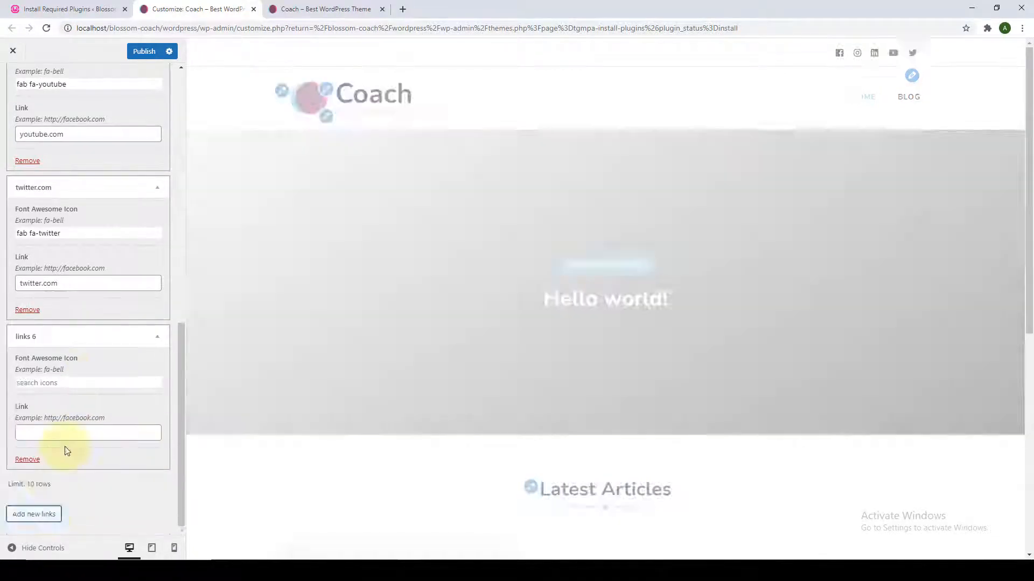
click(92, 382)
text(pin)
click(69, 397)
click(69, 433)
text(pinterest)
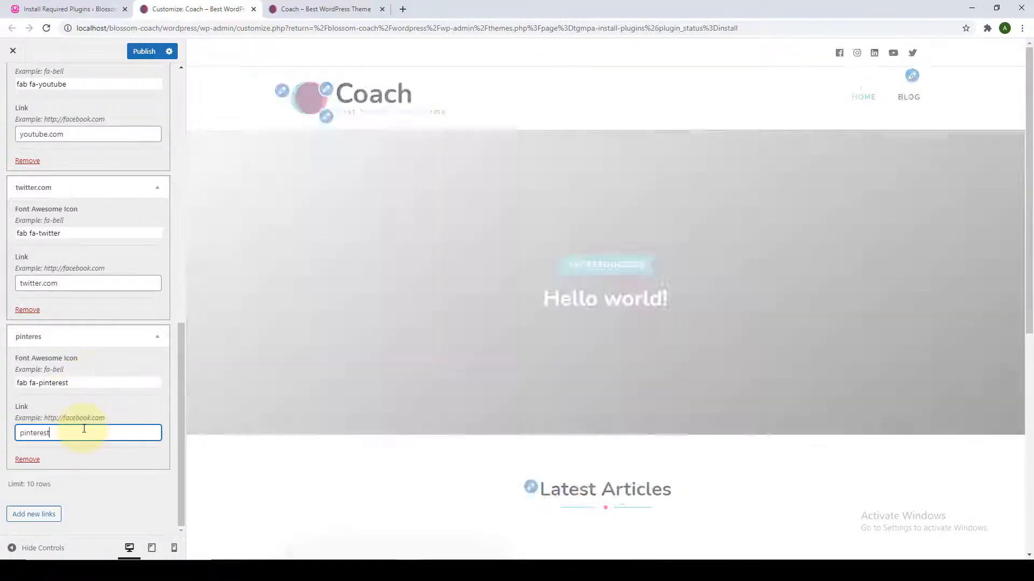
text(.com)
Publish the social links, check the icons on the live site, and return to General Settings.
scroll(170, 473, up, 2)
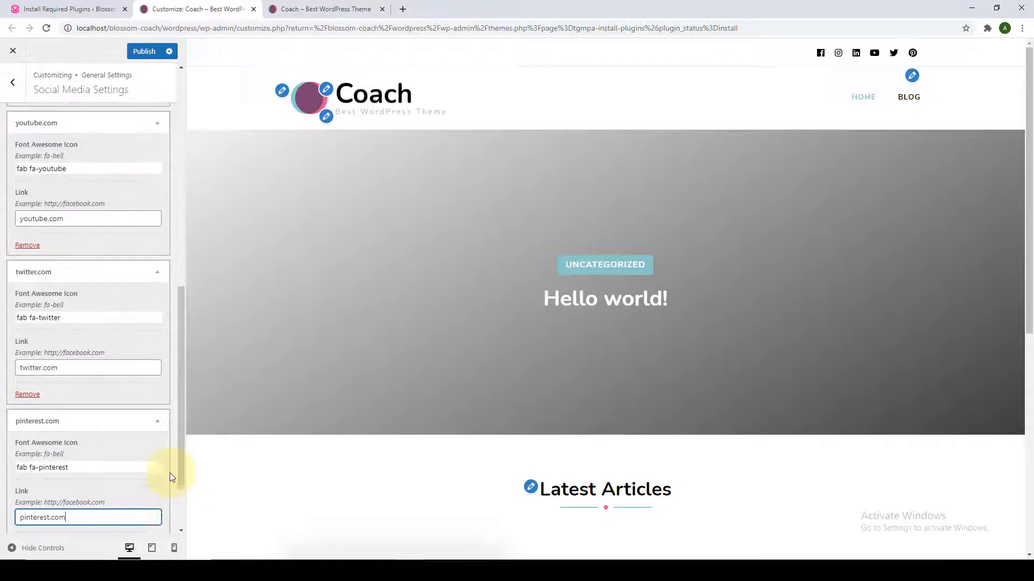
scroll(169, 473, up, 8)
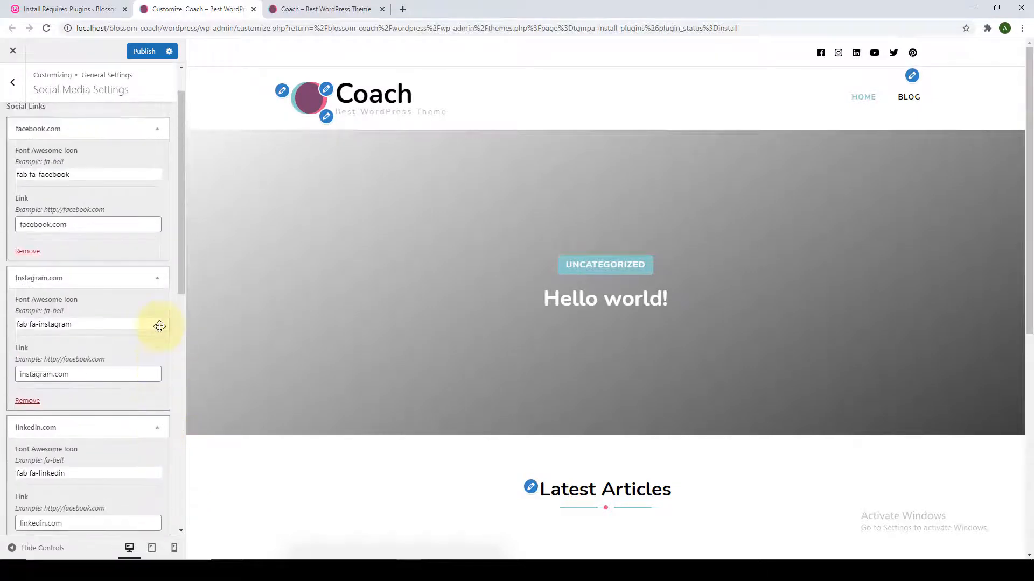
scroll(160, 326, up, 2)
click(142, 51)
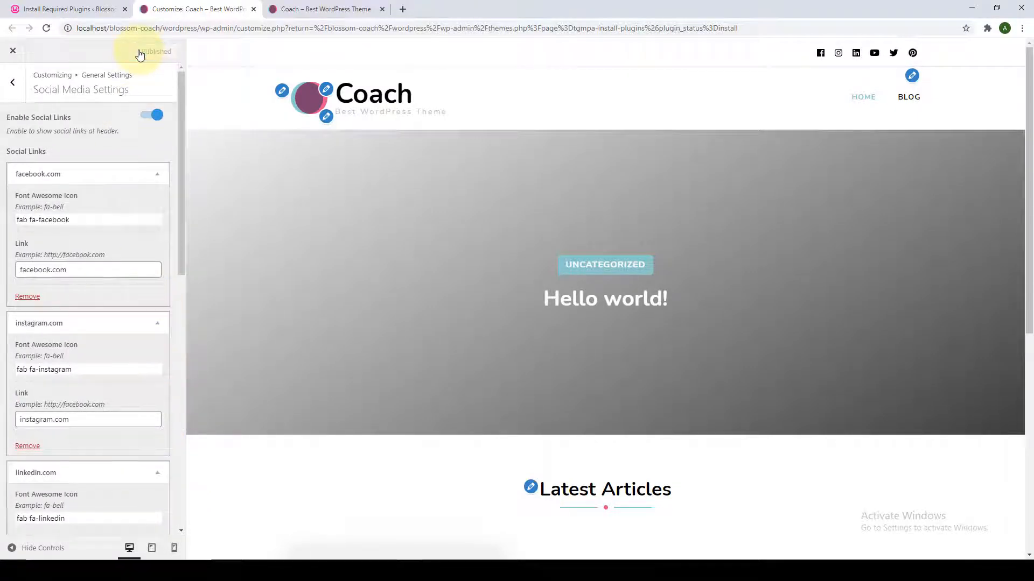
click(278, 9)
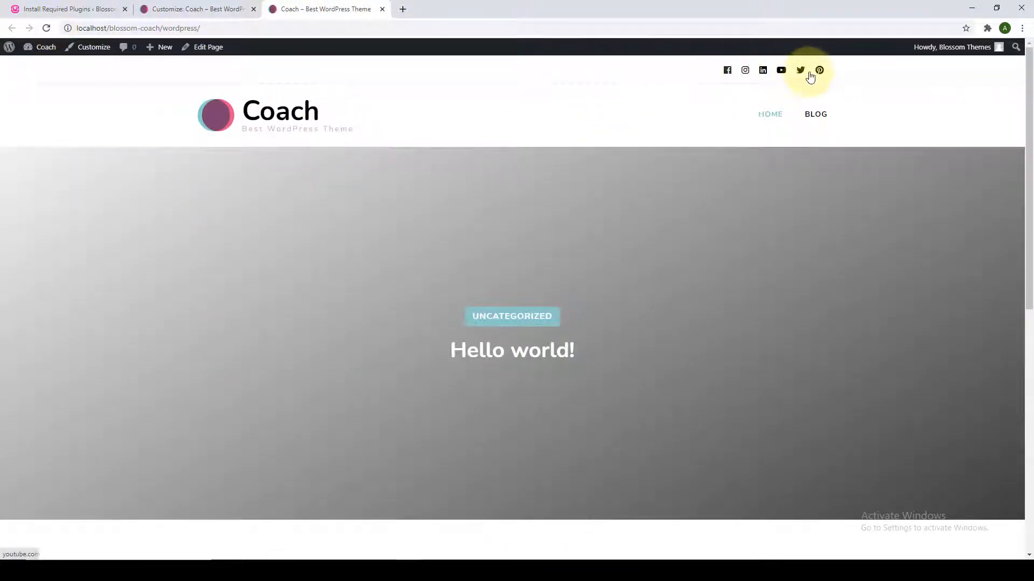
click(229, 9)
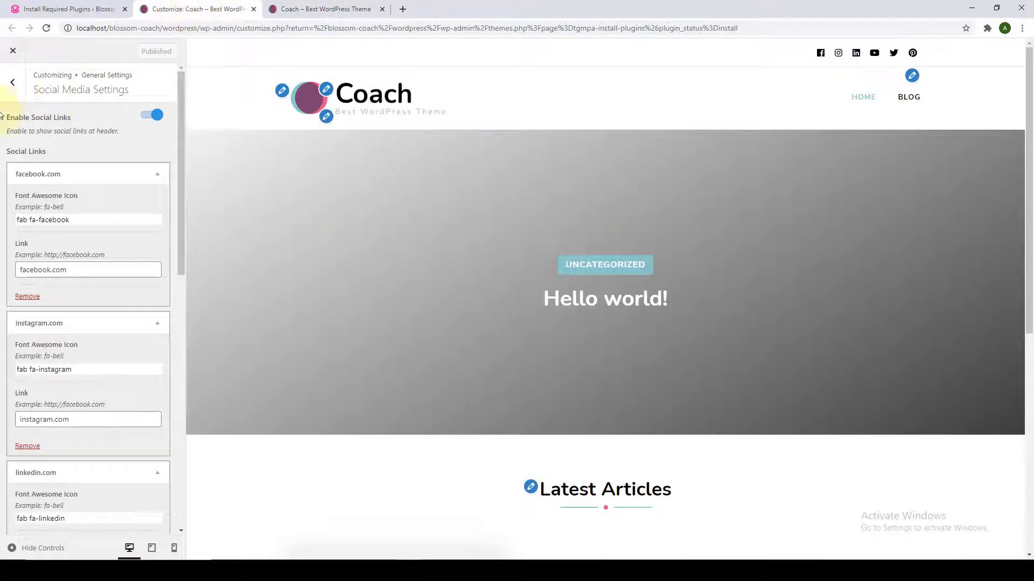
click(15, 89)
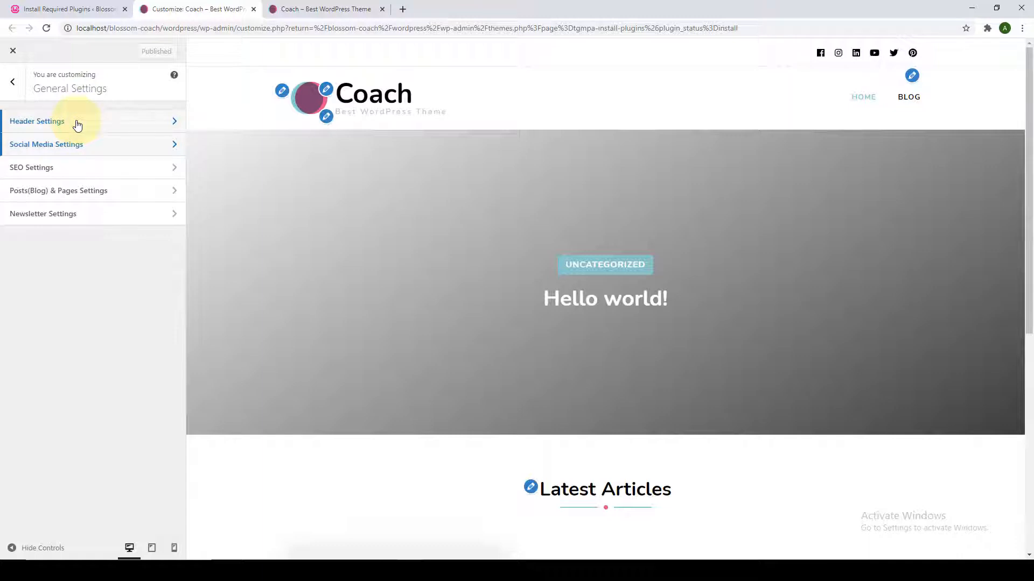
In Header Settings, enable header search and fill in the contact phone number and e-mail.
click(78, 125)
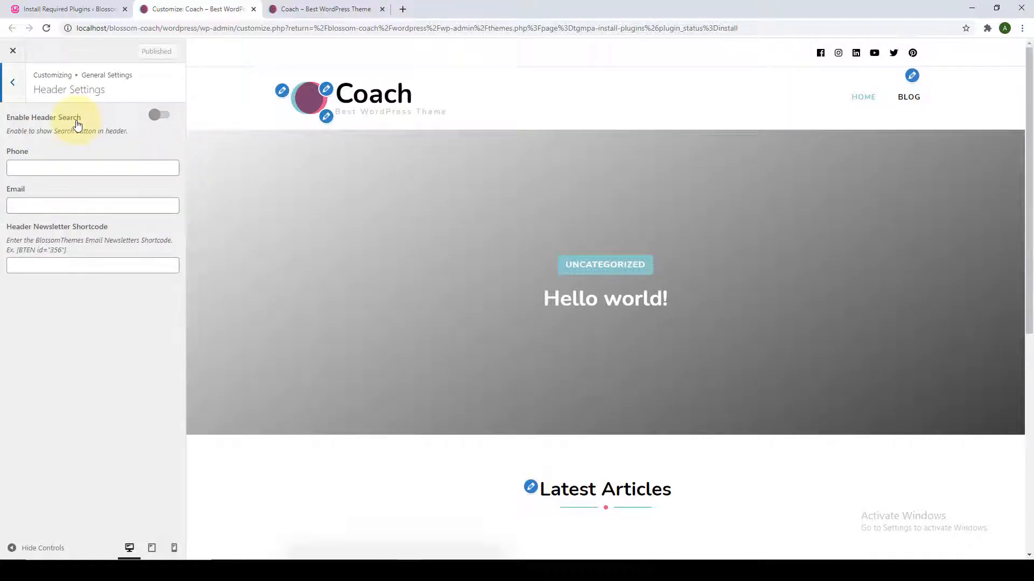
click(163, 115)
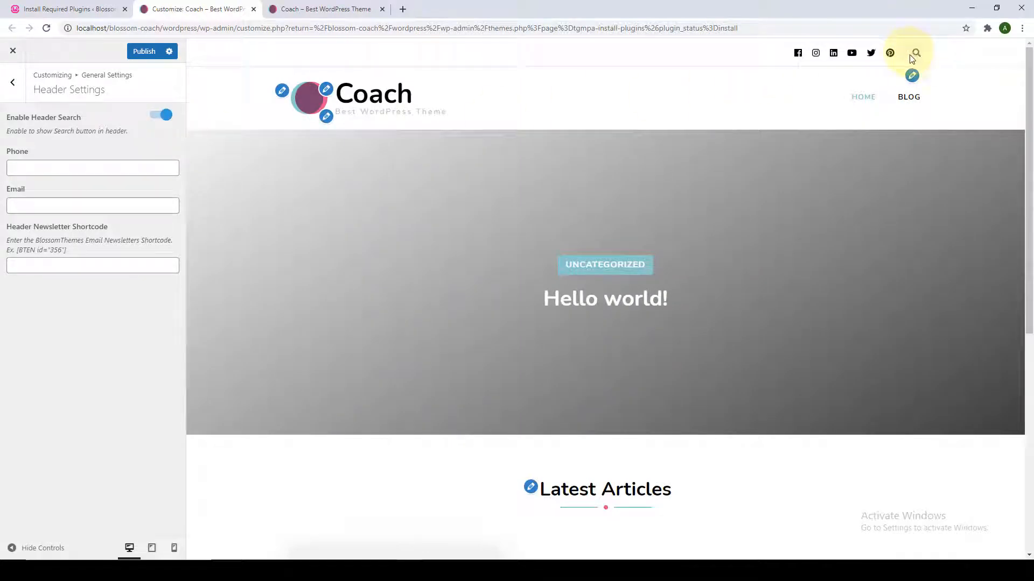
click(33, 268)
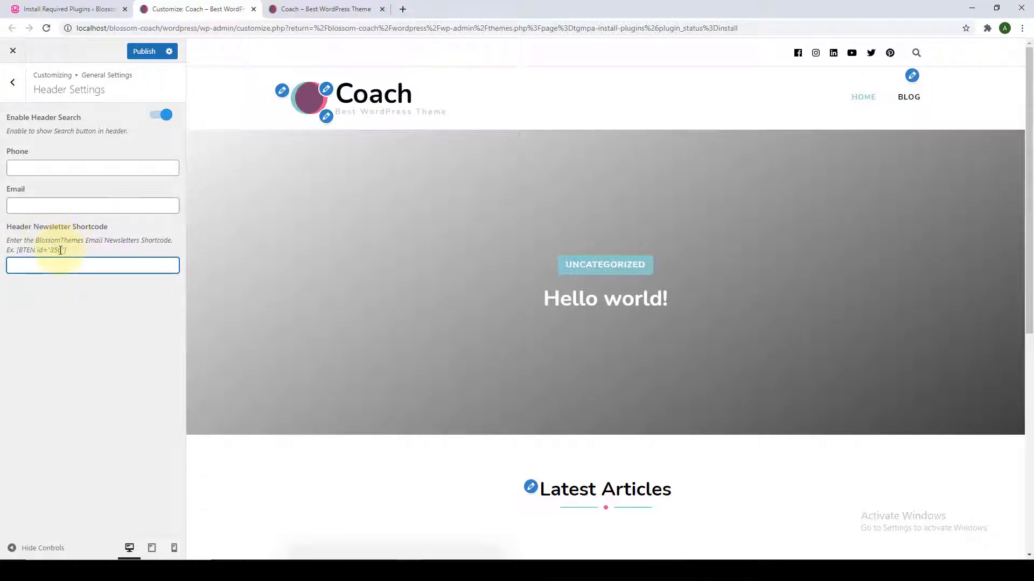
click(56, 171)
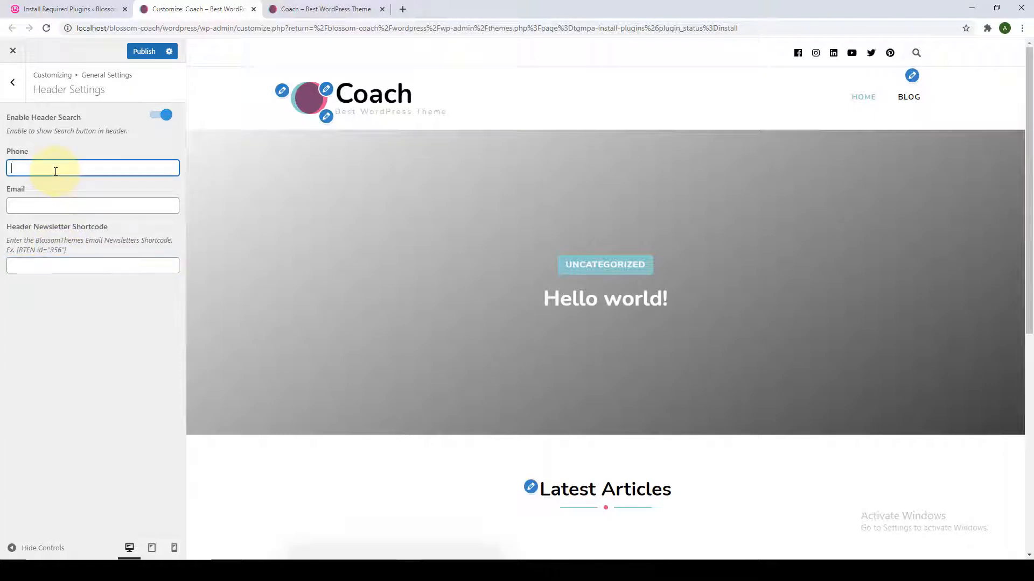
click(55, 205)
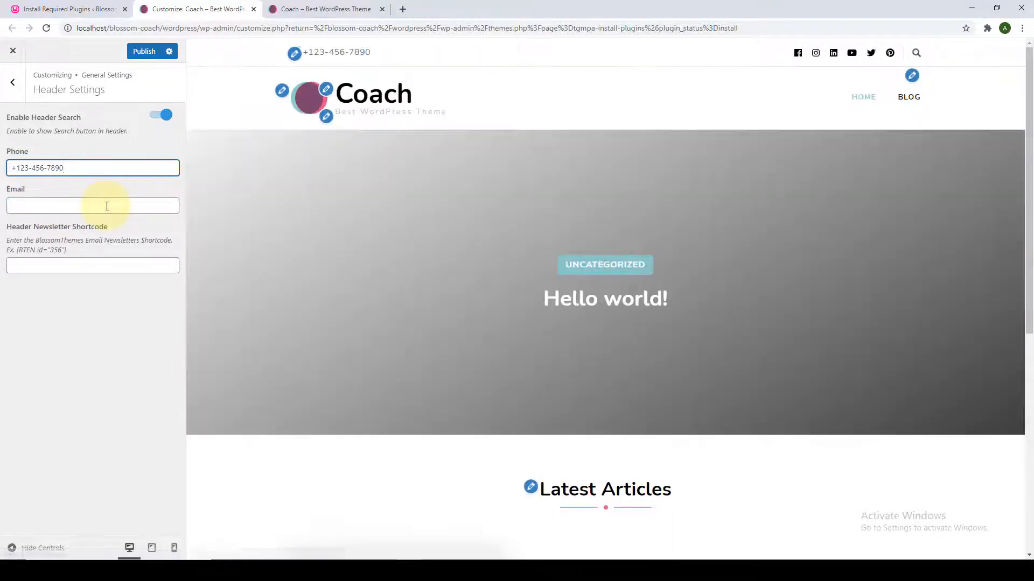
click(106, 206)
key(ctrl+v)
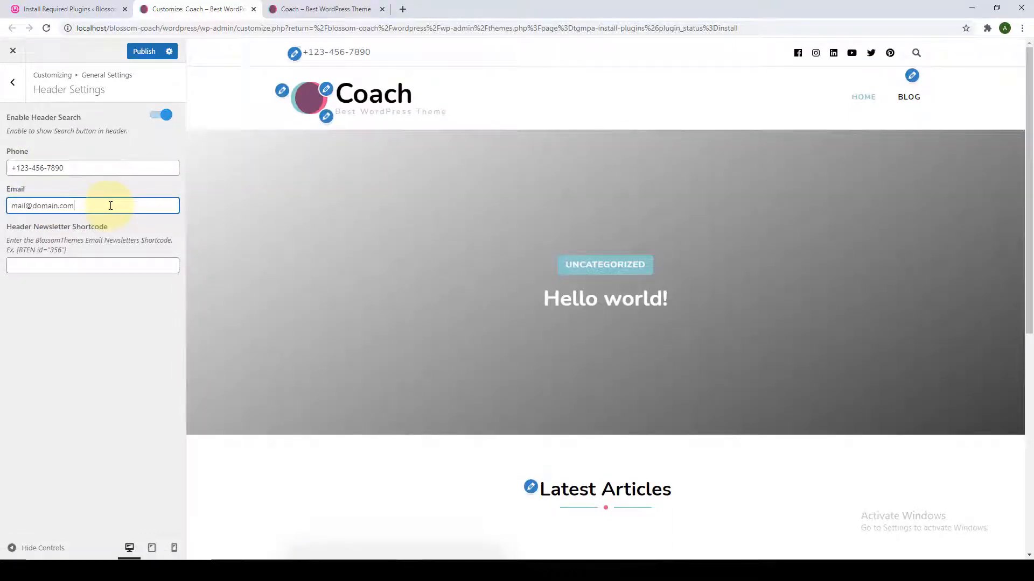
Publish the header changes and reload the live site to confirm them.
click(143, 51)
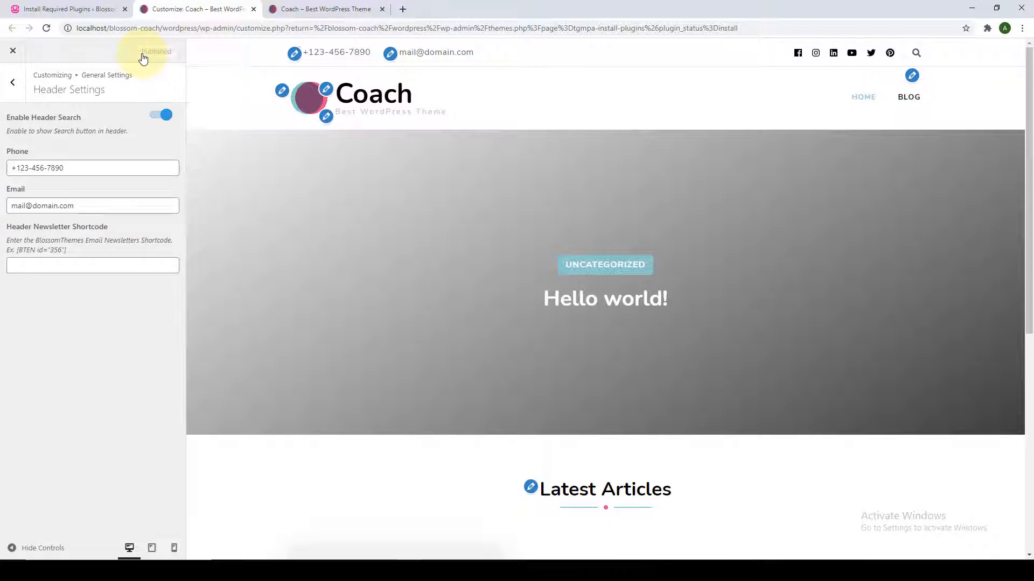
click(317, 9)
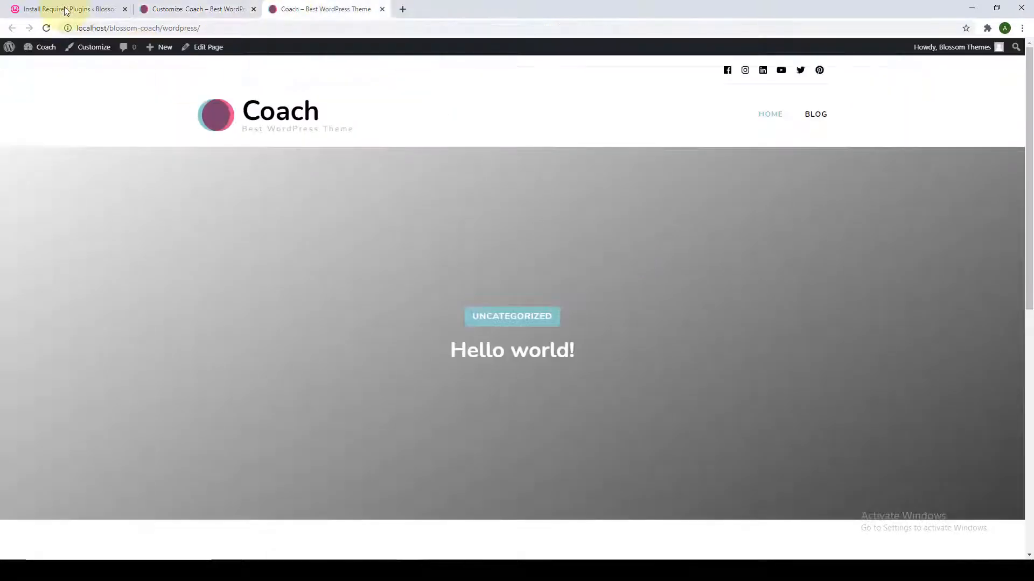
click(47, 28)
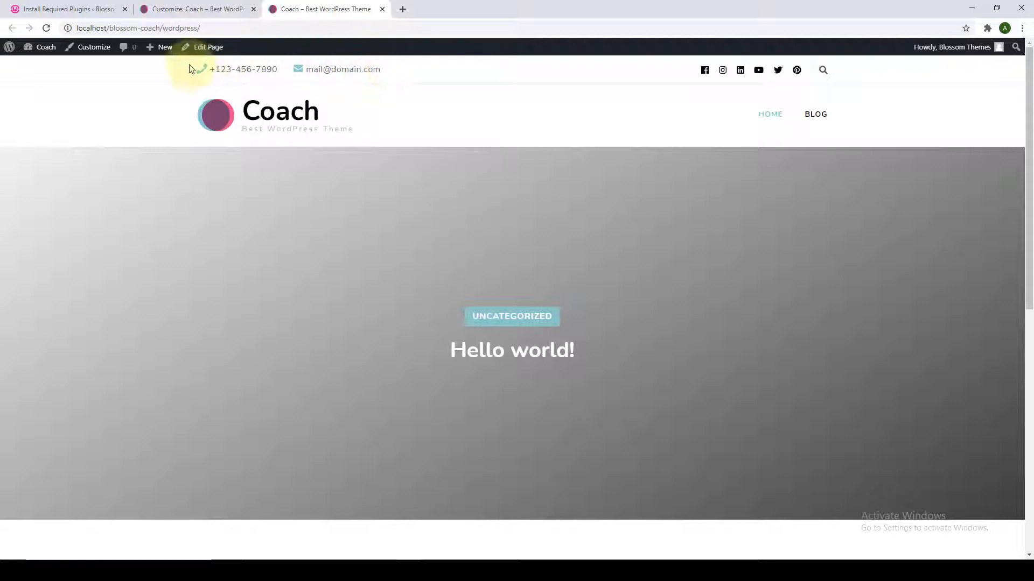
click(199, 10)
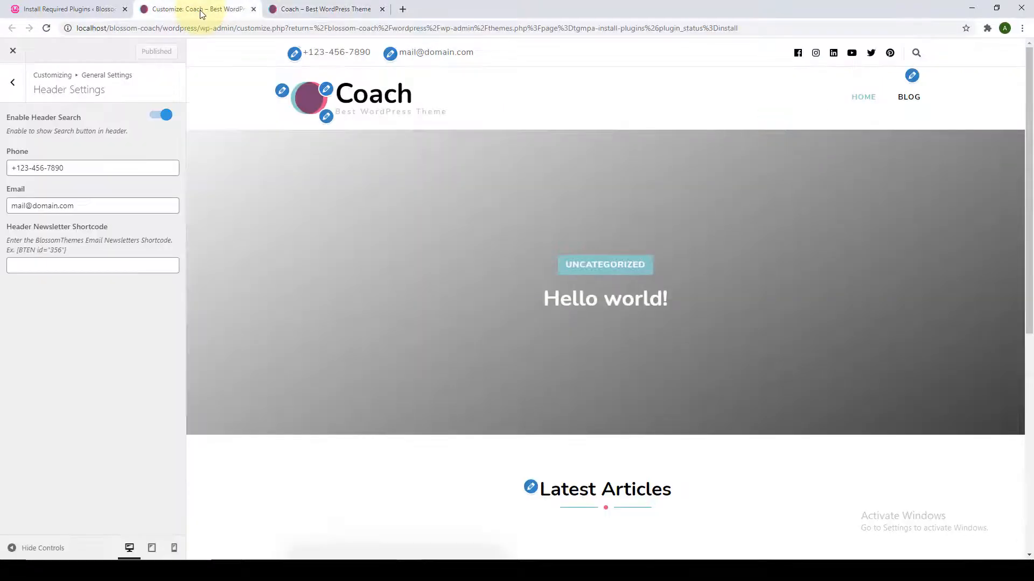
In Homepage Settings, try Your latest posts, then switch back to A static page.
click(11, 92)
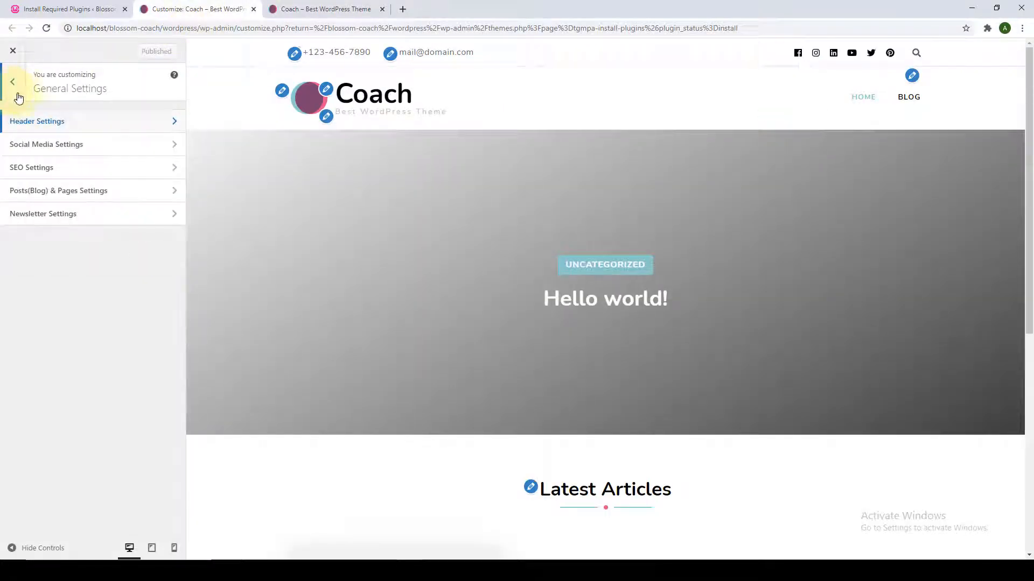
click(17, 96)
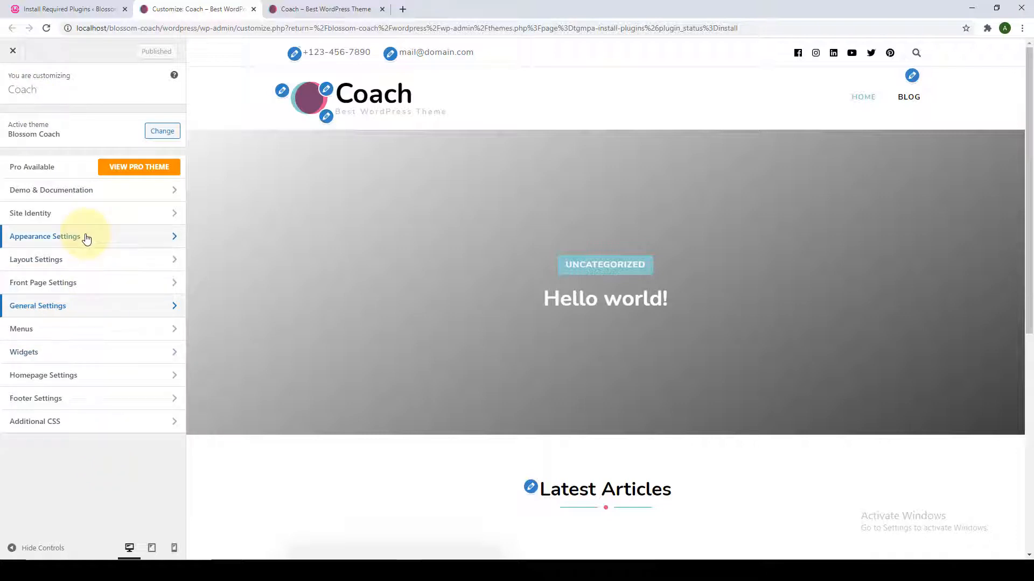
click(79, 381)
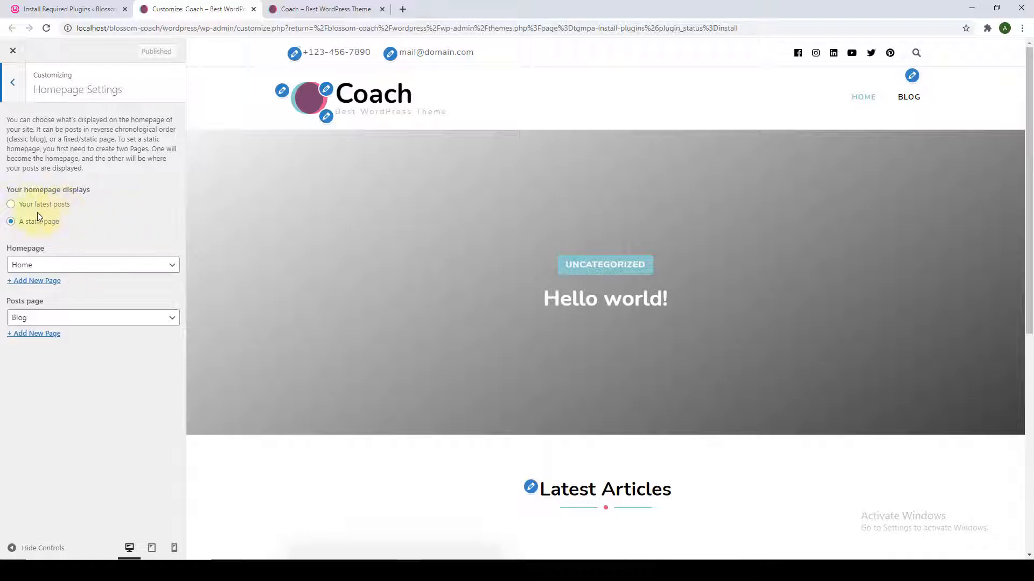
click(12, 205)
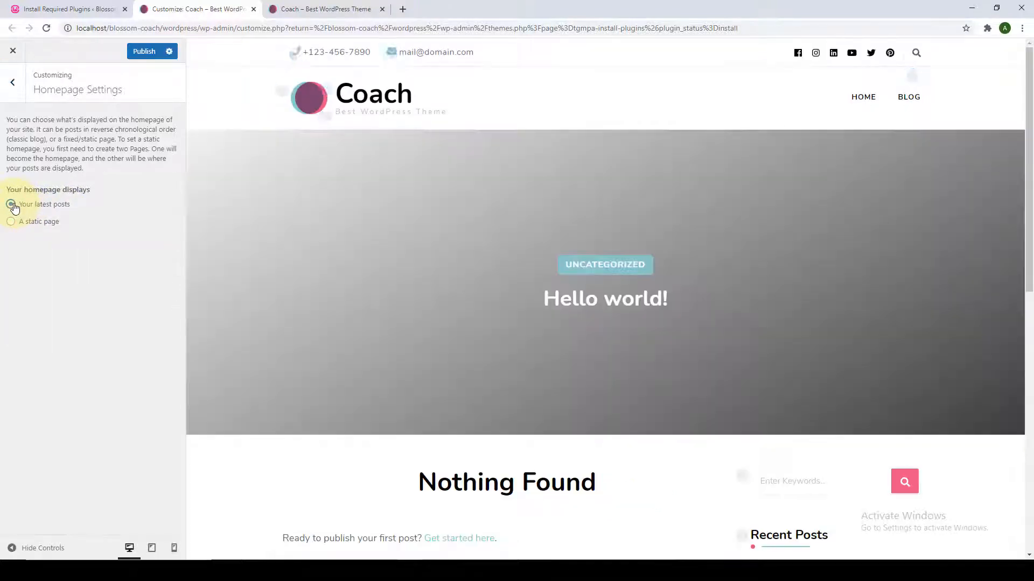
scroll(333, 319, down, 2)
scroll(345, 337, down, 6)
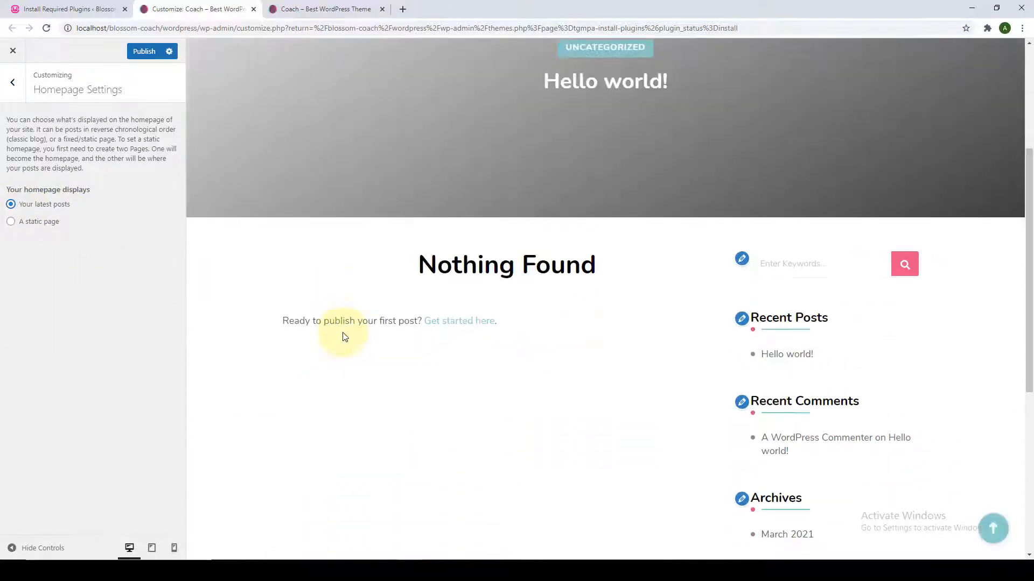
scroll(409, 415, down, 1)
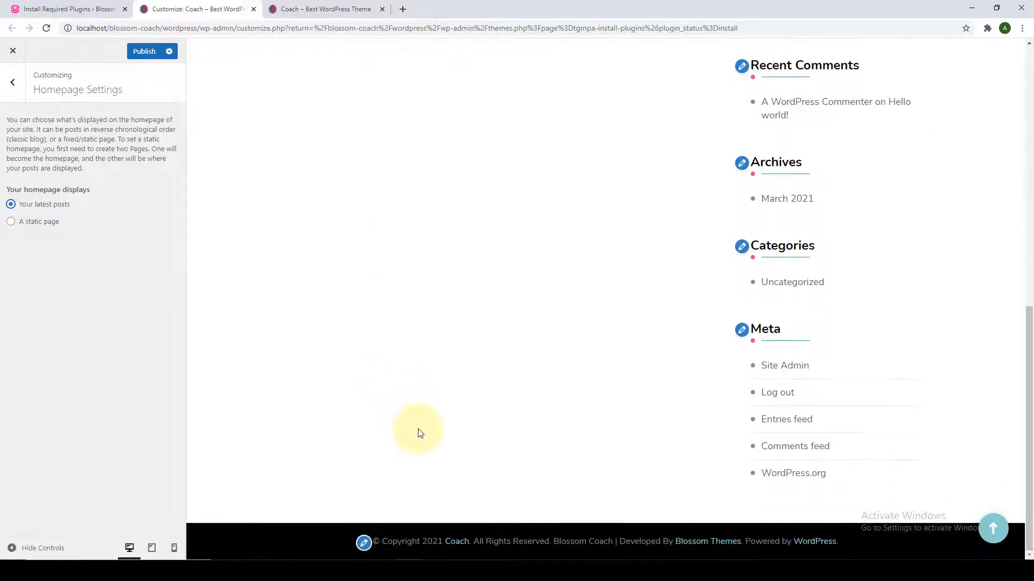
scroll(420, 425, up, 6)
scroll(421, 420, up, 2)
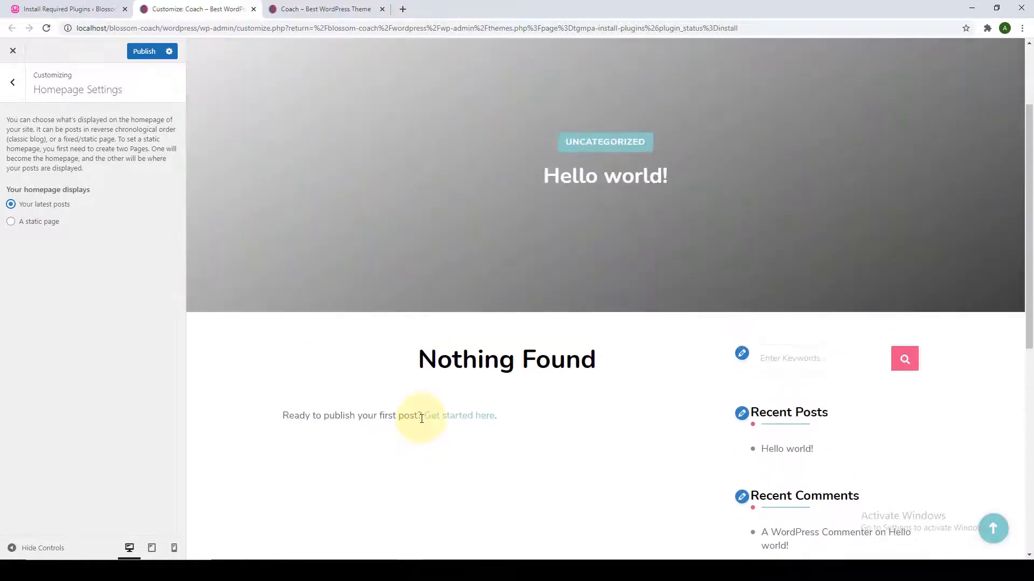
click(10, 221)
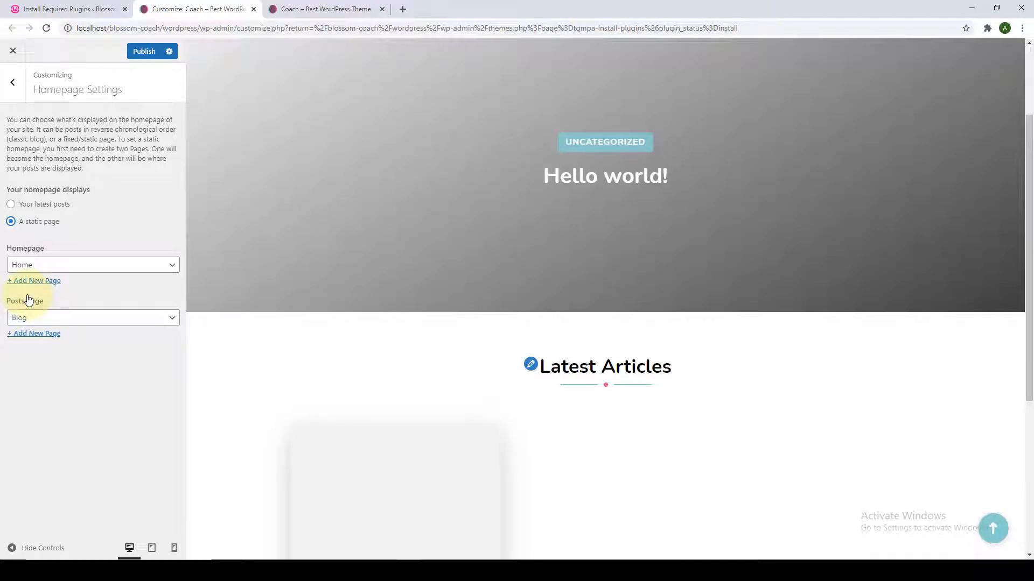
Keep Home as the homepage and Blog as the posts page, then go to Install Required Plugins.
click(33, 318)
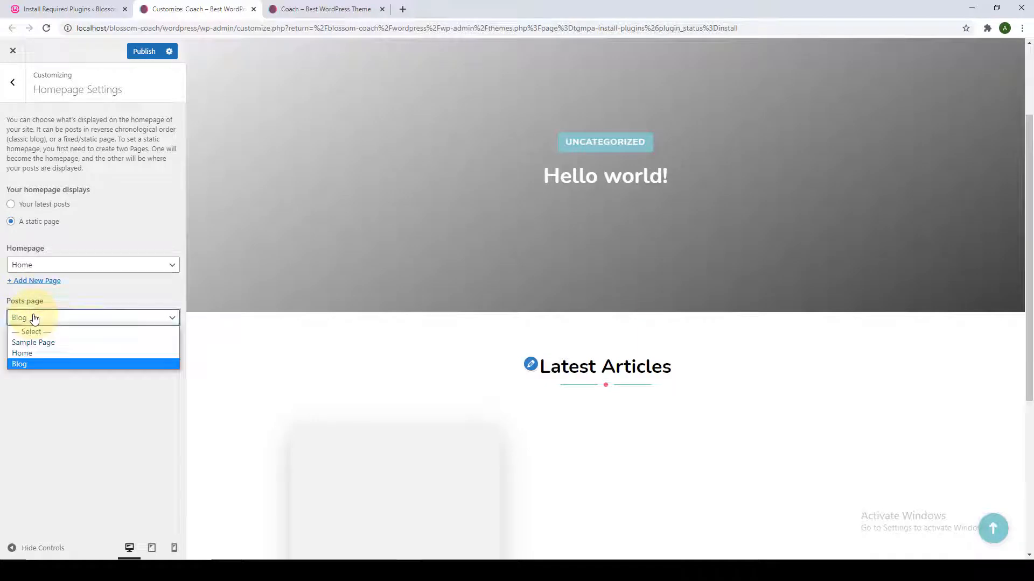
click(58, 301)
click(76, 265)
click(76, 265)
click(65, 320)
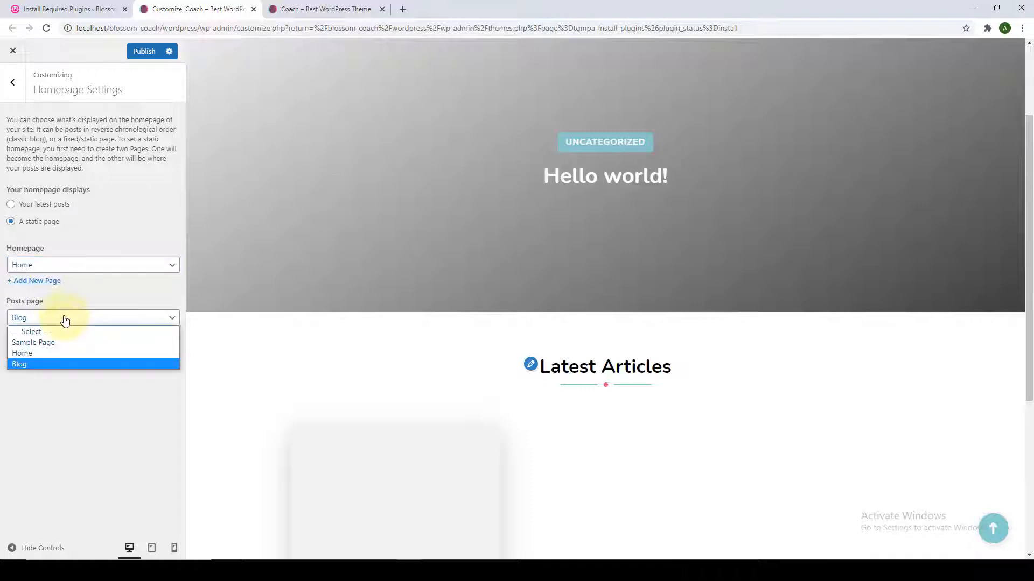
click(65, 321)
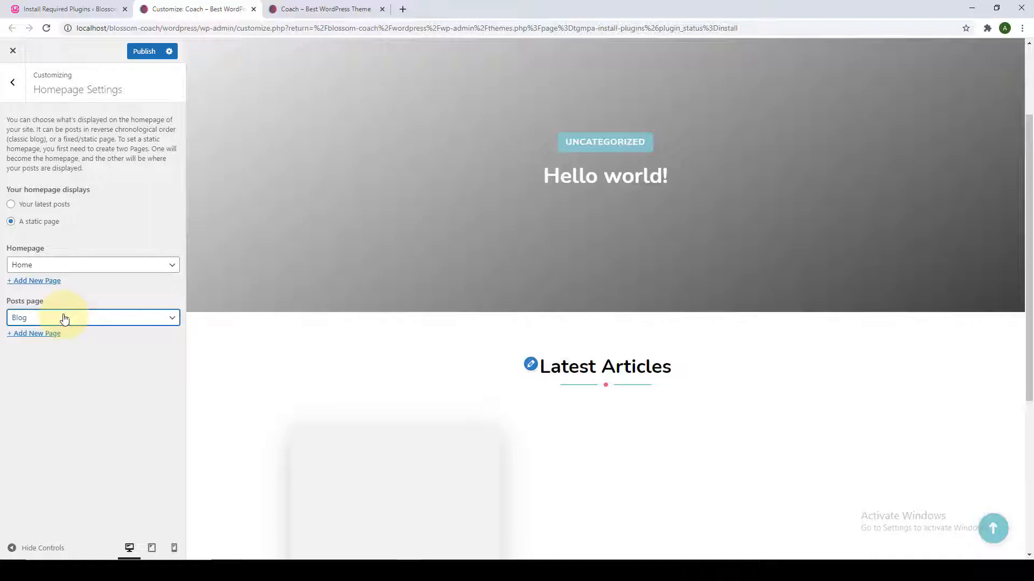
click(78, 5)
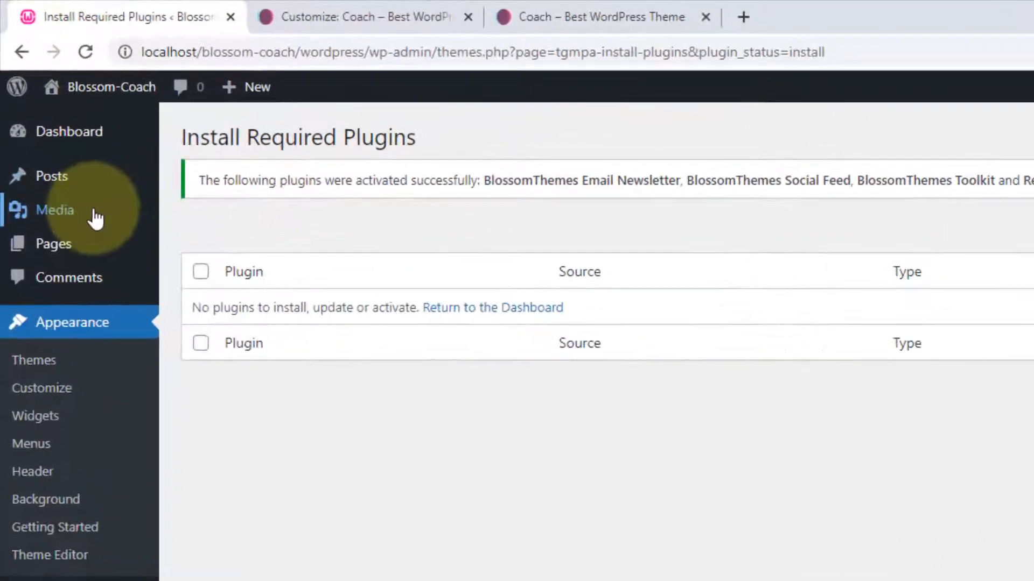
Review the All Pages list (Blog, Home, Privacy Policy, Sample Page), then return to the Customizer.
mouse_move(46, 136)
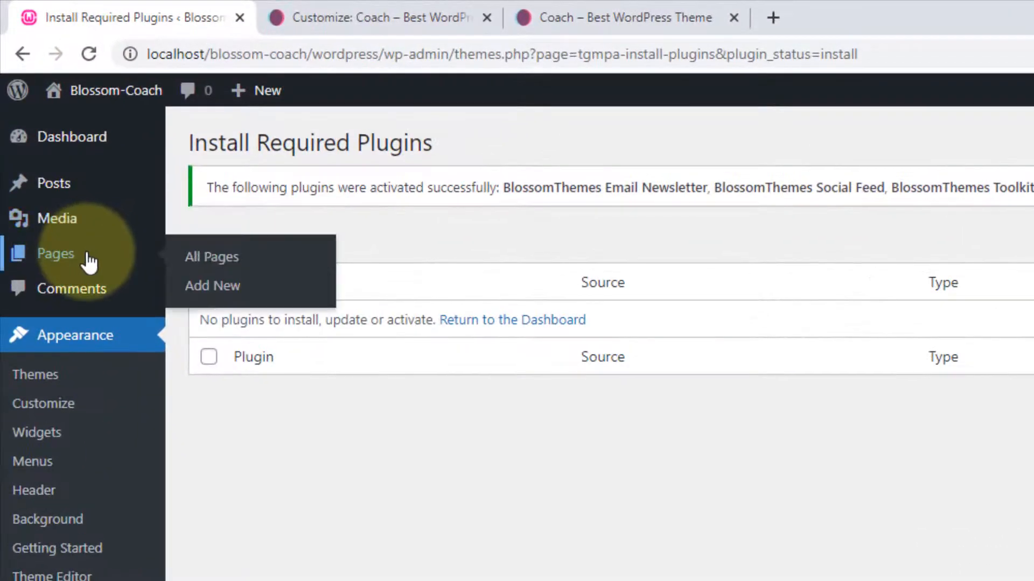
click(225, 258)
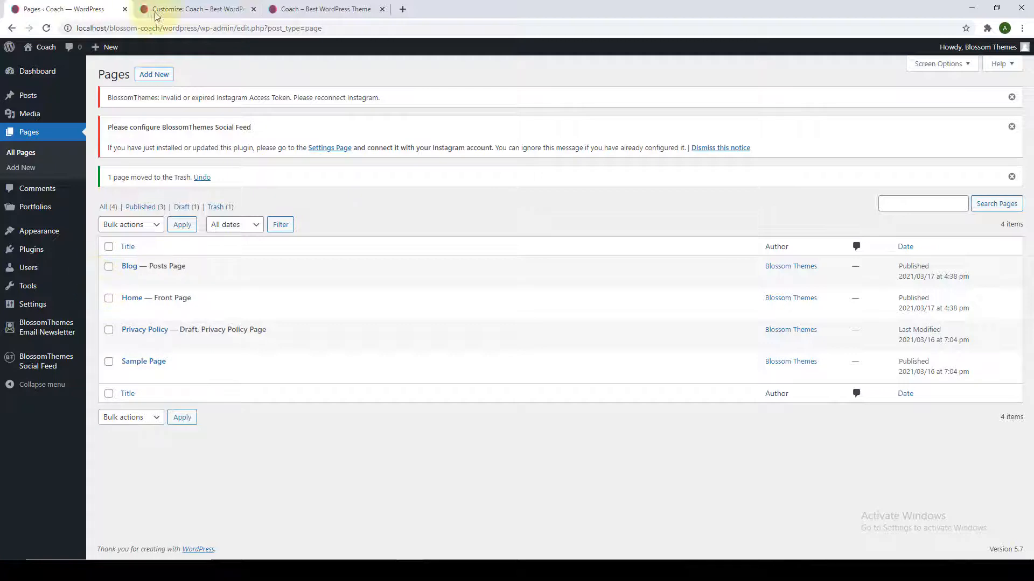
click(192, 3)
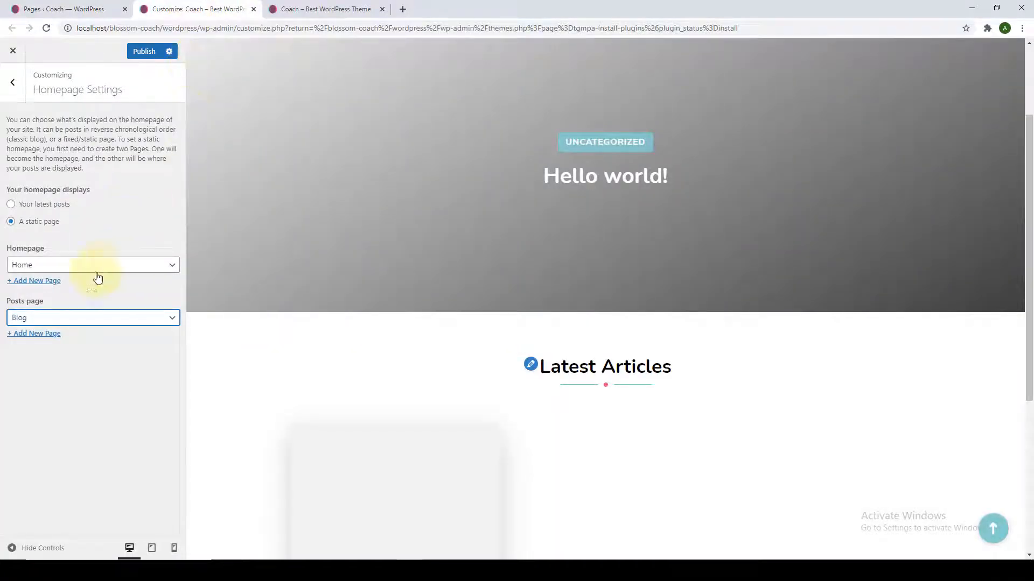
Add a new 'Home' page for the homepage and a new 'Blog' page for posts, then go back.
click(38, 280)
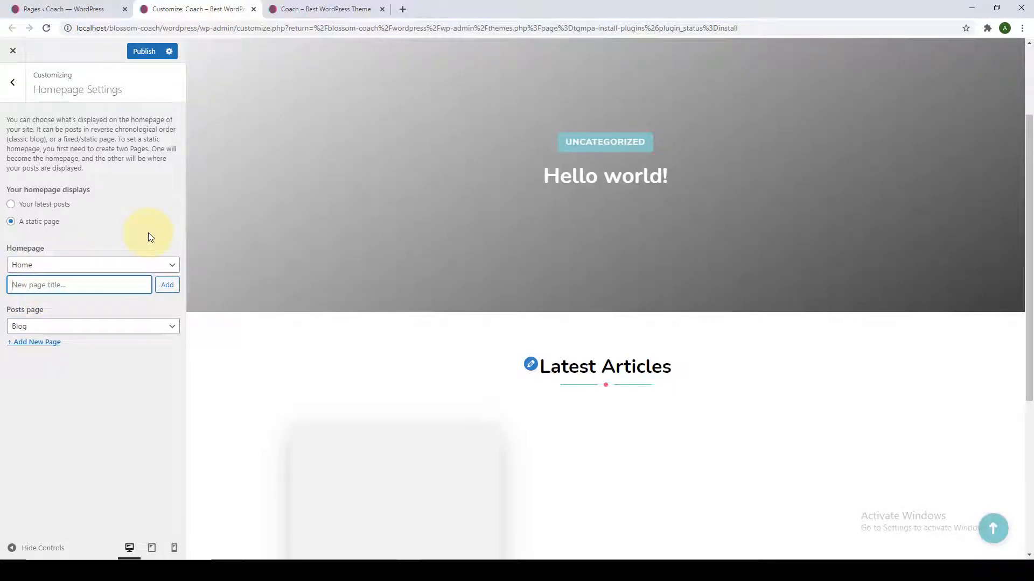
text(Home)
click(53, 347)
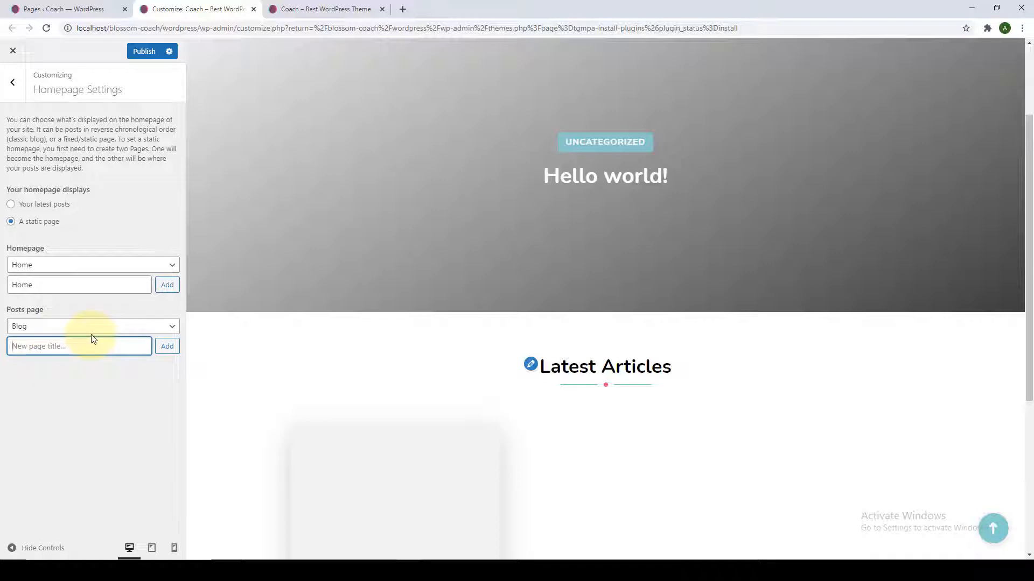
text(Blog)
click(166, 355)
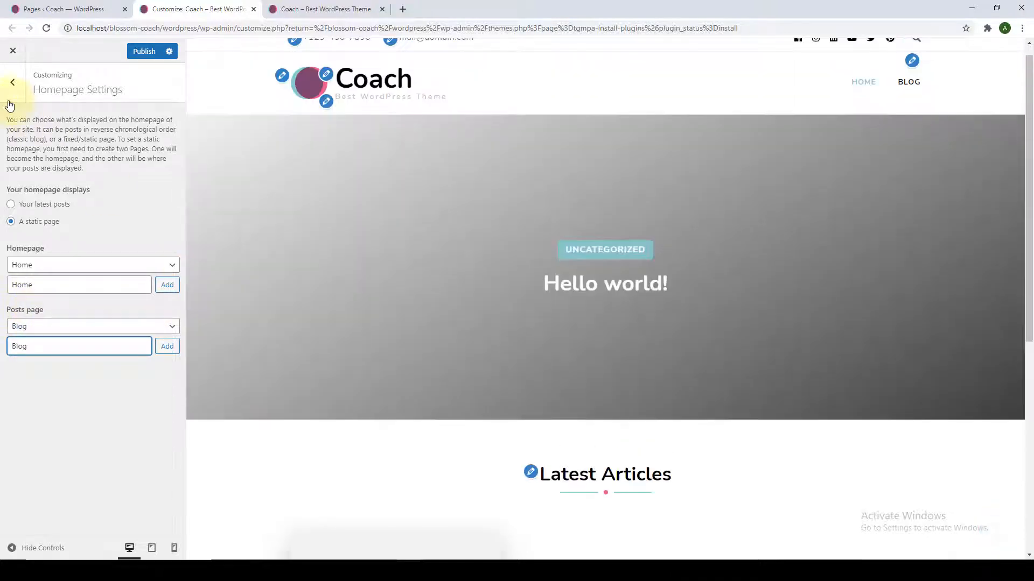
click(8, 92)
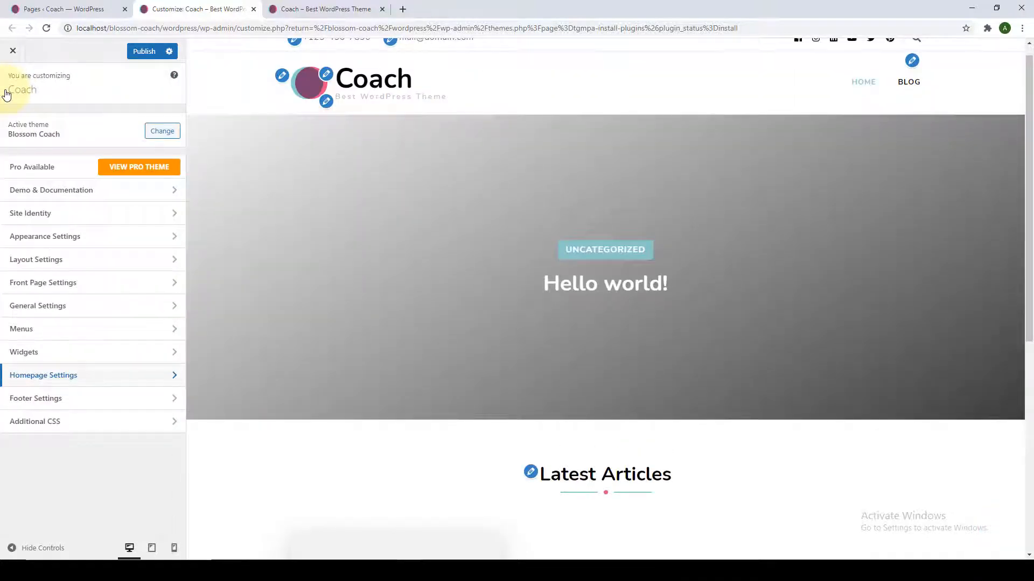
Look through the Front Page section, then go back to the Homepage Settings panel.
click(101, 285)
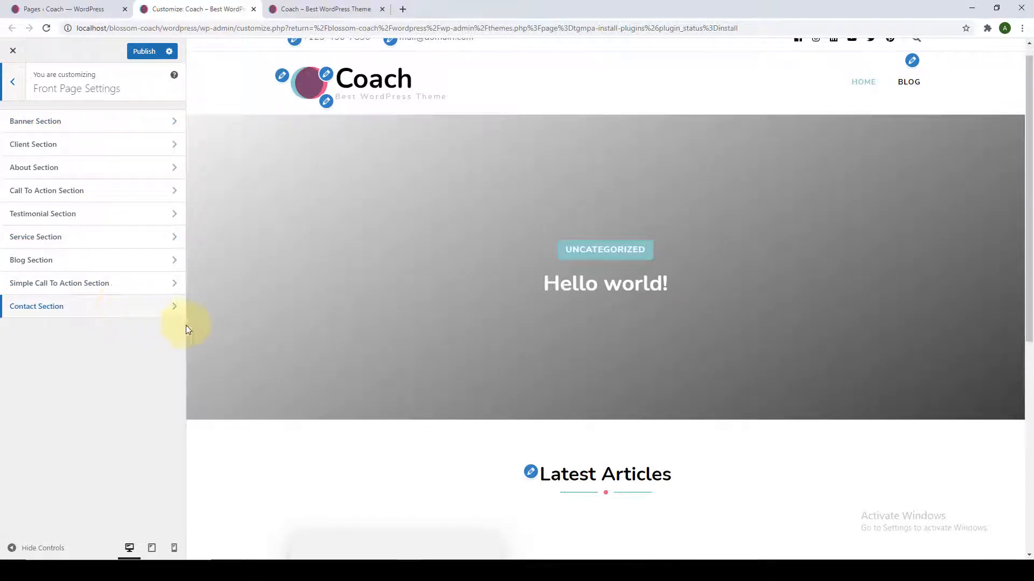
scroll(363, 316, down, 7)
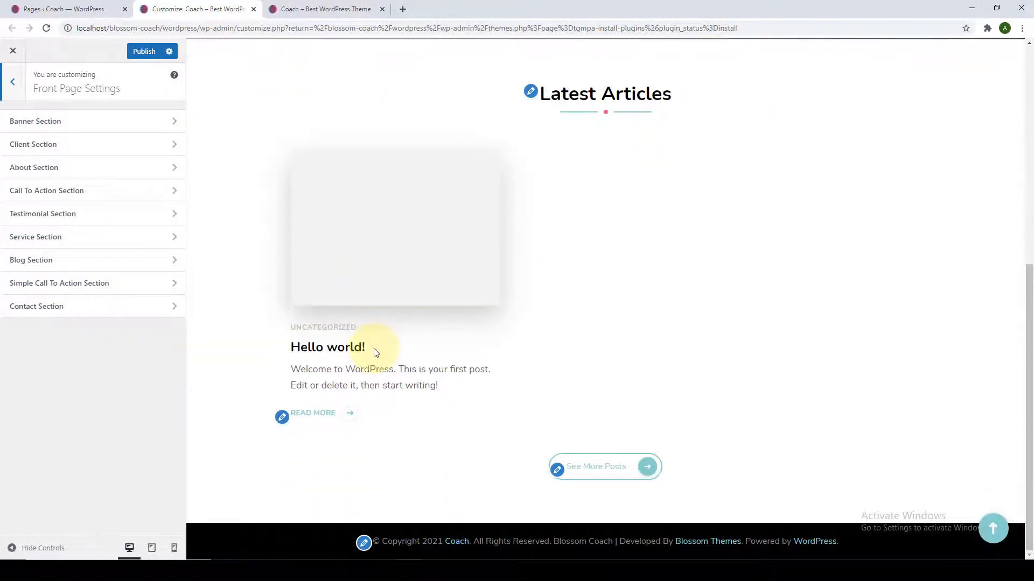
scroll(374, 351, up, 4)
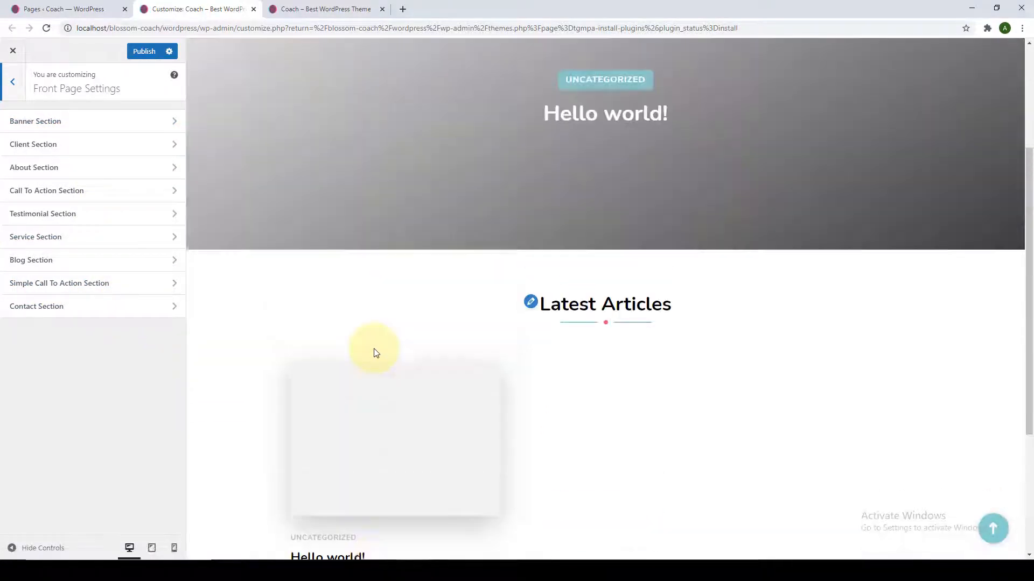
click(12, 82)
click(79, 374)
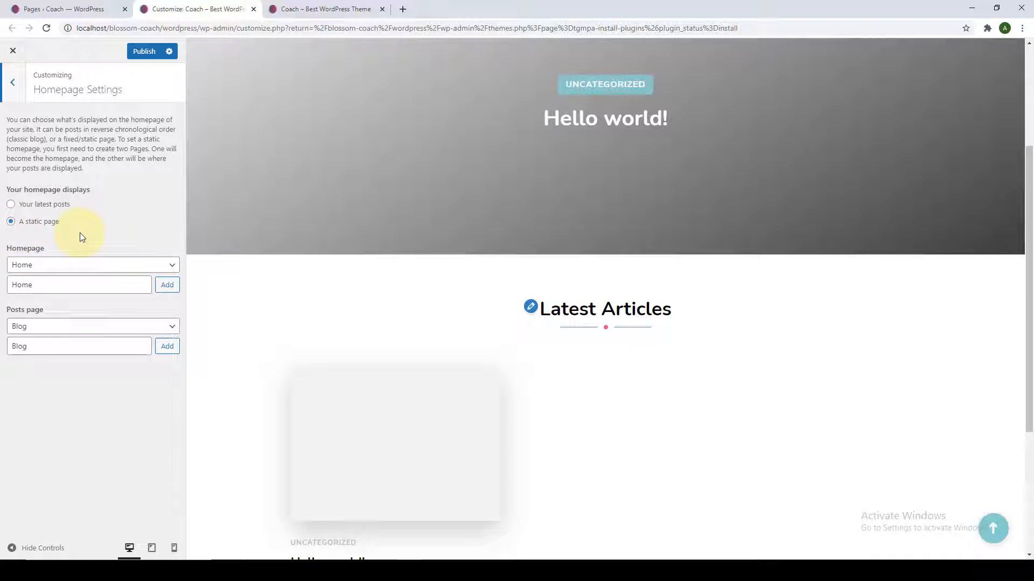
Clear the leftover Home and Blog new-page title fields and publish the homepage settings.
double_click(60, 285)
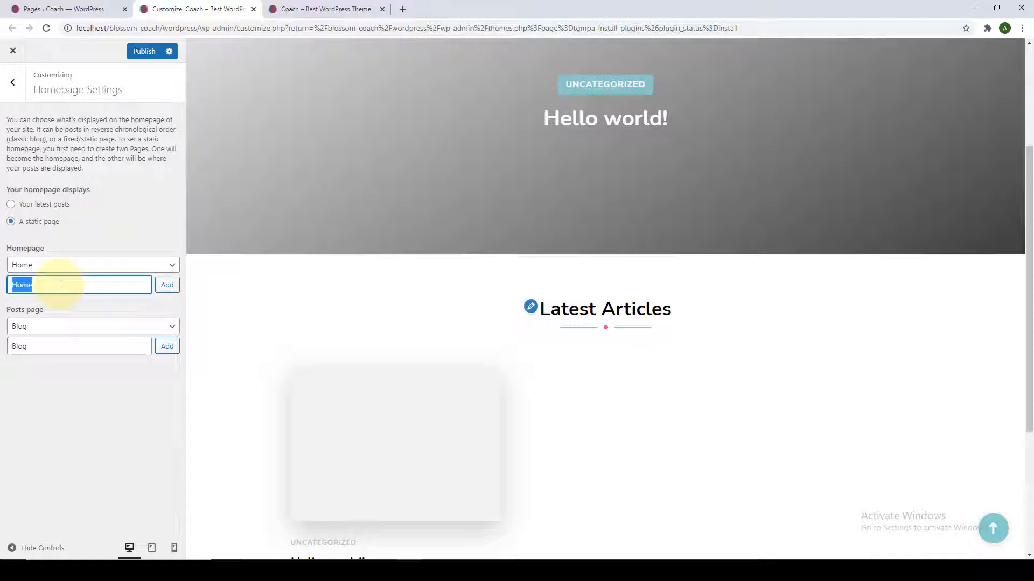
key(BackSpace)
double_click(62, 346)
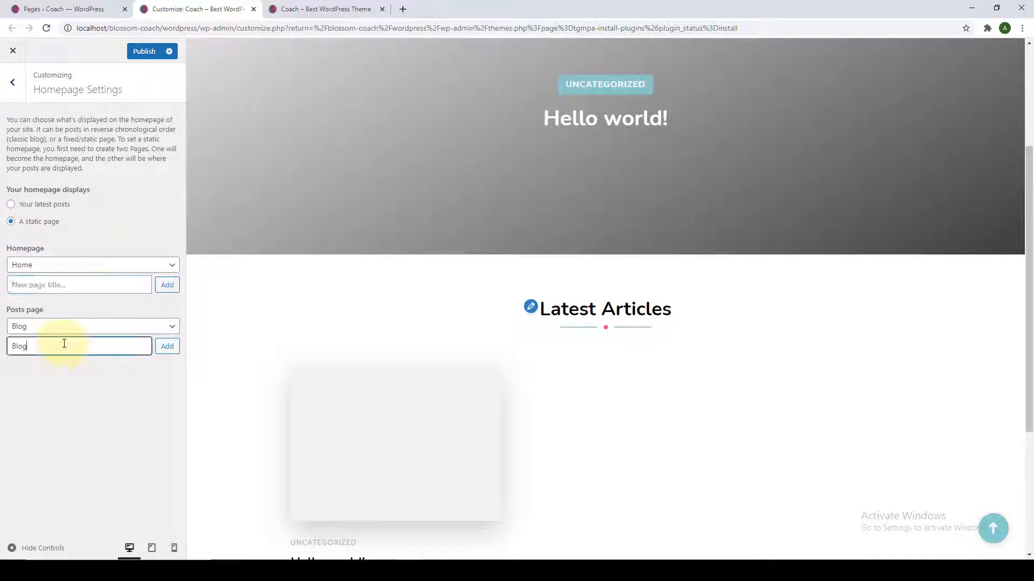
key(BackSpace)
click(77, 403)
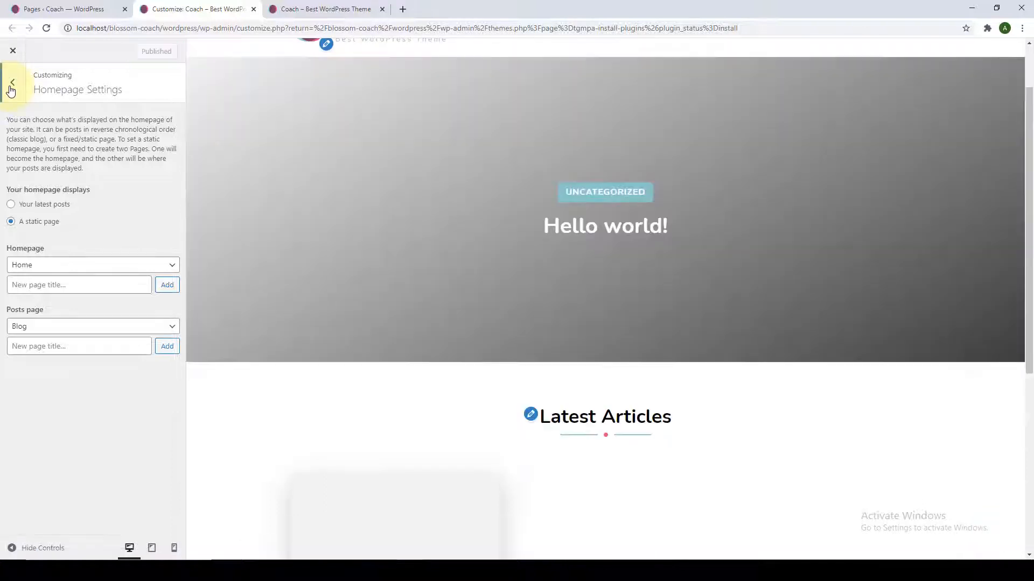
click(12, 86)
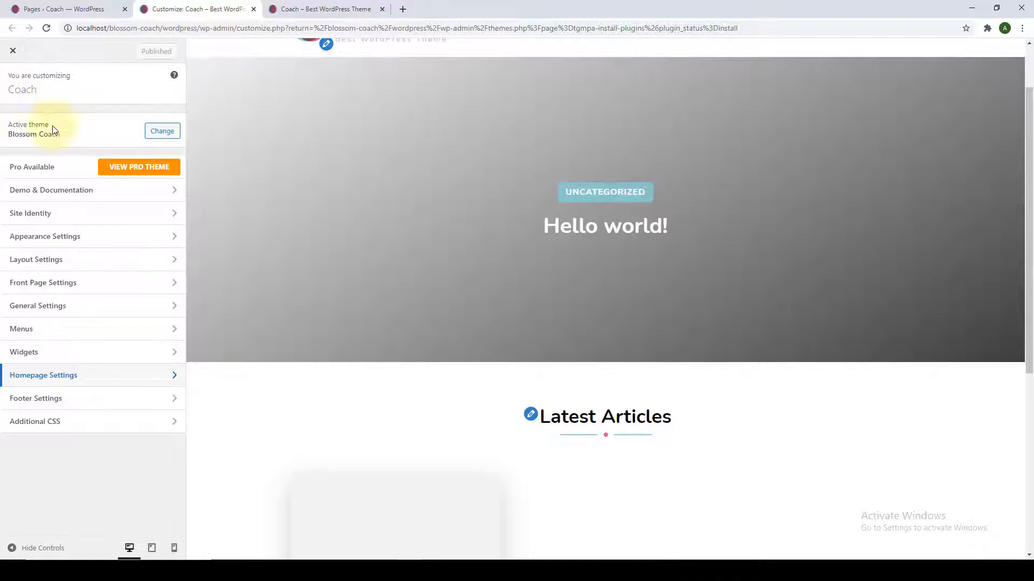
Start a new blog post from the Posts menu in the admin.
click(79, 11)
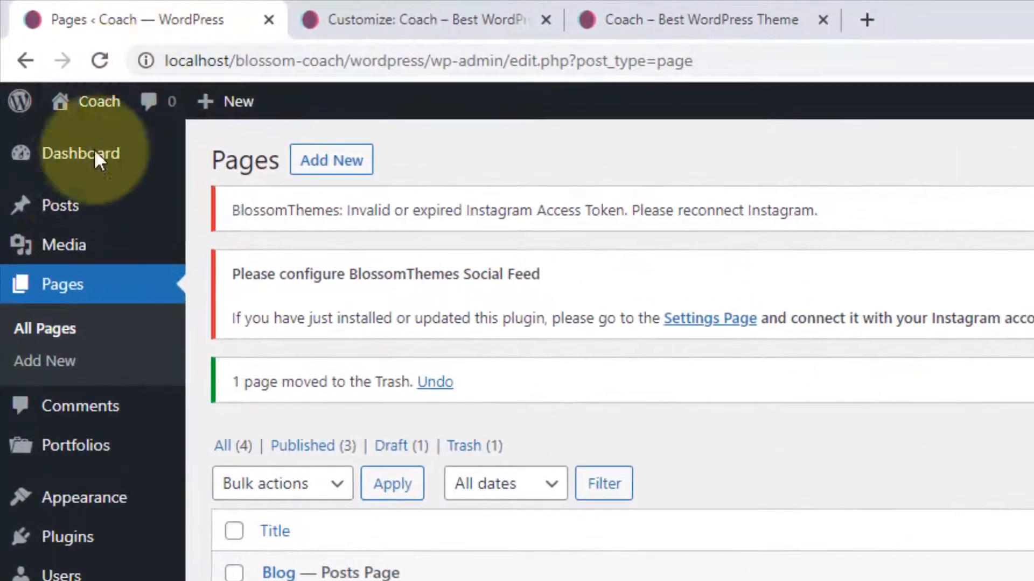
mouse_move(24, 103)
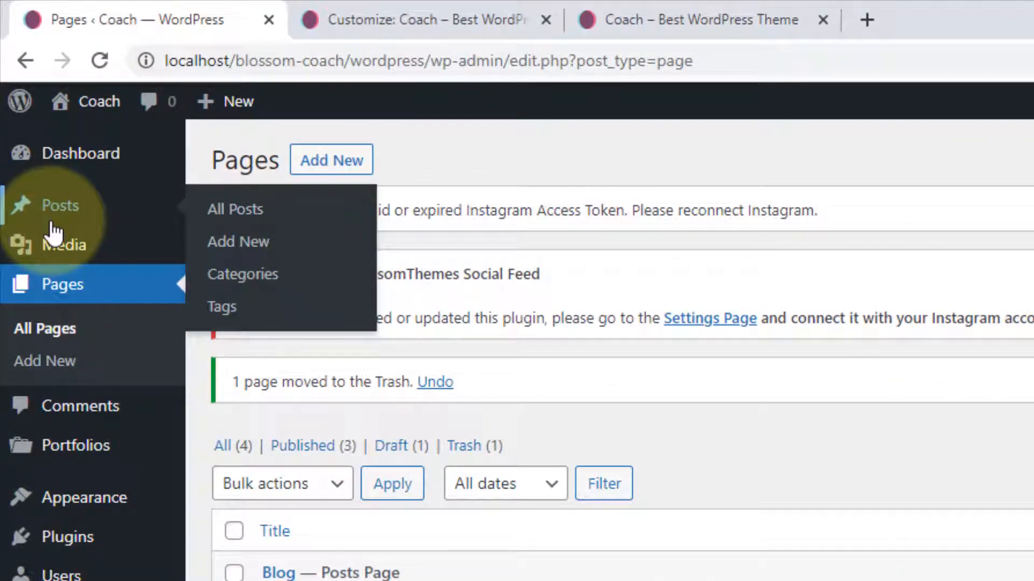
click(254, 243)
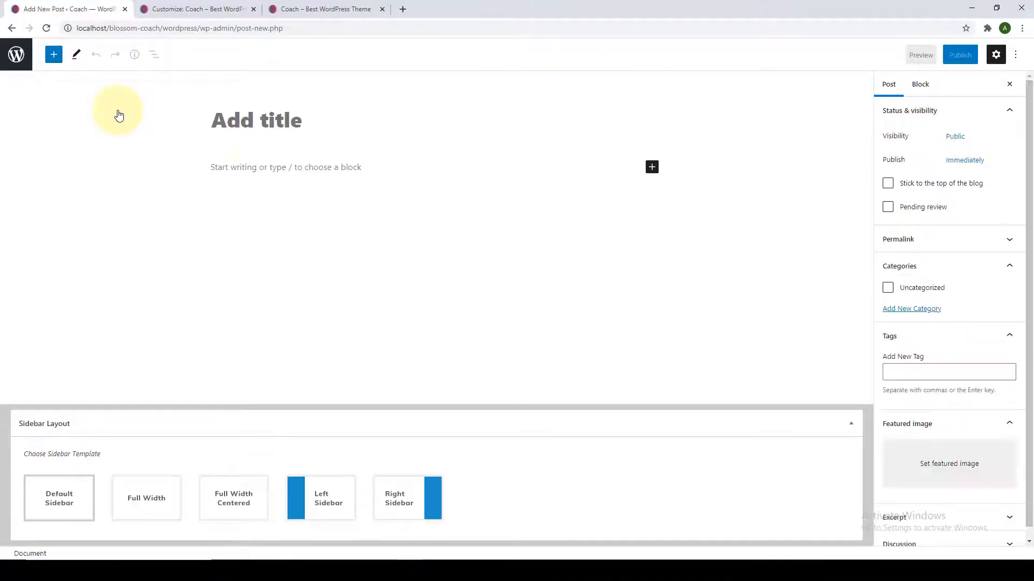
Place the cursor in the post title and body, then begin adding a tag in the post settings.
click(210, 126)
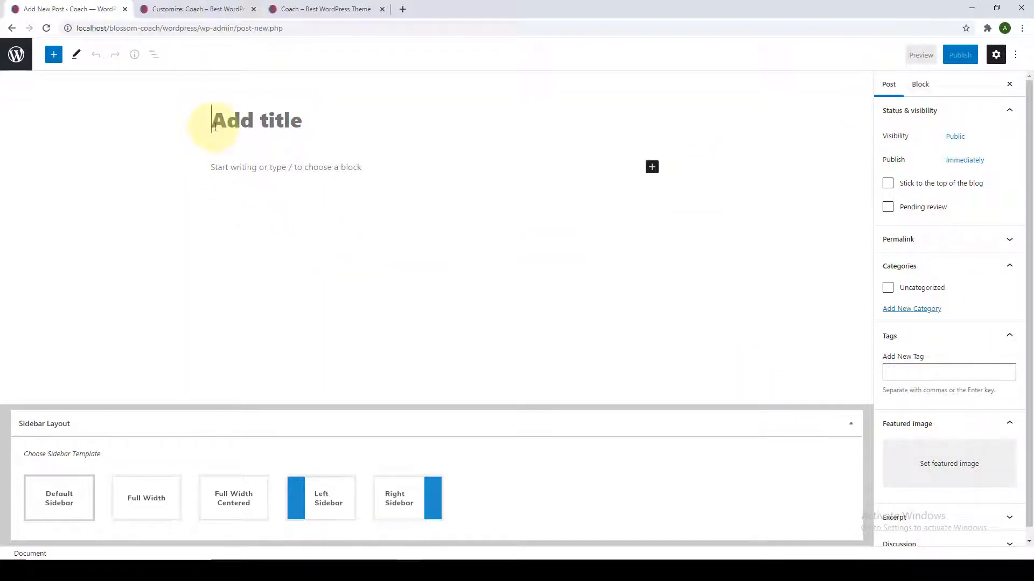
click(231, 176)
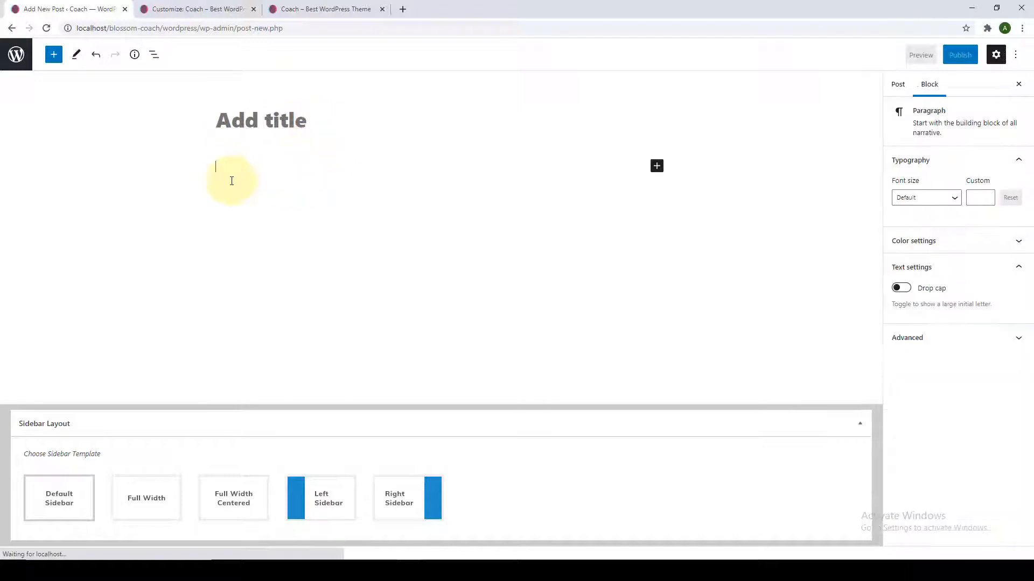
click(897, 84)
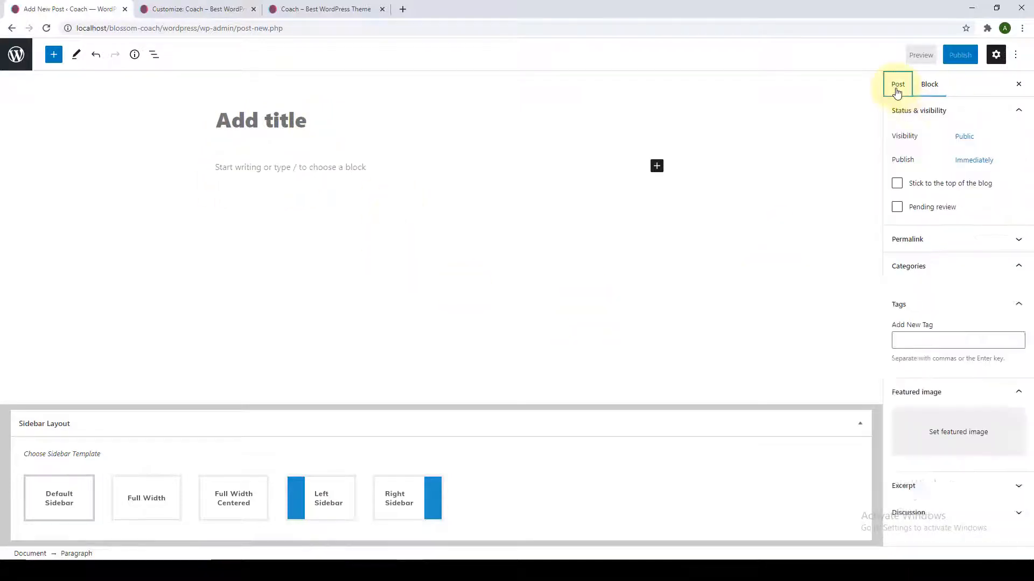
scroll(922, 257, down, 1)
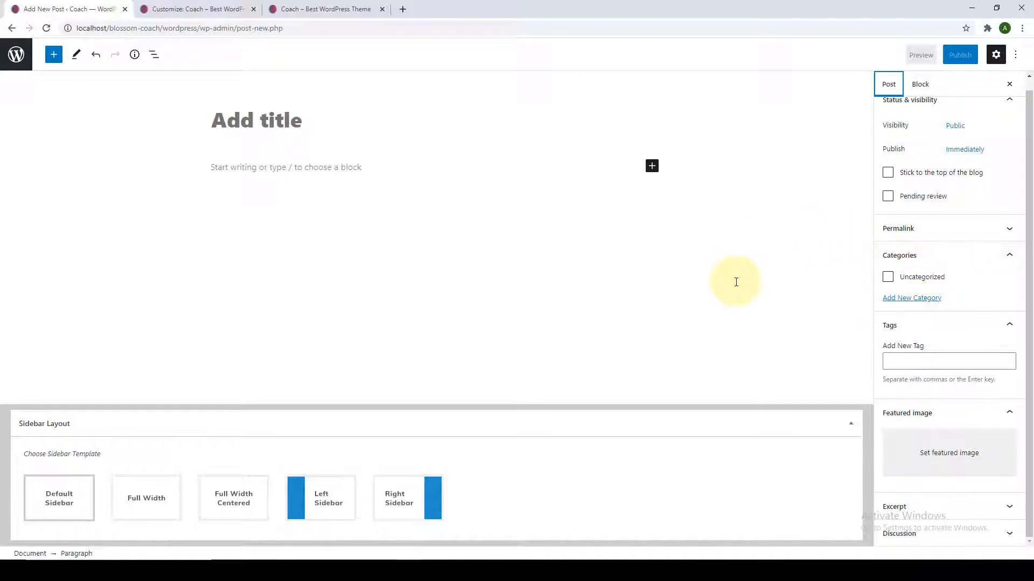
click(943, 359)
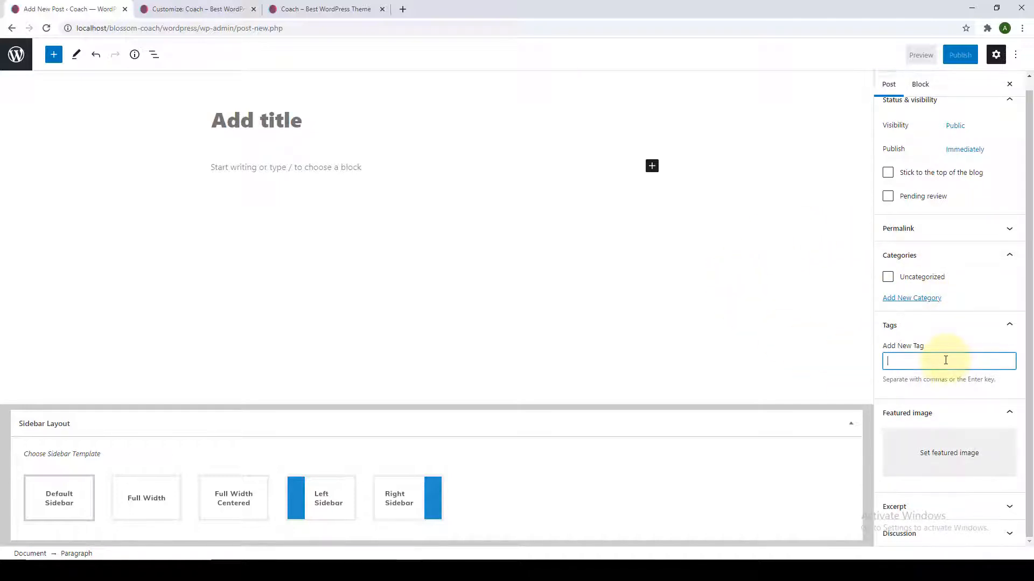
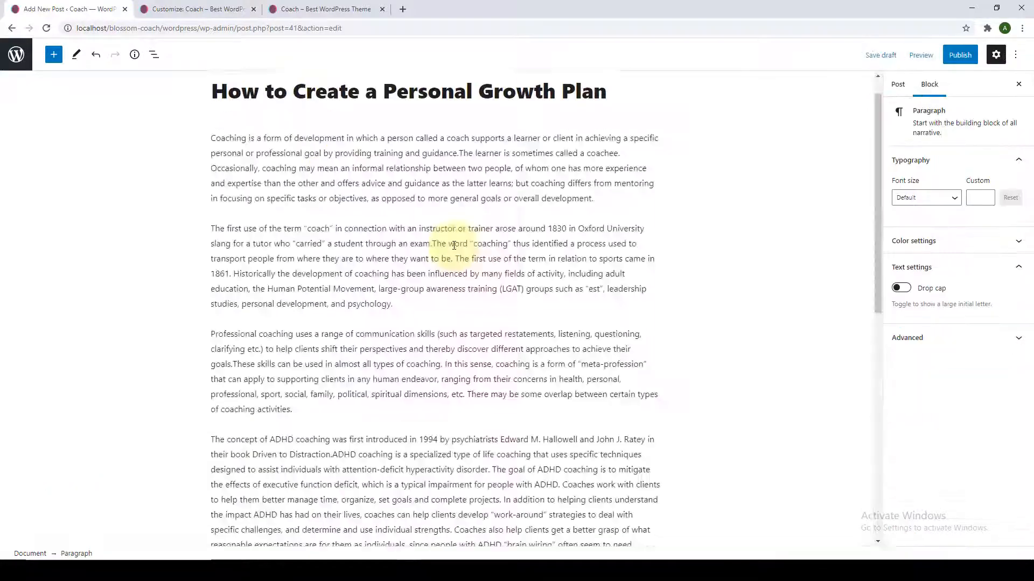
Open the 'How to Create a Personal Growth Plan' draft and start a new block after its first paragraph.
click(735, 257)
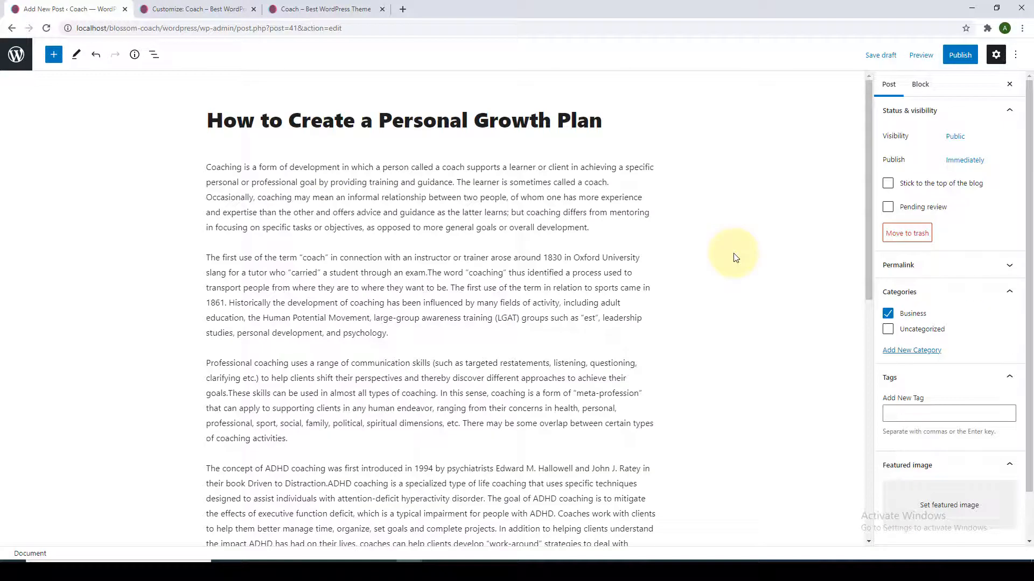
click(619, 226)
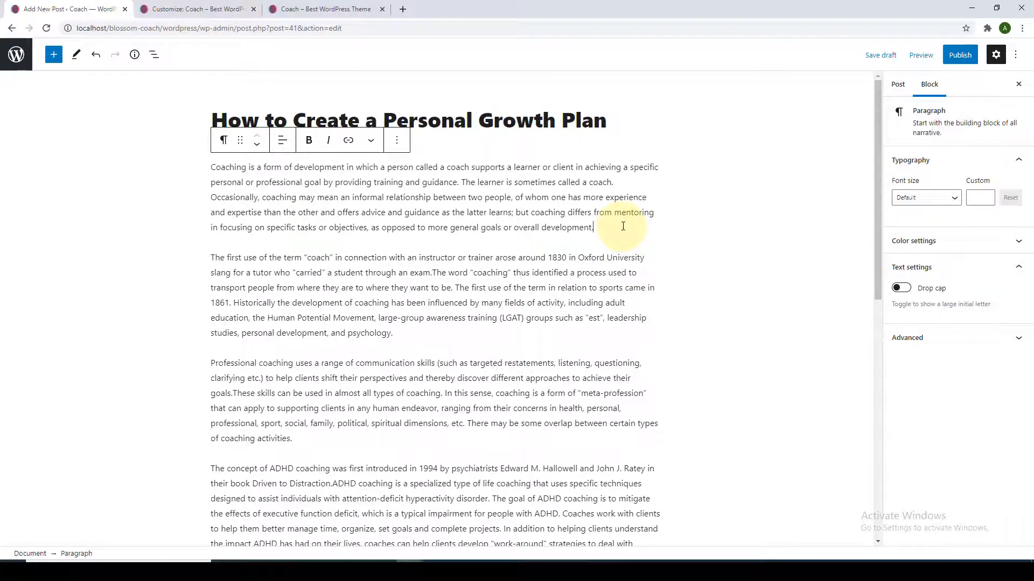
key(Return)
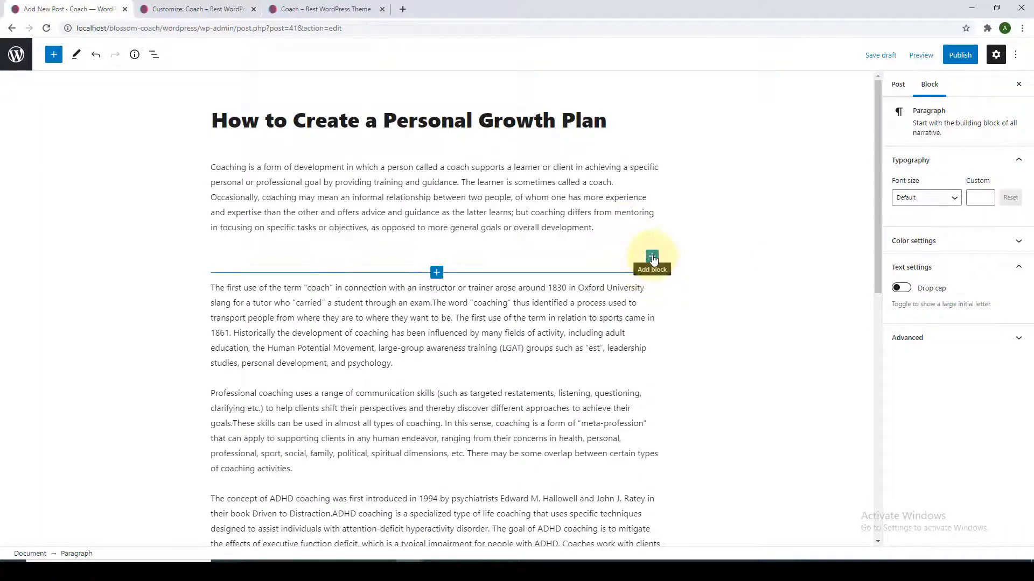
Insert the glass office building photo from the Media Library as an image block below the first paragraph.
click(652, 258)
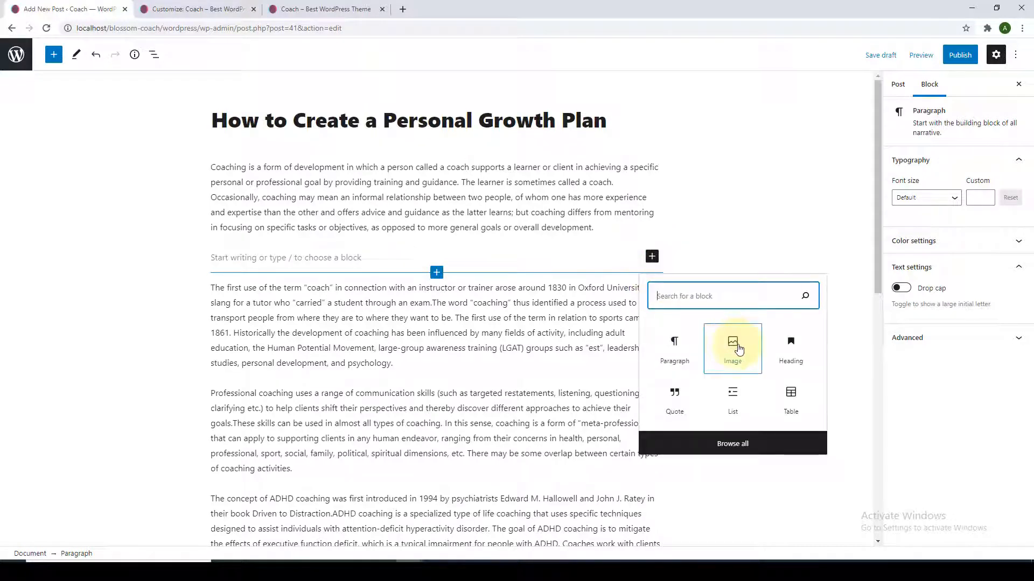
click(739, 350)
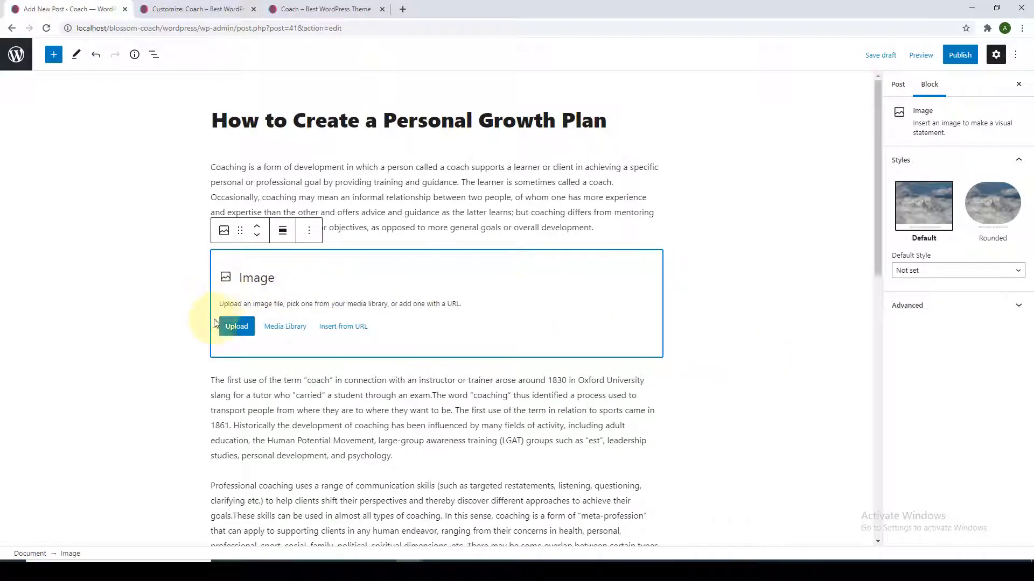
click(286, 333)
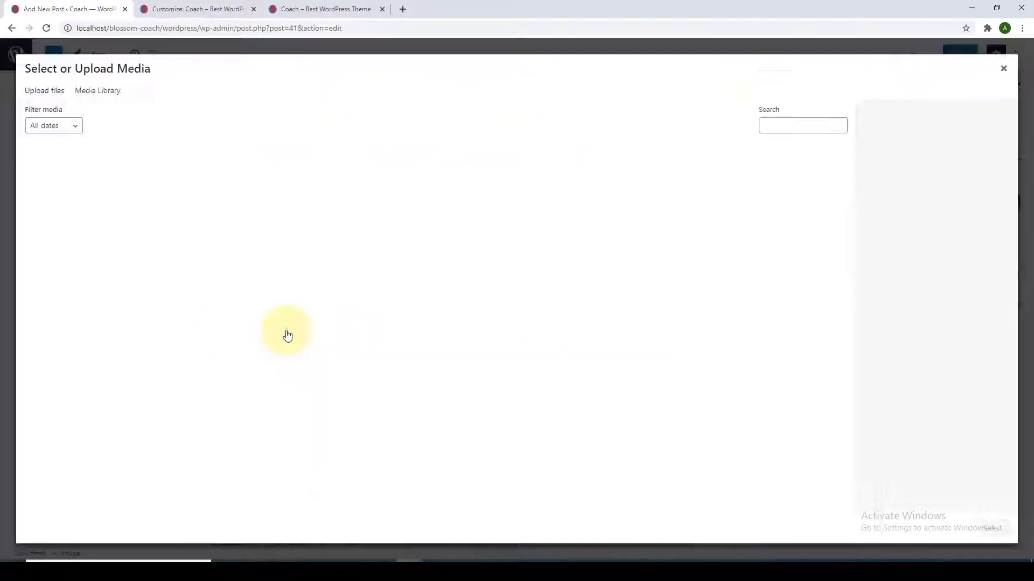
click(808, 208)
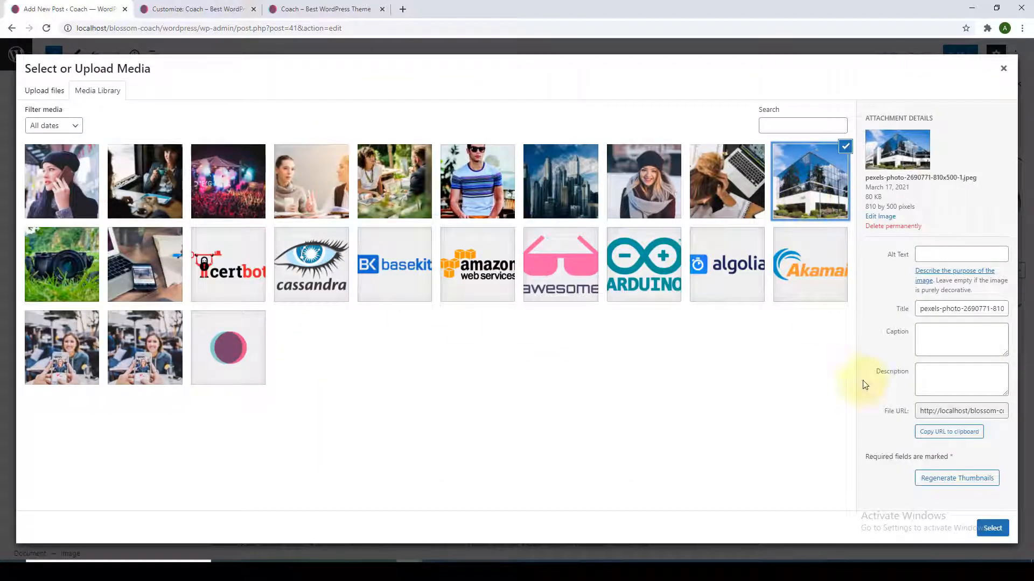
click(992, 528)
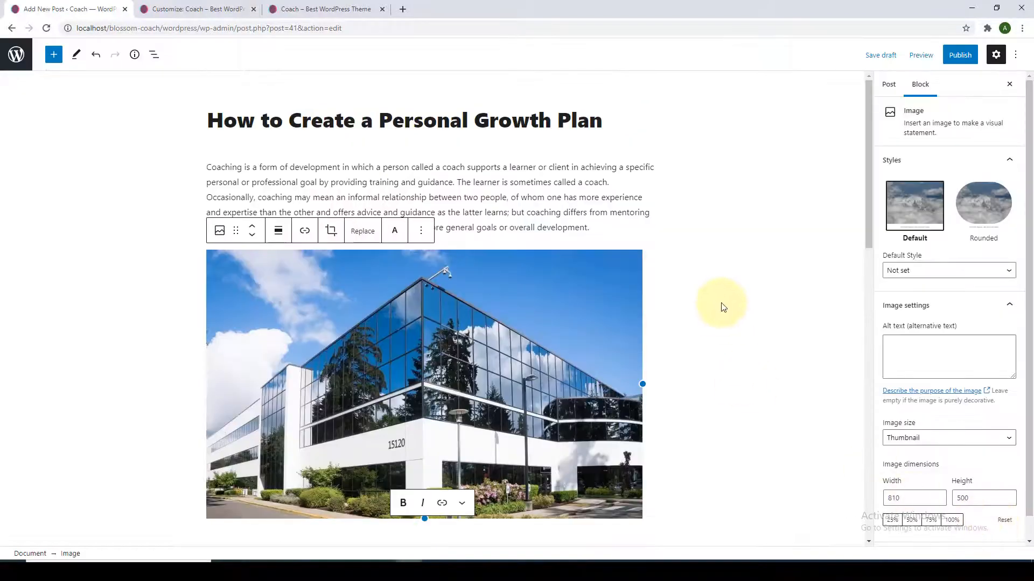
scroll(627, 279, down, 1)
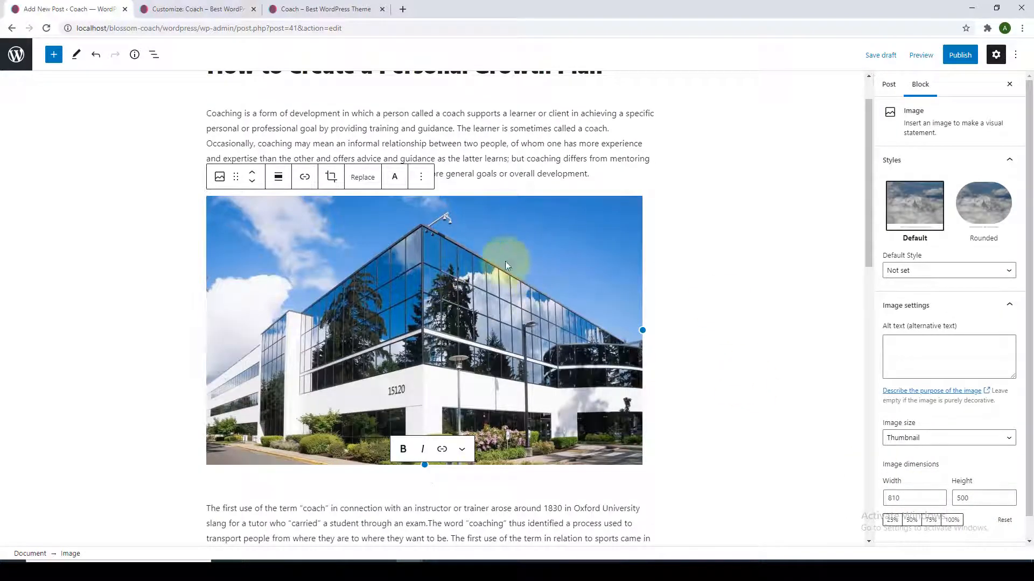
click(888, 84)
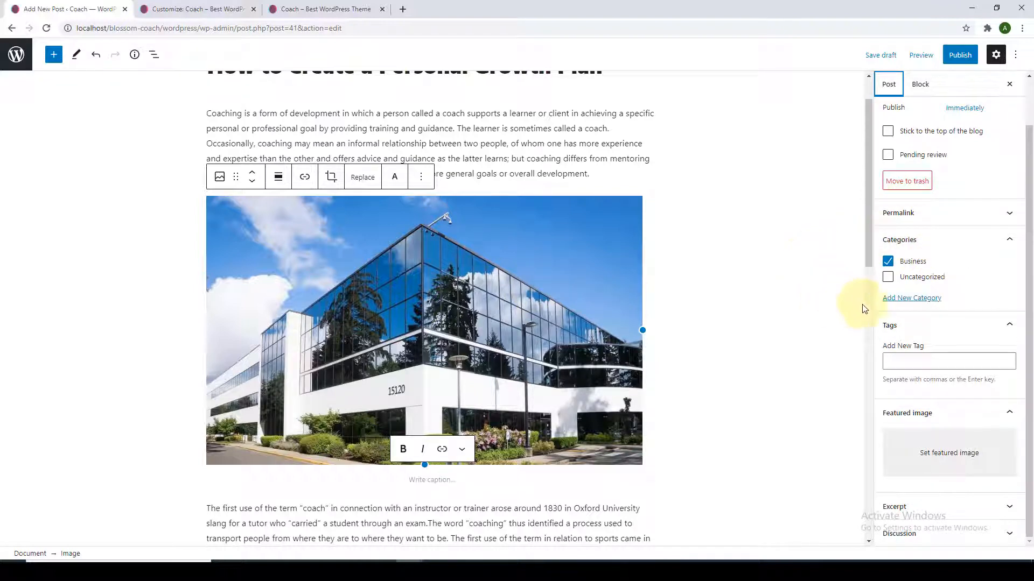
Create the new categories Impact, Performance and Career for the post.
click(918, 299)
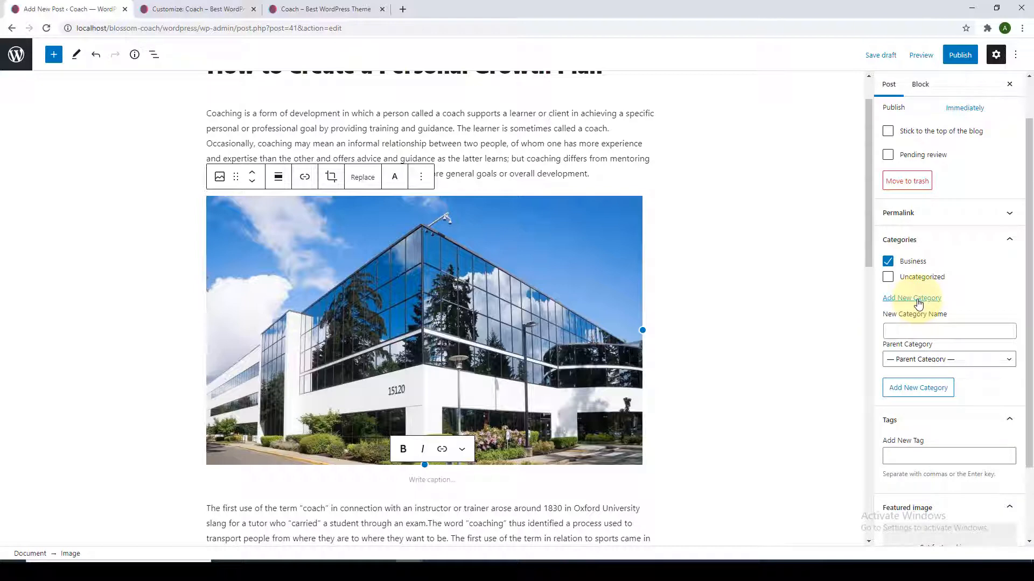
click(917, 332)
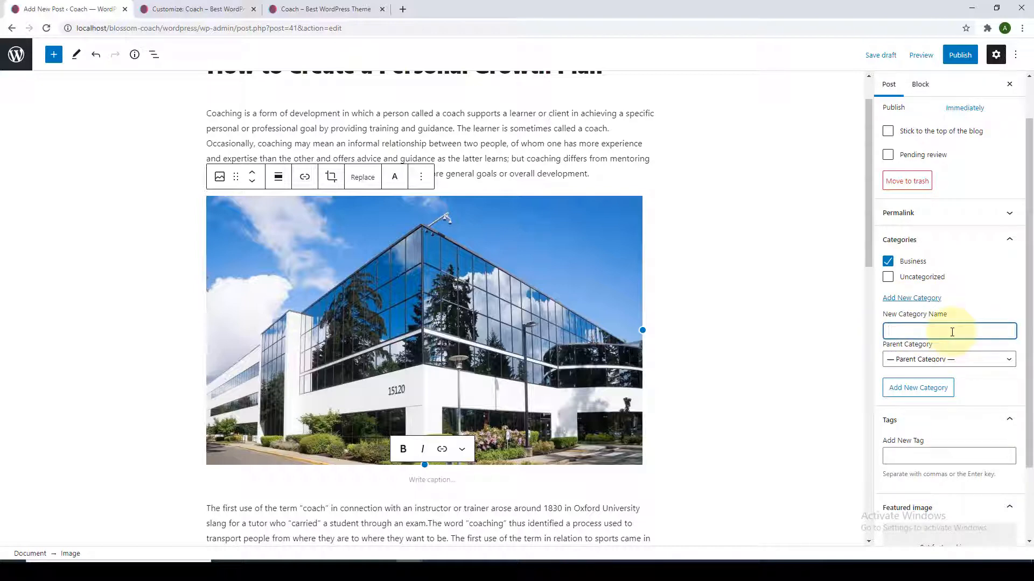
text(Impact)
click(933, 393)
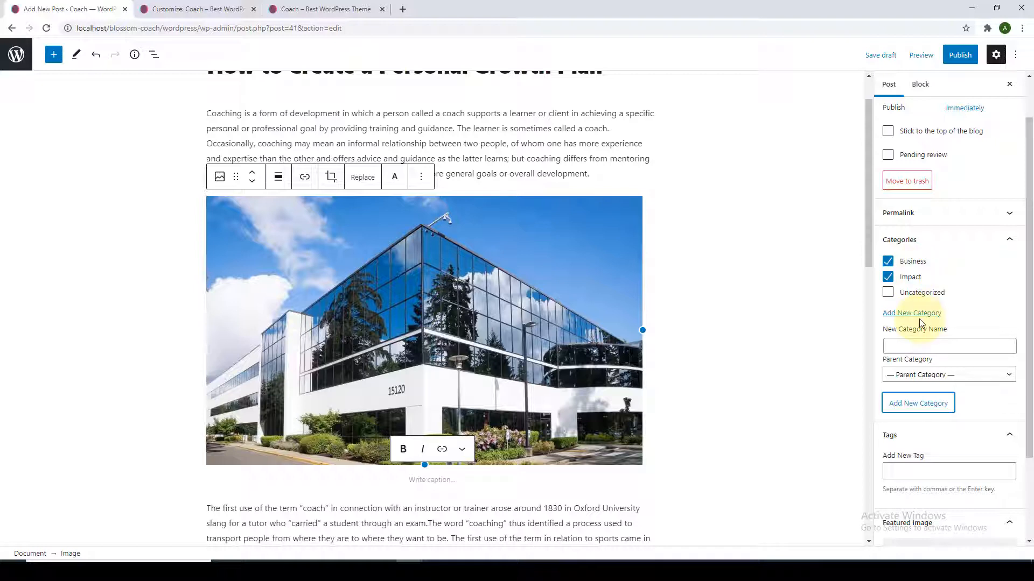
click(922, 346)
text(Performance)
key(Return)
text(C)
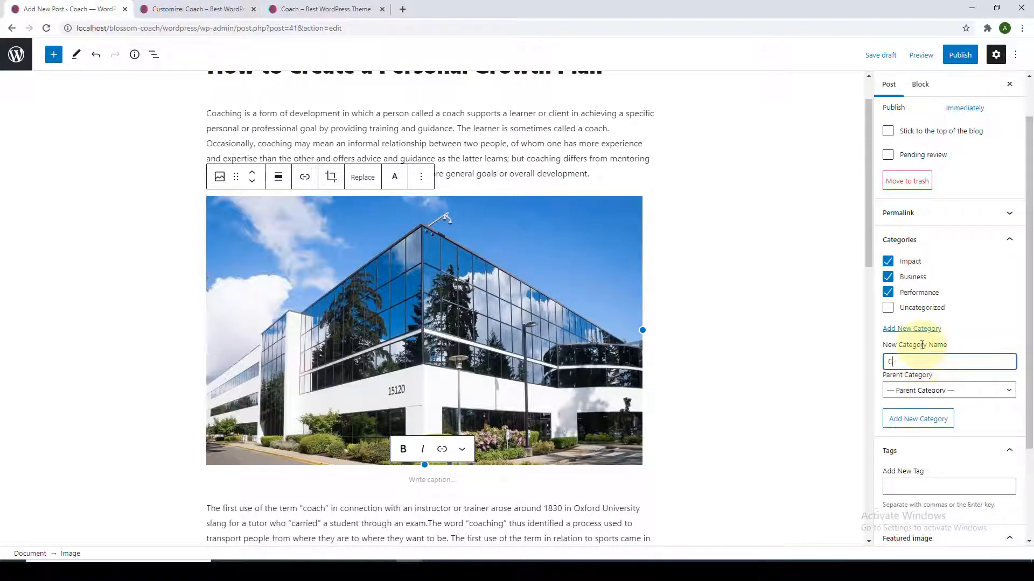
text(areer)
key(Return)
Toggle Business, Impact and Performance off and back on so all four categories end up checked.
click(844, 335)
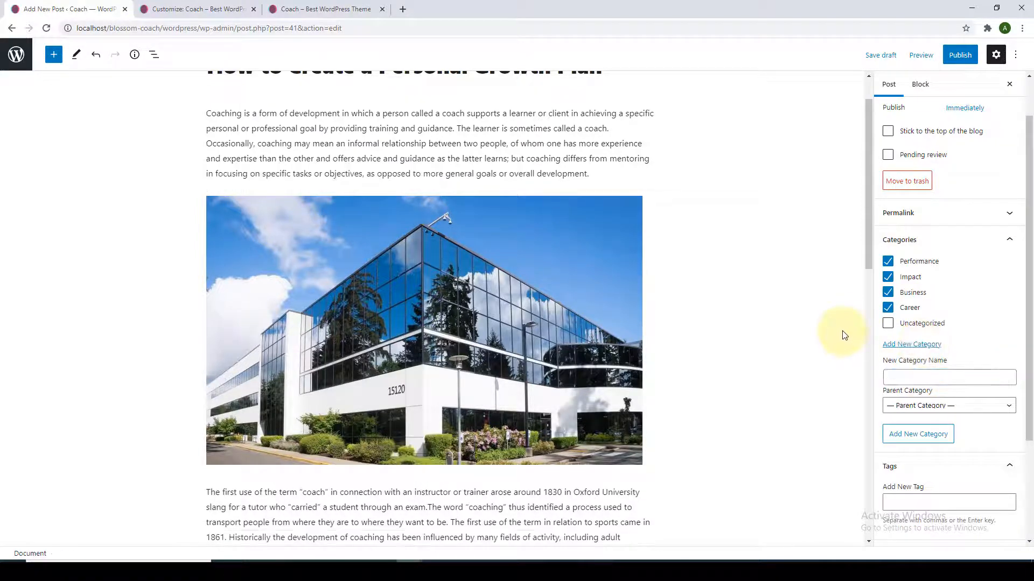
click(887, 293)
click(887, 276)
click(889, 263)
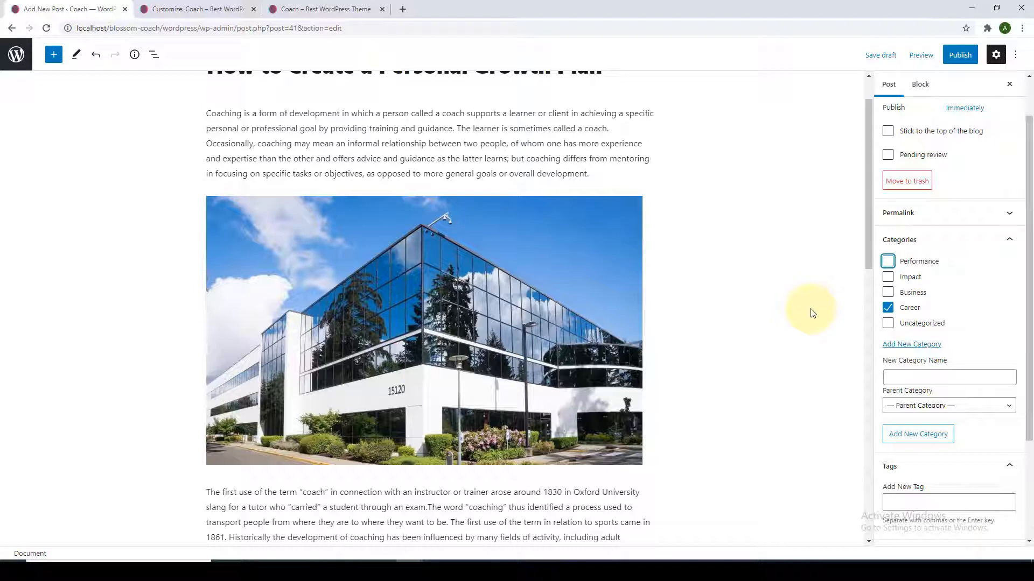
click(888, 292)
click(887, 277)
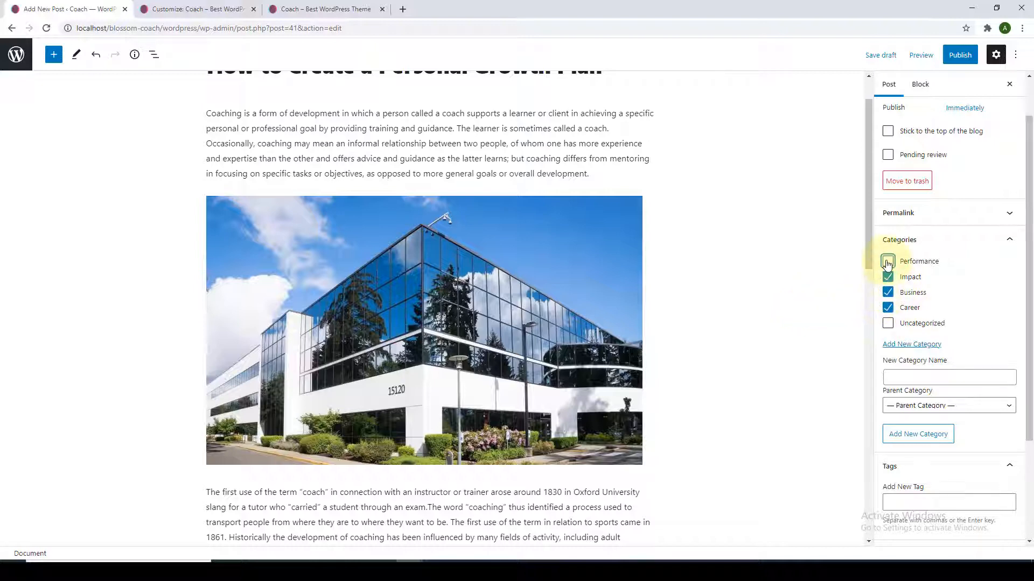
click(888, 261)
scroll(926, 331, down, 3)
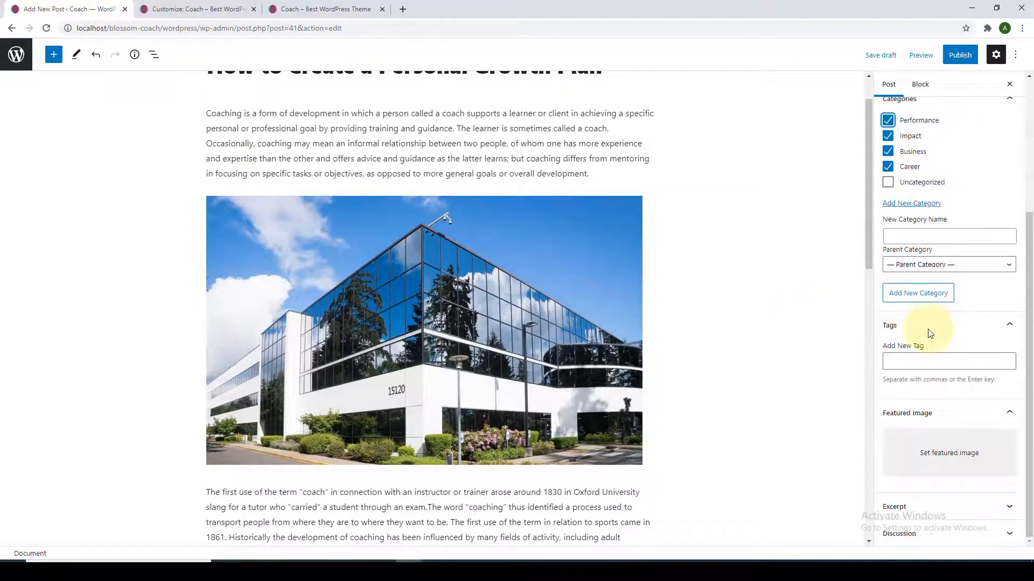
Tag the post Performance, Business, Career and Impact.
click(927, 363)
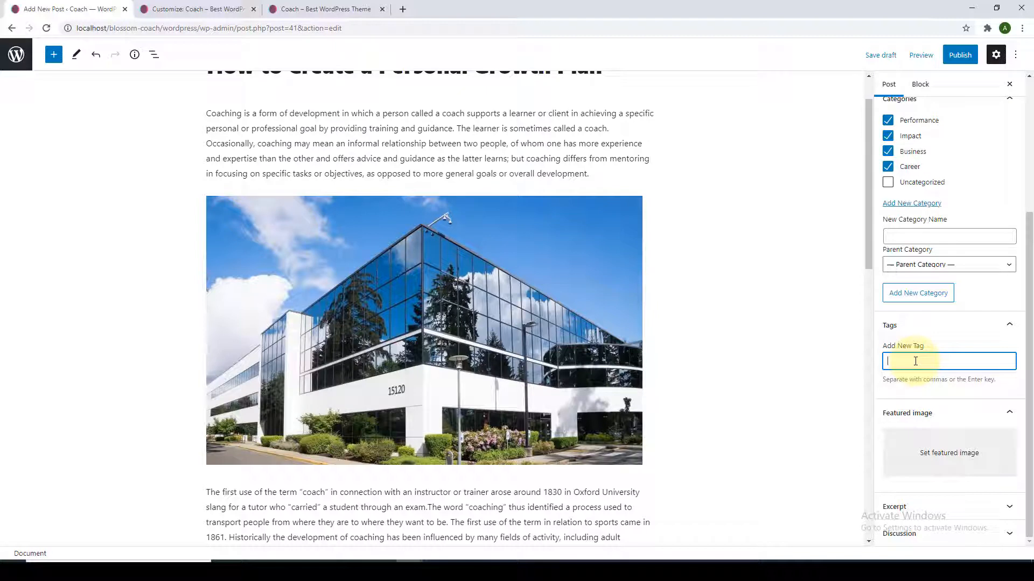
text(Performance)
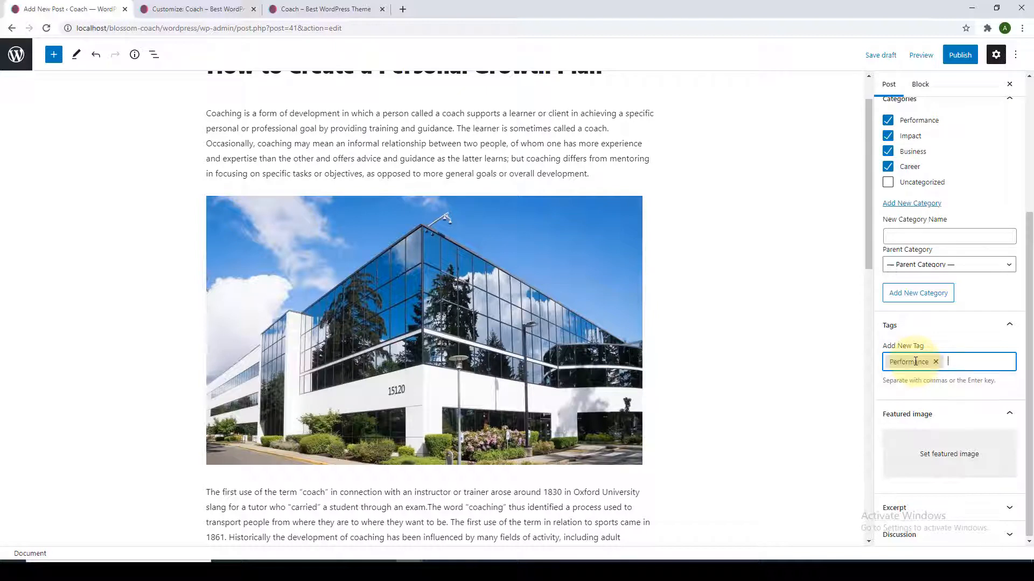
text(,Business,Career,Impact,)
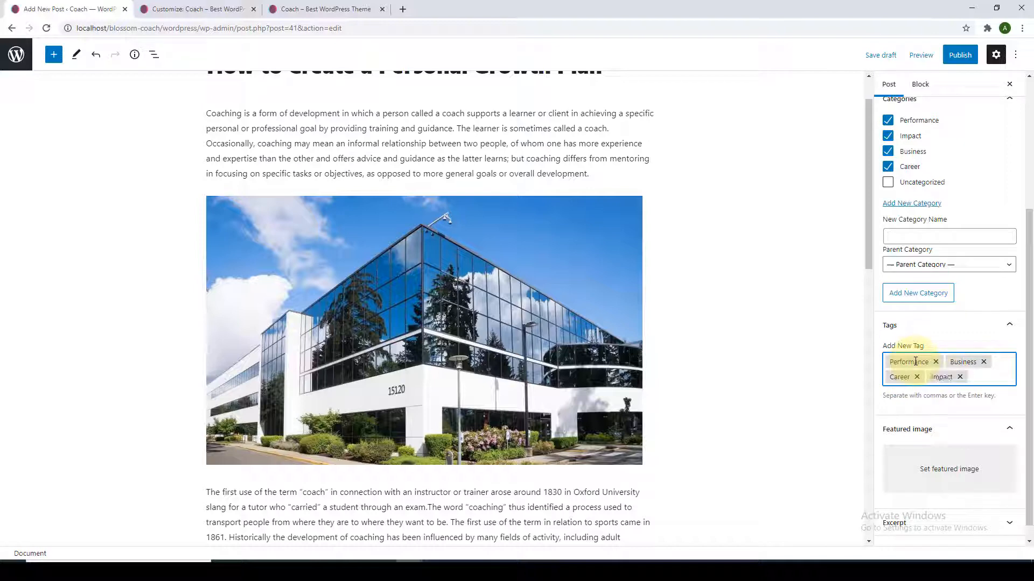
scroll(968, 423, down, 1)
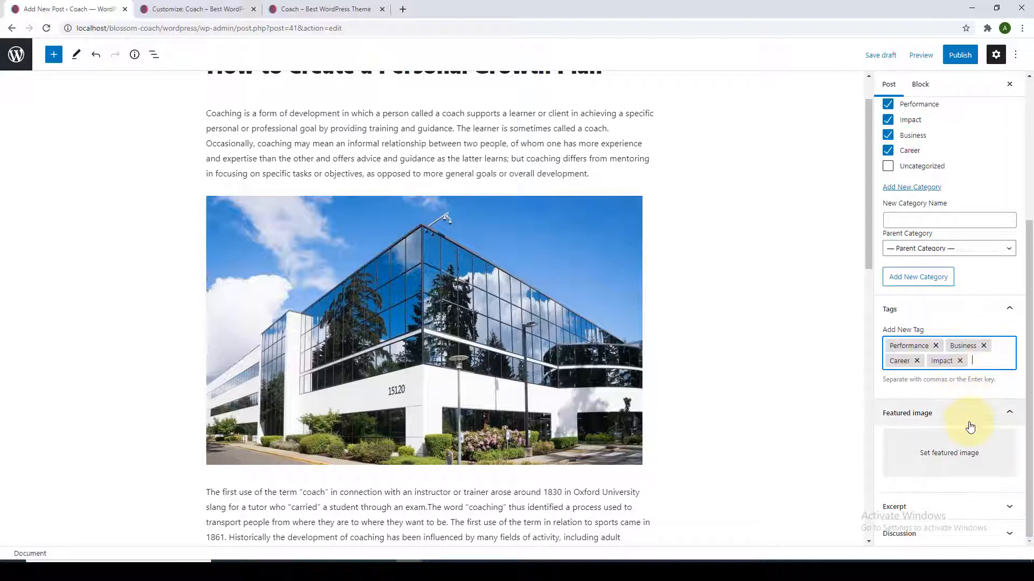
Set the photo of two women talking at a table as the featured image.
click(944, 461)
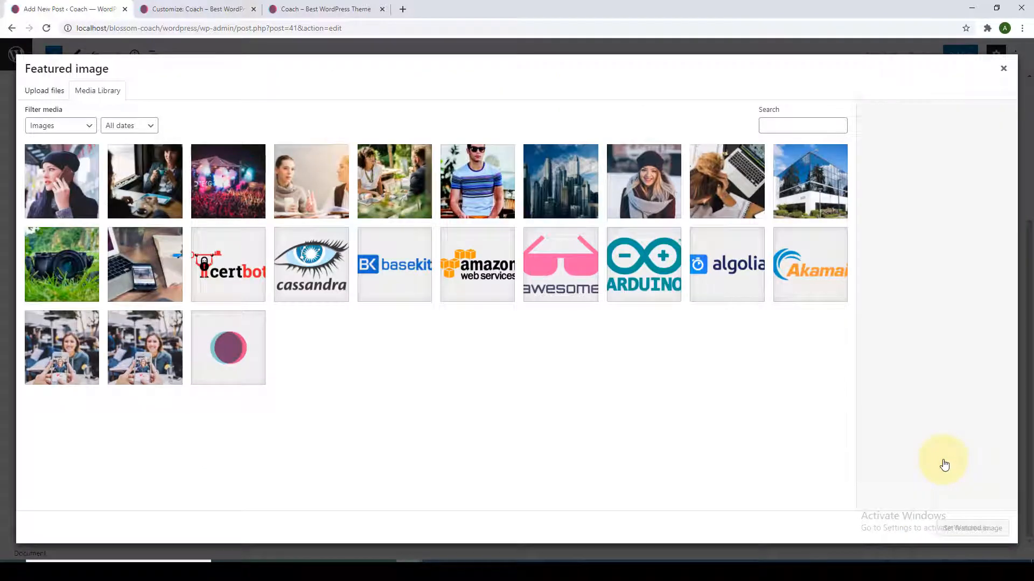
click(308, 186)
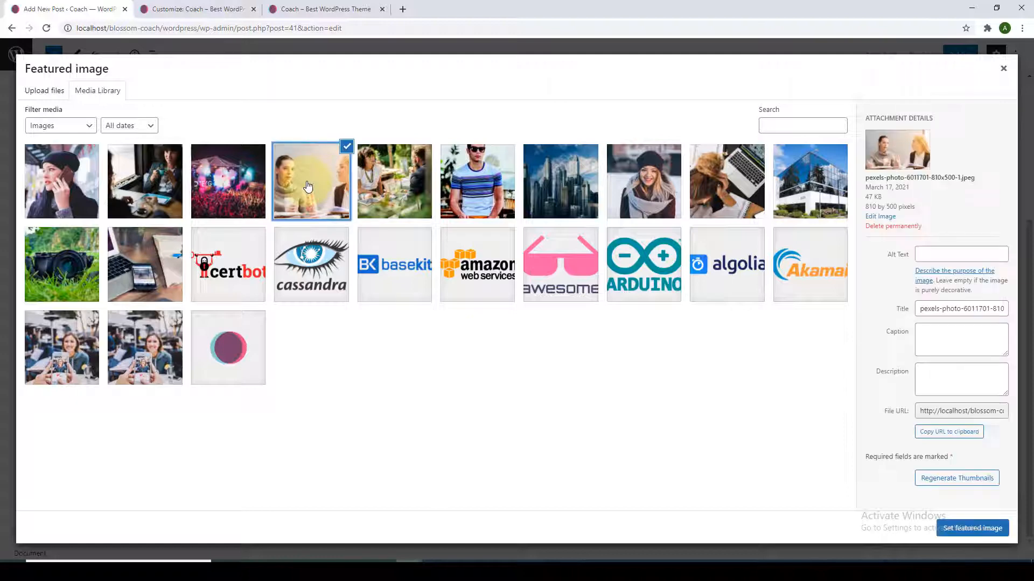
click(969, 527)
scroll(969, 526, down, 1)
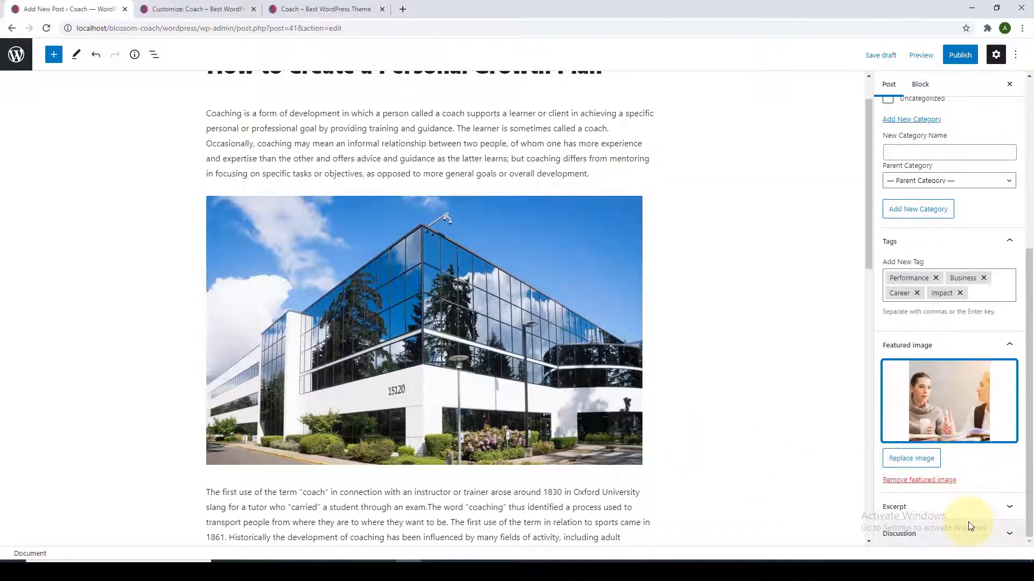
scroll(960, 483, up, 3)
scroll(961, 483, up, 2)
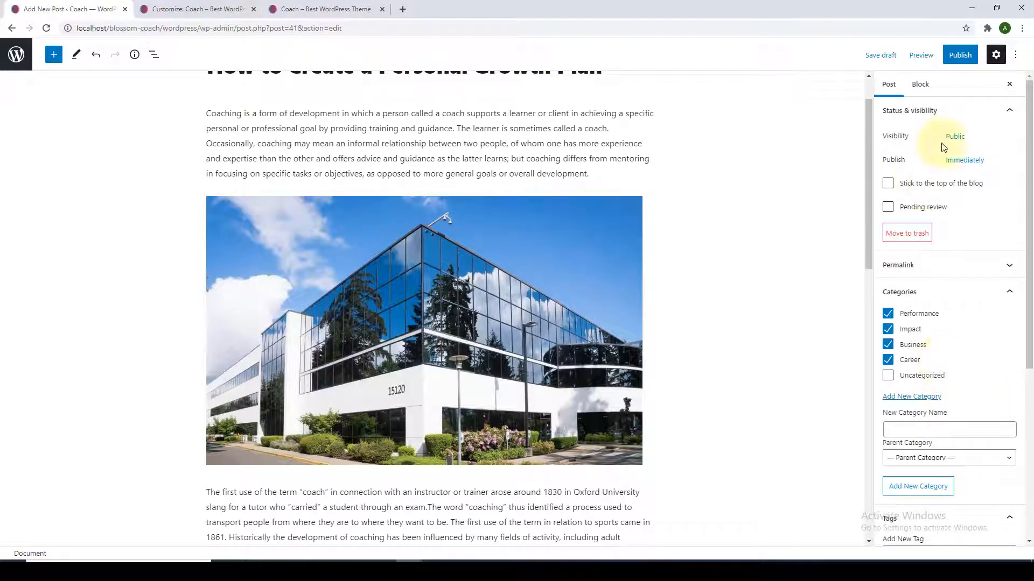
Publish the post and open its live page in a new tab.
click(959, 56)
click(940, 53)
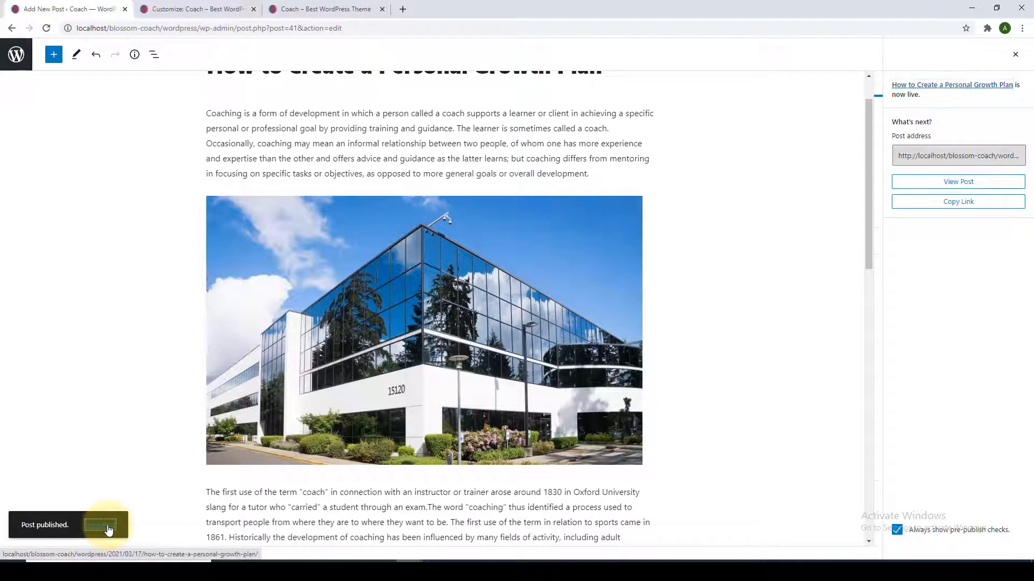
right_click(107, 525)
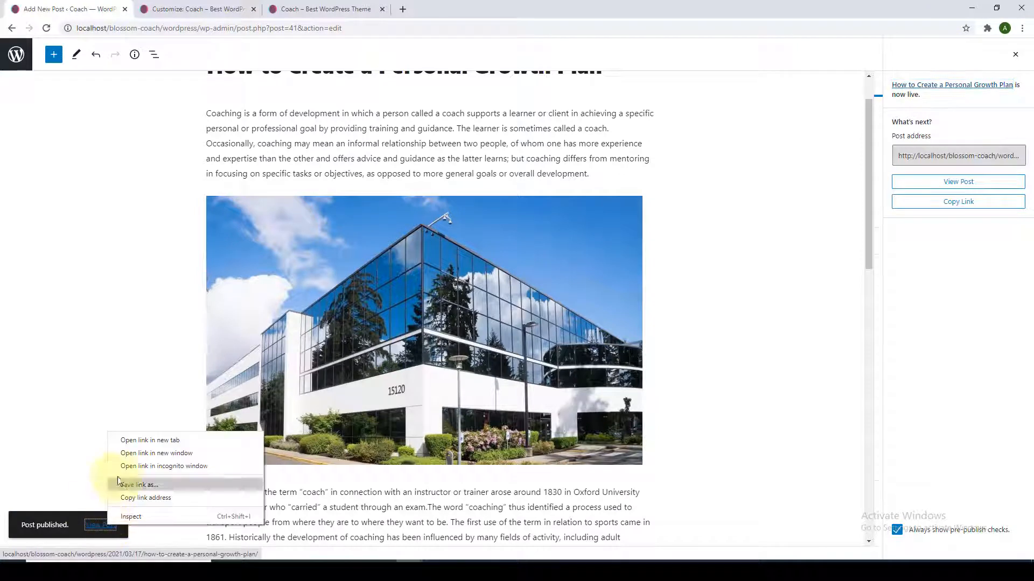
click(141, 440)
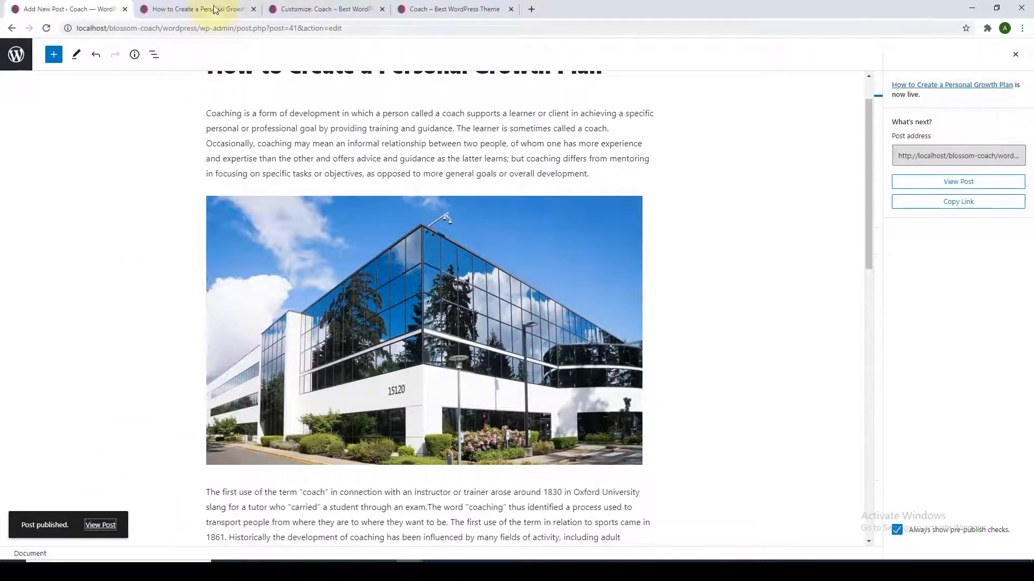
Scroll through the live post, then highlight the 2021/03/17 date in its address.
drag(214, 8, 472, 9)
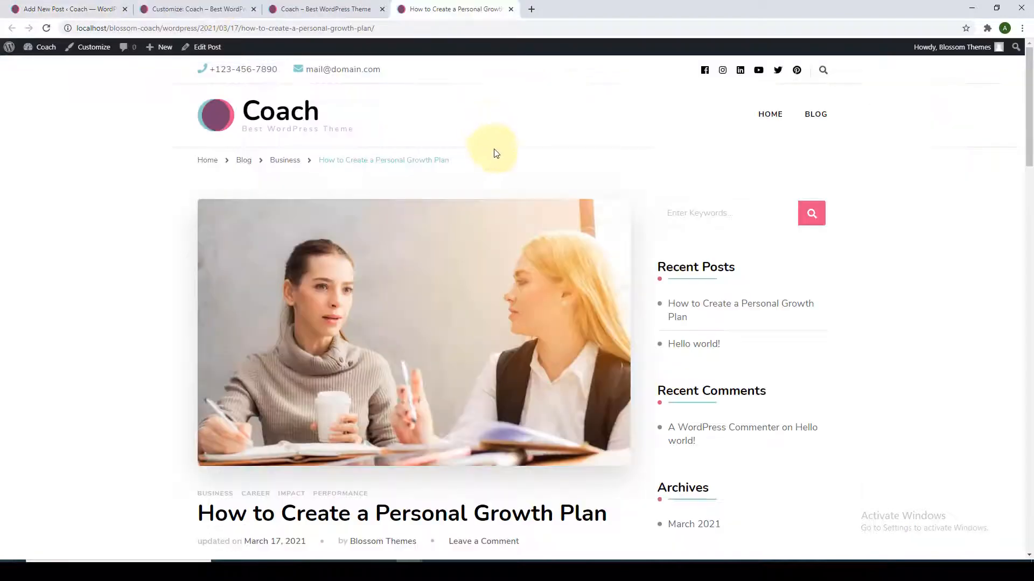
scroll(499, 201, down, 2)
scroll(499, 201, down, 12)
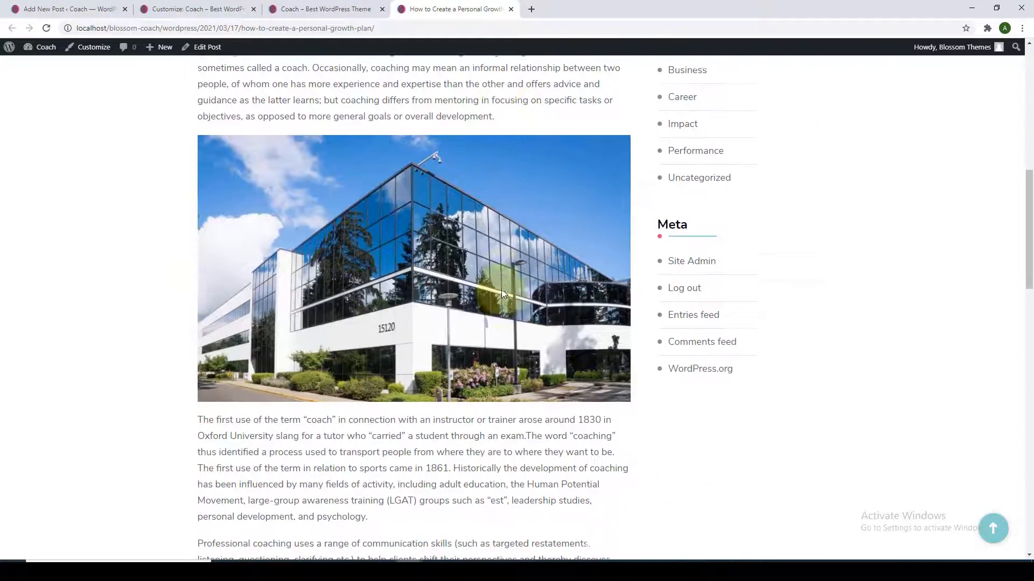
scroll(503, 298, down, 11)
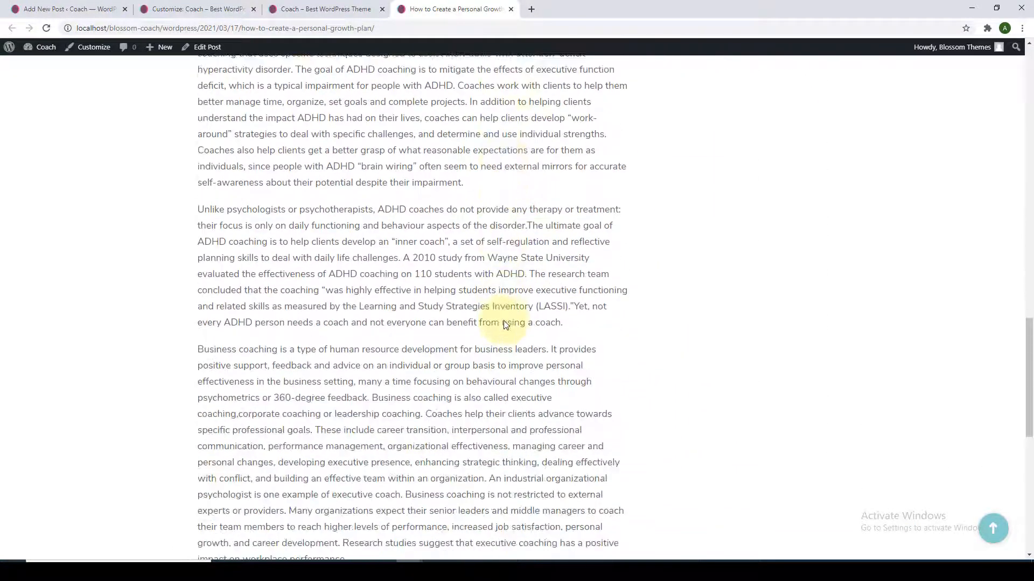
scroll(505, 325, down, 3)
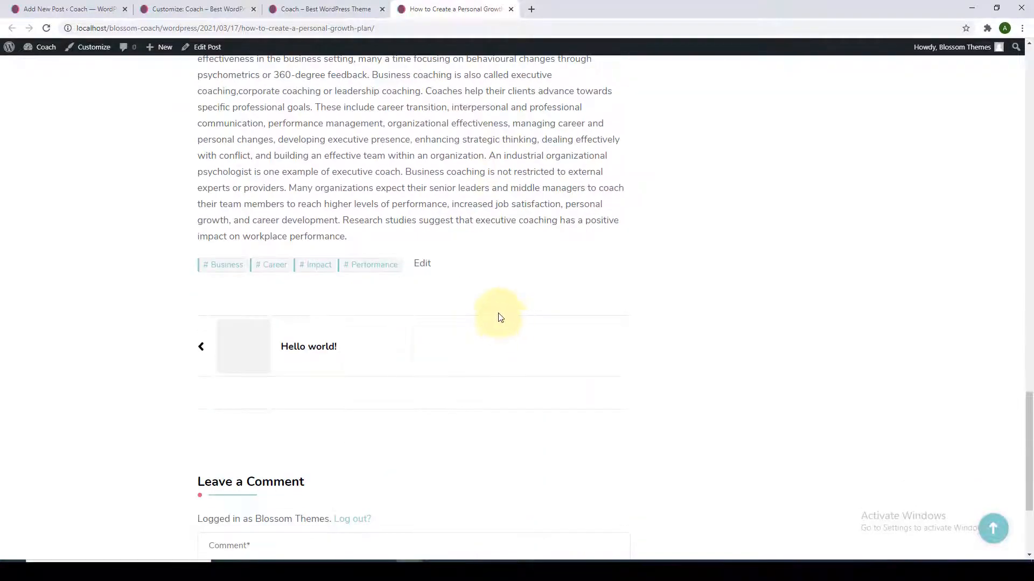
click(1001, 531)
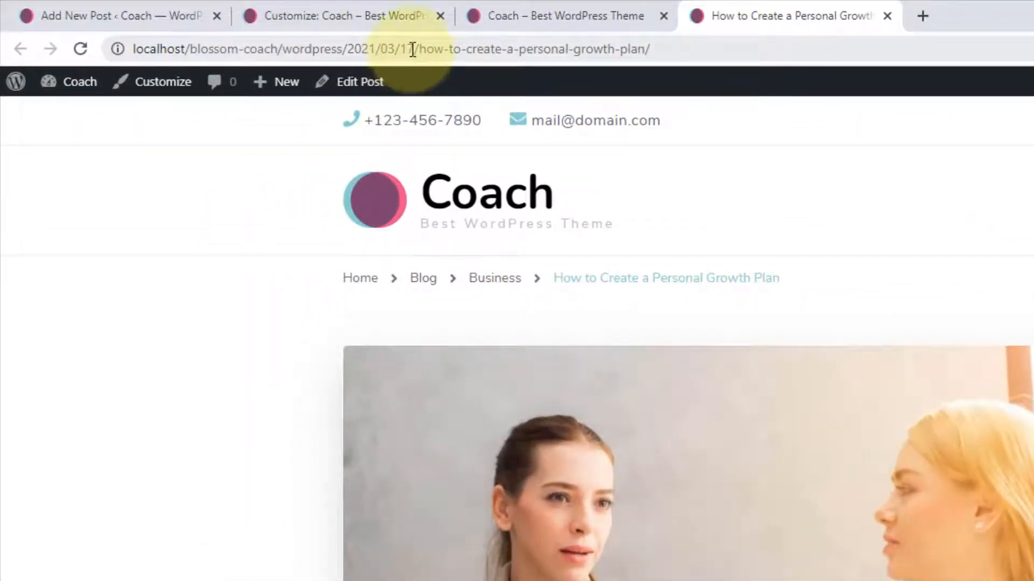
drag(413, 48, 347, 46)
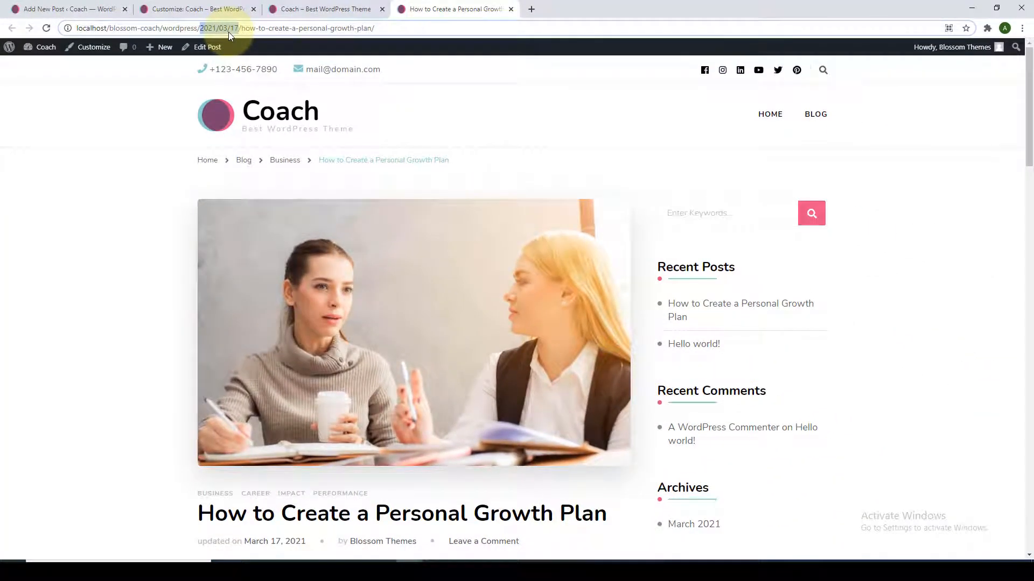
Switch Settings > Permalinks from Day and name to Post name and save the change.
click(97, 9)
click(16, 54)
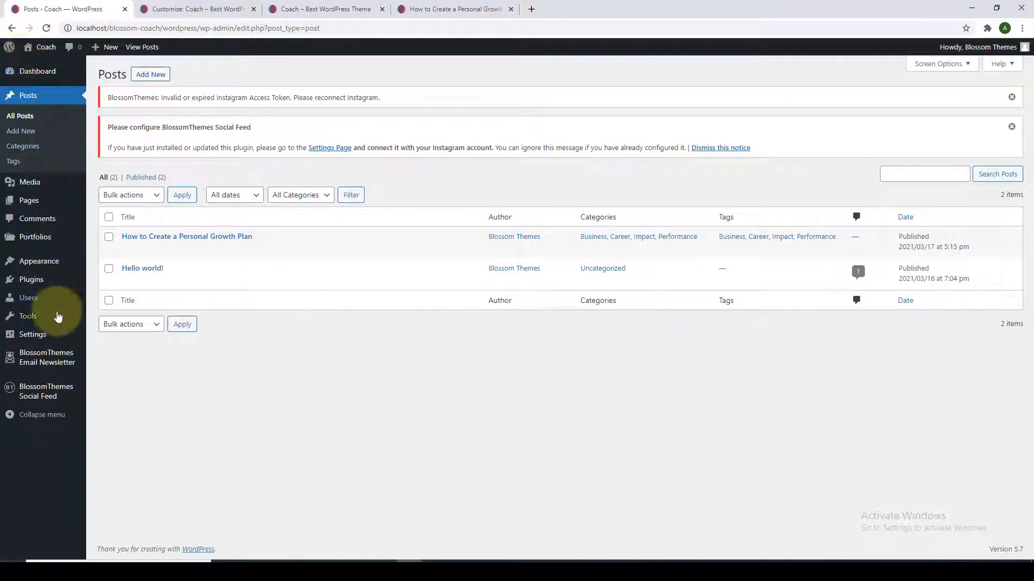
mouse_move(58, 335)
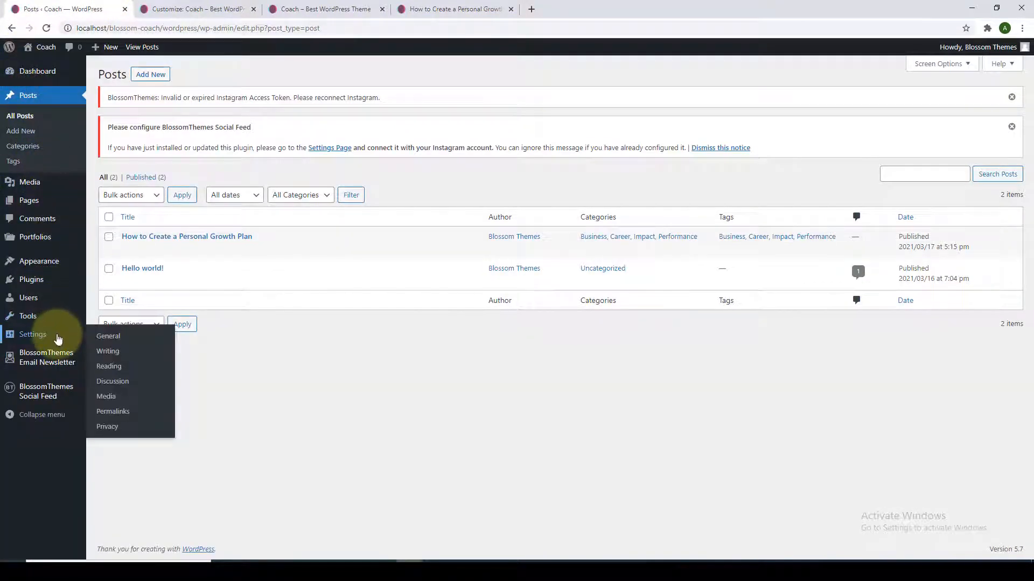
click(126, 413)
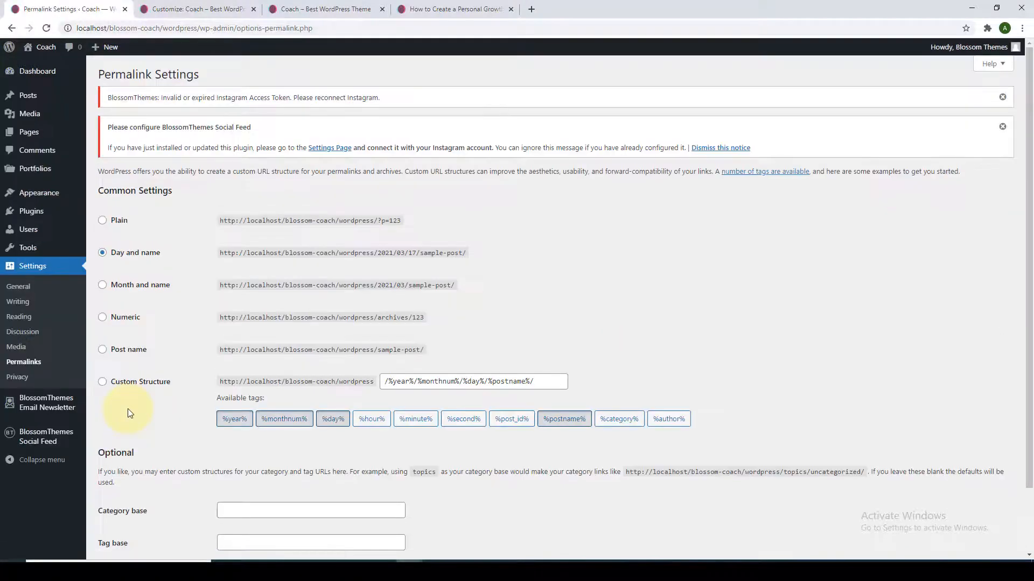
scroll(118, 323, down, 1)
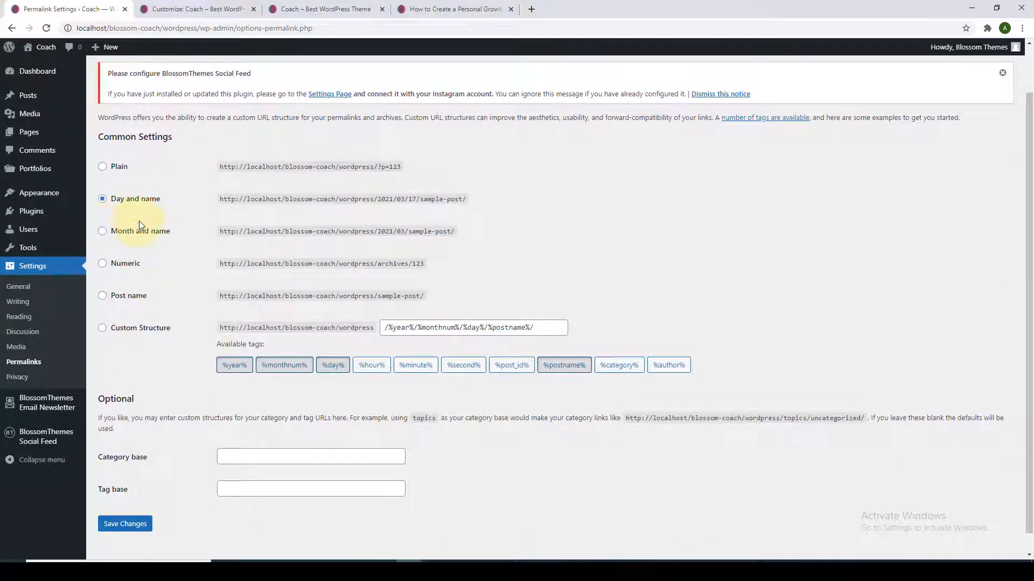
click(102, 299)
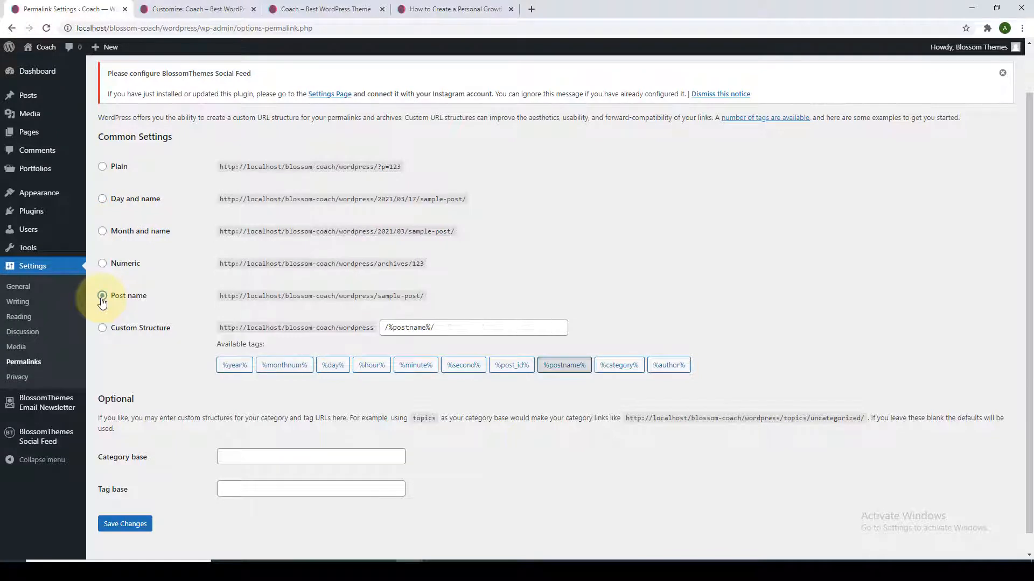
scroll(123, 387, down, 1)
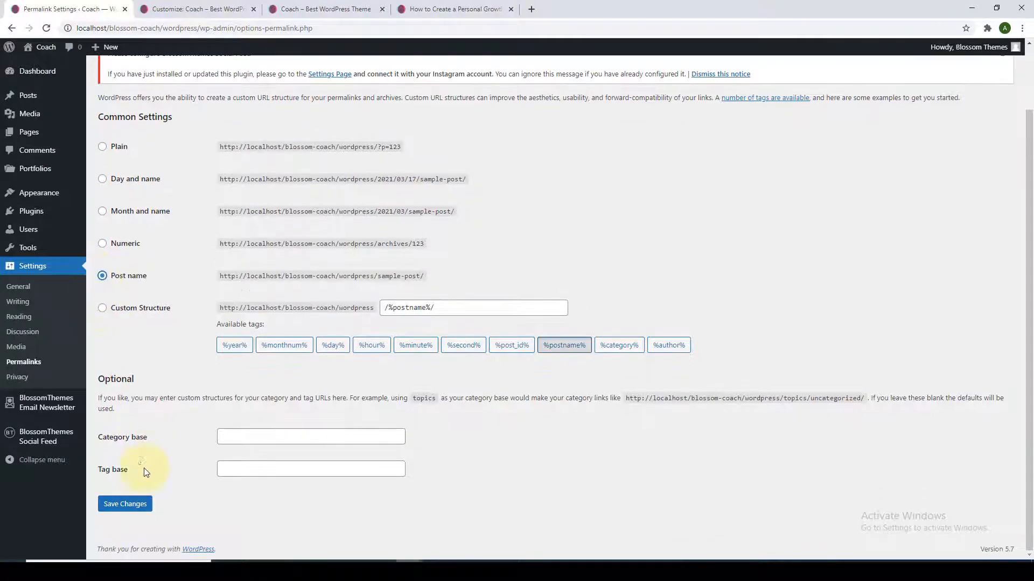
click(134, 510)
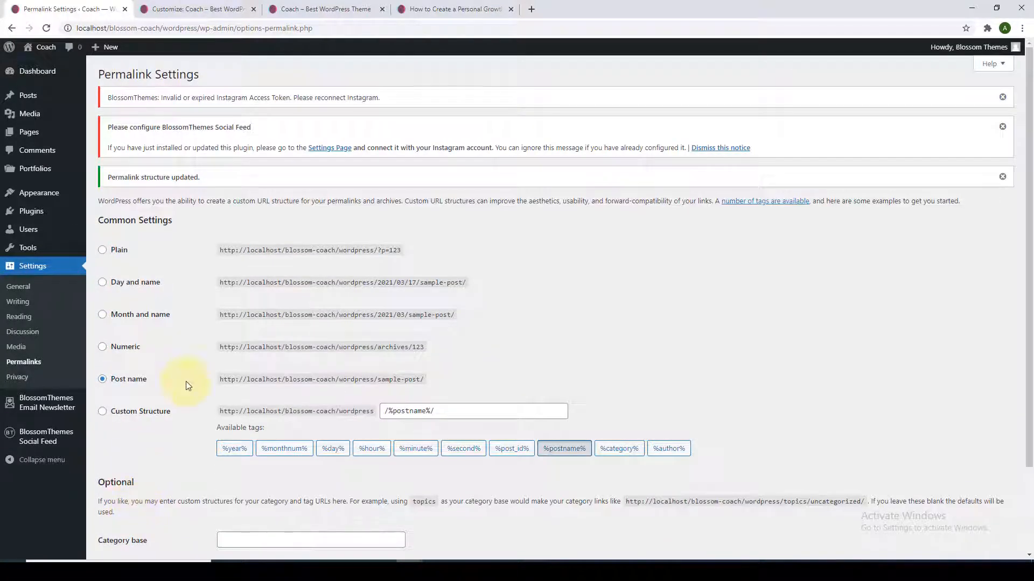
click(419, 7)
Reload the old dated post address to confirm it now returns a 404.
click(48, 29)
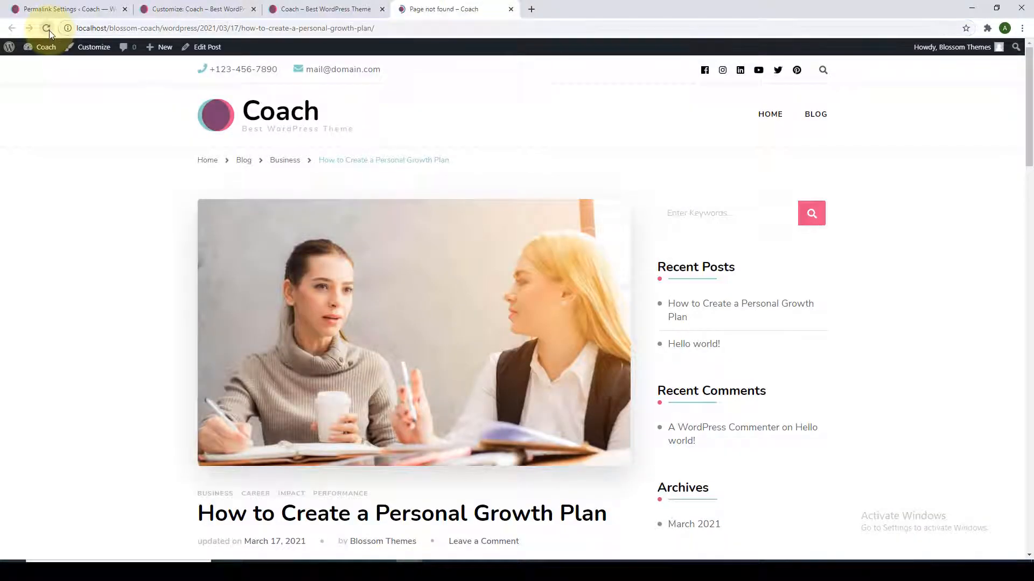
scroll(161, 135, down, 1)
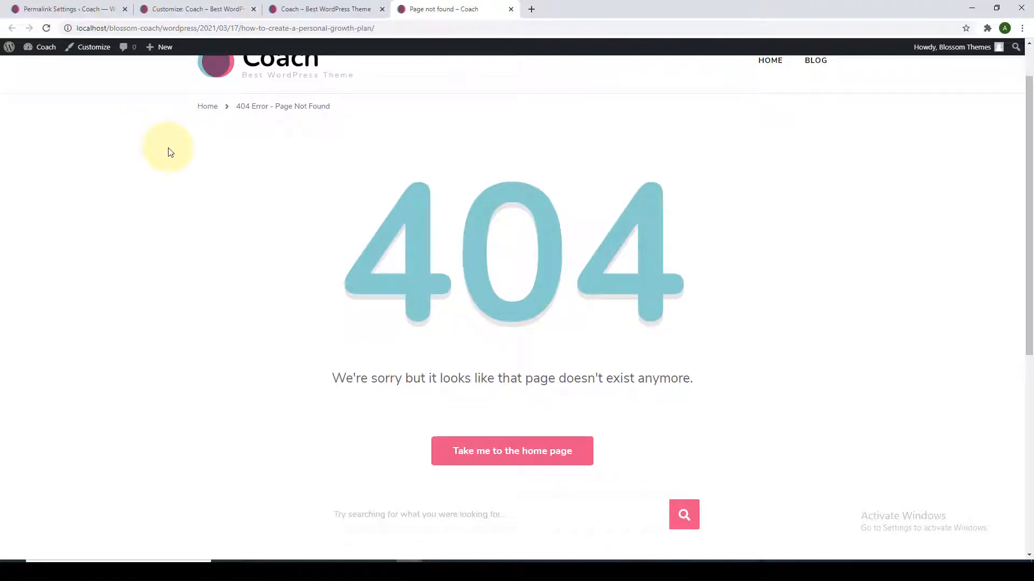
double_click(192, 30)
click(192, 30)
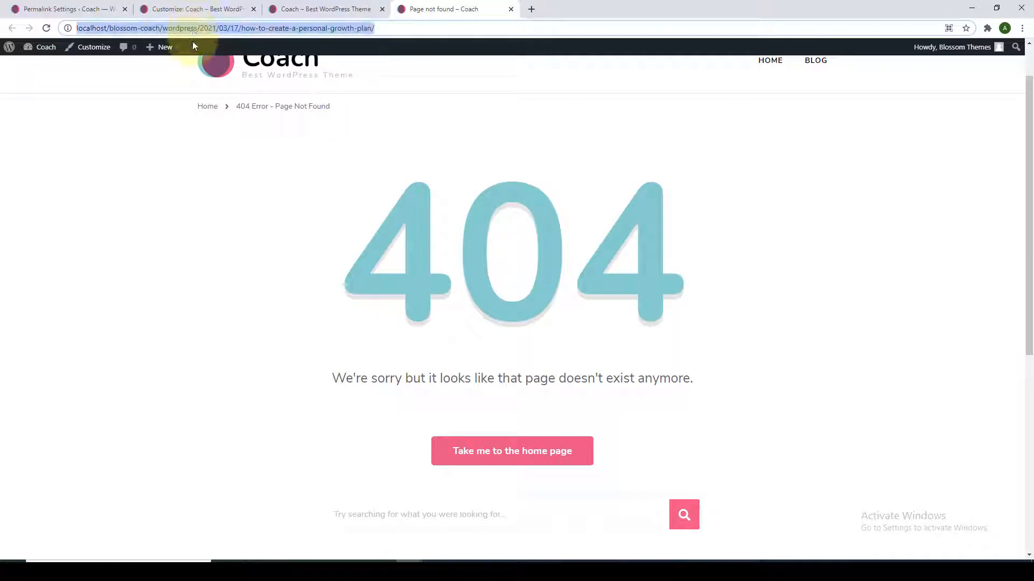
click(199, 138)
scroll(200, 140, up, 1)
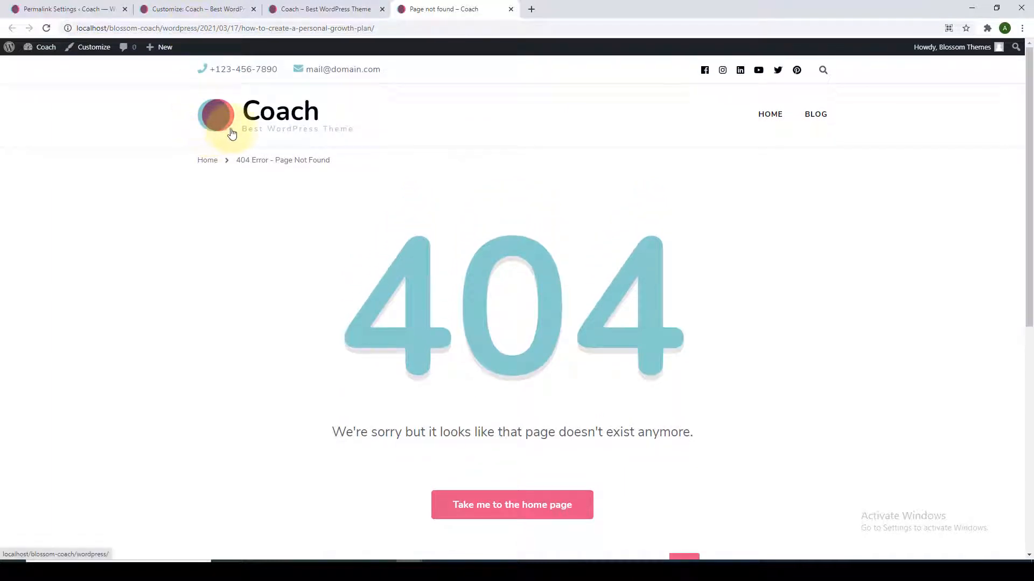
Open the post from the Blog listing and check its new /how-to-create-a-personal-growth-plan/ address.
click(824, 119)
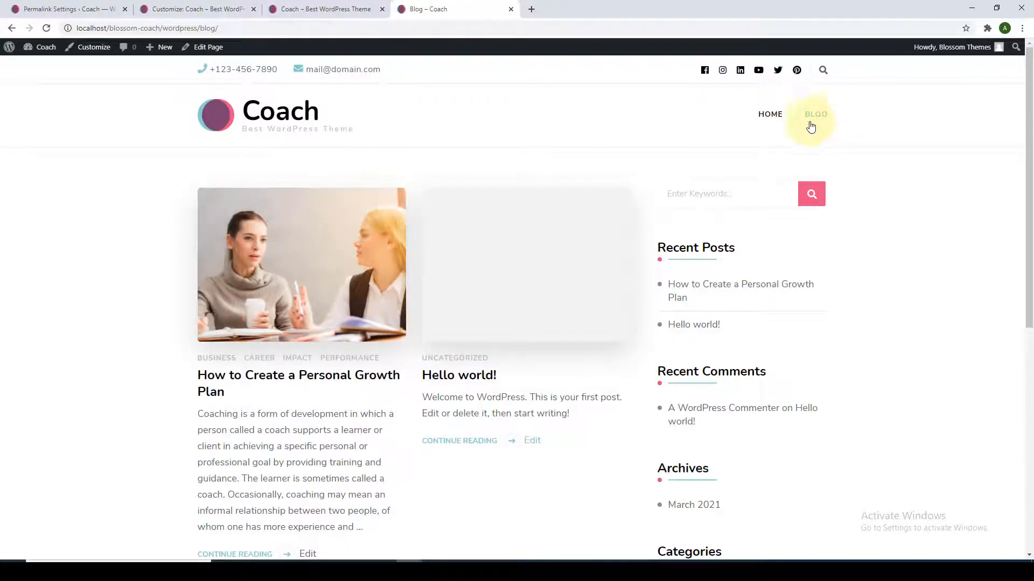
click(298, 276)
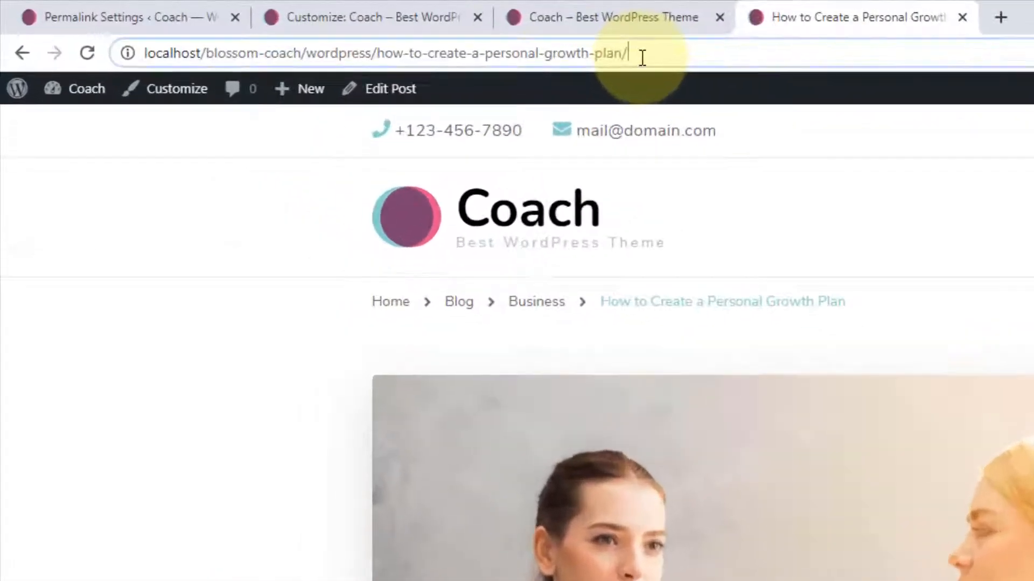
drag(335, 28, 292, 28)
drag(592, 57, 409, 66)
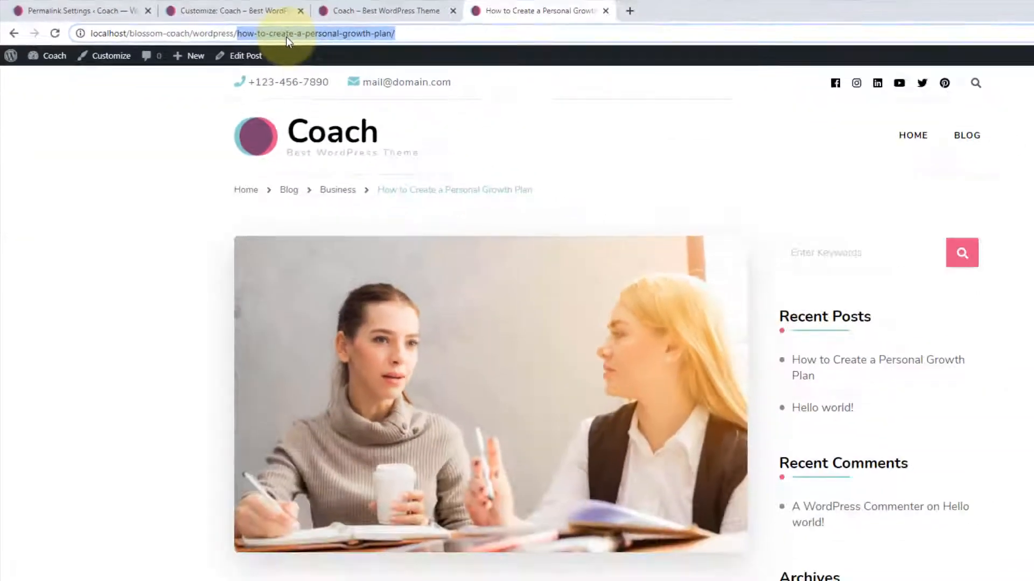
click(722, 56)
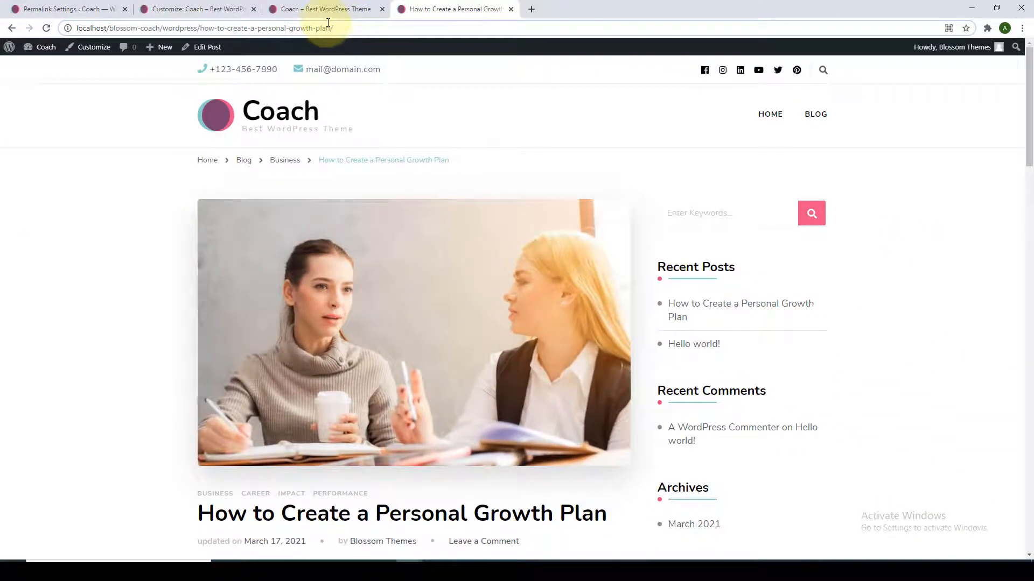
View the site's home page, then return to the Permalink Settings tab.
click(287, 119)
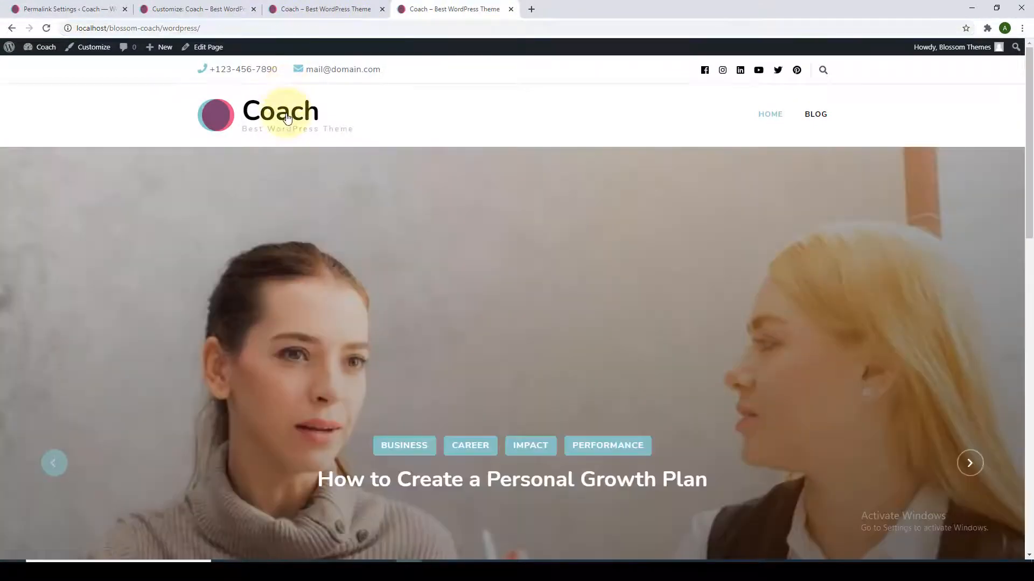
scroll(327, 179, down, 4)
scroll(330, 180, up, 2)
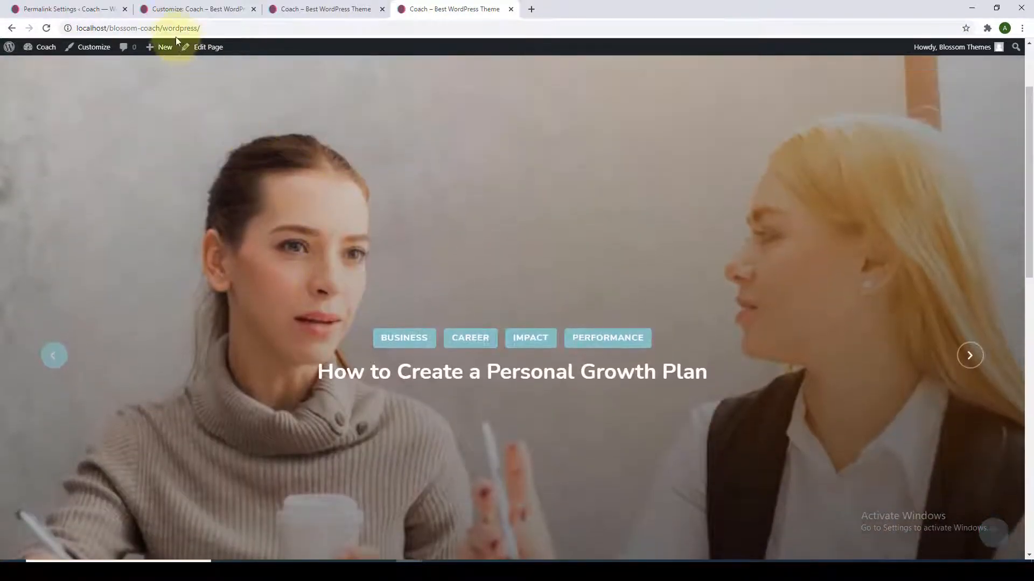
click(65, 9)
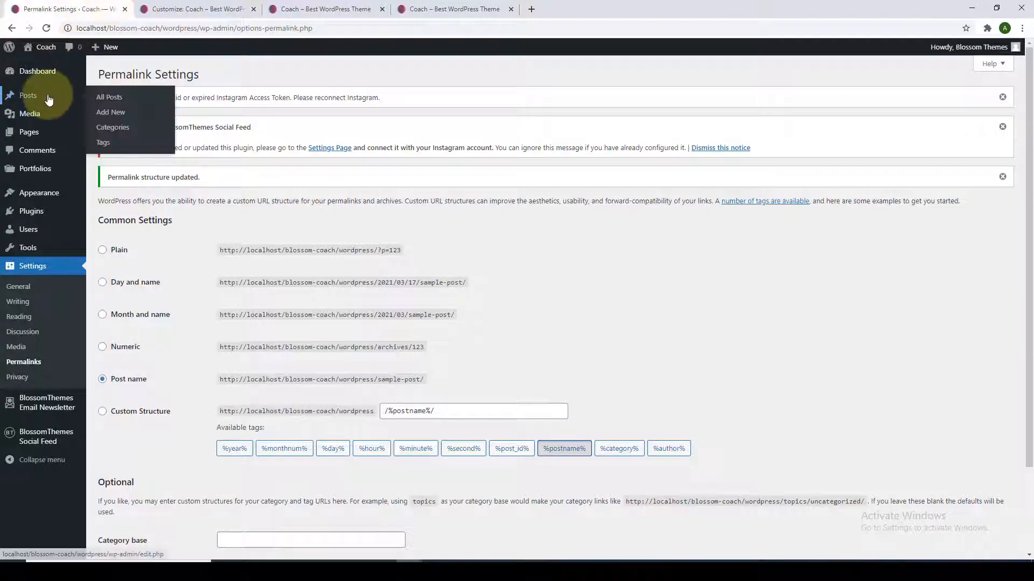
Trash the Hello world! post, leaving nine published posts.
click(109, 97)
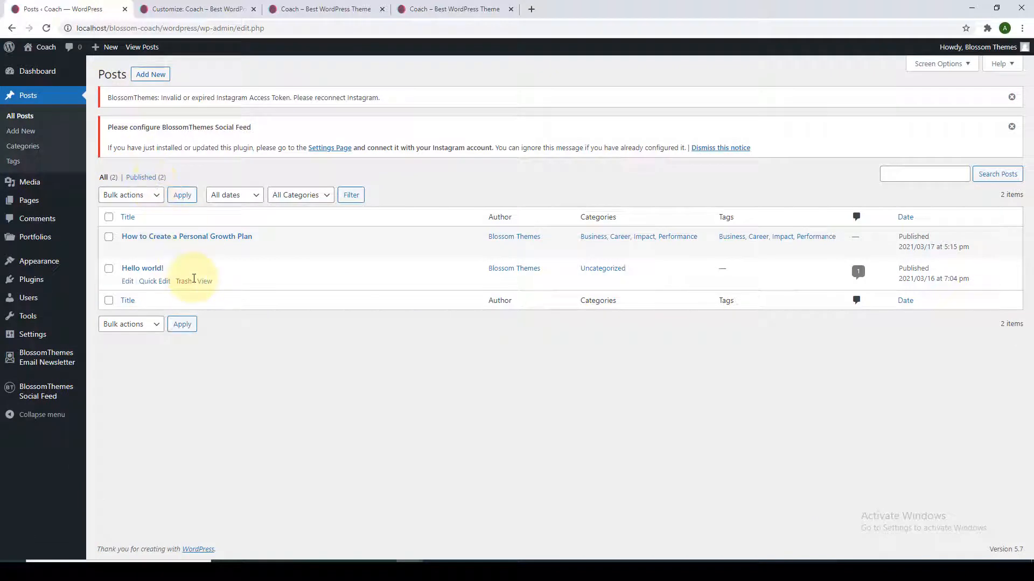
click(186, 283)
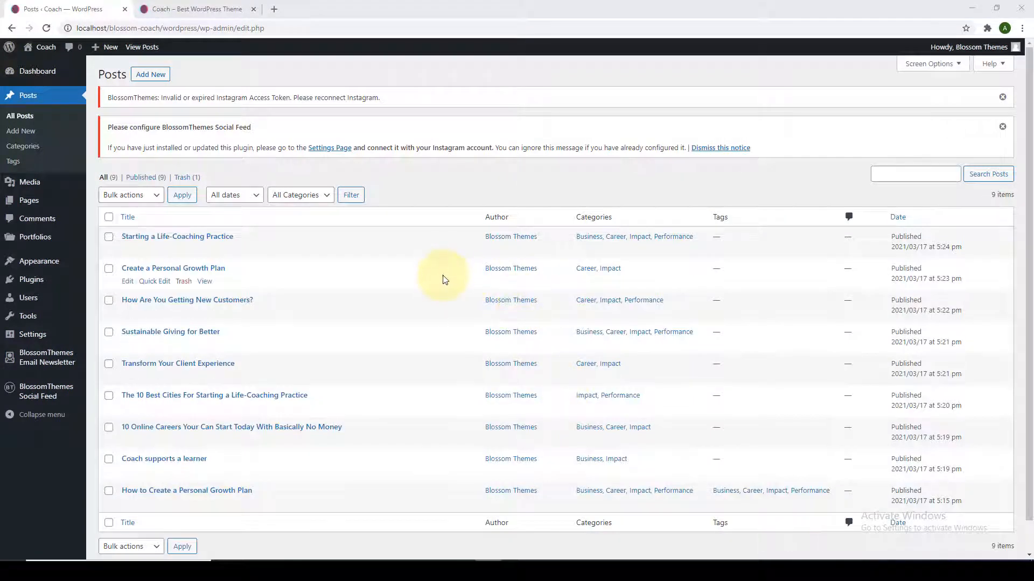
scroll(403, 394, down, 1)
scroll(345, 269, up, 1)
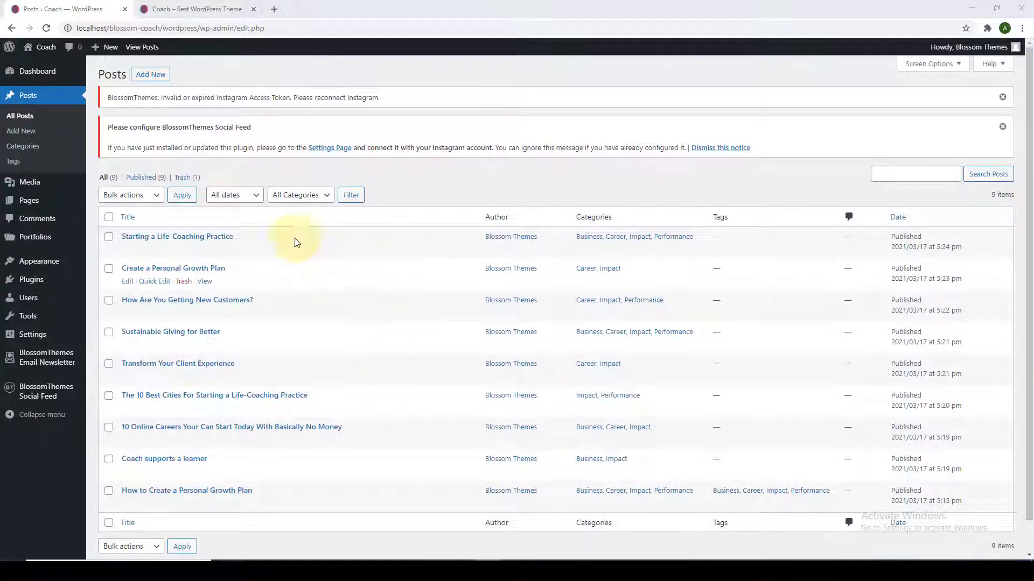
Open Appearance > Customize in a new browser tab.
mouse_move(60, 264)
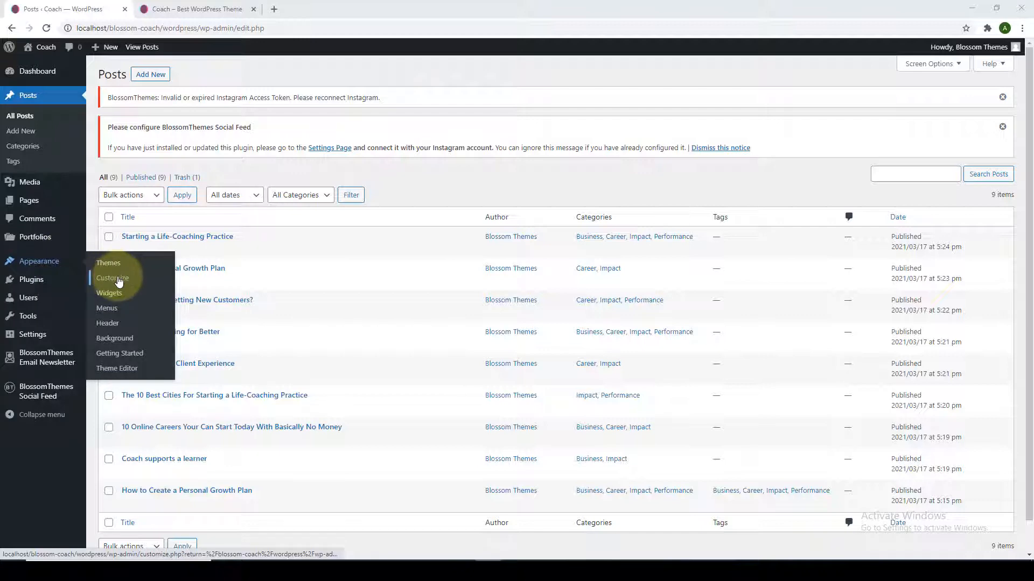
right_click(118, 281)
click(135, 287)
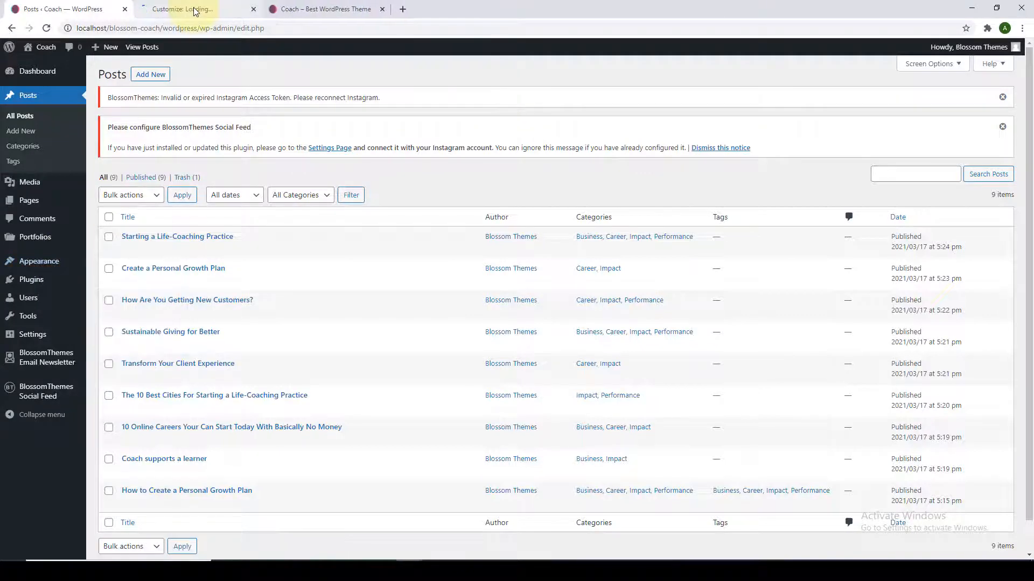
click(195, 11)
scroll(389, 296, down, 8)
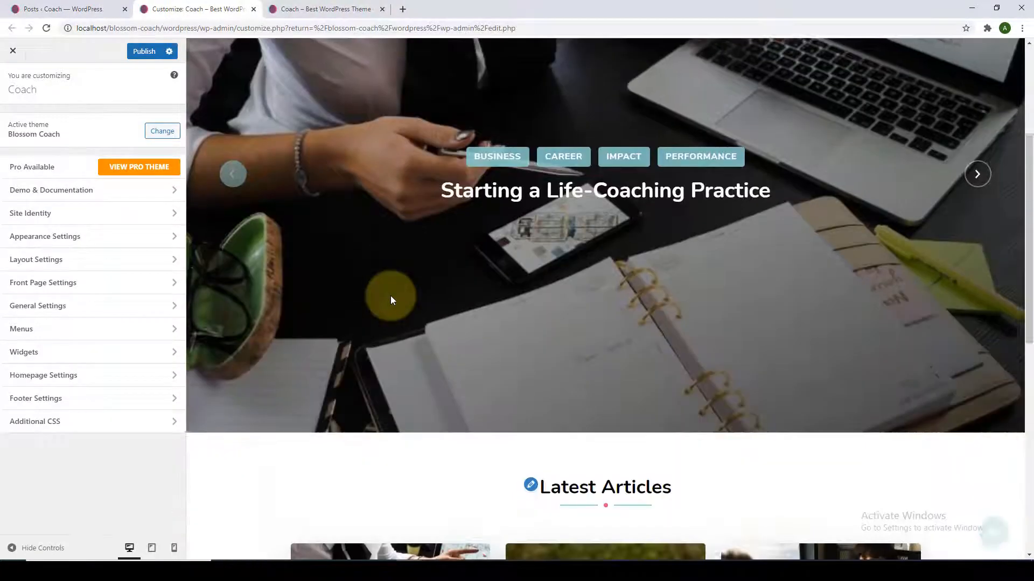
scroll(392, 300, down, 4)
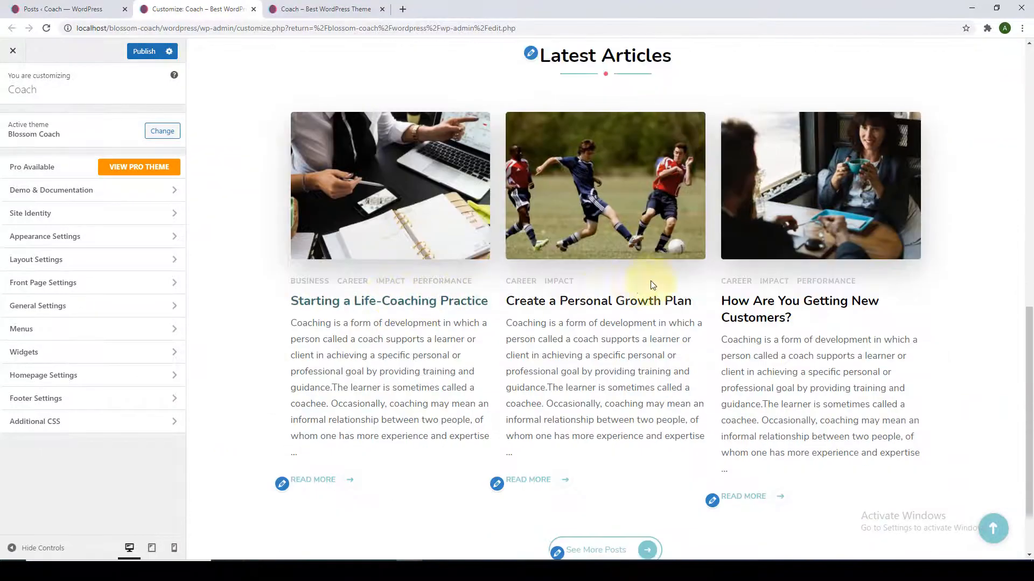
scroll(757, 263, down, 1)
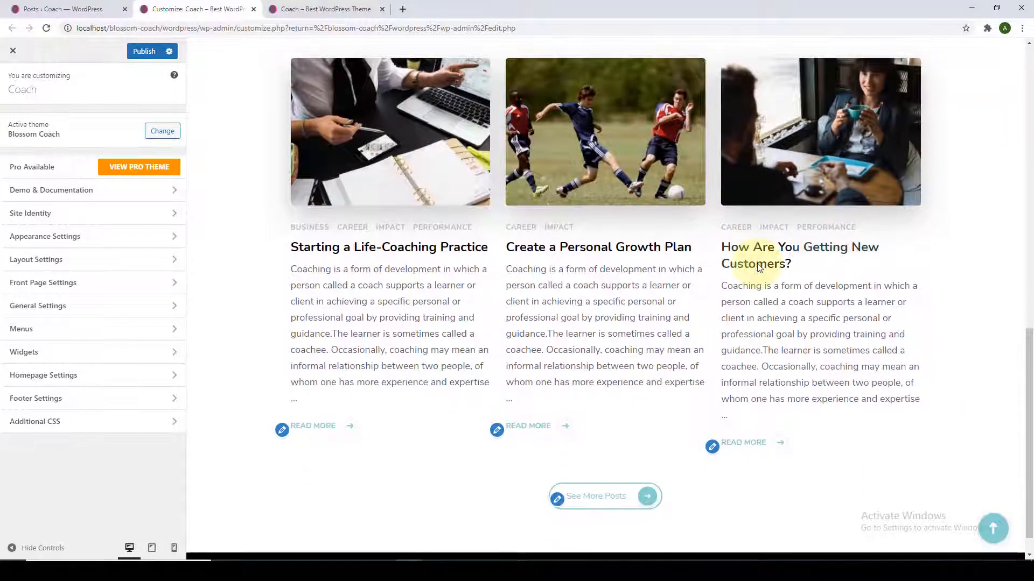
scroll(757, 263, up, 10)
scroll(755, 263, up, 2)
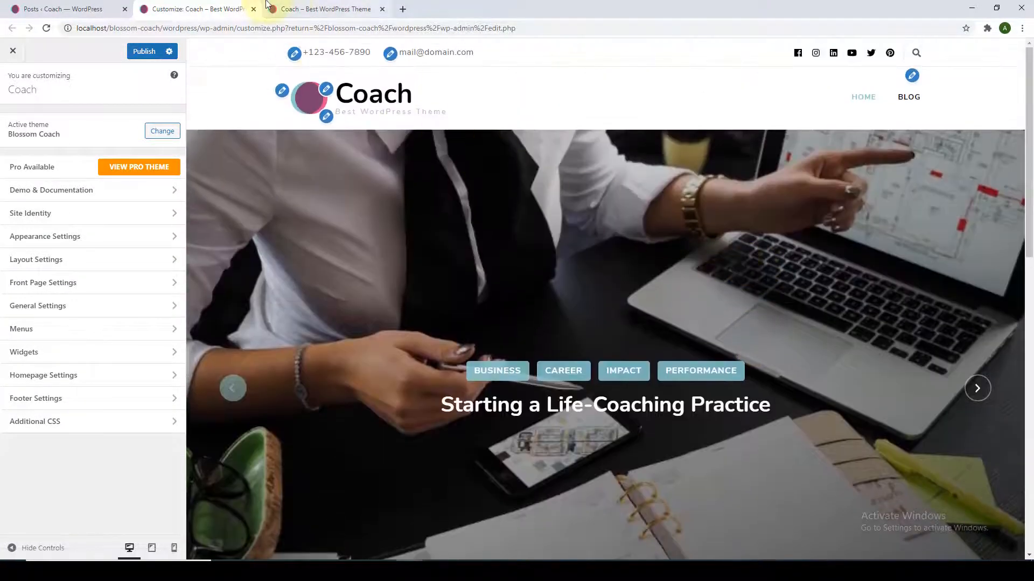
click(323, 9)
click(47, 28)
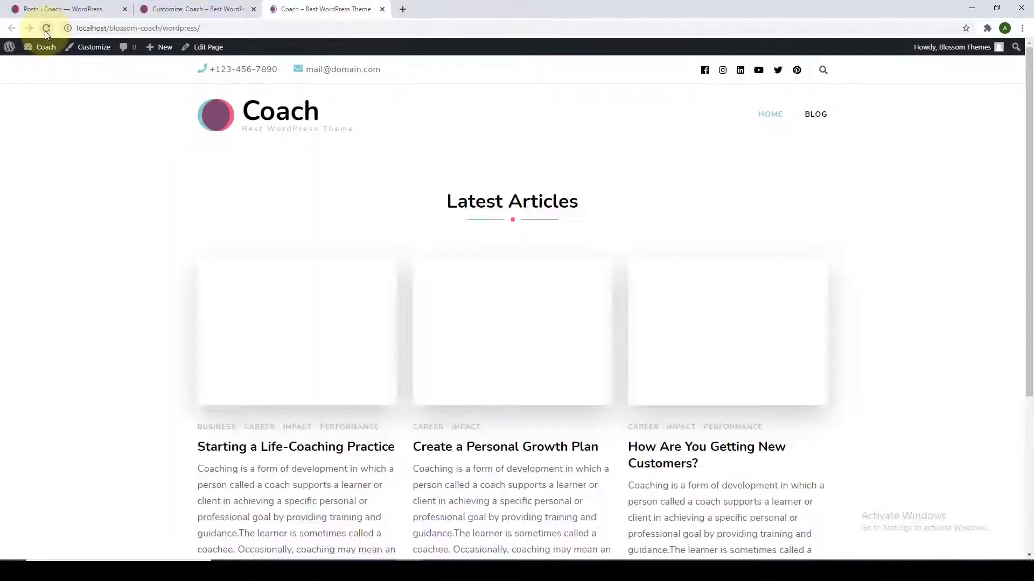
scroll(268, 247, down, 14)
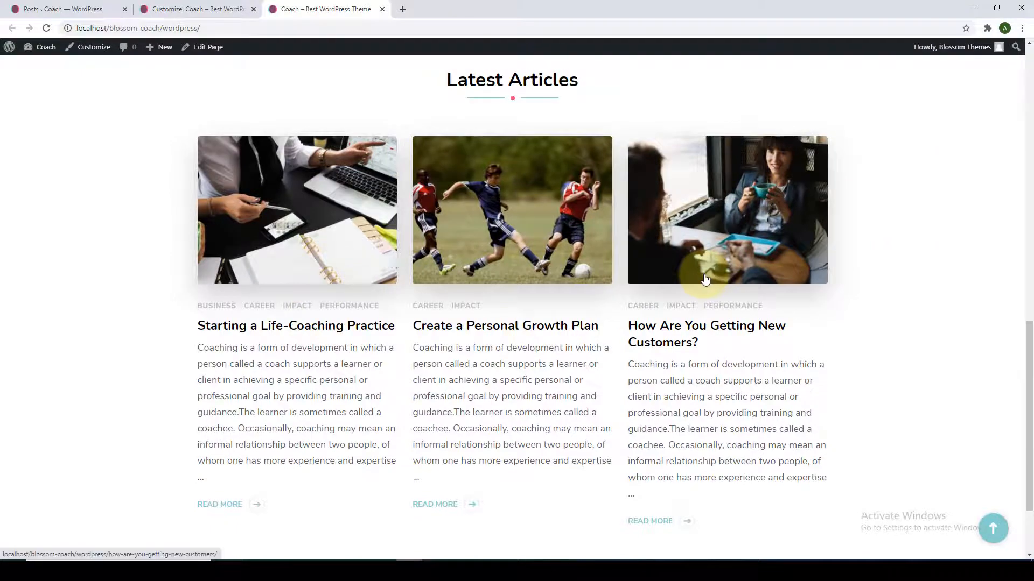
scroll(703, 273, up, 14)
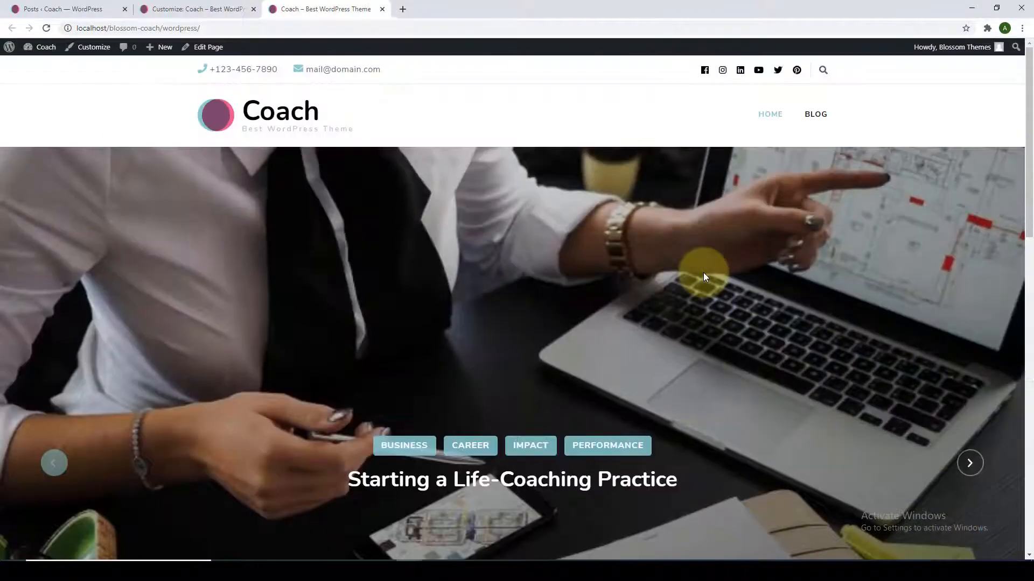
scroll(703, 272, down, 2)
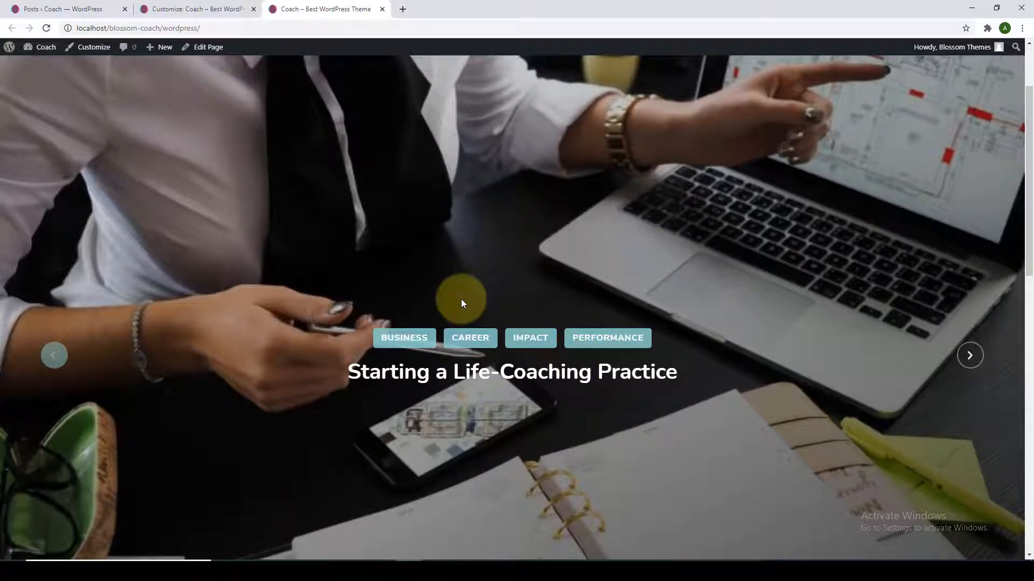
scroll(460, 299, up, 2)
click(230, 8)
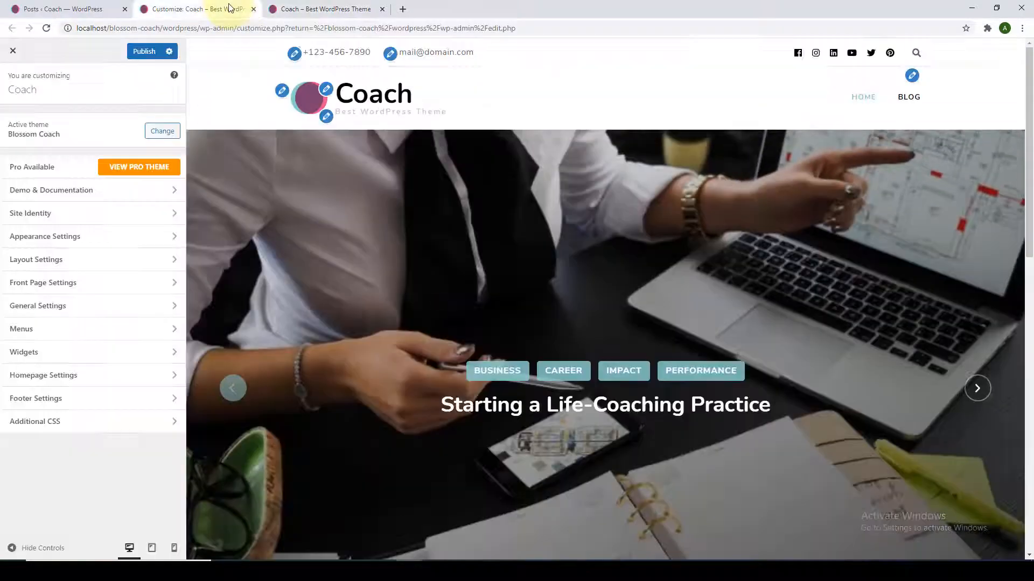
Open Front Page Settings > Banner Section, briefly disable the banner, then restore Banner as Slider.
click(147, 289)
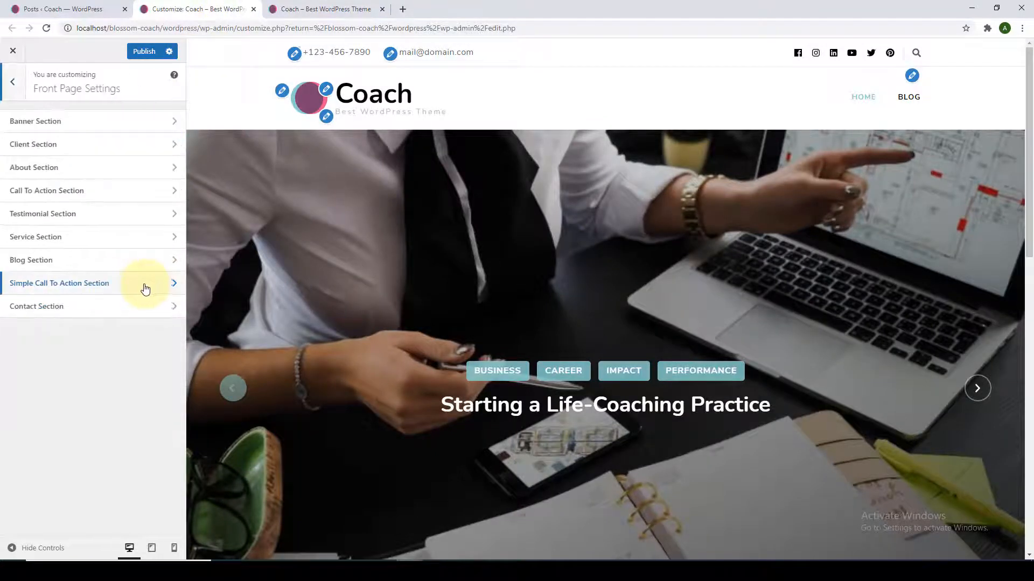
click(151, 132)
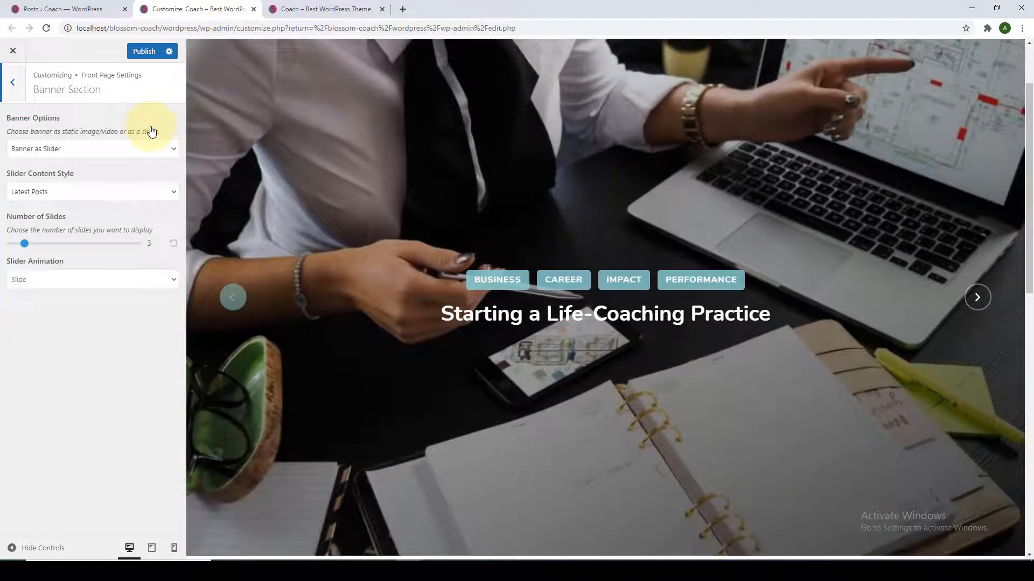
click(173, 149)
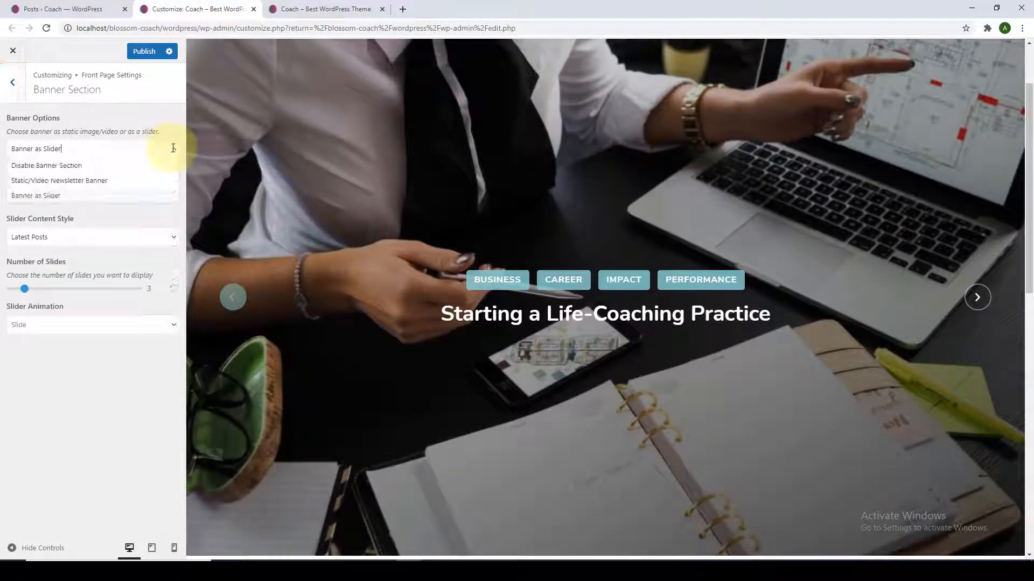
click(69, 168)
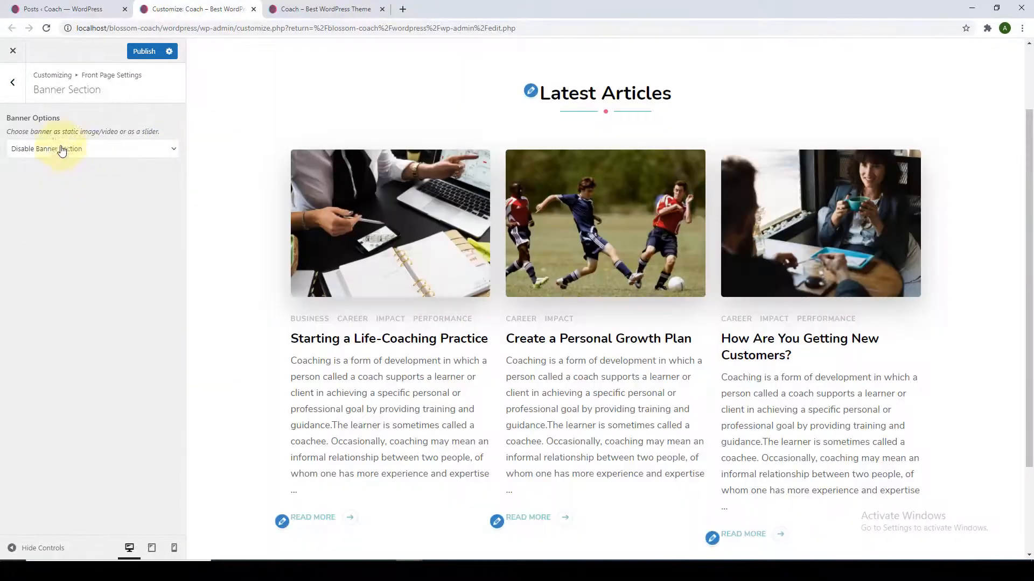
scroll(203, 201, up, 2)
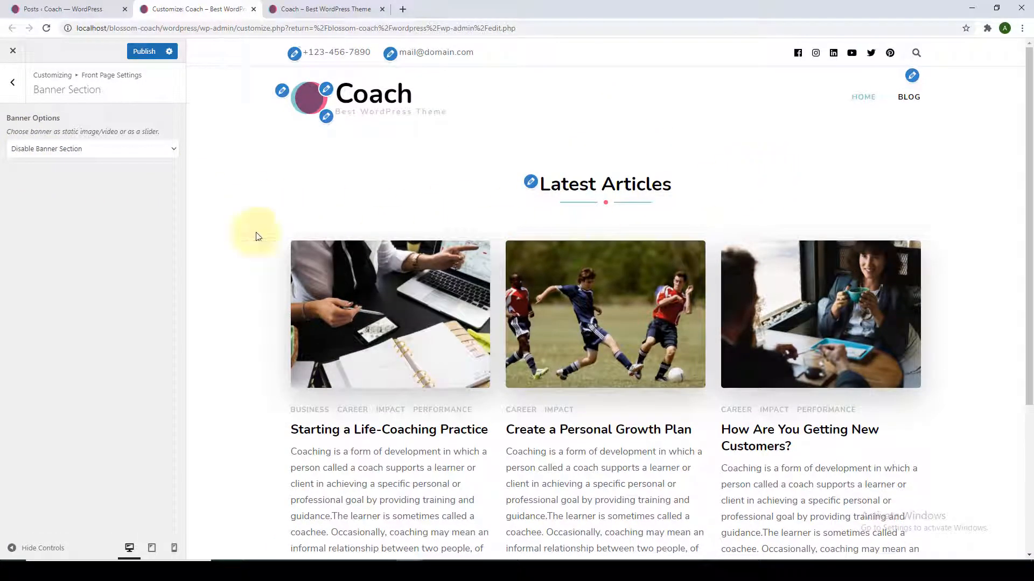
click(171, 149)
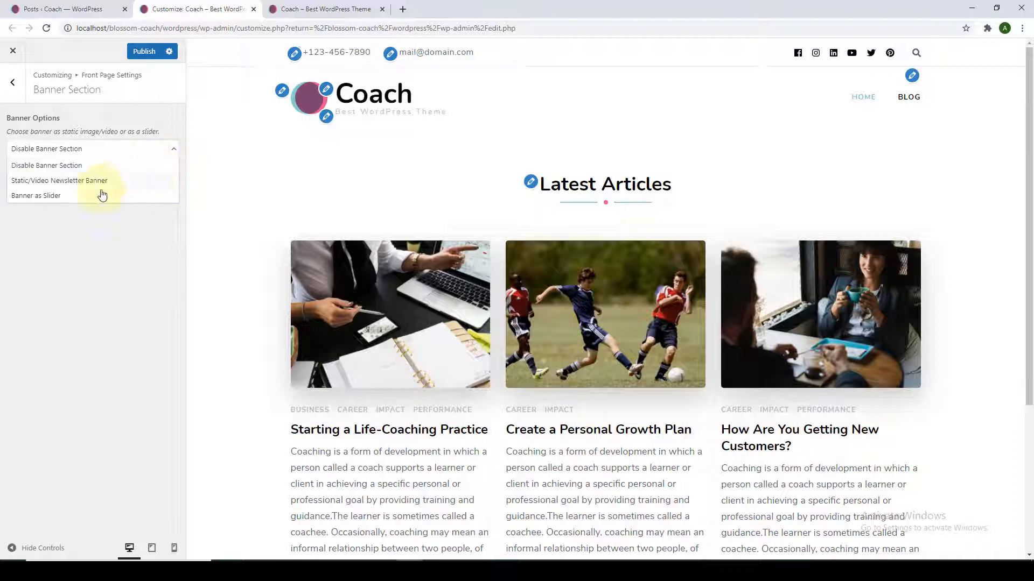
click(64, 198)
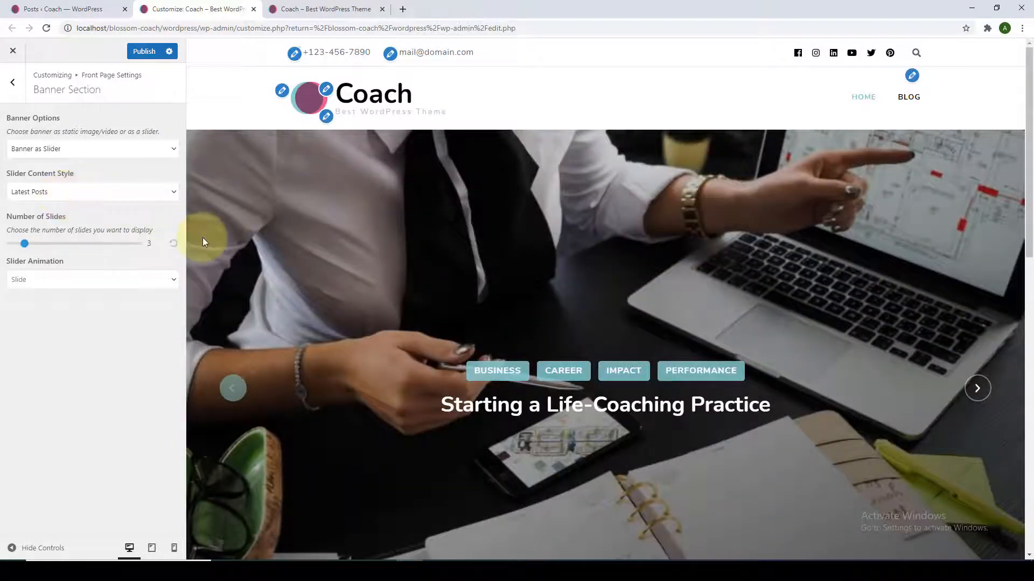
scroll(203, 238, down, 1)
Keep Latest Posts as slider content and raise Number of Slides from 3 to 6, previewing the slides.
click(176, 194)
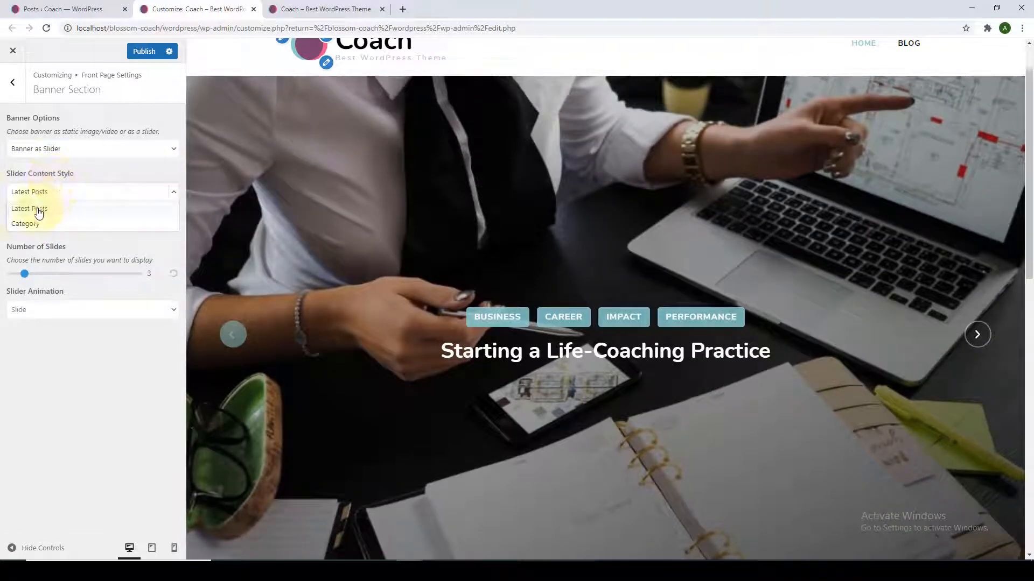
click(100, 178)
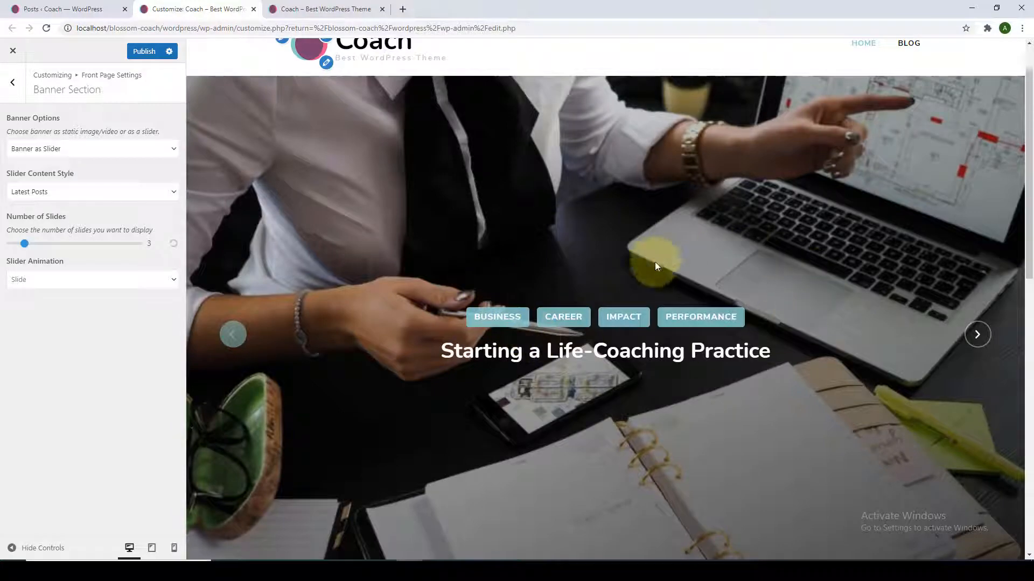
click(991, 335)
click(987, 334)
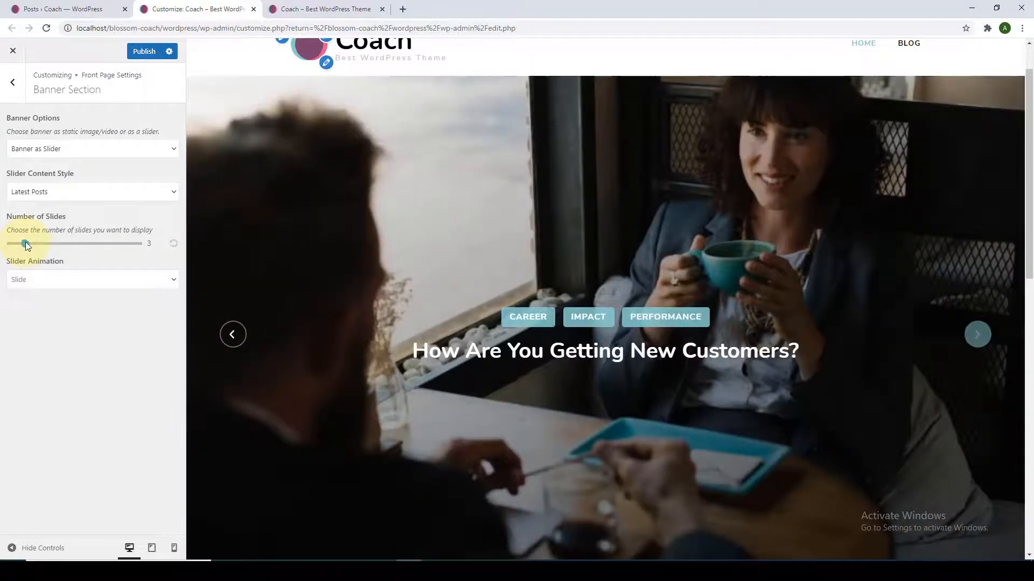
drag(25, 242, 40, 243)
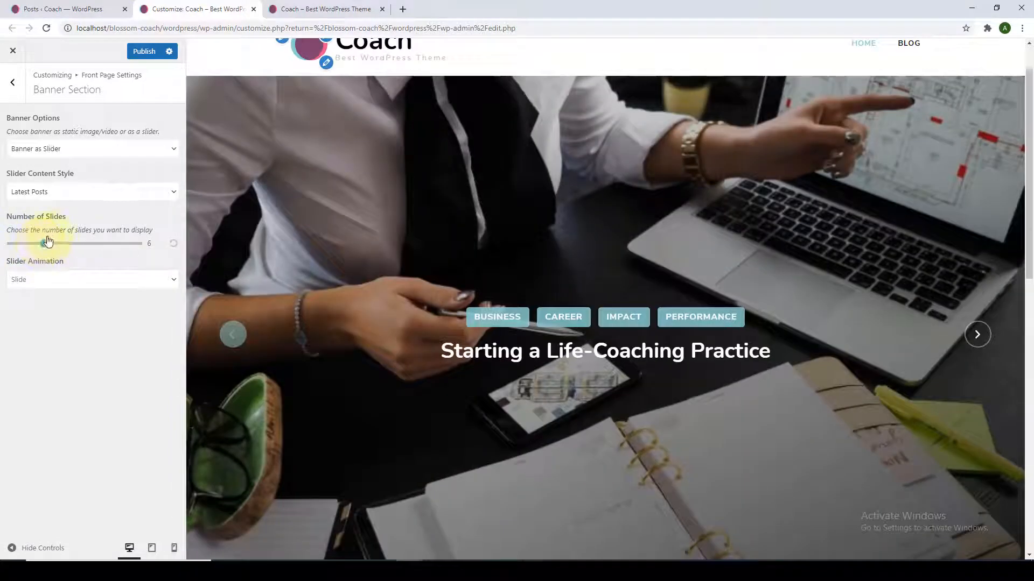
click(976, 334)
click(976, 335)
click(976, 335)
click(976, 334)
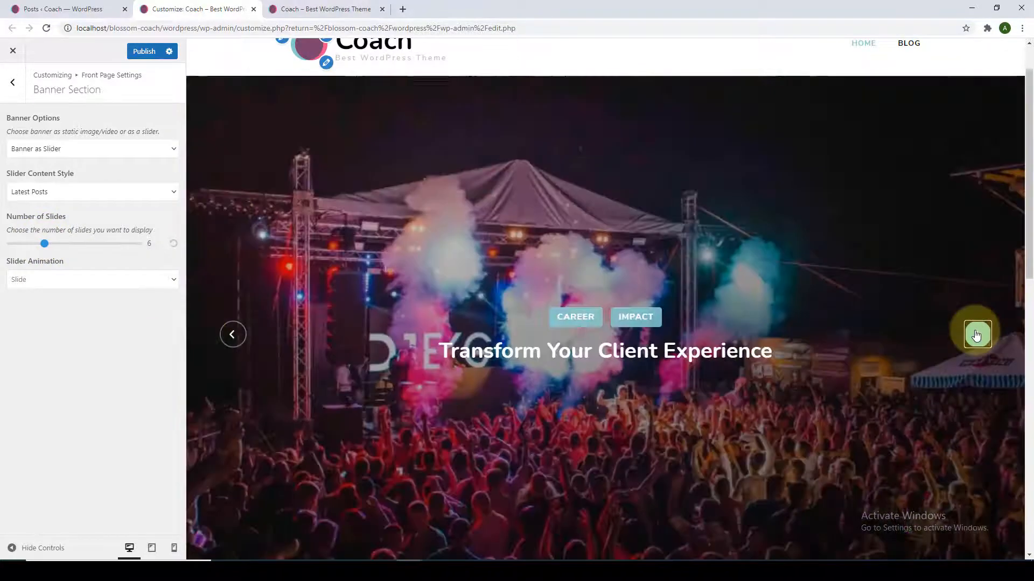
click(976, 335)
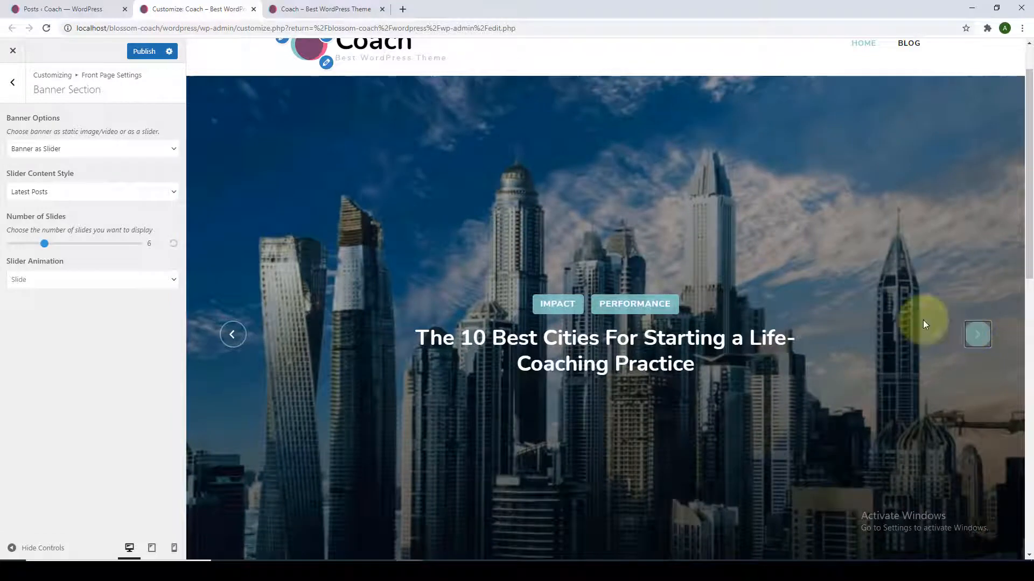
Confirm Slider Animation stays on Slide and reopen the slider content style choices.
click(168, 289)
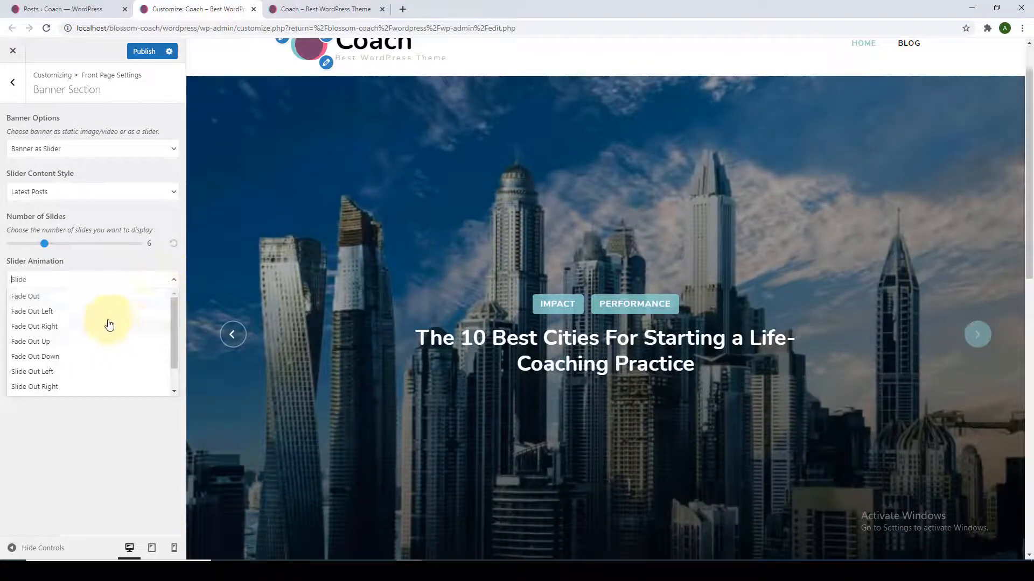
click(87, 434)
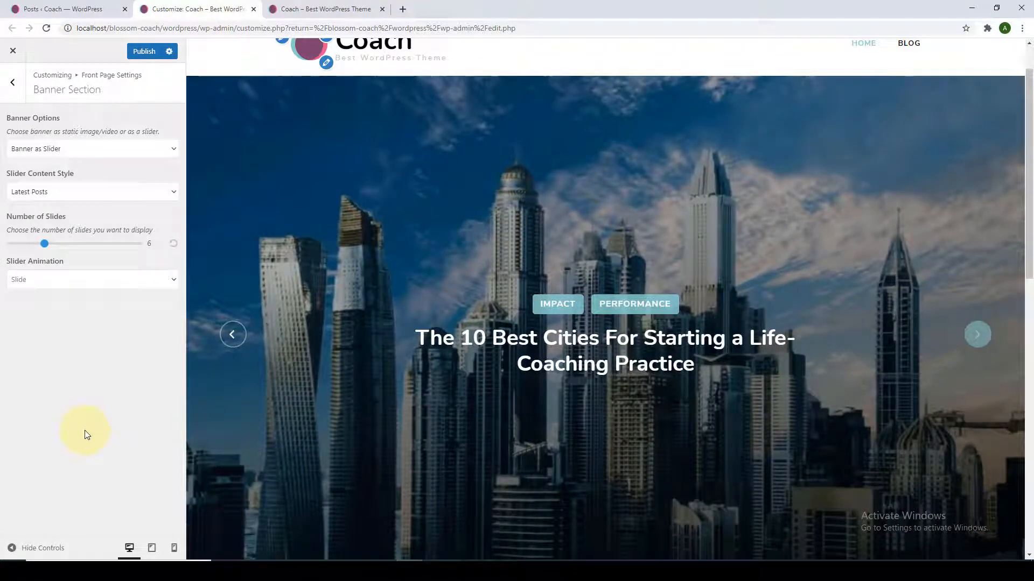
click(173, 196)
Set the slider content style to Category and choose Career as the slider category.
click(91, 226)
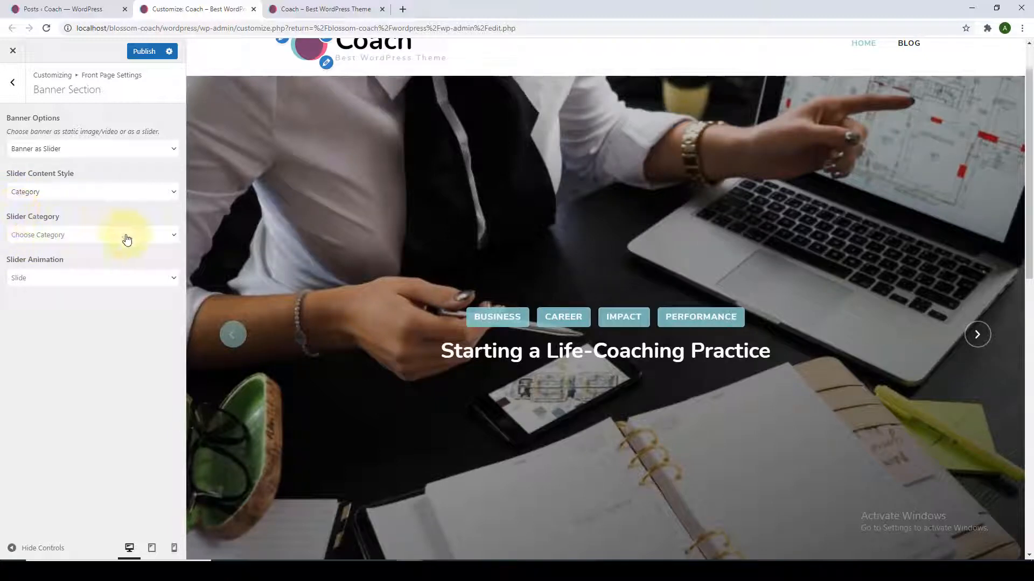
click(172, 237)
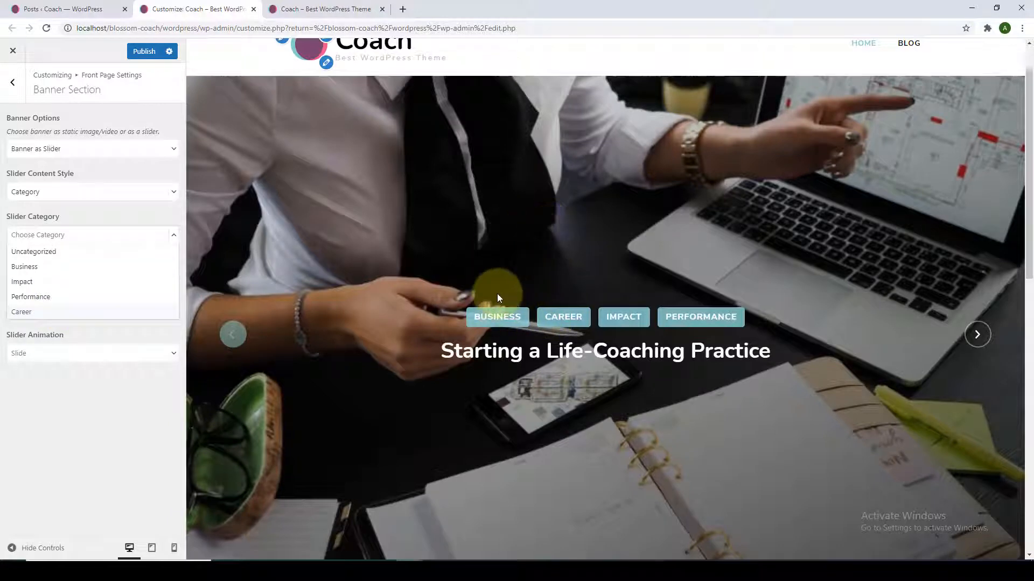
click(80, 312)
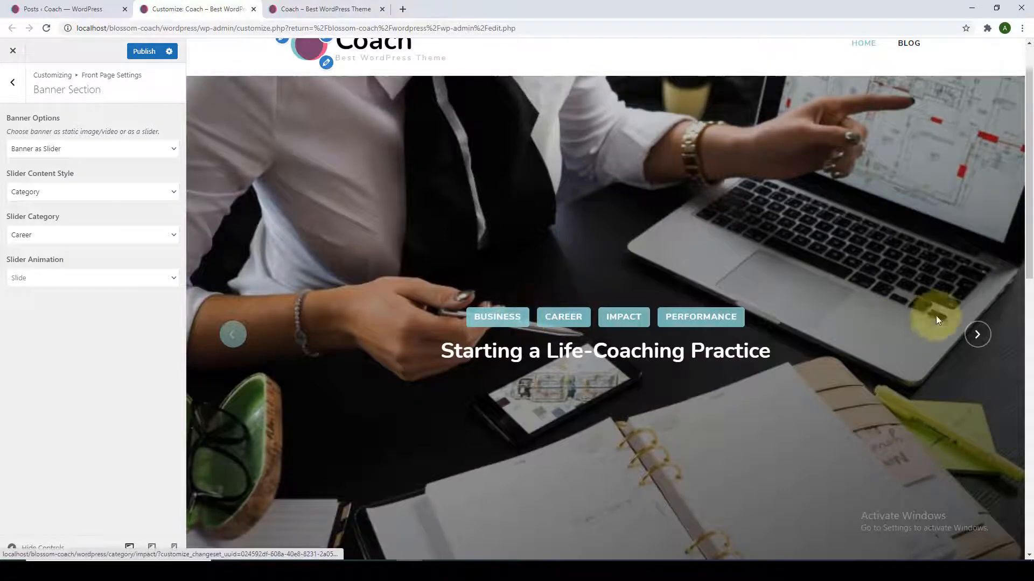
Step the banner preview through the Career slides back to the first one.
click(979, 336)
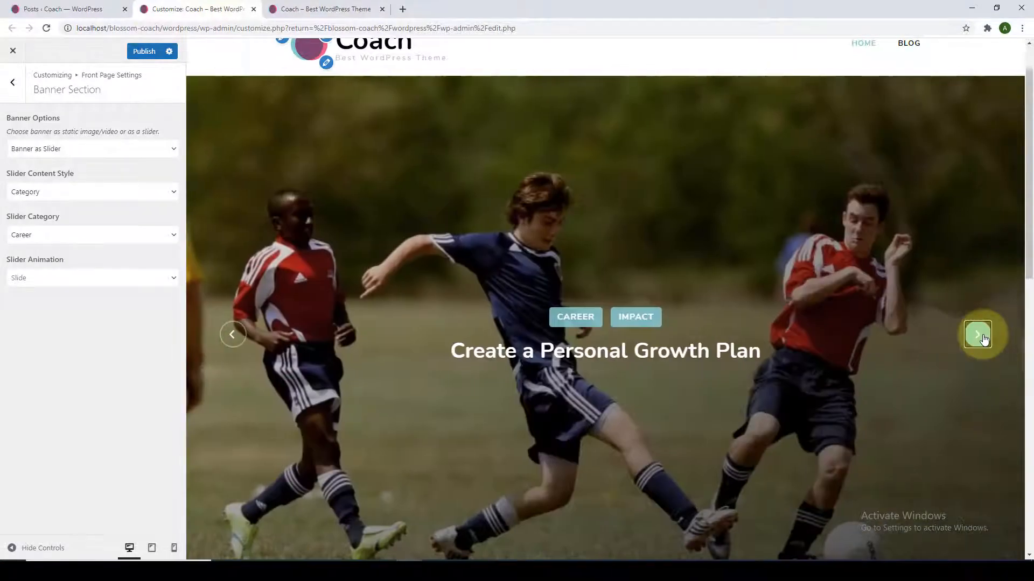
click(978, 336)
click(979, 336)
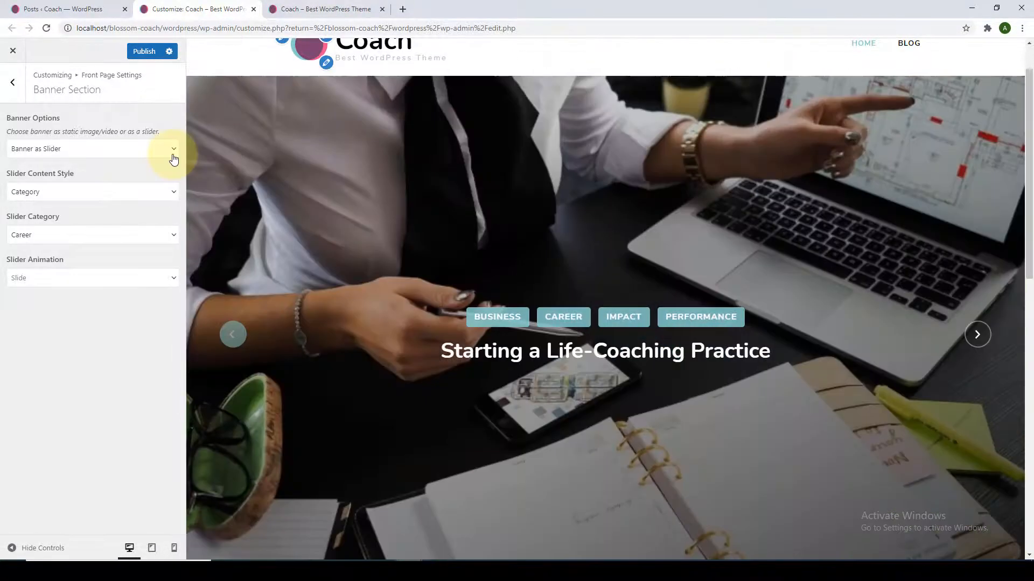
click(173, 156)
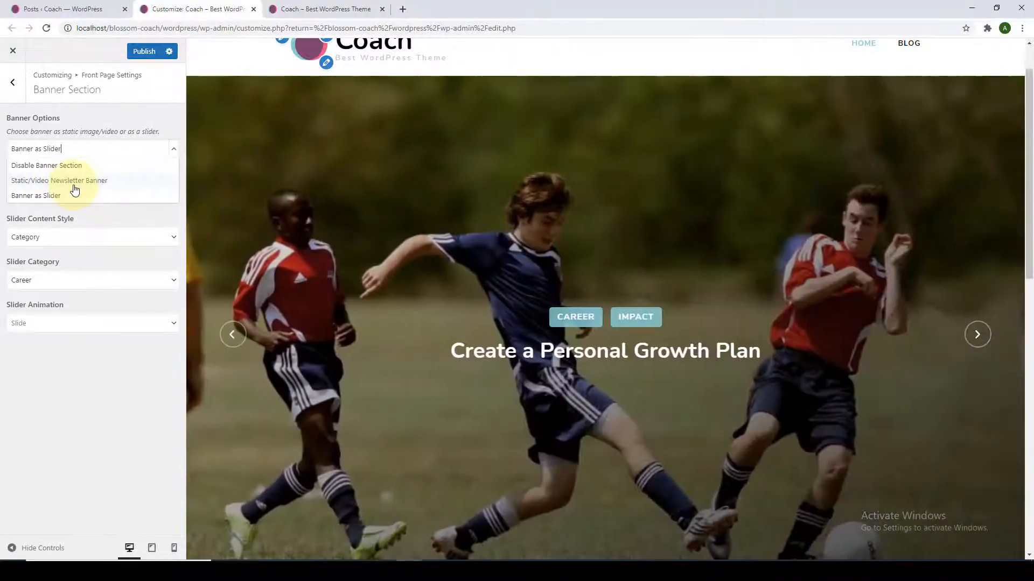
click(75, 181)
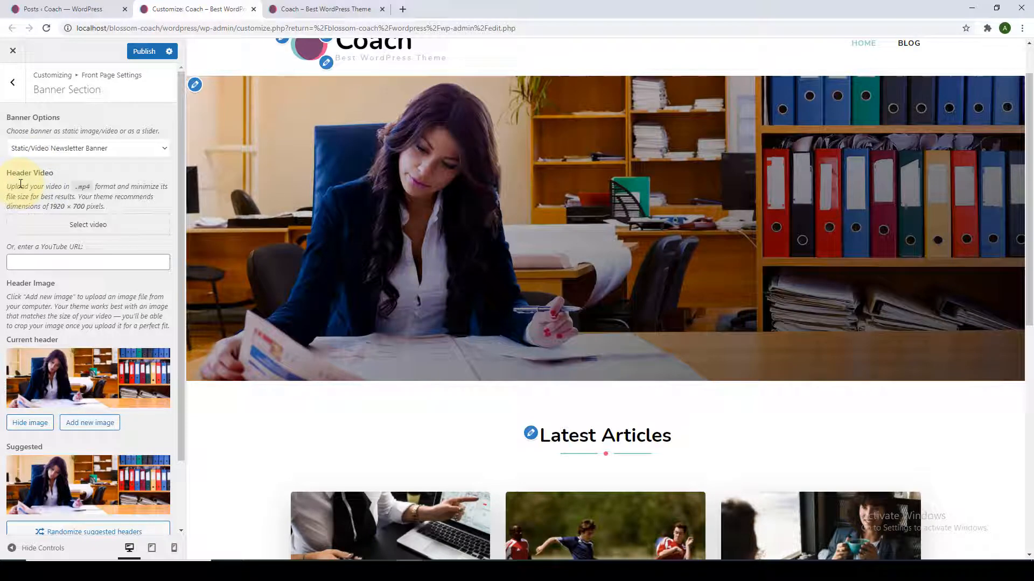
scroll(218, 235, up, 1)
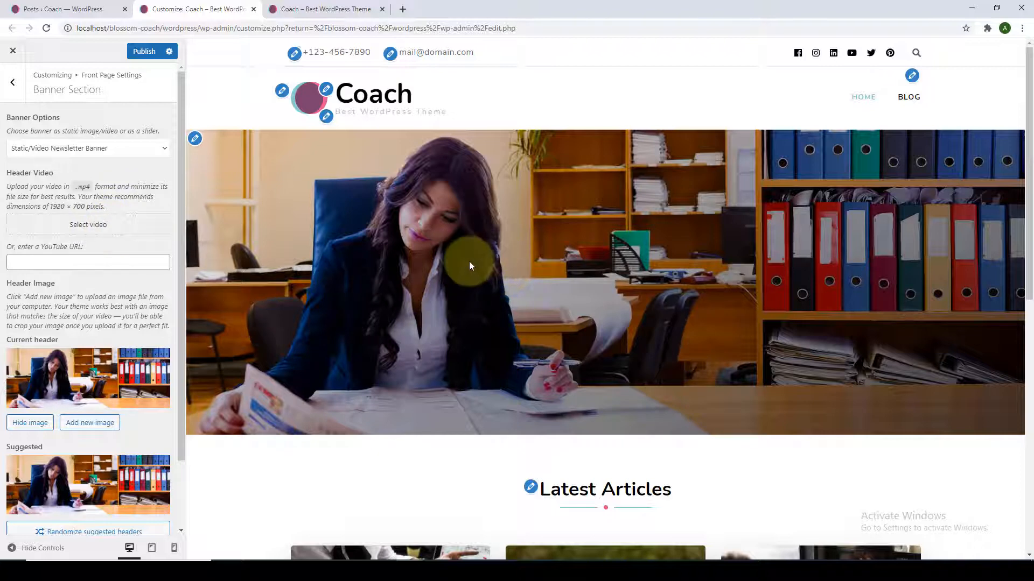
drag(105, 207, 8, 190)
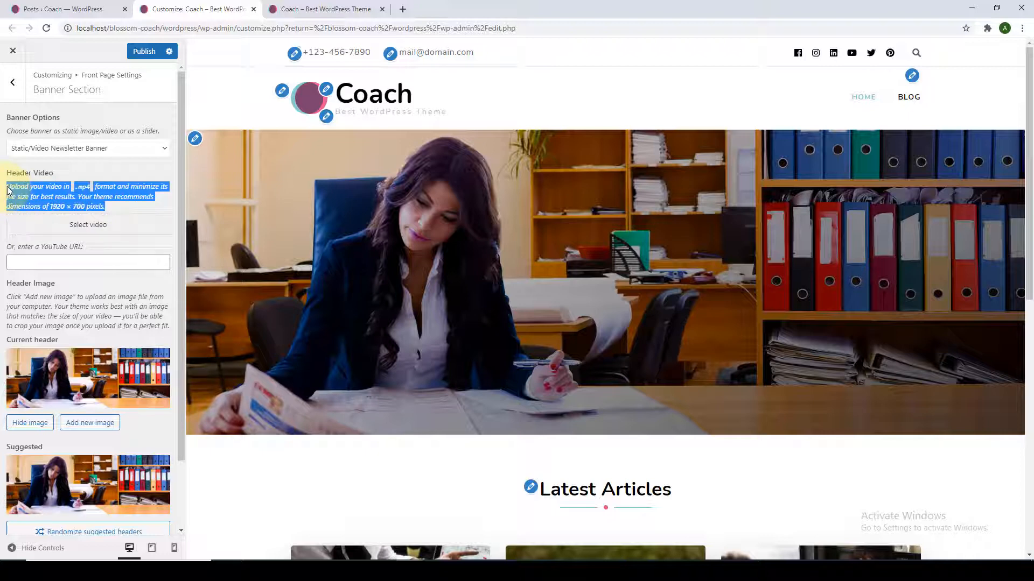
click(113, 208)
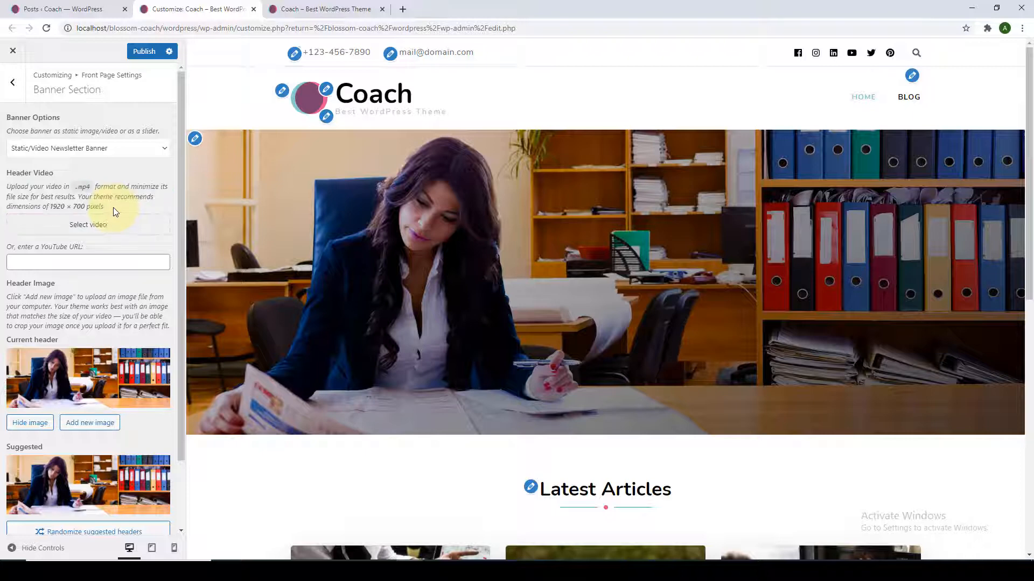
click(89, 225)
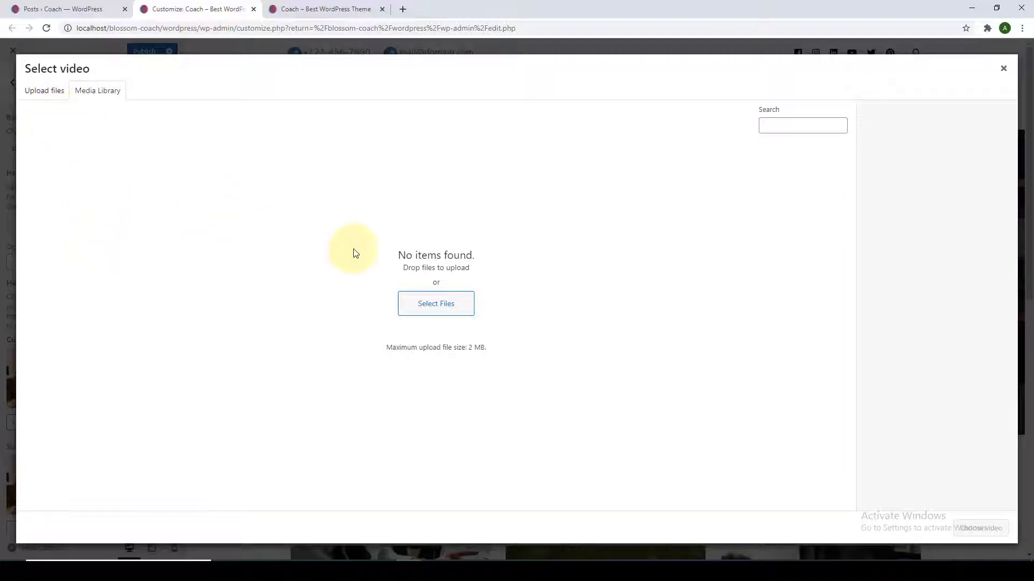
click(54, 92)
click(521, 284)
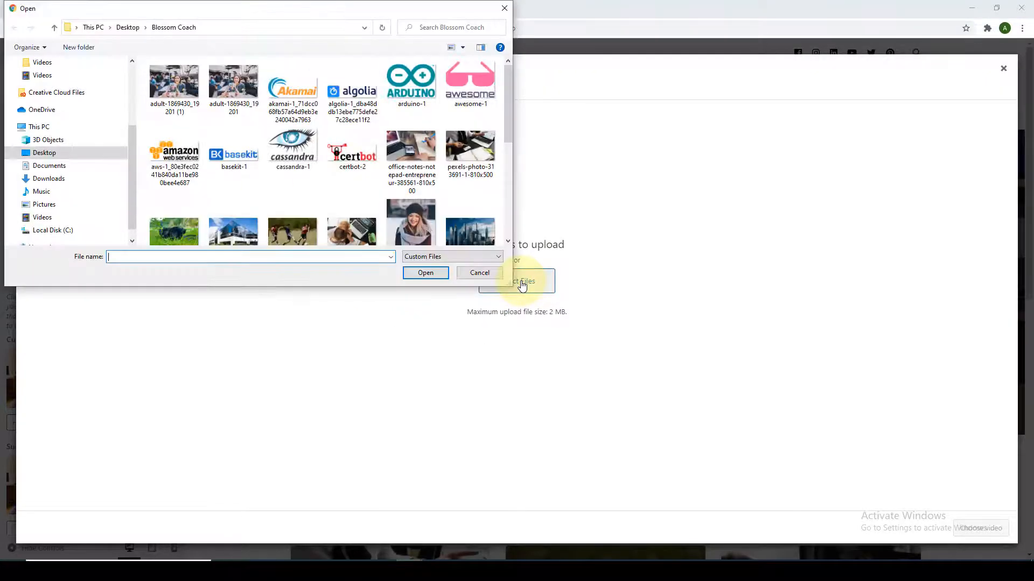
scroll(463, 225, down, 2)
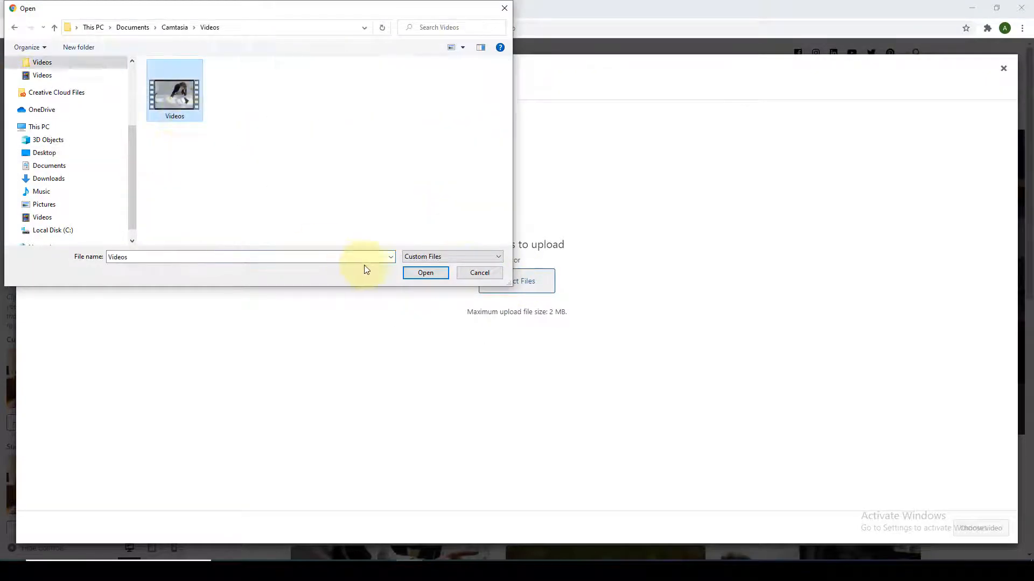
click(425, 273)
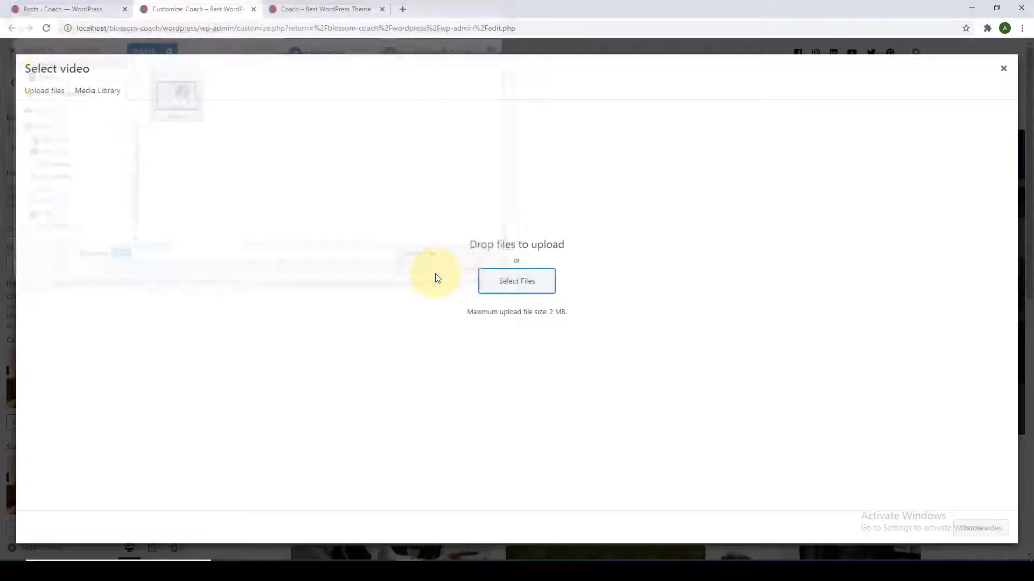
click(980, 528)
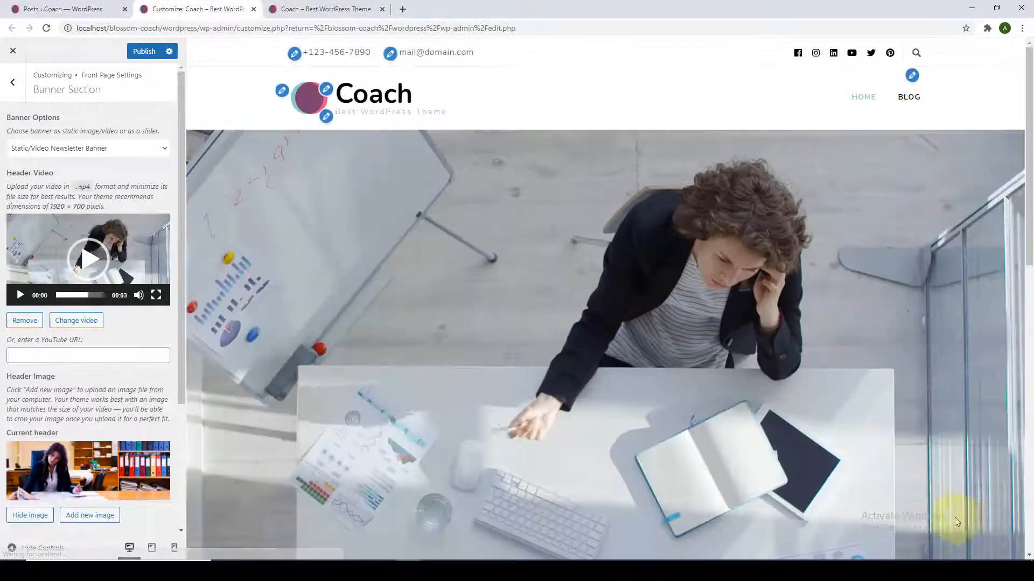
scroll(877, 406, down, 2)
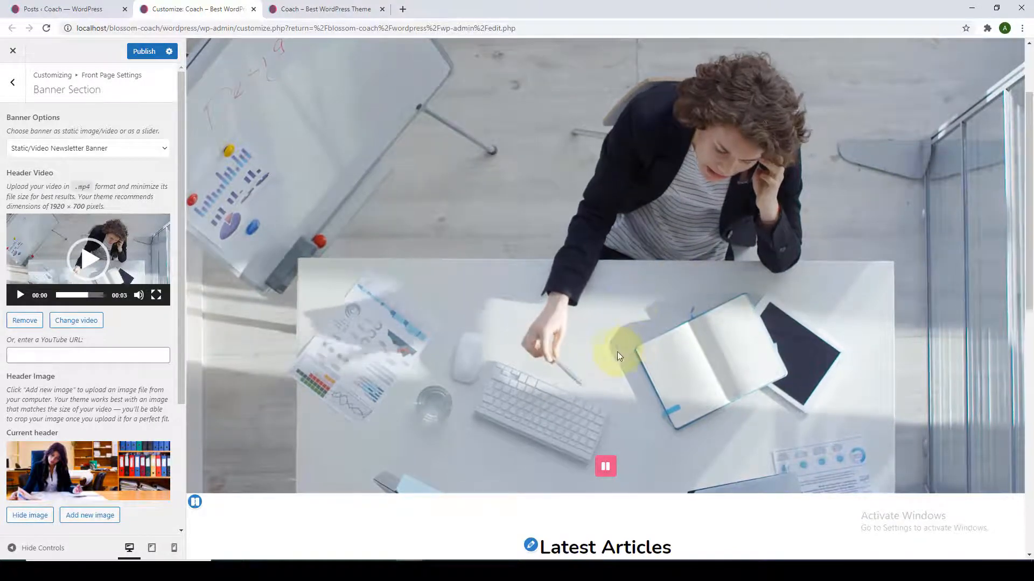
scroll(102, 431, down, 3)
click(101, 513)
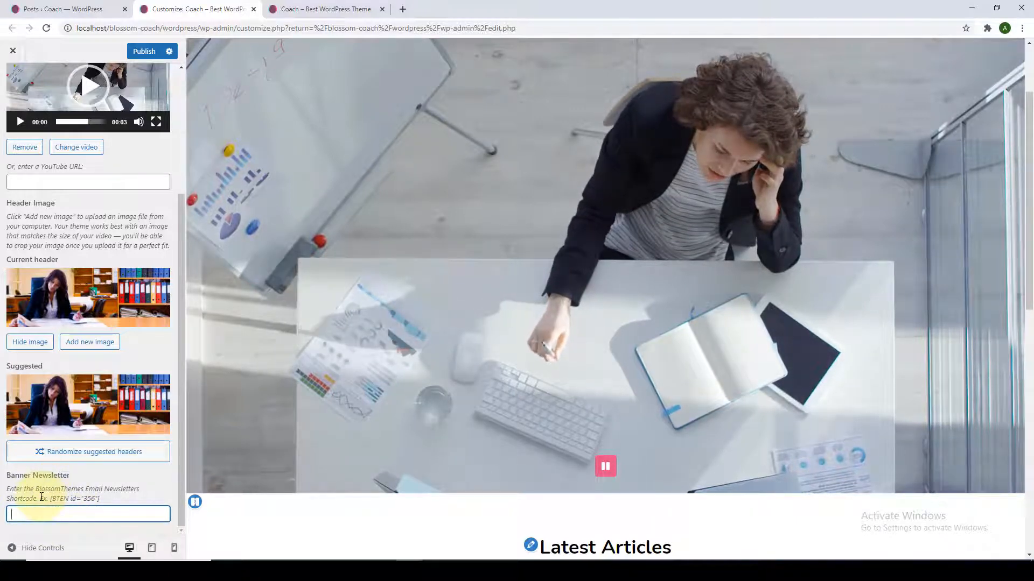
scroll(52, 500, up, 3)
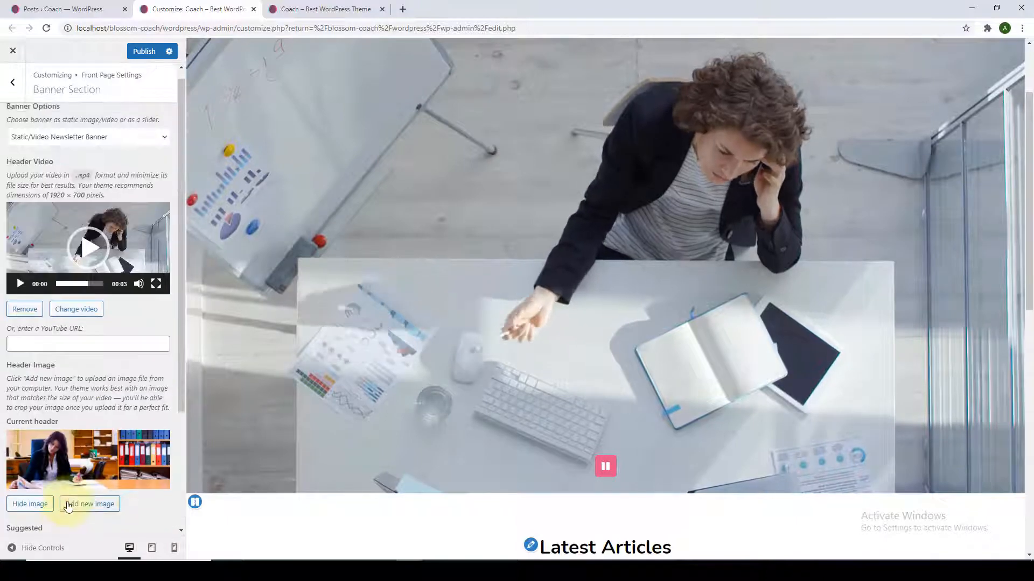
click(24, 322)
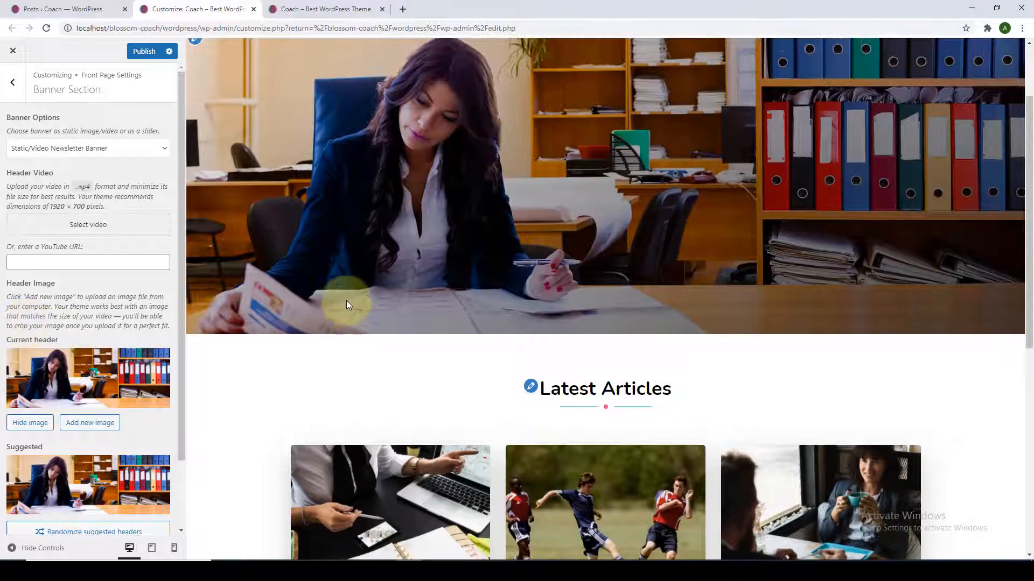
In a new tab, open a customer testimonial video on the Blossom Themes YouTube channel.
scroll(348, 300, up, 2)
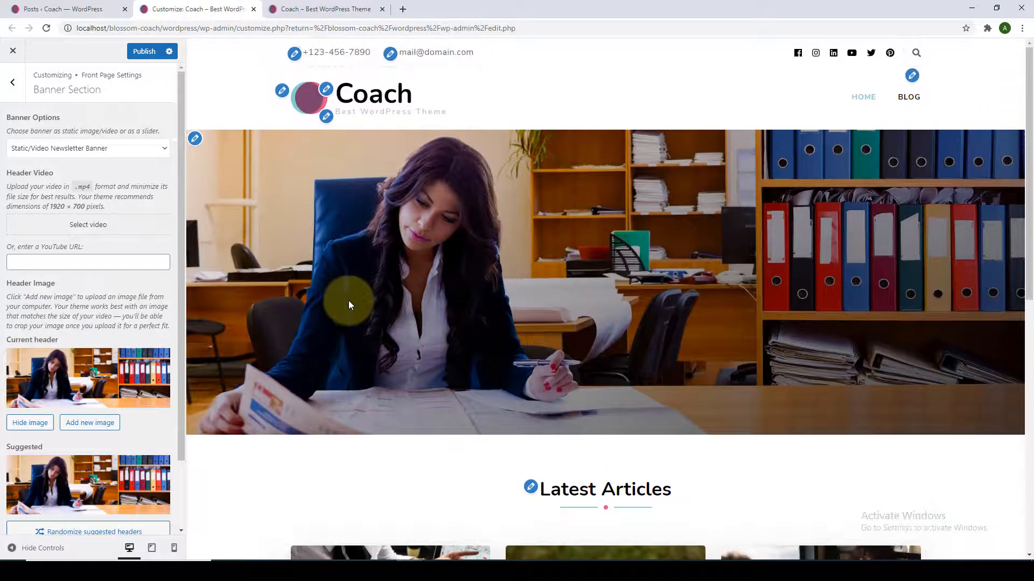
click(402, 11)
text(you)
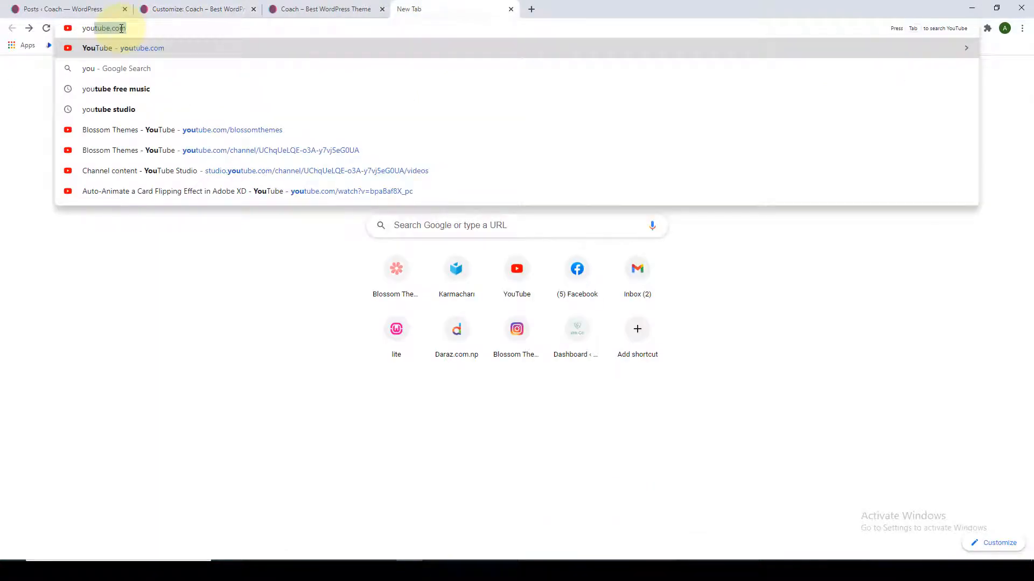
click(227, 150)
scroll(440, 362, down, 4)
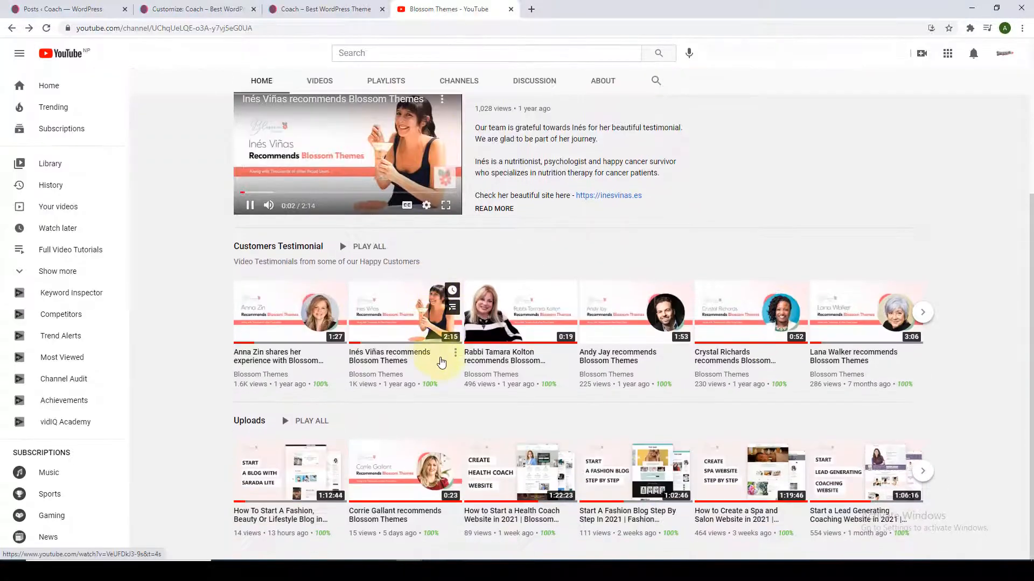
click(419, 478)
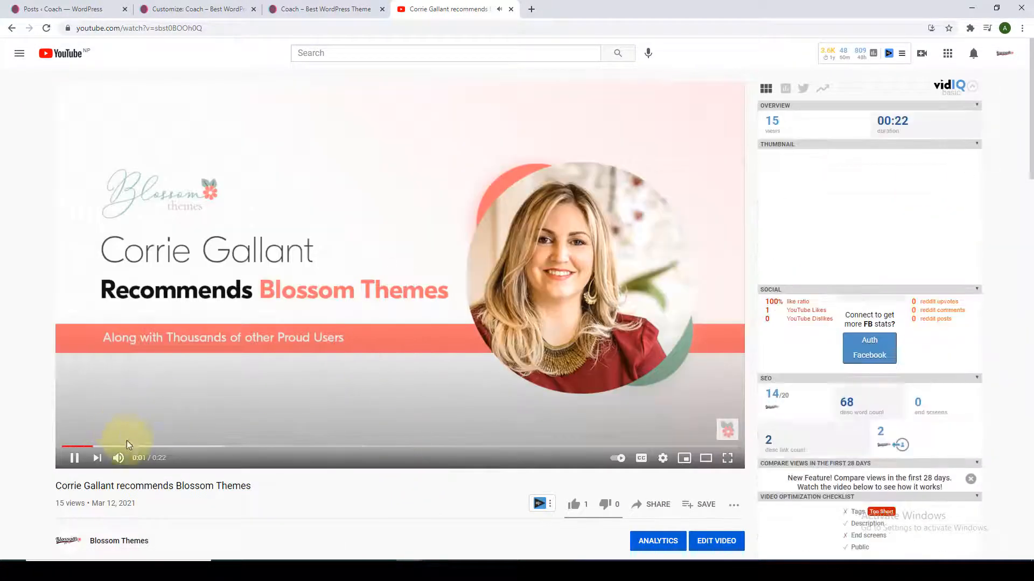
Pause the video, copy its web address, and return to the Customizer's YouTube URL field.
click(75, 458)
right_click(247, 28)
key(ctrl+c)
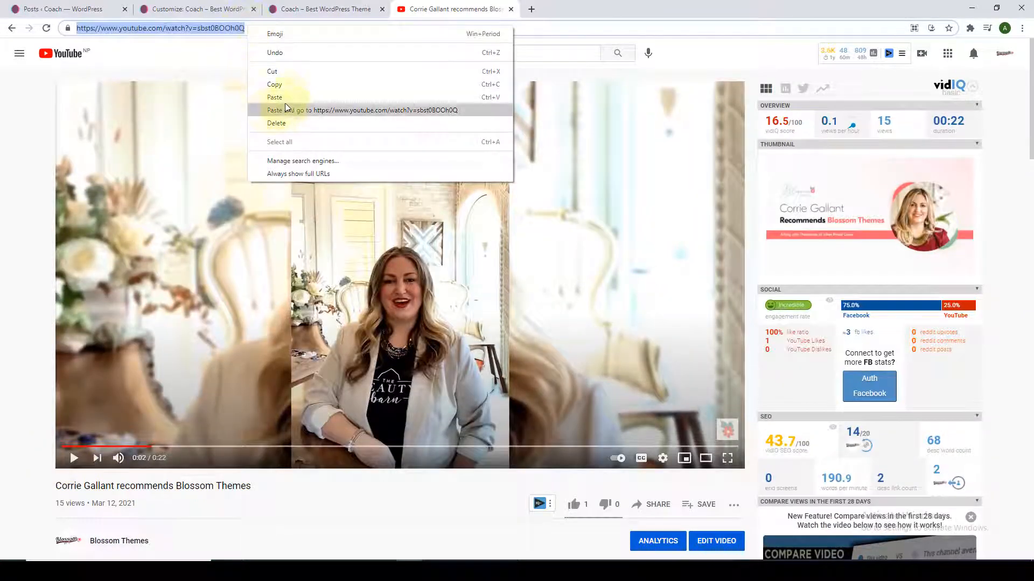
click(277, 84)
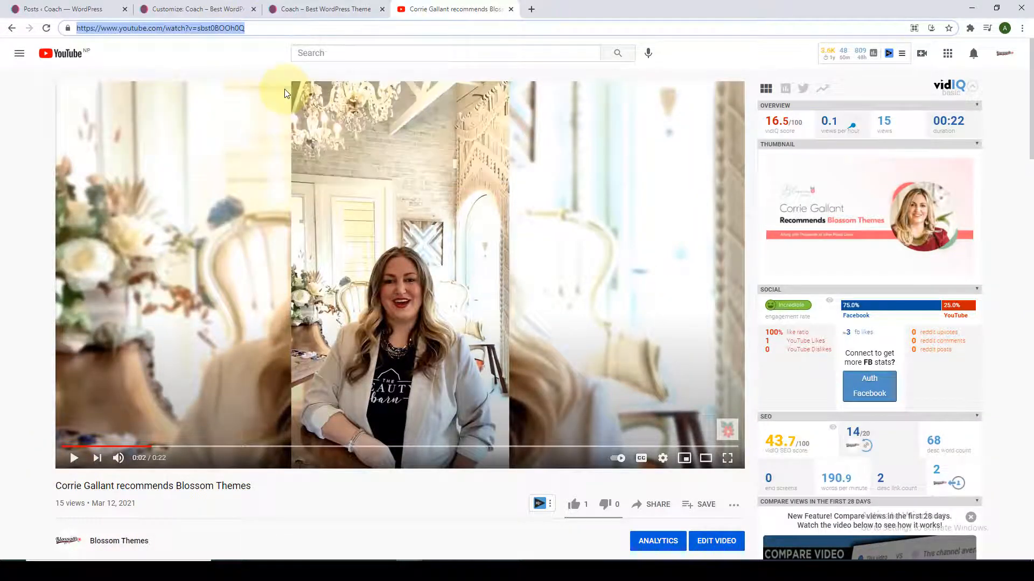
click(209, 4)
click(110, 261)
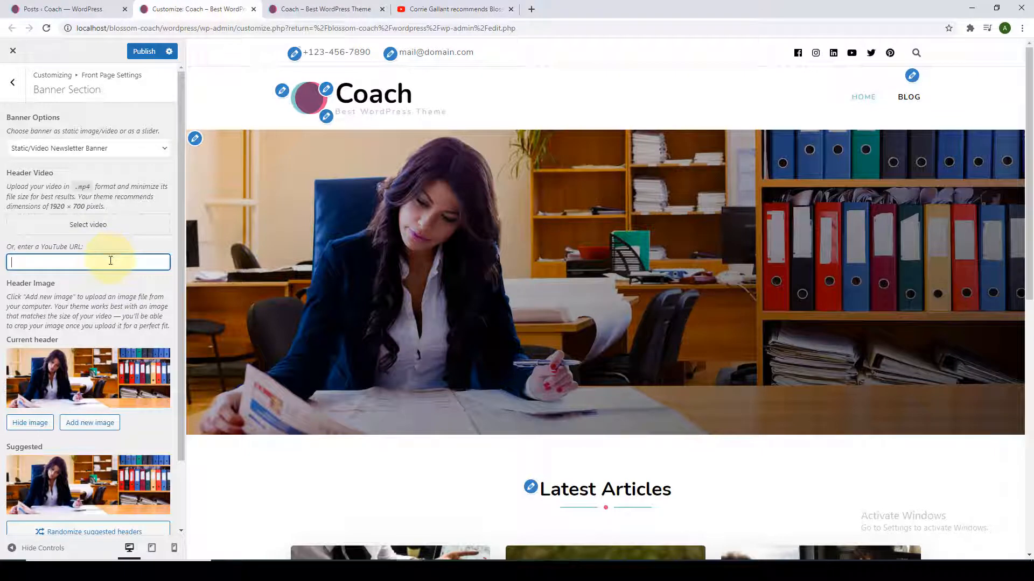
right_click(111, 261)
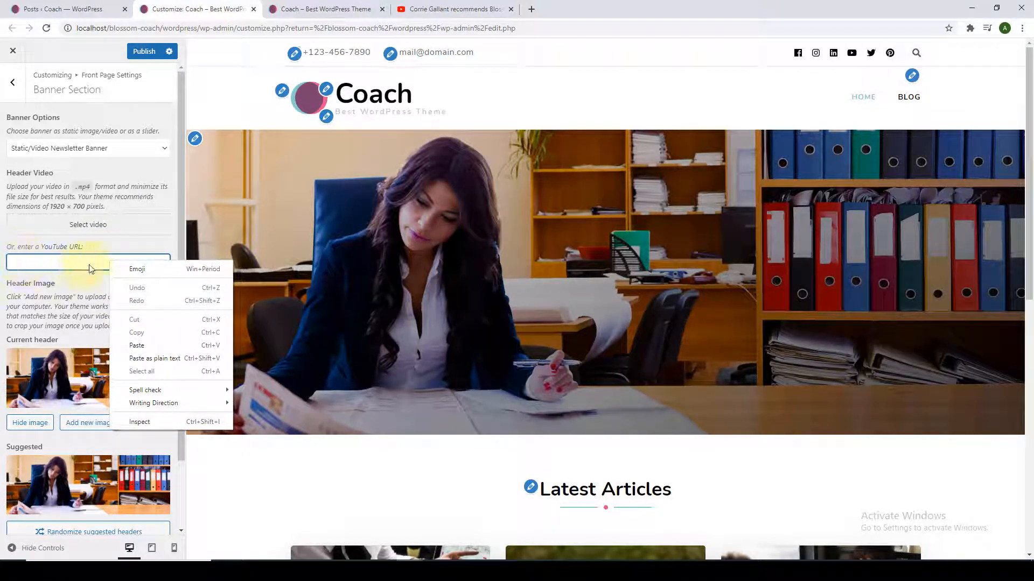
click(139, 346)
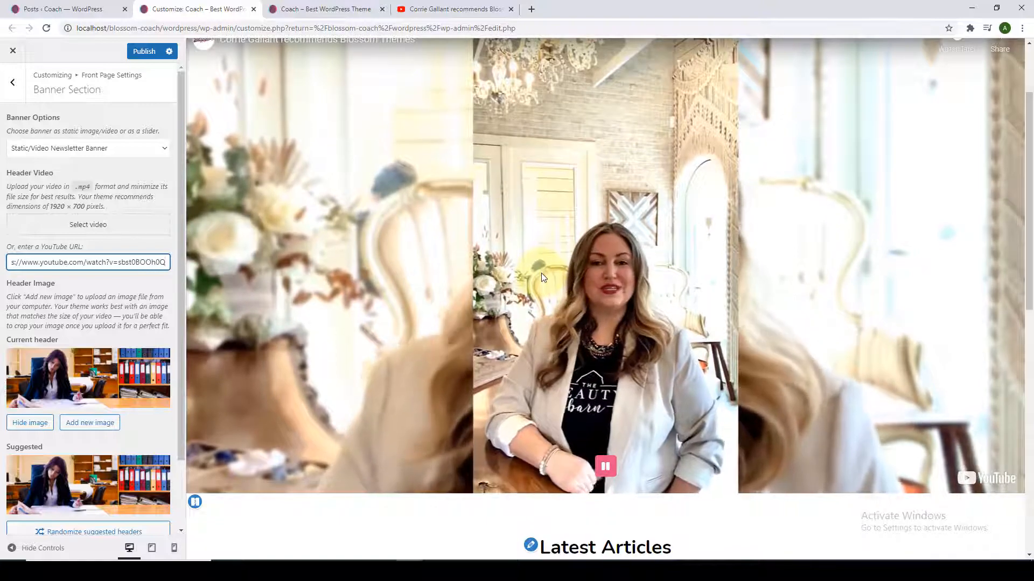
triple_click(66, 265)
key(BackSpace)
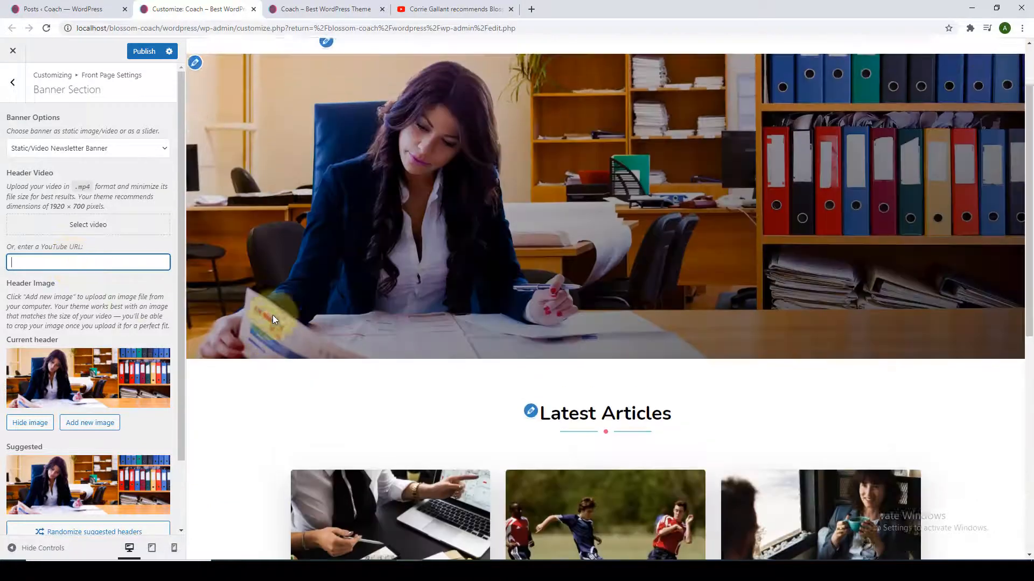
scroll(137, 358, down, 1)
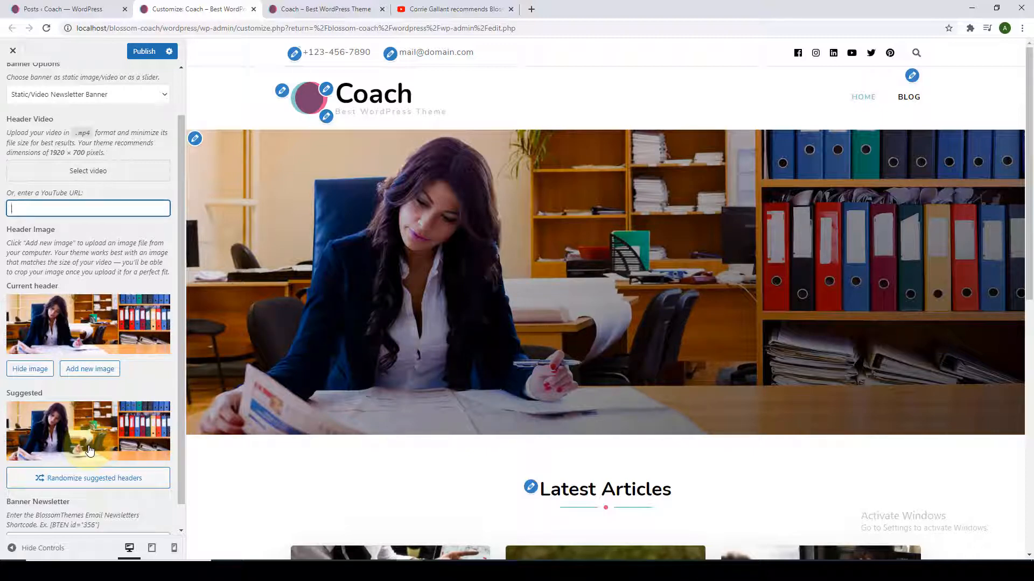
Restore the suggested office photo as the banner header image and publish the changes.
click(38, 370)
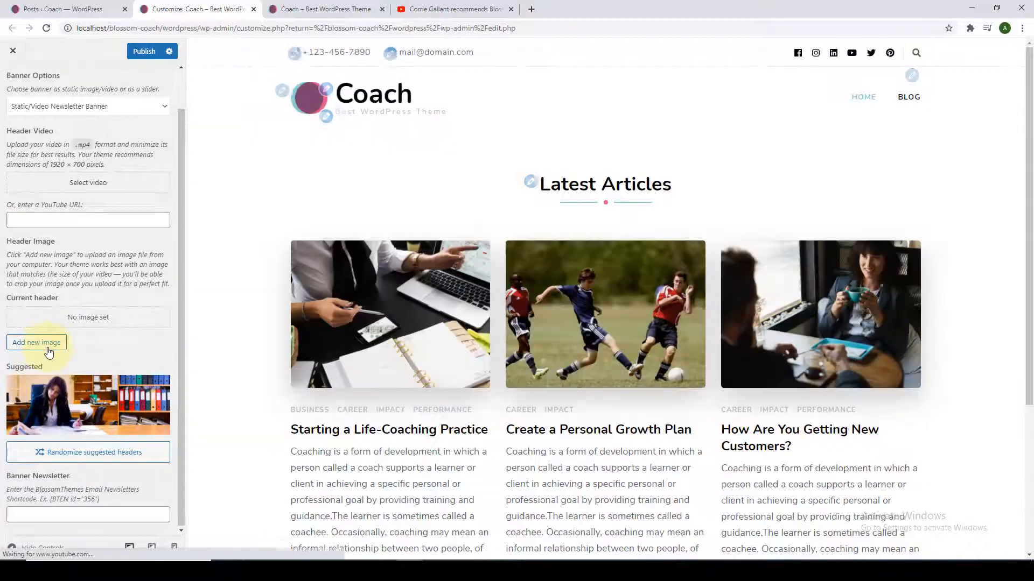
click(36, 343)
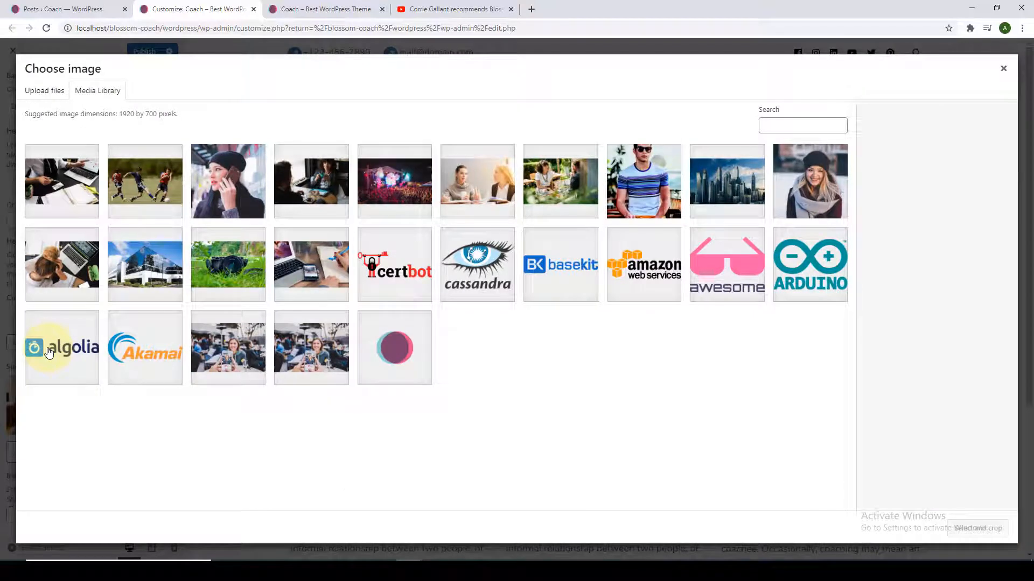
click(1003, 69)
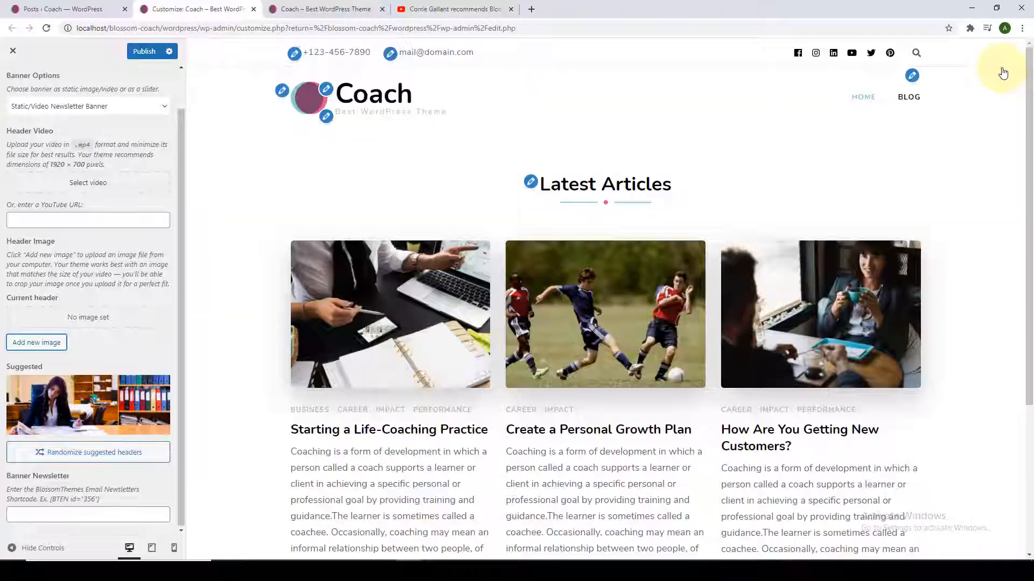
click(67, 430)
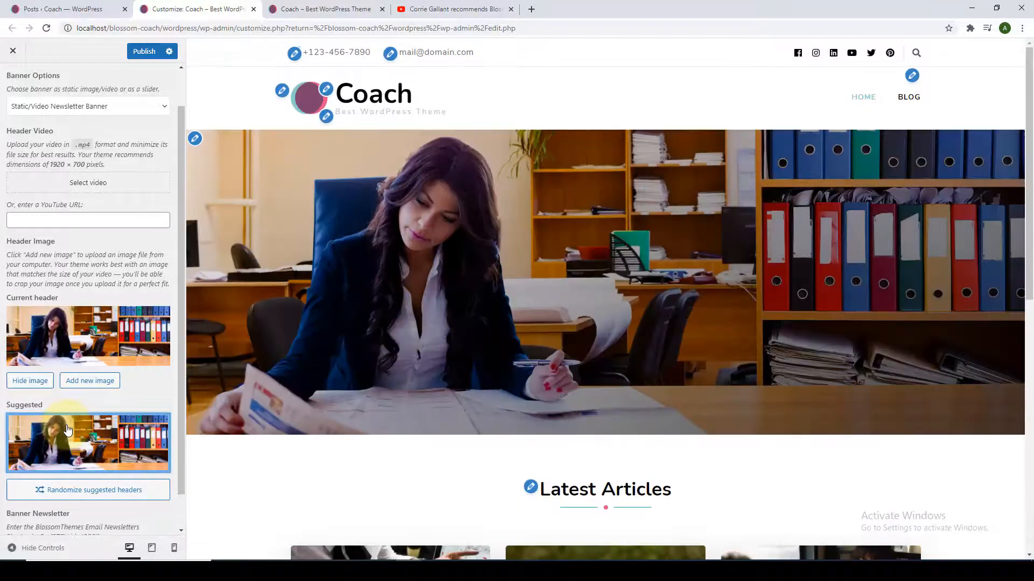
scroll(67, 429, down, 1)
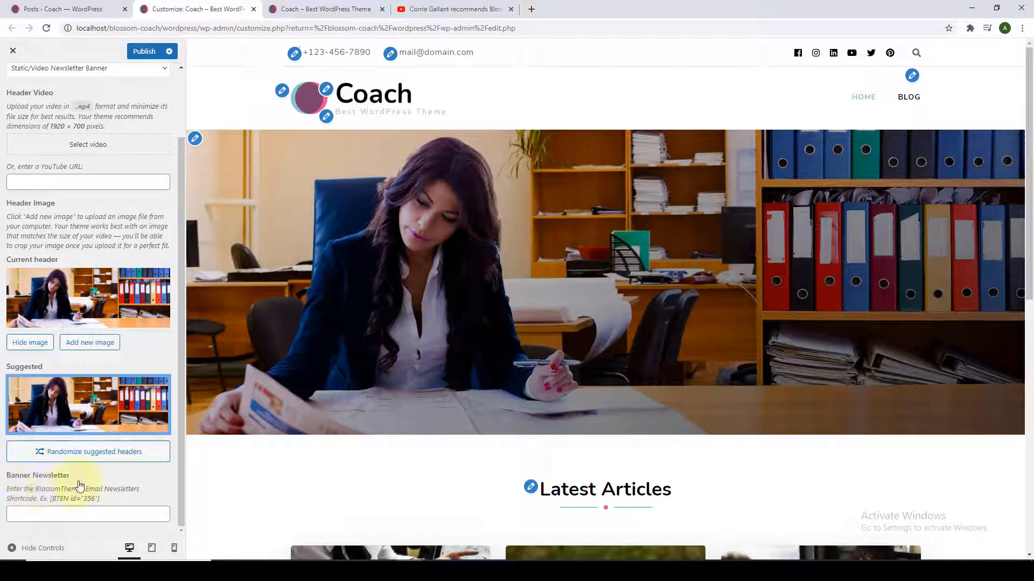
click(154, 483)
scroll(140, 270, up, 3)
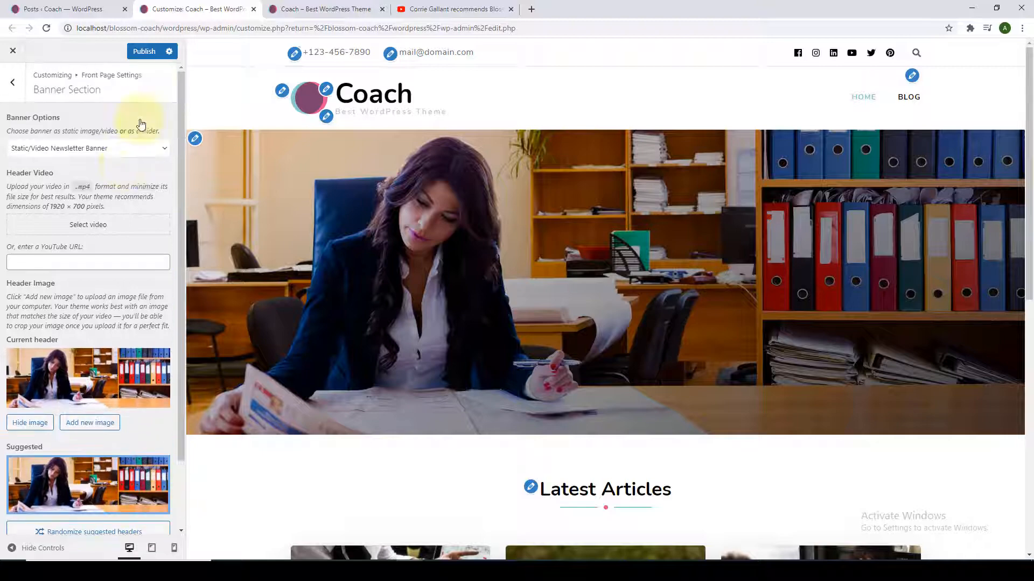
click(143, 51)
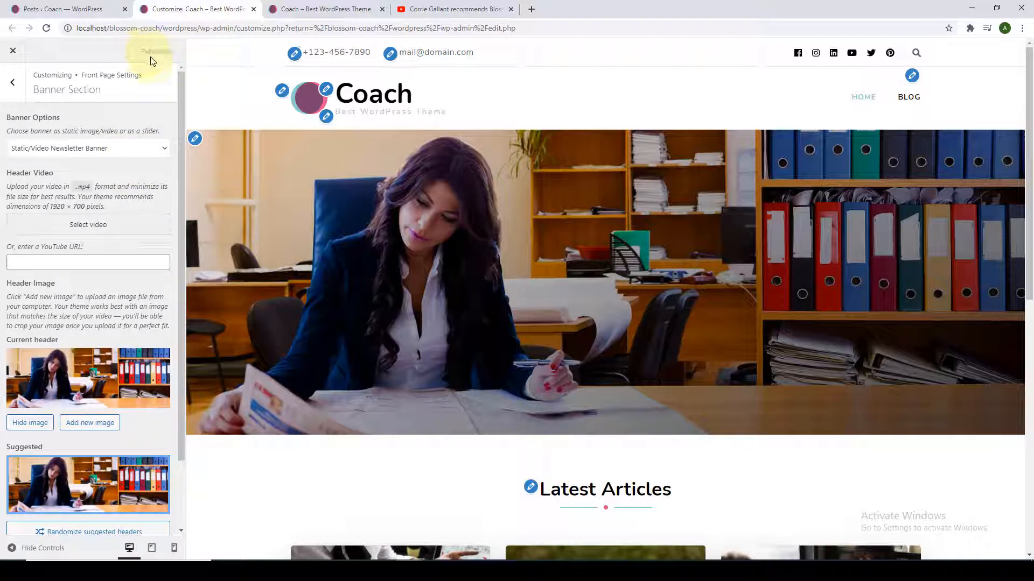
Reload the live front page, then return to the Customizer's front page sections list.
click(275, 8)
scroll(279, 132, down, 3)
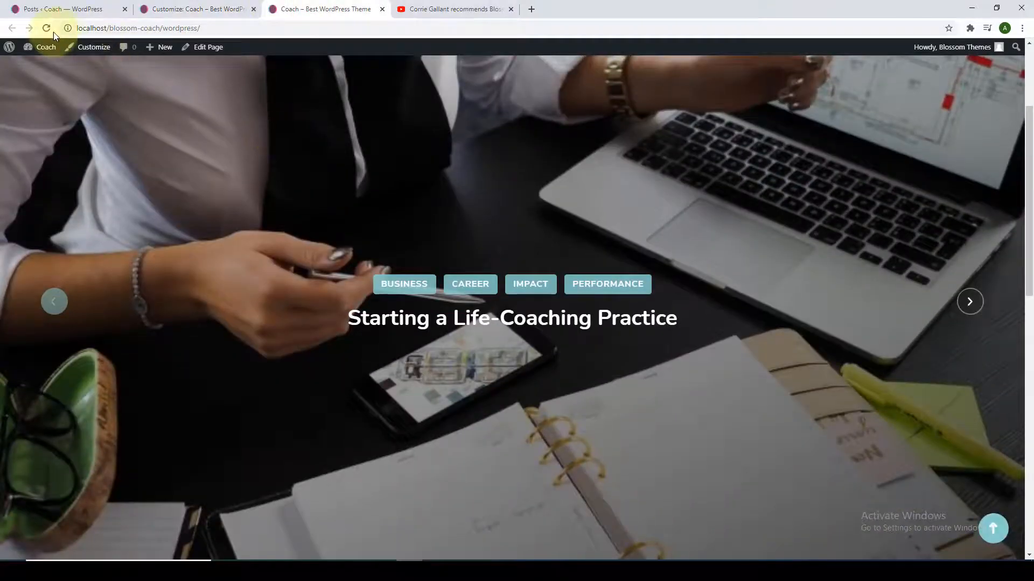
click(48, 30)
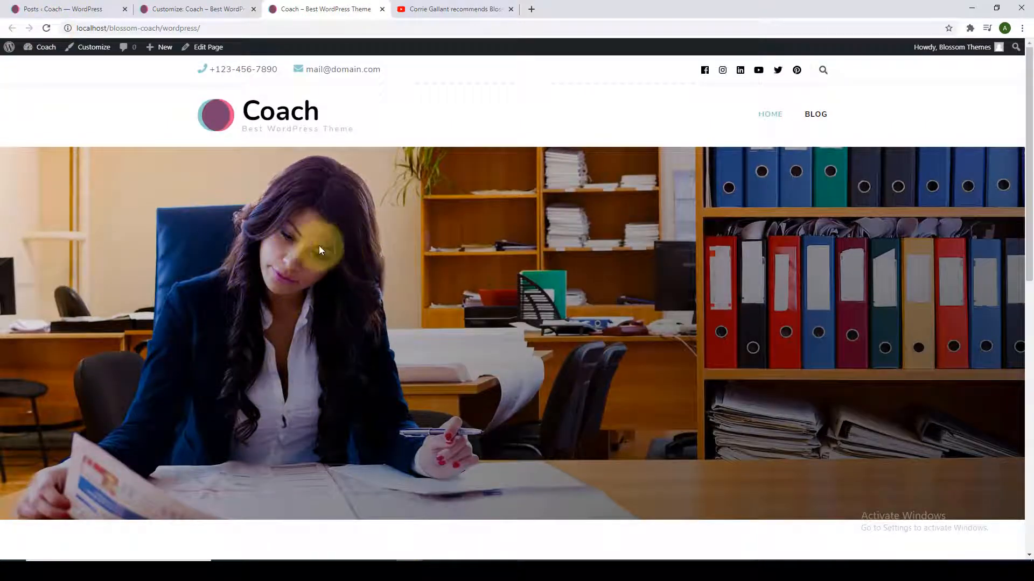
click(235, 9)
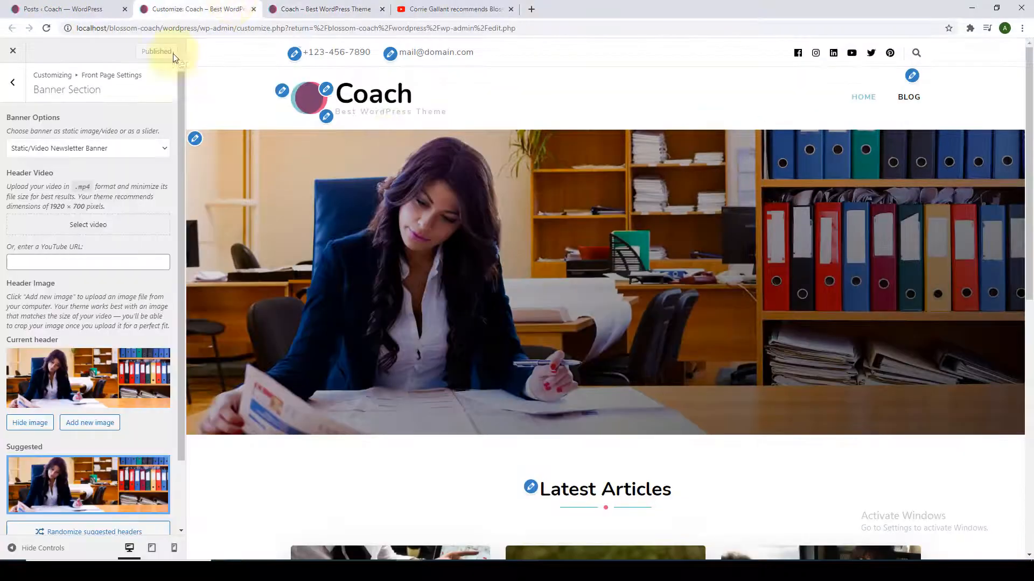
click(13, 82)
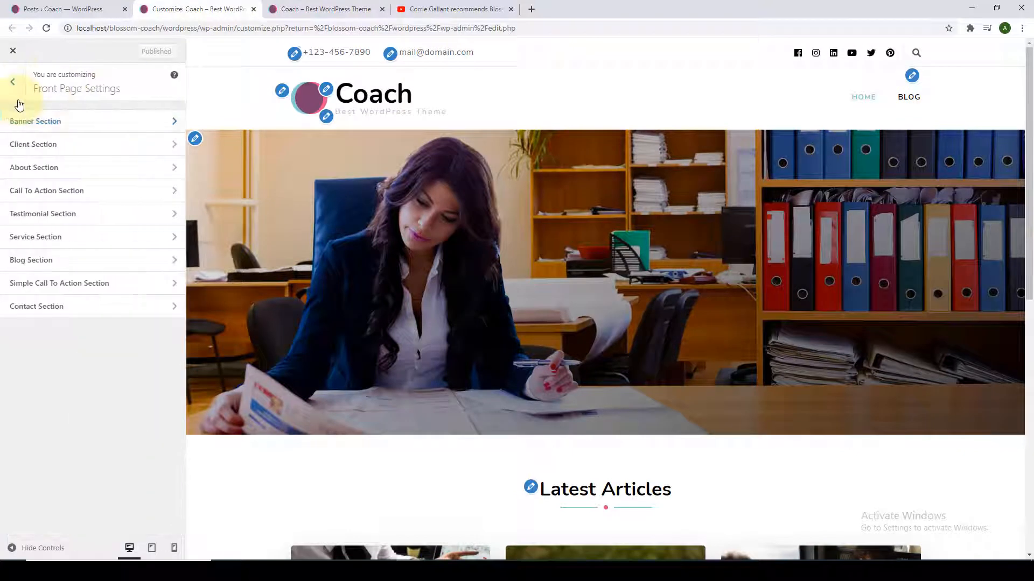
Add a Blossom: Client Logo Widget titled 'AS FEATURED ON' to the Client Section.
click(56, 157)
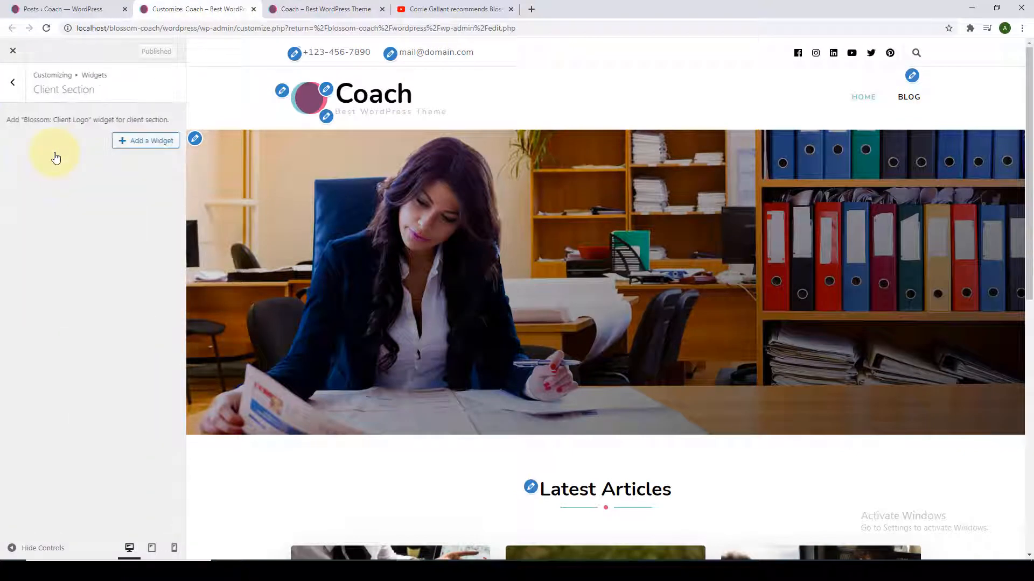
scroll(517, 339, down, 4)
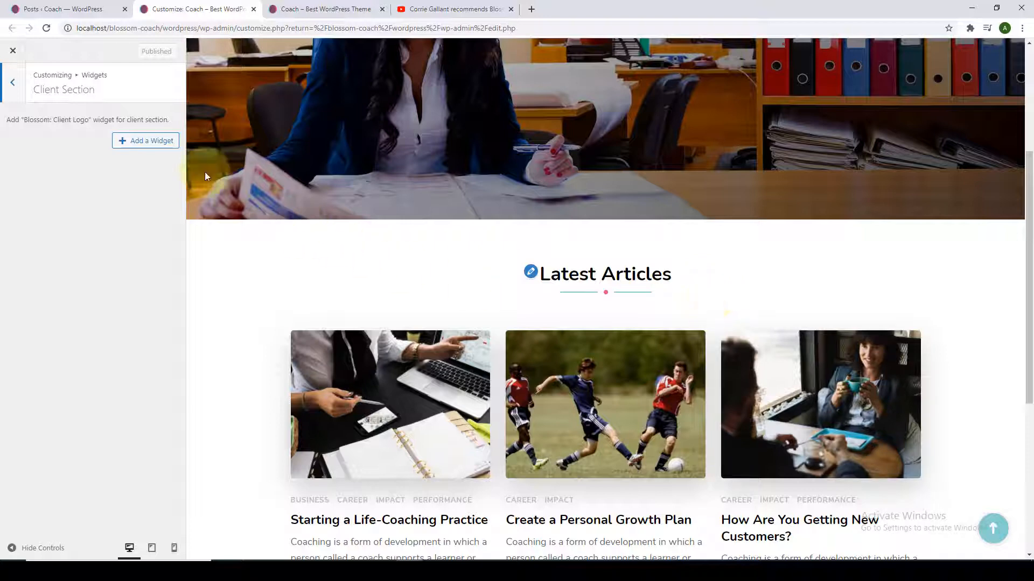
click(129, 143)
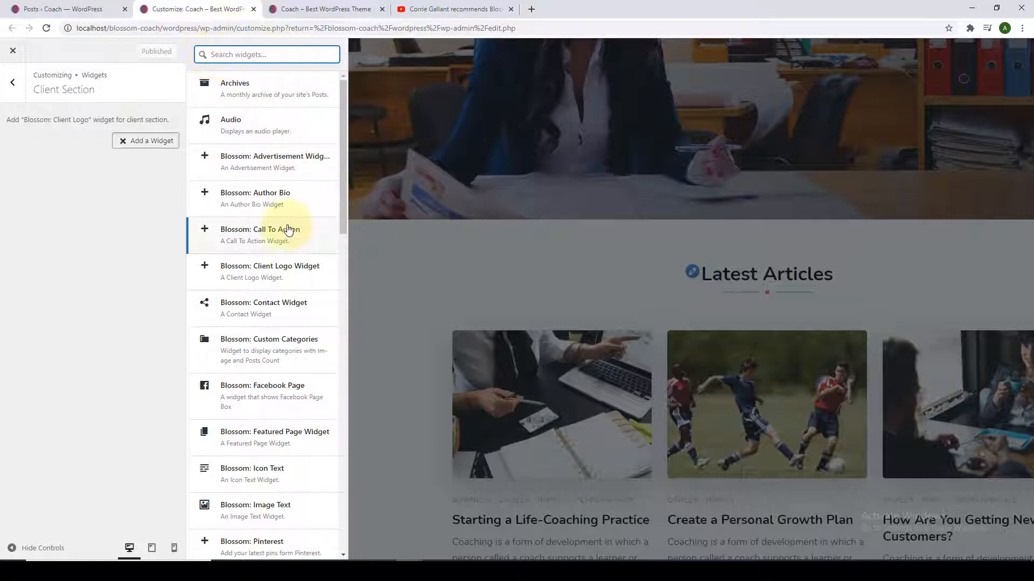
scroll(279, 242, down, 3)
scroll(264, 415, up, 3)
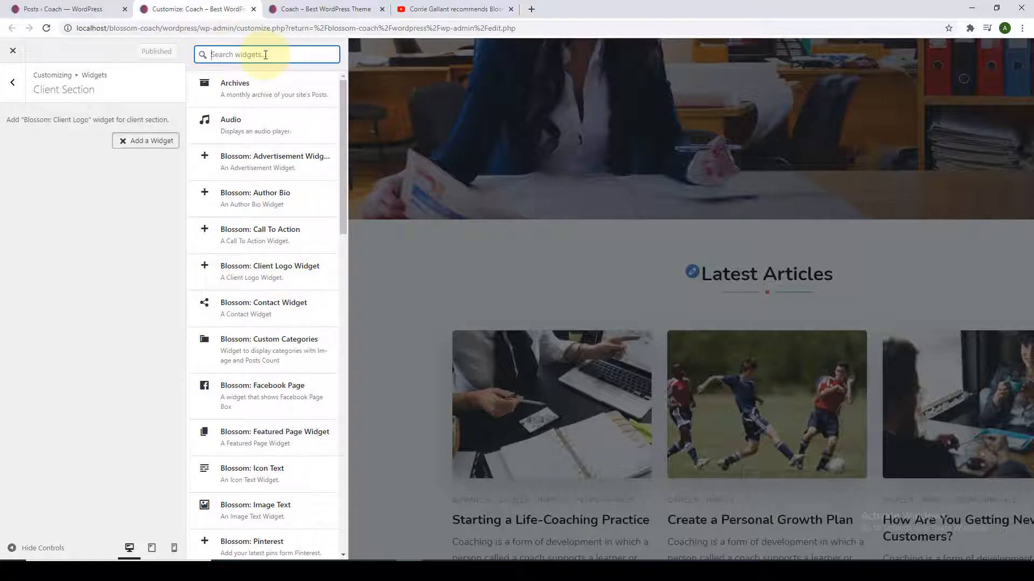
click(266, 280)
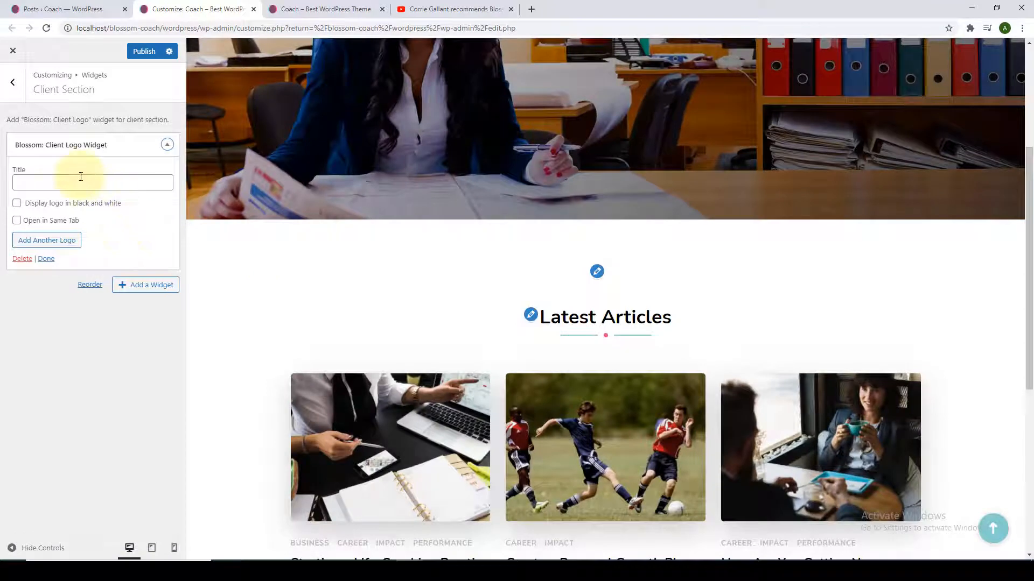
click(81, 181)
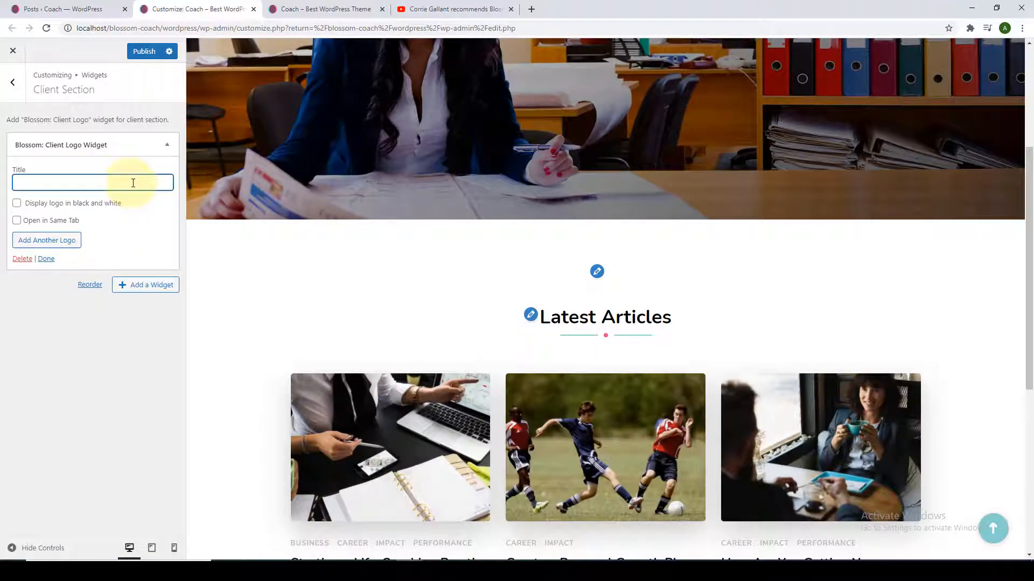
text(AS FEATURE)
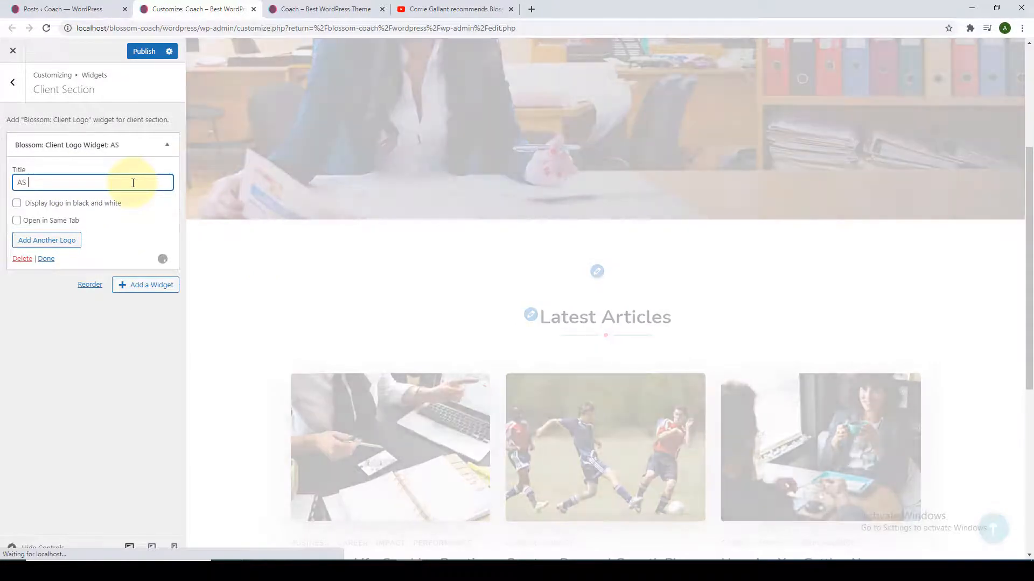
text(D ON)
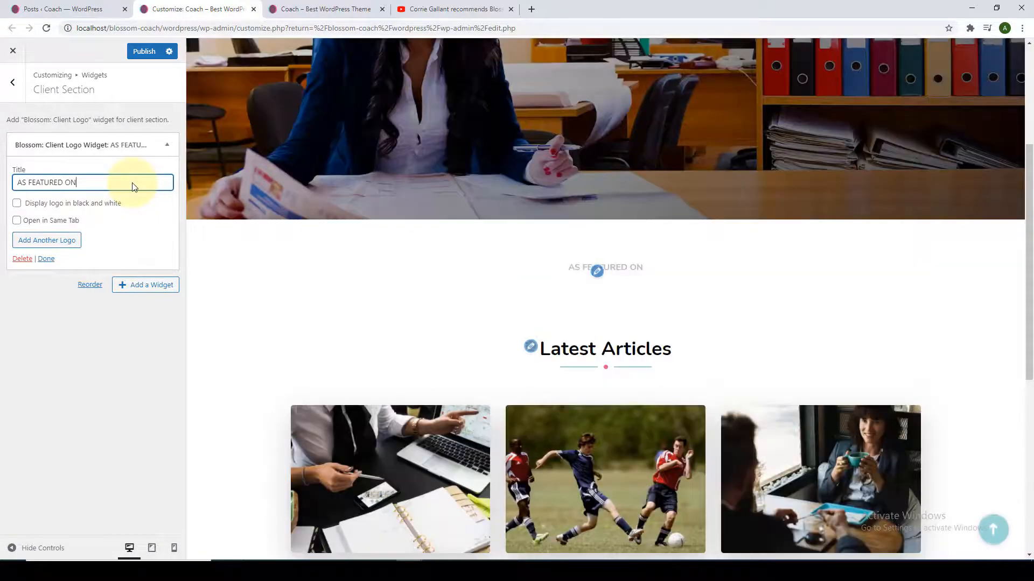
Add the certbot logo with the pasted link and apply it to the preview.
click(49, 240)
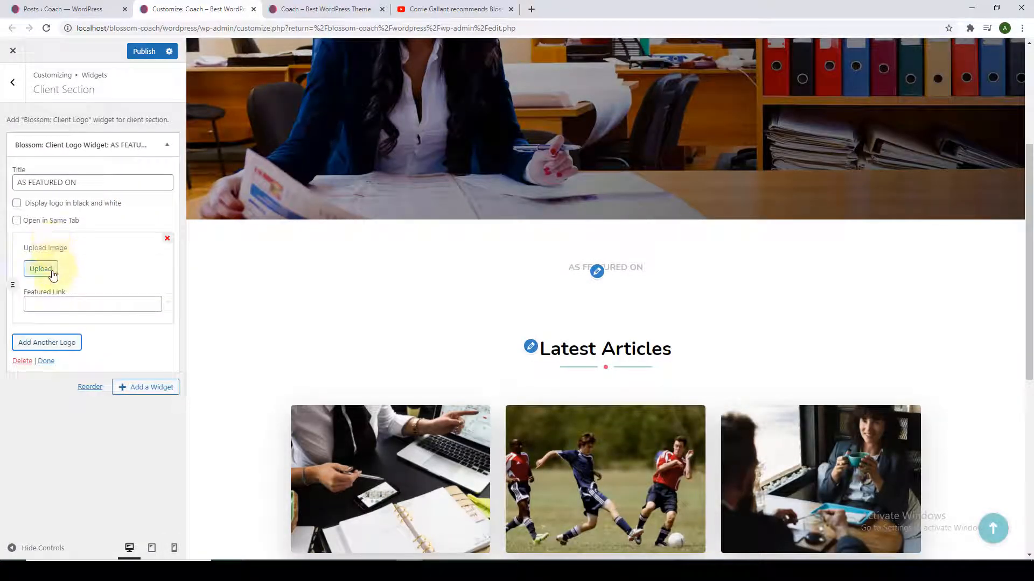
click(50, 272)
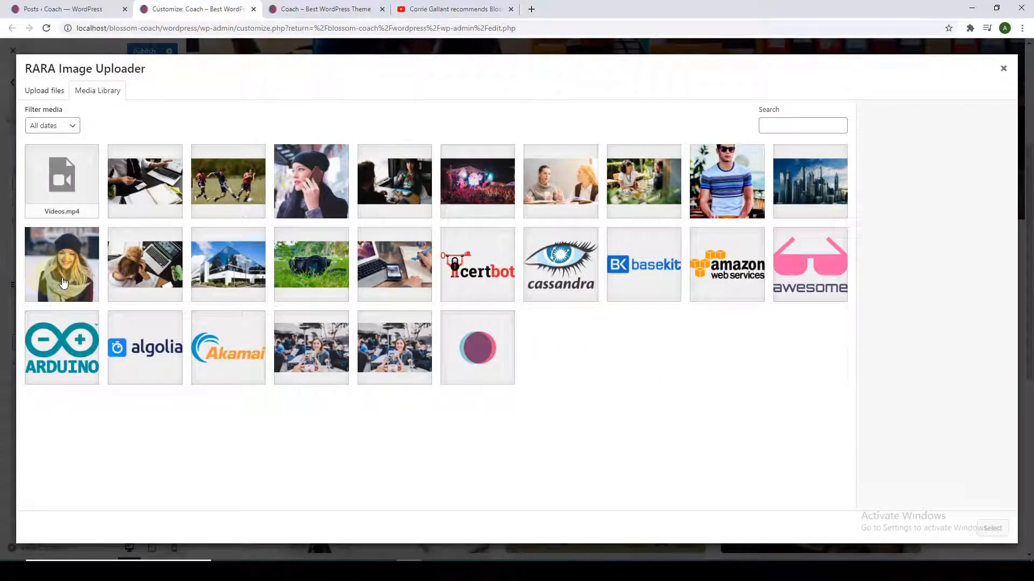
click(492, 263)
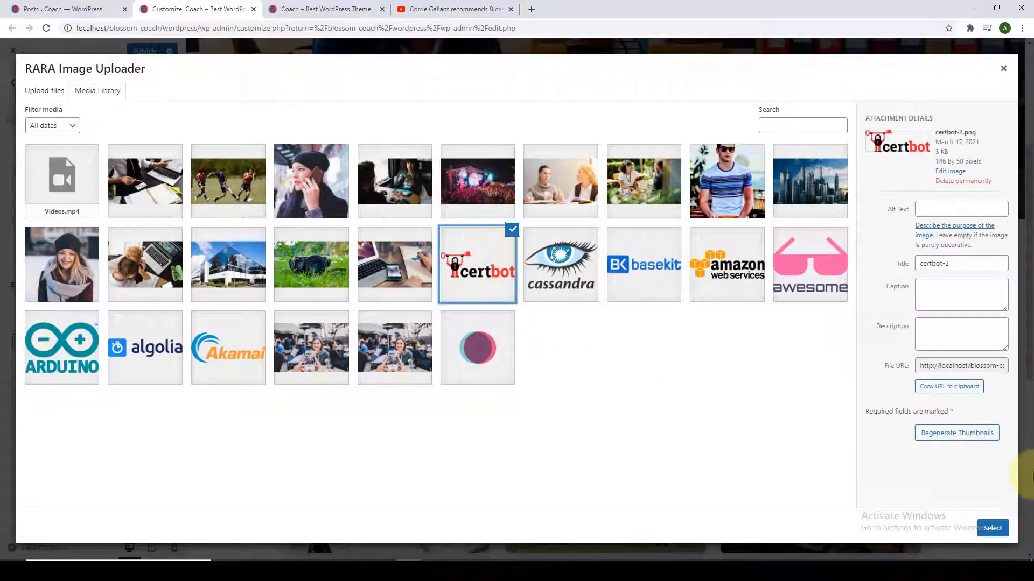
click(993, 528)
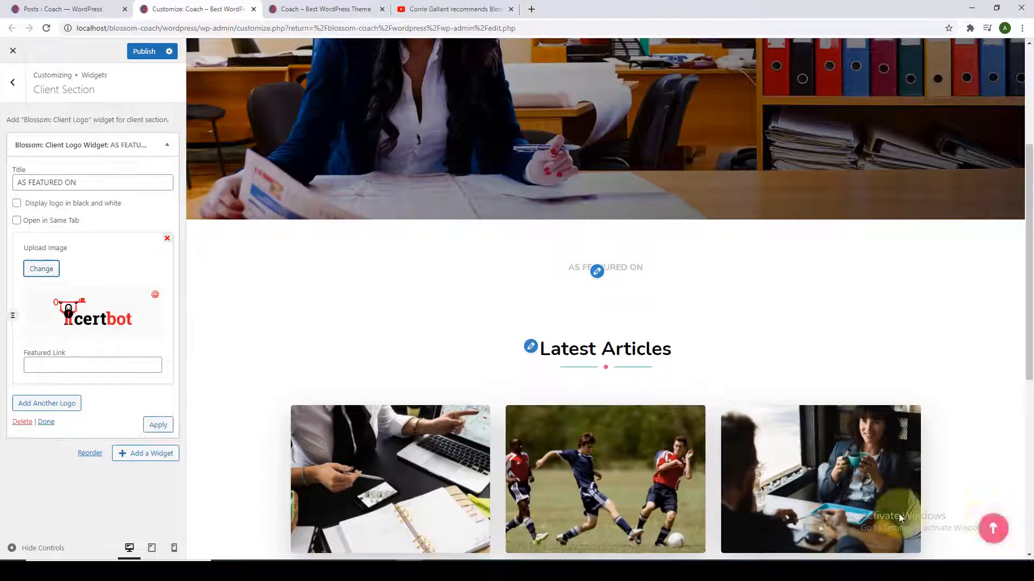
click(81, 366)
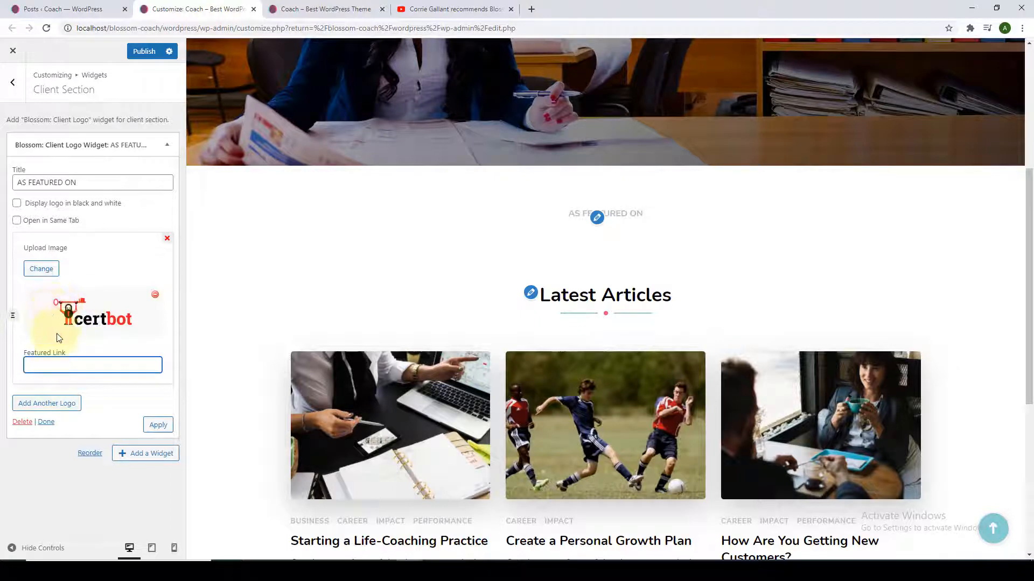
right_click(92, 361)
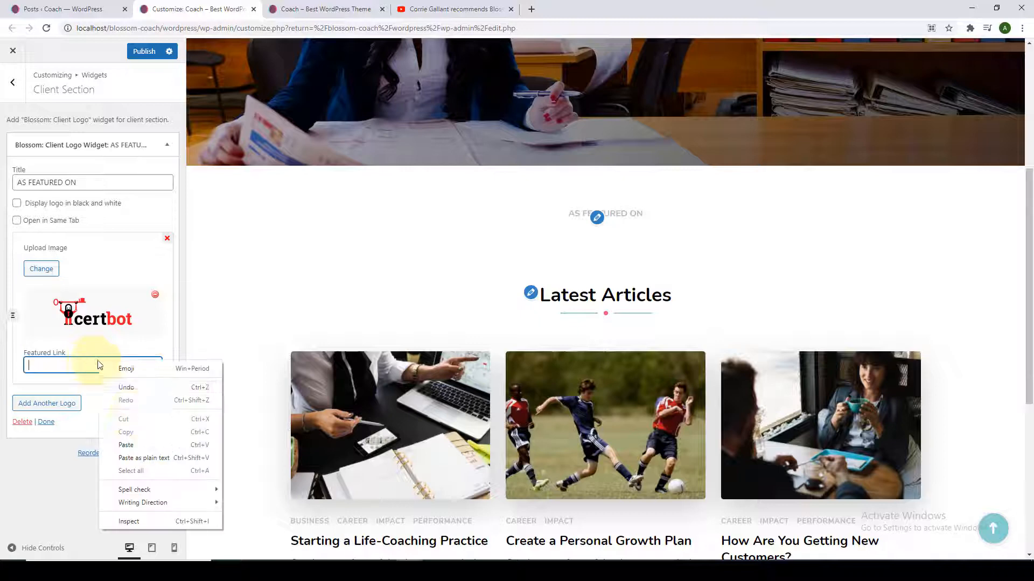
click(127, 434)
click(158, 425)
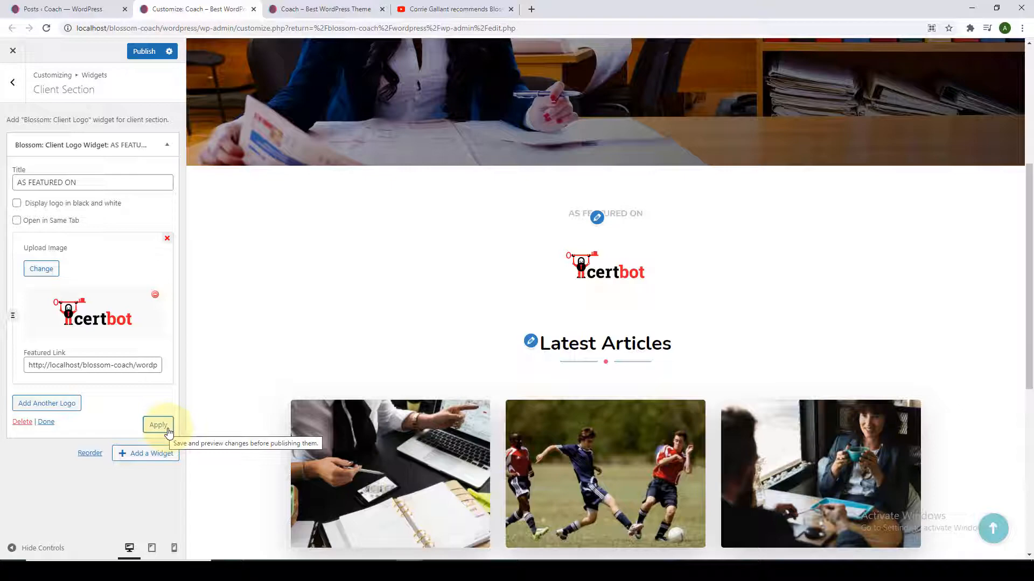
Add the cassandra and basekit logos, each with its pasted link.
click(53, 407)
click(56, 386)
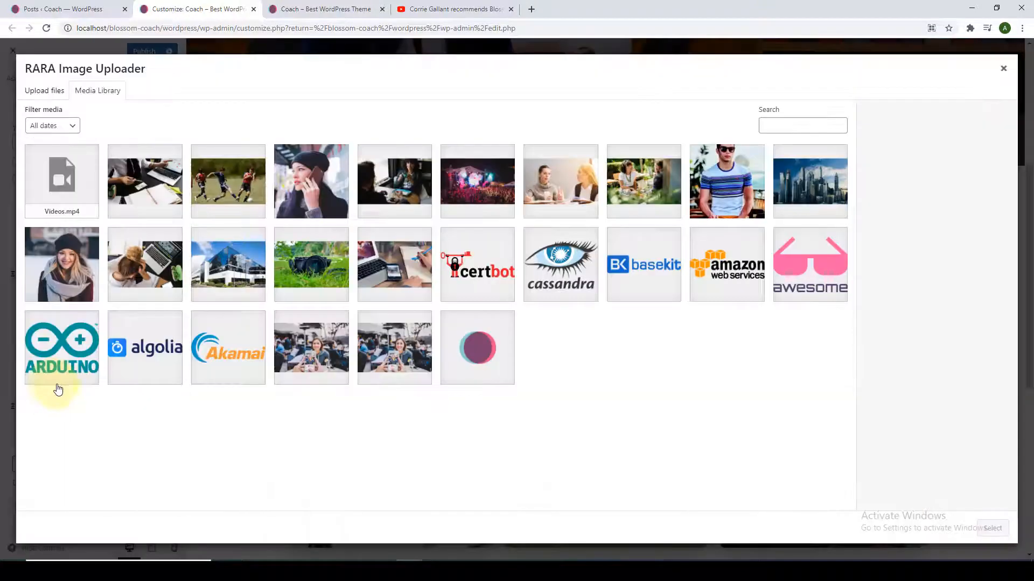
click(561, 265)
right_click(92, 425)
click(120, 340)
click(67, 464)
click(53, 395)
right_click(63, 425)
click(89, 340)
Add the amazon, awesome and arduino logos with their pasted links.
click(54, 464)
click(51, 398)
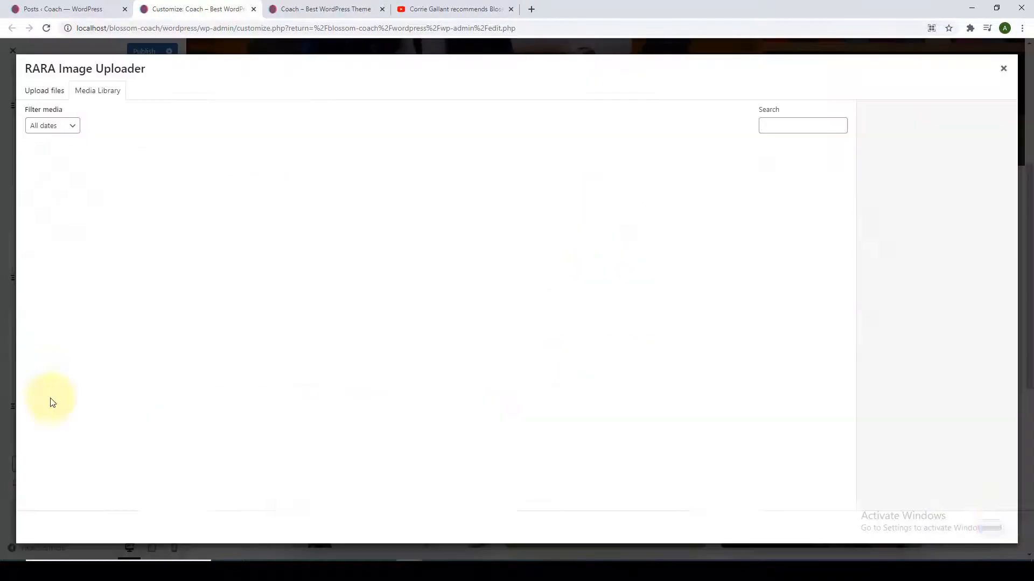
click(728, 264)
right_click(92, 427)
click(119, 342)
click(54, 464)
click(47, 393)
right_click(73, 429)
click(98, 339)
click(50, 464)
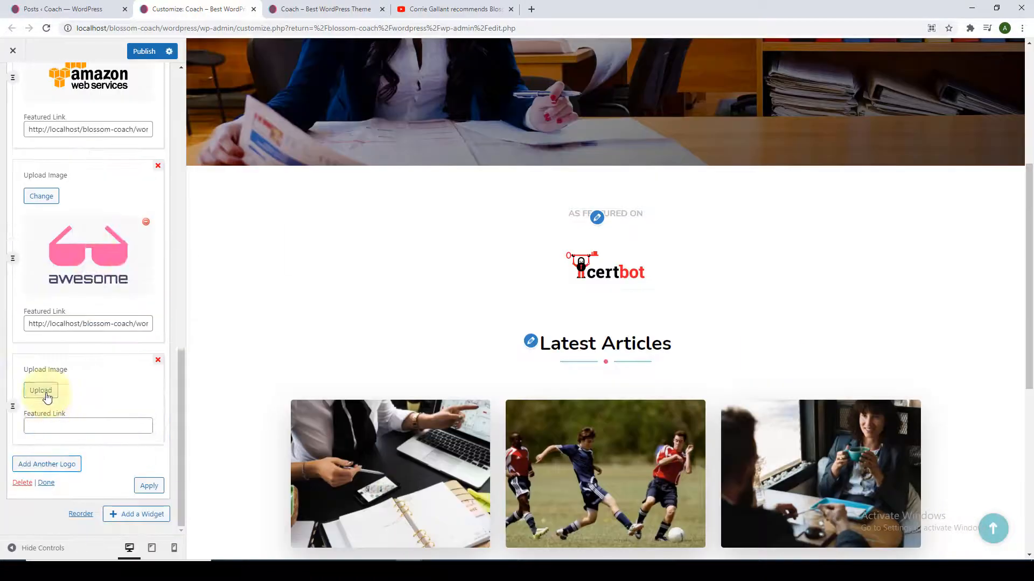
click(46, 394)
Add the algolia and Akamai logos with their links and apply all logos to the preview.
click(62, 347)
click(992, 528)
right_click(70, 425)
click(95, 338)
click(992, 528)
right_click(80, 426)
click(106, 339)
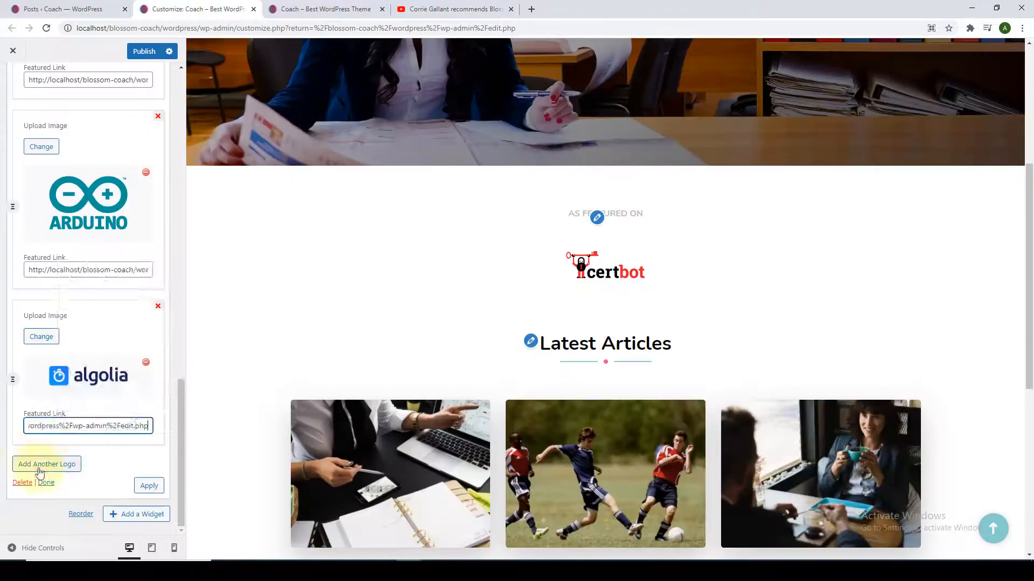
click(45, 465)
click(47, 395)
click(216, 350)
click(992, 528)
right_click(98, 425)
scroll(124, 432, up, 10)
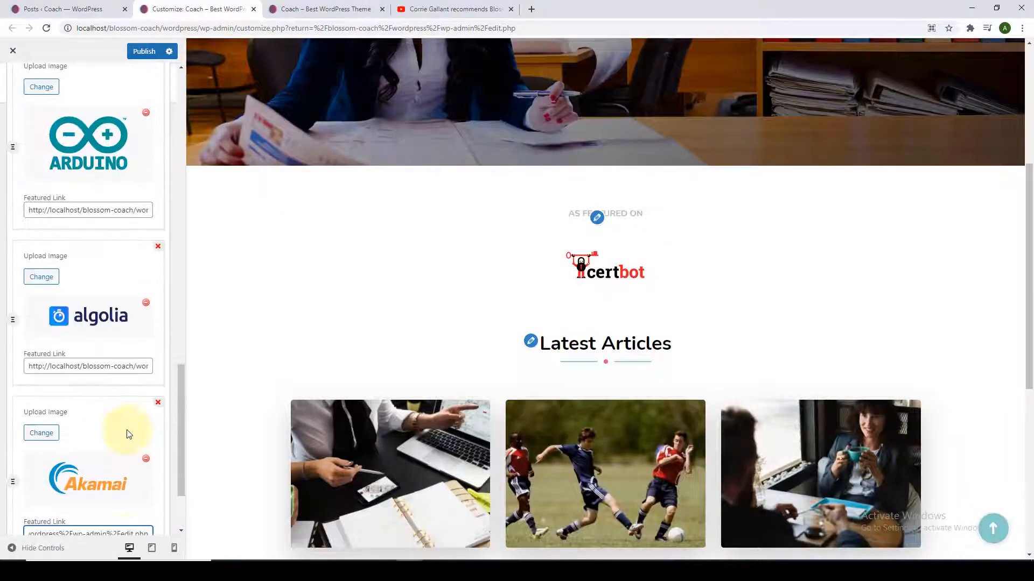
scroll(129, 416, up, 5)
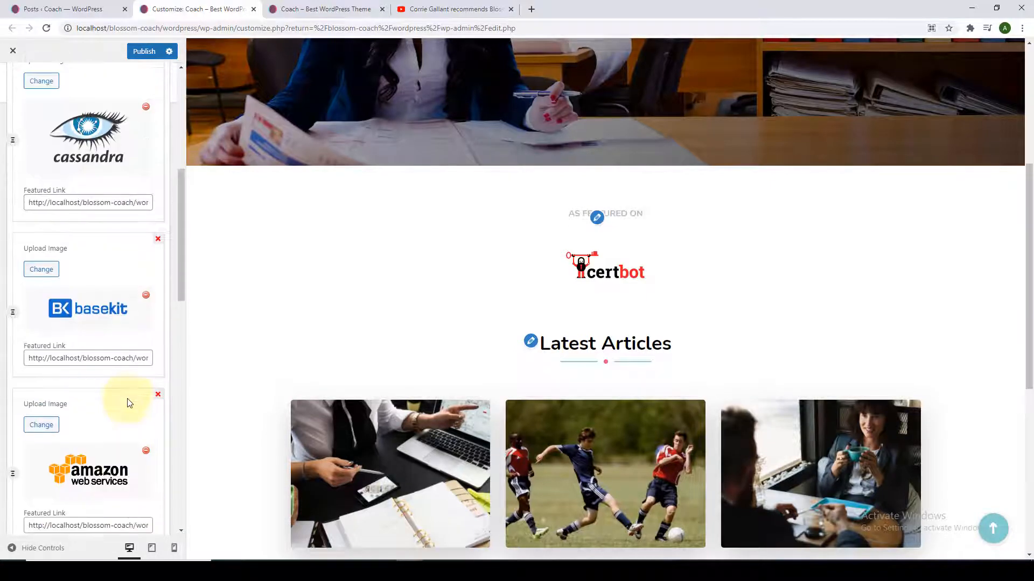
scroll(128, 409, down, 12)
scroll(133, 420, down, 5)
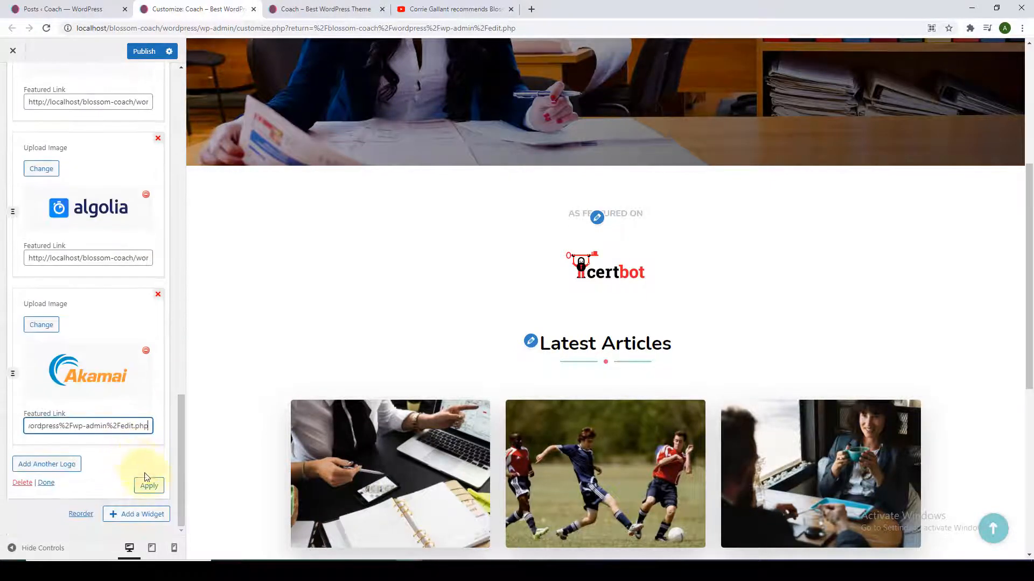
click(156, 486)
Show the client logos in black and white and publish the Customizer changes.
scroll(102, 385, up, 15)
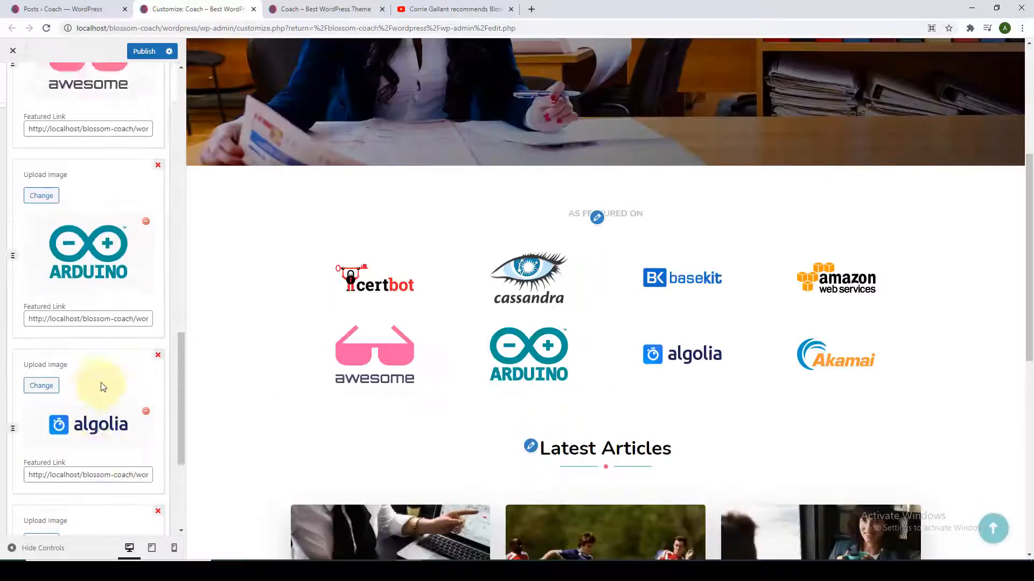
scroll(103, 387, up, 1)
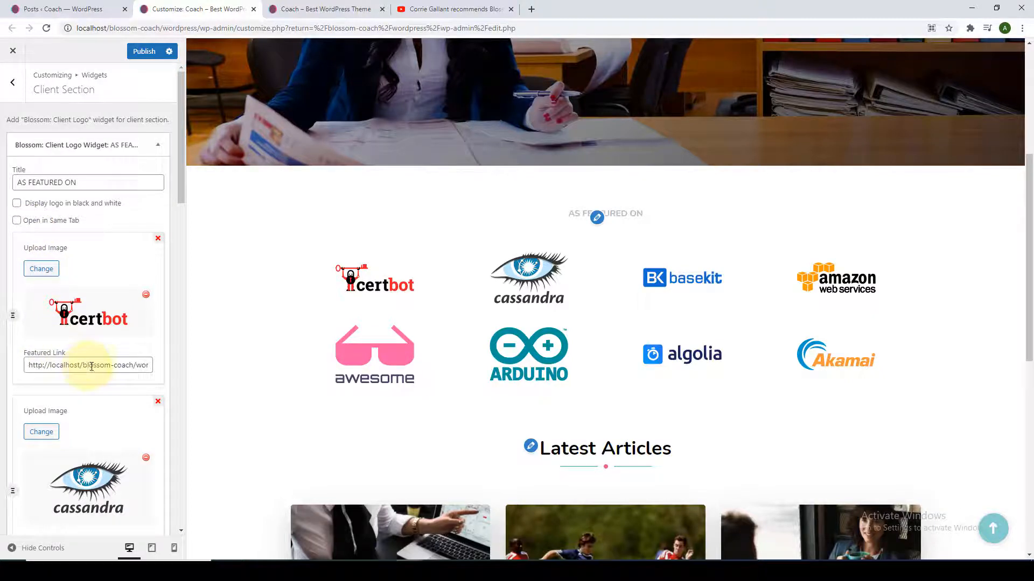
click(17, 203)
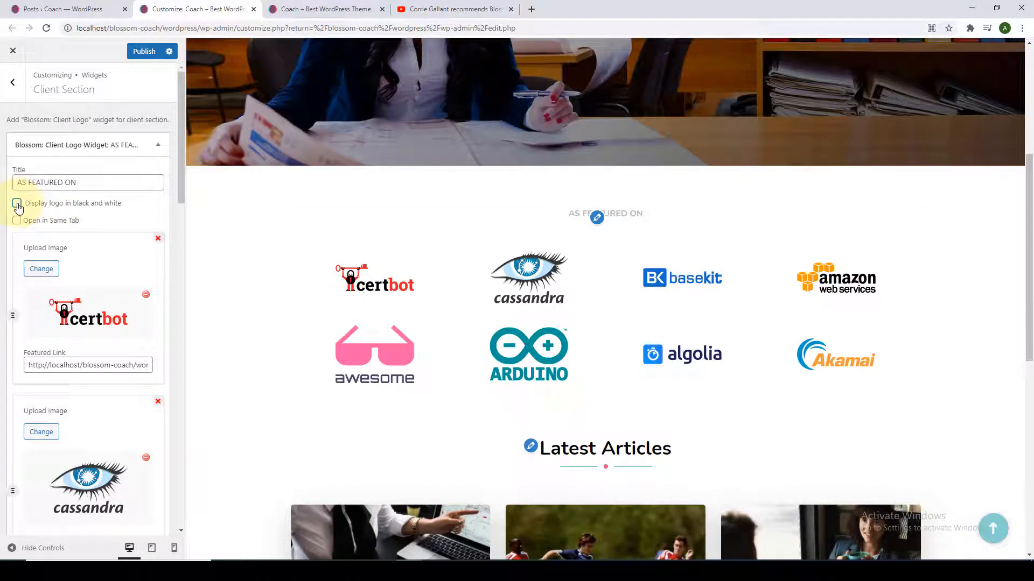
click(143, 54)
Reload the live front page to confirm the eight AS FEATURED ON logos appear.
click(326, 10)
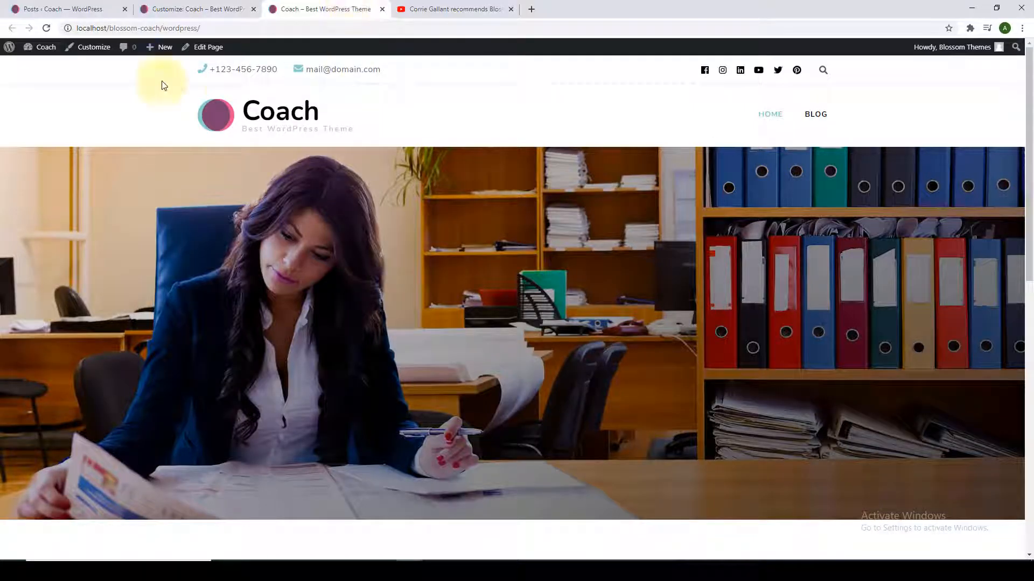
scroll(243, 261, down, 3)
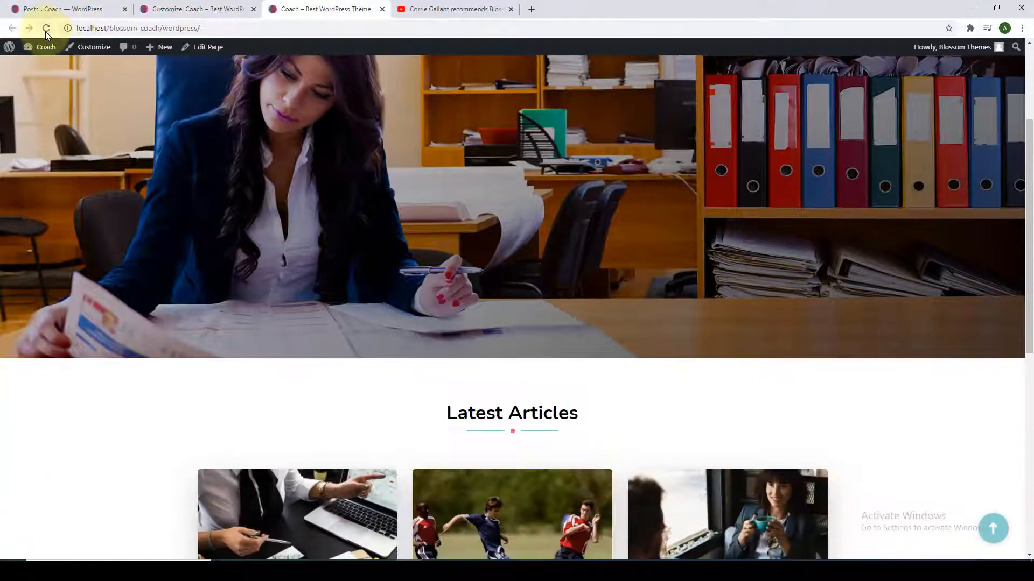
click(45, 31)
scroll(233, 254, down, 4)
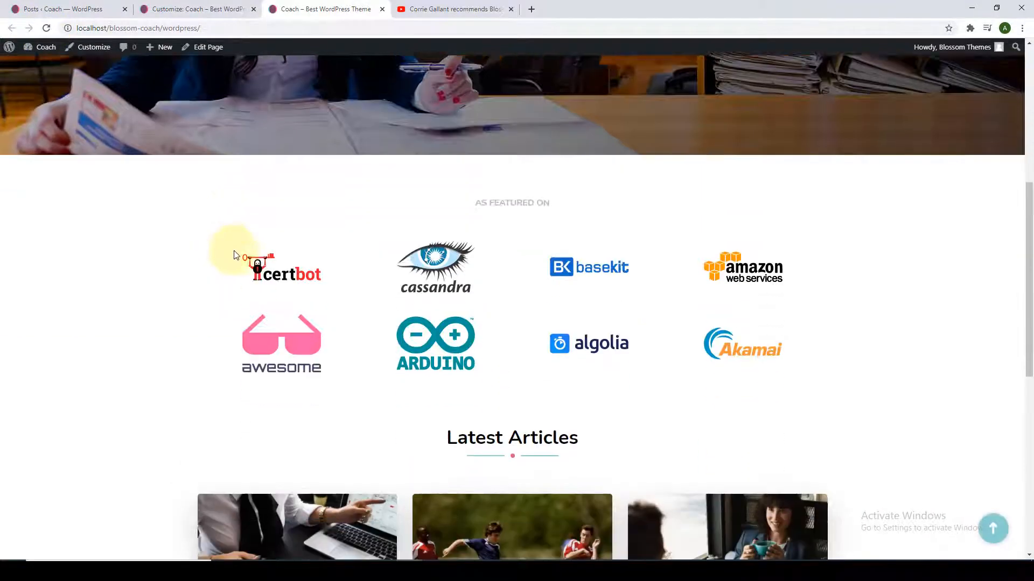
scroll(242, 248, down, 2)
scroll(334, 220, up, 1)
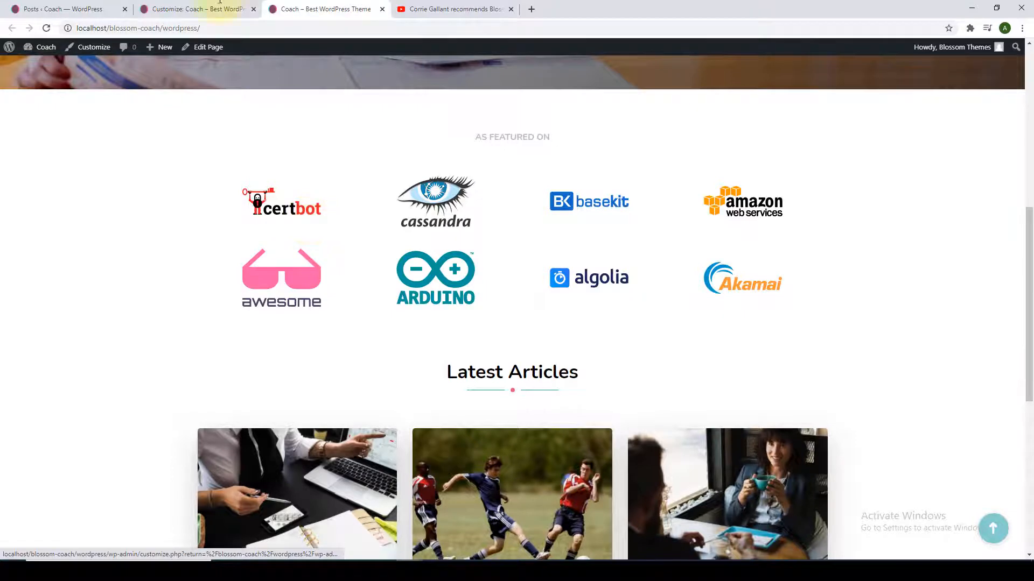
Return the Customizer to Front Page Settings and go to the admin Posts list.
click(197, 9)
click(13, 83)
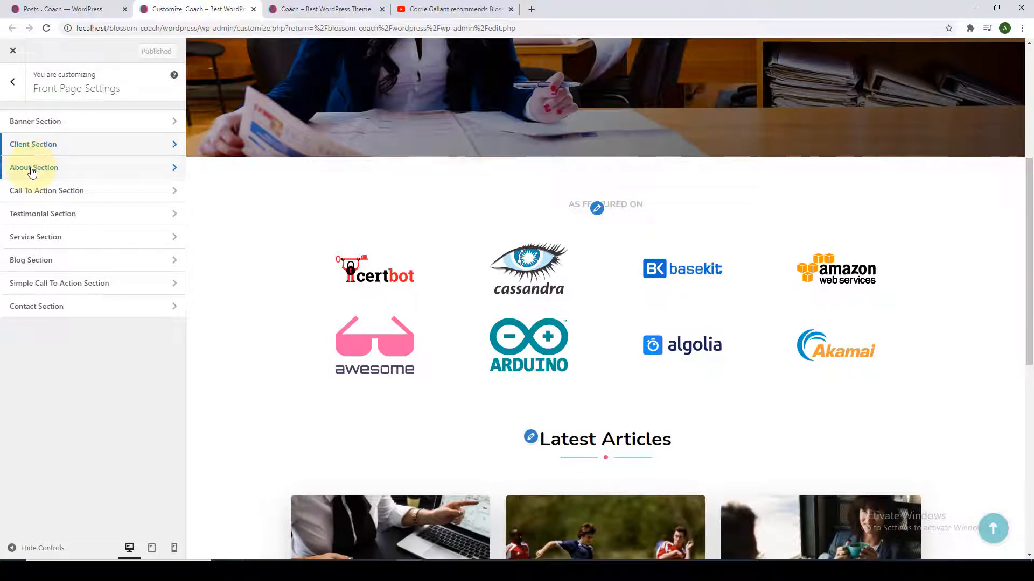
click(67, 9)
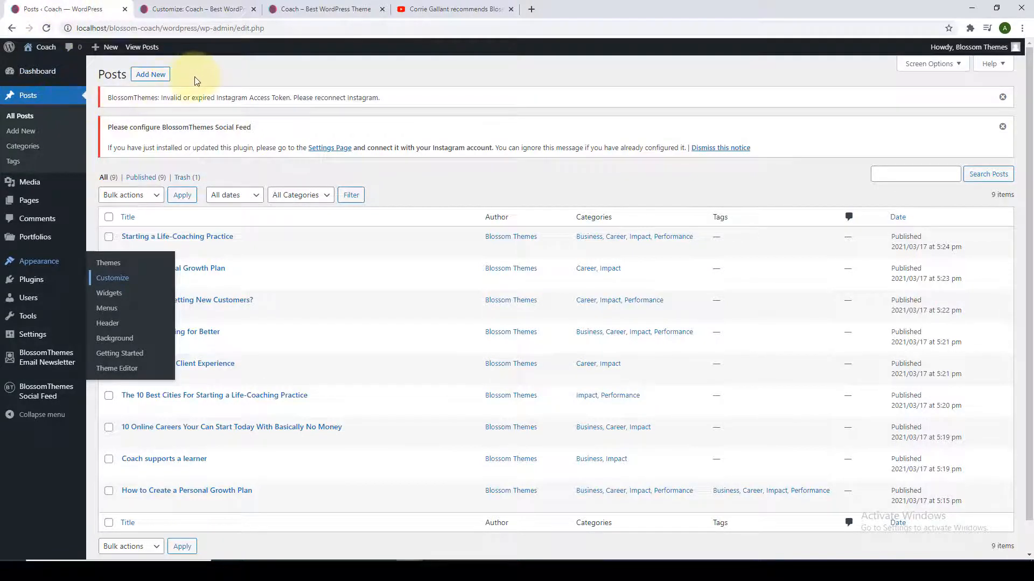
Create a new page via Pages > Add New and enter the title 'About'.
mouse_move(51, 201)
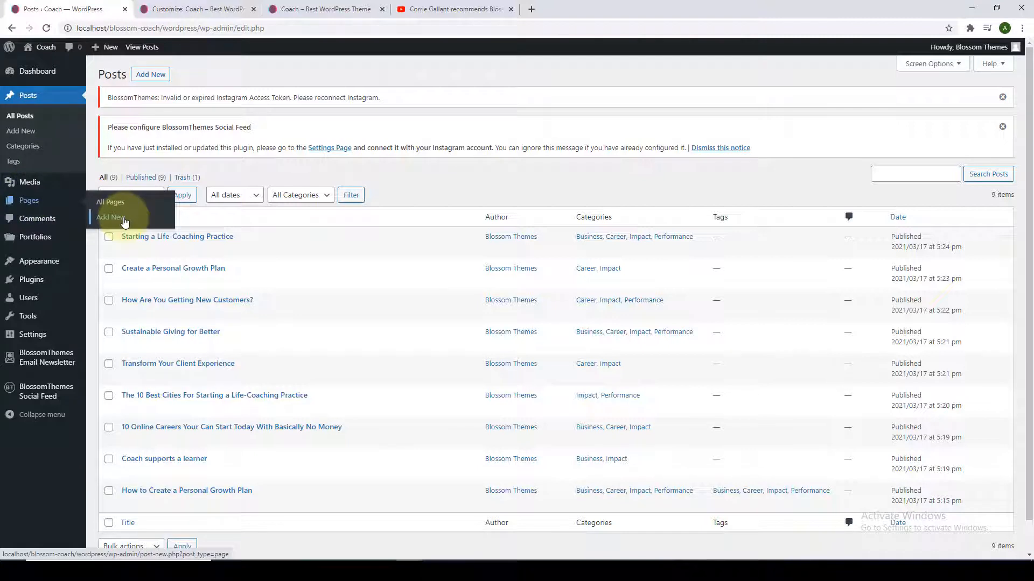
click(124, 220)
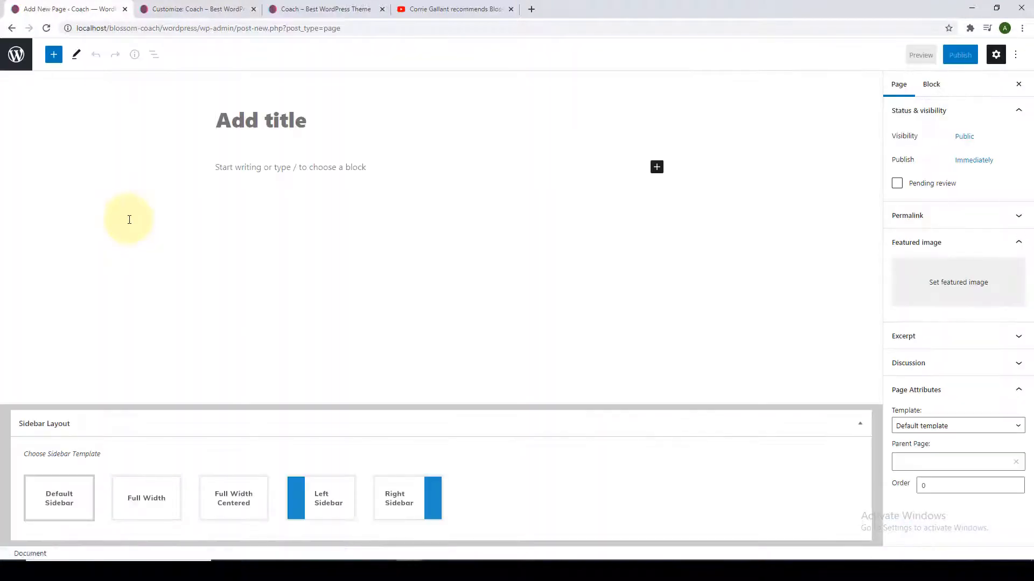
click(294, 173)
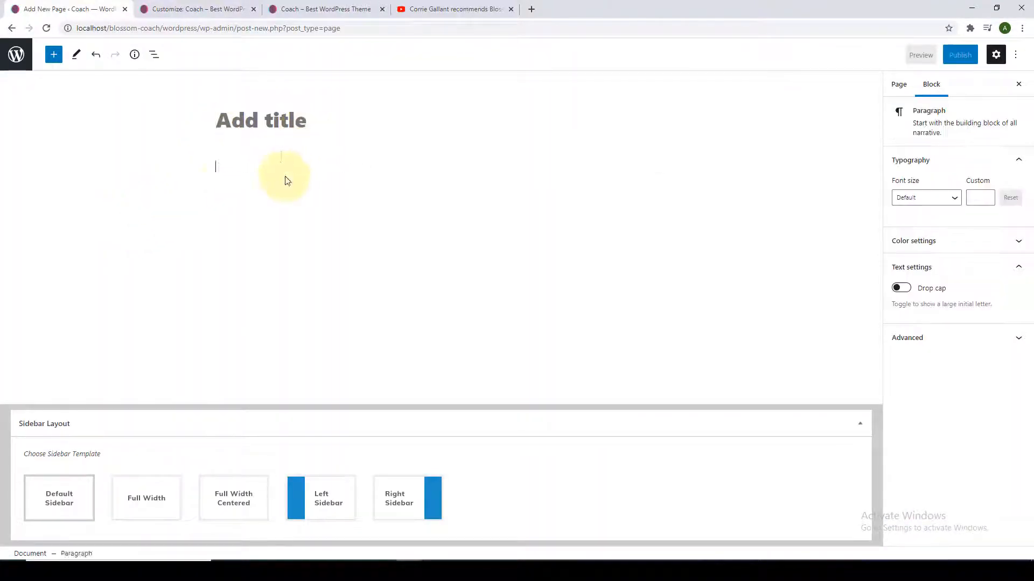
click(902, 90)
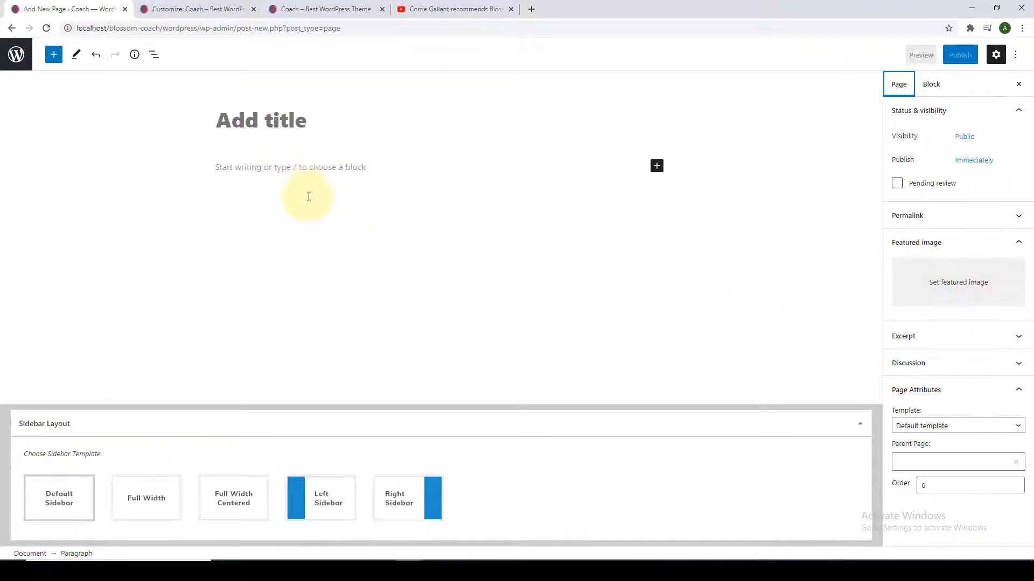
click(326, 141)
text(Ab)
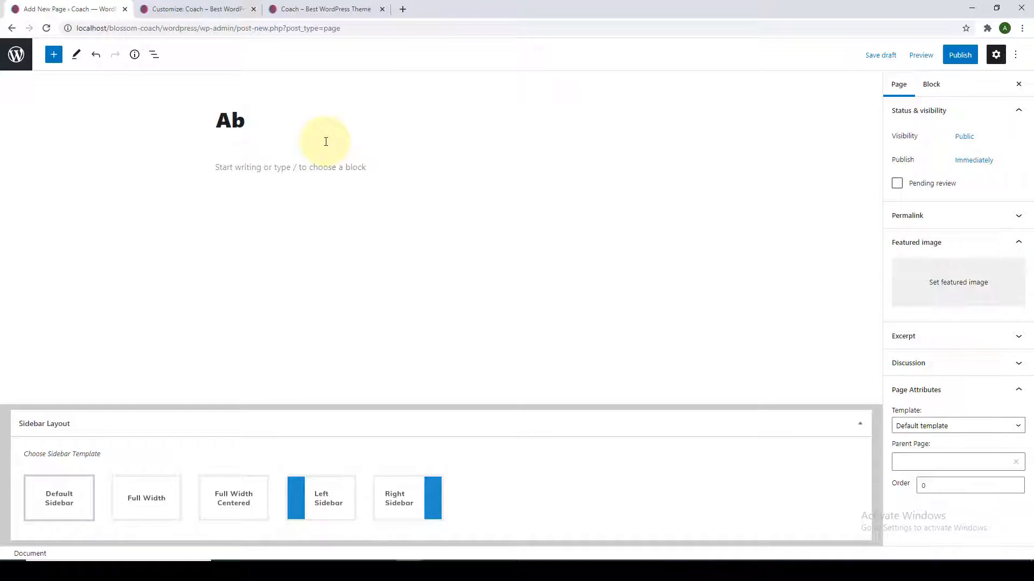
text(out)
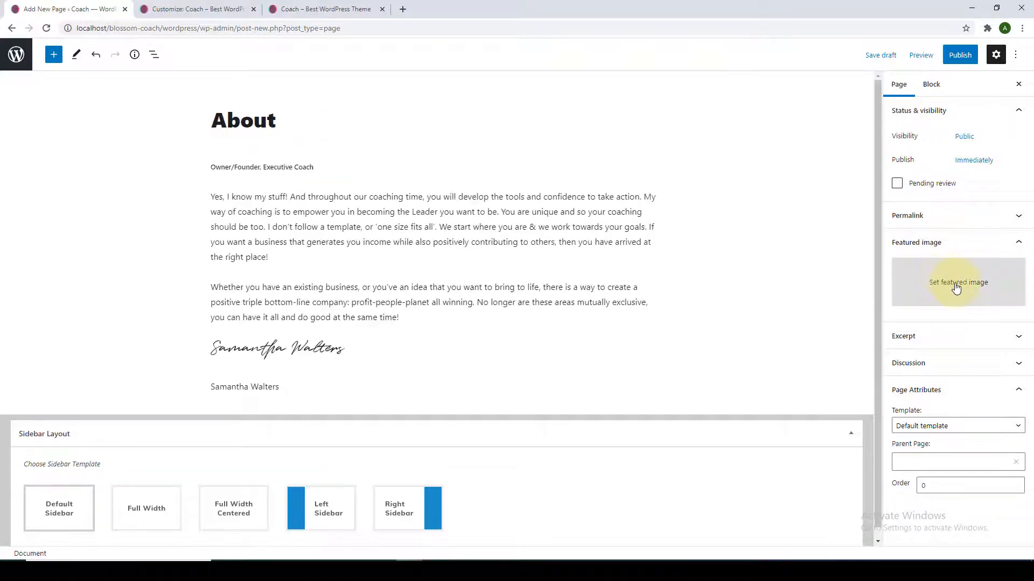
Set the woman-on-the-phone photo as the About page's featured image.
click(956, 289)
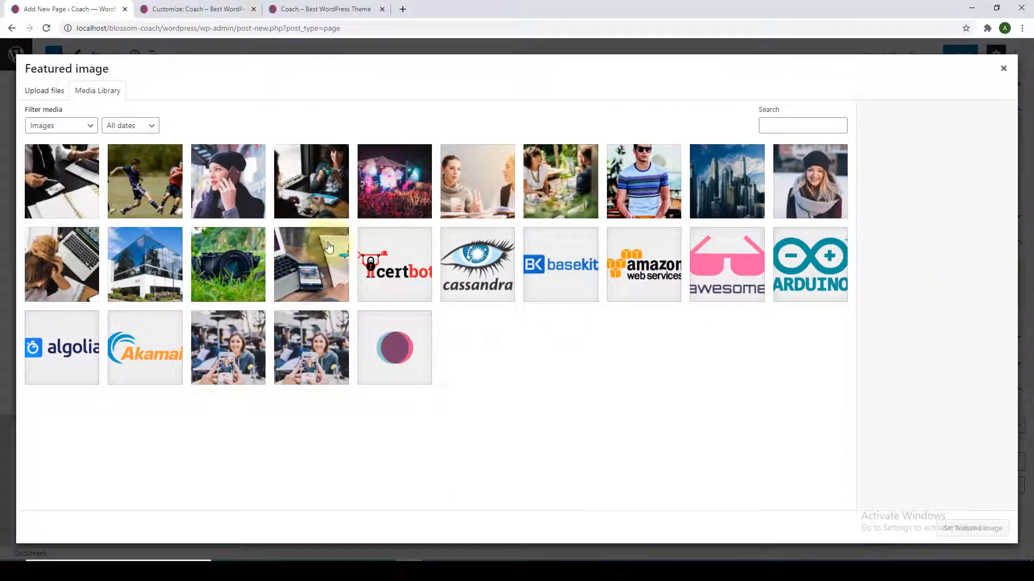
click(228, 189)
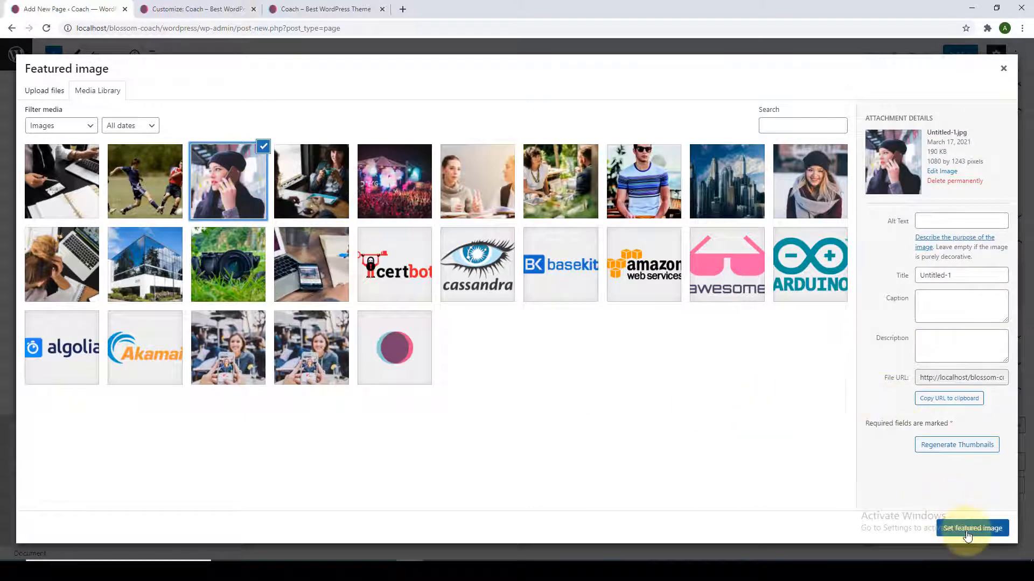
click(955, 528)
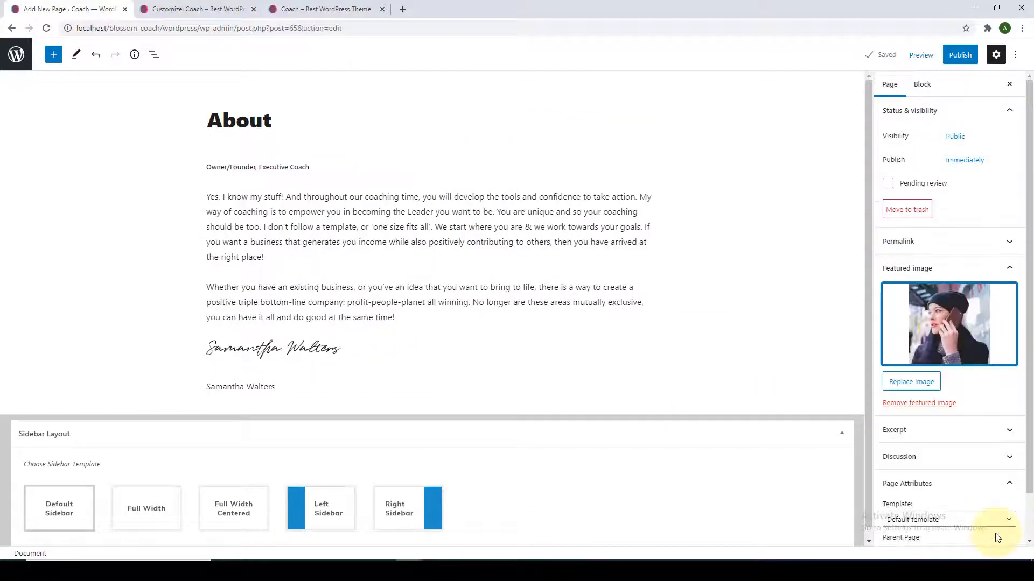
Publish the About page and open the live page in a new tab.
click(957, 55)
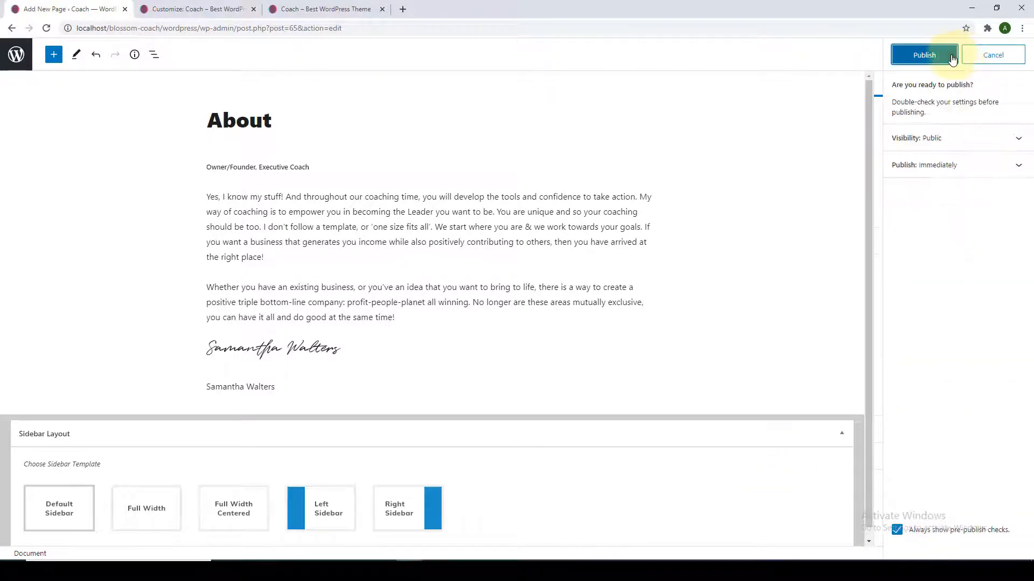
click(951, 57)
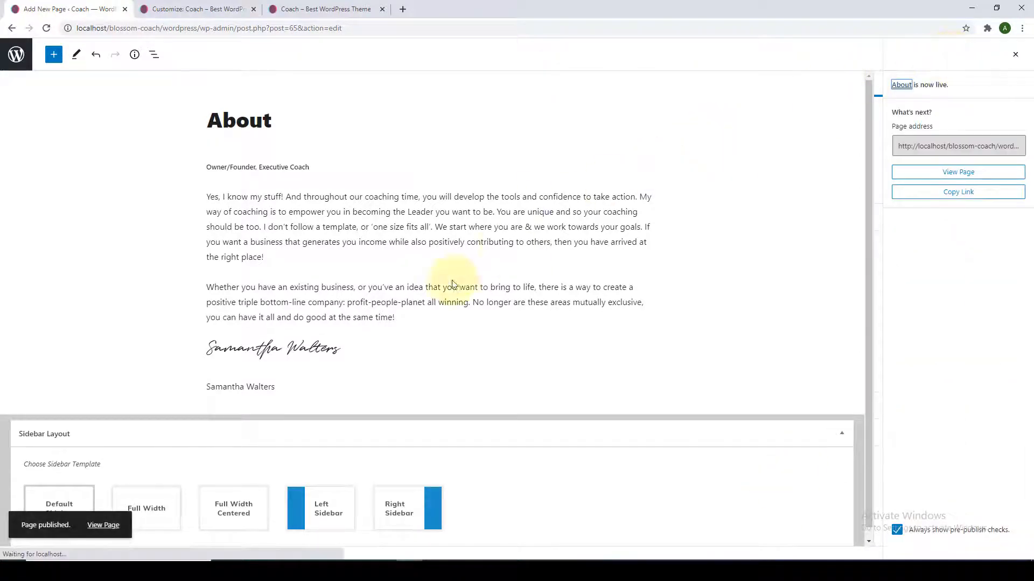
right_click(107, 525)
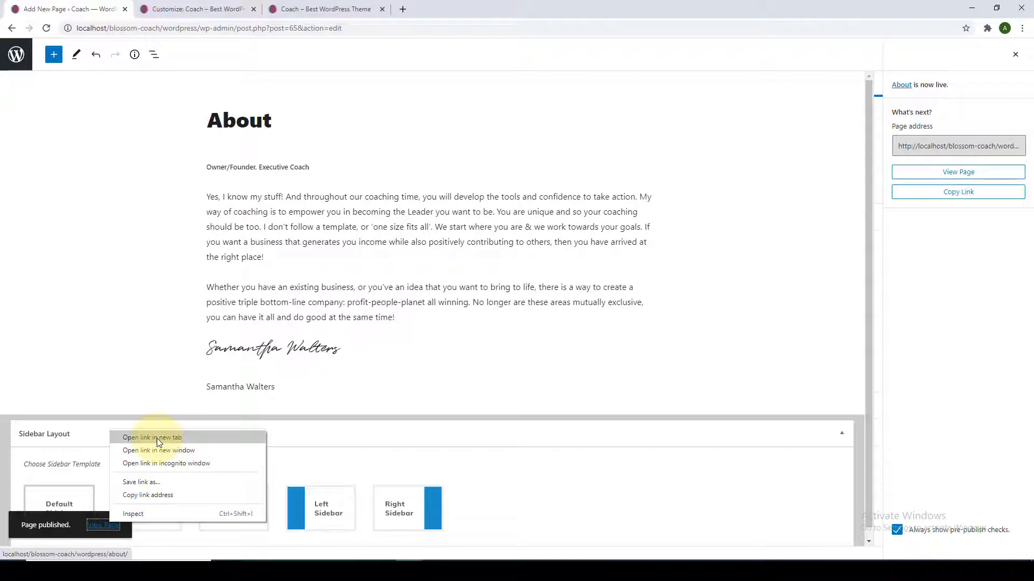
click(152, 437)
Review the published About page, close its tab, and go back to the Pages list.
click(207, 6)
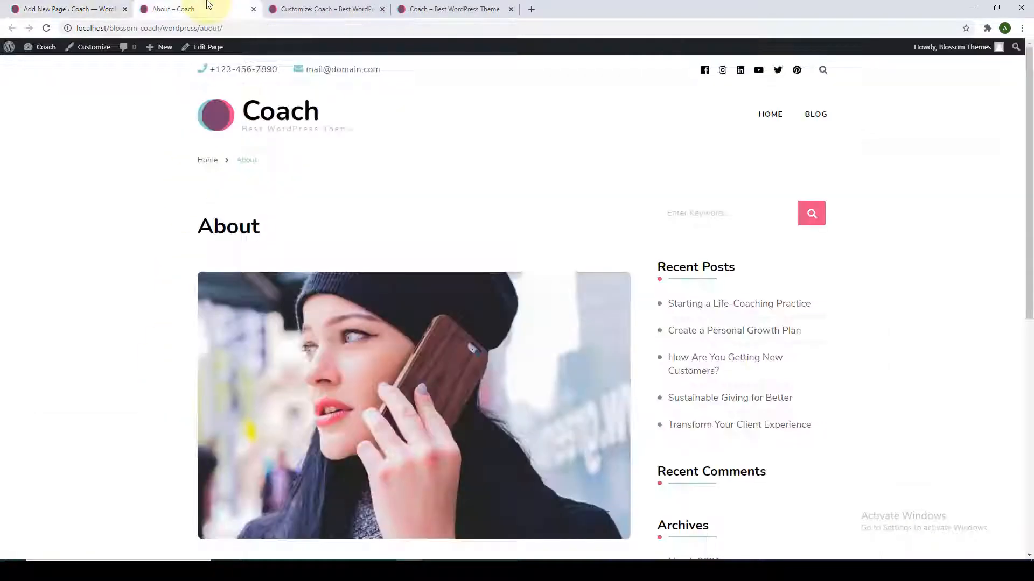
scroll(323, 275, down, 8)
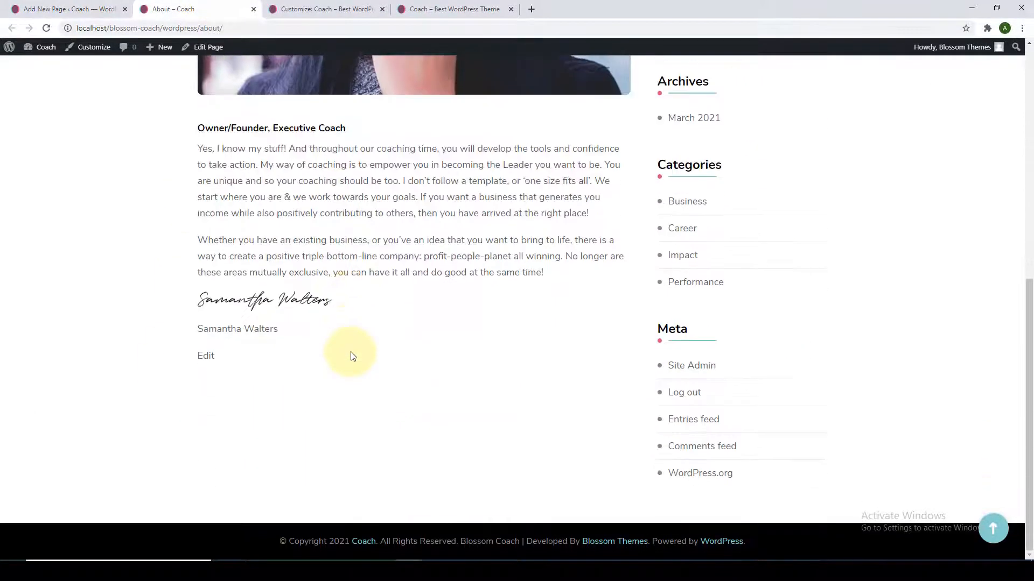
scroll(352, 357, up, 8)
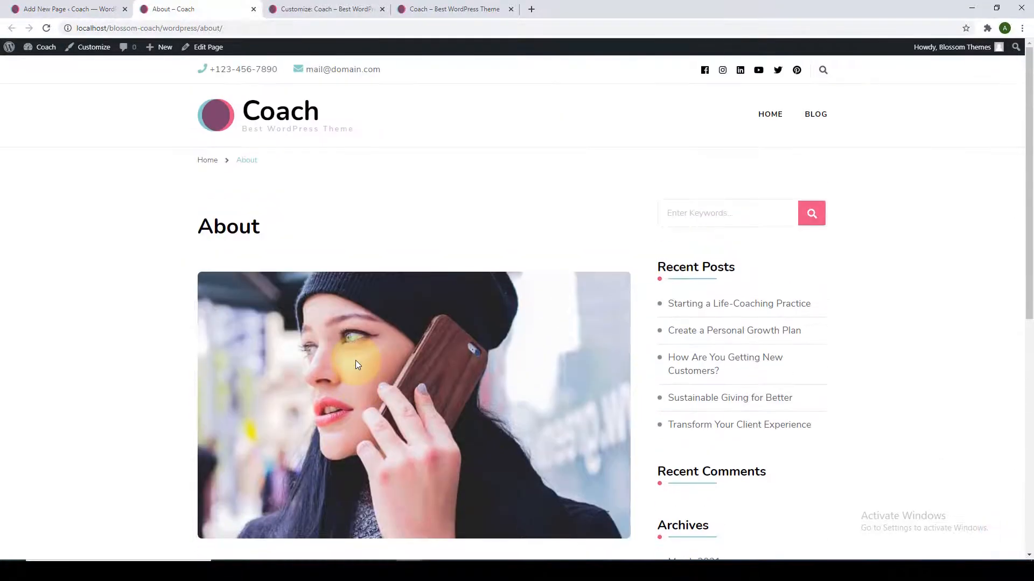
click(253, 9)
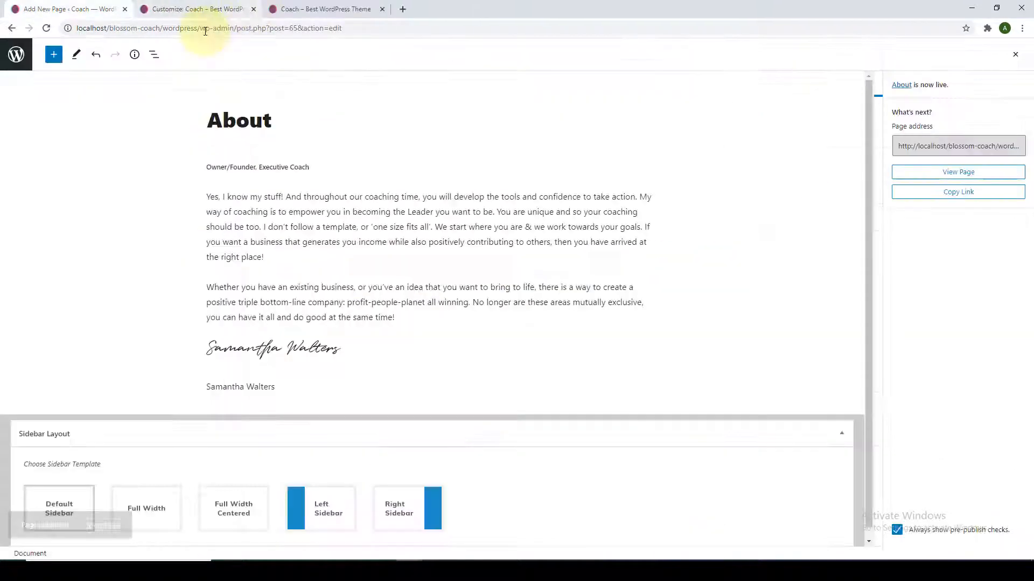
click(30, 56)
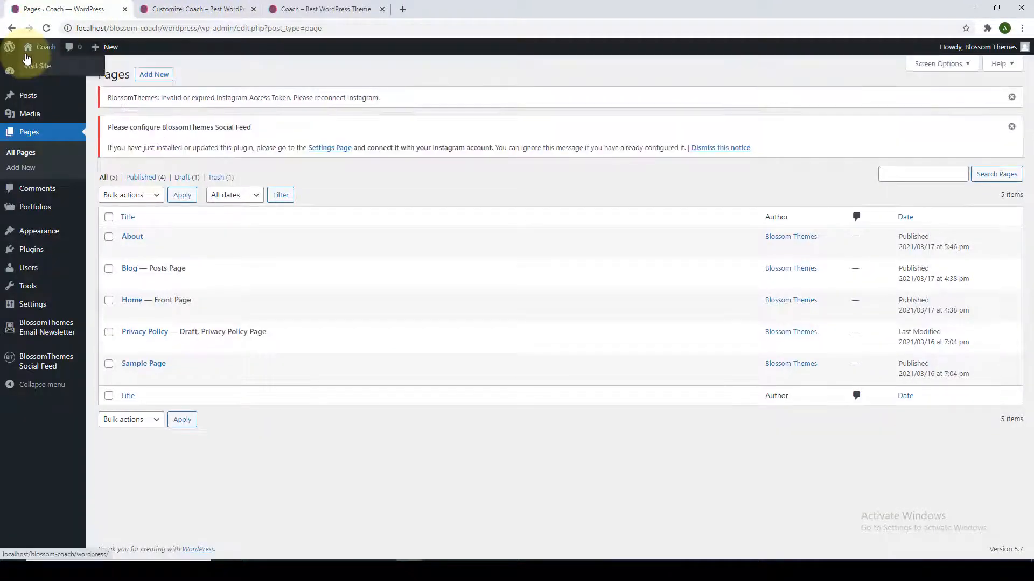
Open a fresh Customizer in a new tab and close the outdated Customizer tab.
mouse_move(50, 233)
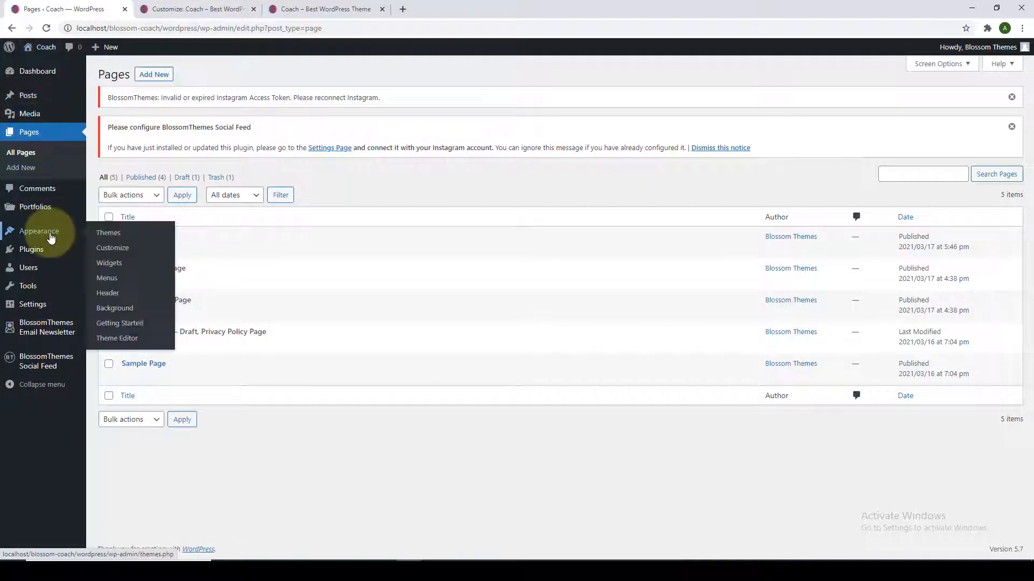
right_click(113, 251)
click(136, 257)
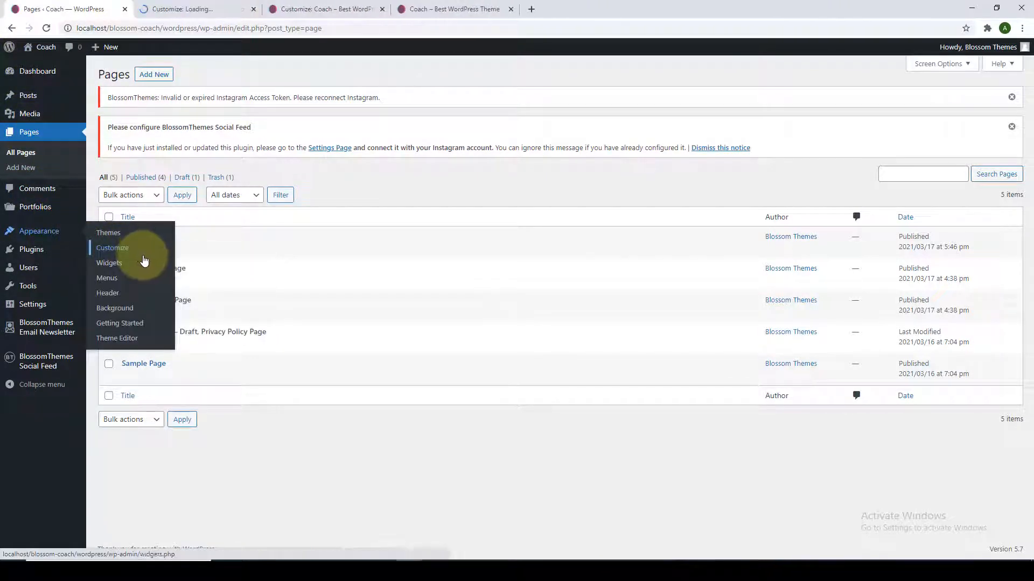
click(382, 9)
click(225, 6)
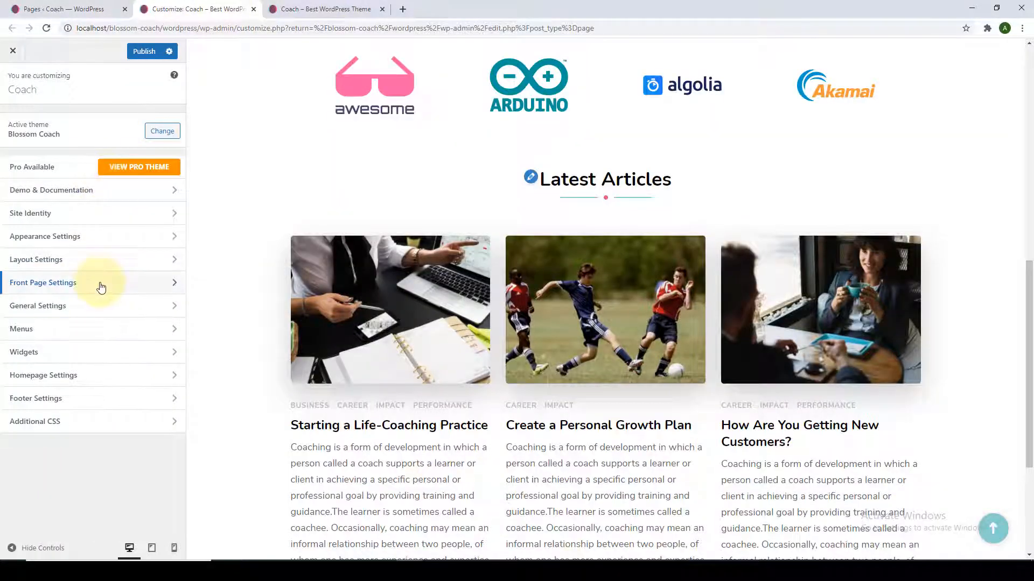
In Front Page Settings > About Section, search 'eat' and add the Blossom: Featured Page Widget.
click(101, 285)
click(126, 175)
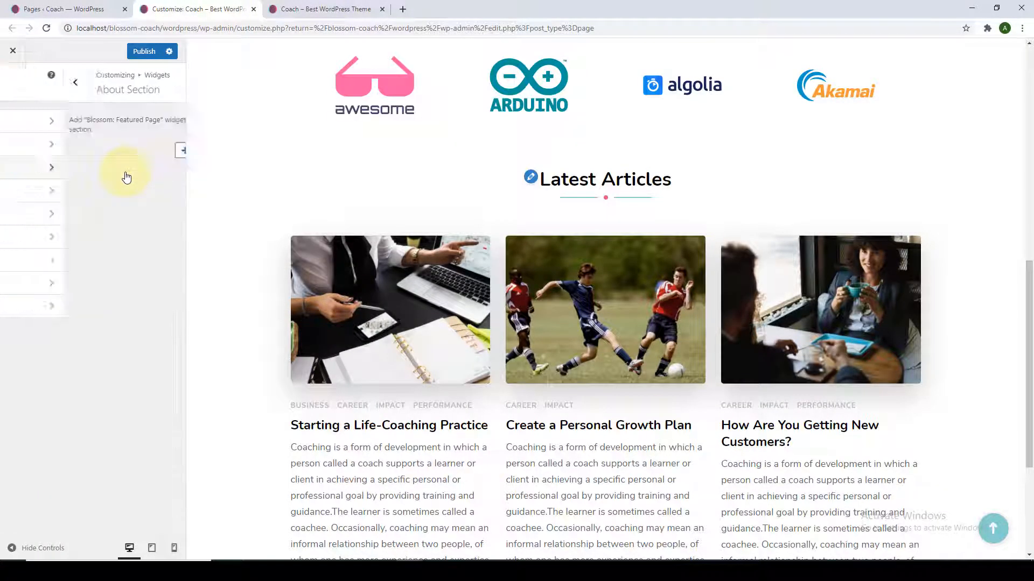
click(126, 153)
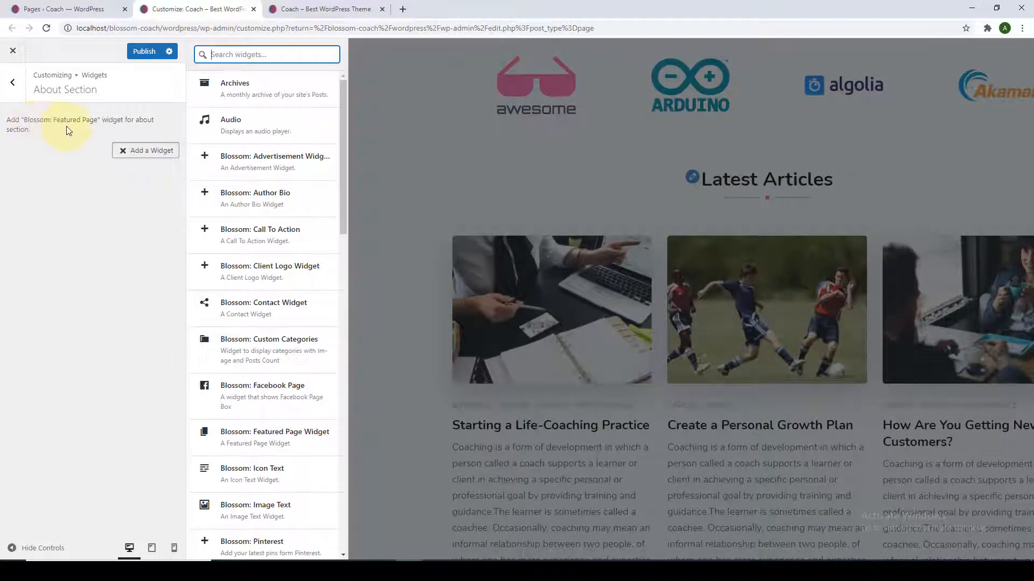
scroll(232, 339, down, 2)
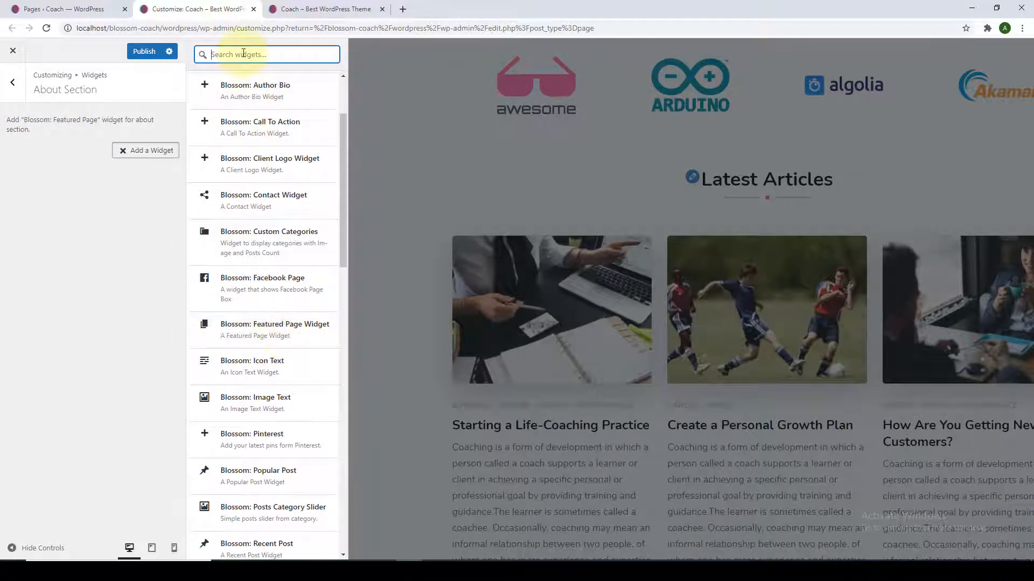
text(eat)
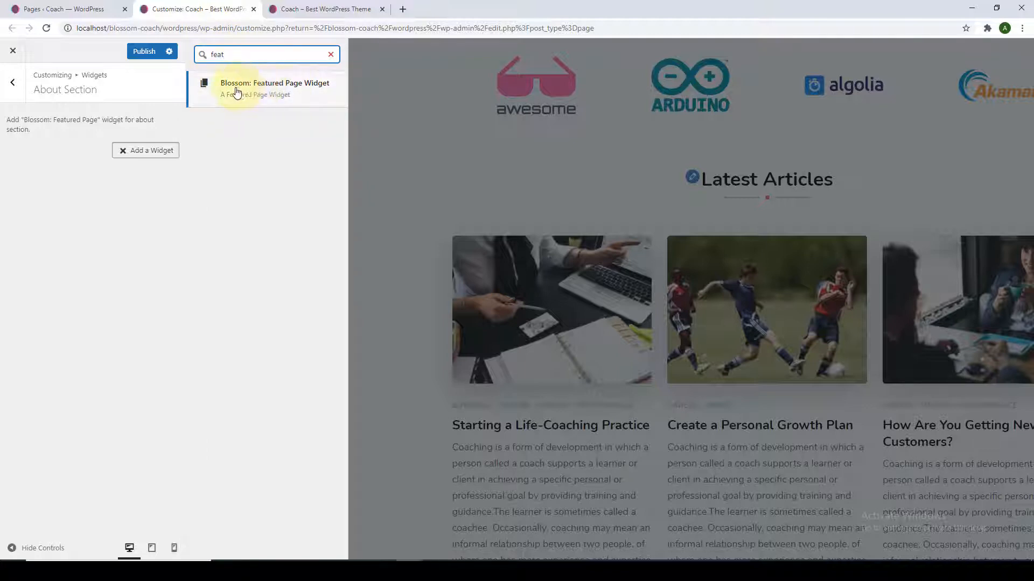
click(281, 102)
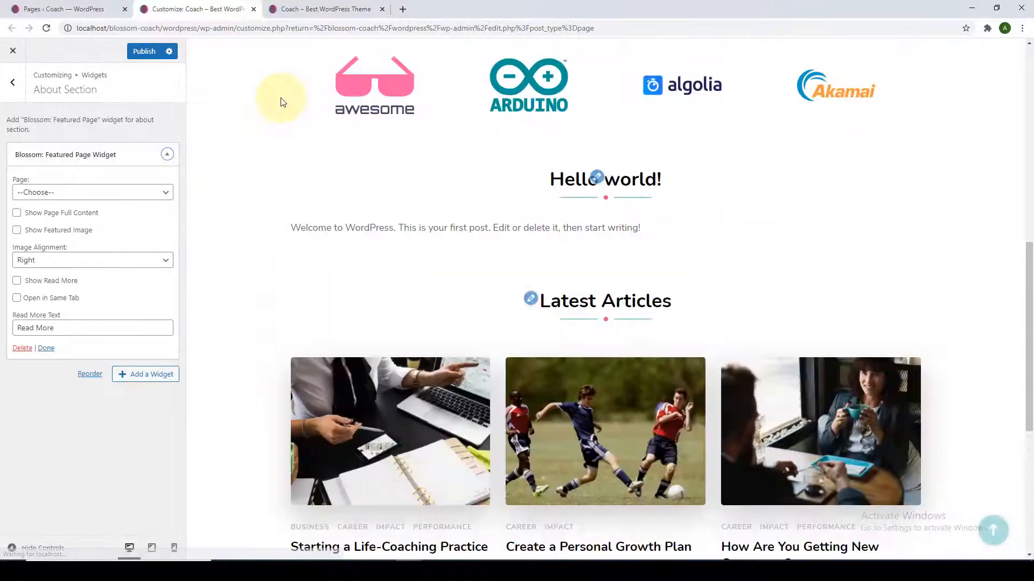
Choose the About page as the page featured in the front page About section.
scroll(345, 213, down, 1)
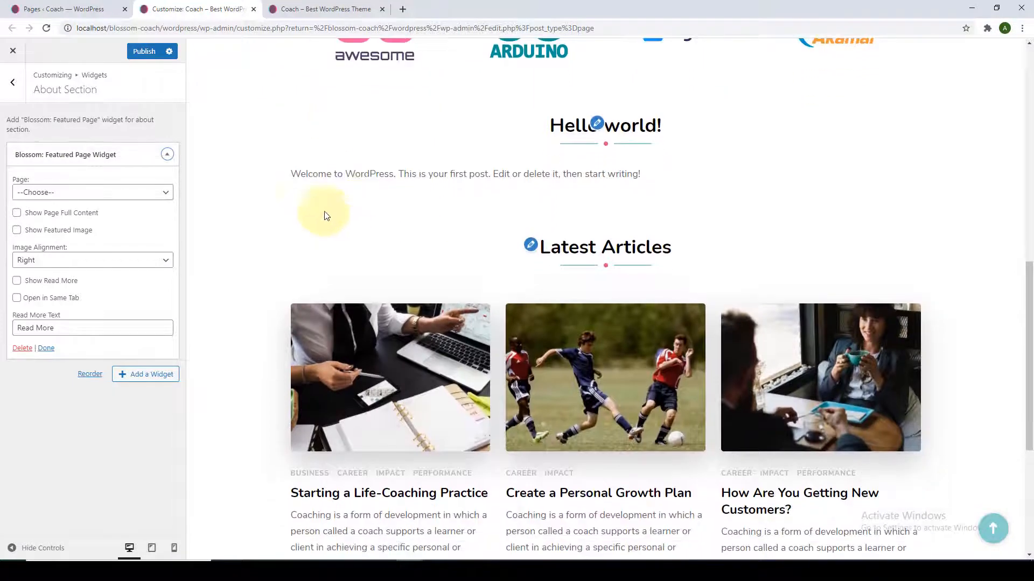
click(166, 195)
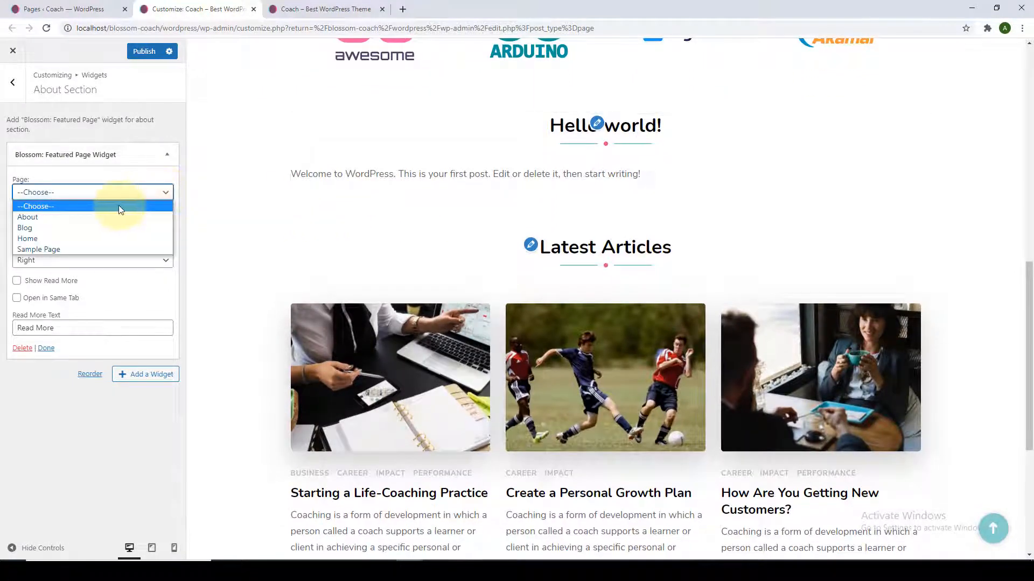
click(35, 216)
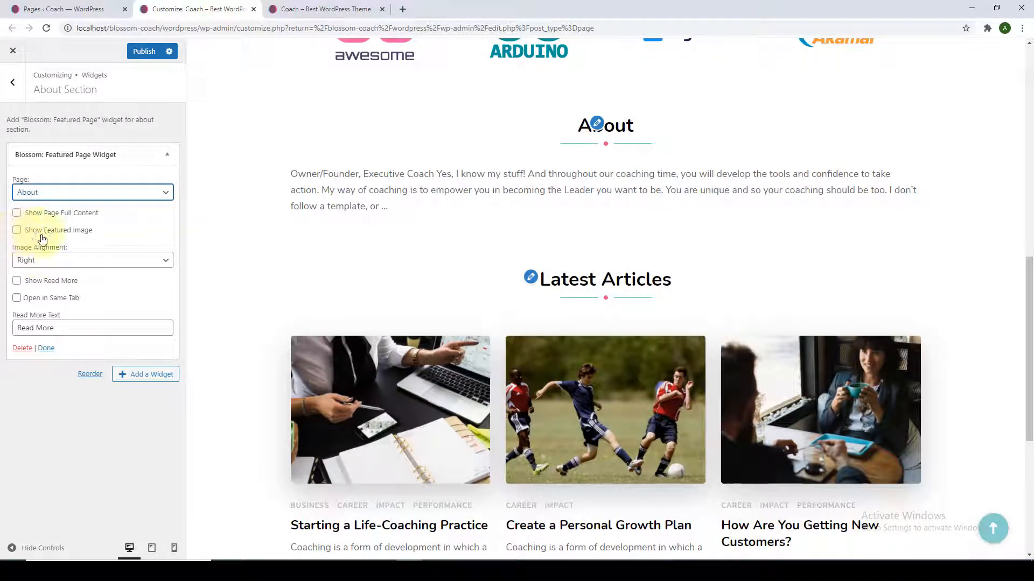
Show the About page's featured image and full content, with no Read More button.
click(17, 233)
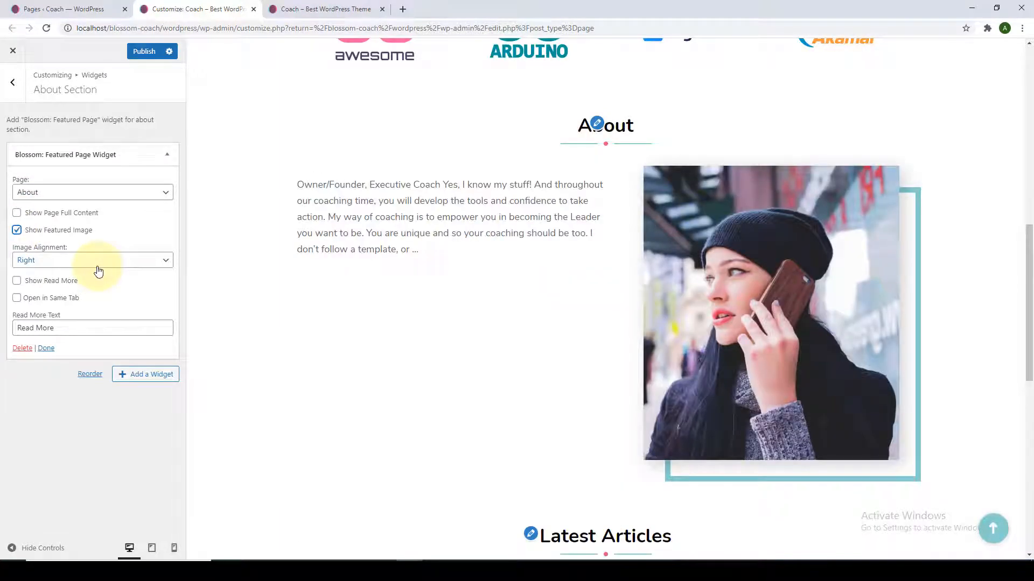
click(17, 214)
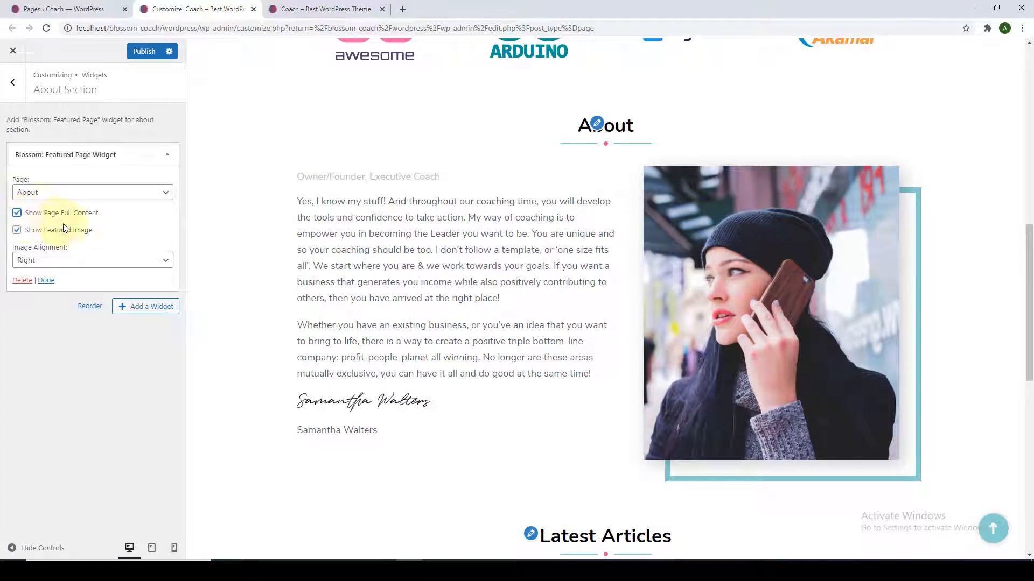
click(17, 214)
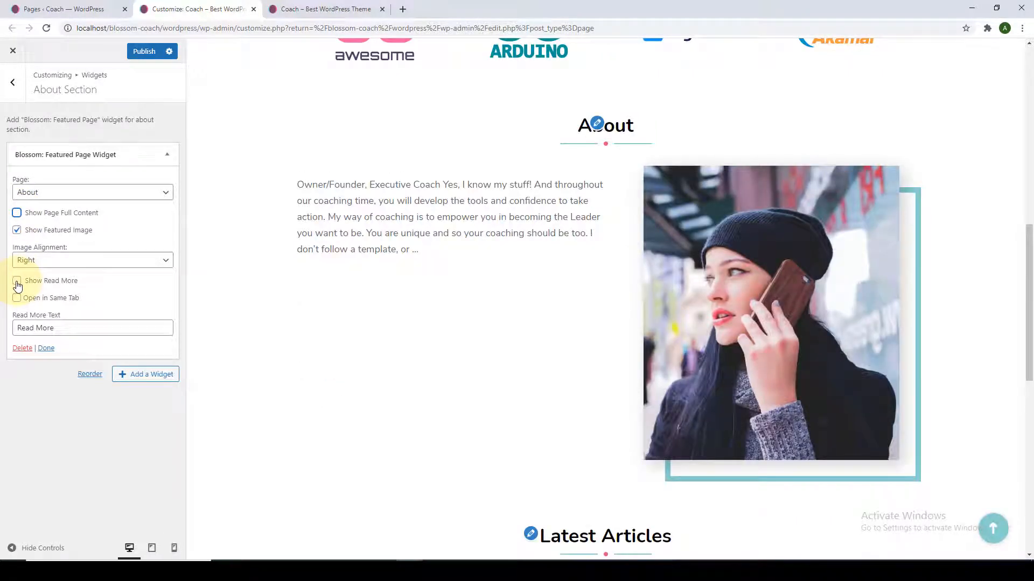
click(16, 281)
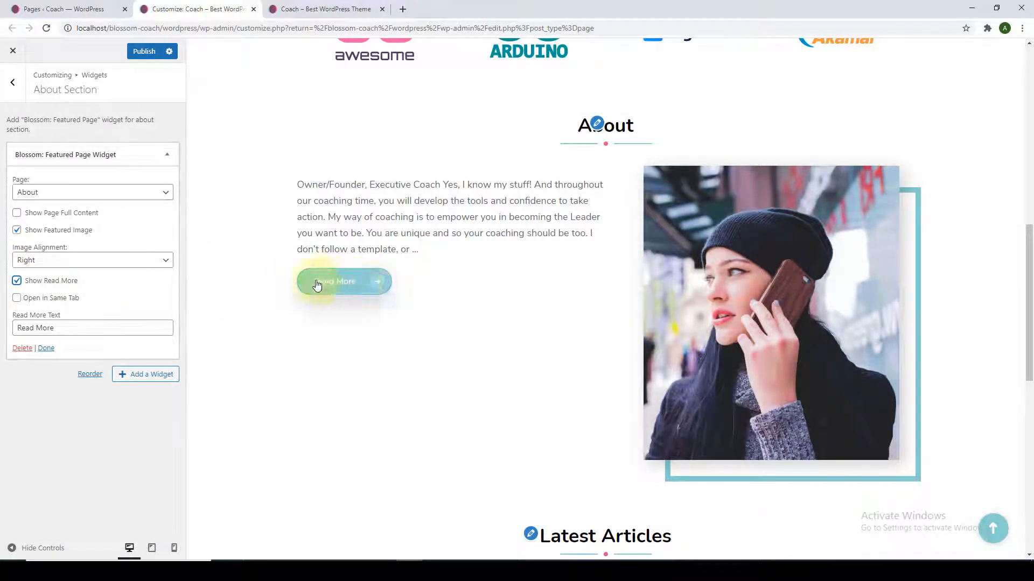
click(63, 329)
drag(63, 328, 11, 330)
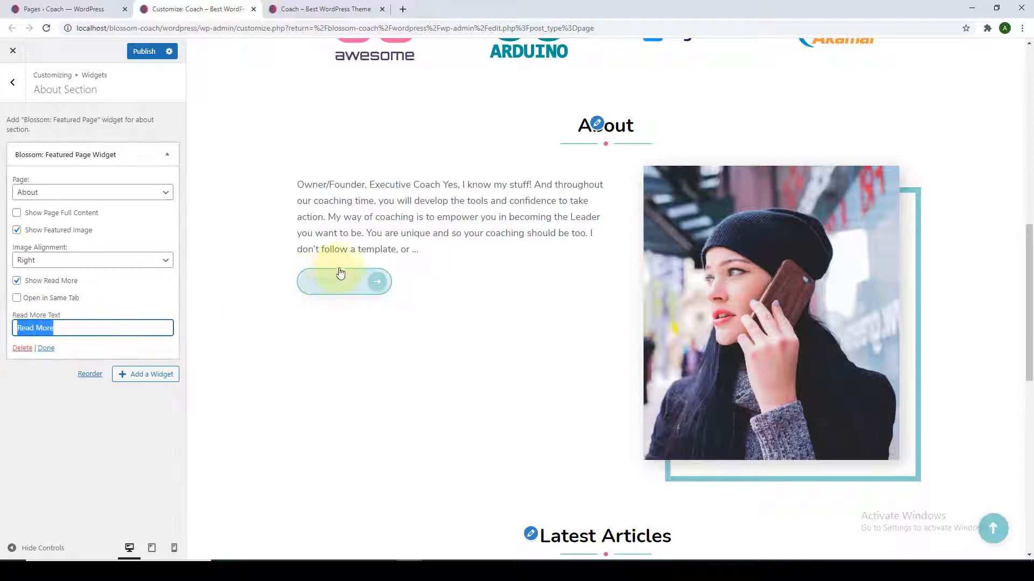
click(16, 282)
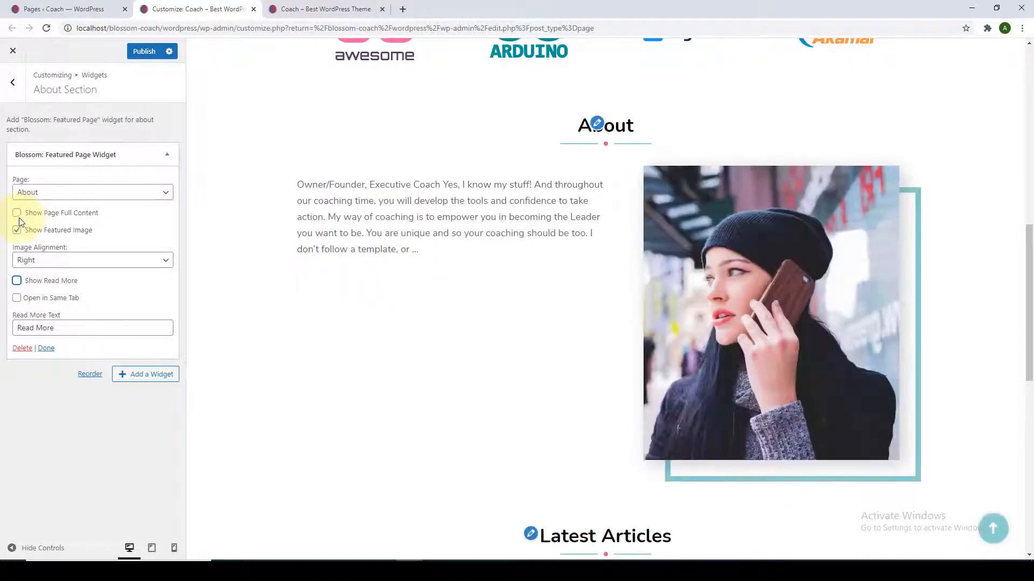
click(17, 213)
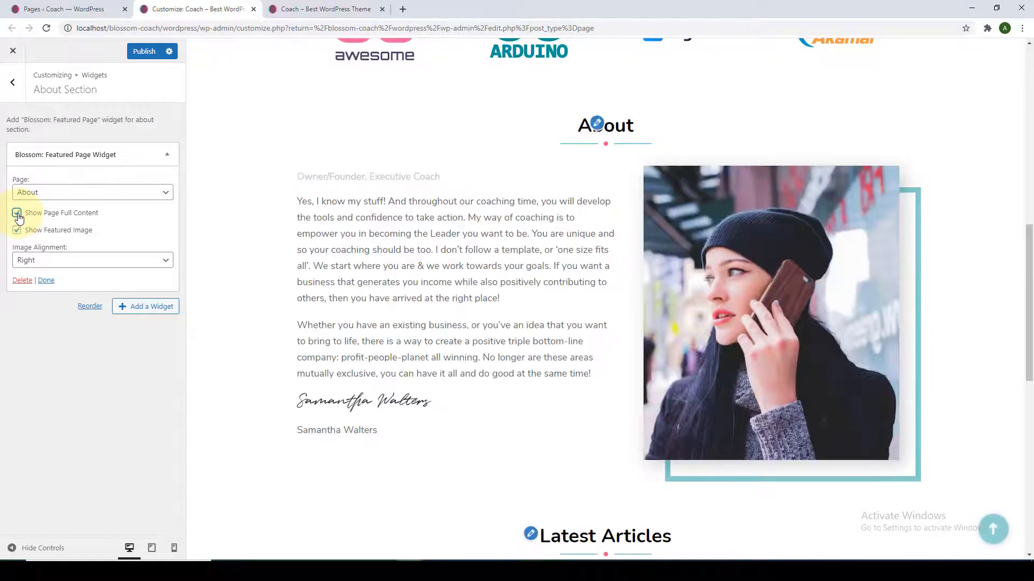
Keep the About image aligned right and publish the section changes.
click(63, 266)
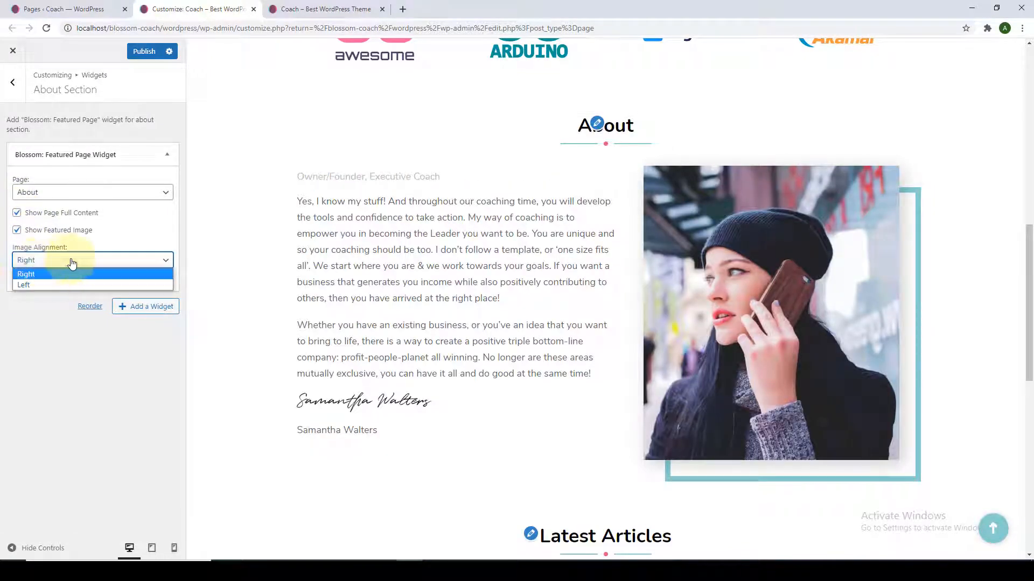
click(50, 284)
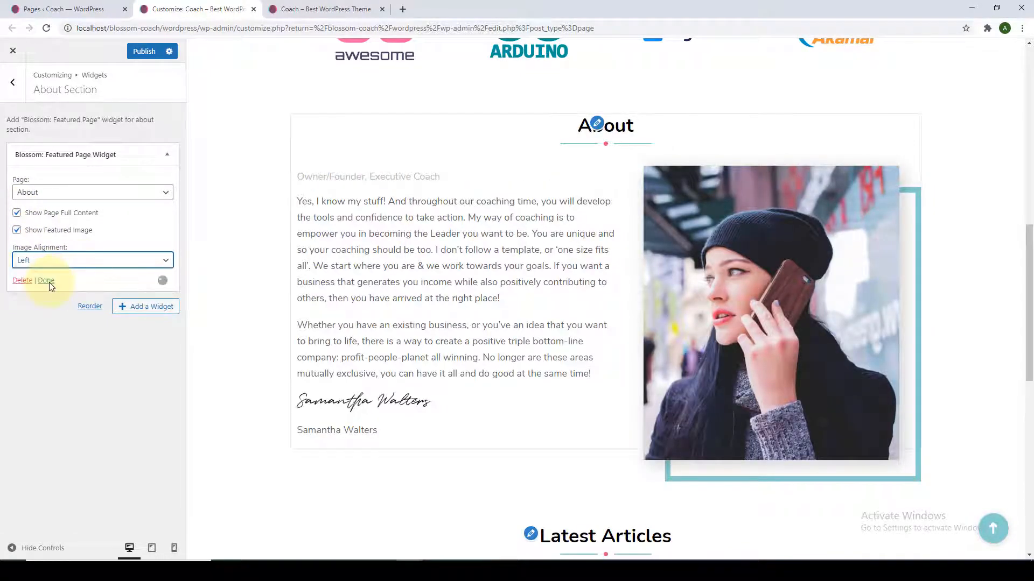
click(61, 263)
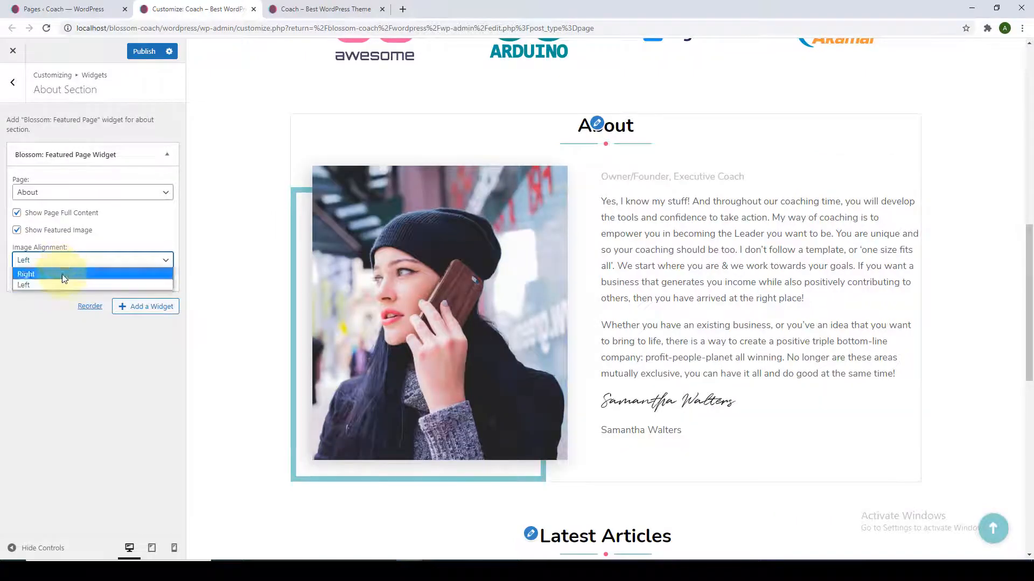
click(63, 273)
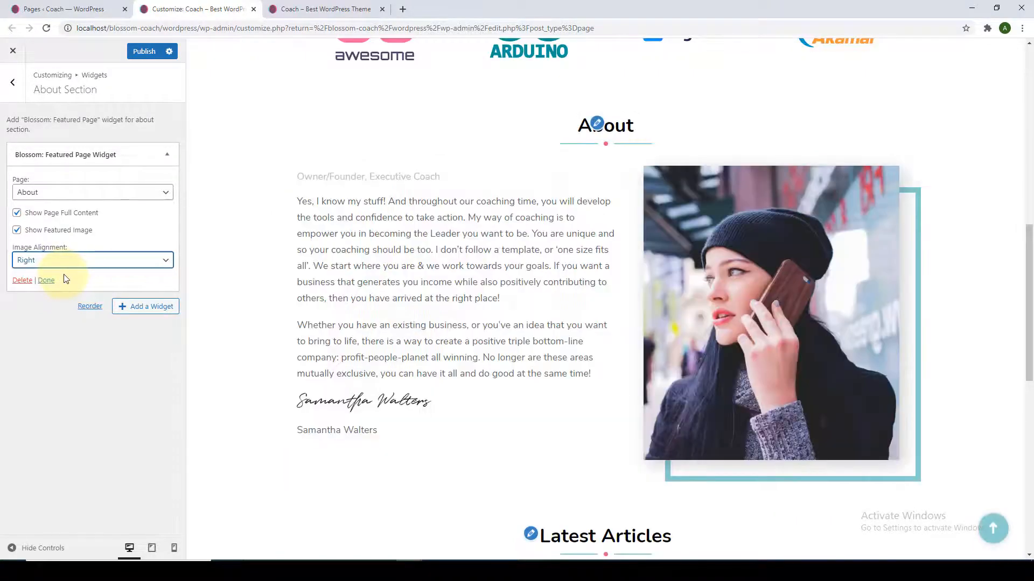
click(144, 51)
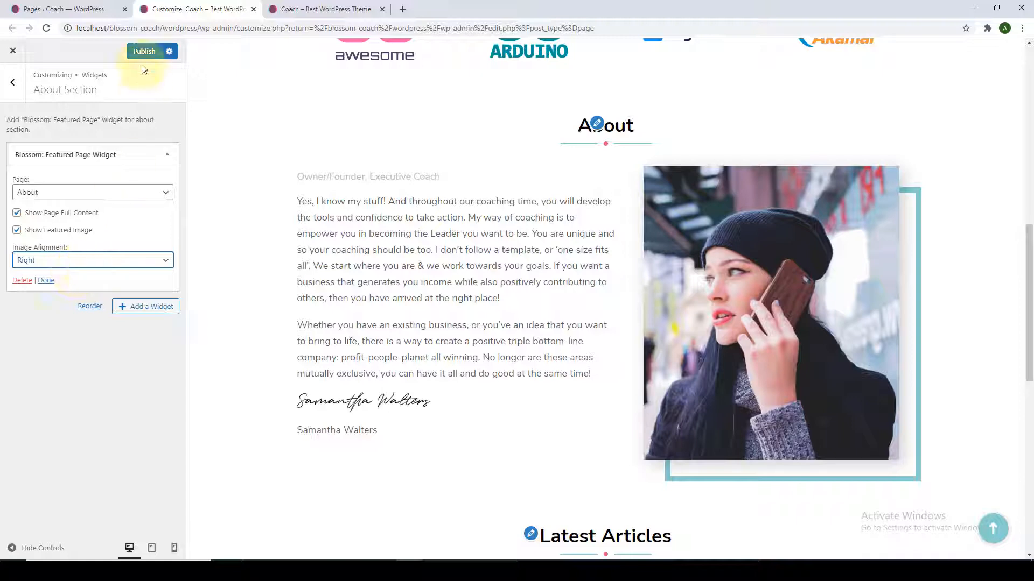
click(323, 9)
click(45, 29)
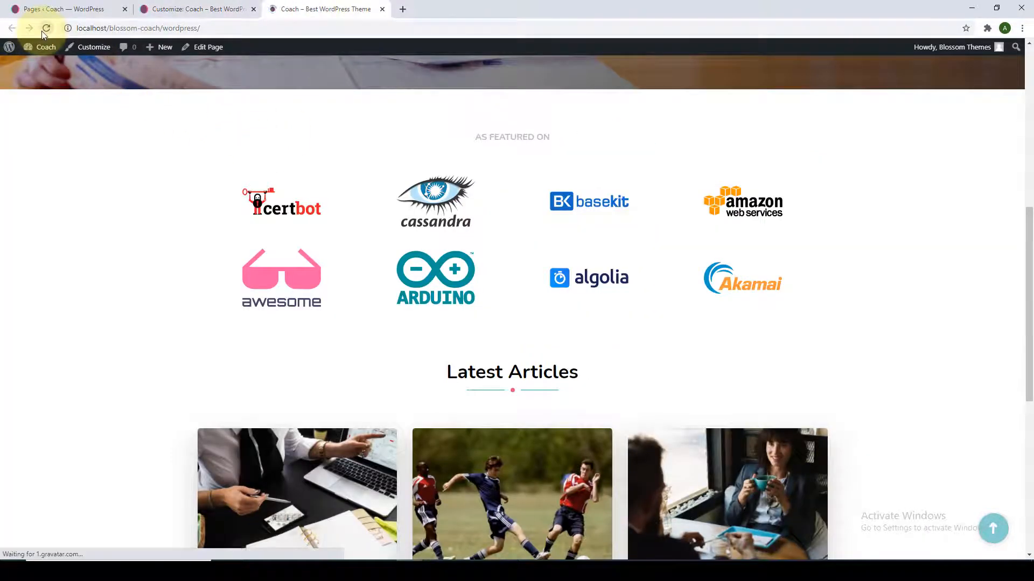
scroll(162, 231, down, 5)
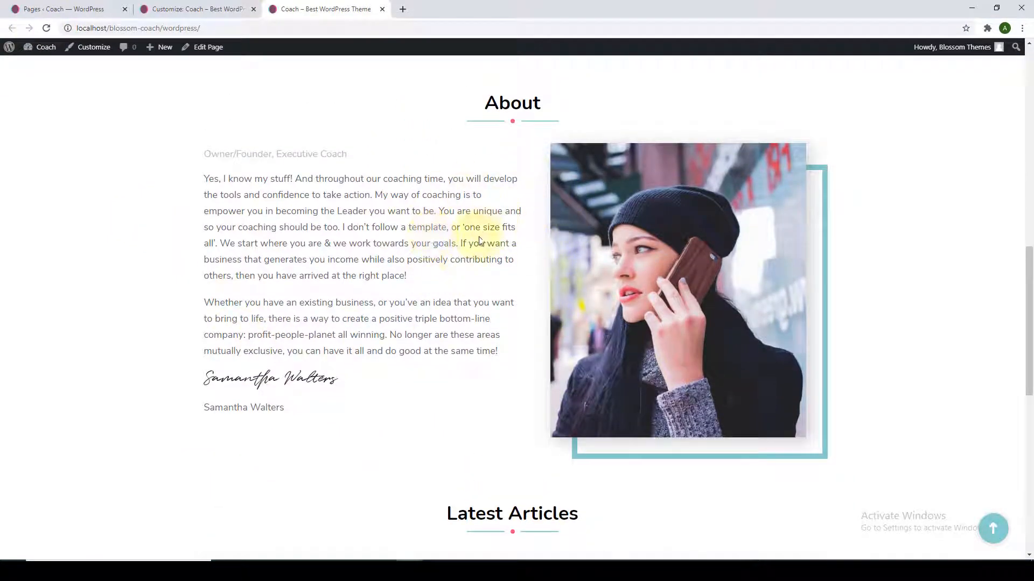
click(214, 5)
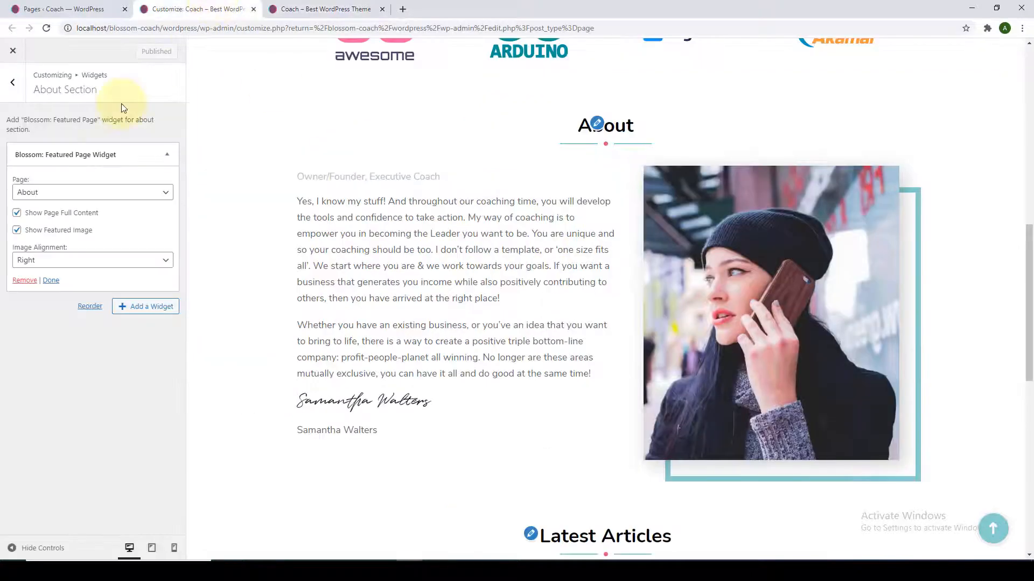
click(11, 81)
Add a Call To Action widget to the Call To Action section.
click(65, 200)
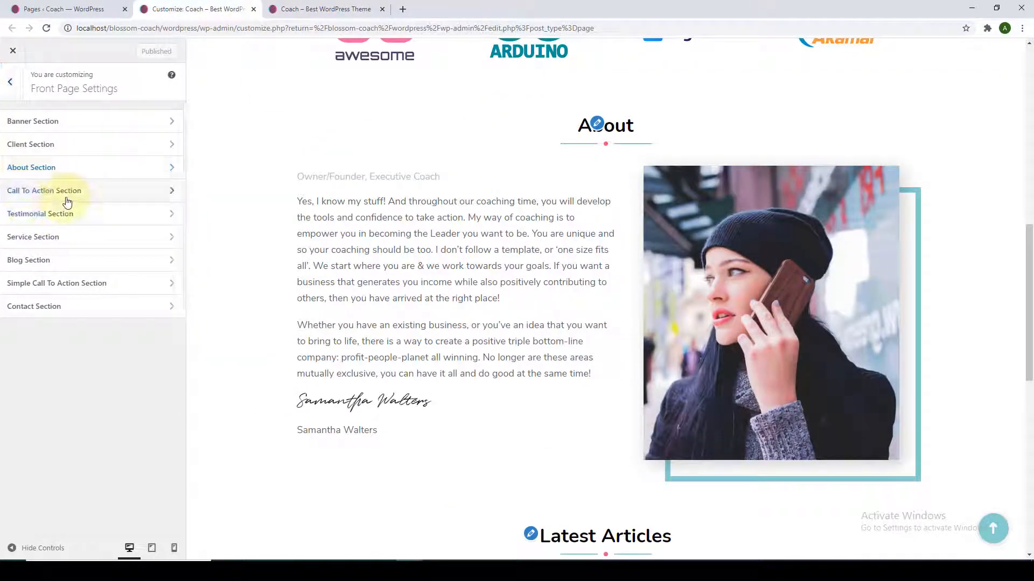
scroll(208, 276, down, 3)
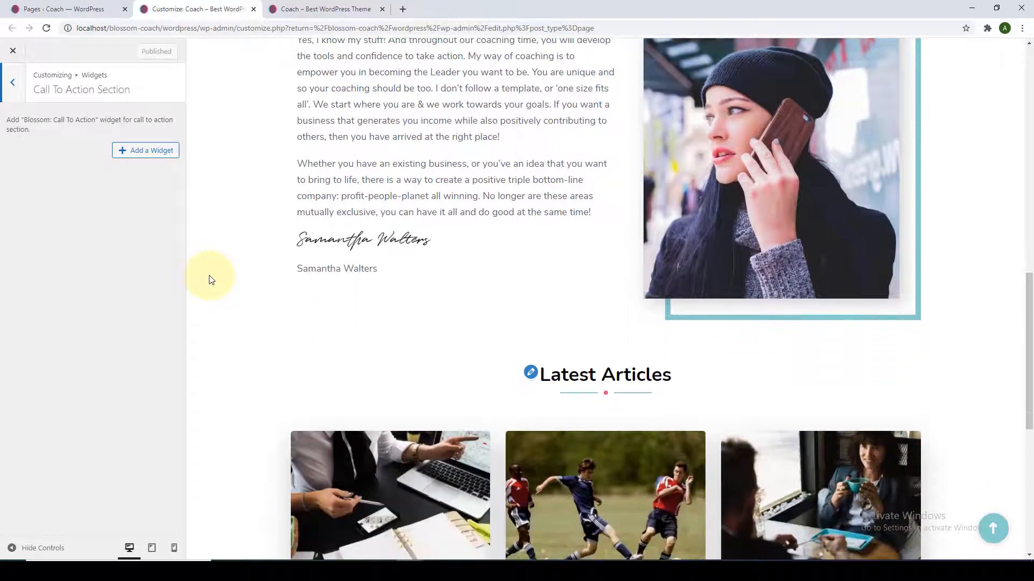
click(124, 157)
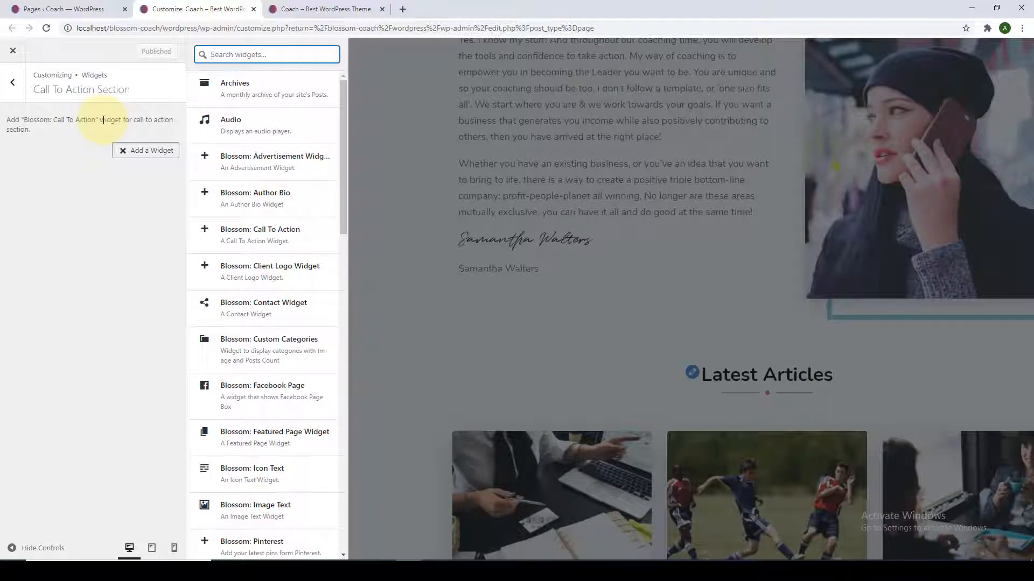
click(263, 236)
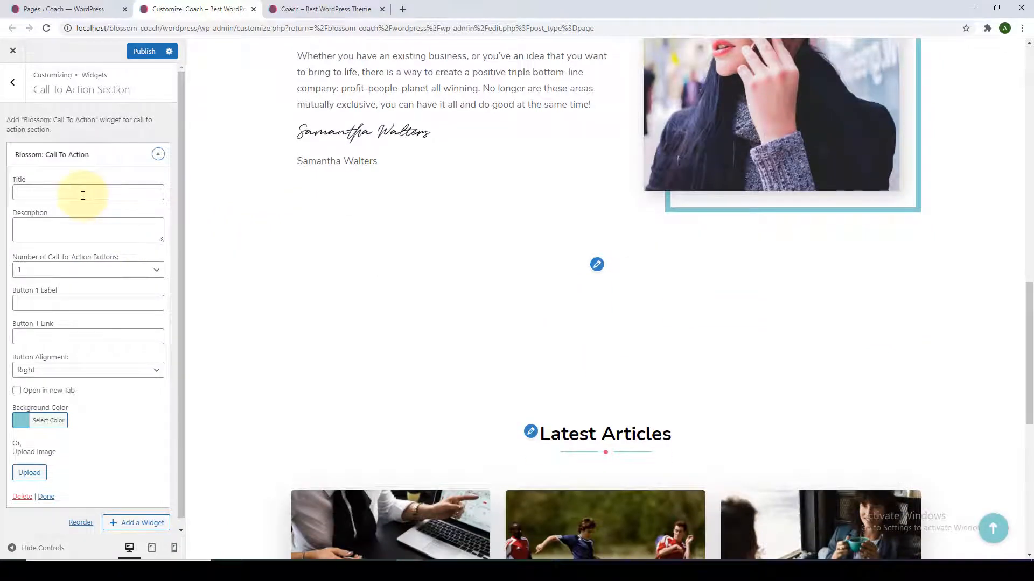
Look over the Call To Action widget's fields, briefly trying two buttons.
click(83, 195)
click(64, 235)
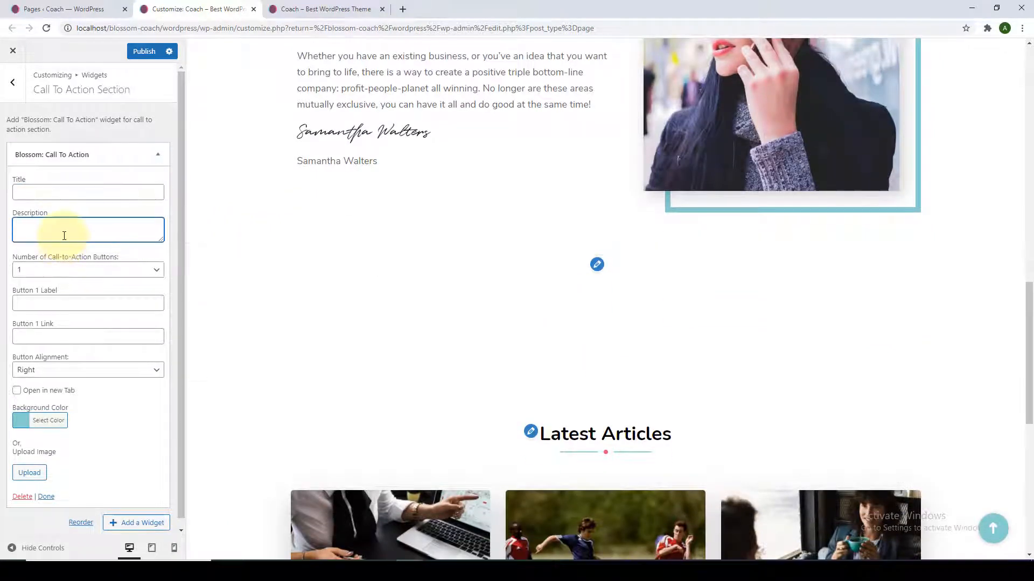
click(51, 273)
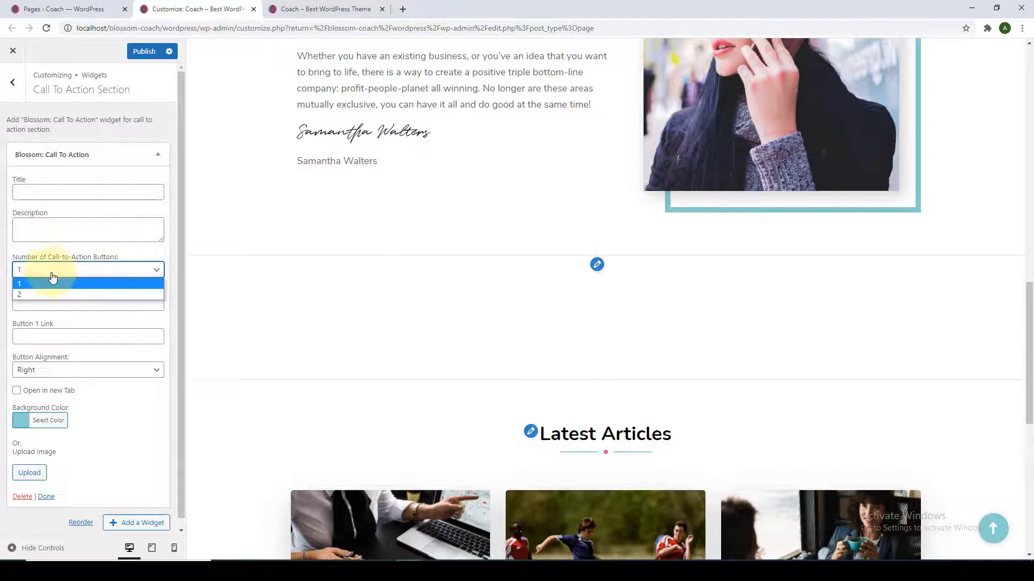
click(82, 270)
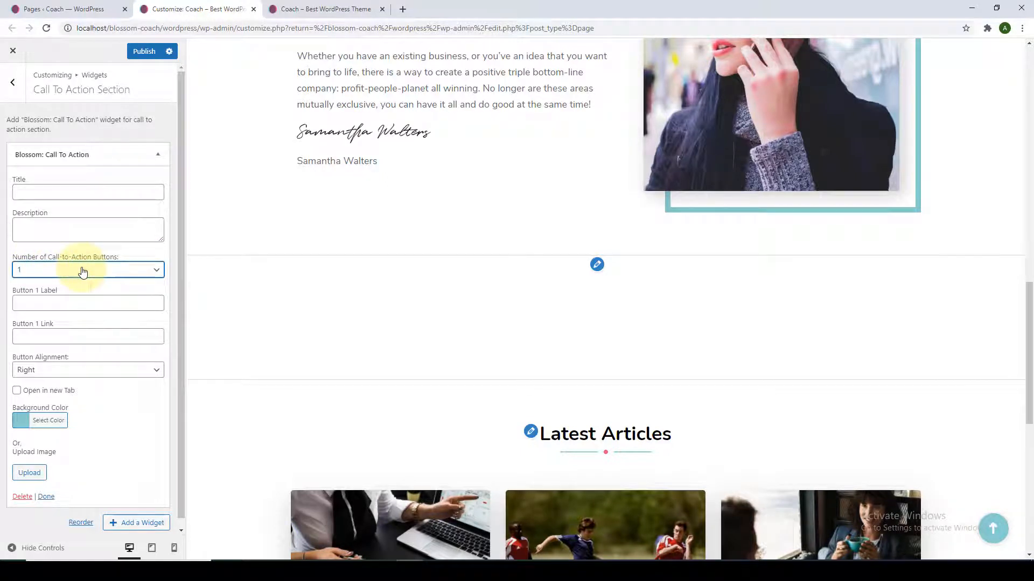
click(59, 308)
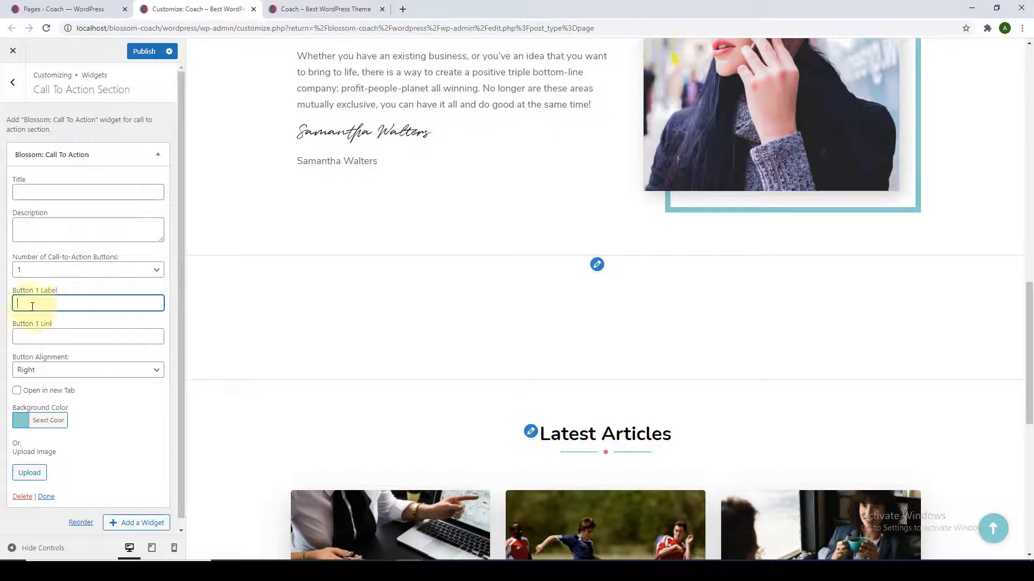
click(63, 338)
click(88, 269)
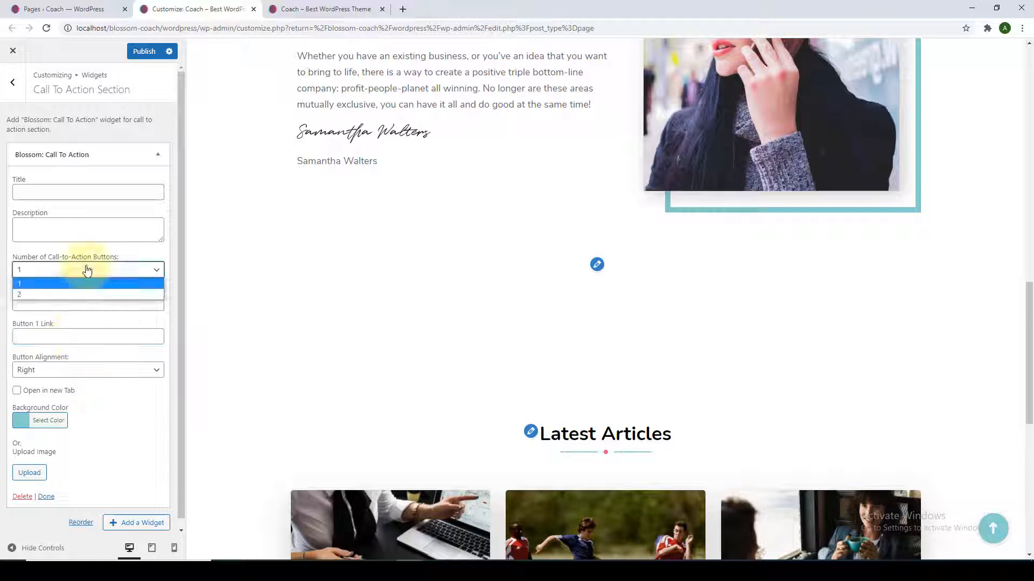
click(63, 290)
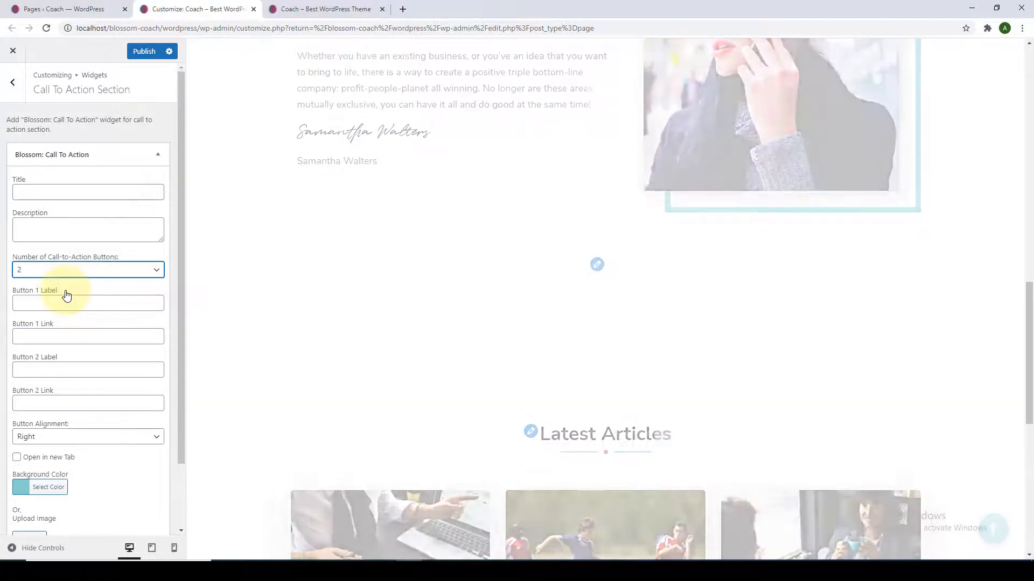
scroll(67, 293, down, 2)
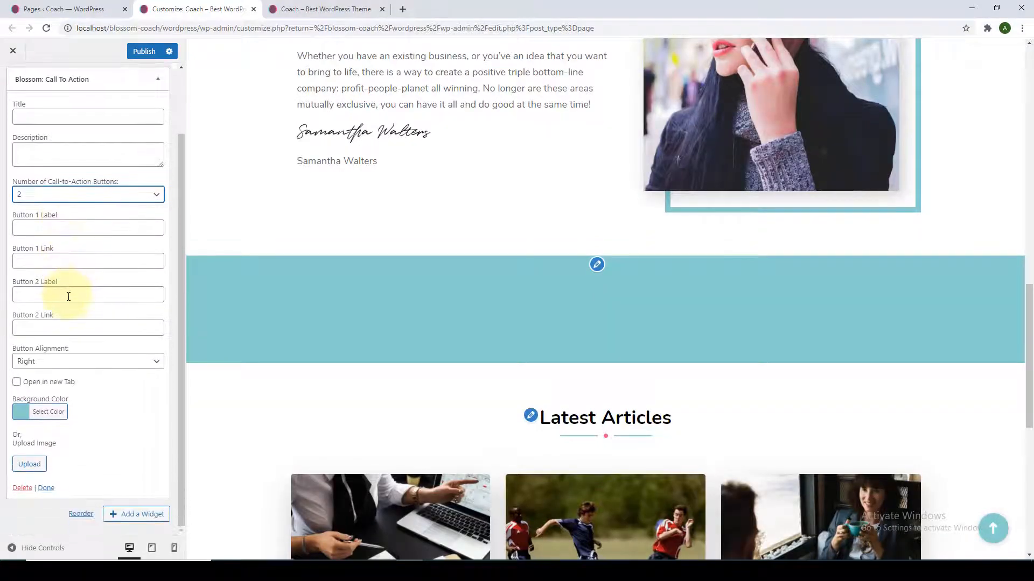
click(69, 296)
click(63, 326)
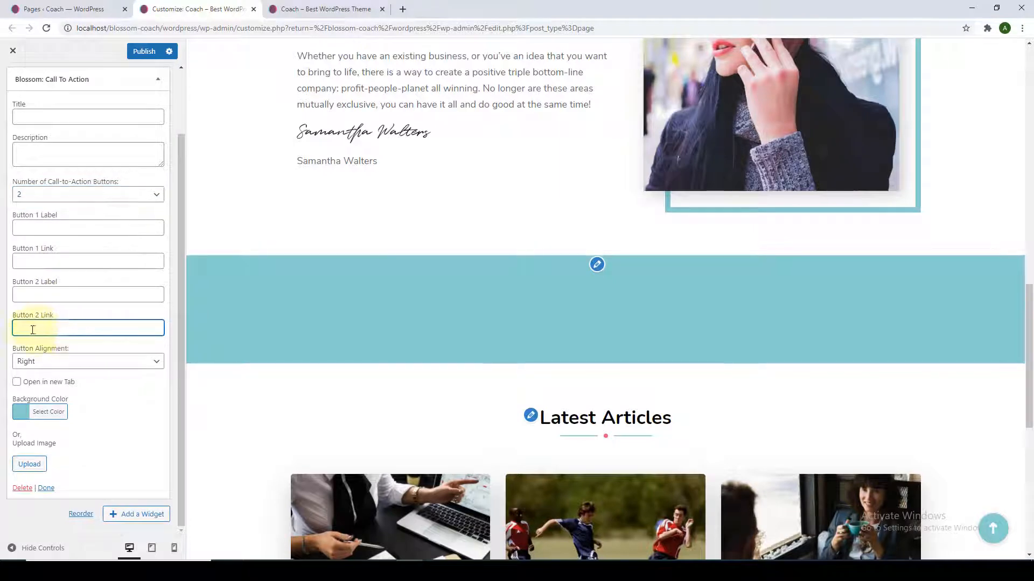
scroll(74, 331, up, 2)
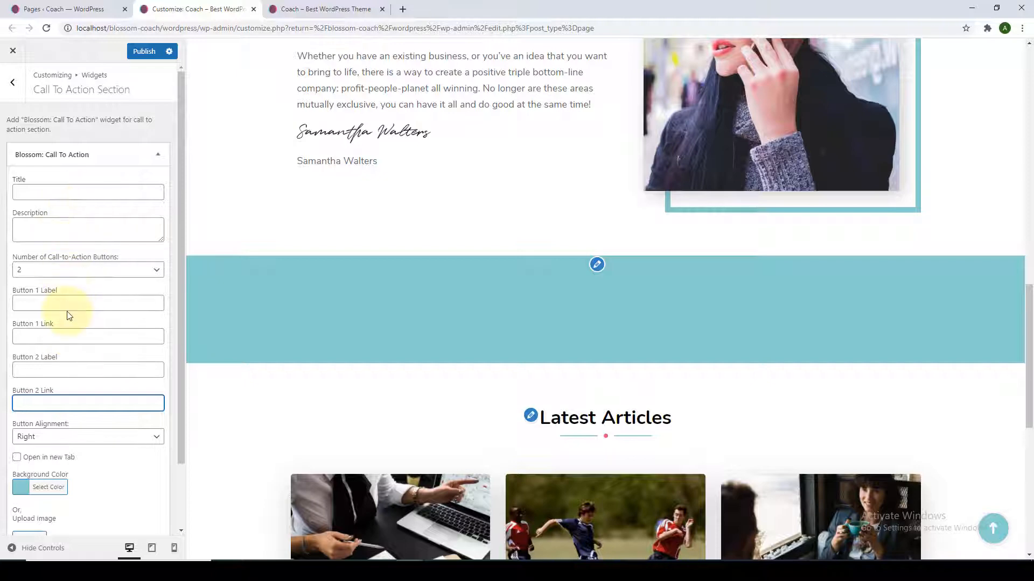
Paste the title 'Do You Want to Improve Your Business?' and the description paragraph.
click(64, 194)
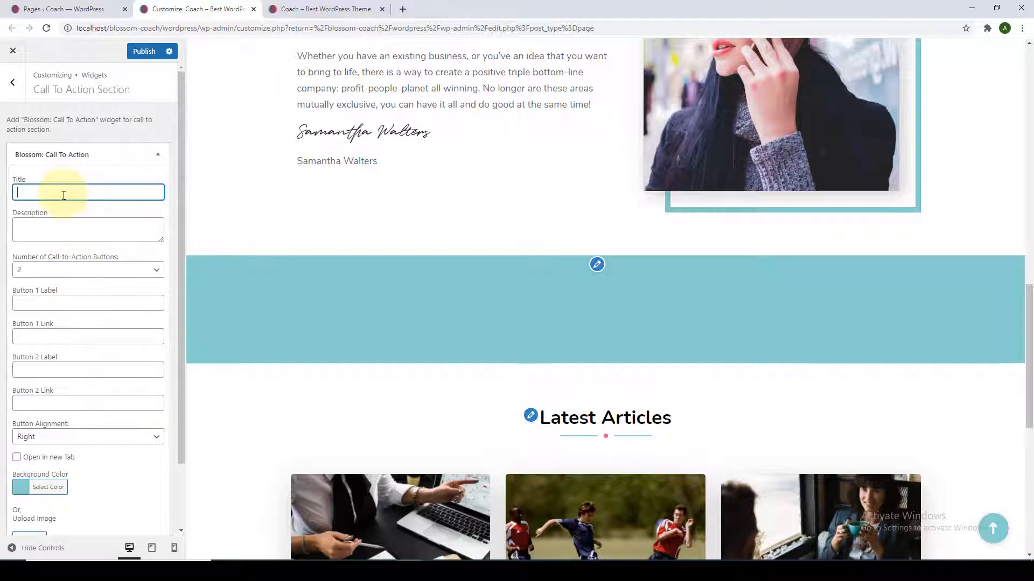
text(Do You Want to Improve Your Business?)
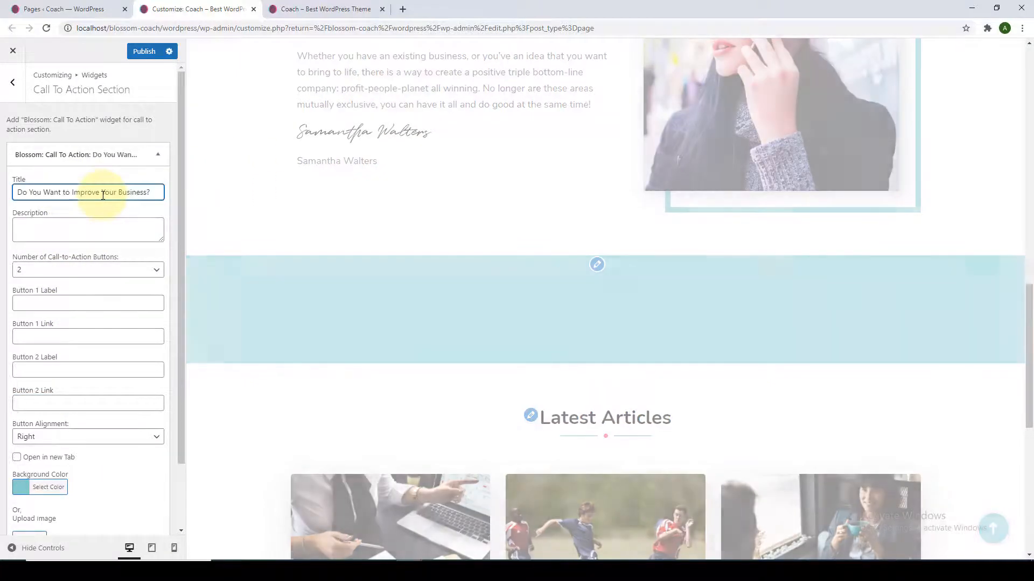
click(157, 231)
drag(161, 240, 161, 288)
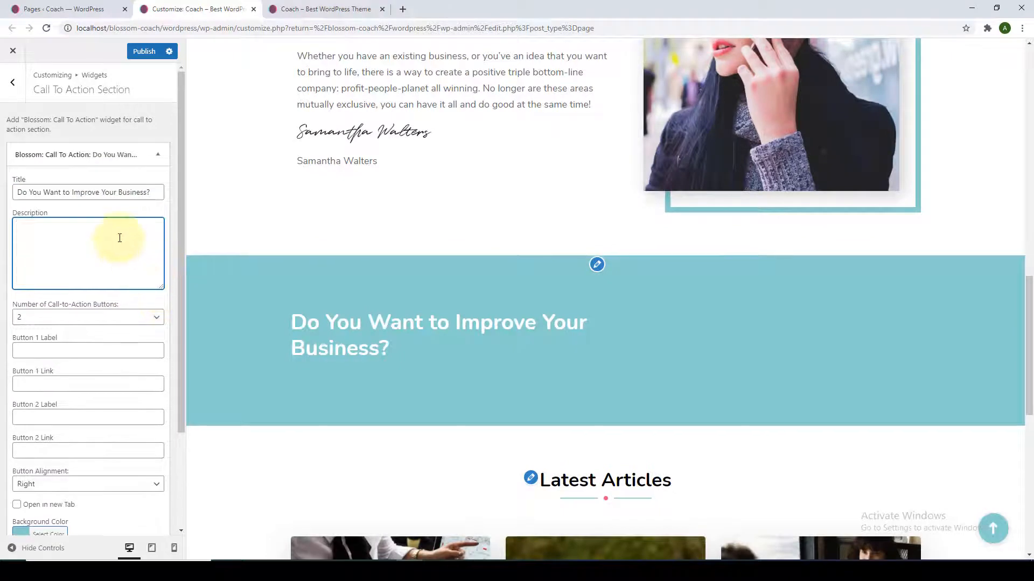
text(Close the gap between where you are today – and where you want to be. My way of coaching is to empower you in becoming the Leader you want to be.)
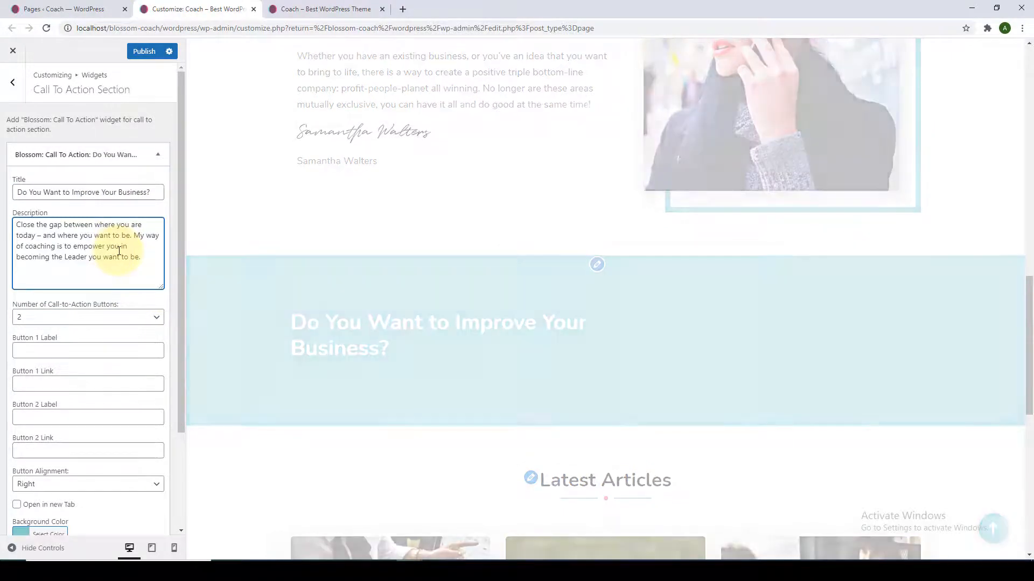
Reduce the call-to-action to a single button.
scroll(143, 289, down, 2)
click(156, 263)
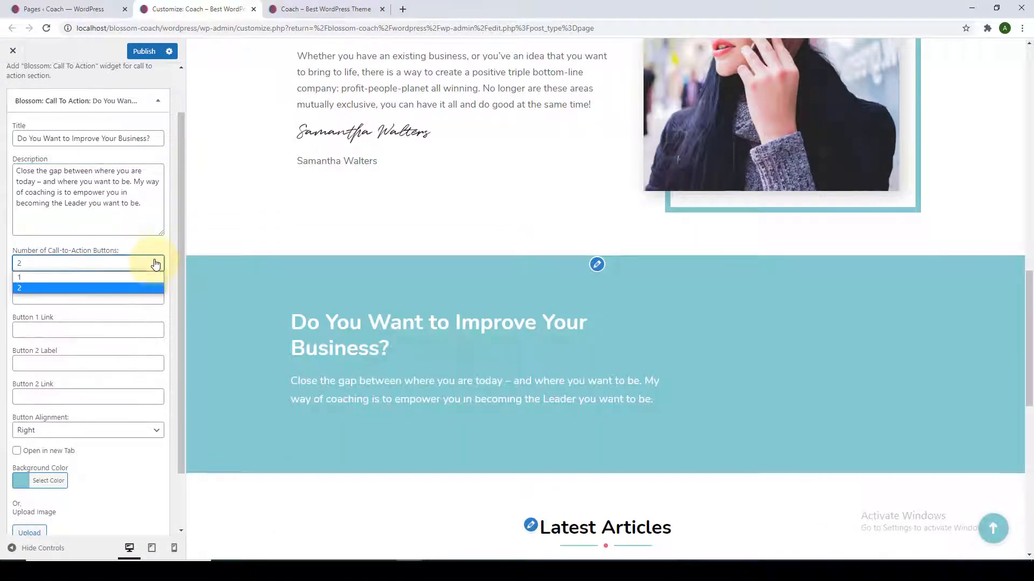
click(63, 279)
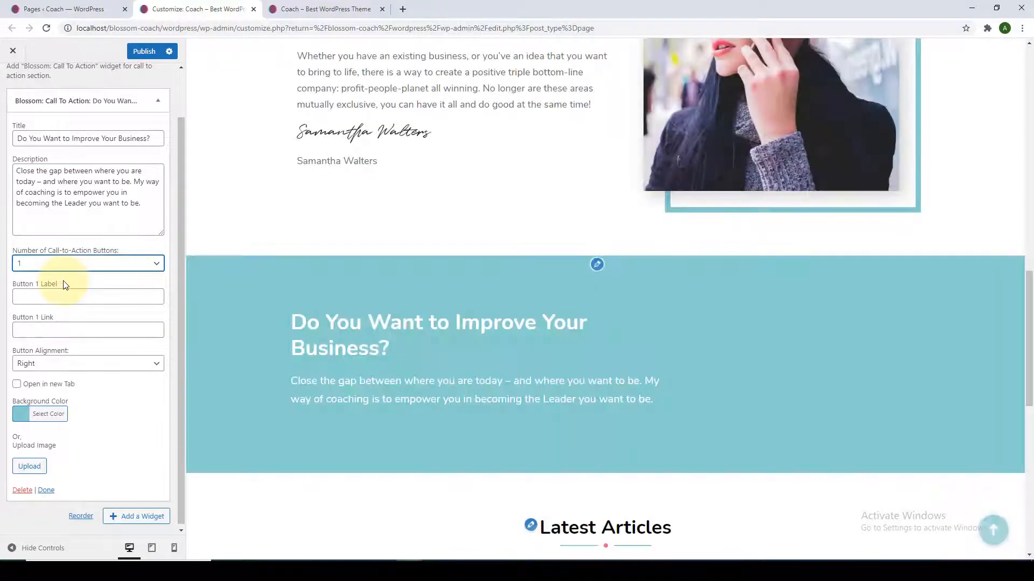
click(67, 295)
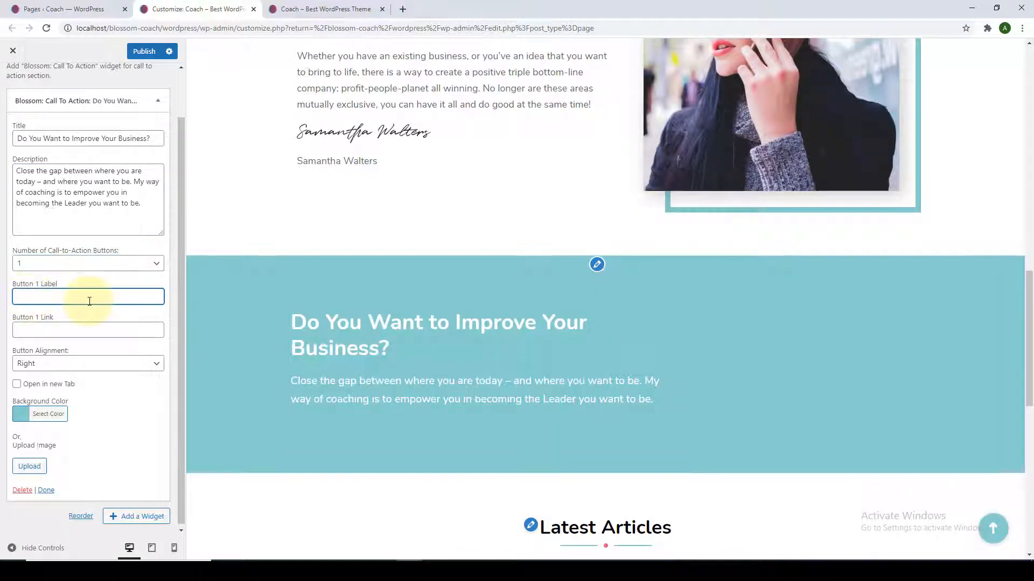
click(70, 330)
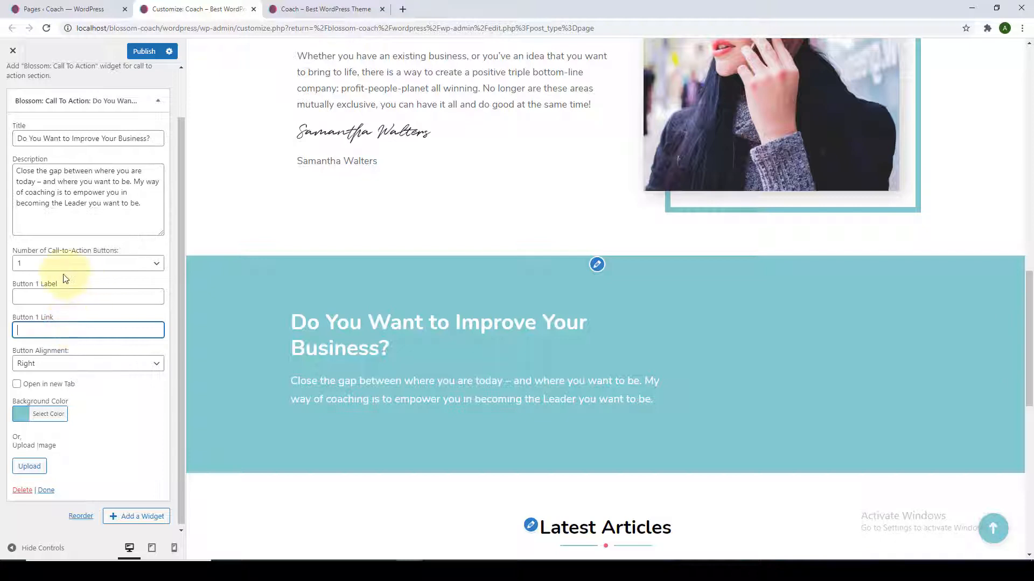
Label the button 'Read More', paste the page URL as its link, and centre it.
click(36, 300)
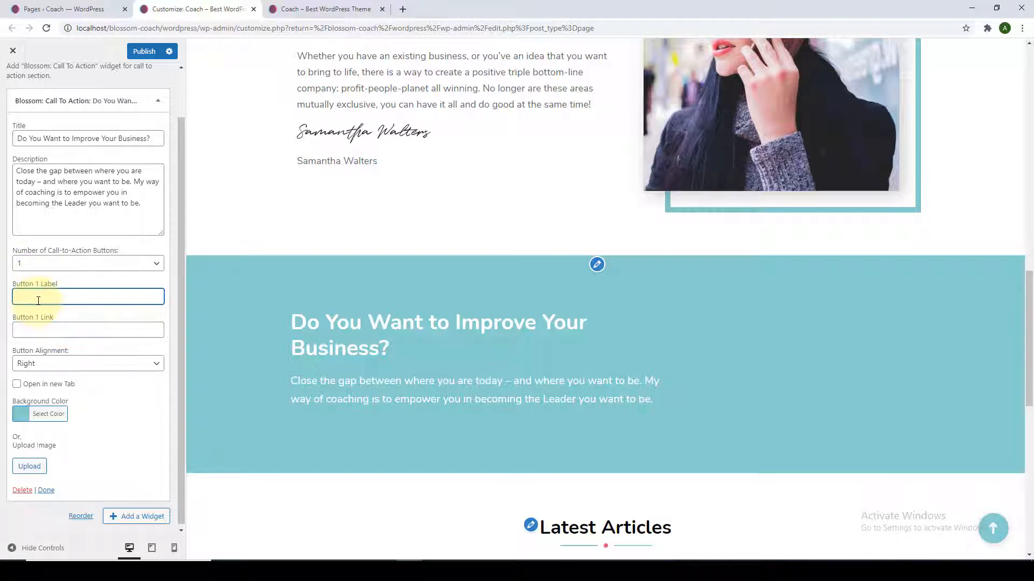
text(Read)
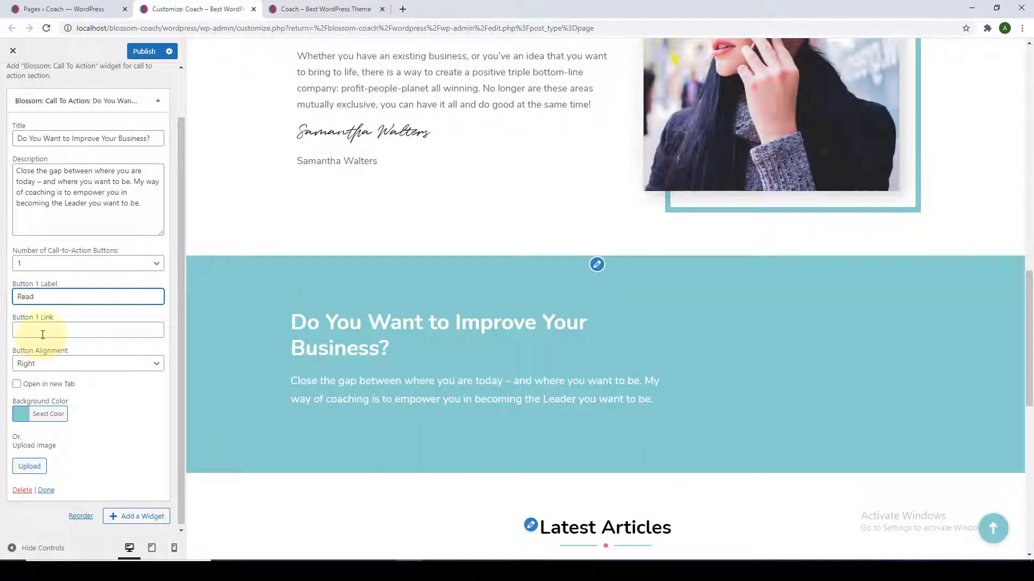
click(43, 333)
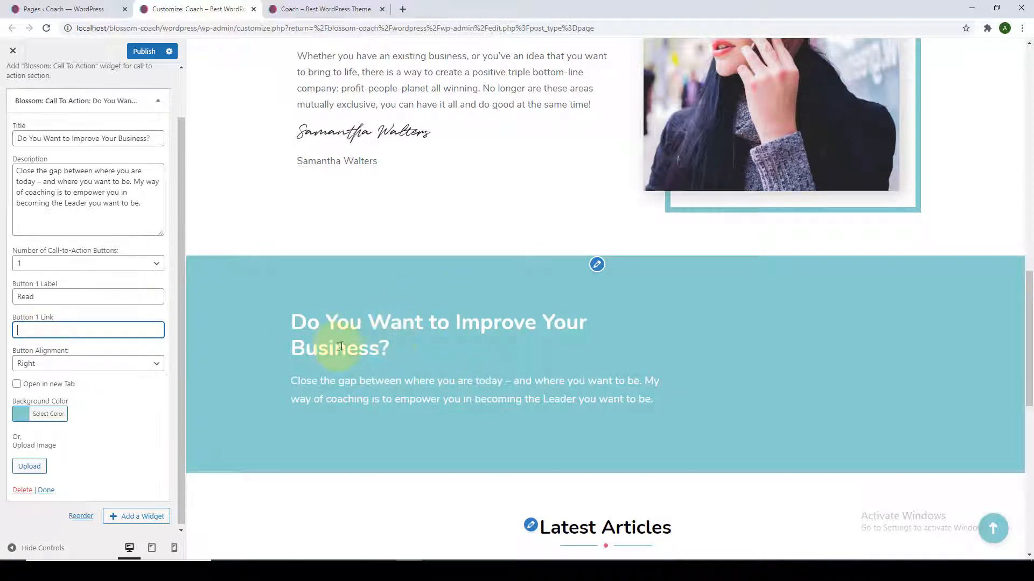
right_click(66, 336)
click(99, 422)
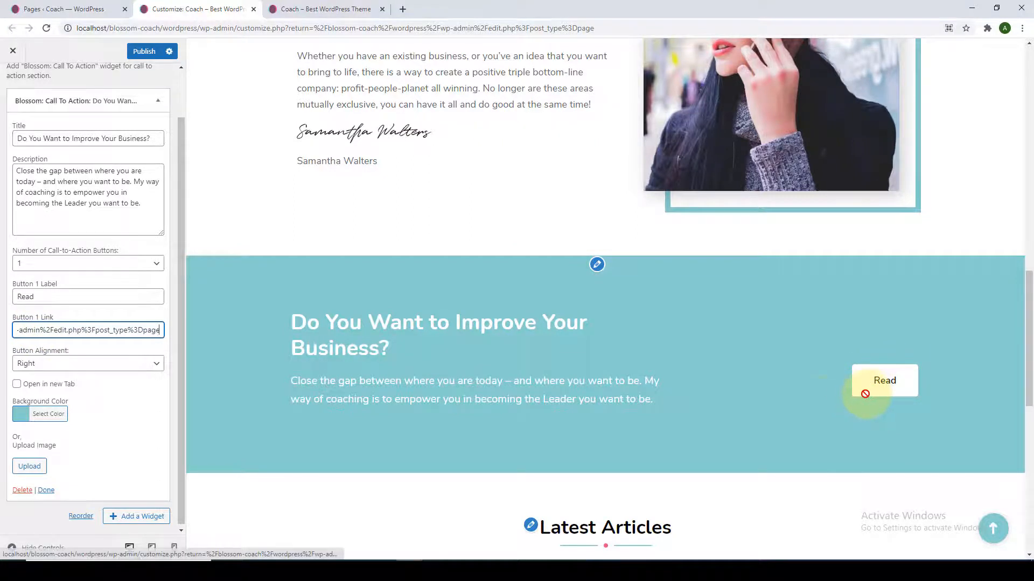
click(46, 298)
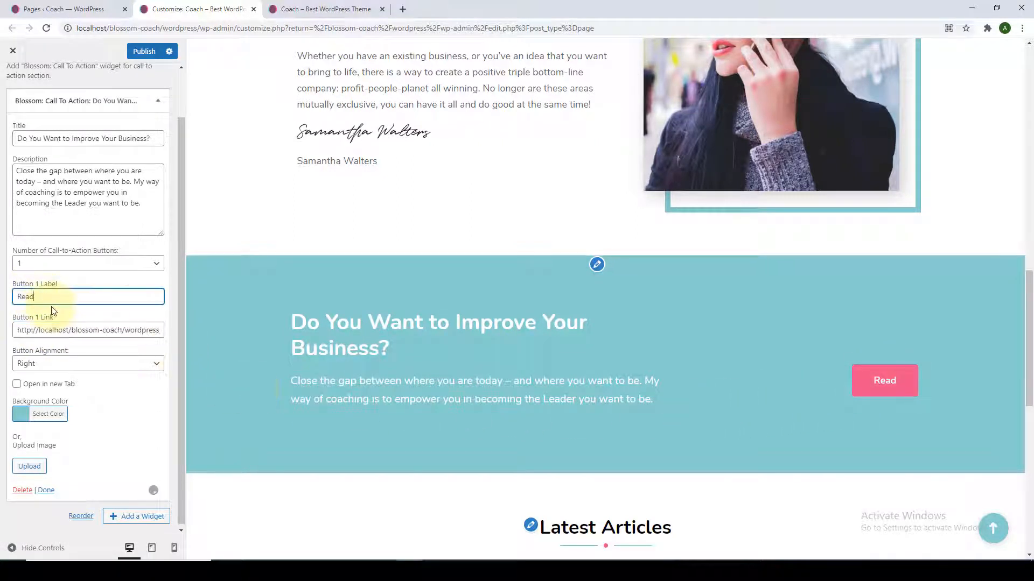
text(More)
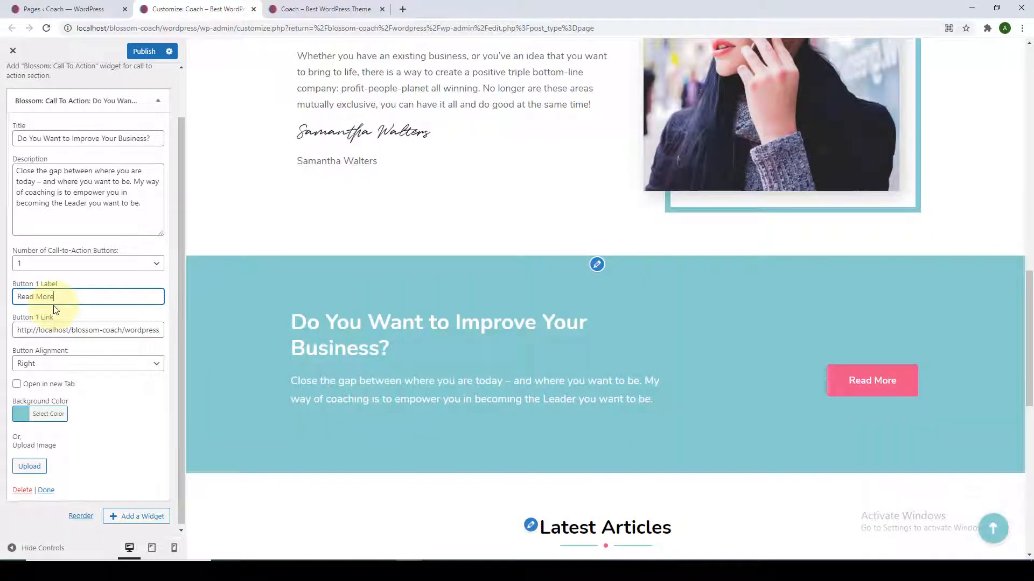
click(29, 365)
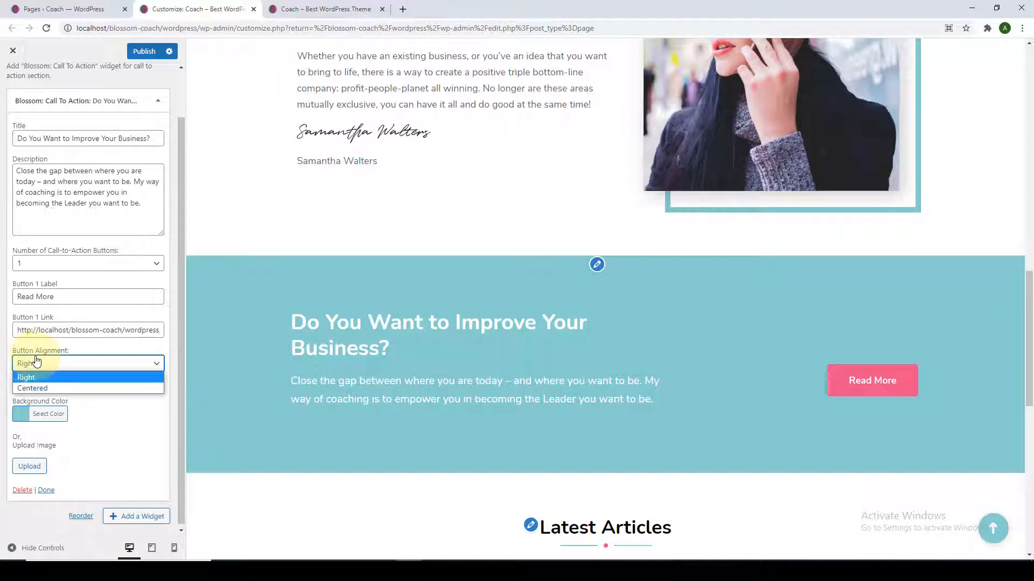
click(37, 388)
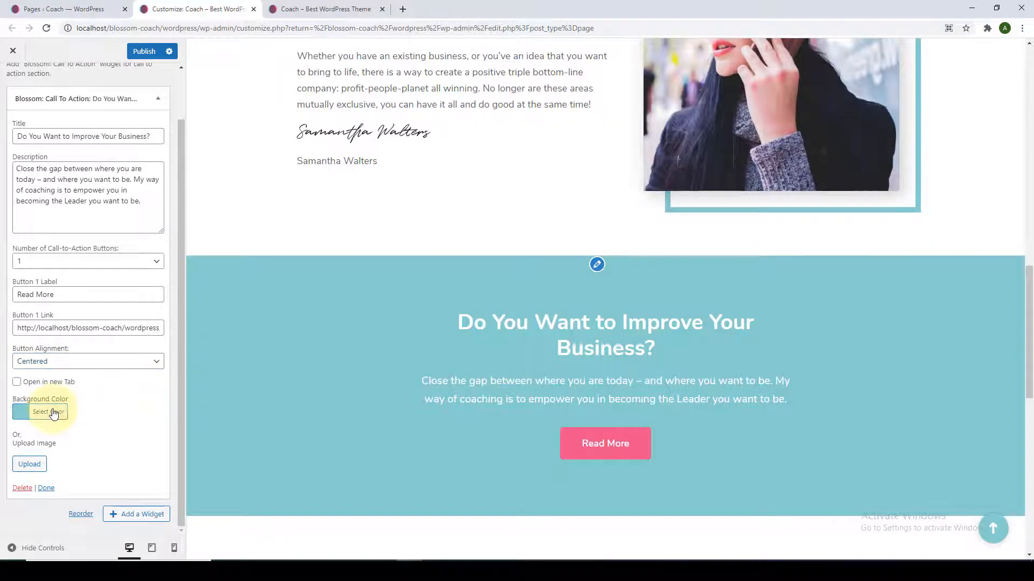
Try red, orange, peach and teal band backgrounds, then clear the solid colour.
click(53, 413)
scroll(58, 432, down, 3)
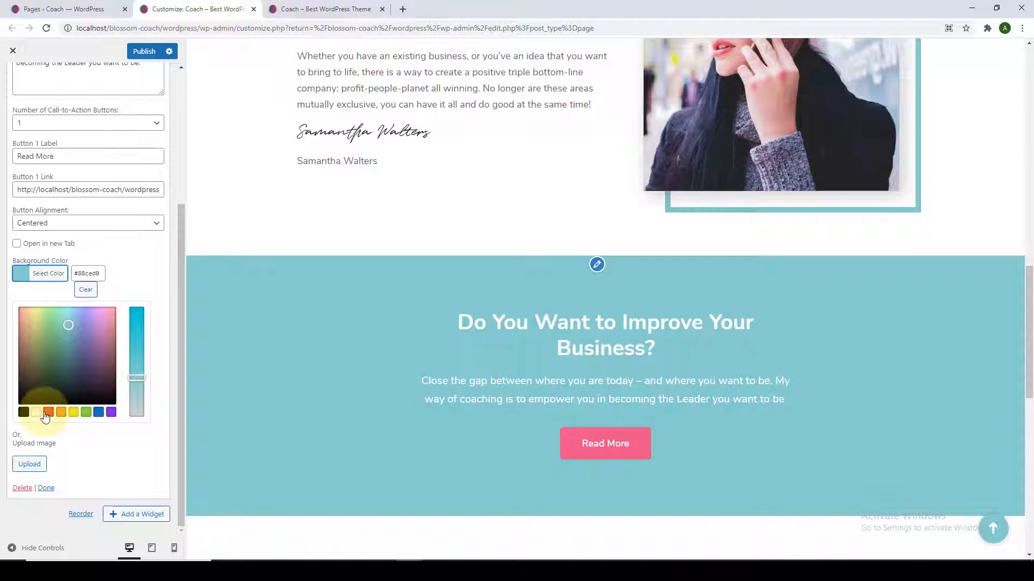
click(48, 413)
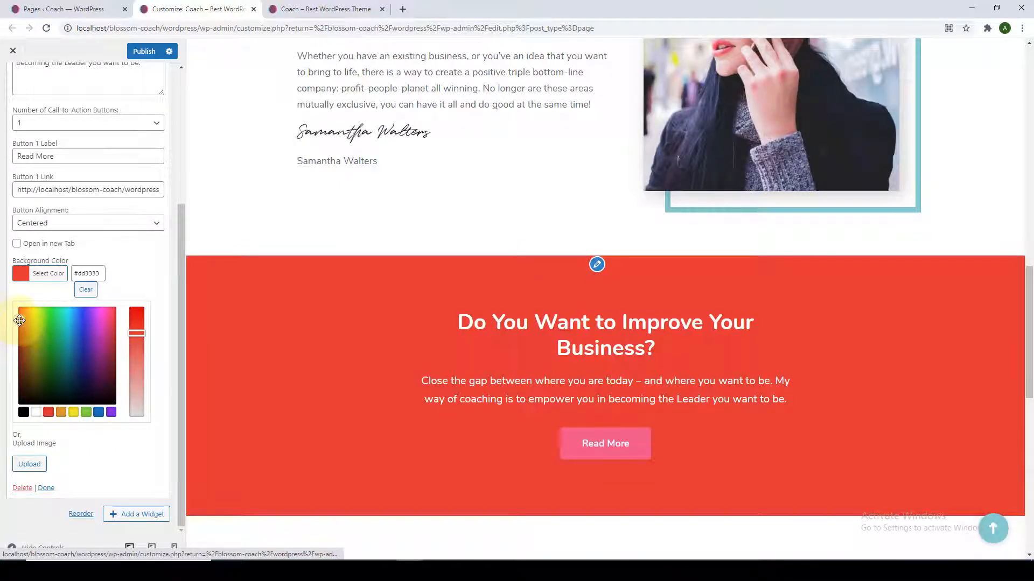
click(26, 314)
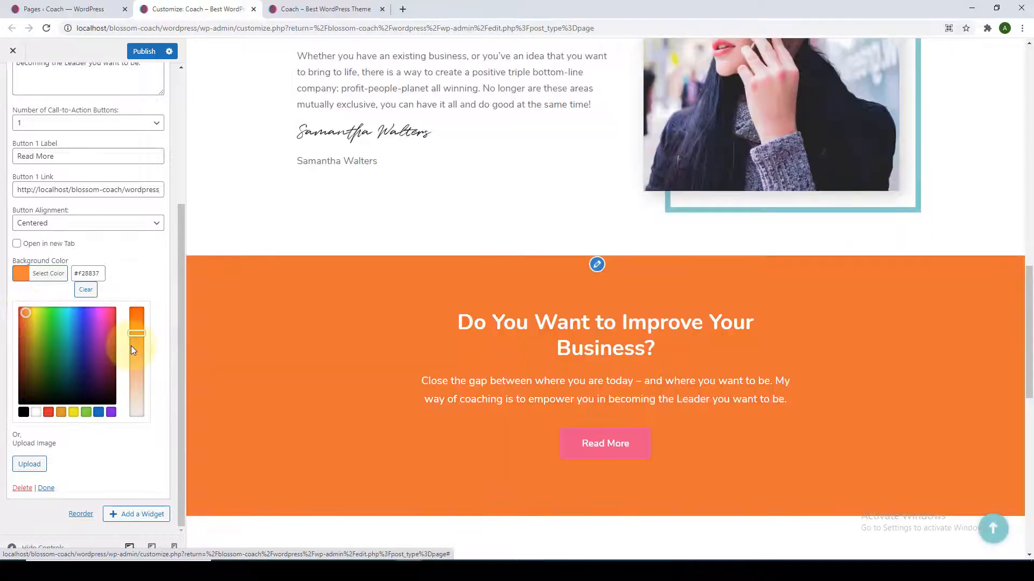
drag(137, 333, 140, 402)
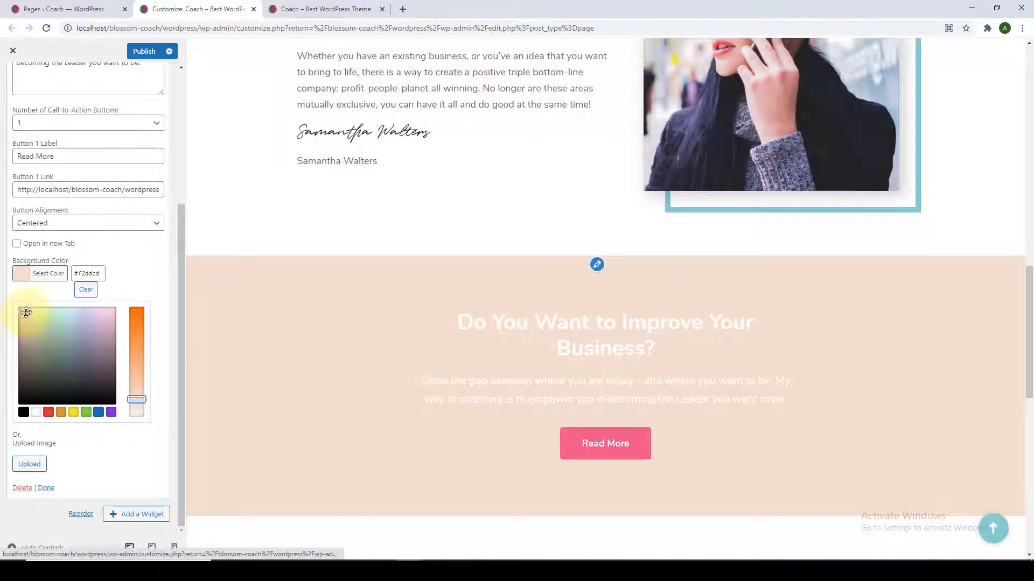
click(60, 323)
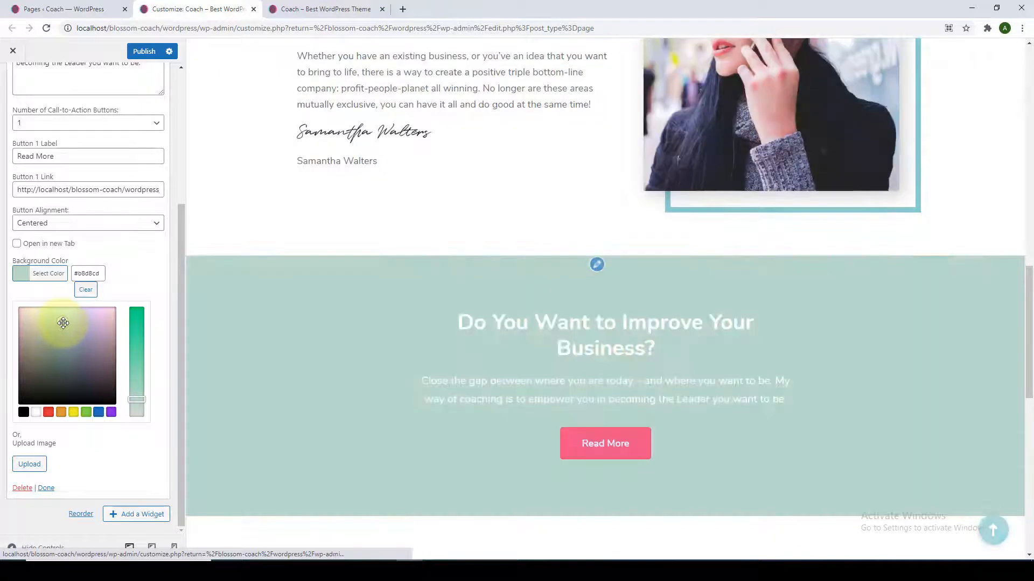
drag(63, 323, 65, 323)
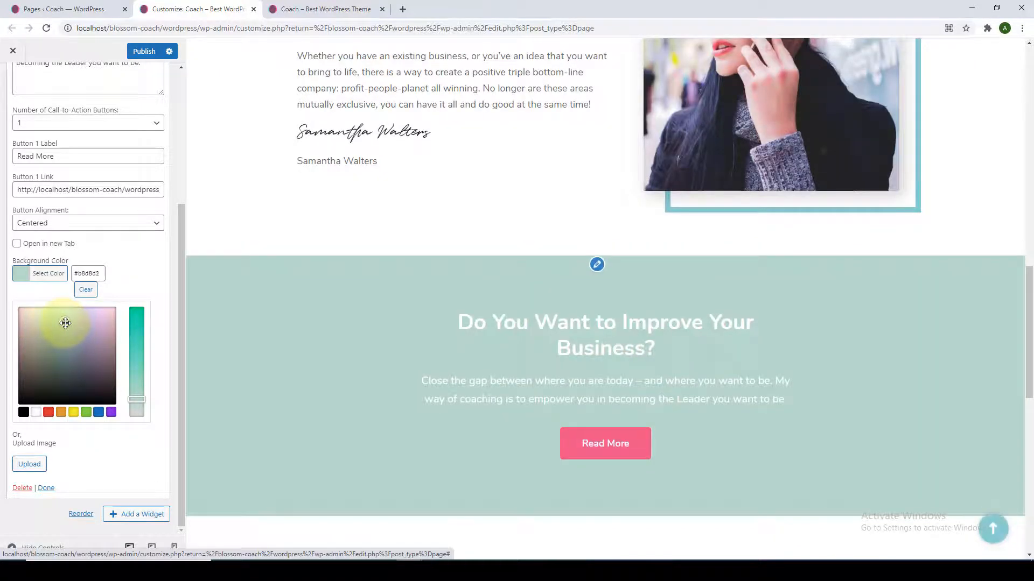
click(82, 291)
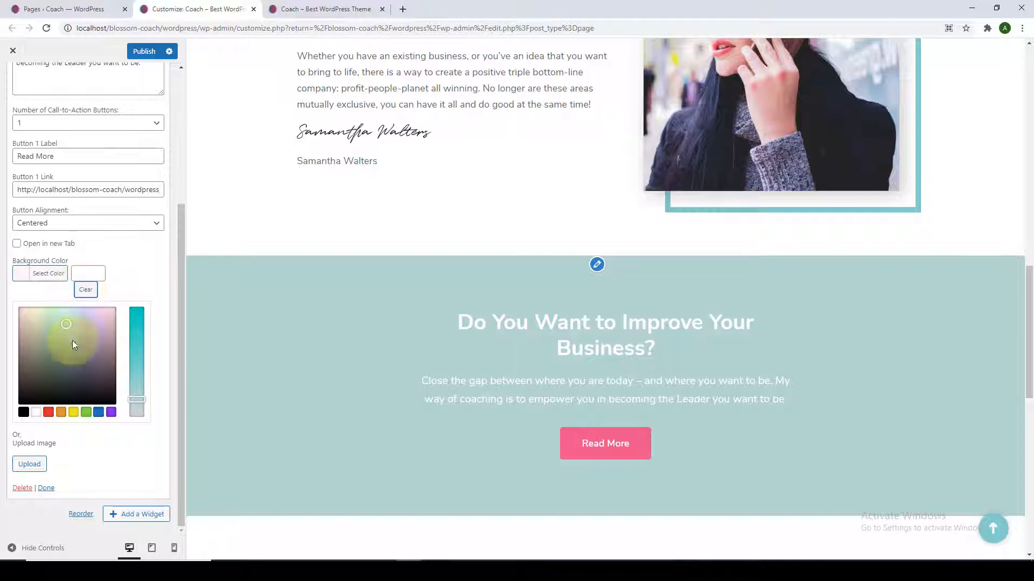
Set the second café photo as the band's background image and close the widget.
click(41, 465)
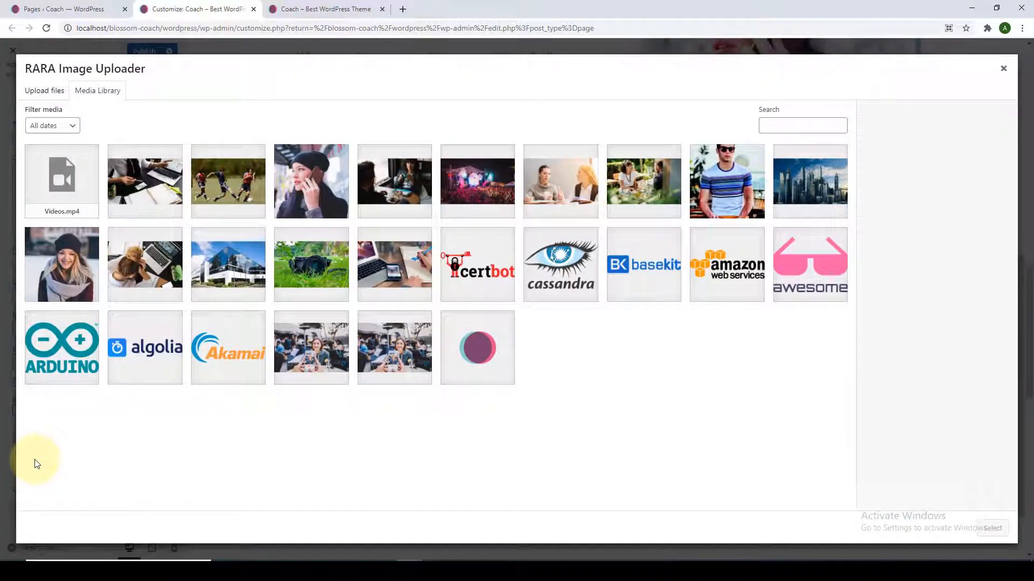
click(385, 360)
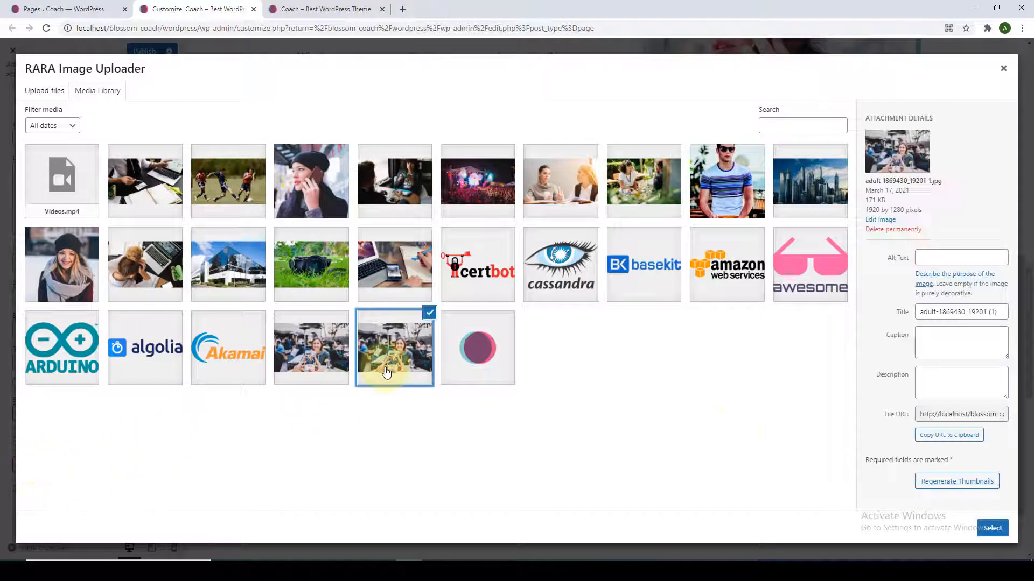
click(992, 528)
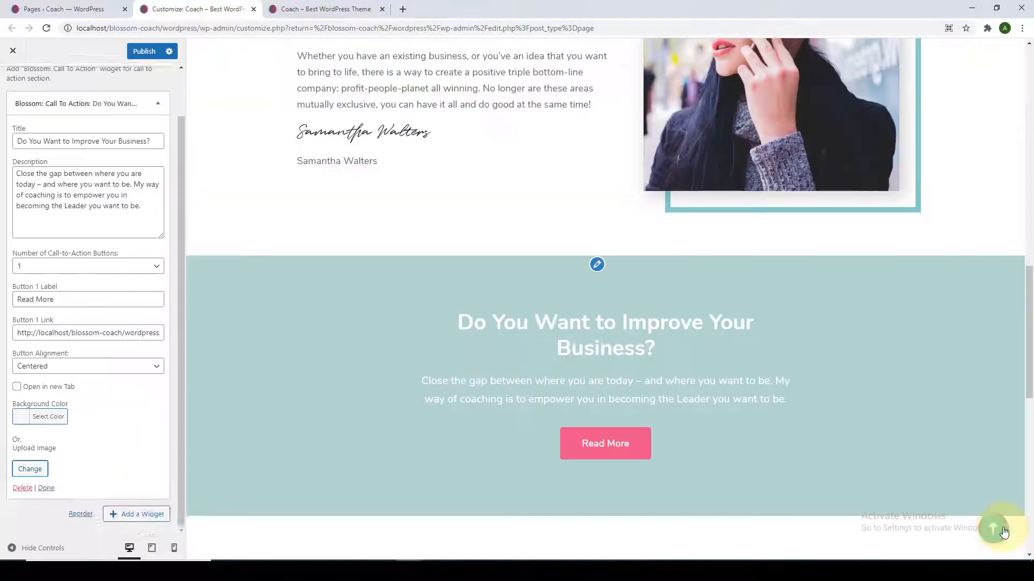
scroll(540, 427, down, 2)
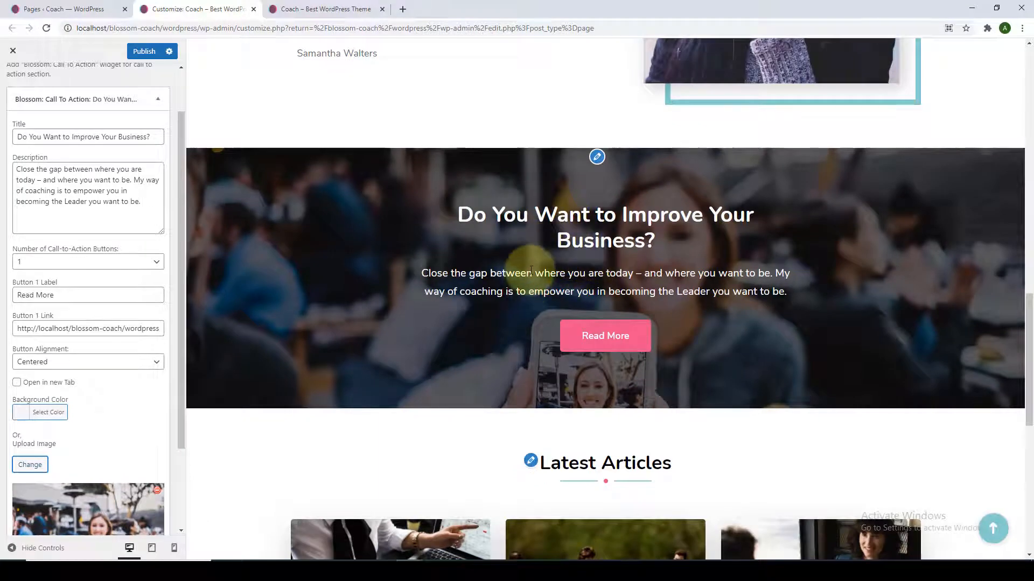
scroll(141, 452, down, 2)
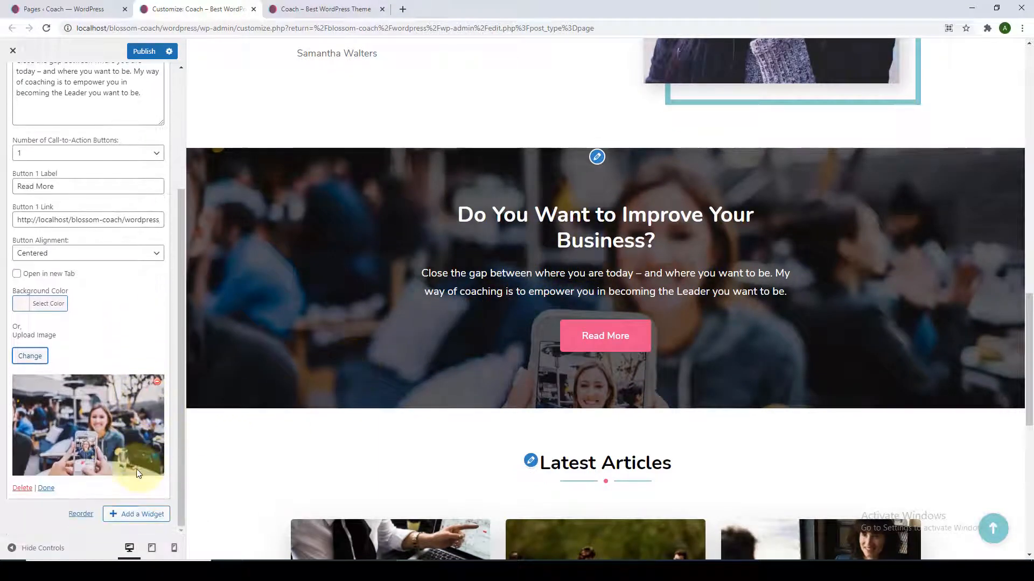
click(46, 488)
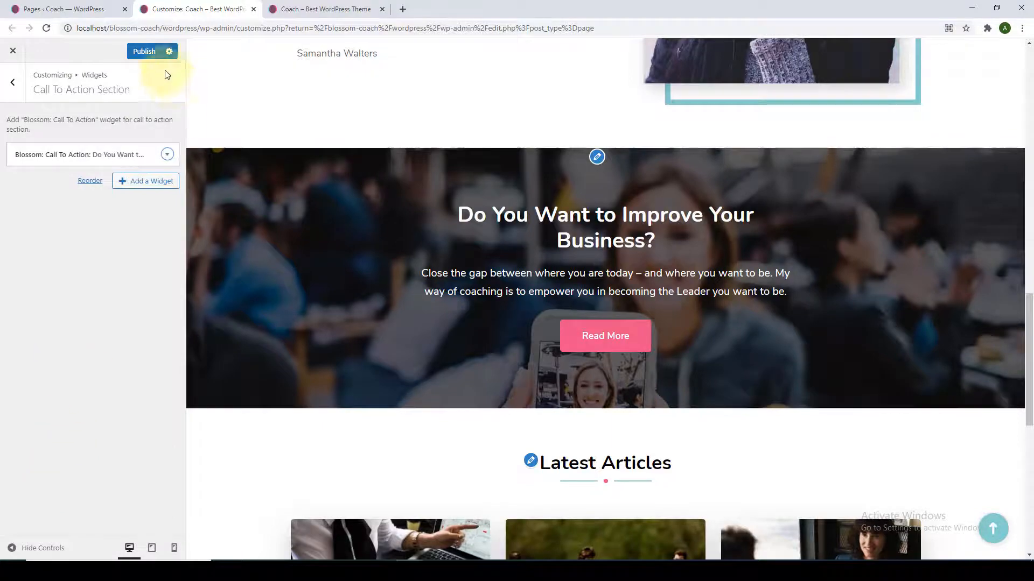
Publish, check the café-photo band on the reloaded live homepage, and return to Front Page Settings.
click(147, 53)
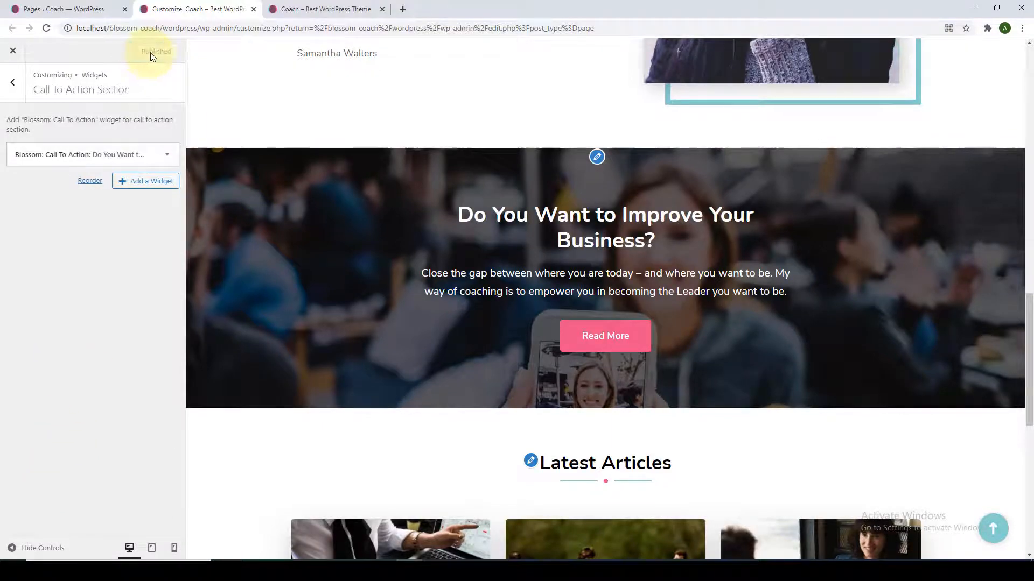
click(269, 7)
scroll(323, 248, down, 5)
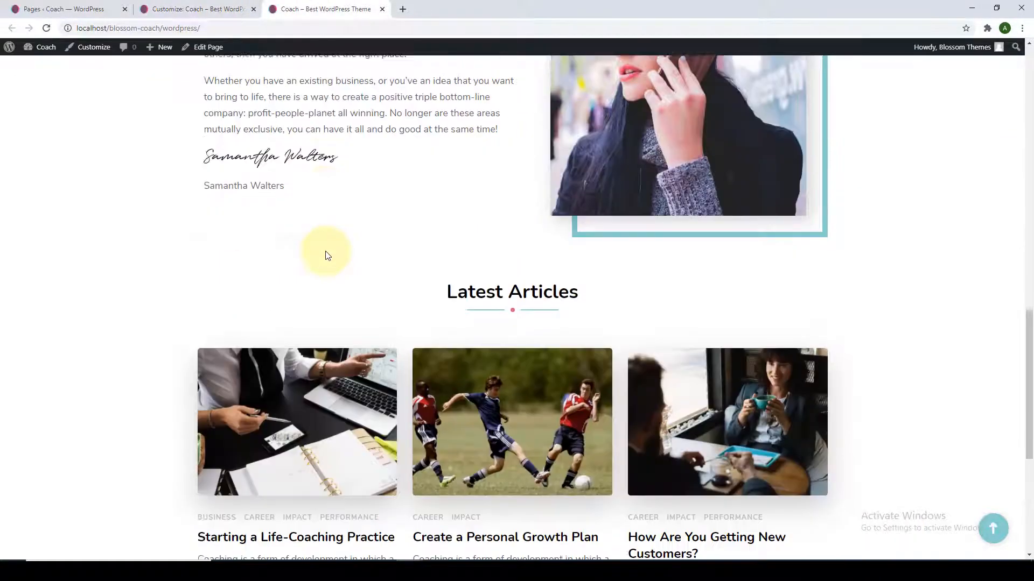
scroll(325, 250, up, 2)
click(46, 28)
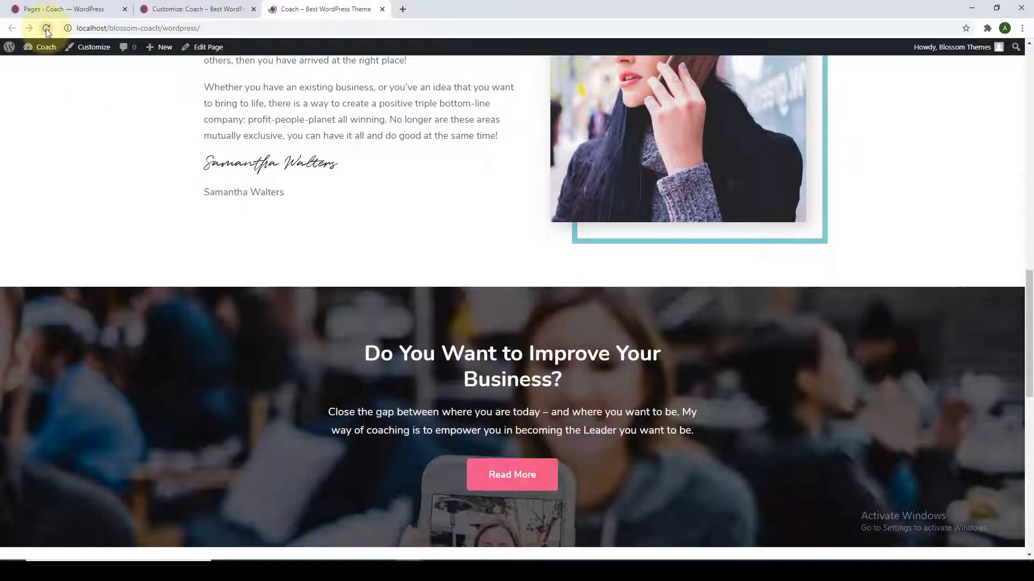
scroll(194, 272, down, 3)
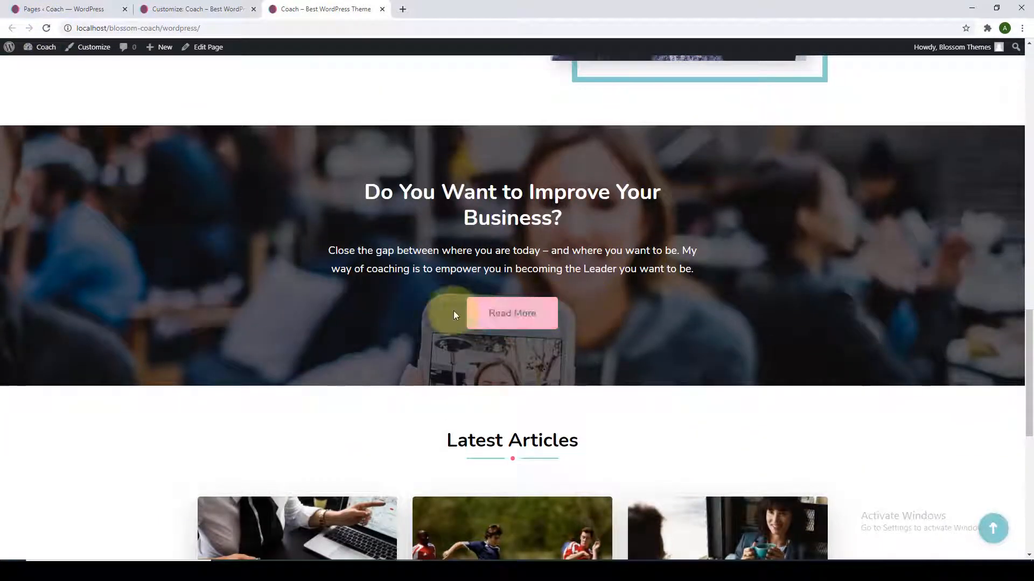
click(223, 9)
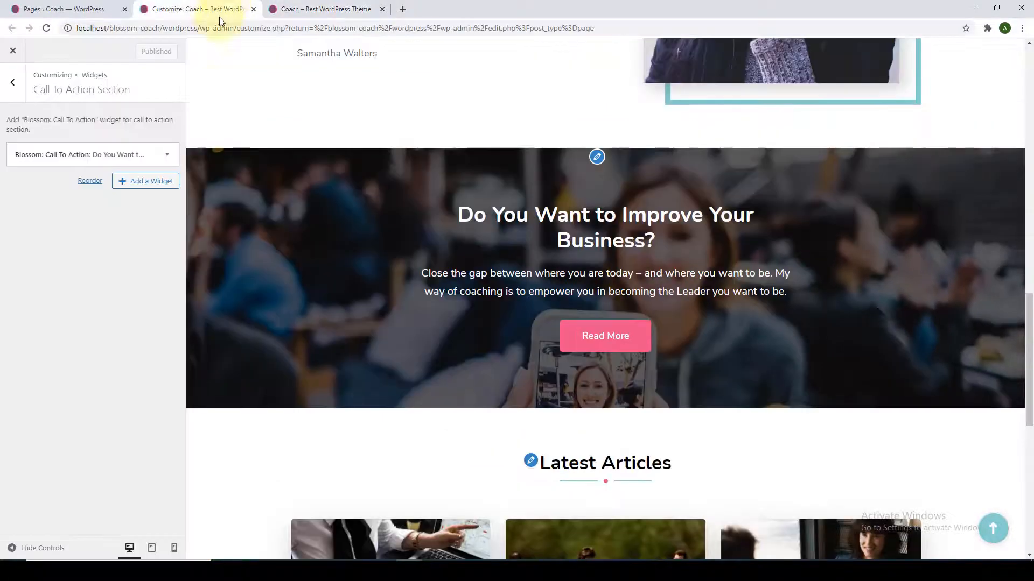
click(12, 82)
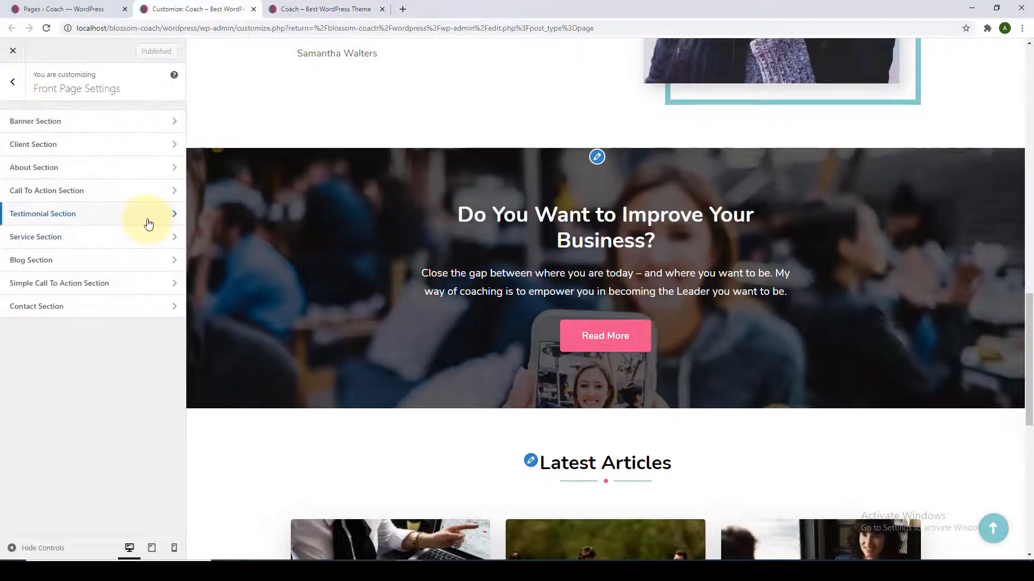
Add a Blossom: Testimonial widget to the Testimonial section.
click(149, 224)
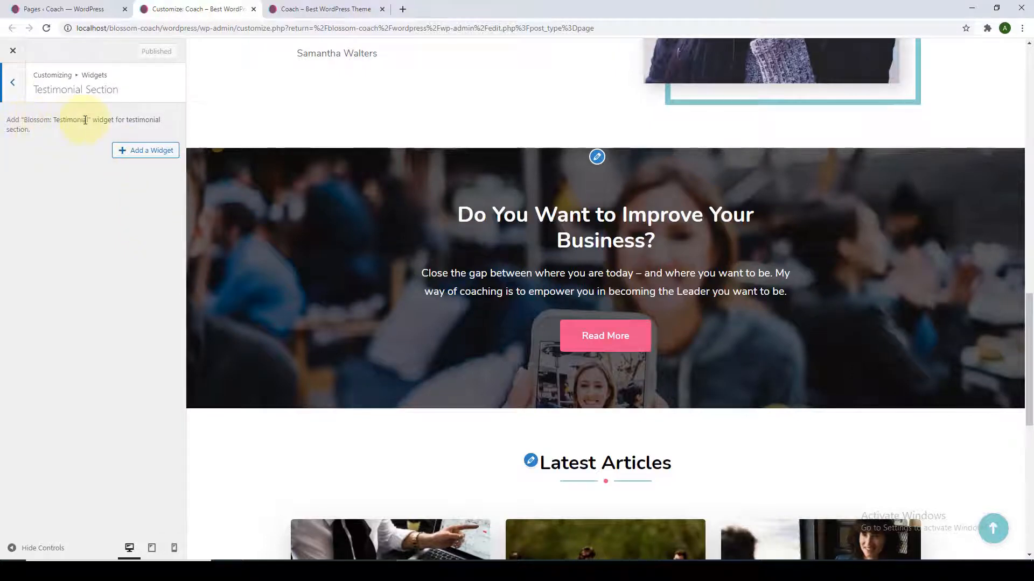
click(119, 151)
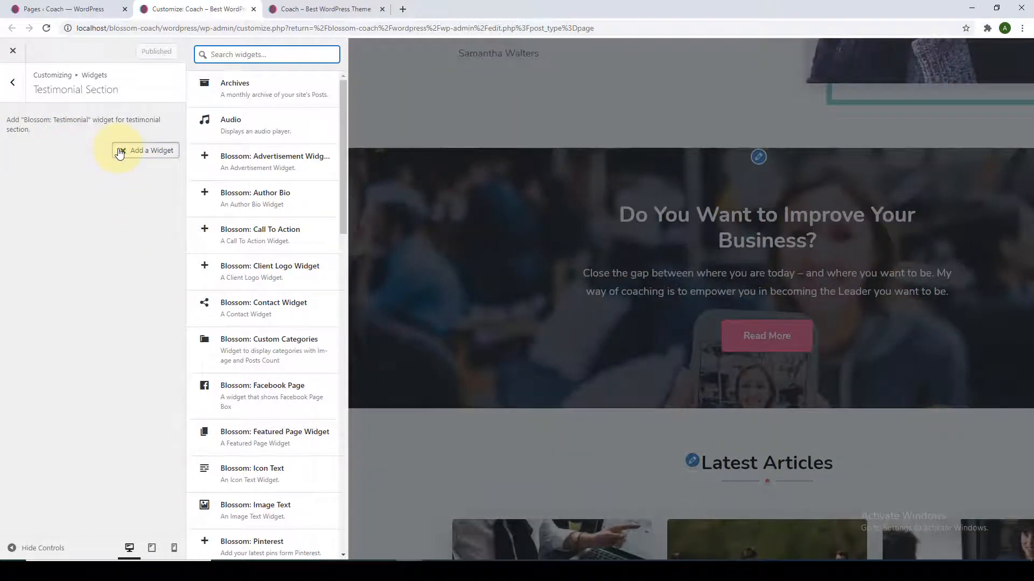
scroll(245, 272, down, 2)
scroll(247, 272, up, 2)
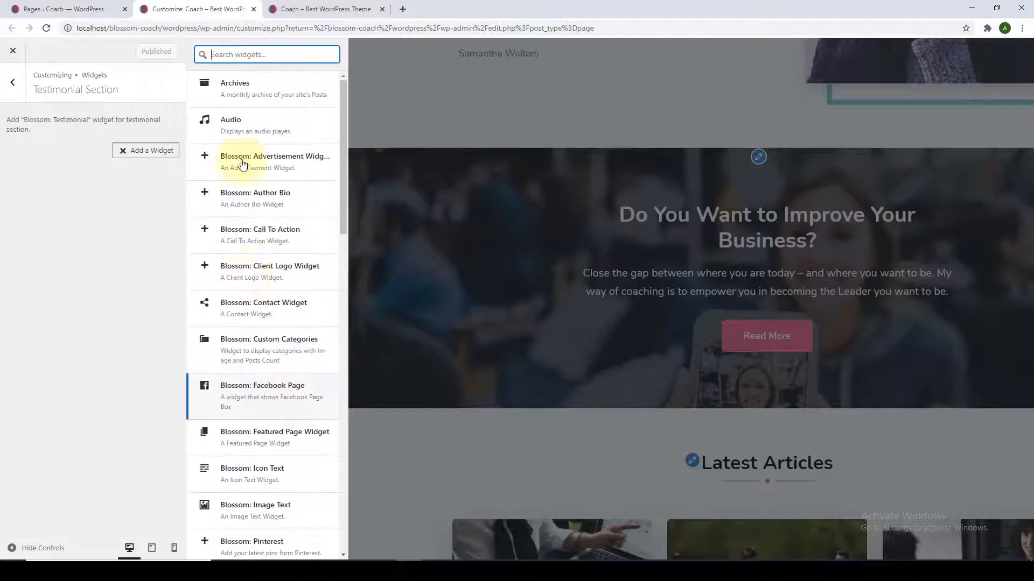
text(test)
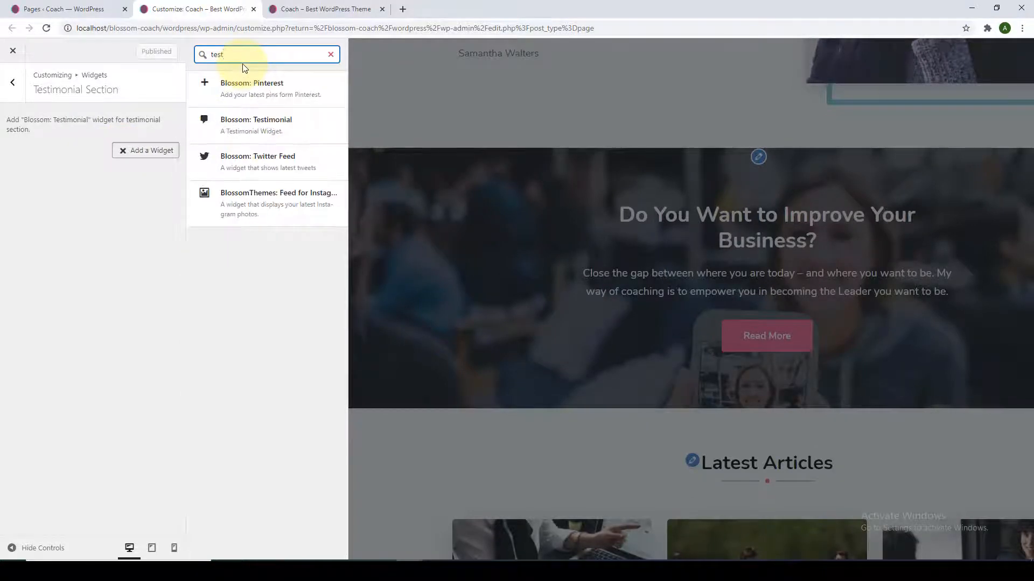
text(im)
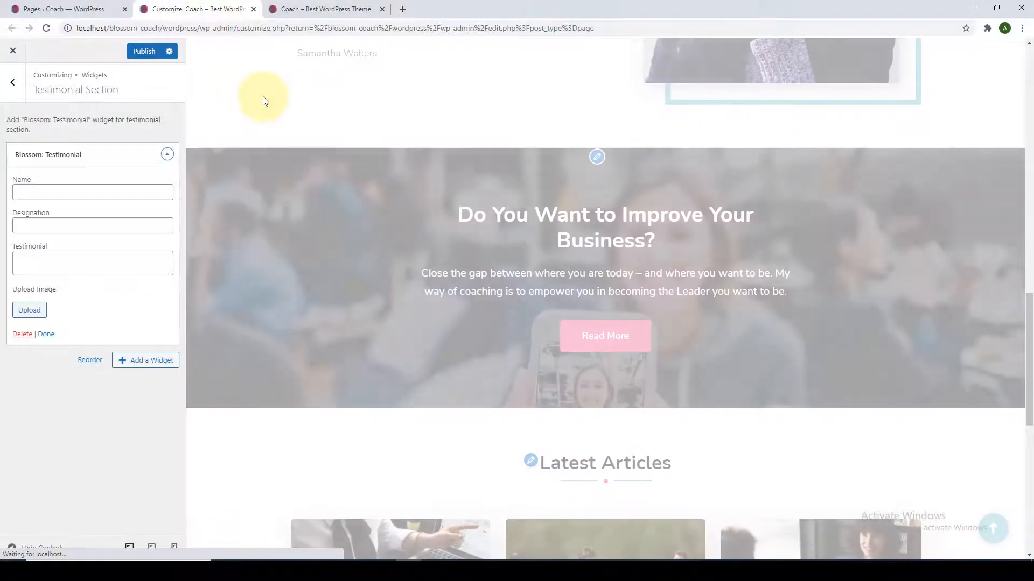
scroll(310, 192, down, 6)
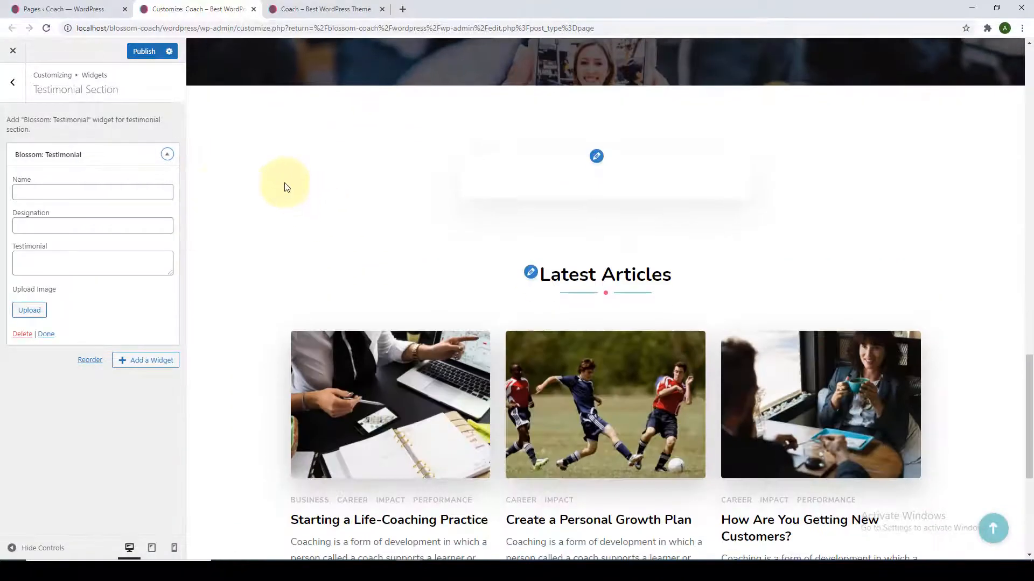
Fill the first testimonial with the reviewer's name, 'CEO, VegFest London', the quote and woman-in-scarf photo.
click(87, 196)
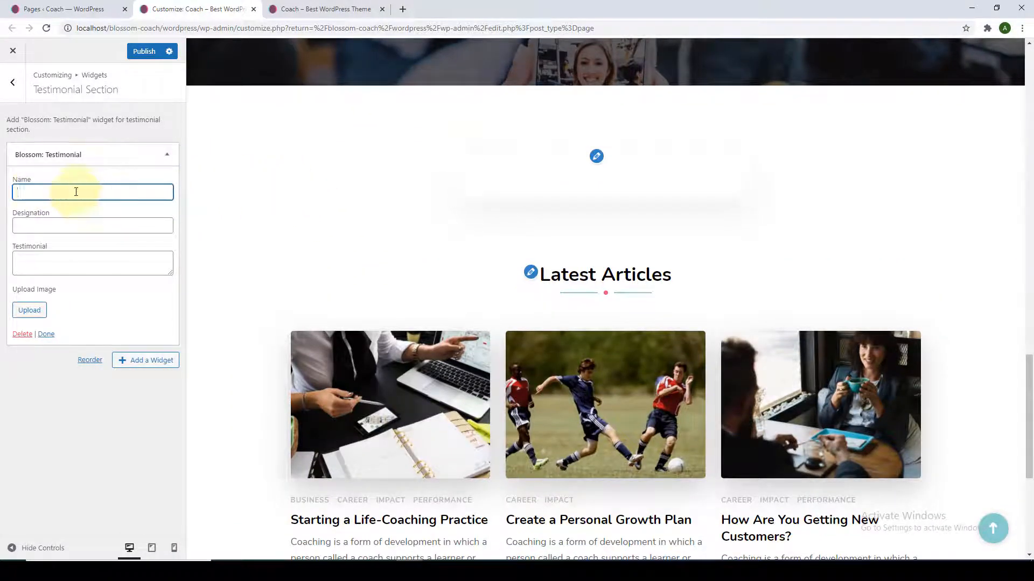
click(79, 231)
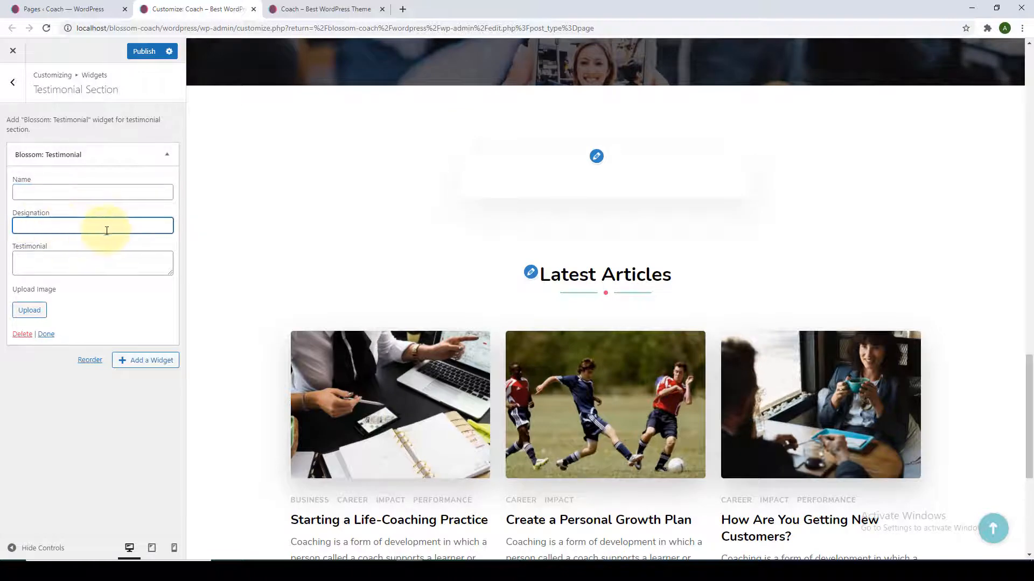
click(88, 261)
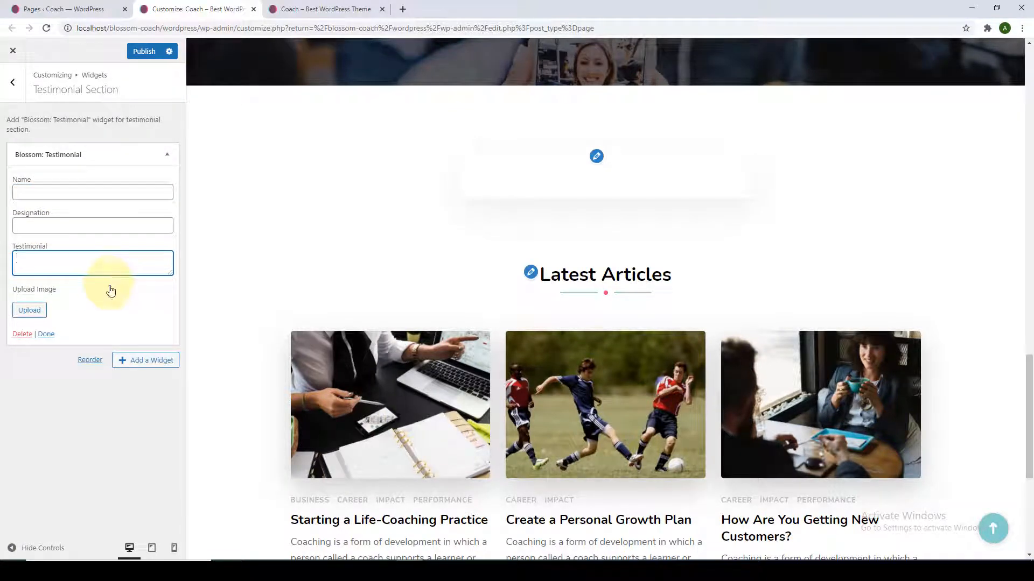
click(99, 193)
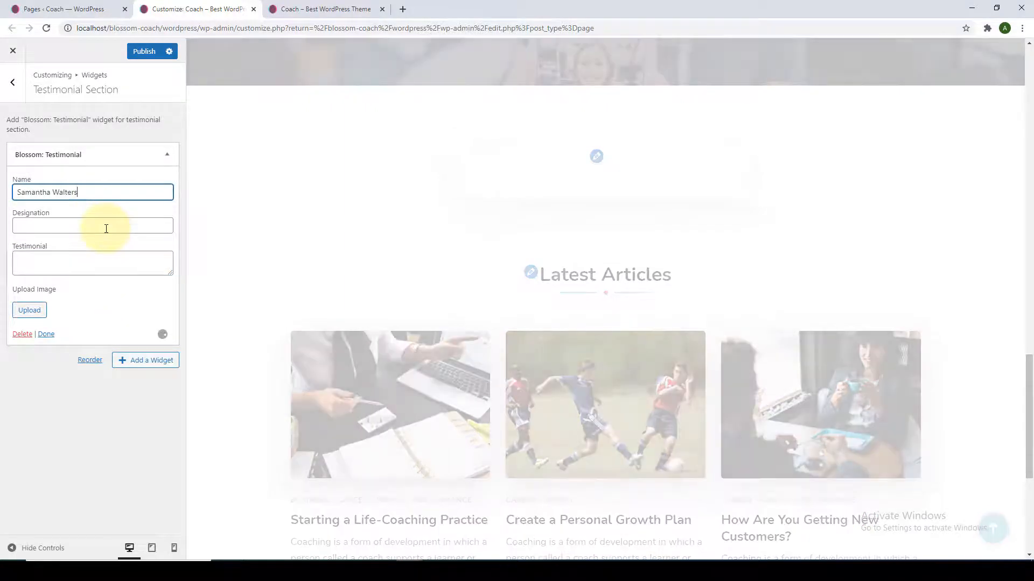
click(105, 227)
text(CEO, VegFest London)
click(163, 275)
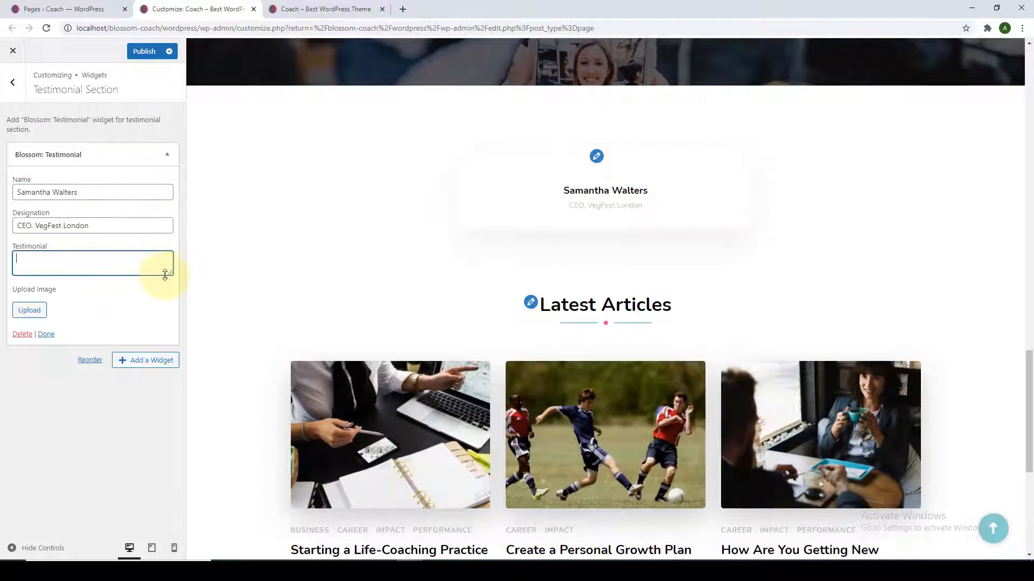
drag(165, 275, 169, 335)
text(Meeting Samantha has definitely been a game changer for me. Her perspective on things is so clear and she's so knowledgable that she taught me and showed me a totally new way to view myself and my own capabilities, and now I'm reaching goals within weeks that I thought would take me years.)
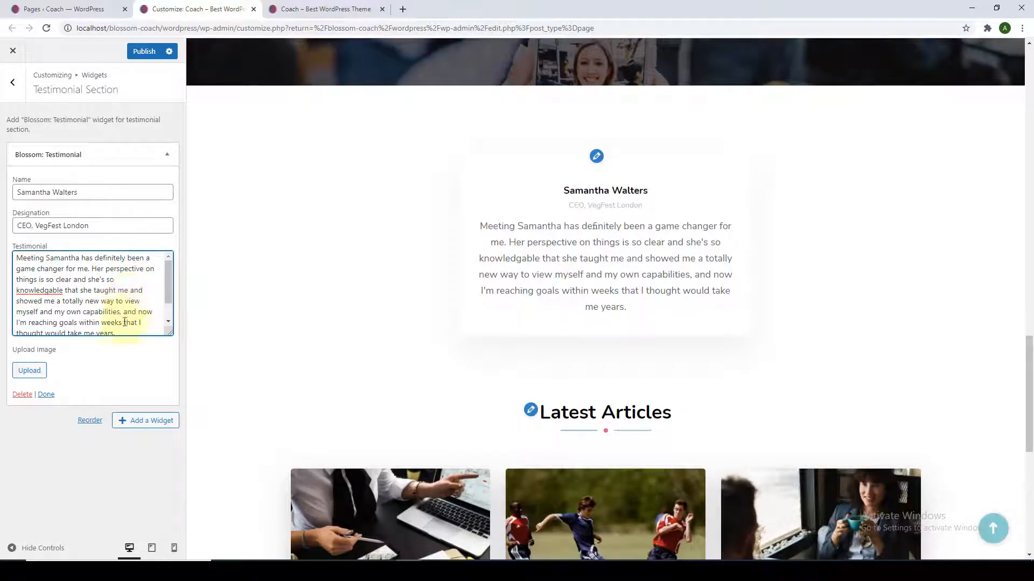
click(30, 371)
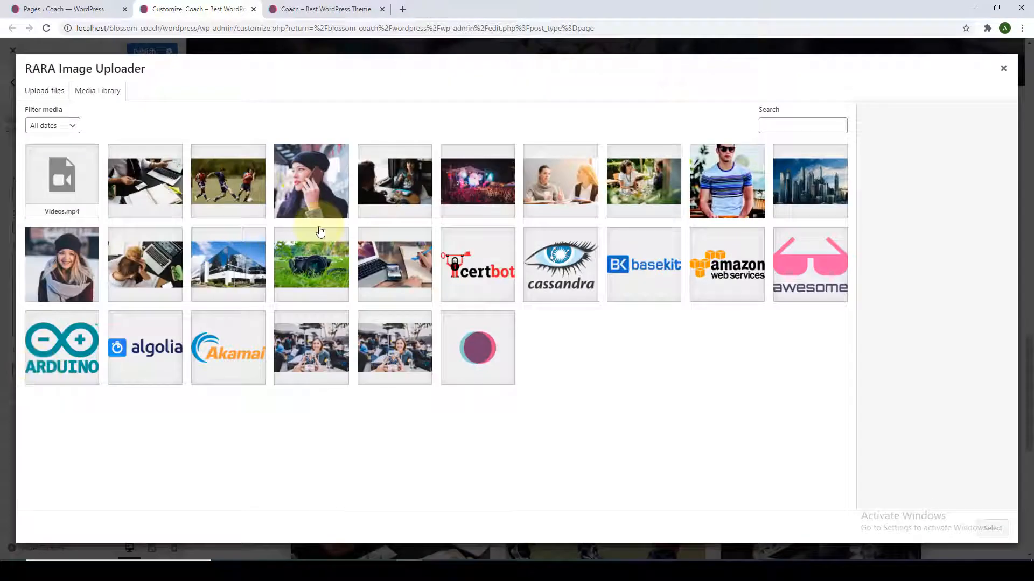
click(61, 266)
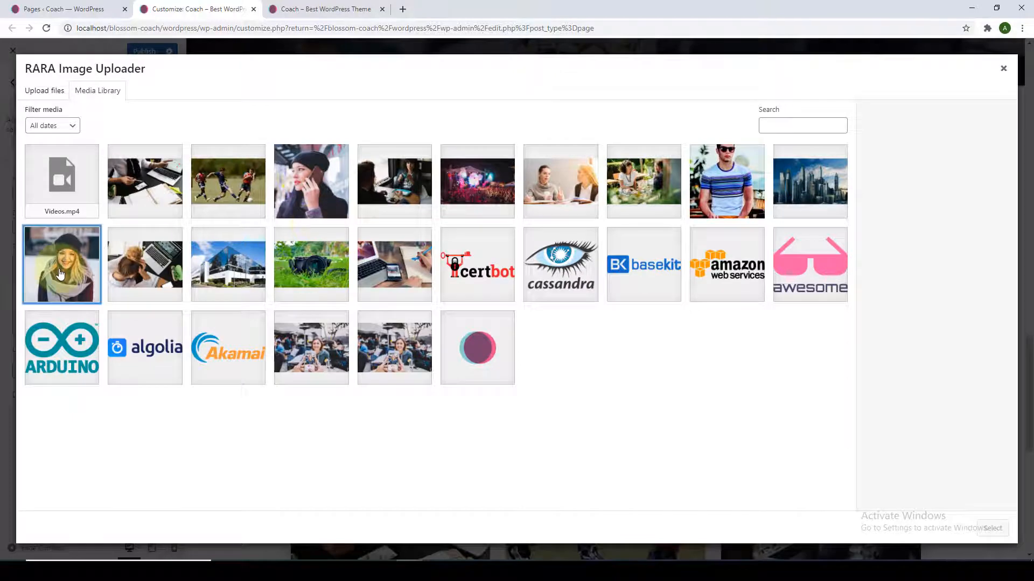
click(993, 529)
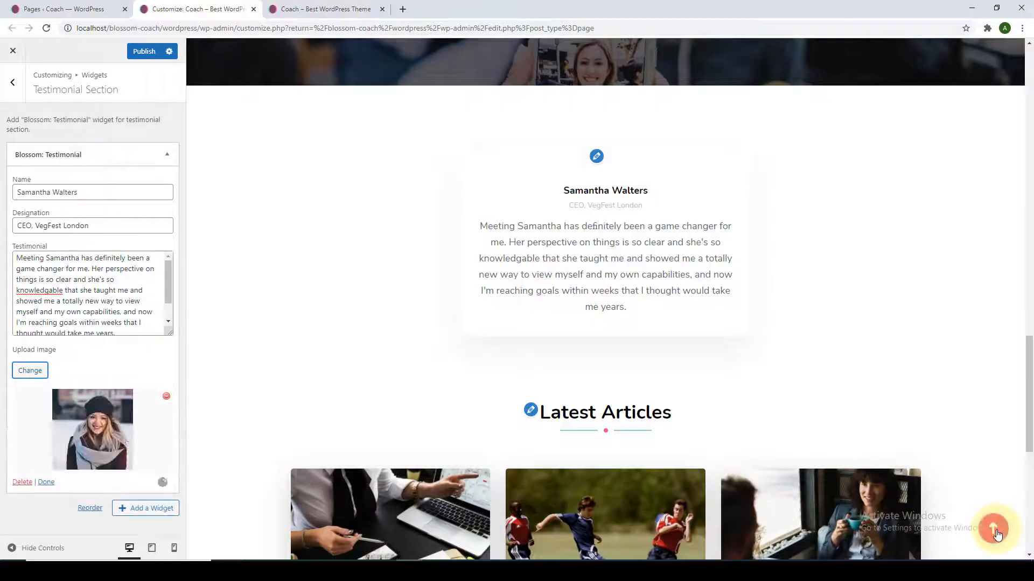
click(46, 483)
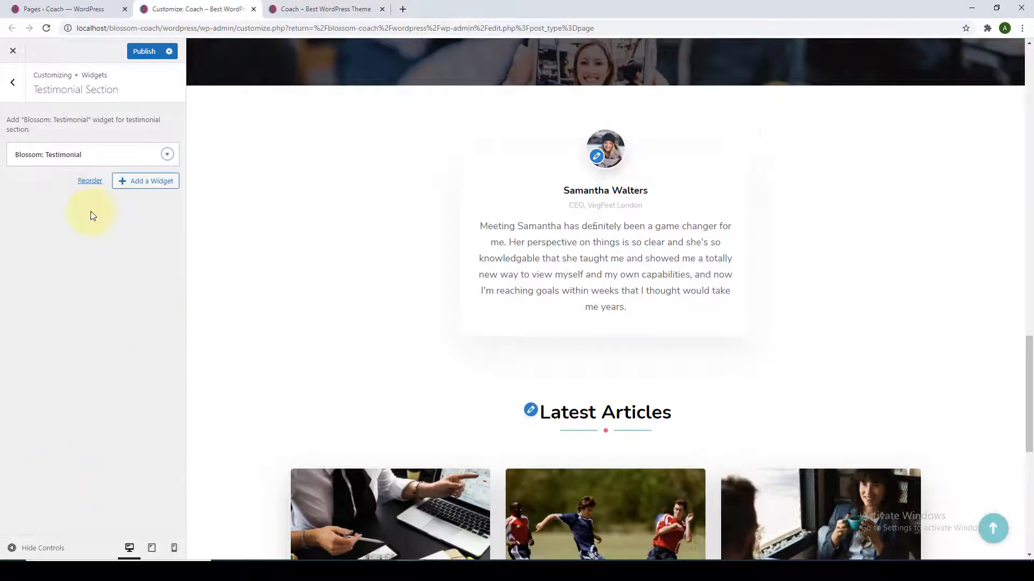
Add a second Blossom: Testimonial widget to the section.
click(144, 181)
text(test)
key(BackSpace)
key(BackSpace)
key(BackSpace)
key(BackSpace)
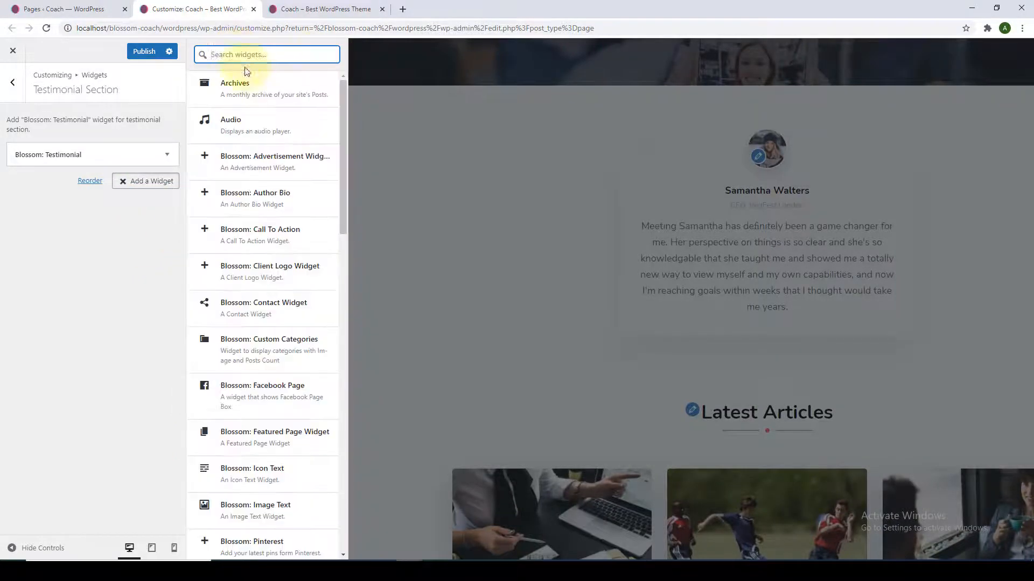
text(test)
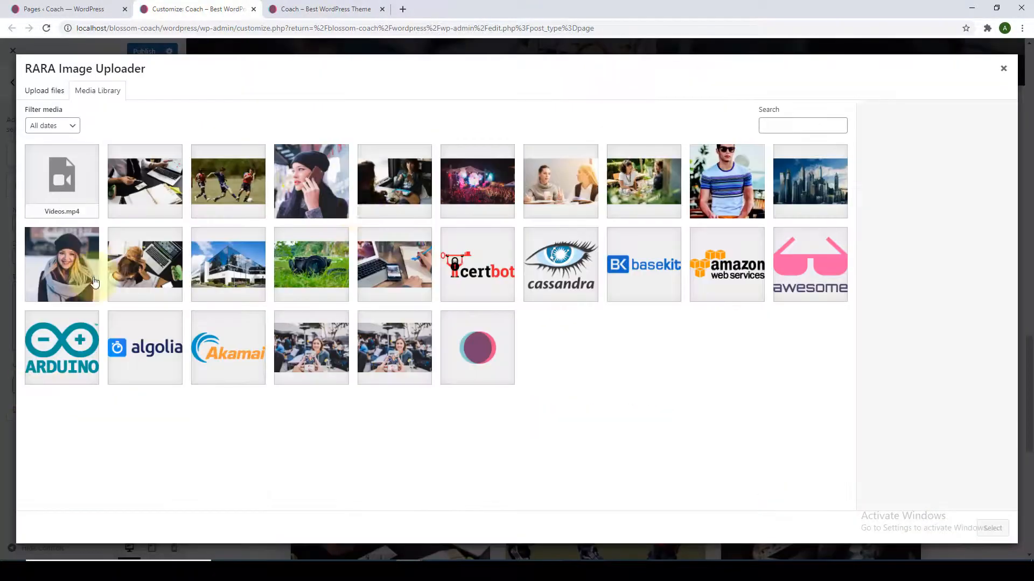
click(994, 529)
click(47, 487)
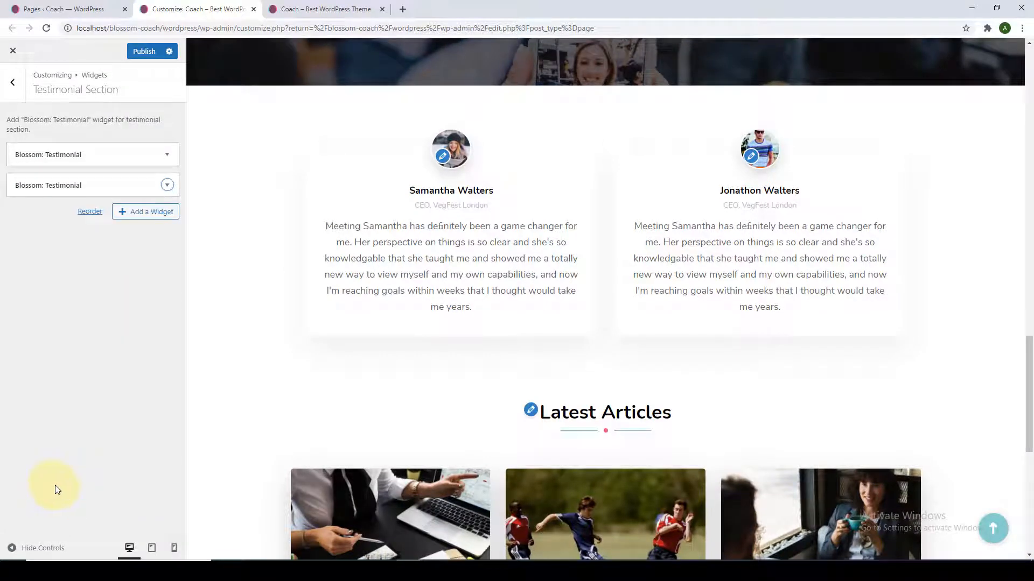
scroll(455, 365, up, 2)
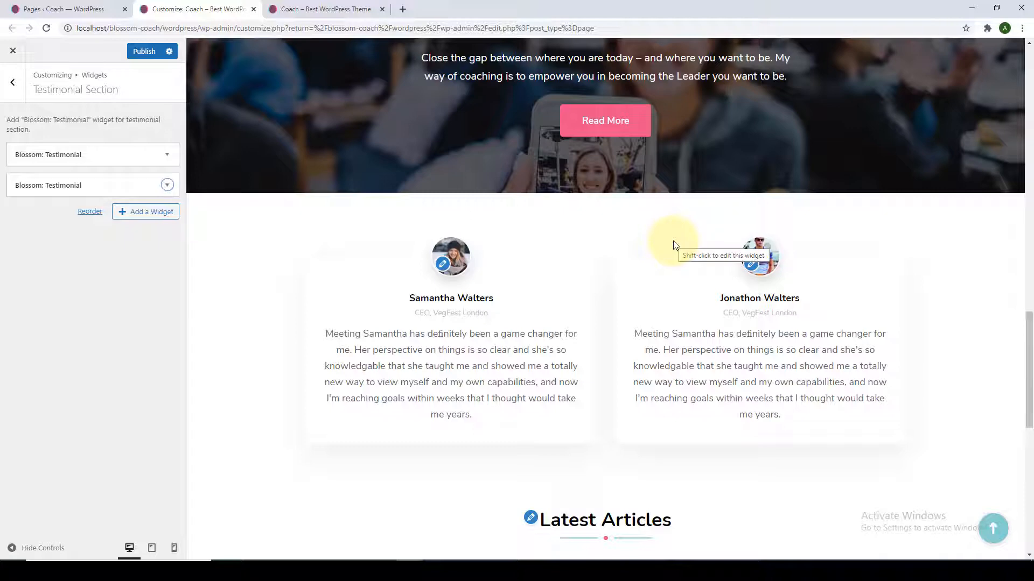
Add a Text widget and move it above the two testimonials.
click(121, 214)
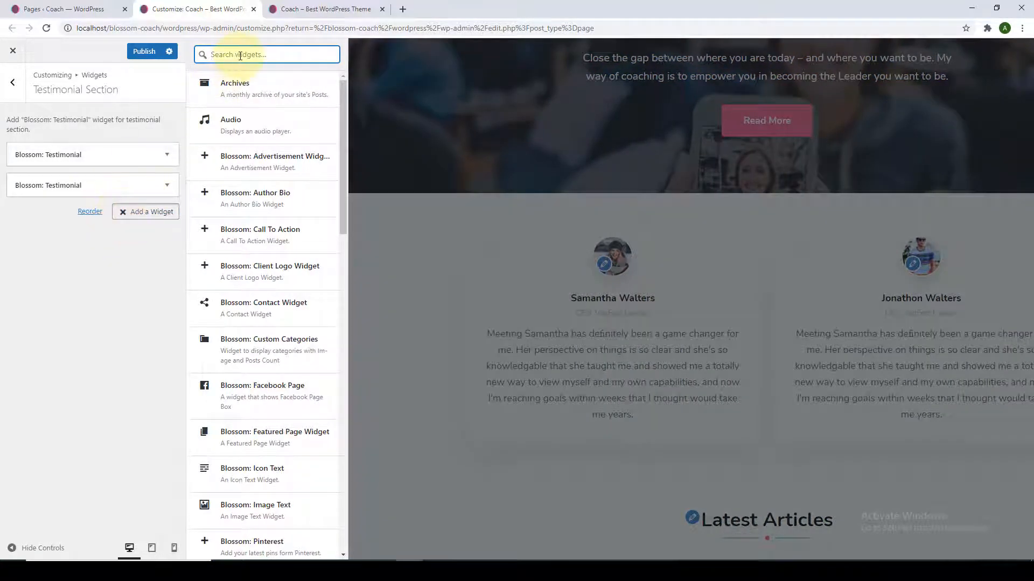
text(text)
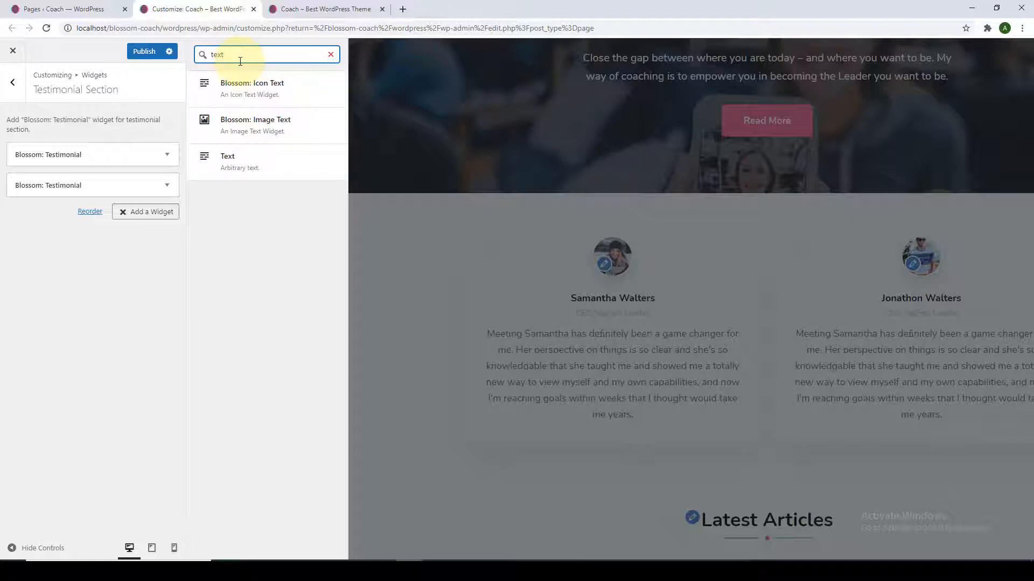
click(230, 163)
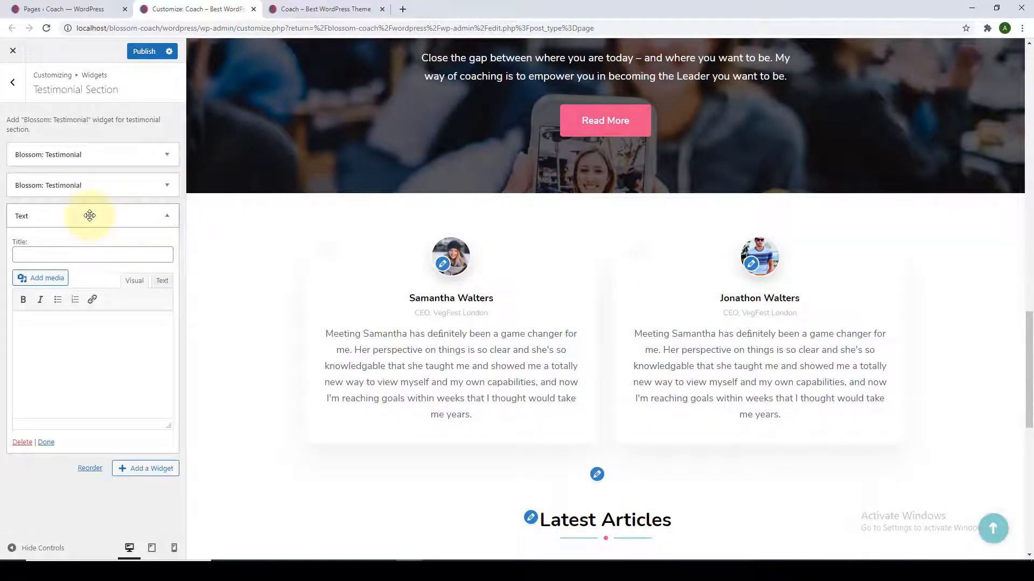
drag(87, 212, 88, 146)
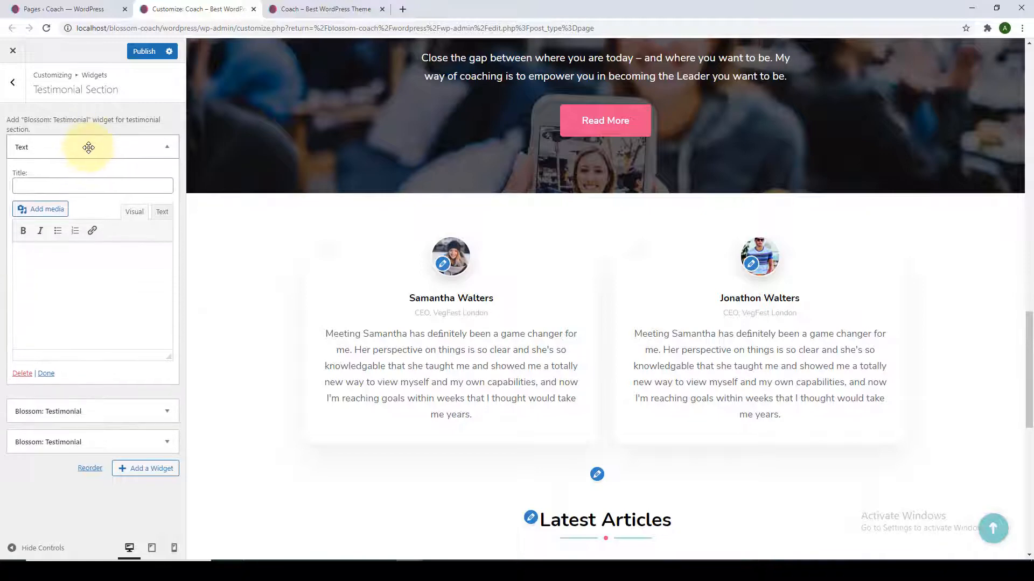
Title the Text widget 'Trusted By' and publish.
click(78, 193)
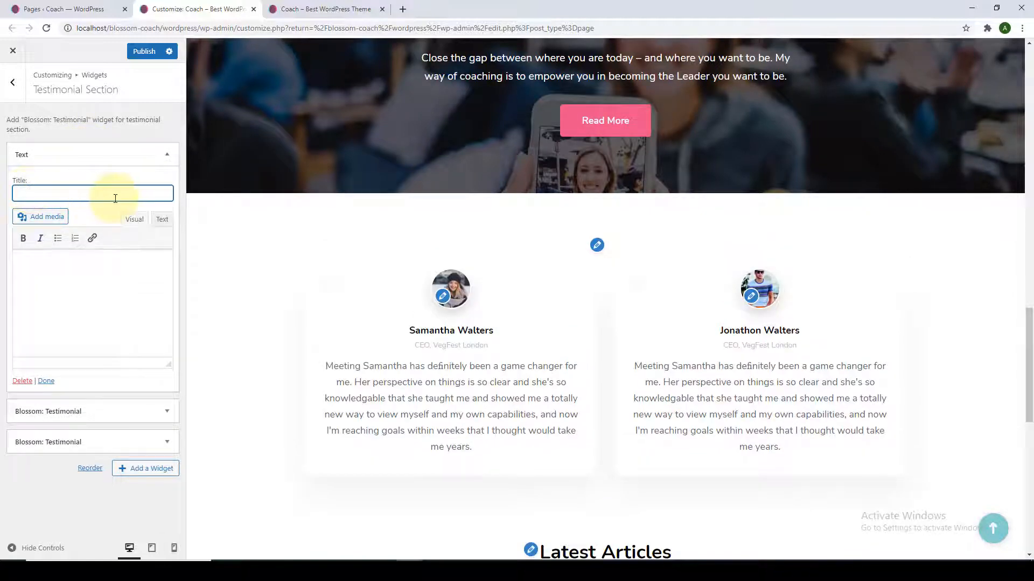
right_click(82, 195)
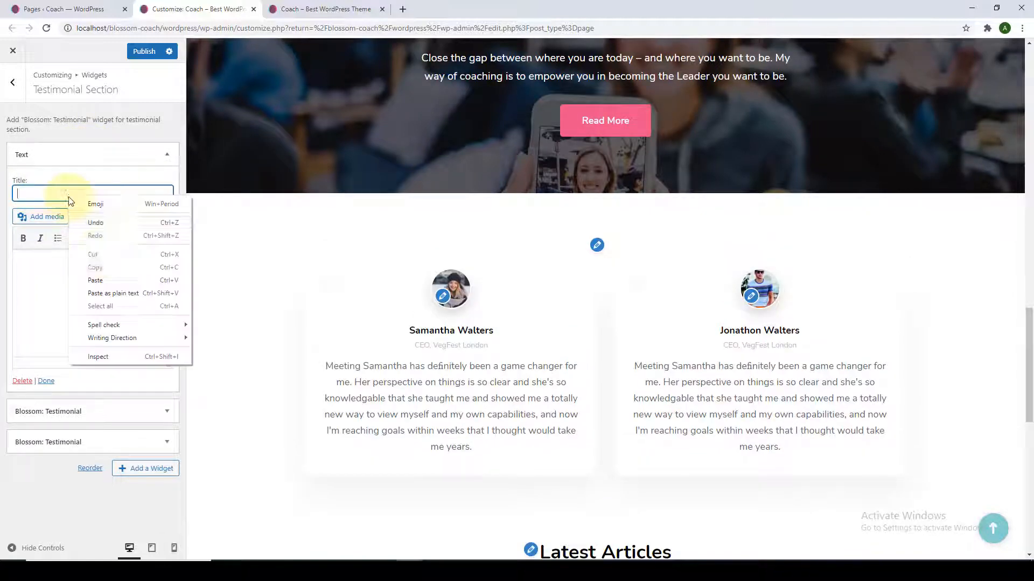
click(109, 274)
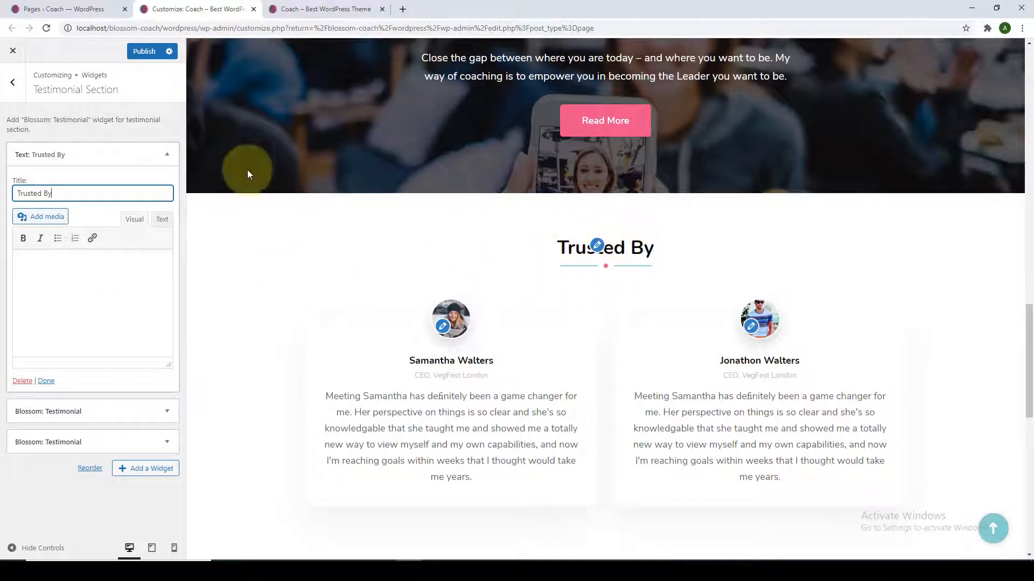
click(167, 154)
click(140, 53)
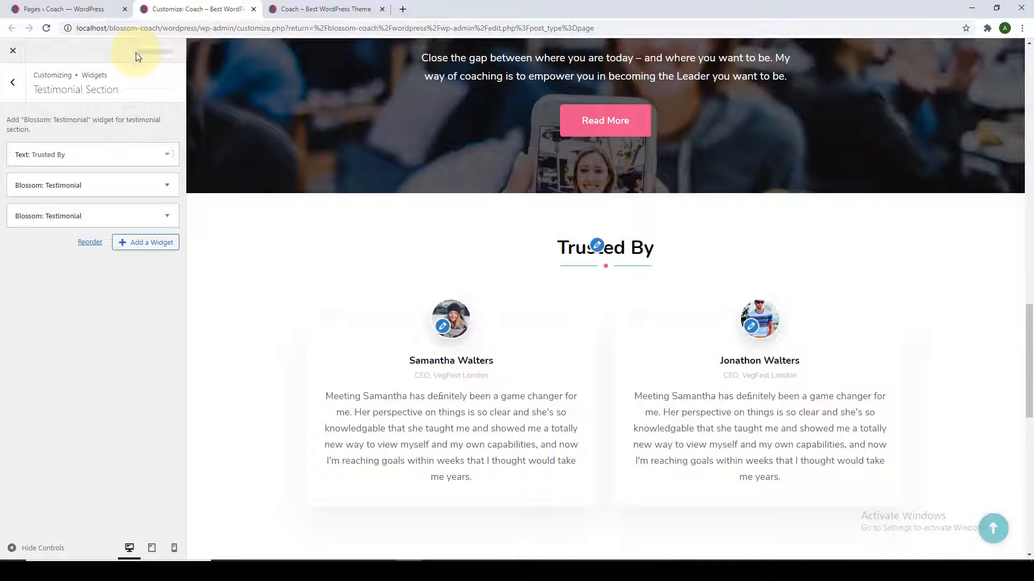
Add a Text widget titled 'What We Can Do For You?' to the Service section.
click(12, 82)
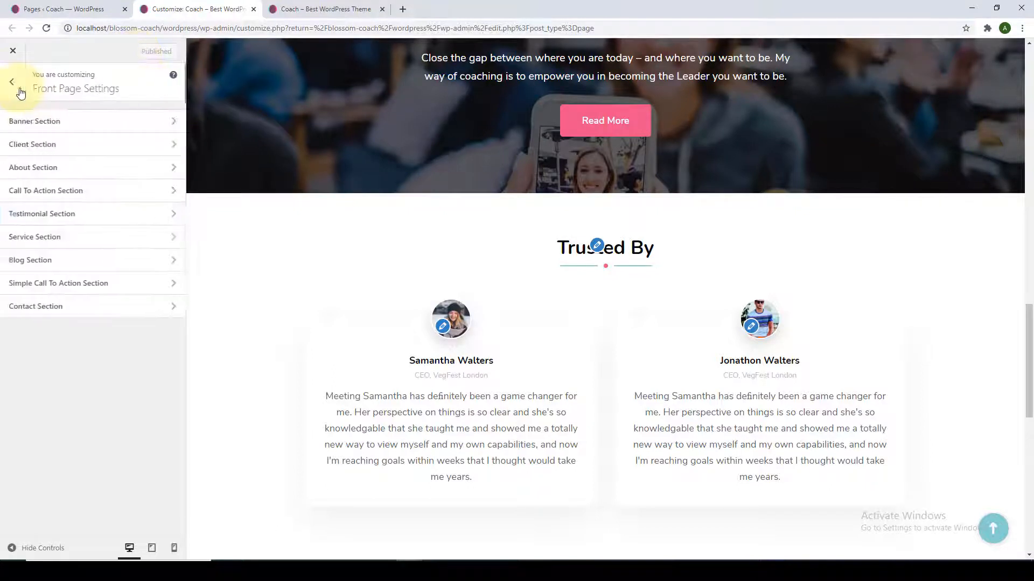
click(72, 245)
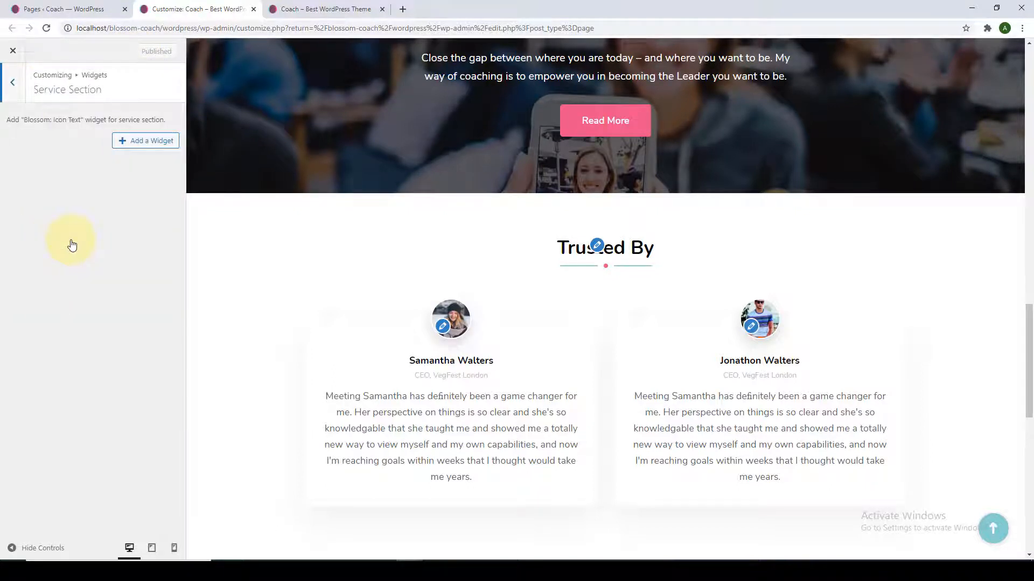
scroll(202, 301, down, 4)
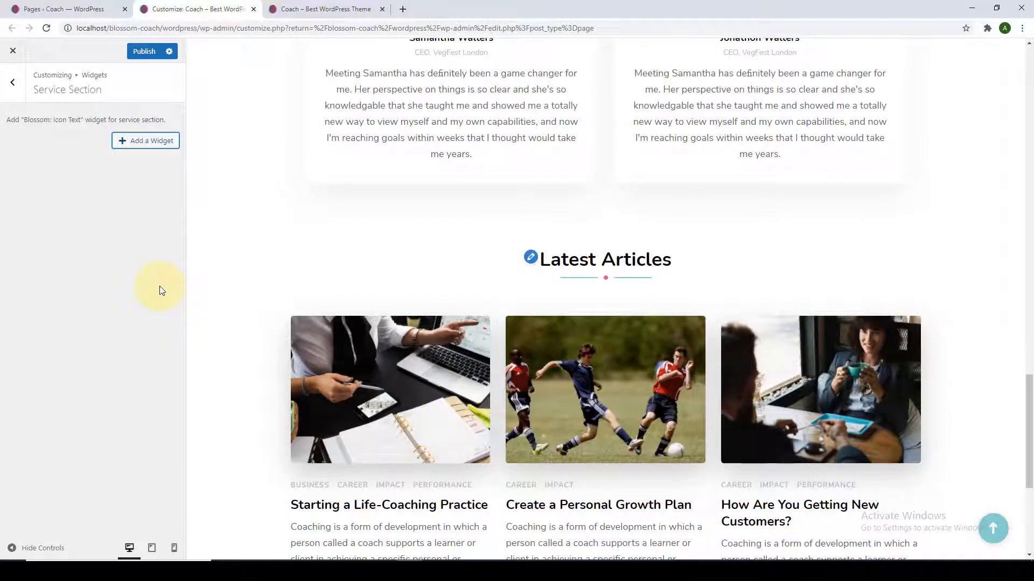
click(131, 144)
text(text)
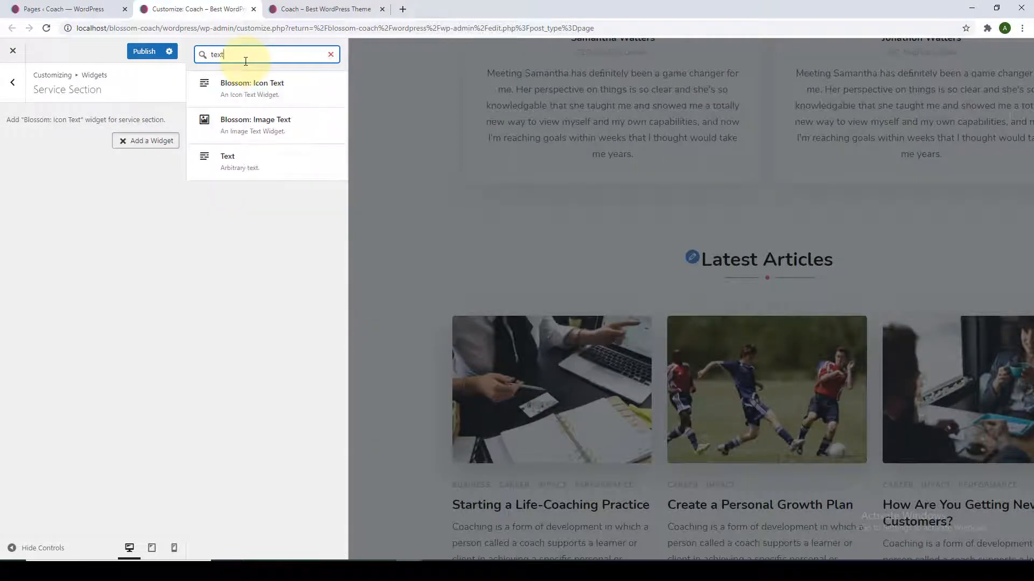
click(229, 164)
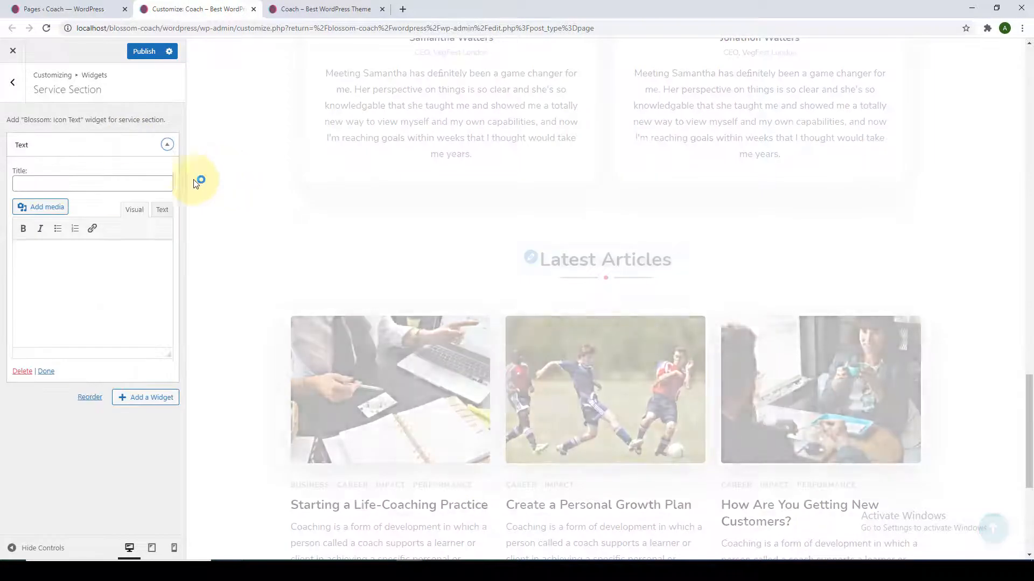
click(92, 184)
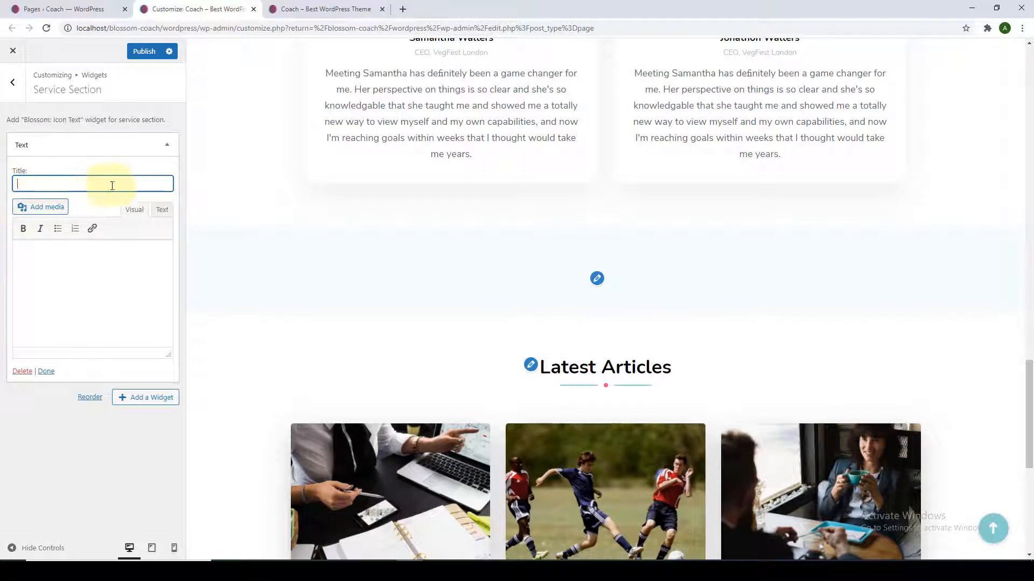
right_click(151, 183)
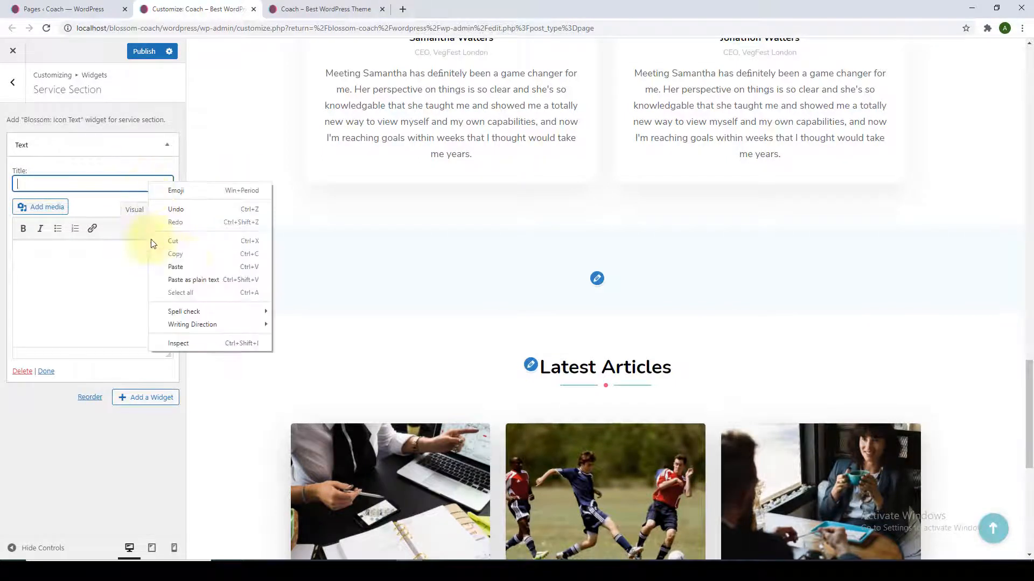
click(184, 264)
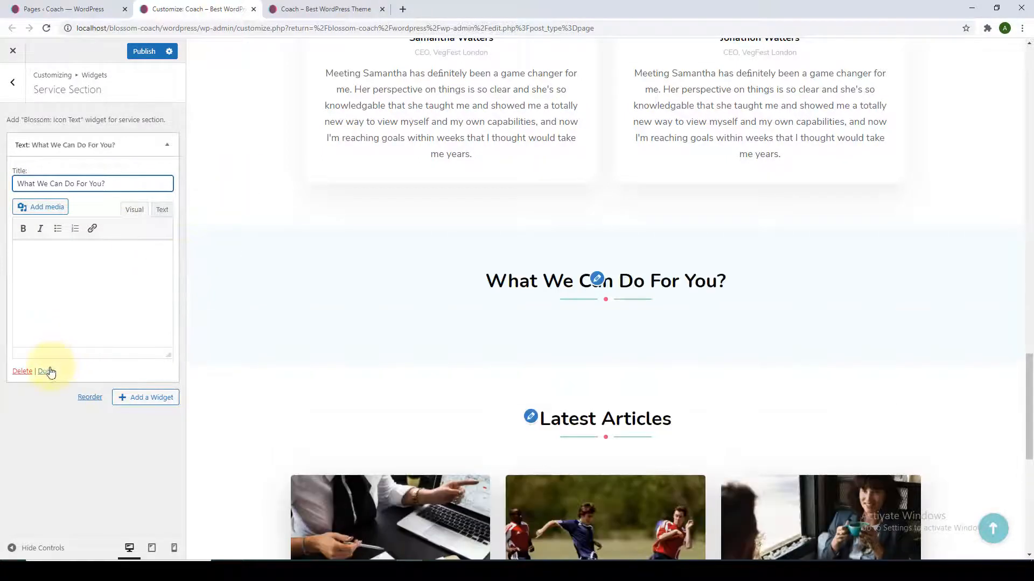
click(46, 371)
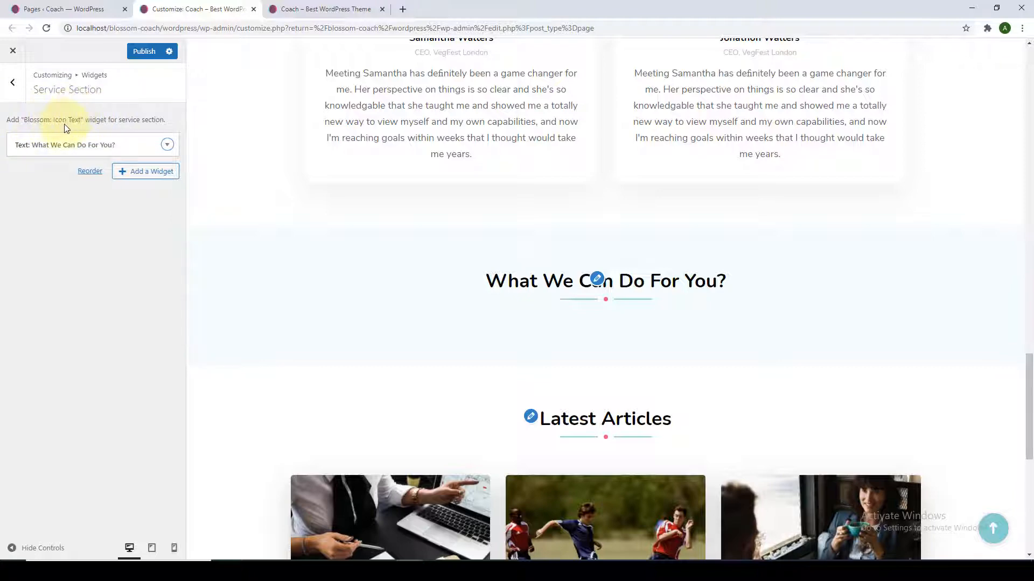
Add a Blossom: Icon Text widget below the Service heading.
click(125, 173)
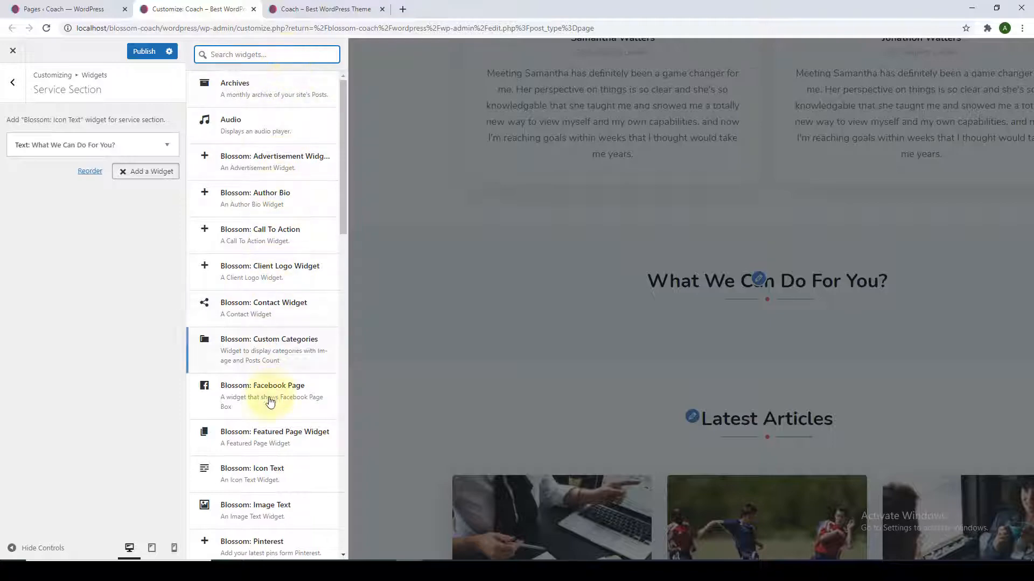
scroll(232, 441, down, 1)
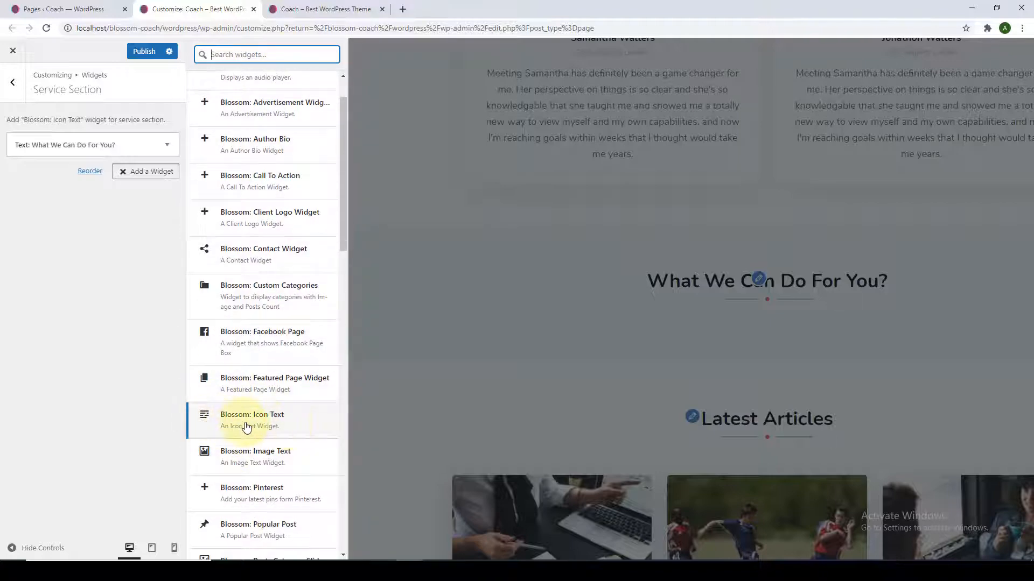
click(242, 415)
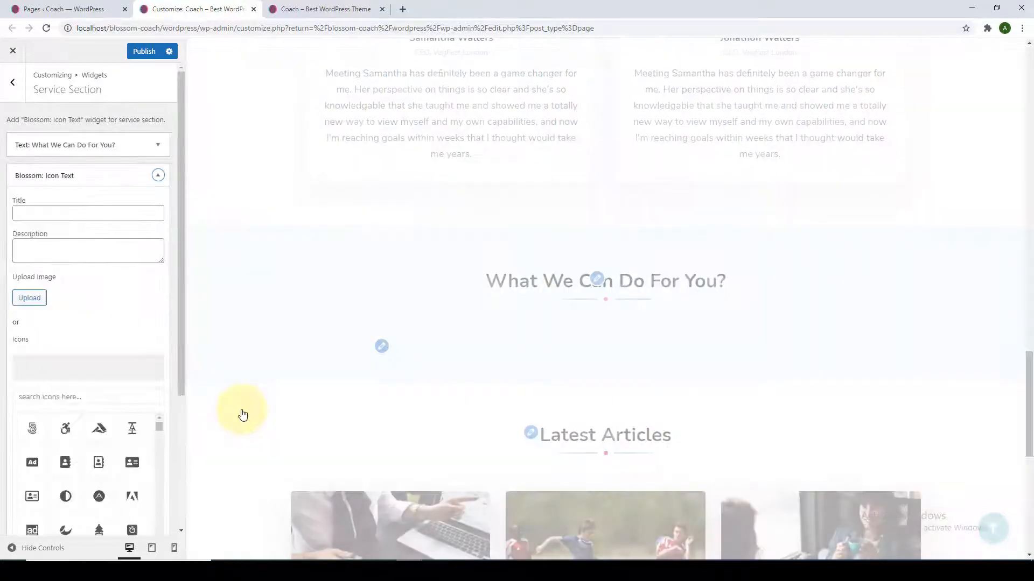
scroll(149, 387, down, 2)
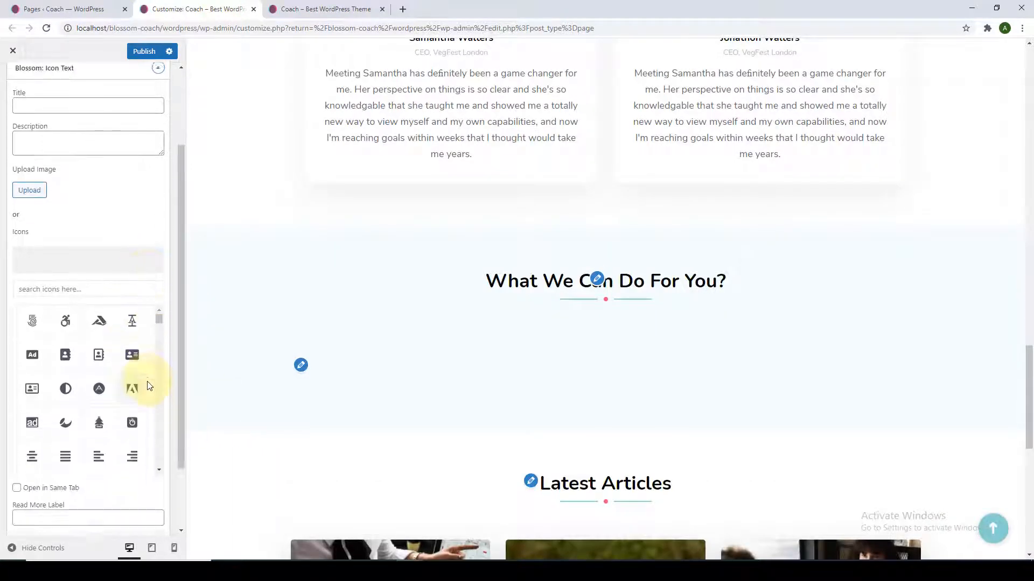
scroll(143, 379, up, 1)
Visit the Icon Text title, description, image and Read More fields, leaving them empty.
click(74, 161)
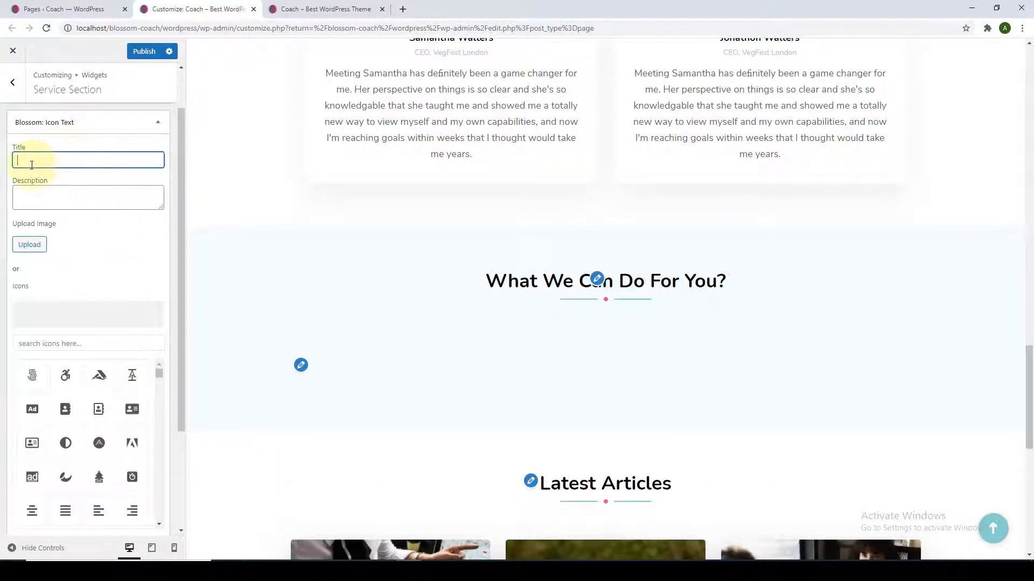
click(76, 208)
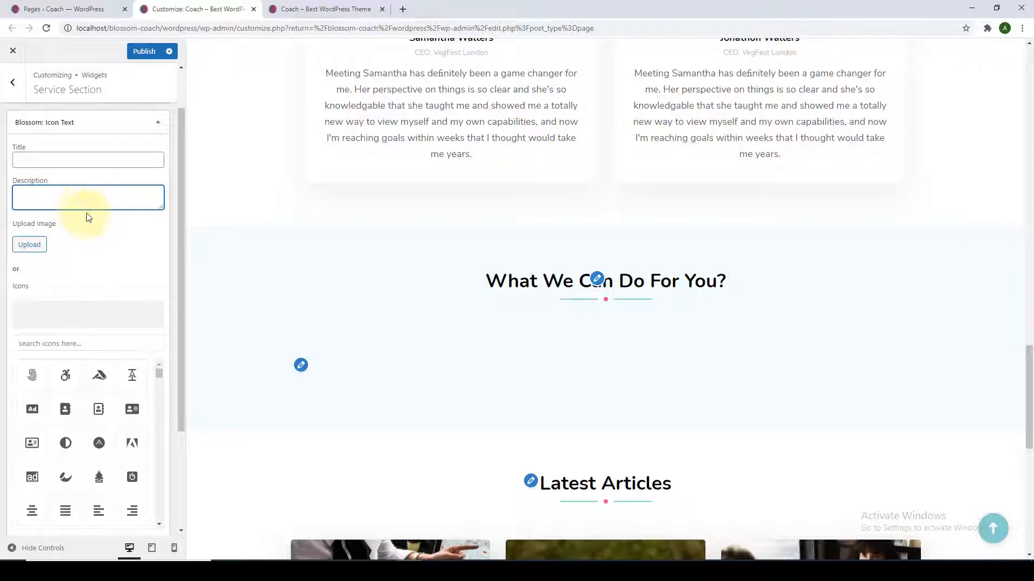
scroll(89, 218, down, 1)
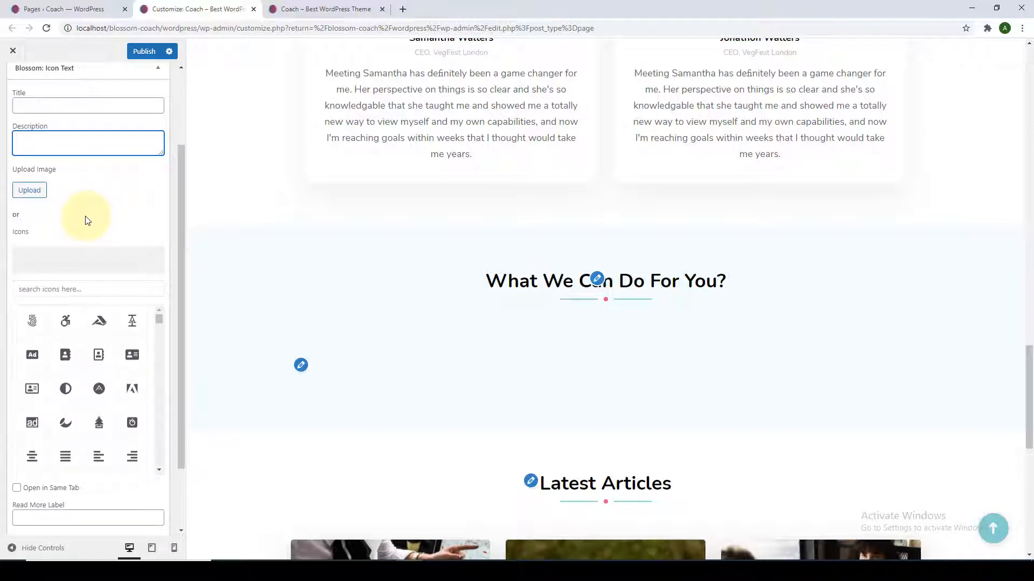
click(30, 190)
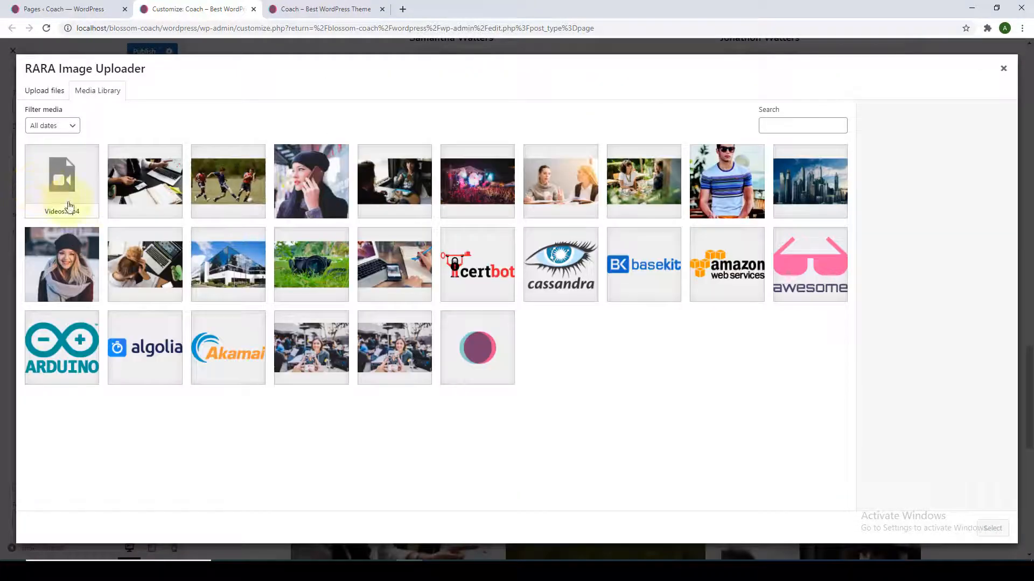
click(1003, 68)
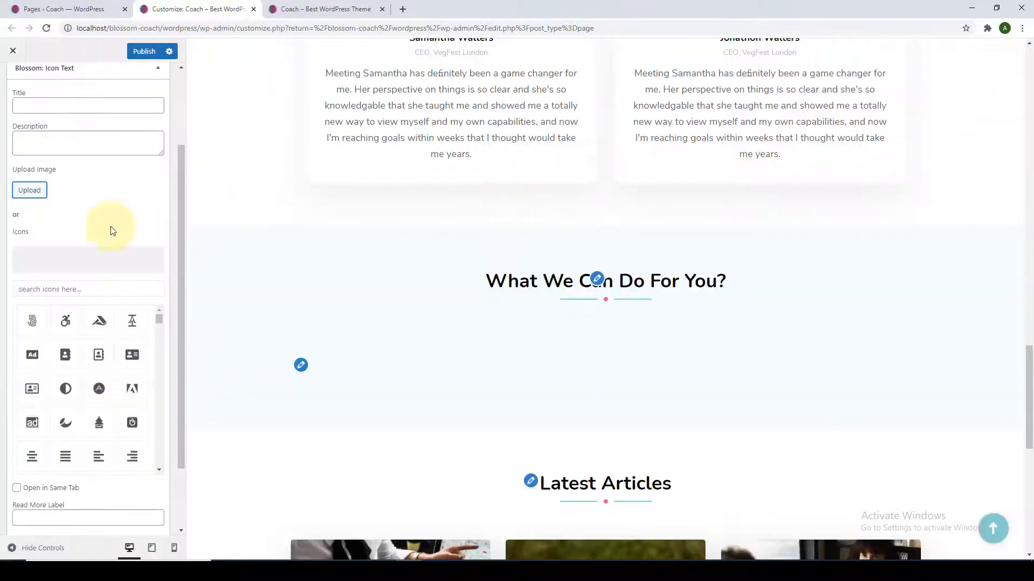
scroll(111, 229, up, 1)
scroll(110, 232, down, 2)
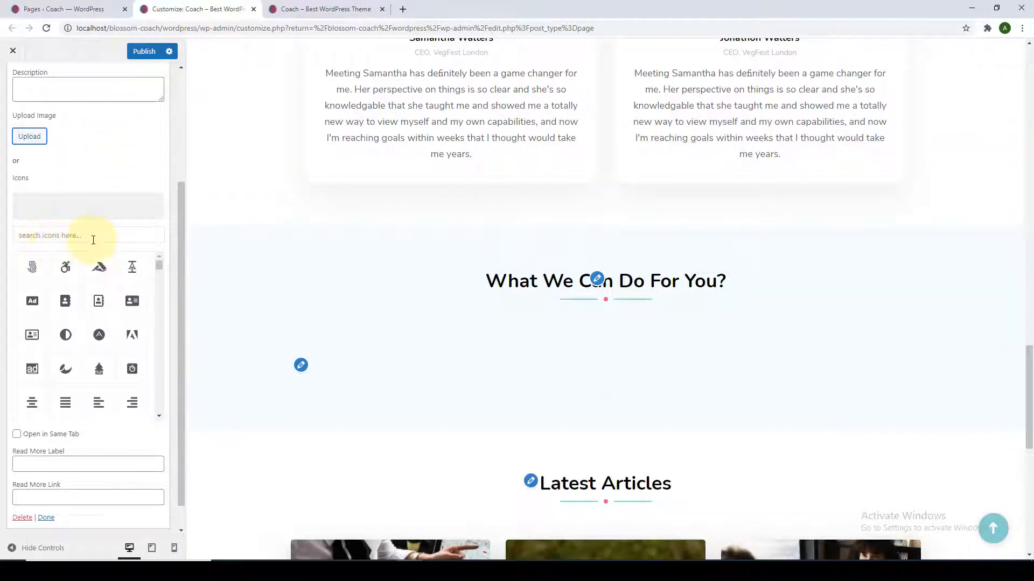
scroll(96, 299, down, 1)
click(105, 464)
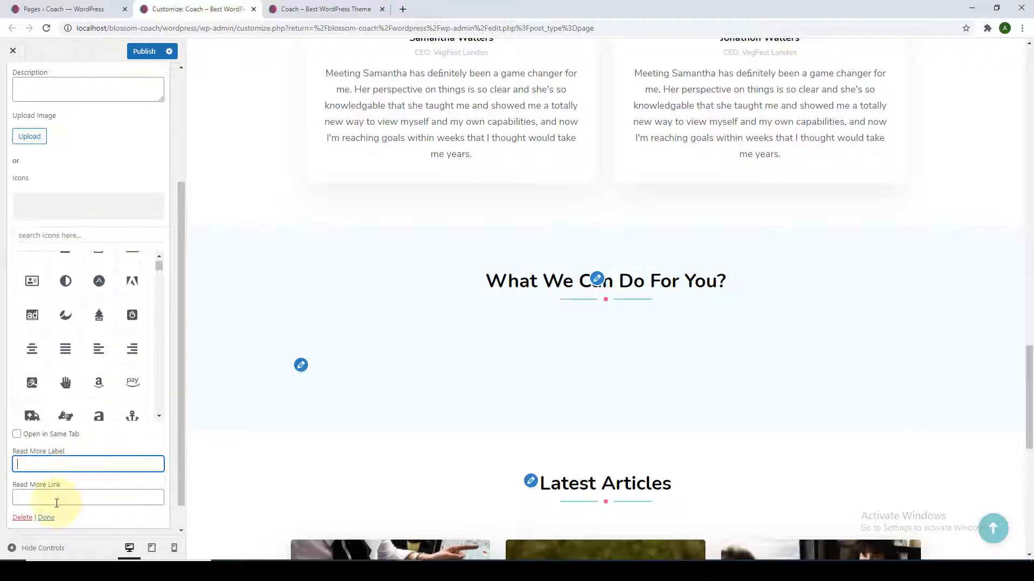
click(43, 501)
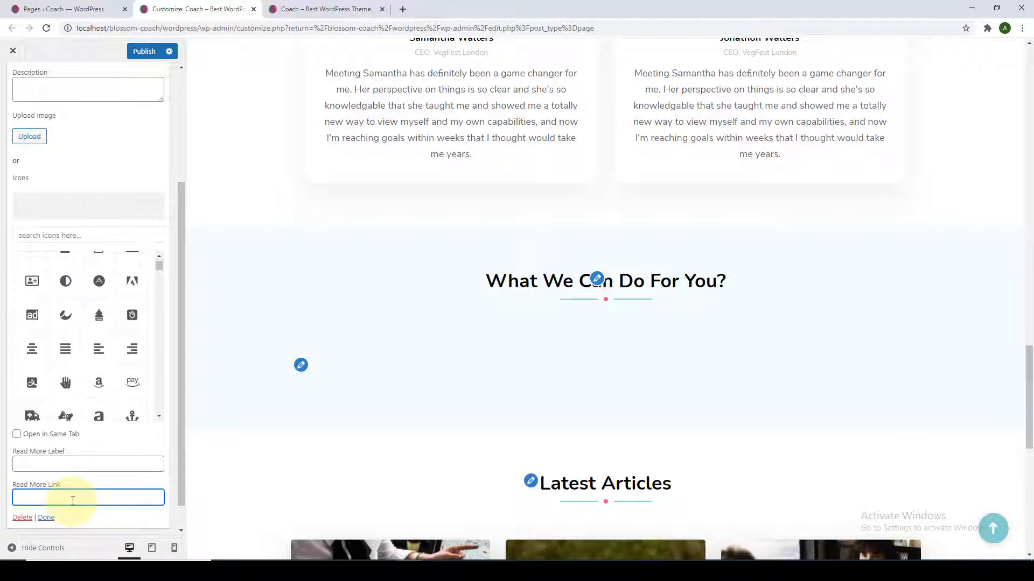
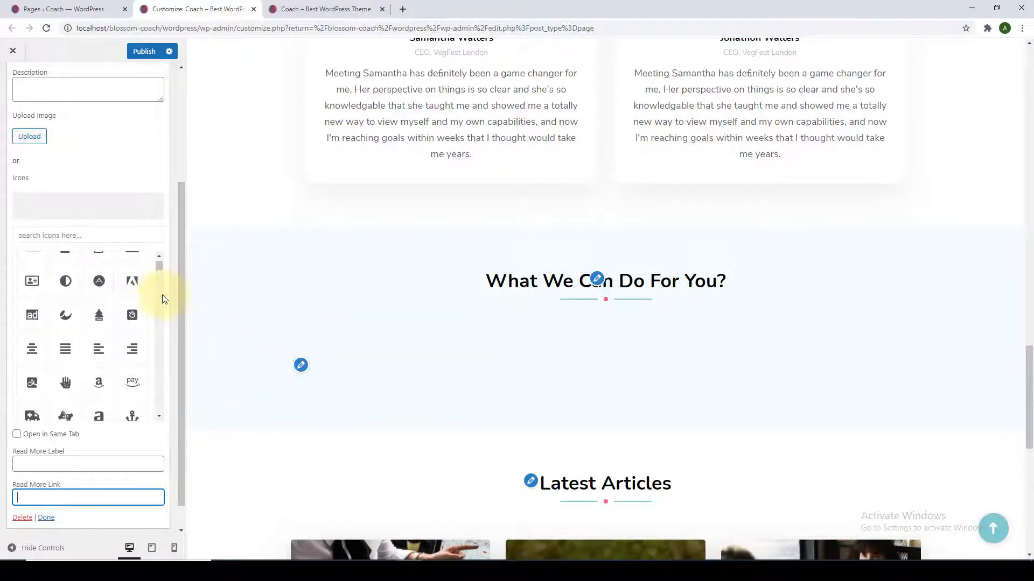
Paste 'Business Coaching' as the service title and paste in its description.
drag(183, 277, 184, 189)
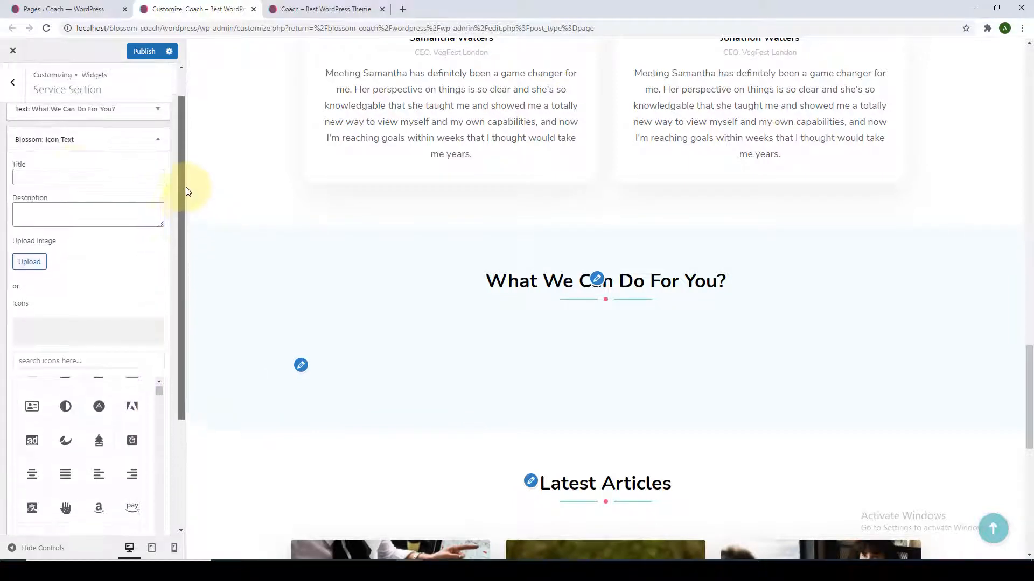
click(77, 177)
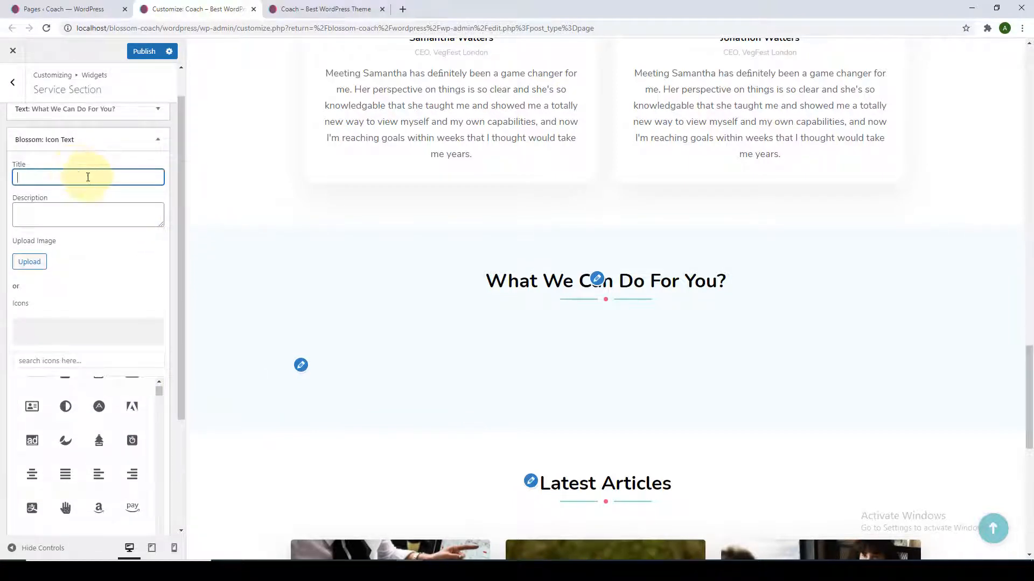
text(Business Coaching)
click(80, 212)
text(Coaching starts by declaring a powerful future. Let me help you realize your business goals and achieve success.)
drag(162, 235, 167, 265)
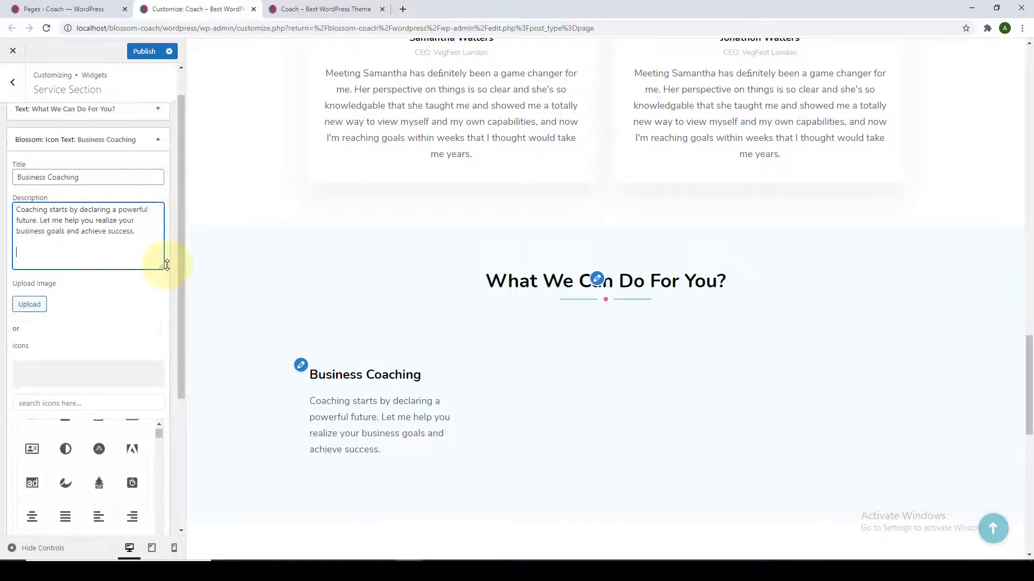
Search the icons for 'brief' and choose the briefcase icon.
scroll(168, 270, down, 3)
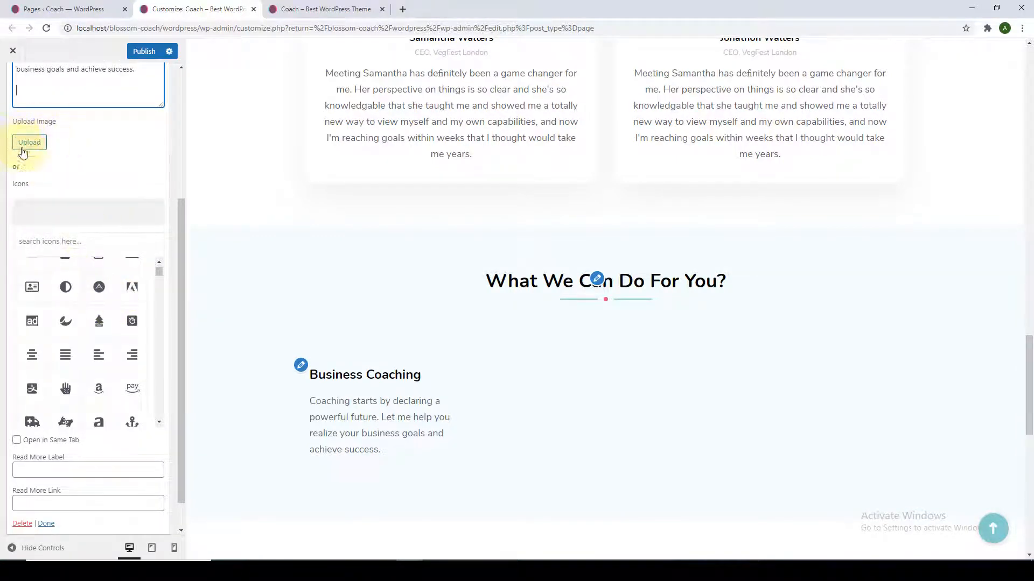
click(70, 243)
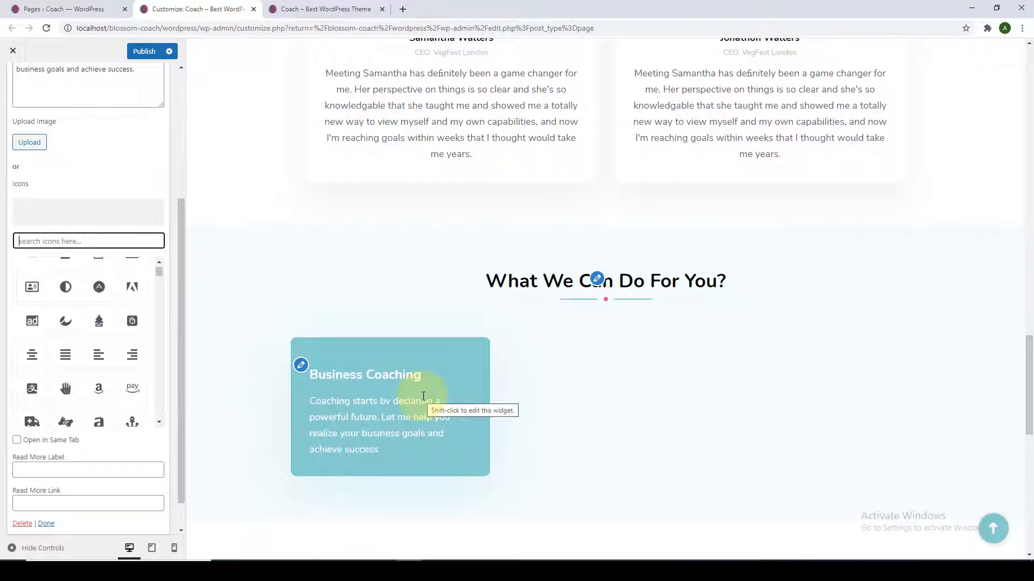
text(b)
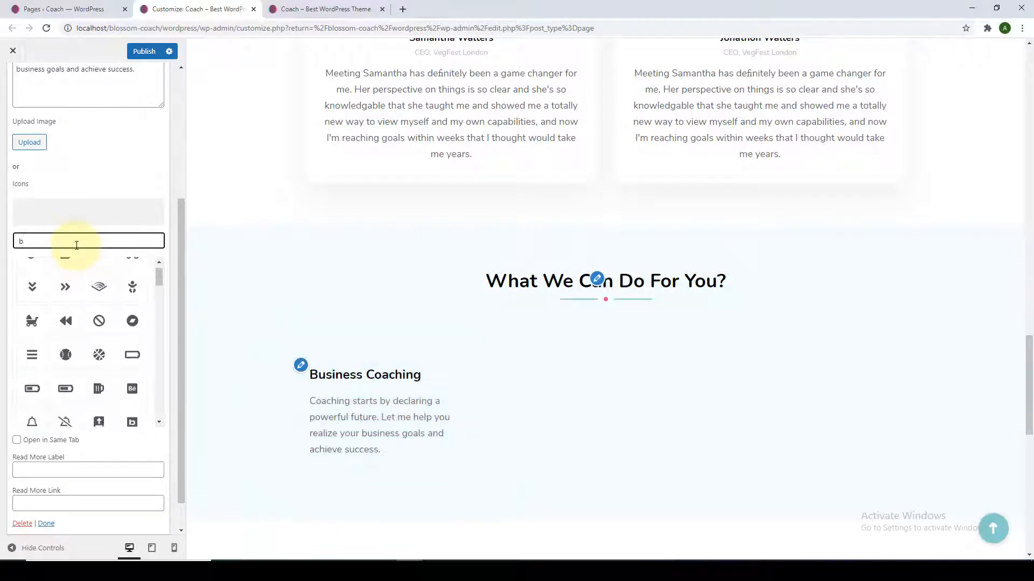
text(ri)
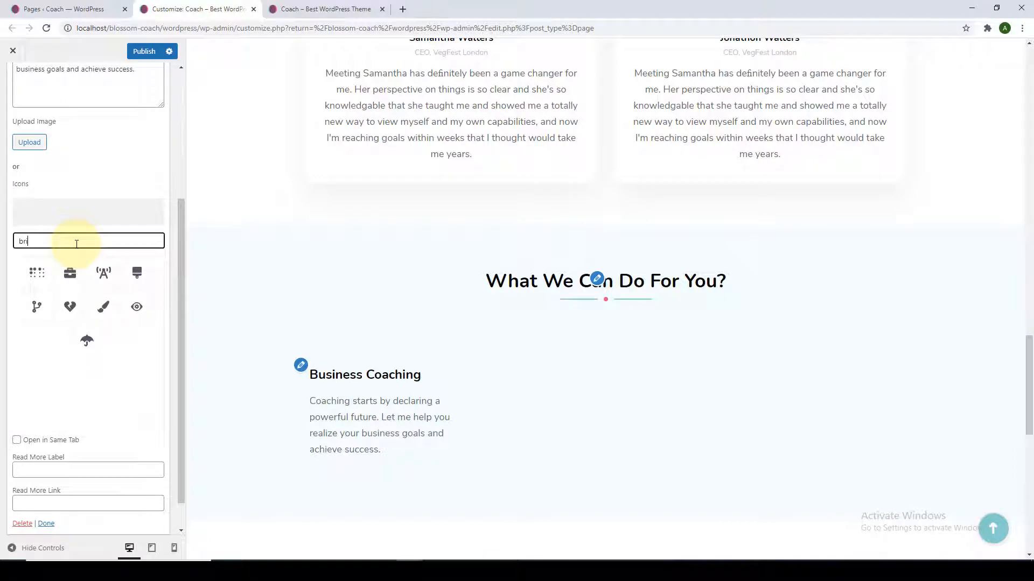
text(ef)
click(87, 277)
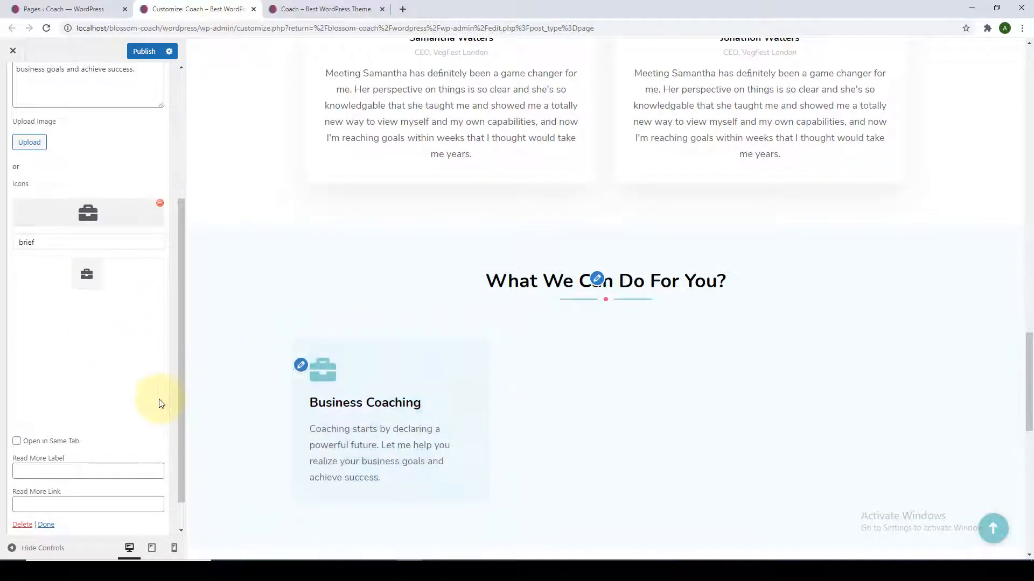
Add a 'Read More' label and pasted link, then clear both and close the widget.
scroll(153, 414, down, 1)
click(123, 434)
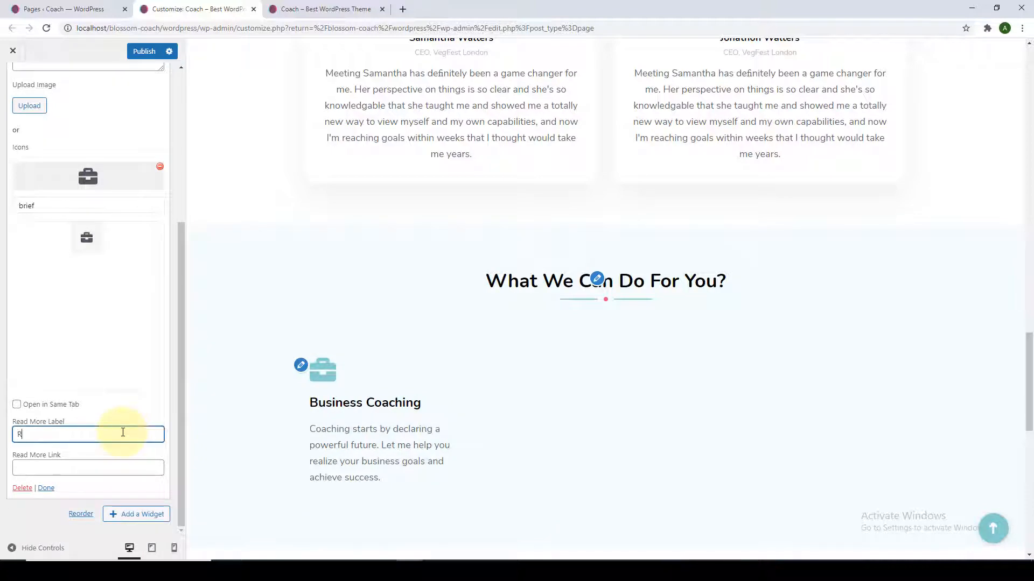
text(Read )
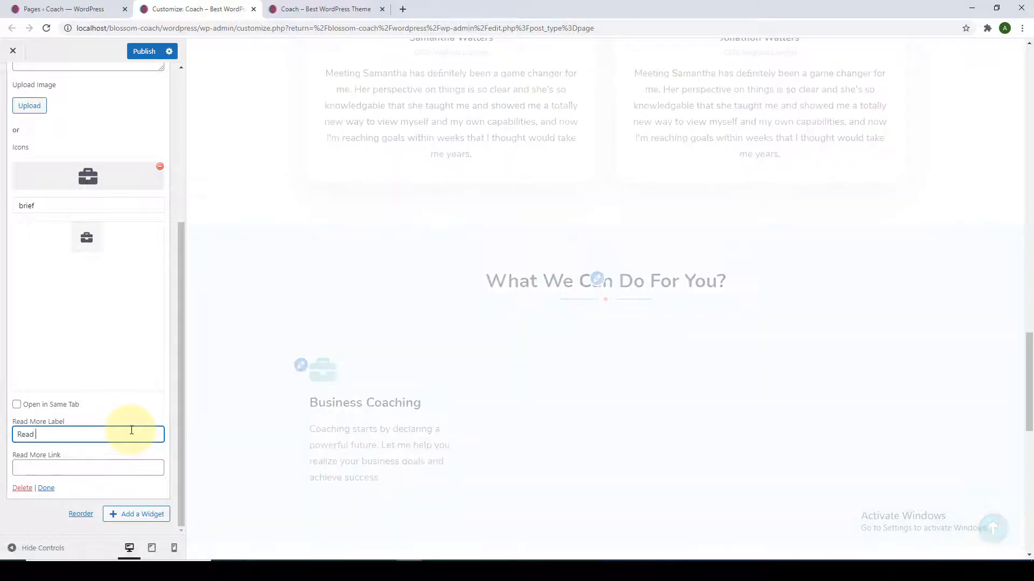
text(More)
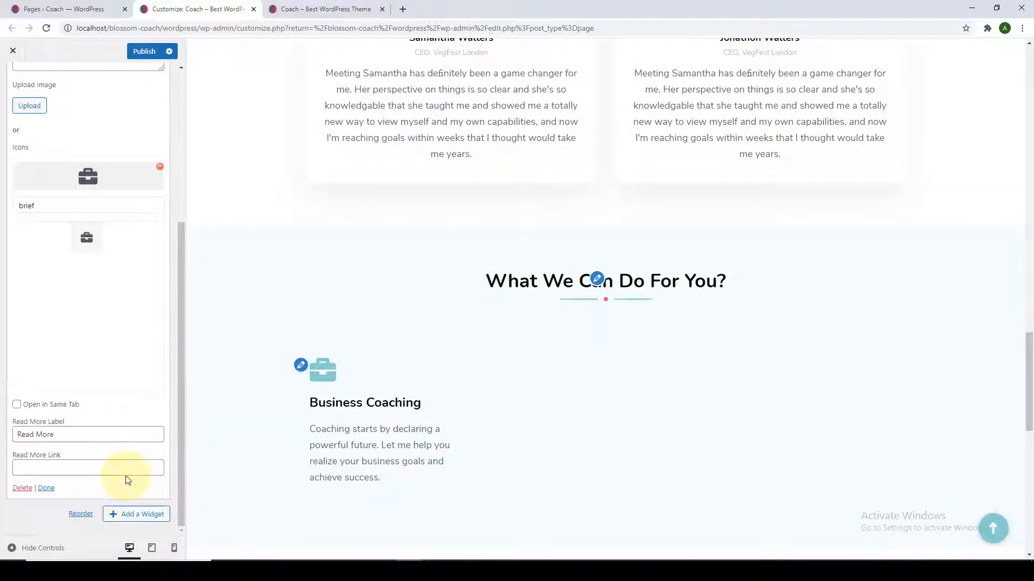
click(111, 470)
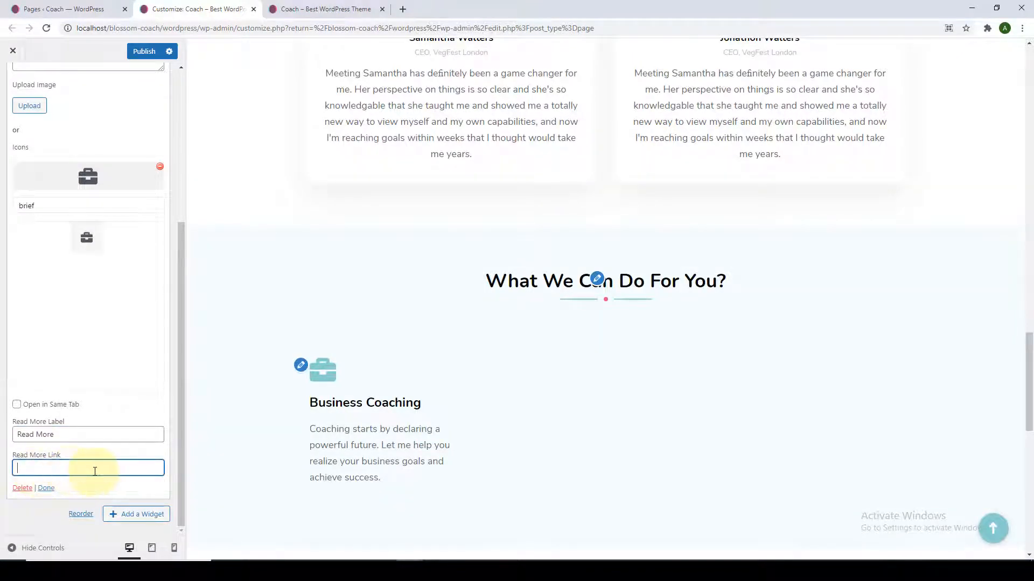
right_click(94, 472)
click(134, 386)
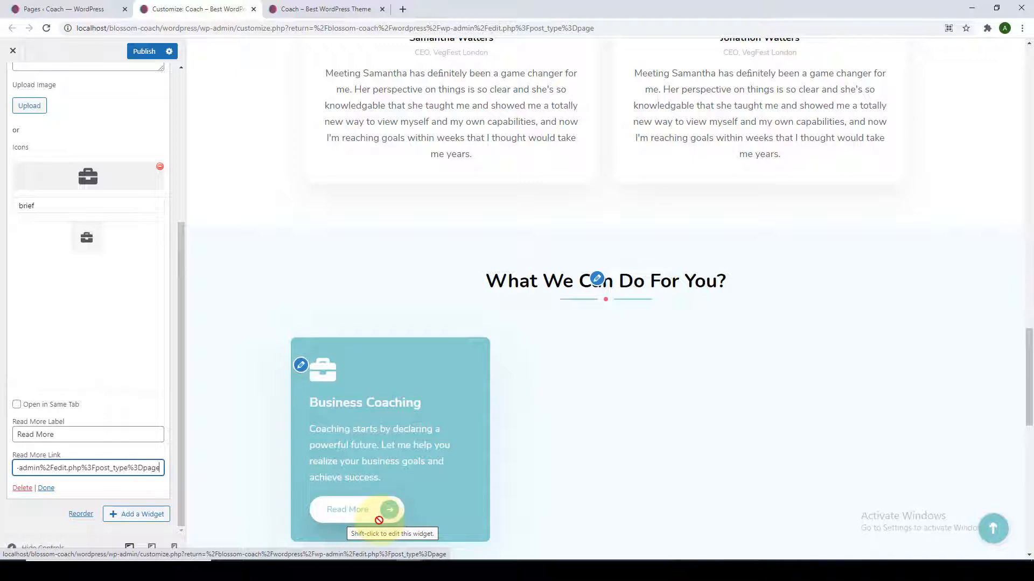
triple_click(131, 468)
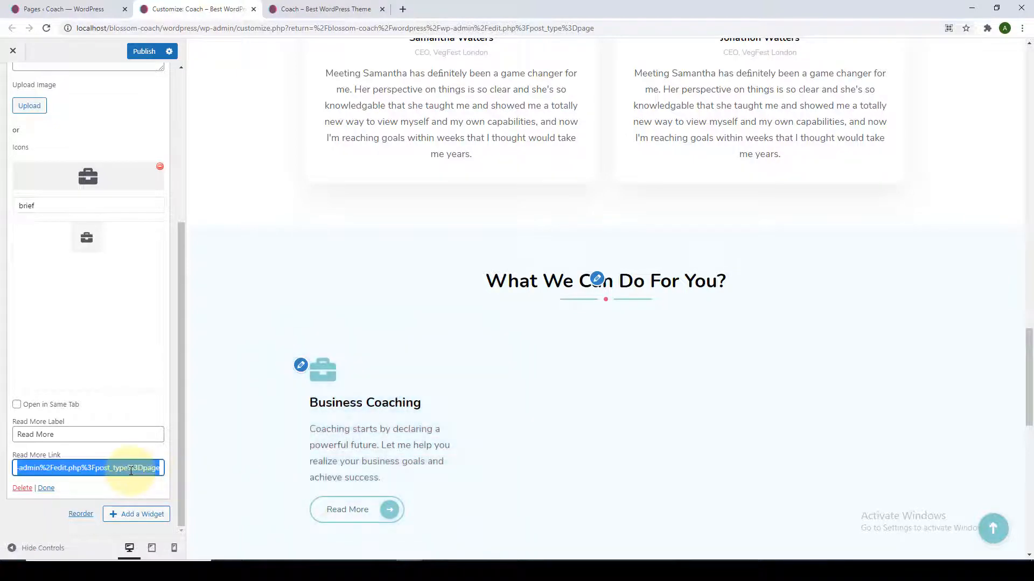
key(BackSpace)
triple_click(106, 431)
key(BackSpace)
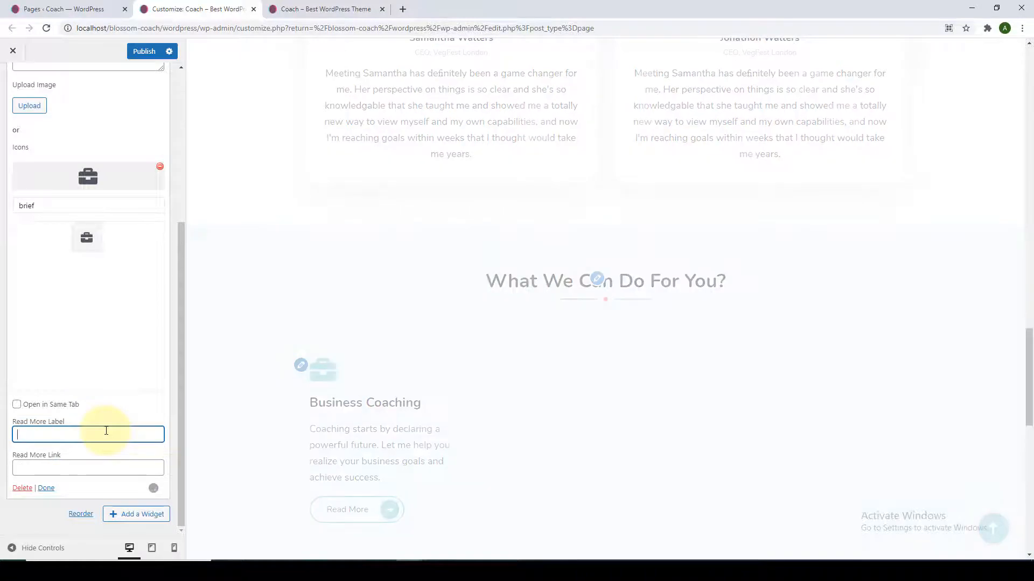
click(51, 489)
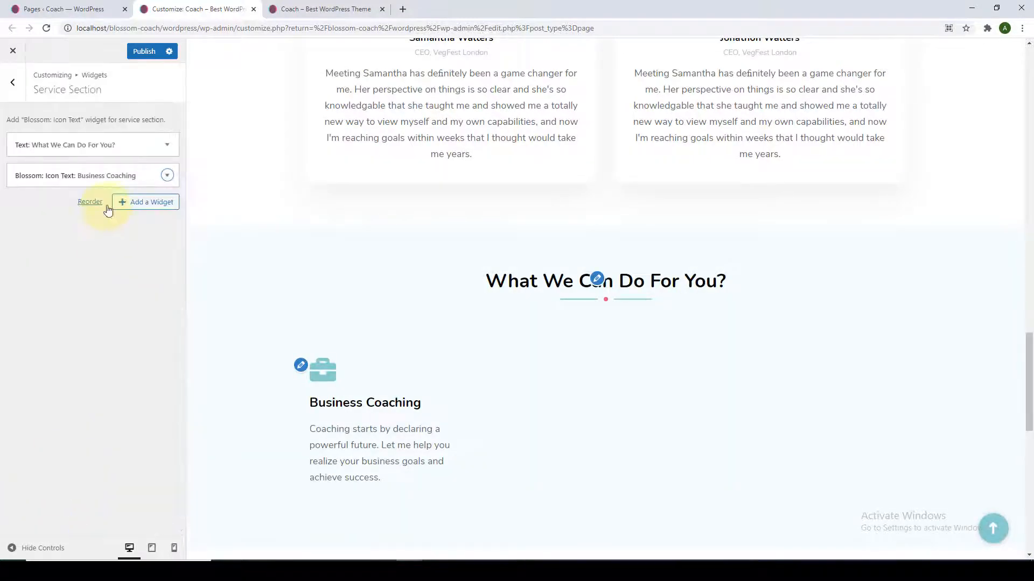
Add a '1:1 Consultation' Icon Text service with pasted description and a handshake icon.
click(106, 206)
click(242, 328)
click(62, 189)
text(1:1 Consultation)
click(81, 226)
text(Coaching starts by declaring a powerful future. Let me help you realize your business goals and achieve success.)
drag(161, 237, 162, 313)
scroll(78, 280, down, 3)
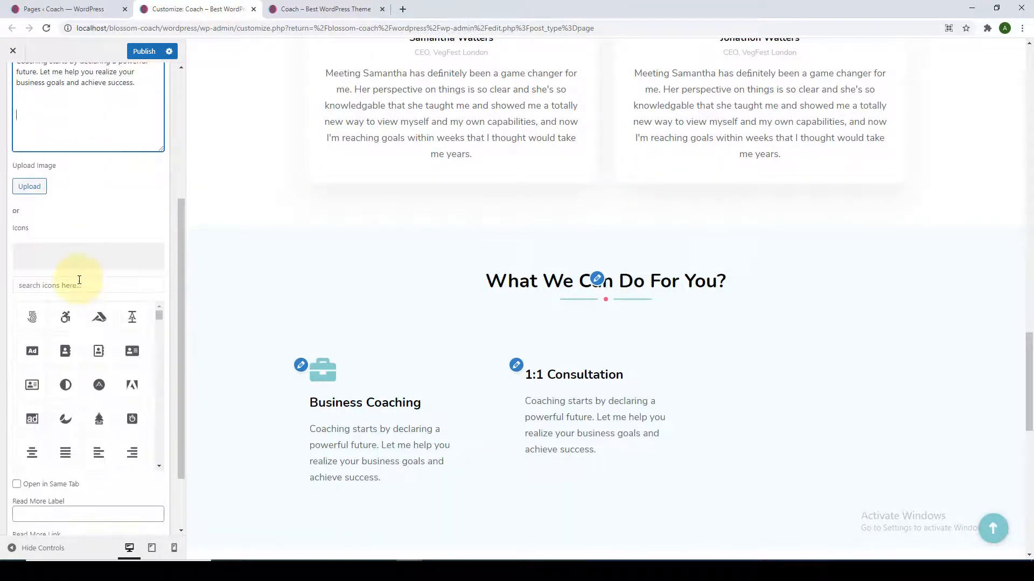
click(89, 279)
text(hand)
click(112, 422)
scroll(114, 424, down, 2)
click(49, 490)
Add a 'Career Analysis' Icon Text service with its pasted description.
click(144, 232)
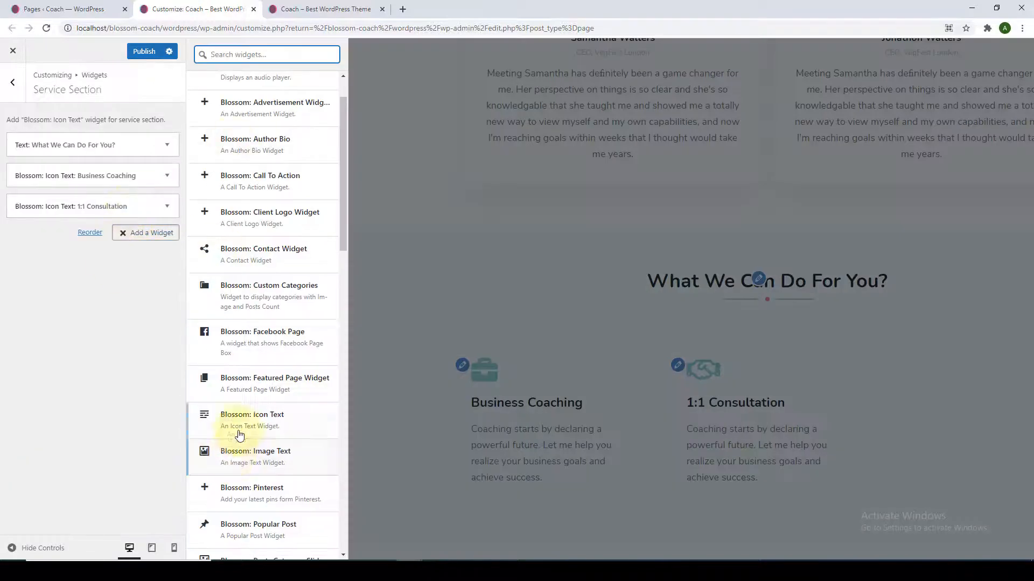
click(237, 430)
text(Career Analysis)
click(108, 308)
text(Coaching starts by declaring a powerful future. Let me help you realize your business goals and achieve success.)
scroll(86, 371, down, 2)
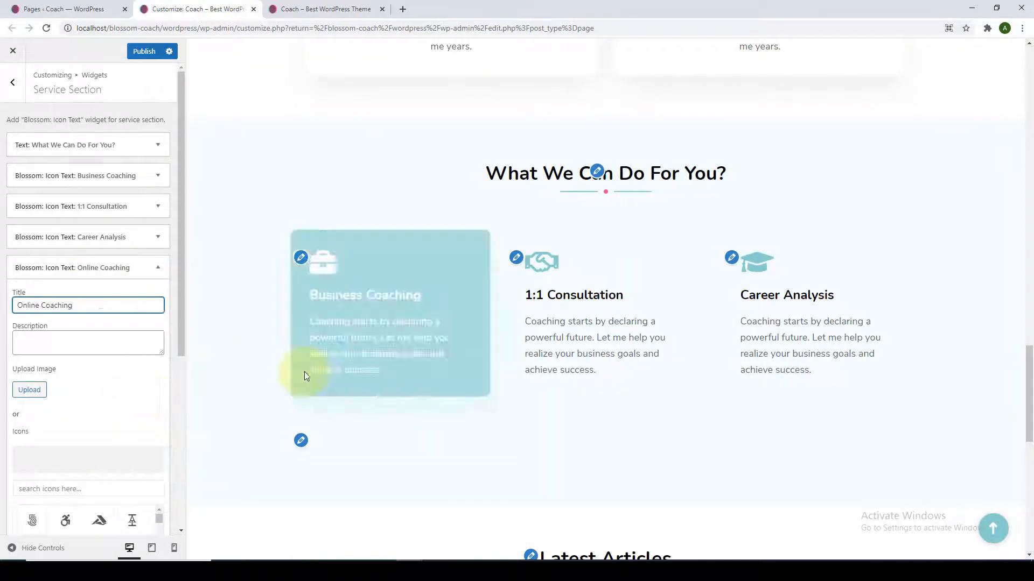
Add an 'Online Coaching' service with pasted description and a globe icon.
click(140, 352)
text(Coaching starts by declaring a powerful future. Let me help you realize your business goals and achieve success.)
scroll(140, 409, down, 2)
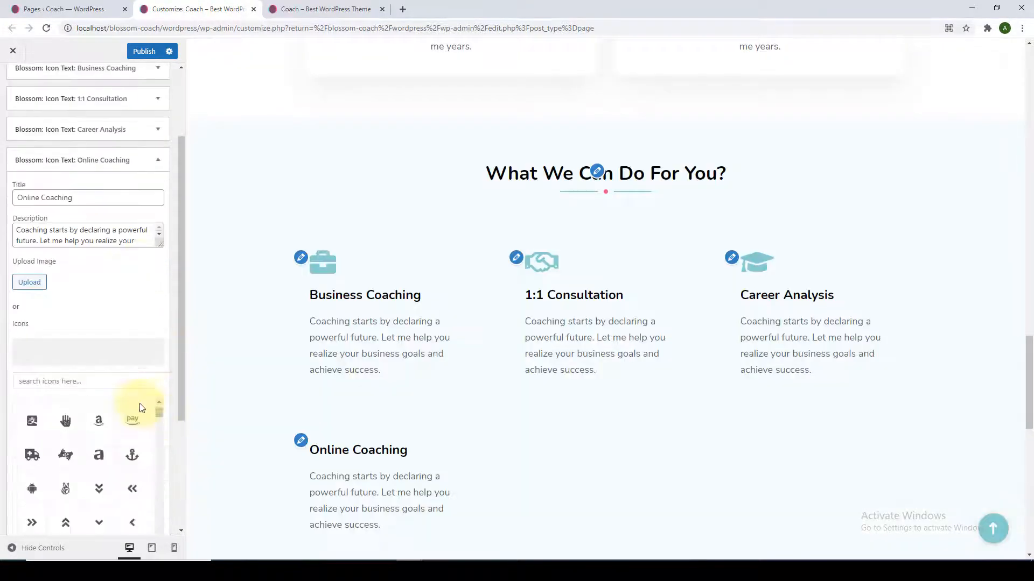
click(134, 379)
text(glo)
click(37, 415)
scroll(56, 425, down, 4)
click(56, 487)
Add a 'Balanced Body & Mind' service with pasted description and a scale icon.
click(145, 294)
click(235, 410)
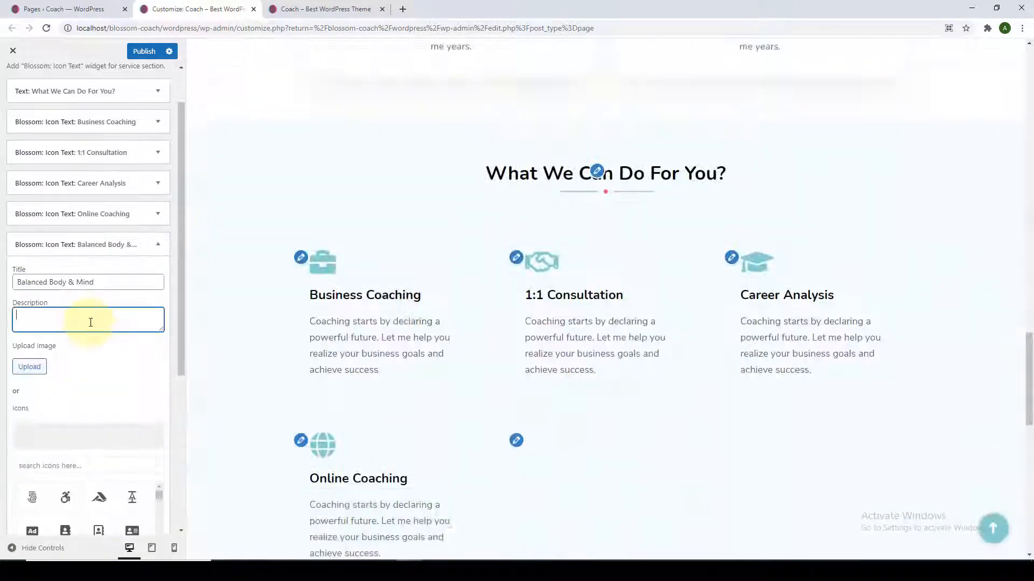
text(Coaching starts by declaring a powerful future. Let me help you realize your business goals and achieve success.)
scroll(143, 391, down, 3)
click(105, 342)
text(sca)
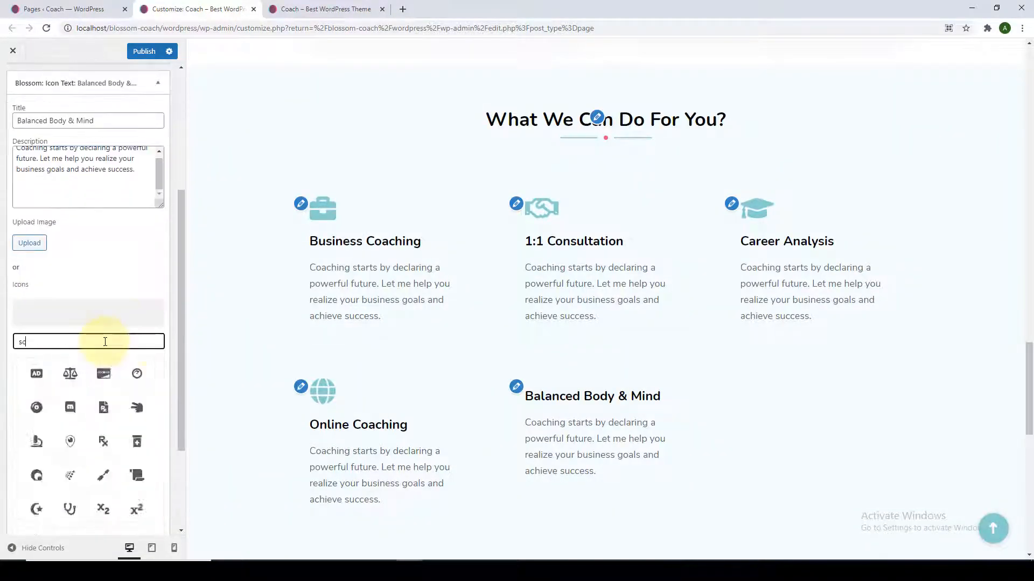
click(53, 374)
scroll(54, 377, down, 4)
click(56, 487)
Add a 'Public Speaking' service with pasted description and podcast icon, then publish.
click(146, 325)
click(235, 409)
click(77, 366)
text(Public Speaking)
right_click(113, 404)
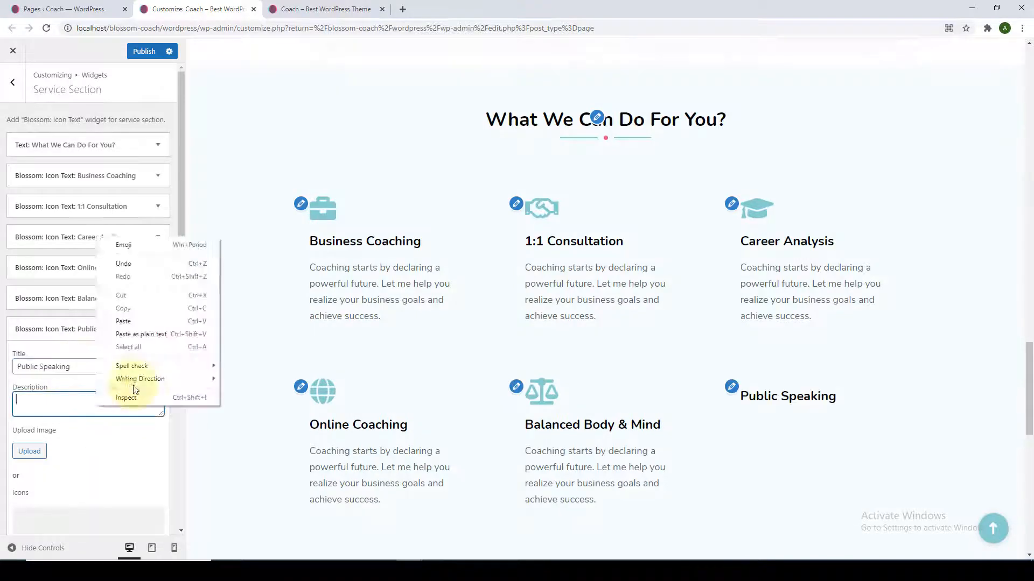
click(128, 305)
scroll(166, 468, down, 4)
click(77, 351)
text(pod)
click(87, 383)
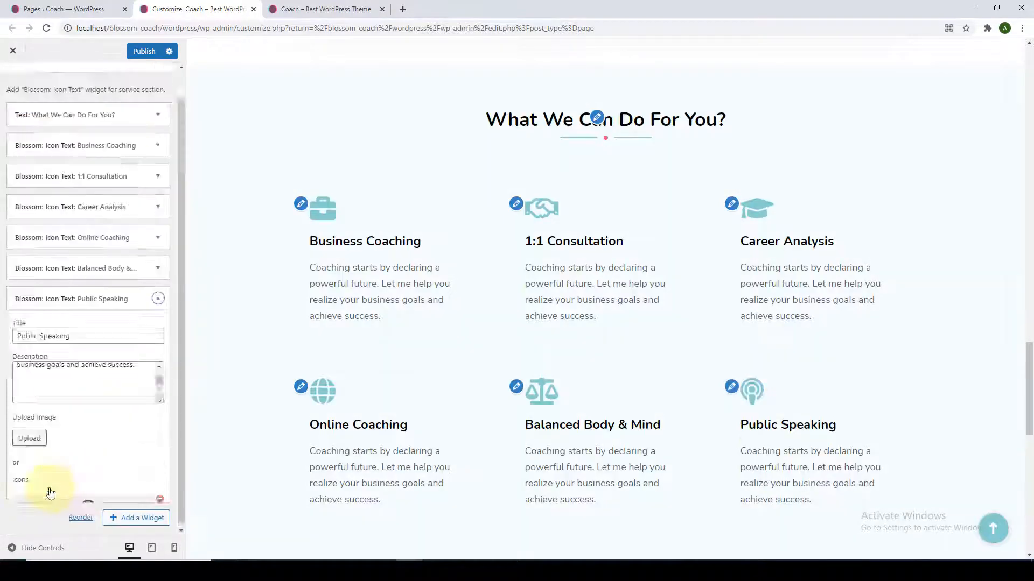
click(48, 488)
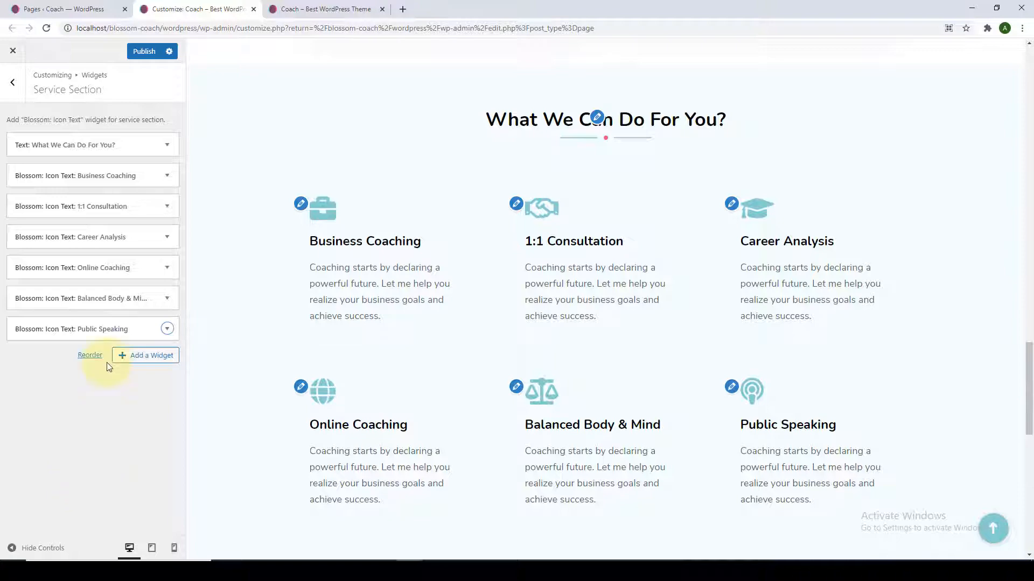
click(144, 51)
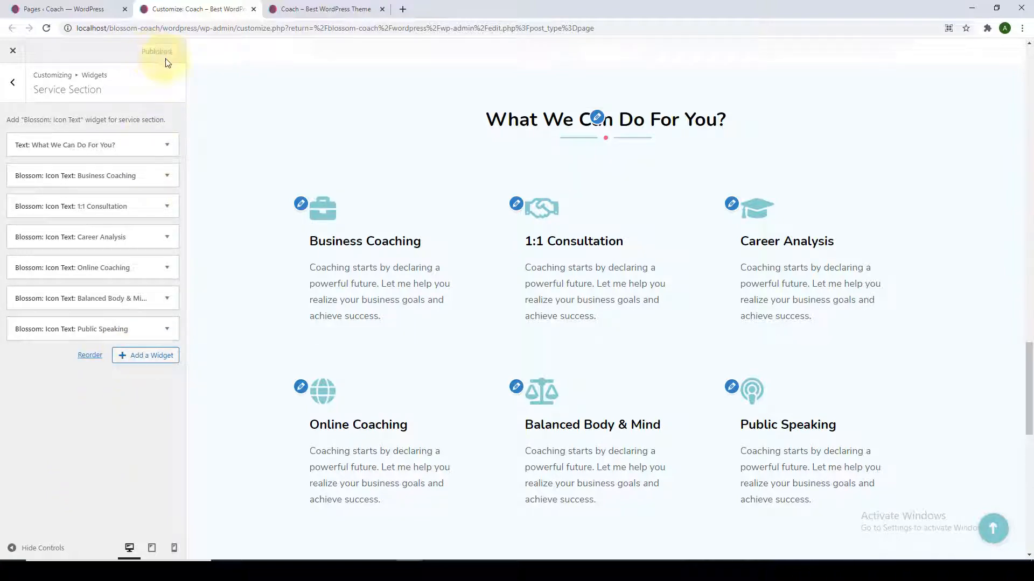
Reload the live Coach site to check the six services, then return to the Customizer.
click(295, 8)
scroll(316, 111, down, 1)
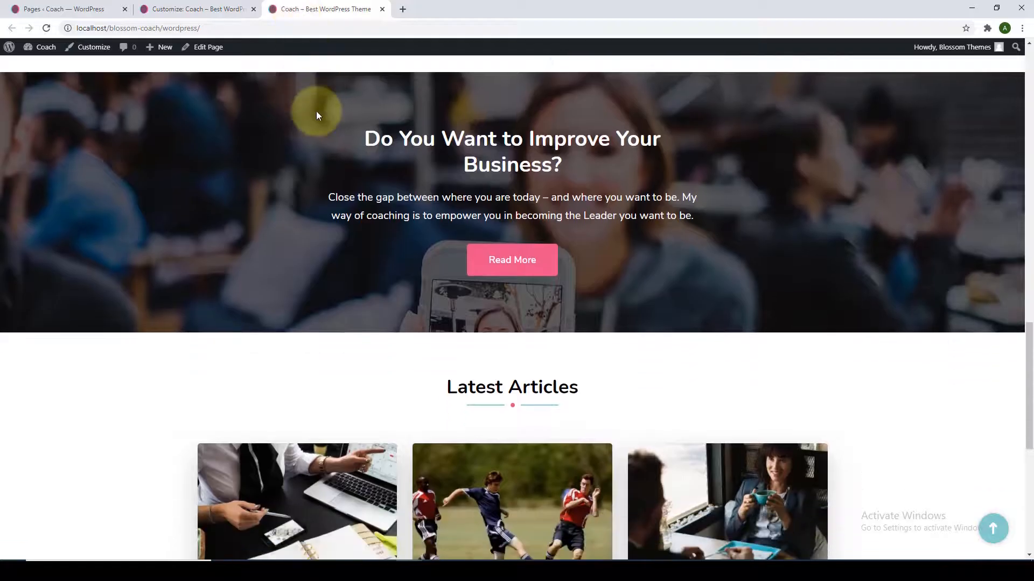
click(47, 29)
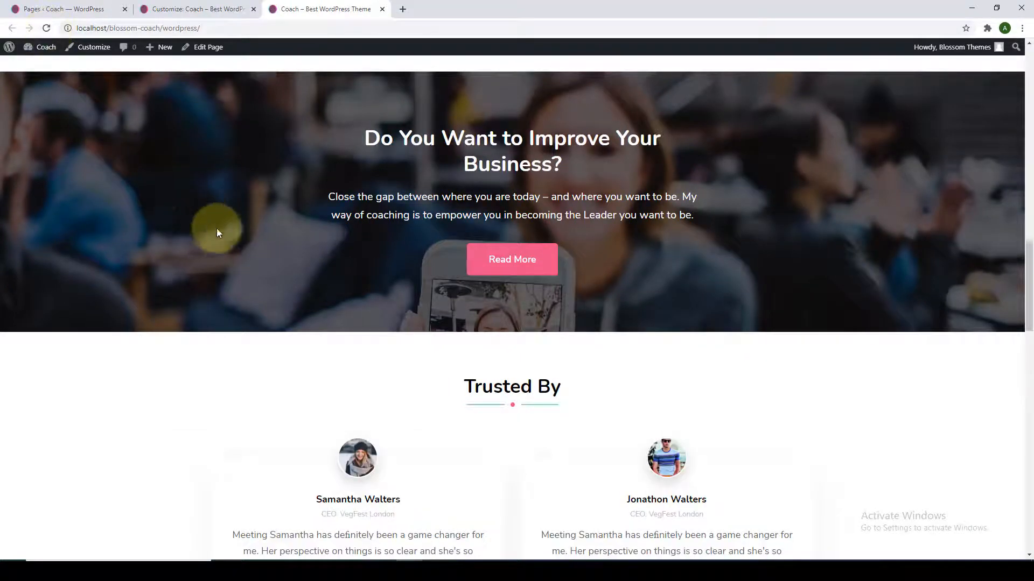
scroll(217, 233, down, 6)
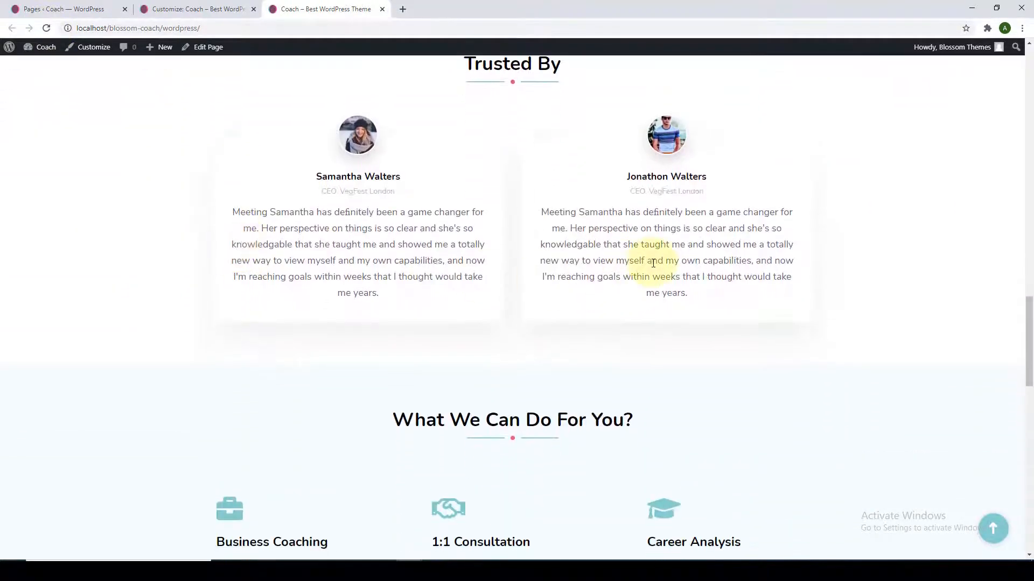
scroll(654, 267, up, 1)
scroll(662, 268, down, 7)
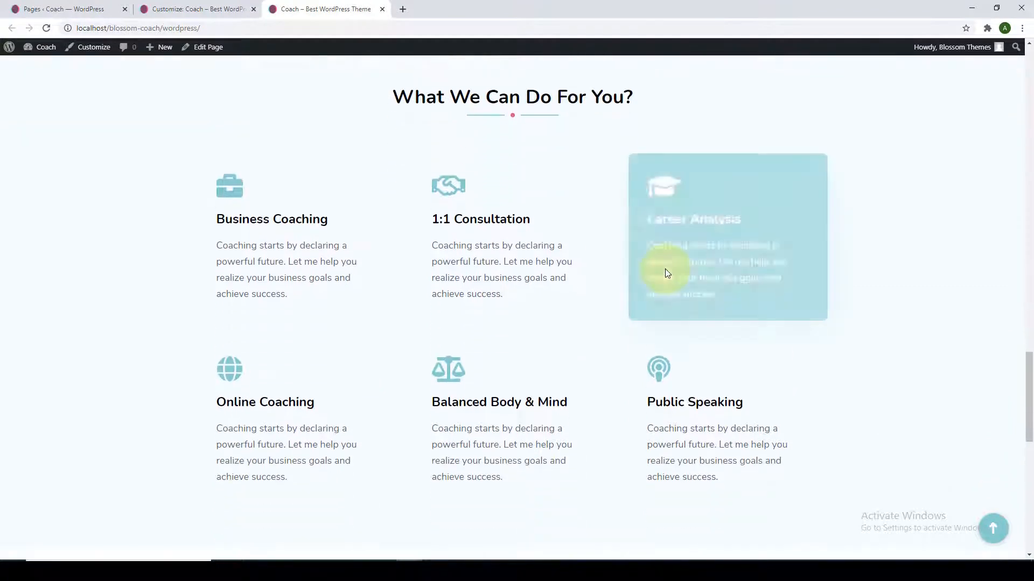
scroll(317, 350, down, 2)
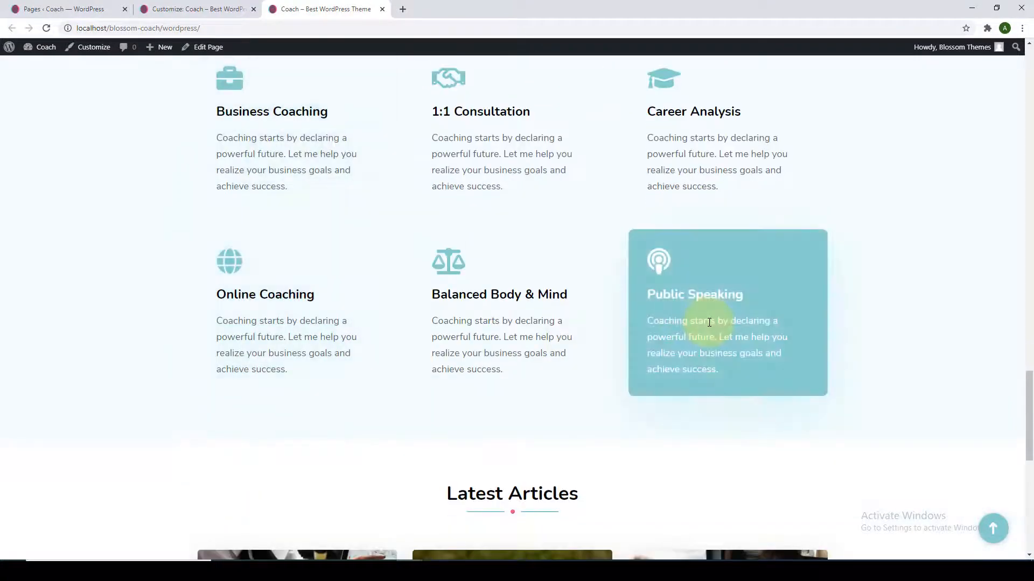
scroll(709, 322, up, 3)
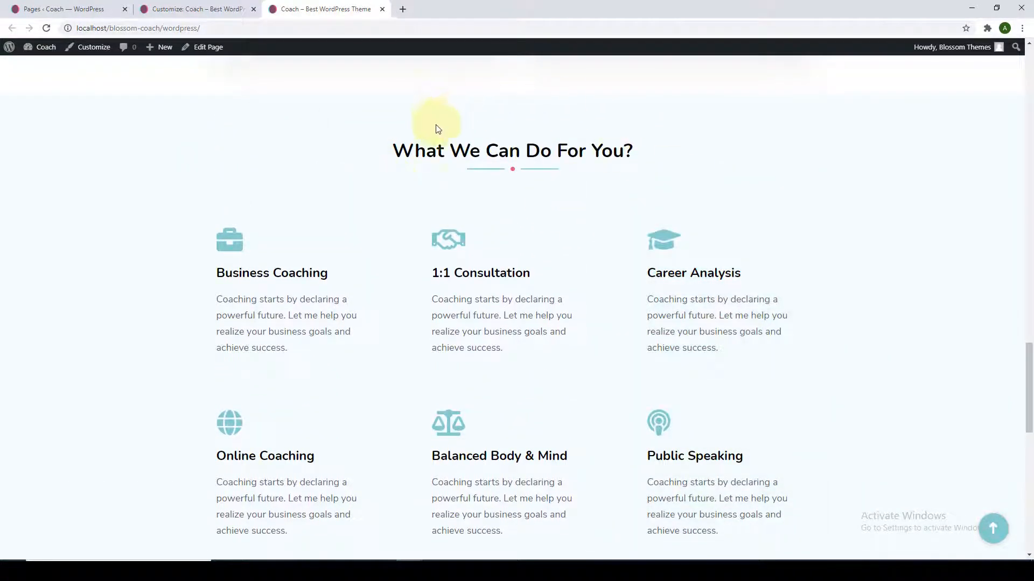
click(215, 9)
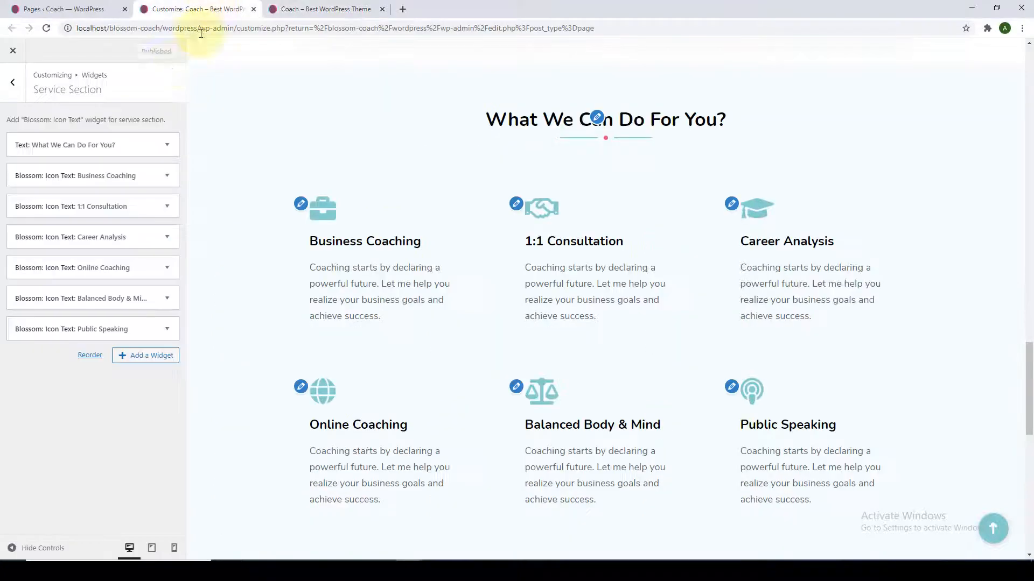
Open the Blog Section and toggle Enable Blog Section off and back on.
click(8, 88)
click(78, 266)
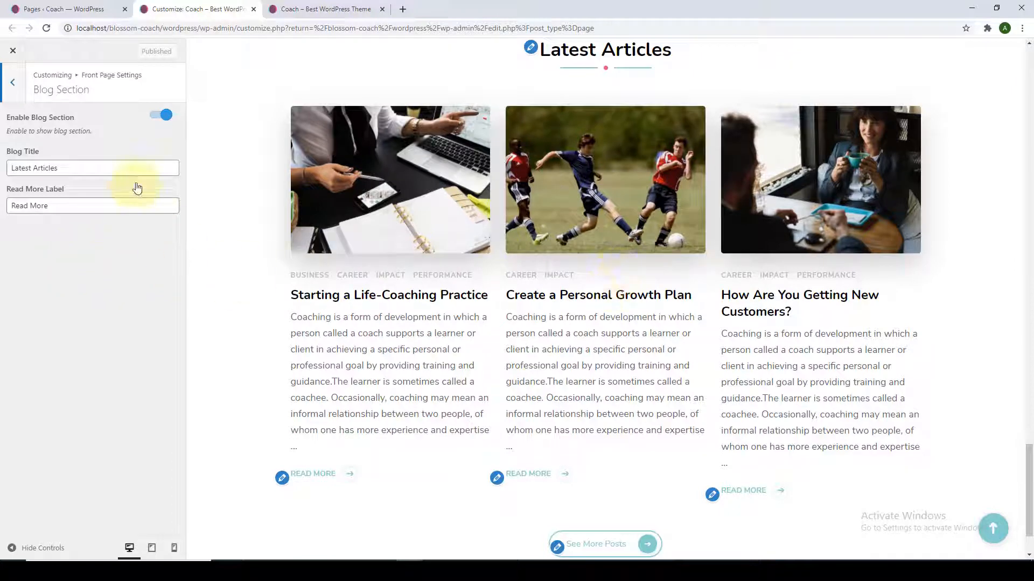
click(160, 116)
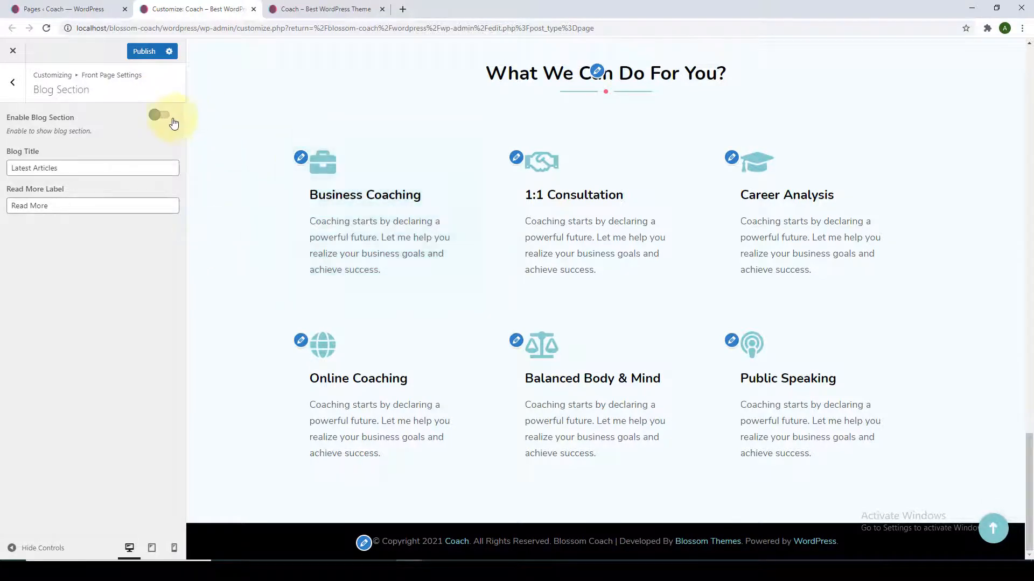
click(165, 119)
Review the Blog Title and Read More Label values, then go back to Front Page Settings.
scroll(208, 218, down, 6)
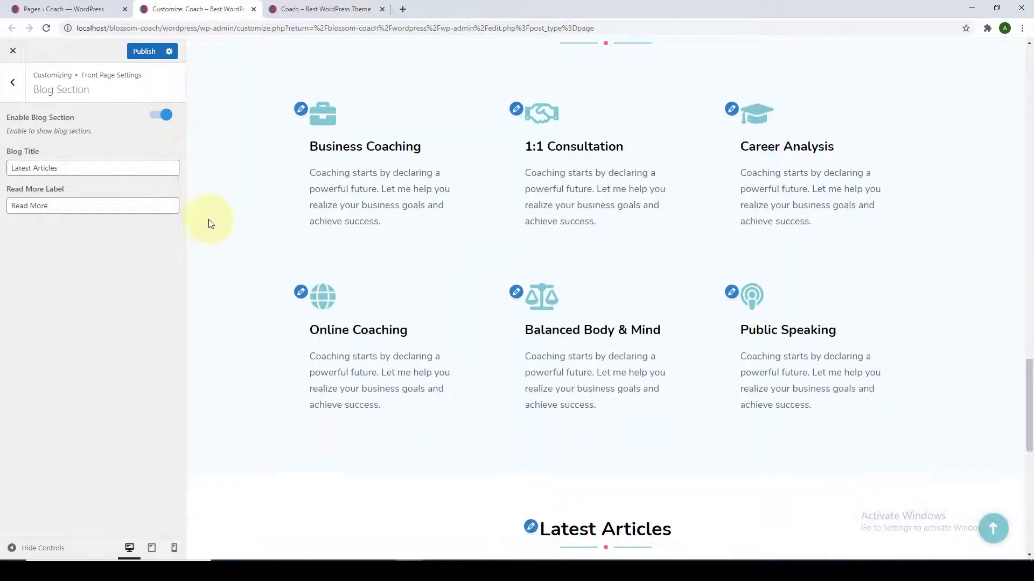
scroll(223, 240, down, 3)
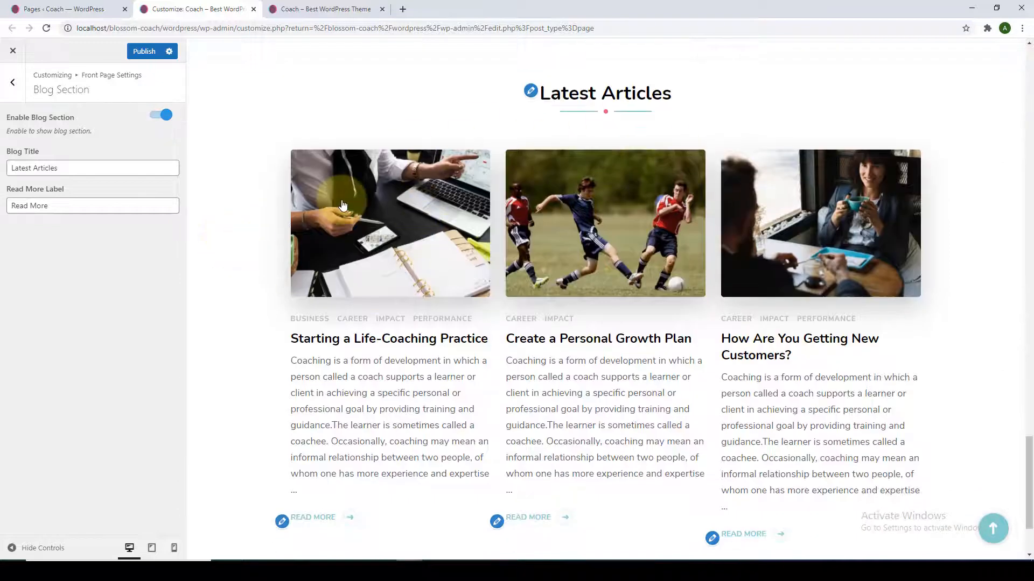
triple_click(140, 171)
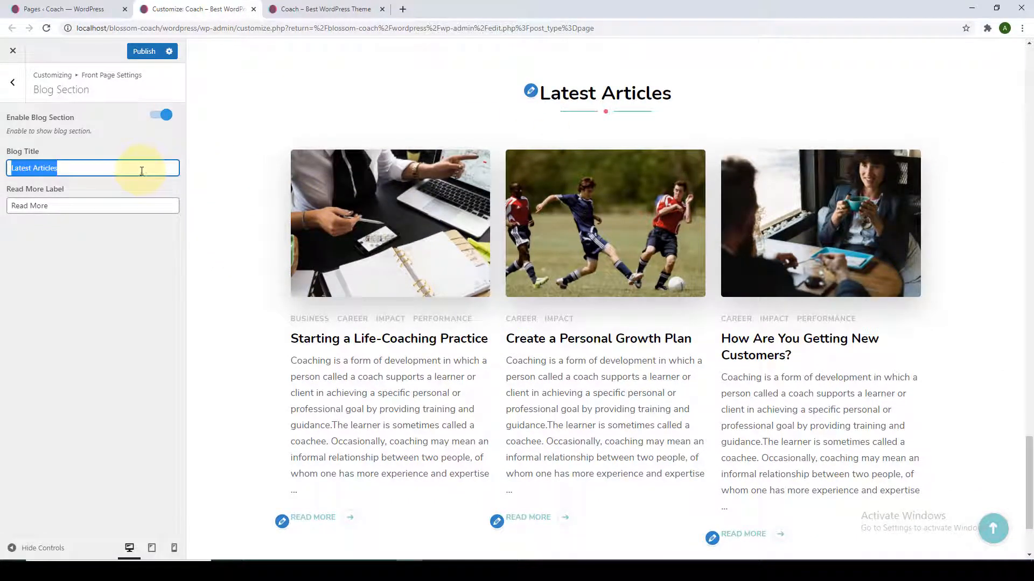
triple_click(68, 206)
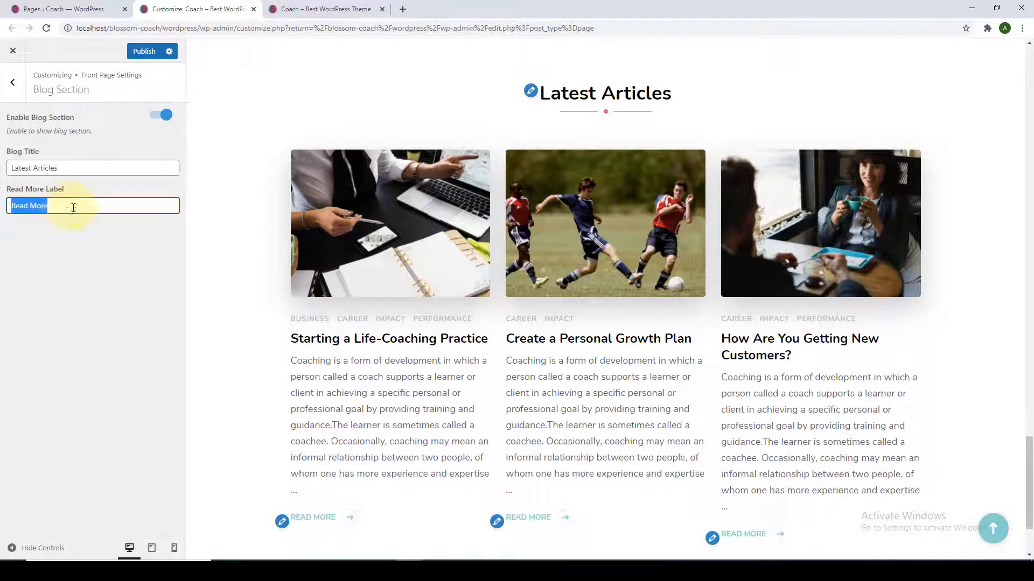
scroll(279, 350, down, 2)
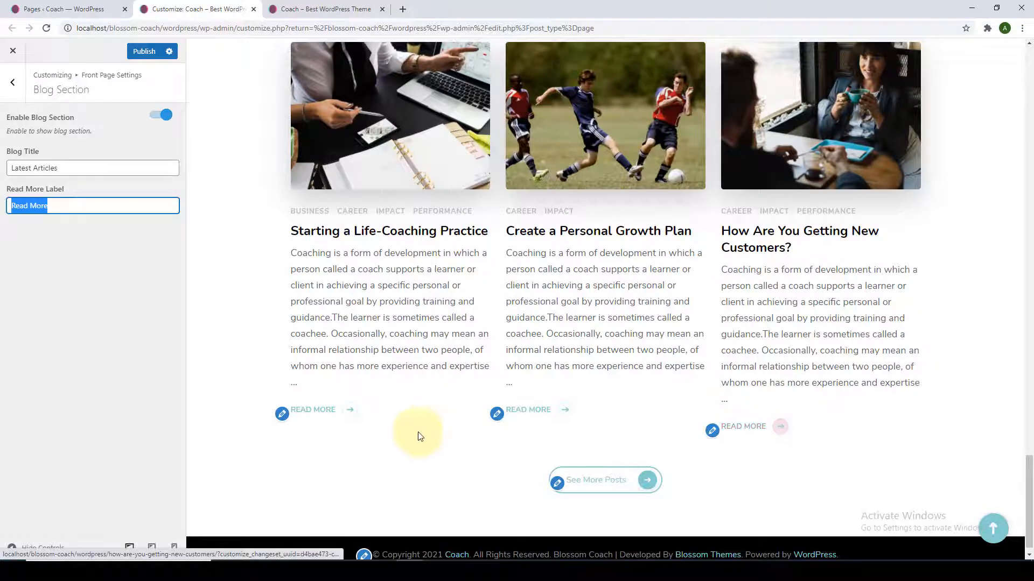
scroll(220, 269, up, 3)
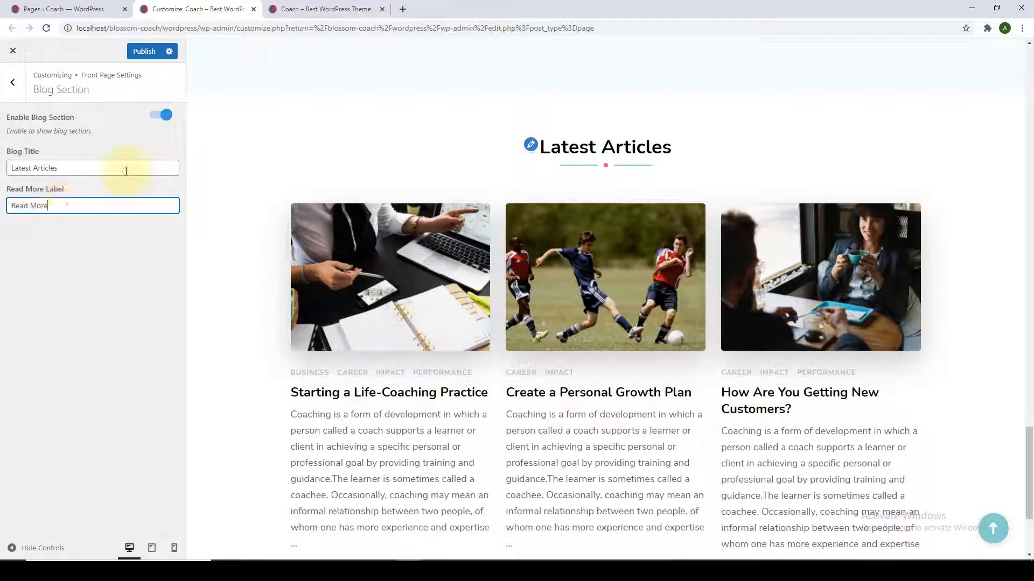
click(139, 52)
click(13, 83)
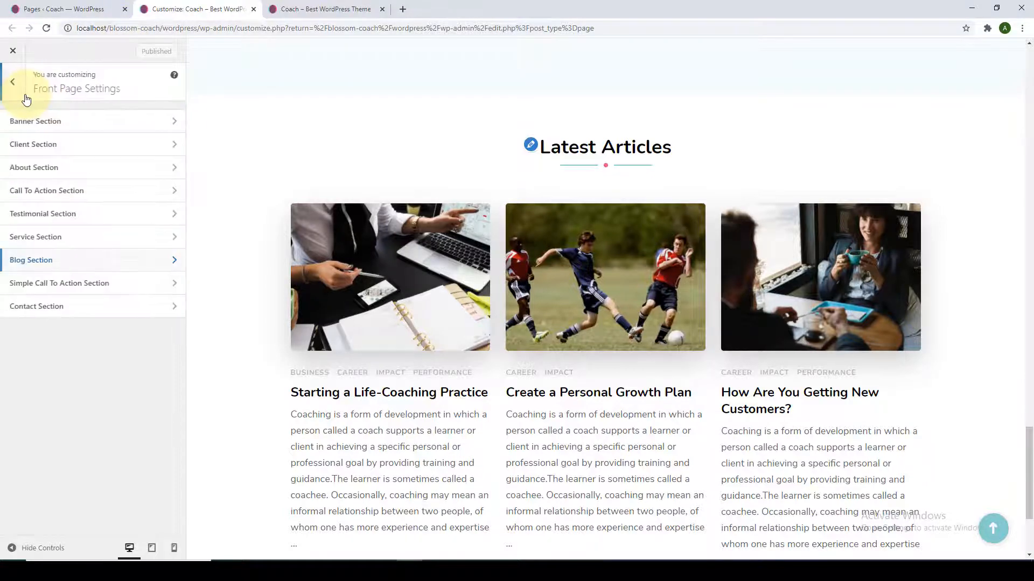
Add a Blossom: Call To Action widget to the Simple Call To Action Section.
click(87, 286)
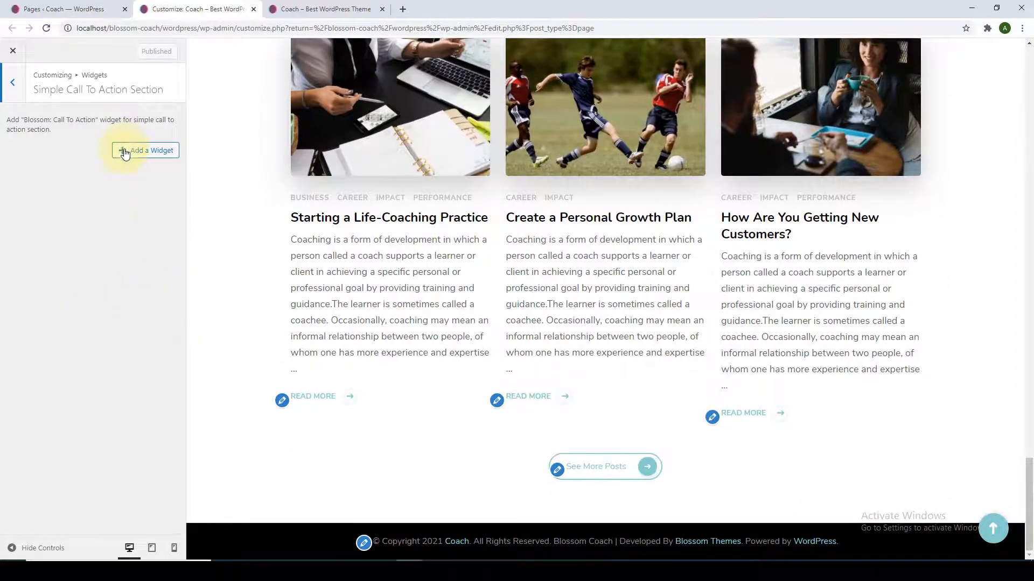
click(124, 154)
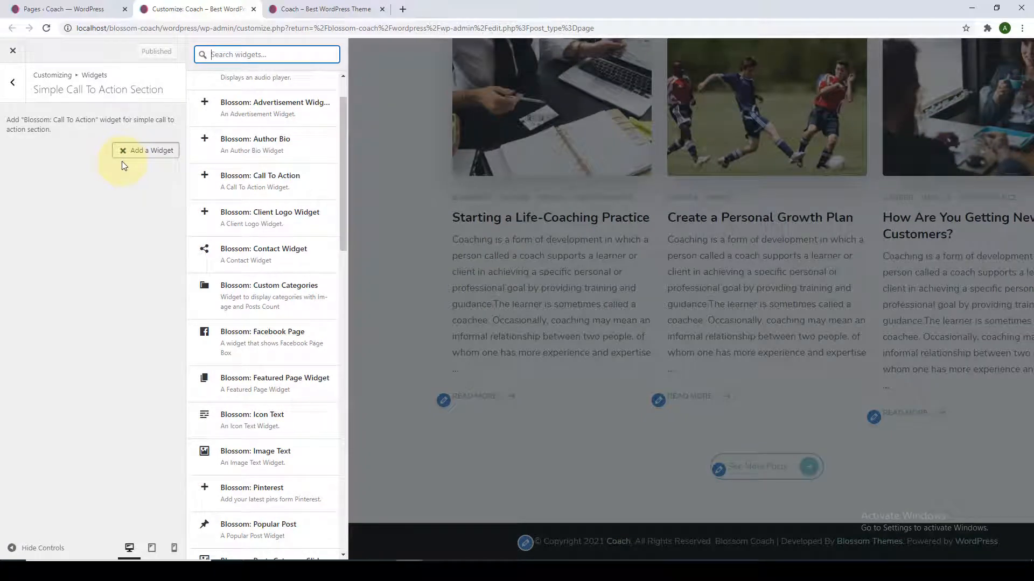
click(269, 183)
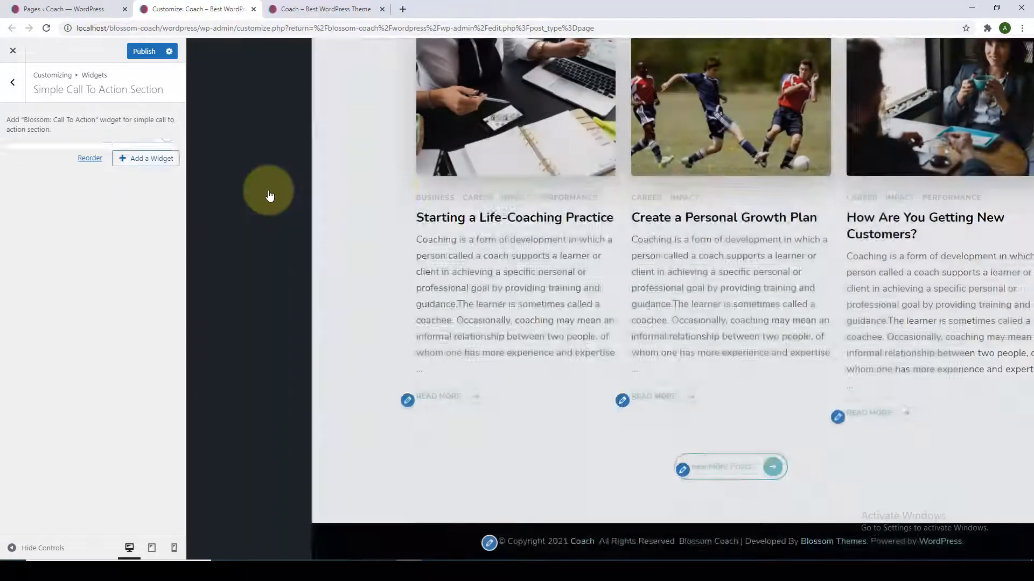
Look over the widget's fields, keeping one button aligned right.
scroll(273, 197, down, 1)
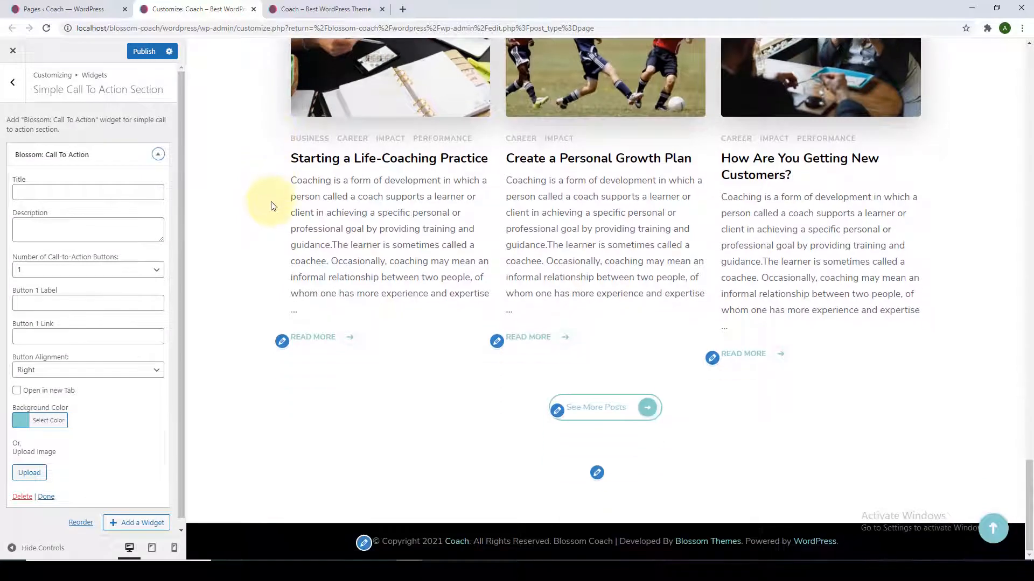
scroll(126, 212, down, 1)
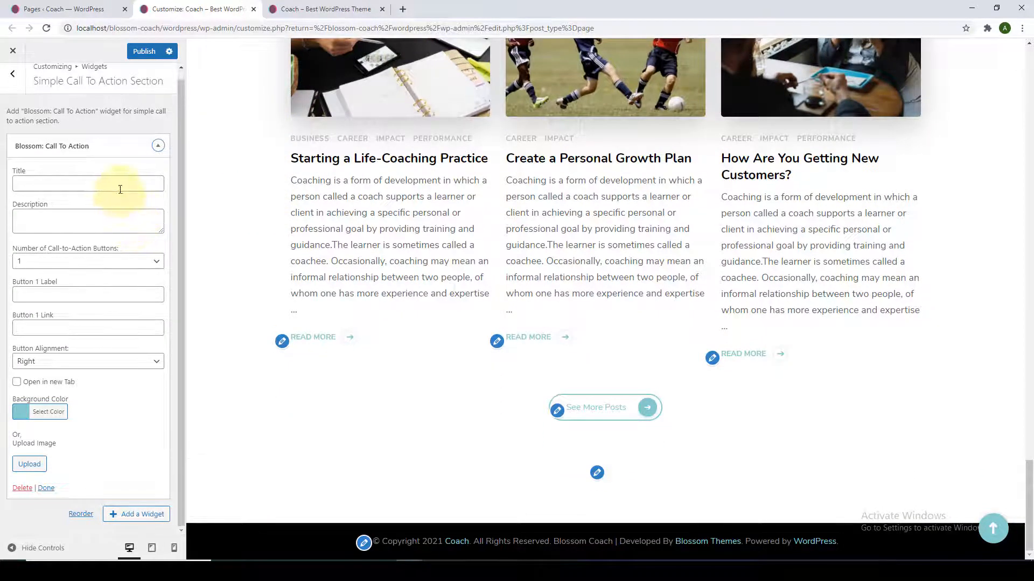
click(120, 189)
click(106, 218)
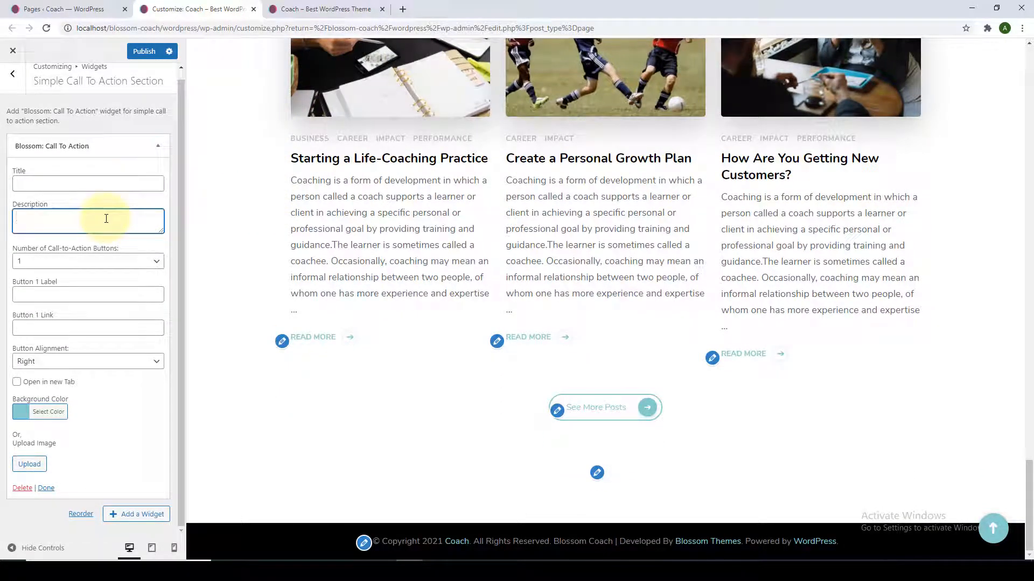
click(99, 267)
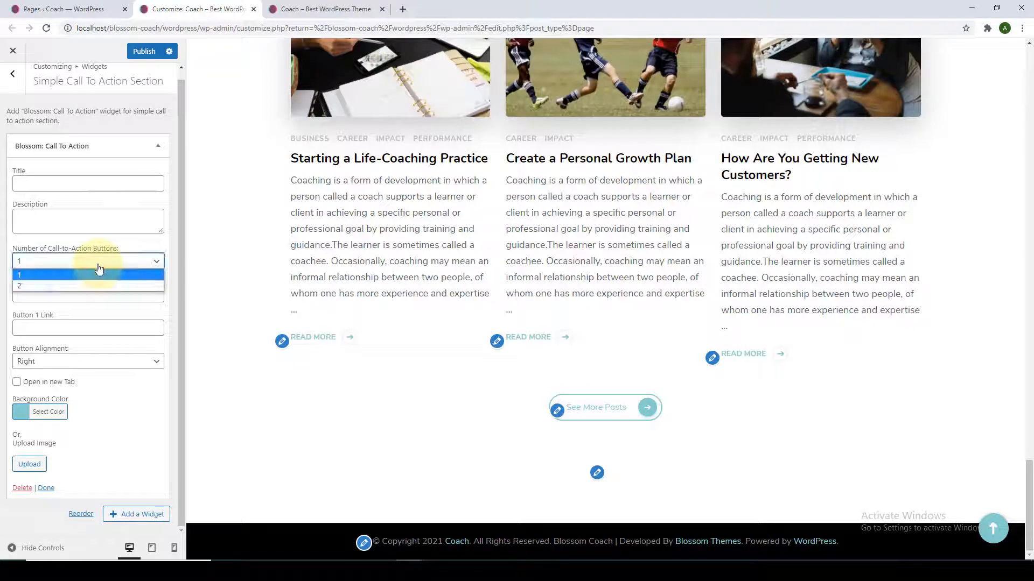
click(98, 267)
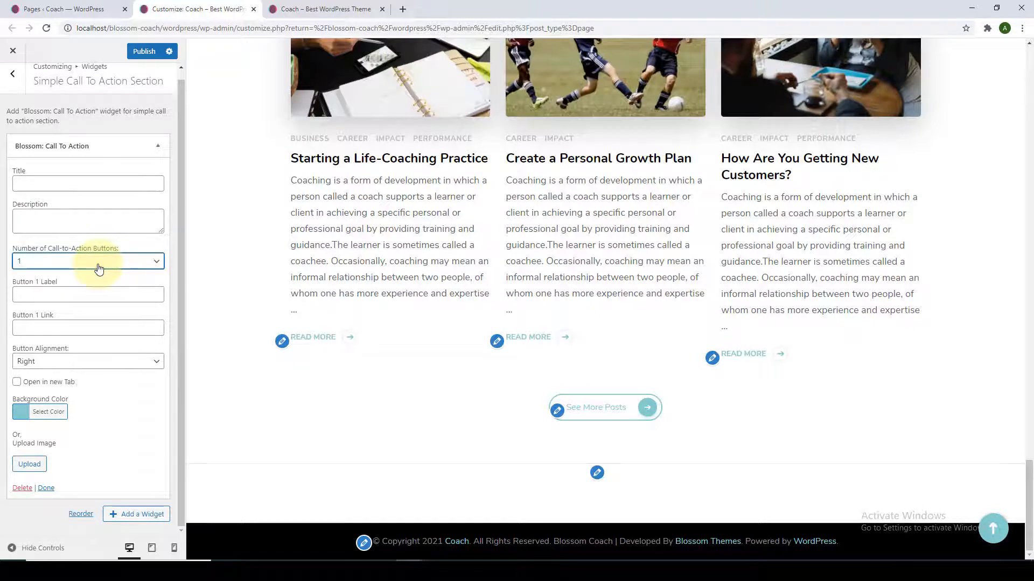
click(63, 300)
click(79, 330)
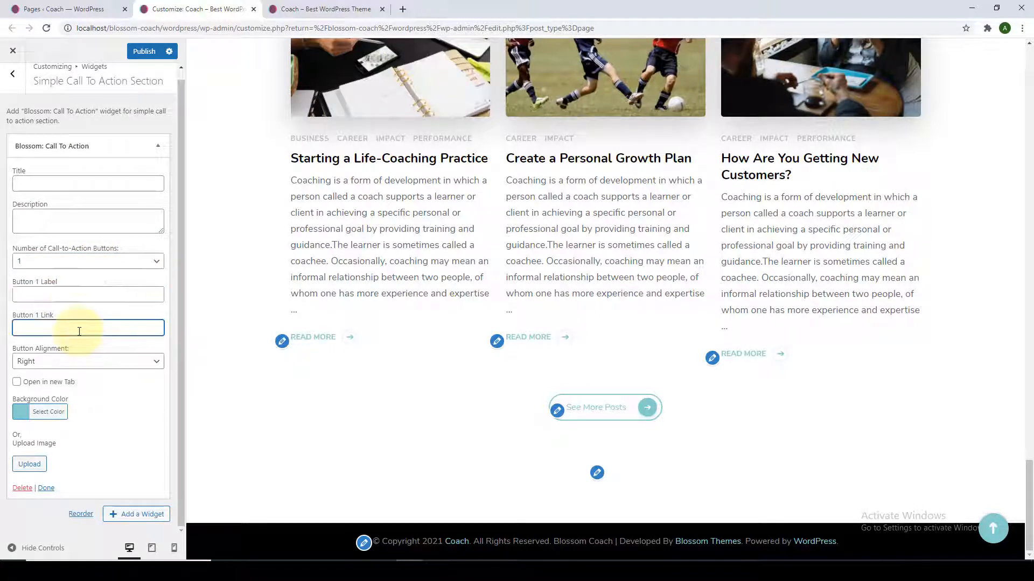
click(101, 367)
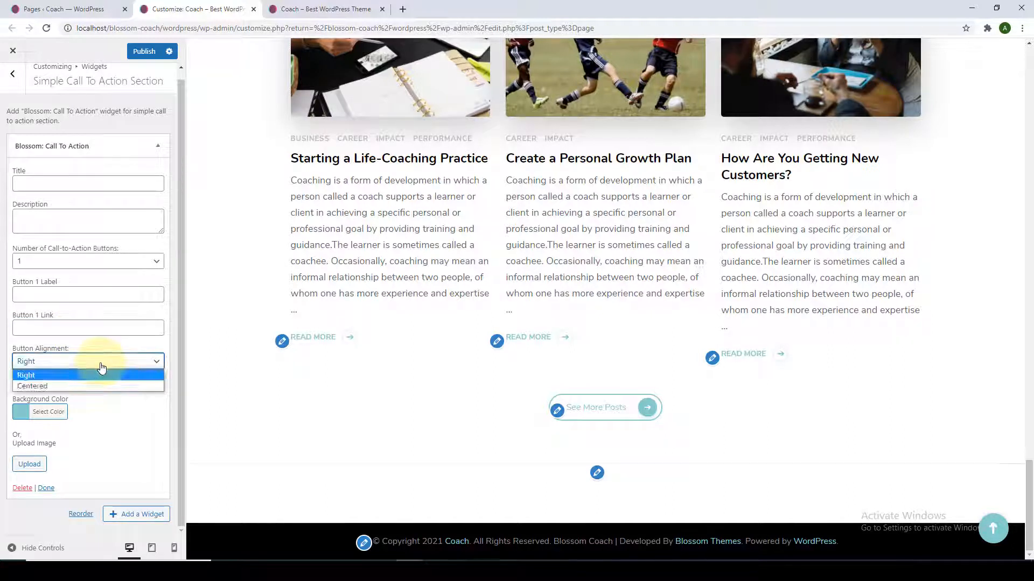
click(101, 366)
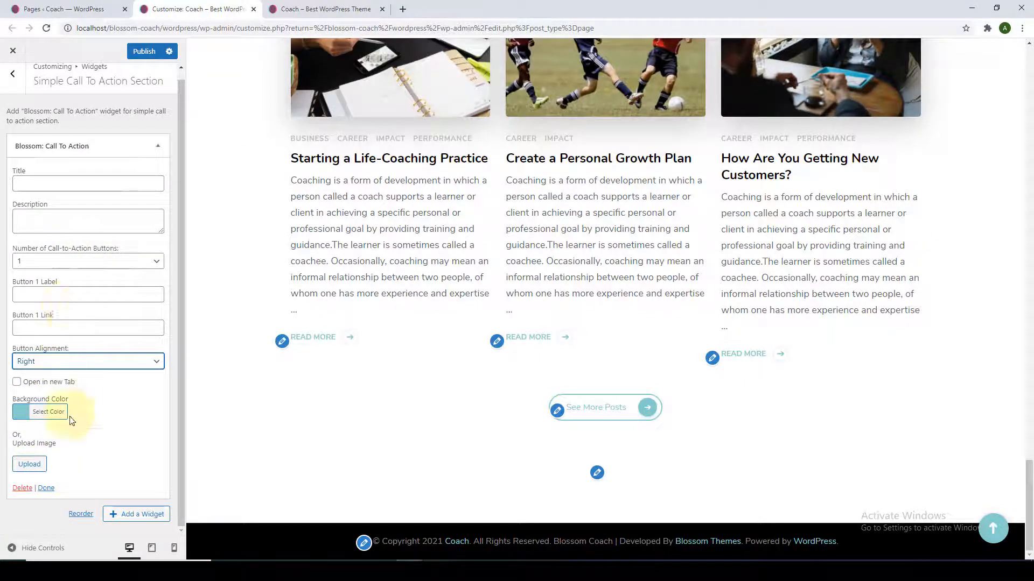
click(82, 191)
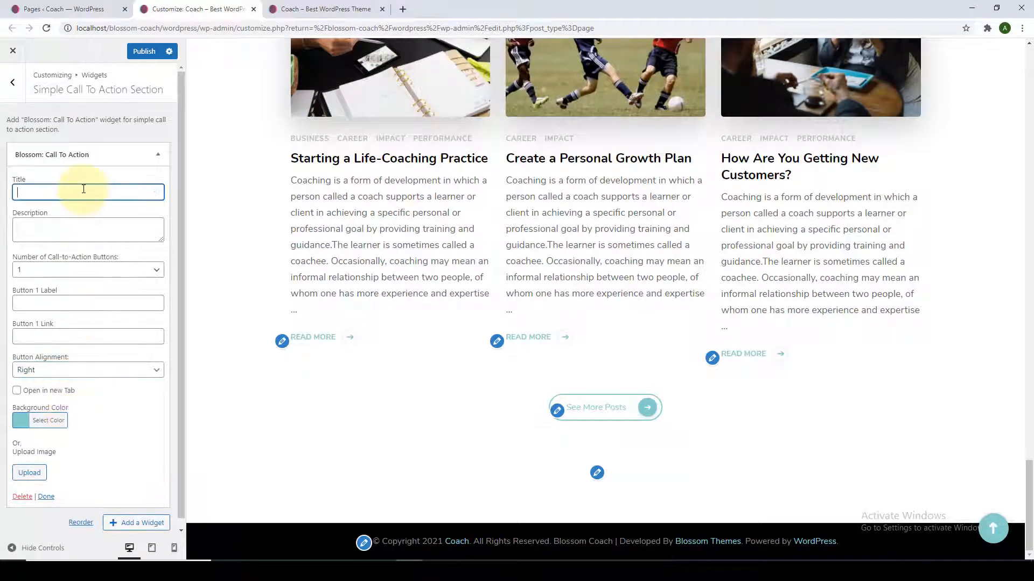
Paste the title 'Not Sure Where to Start?' and the call-to-action description.
right_click(98, 195)
click(129, 285)
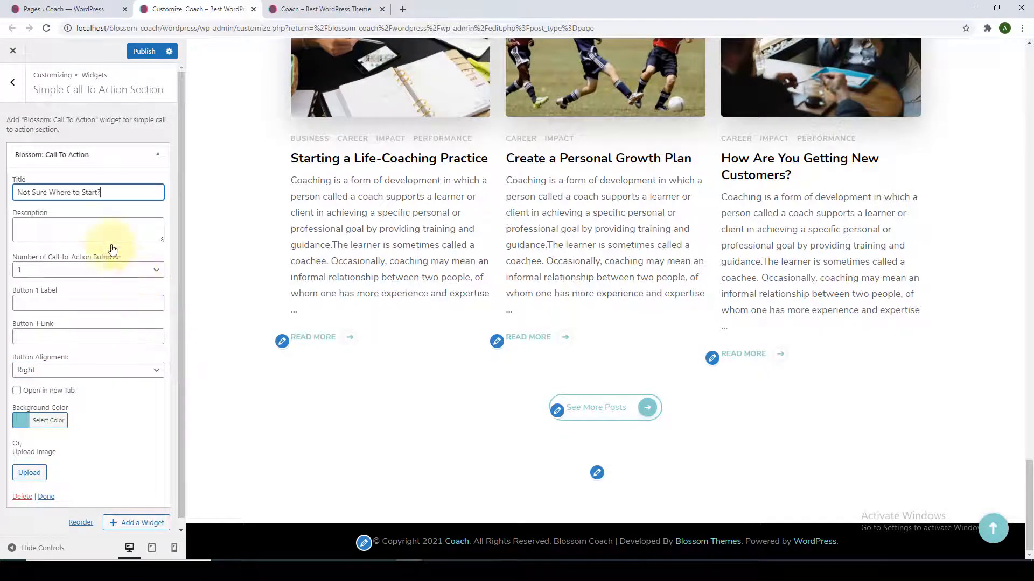
click(94, 229)
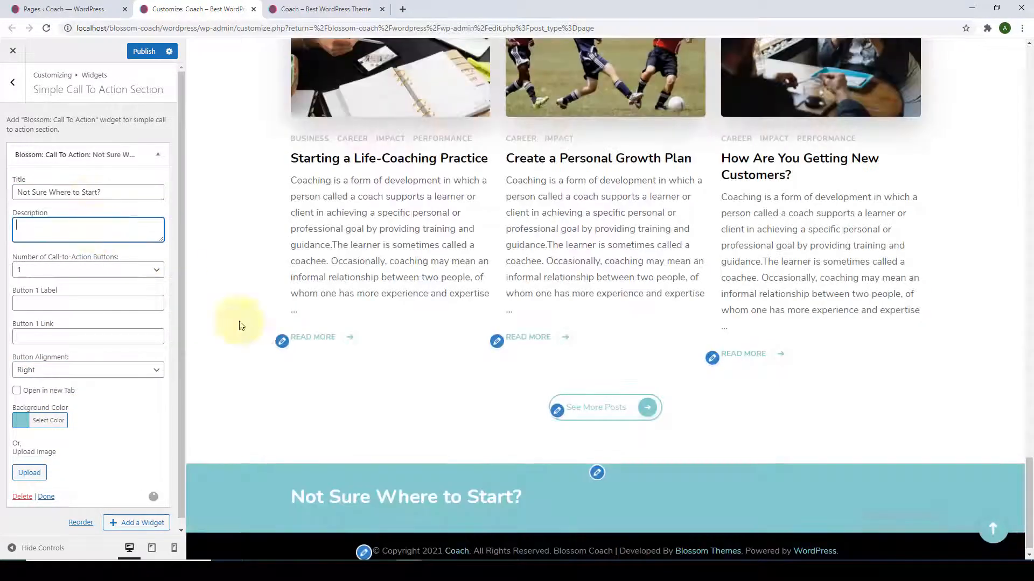
right_click(64, 230)
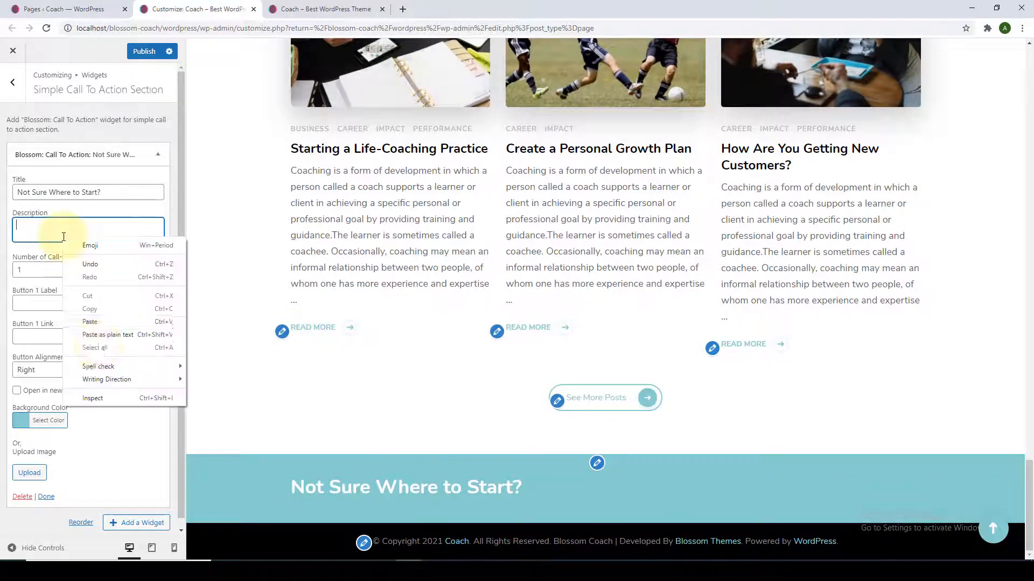
click(103, 330)
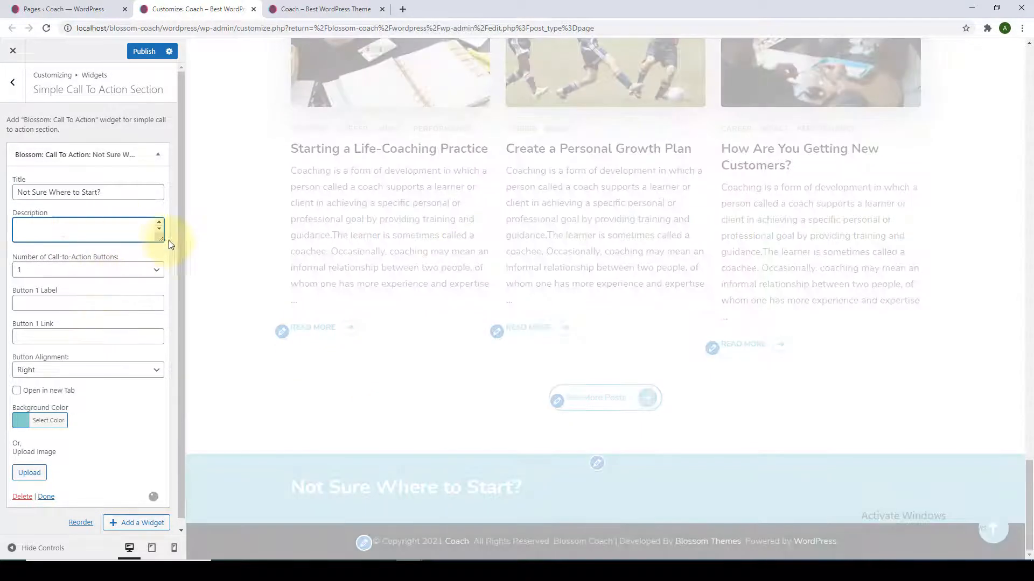
drag(160, 240, 163, 303)
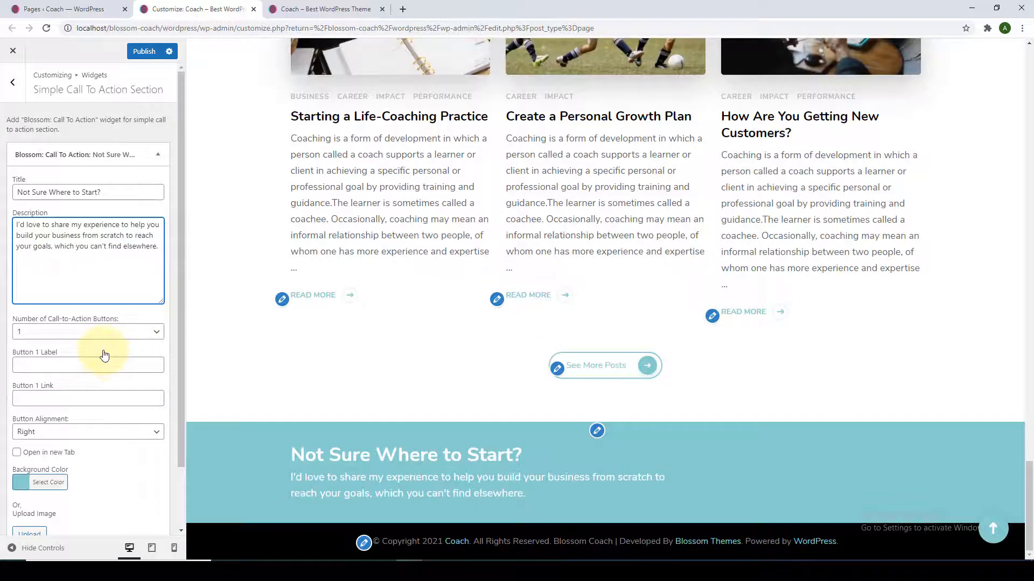
Label Button 1 'Click Here To Find Out More' and paste the page URL as its link.
click(79, 332)
click(79, 337)
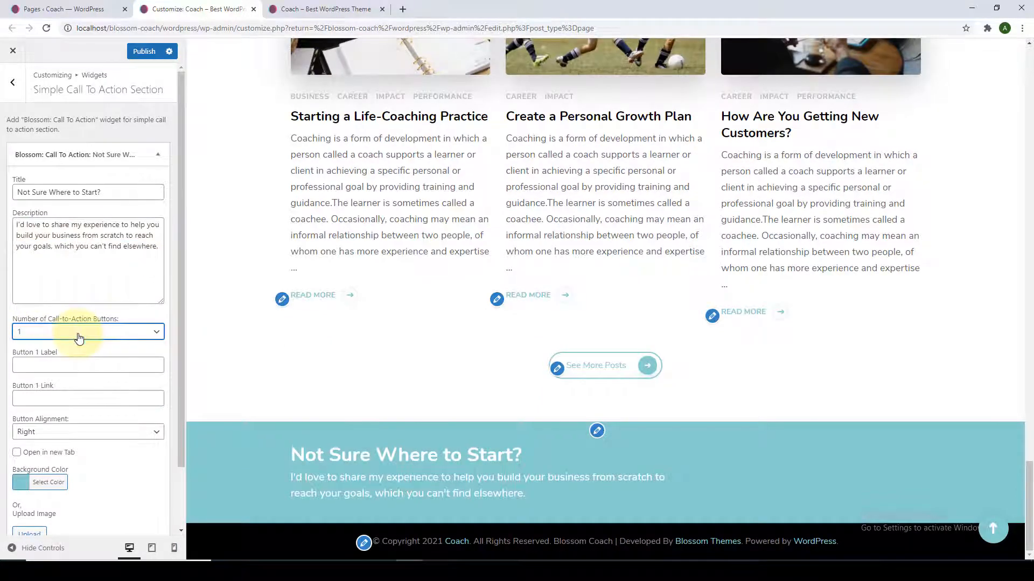
click(74, 365)
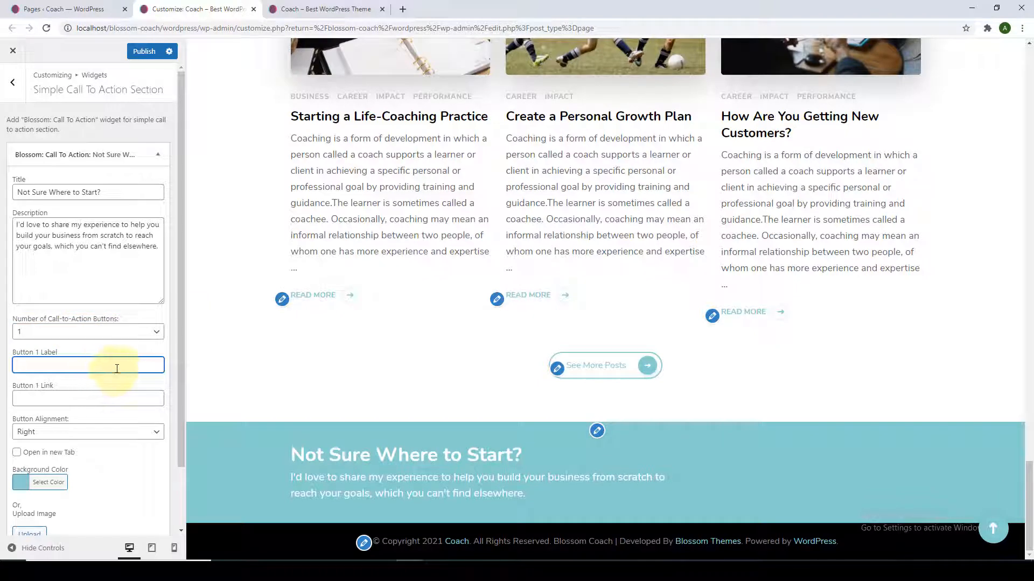
text(Click Here To Find Out More)
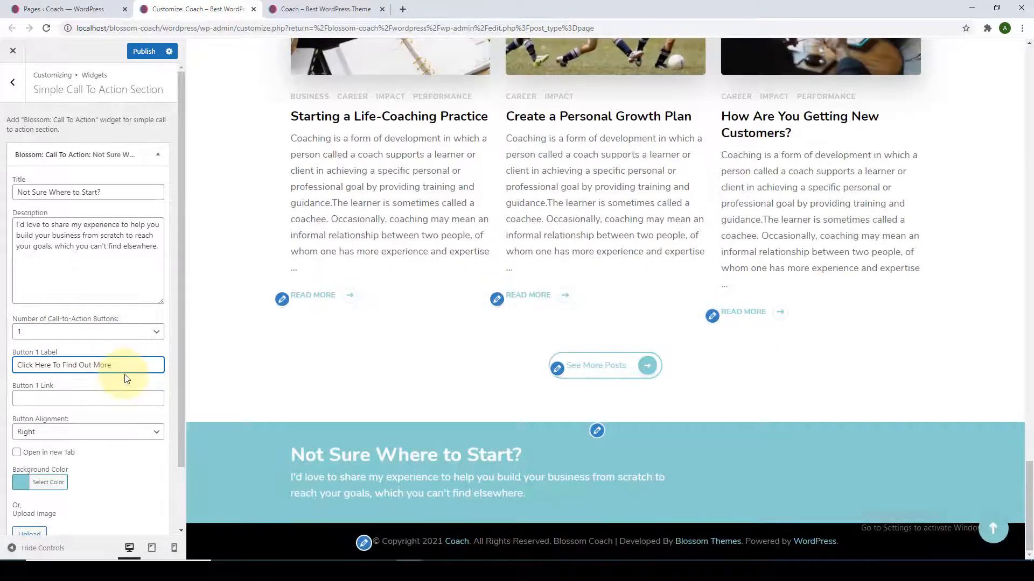
click(69, 399)
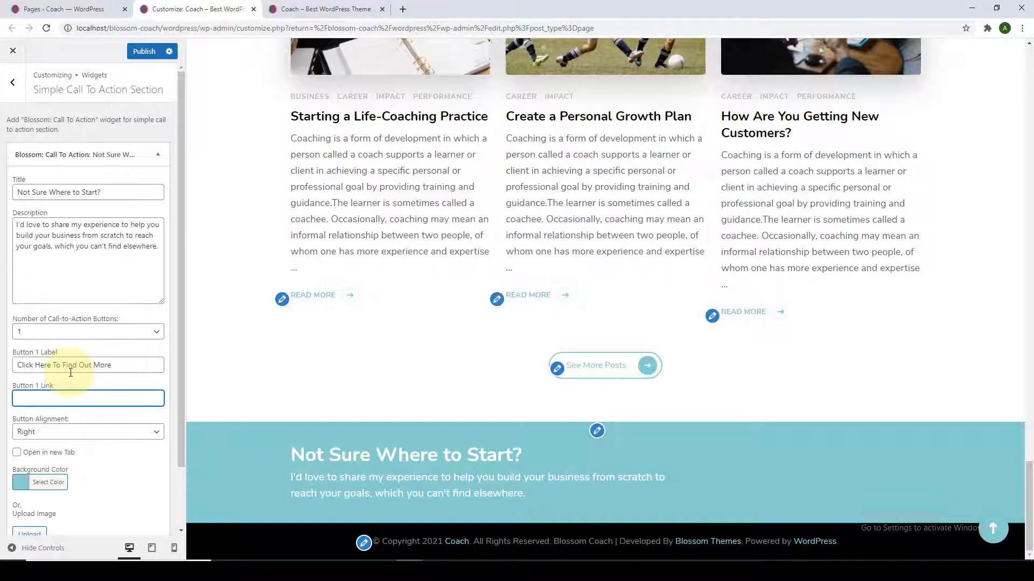
click(286, 486)
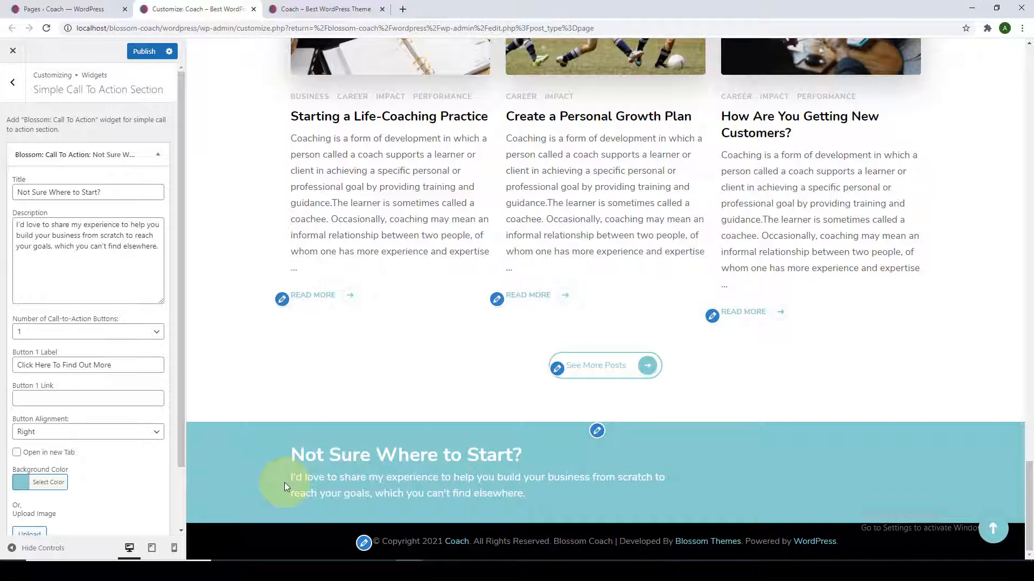
triple_click(306, 480)
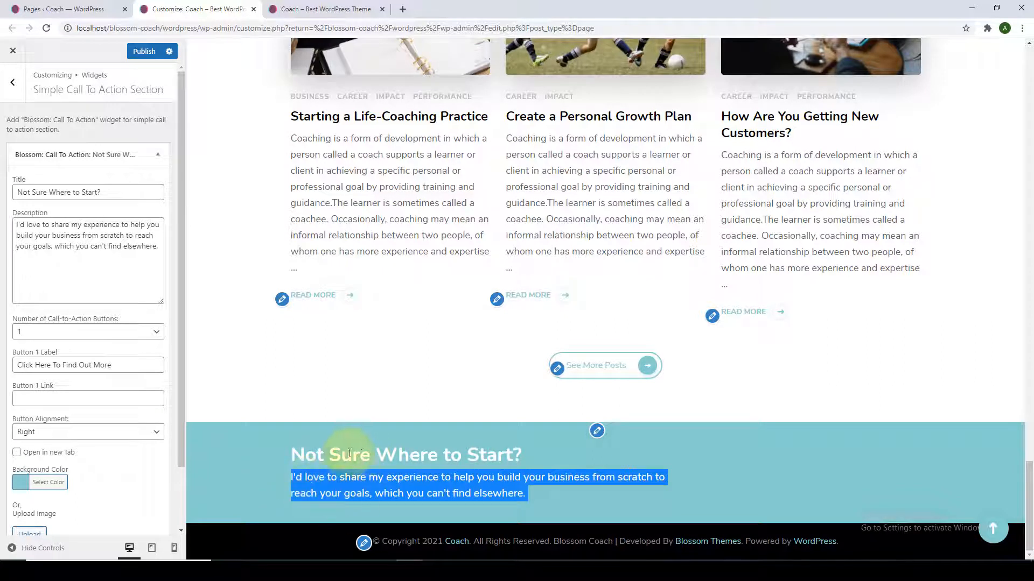
click(288, 448)
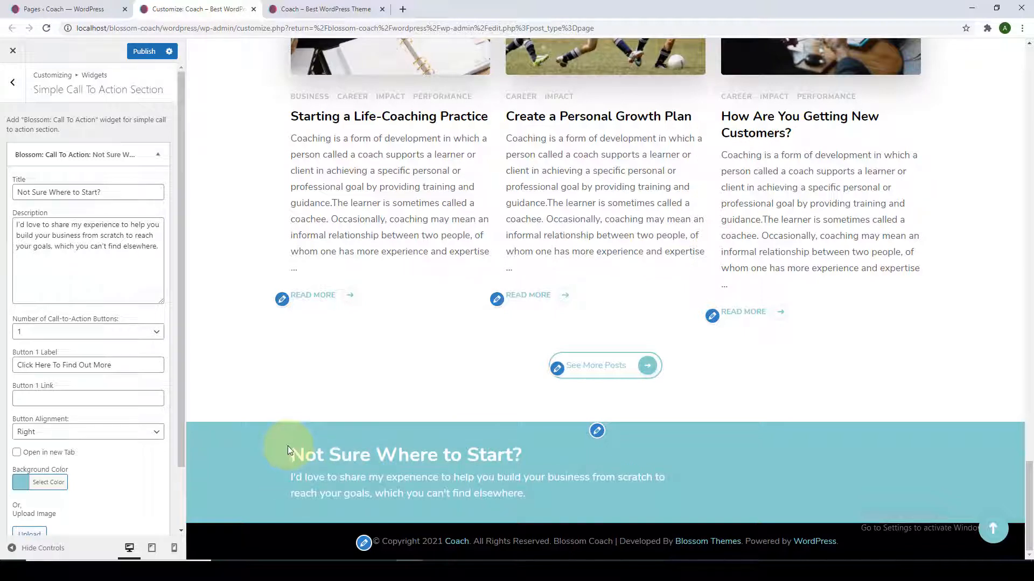
right_click(105, 398)
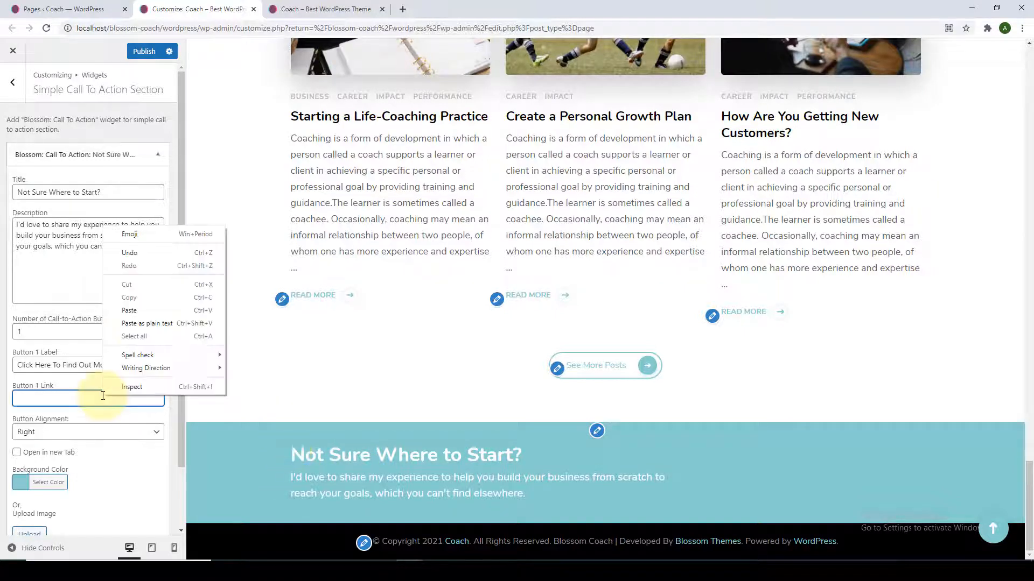
click(147, 312)
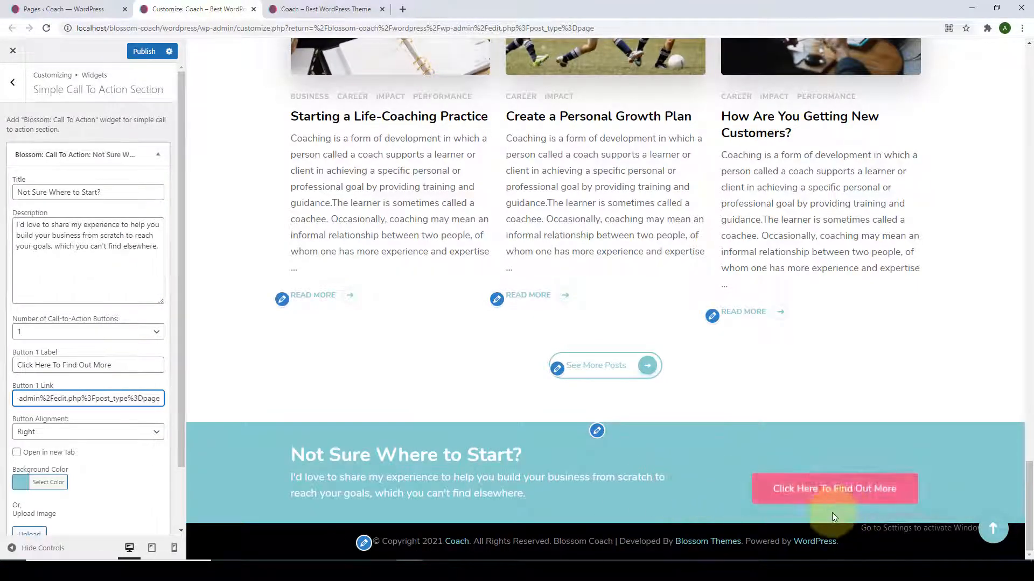
scroll(41, 481, down, 2)
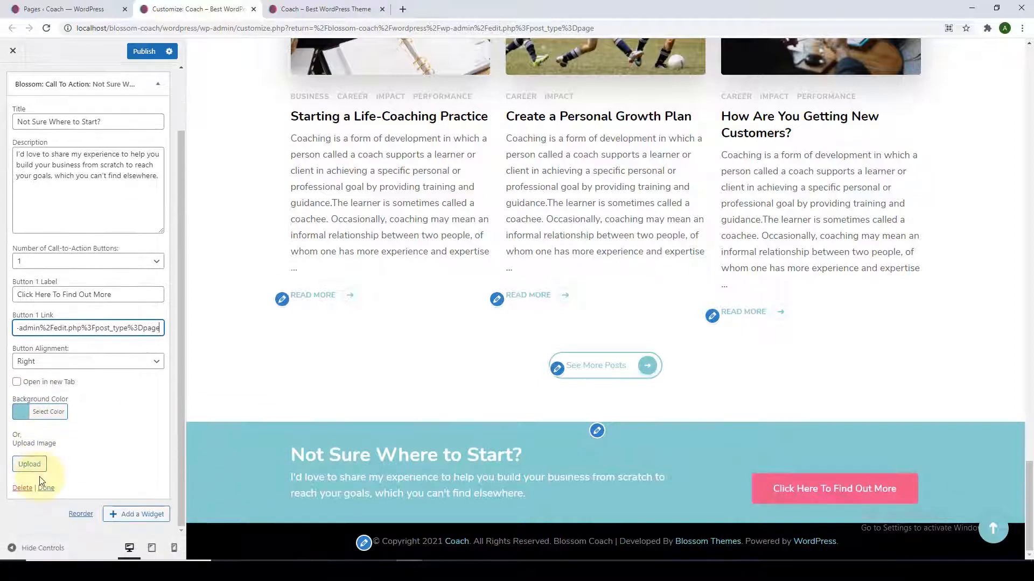
Try red and orange, then set the section background colour to light blue #98d9e0.
click(44, 412)
scroll(49, 413, down, 4)
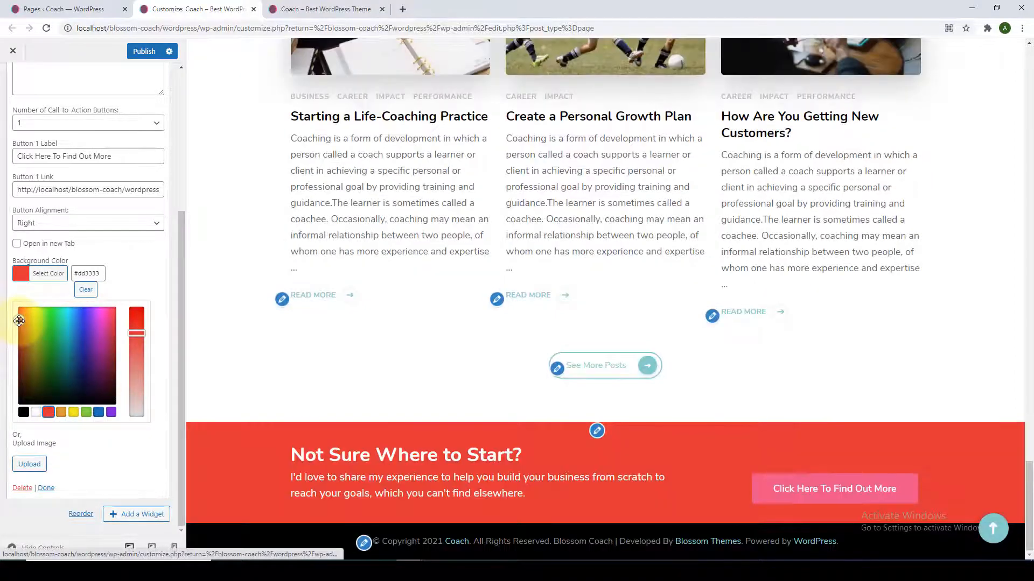
drag(19, 321, 68, 319)
drag(138, 335, 137, 383)
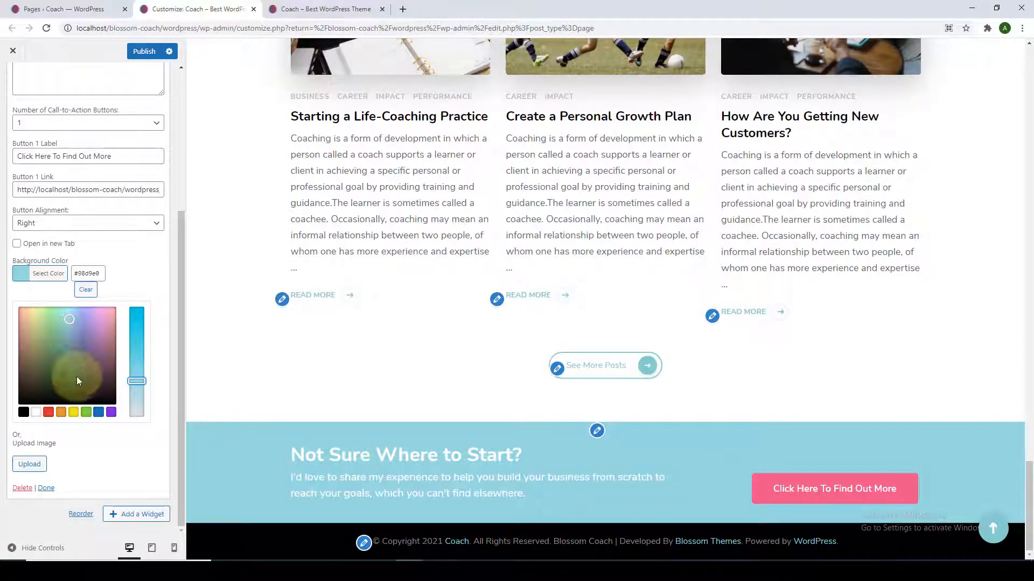
Close the background image chooser without an image, finish the widget and publish.
click(31, 464)
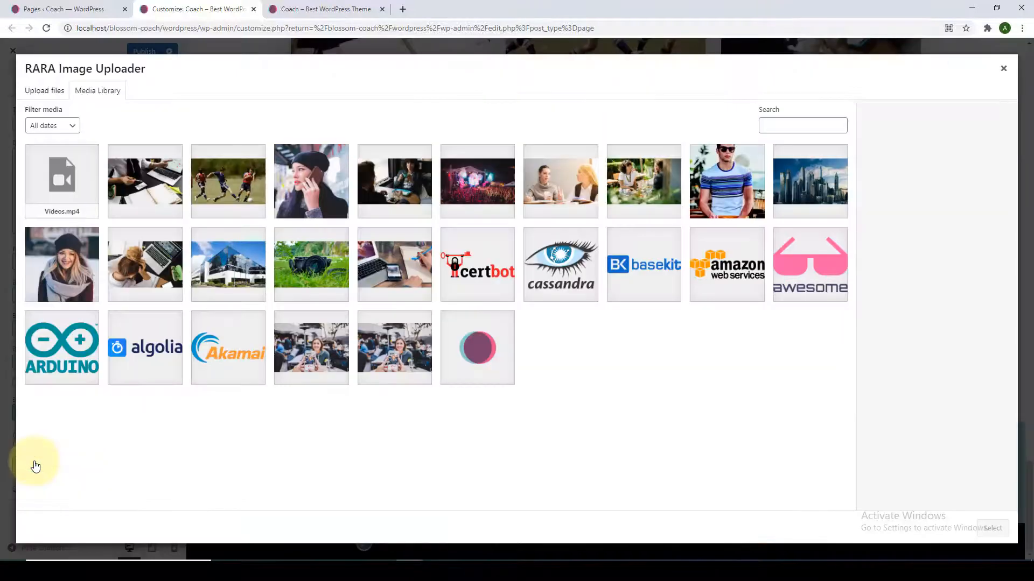
click(1001, 71)
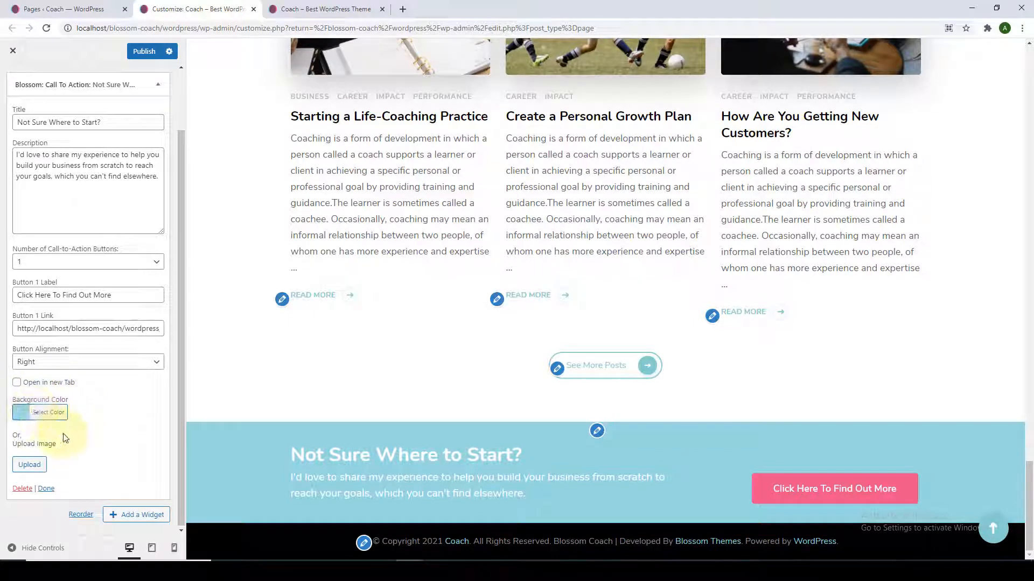
scroll(97, 448, up, 2)
scroll(89, 457, down, 2)
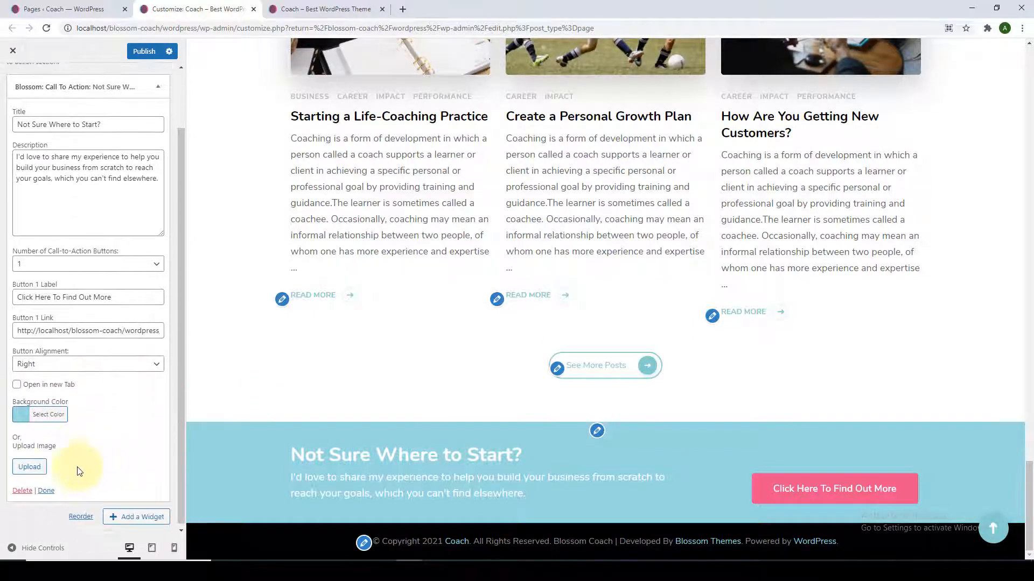
click(46, 490)
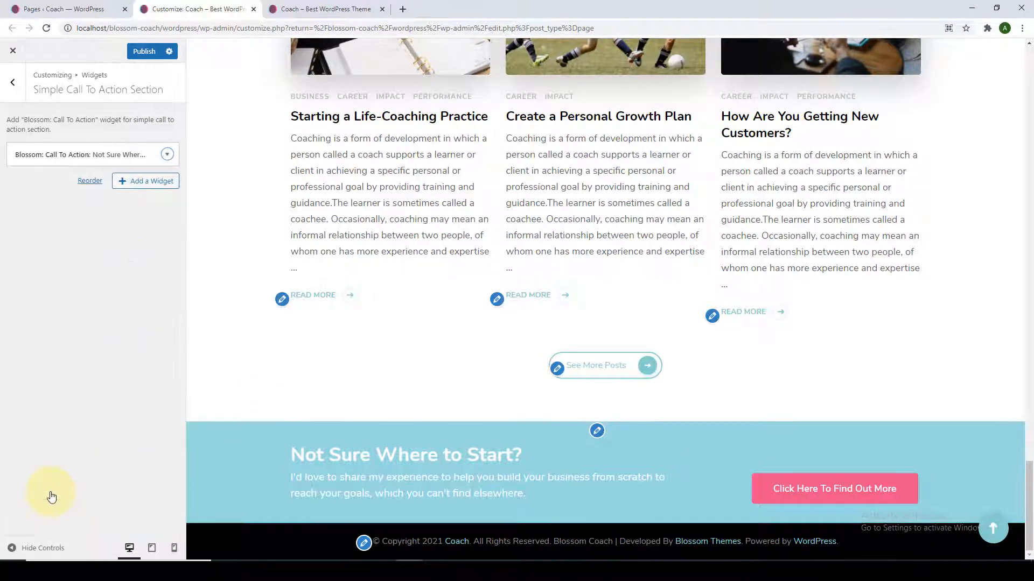
click(148, 57)
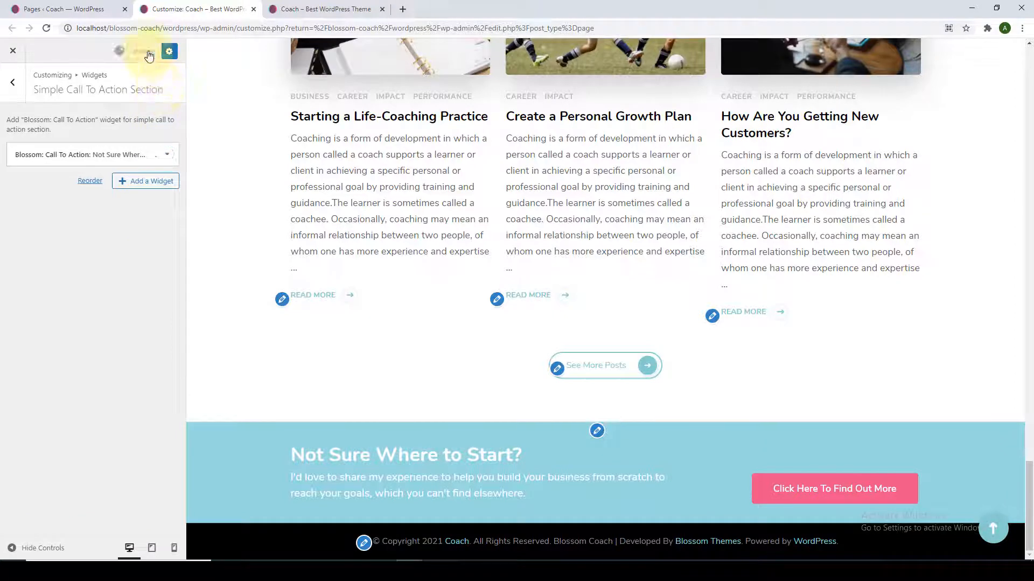
From Front Page Settings, open the Contact Section and add a Blossom: Contact Widget.
click(7, 89)
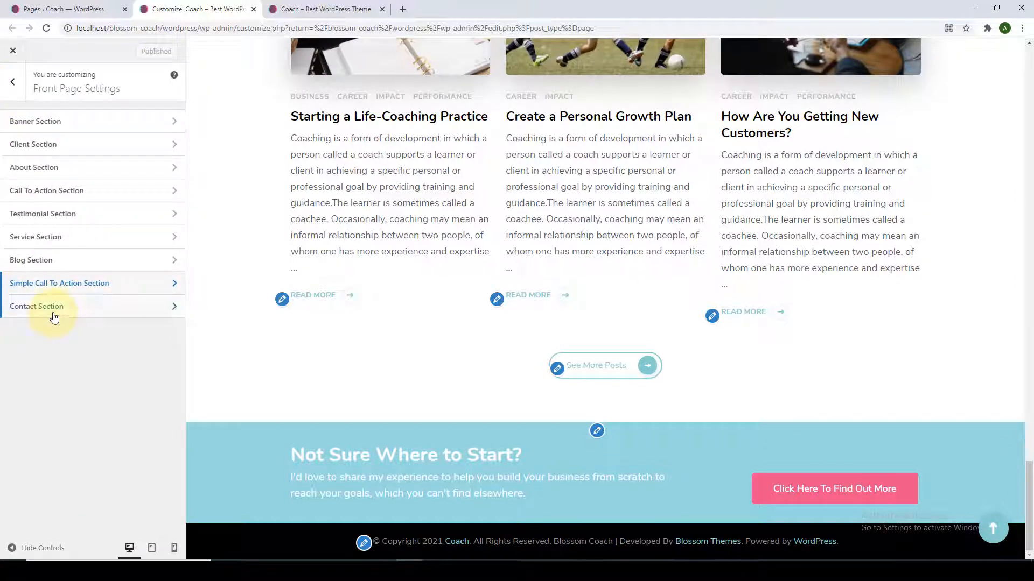
click(53, 310)
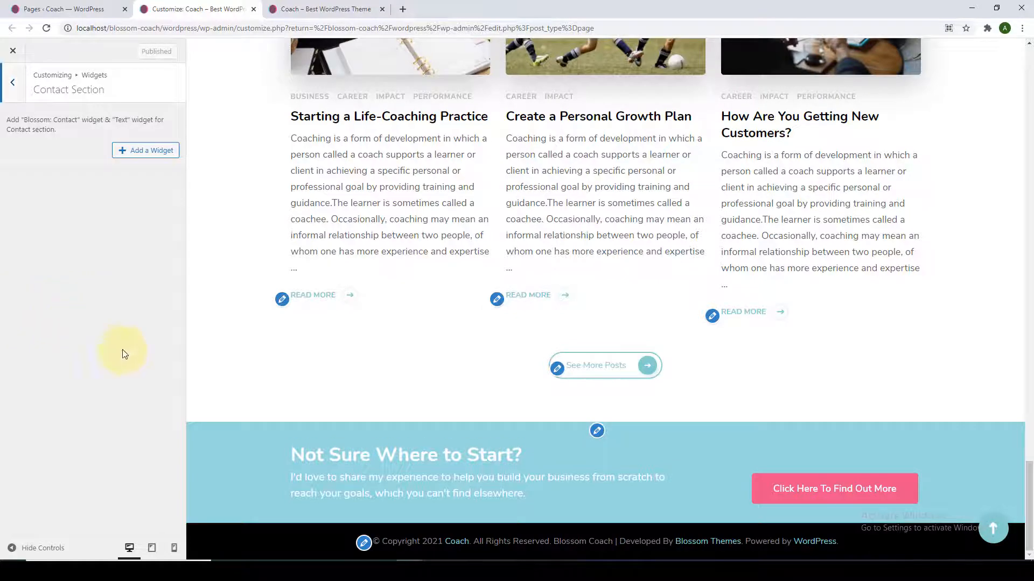
click(125, 153)
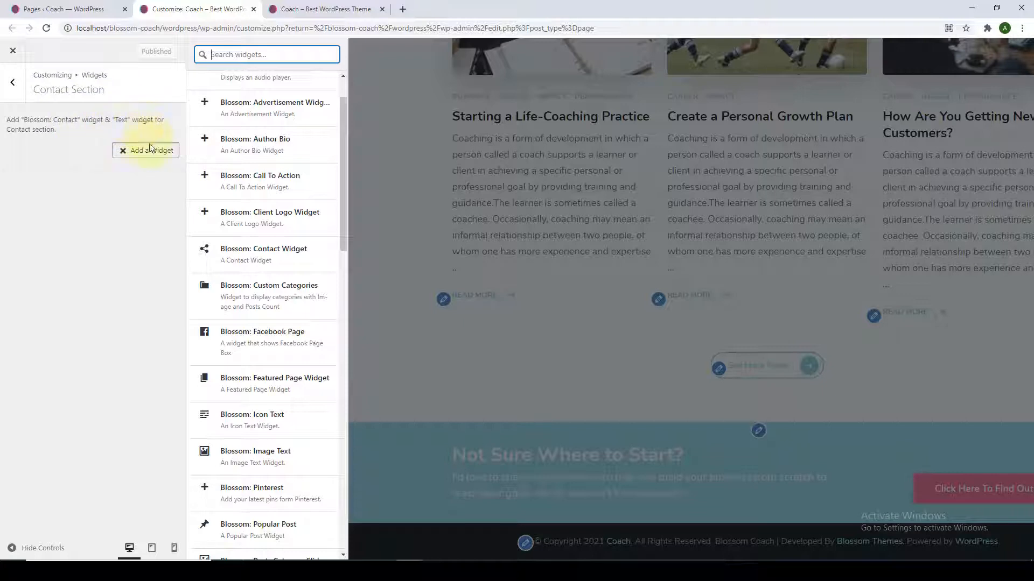
scroll(208, 261, up, 2)
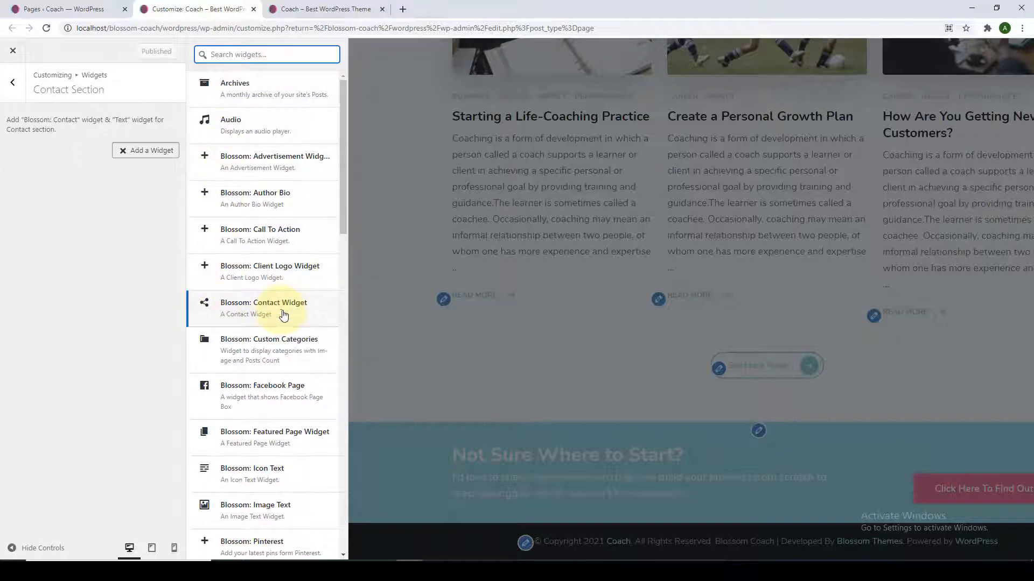
click(215, 314)
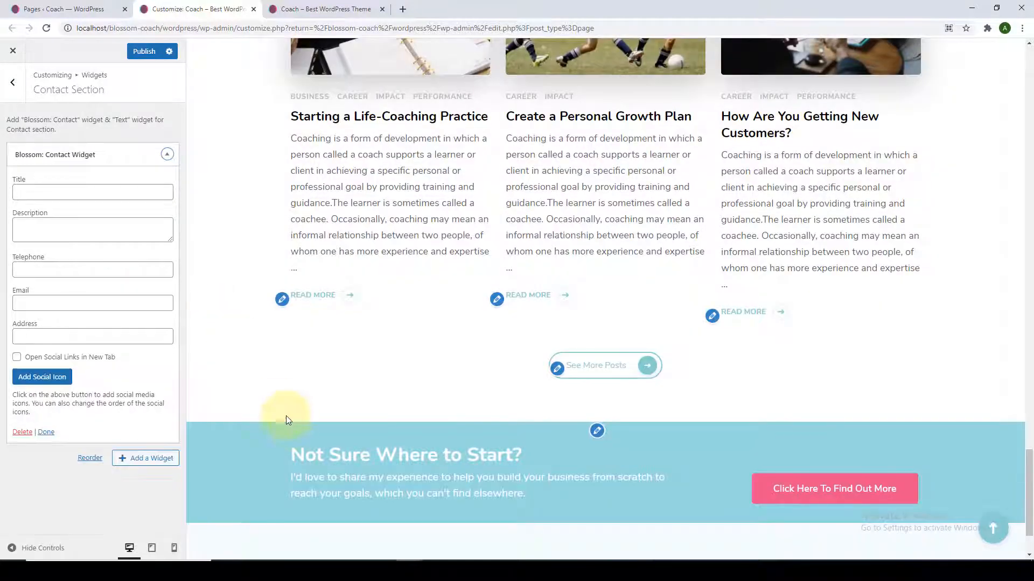
Title the contact widget 'Address' and paste in its description, telephone, e-mail and street address.
click(46, 335)
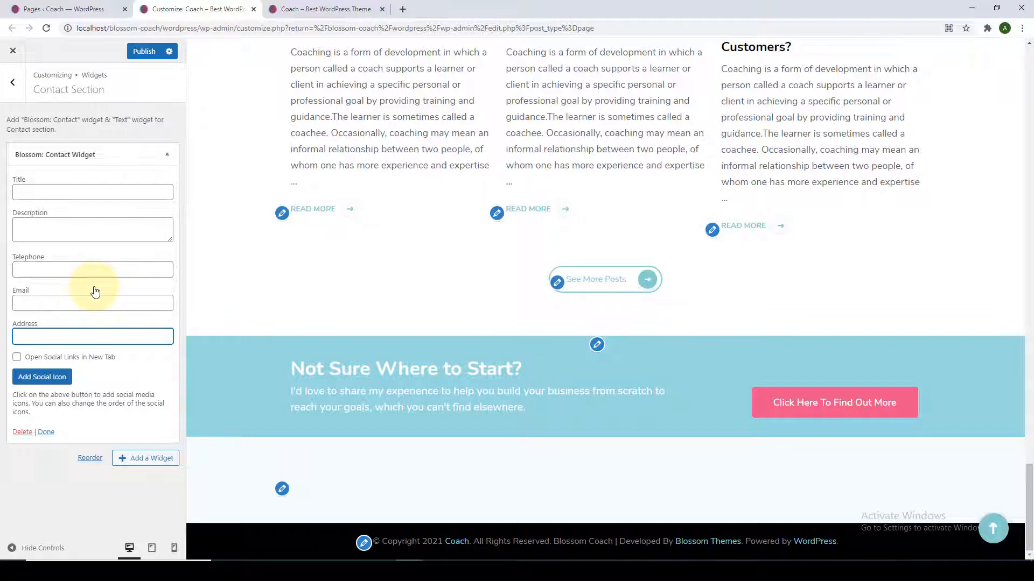
click(78, 189)
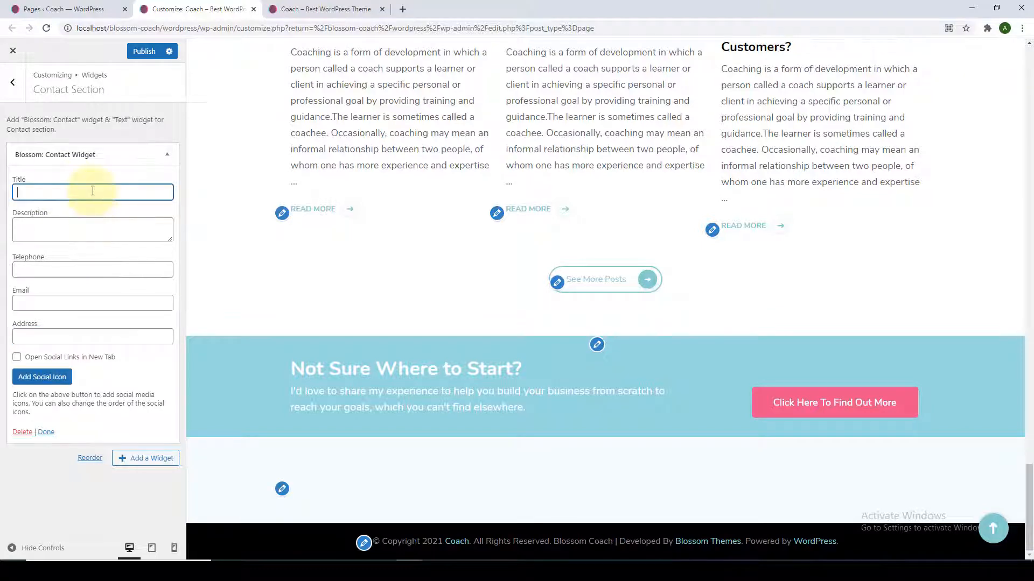
text(Address)
click(132, 226)
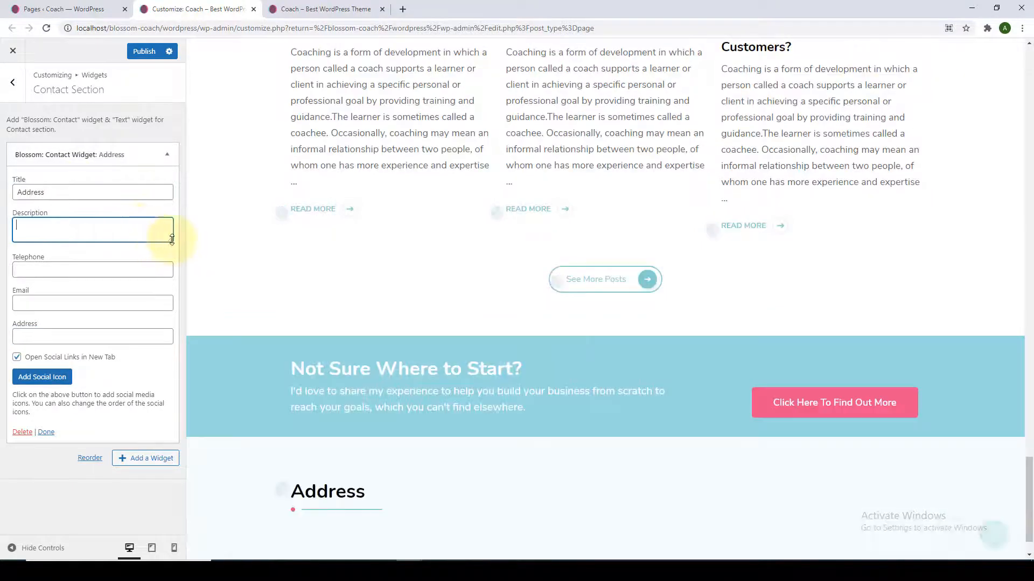
drag(172, 242, 171, 256)
text(Place of residence of the person addressed; a street address .)
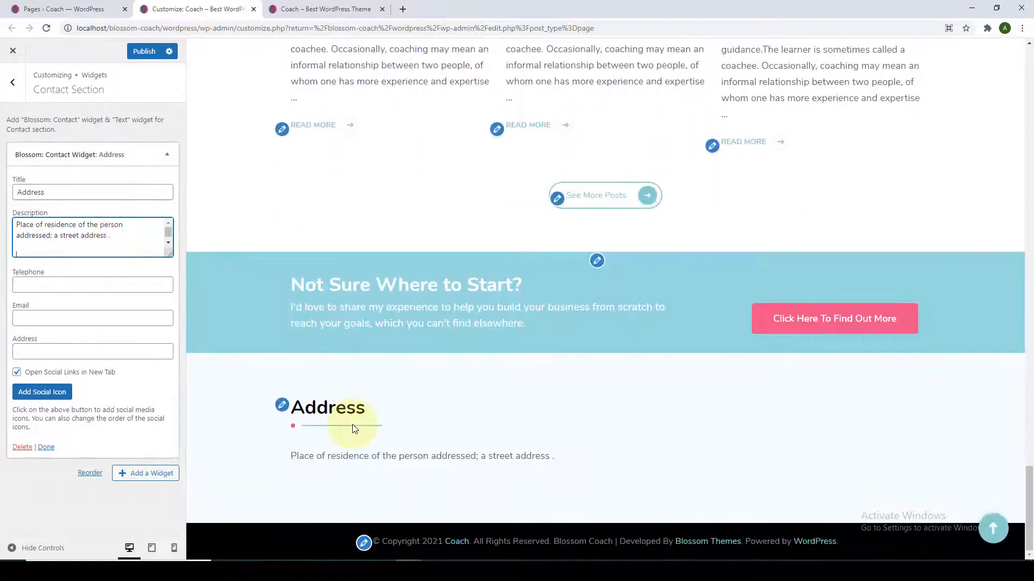
click(73, 286)
key(ctrl+v)
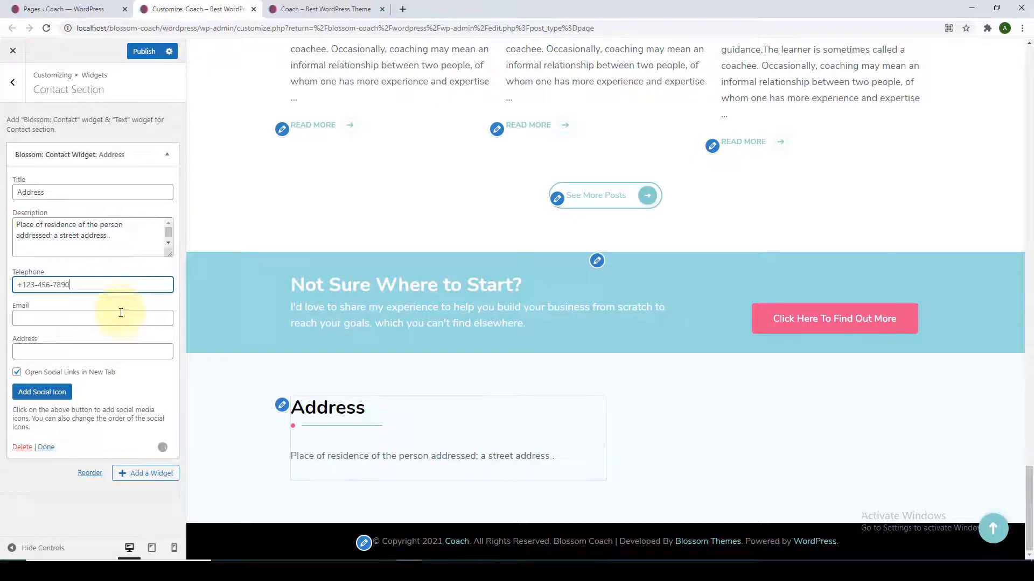
click(121, 317)
key(ctrl+v)
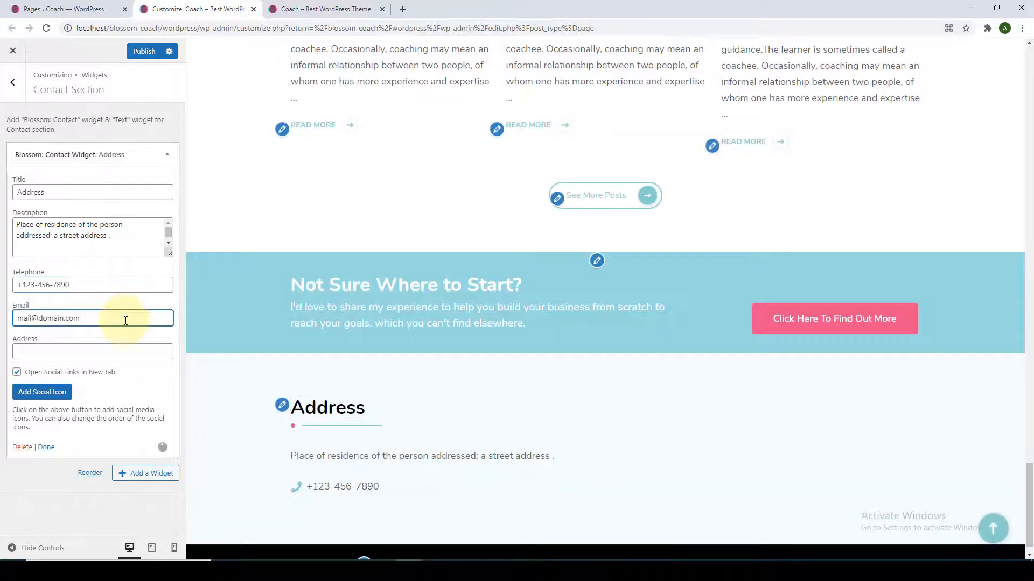
click(127, 350)
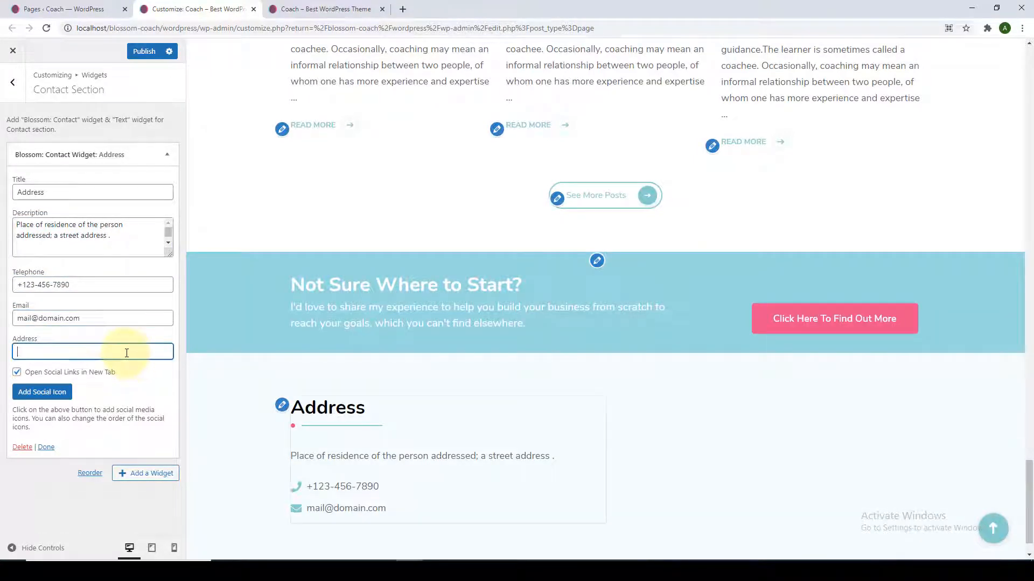
text(Apple St, New York NY 10012, USA)
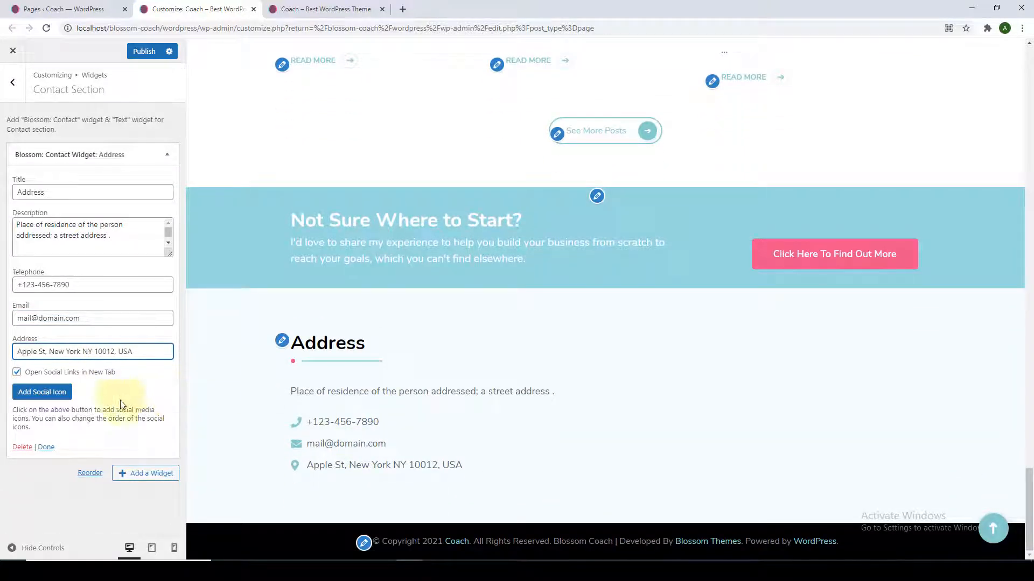
Add Facebook and Instagram social icon entries, keeping the Facebook link as is.
click(42, 392)
scroll(59, 396, down, 2)
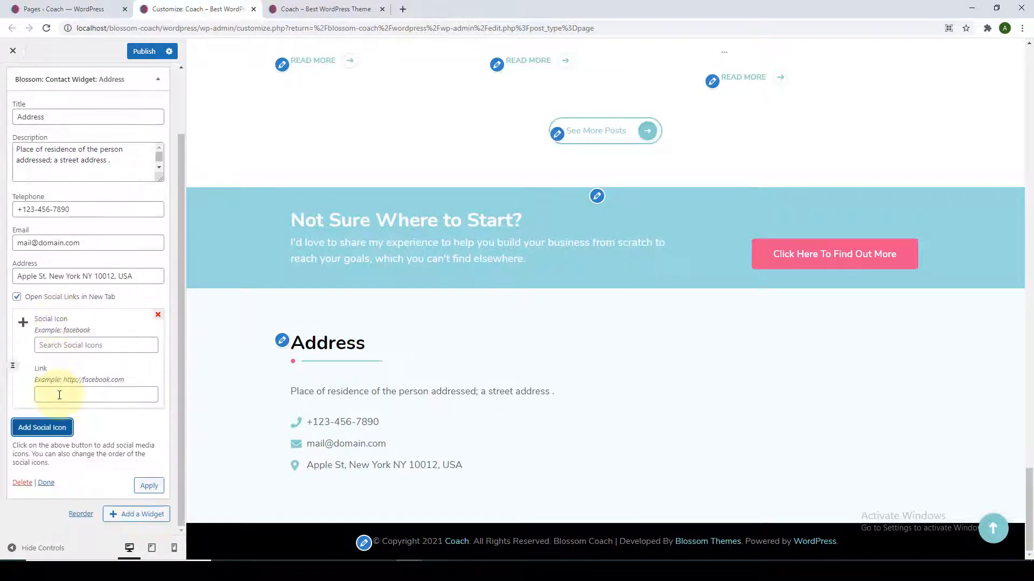
click(61, 346)
text(fa)
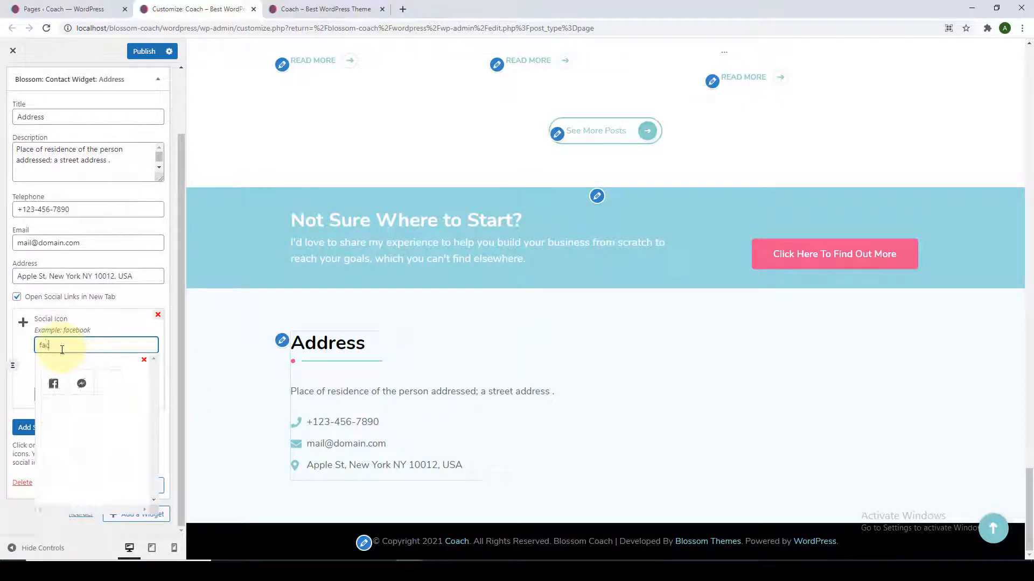
text(ce)
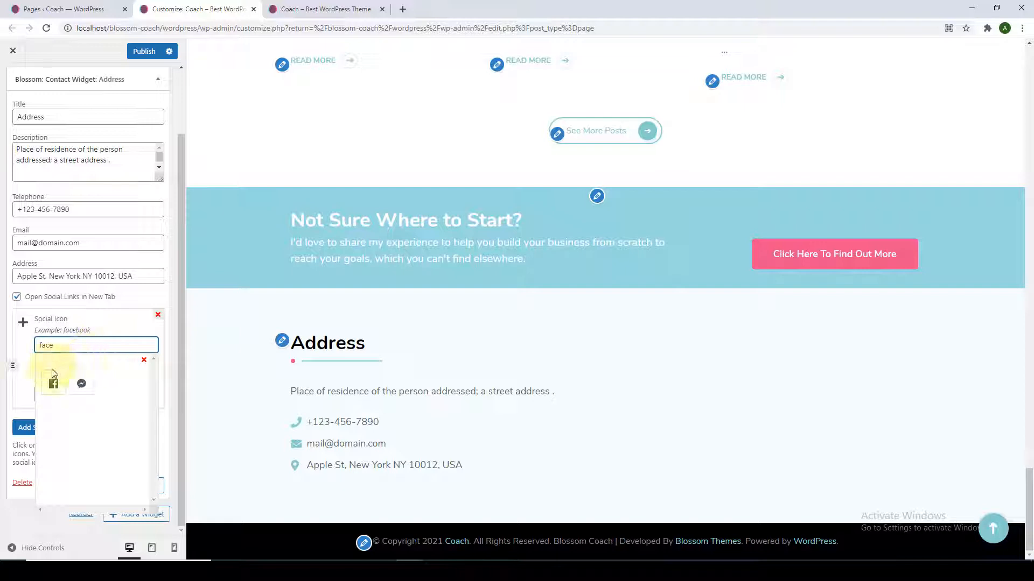
click(55, 383)
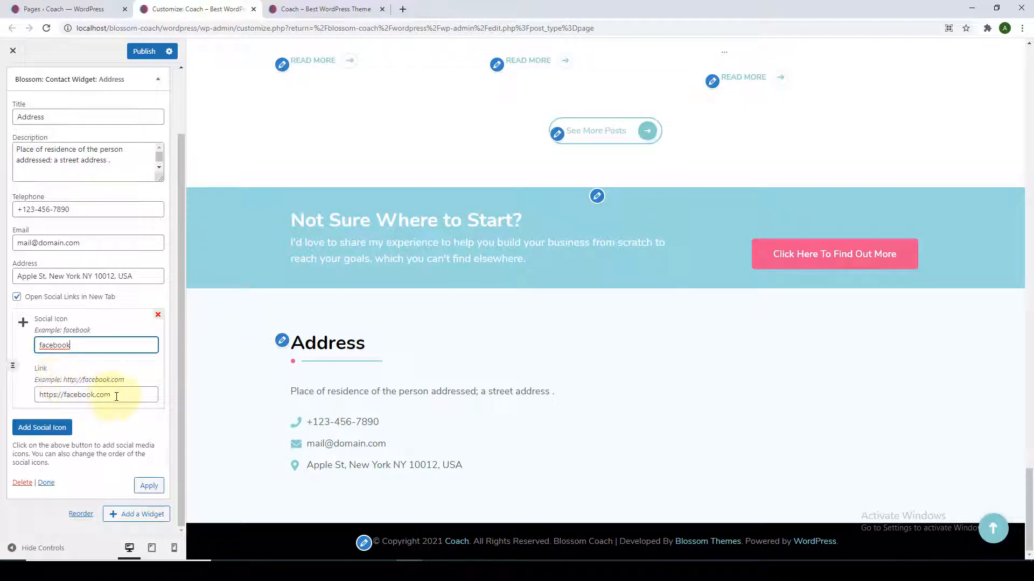
drag(114, 394, 43, 394)
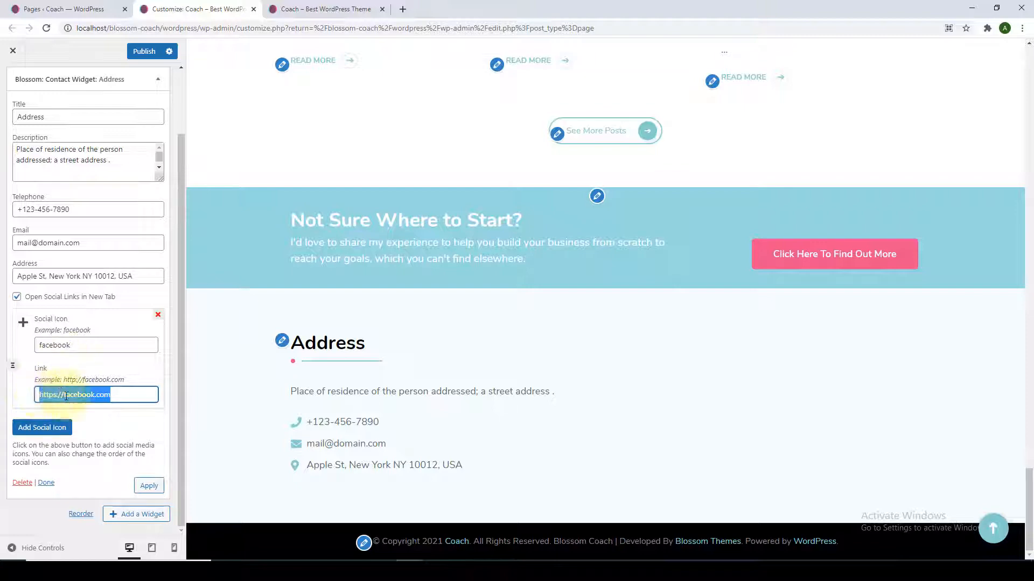
click(121, 398)
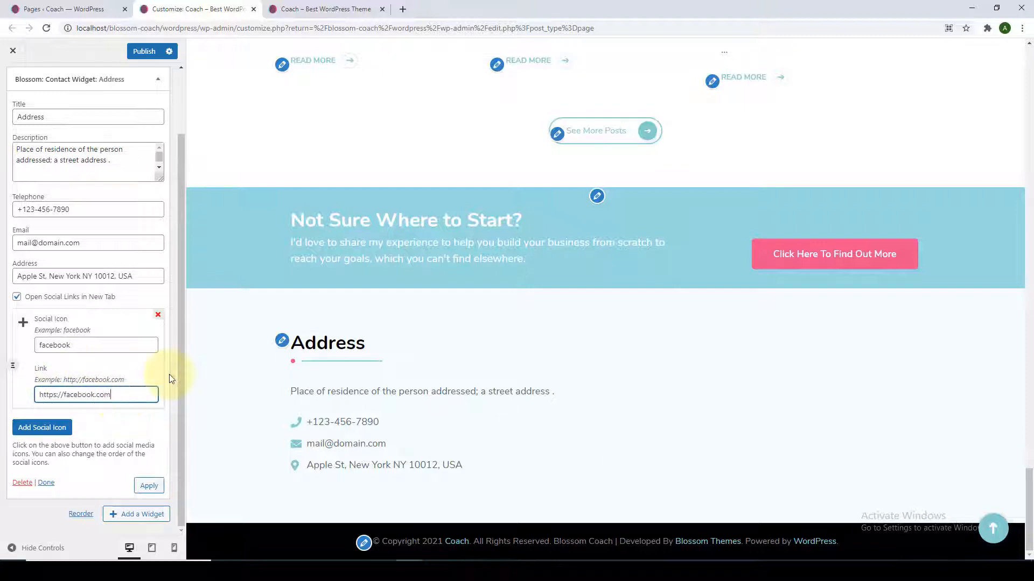
click(41, 429)
click(86, 347)
text(ibn)
key(BackSpace)
key(BackSpace)
text(ns)
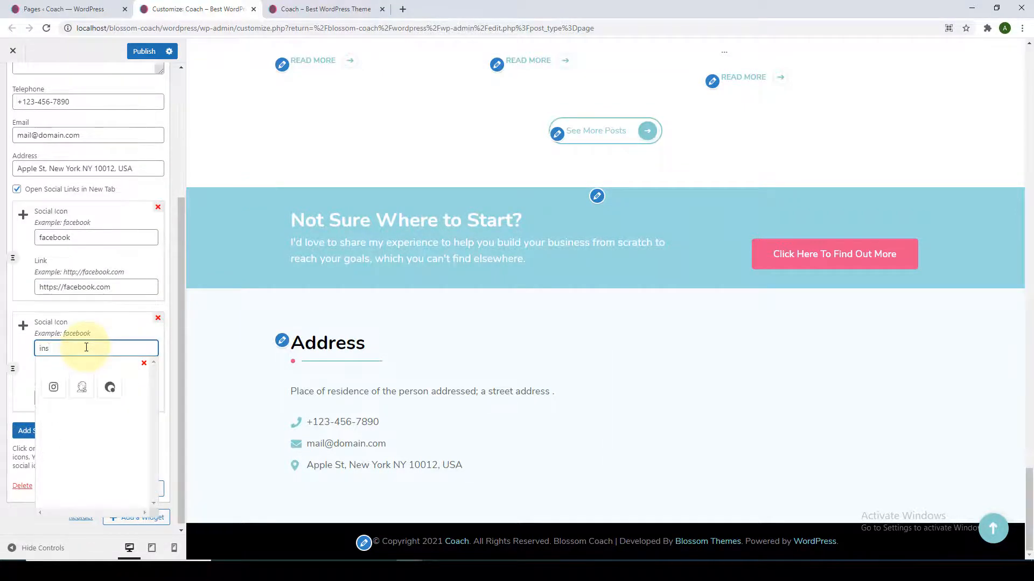
click(53, 387)
Add LinkedIn, YouTube and Pinterest social icon entries.
scroll(106, 413, down, 5)
click(27, 430)
click(92, 348)
text(linked)
click(53, 385)
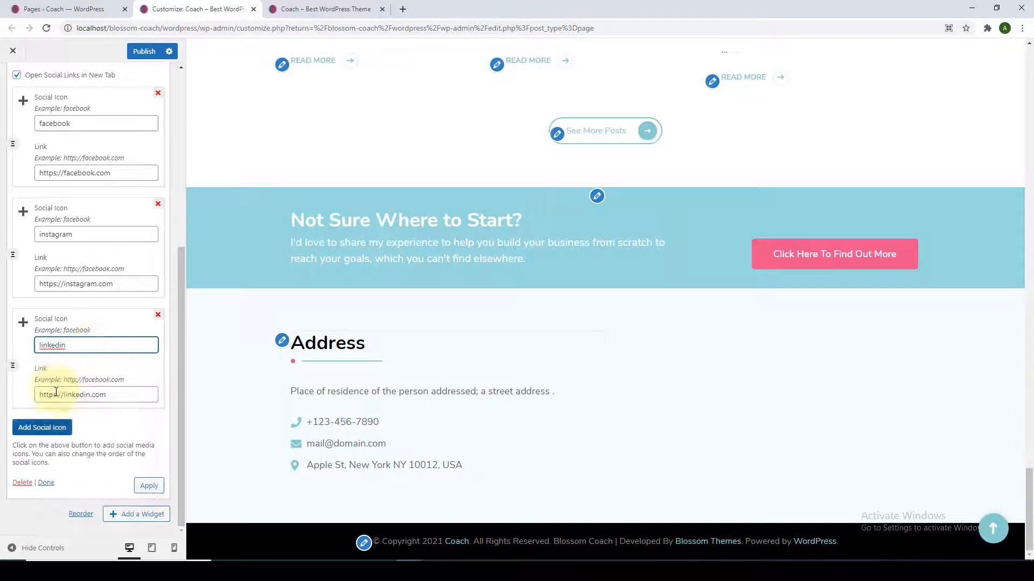
click(43, 429)
click(86, 346)
text(you)
click(53, 384)
click(46, 431)
click(89, 342)
text(pi)
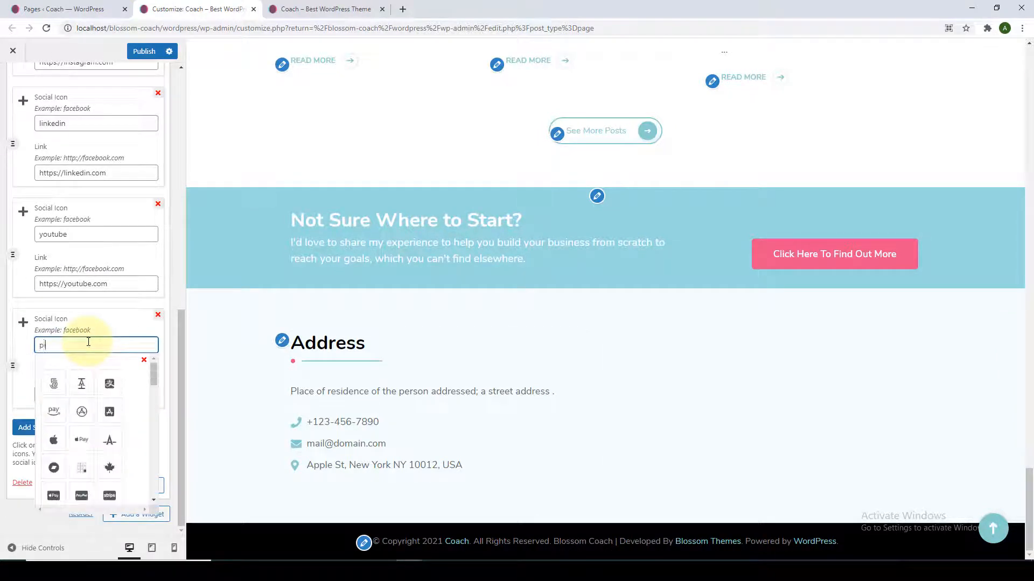
click(53, 384)
Apply the five social links and finish editing the Address widget.
scroll(147, 442, up, 3)
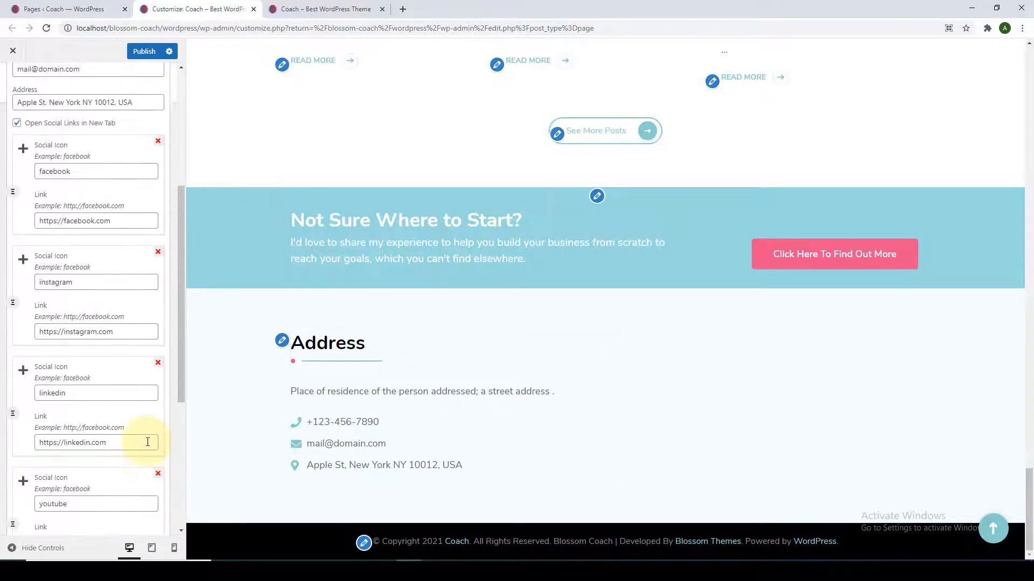
scroll(148, 456, down, 5)
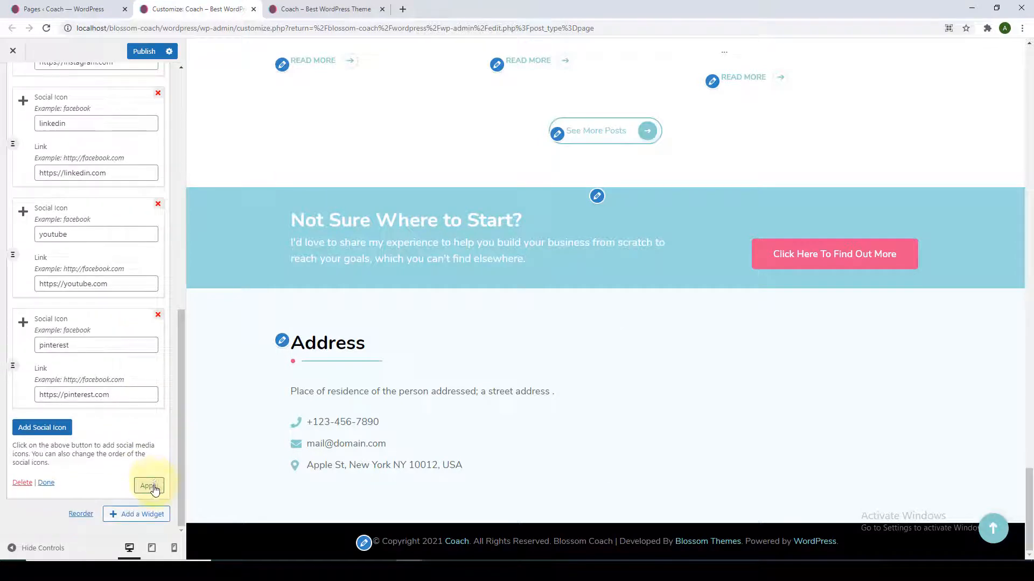
click(149, 486)
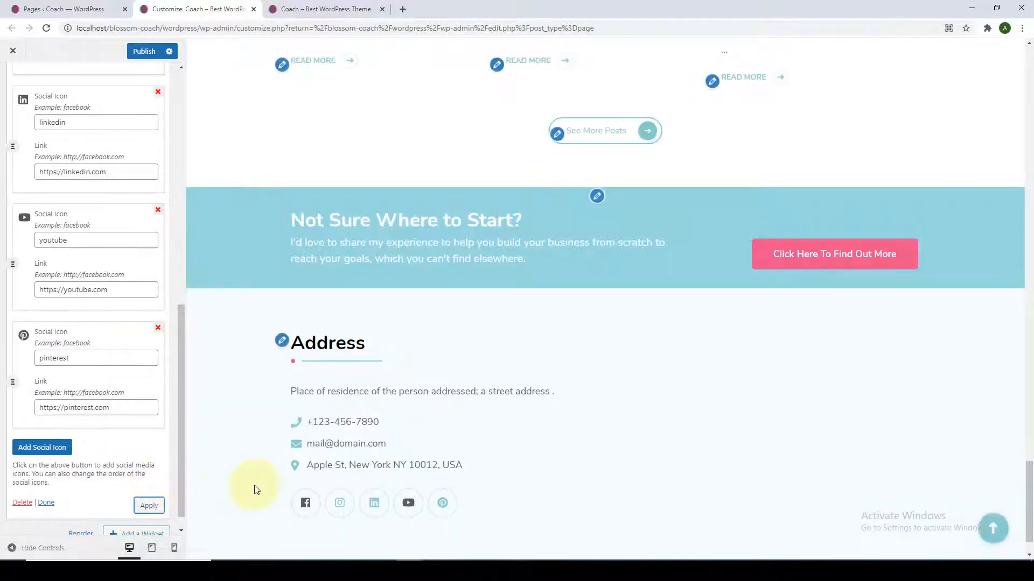
scroll(302, 458, down, 1)
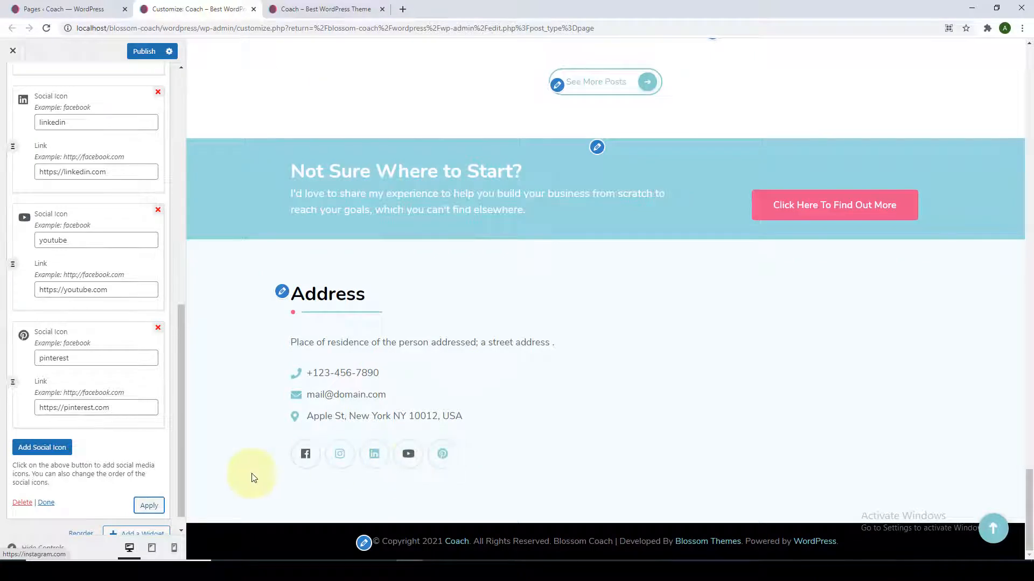
click(46, 503)
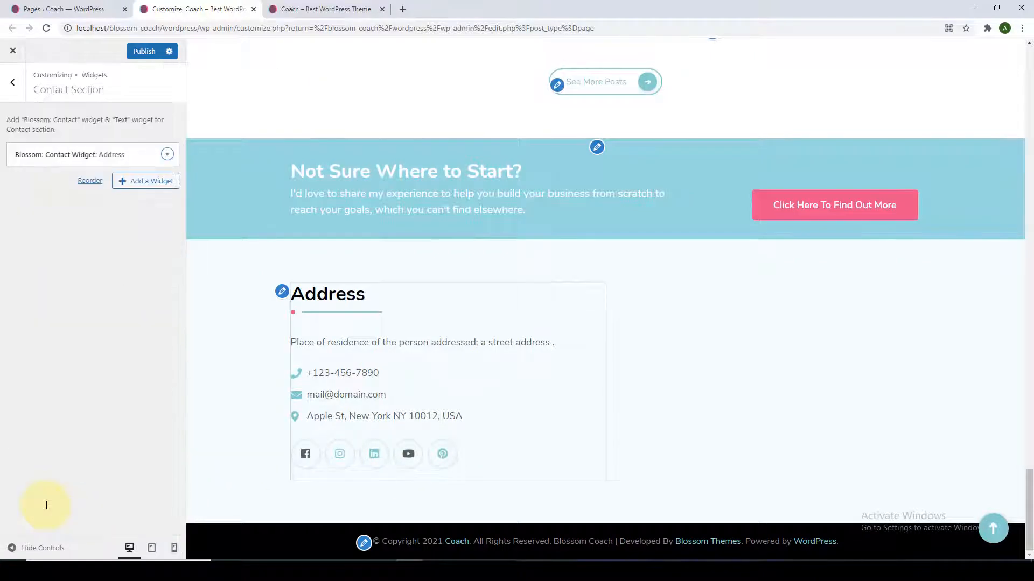
Add a Text widget to the contact section, found by searching 'text'.
click(124, 185)
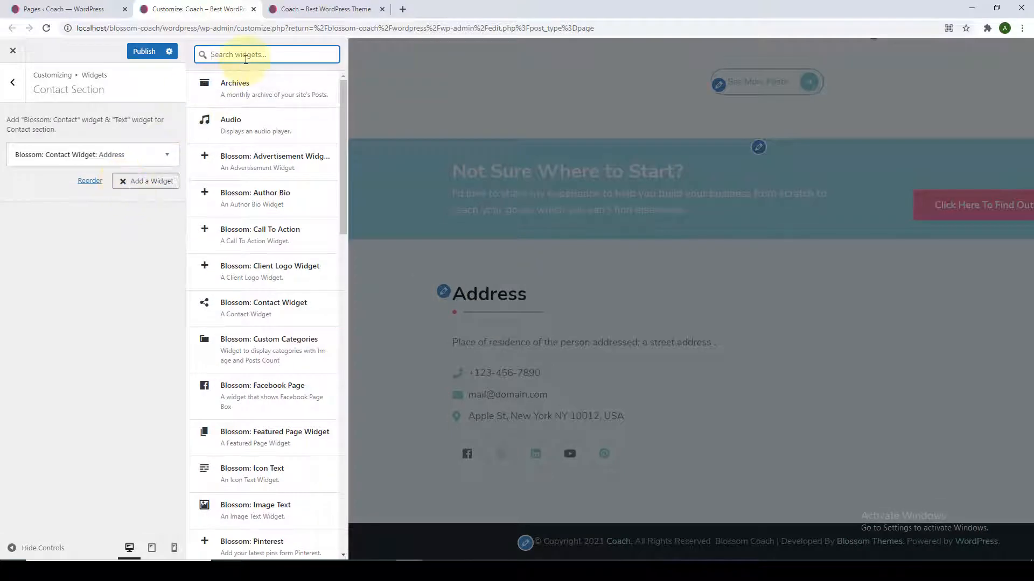
text(text)
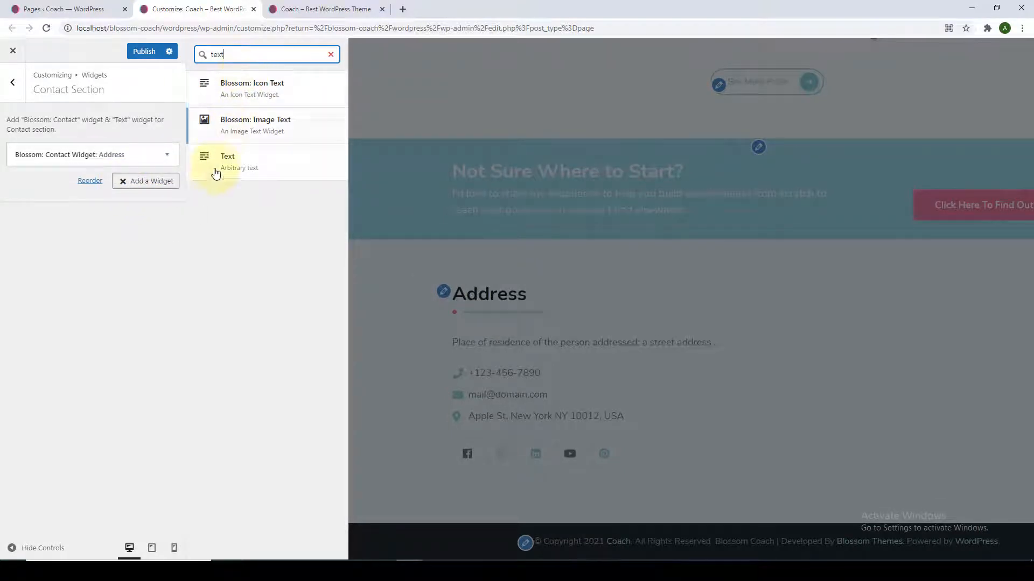
click(255, 165)
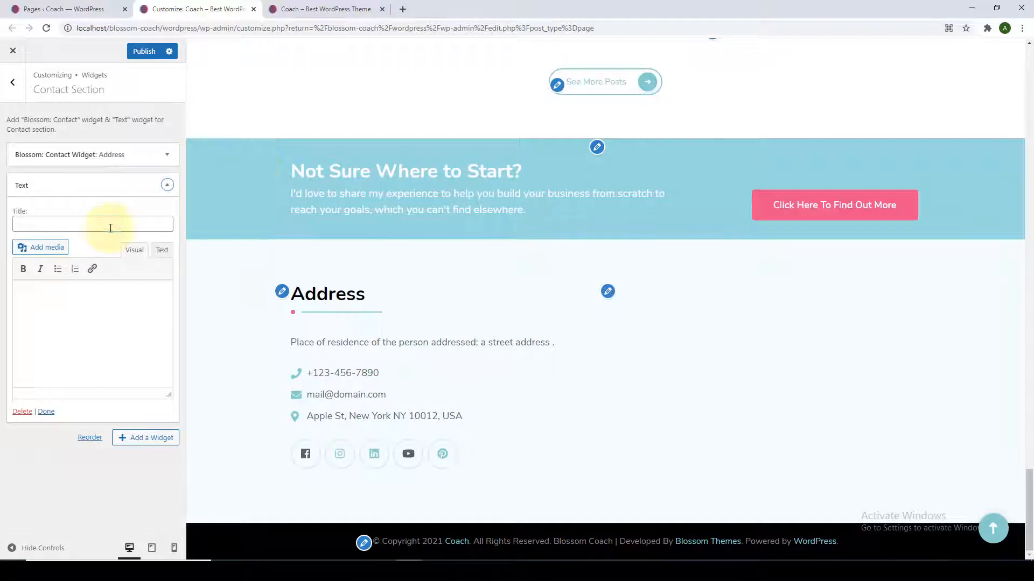
Paste the 'Request a Free Consultation' title and paragraph into the Text widget and publish.
click(111, 227)
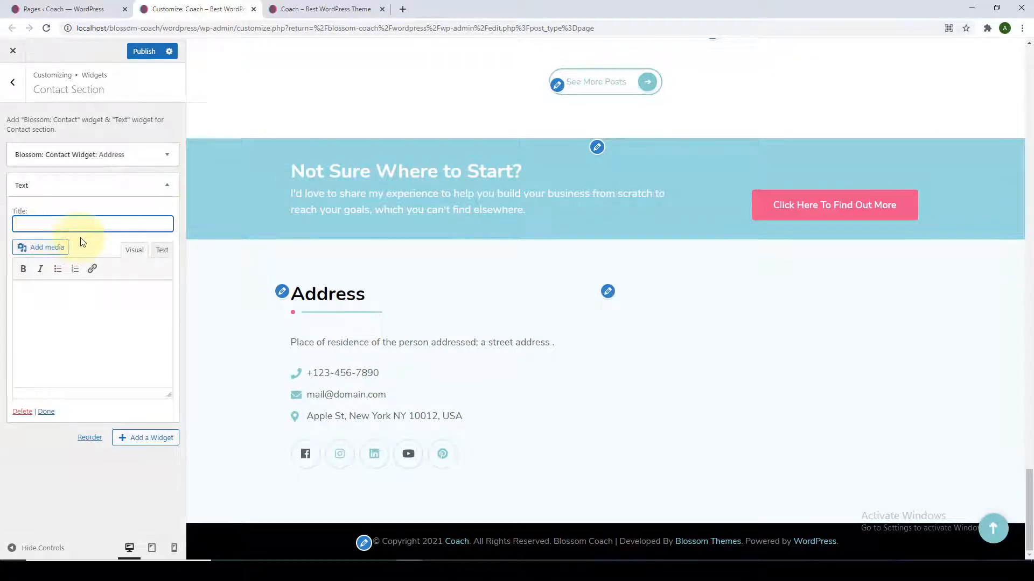
click(74, 299)
click(113, 221)
text(Request a Free Consultation)
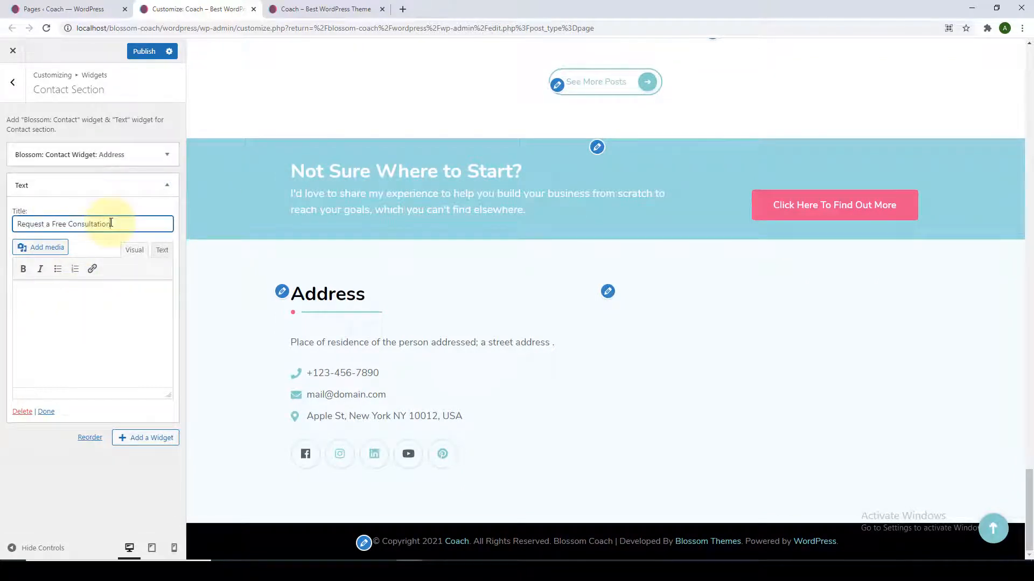
click(101, 296)
key(ctrl+v)
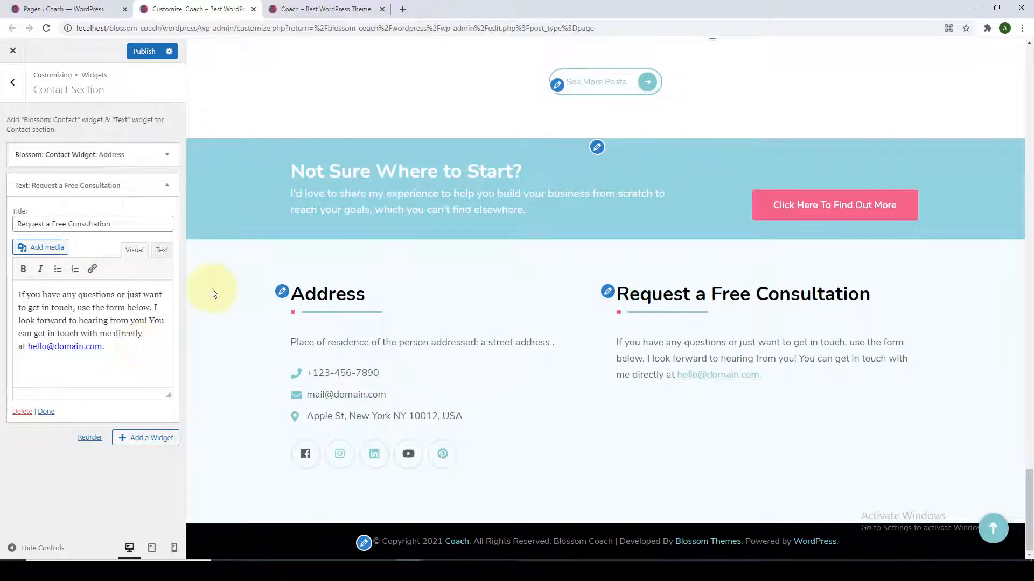
click(144, 51)
click(75, 8)
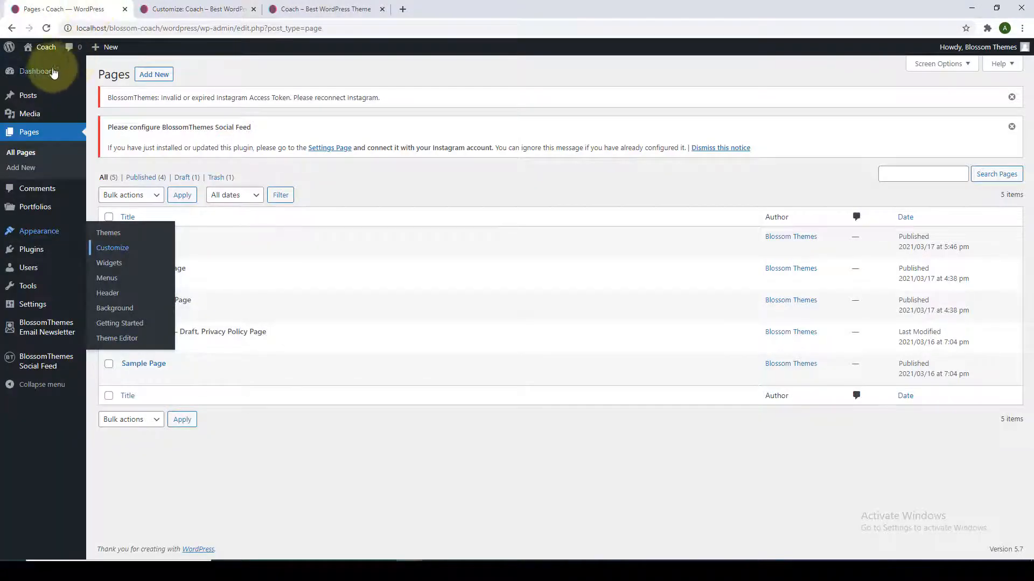
Search the plugin directory for the contact plugin, then install and activate Contact Form 7.
click(54, 73)
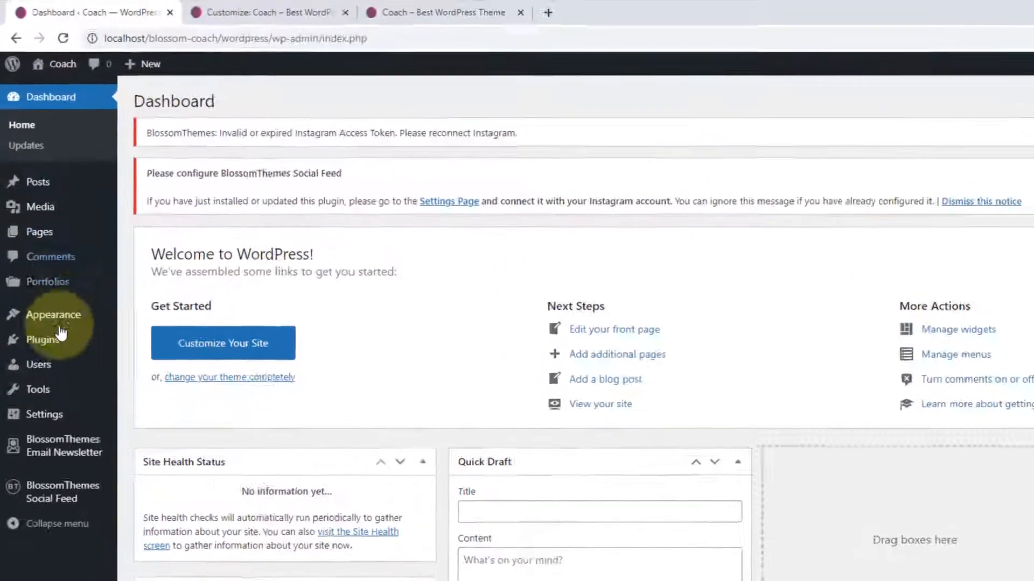
mouse_move(61, 335)
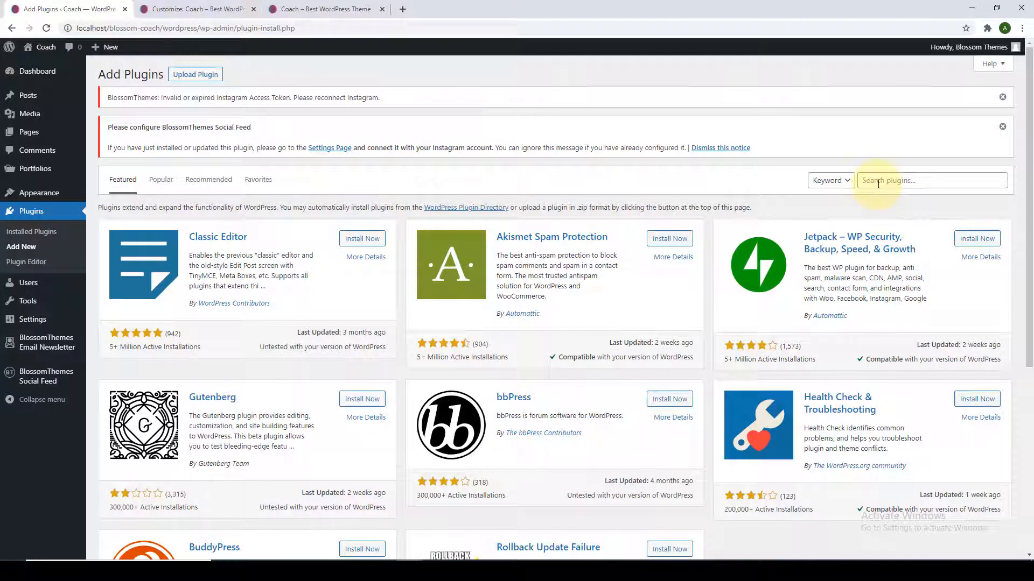
click(878, 184)
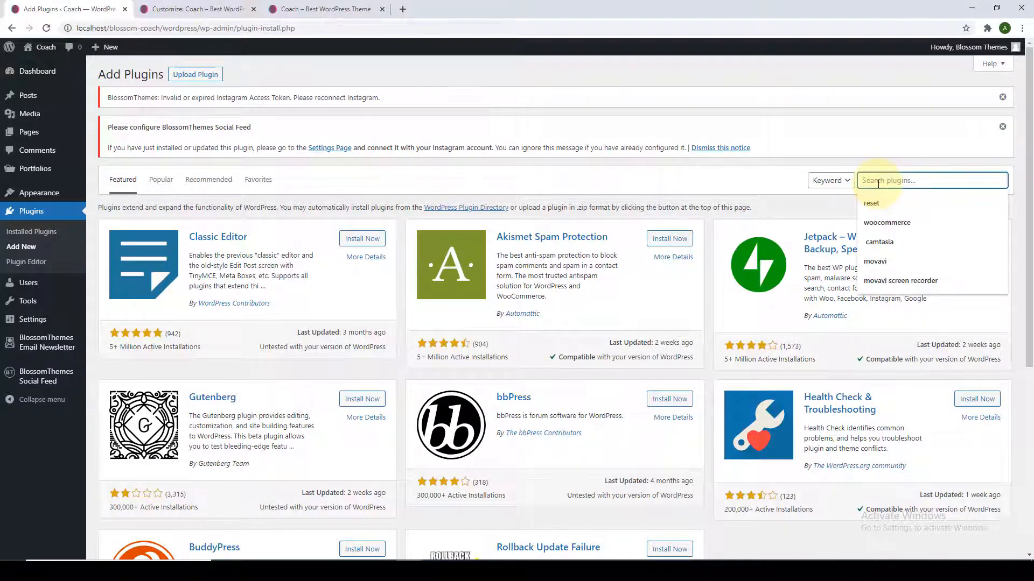
text(cp)
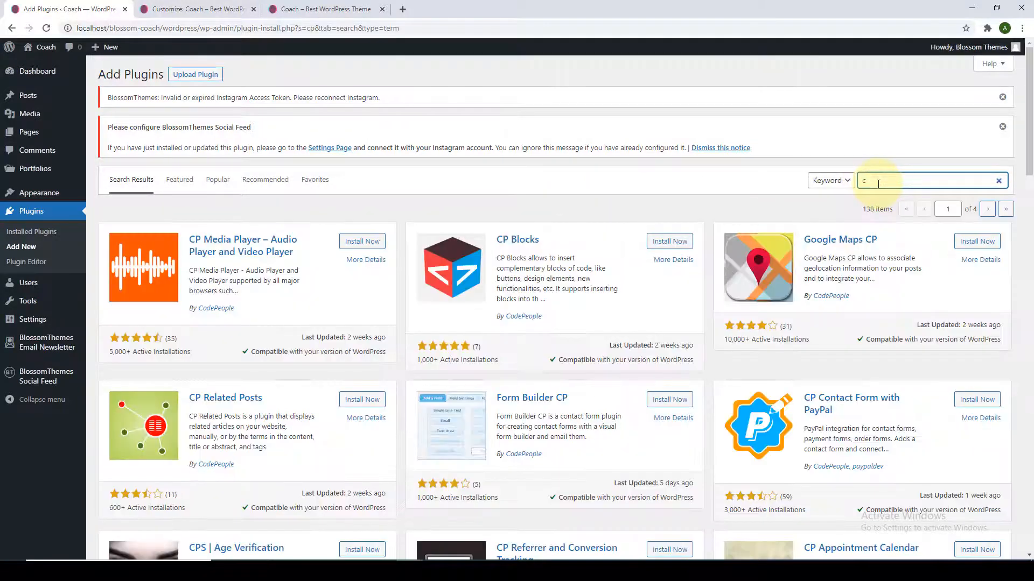
text(ontact)
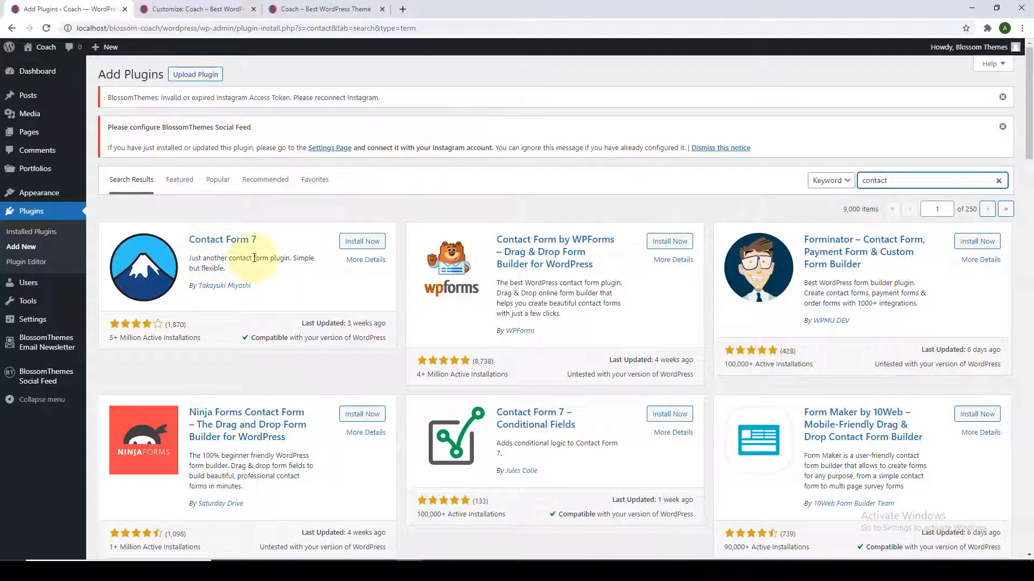
click(372, 244)
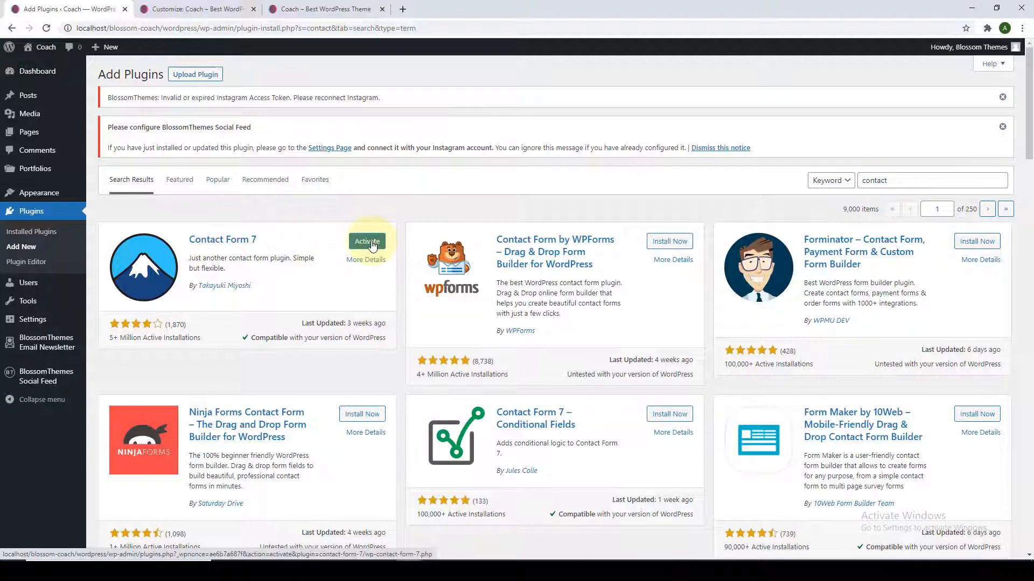
click(370, 242)
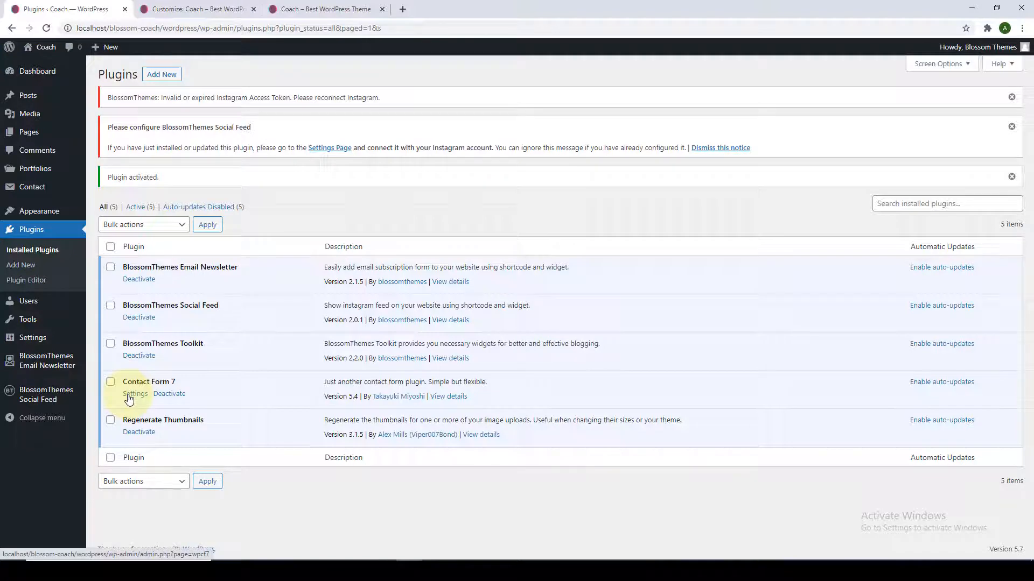
Copy the Contact form 1 shortcode from the Contact Forms list.
mouse_move(24, 189)
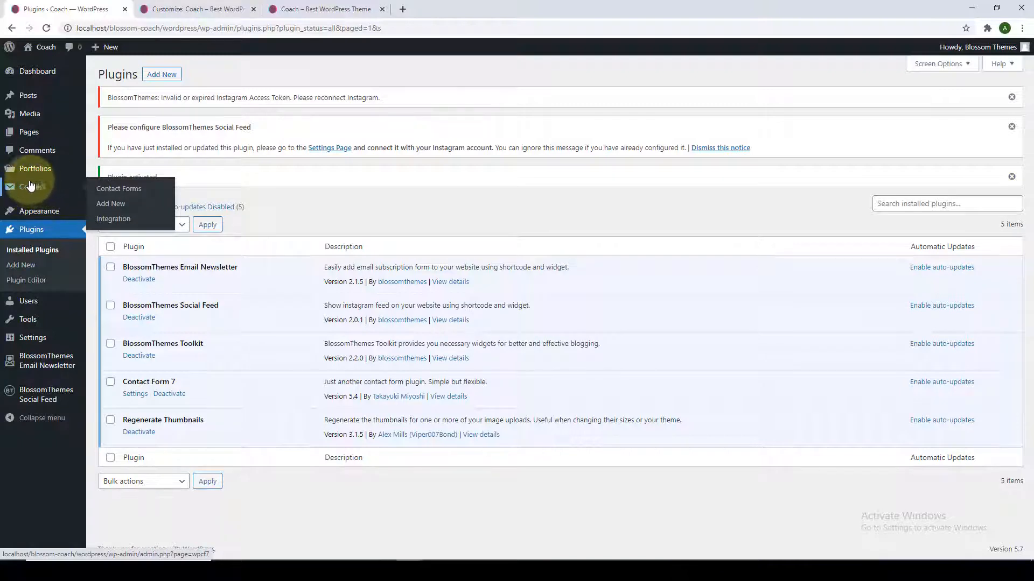
click(108, 191)
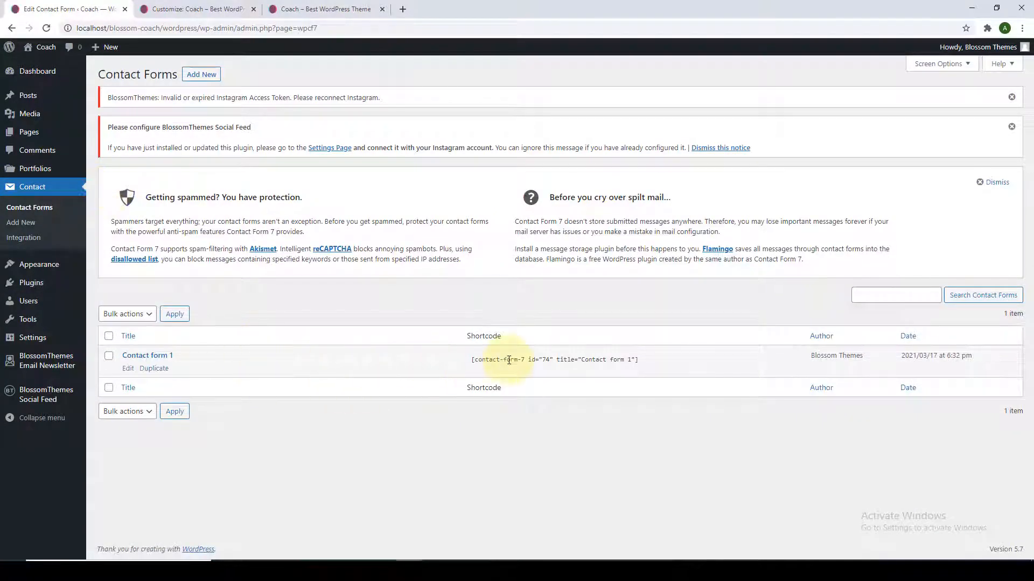
click(508, 360)
right_click(510, 360)
click(518, 368)
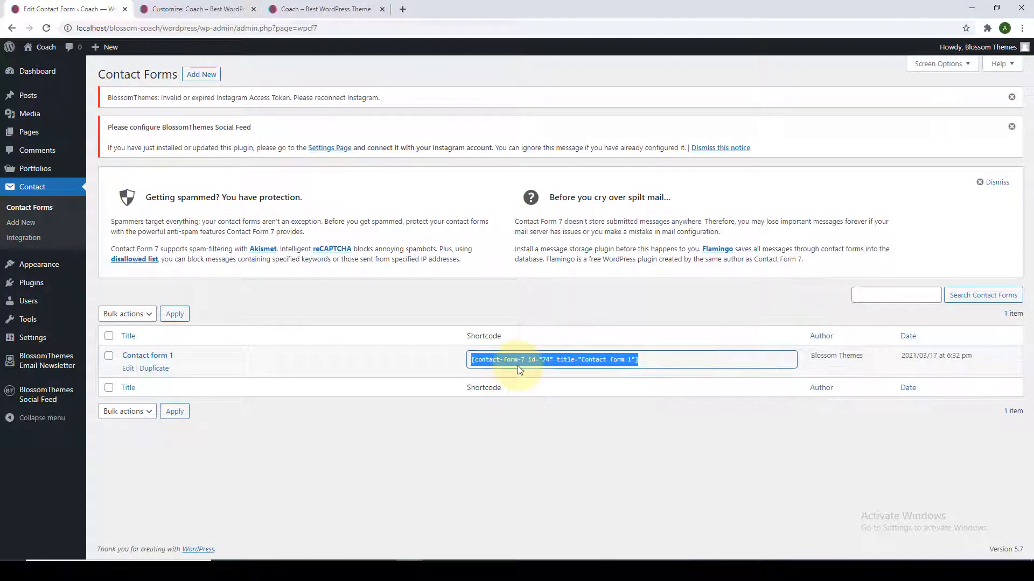
Paste the shortcode into the Request a Free Consultation widget and publish the changes.
click(161, 7)
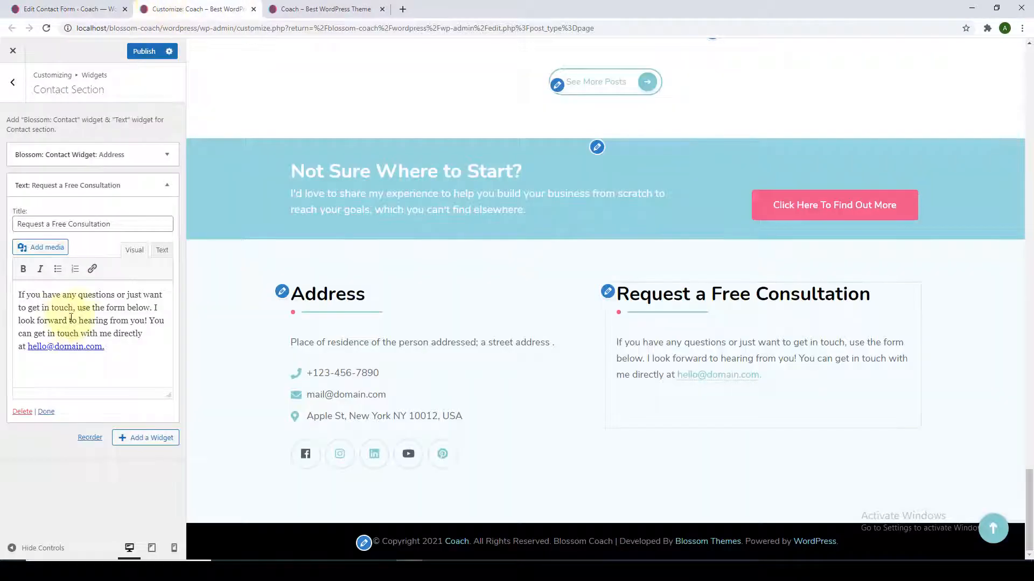
right_click(64, 365)
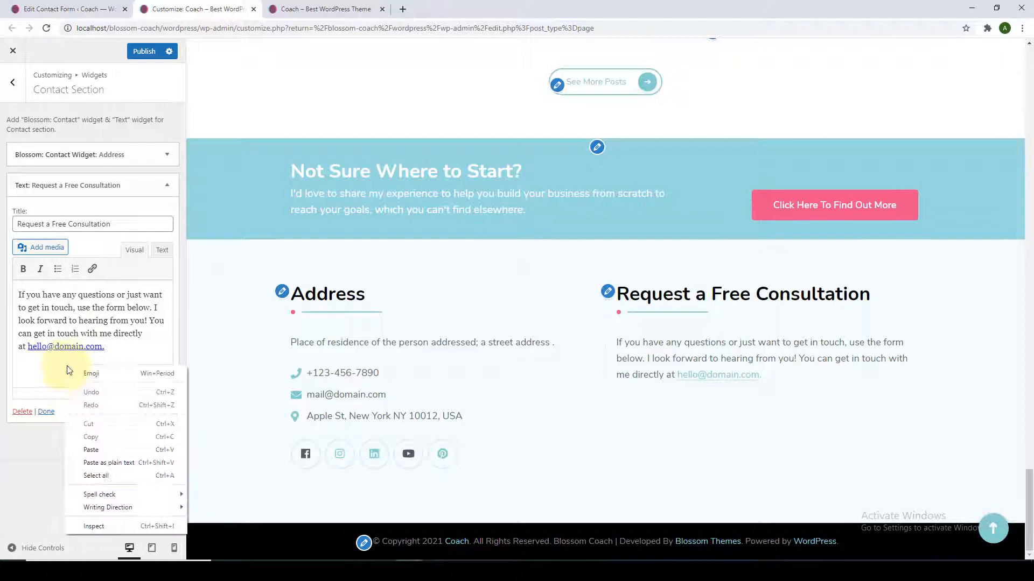
click(103, 445)
scroll(667, 383, down, 4)
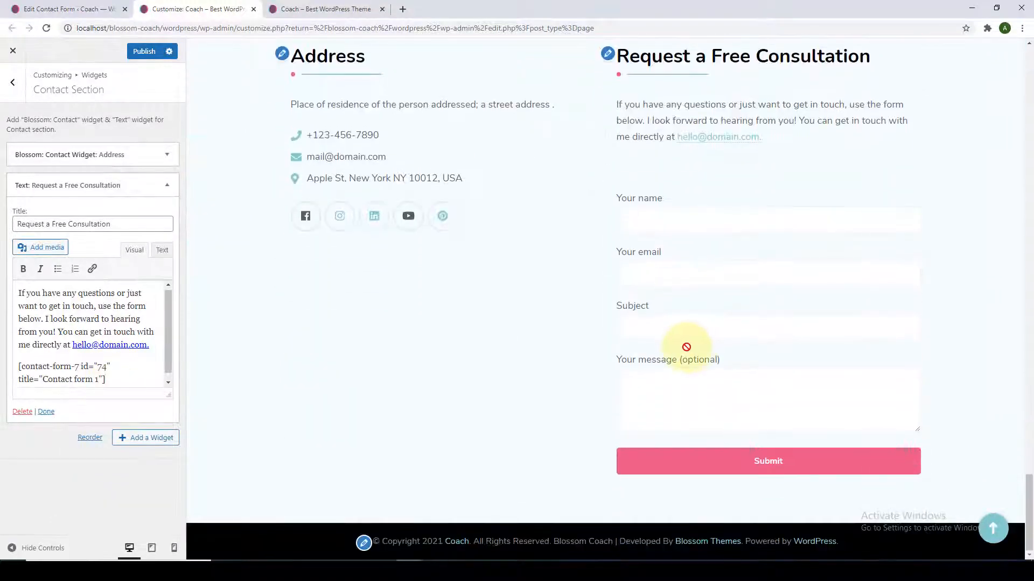
scroll(678, 336, up, 1)
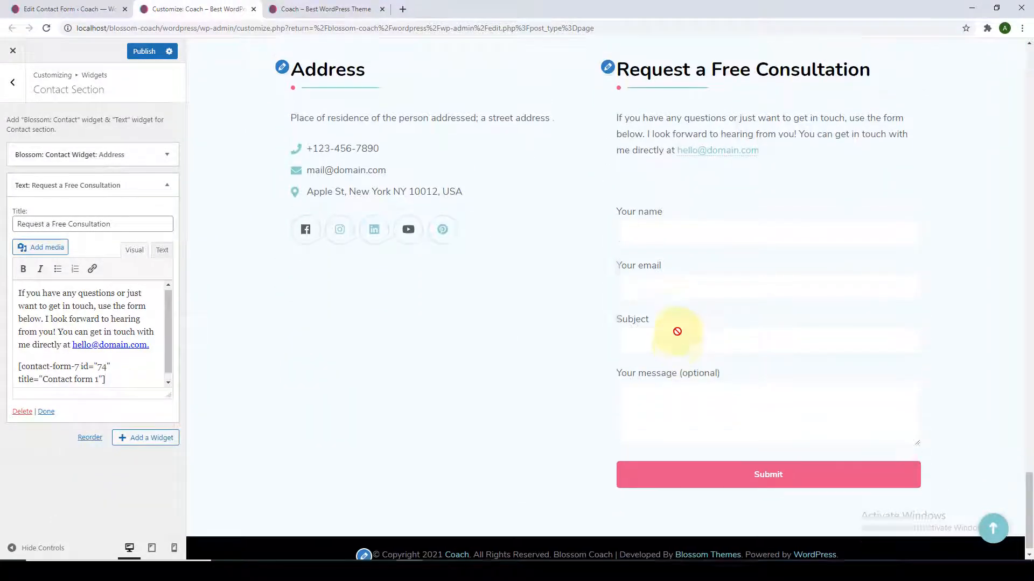
scroll(678, 329, down, 1)
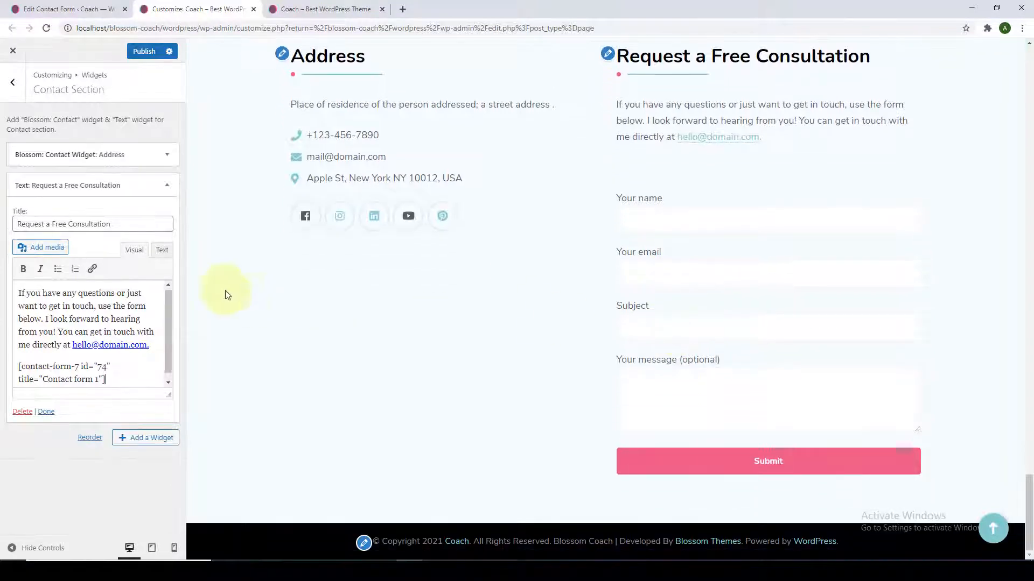
click(46, 412)
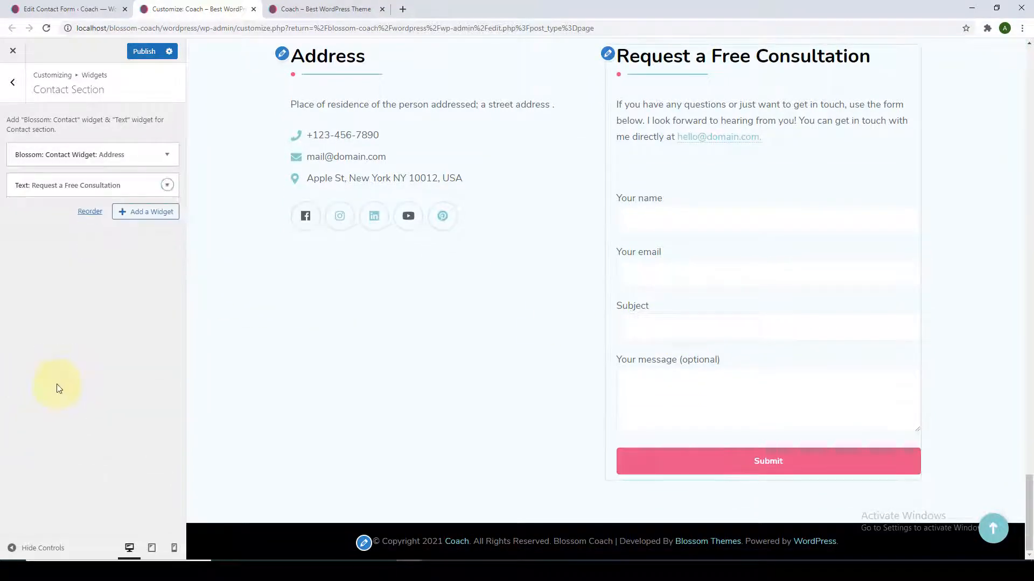
click(144, 54)
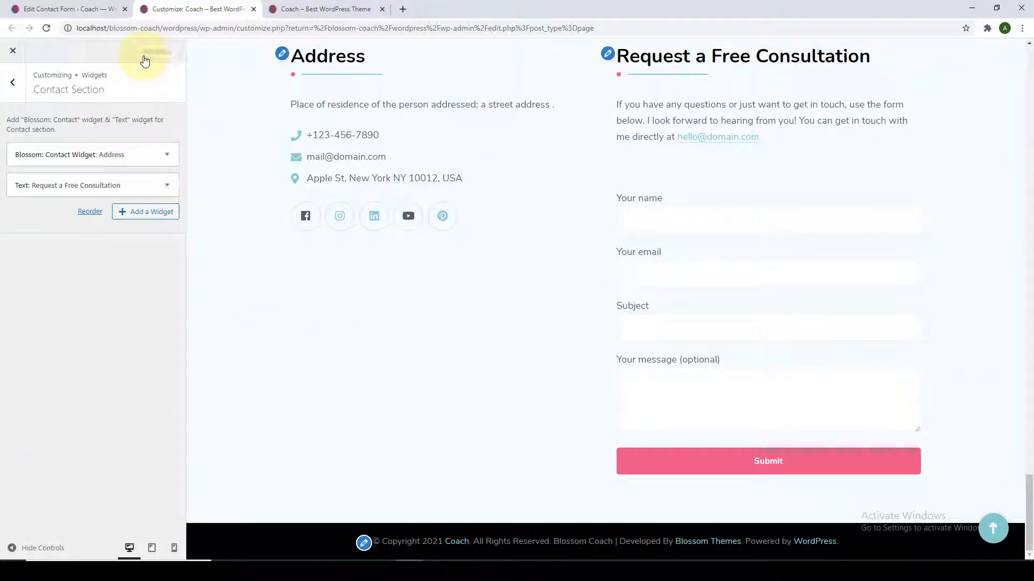
click(318, 9)
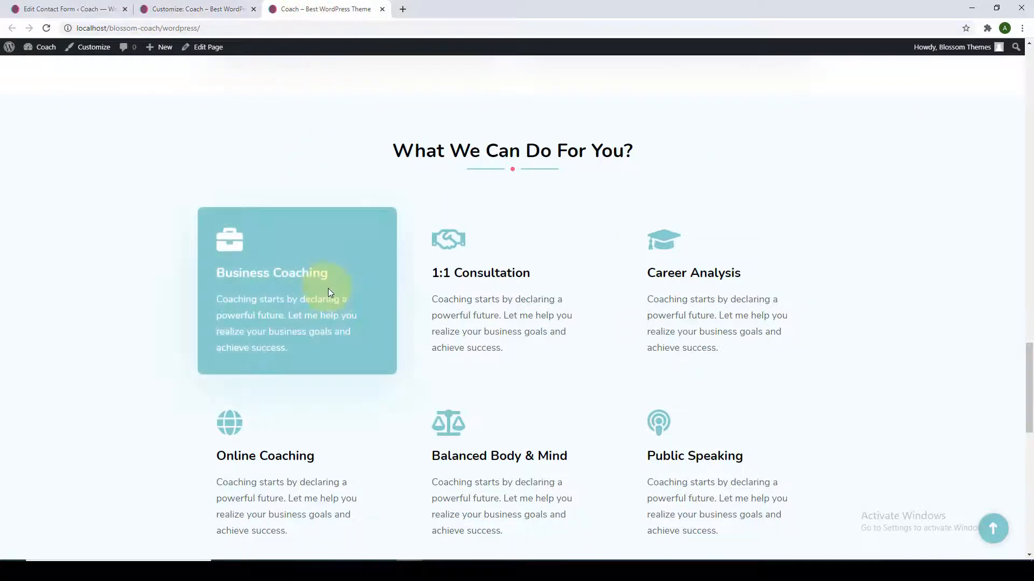
Reload the front page and scroll to confirm the consultation form is live.
scroll(346, 341, down, 8)
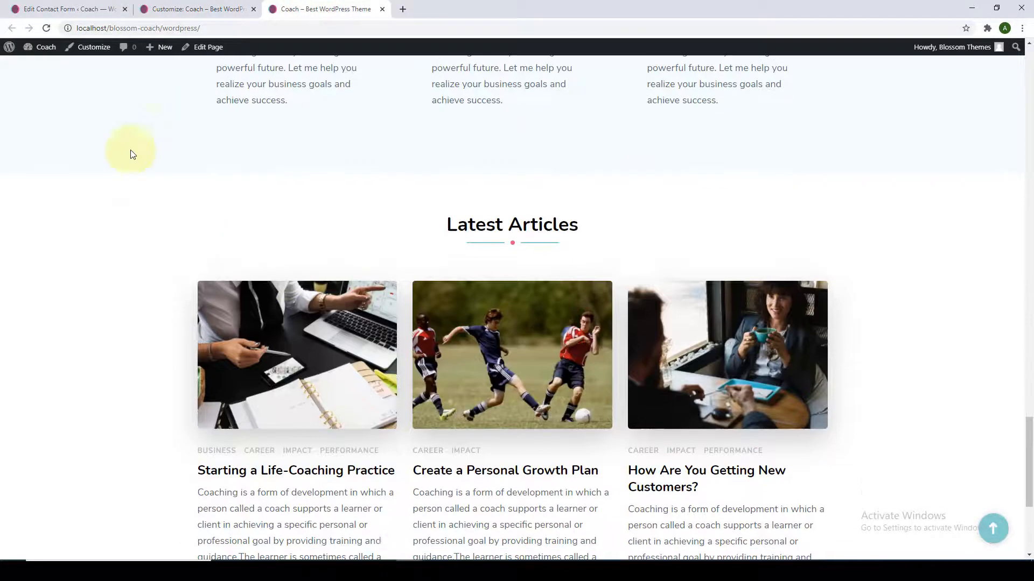
click(46, 28)
scroll(262, 297, down, 13)
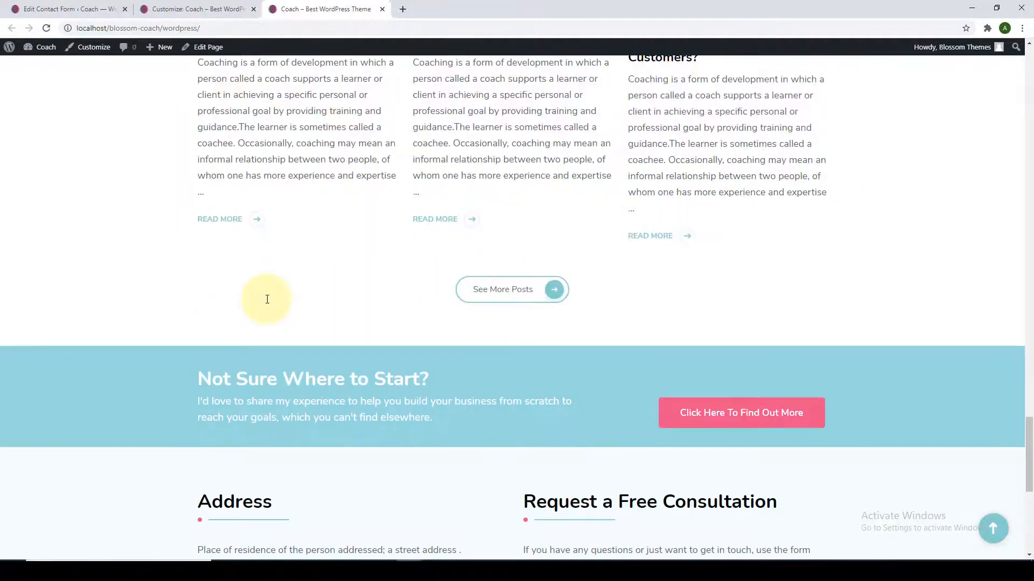
scroll(281, 263, up, 2)
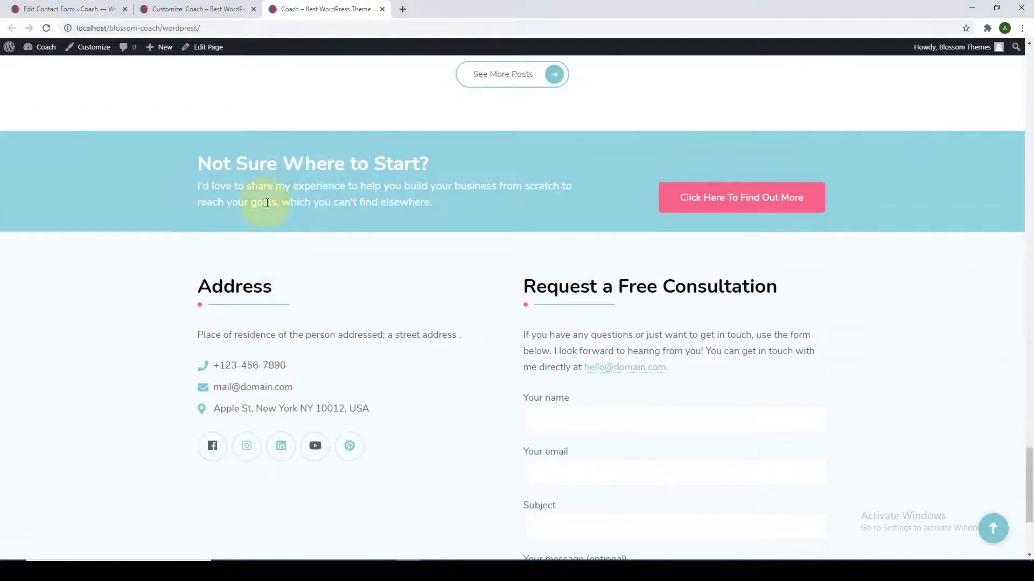
scroll(567, 218, down, 3)
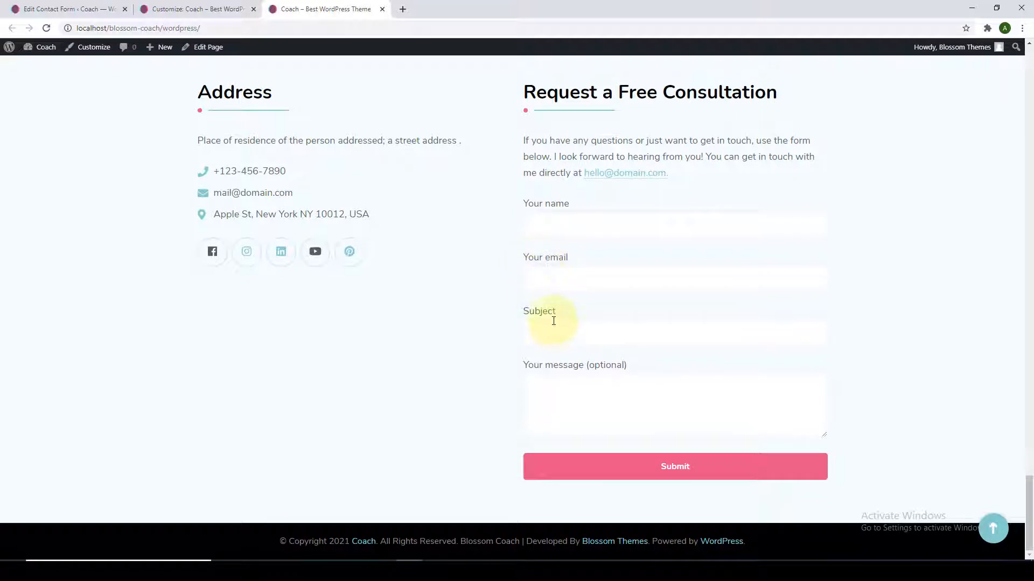
Return to the main Customizer menu and open Appearance Settings.
click(186, 9)
click(12, 81)
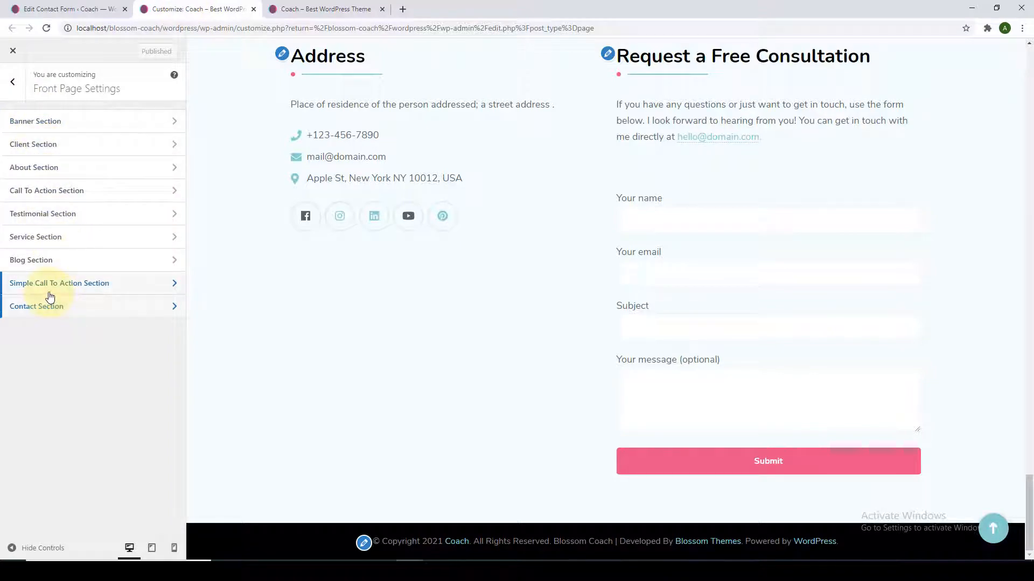
click(16, 89)
click(993, 528)
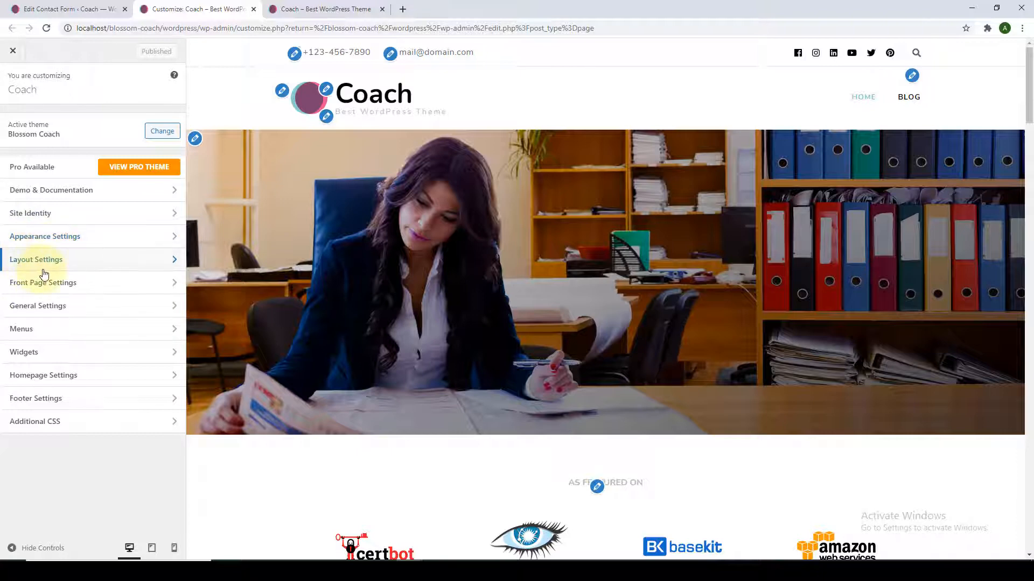
click(63, 246)
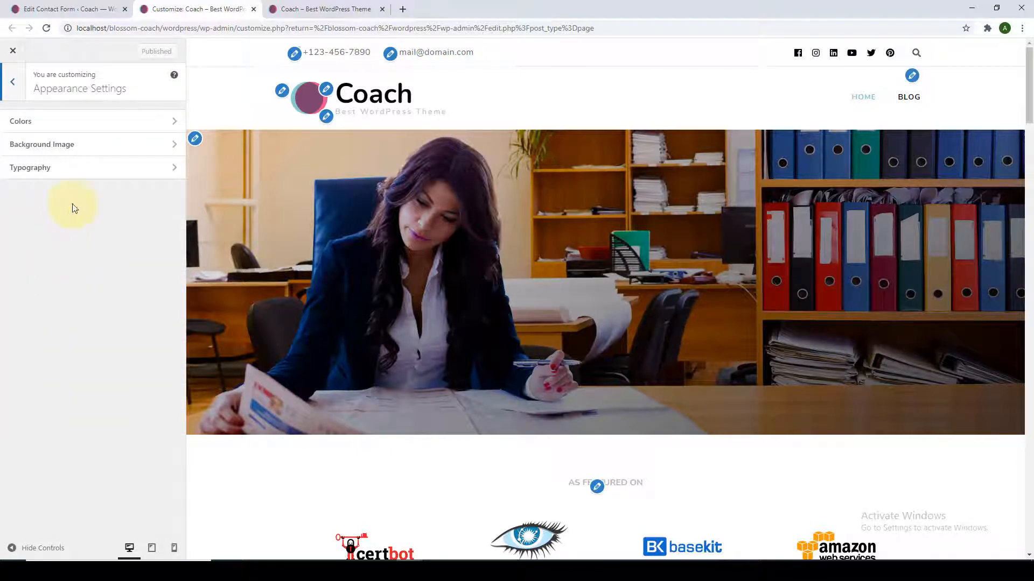
Try green #81d742, then teal and pale mint, ending on #c0e0d0 as background colour.
click(102, 122)
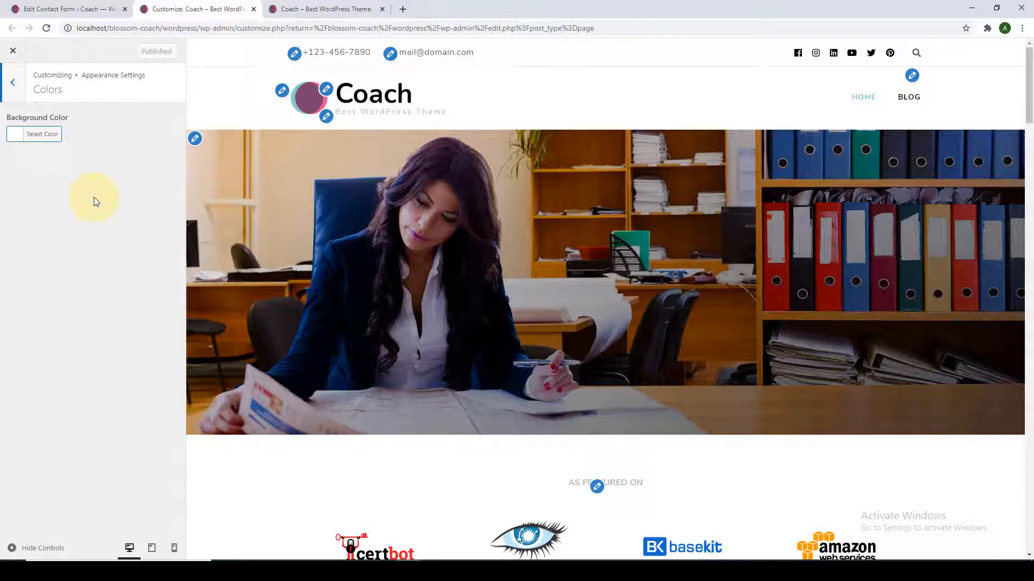
click(37, 138)
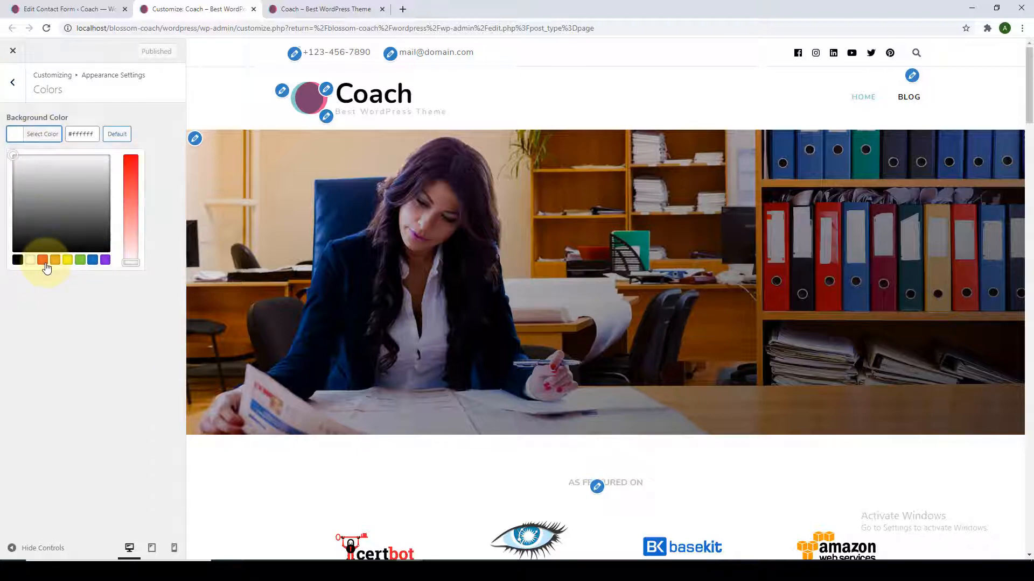
click(80, 260)
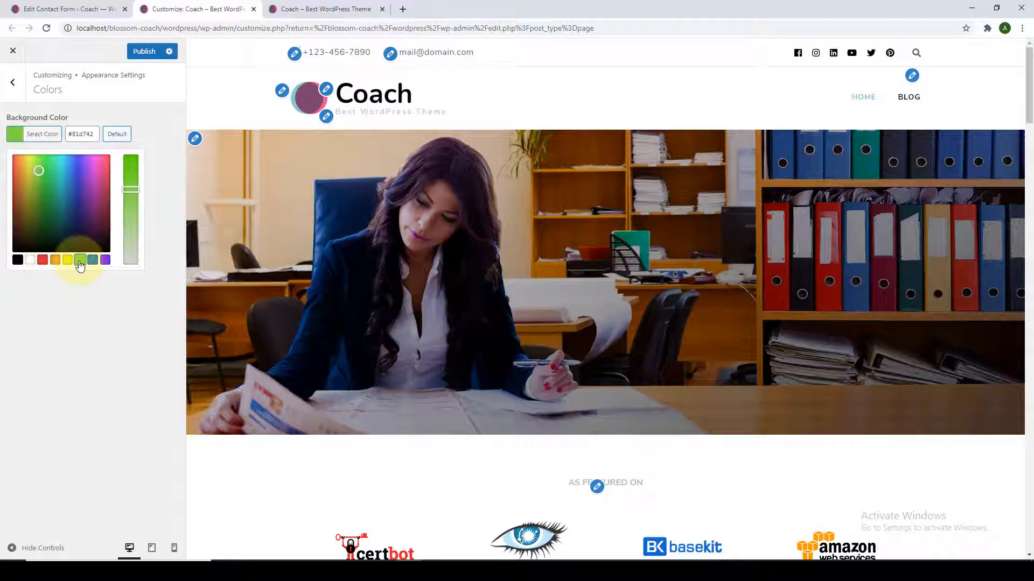
mouse_move(38, 173)
mouse_down()
mouse_move(24, 192)
mouse_move(59, 164)
mouse_up()
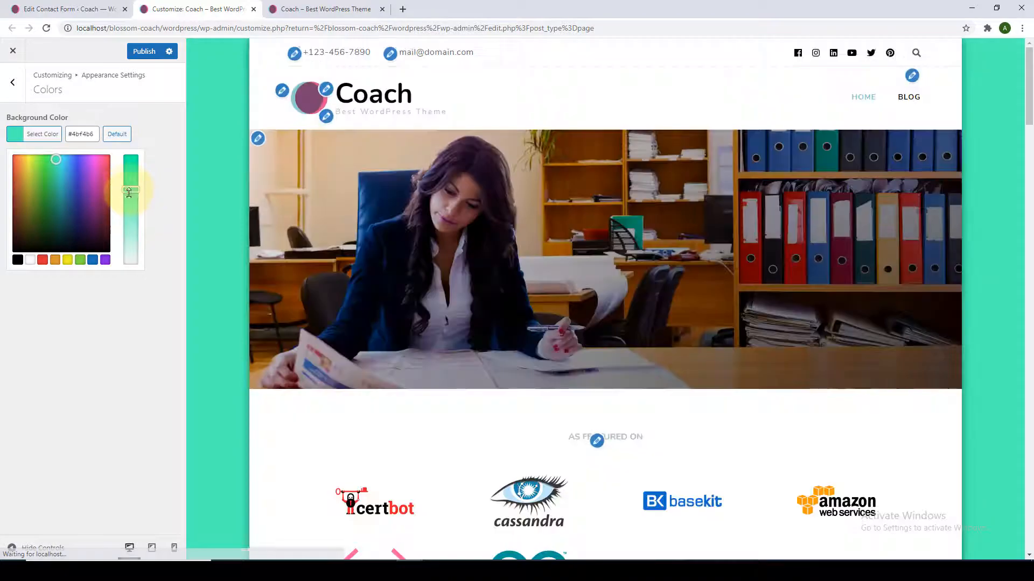
drag(130, 189, 129, 247)
click(54, 168)
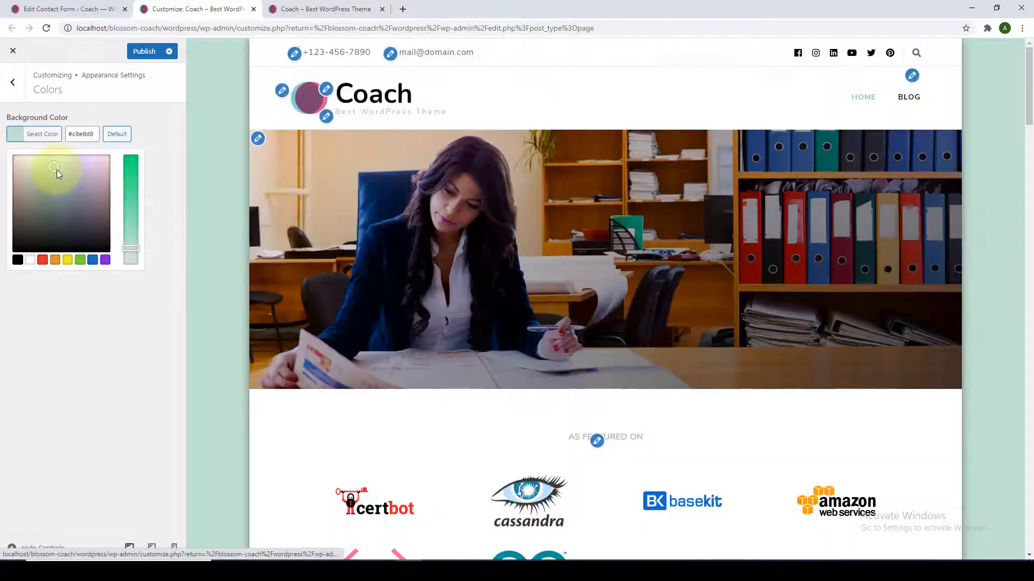
Reset the background colour to the default white #ffffff.
scroll(993, 295, down, 20)
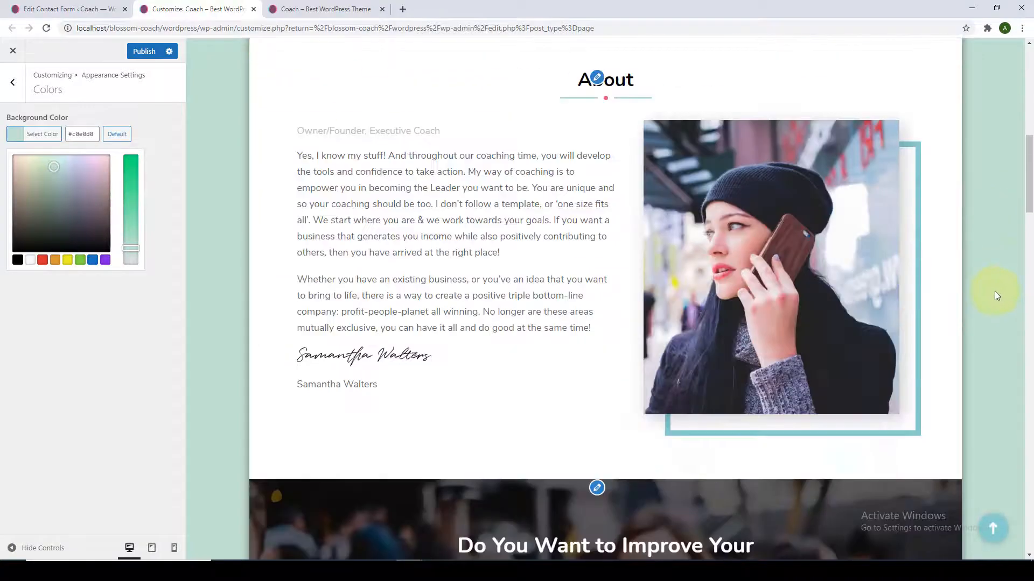
scroll(990, 290, up, 20)
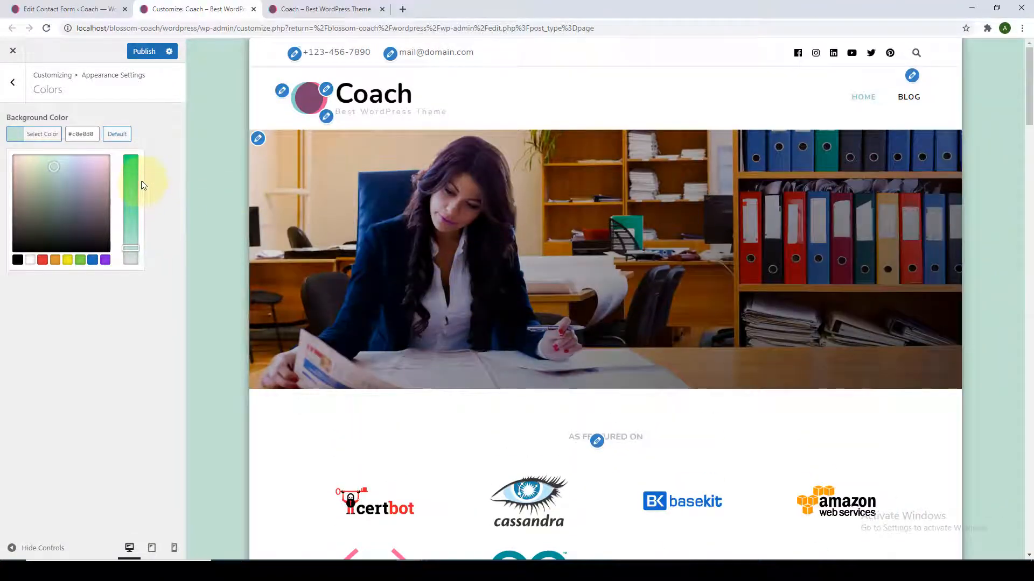
click(116, 135)
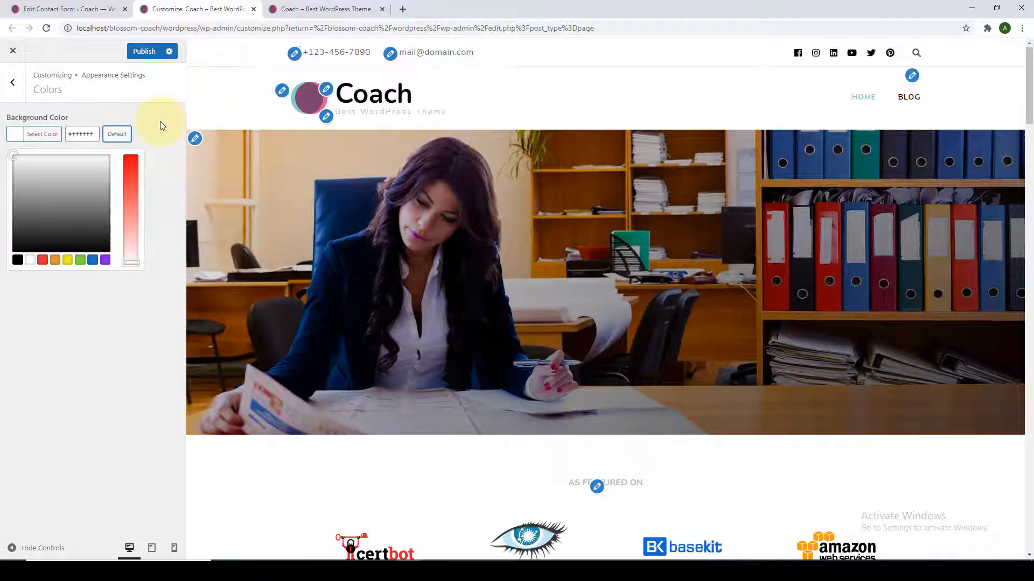
click(81, 102)
Choose the city skyline photo from the media library as the background image and check the preview.
click(12, 82)
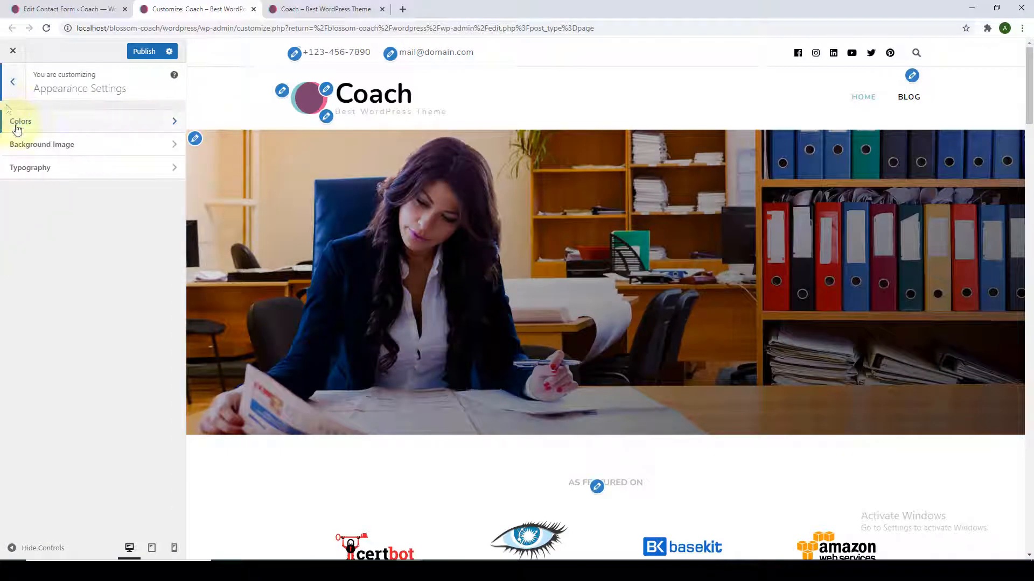
click(65, 155)
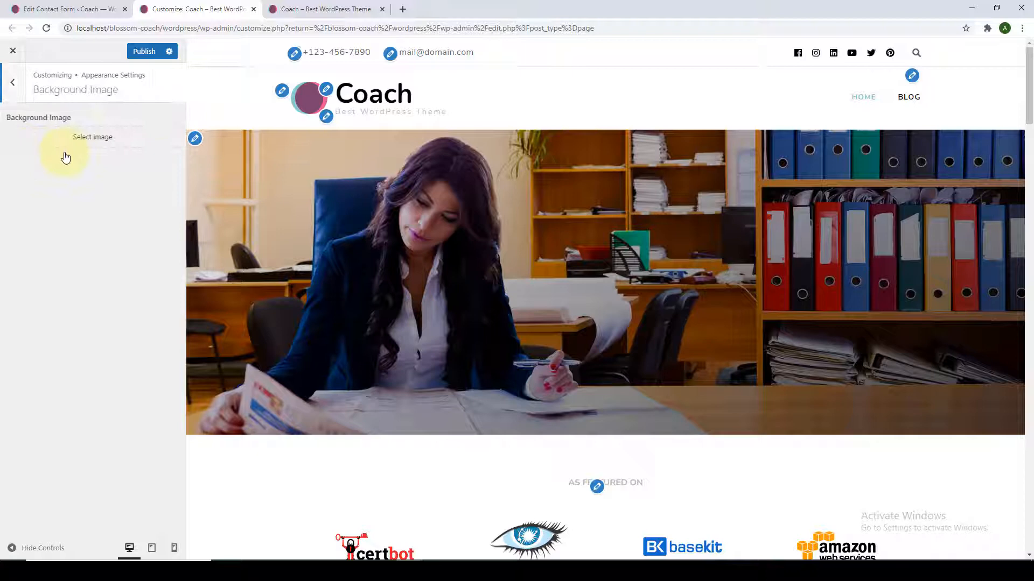
click(108, 149)
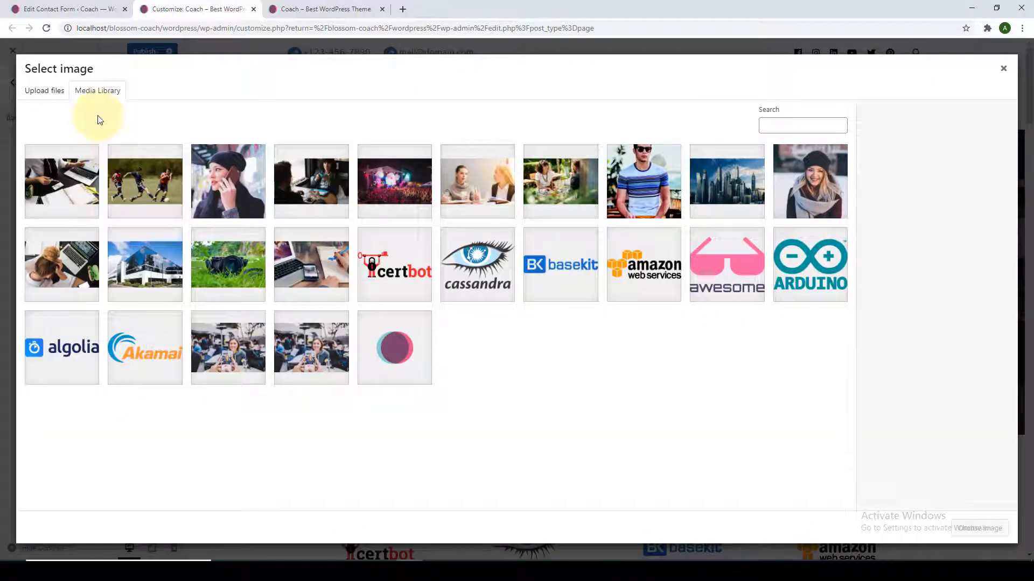
click(388, 186)
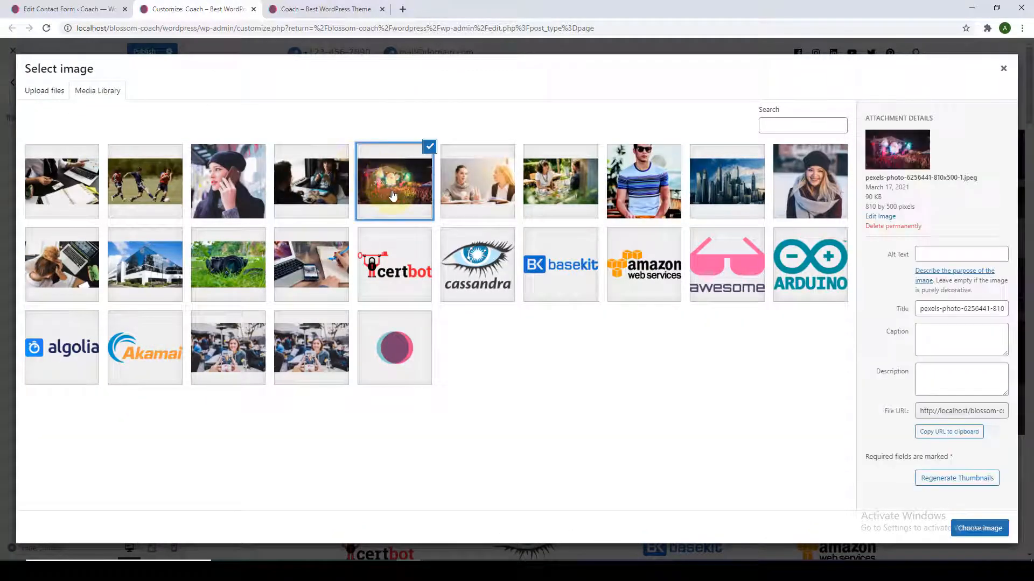
click(727, 181)
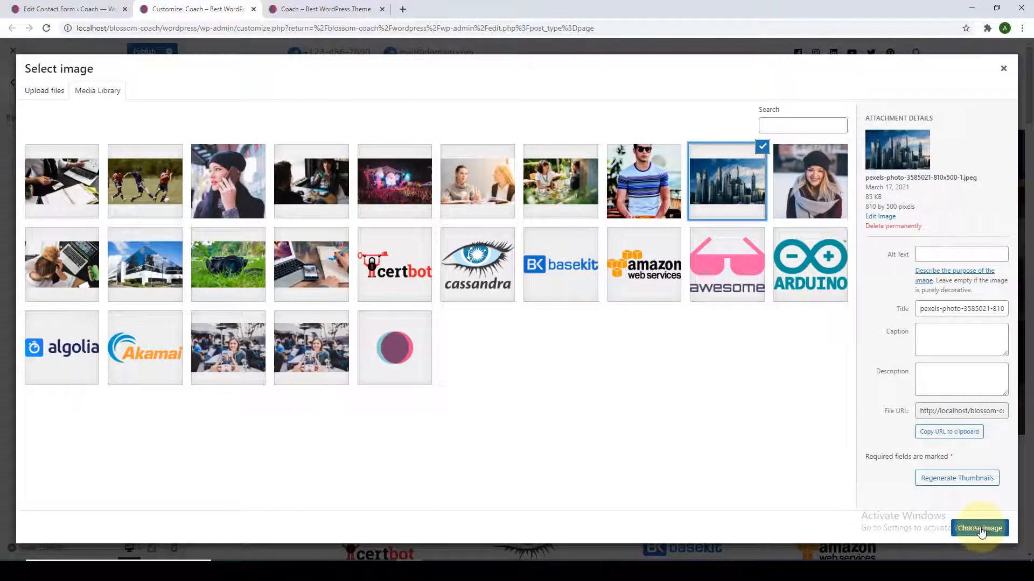
click(980, 528)
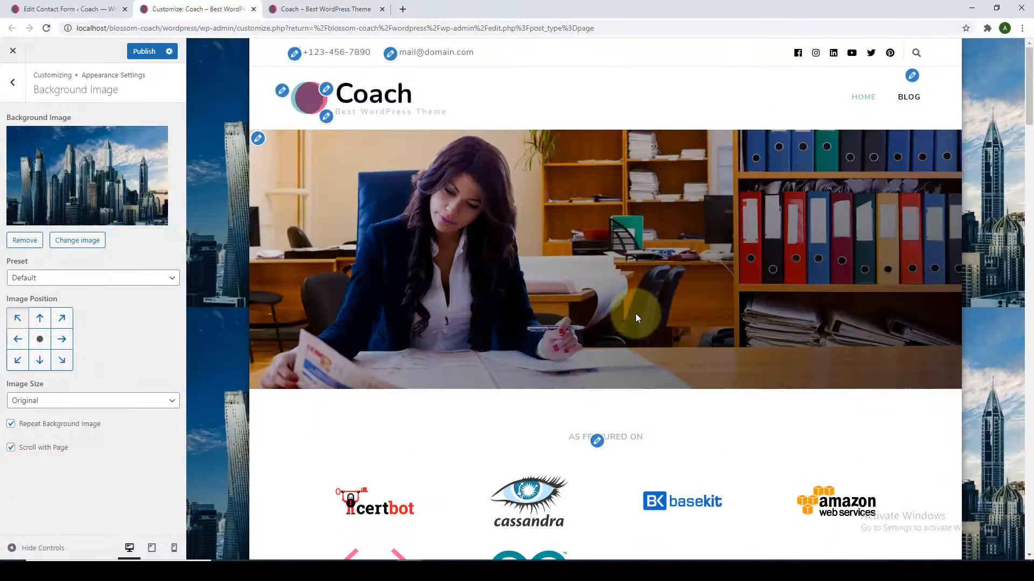
scroll(636, 313, down, 6)
scroll(657, 380, down, 9)
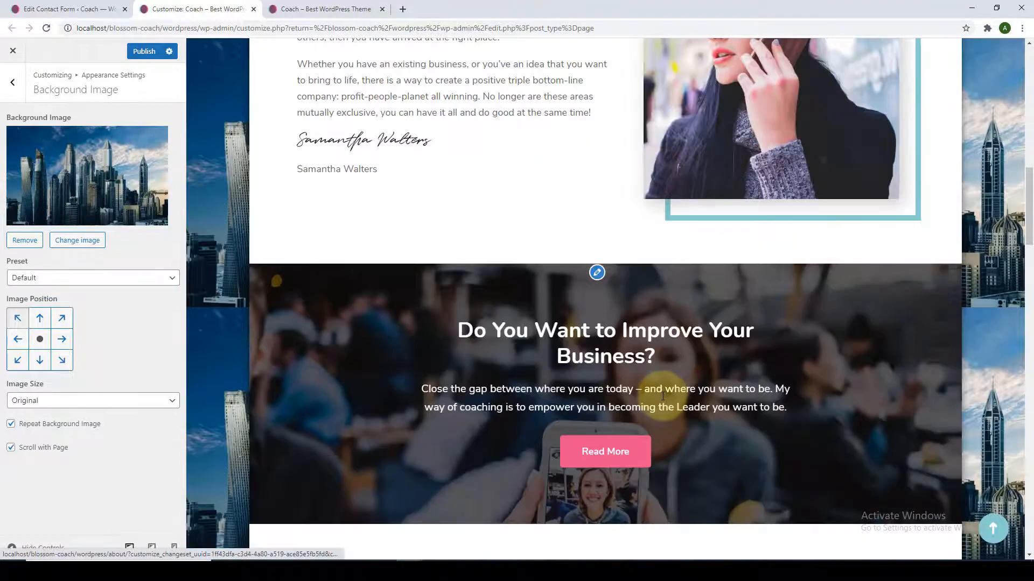
scroll(665, 393, up, 11)
scroll(665, 395, up, 4)
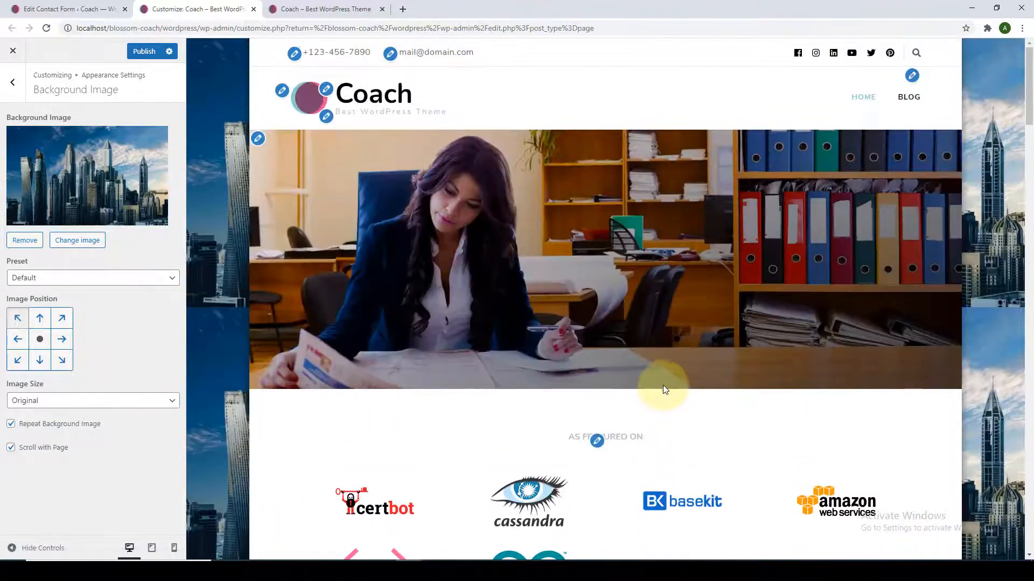
Set the background preset to Custom and try each corner position, ending at top left.
click(150, 281)
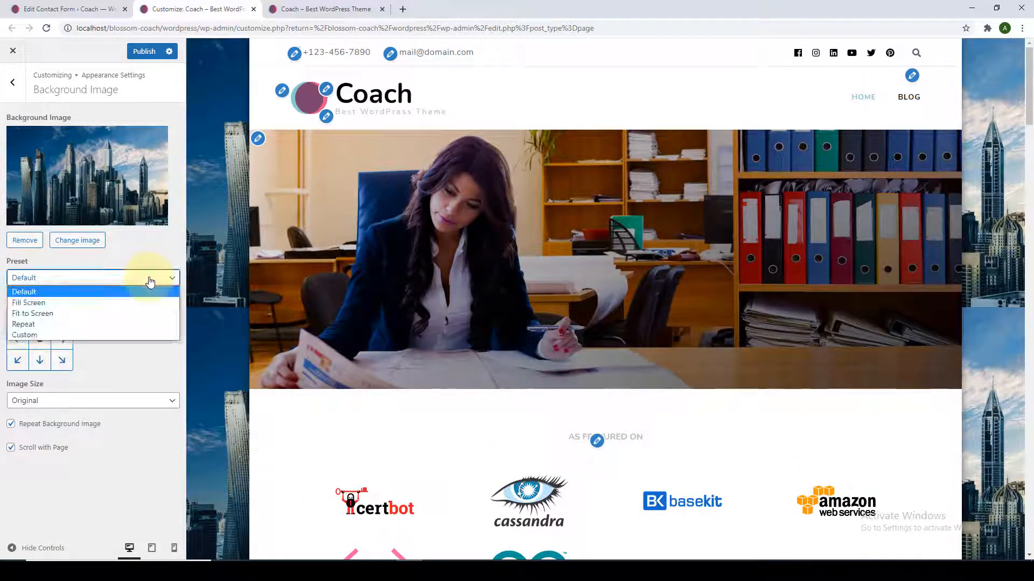
click(89, 335)
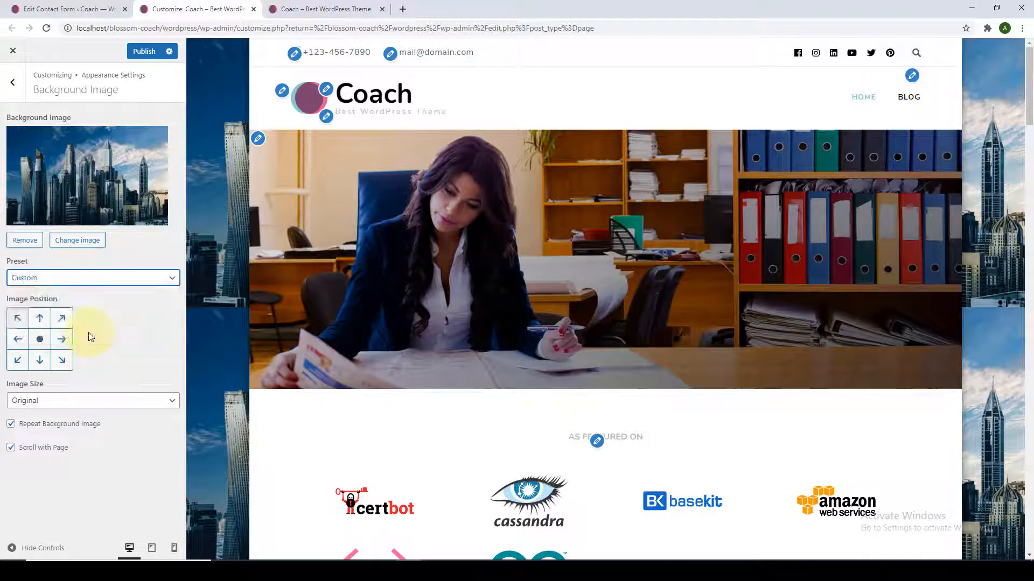
click(58, 324)
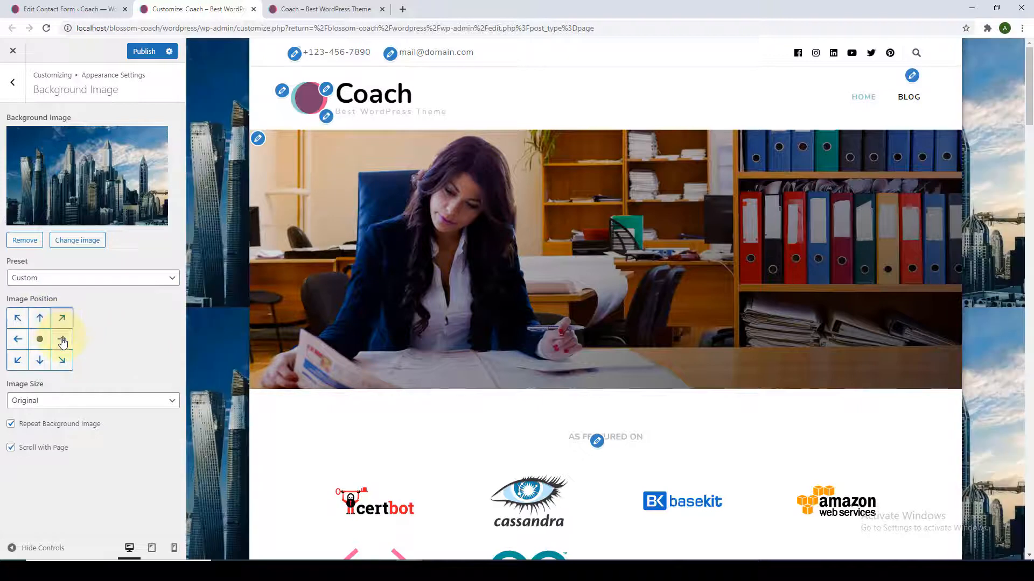
click(62, 341)
click(63, 360)
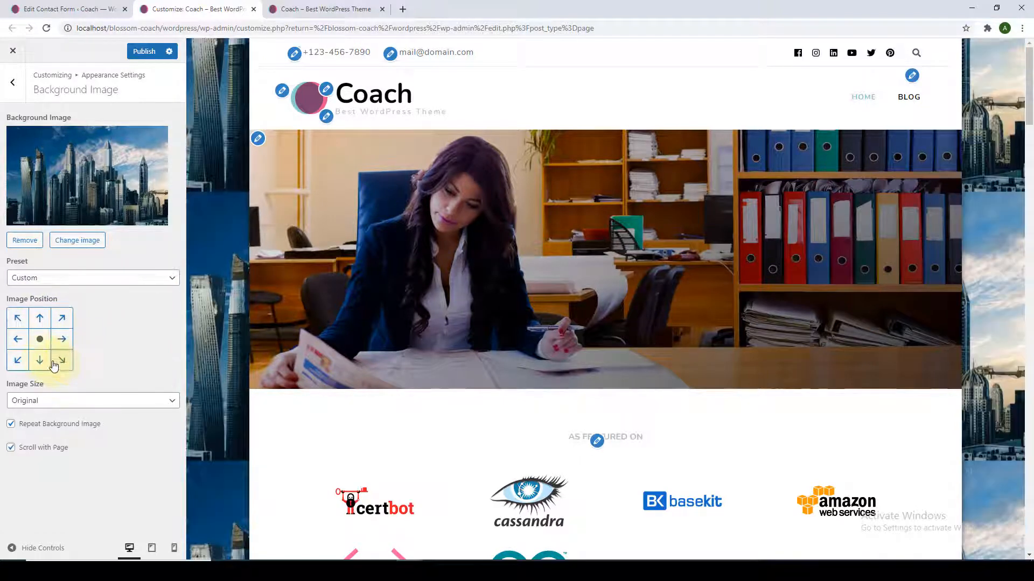
click(16, 361)
click(16, 326)
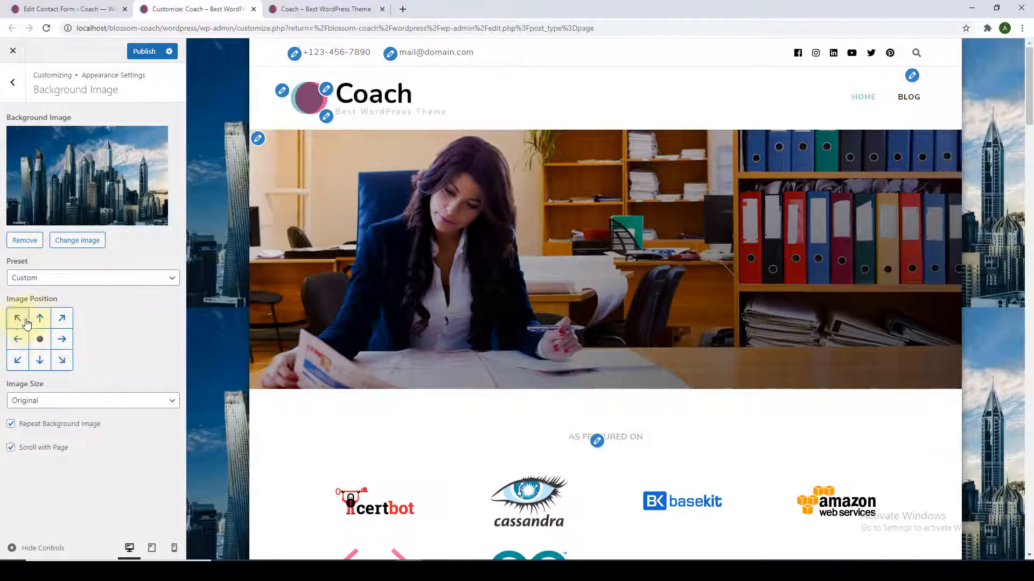
Try Fit to Screen, then set the background image size to Fill Screen.
click(113, 407)
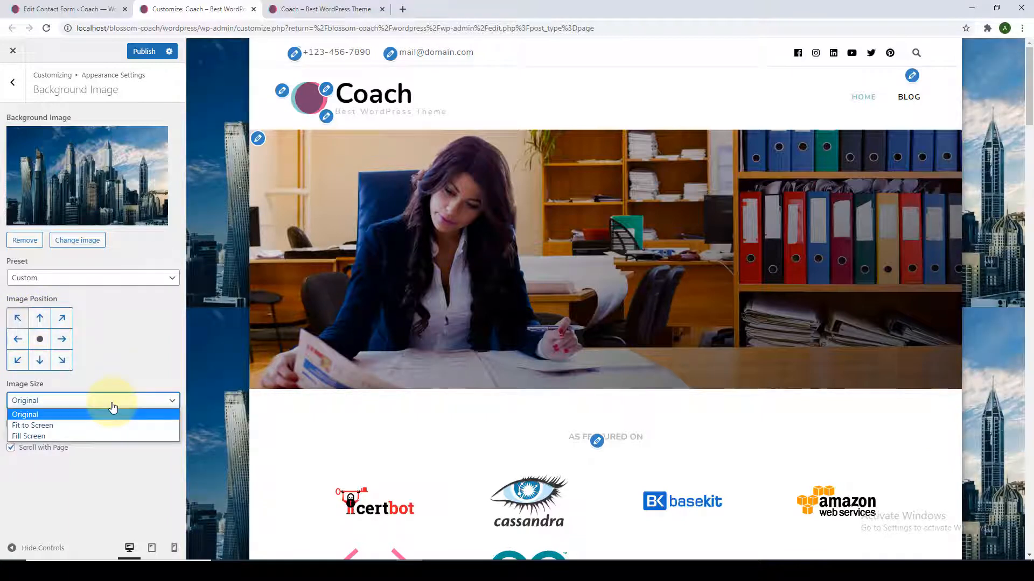
click(44, 426)
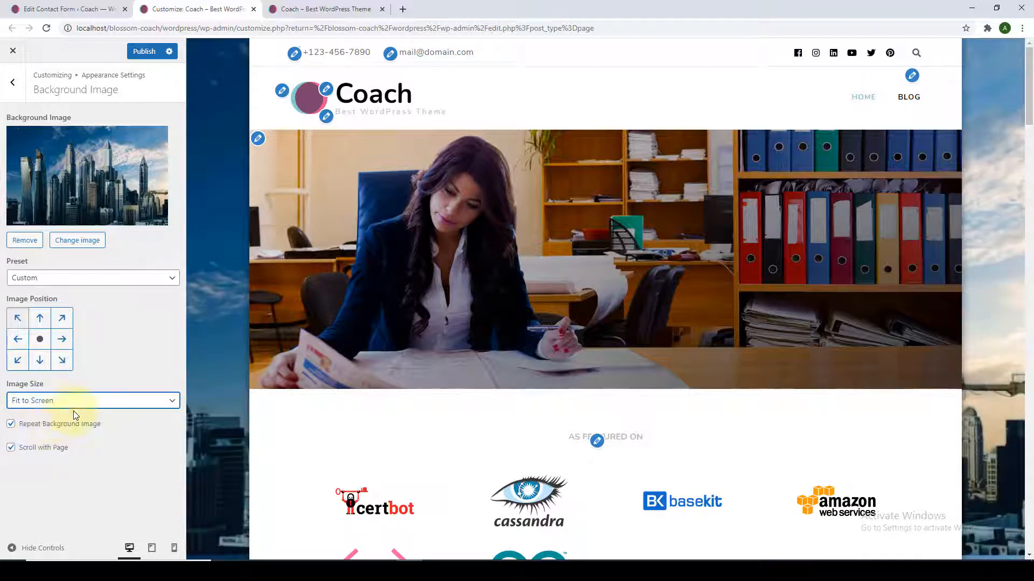
click(96, 402)
click(72, 437)
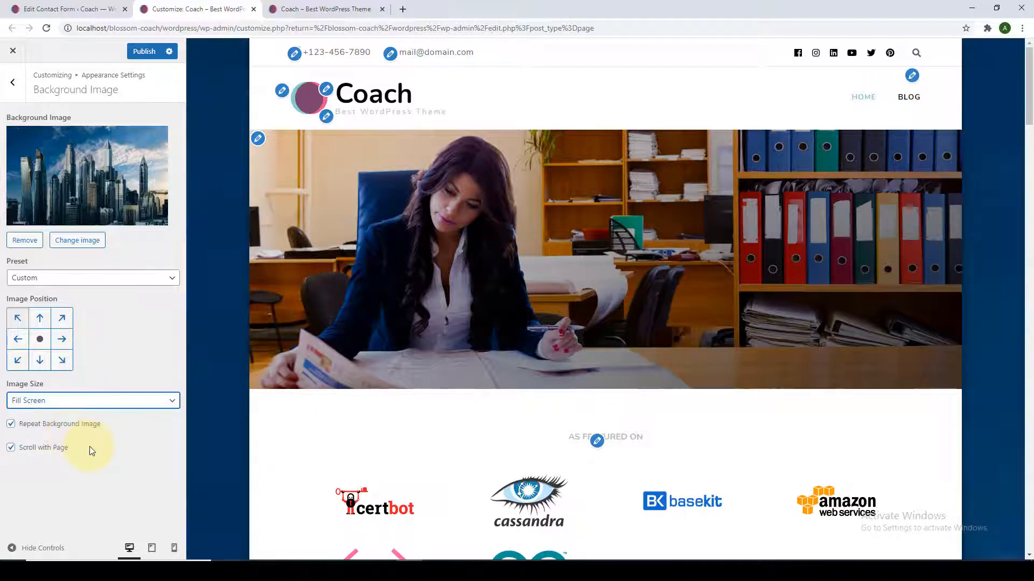
click(91, 448)
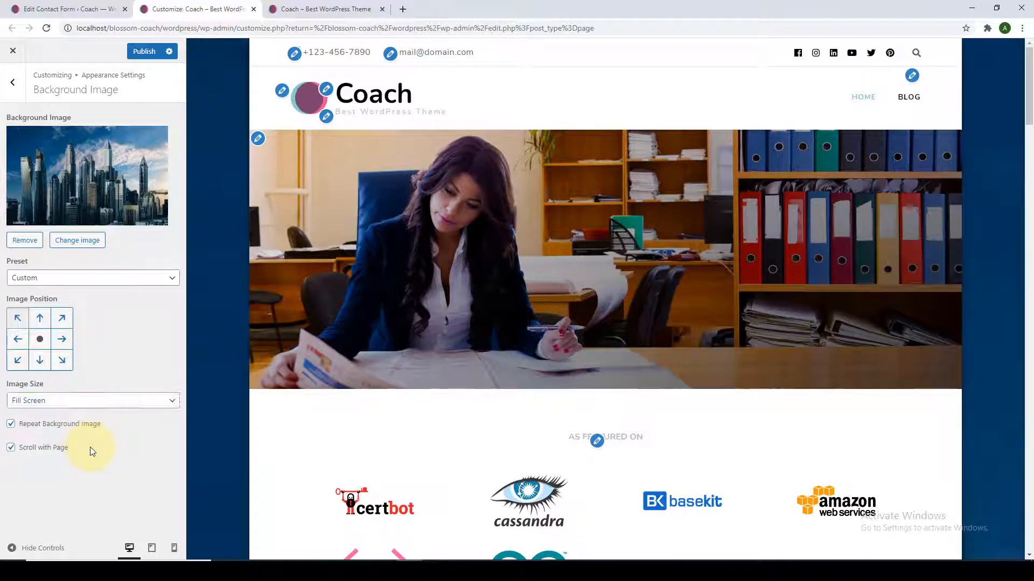
Toggle Scroll with Page off and back on, then remove the background image.
click(12, 448)
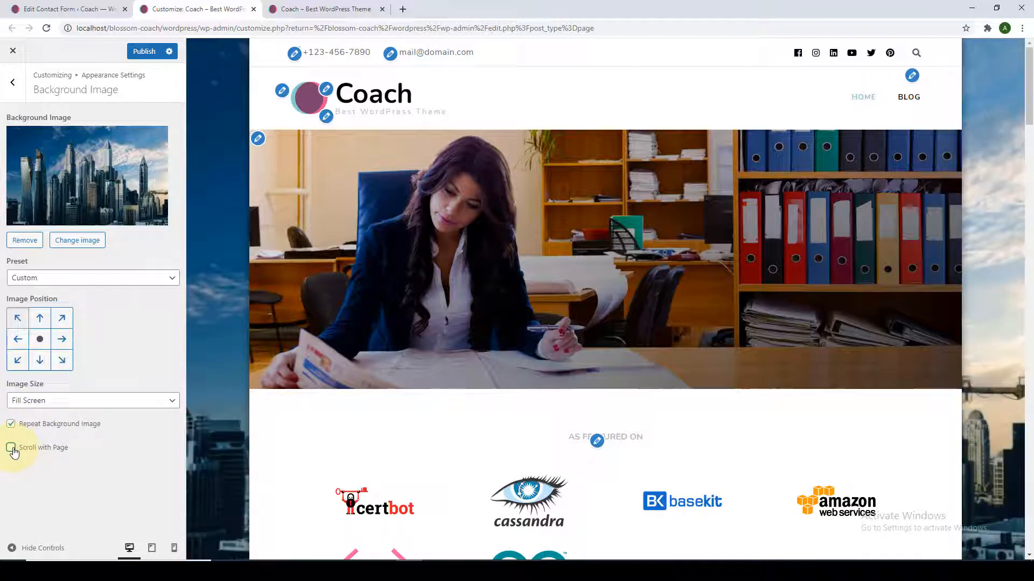
scroll(210, 403, down, 8)
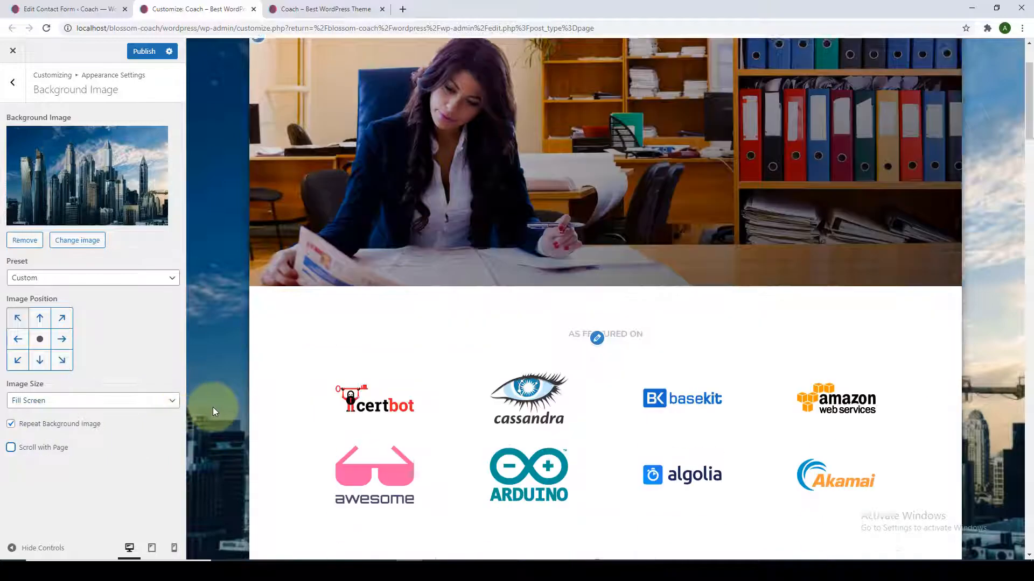
scroll(217, 442, down, 8)
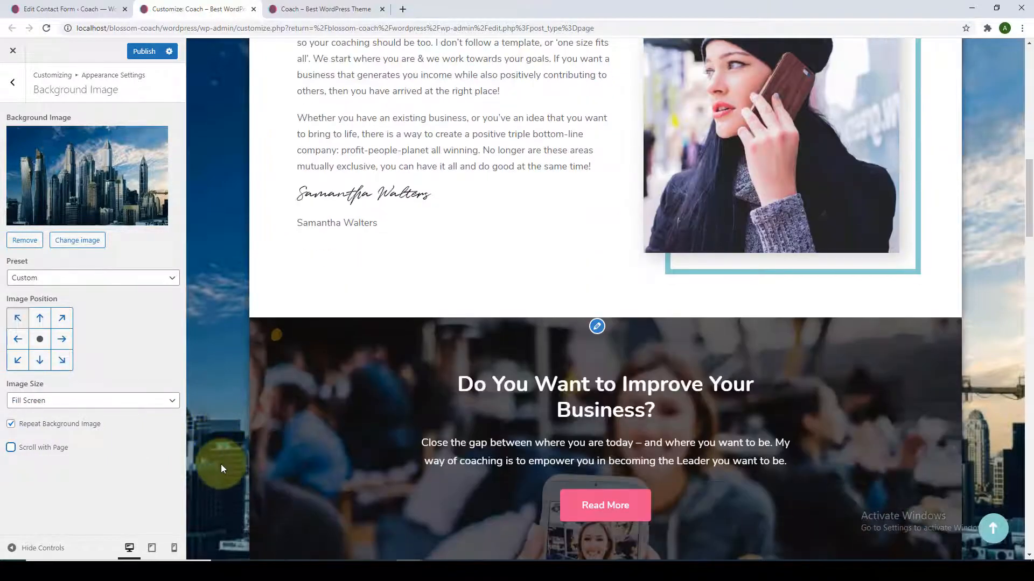
scroll(221, 466, up, 16)
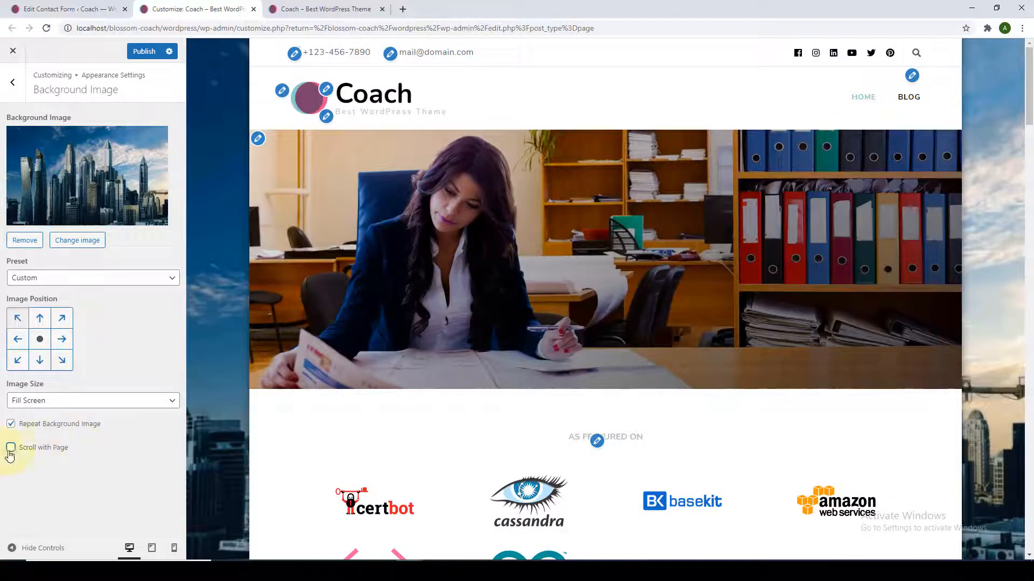
click(10, 454)
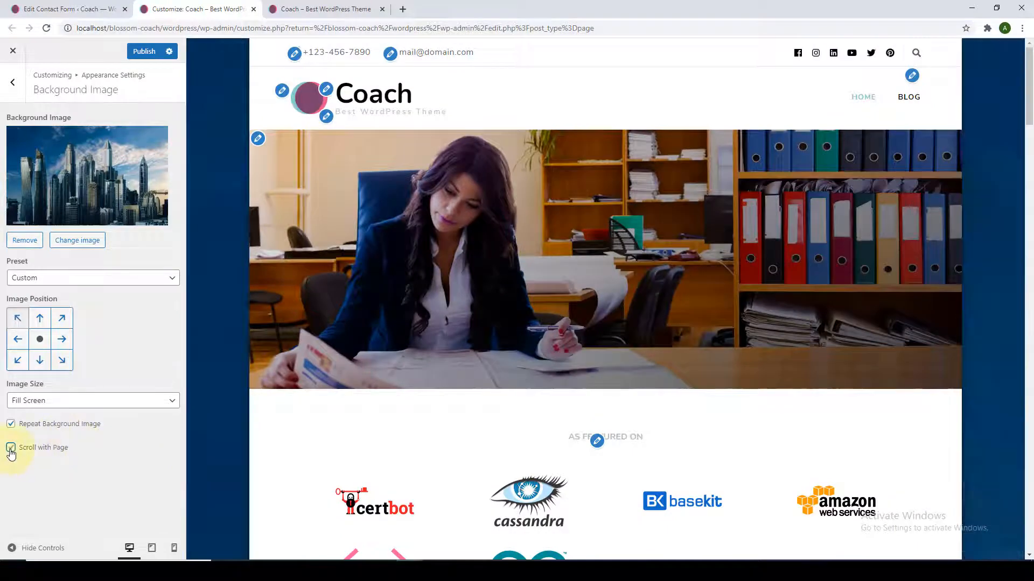
scroll(221, 436, down, 20)
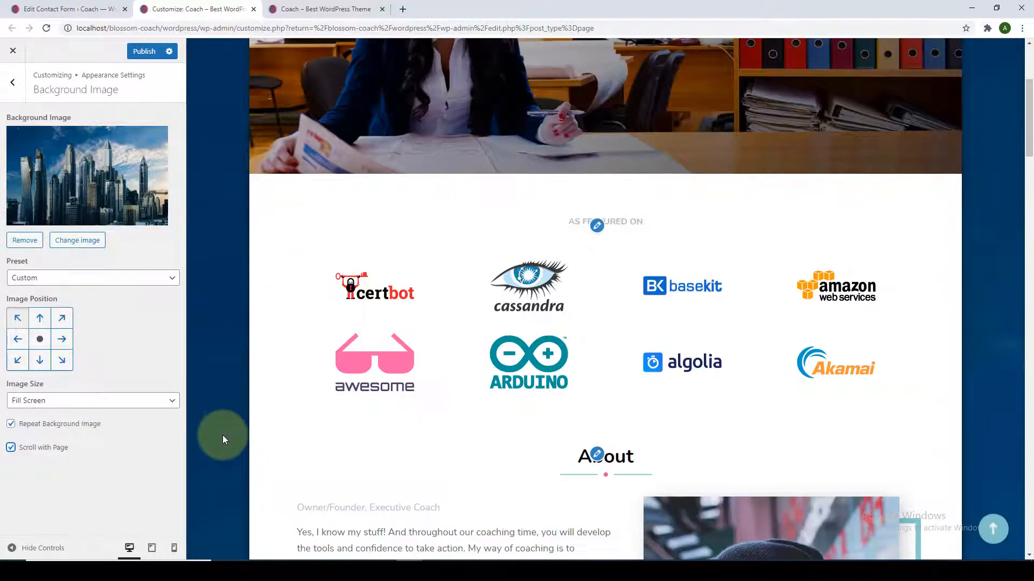
scroll(226, 458, up, 20)
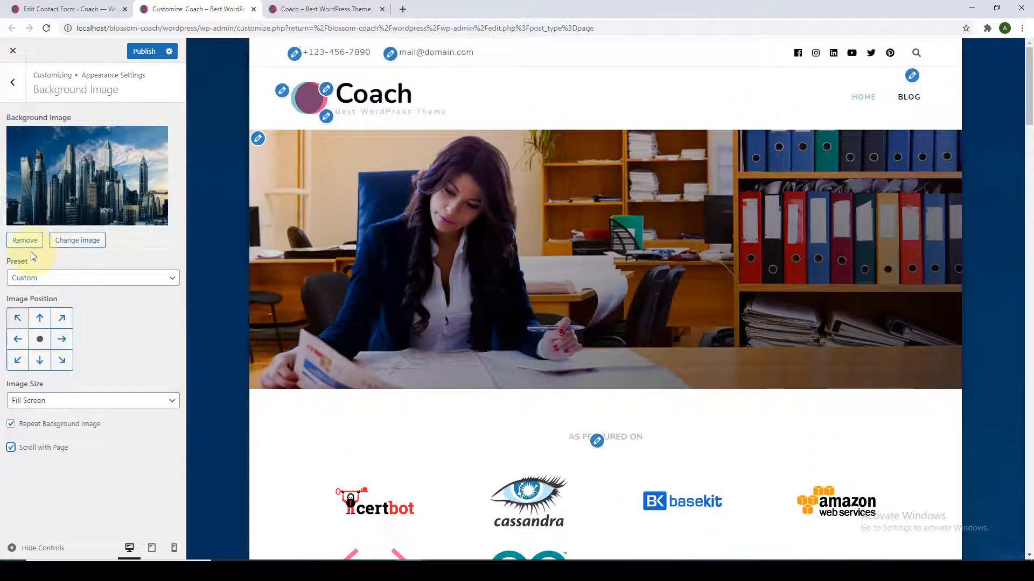
click(34, 250)
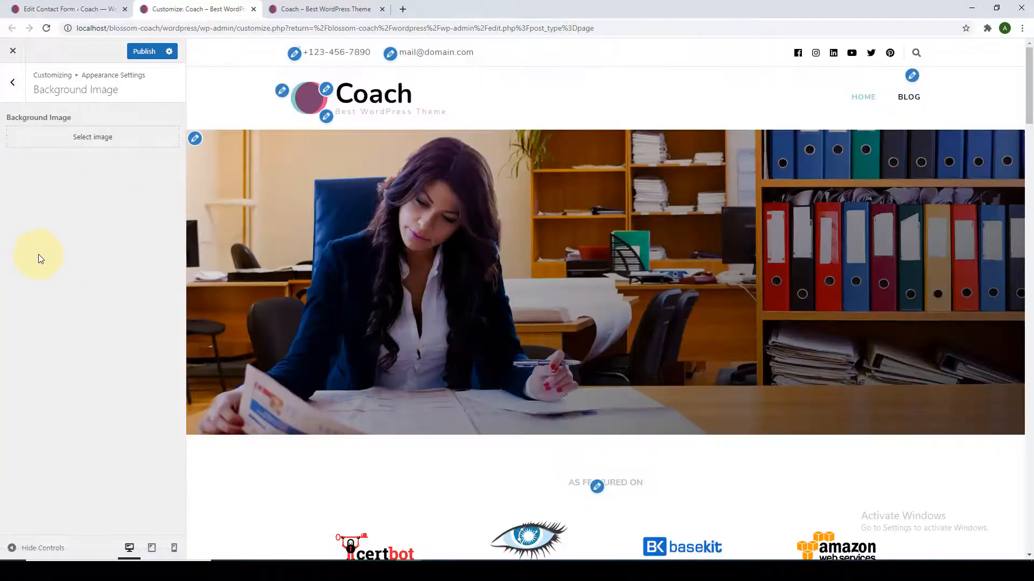
click(22, 89)
Open Typography and pick Piedra from the Primary Font list.
click(73, 168)
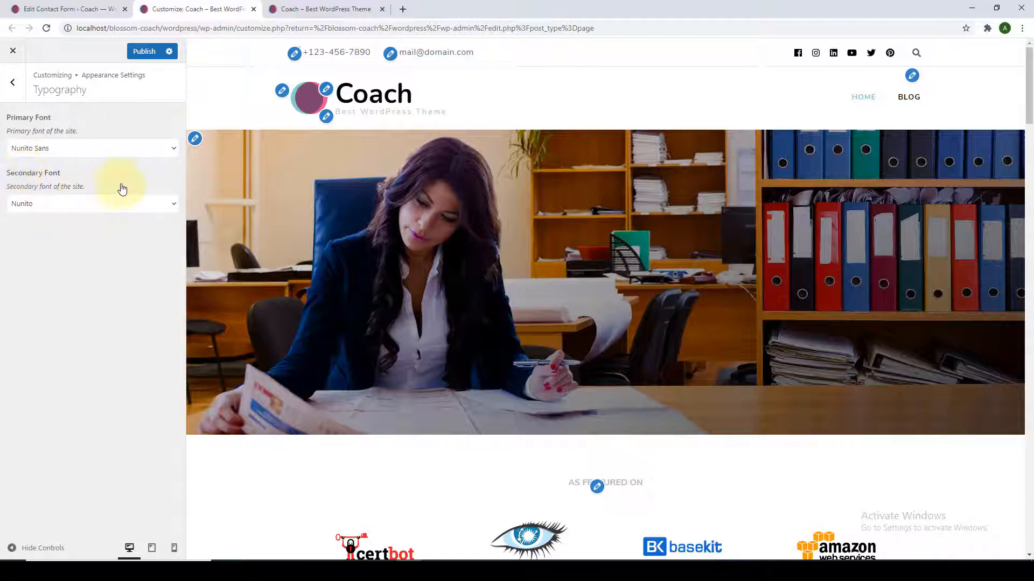
scroll(466, 191, down, 8)
scroll(467, 193, down, 4)
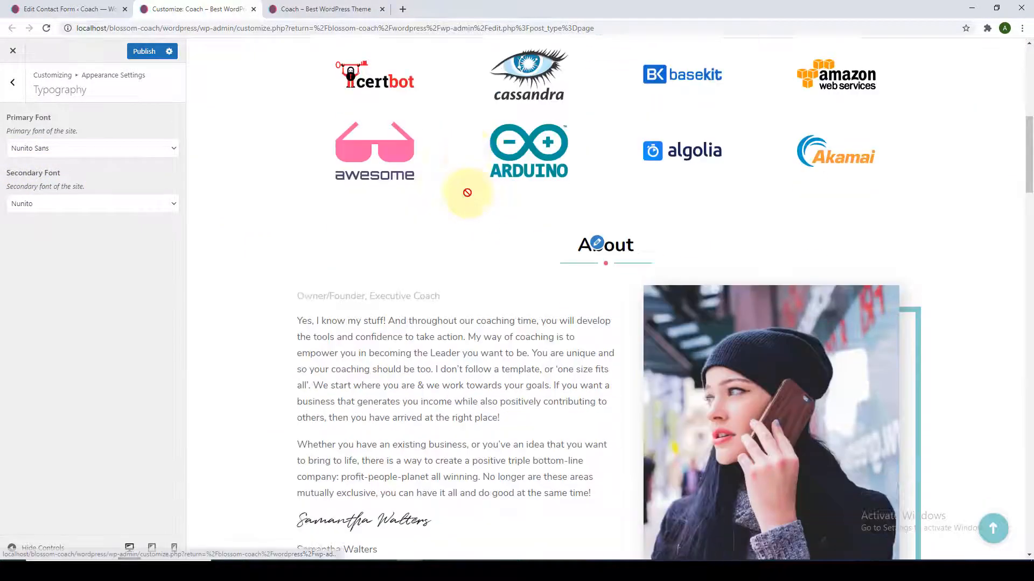
scroll(465, 205, down, 4)
scroll(465, 211, down, 9)
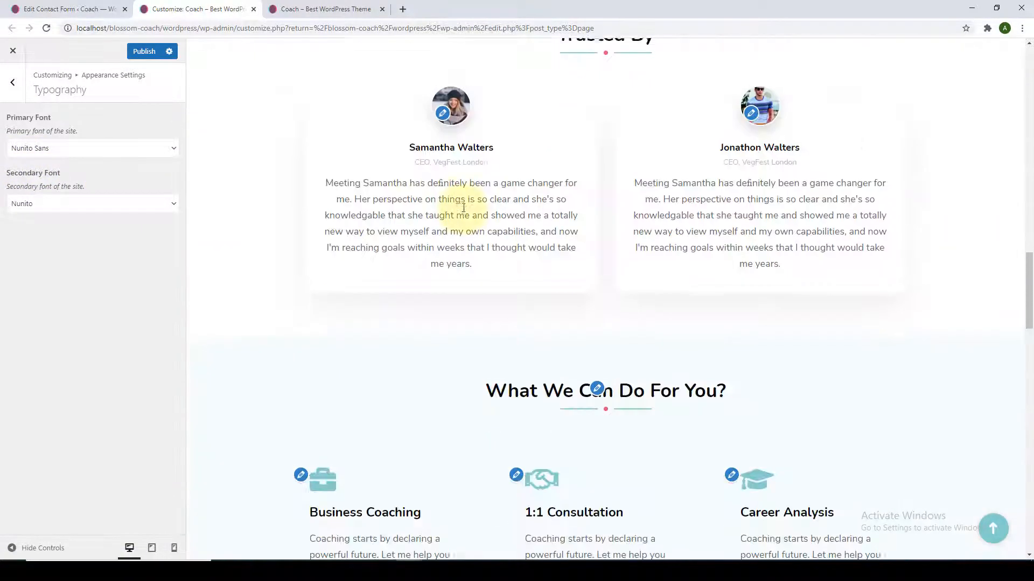
scroll(635, 213, up, 1)
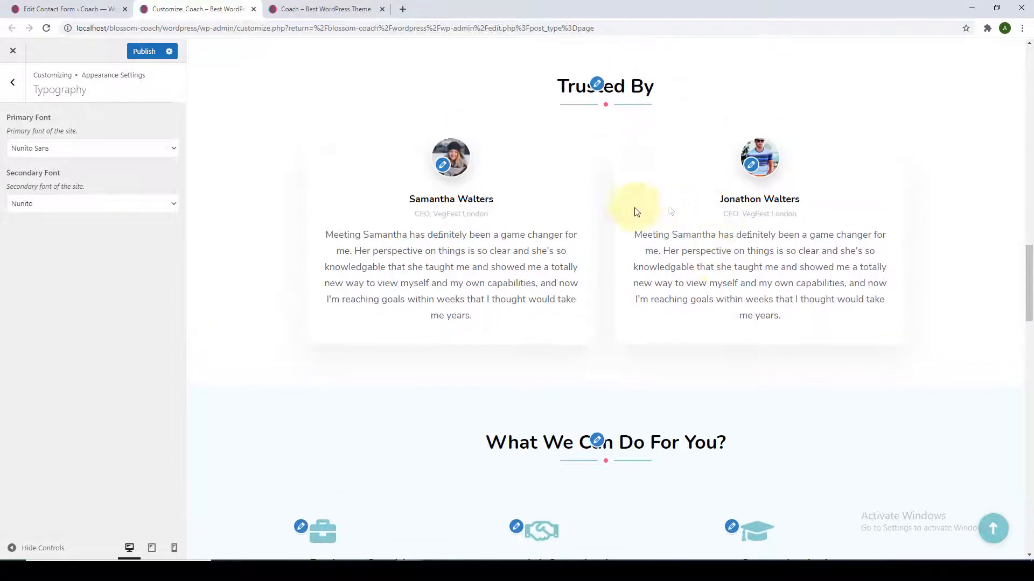
scroll(614, 129, down, 4)
scroll(598, 154, down, 2)
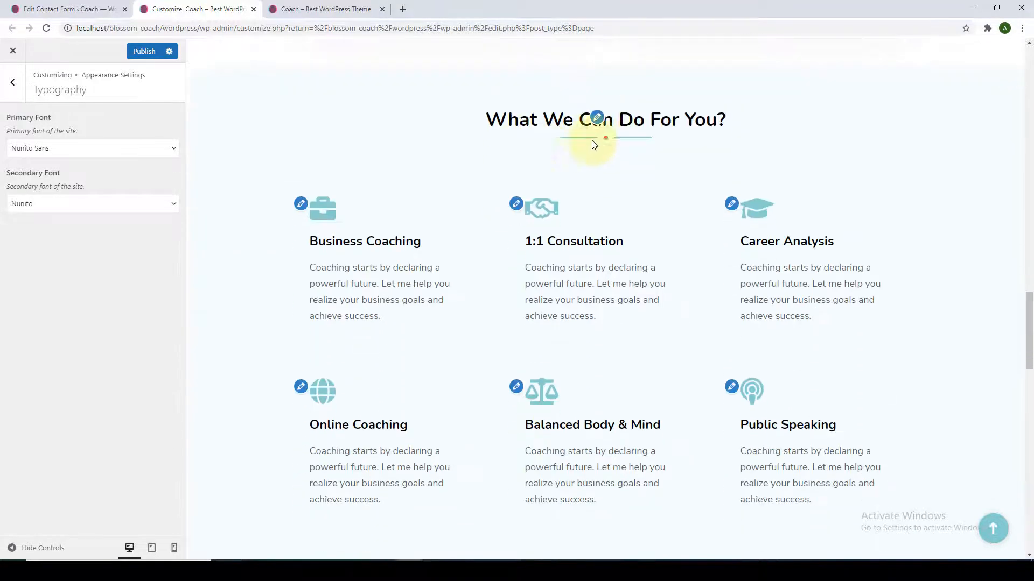
scroll(676, 135, down, 8)
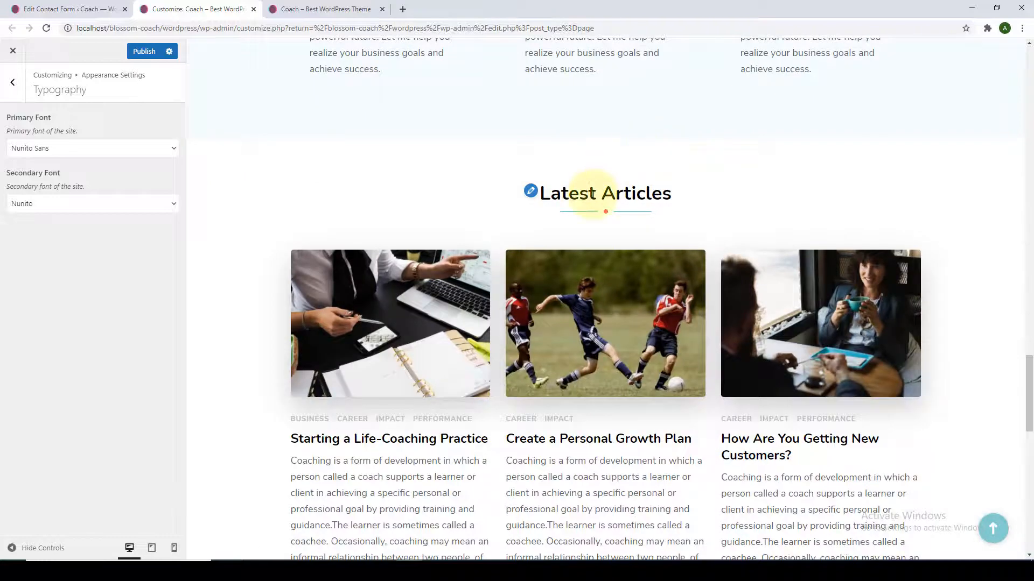
scroll(591, 192, up, 13)
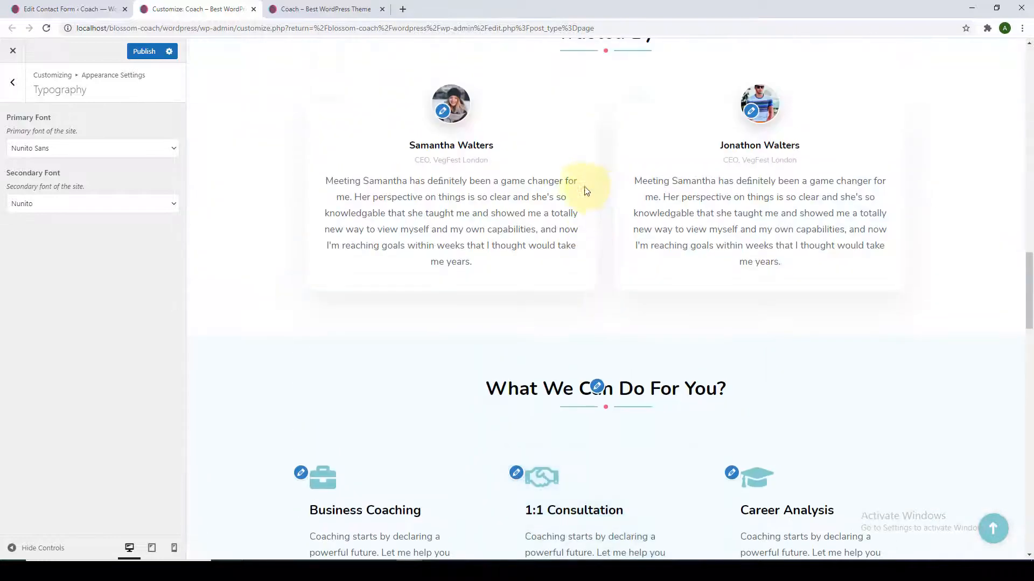
click(172, 155)
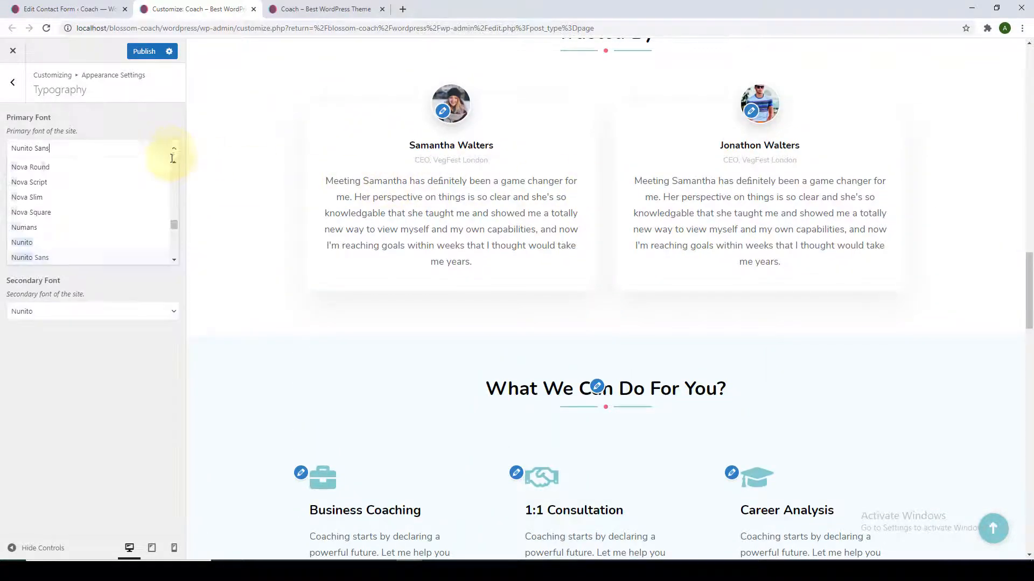
scroll(151, 216, down, 15)
scroll(151, 227, down, 4)
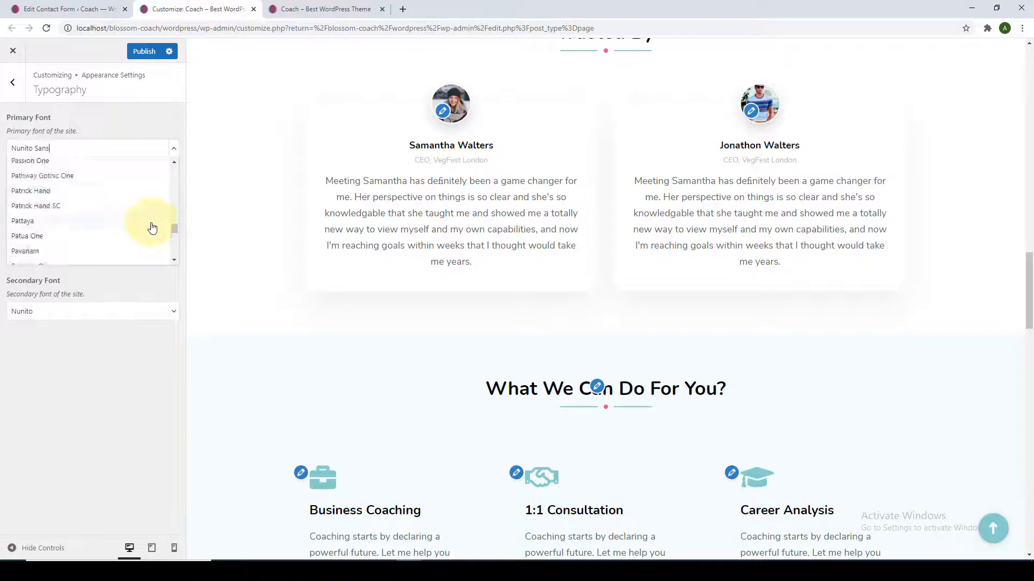
click(127, 224)
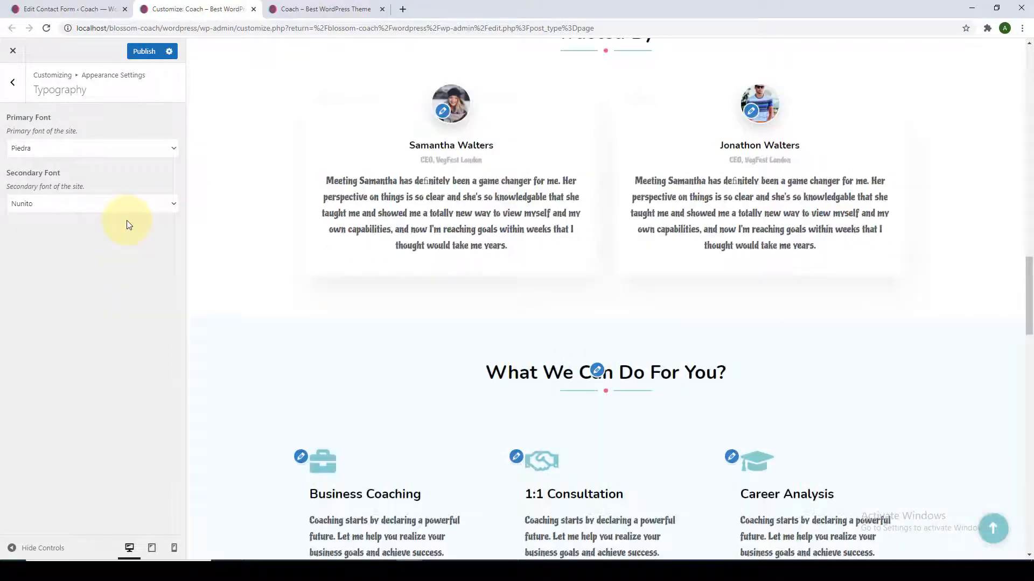
scroll(325, 242, down, 6)
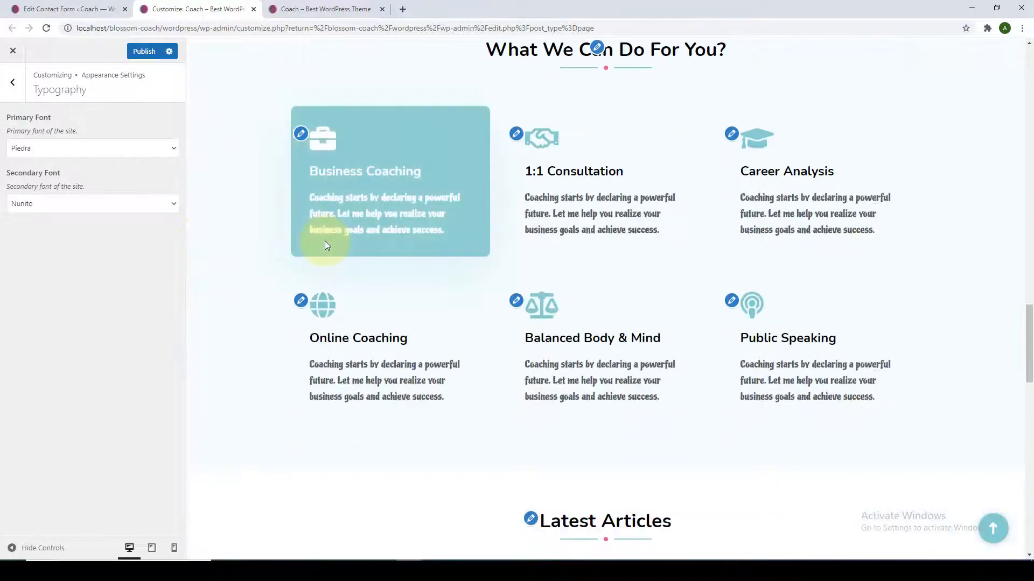
Choose Overlock SC as the secondary font and review the preview headings in that typeface.
scroll(754, 232, down, 3)
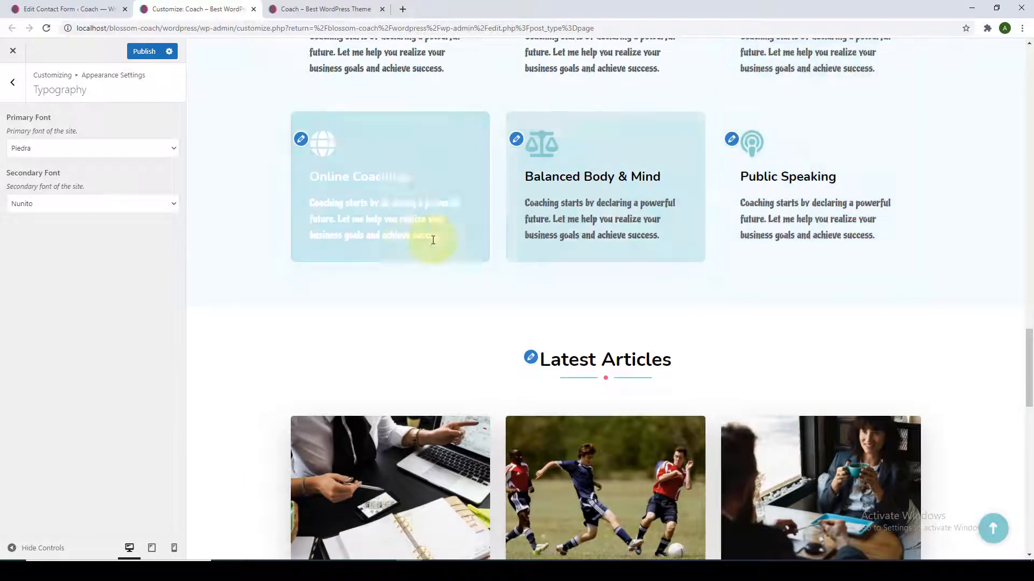
scroll(409, 244, down, 8)
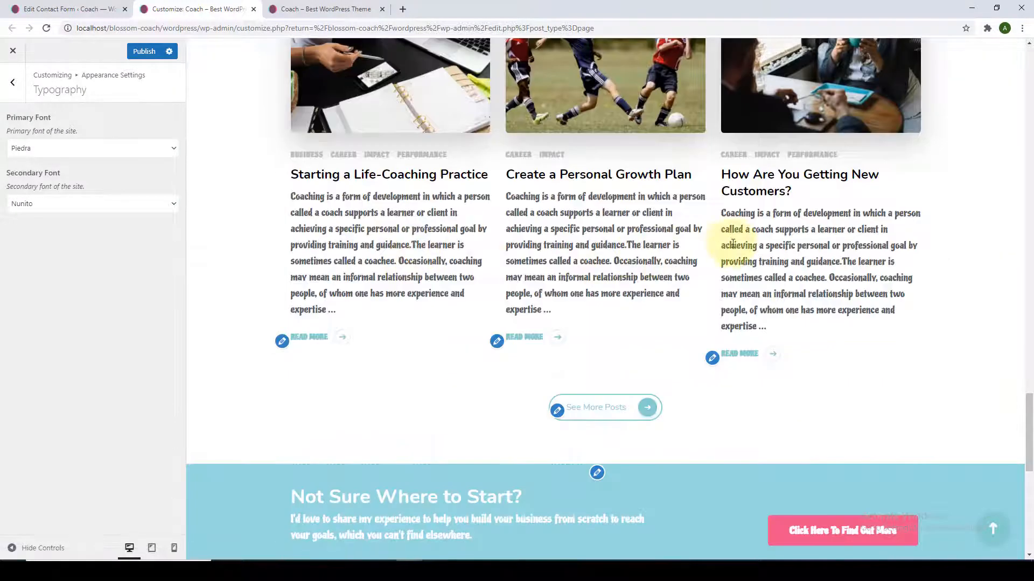
click(172, 209)
scroll(134, 258, down, 3)
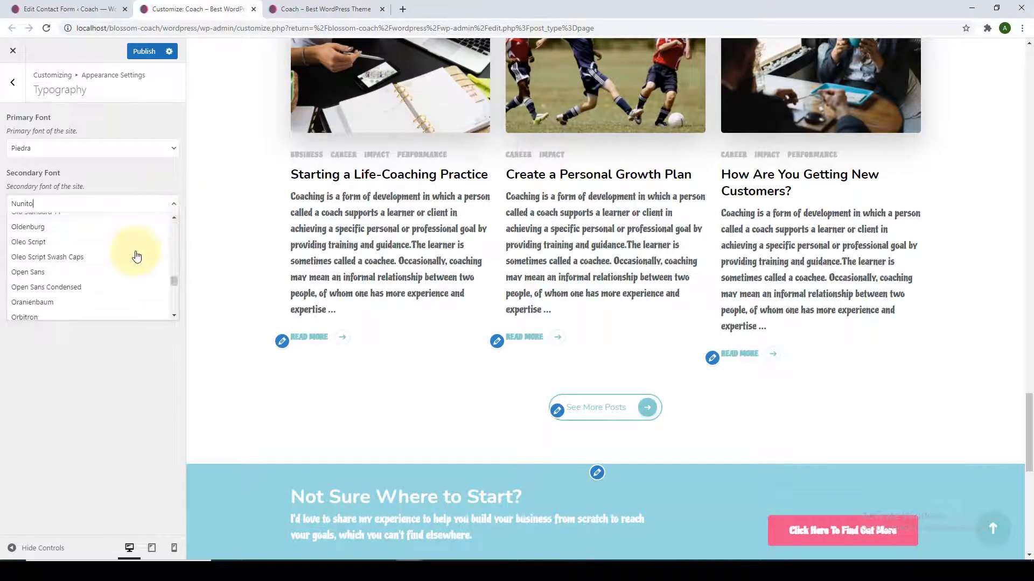
click(88, 267)
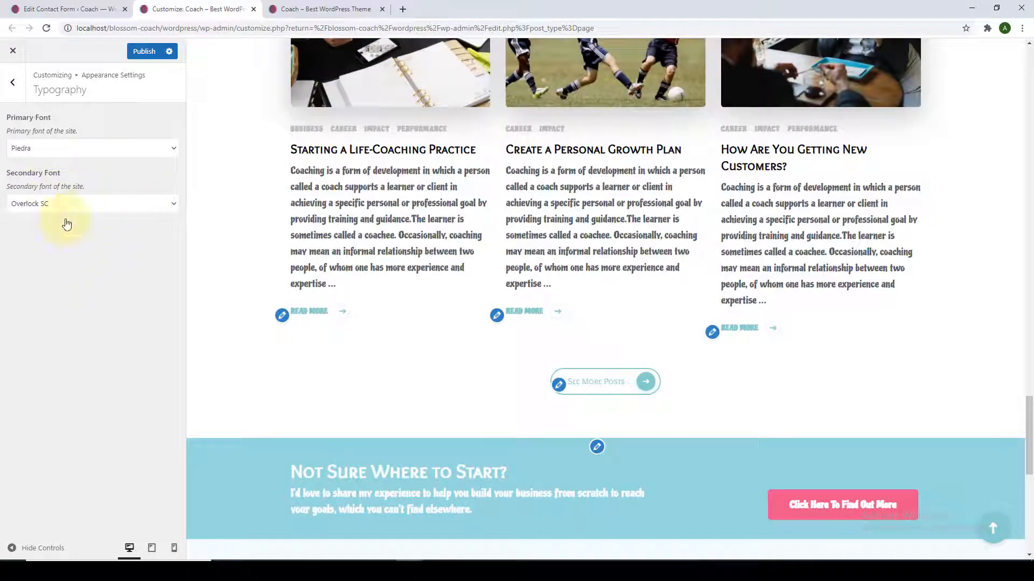
scroll(566, 252, up, 7)
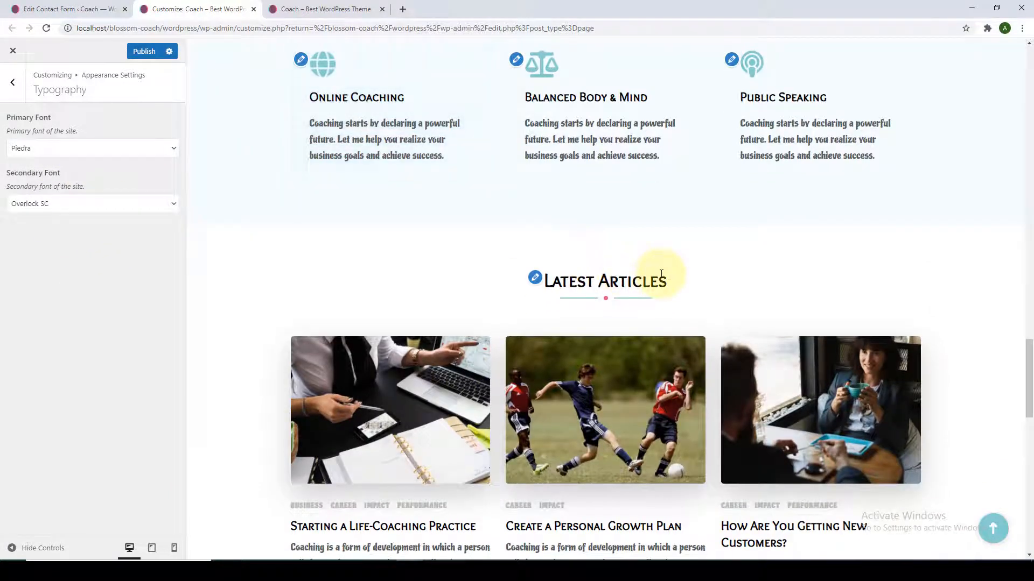
scroll(657, 270, up, 9)
scroll(670, 284, up, 4)
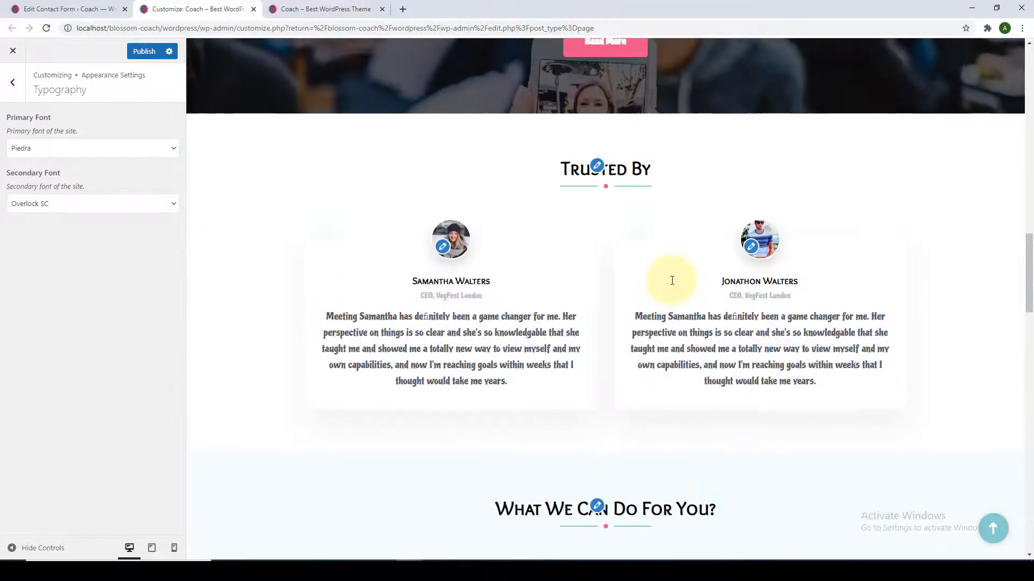
scroll(670, 284, up, 2)
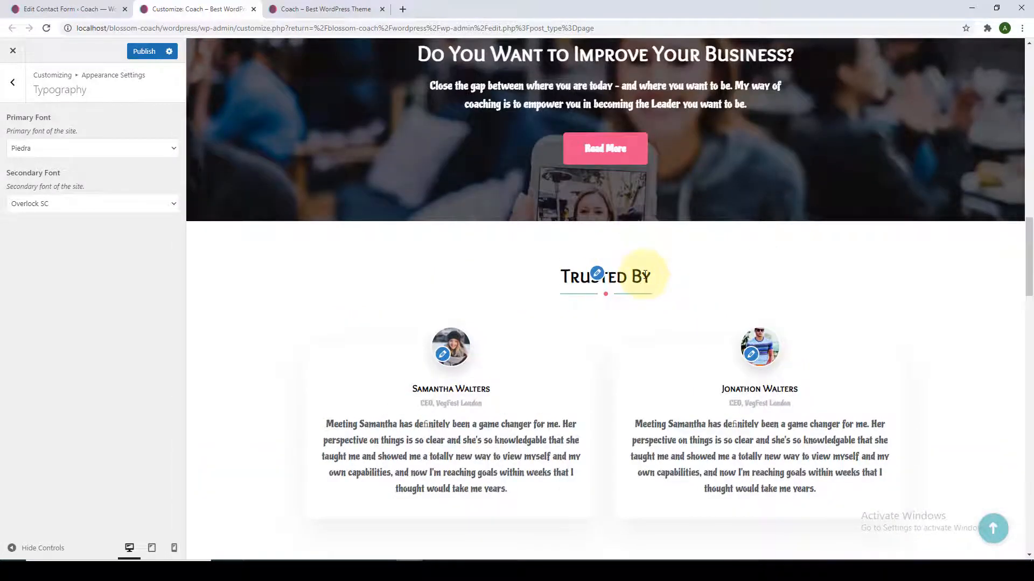
scroll(645, 275, up, 1)
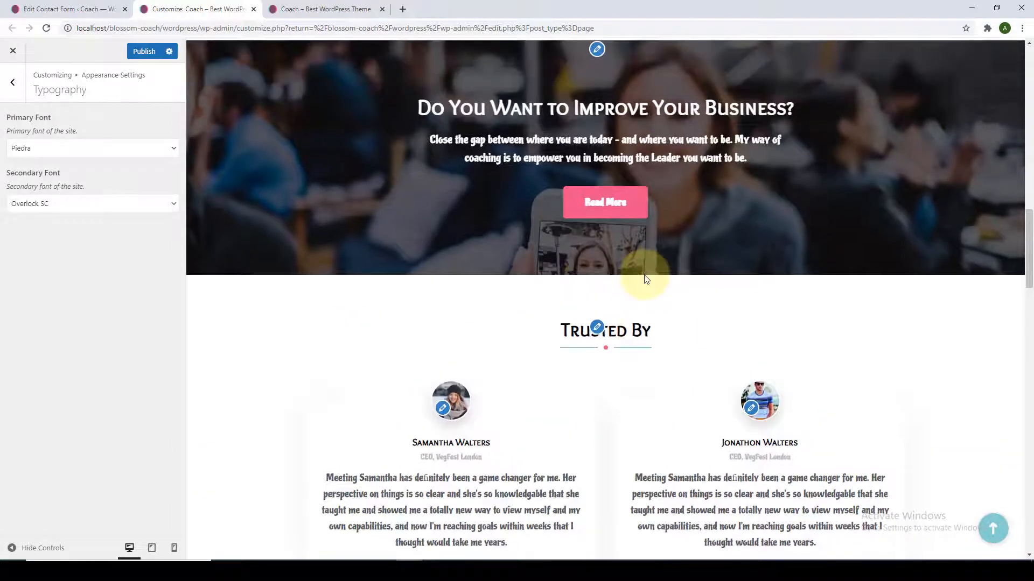
scroll(645, 279, up, 2)
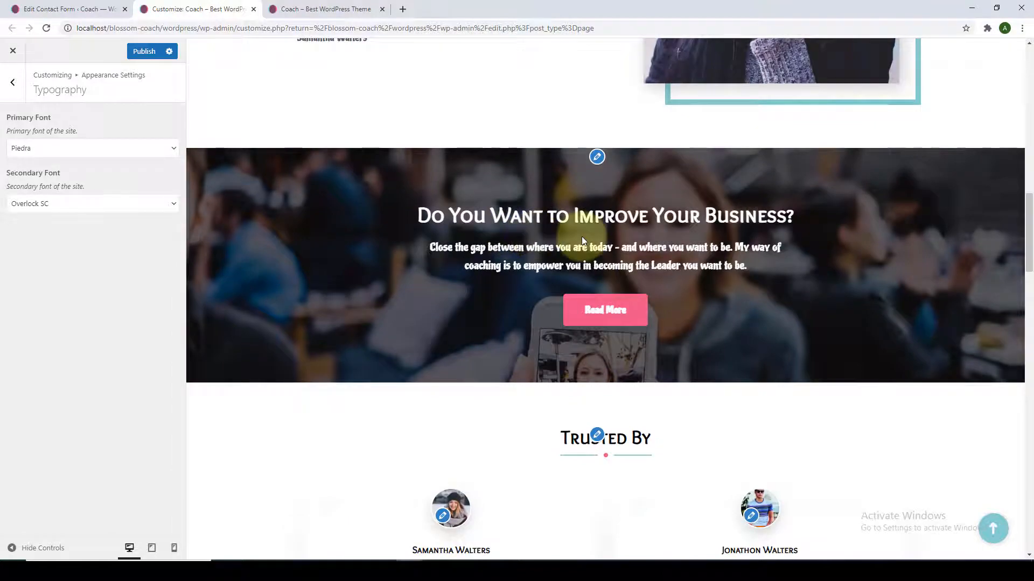
scroll(582, 240, up, 7)
scroll(587, 245, up, 5)
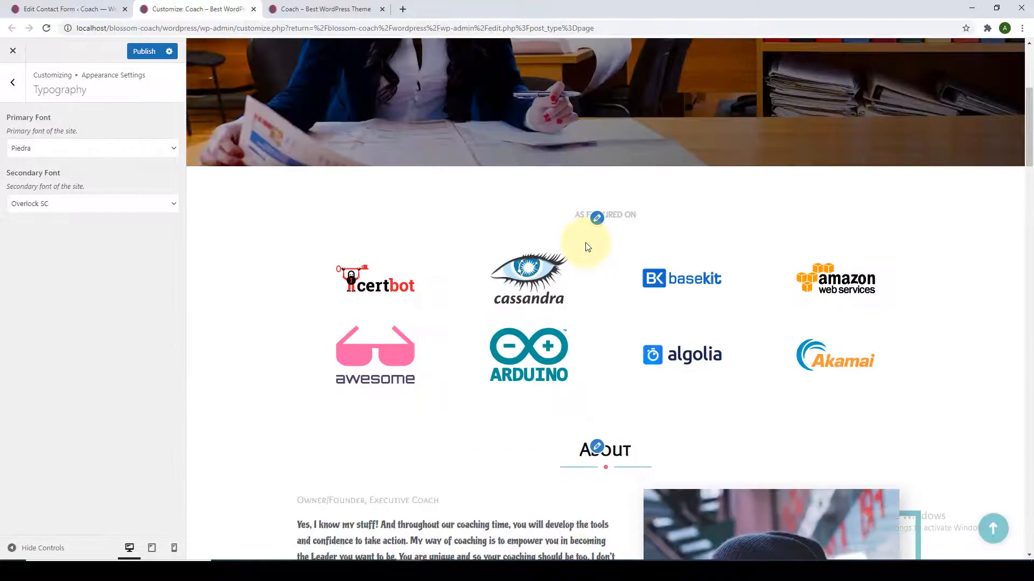
scroll(587, 247, up, 5)
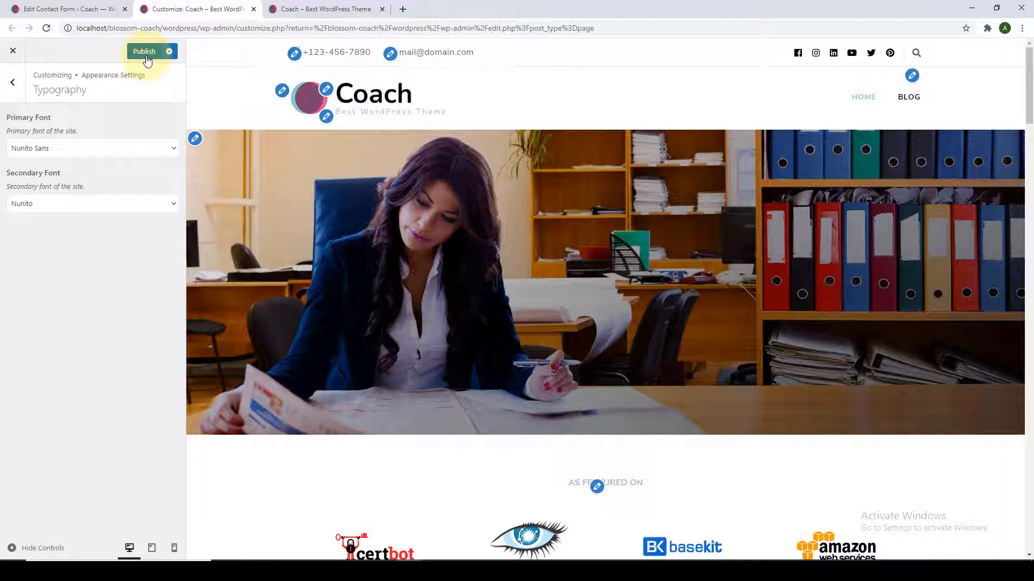
Open Layout Settings > Blog Layout and load the Blog page in the preview.
click(15, 86)
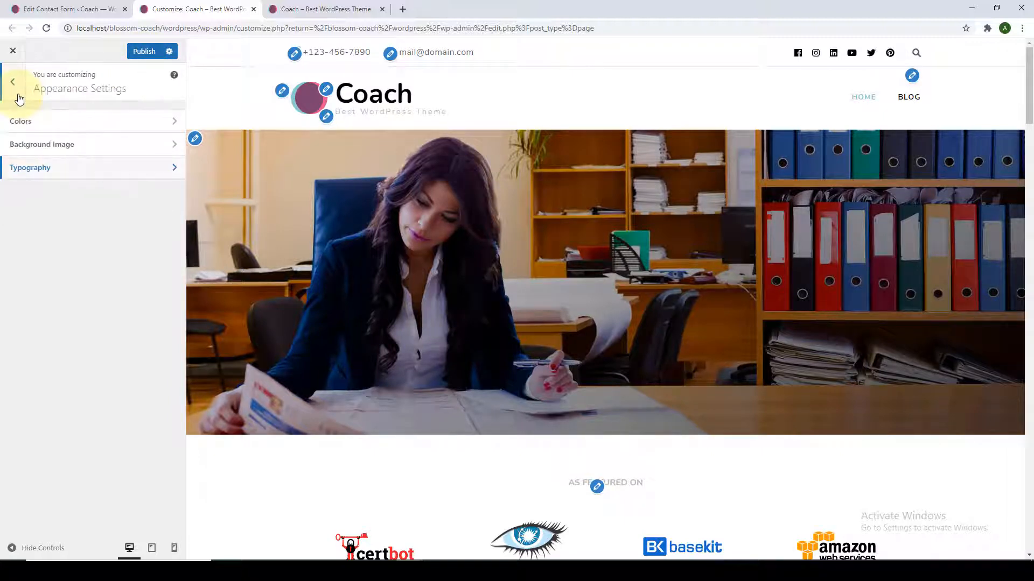
click(19, 98)
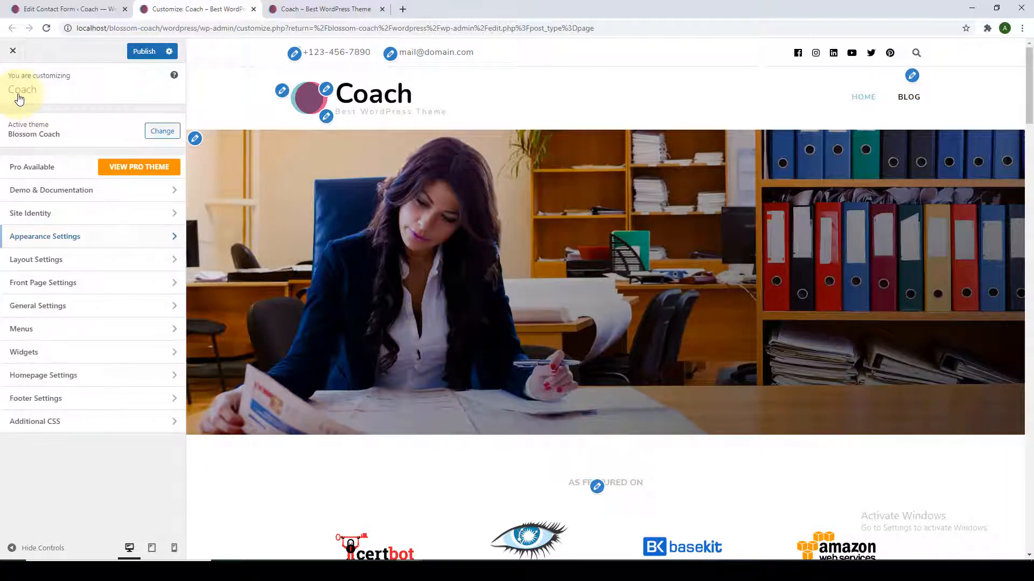
click(95, 270)
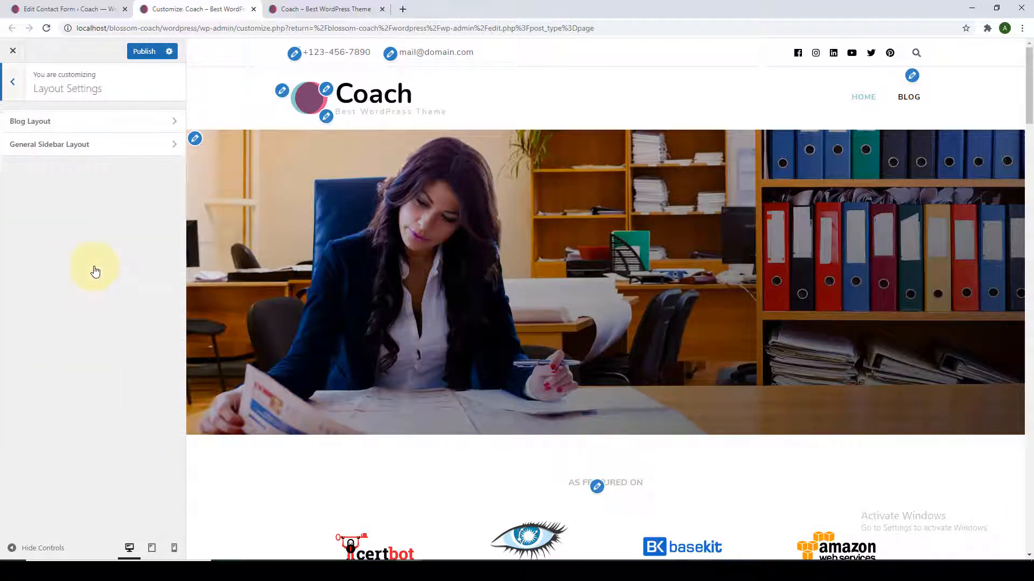
click(127, 124)
scroll(131, 316, down, 2)
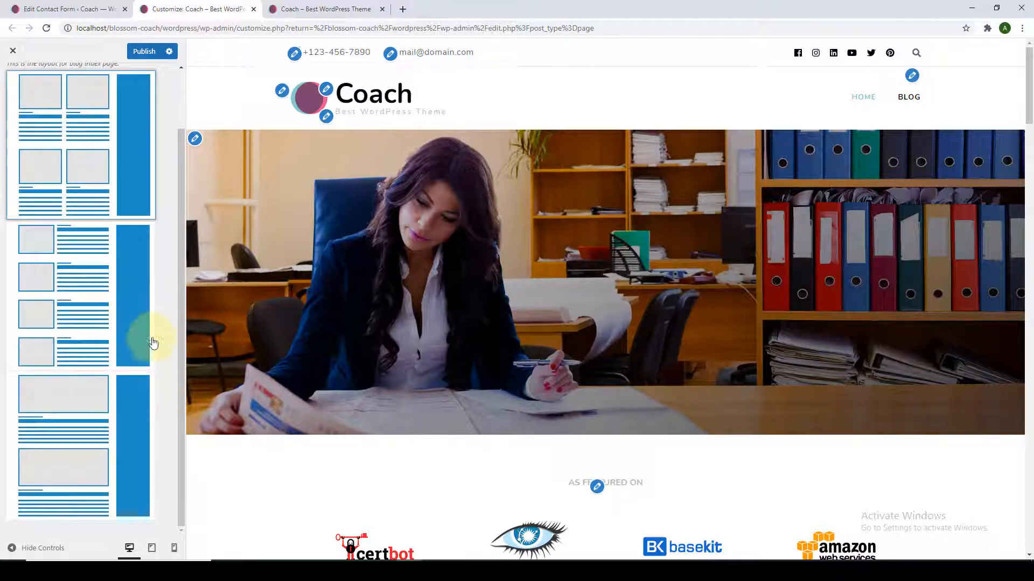
scroll(154, 316, up, 2)
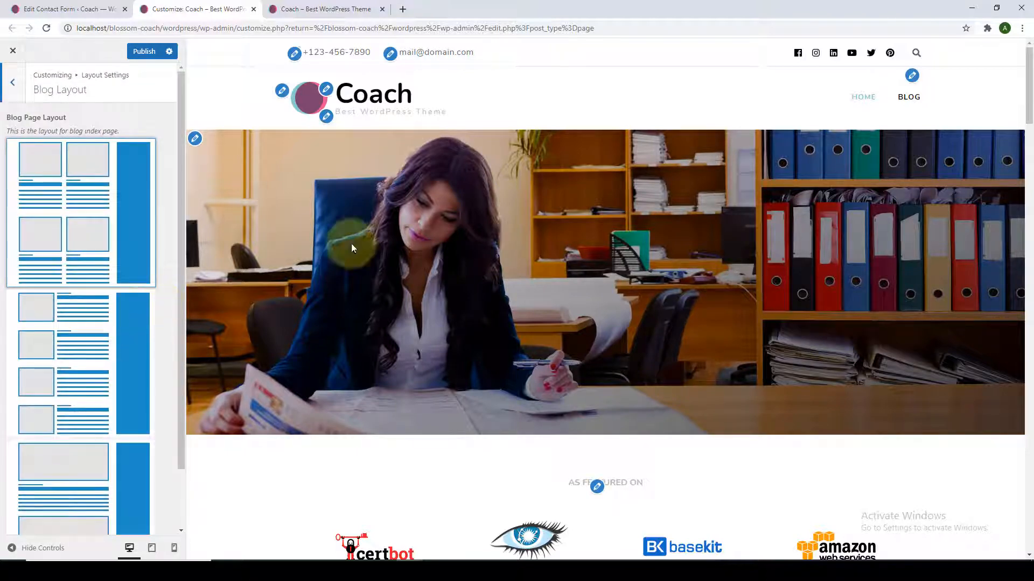
click(916, 105)
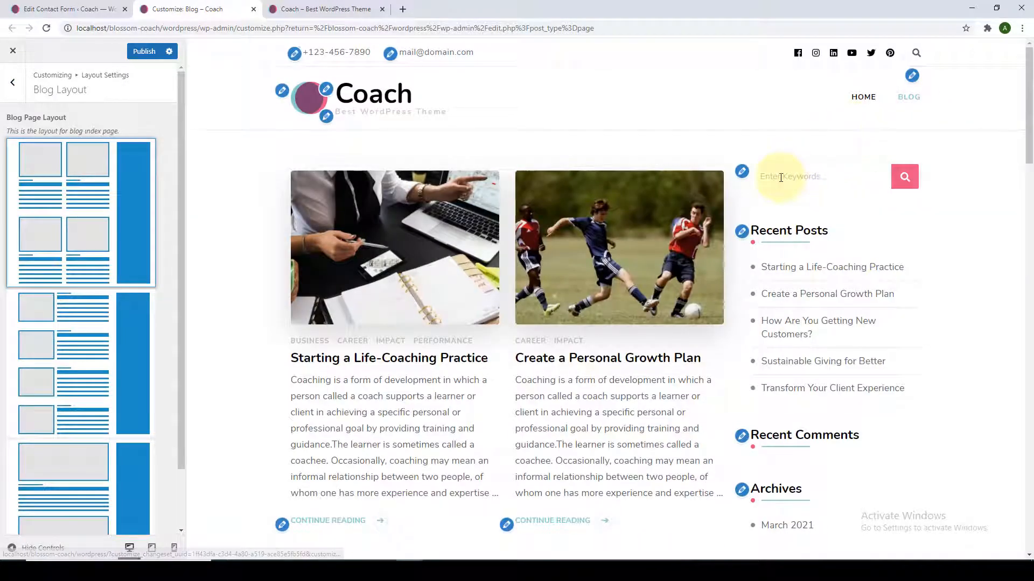
Try the list-with-sidebar and full-width-posts-with-sidebar Blog Page Layouts.
scroll(780, 176, down, 2)
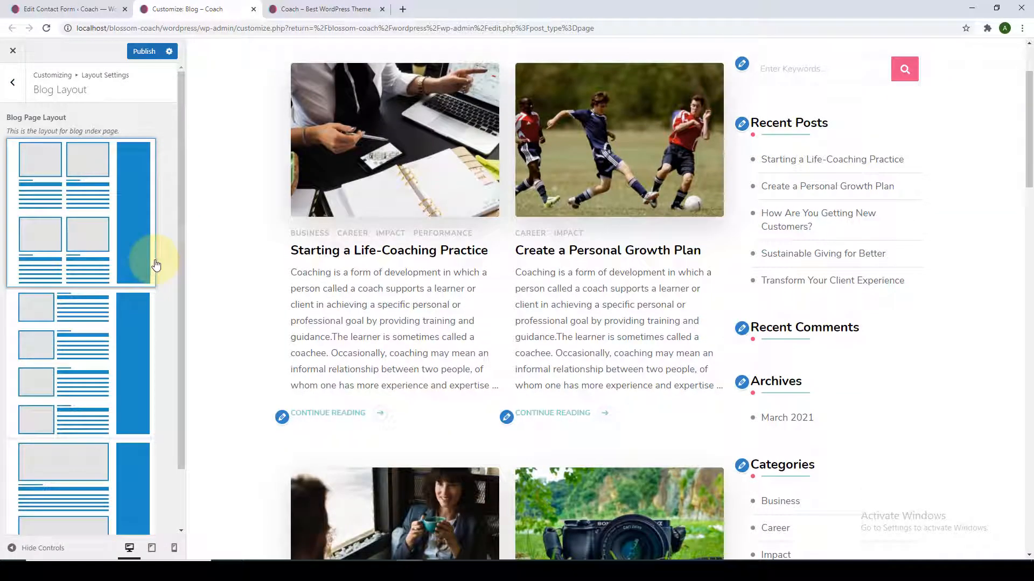
scroll(218, 288, down, 10)
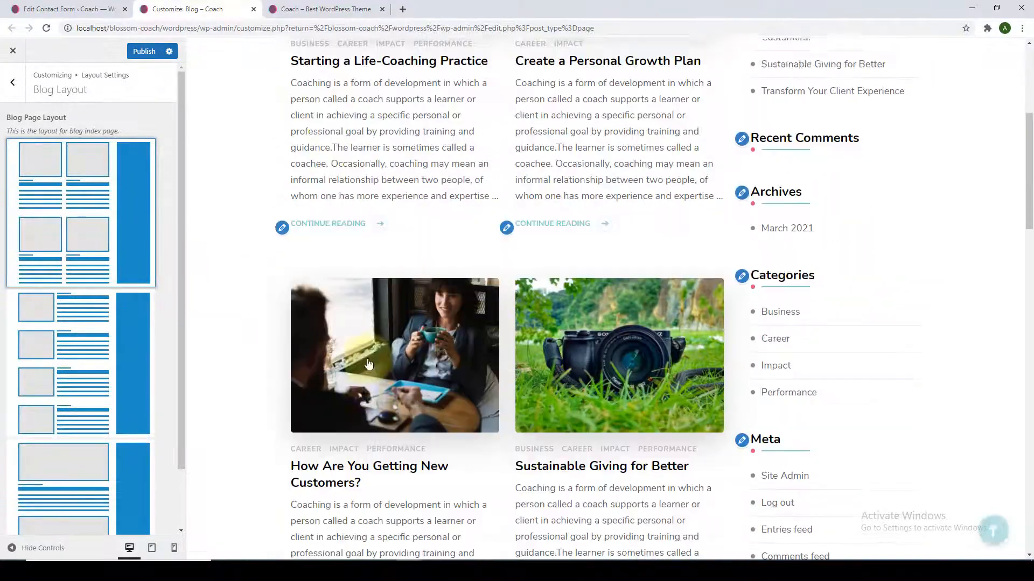
scroll(144, 351, down, 1)
scroll(143, 351, down, 1)
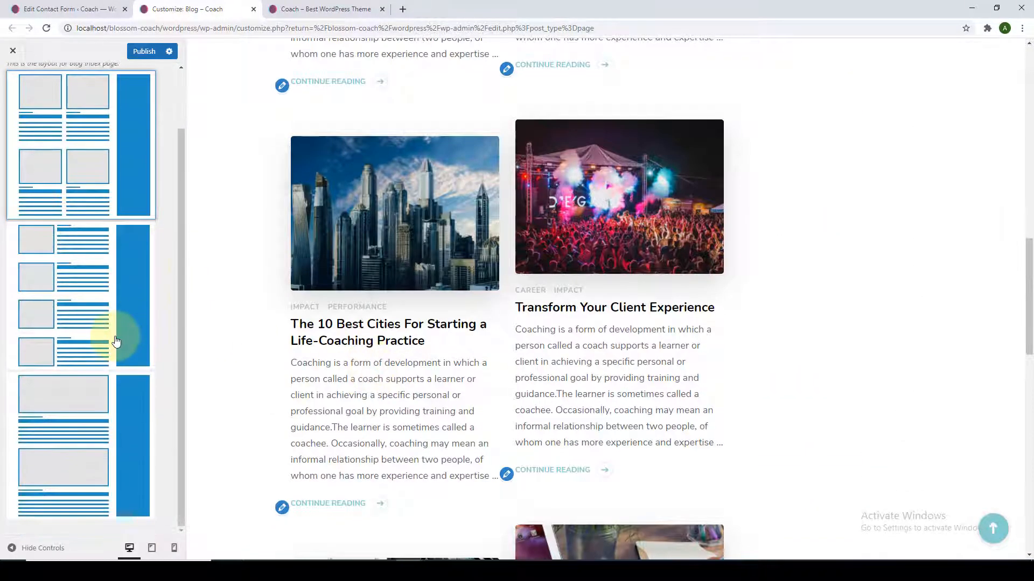
click(117, 339)
scroll(351, 418, down, 9)
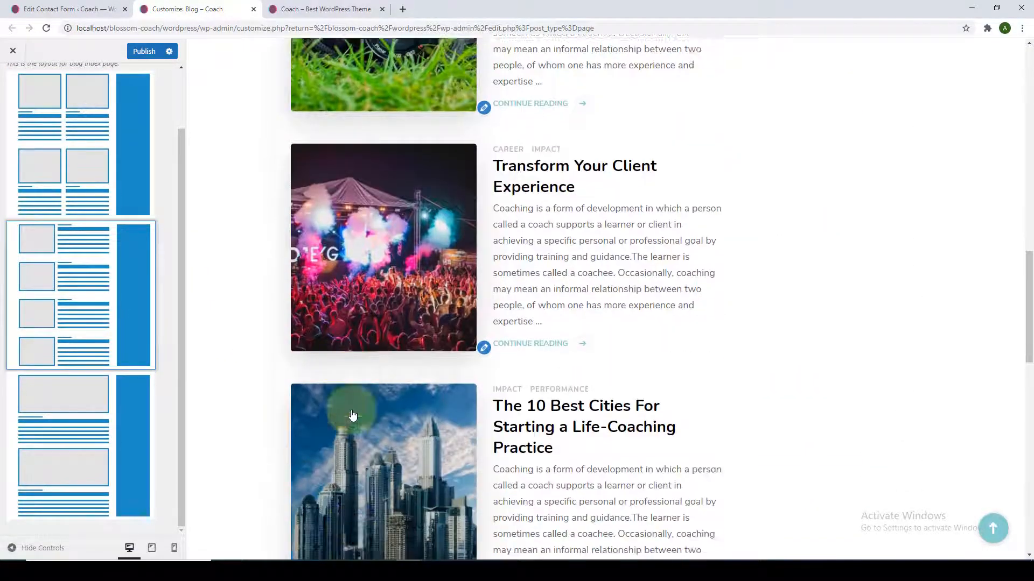
scroll(352, 417, up, 5)
click(143, 426)
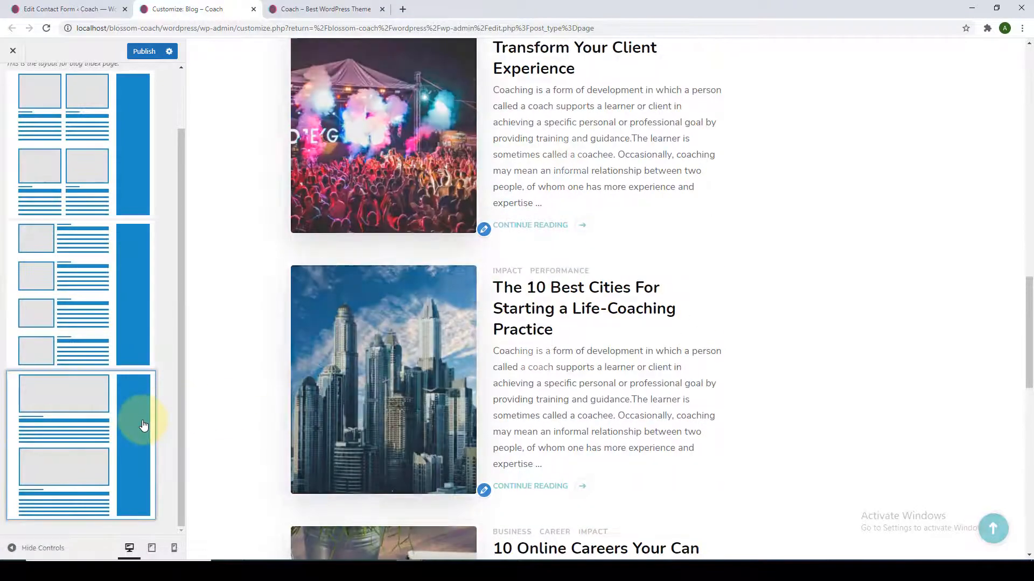
Reselect the two-column grid Blog Page Layout and return to the main Customizer menu.
scroll(457, 420, down, 20)
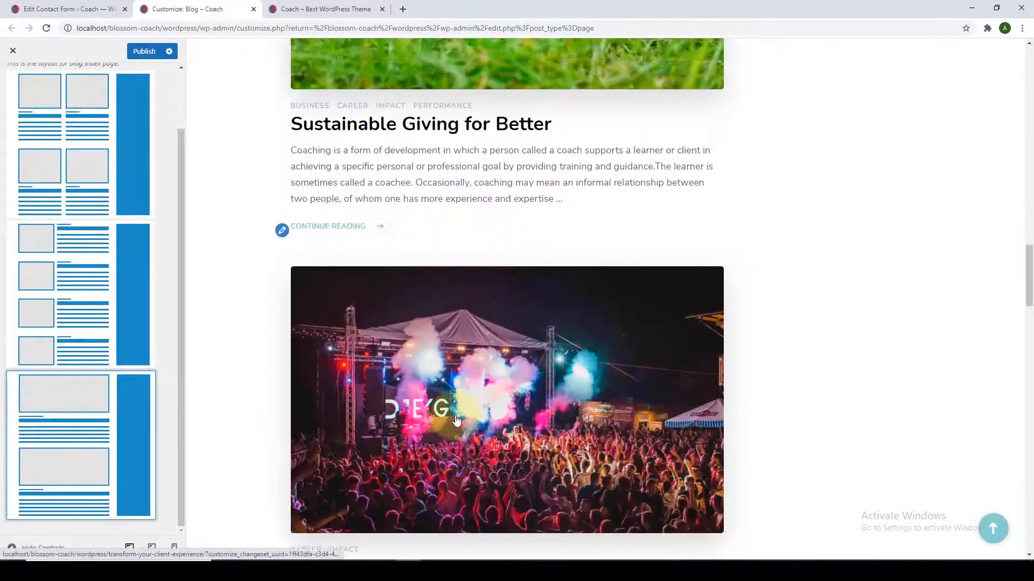
scroll(464, 398, up, 7)
scroll(463, 395, up, 5)
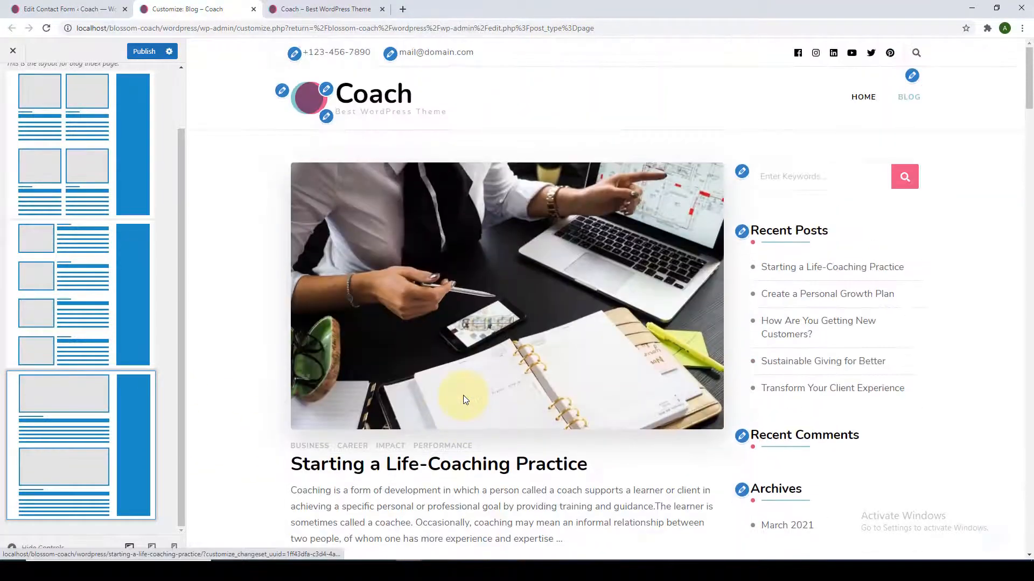
scroll(83, 323, up, 2)
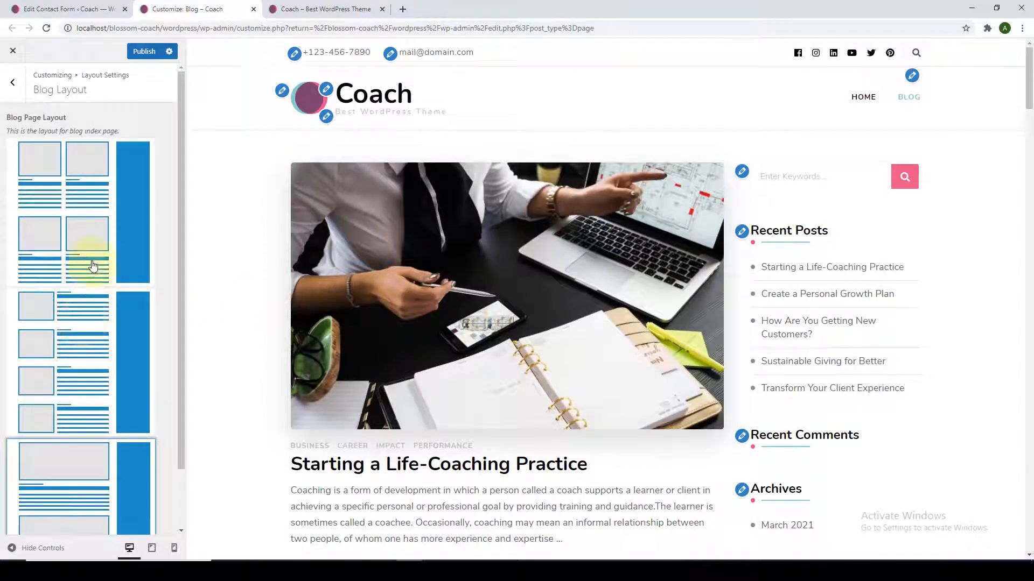
click(93, 264)
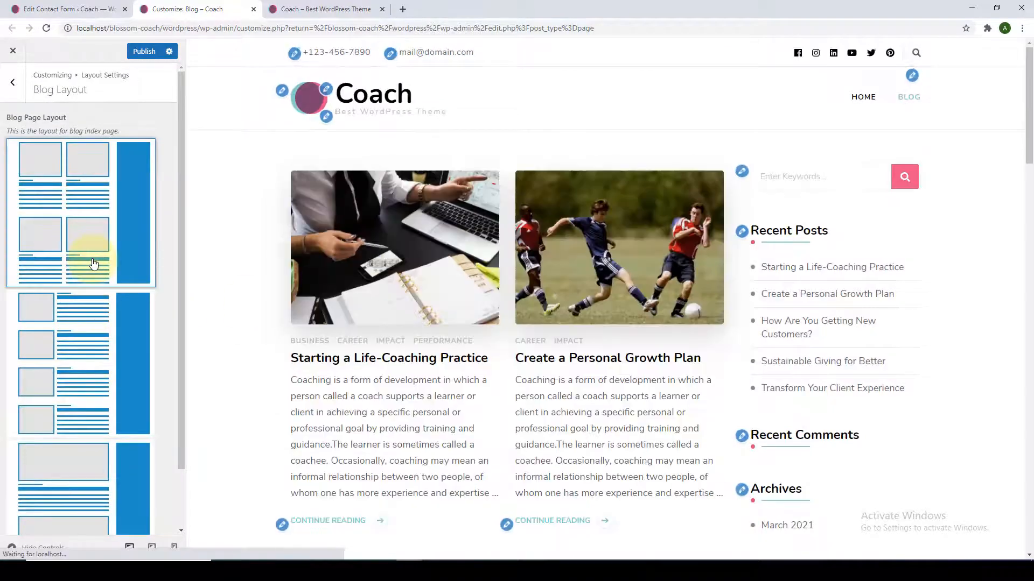
click(5, 93)
click(5, 99)
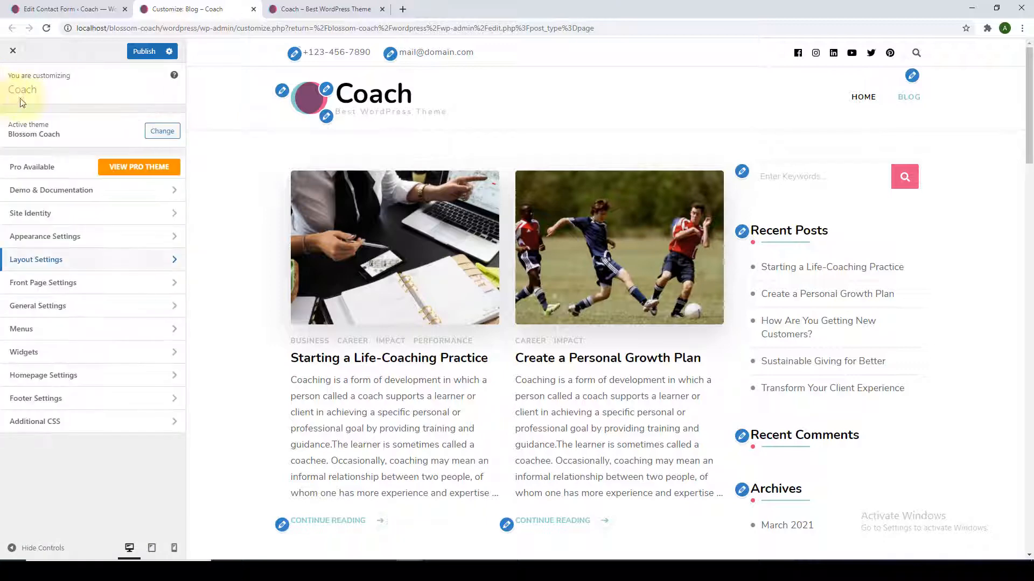
Open Layout Settings > General Sidebar Layout and scroll to the Post Sidebar Layout choices.
click(99, 259)
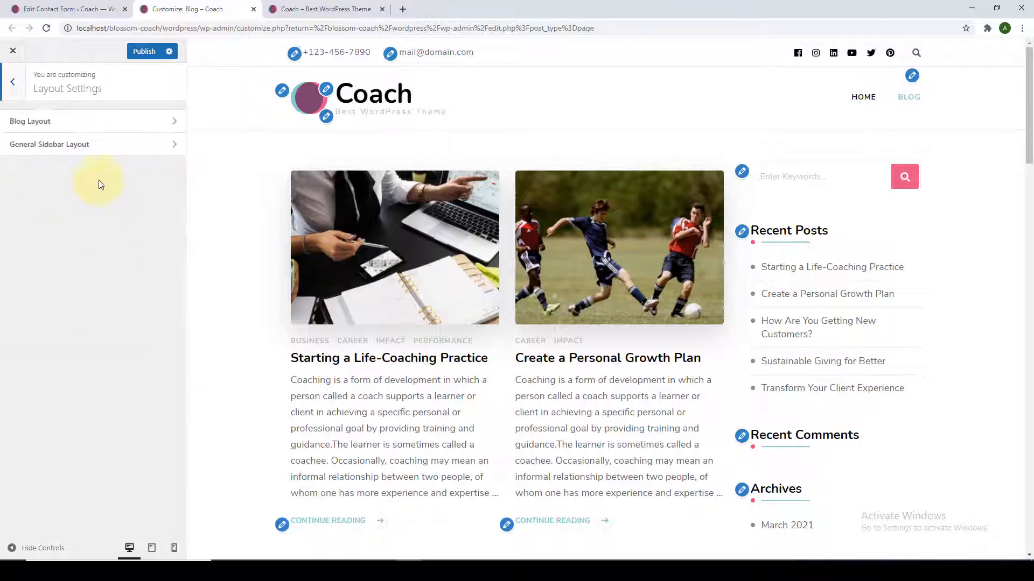
click(99, 147)
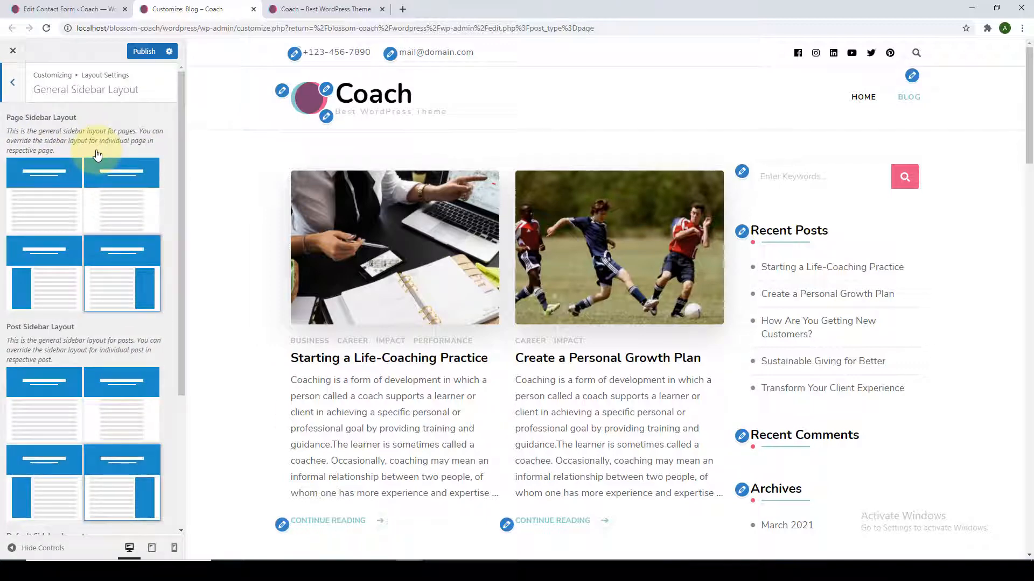
scroll(100, 156, down, 4)
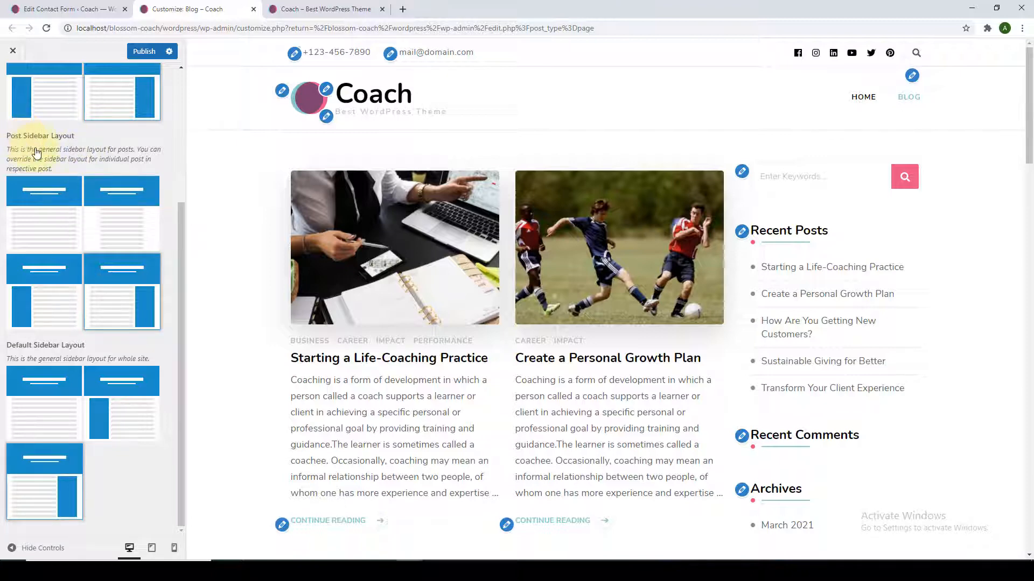
scroll(43, 158, up, 4)
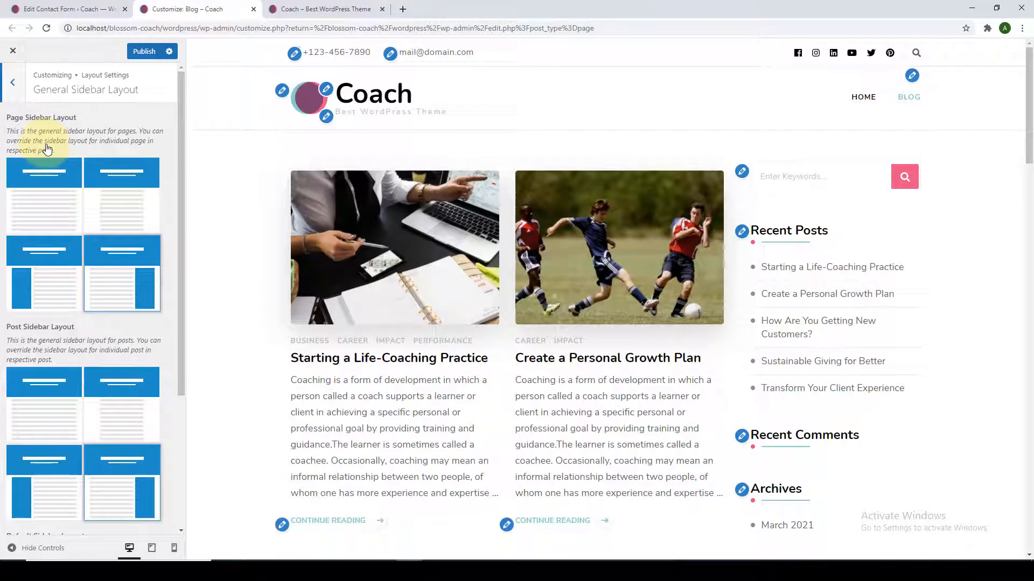
scroll(47, 149, down, 4)
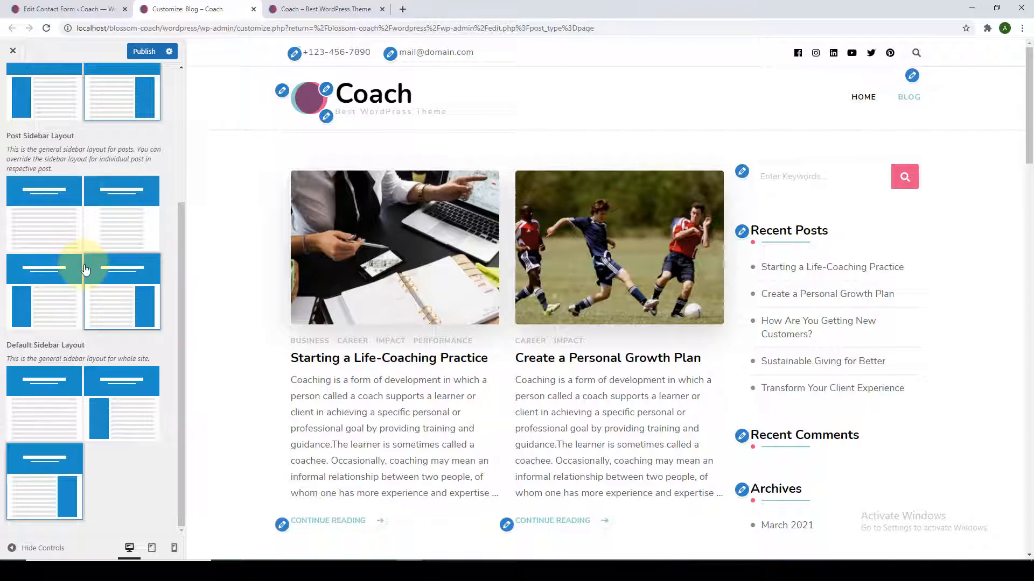
scroll(280, 344, down, 1)
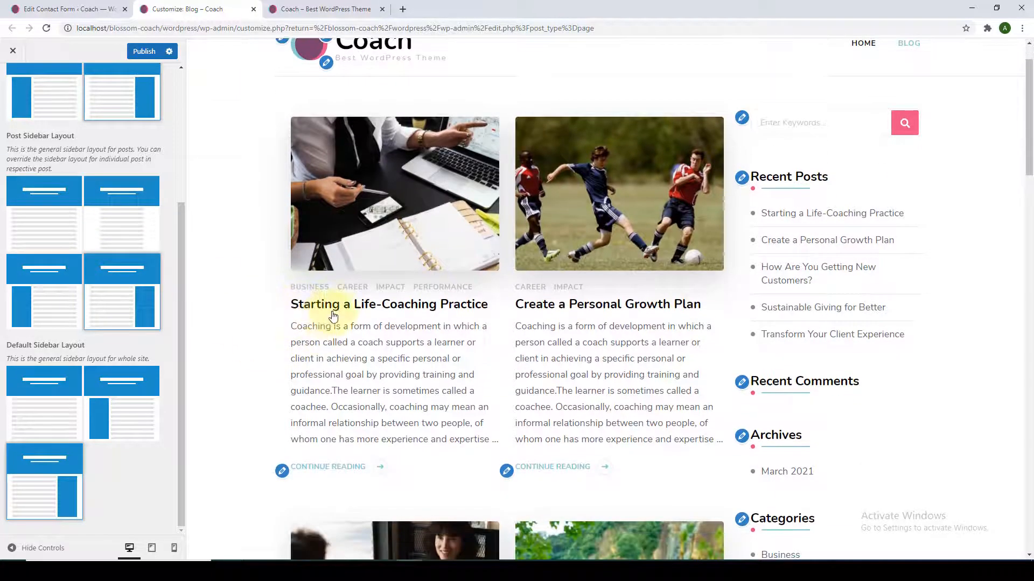
Open four posts, including Starting a Life-Coaching Practice and The 10 Best Cities, in new tabs.
right_click(335, 314)
click(355, 320)
scroll(561, 181, down, 10)
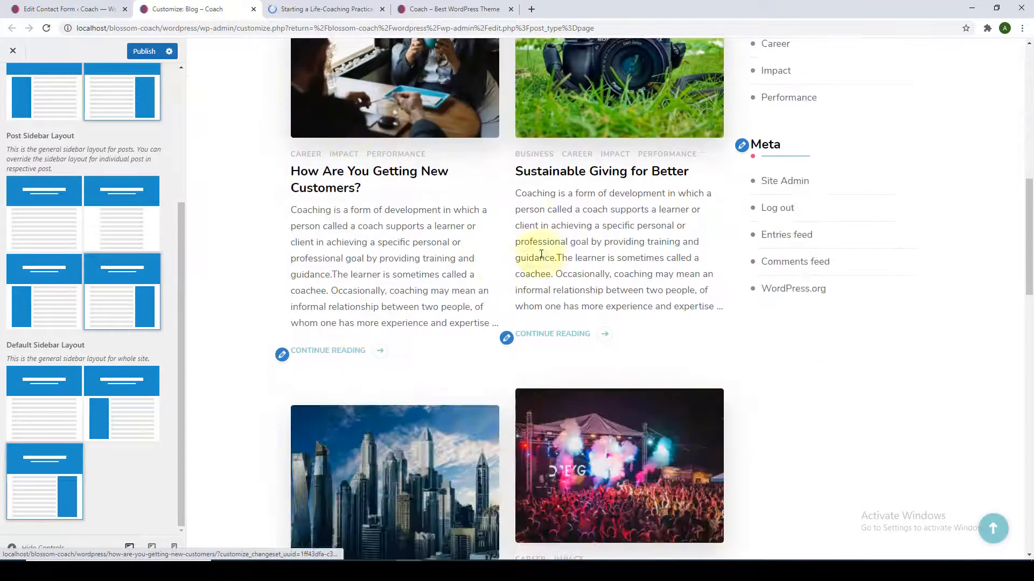
middle_click(573, 178)
scroll(572, 182, down, 6)
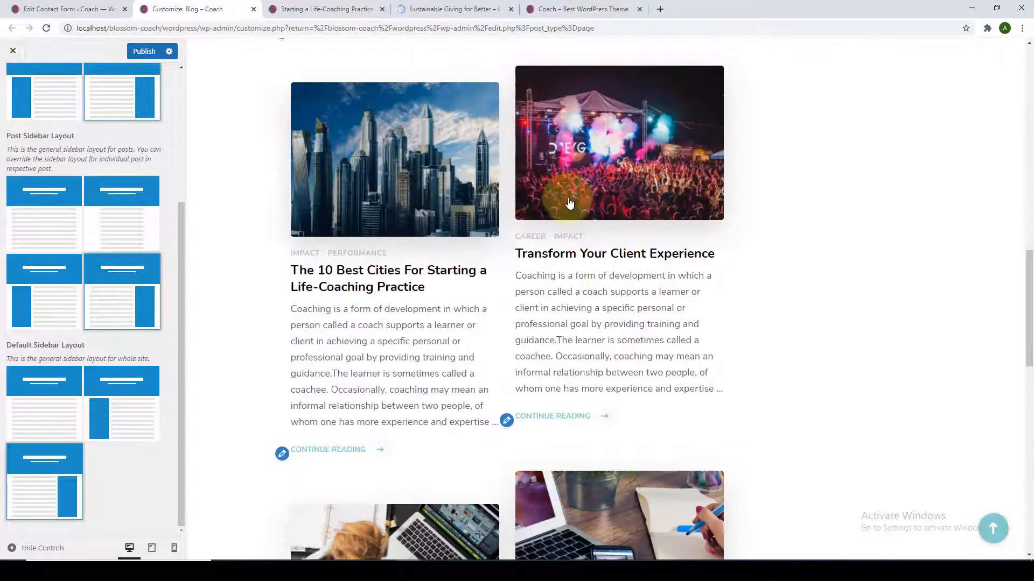
right_click(436, 272)
key(Escape)
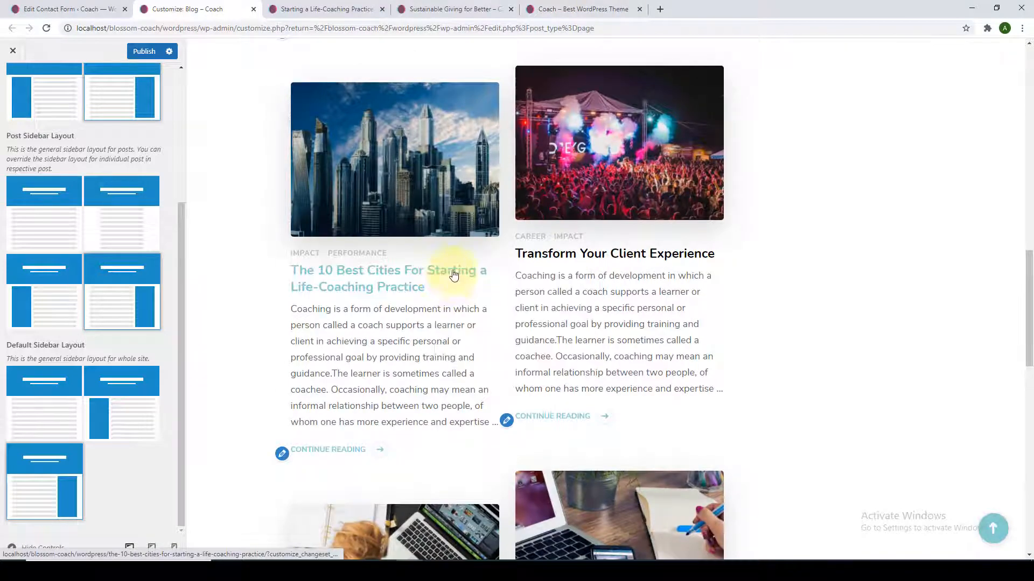
right_click(454, 275)
click(487, 280)
middle_click(549, 253)
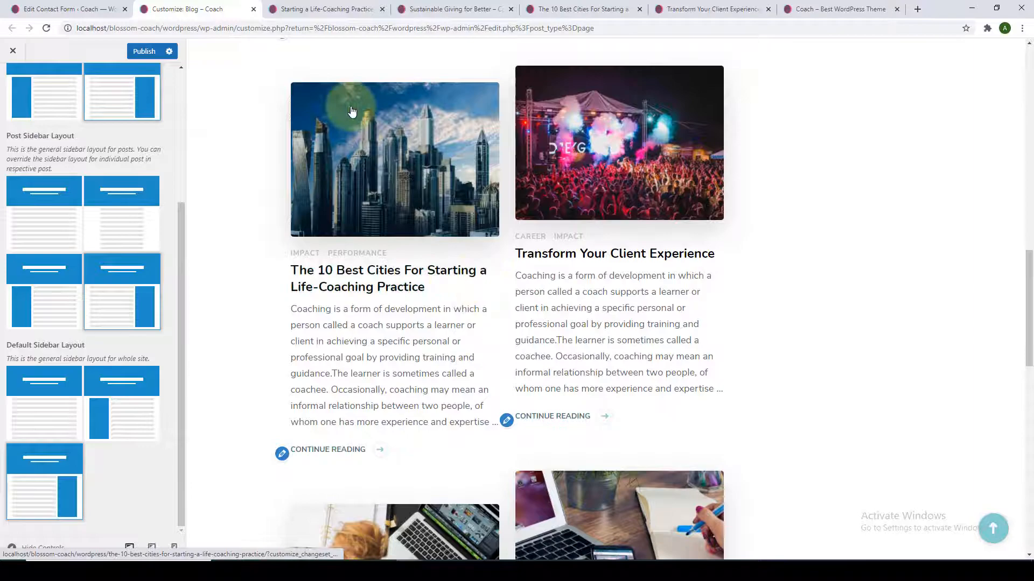
Check the right-hand sidebar on the Life-Coaching, Sustainable Giving and 10 Best Cities posts.
click(332, 15)
scroll(524, 330, down, 2)
scroll(522, 323, up, 6)
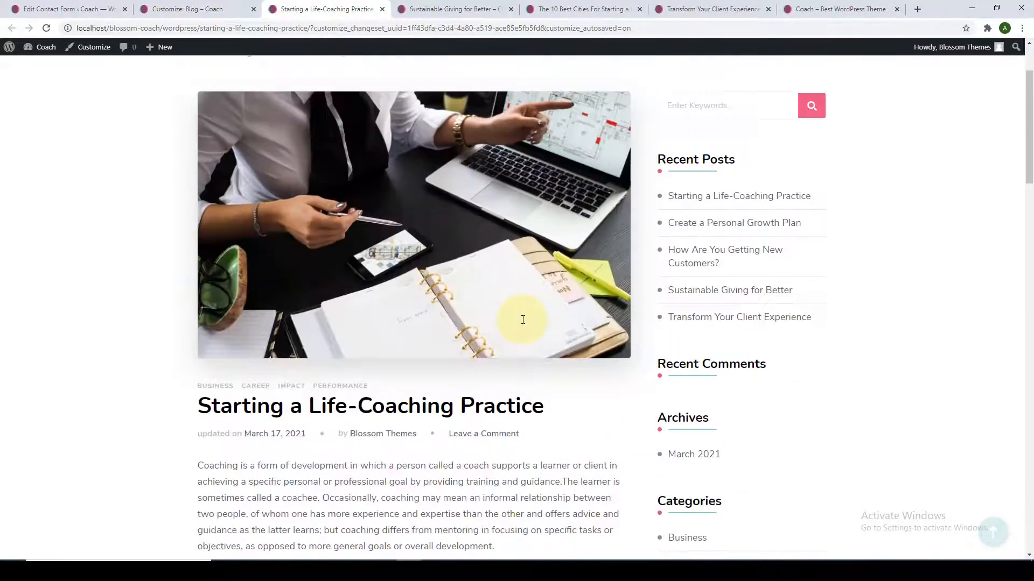
scroll(484, 226, up, 1)
click(450, 9)
scroll(614, 231, down, 4)
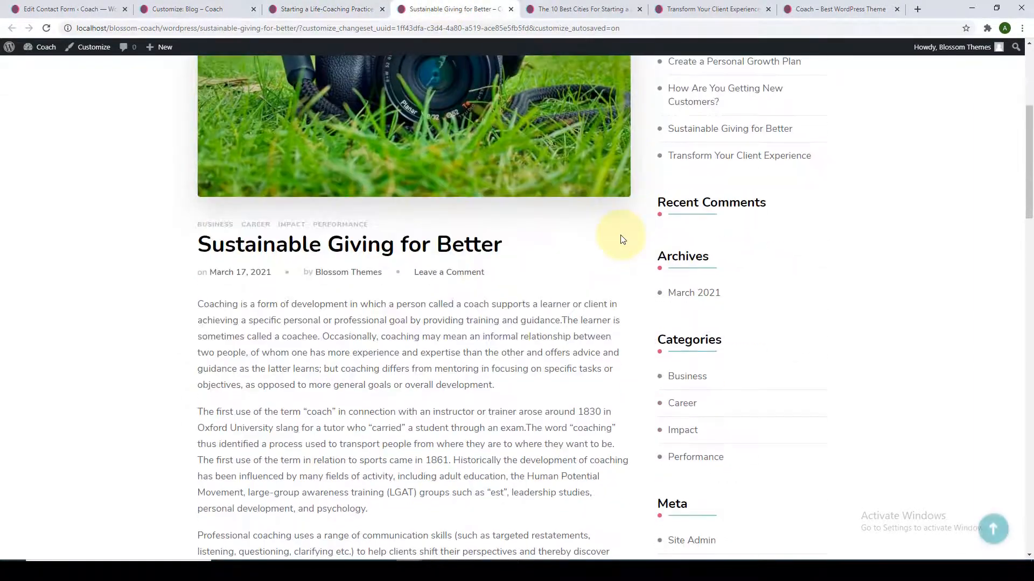
click(625, 10)
scroll(635, 87, up, 9)
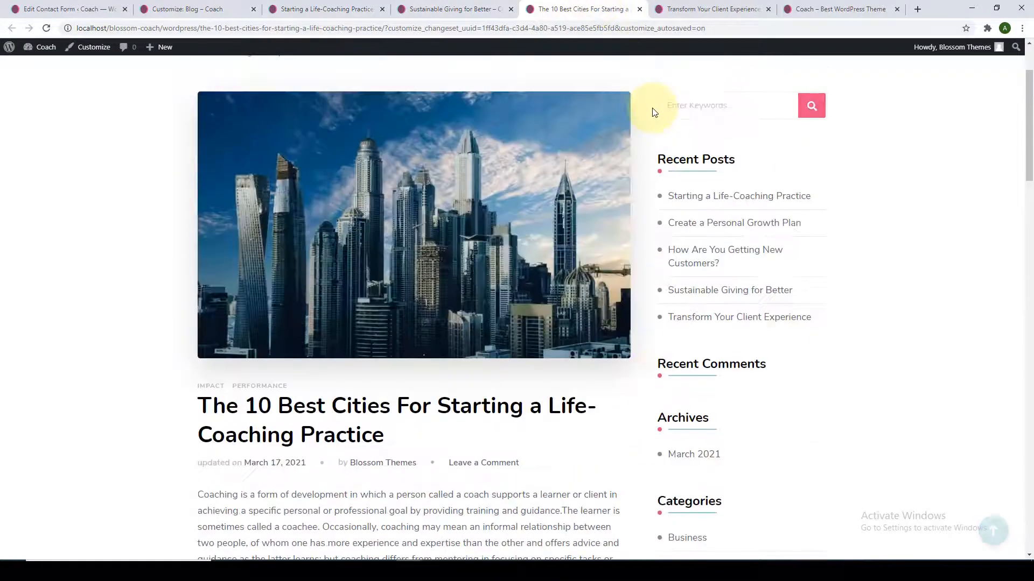
scroll(654, 113, down, 4)
scroll(619, 124, up, 4)
click(210, 8)
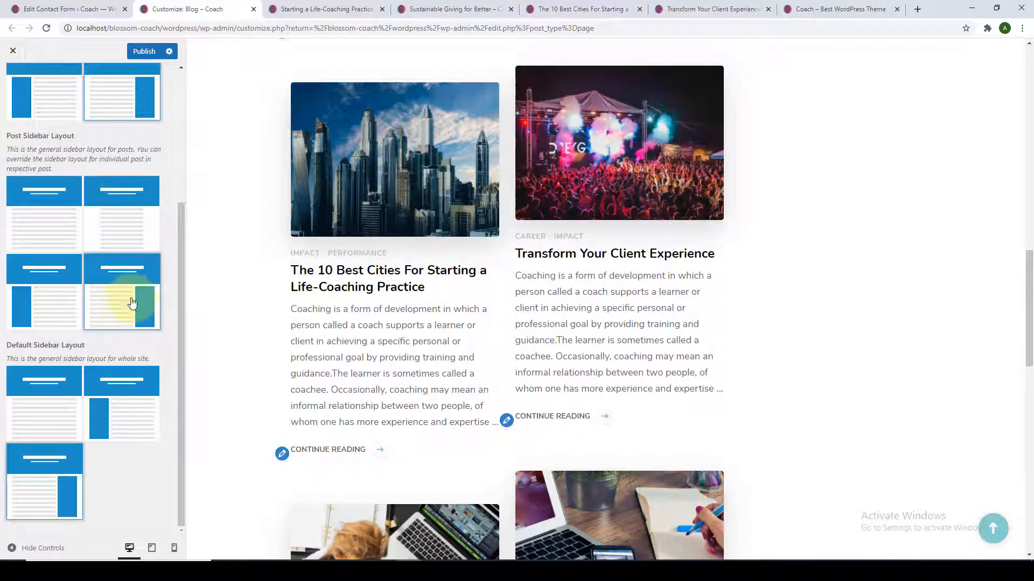
Set the Post Sidebar Layout to left sidebar and reload the open post tabs.
click(59, 316)
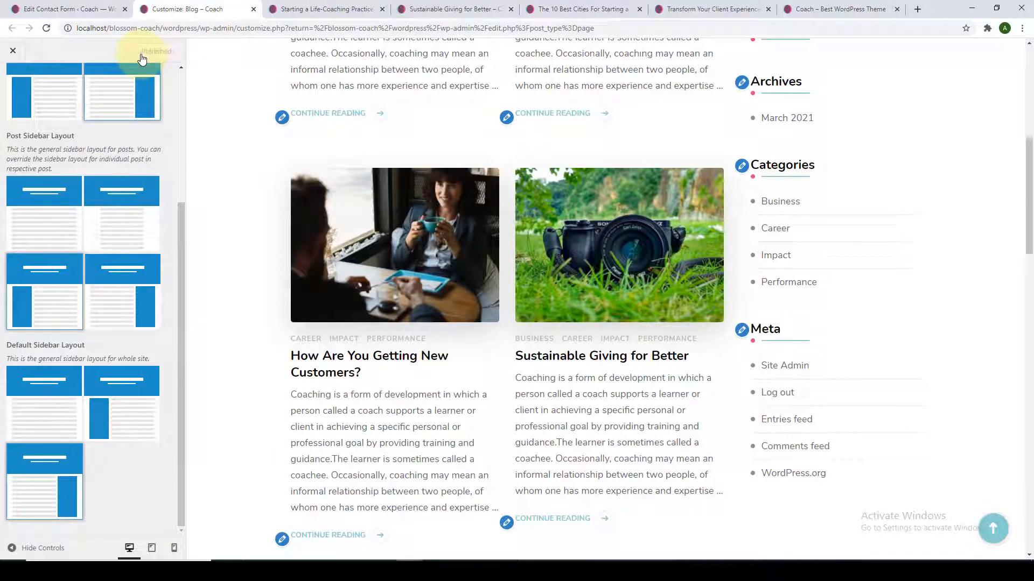
click(358, 7)
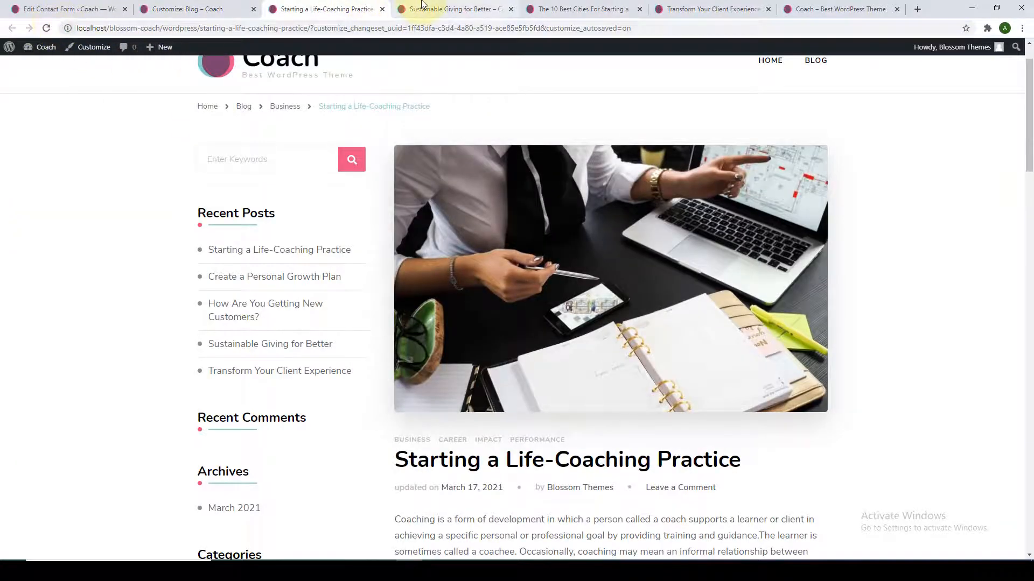
click(423, 5)
click(46, 28)
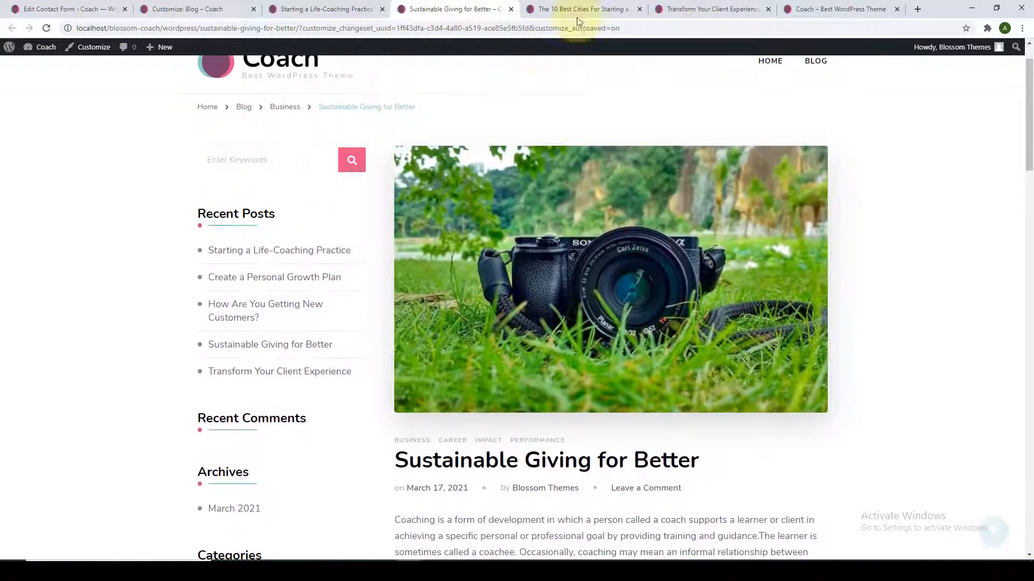
click(584, 9)
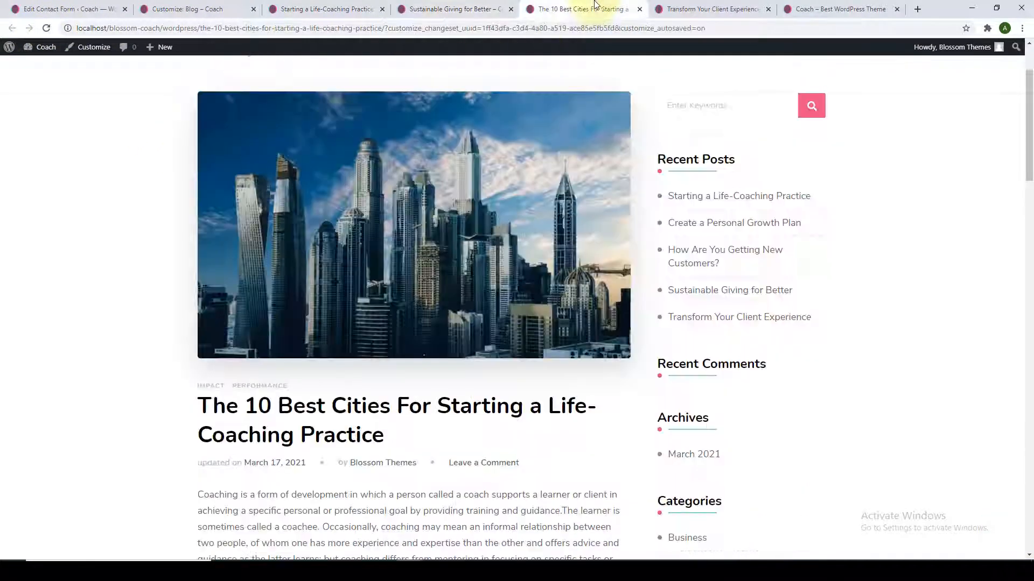
click(43, 29)
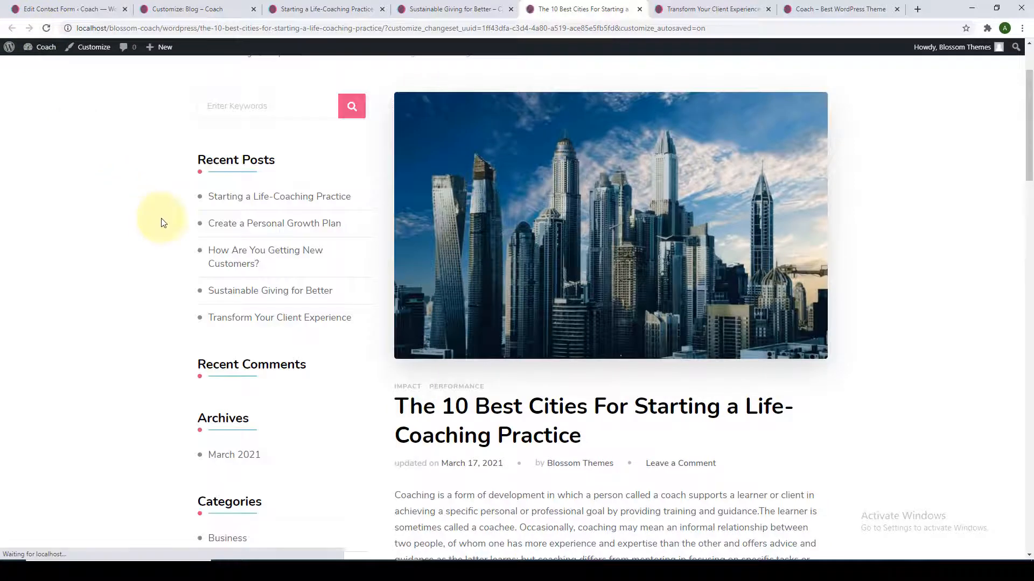
scroll(177, 194, down, 1)
click(210, 6)
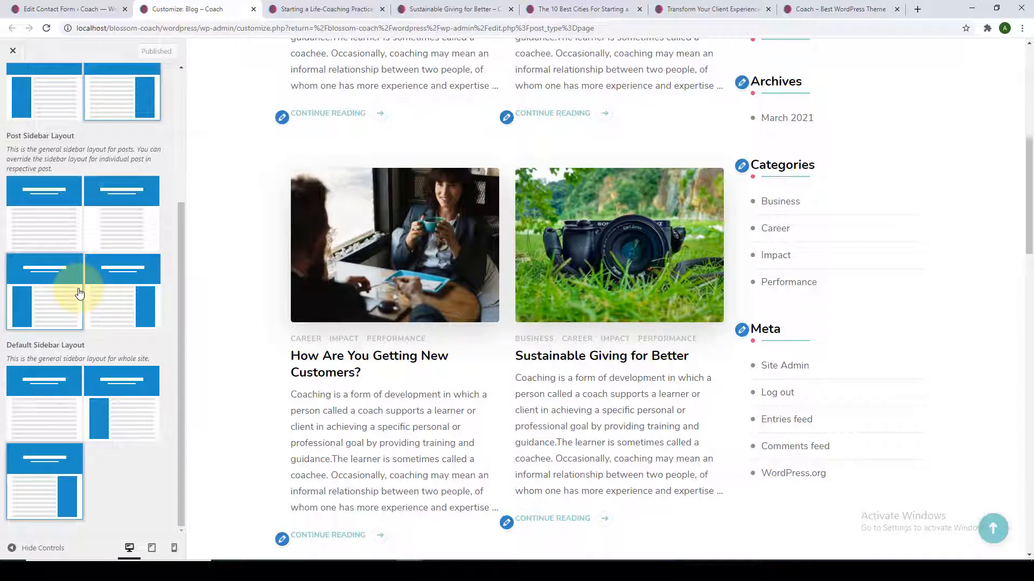
Recheck the Life-Coaching, Sustainable Giving and 10 Best Cities posts for the left sidebar.
click(298, 9)
click(343, 251)
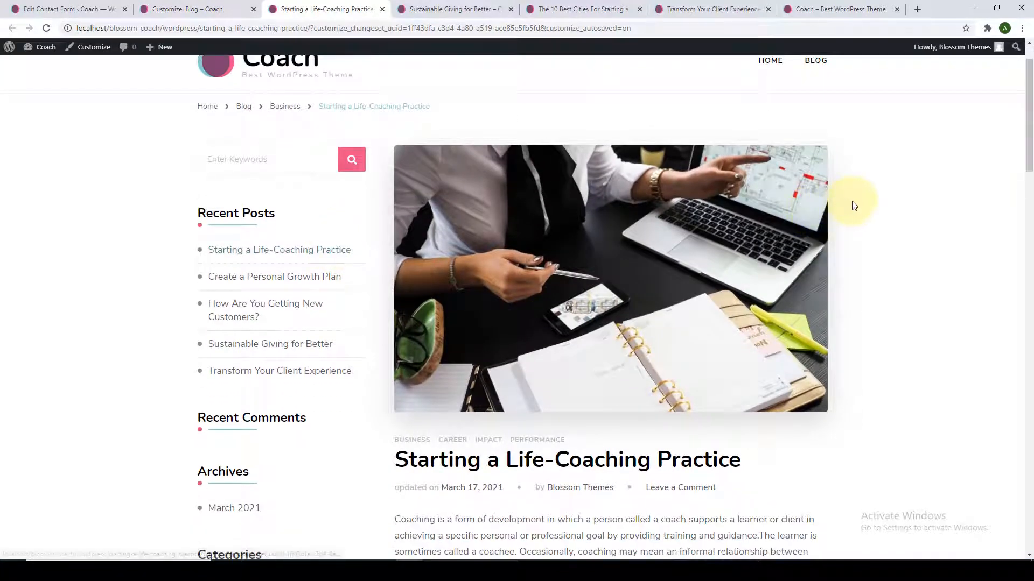
click(484, 7)
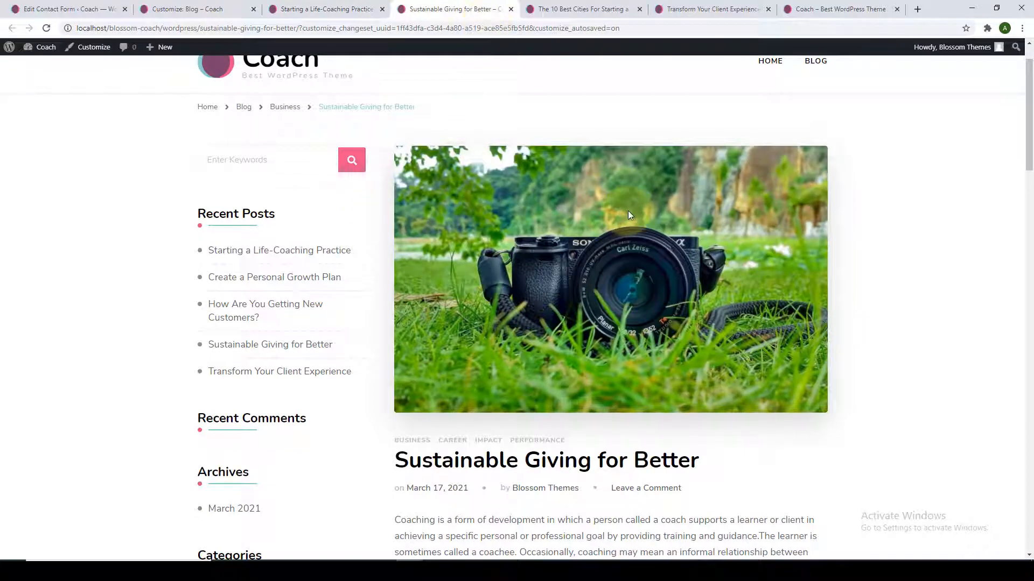
click(605, 7)
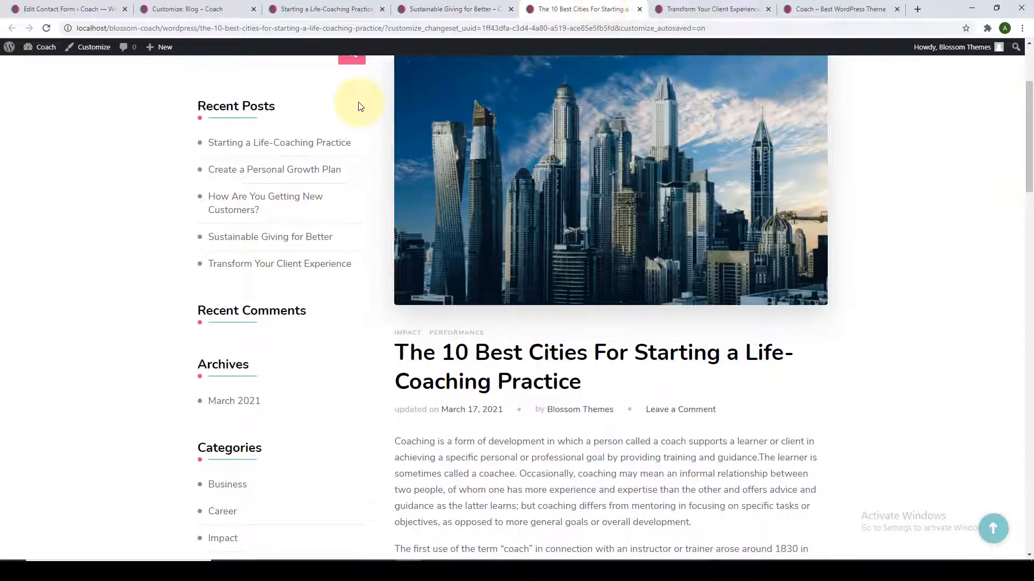
scroll(363, 140, up, 1)
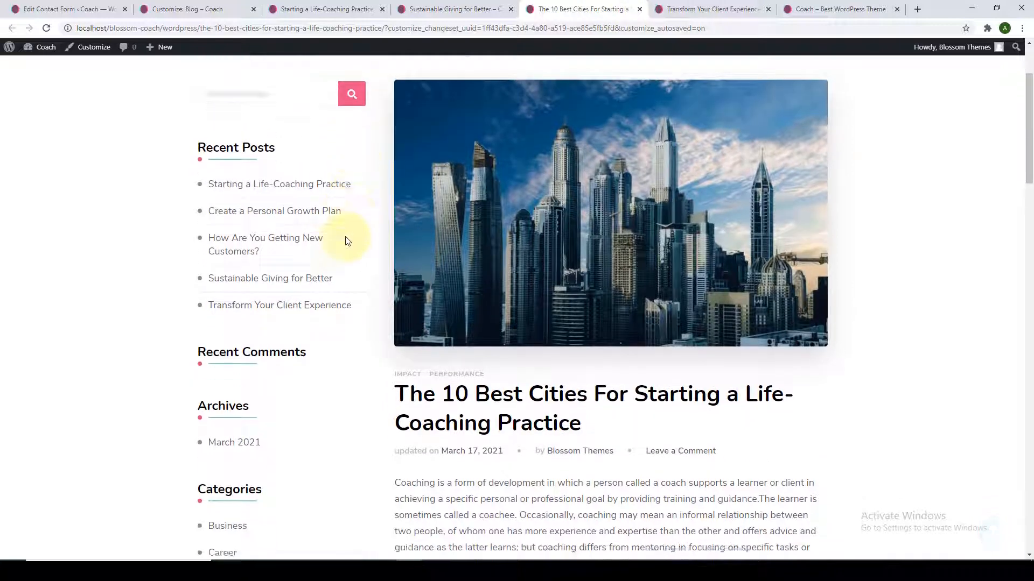
scroll(345, 290, down, 2)
scroll(342, 345, up, 2)
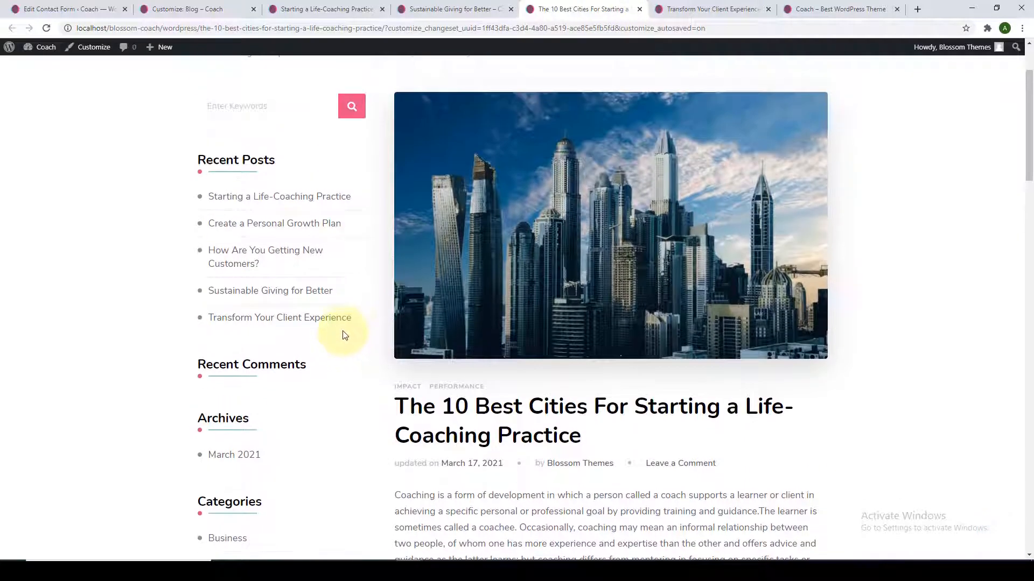
click(346, 9)
scroll(437, 210, down, 5)
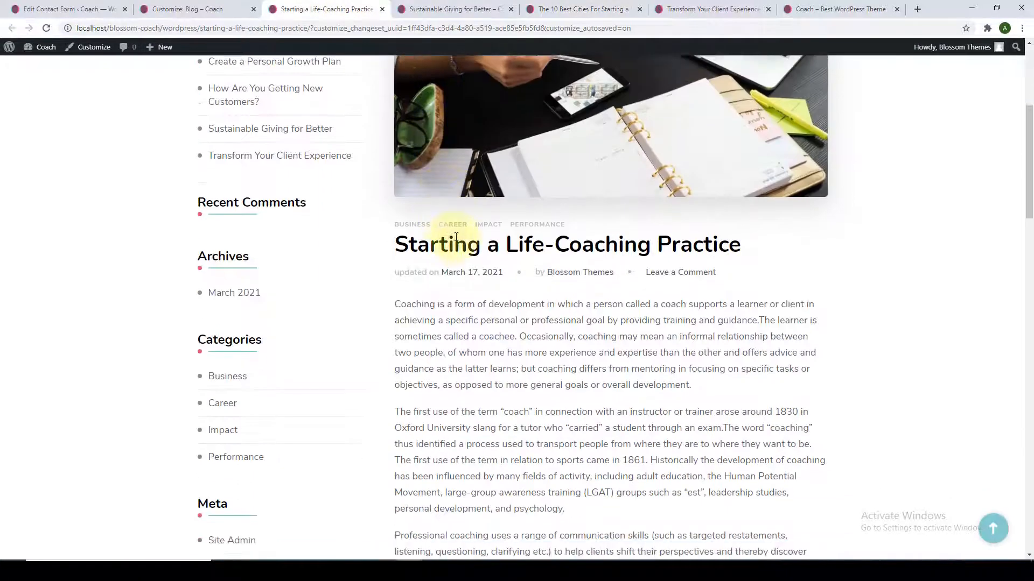
triple_click(464, 252)
click(465, 252)
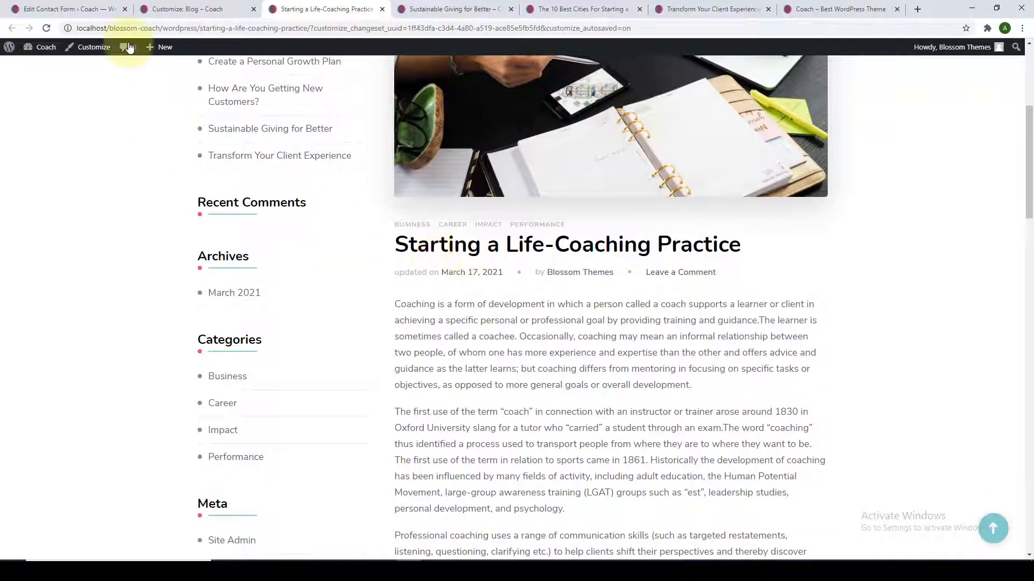
click(97, 6)
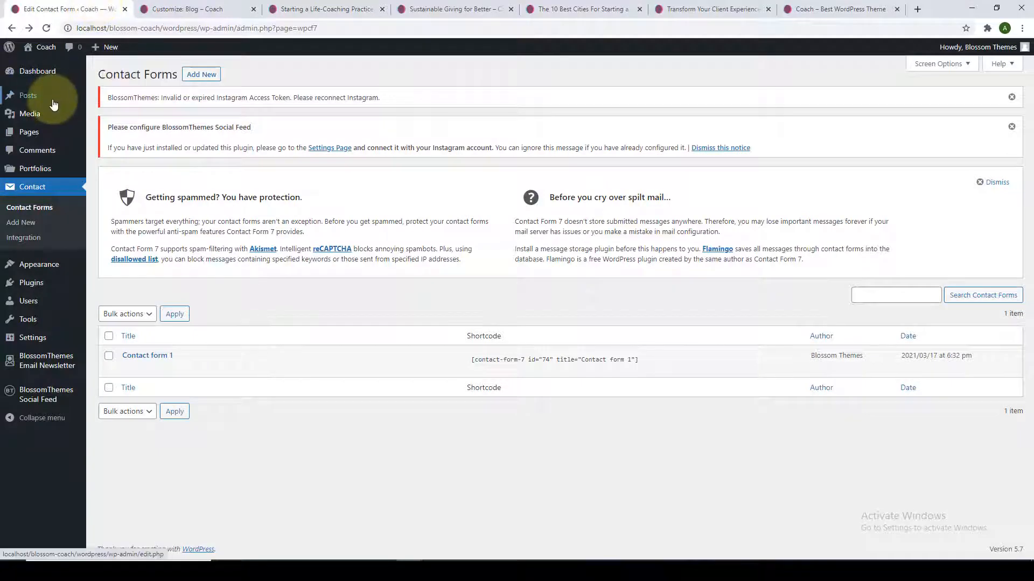
Give Starting a Life-Coaching Practice its own Right Sidebar layout and update the post.
click(114, 98)
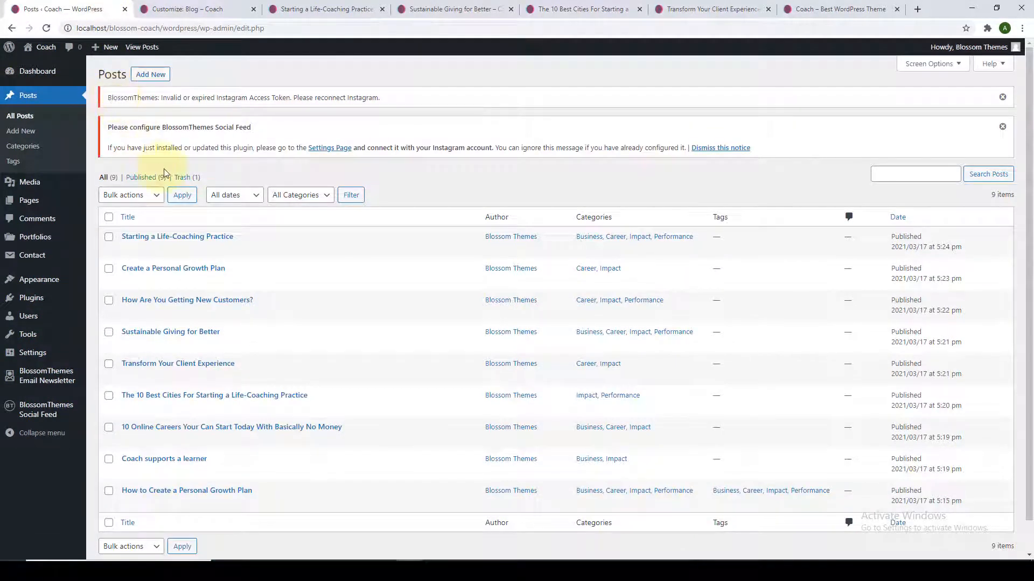
scroll(131, 220, down, 1)
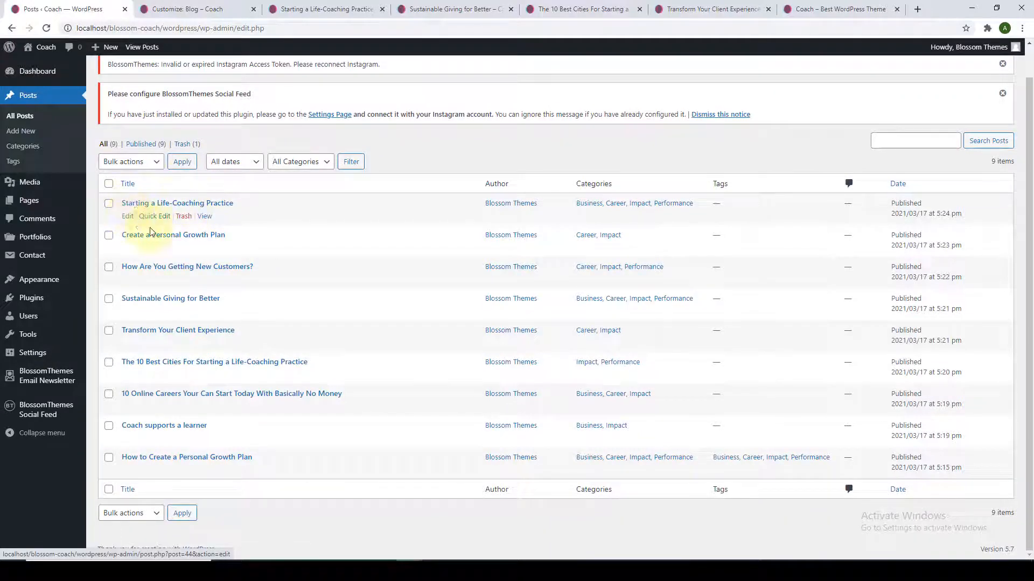
click(135, 204)
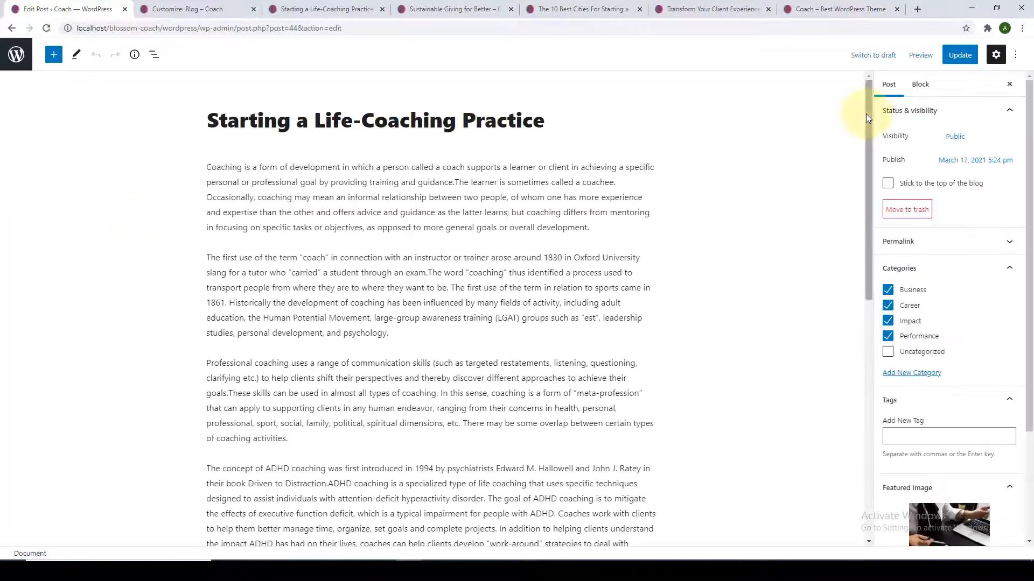
drag(867, 115, 846, 430)
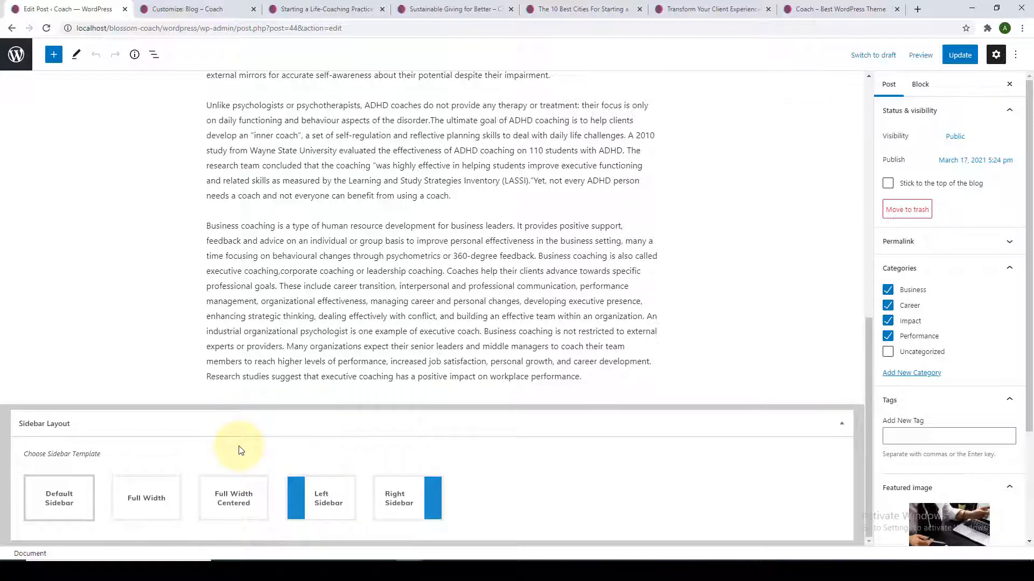
click(395, 500)
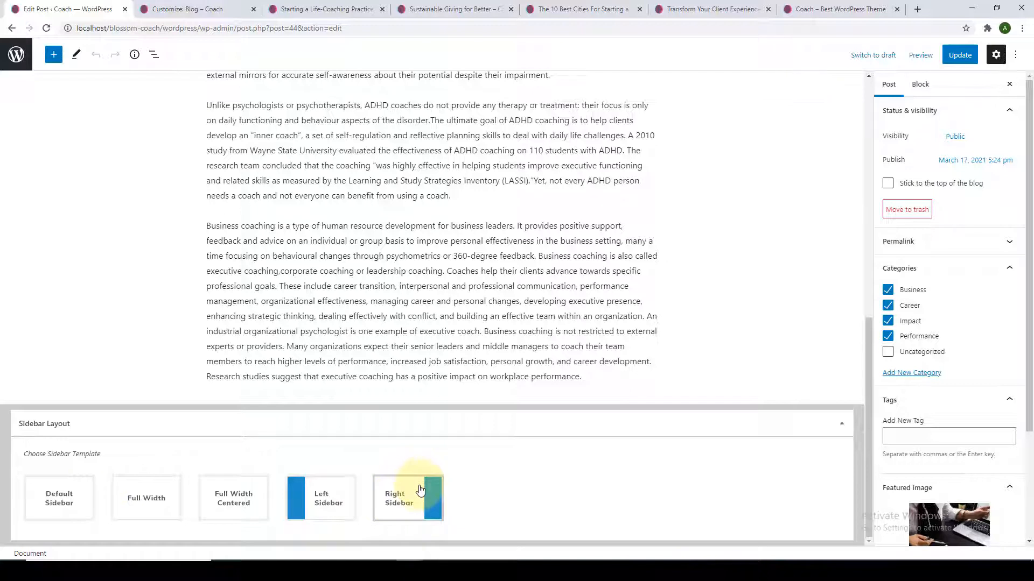
click(957, 61)
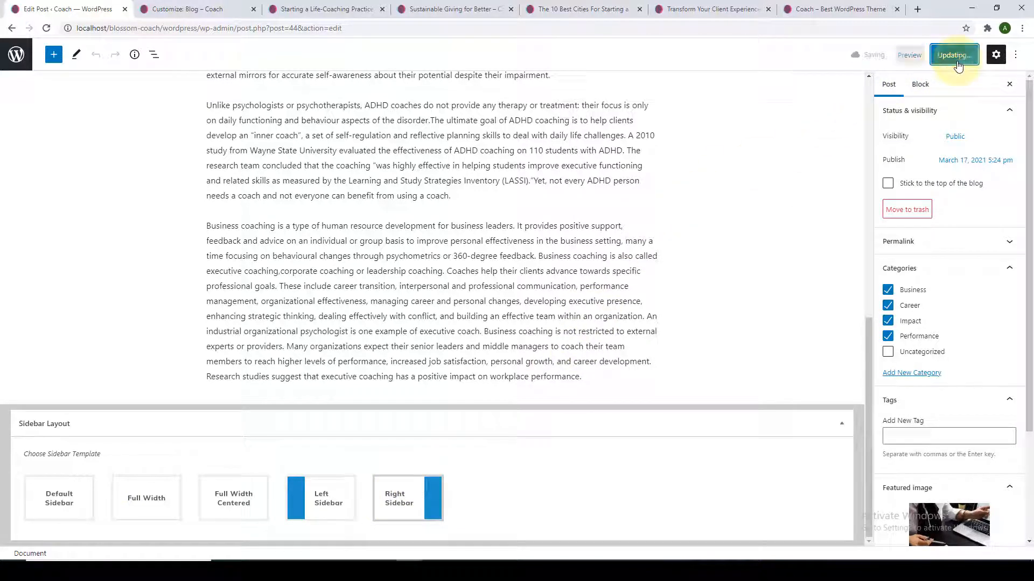
click(335, 5)
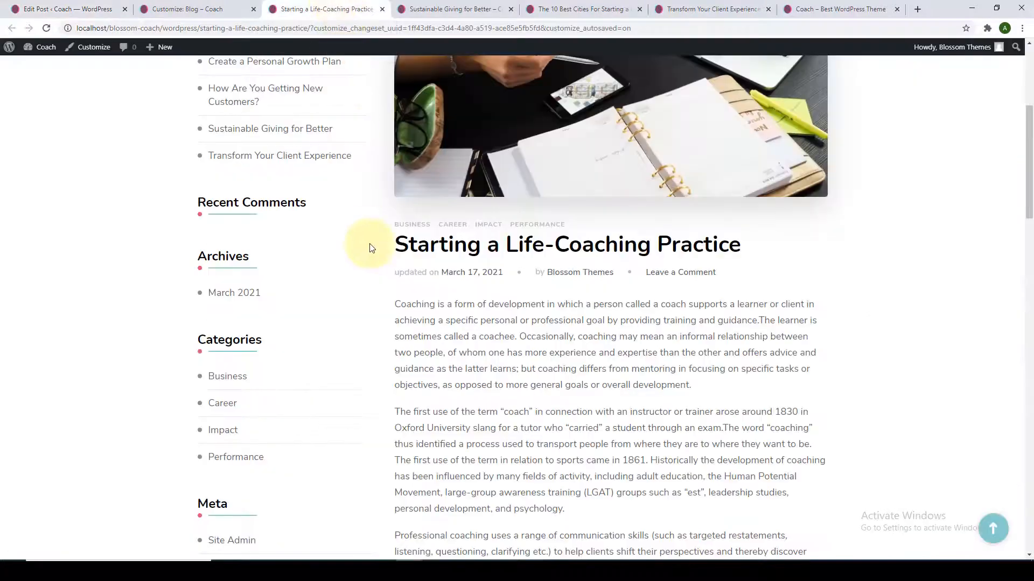
Check Life-Coaching's right sidebar, then reload Sustainable Giving for Better and compare the left-sidebar posts.
scroll(370, 242, up, 2)
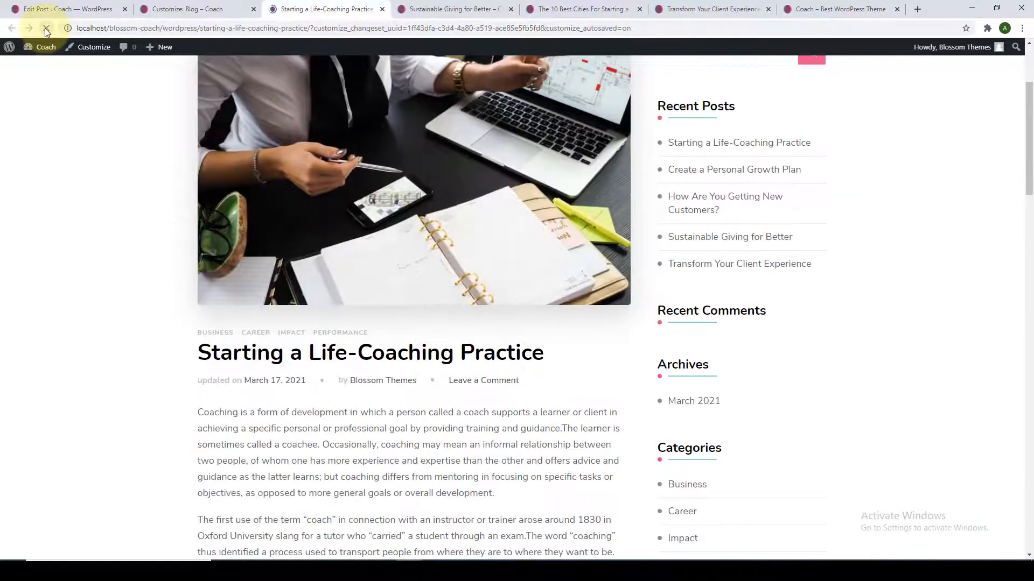
scroll(474, 266, up, 2)
scroll(813, 249, down, 6)
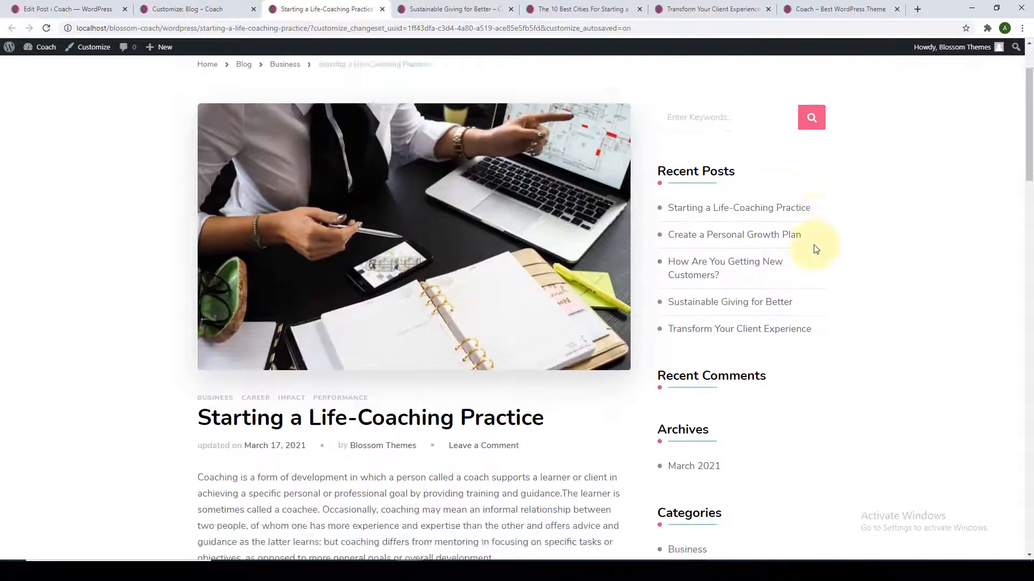
scroll(816, 309, up, 7)
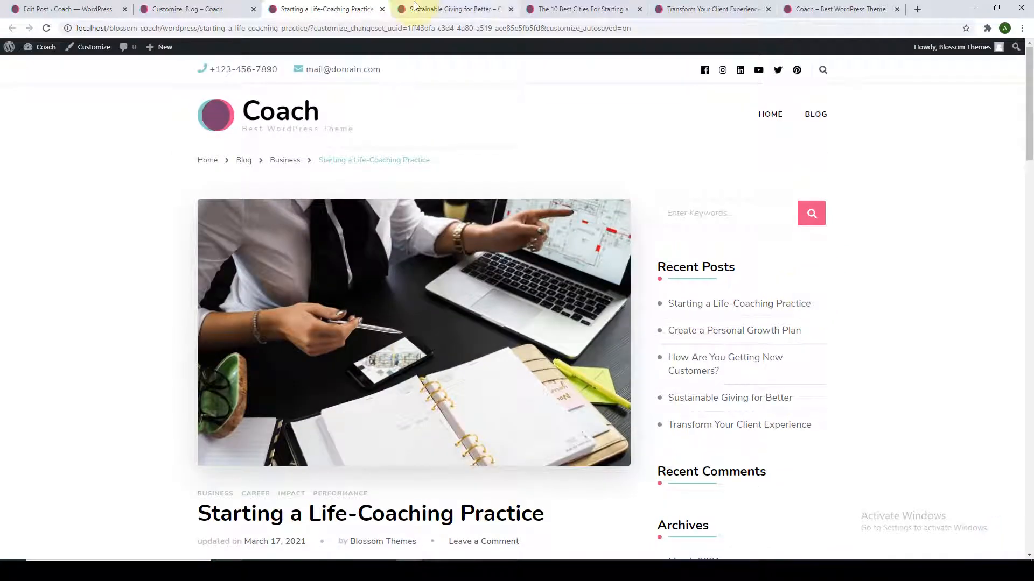
click(425, 9)
click(46, 28)
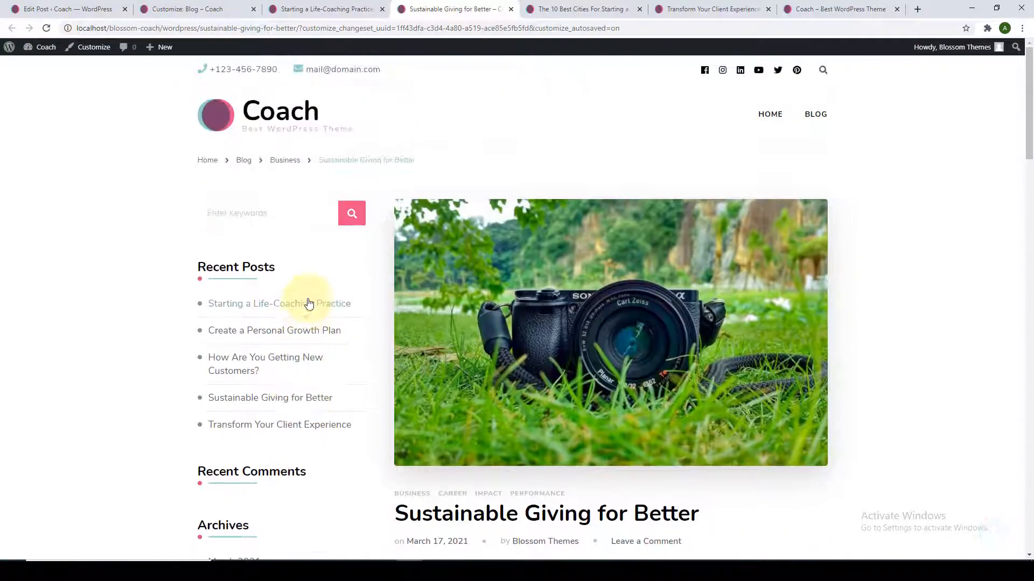
click(568, 9)
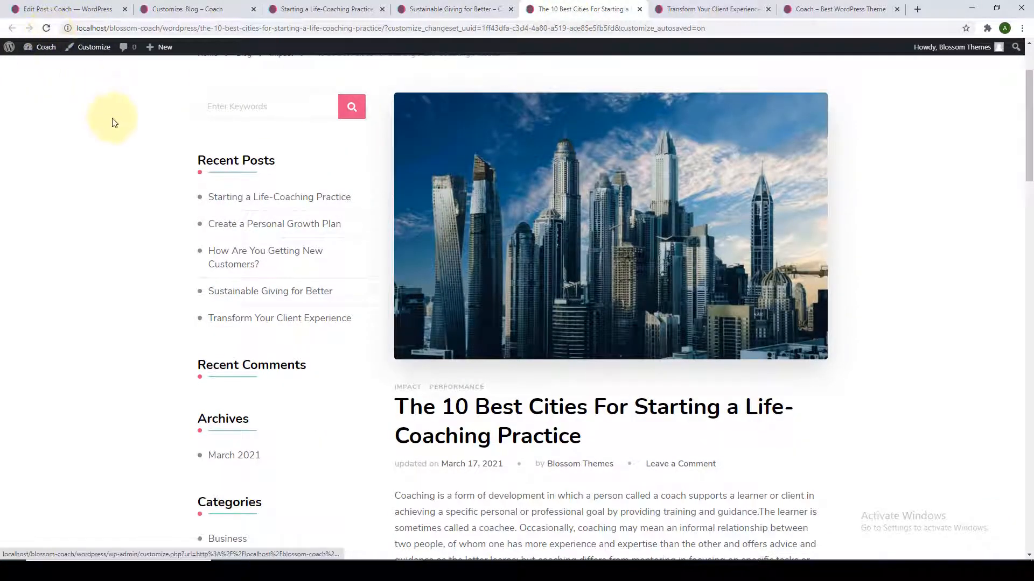
click(437, 6)
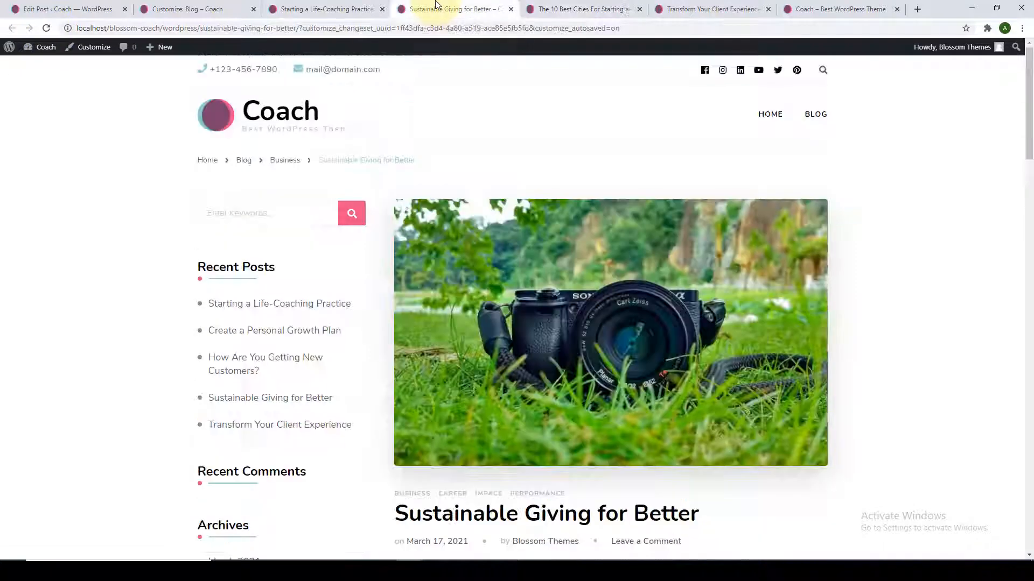
scroll(446, 241, down, 5)
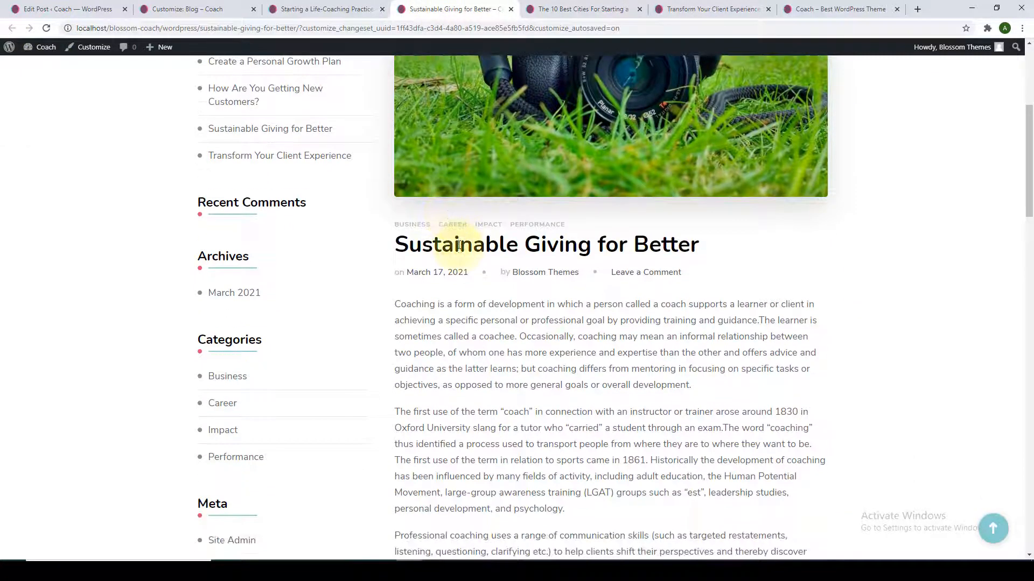
triple_click(461, 247)
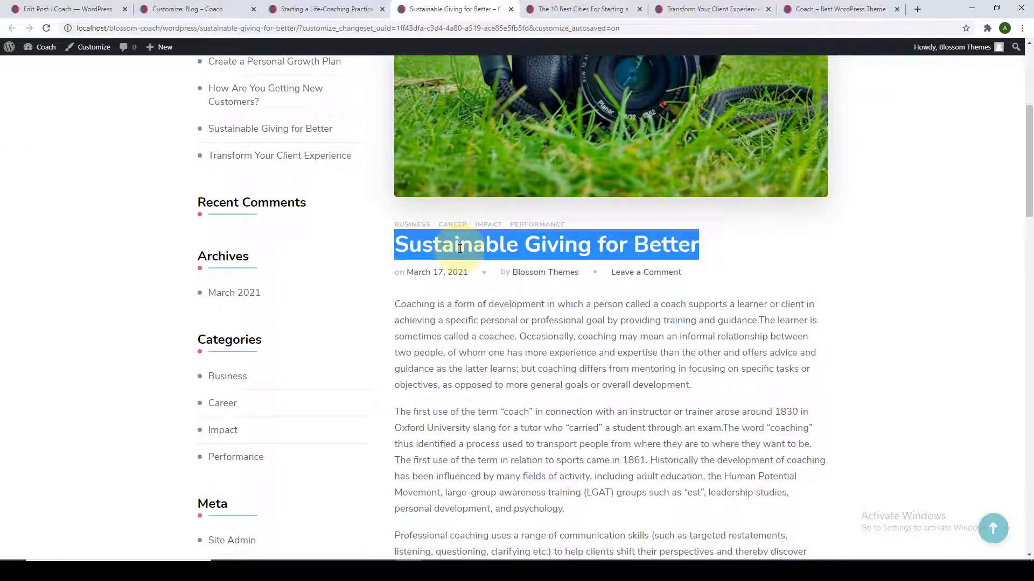
click(64, 9)
Set Sustainable Giving for Better's Sidebar Layout to Full Width Centered and update the post.
click(16, 52)
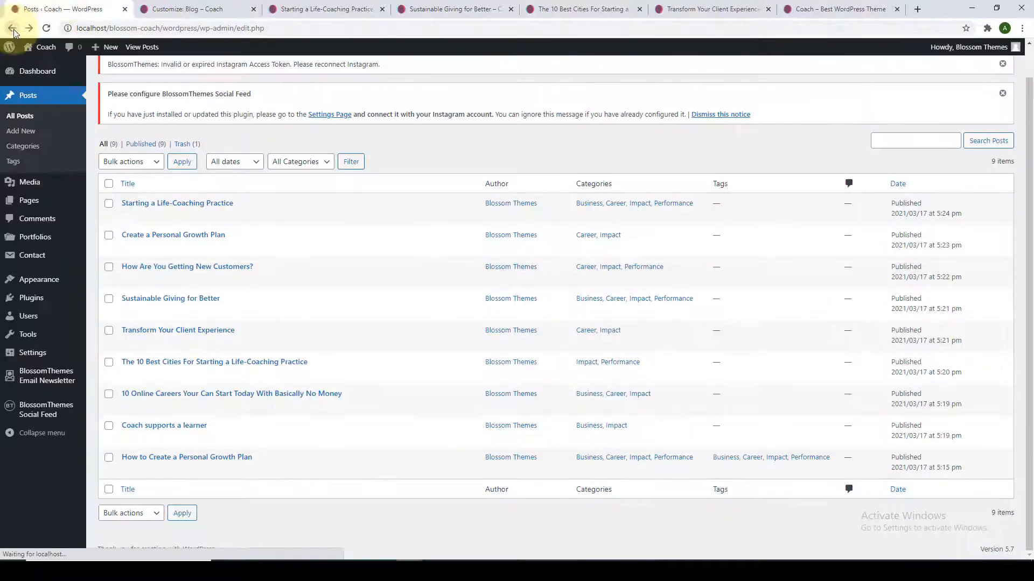
mouse_move(143, 321)
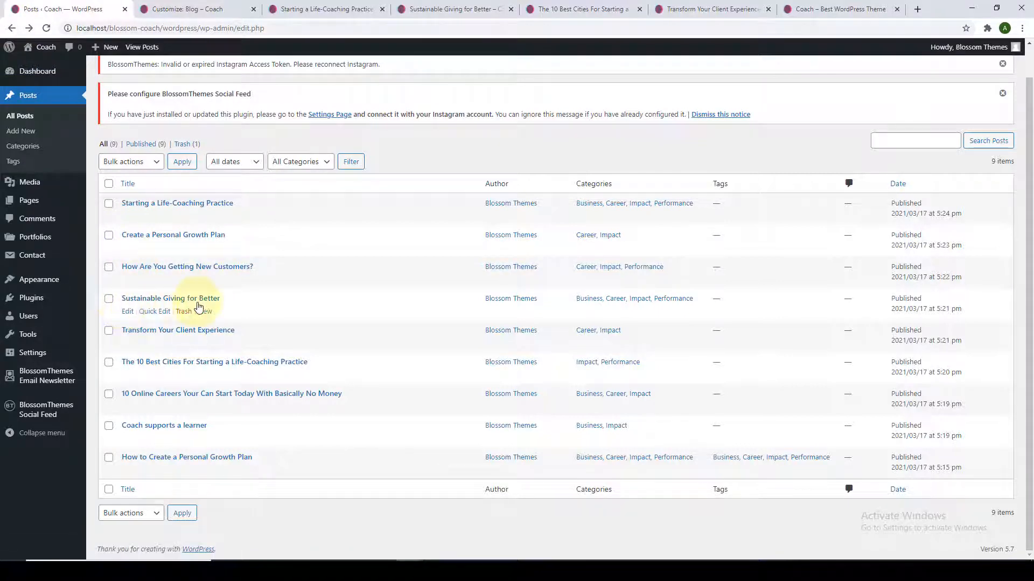
click(127, 312)
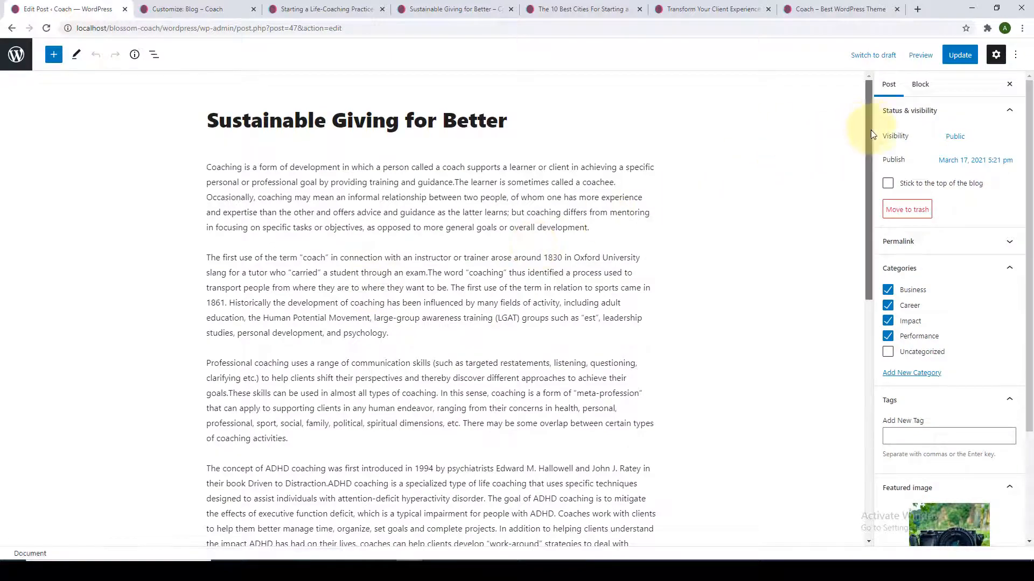
drag(870, 130, 865, 438)
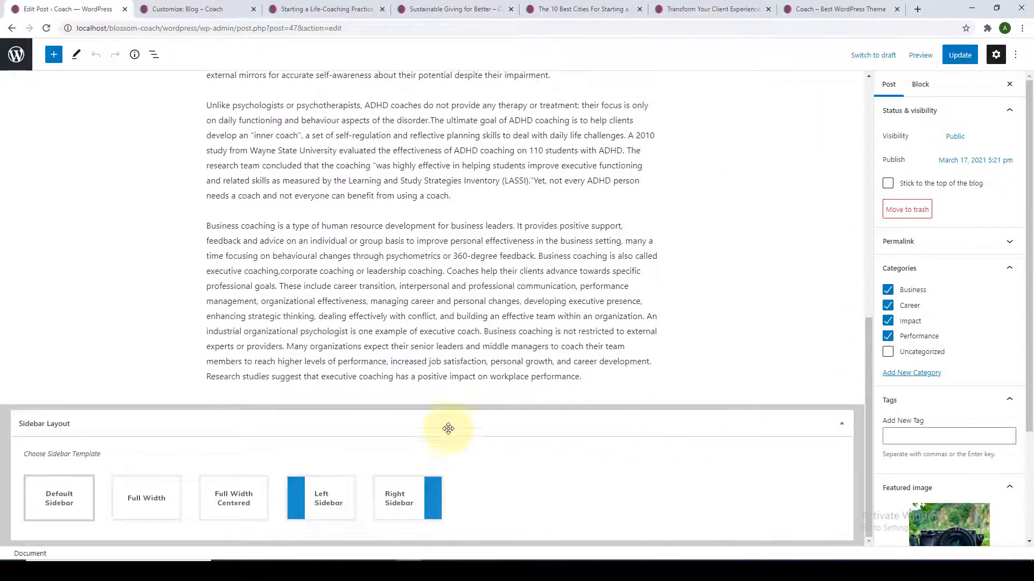
click(265, 496)
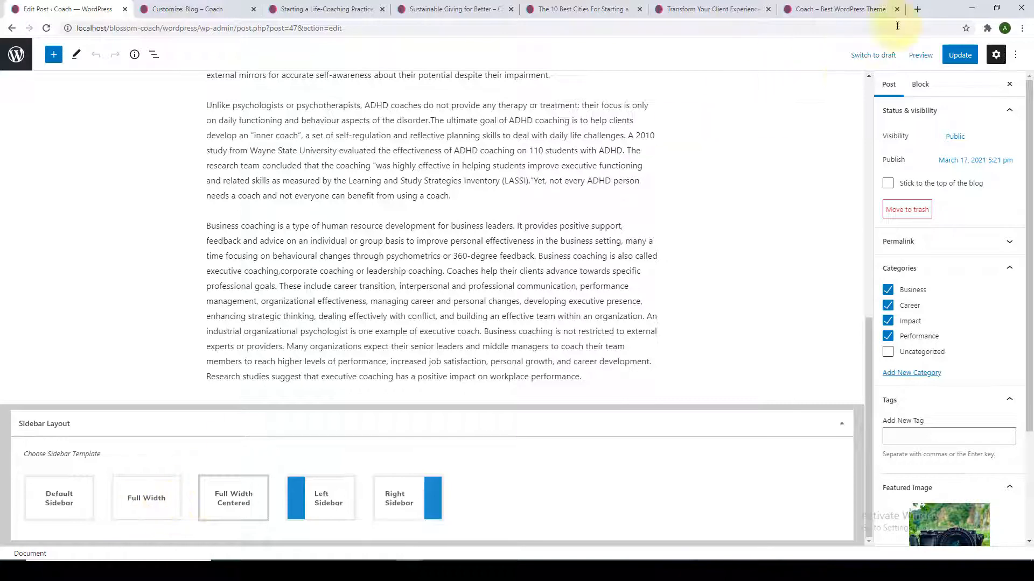
click(964, 59)
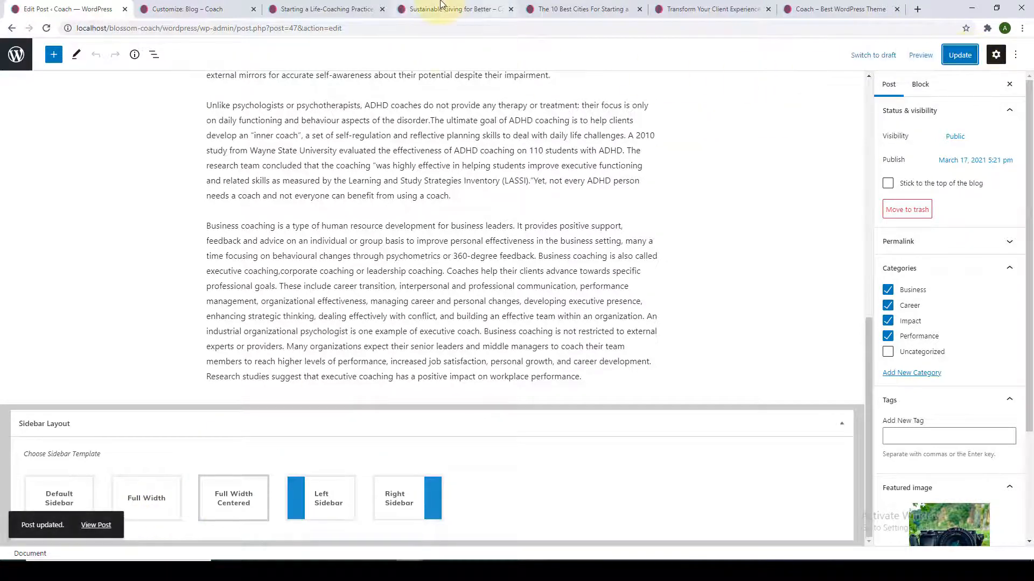
click(441, 4)
scroll(435, 162, up, 3)
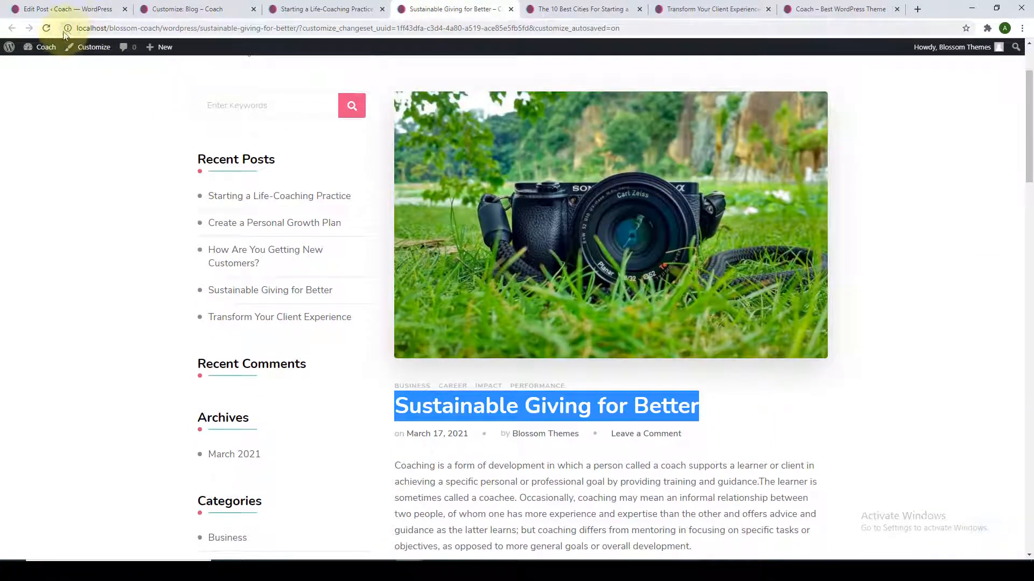
Reload Sustainable Giving for Better to confirm its full-width centered, sidebar-free layout.
click(46, 28)
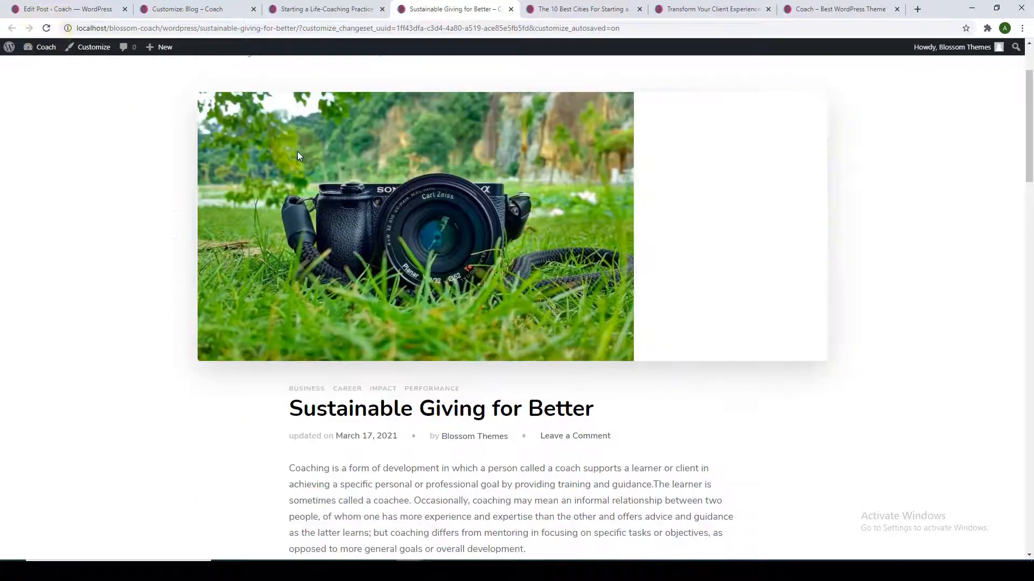
scroll(355, 253, down, 6)
scroll(377, 276, down, 9)
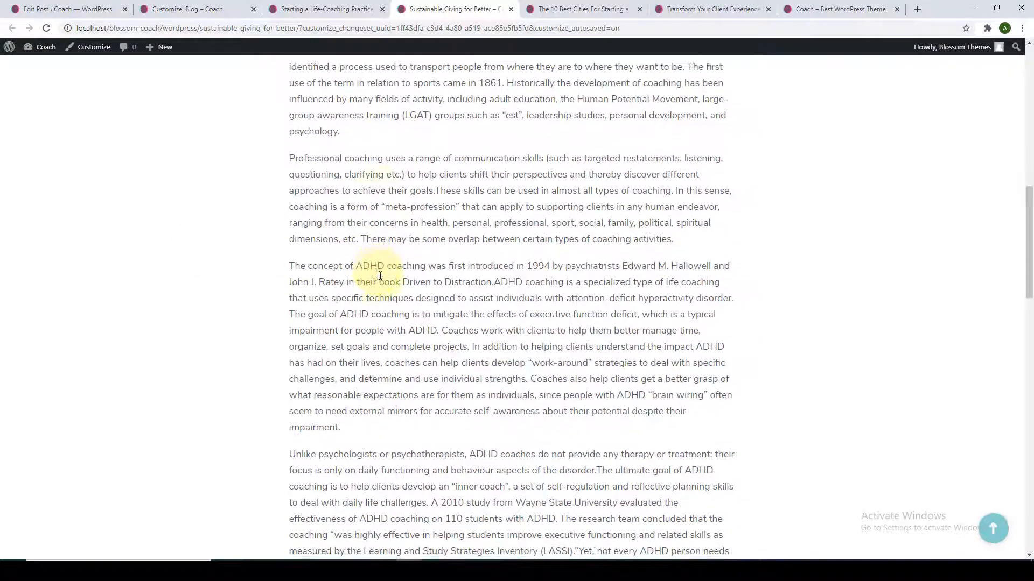
scroll(381, 277, up, 9)
scroll(381, 276, up, 8)
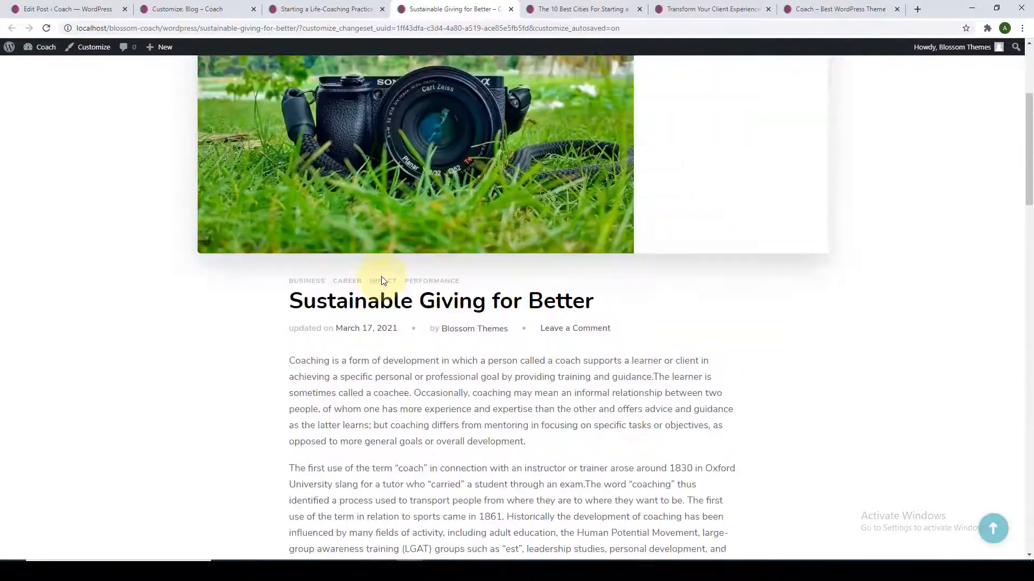
Compare The 10 Best Cities, the Customizer's post sidebar setting and the Life-Coaching post.
click(576, 9)
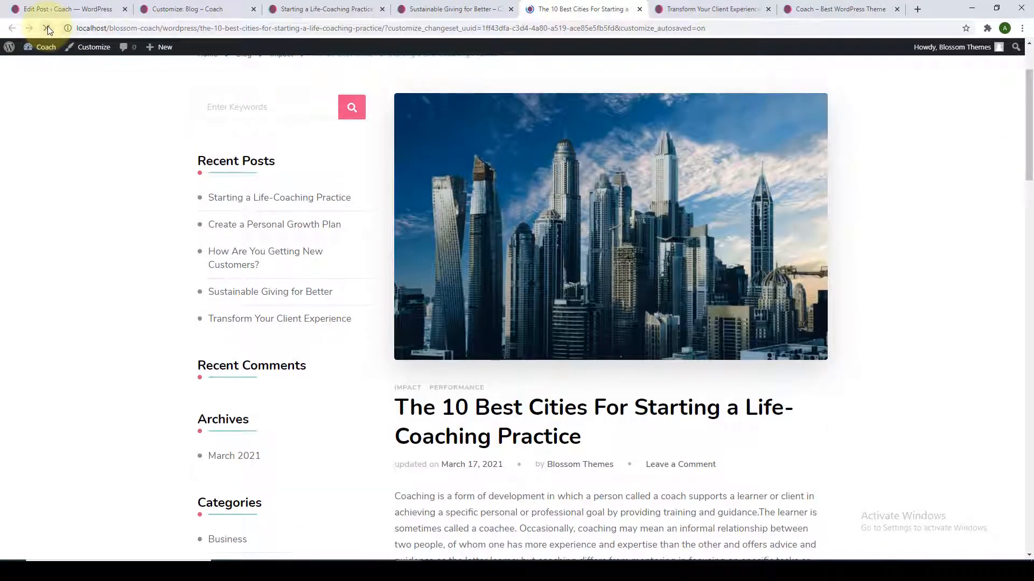
scroll(288, 294, down, 7)
scroll(304, 326, up, 8)
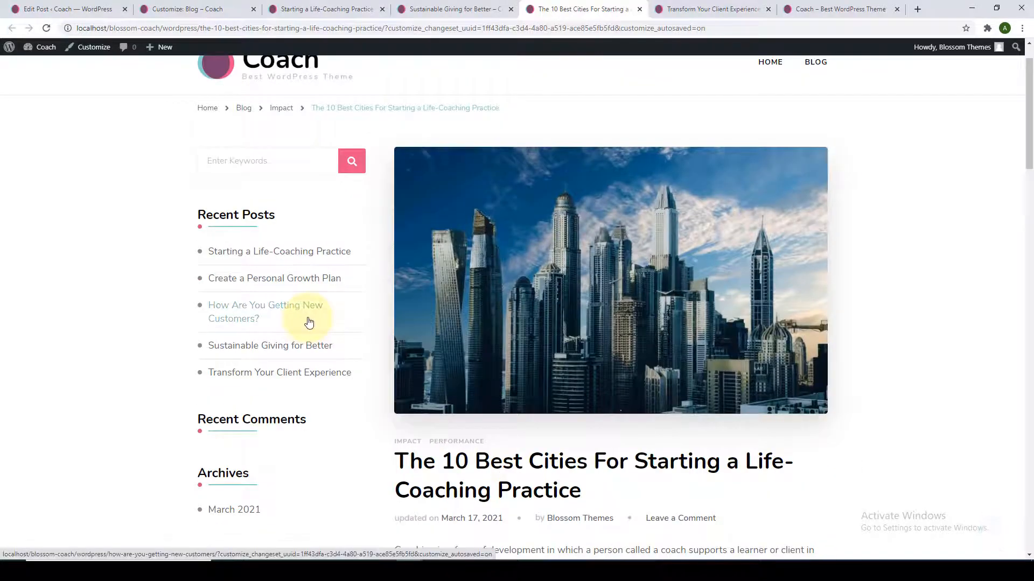
click(212, 6)
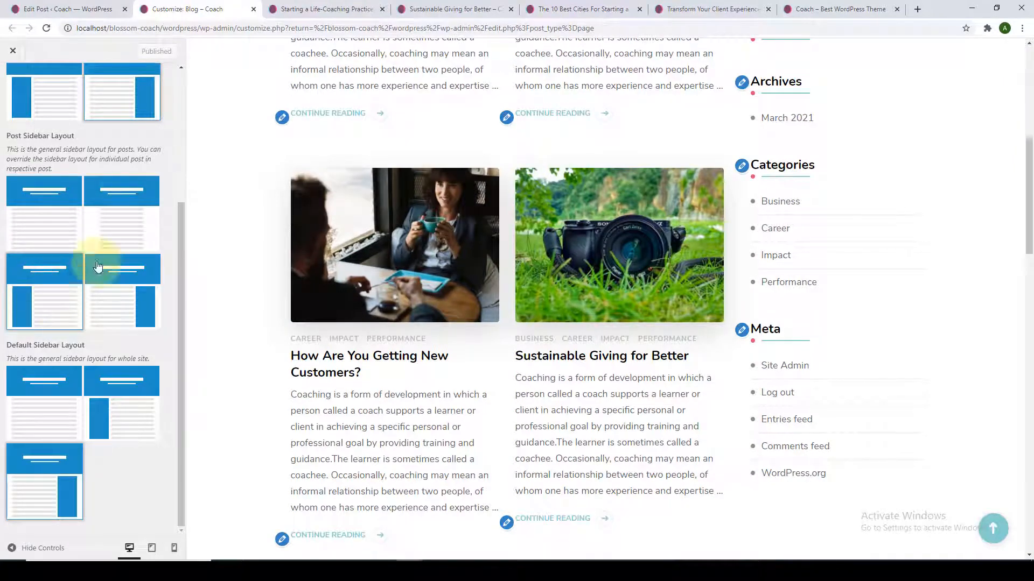
click(562, 9)
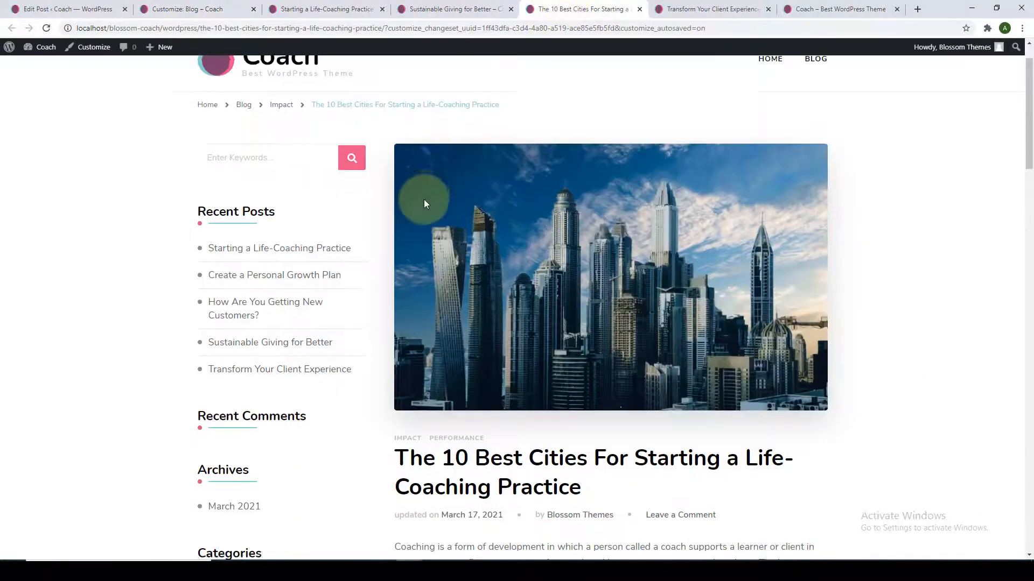
scroll(424, 202, down, 2)
scroll(424, 209, up, 1)
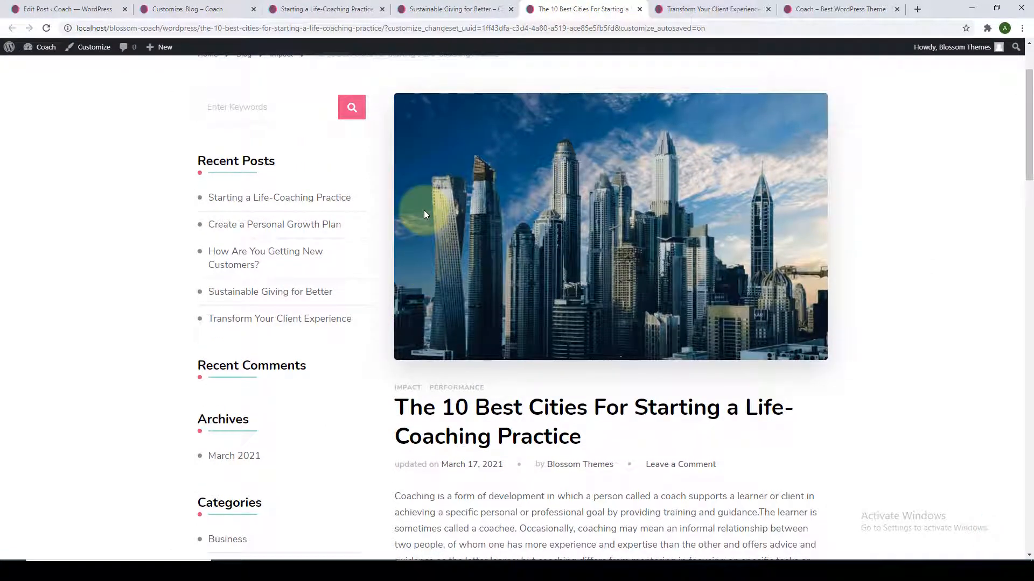
click(443, 4)
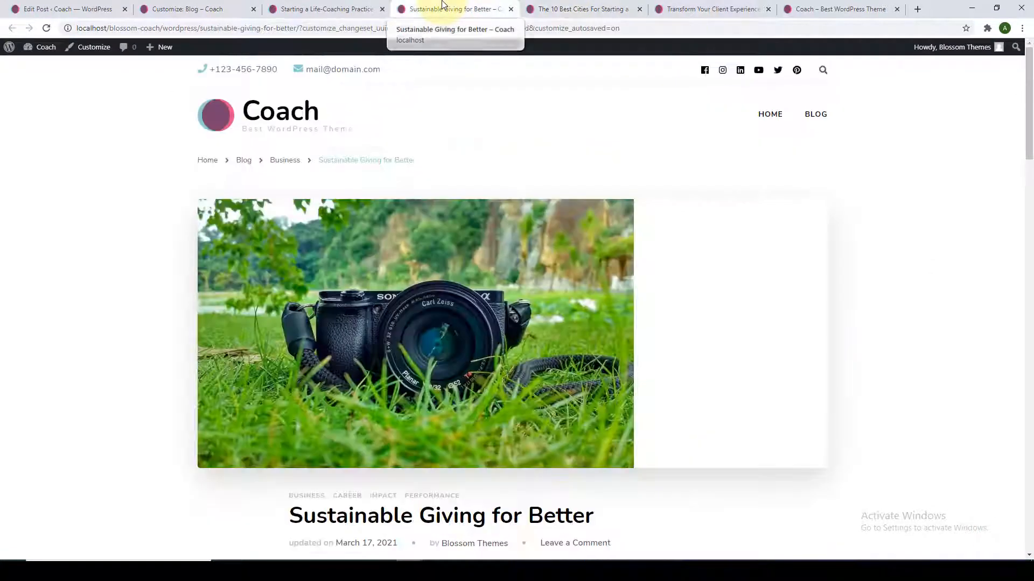
click(345, 6)
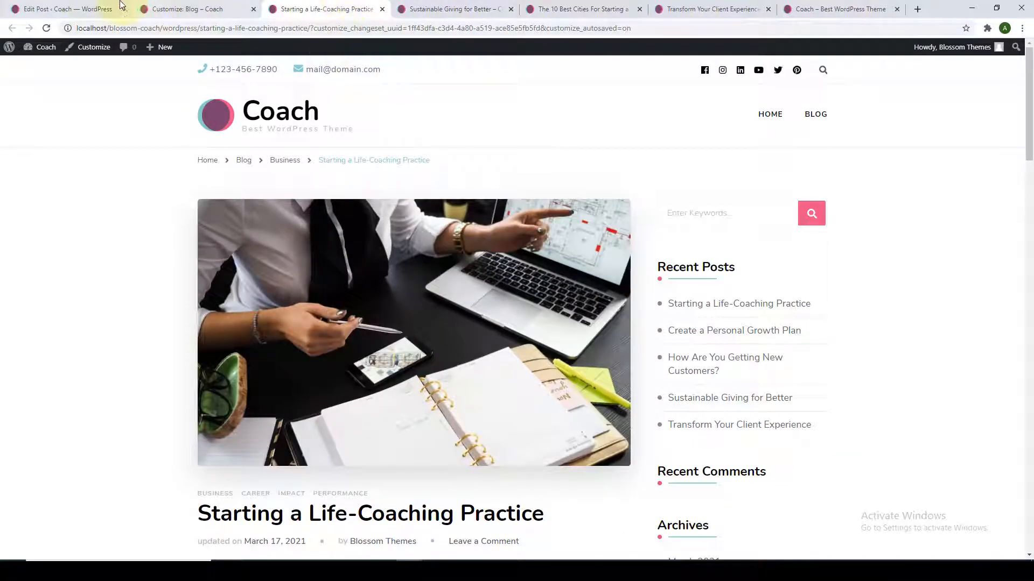
click(96, 7)
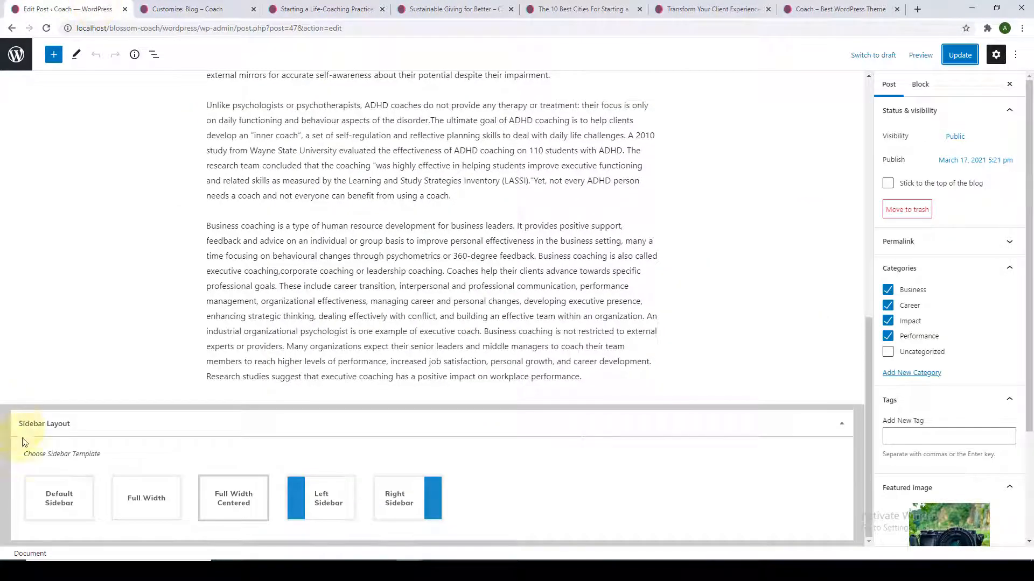
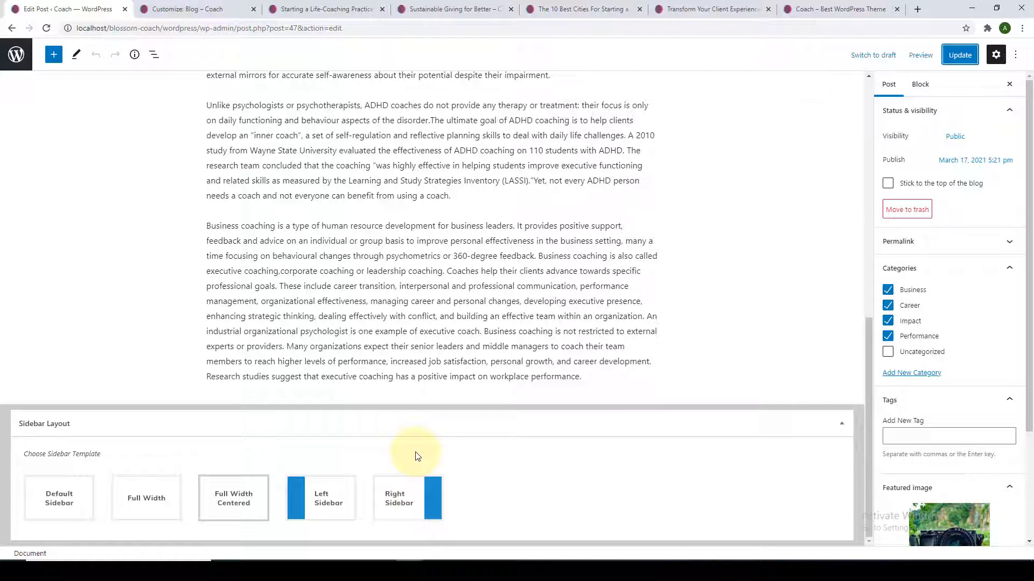
Close the Sustainable Giving, Life-Coaching and 10 Best Cities preview tabs, returning to Customize: Blog.
click(452, 9)
click(639, 9)
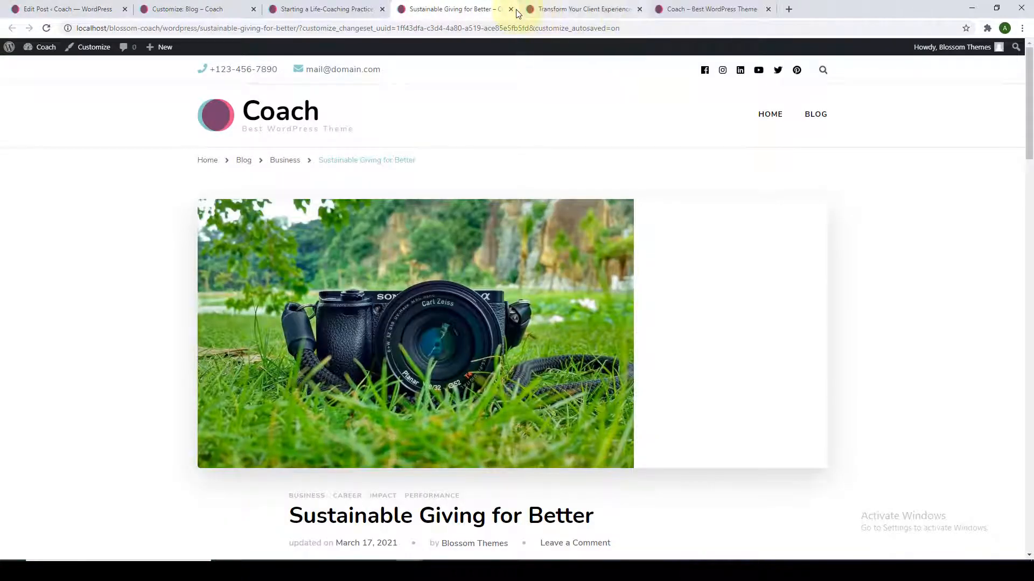
click(512, 9)
click(335, 9)
click(383, 10)
click(188, 9)
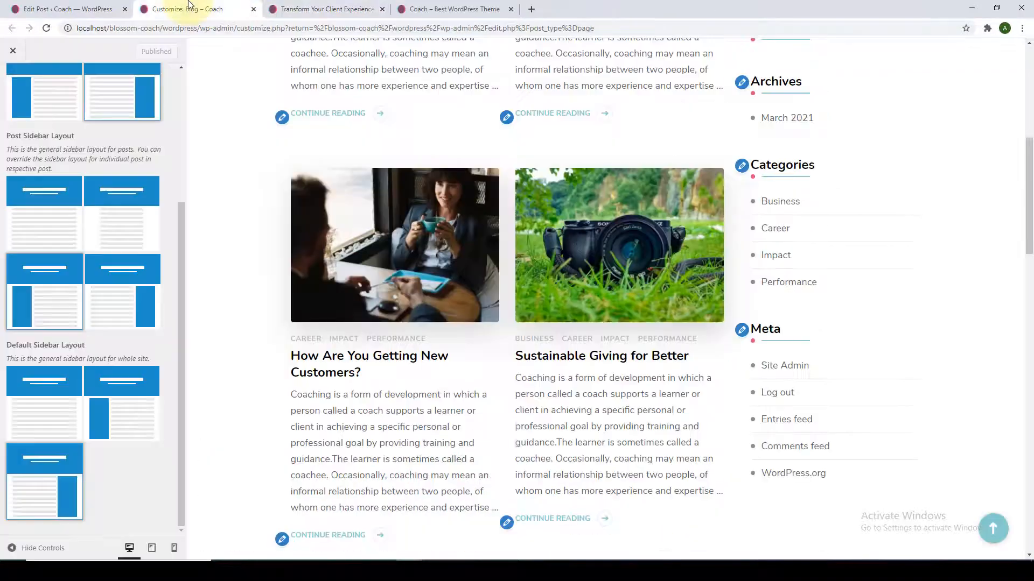
Give single posts a right sidebar layout and publish the change.
click(113, 309)
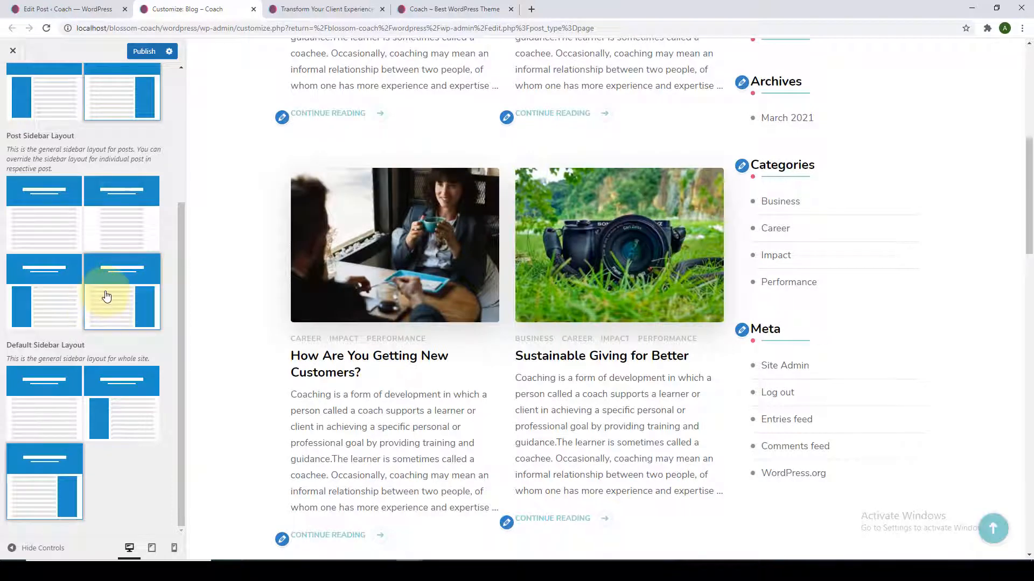
click(142, 51)
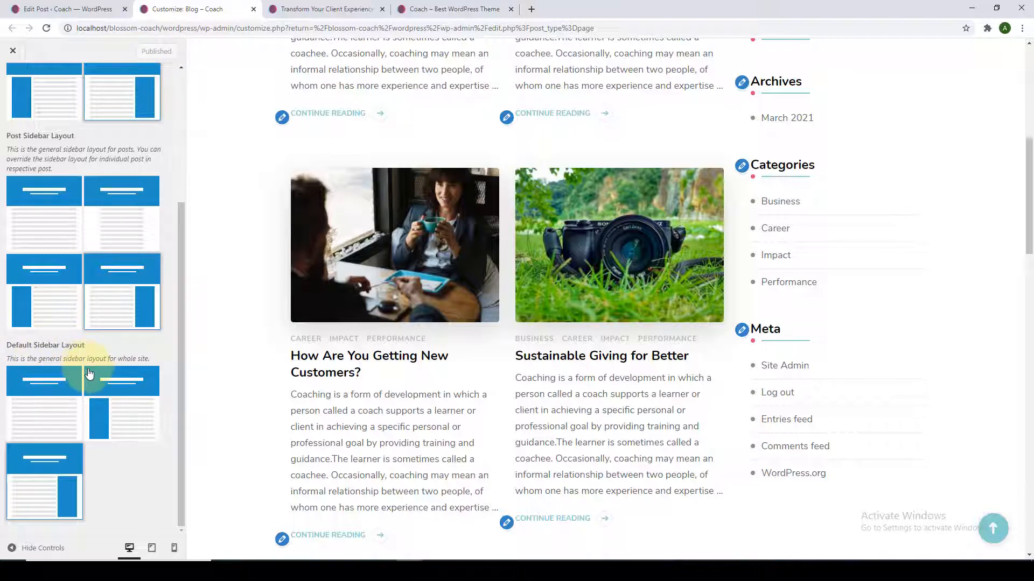
scroll(238, 354, up, 10)
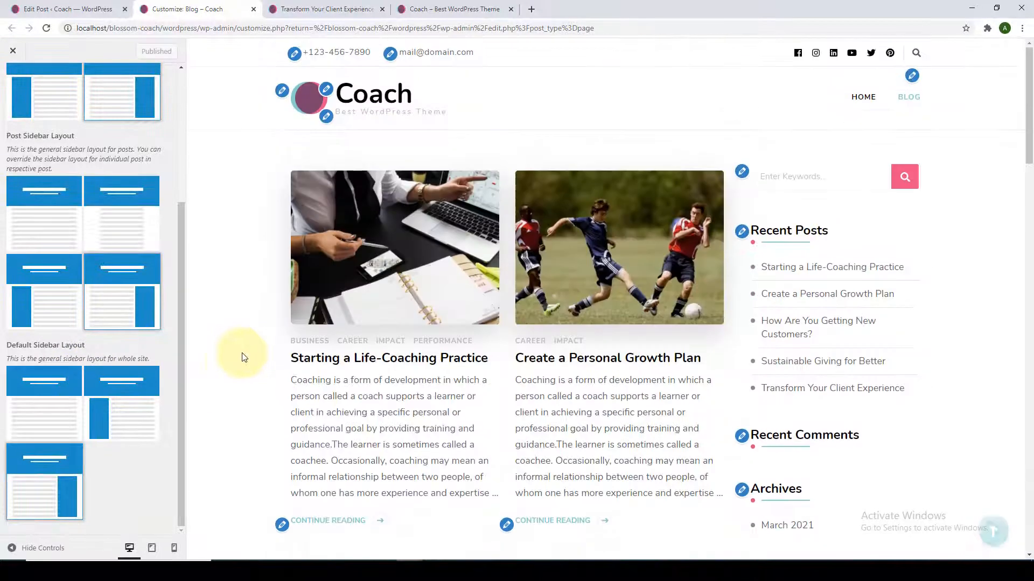
Try full-width and left sidebar Default Sidebar Layouts, then settle on right sidebar.
click(45, 436)
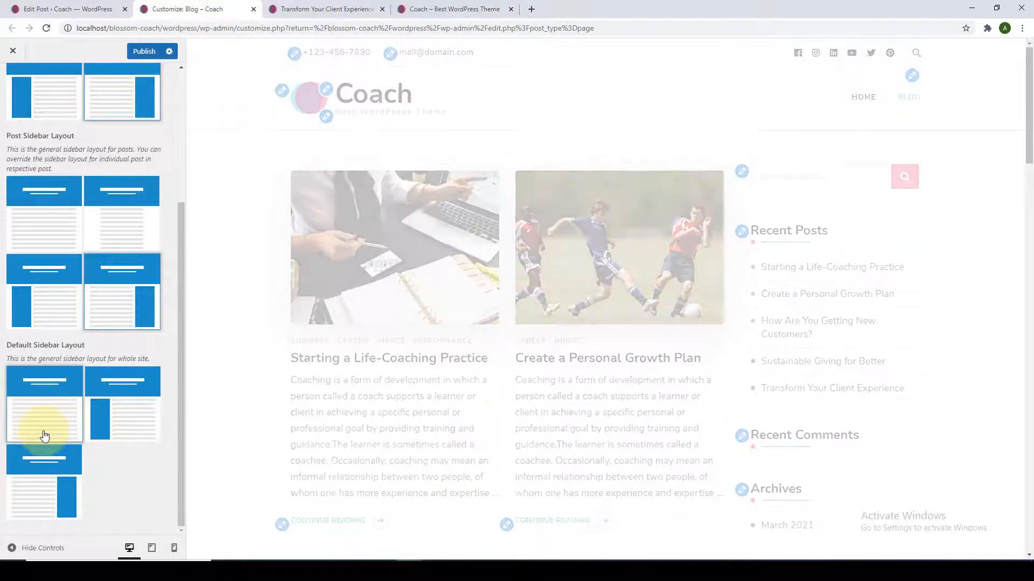
scroll(340, 362, down, 13)
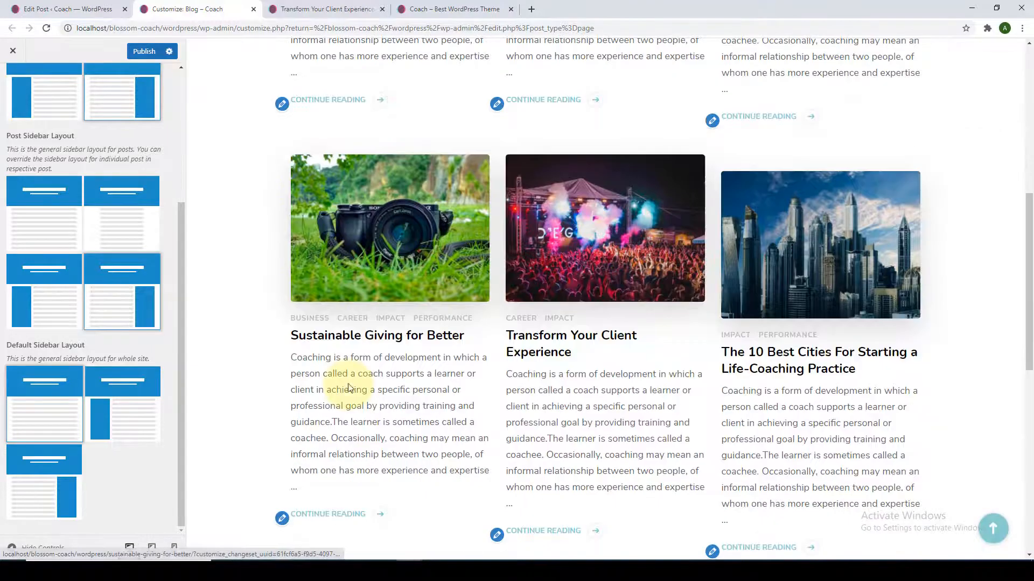
scroll(350, 388, down, 10)
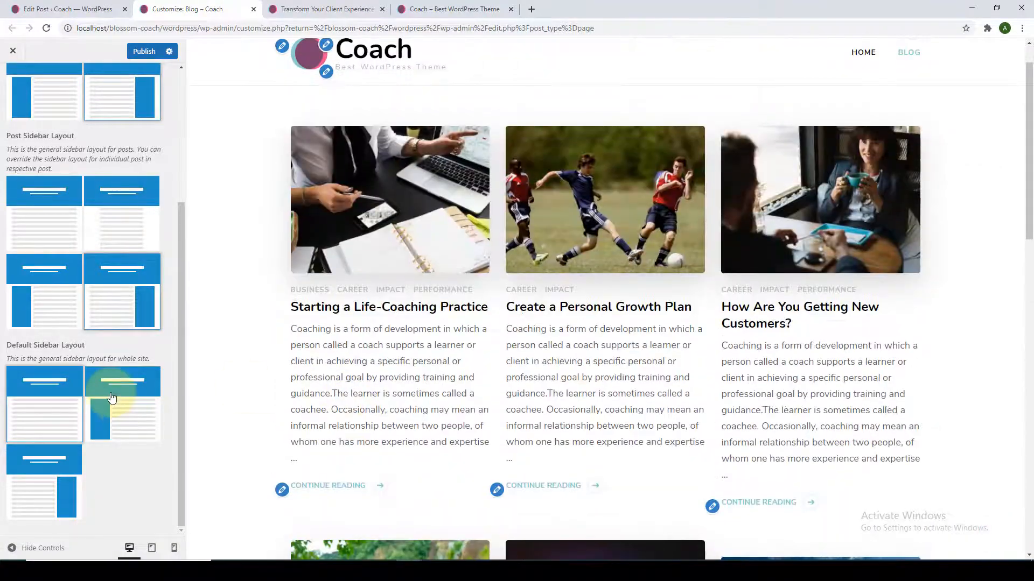
click(111, 397)
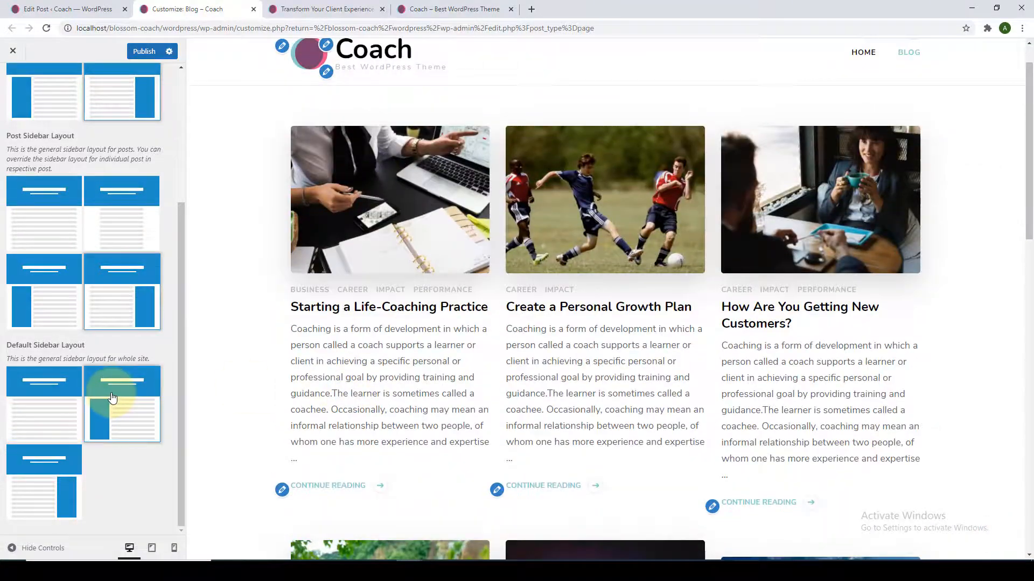
scroll(331, 302, down, 12)
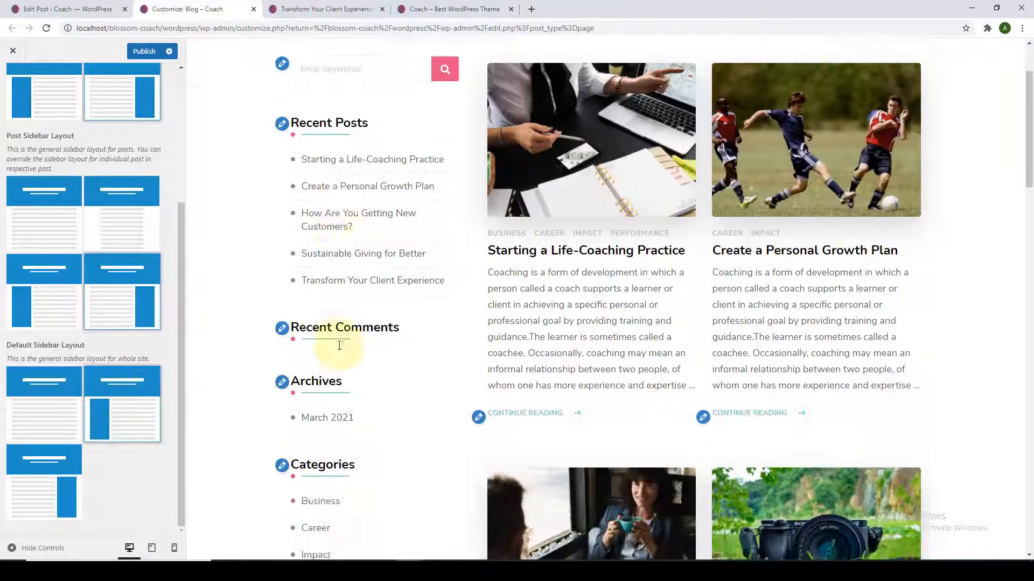
scroll(343, 390, up, 12)
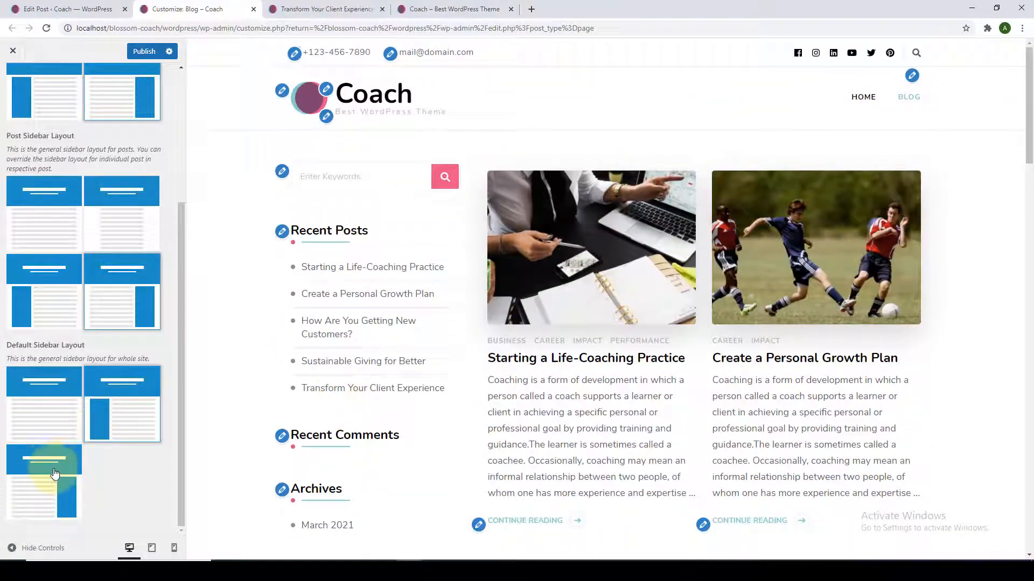
click(54, 473)
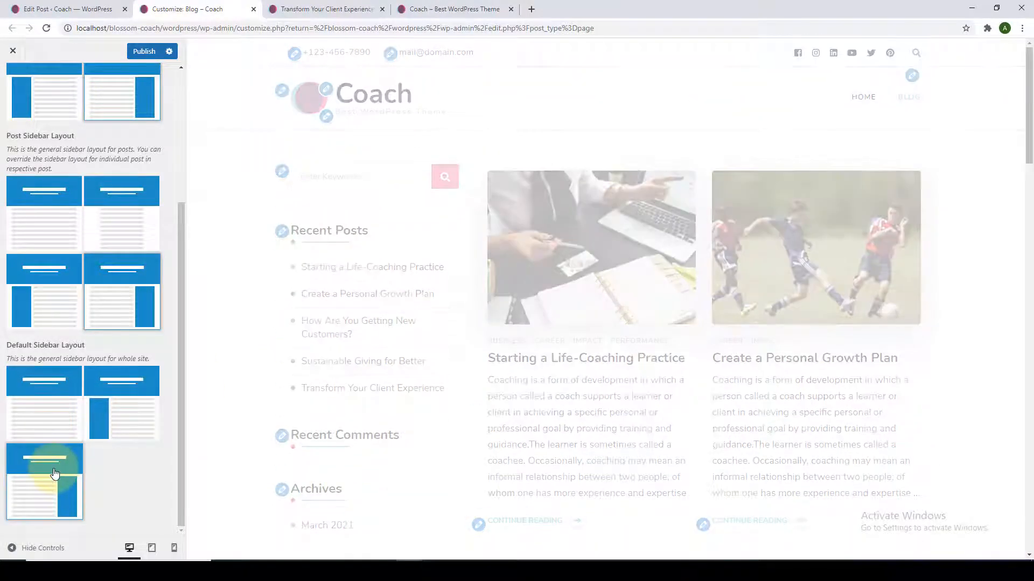
scroll(595, 350, down, 12)
scroll(595, 341, up, 9)
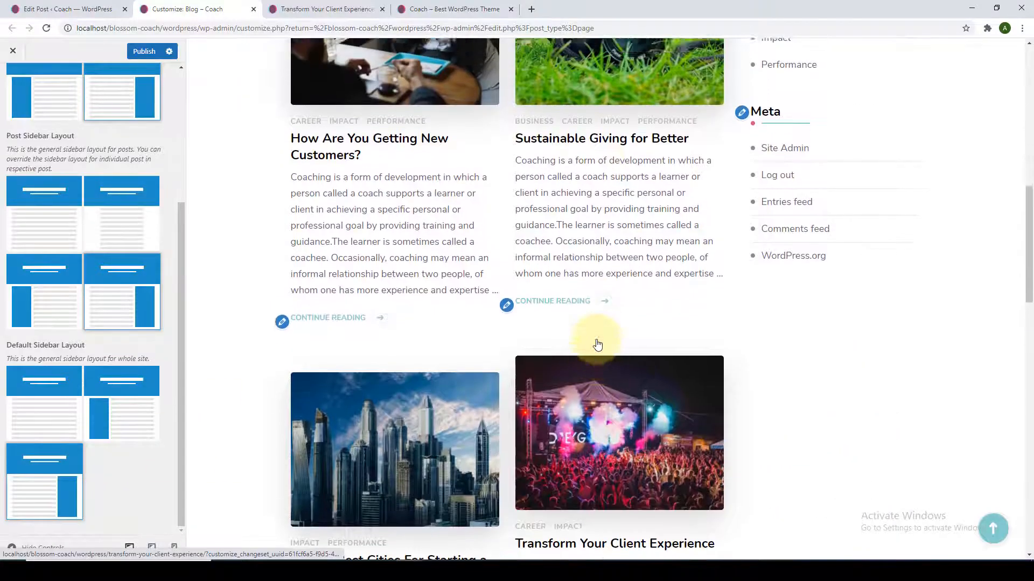
scroll(596, 343, down, 5)
scroll(596, 342, up, 8)
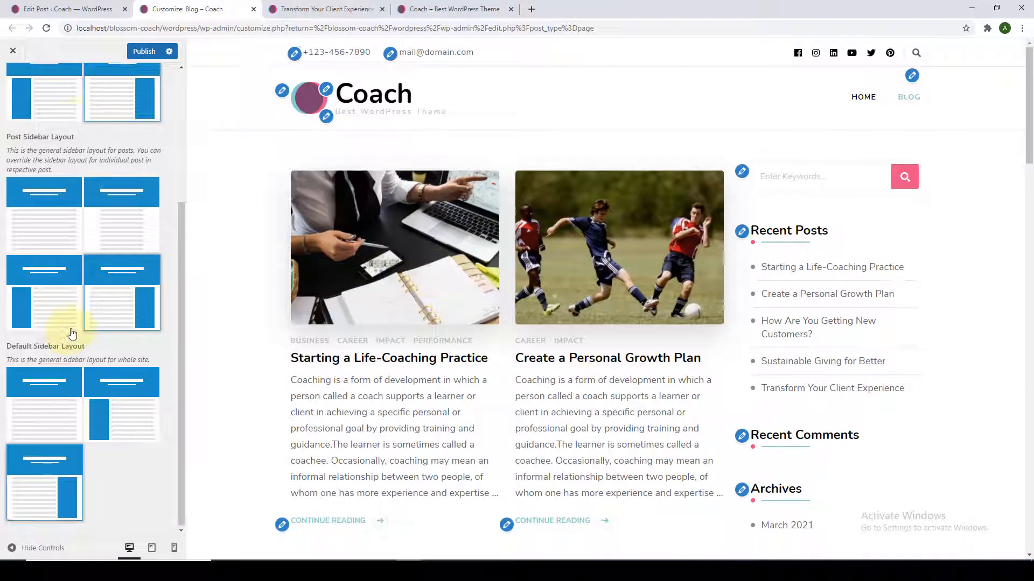
scroll(78, 336, up, 4)
Publish the sidebar layout changes and look over the Front Page Settings.
click(135, 61)
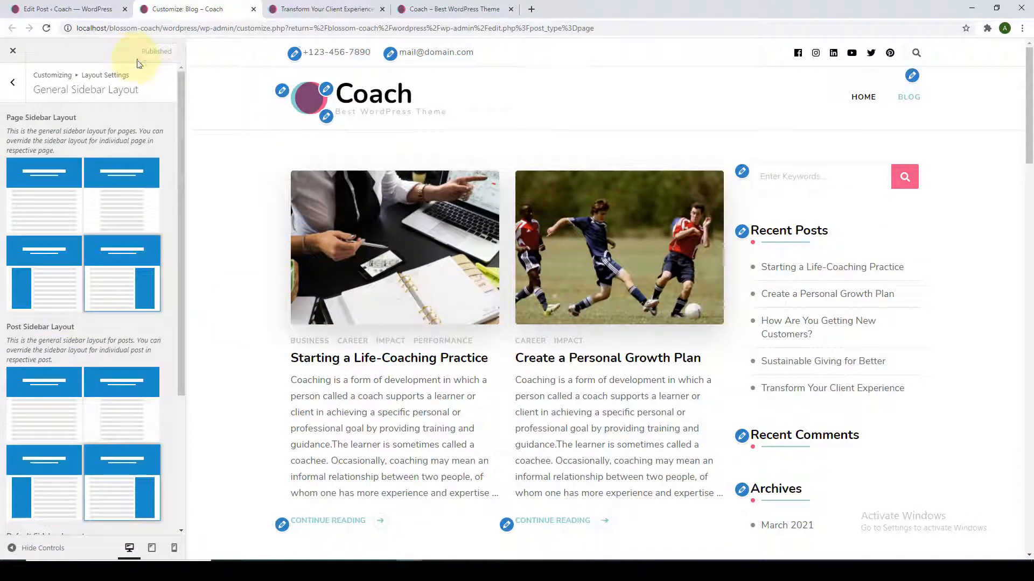
click(16, 92)
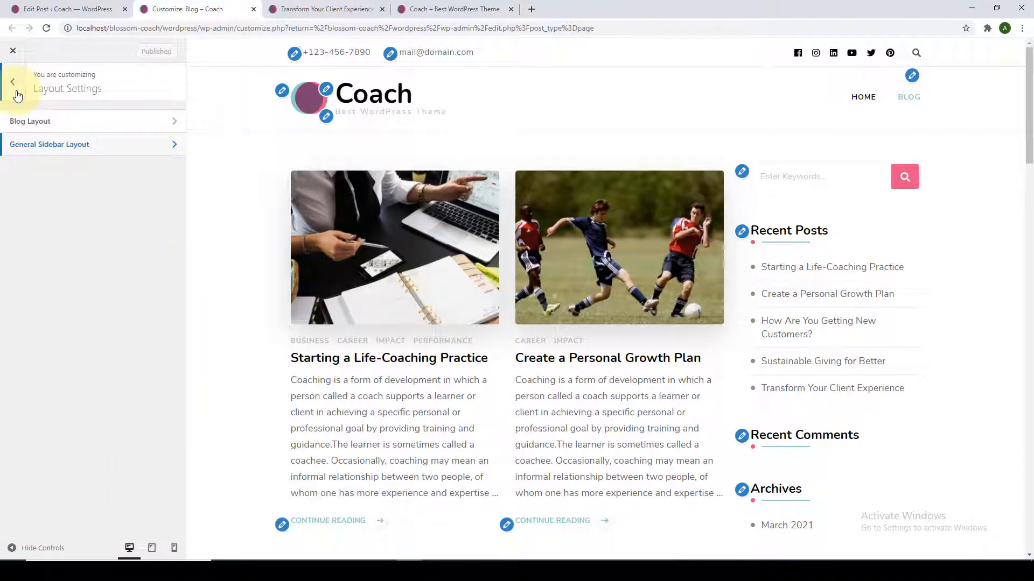
click(13, 82)
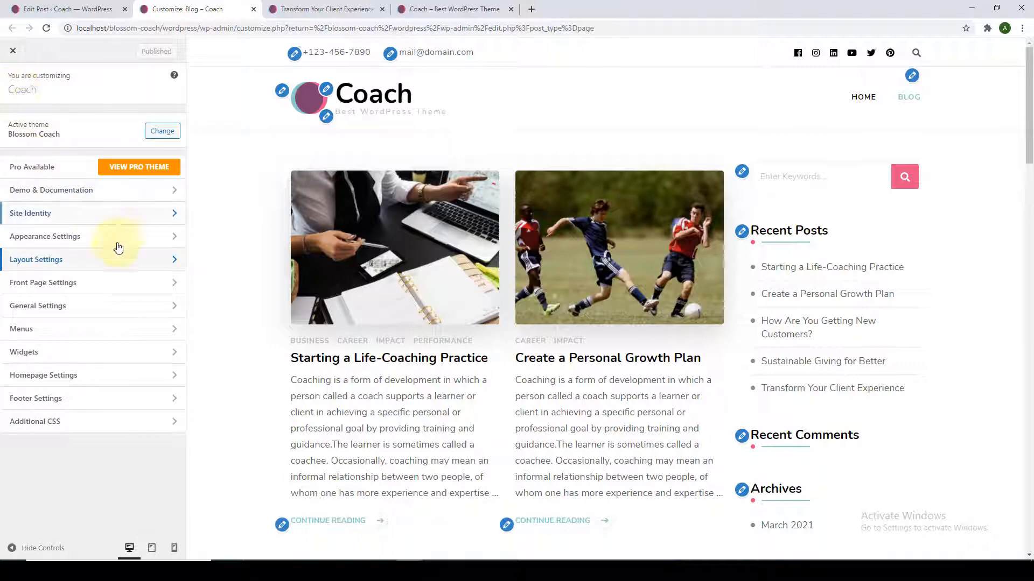
click(103, 284)
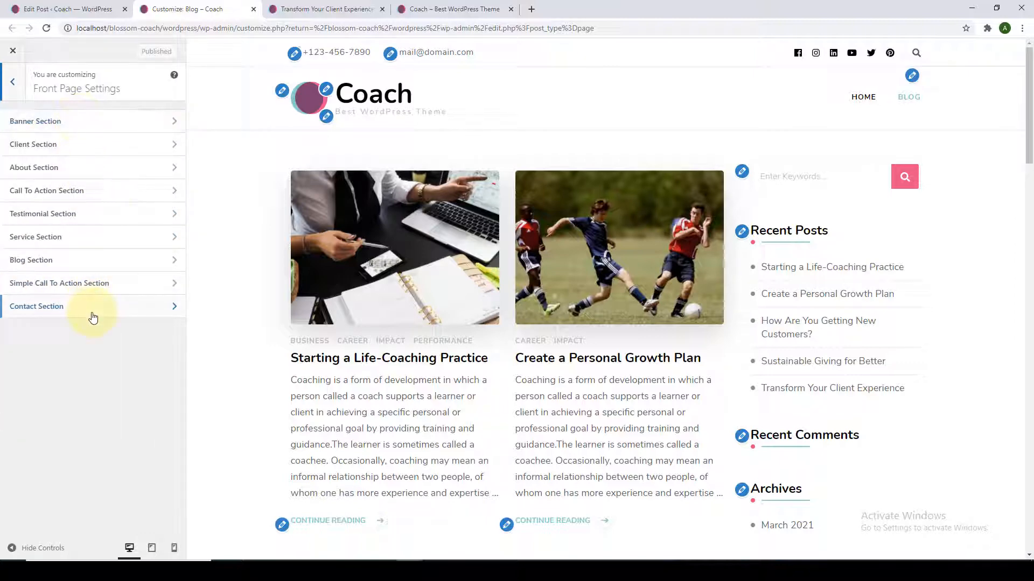
click(21, 94)
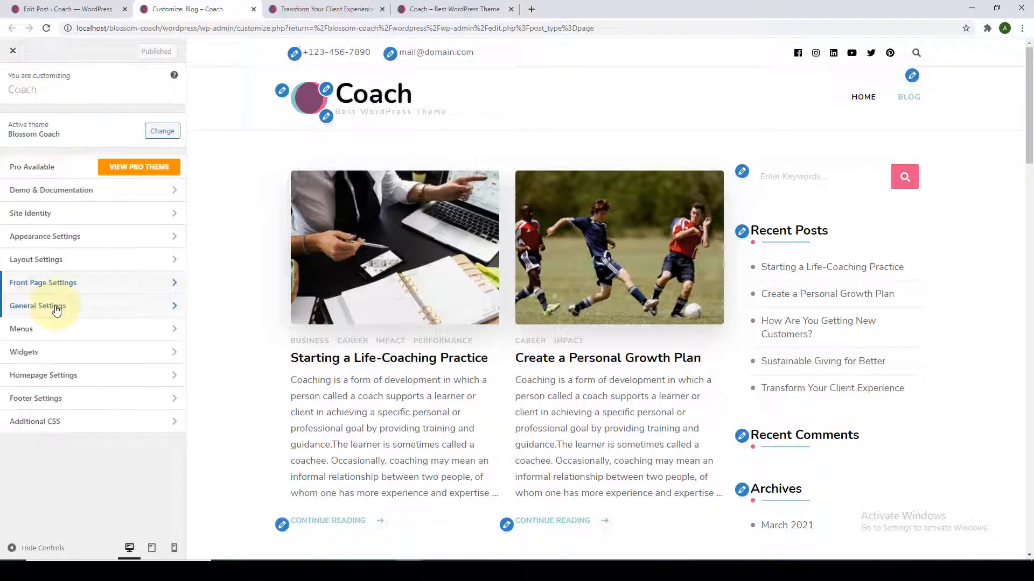
Browse General Settings' header and social media sections, then open SEO Settings.
click(56, 311)
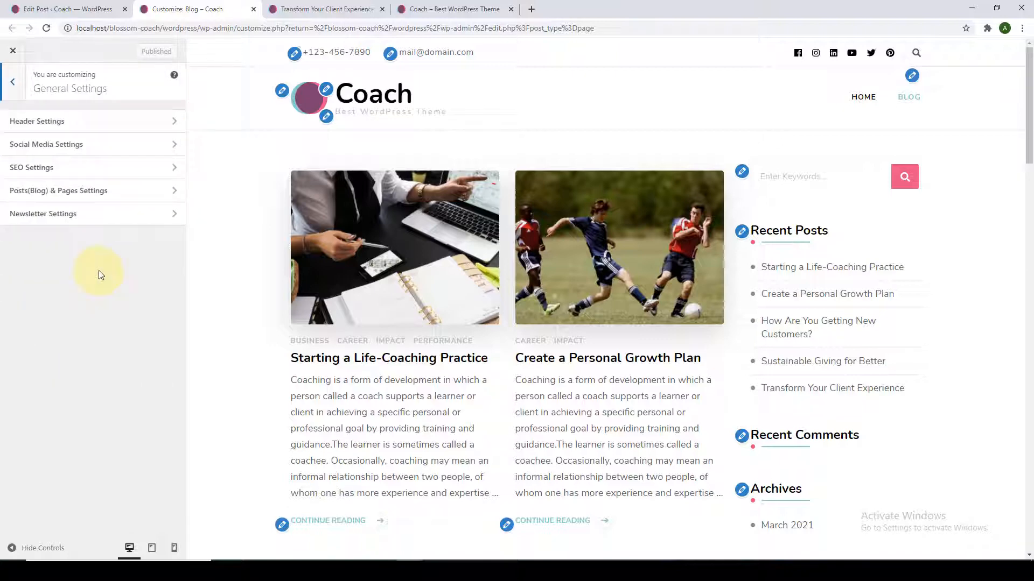
click(104, 124)
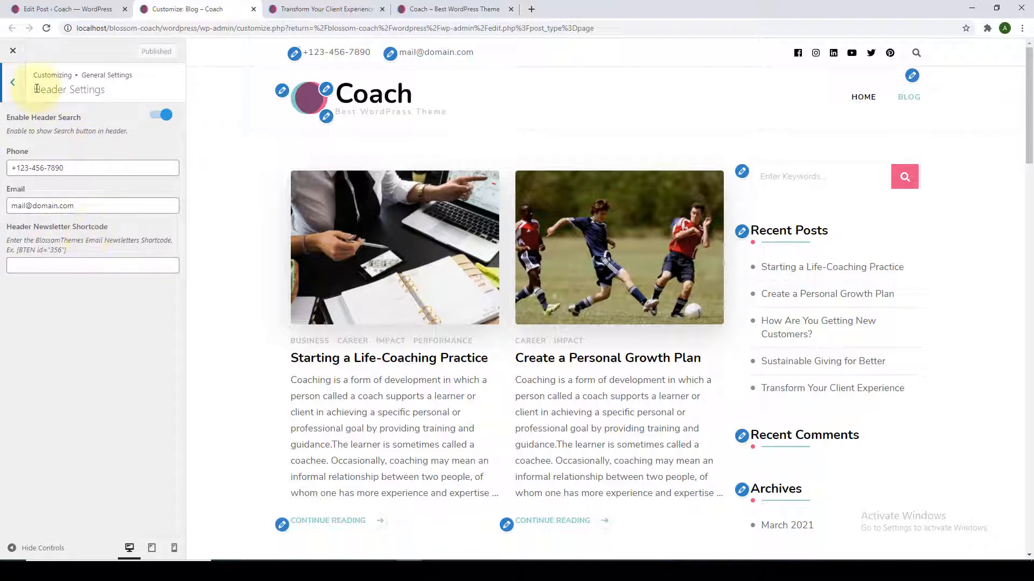
click(12, 83)
click(36, 153)
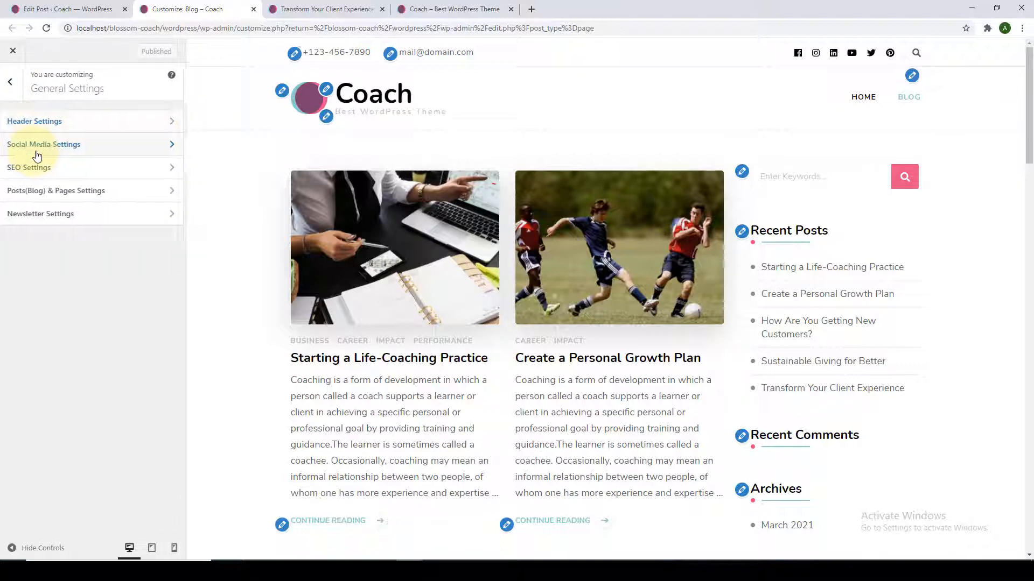
click(14, 86)
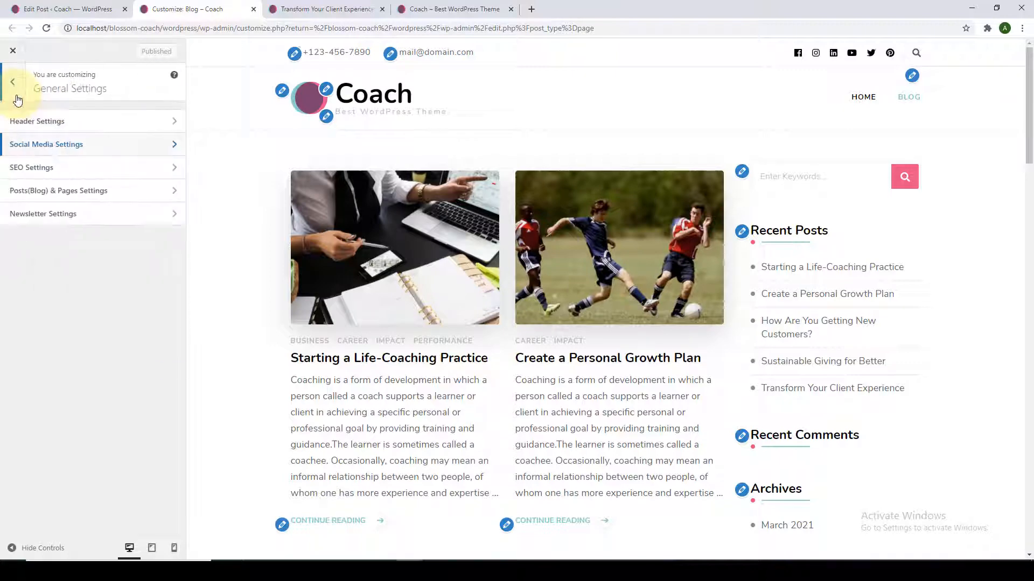
click(44, 178)
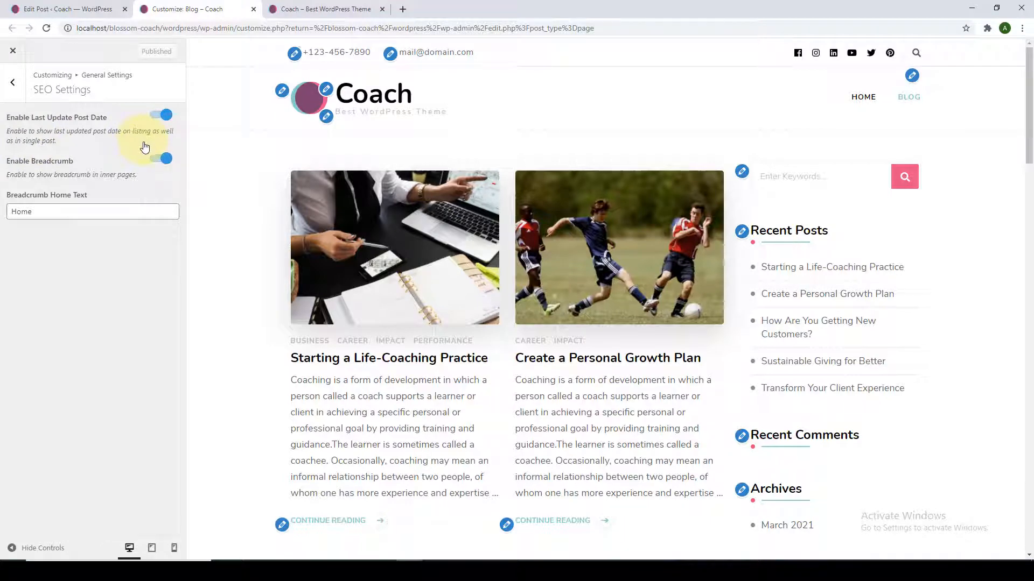
Preview the Starting a Life-Coaching Practice post and toggle Last Update Post Date off and back on.
click(312, 360)
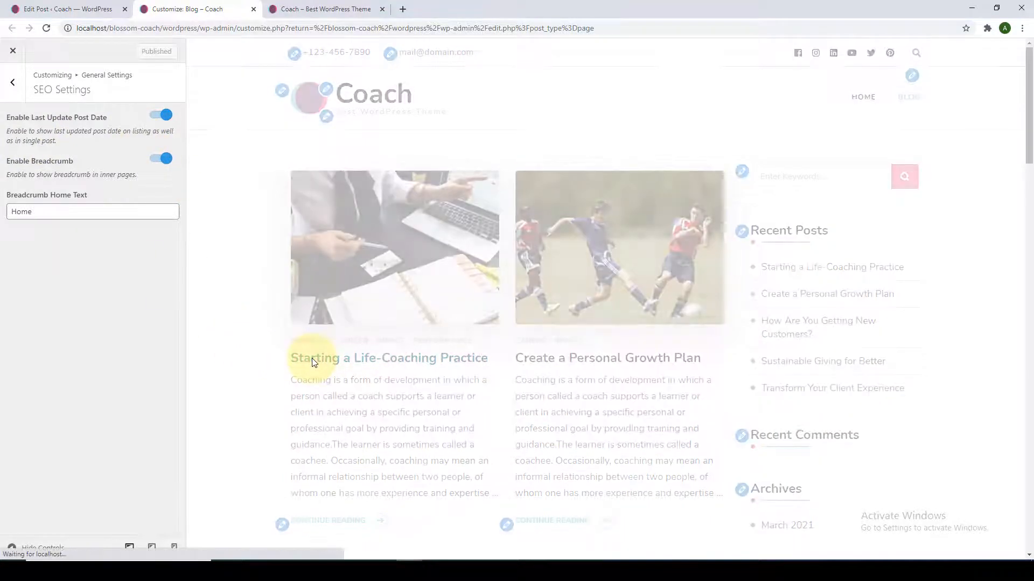
scroll(311, 357, down, 5)
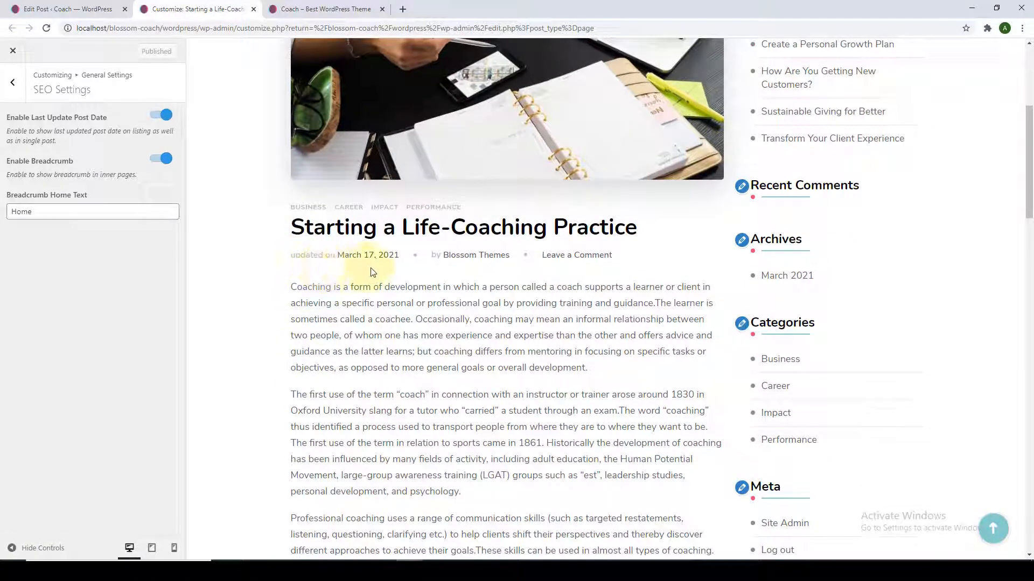
click(156, 116)
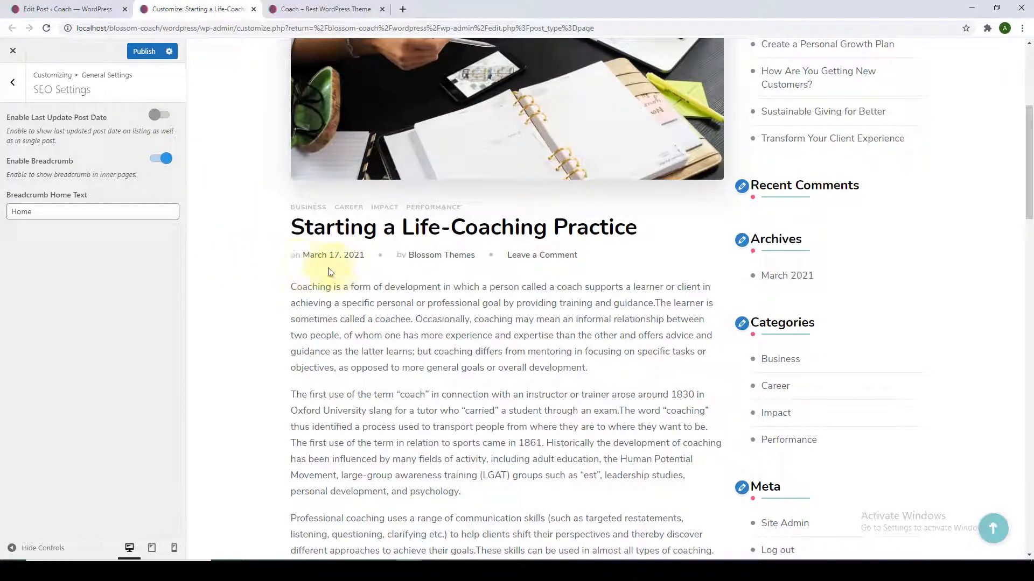
click(159, 114)
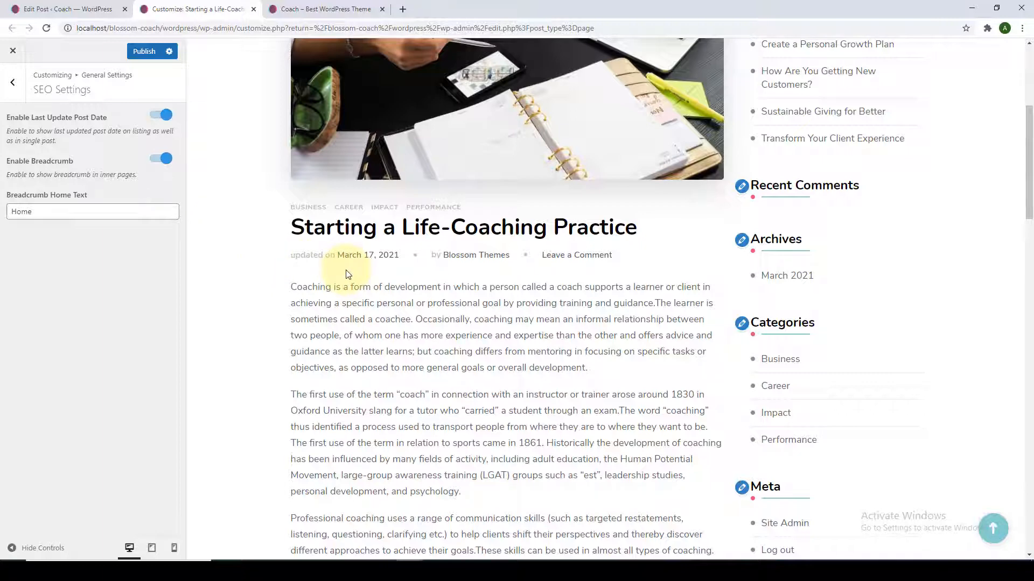
scroll(347, 274, up, 5)
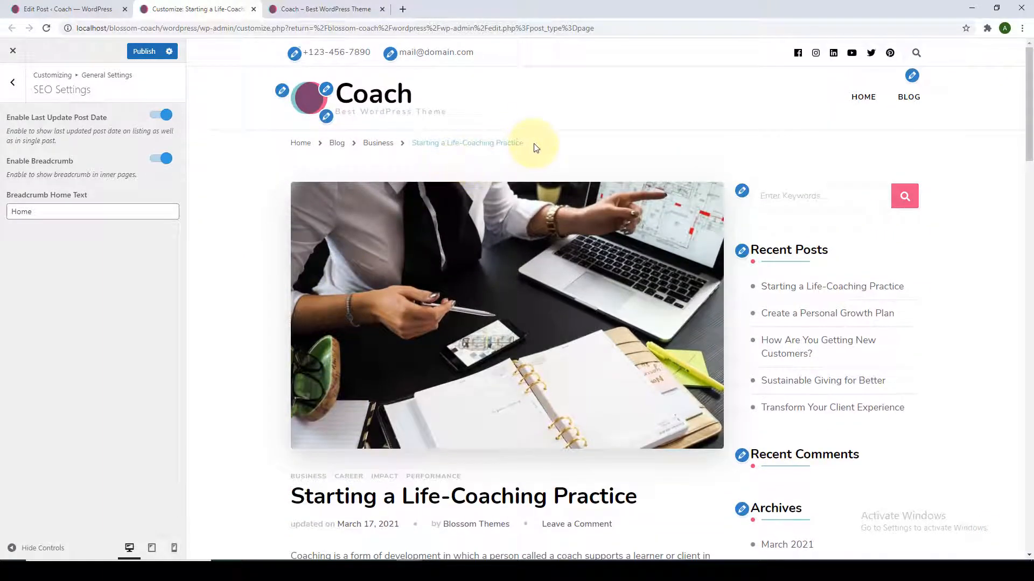
Turn the breadcrumb trail off and back on, watching it in the preview.
drag(535, 147, 279, 147)
click(279, 151)
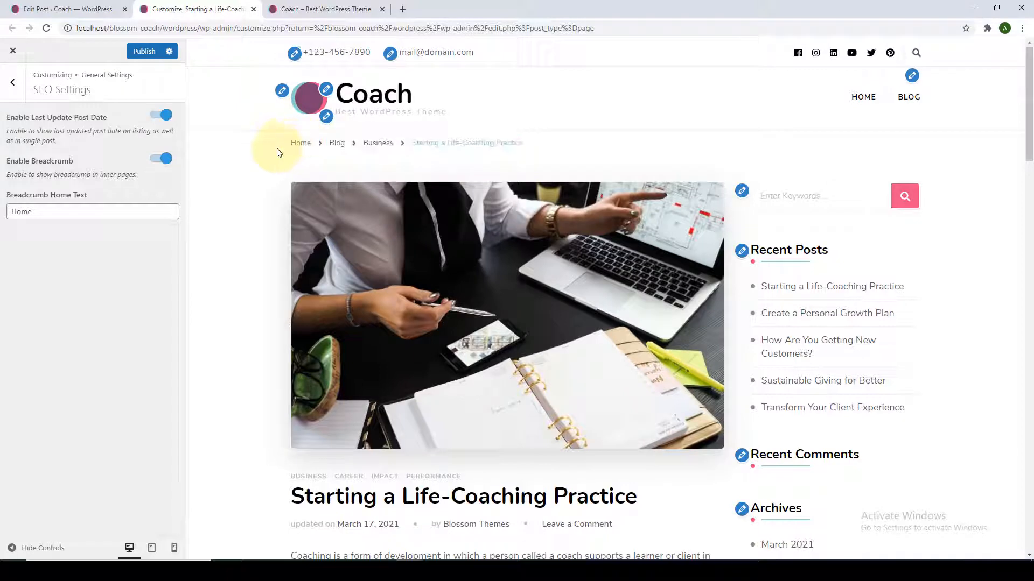
click(159, 160)
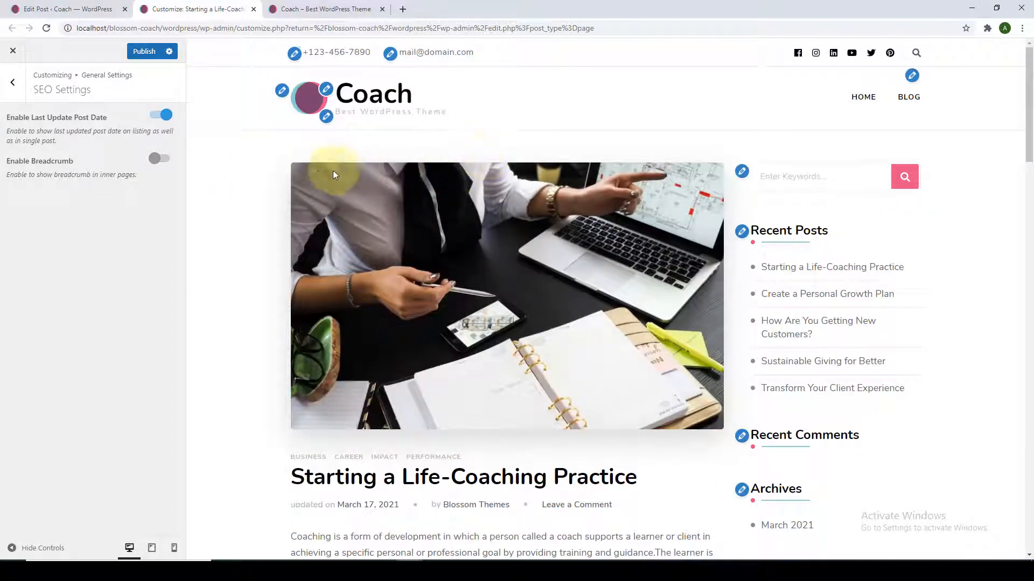
click(161, 160)
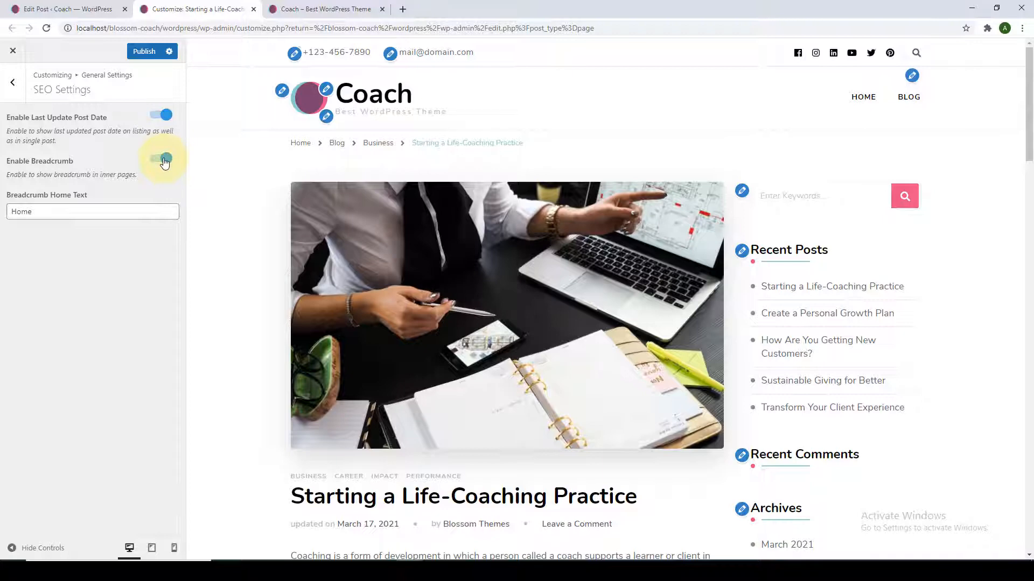
Try 'Coach' as Breadcrumb Home Text, revert it to 'Home', and publish.
click(46, 212)
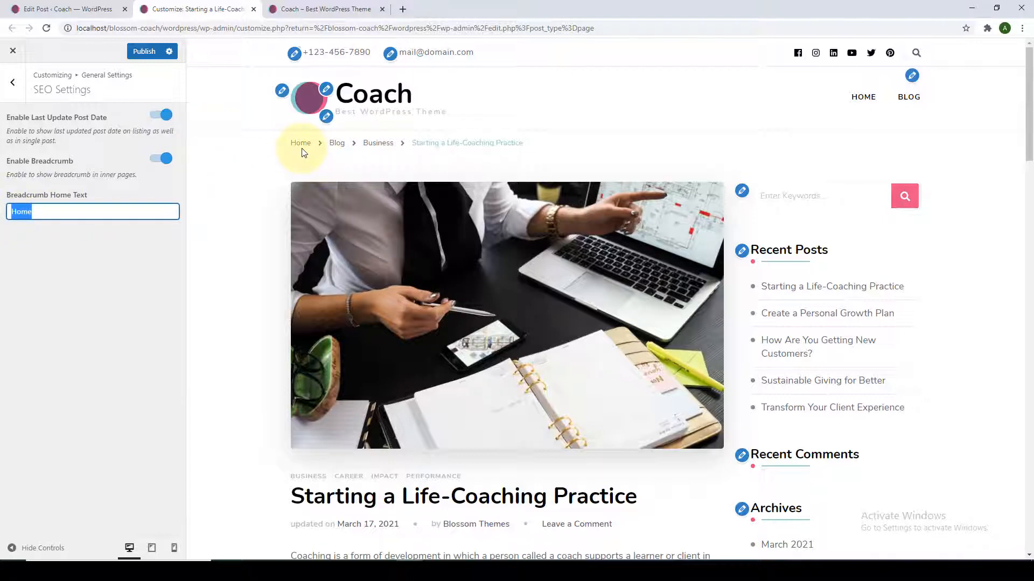
key(BackSpace)
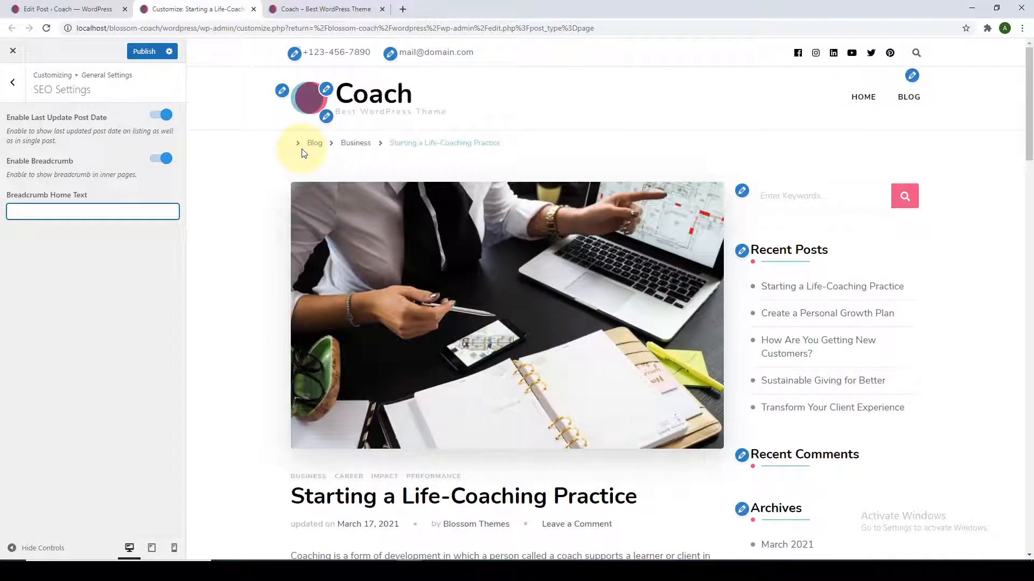
text(Coach)
key(BackSpace)
key(BackSpace)
key(BackSpace)
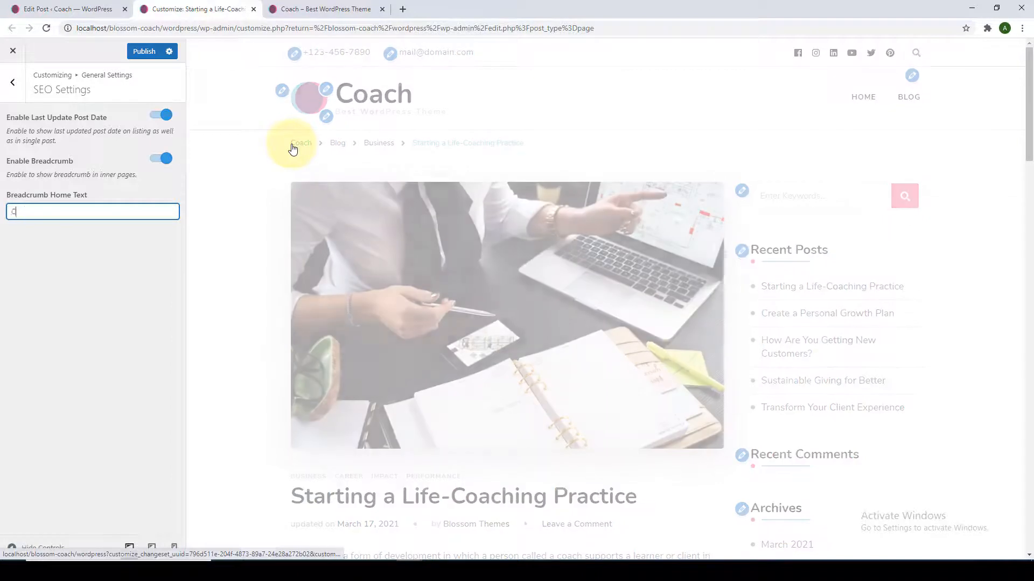
key(ctrl+z)
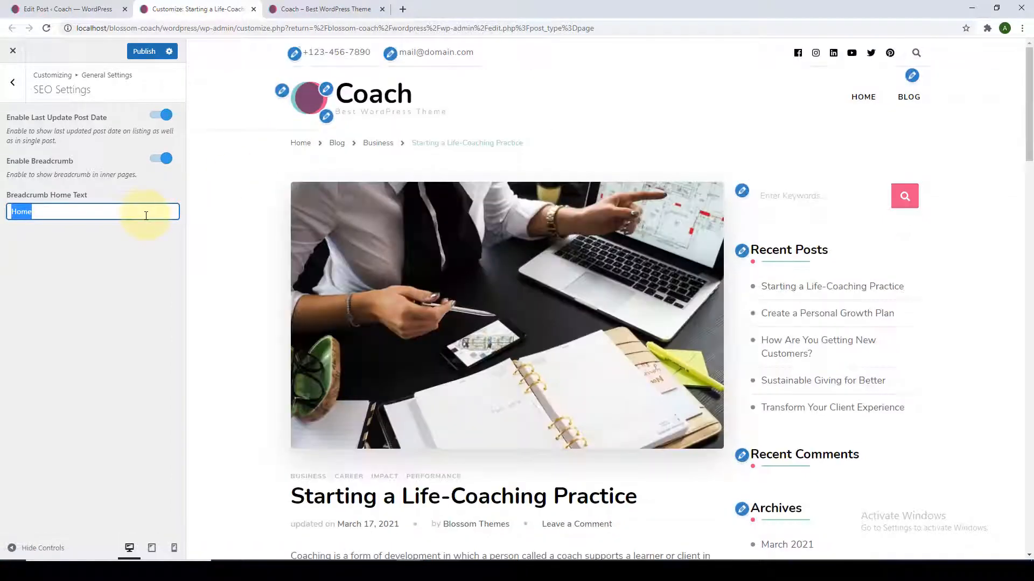
click(130, 54)
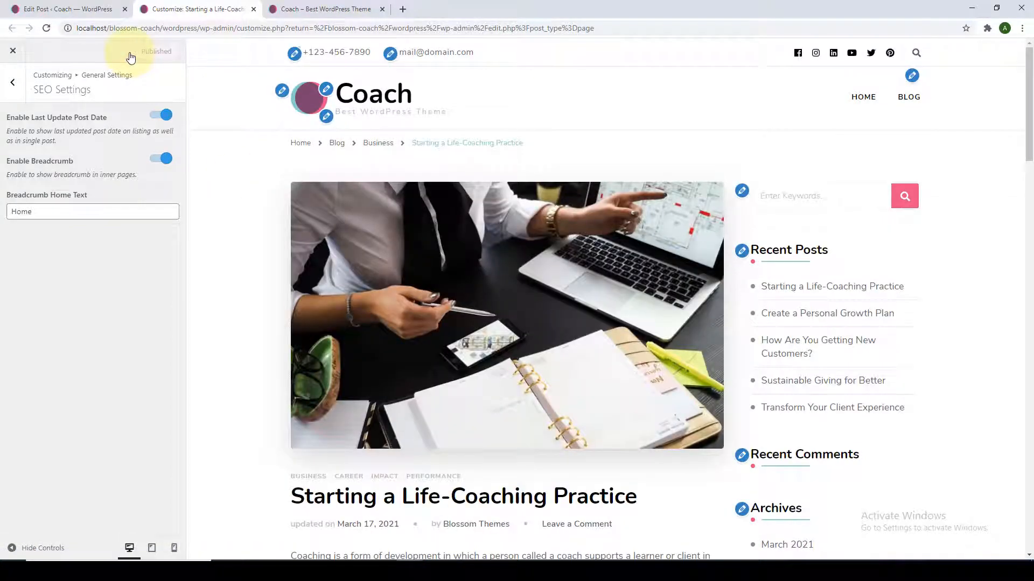
Preview the Business category archive and enable Hide Prefix in Archive Page.
click(15, 97)
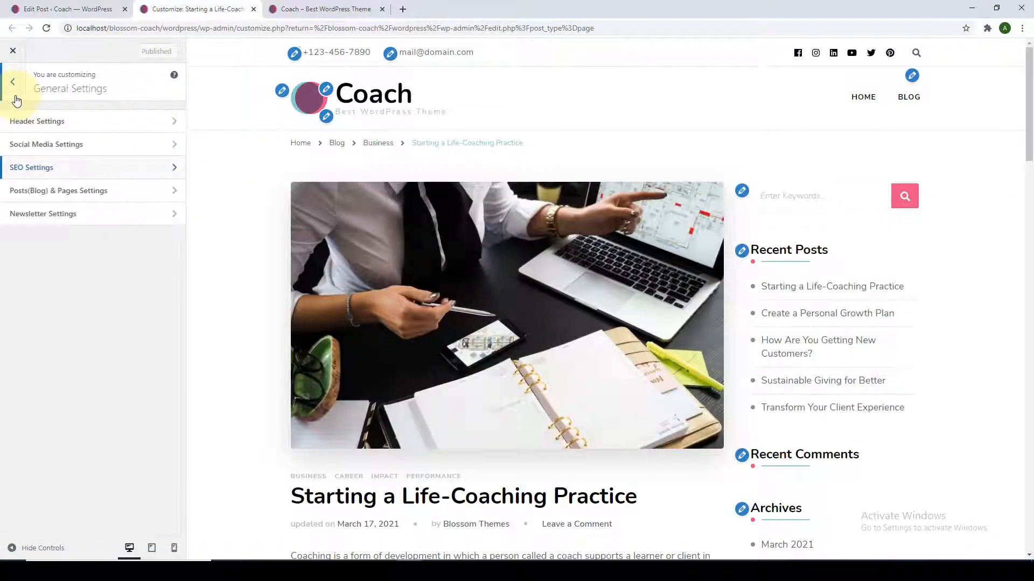
click(52, 192)
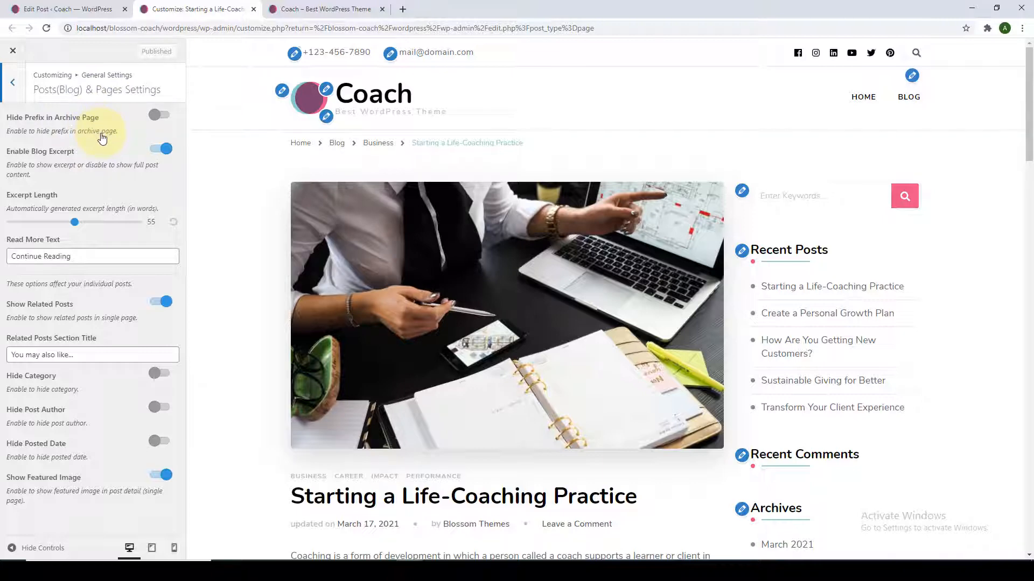
scroll(283, 269, down, 5)
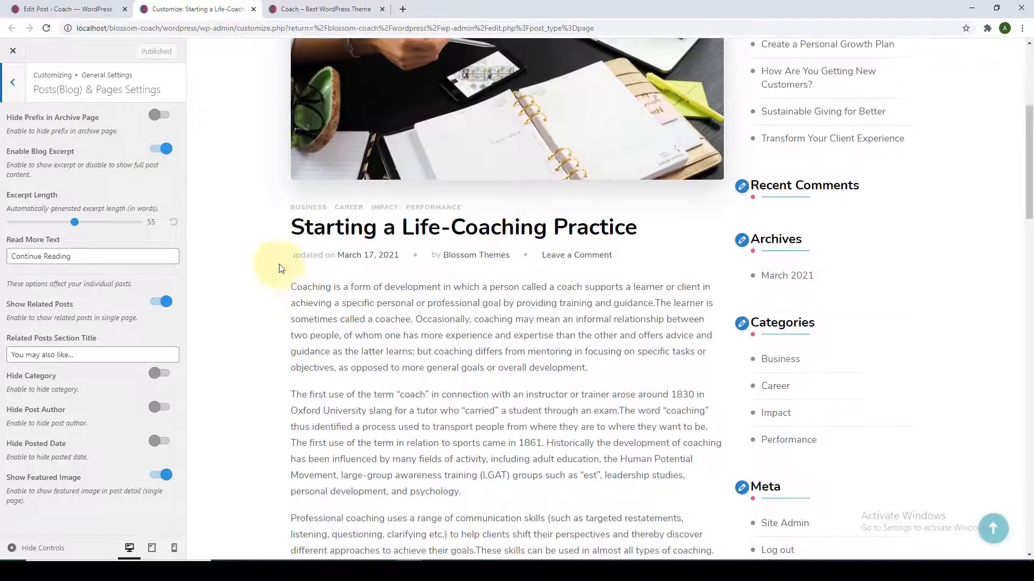
click(323, 213)
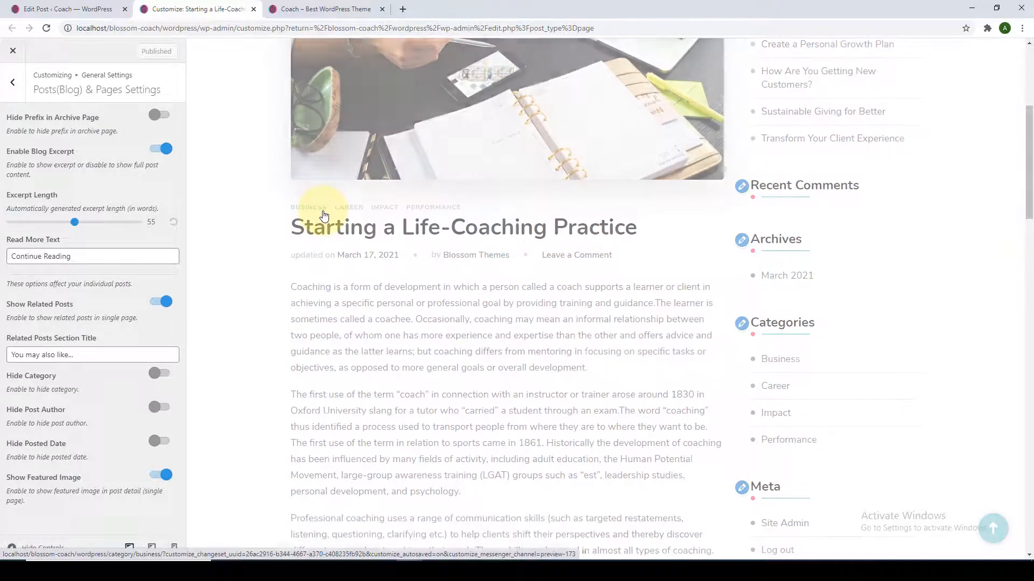
scroll(330, 223, down, 1)
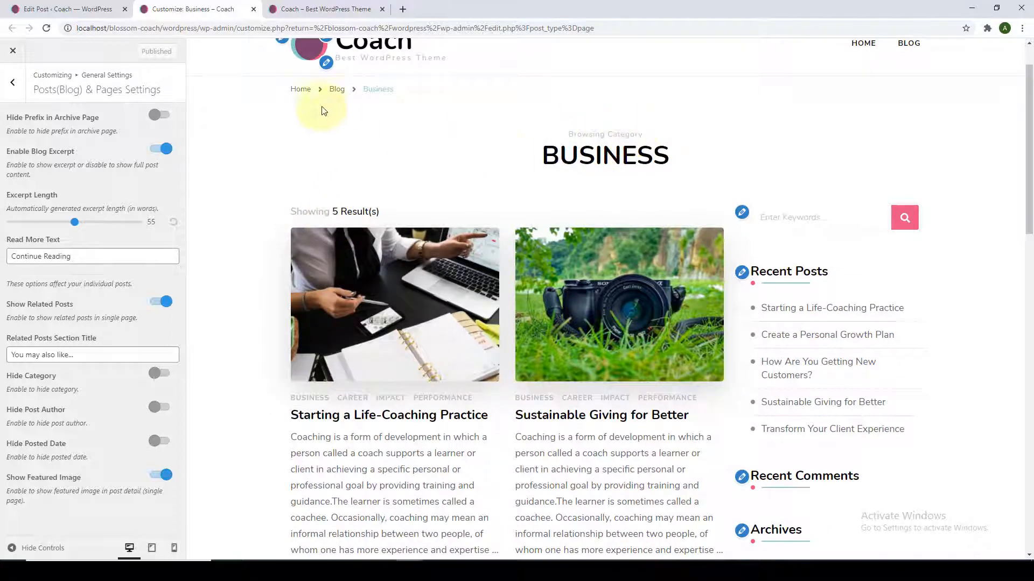
click(163, 116)
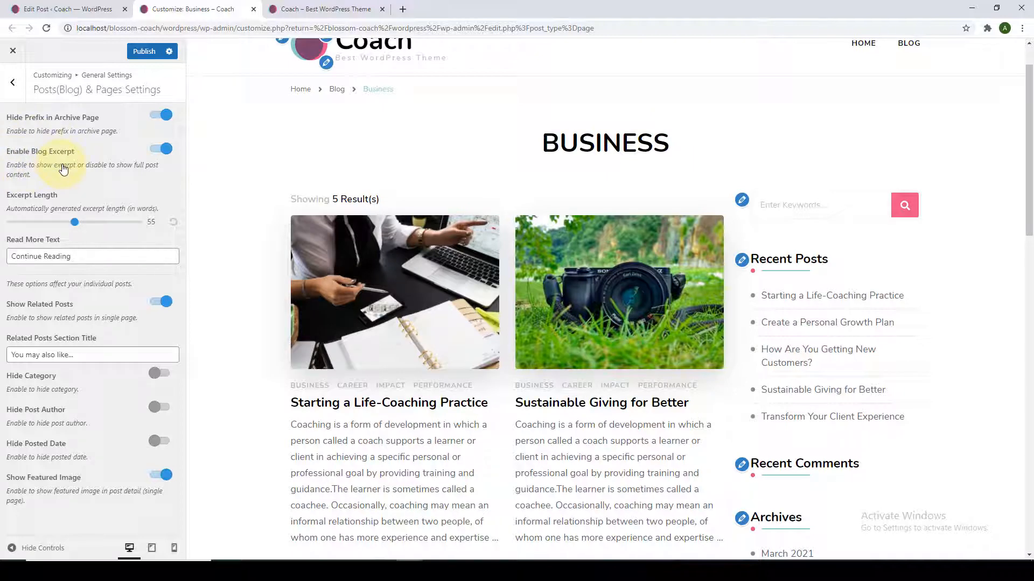
Toggle blog excerpts off and back on, and set Excerpt Length to 85 words.
scroll(330, 205, down, 4)
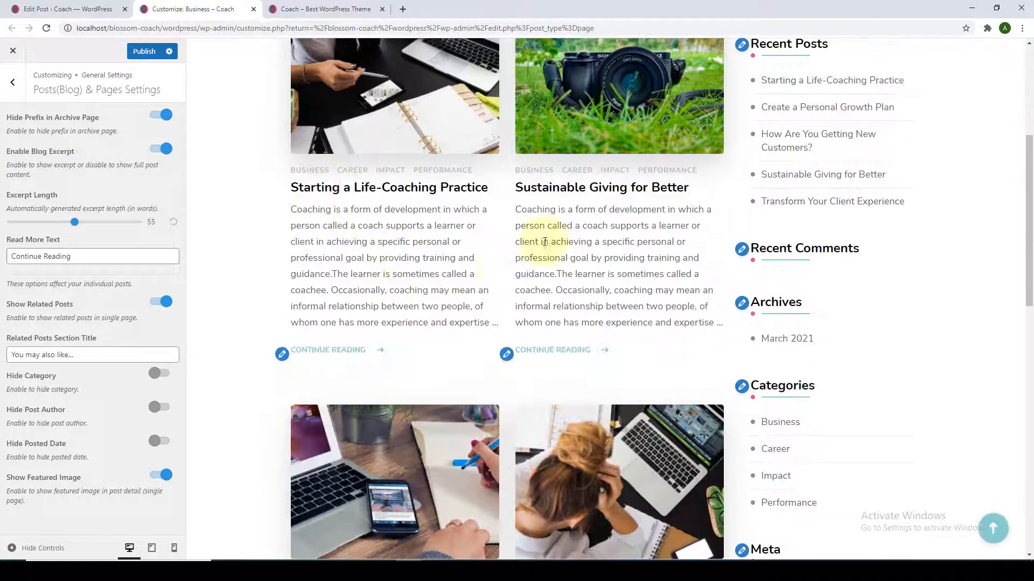
scroll(572, 285, down, 7)
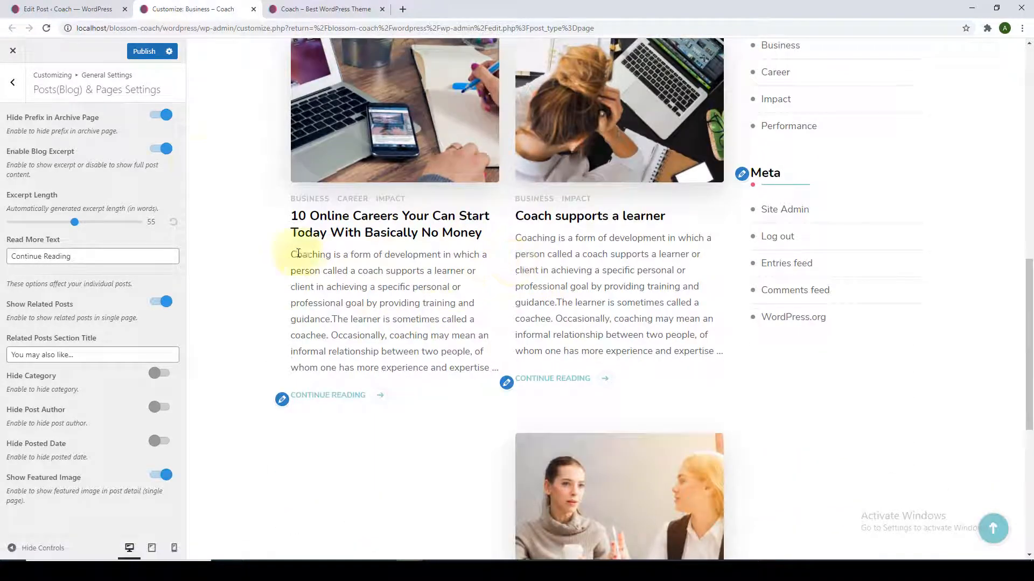
click(156, 150)
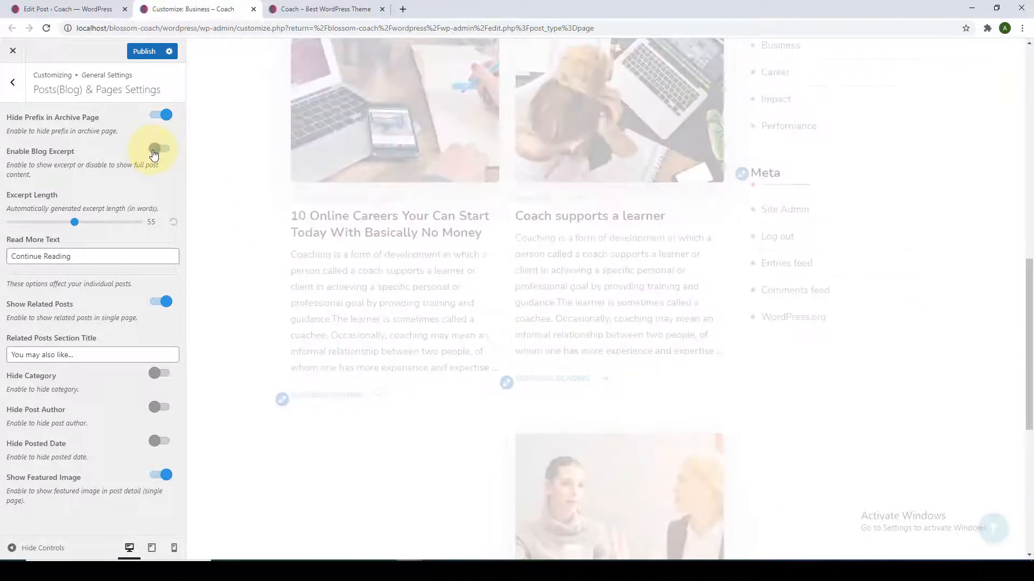
scroll(442, 198, up, 8)
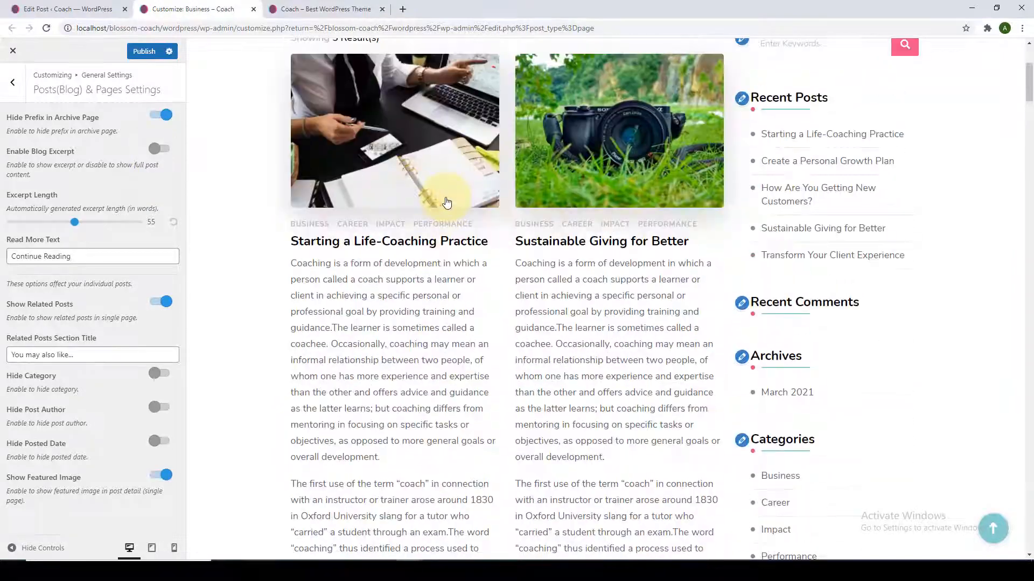
scroll(452, 200, down, 4)
scroll(565, 205, down, 20)
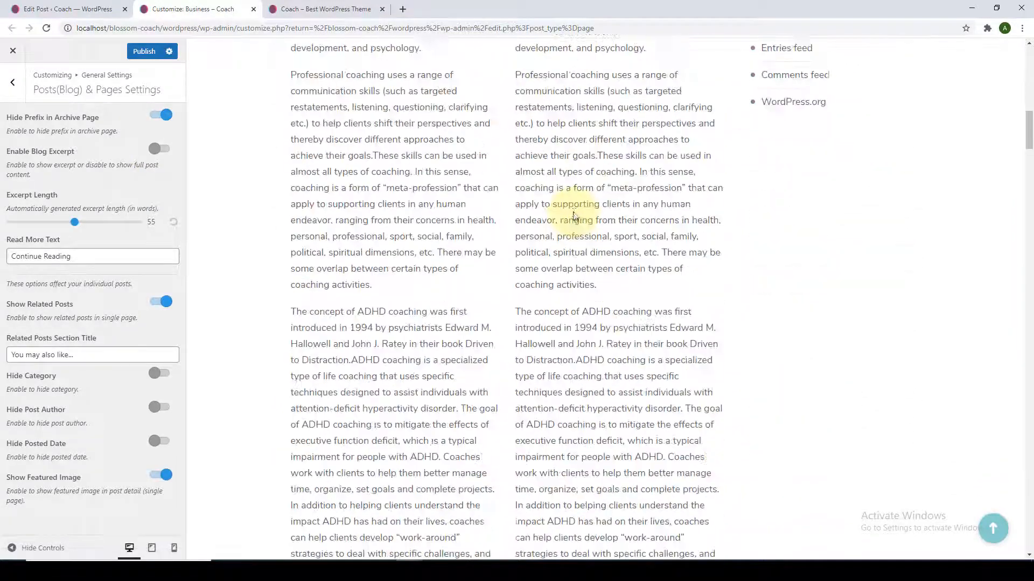
scroll(576, 215, down, 15)
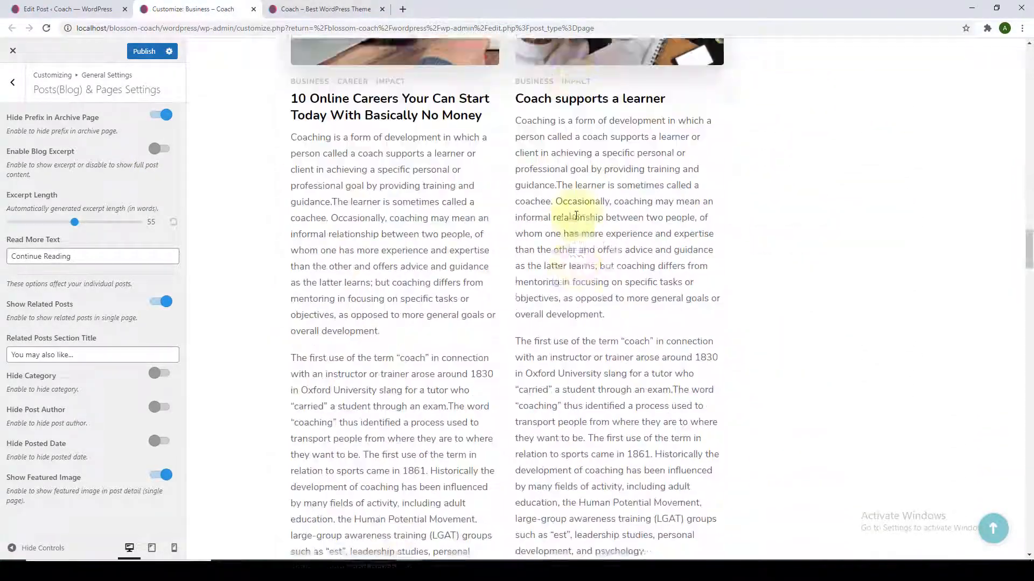
click(163, 150)
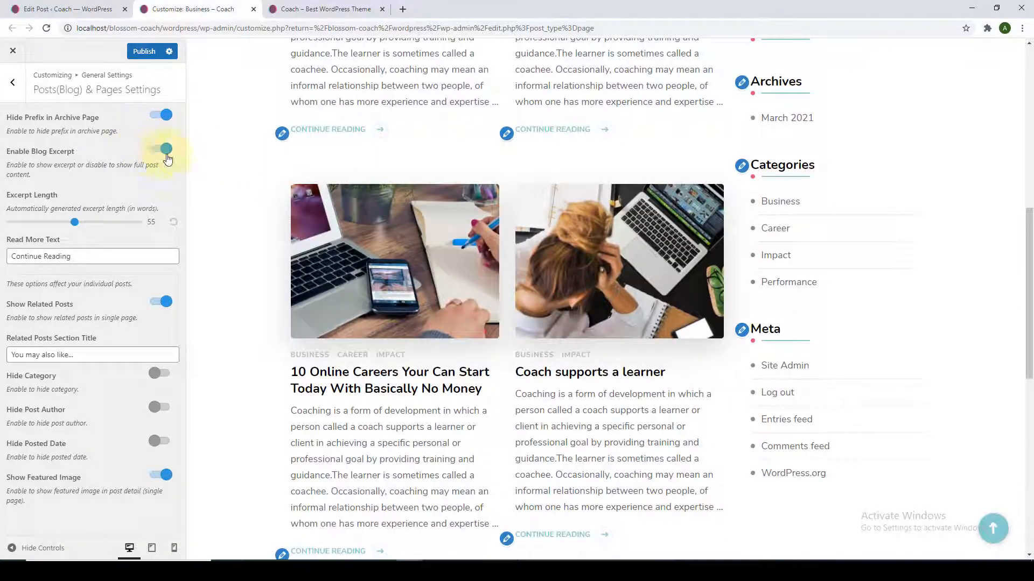
scroll(290, 292, down, 3)
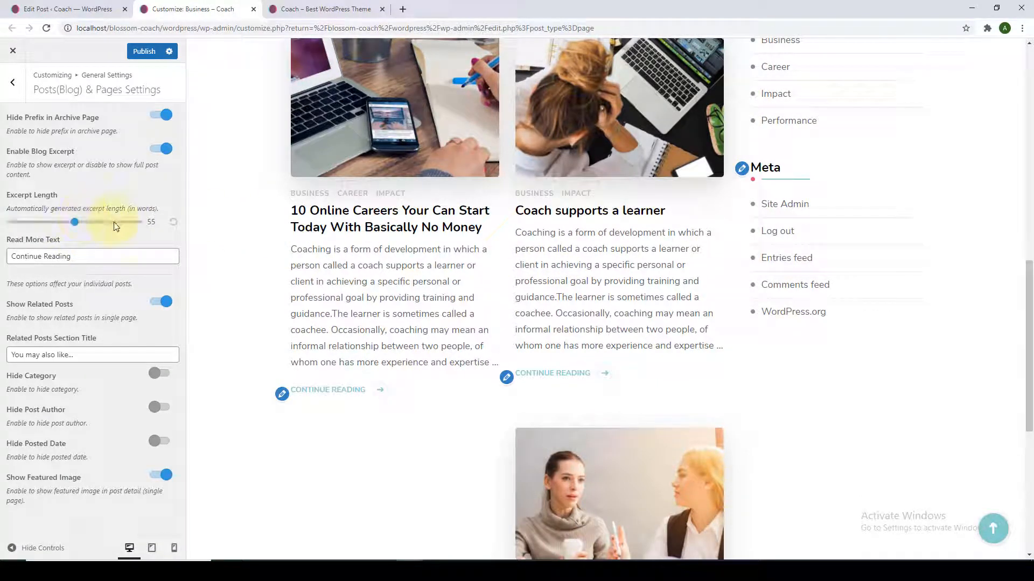
scroll(263, 276, down, 6)
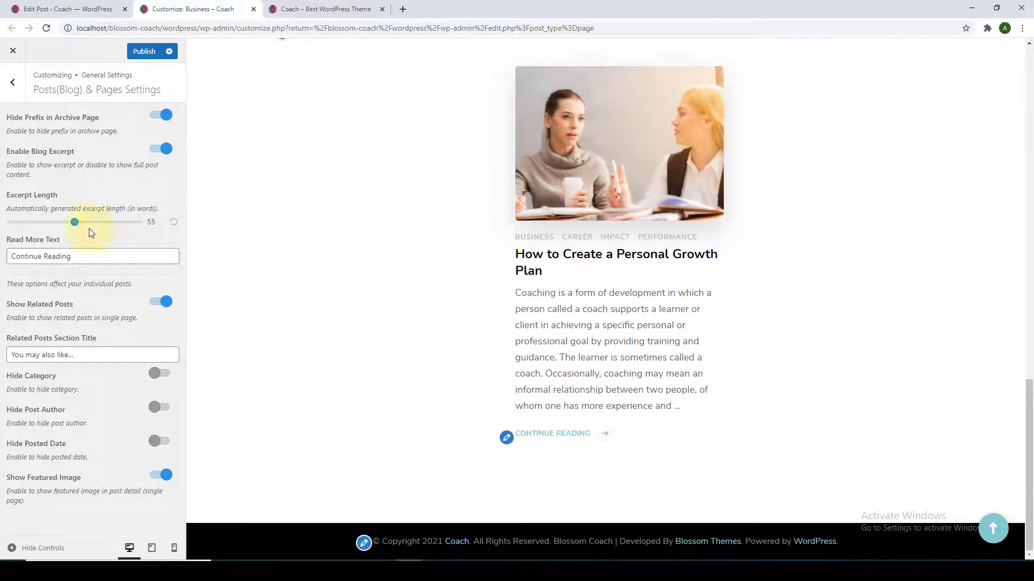
drag(74, 223, 116, 224)
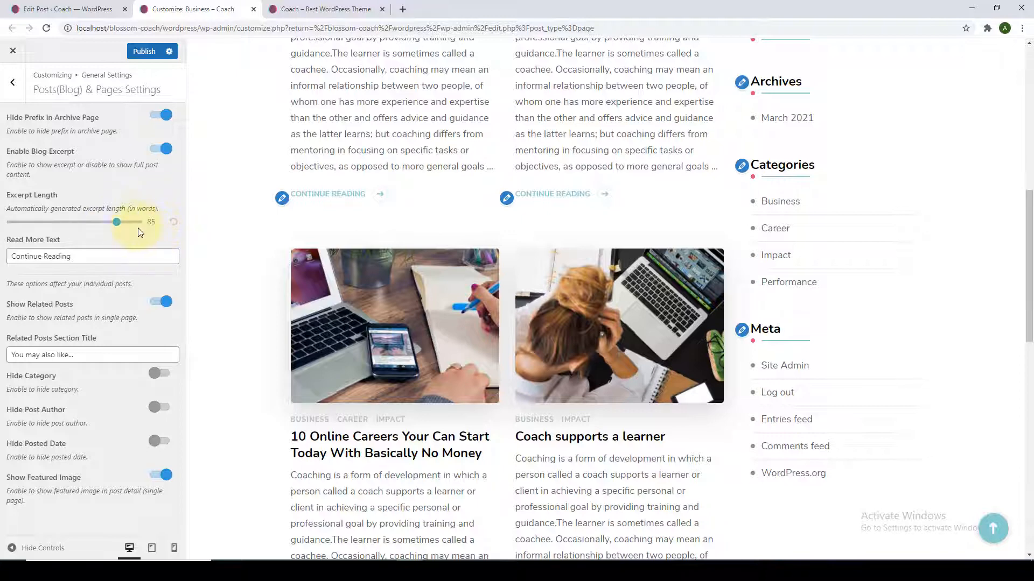
Select the 'Continue Reading' read-more text for editing.
scroll(578, 287, down, 4)
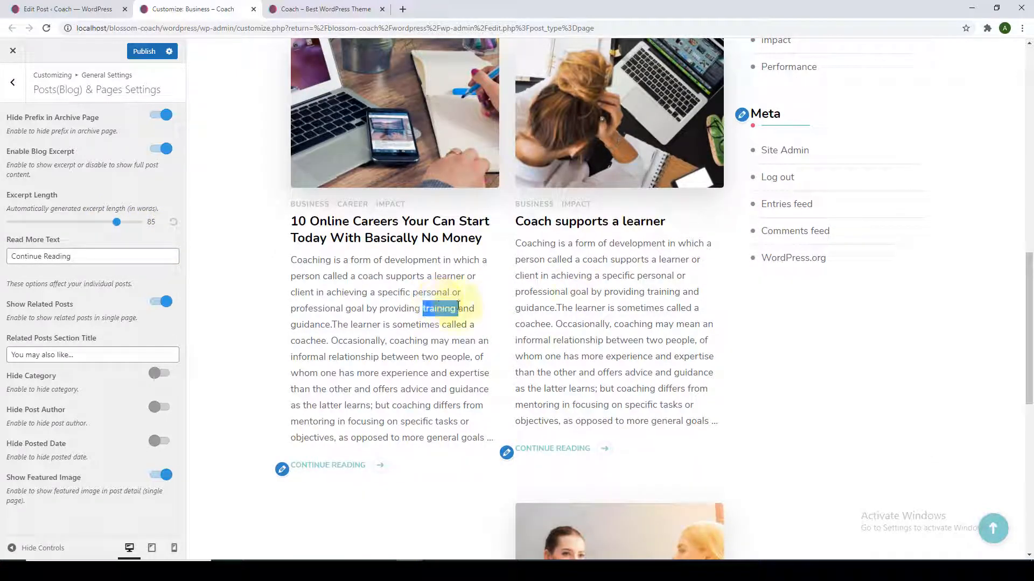
double_click(534, 291)
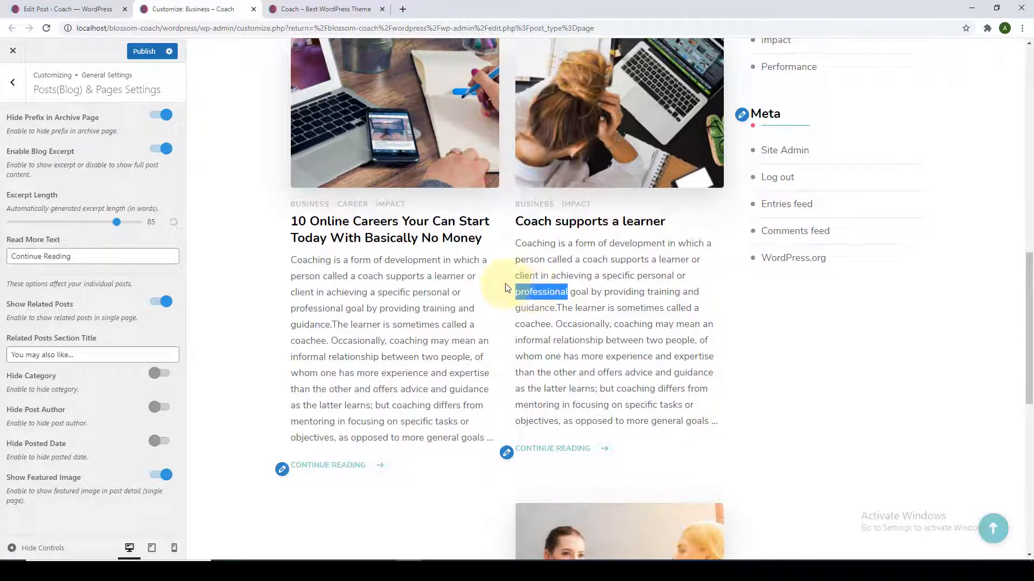
scroll(560, 286, down, 2)
drag(96, 260, 11, 257)
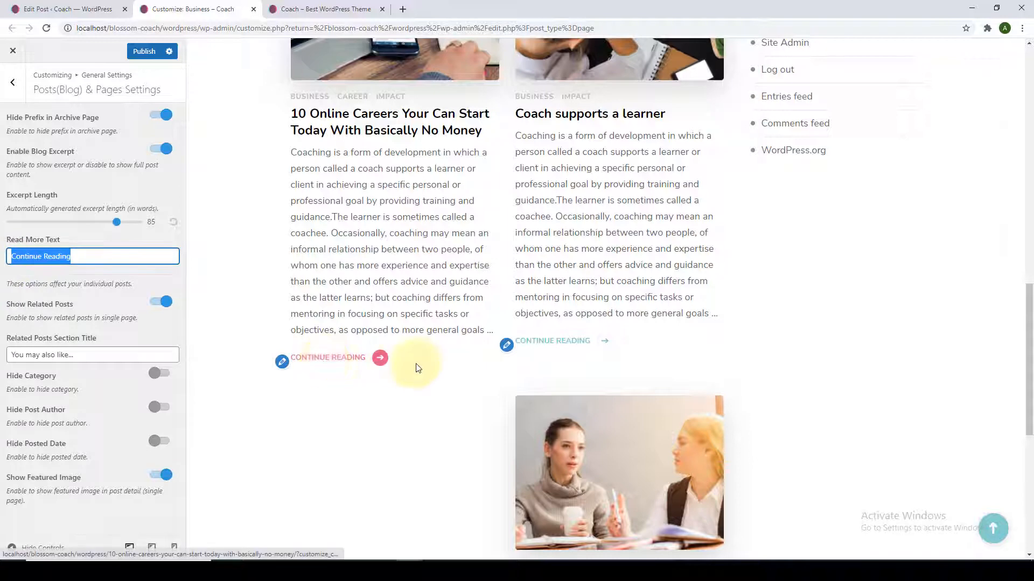
scroll(560, 353, down, 6)
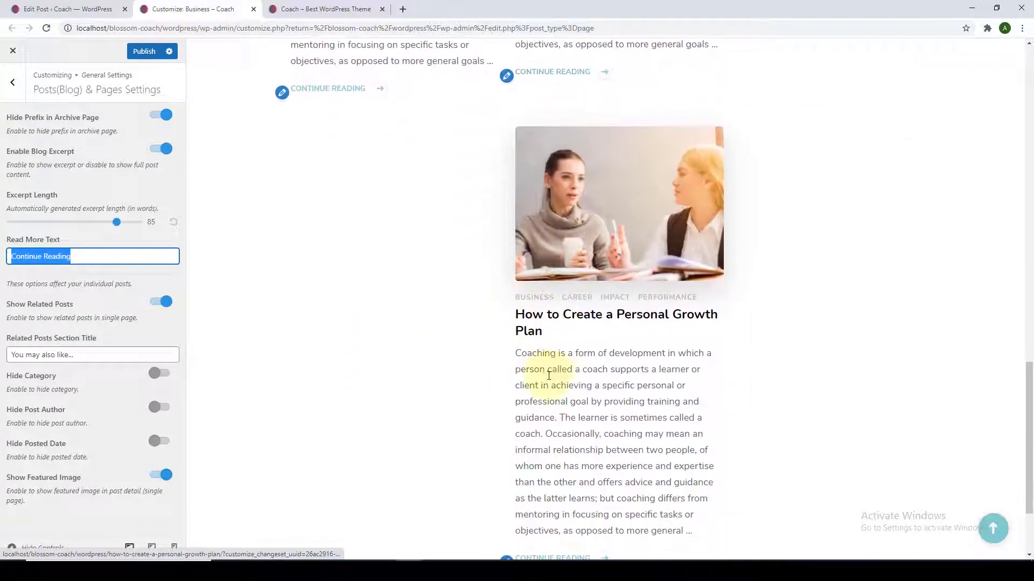
Preview the How to Create a Personal Growth Plan post and toggle the related posts option.
click(540, 248)
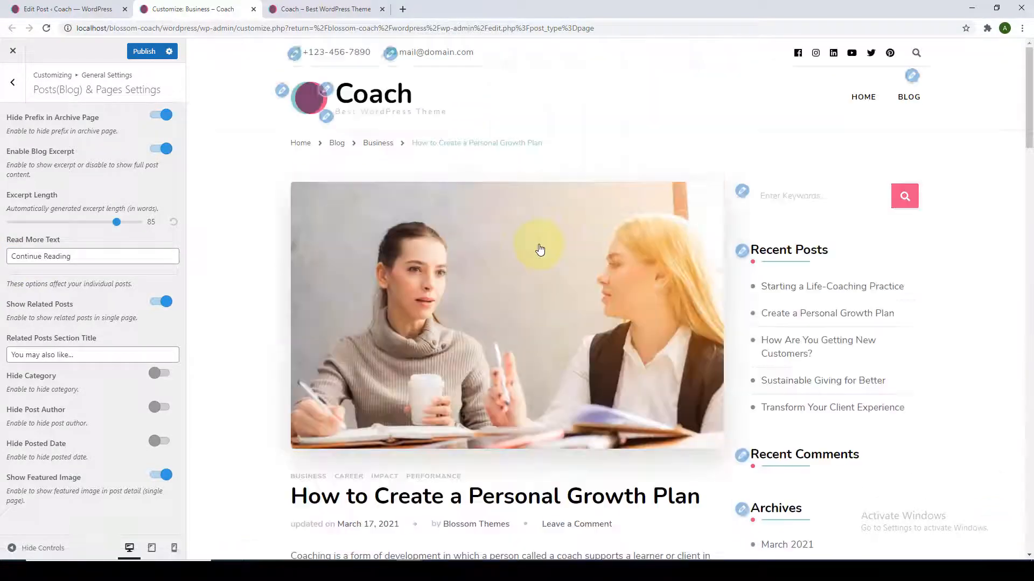
scroll(540, 248, down, 20)
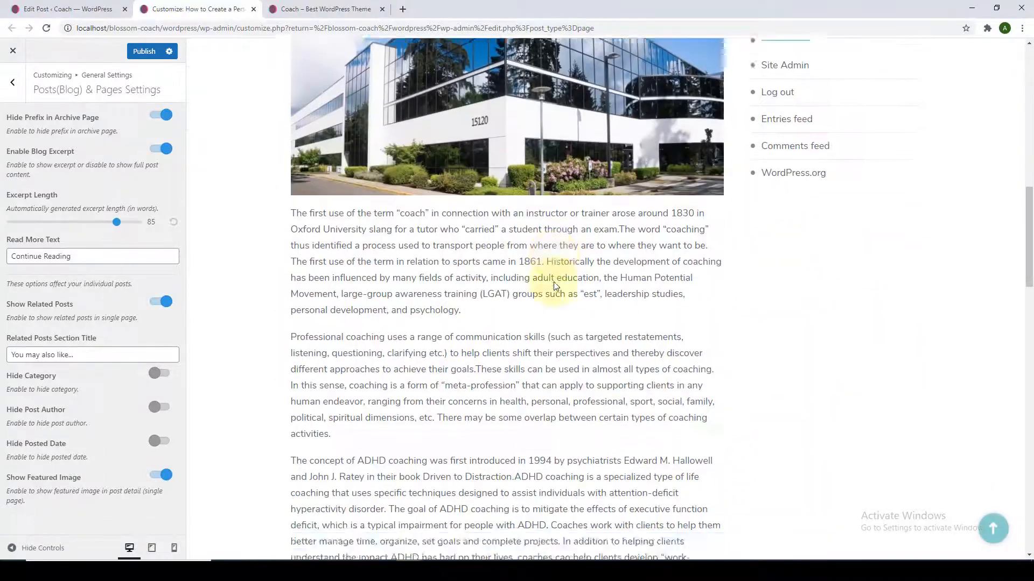
scroll(554, 284, up, 3)
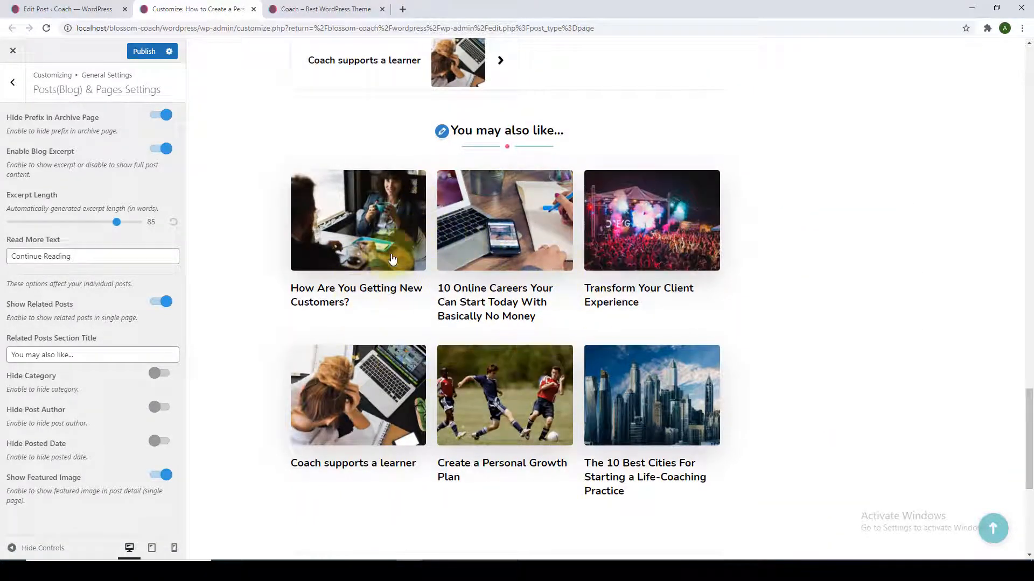
click(158, 303)
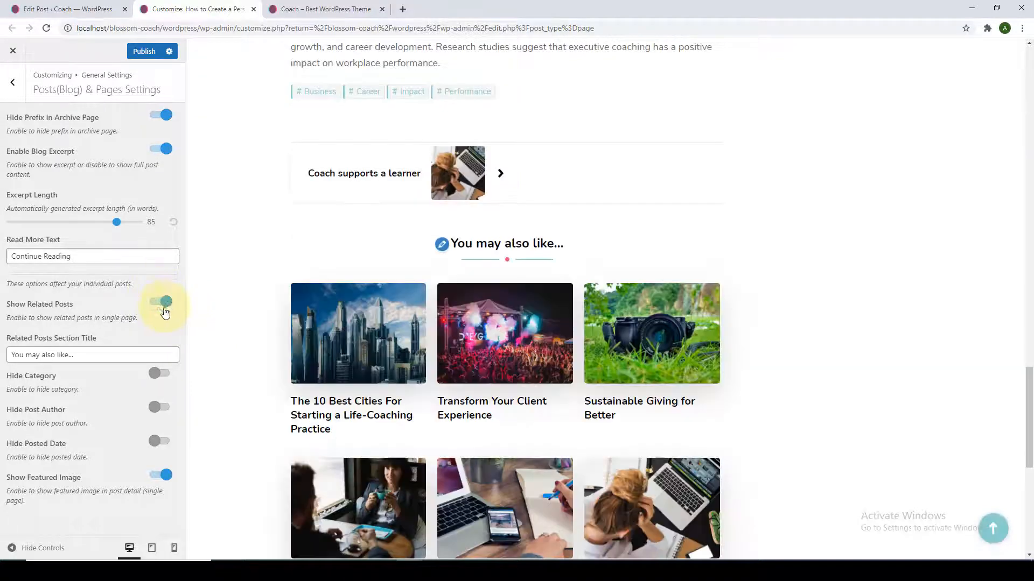
Replace the 'You may also like...' section title with 'Related Posts'.
scroll(377, 302, down, 2)
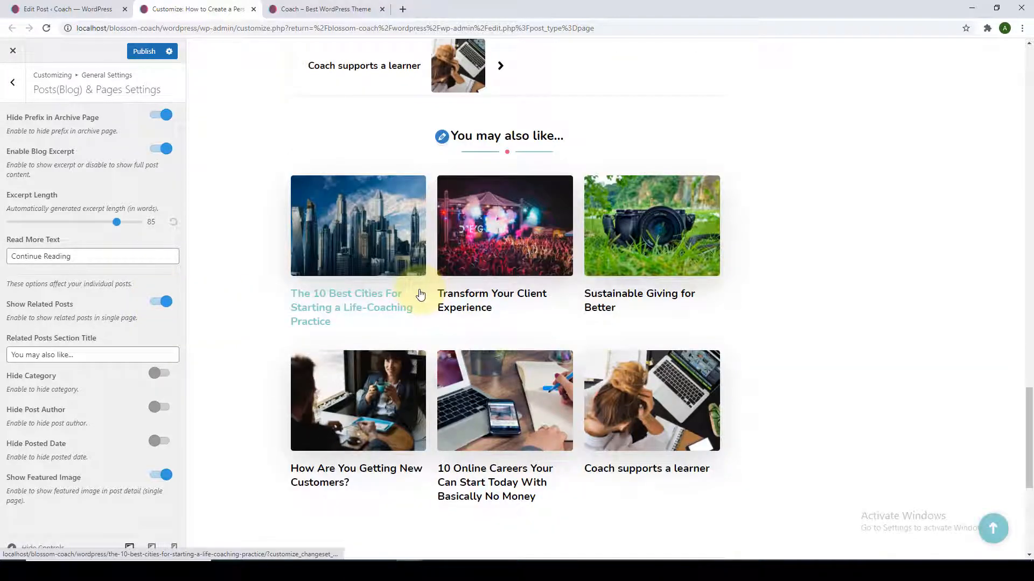
triple_click(115, 356)
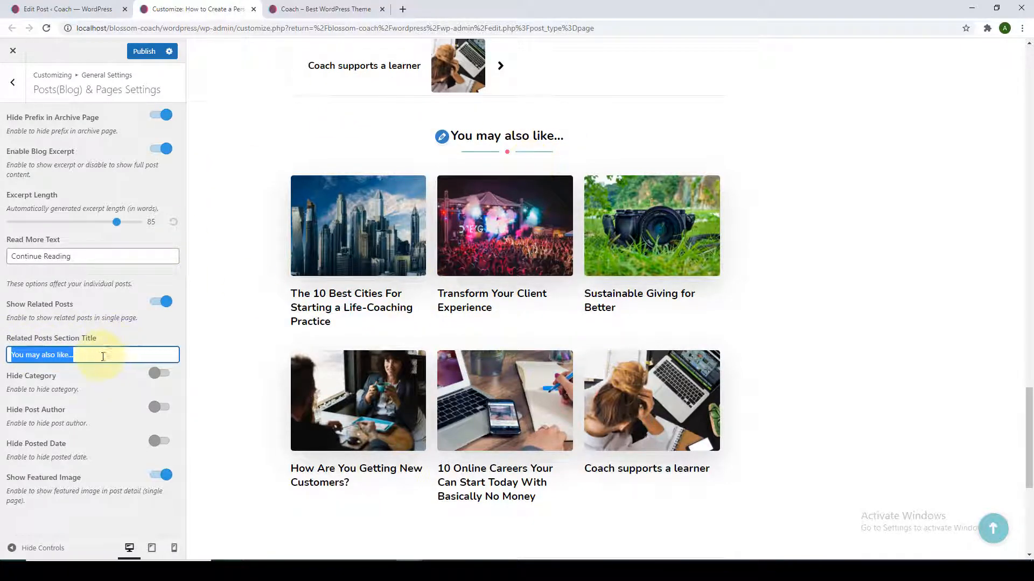
key(BackSpace)
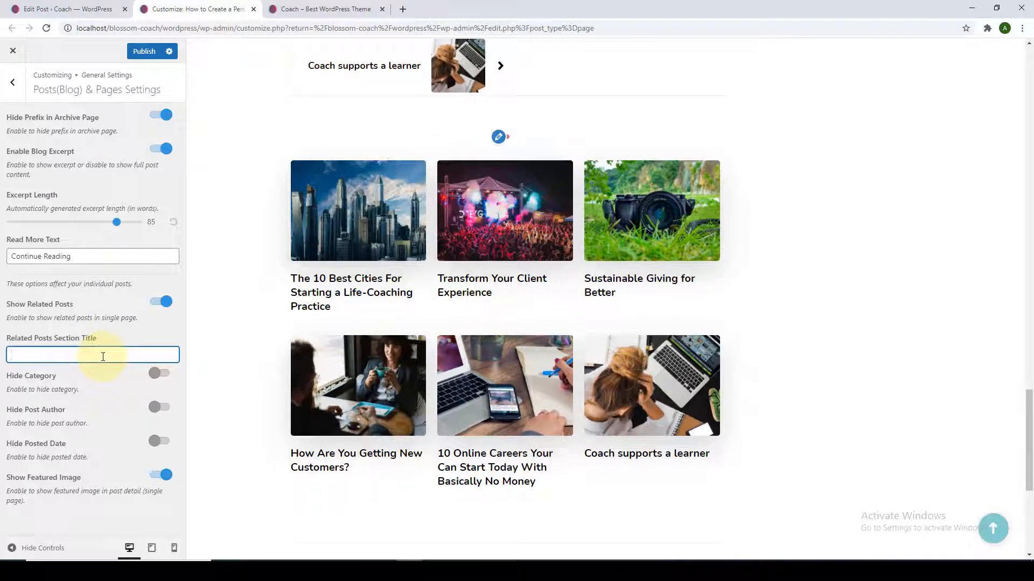
text(rE)
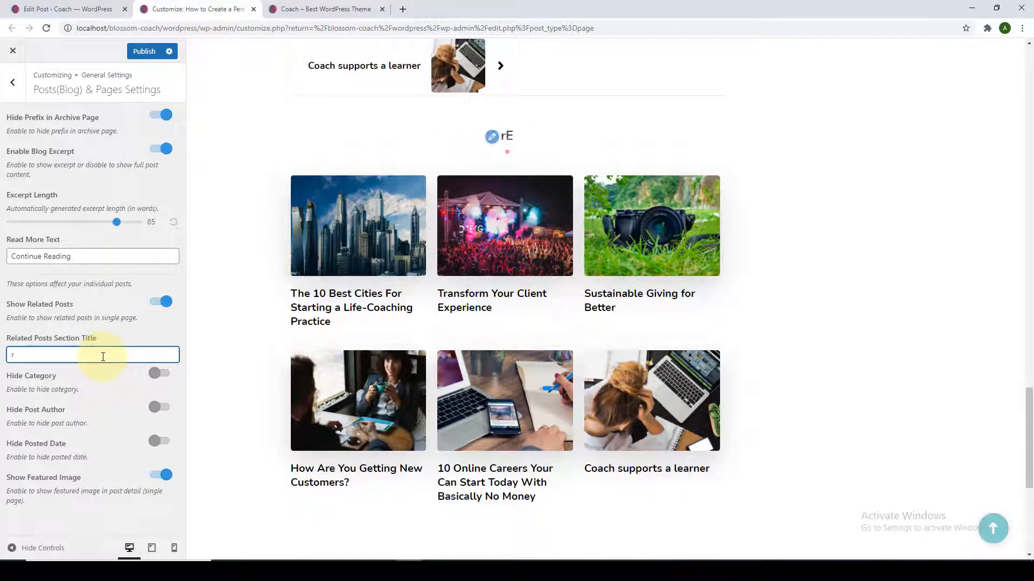
key(BackSpace)
key(BackSpace)
text(Related)
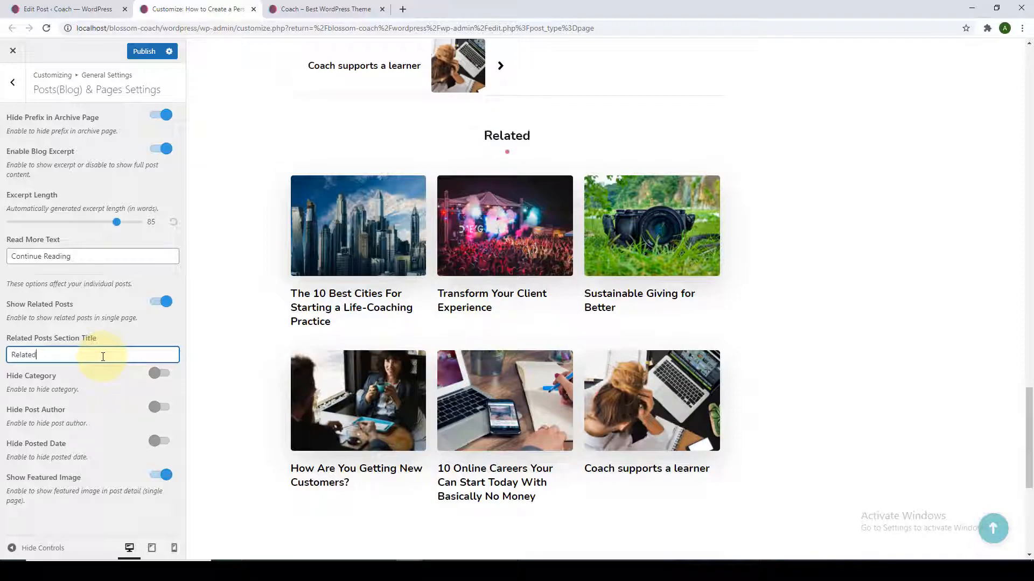
text( Posts)
scroll(323, 91, up, 15)
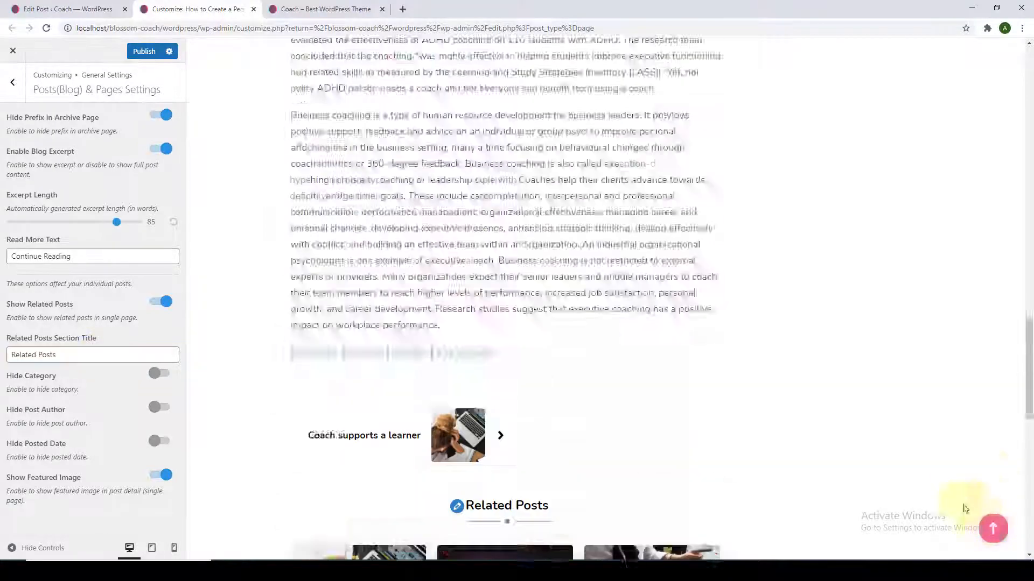
scroll(360, 94, down, 3)
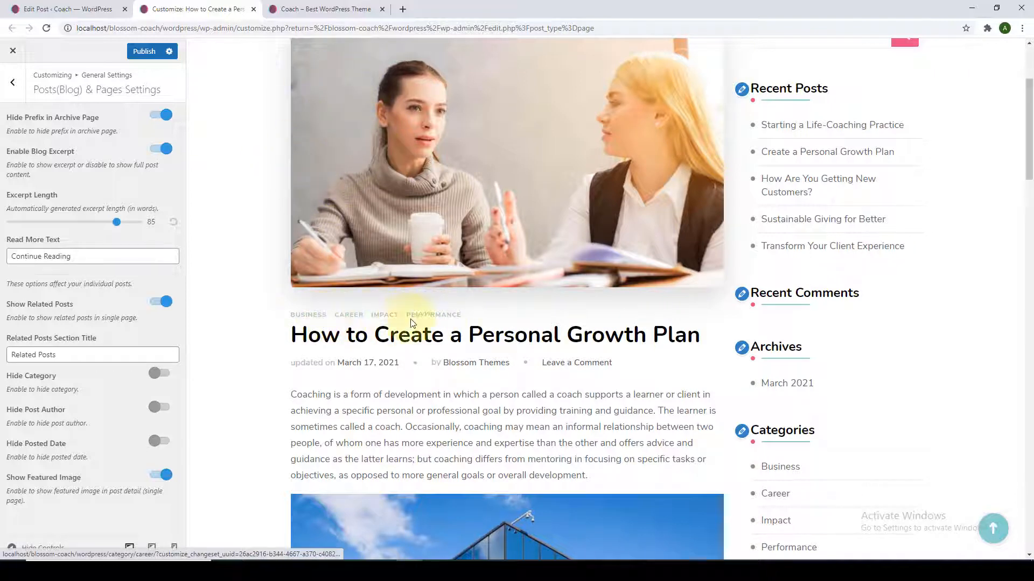
Try hiding post categories and the author box, keeping the author box shown.
click(162, 374)
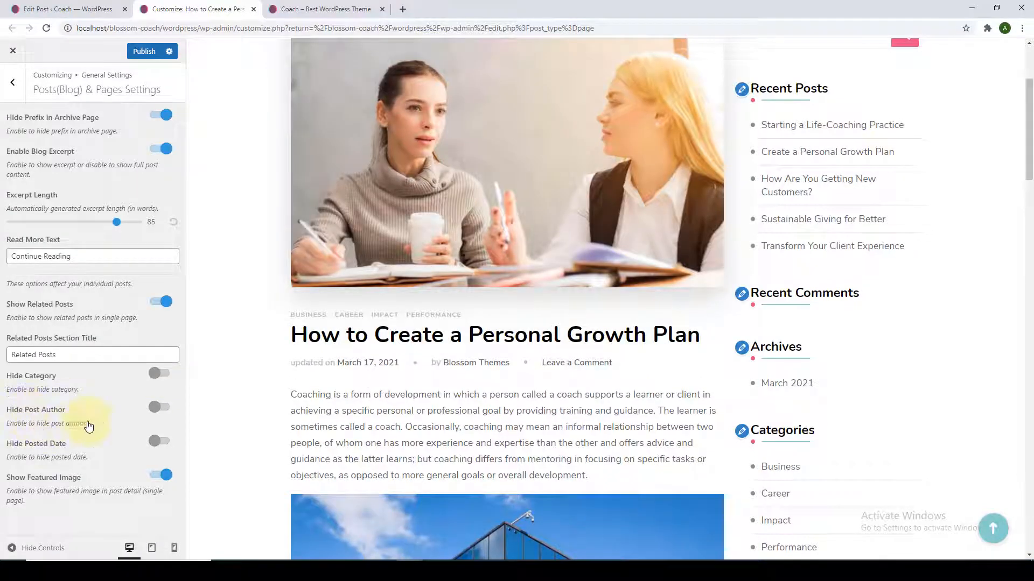
scroll(356, 326, down, 10)
scroll(802, 278, down, 15)
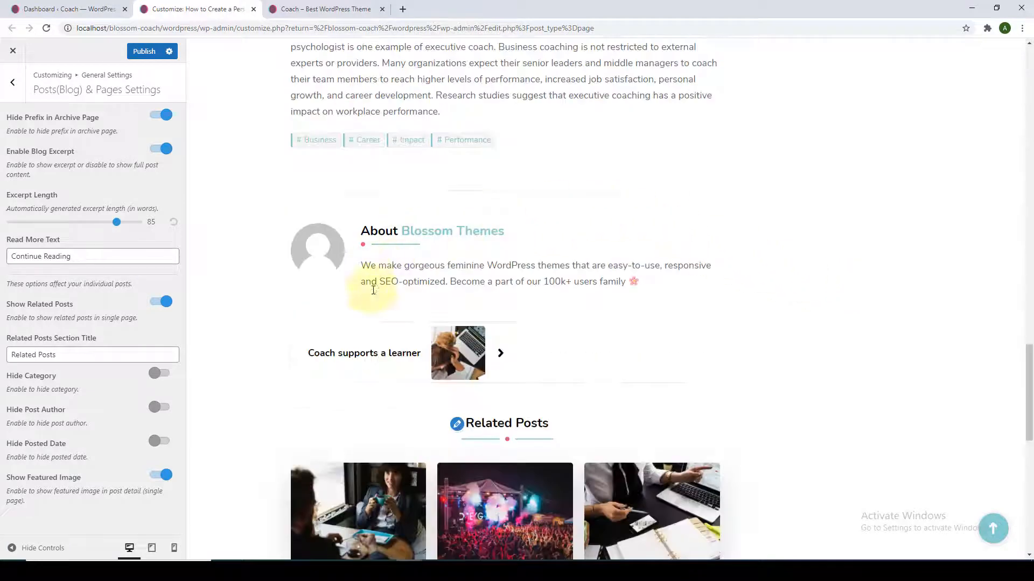
click(168, 410)
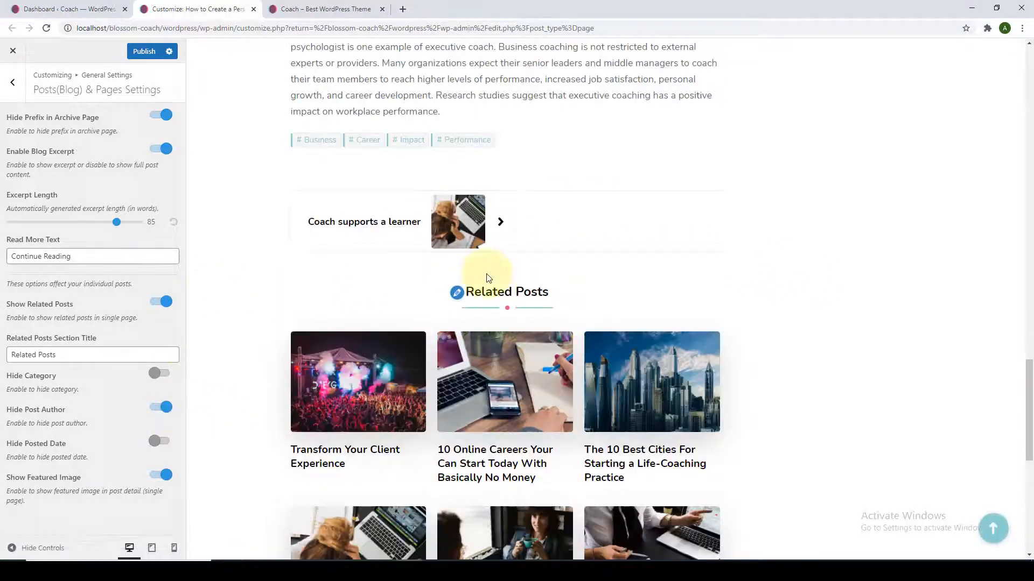
click(159, 414)
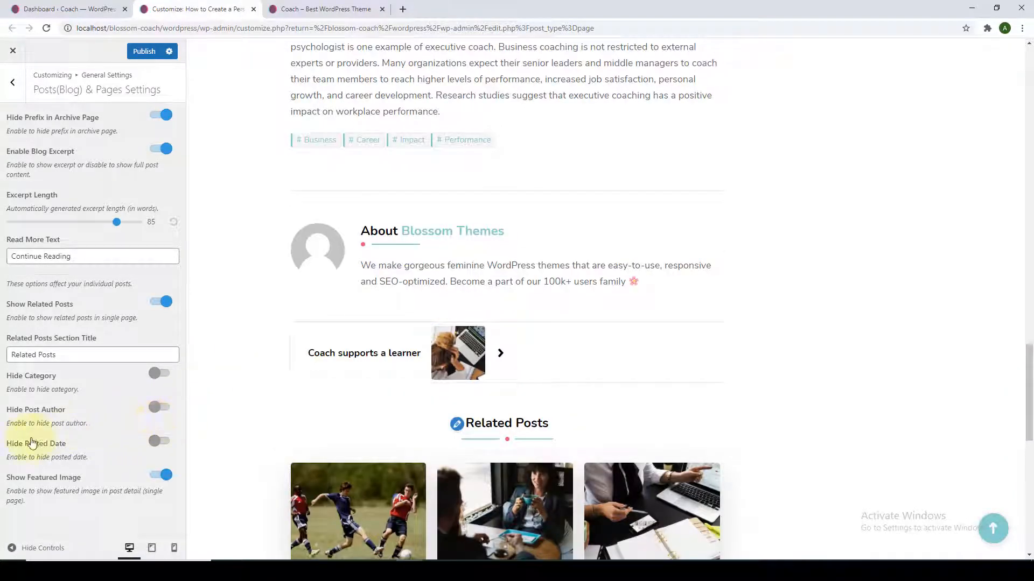
click(992, 517)
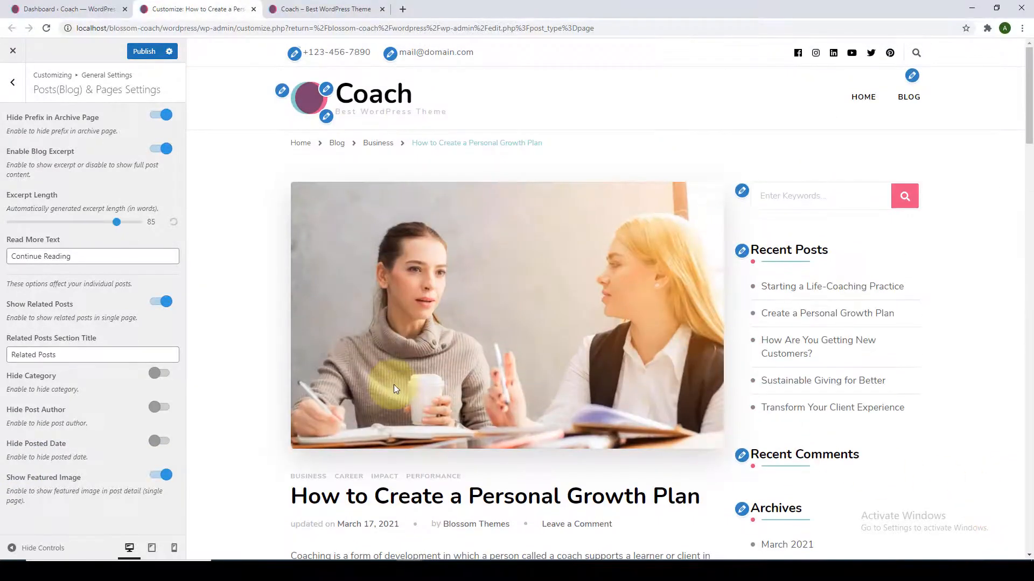
scroll(393, 385, down, 4)
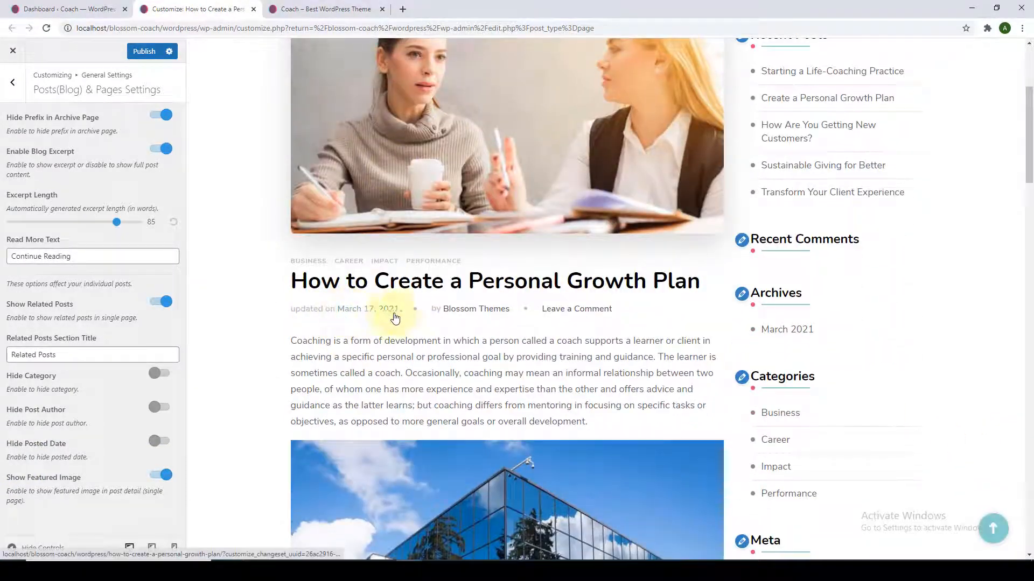
Try hiding the posted date and featured image, keep the image shown, and publish.
click(162, 442)
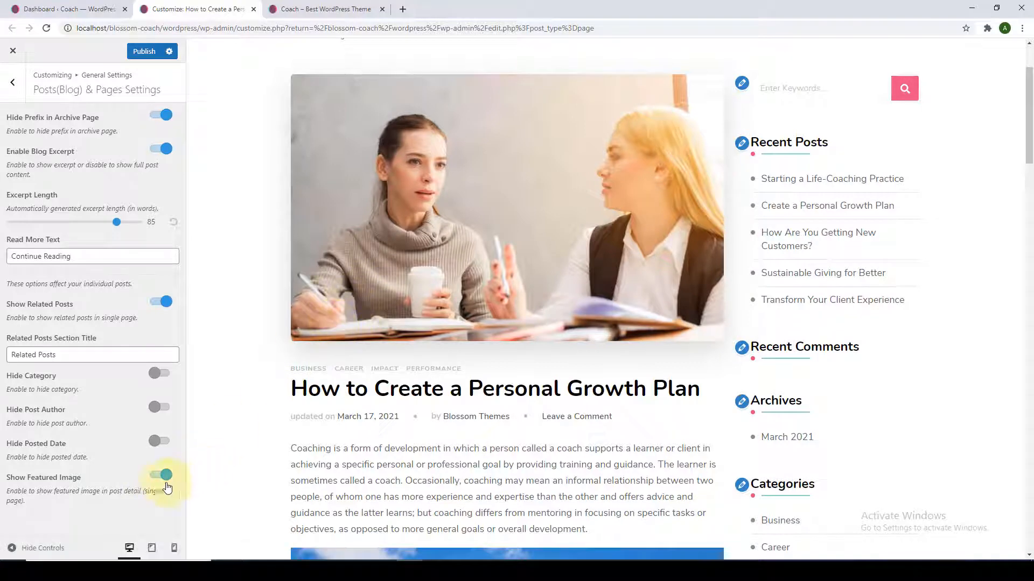
click(158, 475)
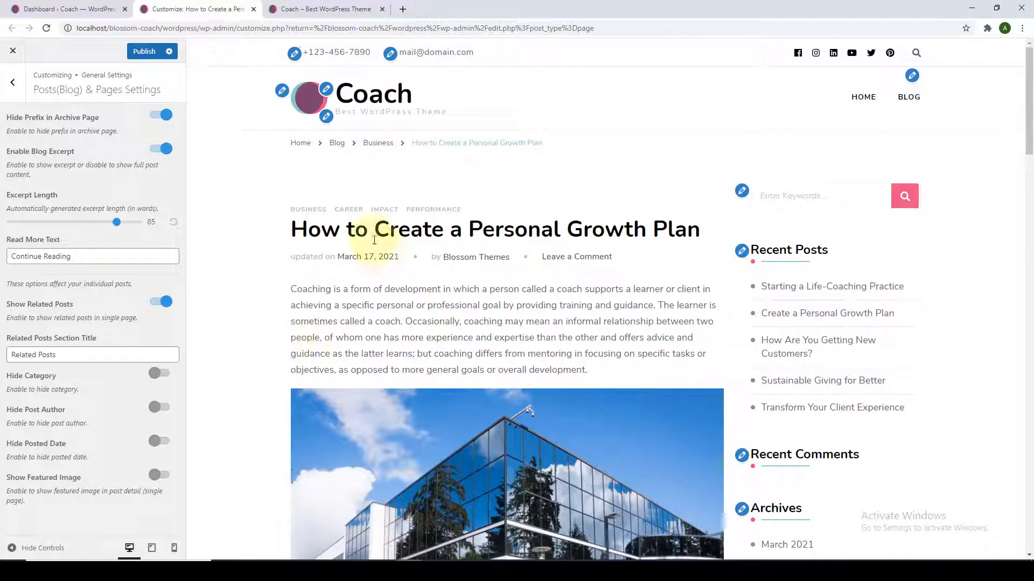
click(161, 476)
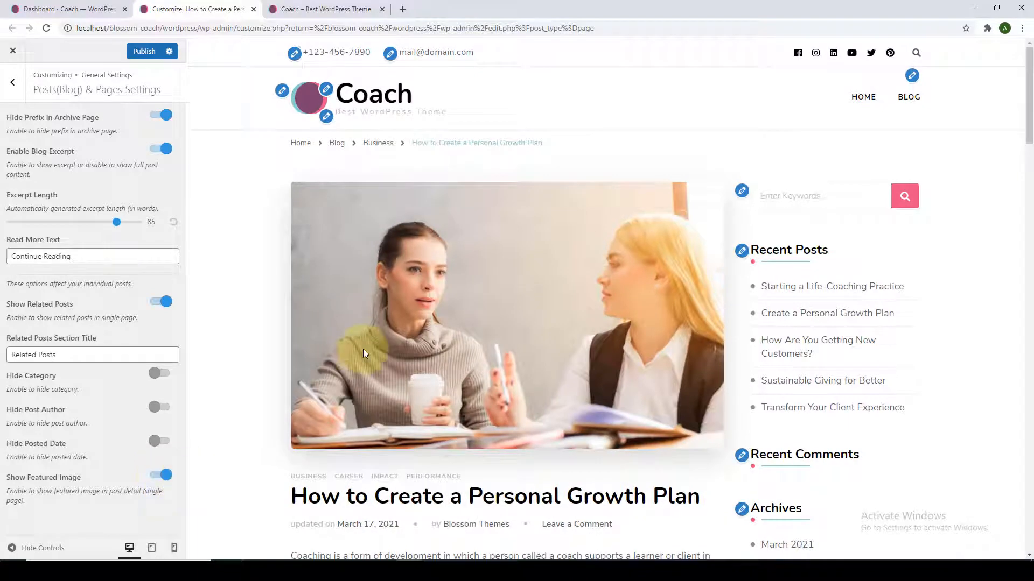
scroll(363, 349, down, 1)
scroll(241, 362, up, 1)
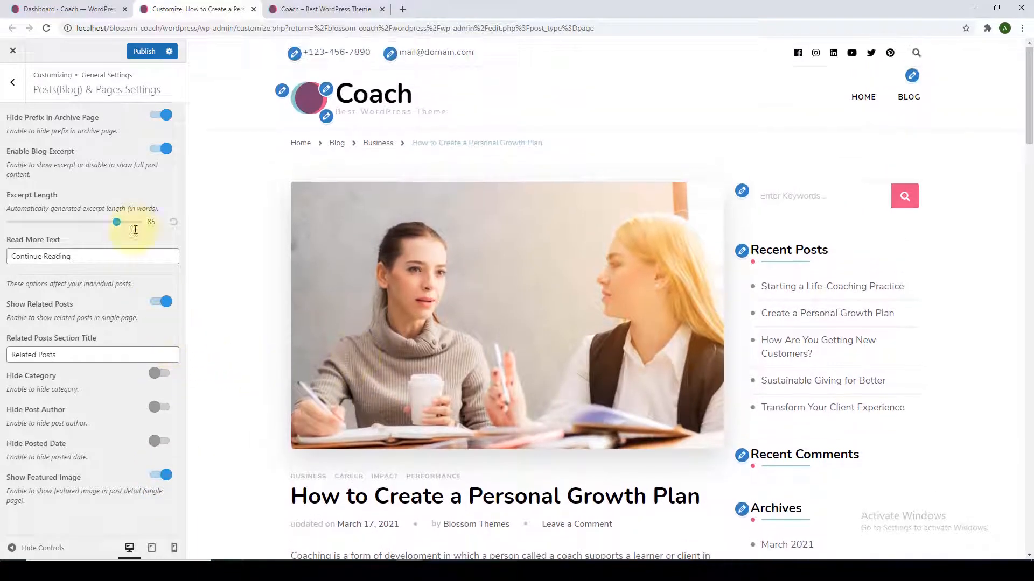
click(146, 51)
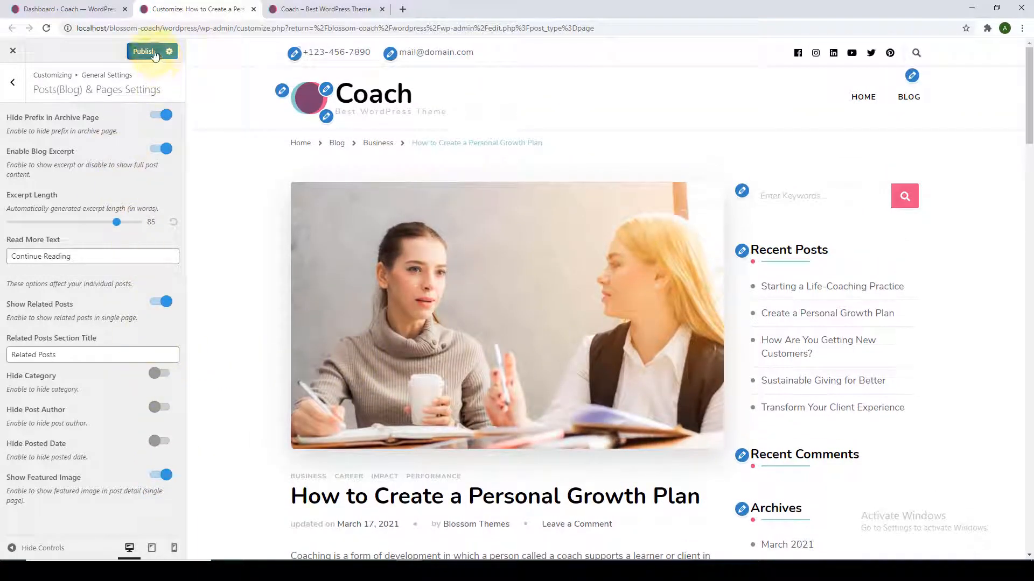
Check Newsletter Settings on the homepage preview, then go to Dashboard's BlossomThemes Email Newsletter menu.
click(13, 82)
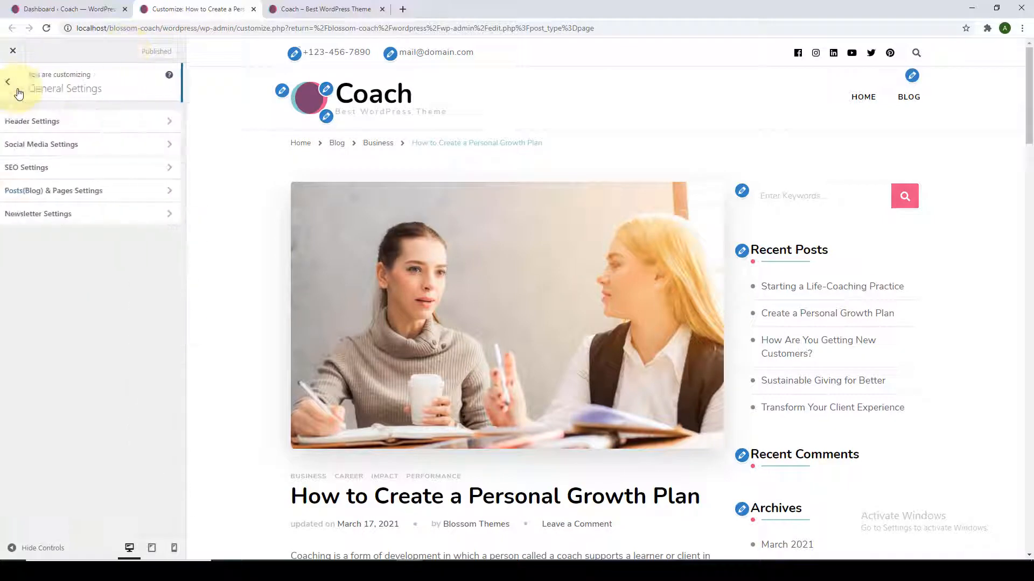
click(83, 214)
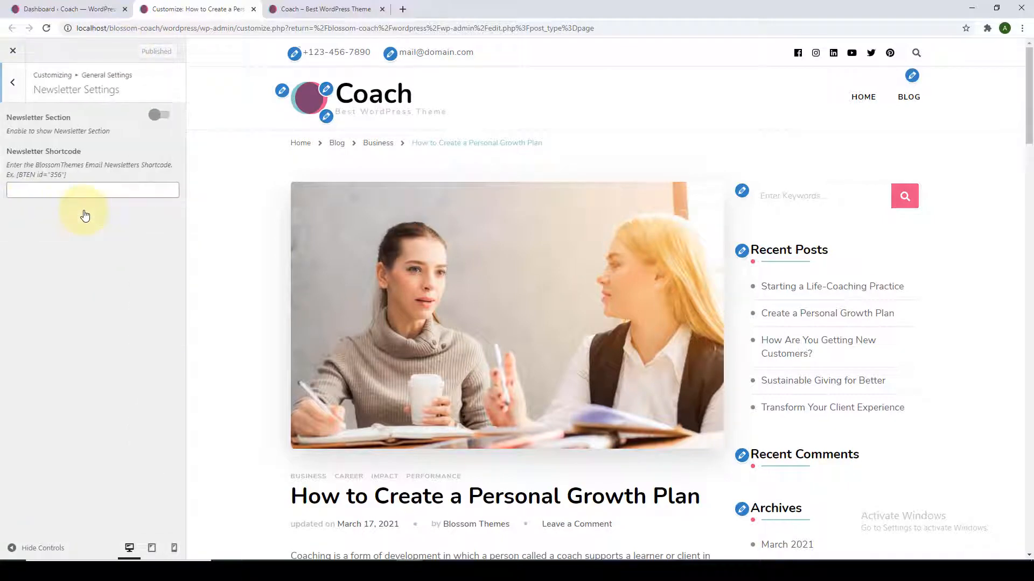
click(302, 144)
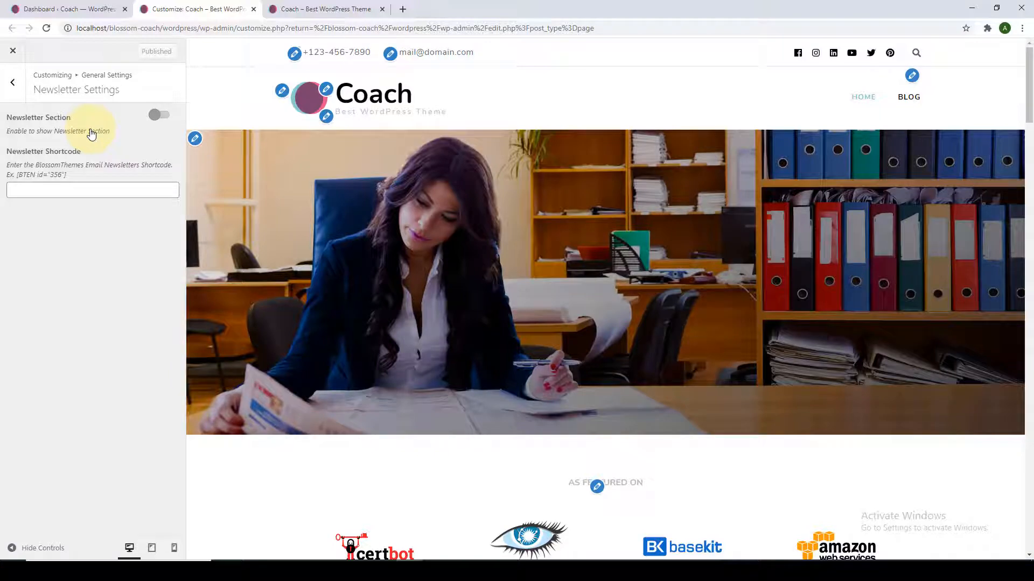
click(82, 6)
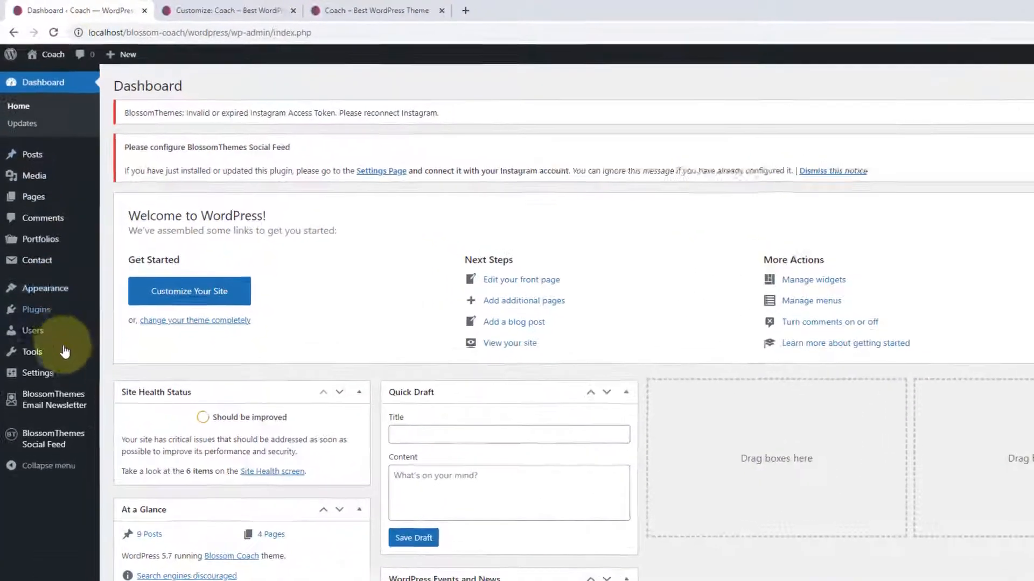
mouse_move(41, 359)
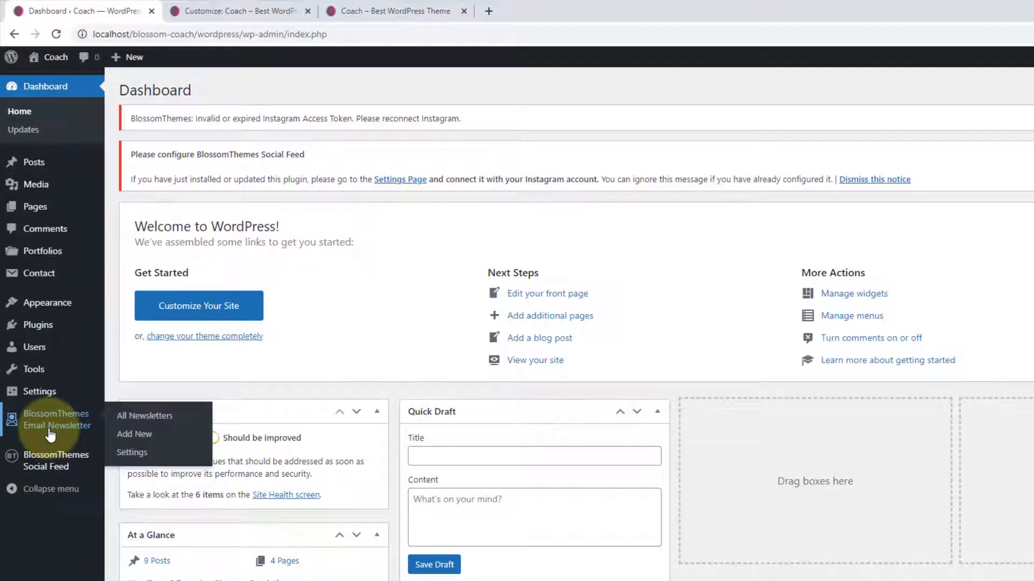
Start a new newsletter form and set it to collect both name and email.
click(144, 438)
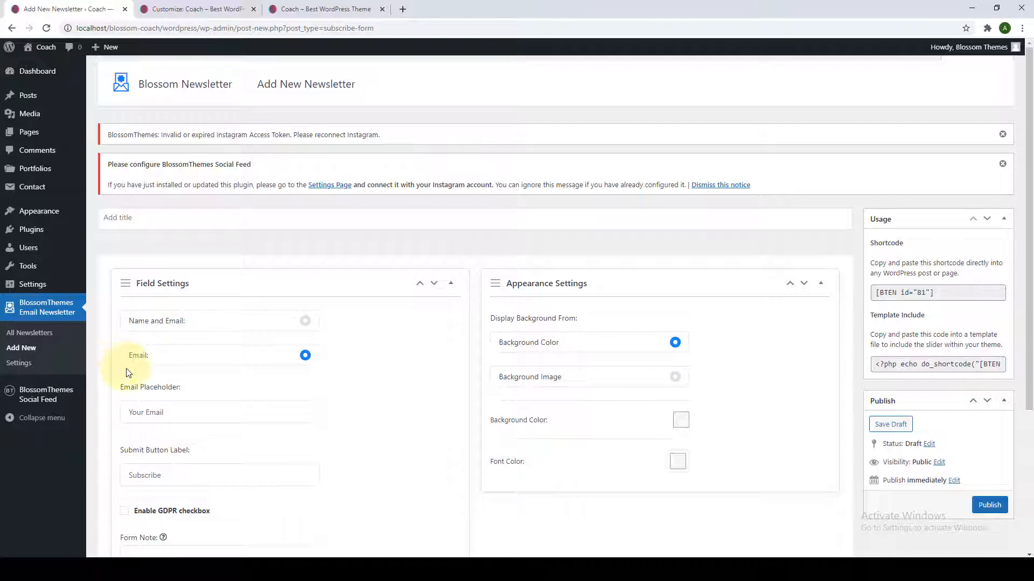
scroll(127, 373, down, 2)
scroll(129, 374, up, 2)
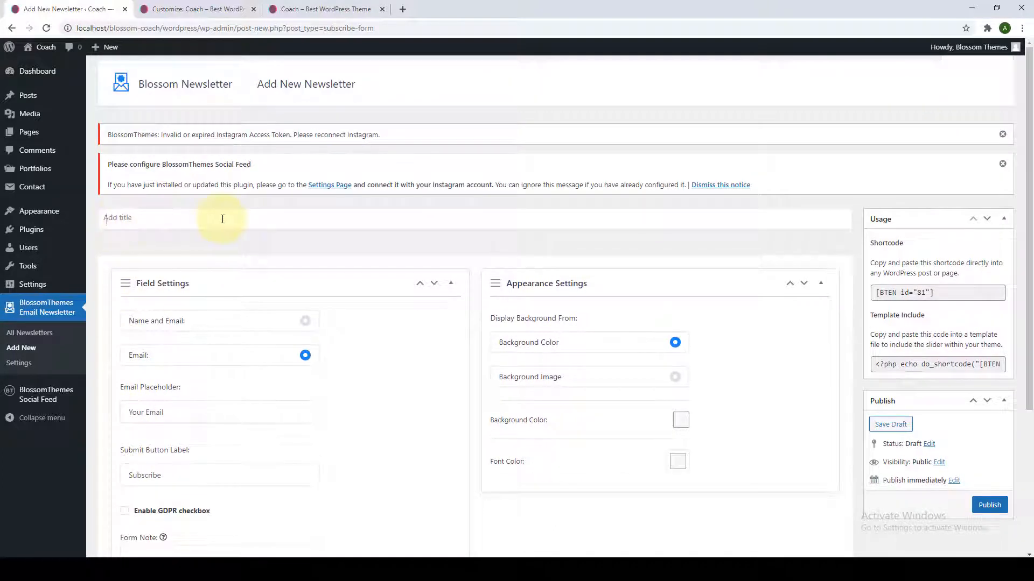
scroll(227, 239, down, 2)
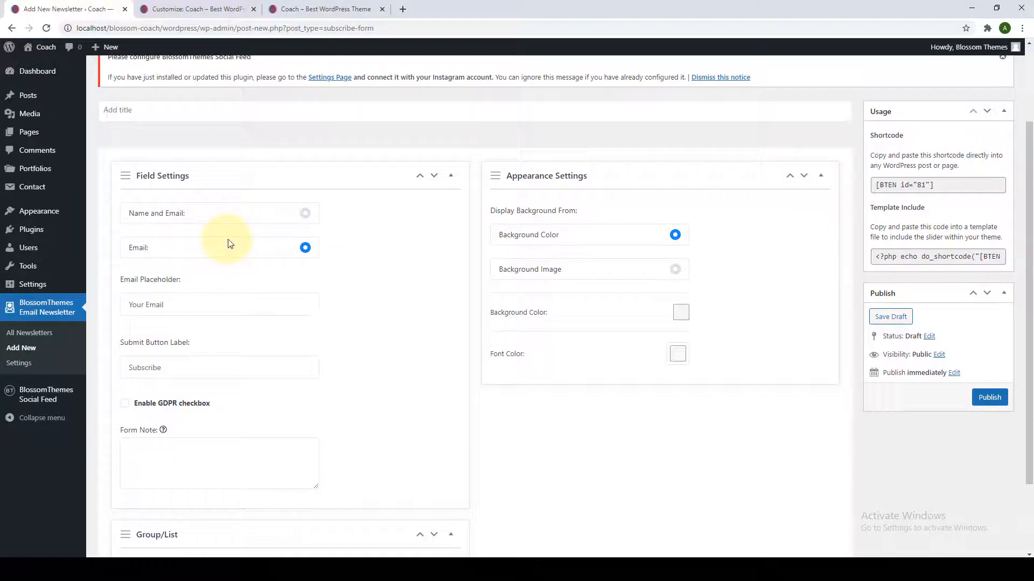
click(304, 218)
click(304, 248)
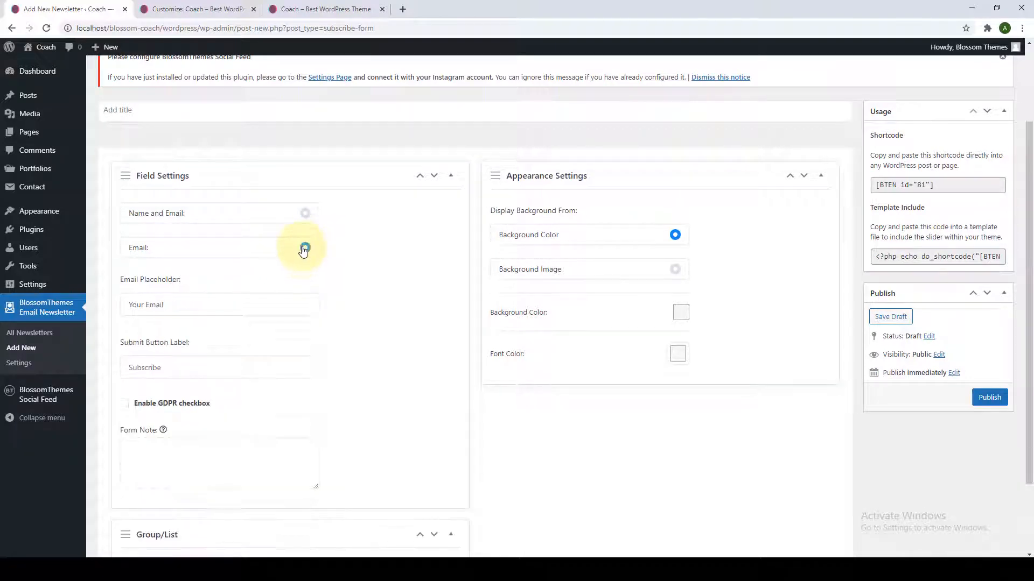
click(305, 218)
scroll(242, 239, down, 1)
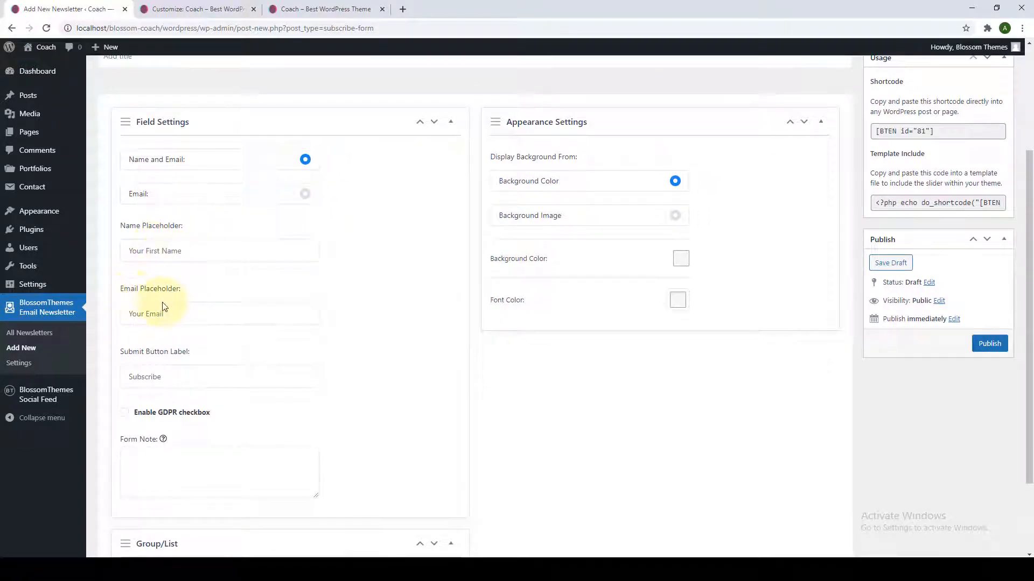
click(305, 195)
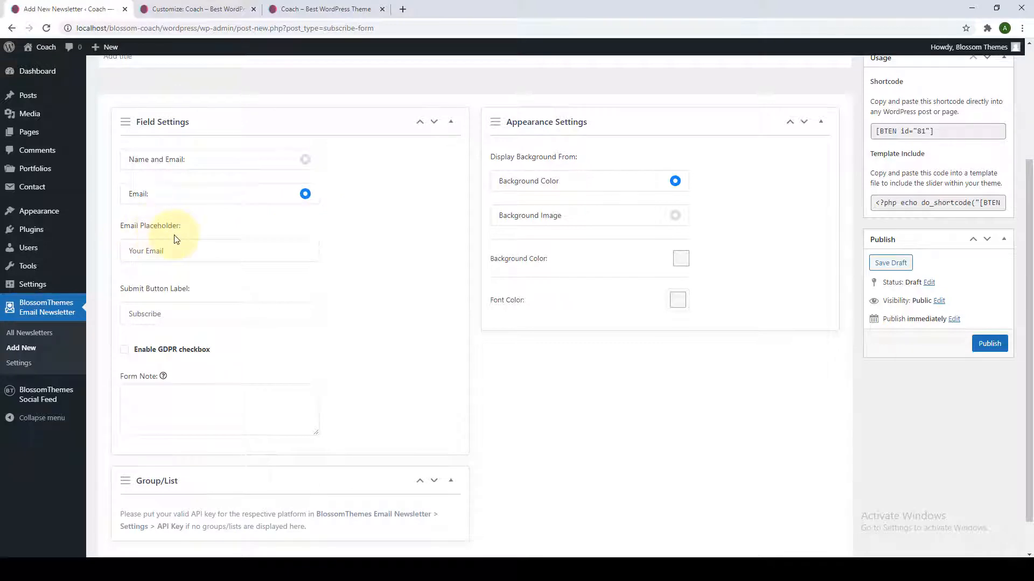
click(305, 160)
scroll(226, 224, down, 1)
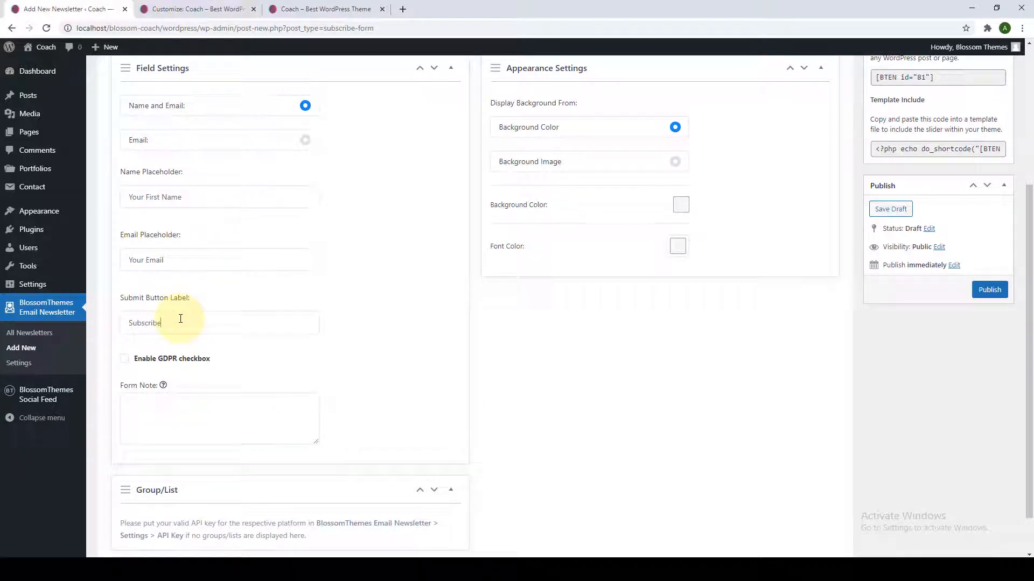
scroll(185, 350, down, 1)
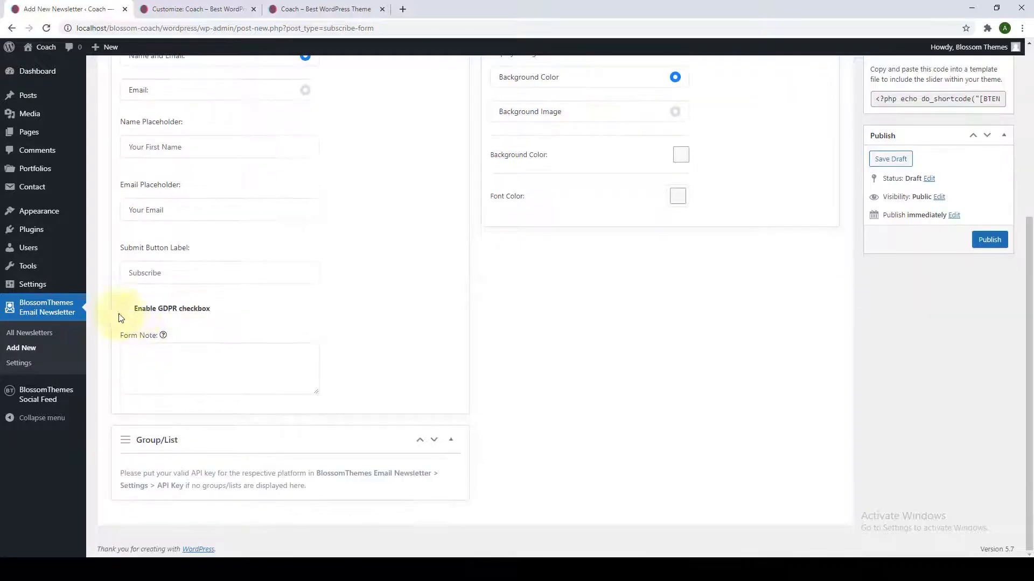
Add a GDPR consent checkbox and select a background image option, leaving the image unchosen.
click(124, 310)
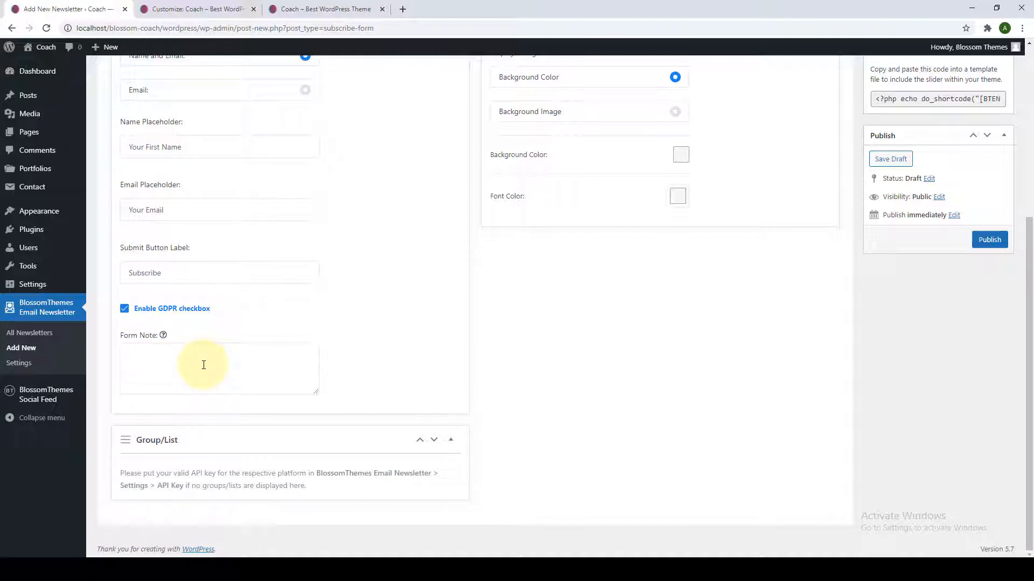
scroll(204, 365, up, 3)
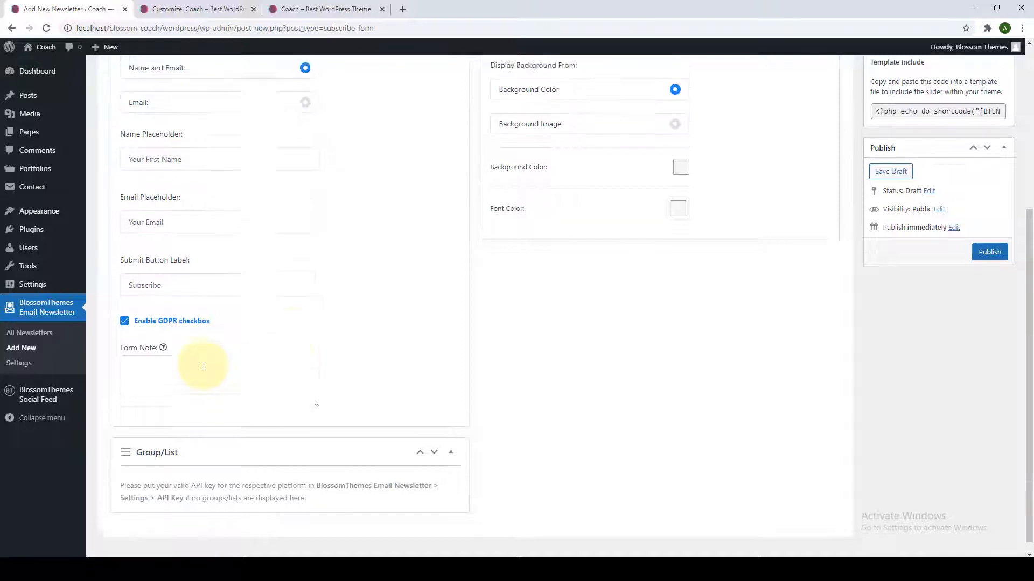
scroll(496, 253, down, 1)
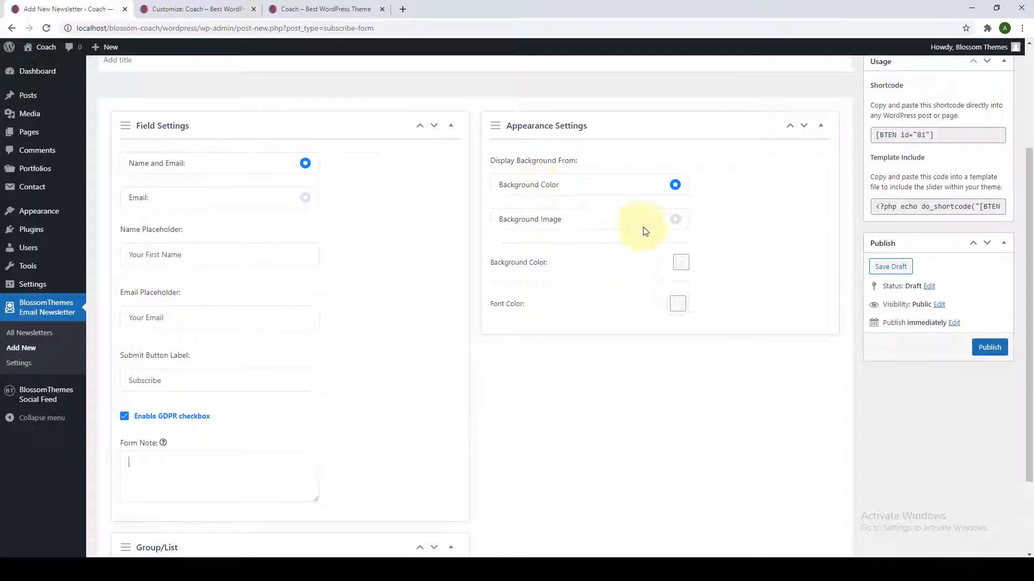
click(678, 224)
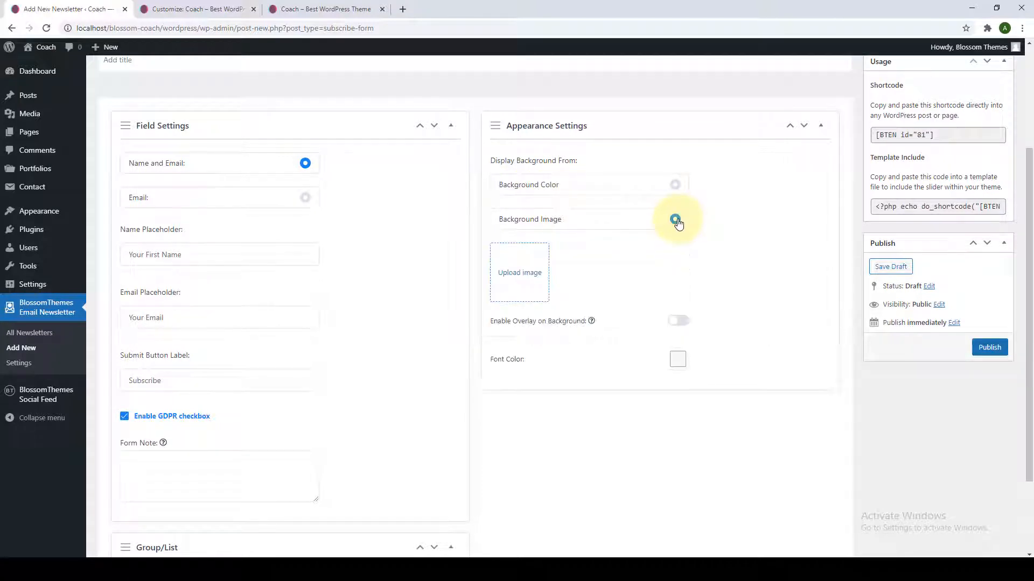
scroll(678, 224, down, 1)
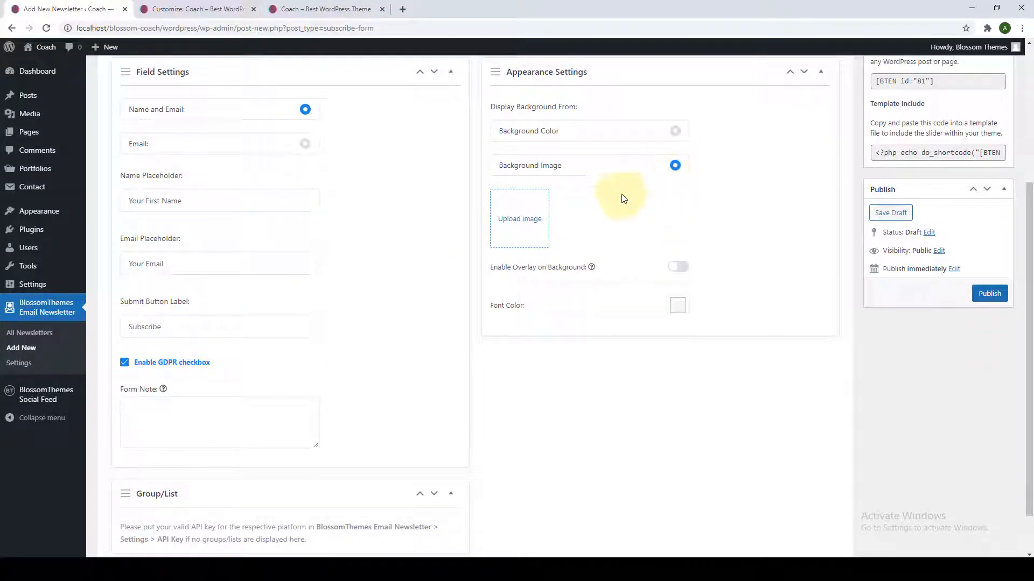
click(532, 220)
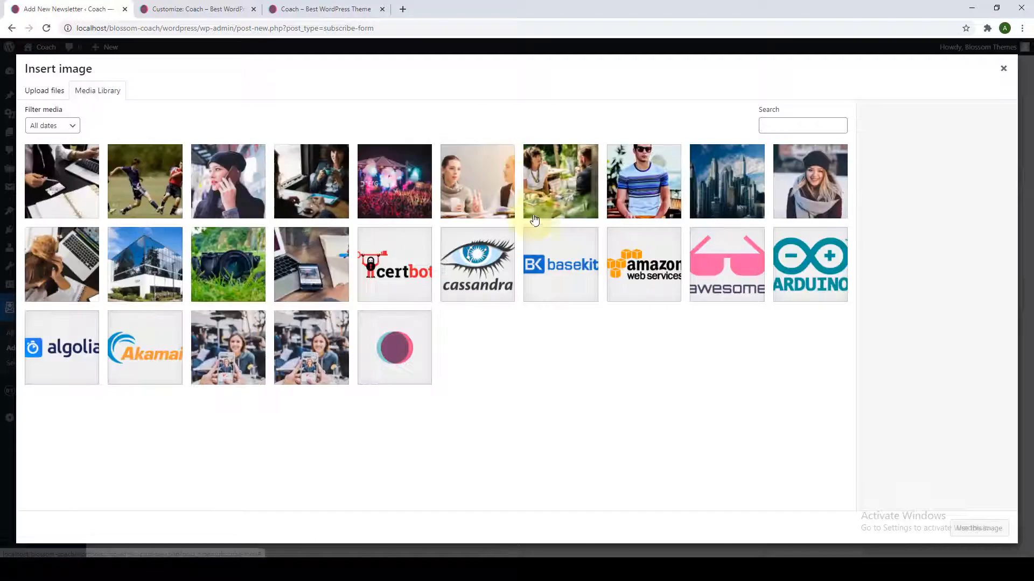
click(1005, 69)
scroll(653, 203, down, 1)
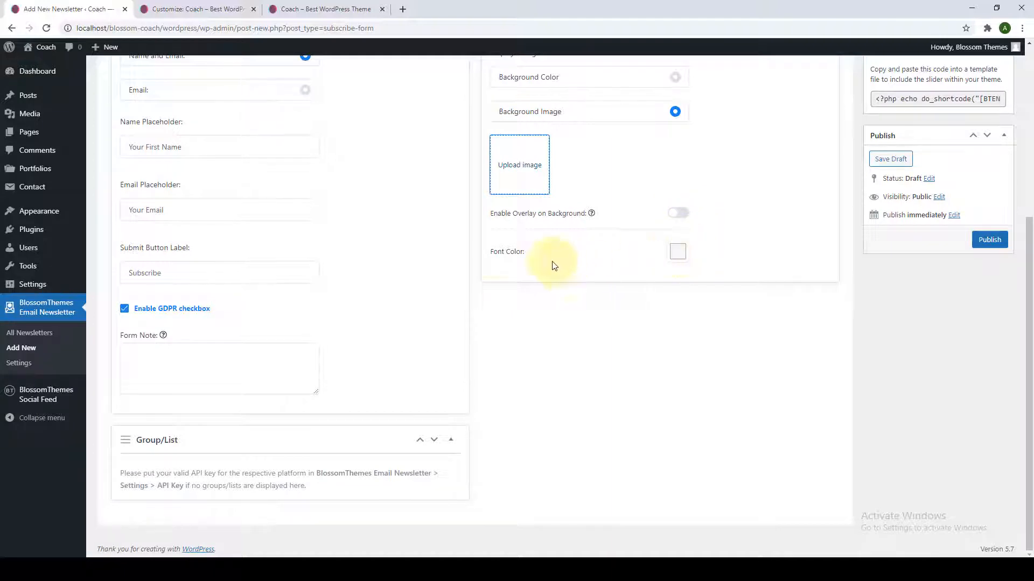
scroll(362, 208, up, 3)
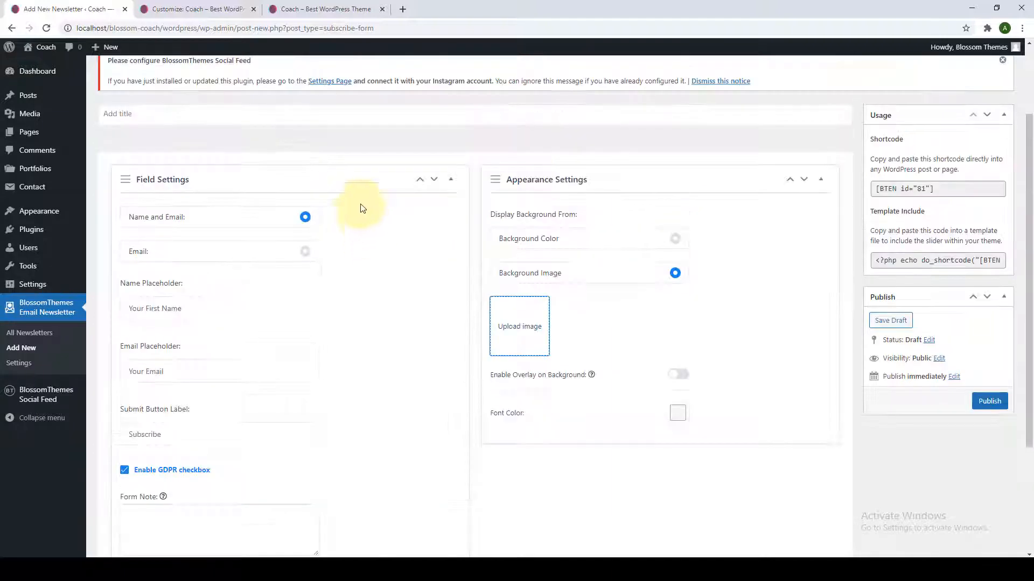
scroll(346, 348, down, 2)
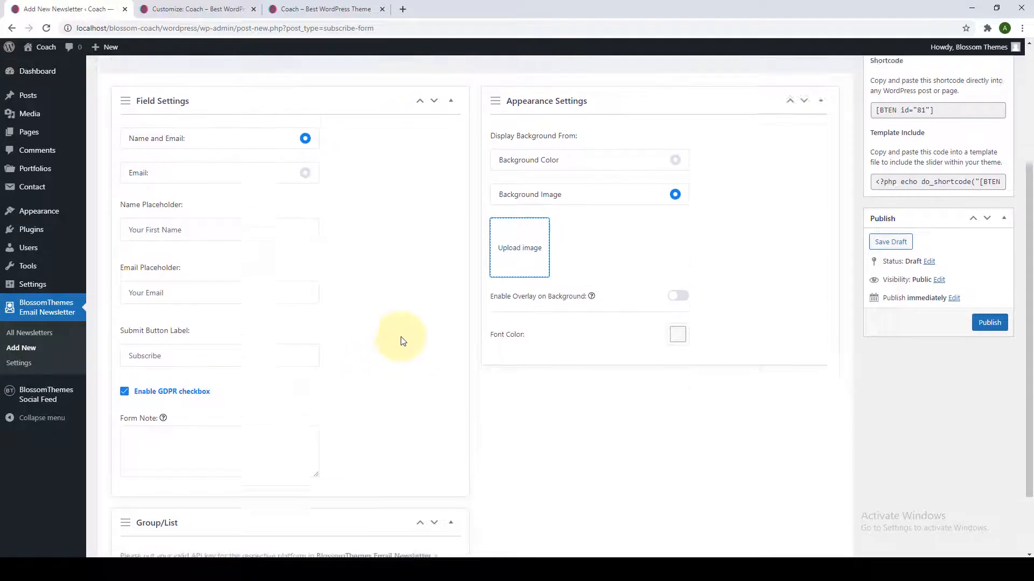
scroll(399, 341, up, 2)
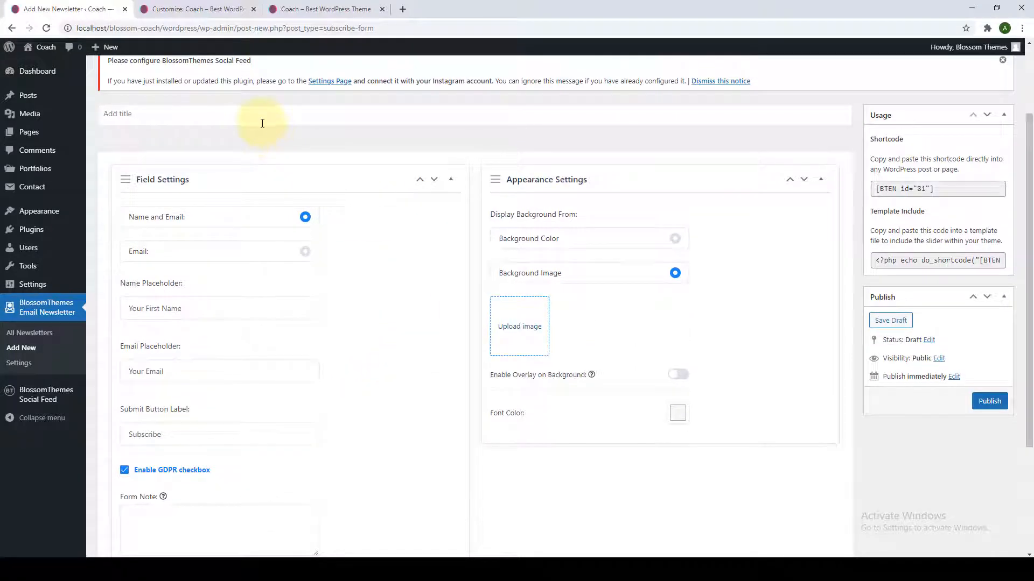
scroll(262, 123, up, 1)
Paste 'Sign up for Newsletter' as title and 'And get free eBook of successful leadership' as form note.
right_click(310, 175)
click(355, 260)
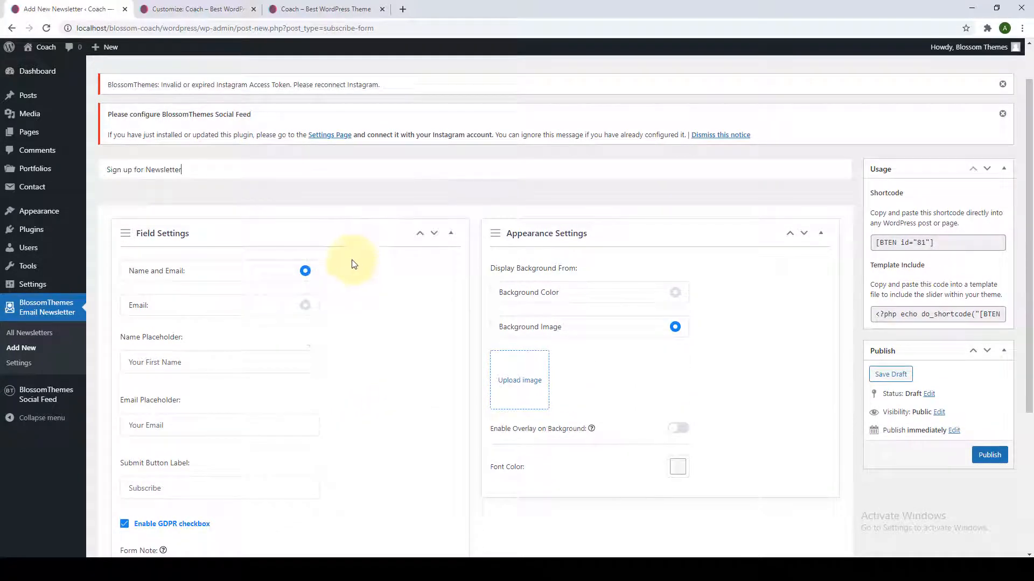
scroll(323, 313, down, 4)
right_click(191, 372)
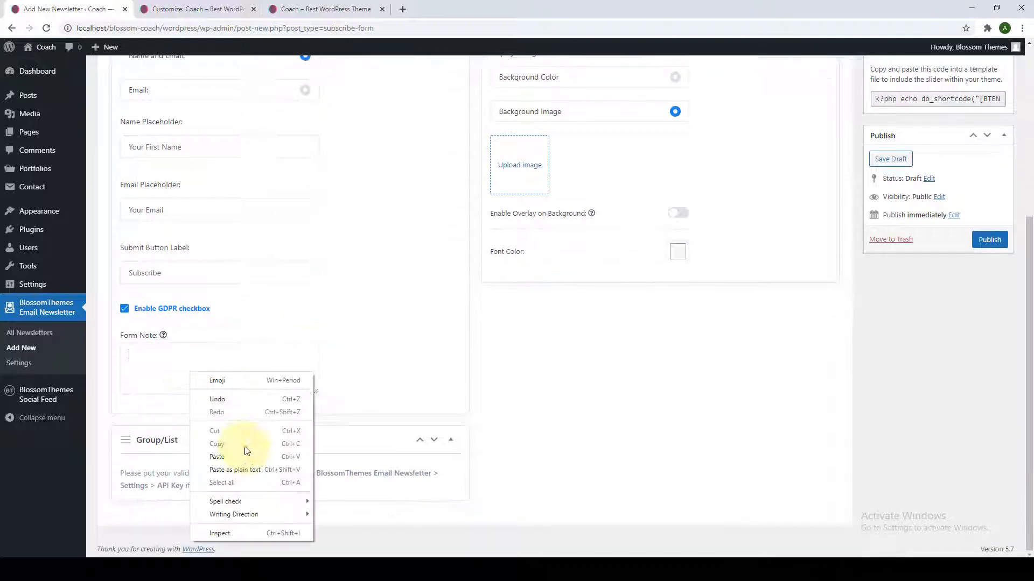
click(241, 456)
scroll(677, 191, up, 2)
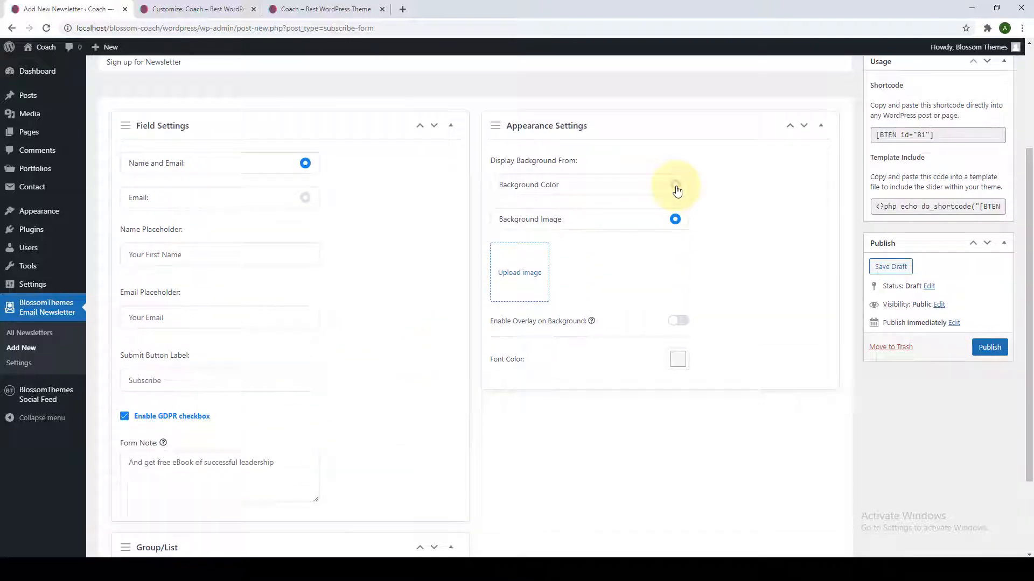
Switch the newsletter form background to a plain pale teal colour.
click(675, 185)
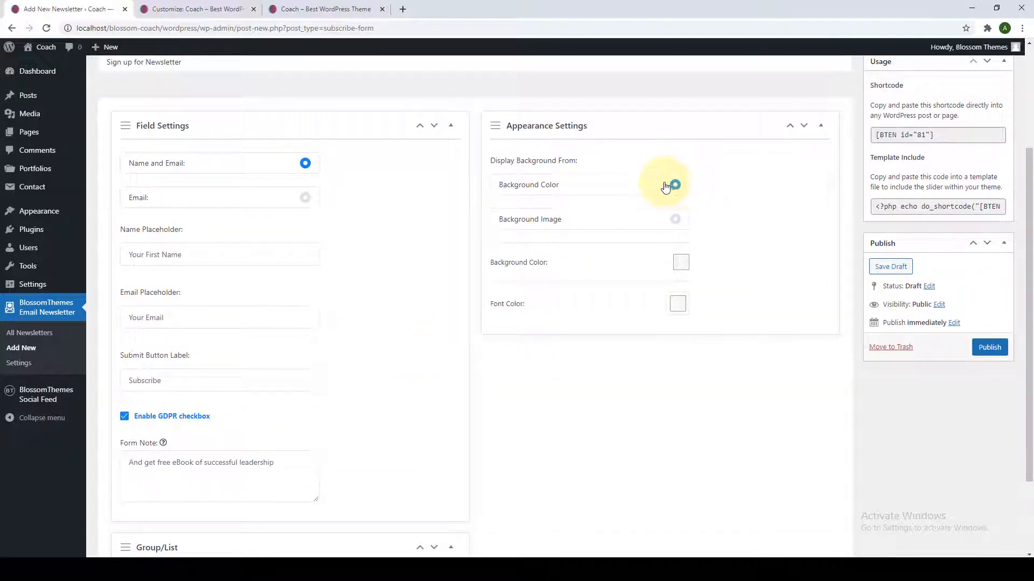
click(681, 263)
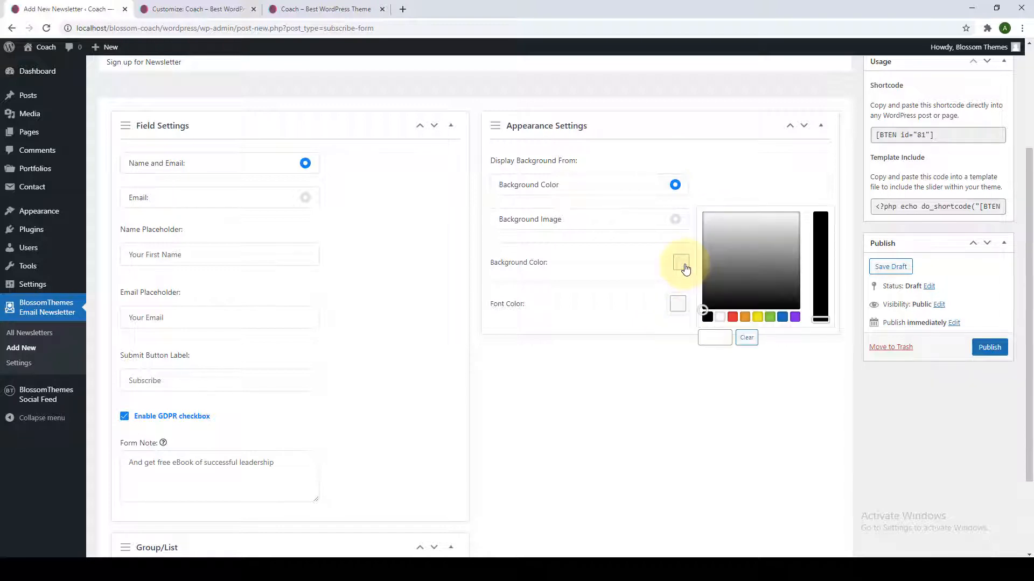
click(770, 319)
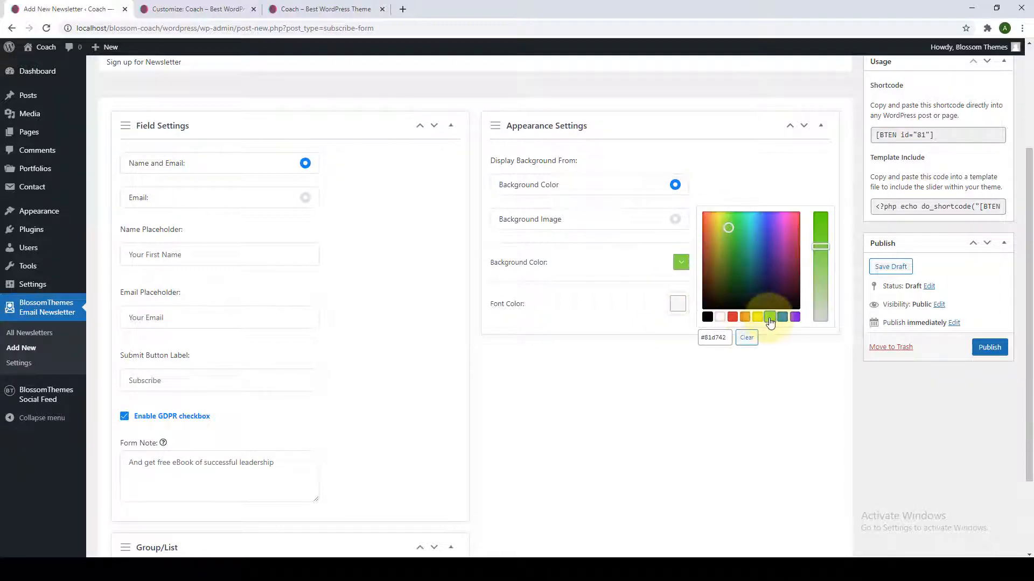
drag(727, 227, 748, 225)
drag(820, 246, 821, 284)
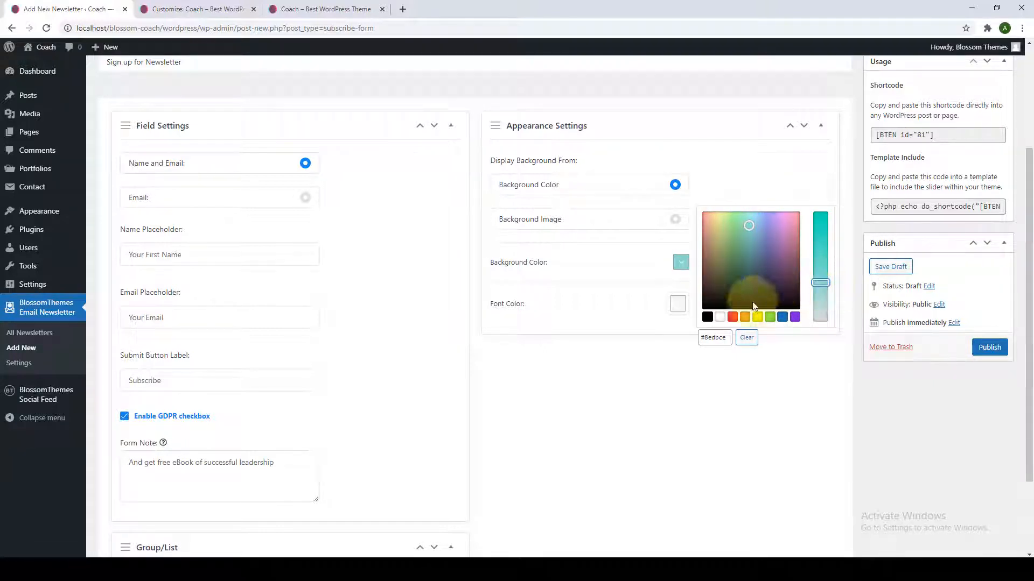
triple_click(719, 341)
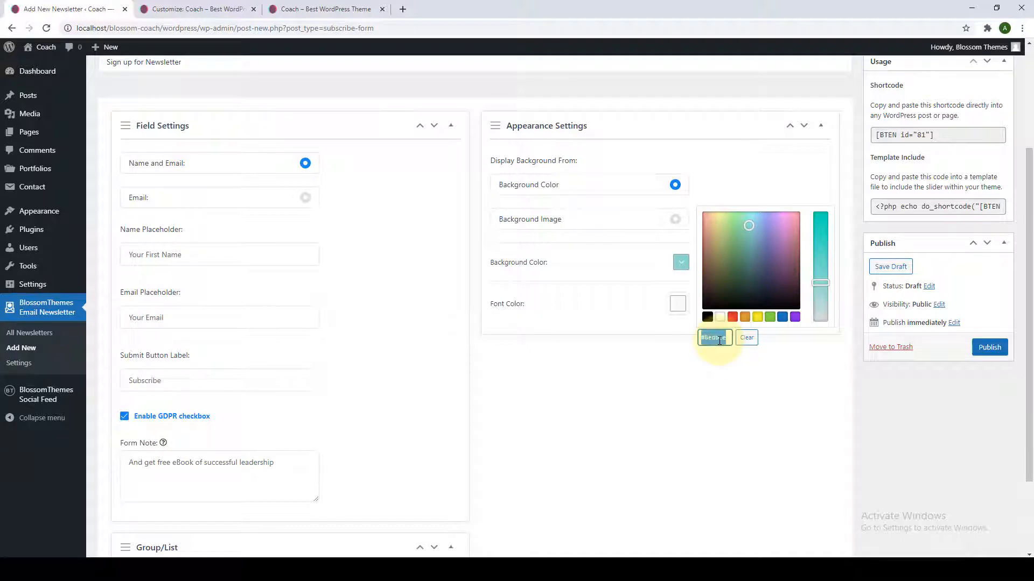
click(703, 388)
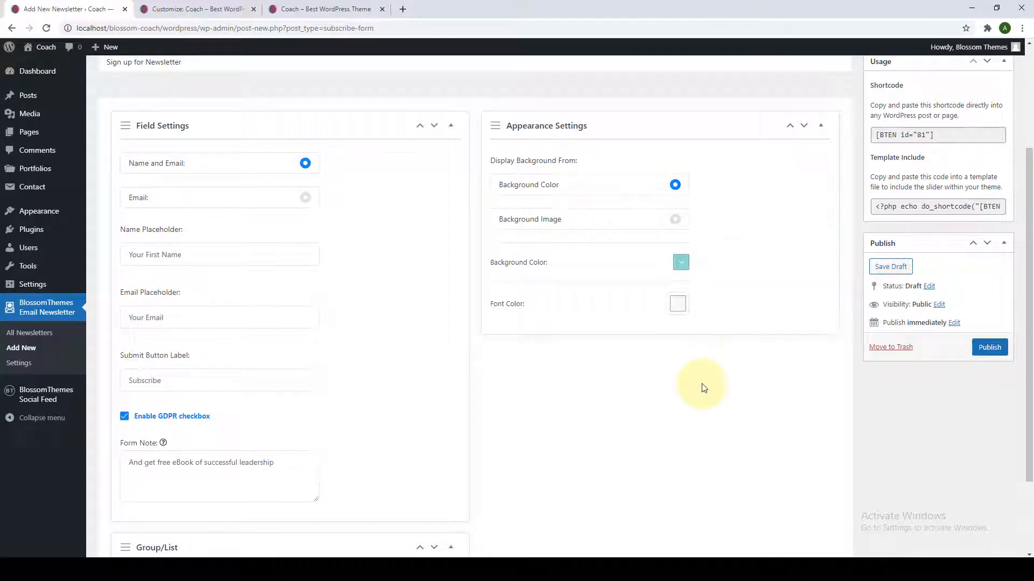
Set the form font colour to black and publish the newsletter form.
click(678, 304)
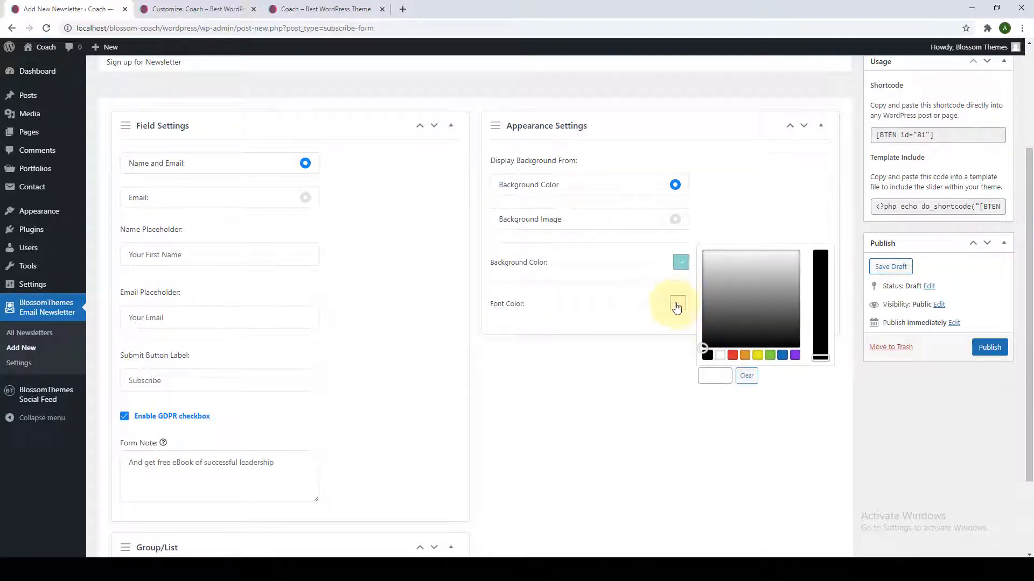
click(708, 356)
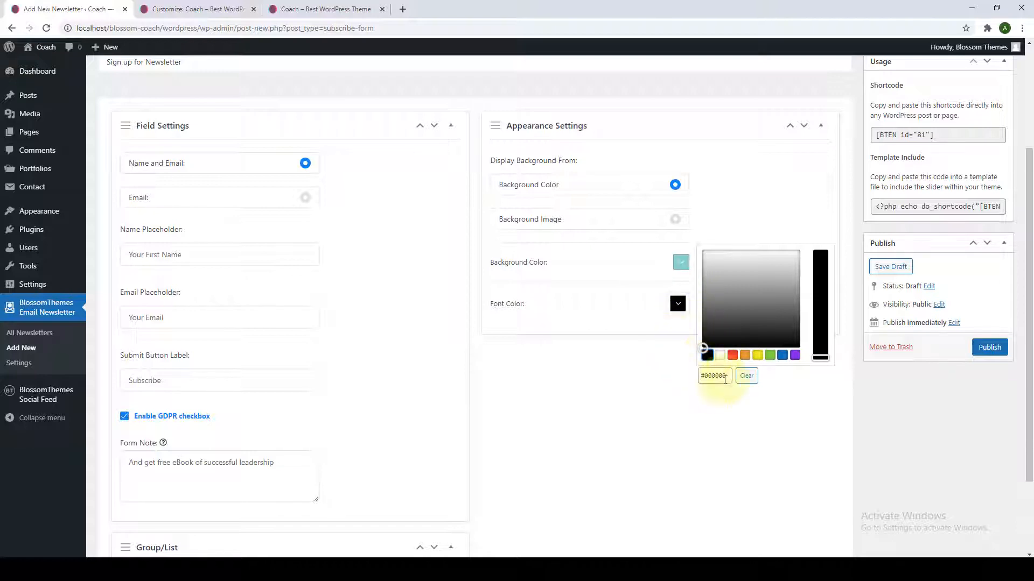
click(774, 392)
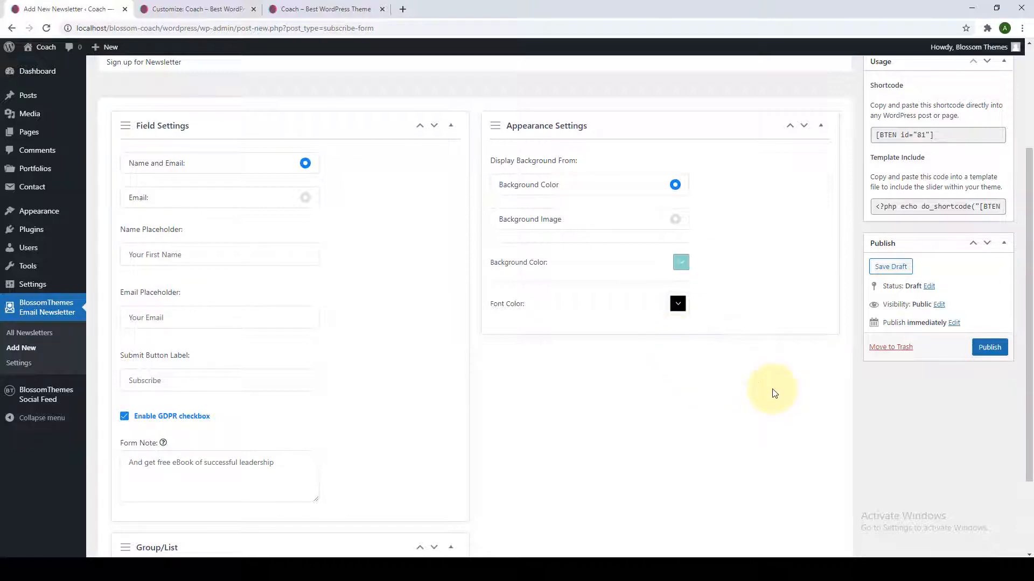
click(990, 347)
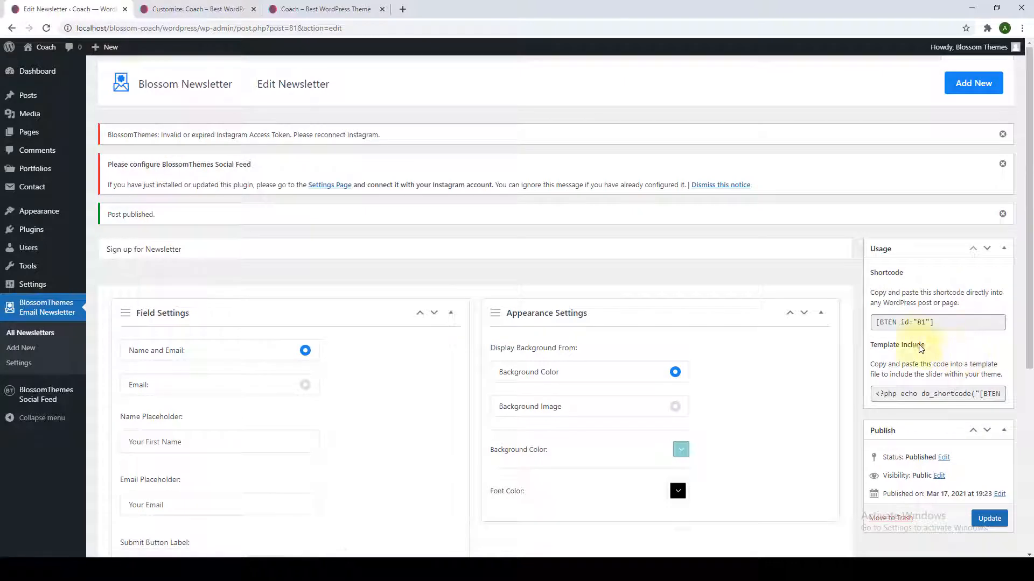
Copy the published form's shortcode and return to the Customizer.
scroll(796, 355, down, 3)
scroll(807, 396, down, 2)
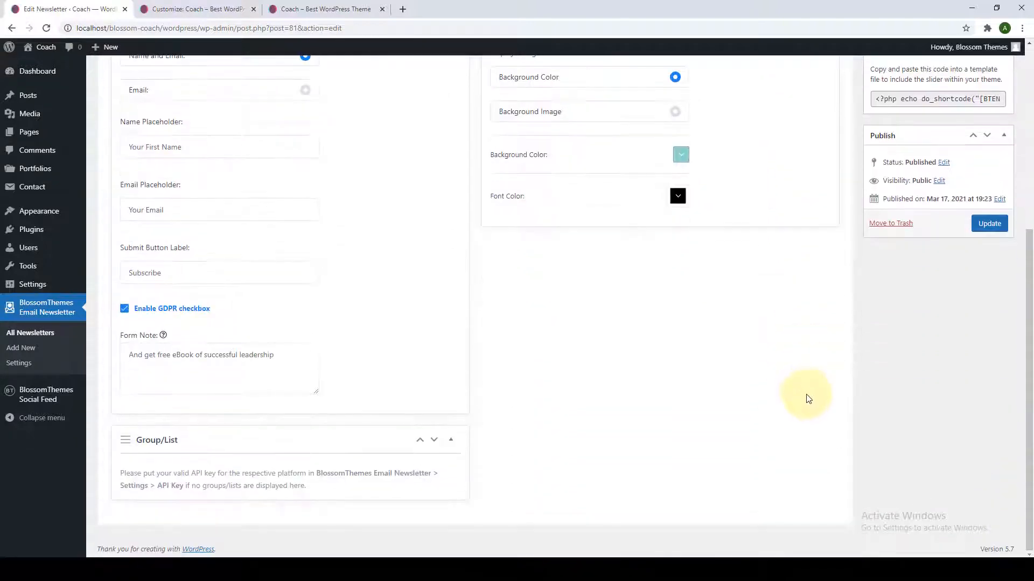
scroll(807, 396, up, 5)
click(904, 323)
right_click(904, 325)
key(ctrl+c)
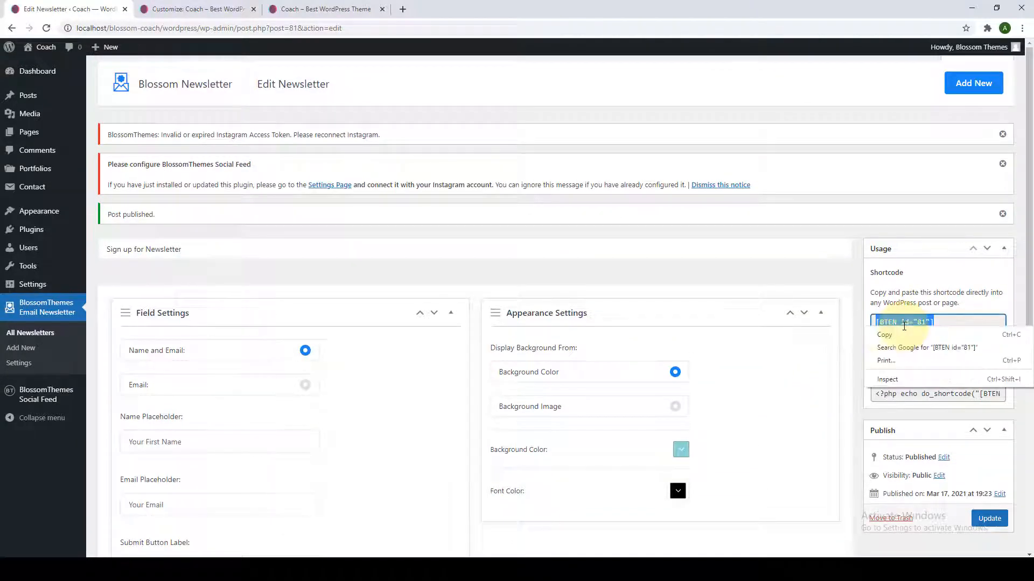
click(890, 335)
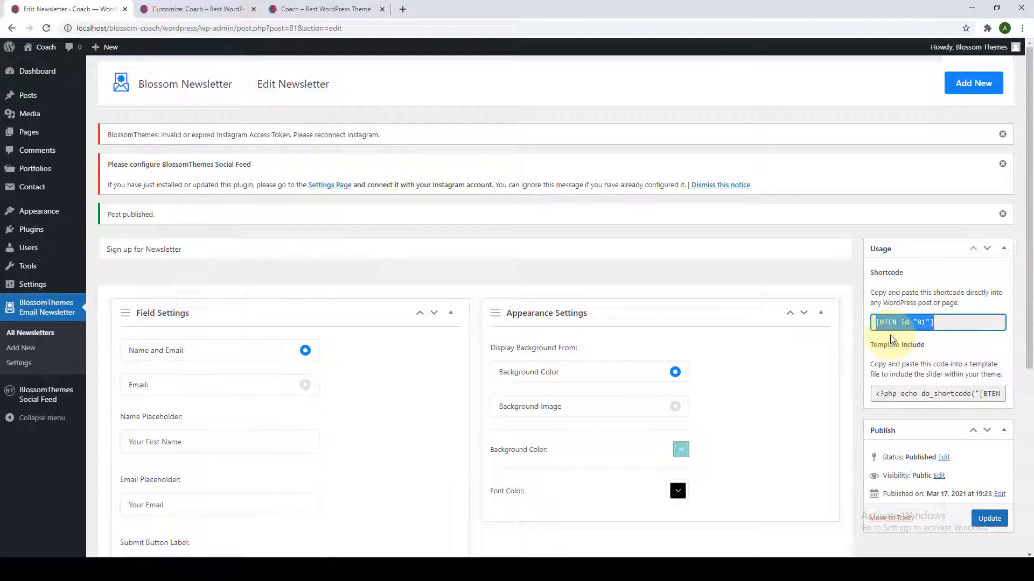
click(183, 9)
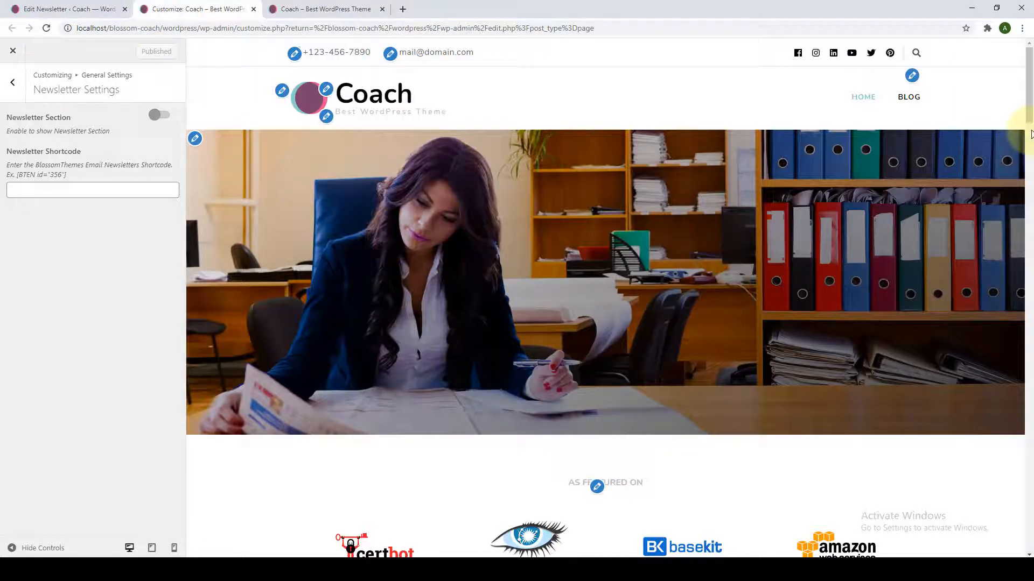
Enable the Newsletter Section with shortcode [BTEN id="81"] and publish, then select the shortcode text.
drag(1030, 109, 1031, 533)
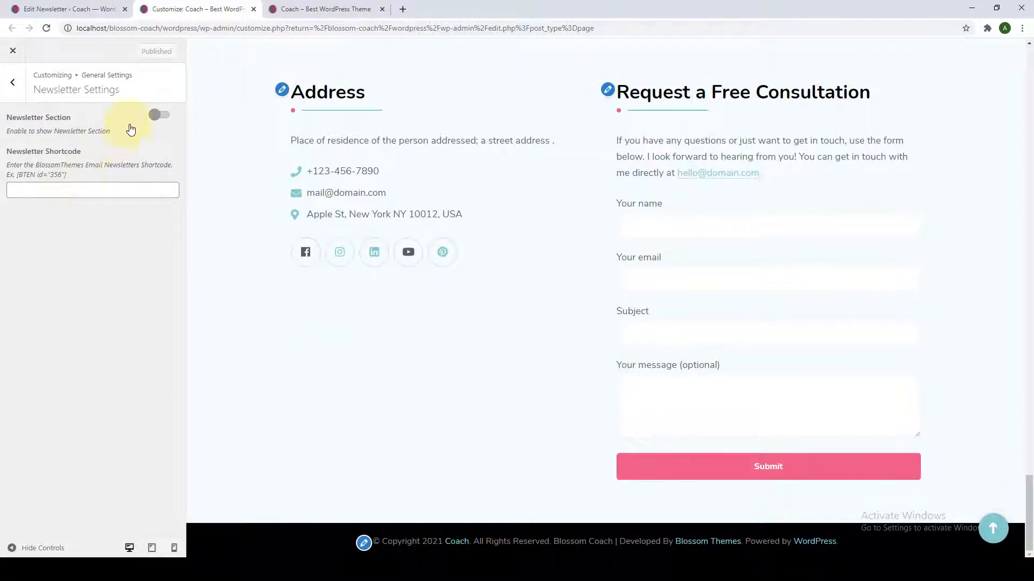
click(164, 117)
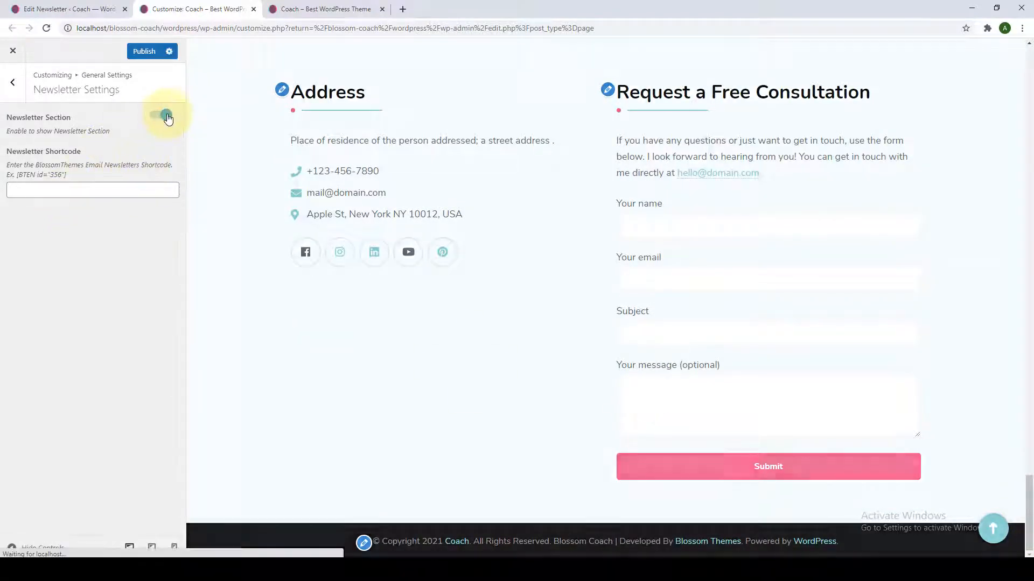
right_click(97, 196)
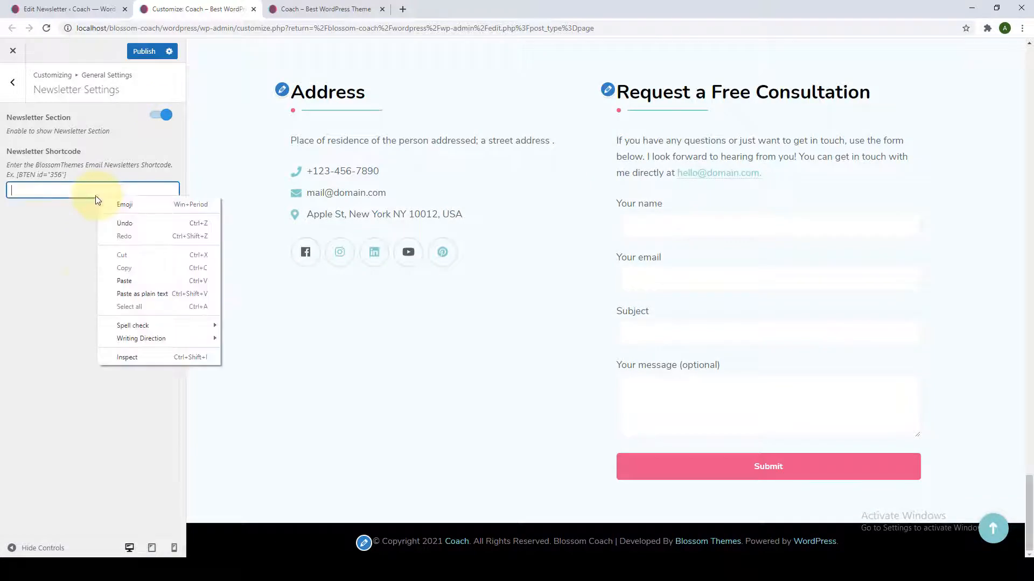
click(120, 280)
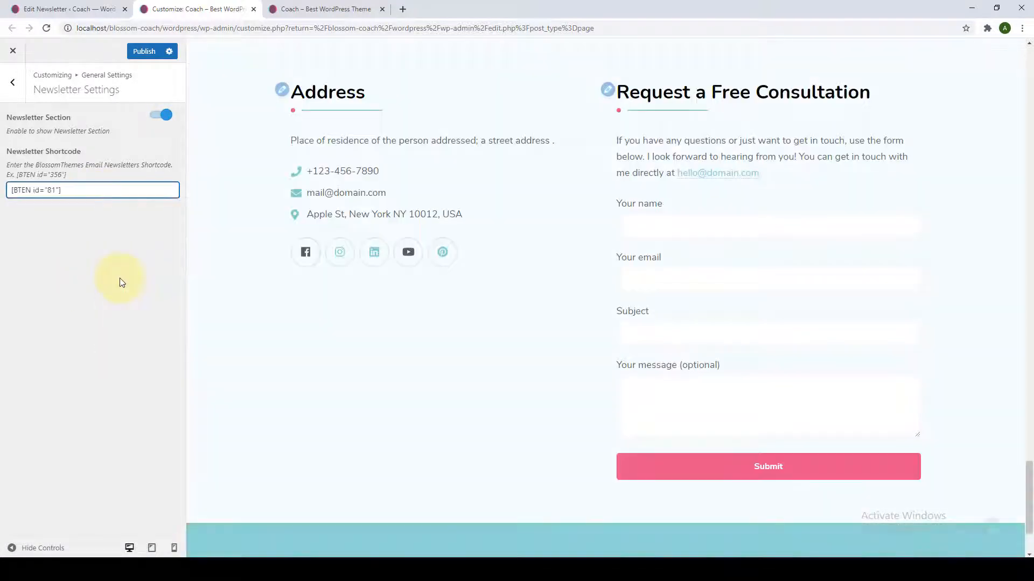
scroll(284, 362, down, 2)
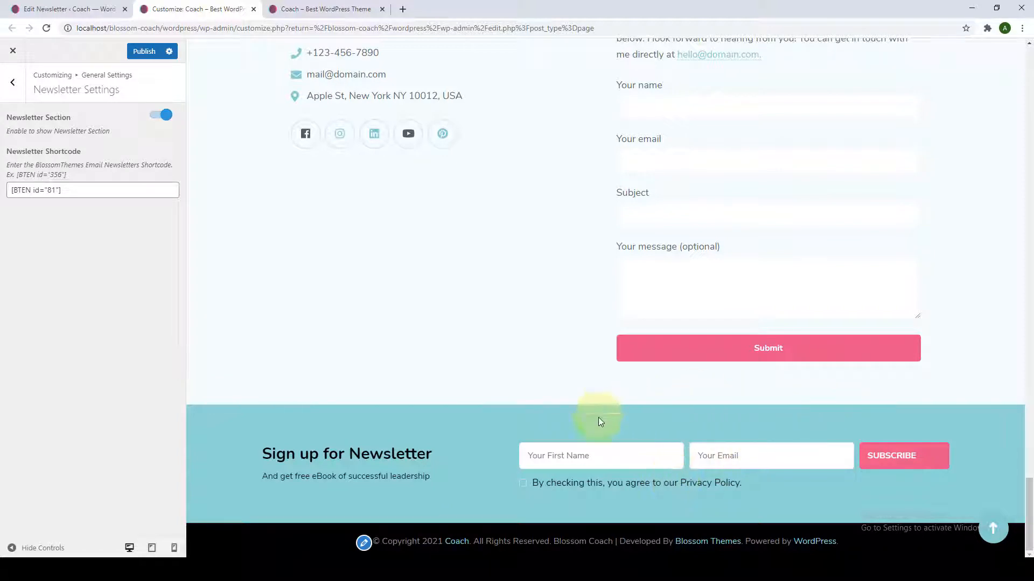
click(140, 54)
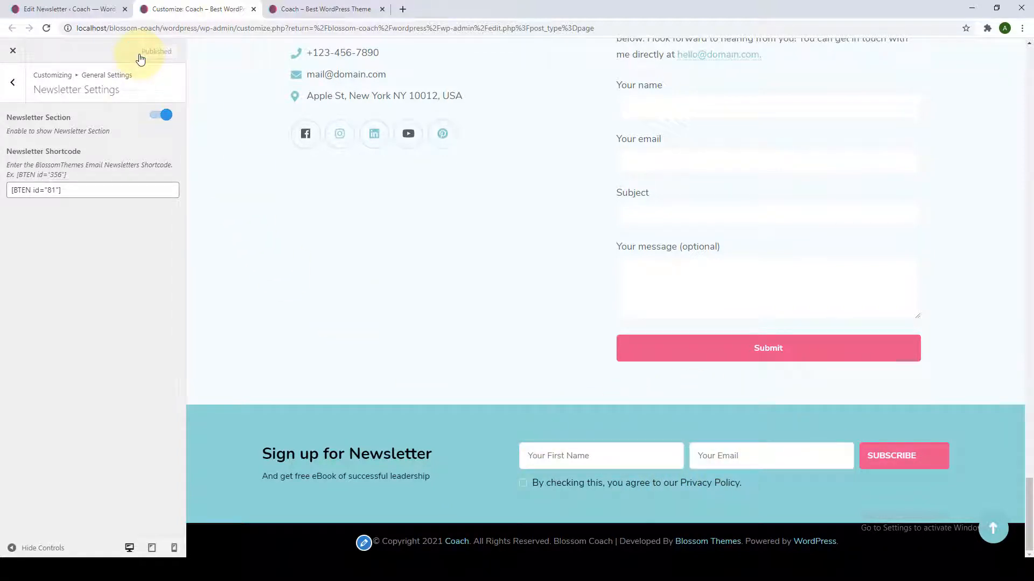
click(992, 529)
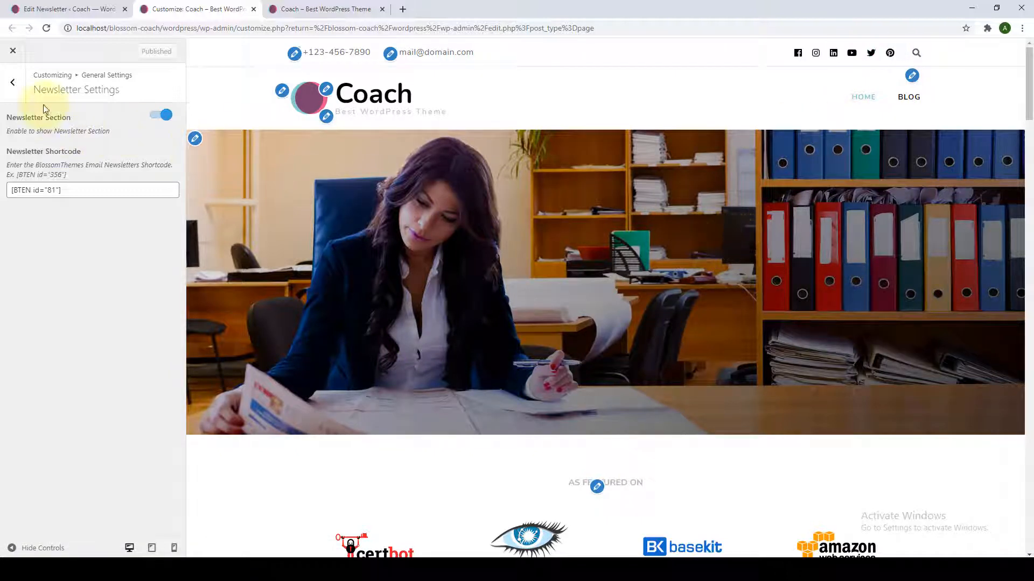
click(45, 191)
key(ctrl+a)
key(ctrl+c)
Paste [BTEN id="81"] into the Header Newsletter Shortcode field under header settings.
click(13, 82)
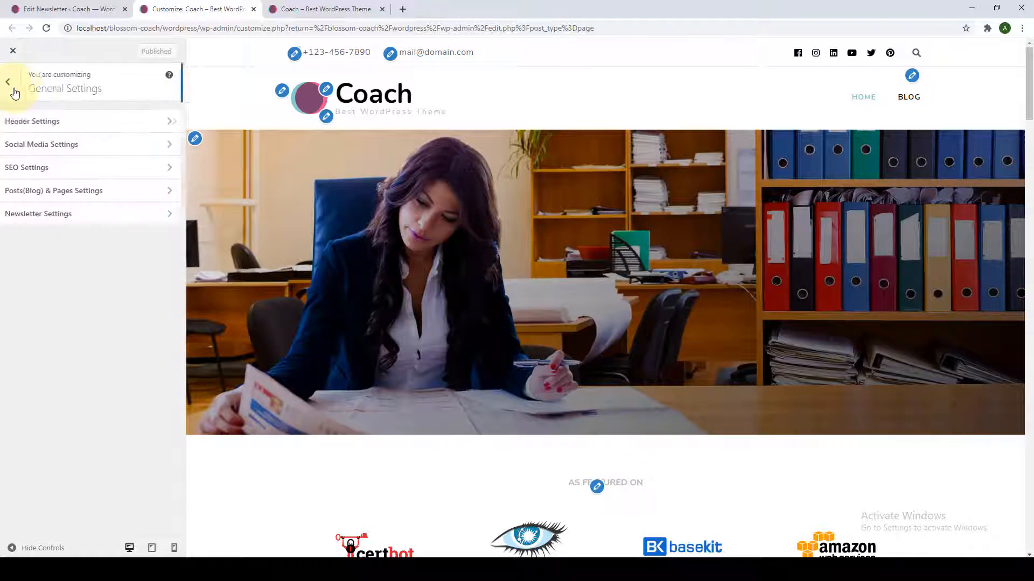
click(55, 124)
right_click(65, 264)
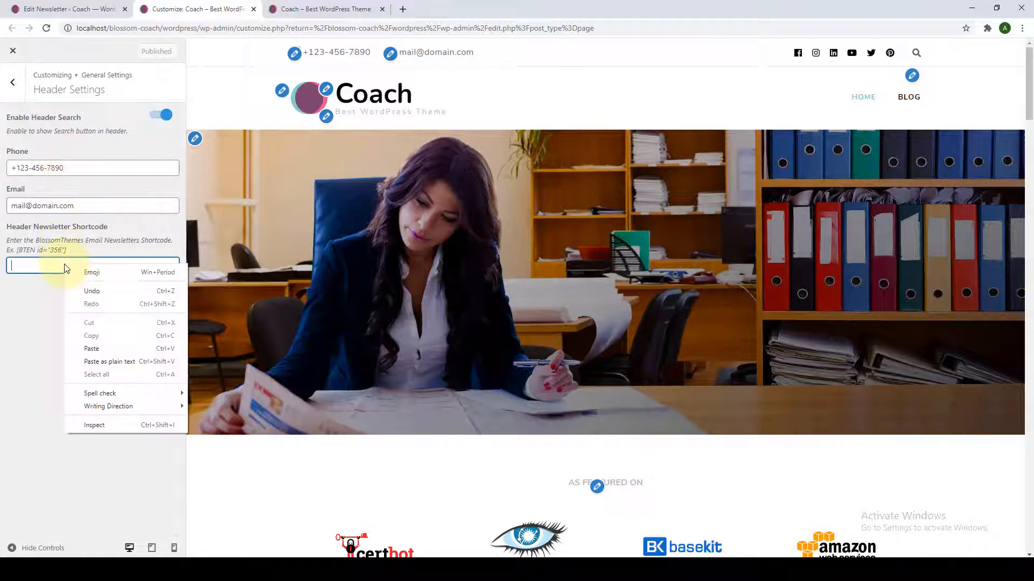
click(99, 349)
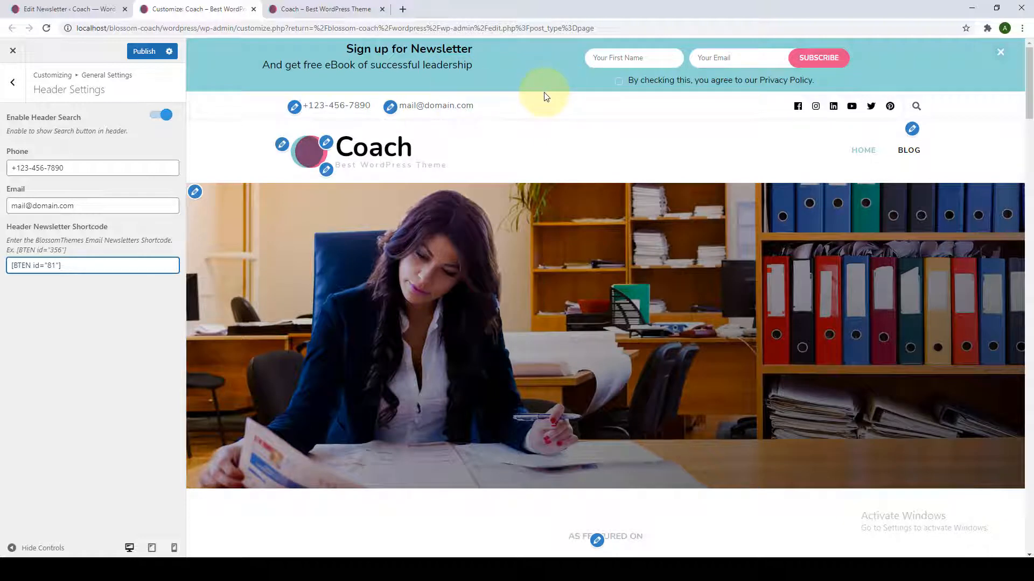
click(14, 86)
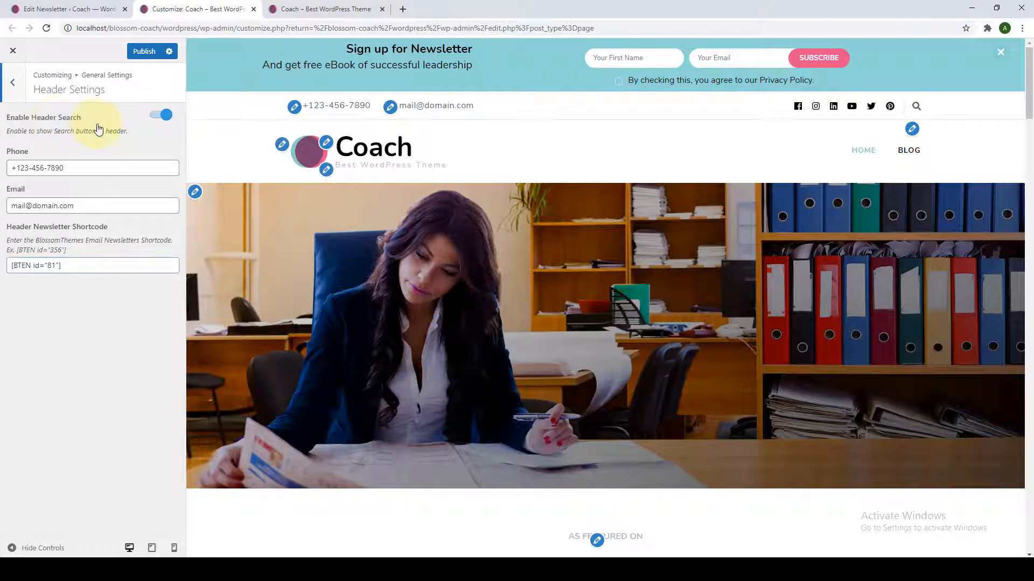
click(61, 6)
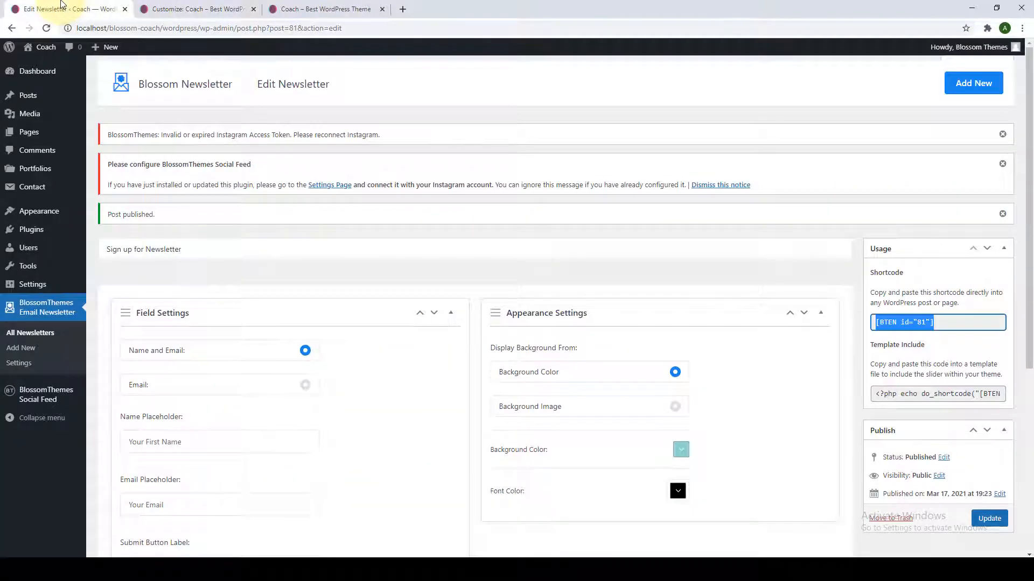
Create a new newsletter titled "Subscribe! to grab my Successful Leadership eBook!" collecting name and email.
click(995, 85)
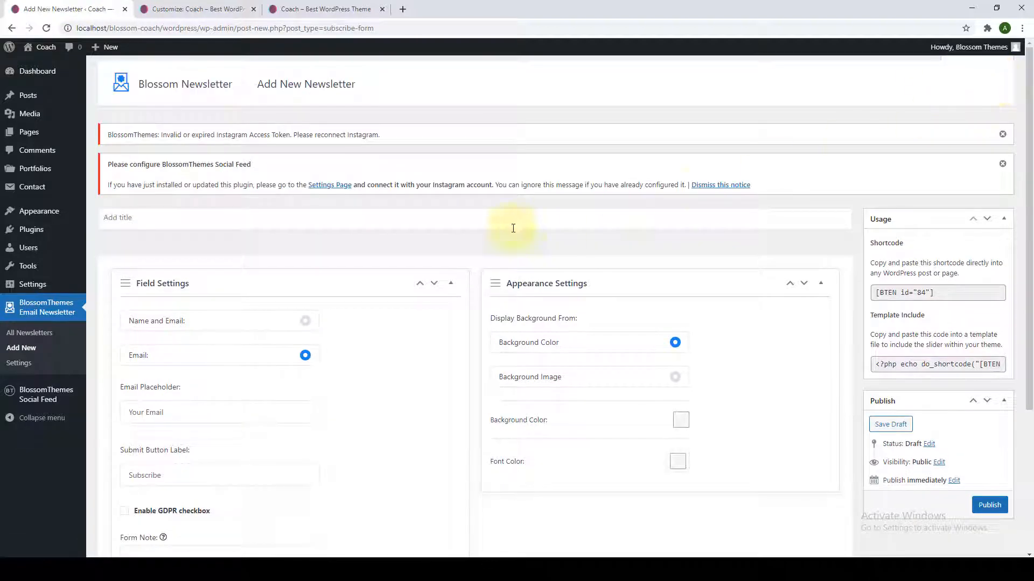
text(Subscribe! to grab my Successful Leadership eBook!)
scroll(249, 275, down, 2)
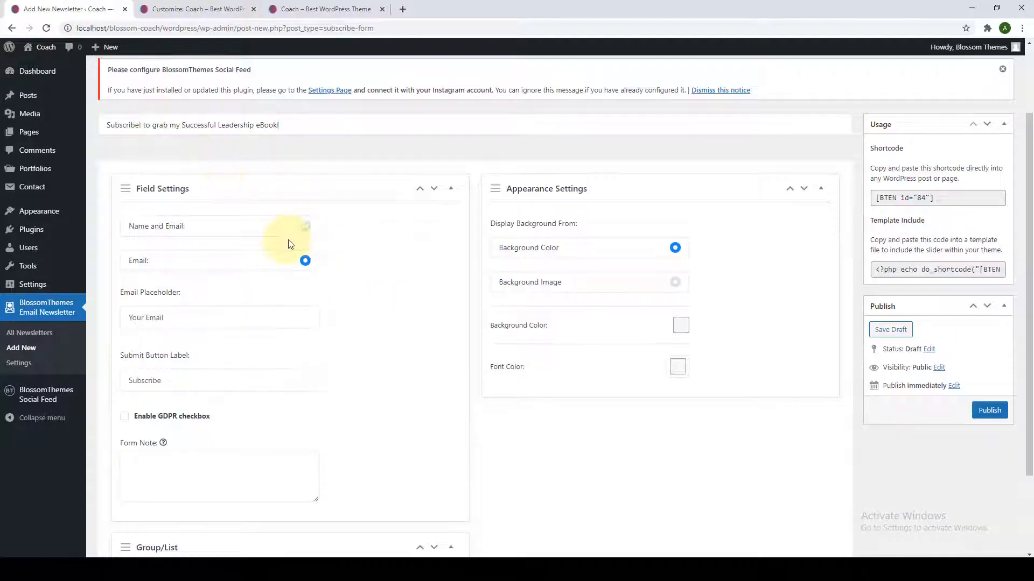
click(305, 227)
scroll(318, 302, down, 3)
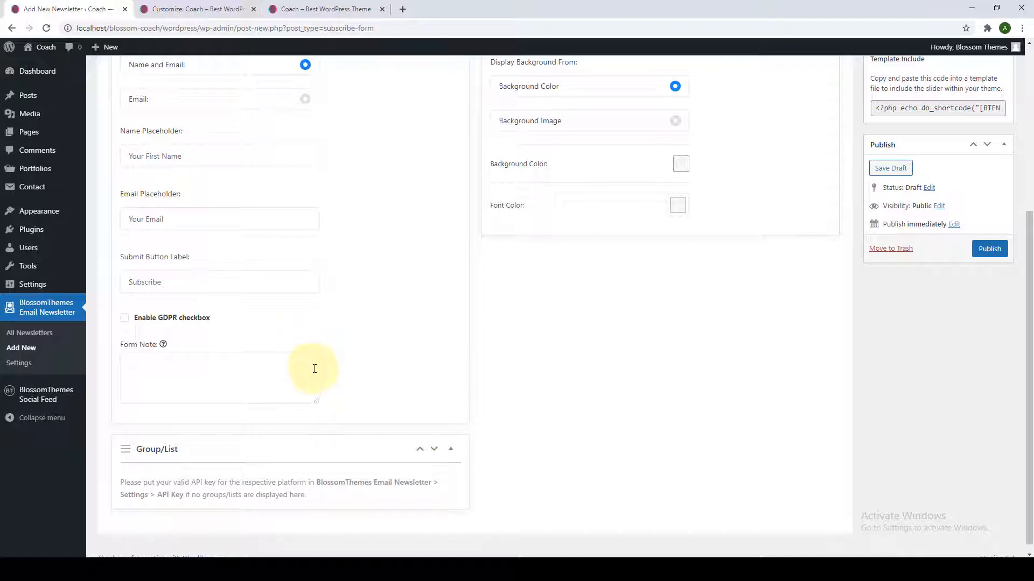
scroll(669, 306, up, 2)
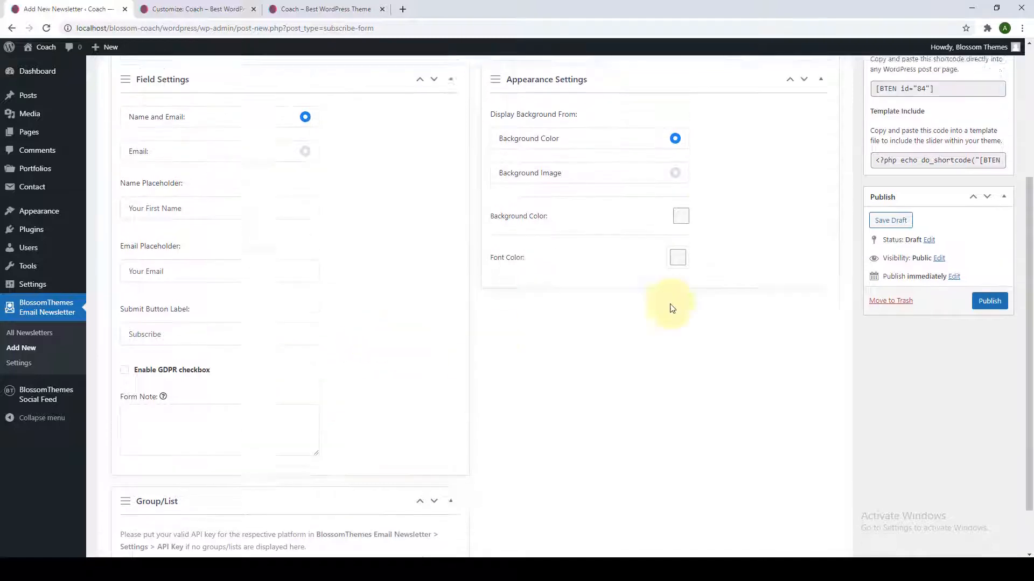
Give the new form a light teal background and black font colour.
click(684, 273)
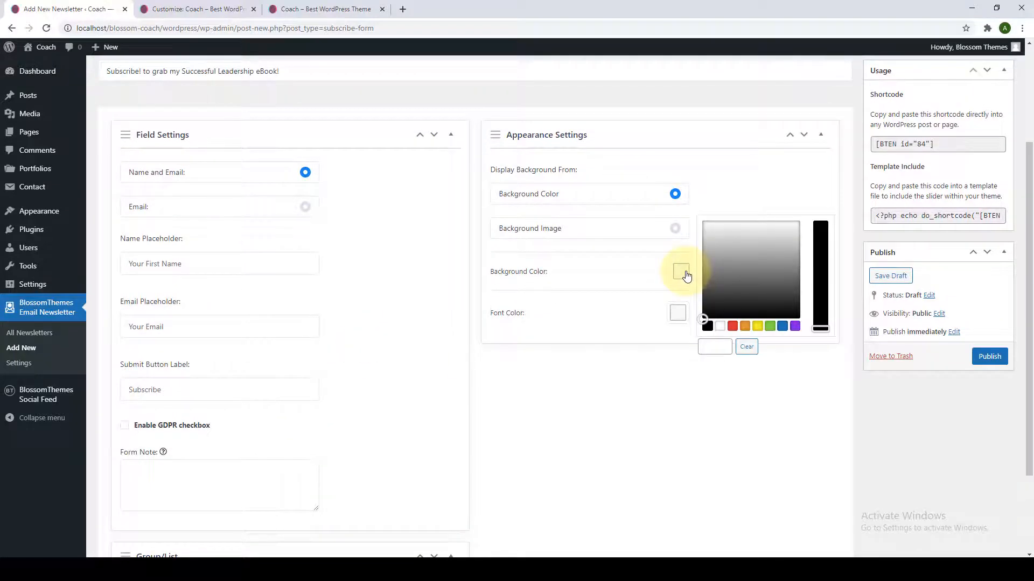
click(769, 326)
click(747, 239)
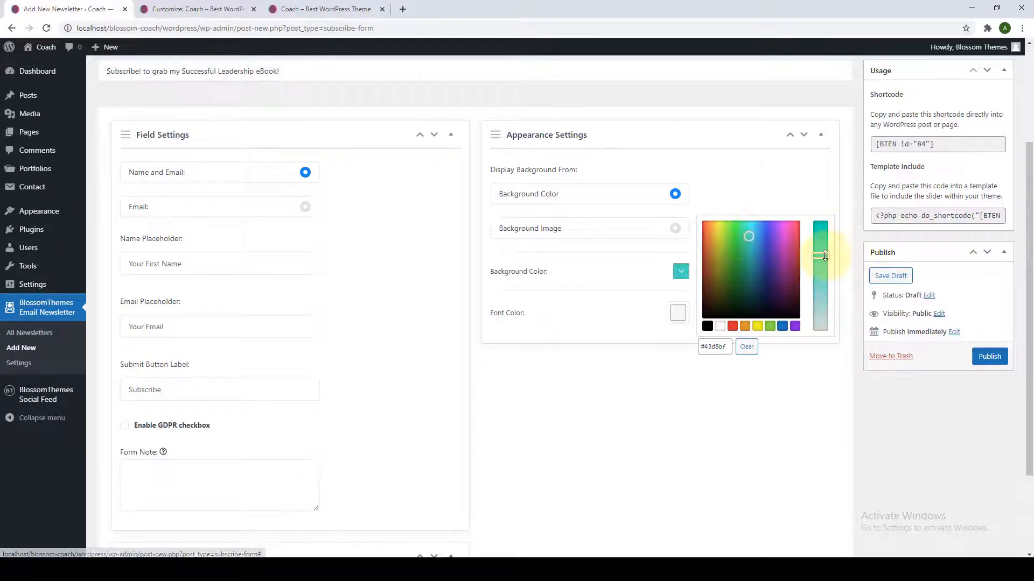
drag(819, 249, 828, 300)
click(679, 315)
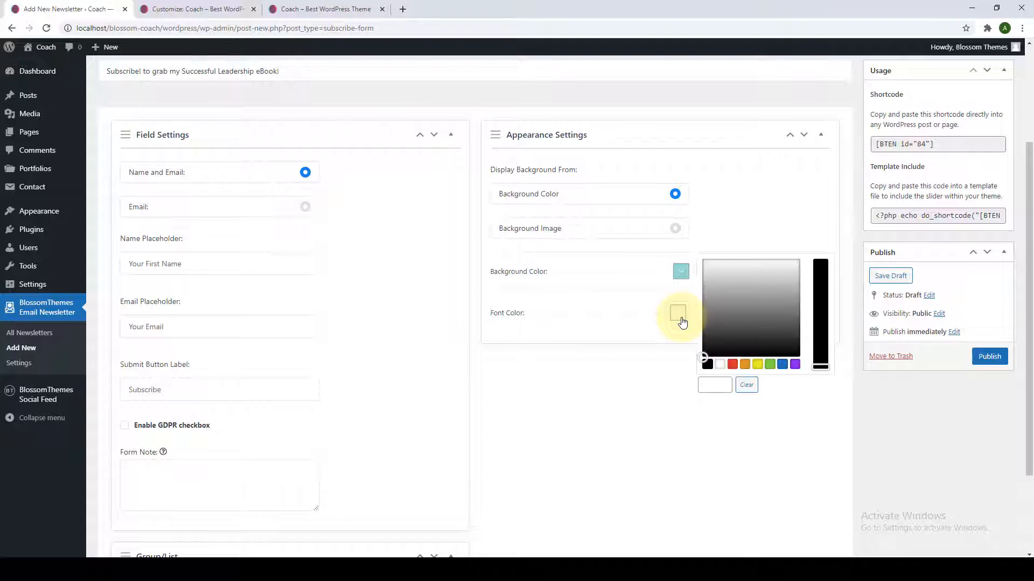
click(708, 365)
click(639, 397)
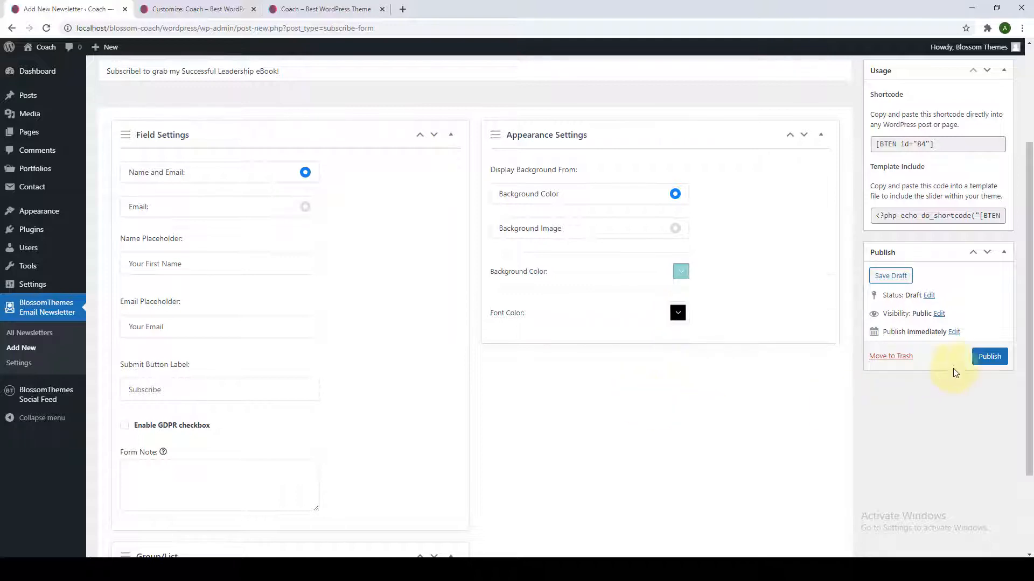
Publish the new newsletter form and select its shortcode.
click(990, 358)
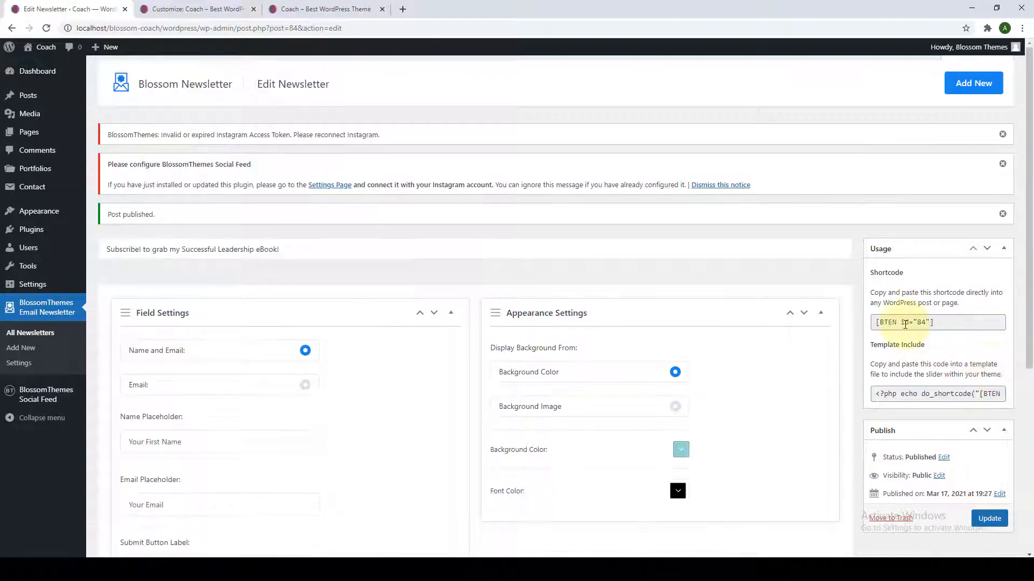
click(905, 322)
right_click(905, 323)
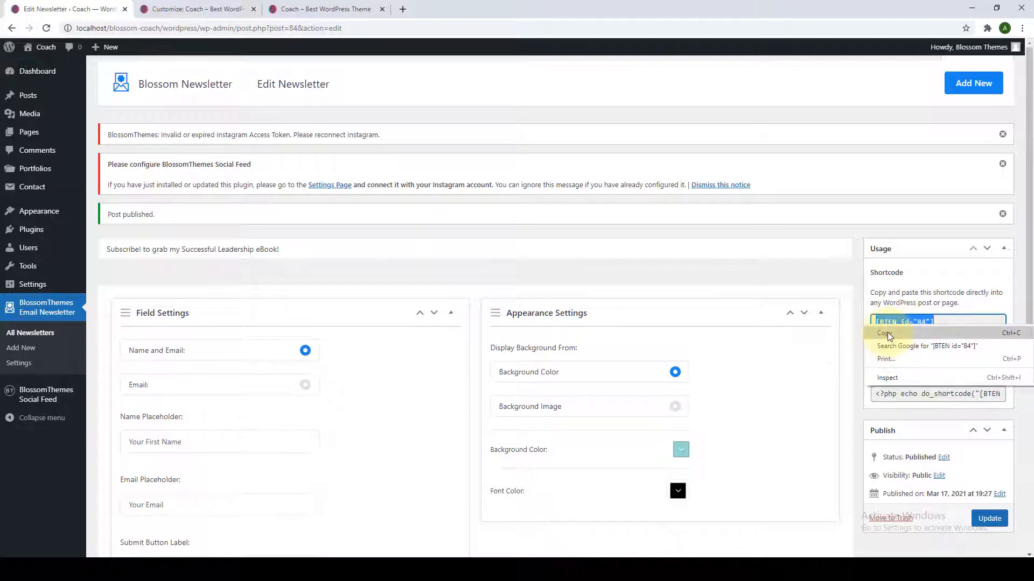
Replace the Header Newsletter Shortcode with the new form's [BTEN id="84"].
click(888, 332)
click(176, 4)
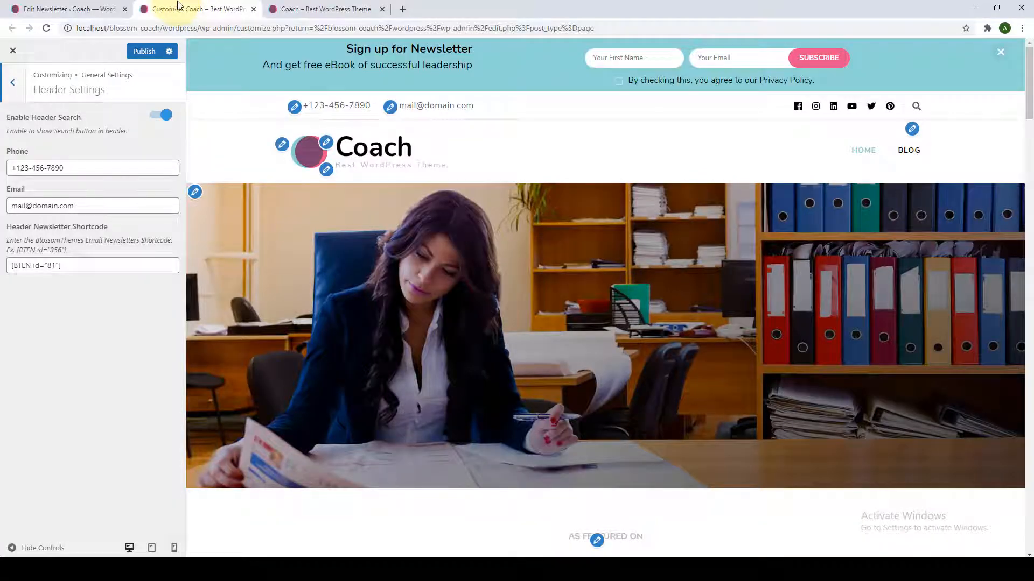
click(86, 266)
key(ctrl+a)
key(BackSpace)
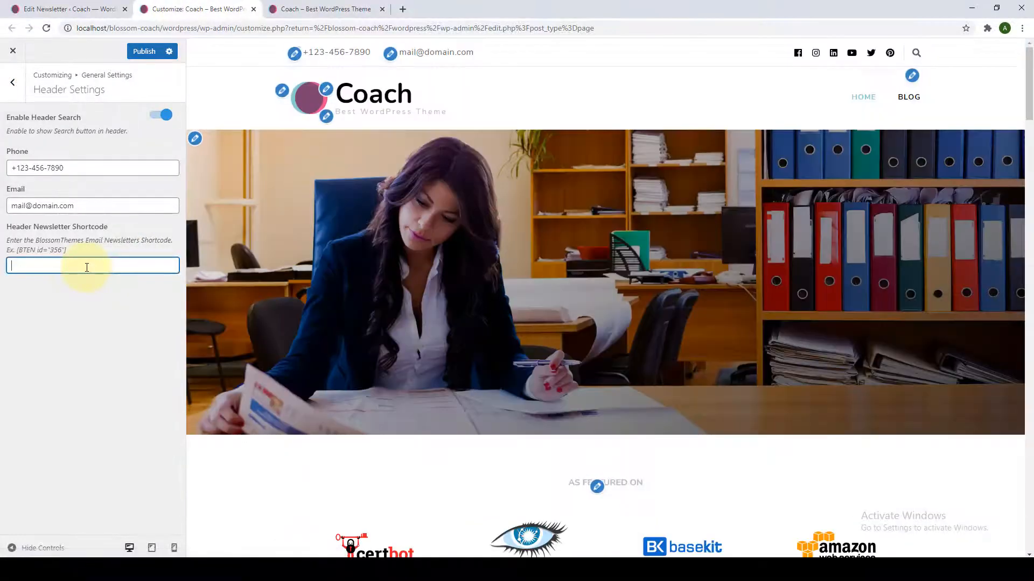
right_click(86, 268)
click(117, 351)
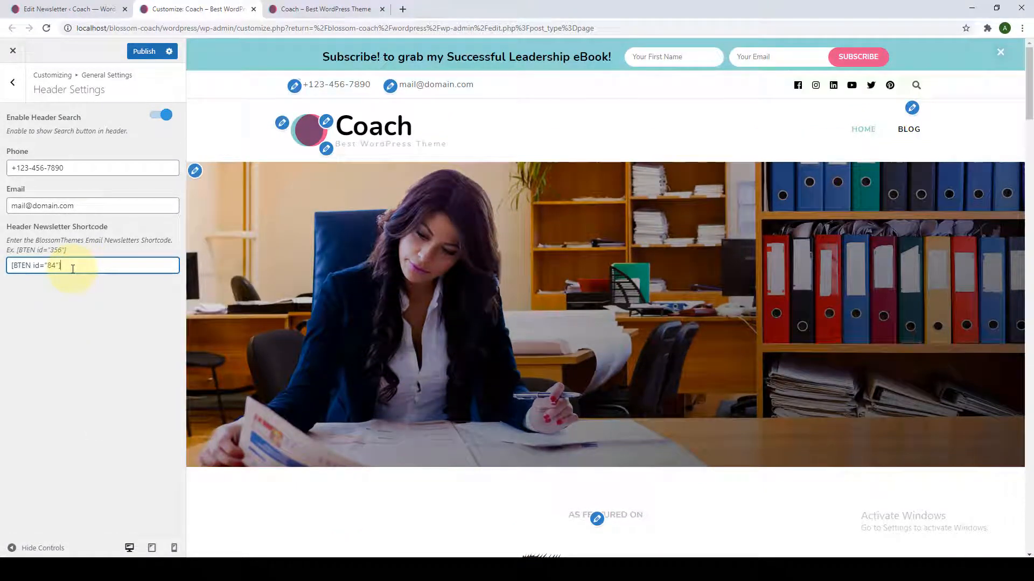
drag(73, 269, 12, 270)
click(89, 269)
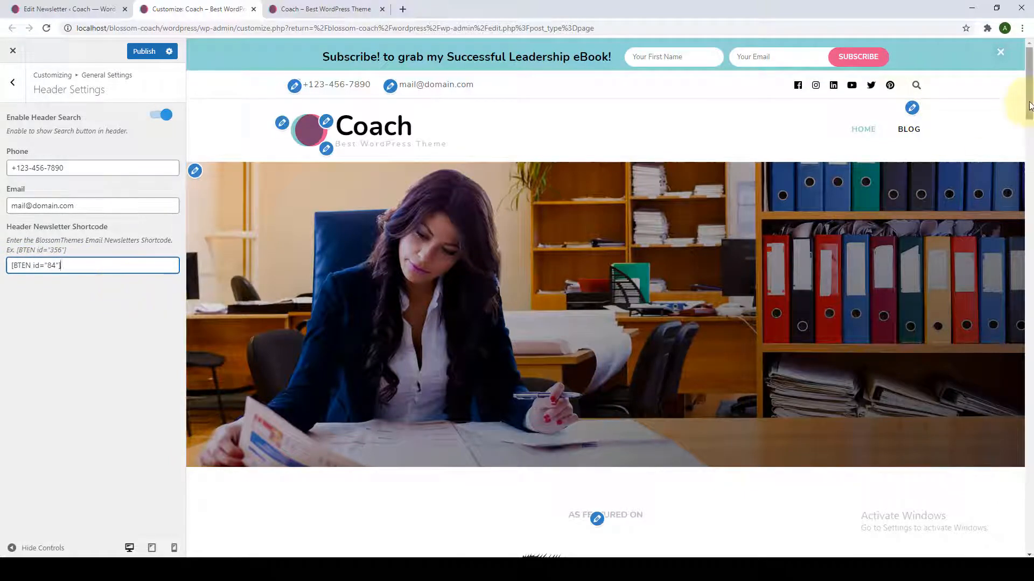
Publish the header newsletter change and go back to General Settings.
drag(1030, 108, 1009, 544)
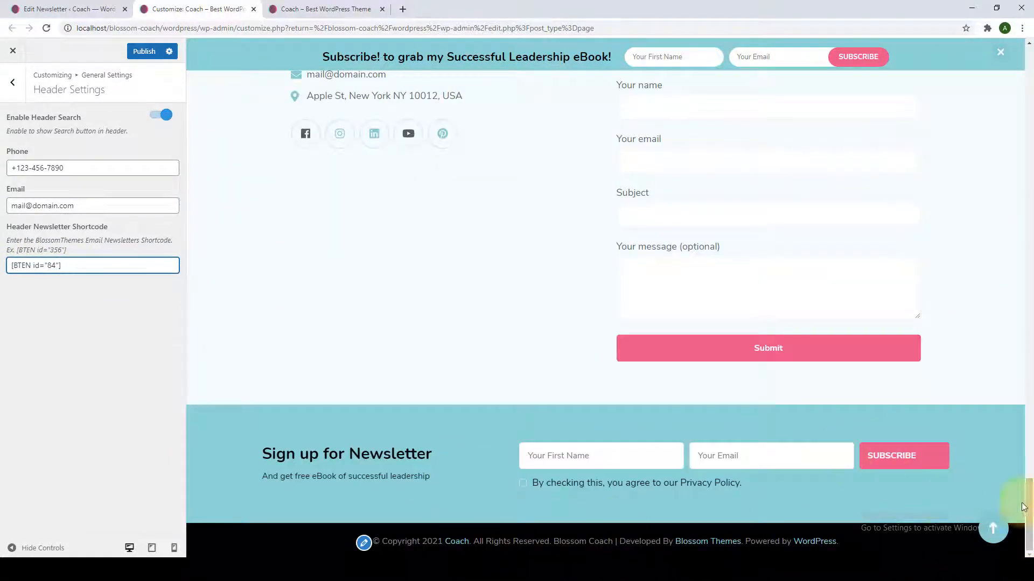
click(996, 538)
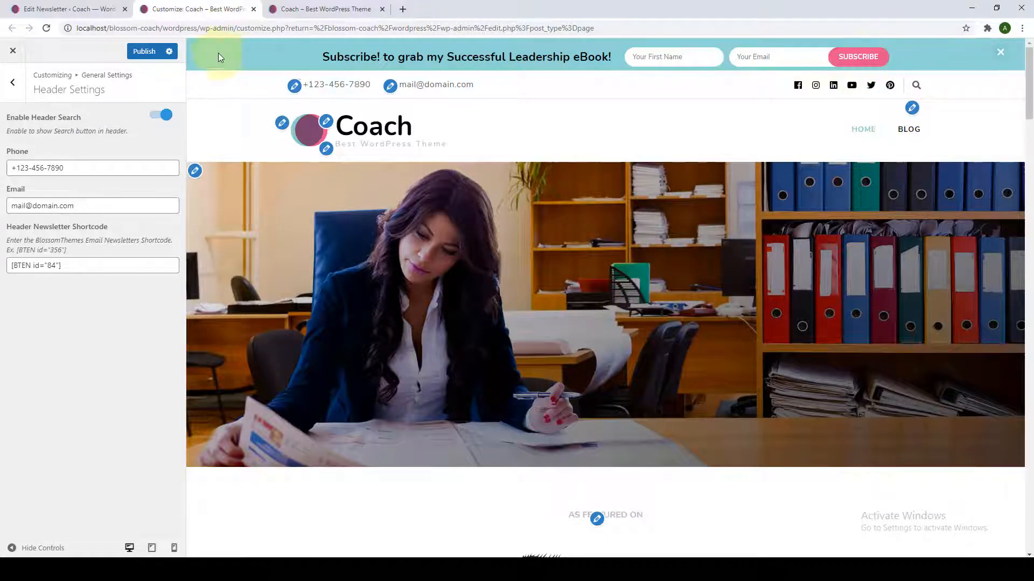
click(141, 52)
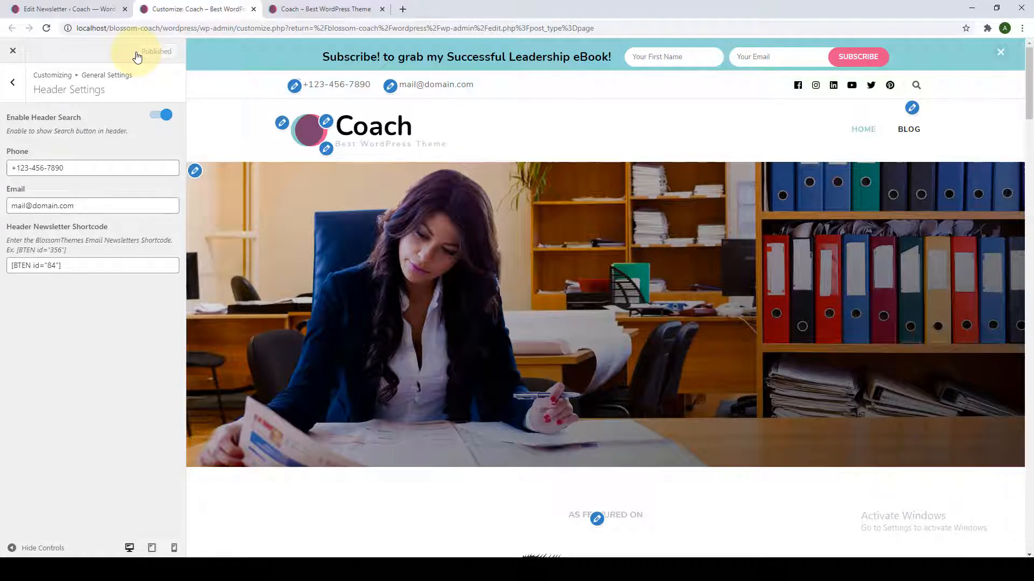
click(14, 94)
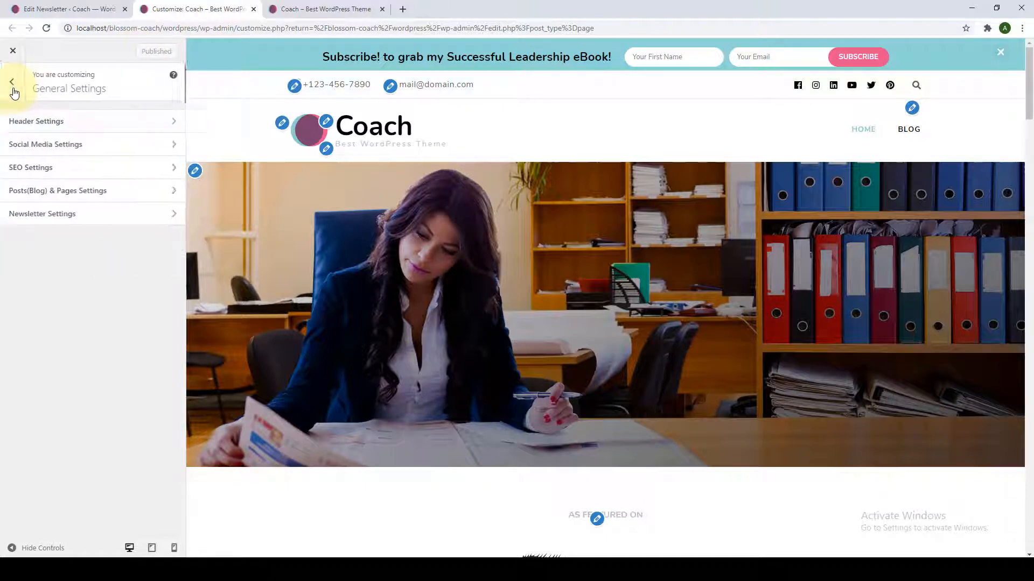
Copy the [BTEN id="81"] shortcode from the Newsletter Section settings.
click(63, 215)
triple_click(68, 190)
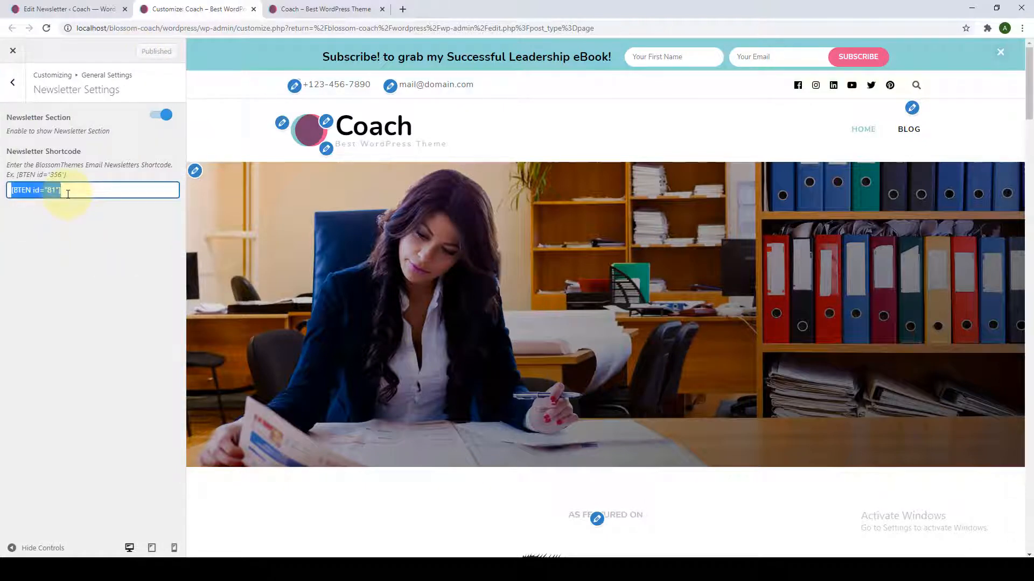
right_click(68, 192)
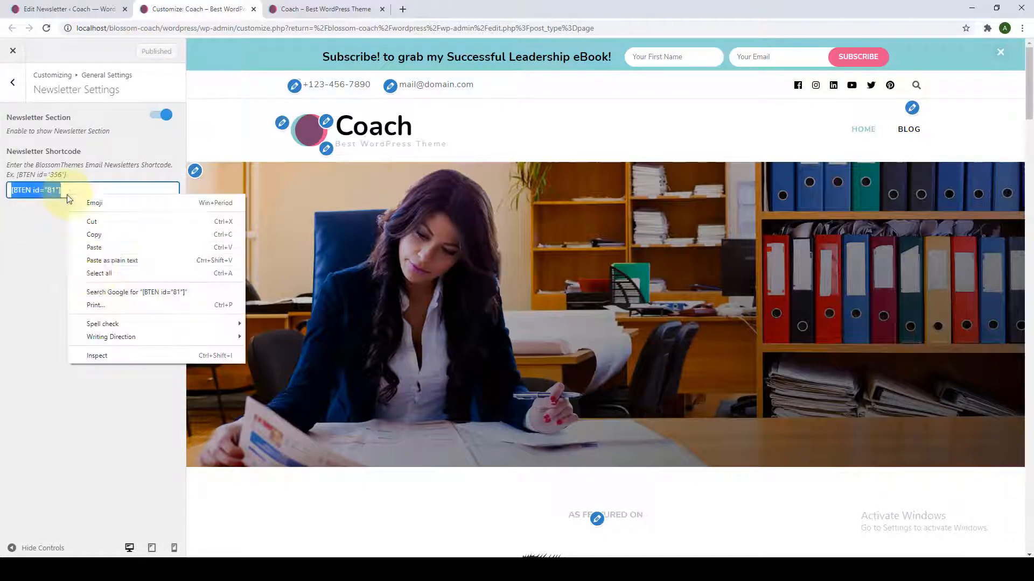
click(103, 237)
click(104, 189)
click(13, 85)
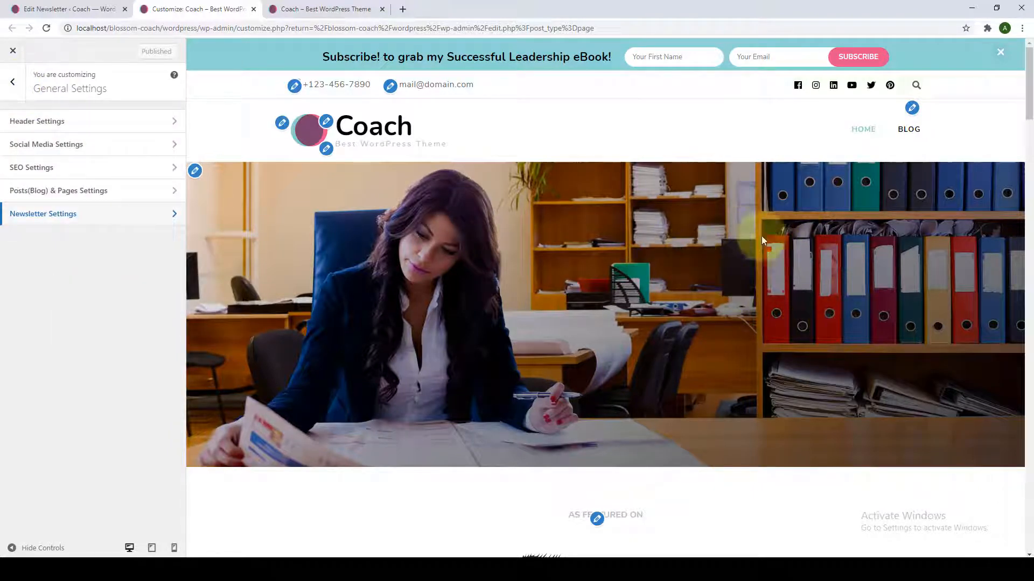
click(15, 89)
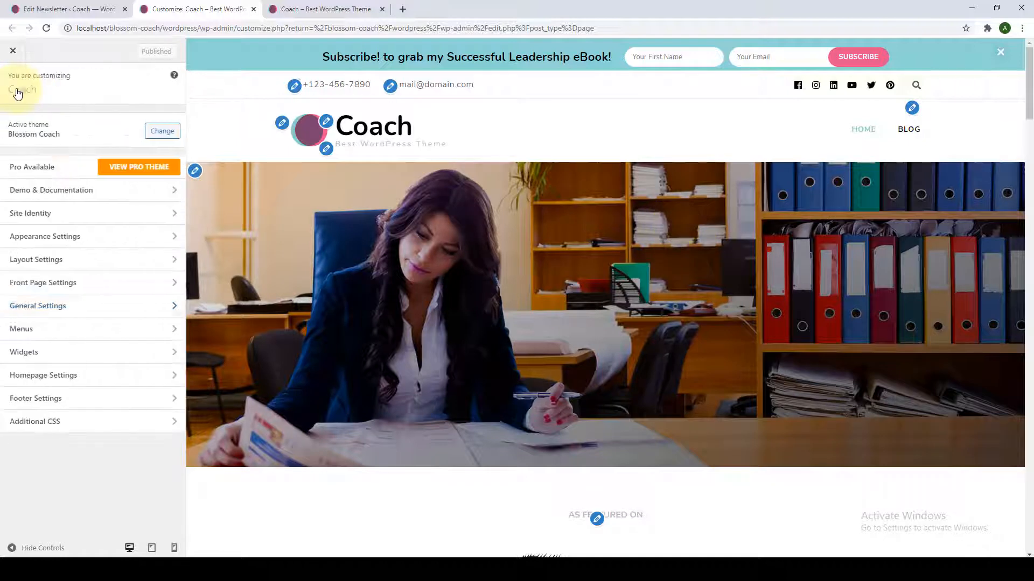
Paste [BTEN id="81"] as the Banner Newsletter in Front Page Settings' Banner Section.
click(71, 289)
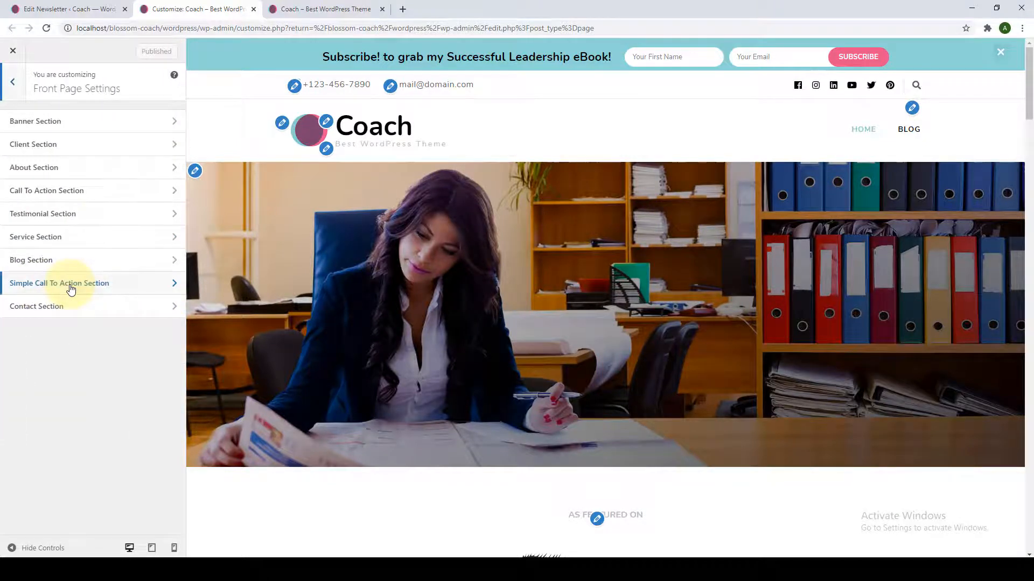
click(85, 124)
scroll(113, 304, down, 2)
key(ctrl+v)
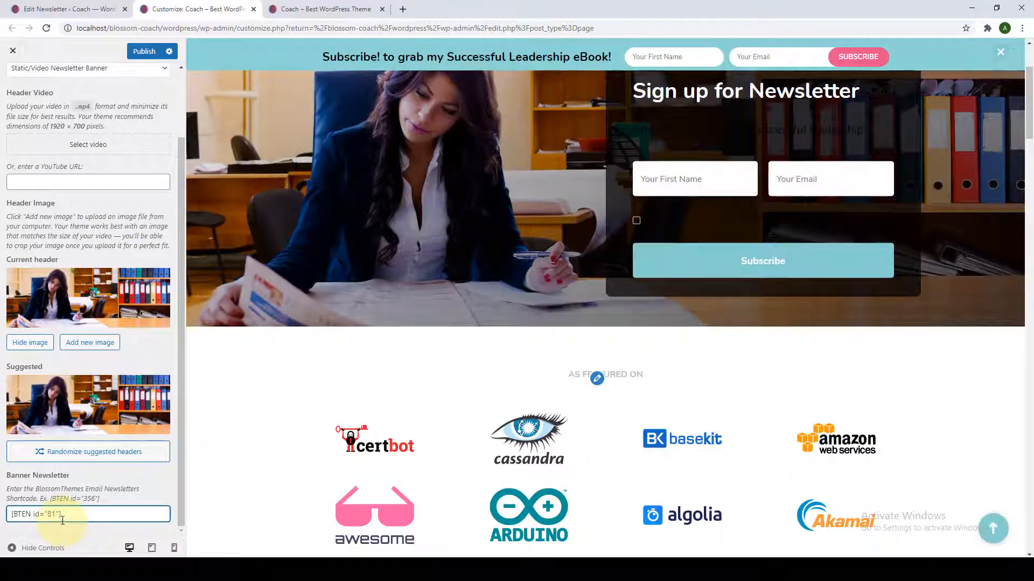
scroll(102, 509, up, 2)
scroll(653, 263, up, 2)
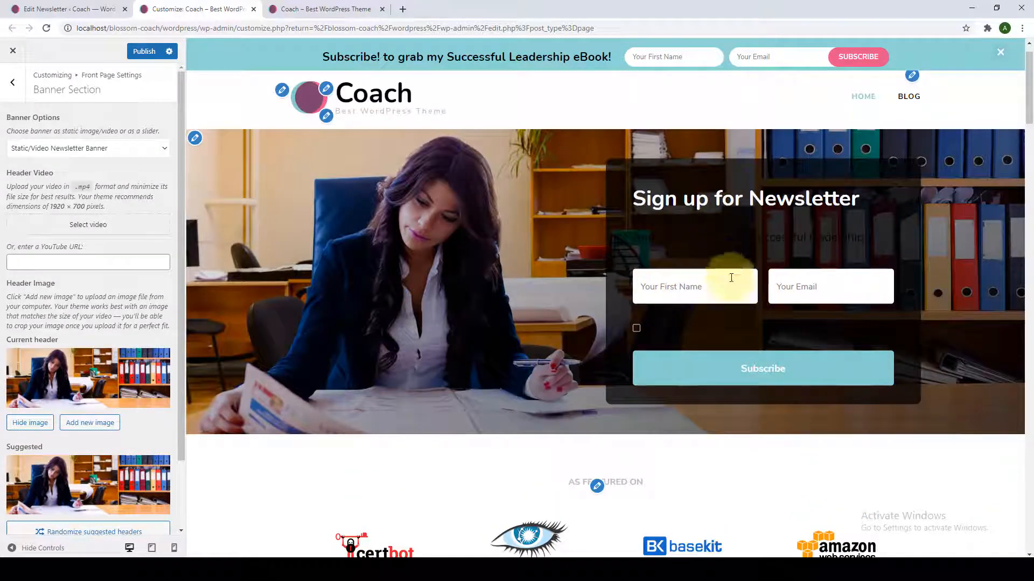
scroll(694, 268, up, 1)
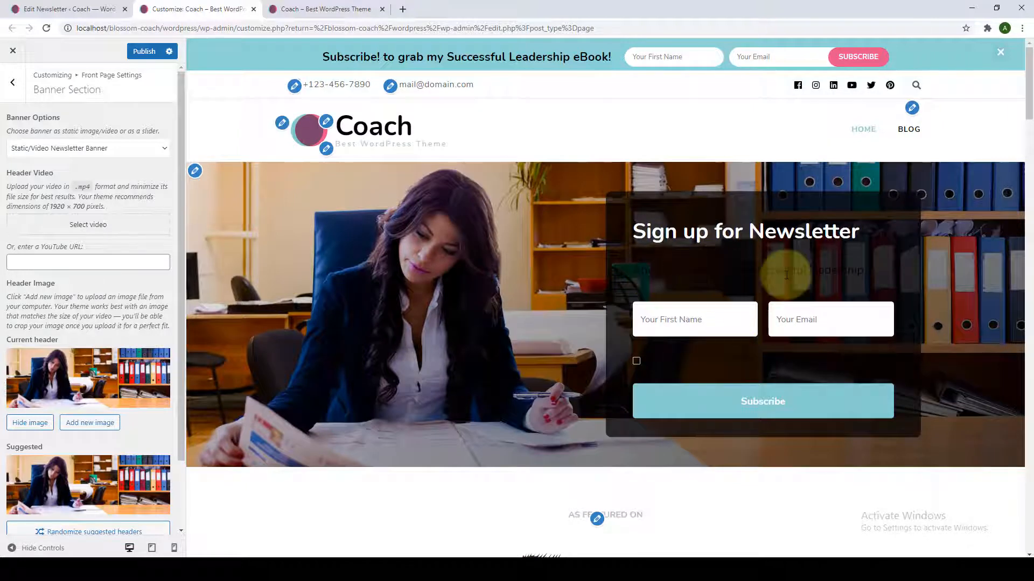
click(37, 5)
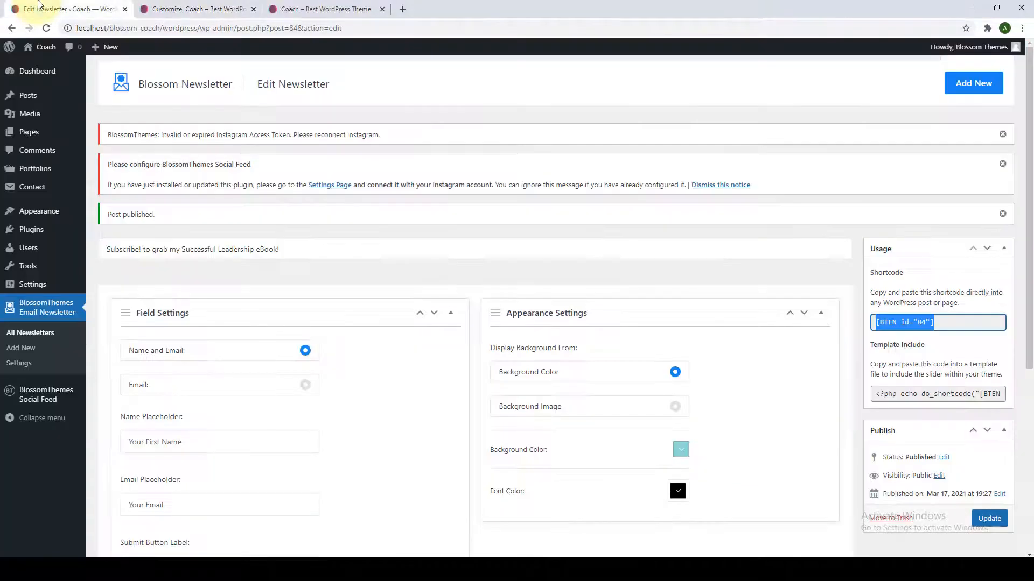
Change the Sign up for Newsletter form's font colour to white and update it.
click(21, 334)
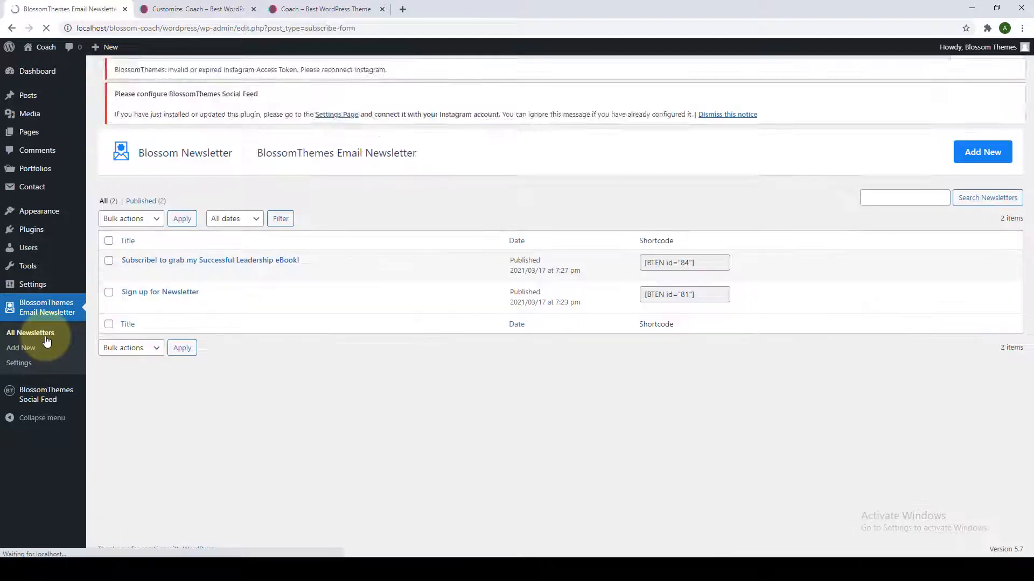
click(128, 319)
scroll(689, 309, down, 3)
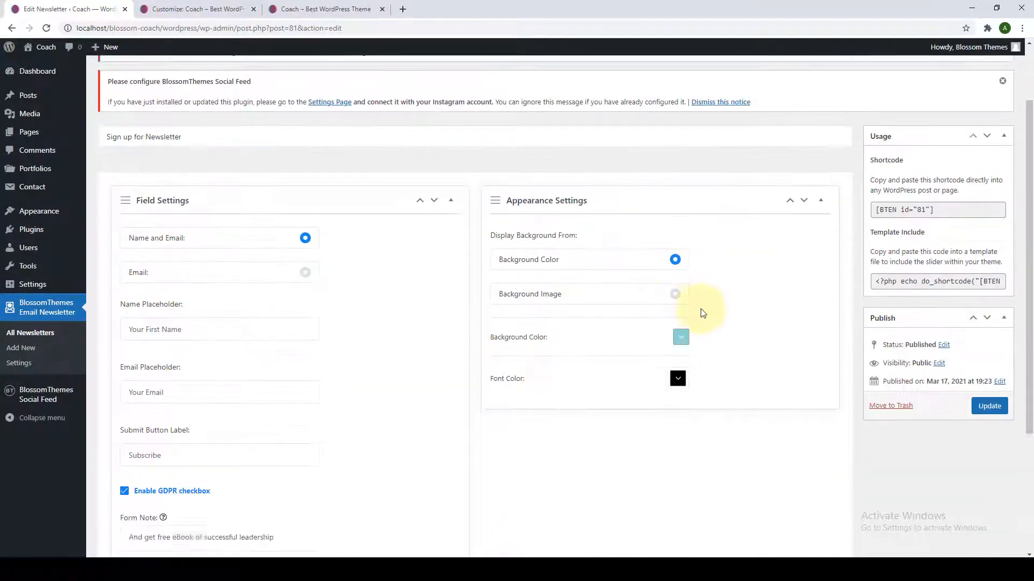
click(678, 300)
click(707, 351)
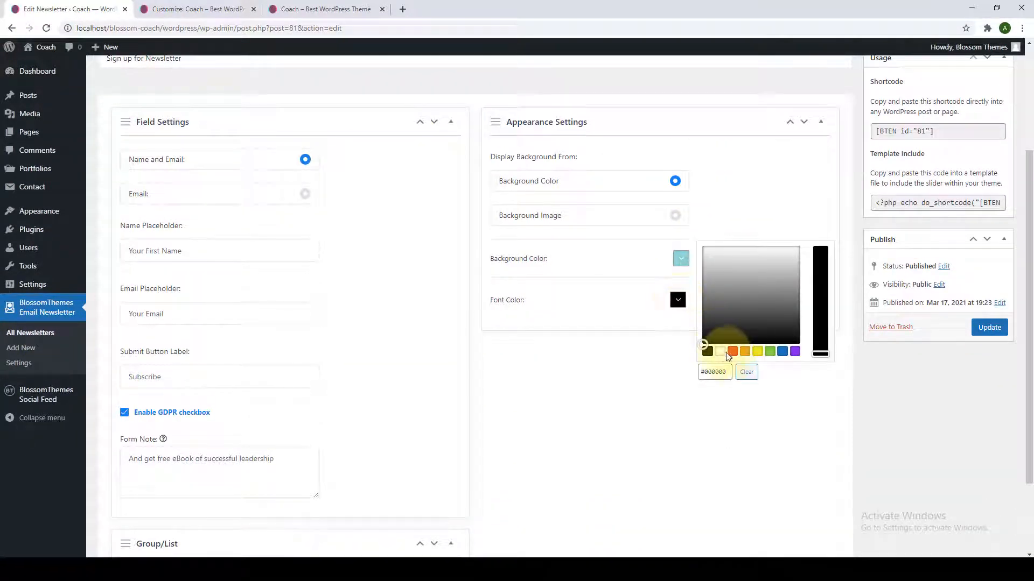
click(720, 351)
click(989, 327)
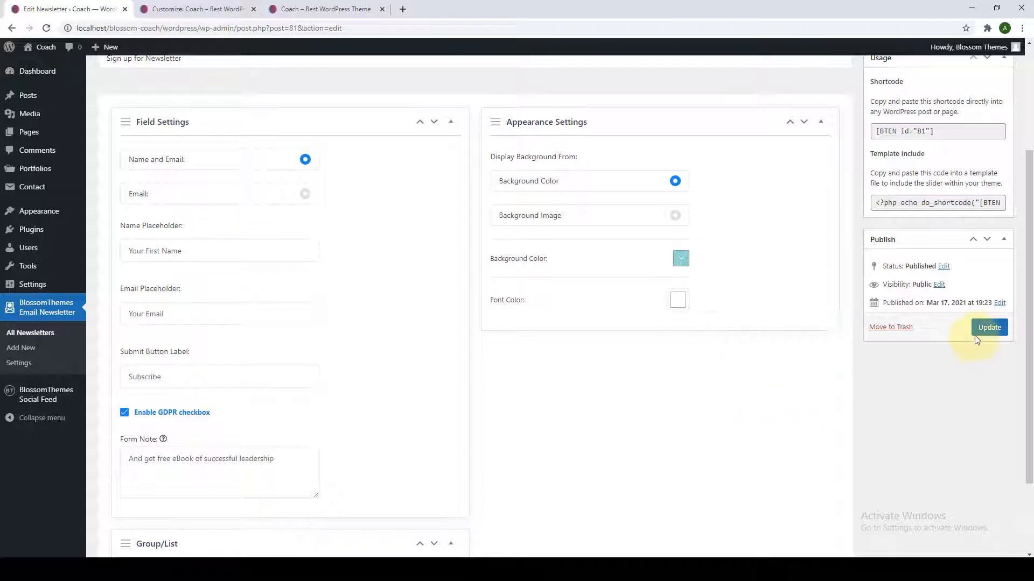
Copy the newsletter's shortcode and return to the Customizer.
scroll(990, 331, down, 2)
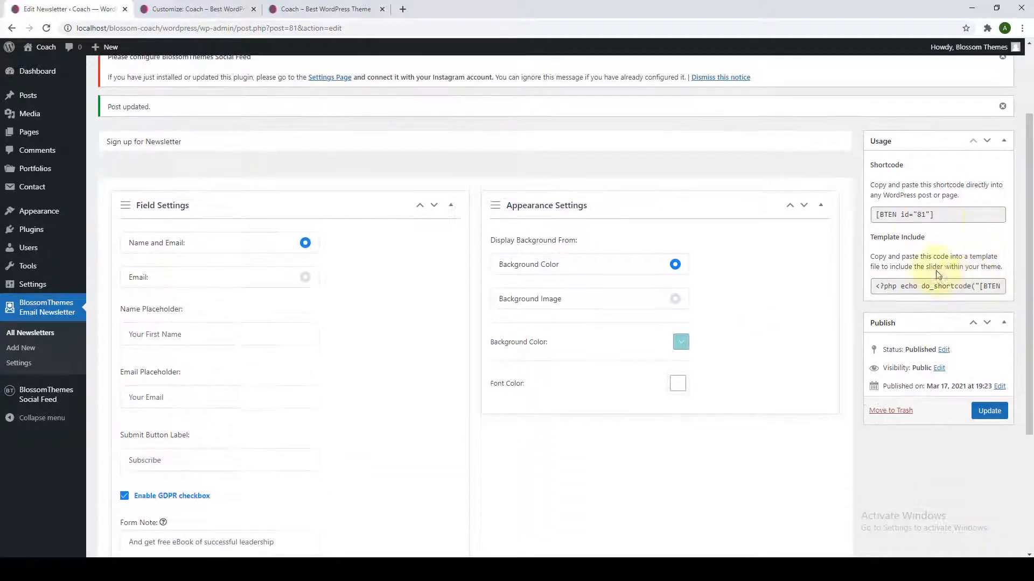
click(914, 219)
right_click(914, 219)
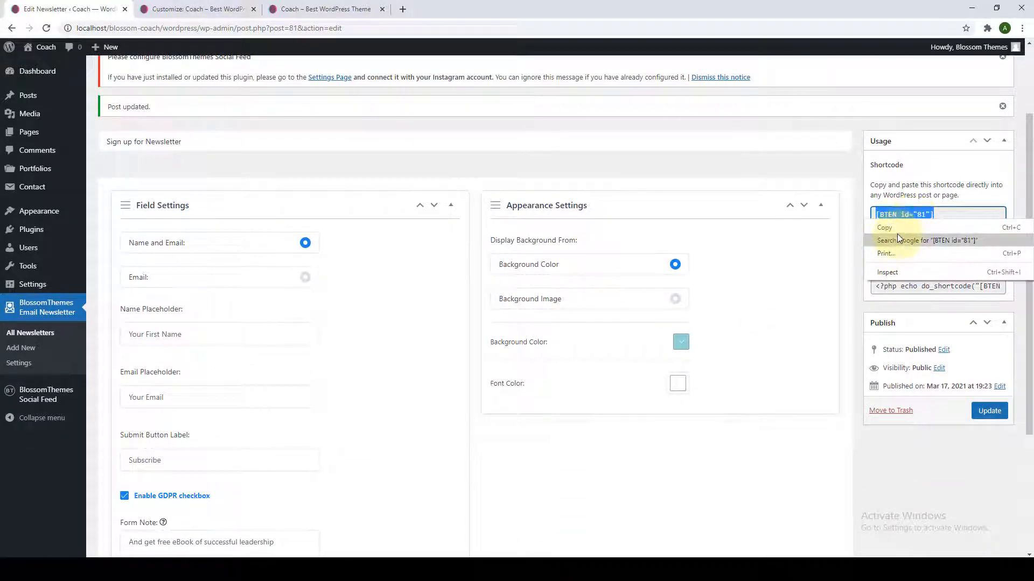
click(896, 225)
click(178, 9)
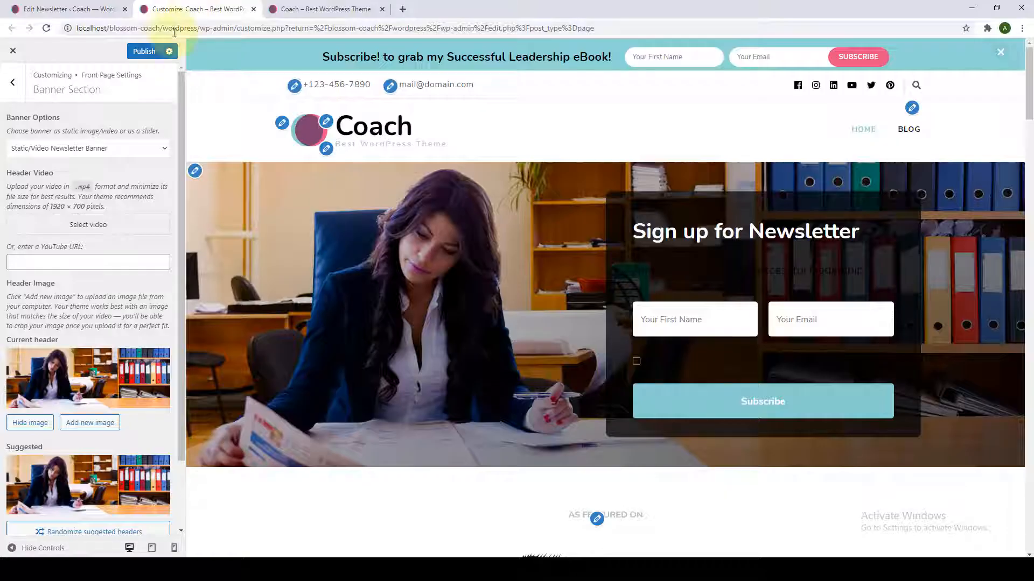
Replace the Banner Newsletter field's contents with the copied [BTEN id="81"] shortcode.
scroll(92, 468, down, 2)
click(104, 514)
key(ctrl+a)
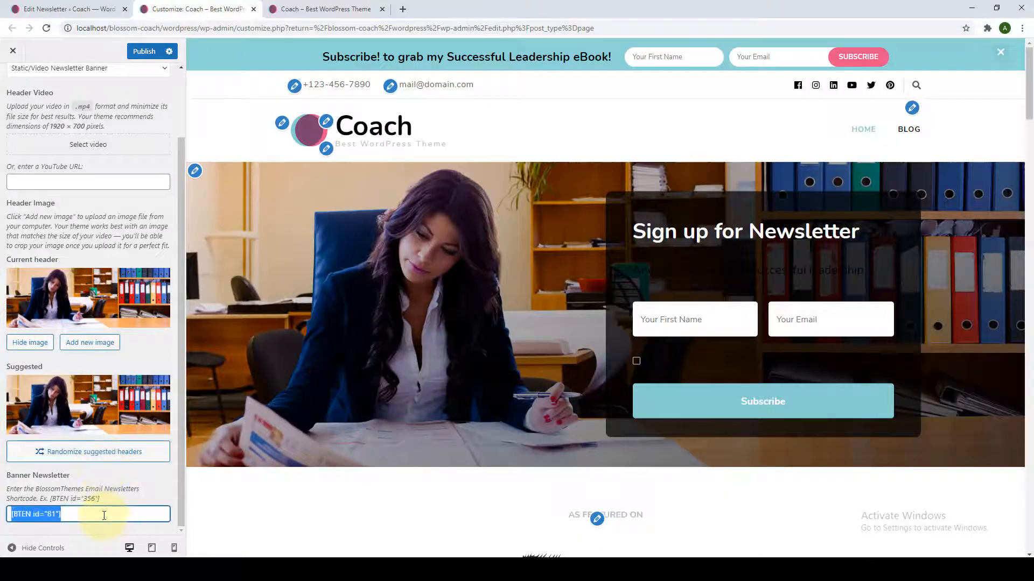
key(BackSpace)
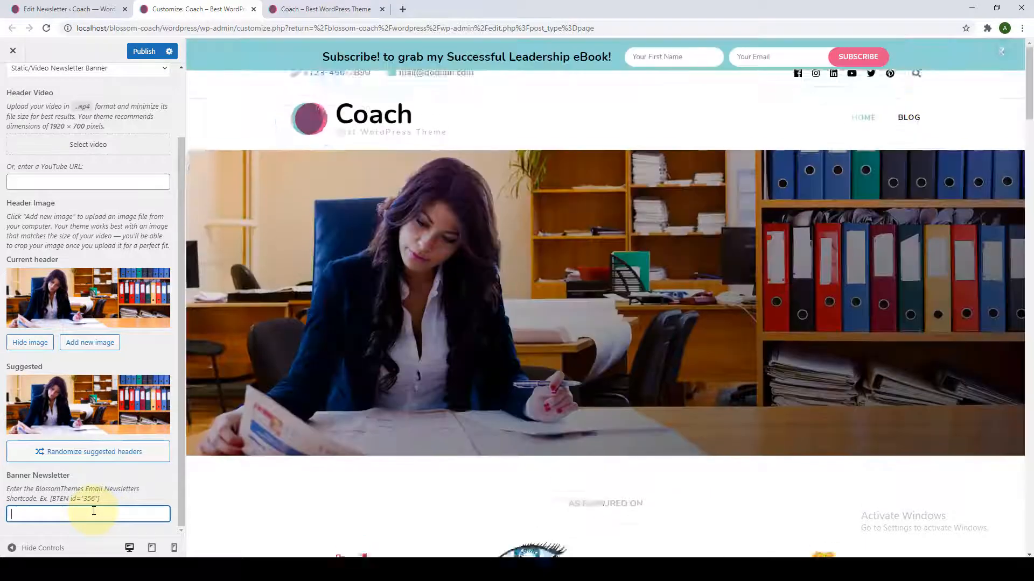
right_click(93, 513)
click(119, 426)
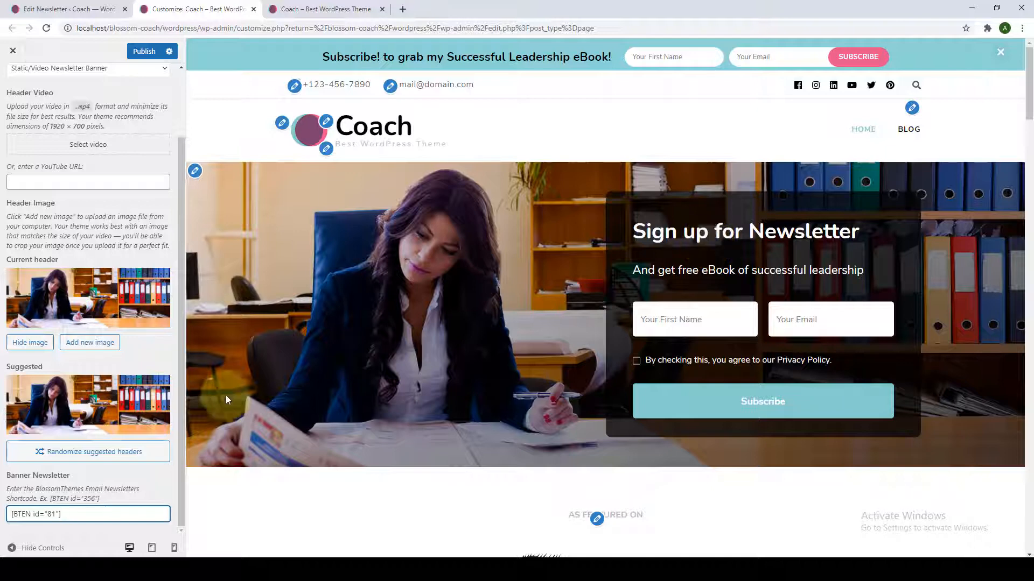
Publish the banner changes and return to the main Customizer list.
scroll(127, 148, up, 3)
click(150, 50)
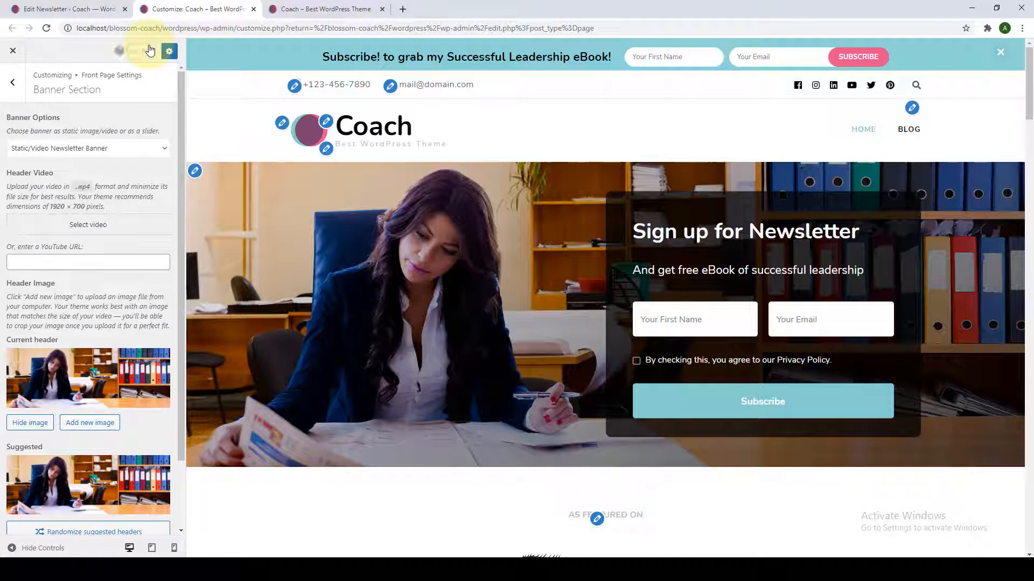
click(12, 83)
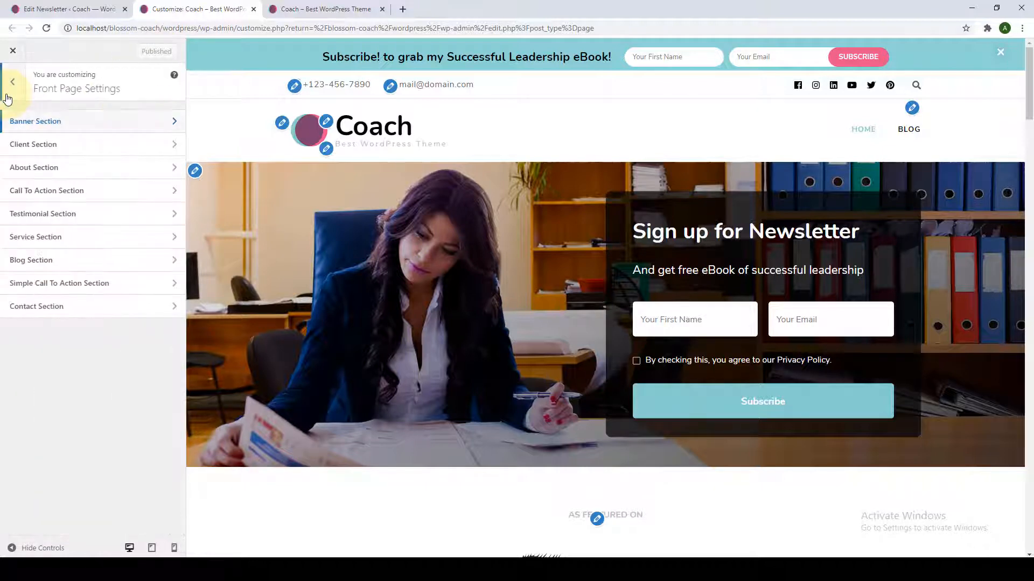
click(8, 96)
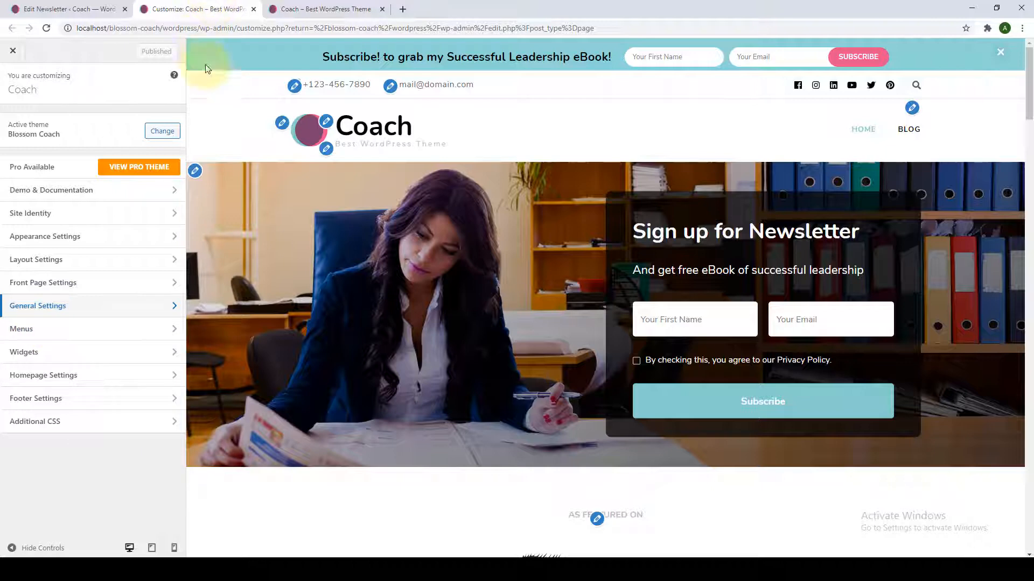
click(319, 7)
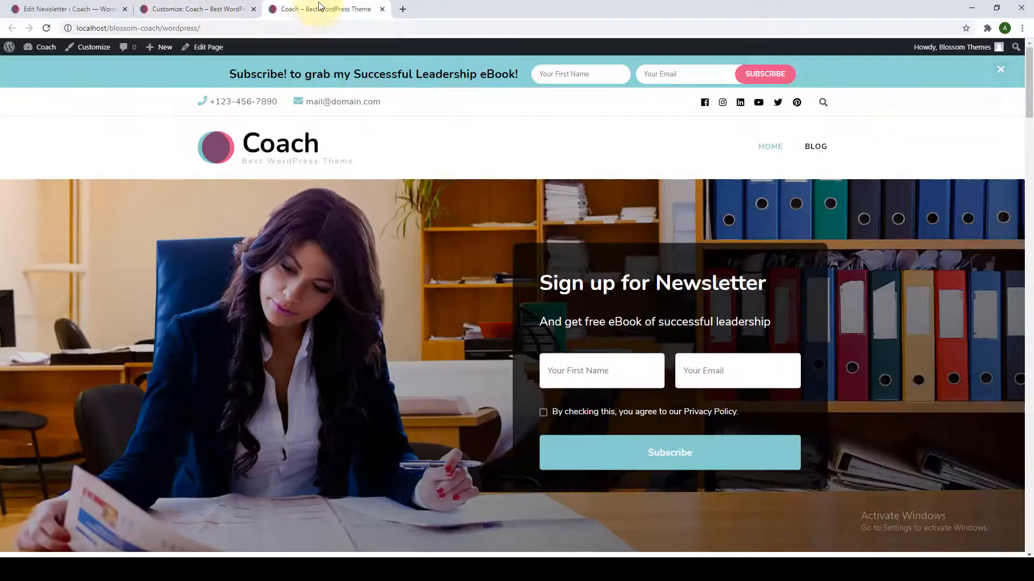
click(47, 28)
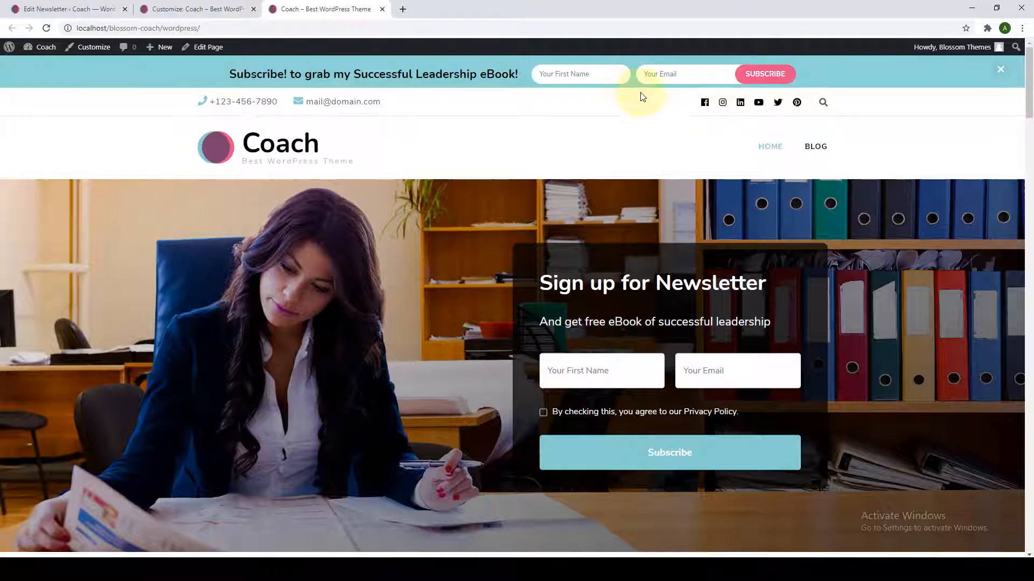
scroll(670, 132, down, 3)
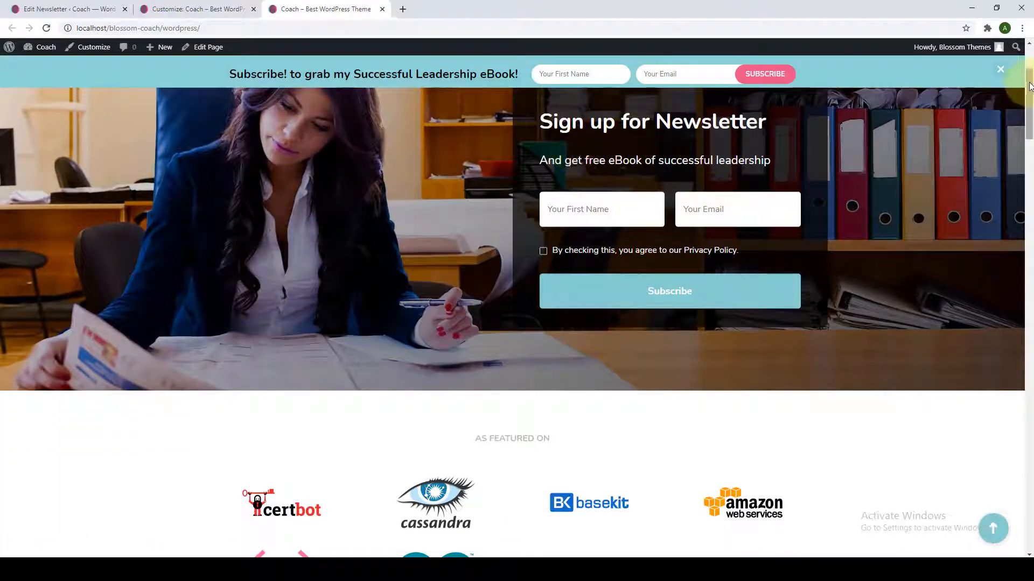
drag(1029, 92, 1031, 504)
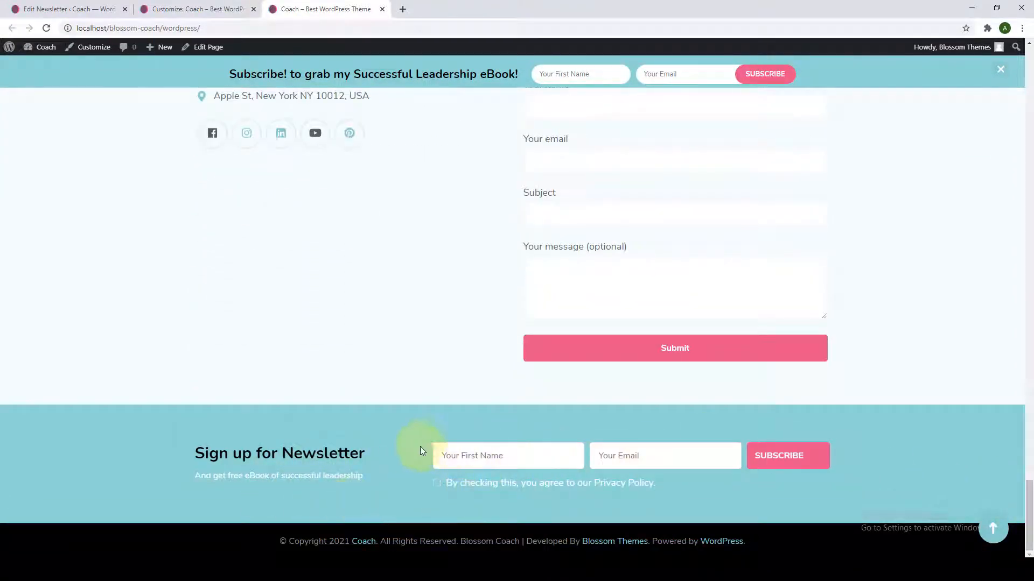
click(989, 533)
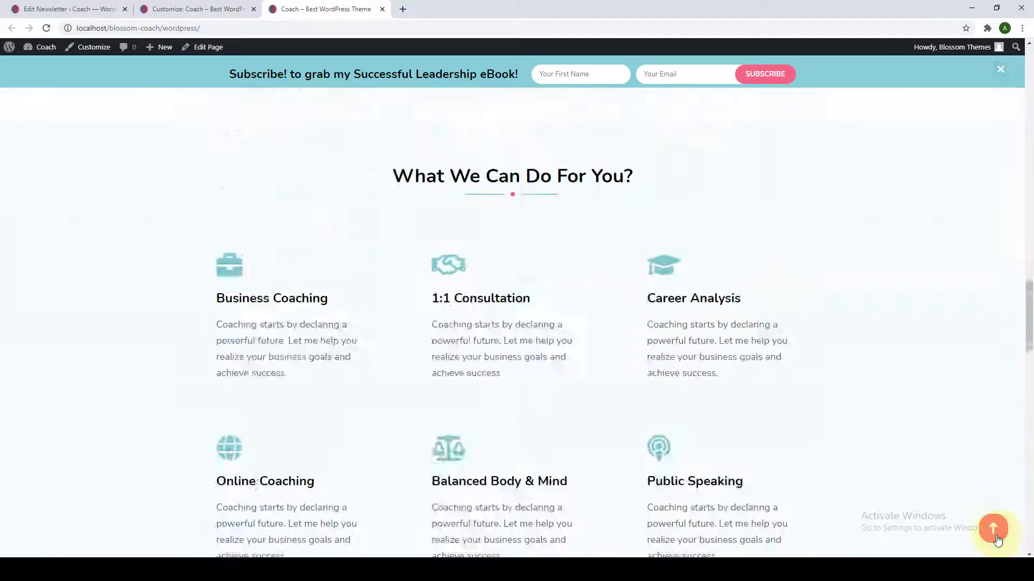
click(181, 7)
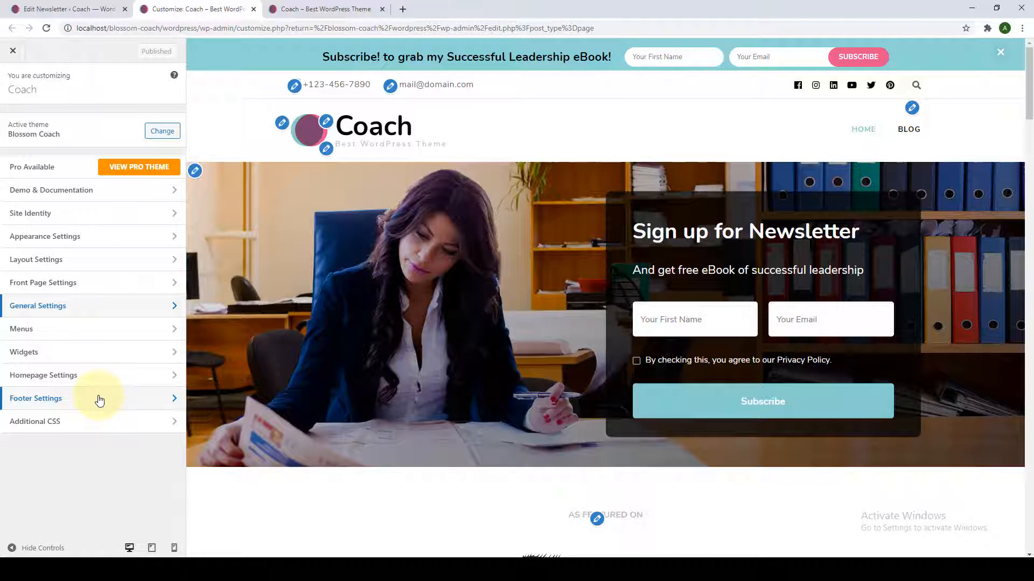
Delete the old Primary menu and create a new menu assigned to the Primary location.
click(105, 336)
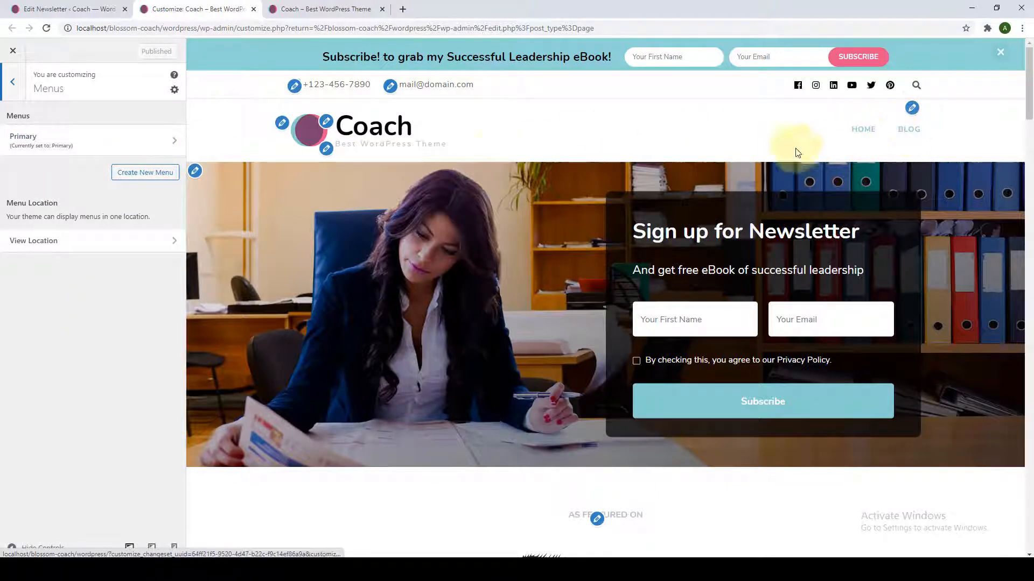
click(92, 142)
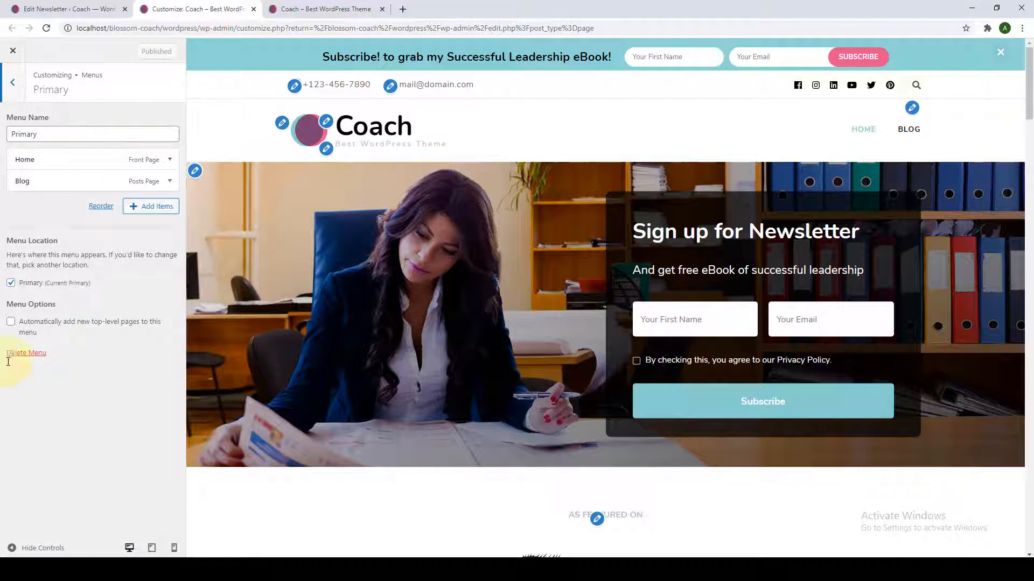
click(28, 354)
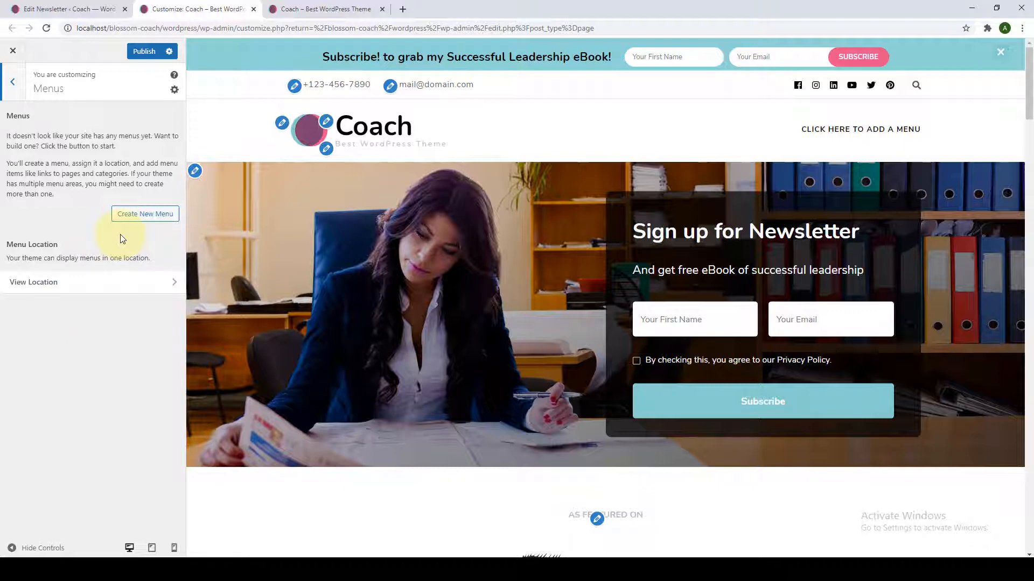
click(168, 216)
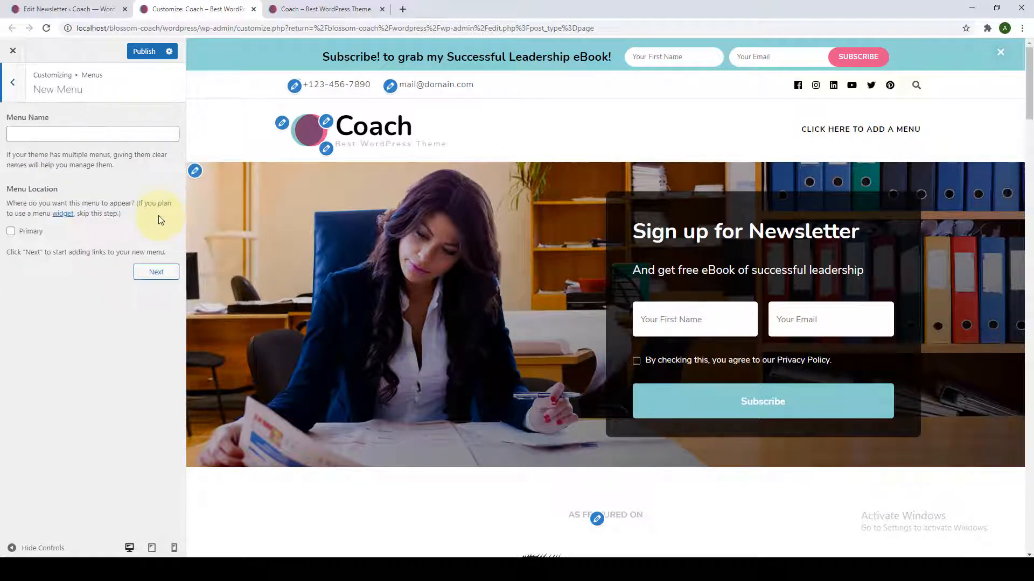
click(93, 134)
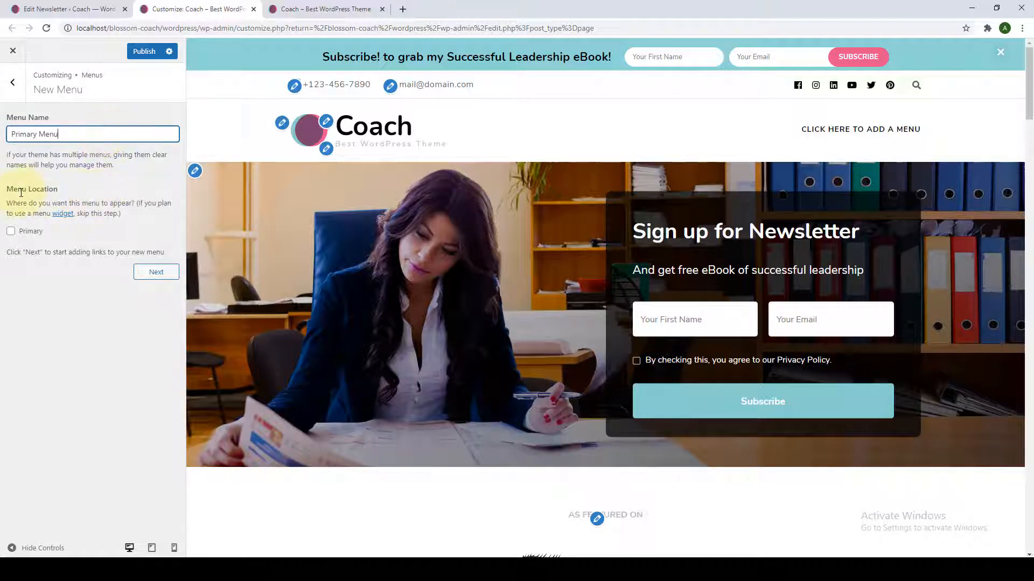
click(11, 231)
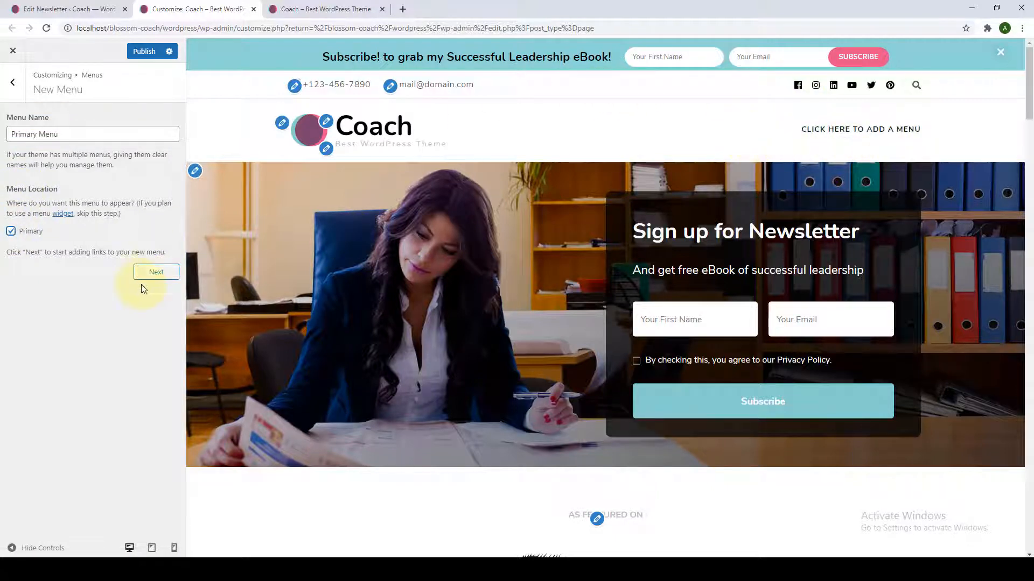
click(156, 272)
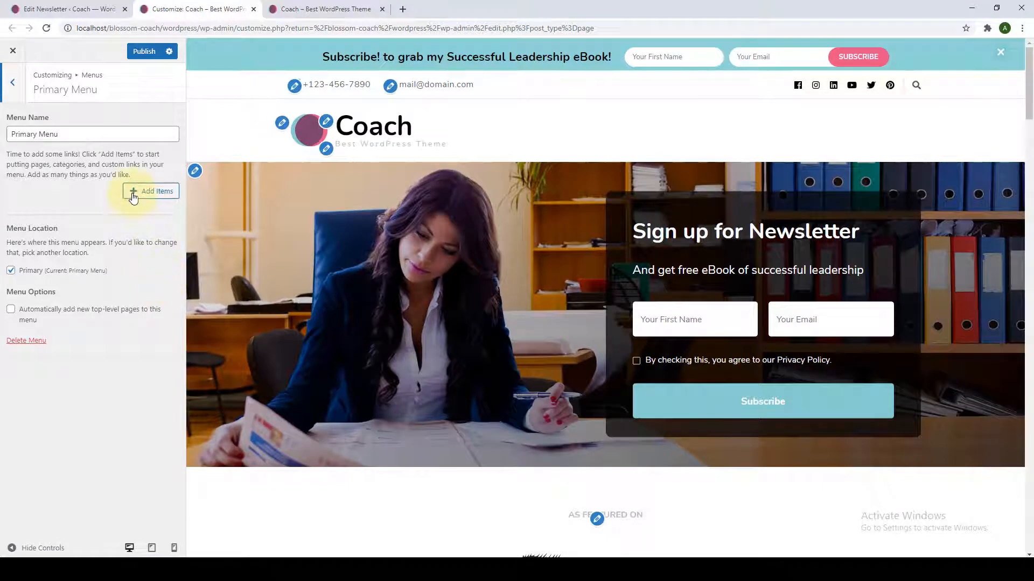
Add the About and Blog pages and Performance and Business categories to the menu.
click(149, 194)
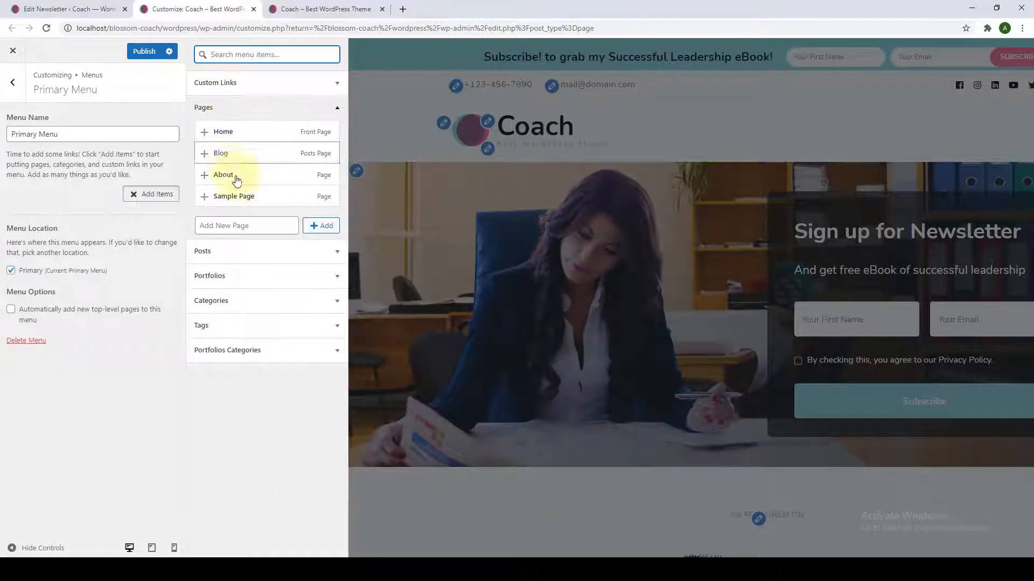
click(248, 303)
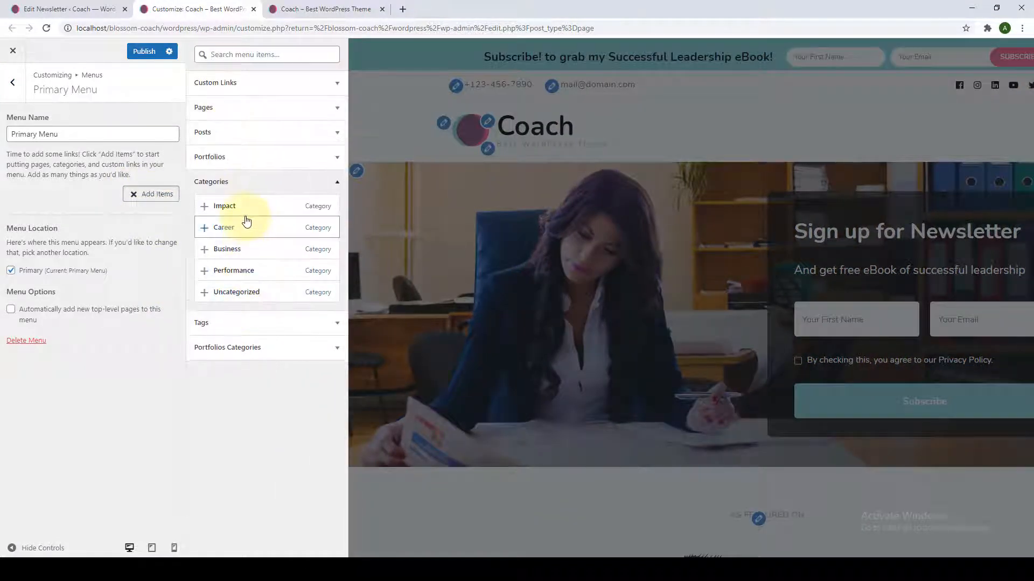
click(252, 181)
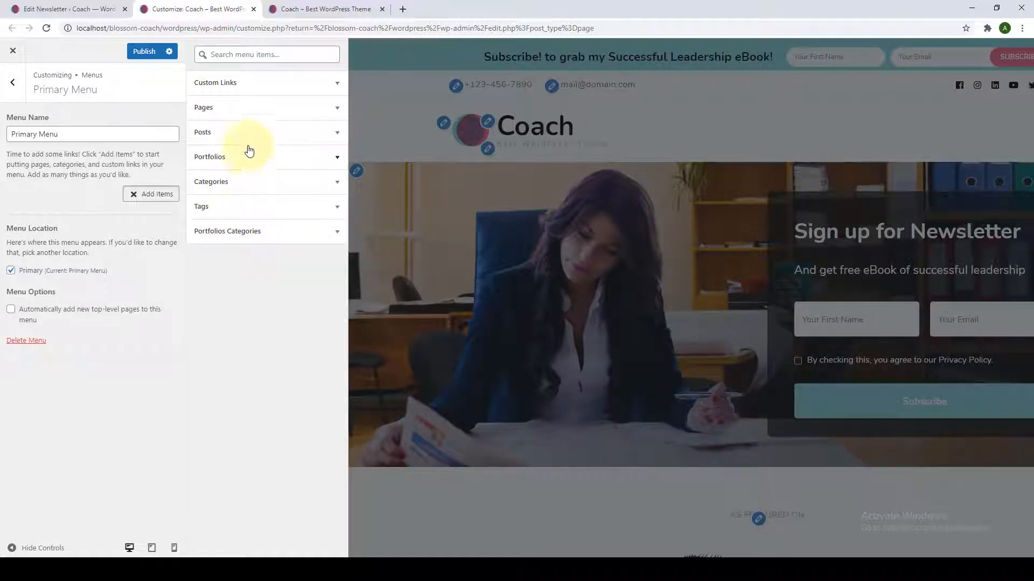
click(248, 112)
click(205, 175)
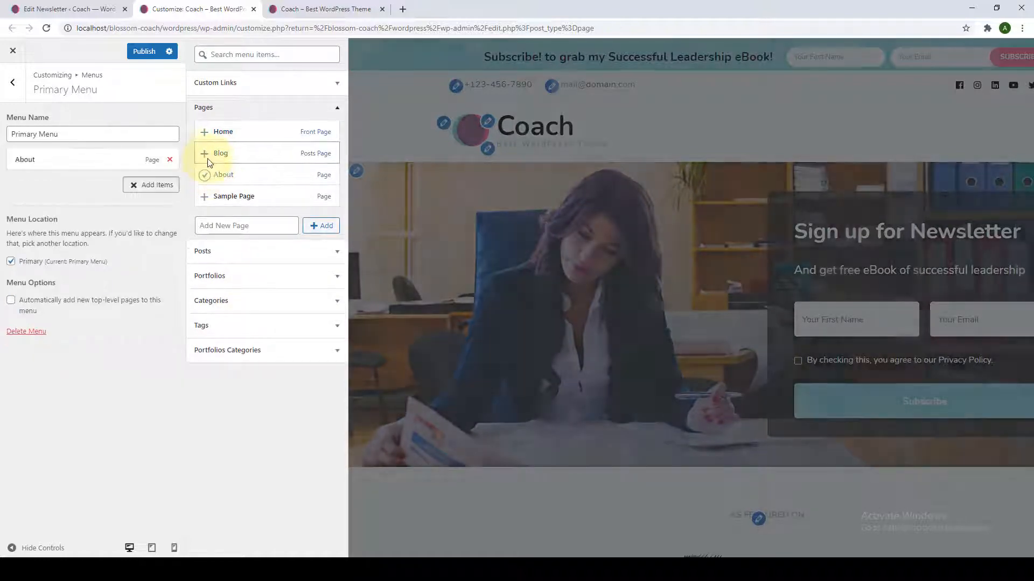
click(205, 153)
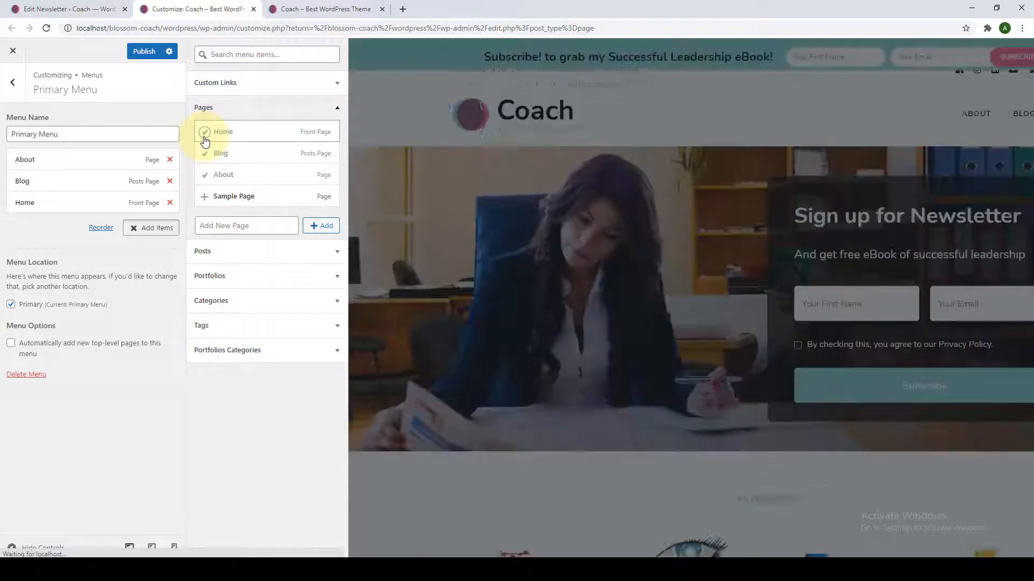
click(219, 111)
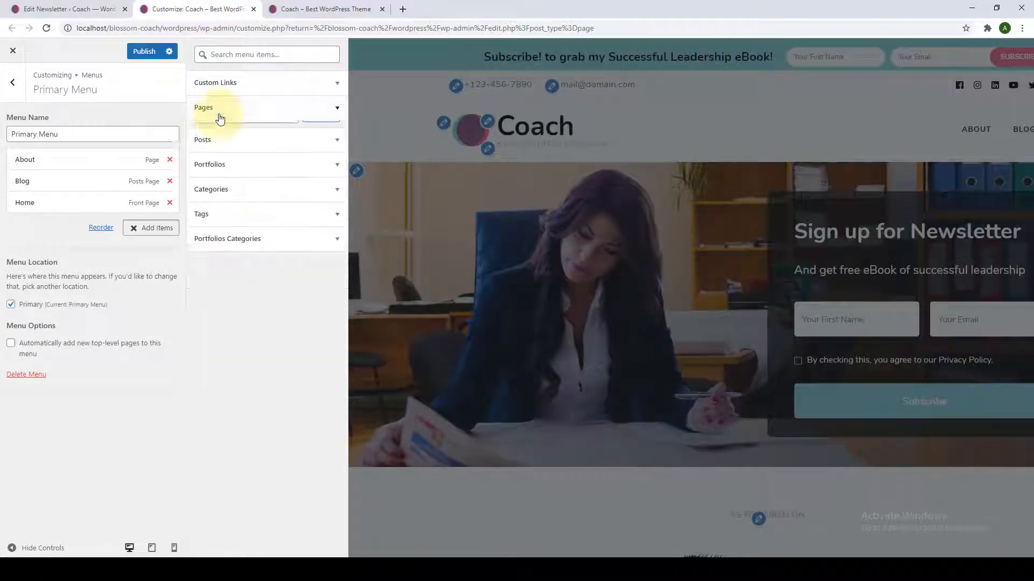
click(224, 189)
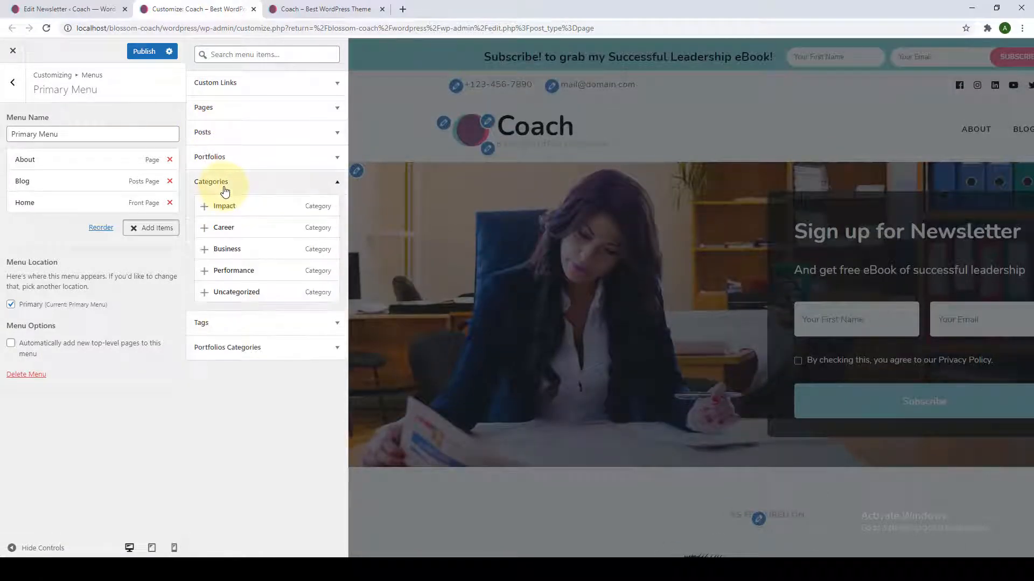
click(209, 264)
click(207, 252)
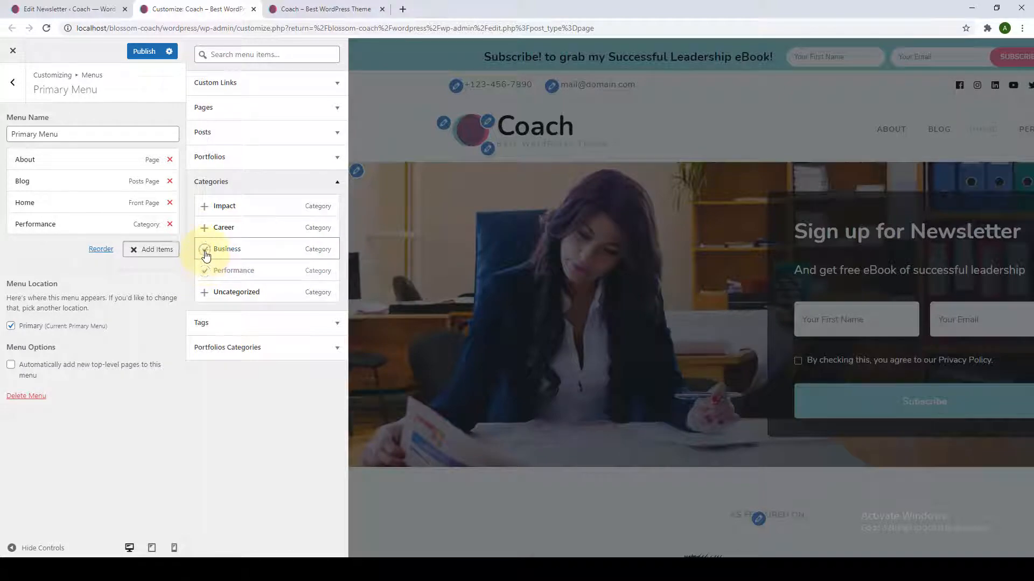
click(124, 307)
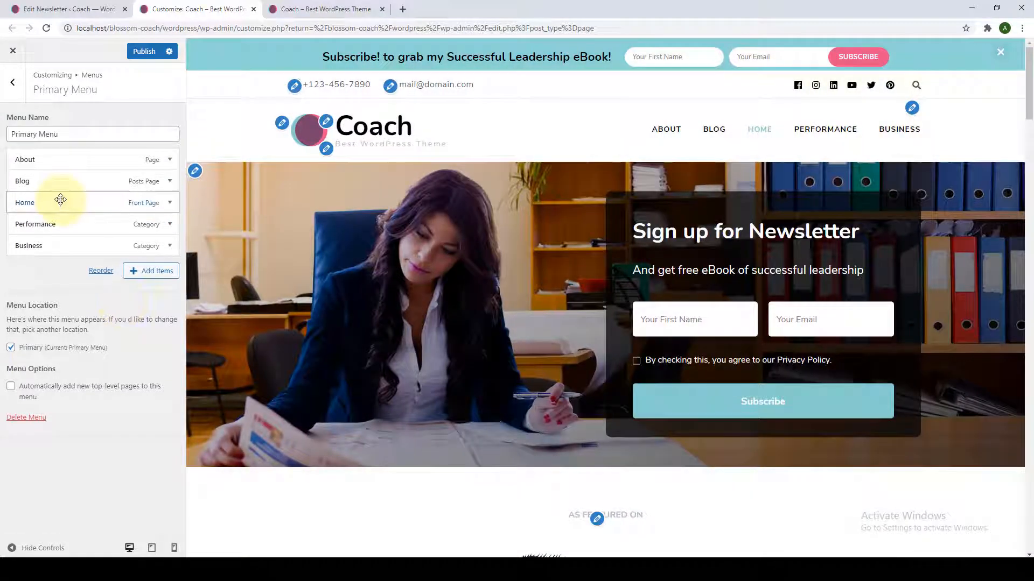
Move Home to the top and Blog above About, then publish the menu.
drag(57, 202, 59, 156)
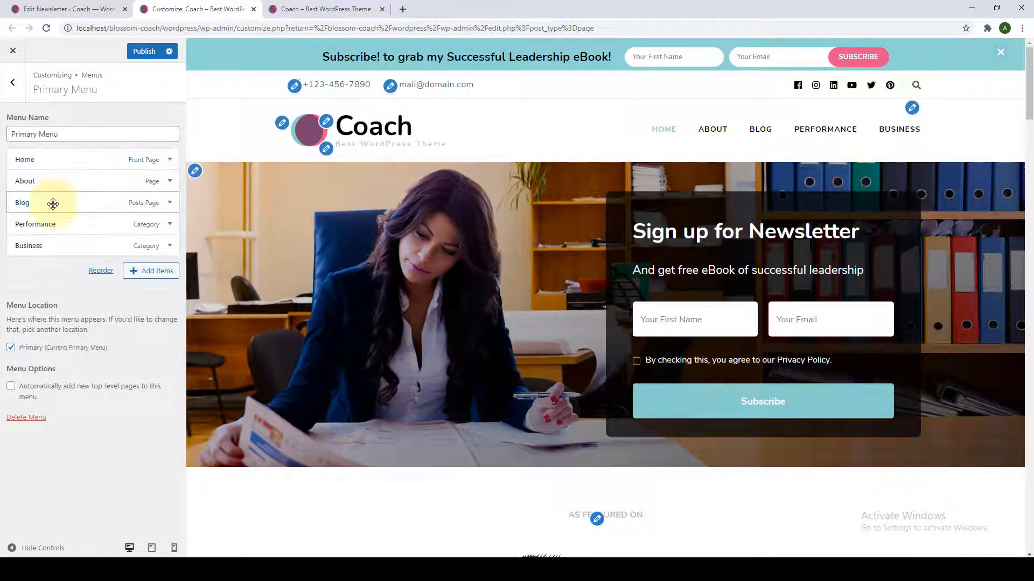
drag(53, 193, 73, 172)
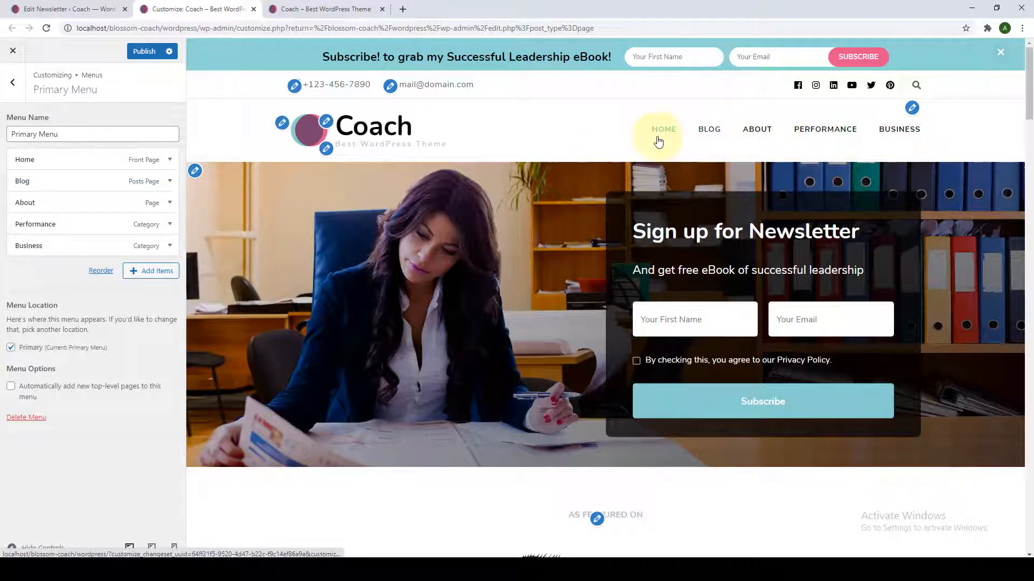
click(149, 52)
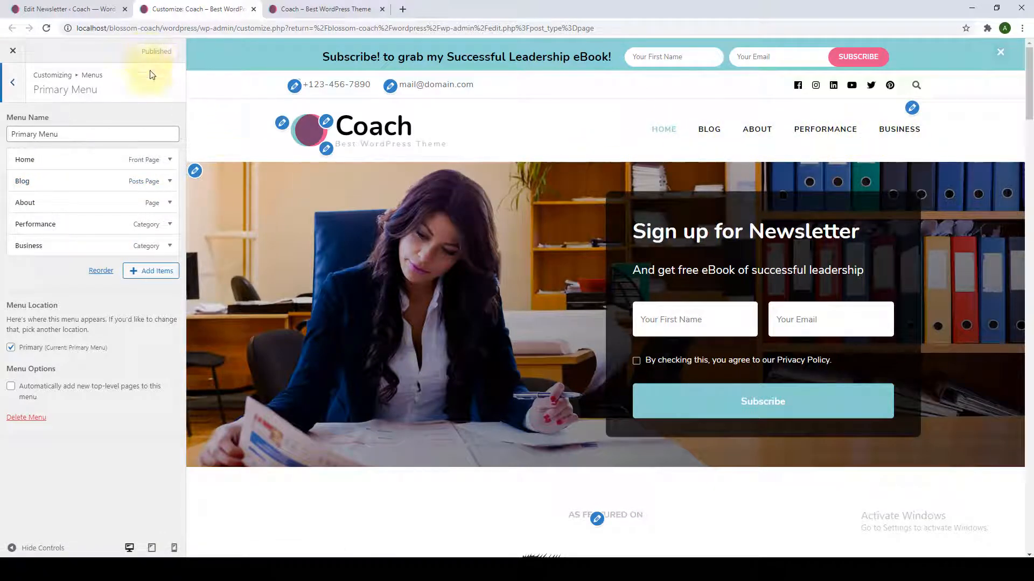
Look over the Custom Links URL and link text fields in the add-items panel.
click(139, 274)
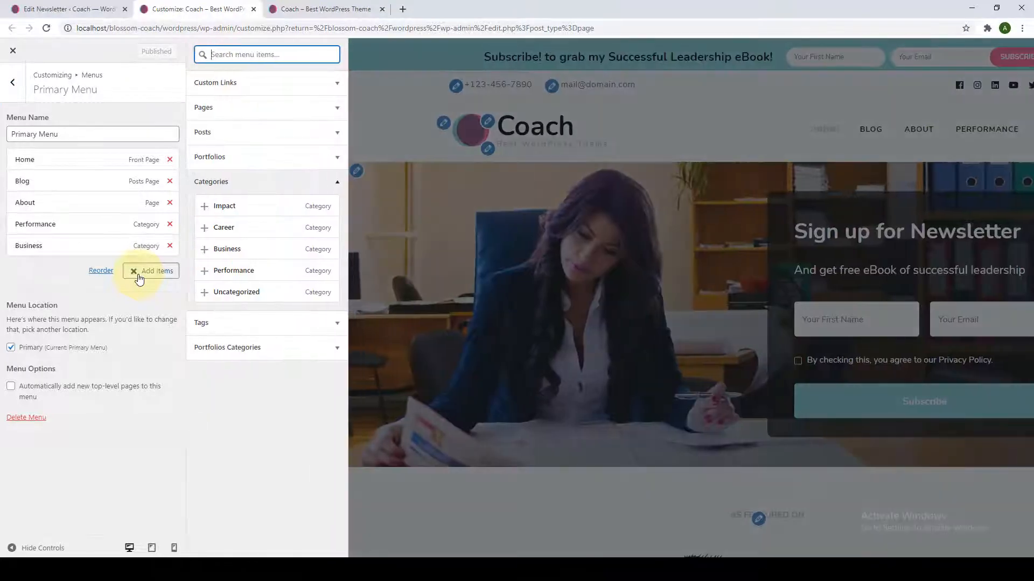
click(265, 85)
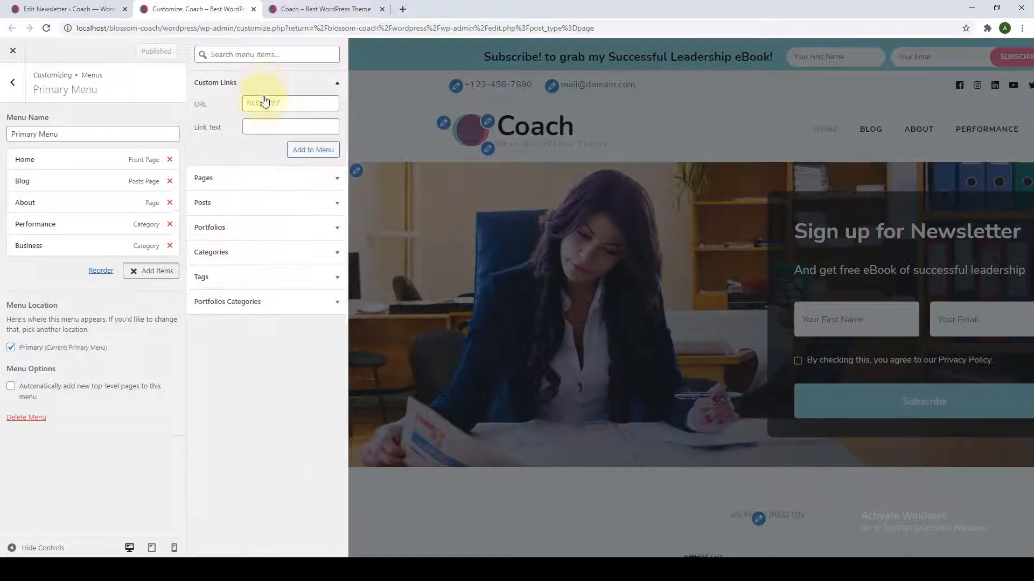
click(264, 103)
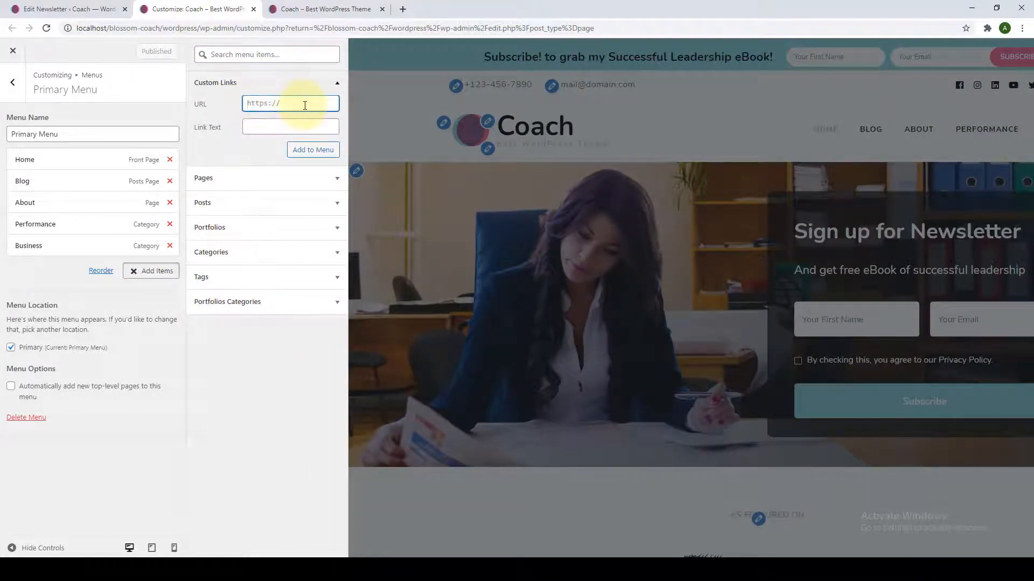
click(305, 127)
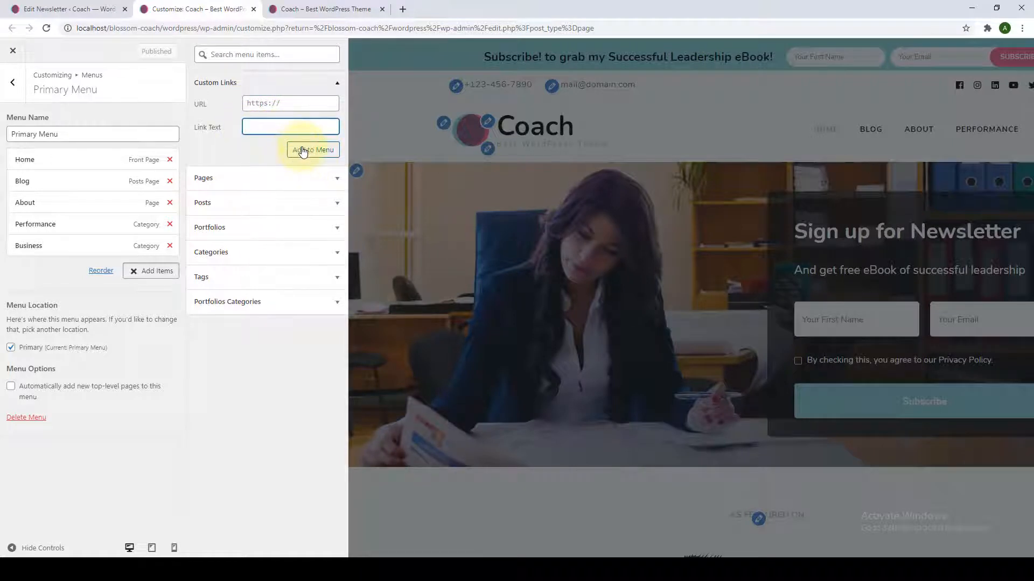
click(337, 83)
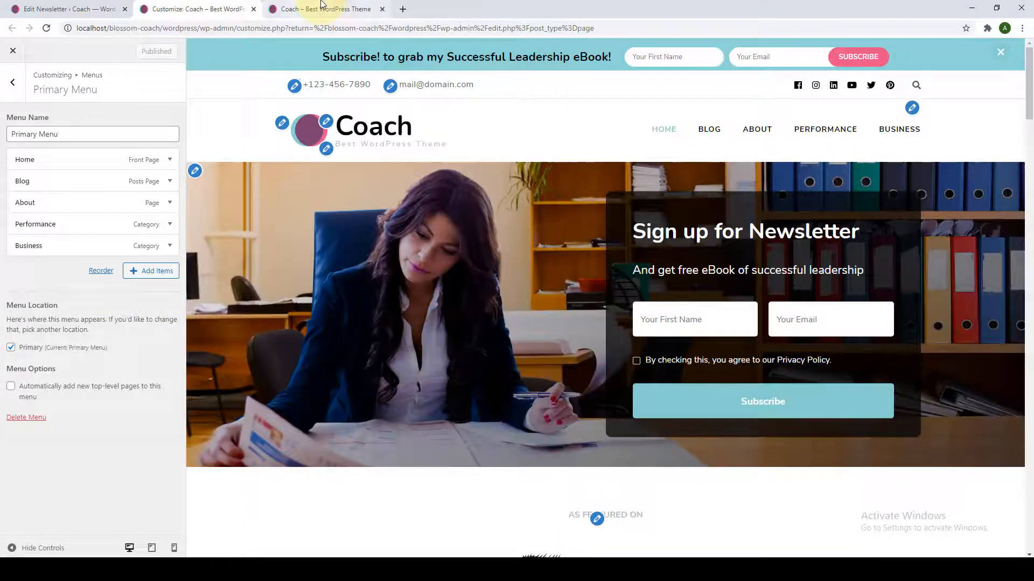
Reload the live site to verify the new menu, then back out to the Customizer's main sections.
click(321, 11)
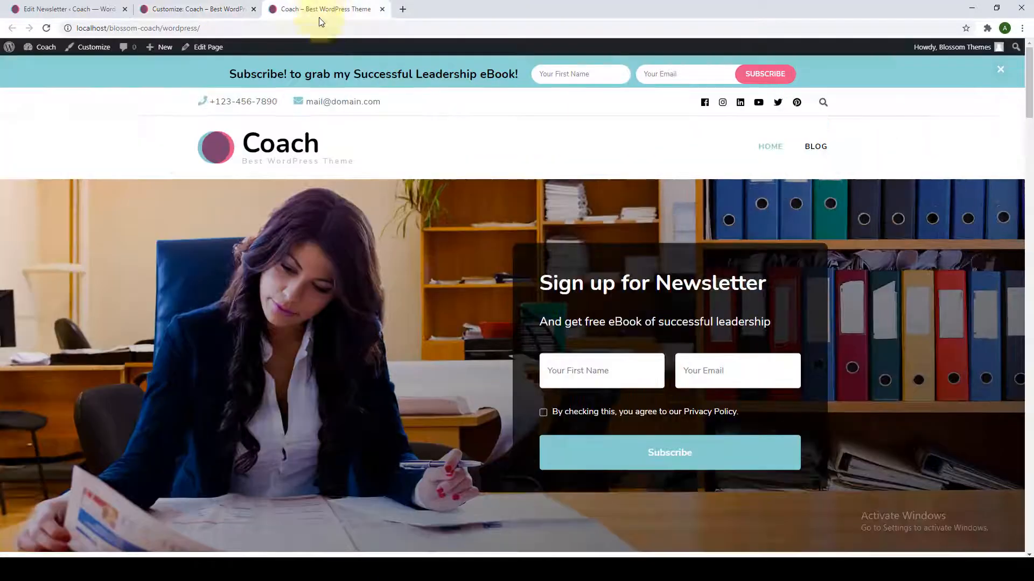
click(49, 24)
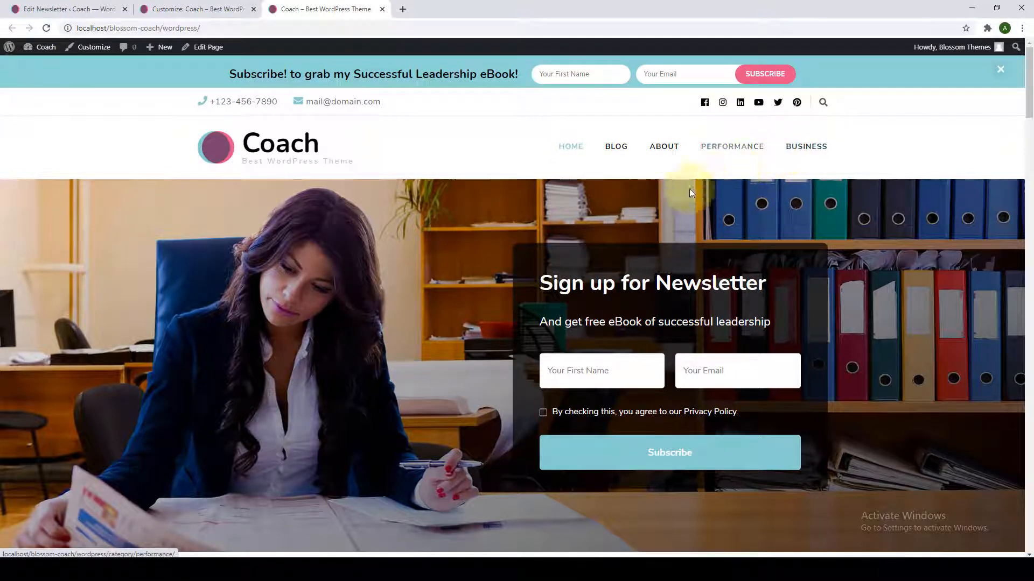
click(219, 10)
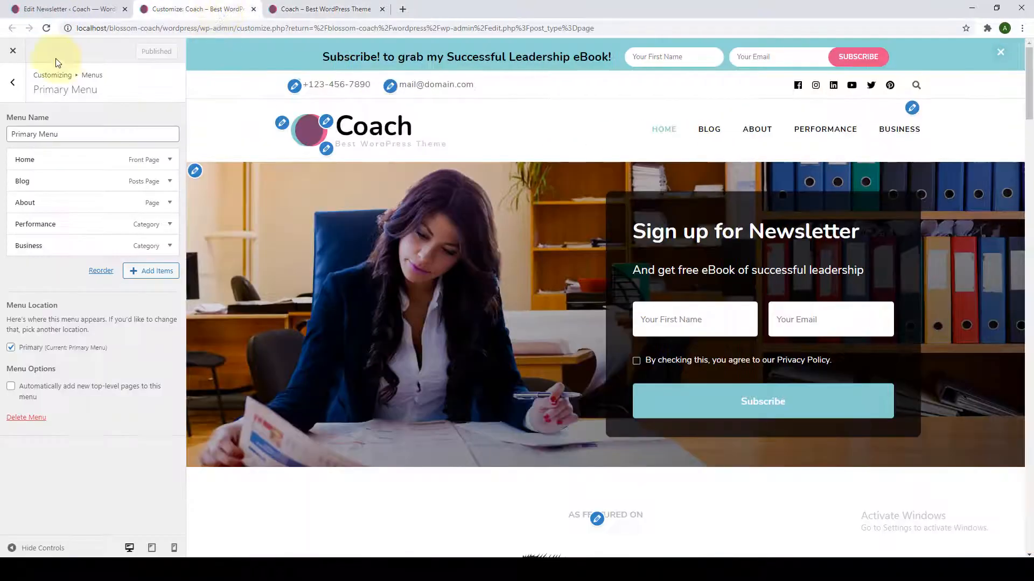
click(12, 81)
click(12, 82)
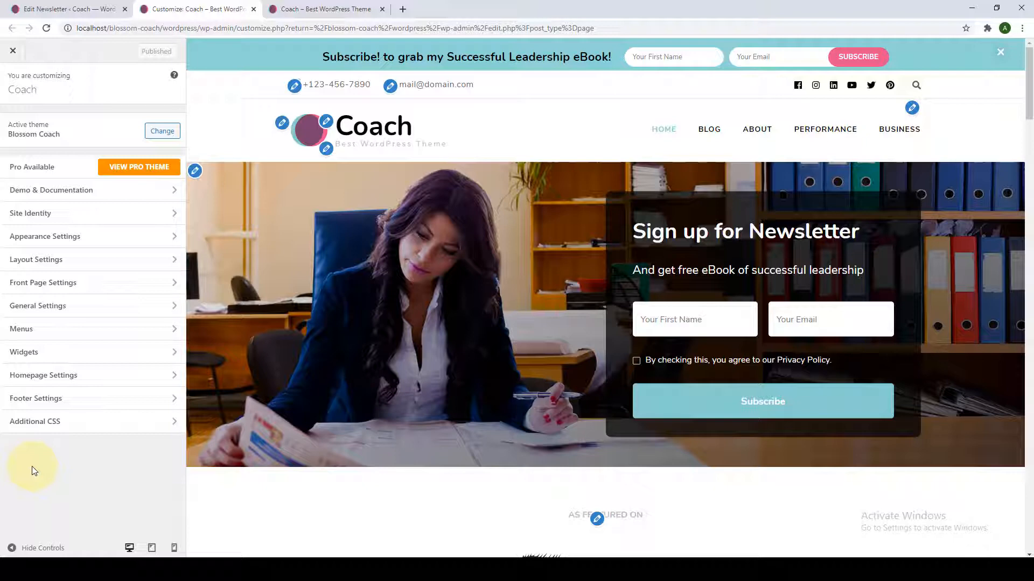
Copy the Contact form 1 shortcode from the Contact Forms list, ready for a new page.
click(76, 4)
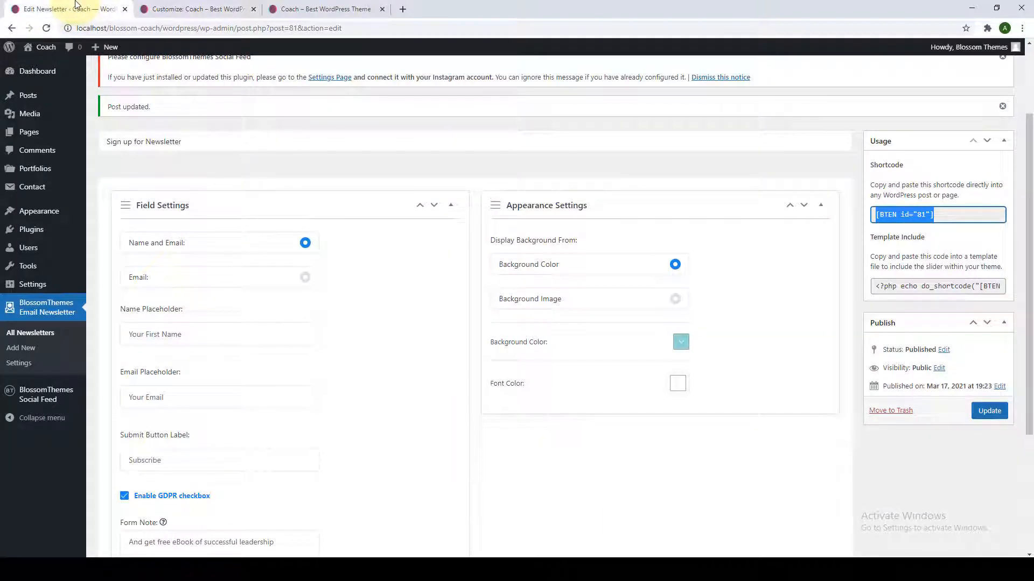
click(22, 71)
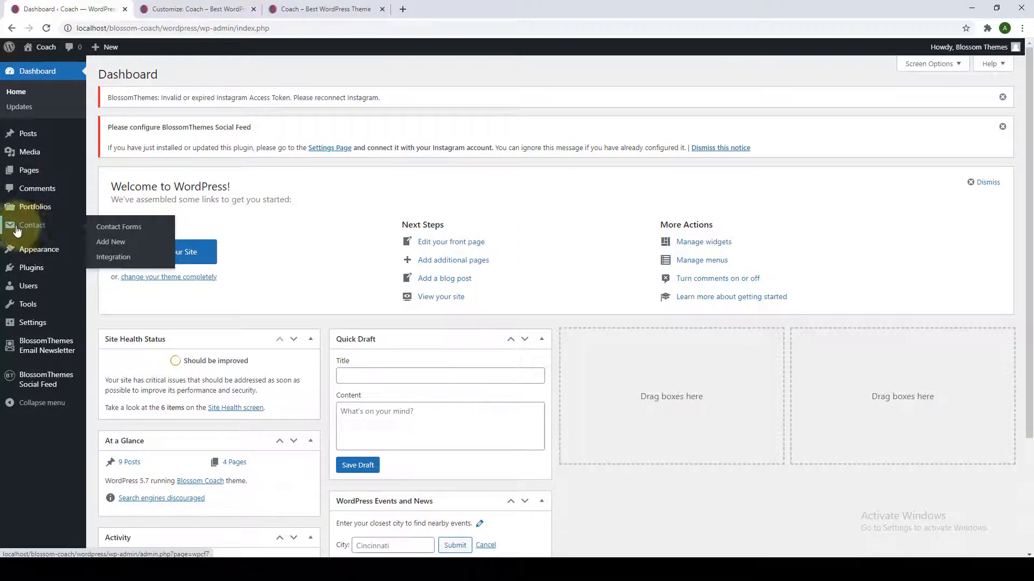
click(125, 233)
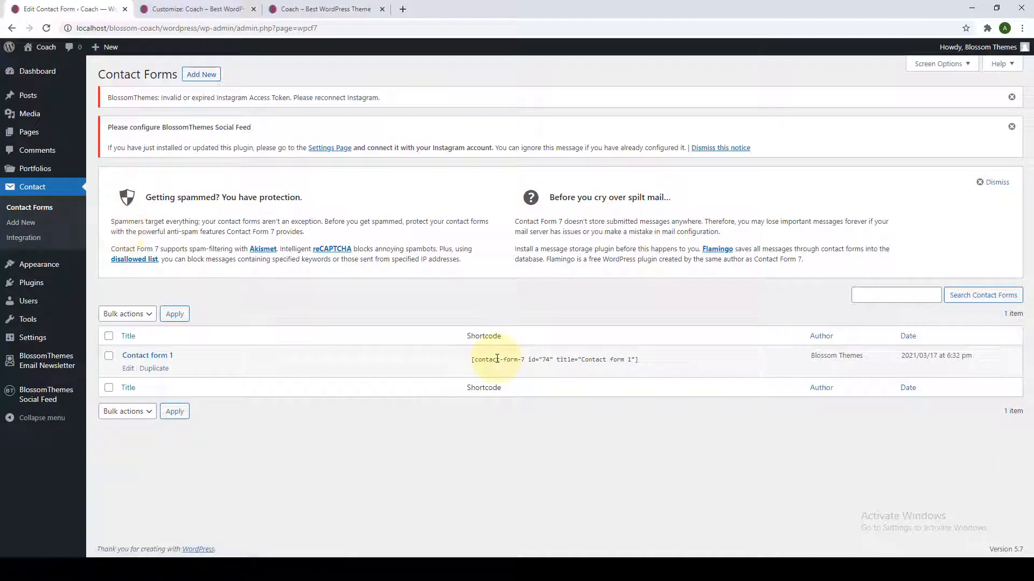
click(497, 359)
right_click(497, 359)
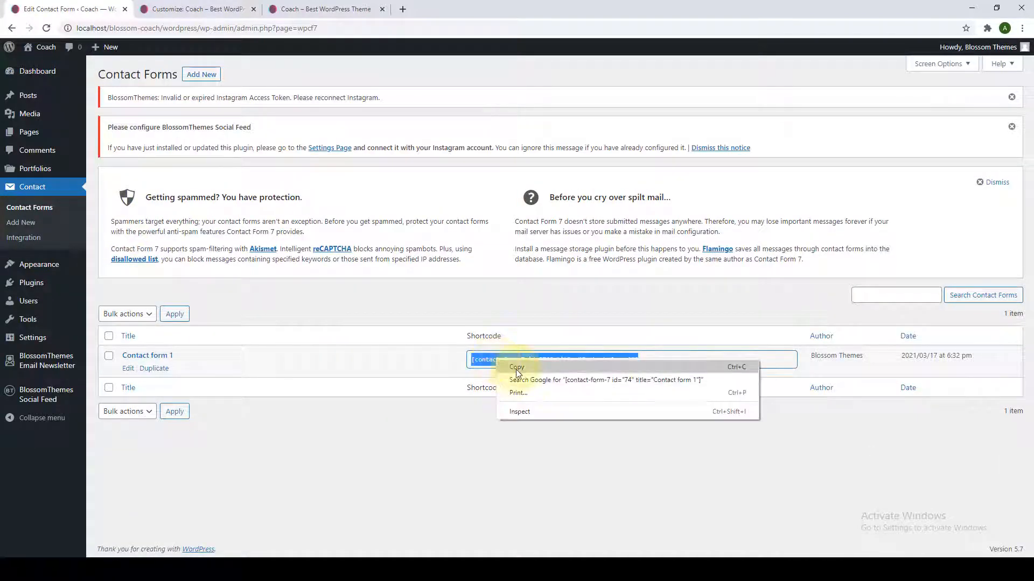
click(515, 368)
click(405, 414)
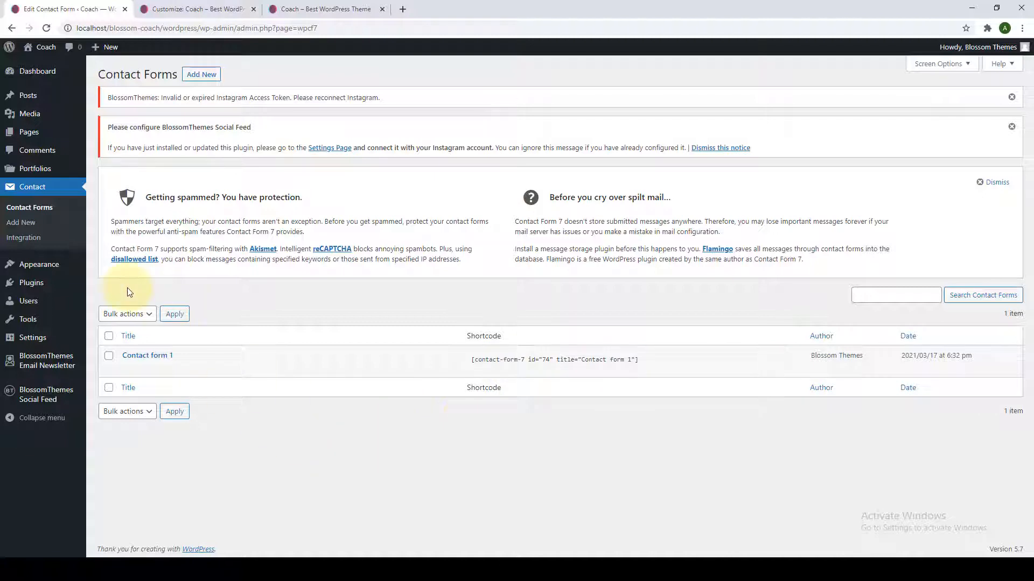
mouse_move(27, 135)
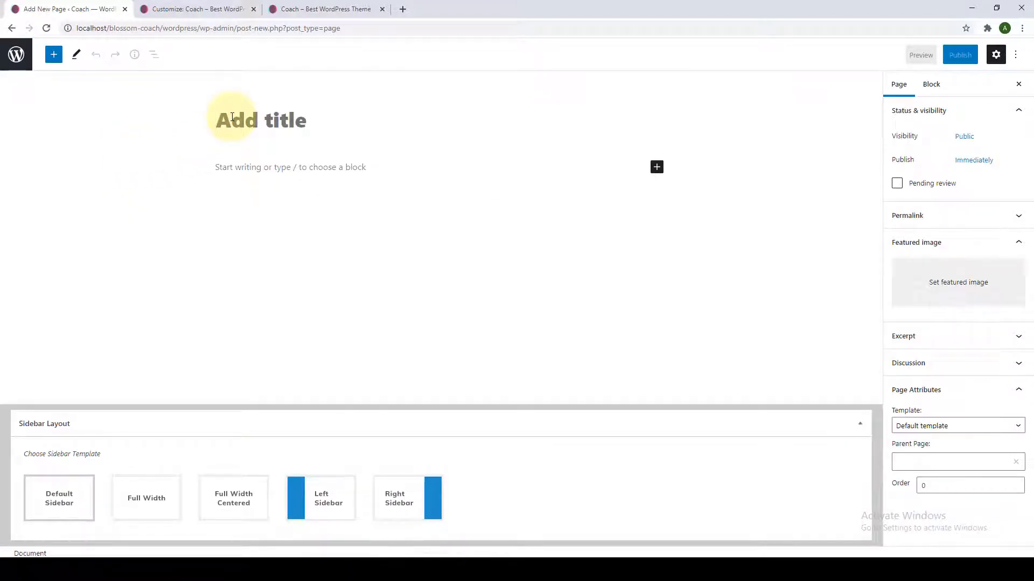
Title the page 'Contact', add the 'Reach Out To Me Directly From Here' line, and paste the form shortcode.
click(232, 116)
text(Contact)
click(410, 169)
text(Re)
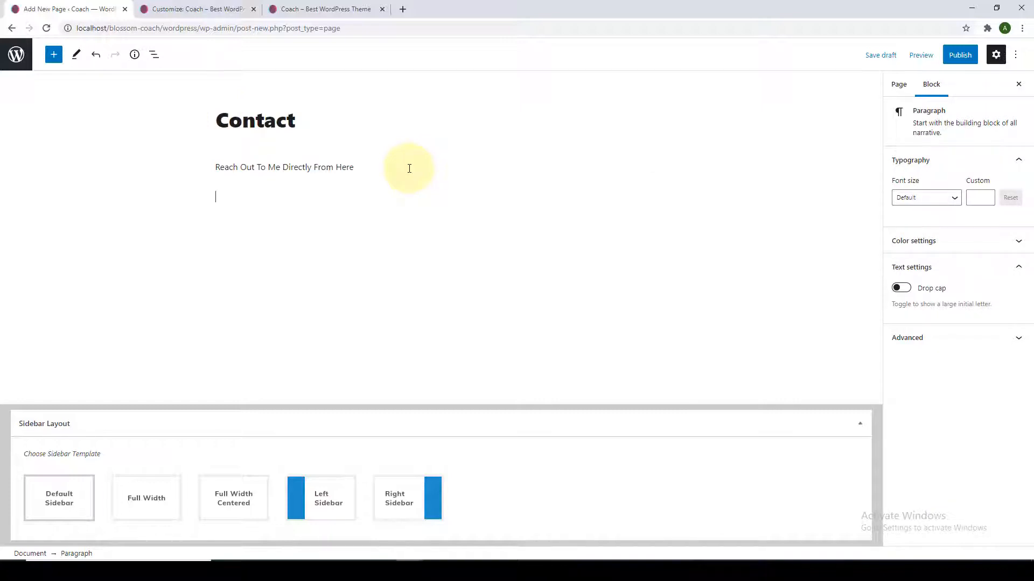
key(Return)
right_click(345, 204)
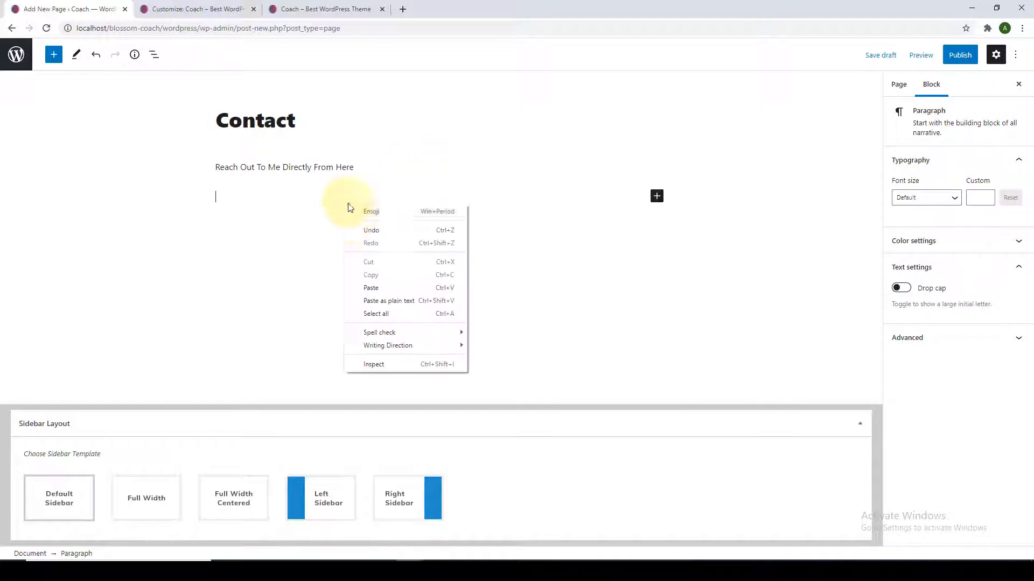
click(379, 289)
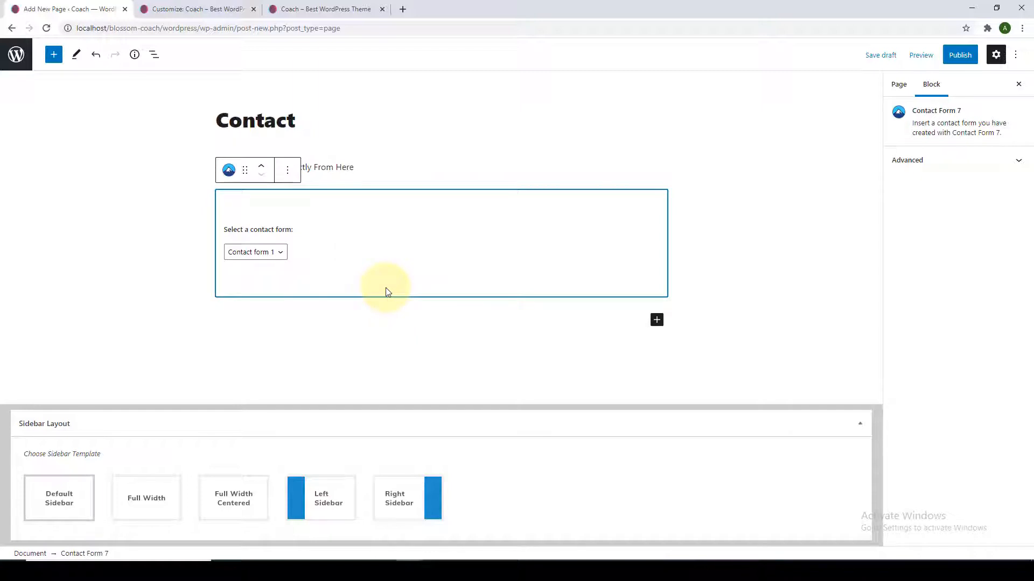
Publish the Contact page and open the live page in a new tab.
click(961, 56)
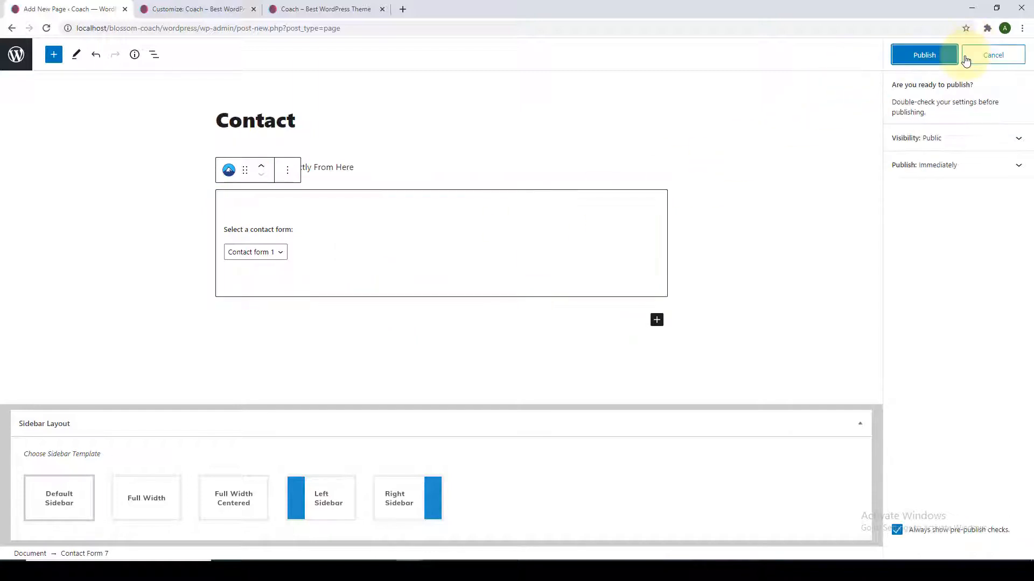
click(929, 61)
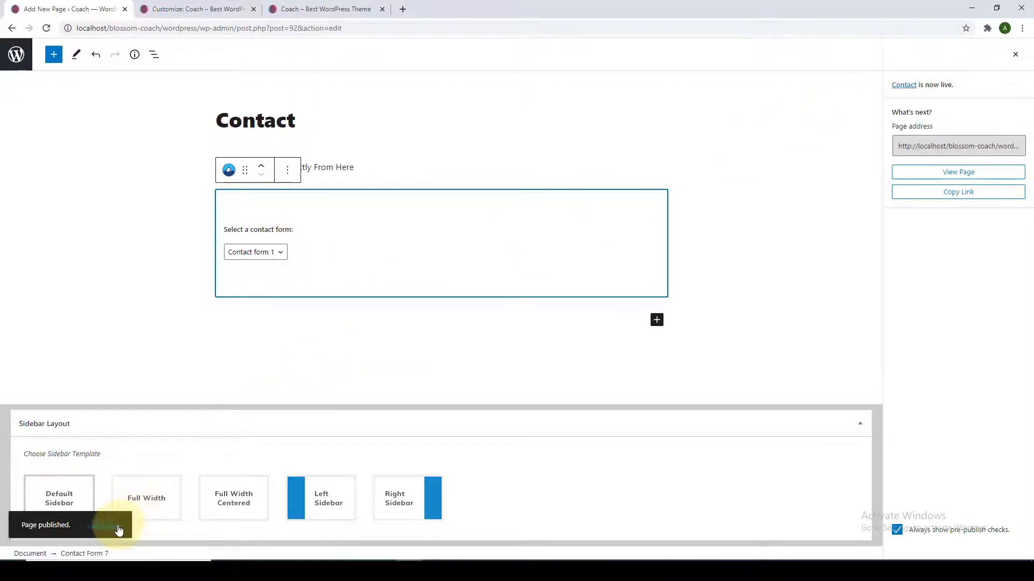
right_click(119, 530)
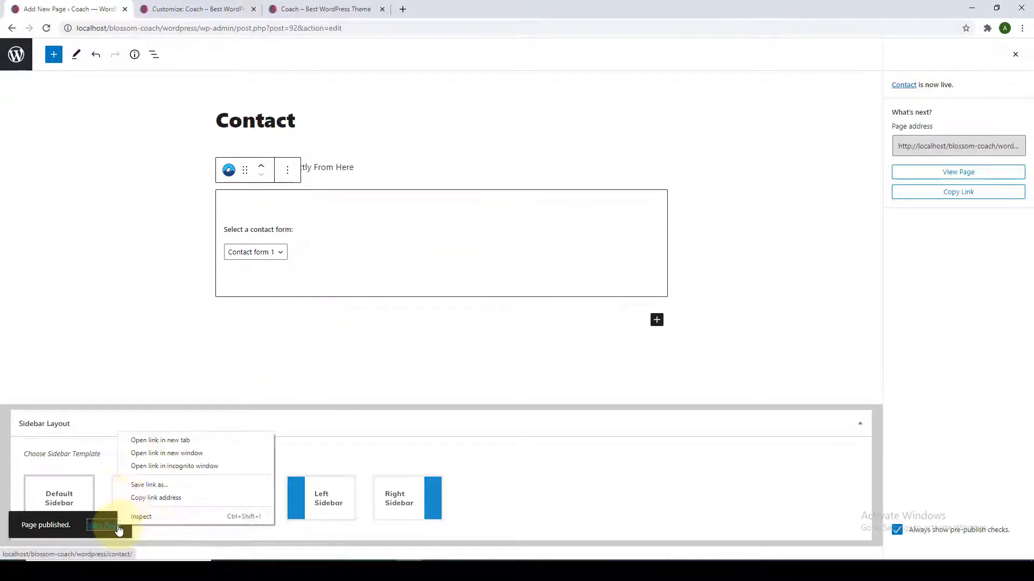
click(153, 440)
click(195, 8)
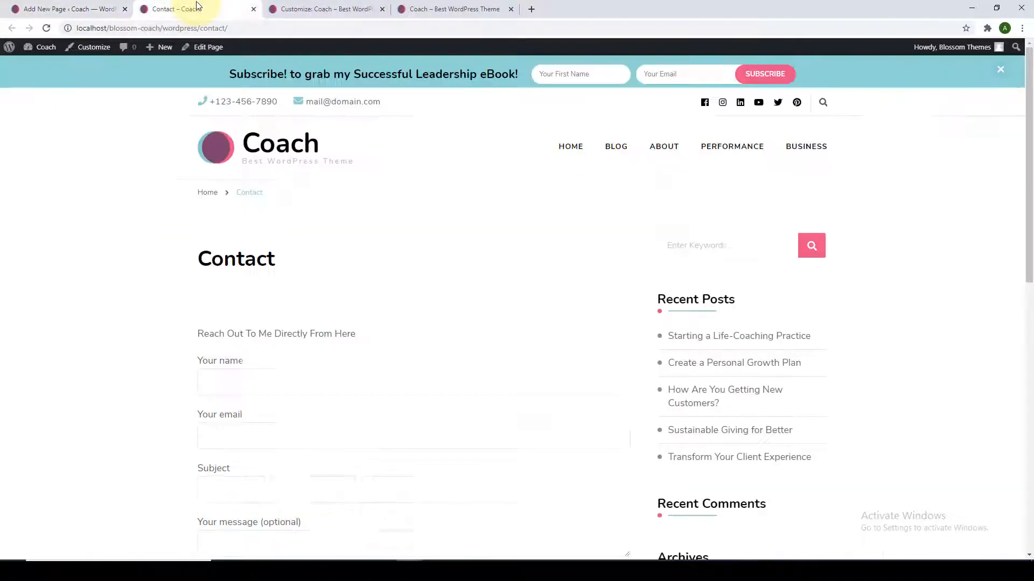
Review the live Contact page, then set its Sidebar Layout to Full Width Centered in the editor.
scroll(317, 268, down, 3)
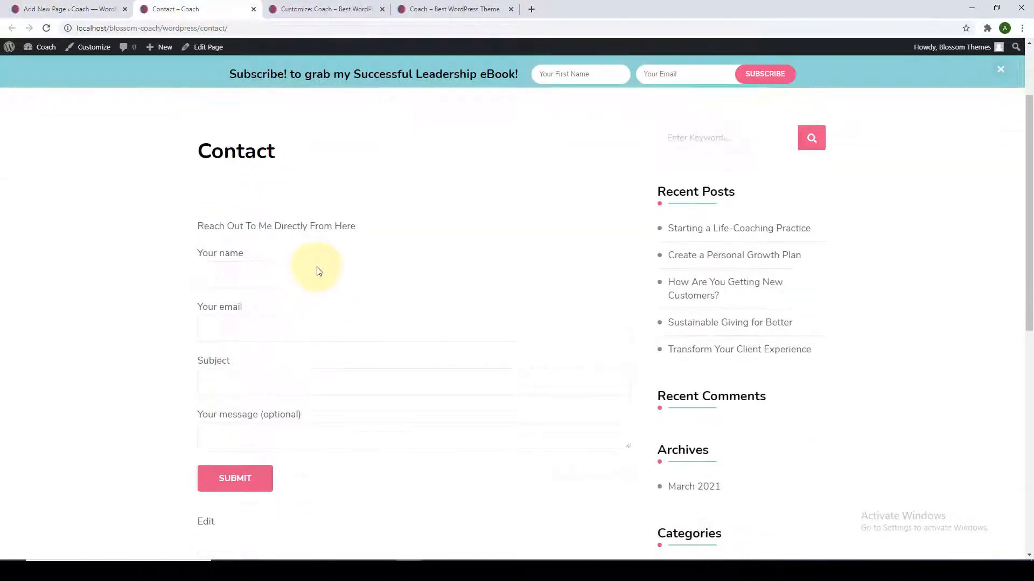
scroll(324, 404, up, 1)
scroll(324, 403, up, 1)
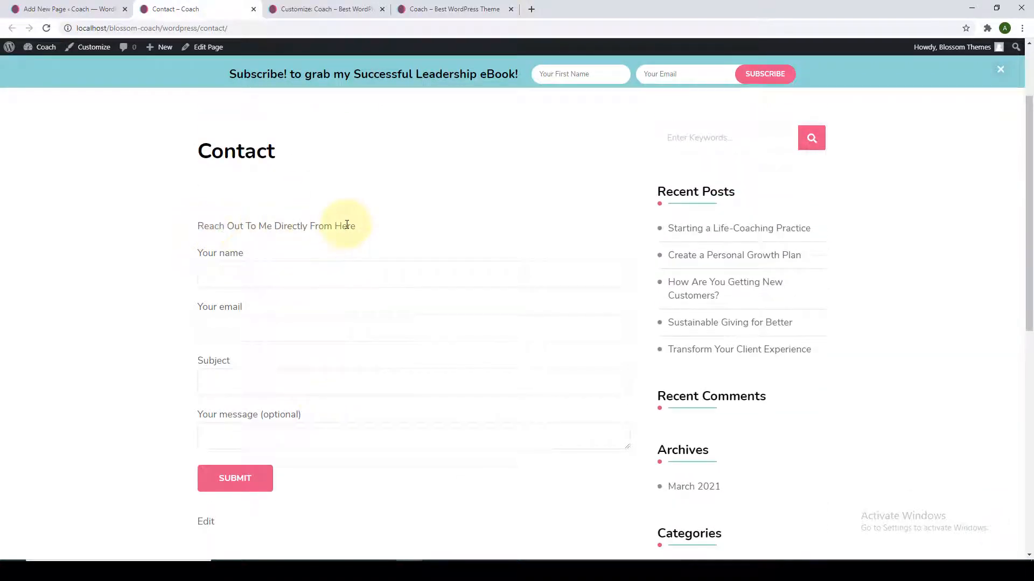
scroll(358, 245, down, 2)
scroll(365, 261, up, 3)
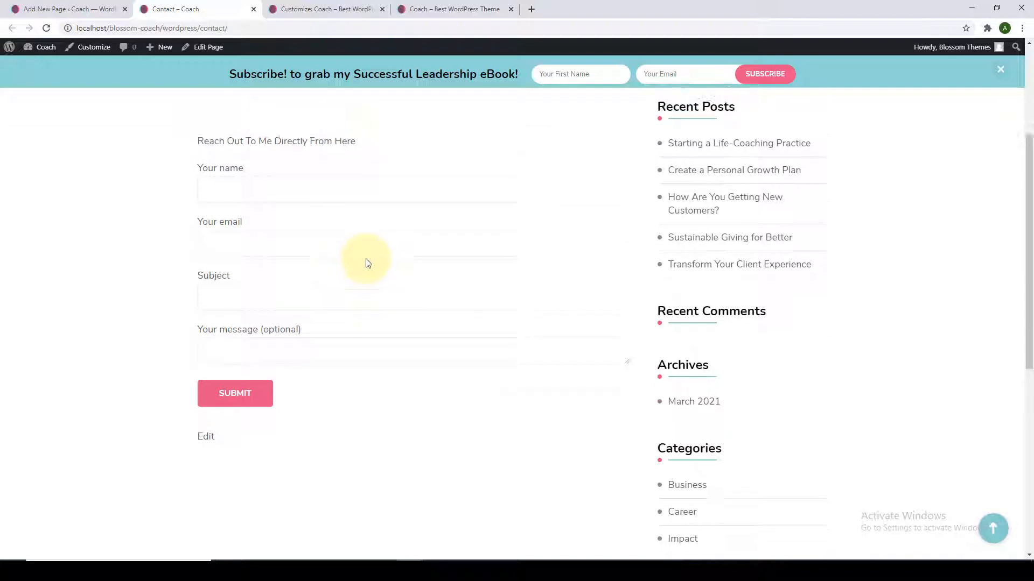
click(35, 9)
click(220, 509)
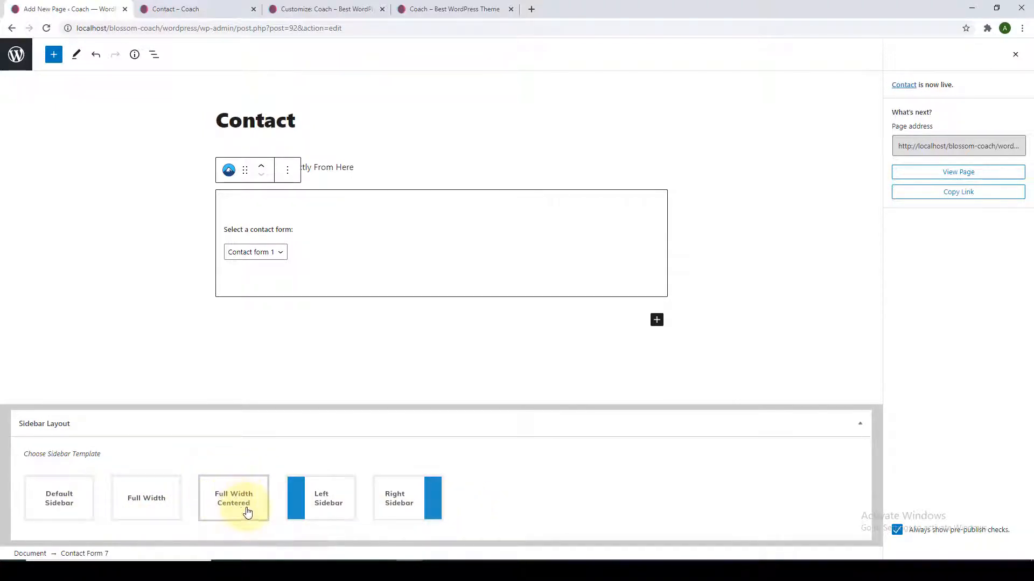
Save the layout change, reload the live Contact page to check the centred layout, then close it.
click(1015, 54)
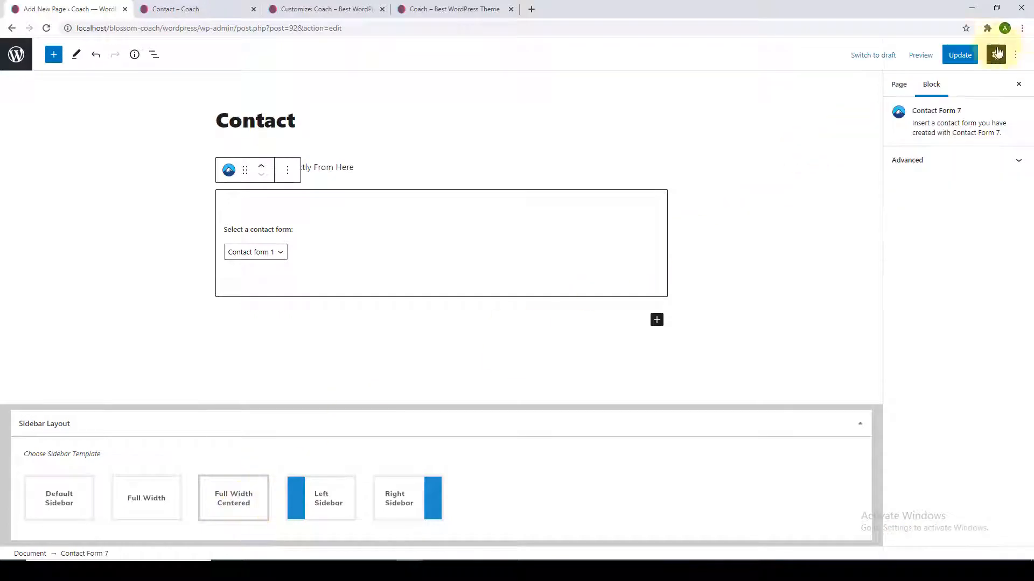
click(962, 56)
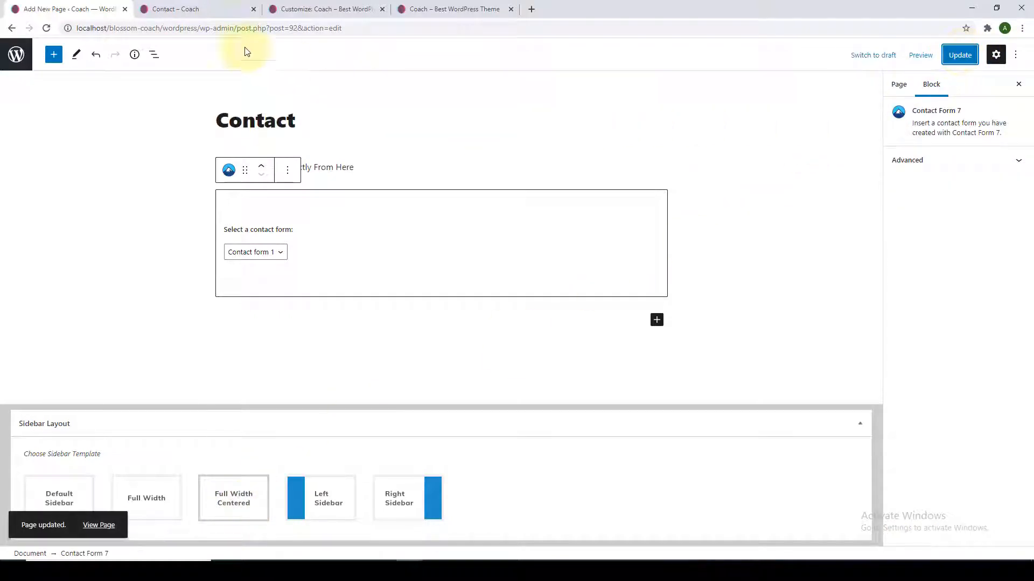
click(205, 9)
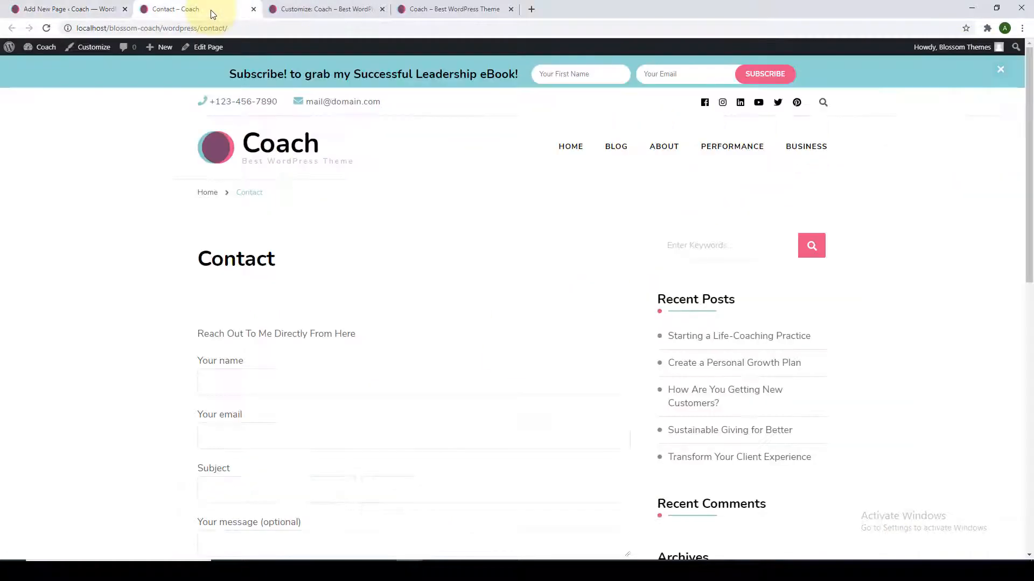
click(49, 31)
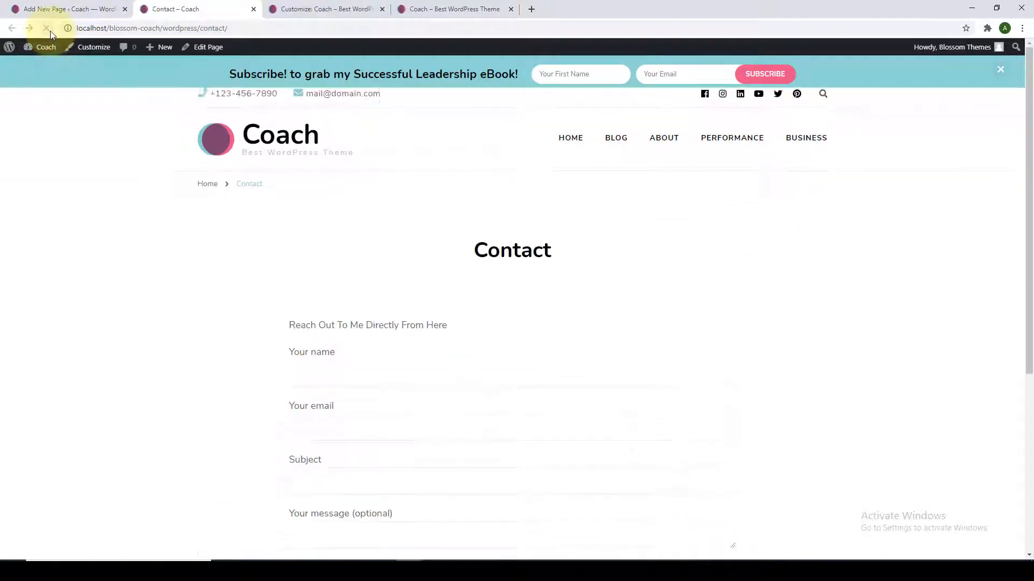
scroll(607, 271, down, 5)
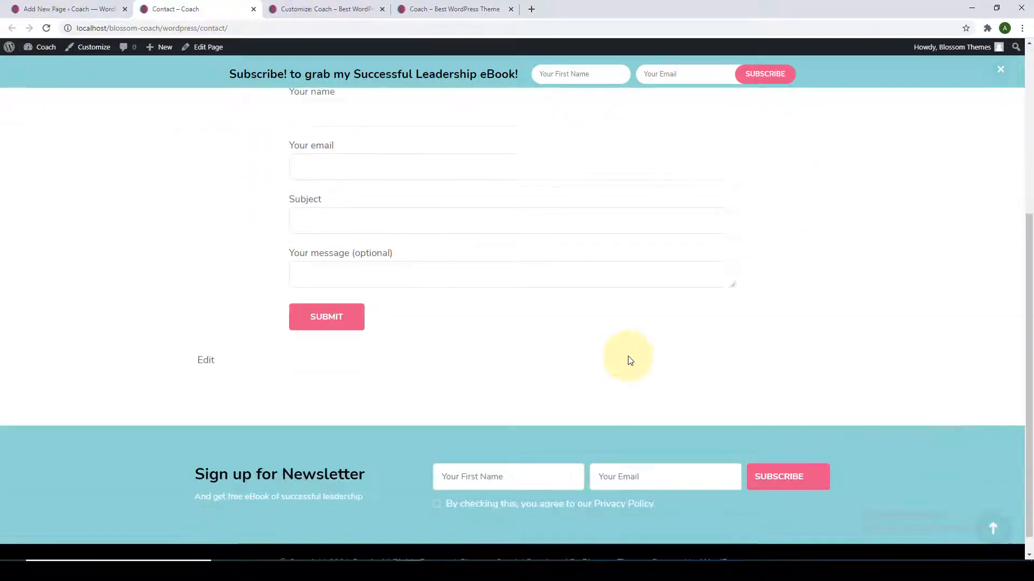
scroll(630, 359, up, 5)
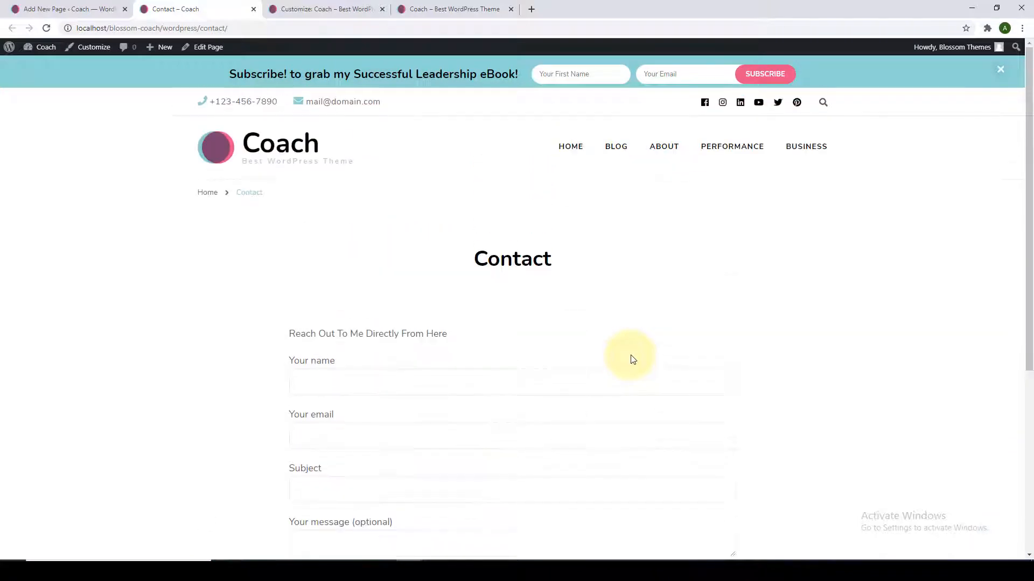
click(253, 10)
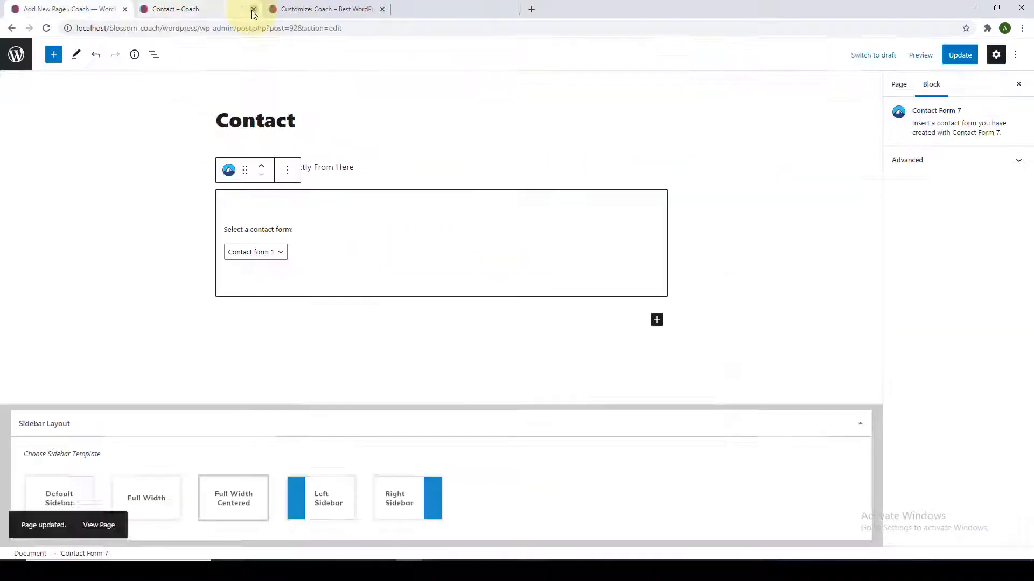
Open Appearance > Customize from the dashboard in a new tab.
click(17, 54)
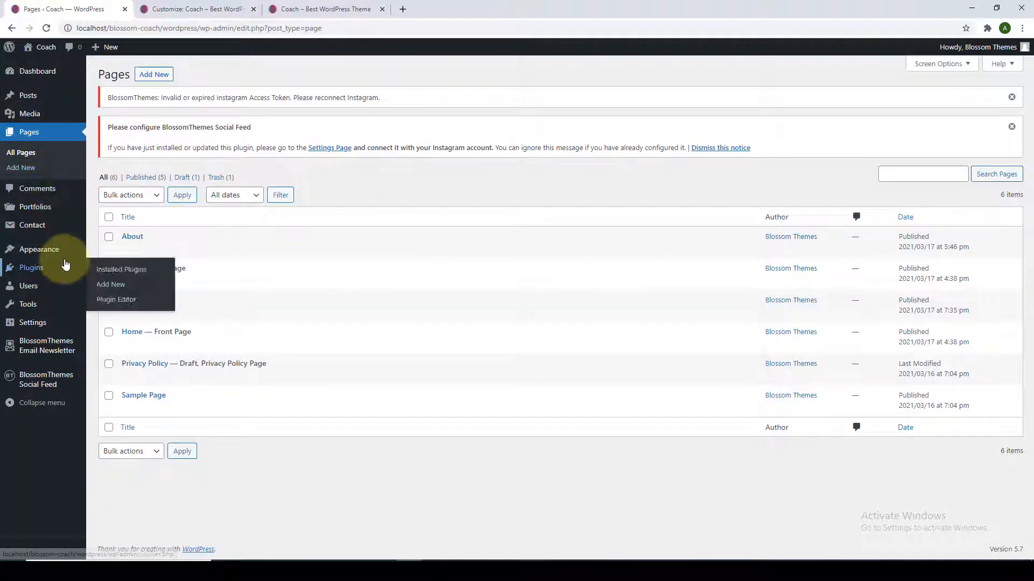
mouse_move(39, 250)
right_click(119, 269)
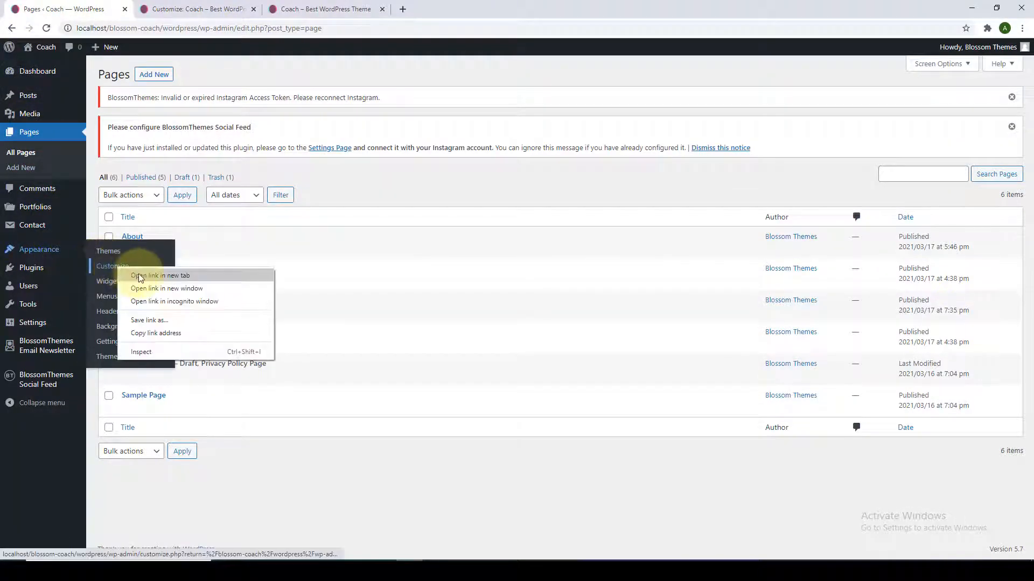
click(139, 277)
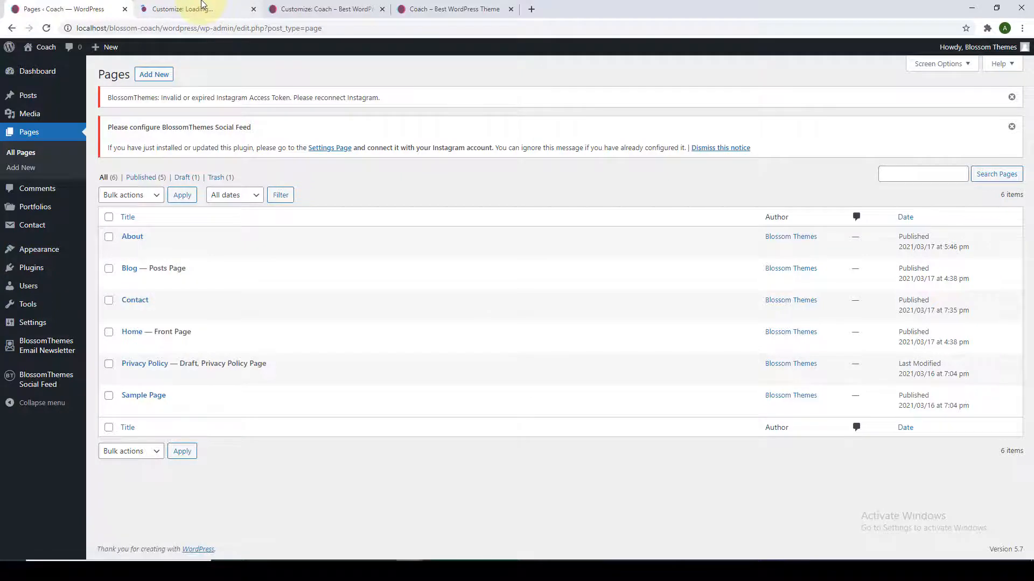
click(213, 9)
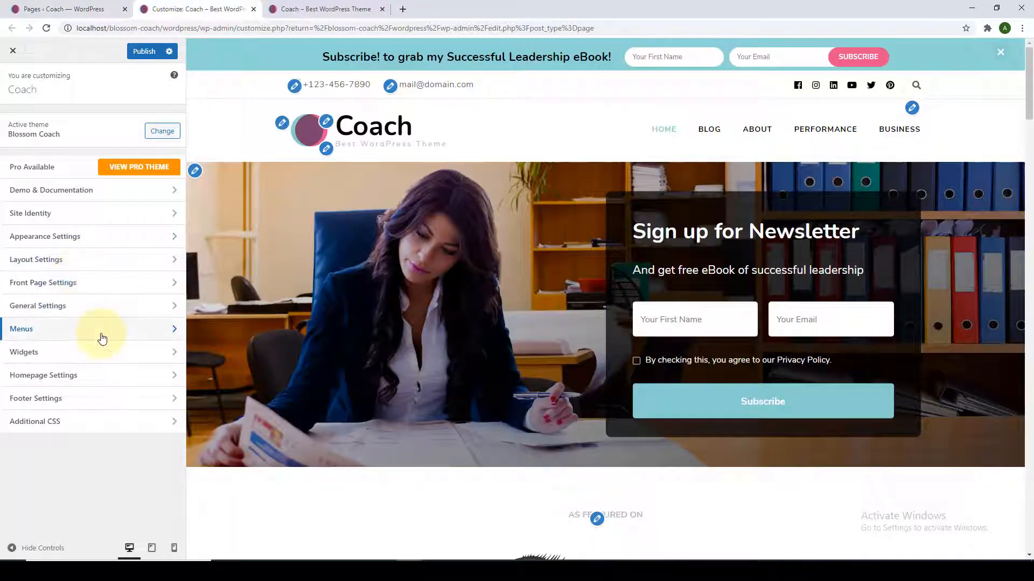
Add the Contact page to the Primary Menu and return to the main Customizer panel.
click(102, 338)
click(120, 142)
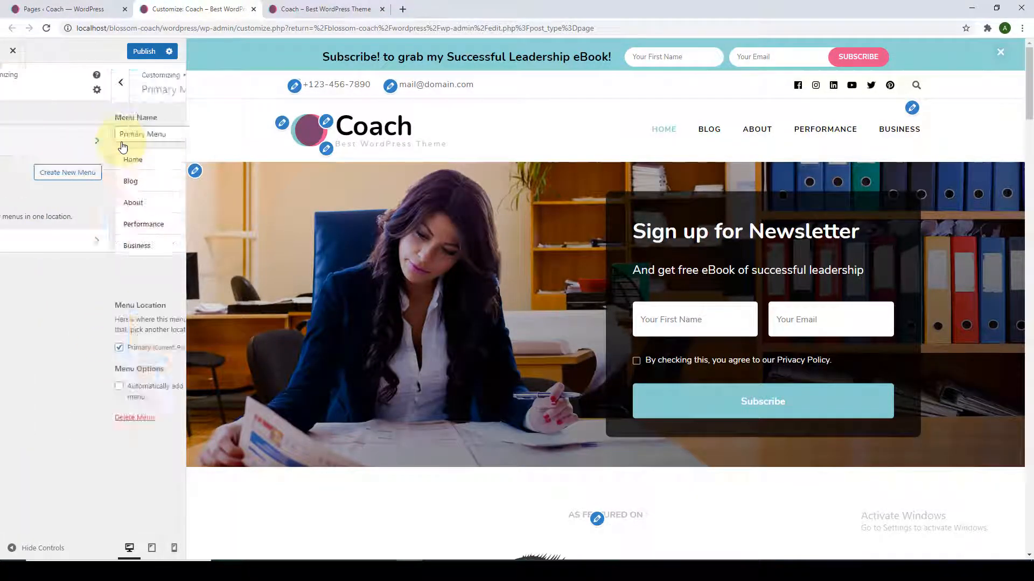
click(138, 275)
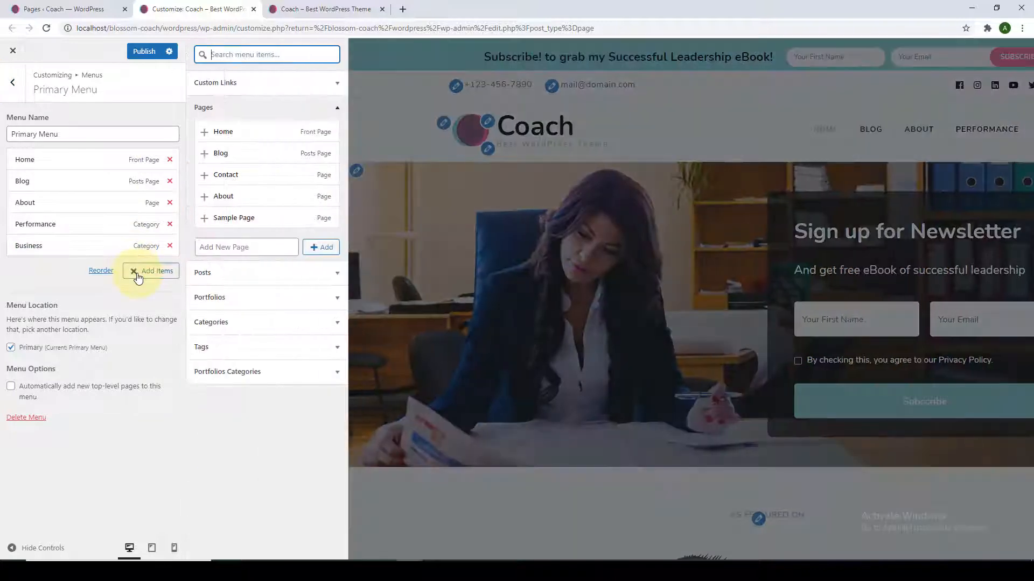
click(204, 176)
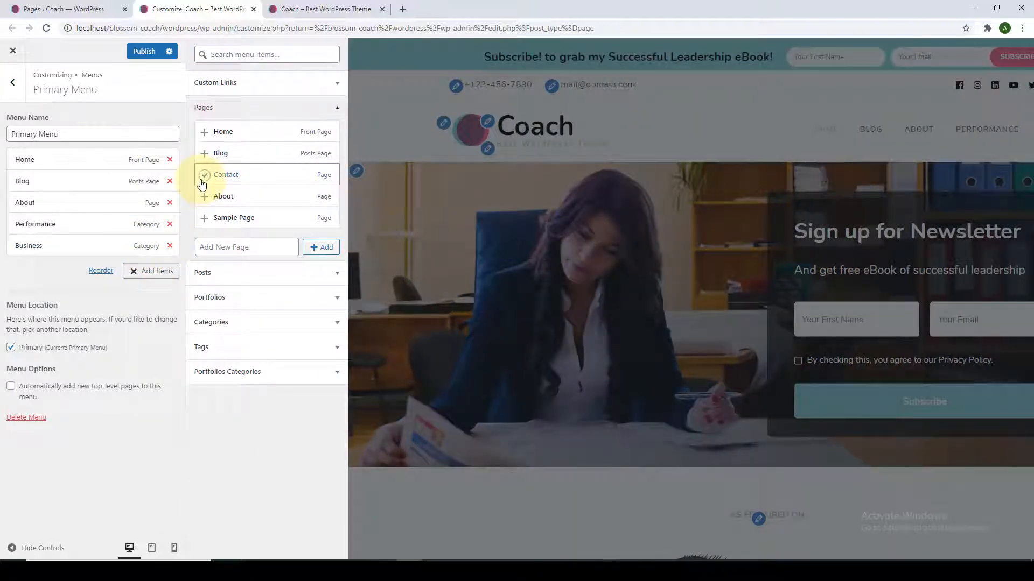
click(39, 293)
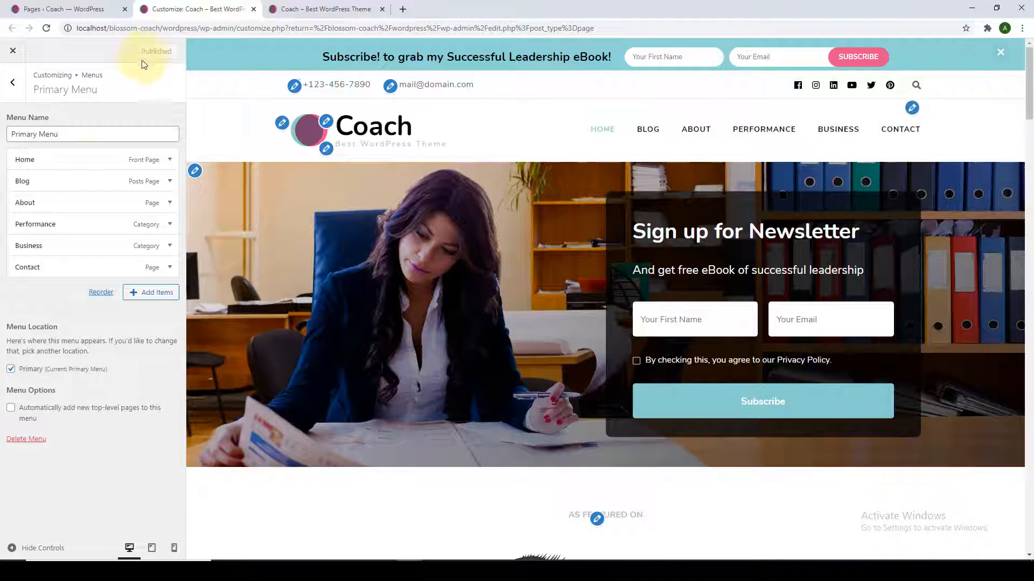
click(20, 90)
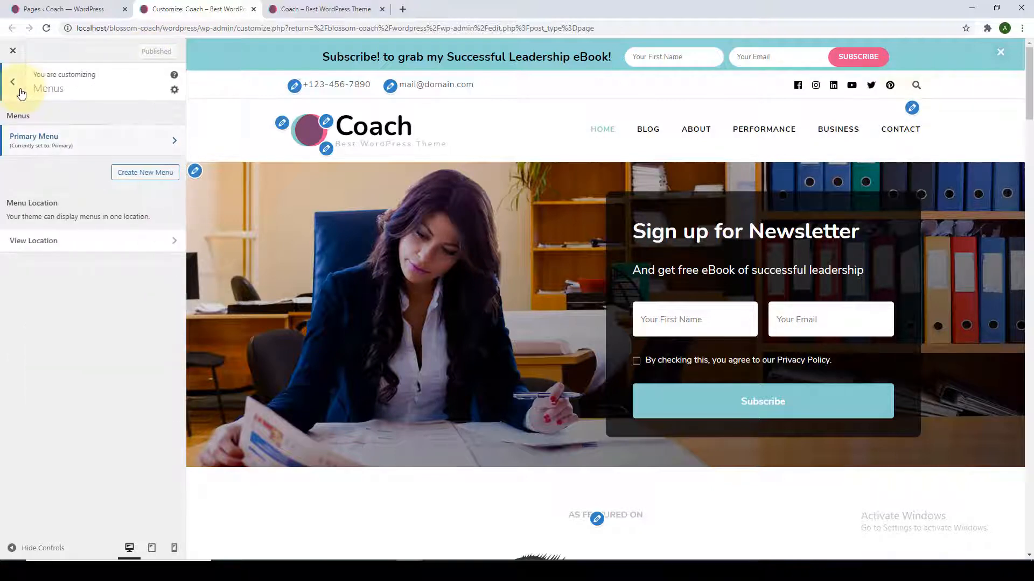
click(20, 89)
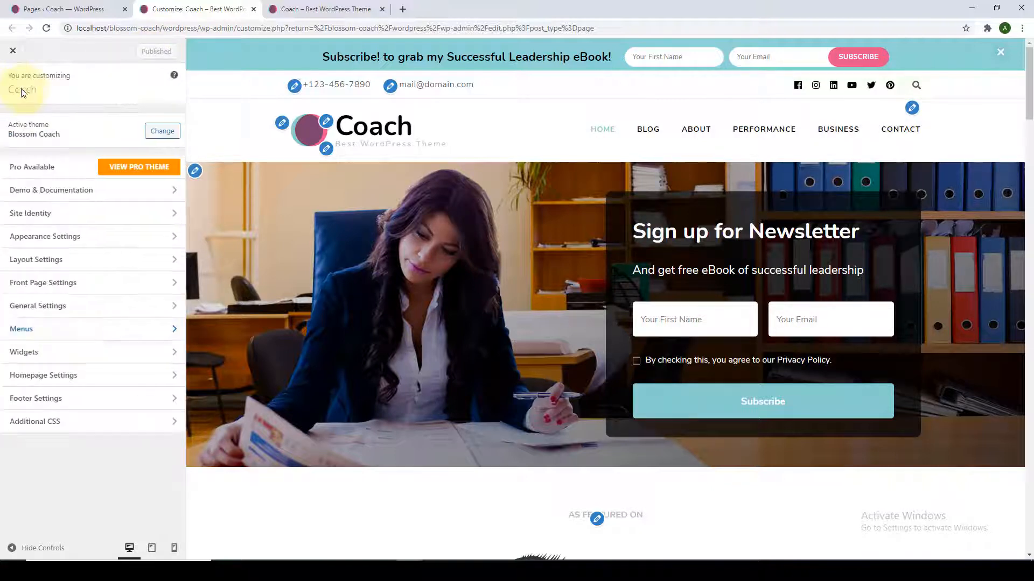
Open the Sidebar widget area and load the Blog page in the preview.
click(152, 357)
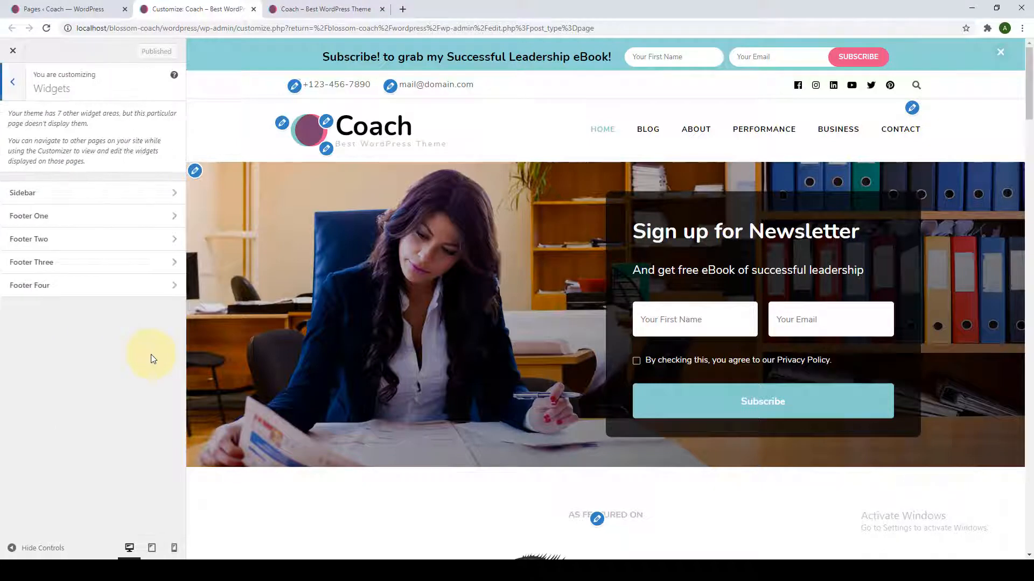
click(107, 205)
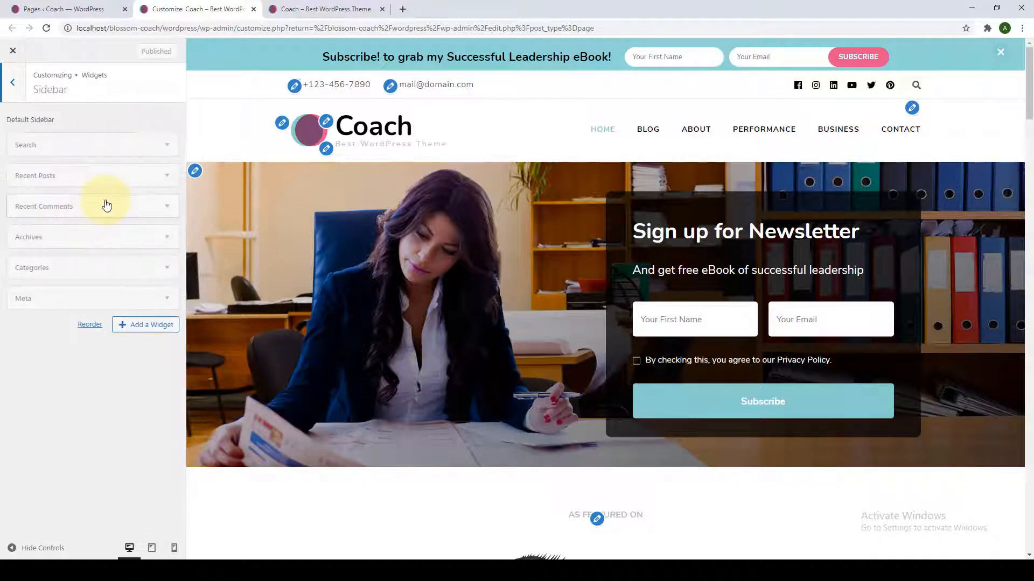
click(658, 134)
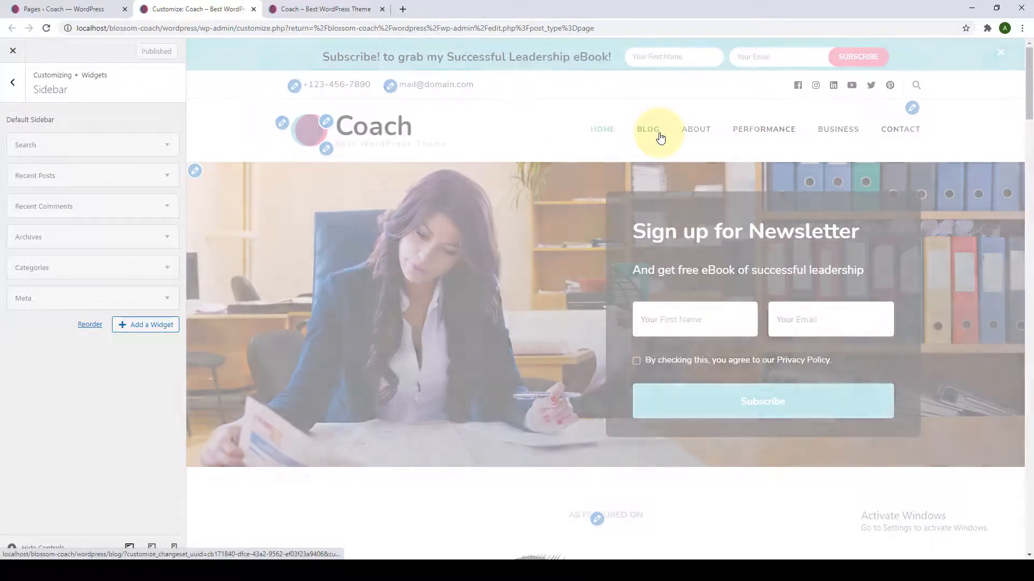
scroll(444, 412, down, 7)
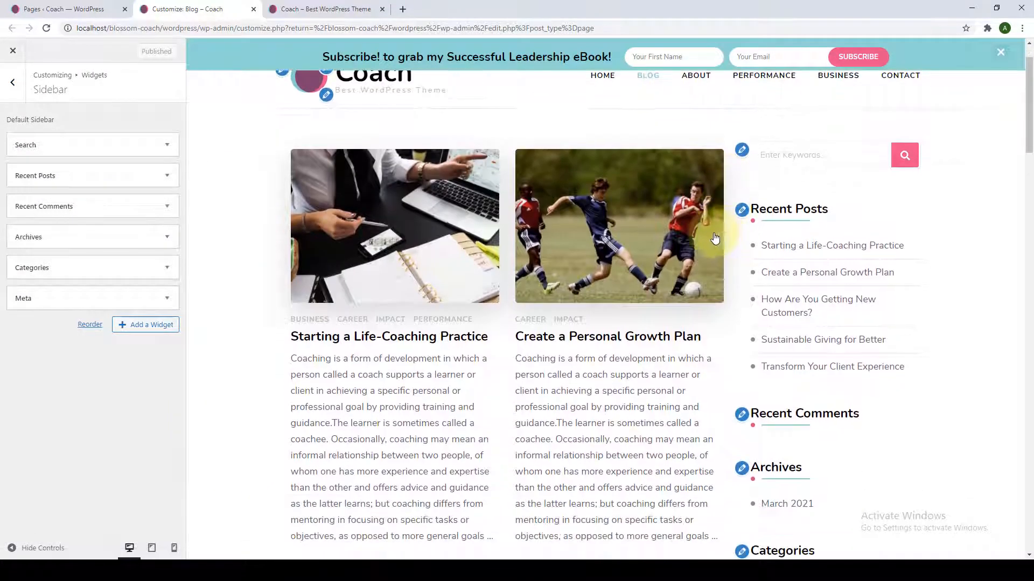
scroll(445, 412, up, 6)
Remove the Meta, Categories, Archives, Recent Comments, Recent Posts and Search widgets.
click(24, 301)
click(25, 359)
click(41, 269)
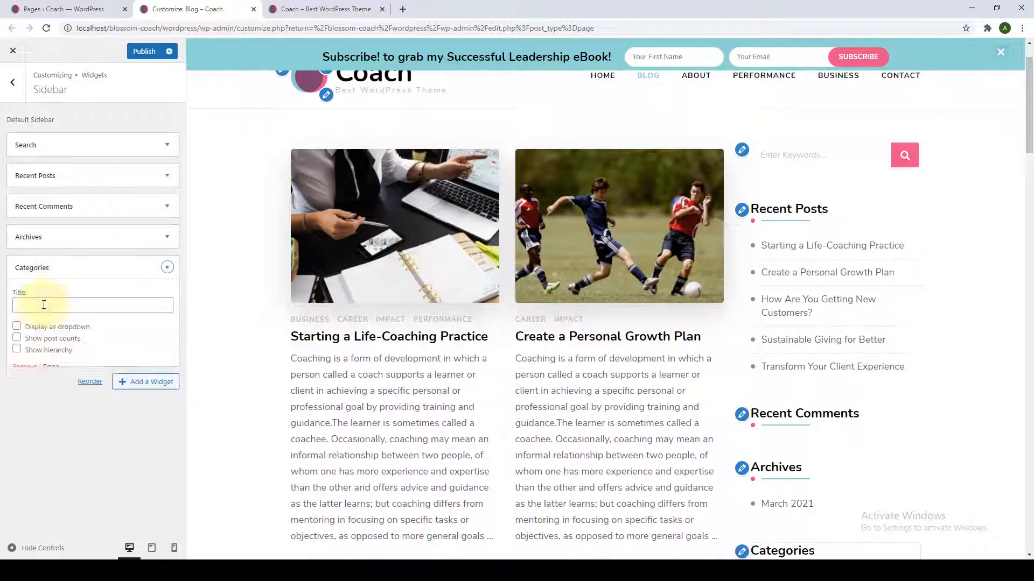
click(26, 370)
click(50, 242)
click(25, 337)
click(43, 206)
click(37, 301)
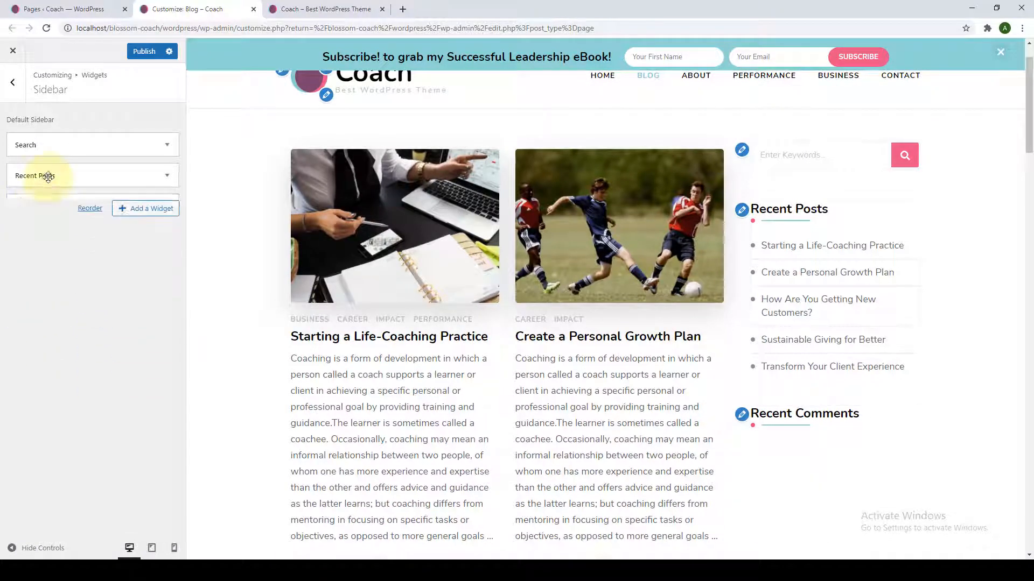
click(43, 174)
click(40, 146)
click(29, 205)
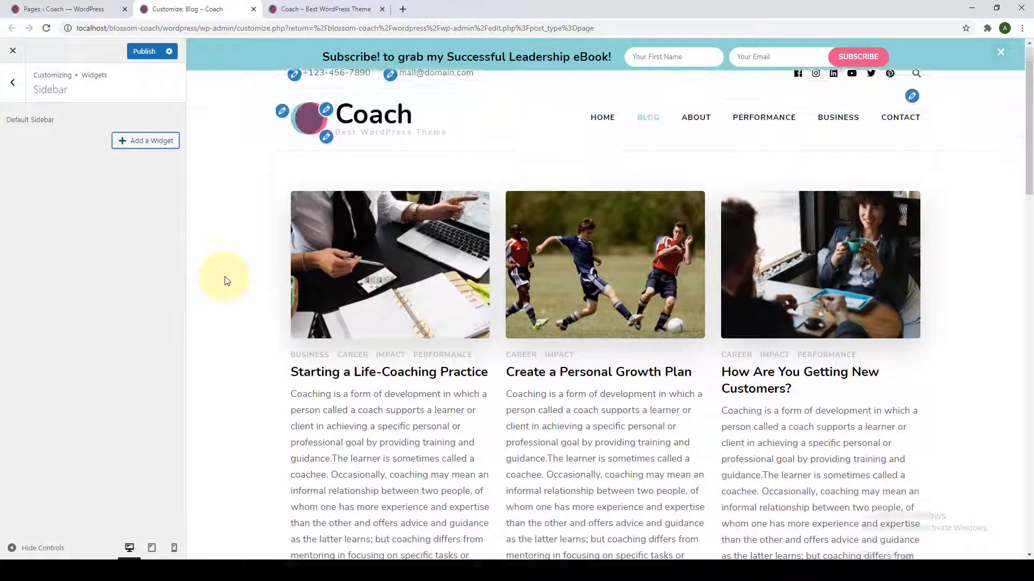
Add a Blossom Author Bio widget to the sidebar and look over its fields.
click(123, 145)
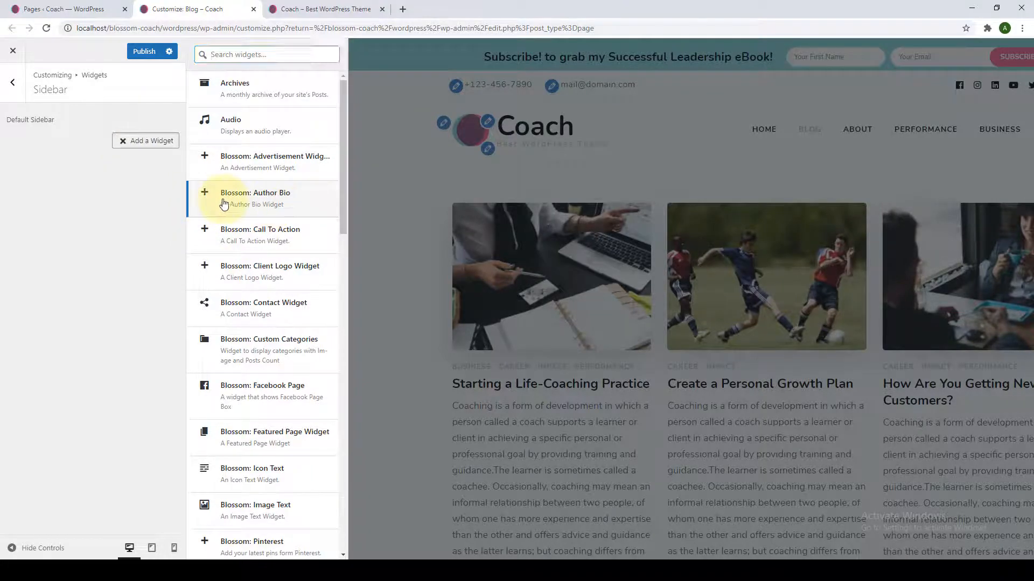
click(274, 208)
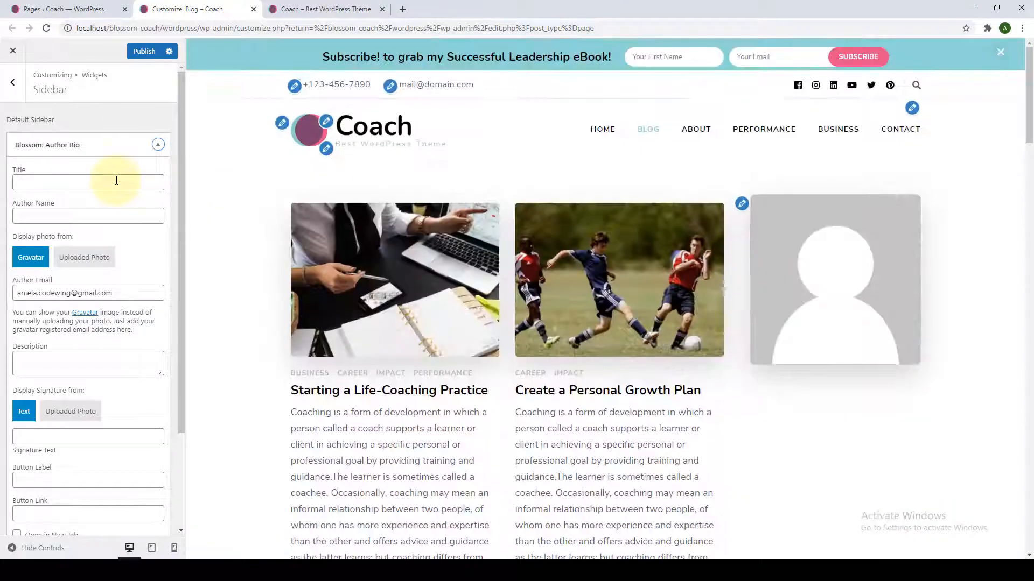
click(91, 183)
click(98, 218)
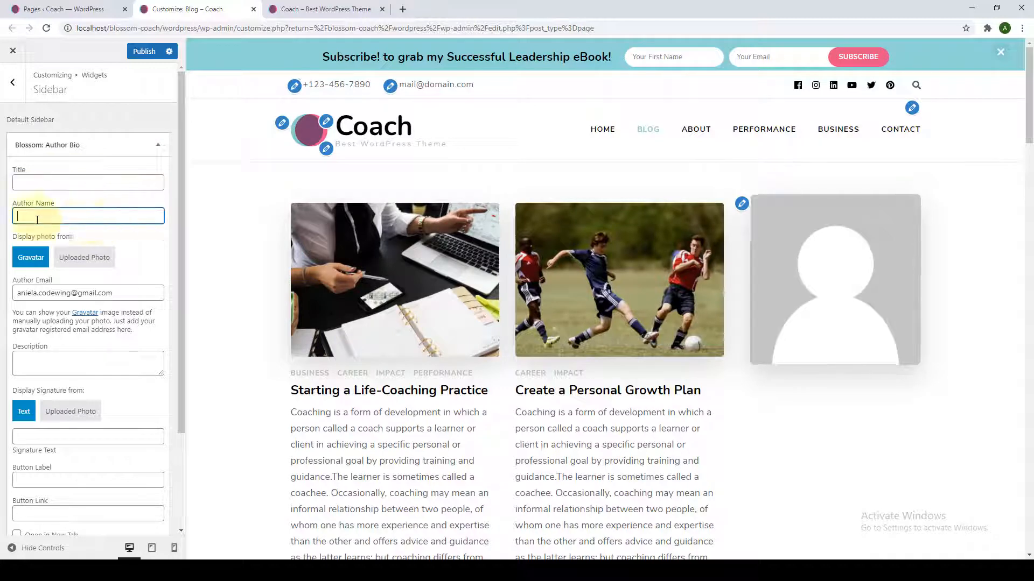
scroll(85, 221, down, 1)
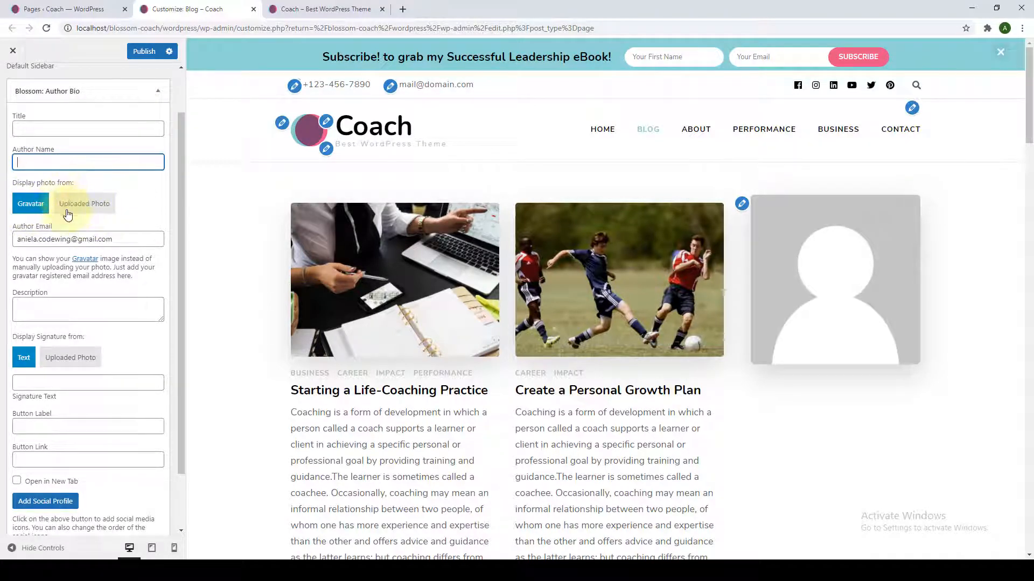
scroll(82, 224, down, 1)
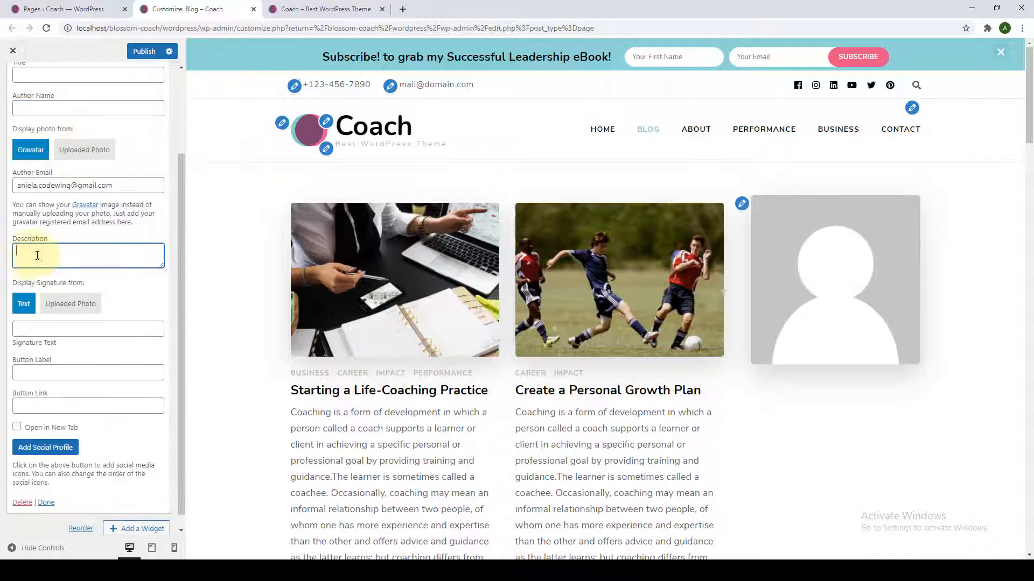
click(97, 252)
scroll(99, 255, down, 1)
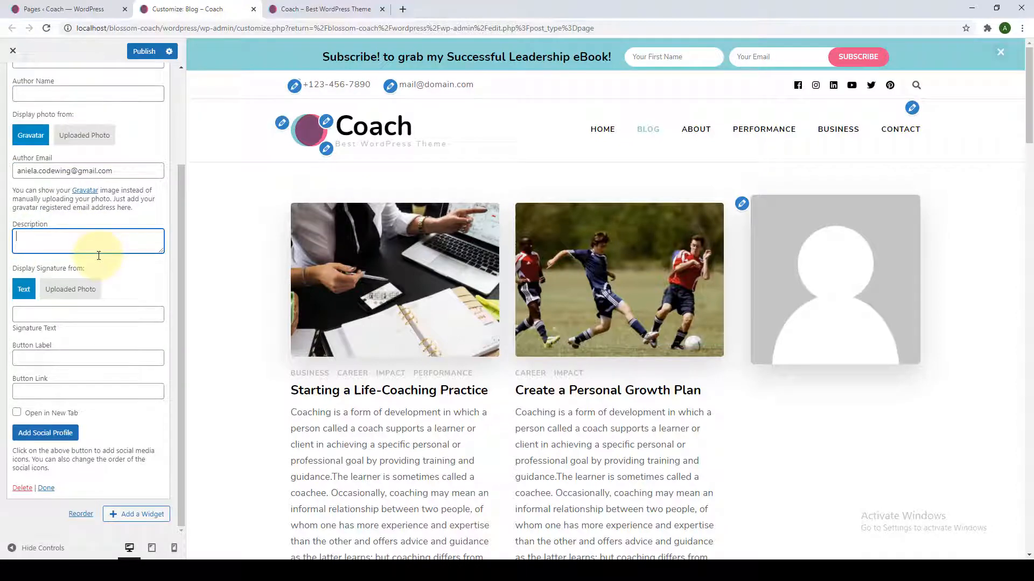
Try the signature's Uploaded Photo option, switch back to text, and check the button fields.
click(65, 290)
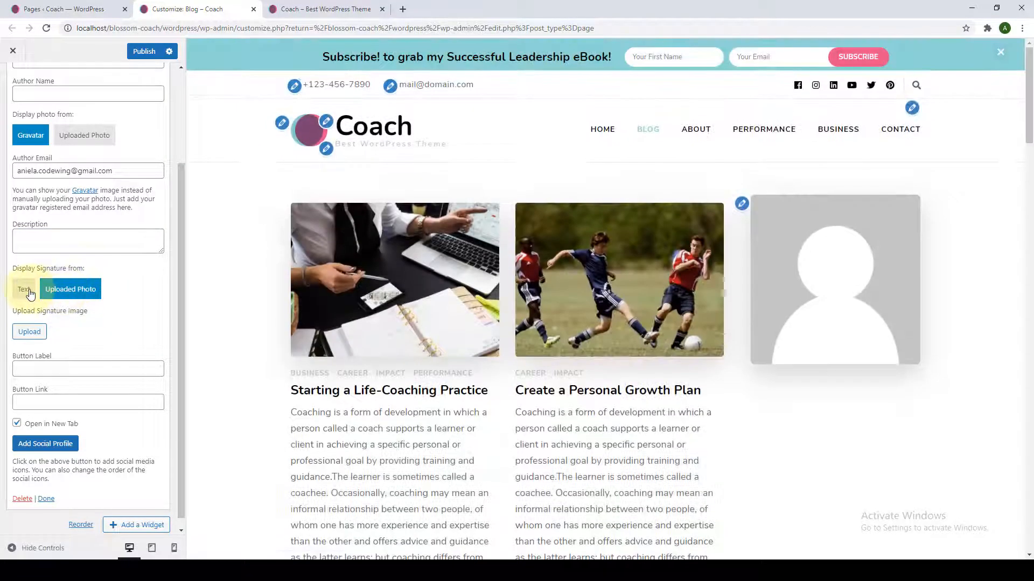
click(29, 293)
click(102, 315)
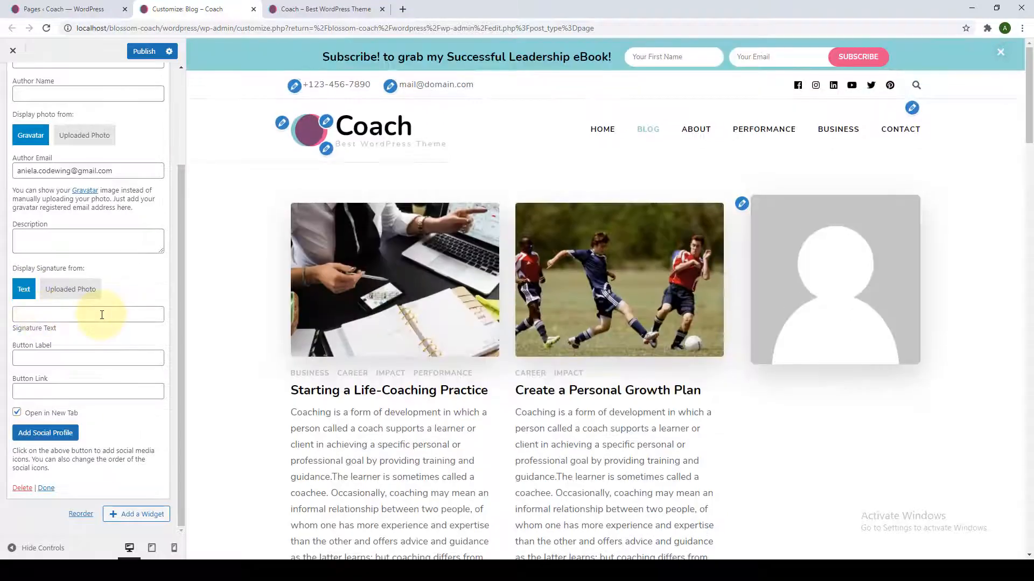
click(59, 358)
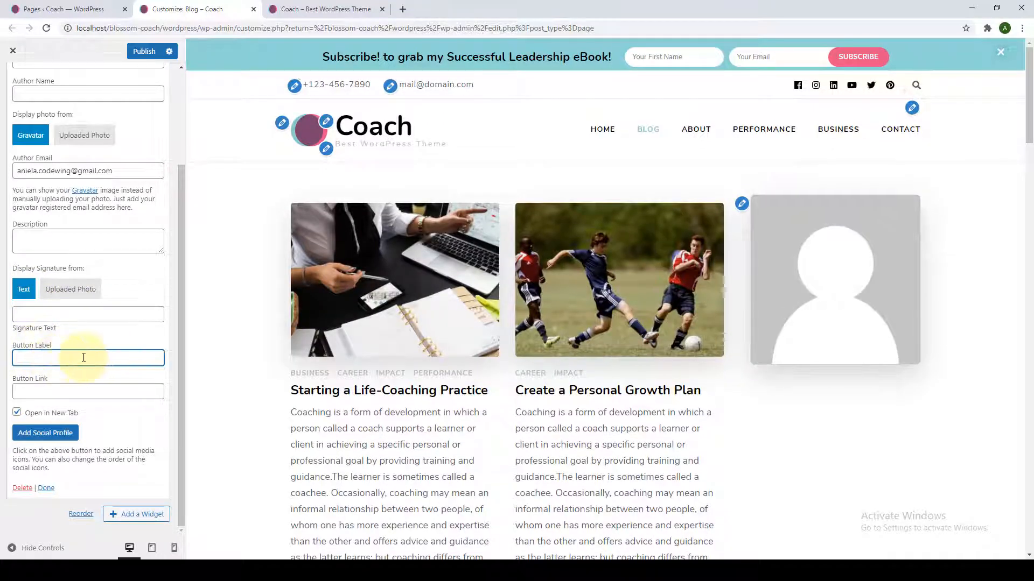
click(71, 385)
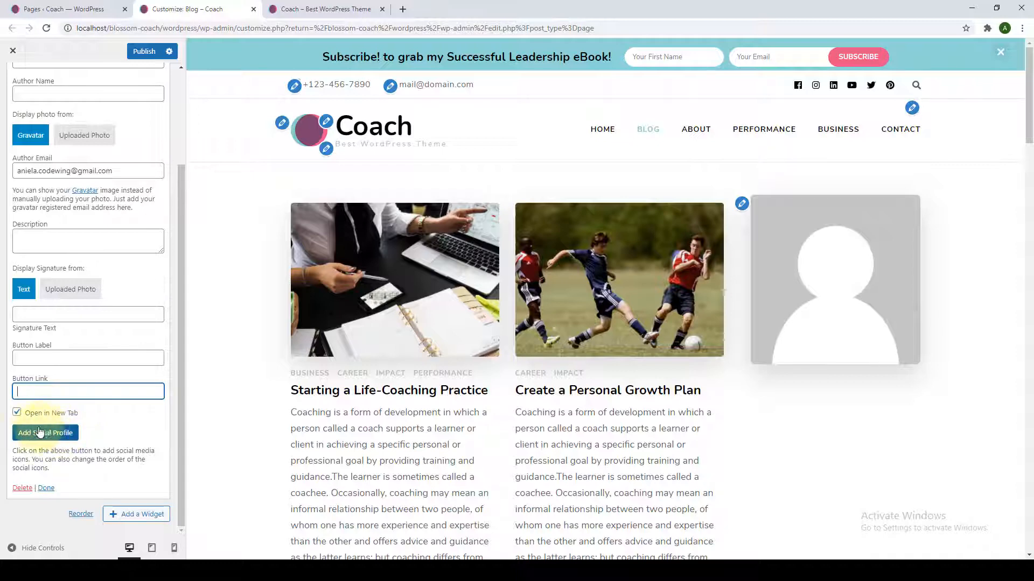
scroll(59, 415, up, 3)
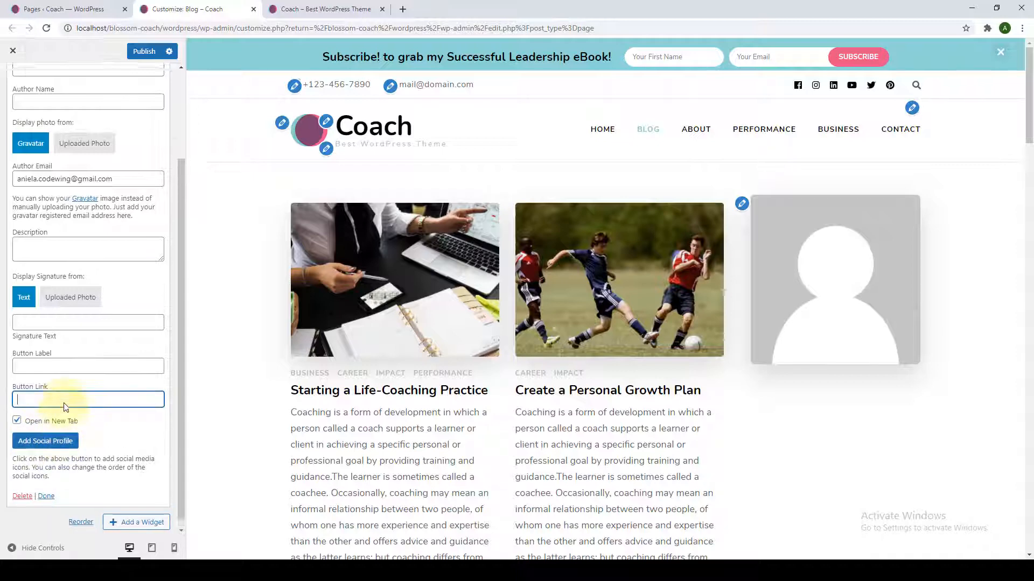
scroll(65, 408, down, 2)
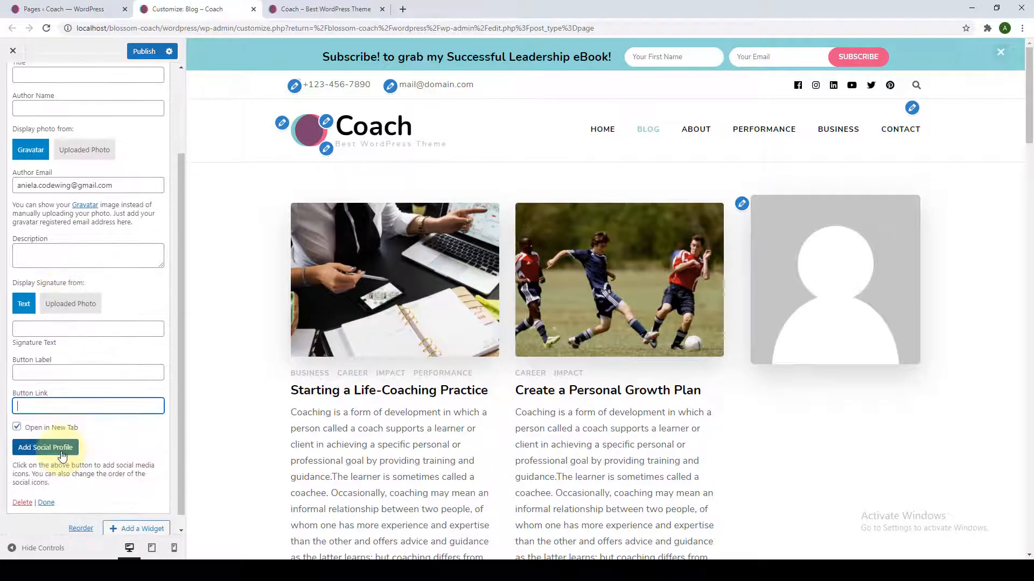
scroll(71, 434, up, 2)
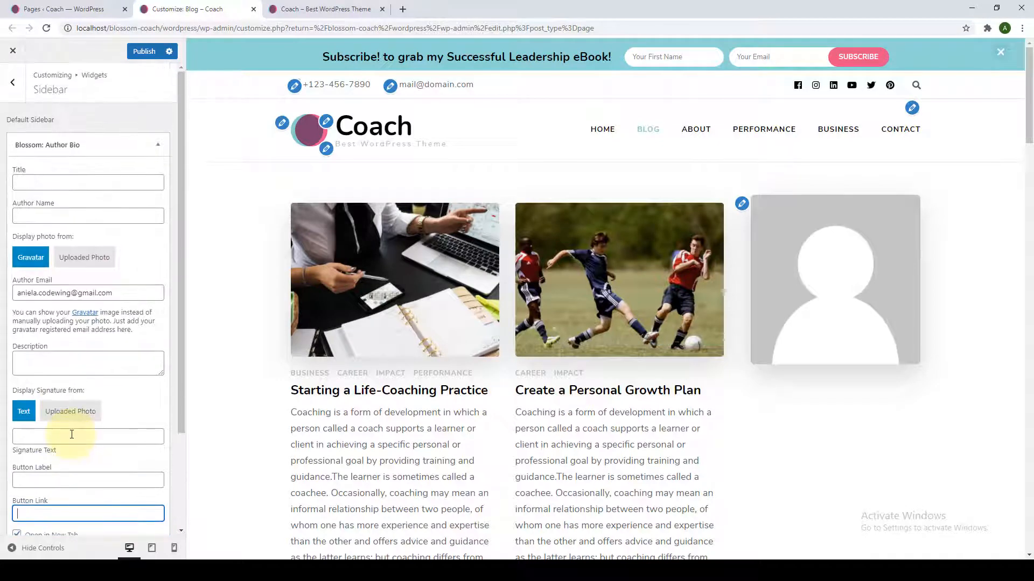
Title the widget 'Author Bio', enter the author's name, and choose Uploaded Photo for the author image.
click(110, 184)
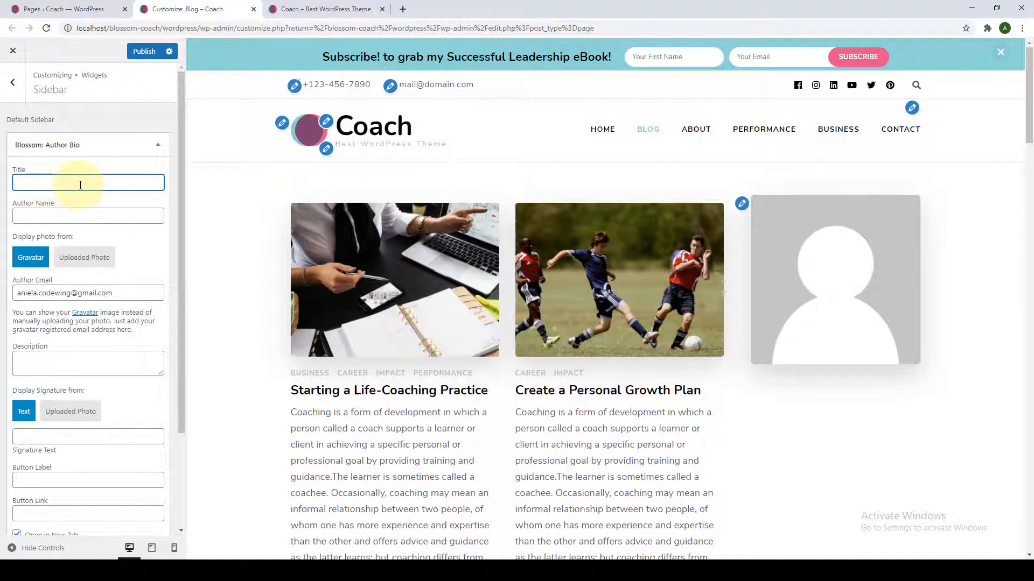
text(Author )
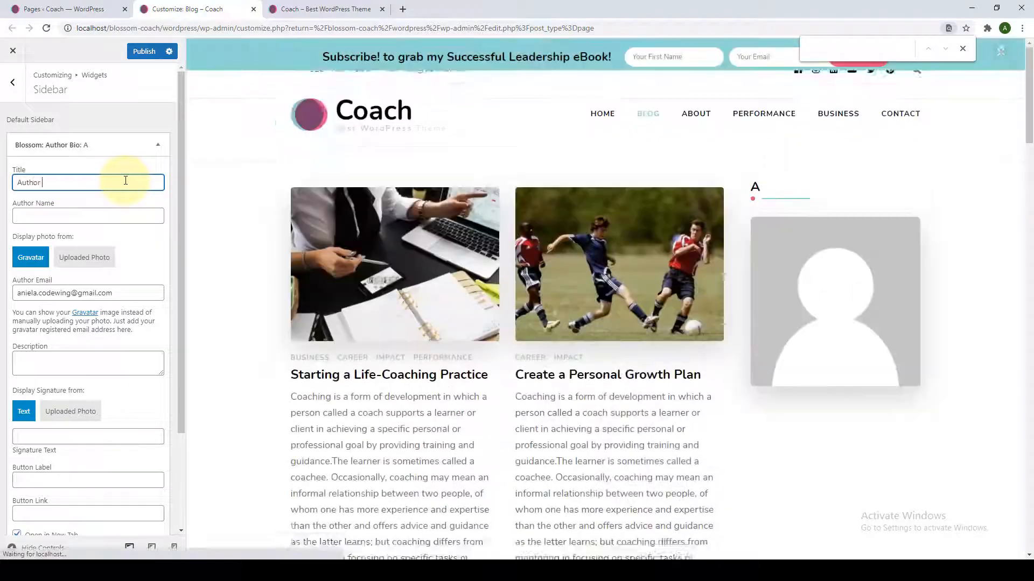
text(Bio)
click(126, 217)
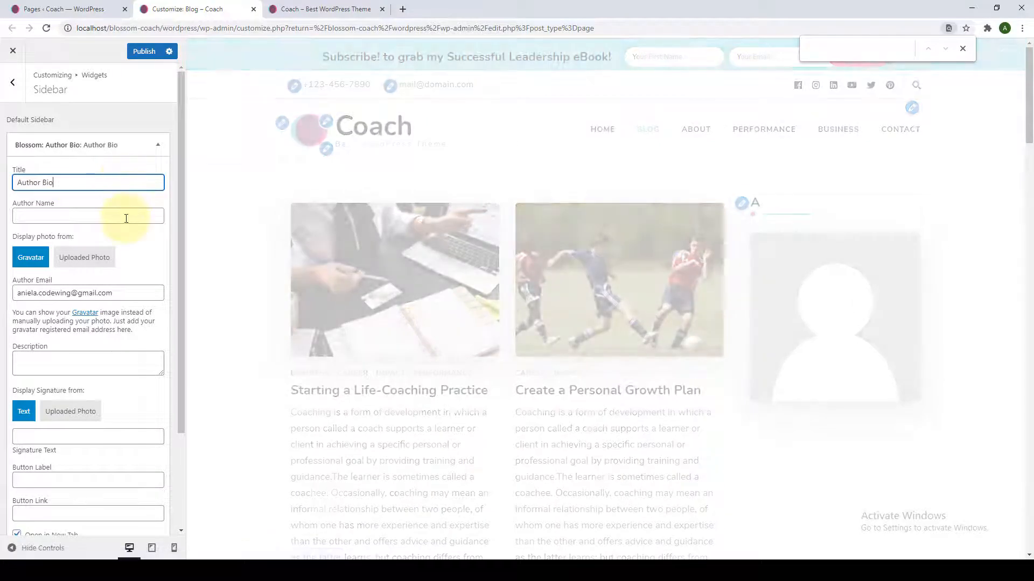
click(97, 262)
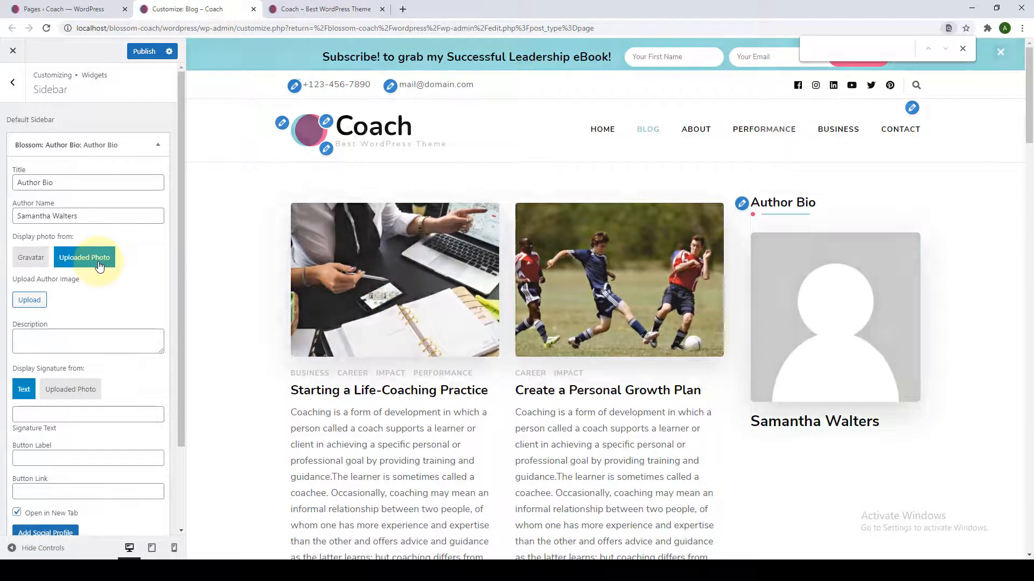
Set the woman-in-a-hat portrait as the author photo and paste the bio into the description.
click(29, 300)
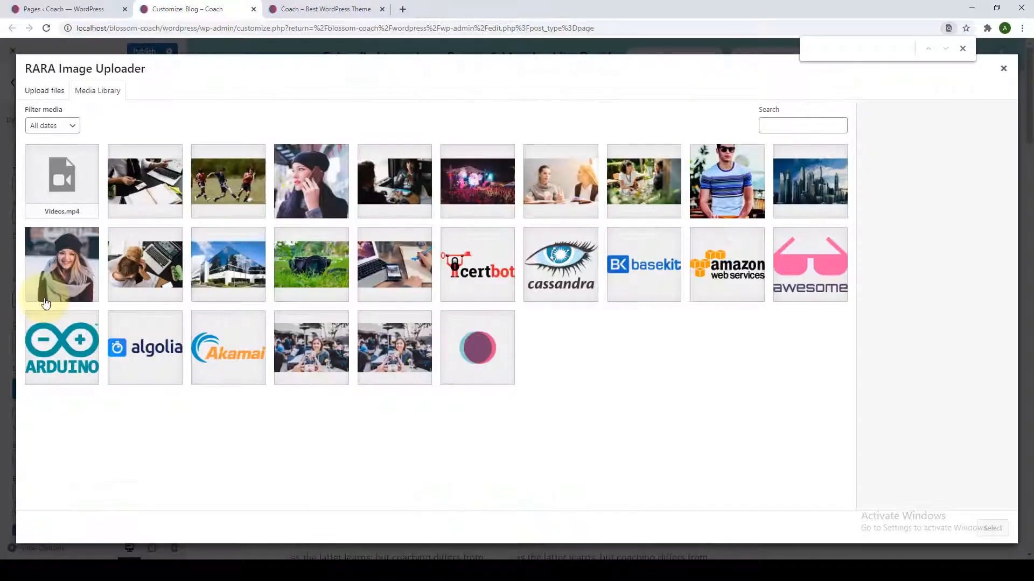
click(56, 304)
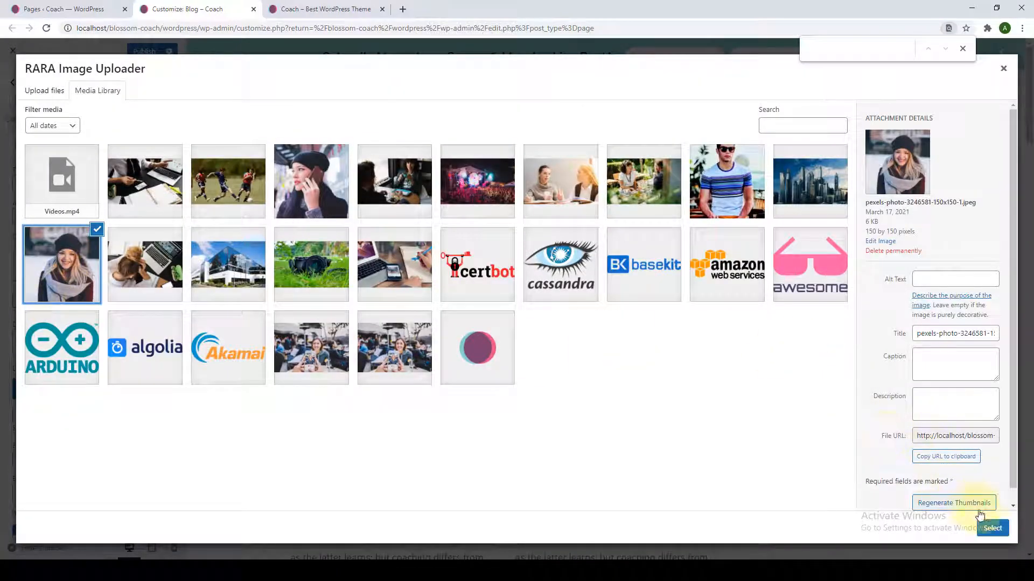
click(988, 529)
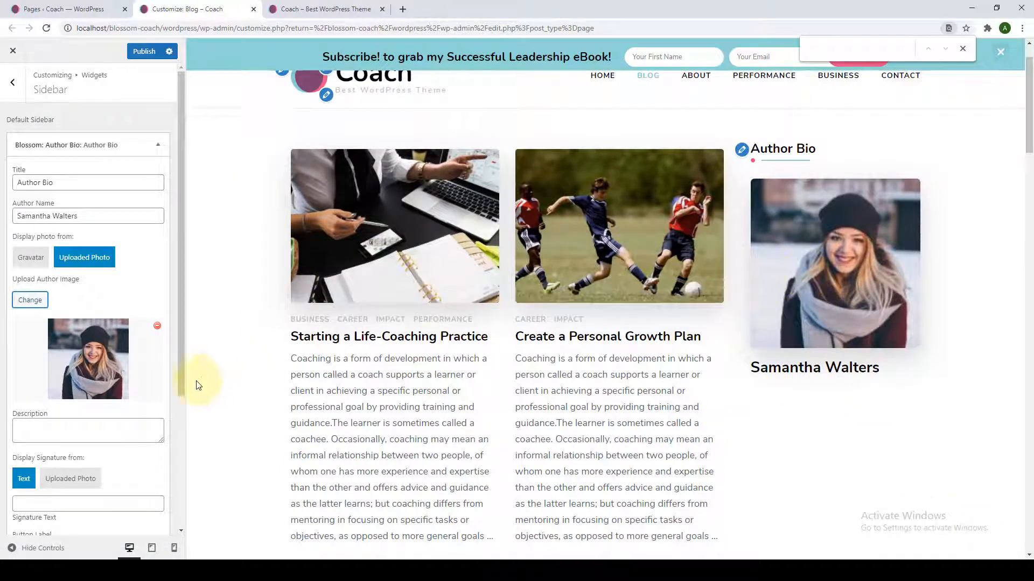
scroll(138, 397, down, 2)
right_click(115, 325)
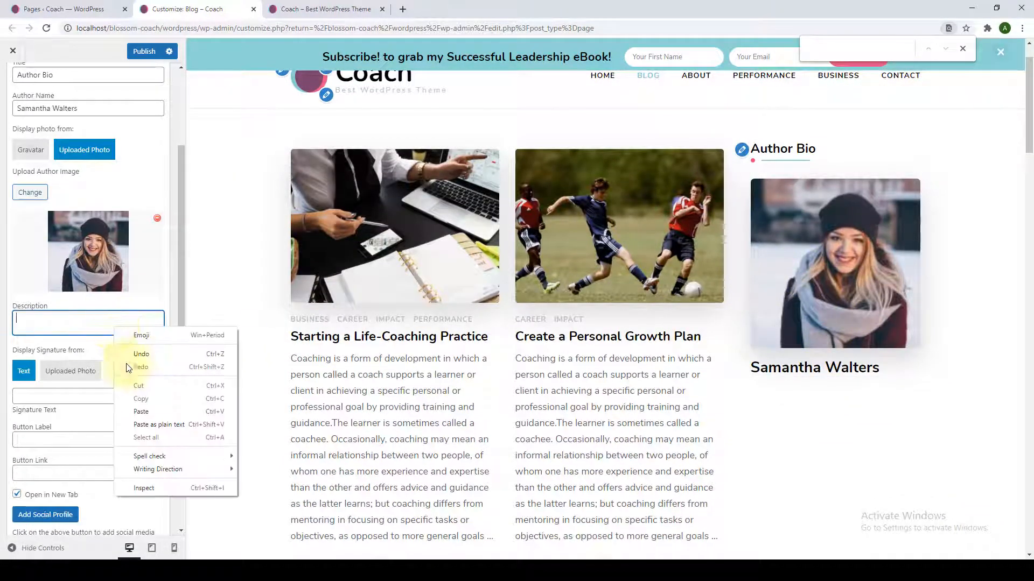
click(152, 412)
drag(152, 336, 152, 389)
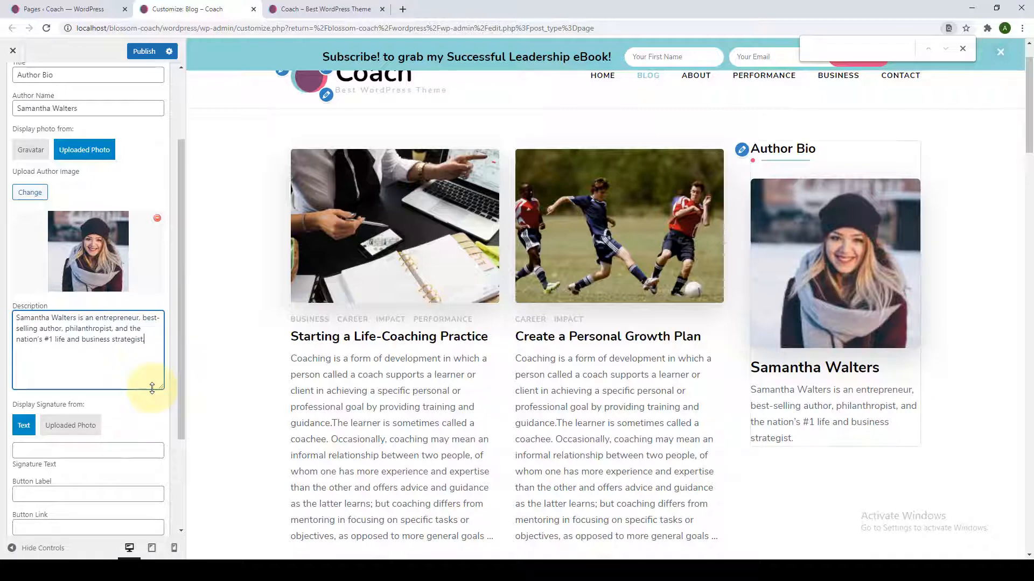
Switch the signature to Uploaded Photo and select the newly added signature image.
scroll(134, 397, down, 2)
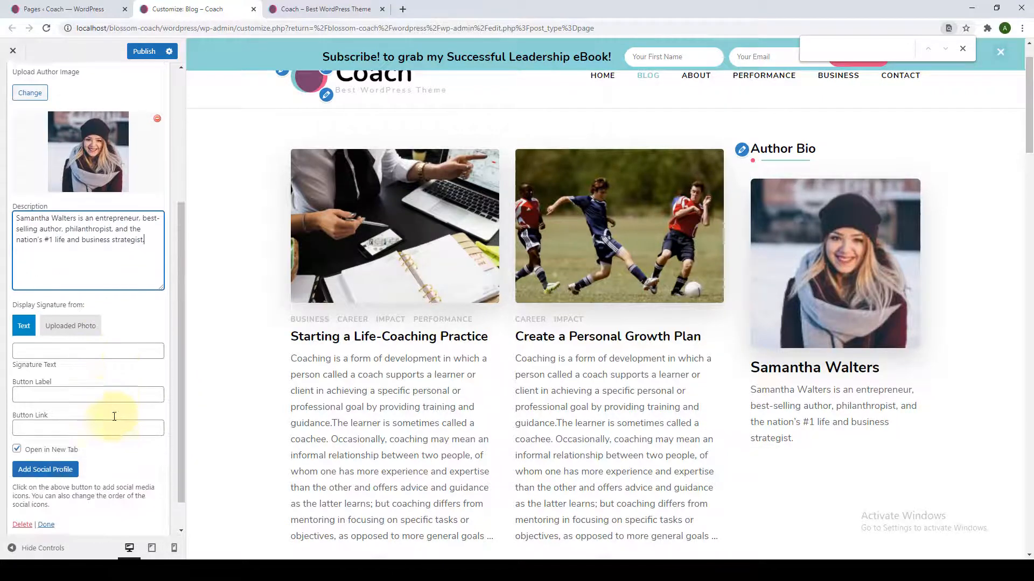
click(70, 320)
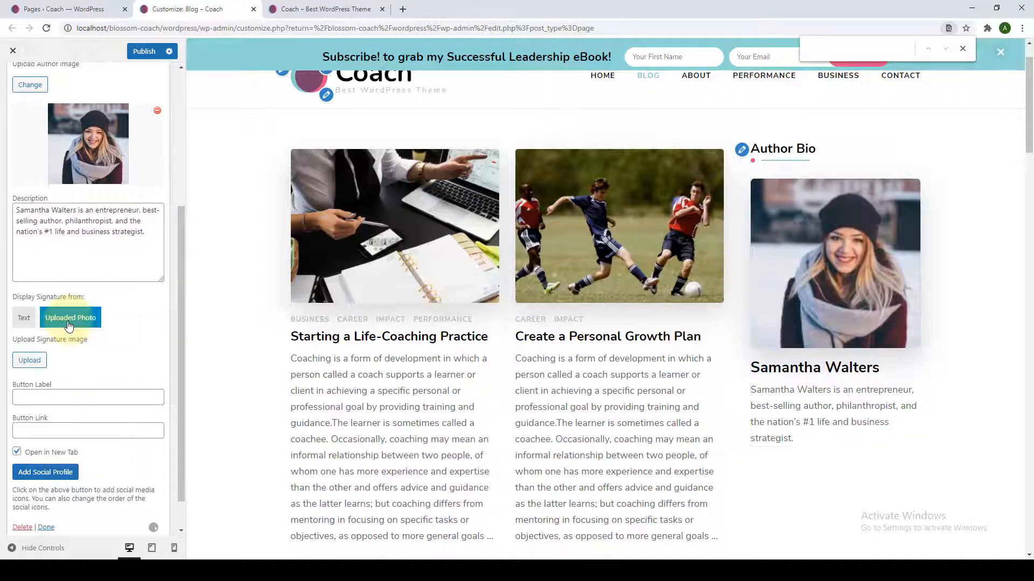
click(39, 362)
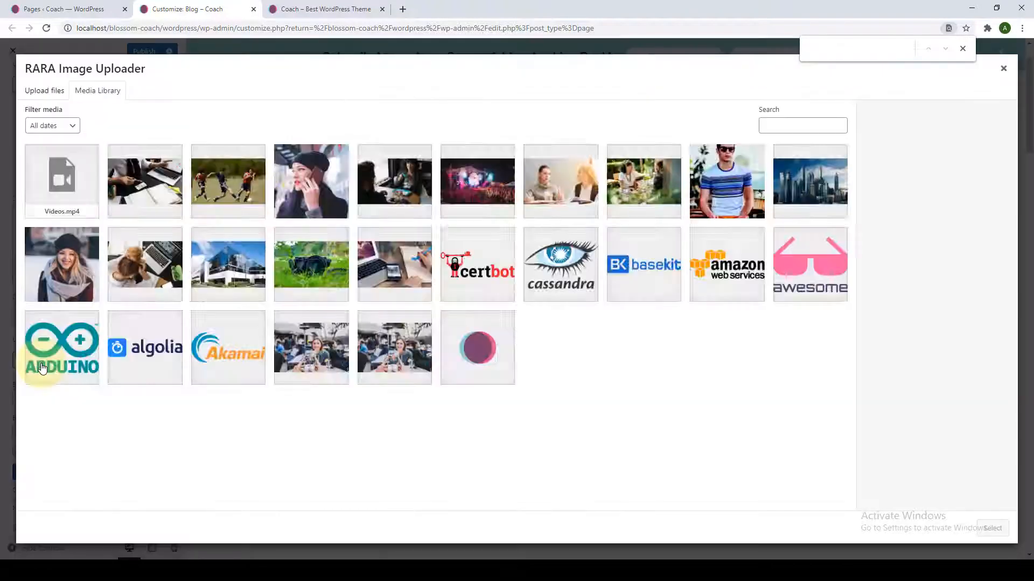
click(85, 192)
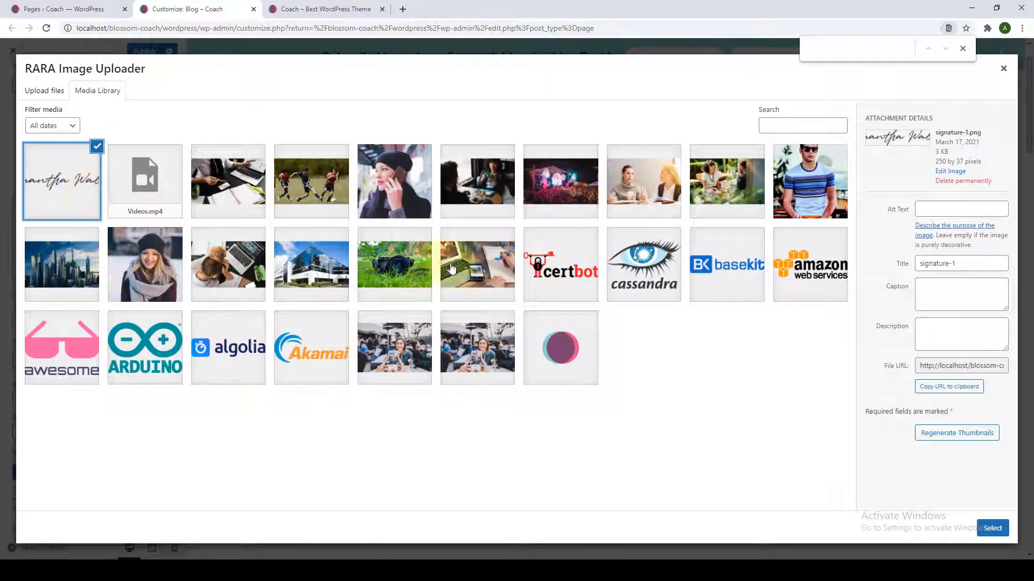
click(992, 528)
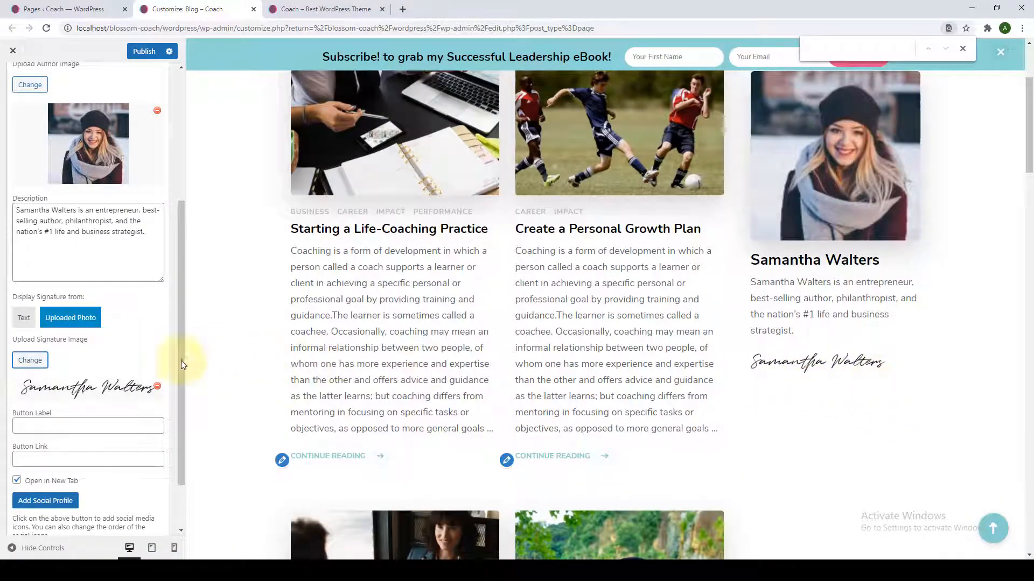
Enter 'More' as the button label.
scroll(137, 411, down, 1)
scroll(137, 412, down, 1)
click(129, 359)
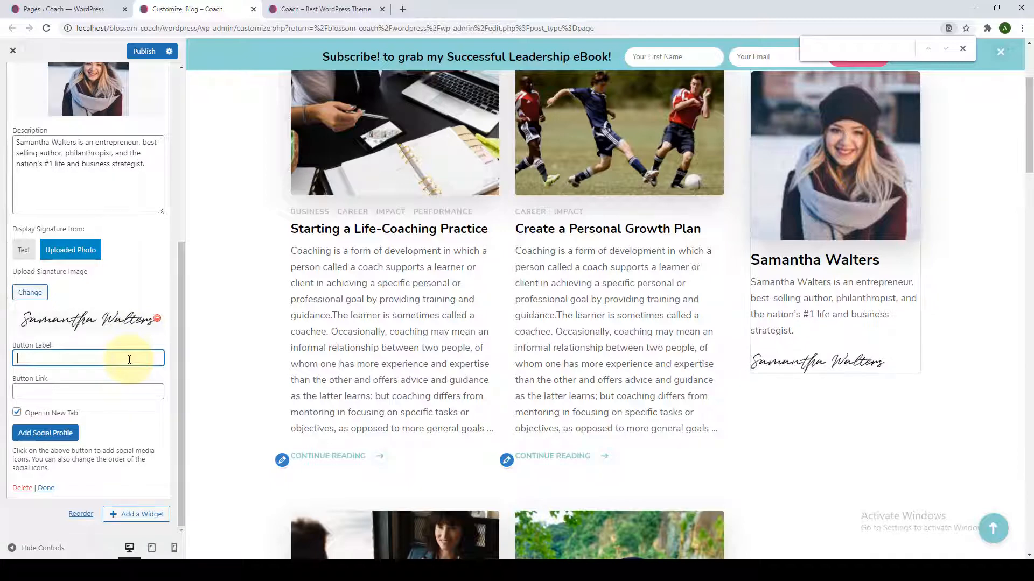
text(More)
click(127, 391)
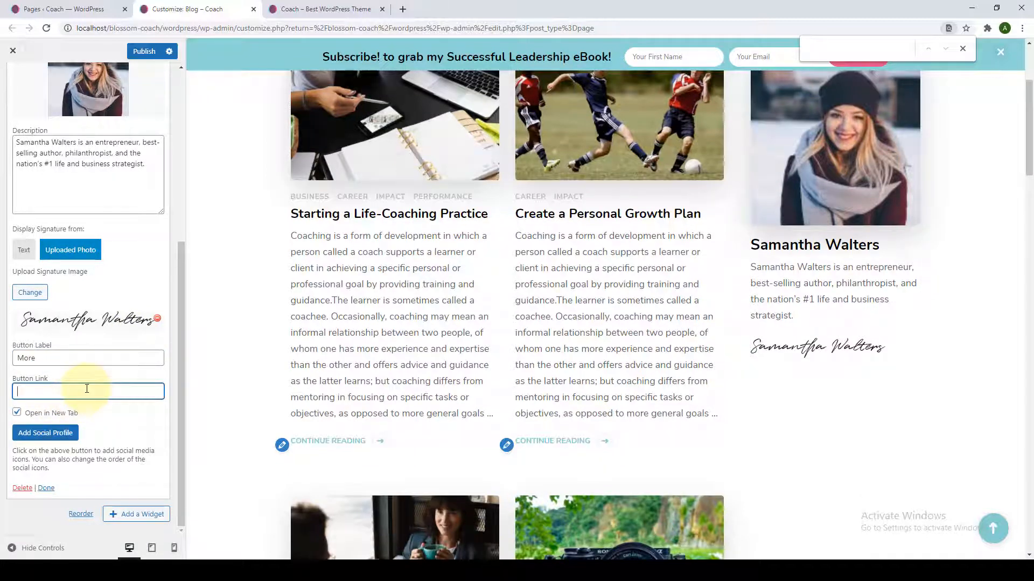
Copy the About page URL from the live site and paste it as the Button Link.
click(312, 10)
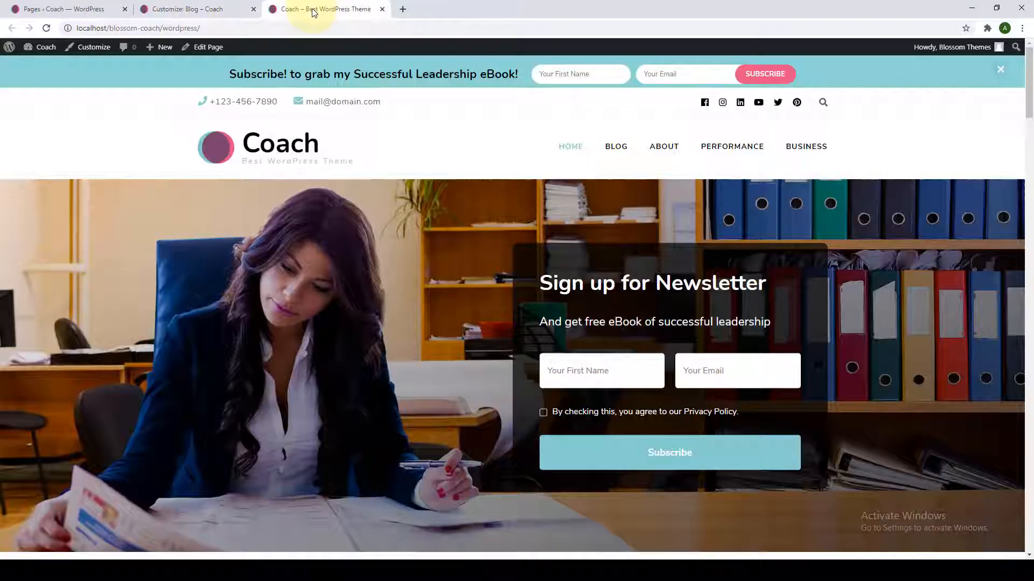
click(673, 146)
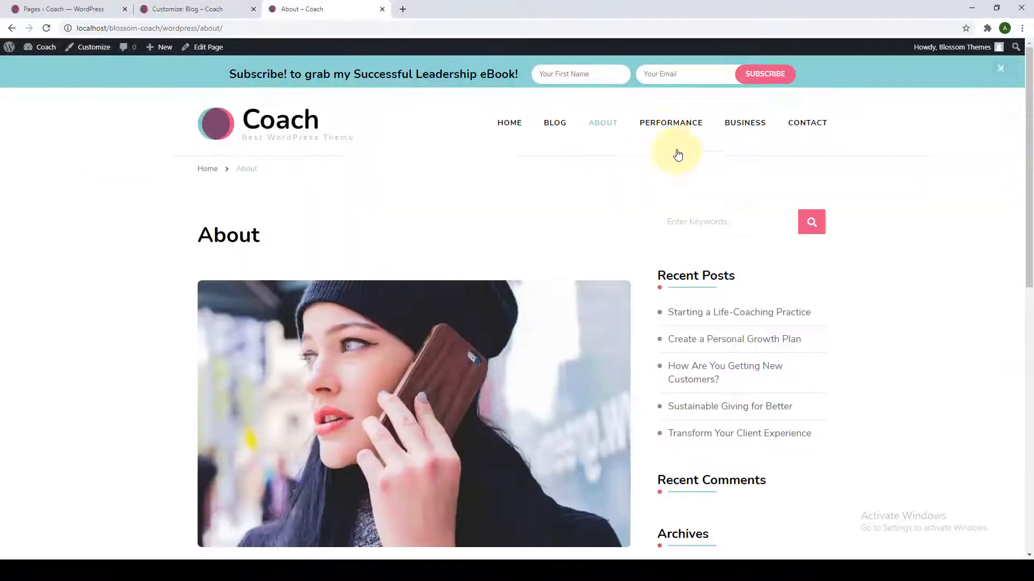
click(466, 25)
right_click(464, 25)
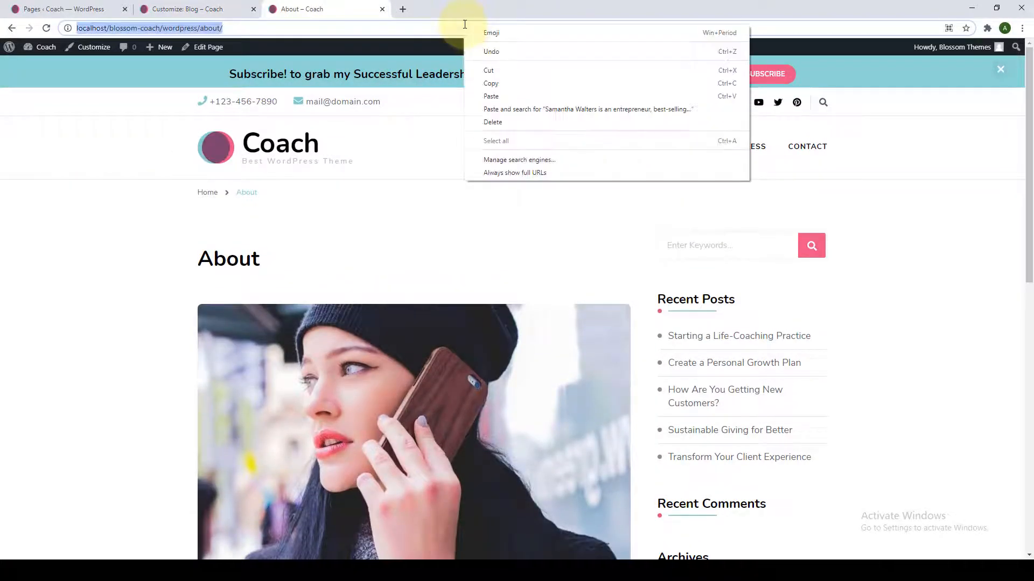
click(494, 85)
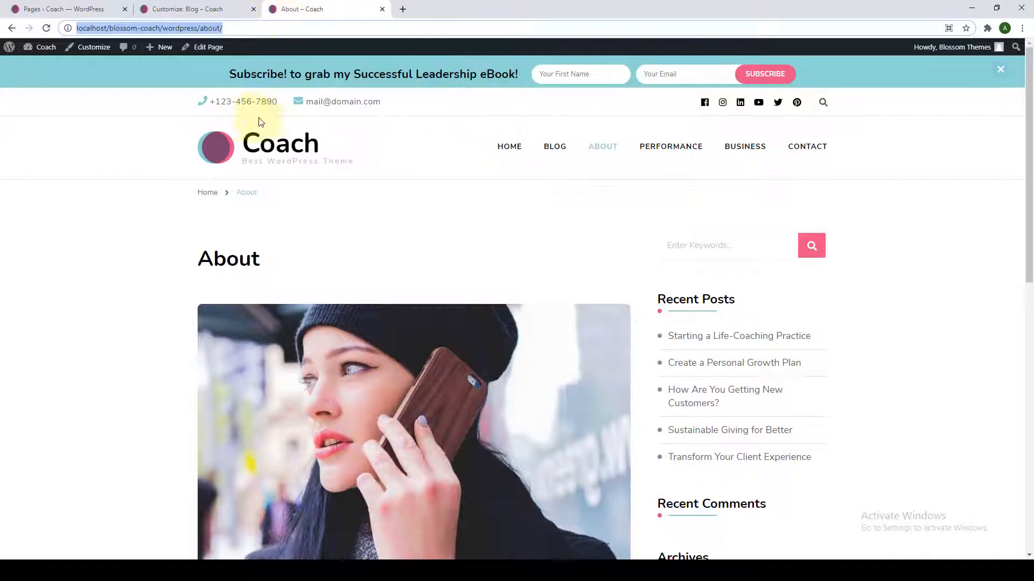
click(221, 4)
click(131, 386)
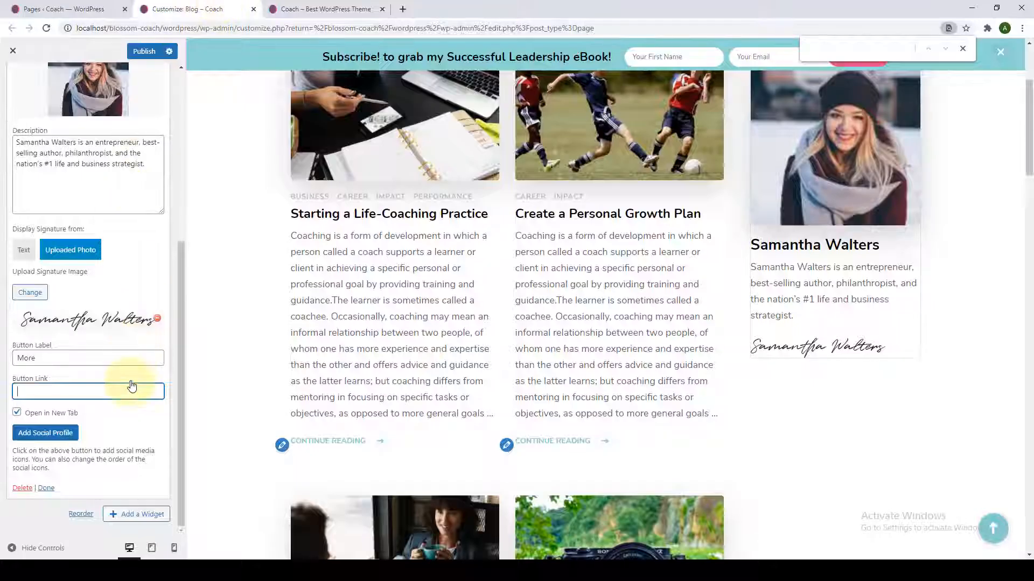
right_click(130, 389)
click(155, 470)
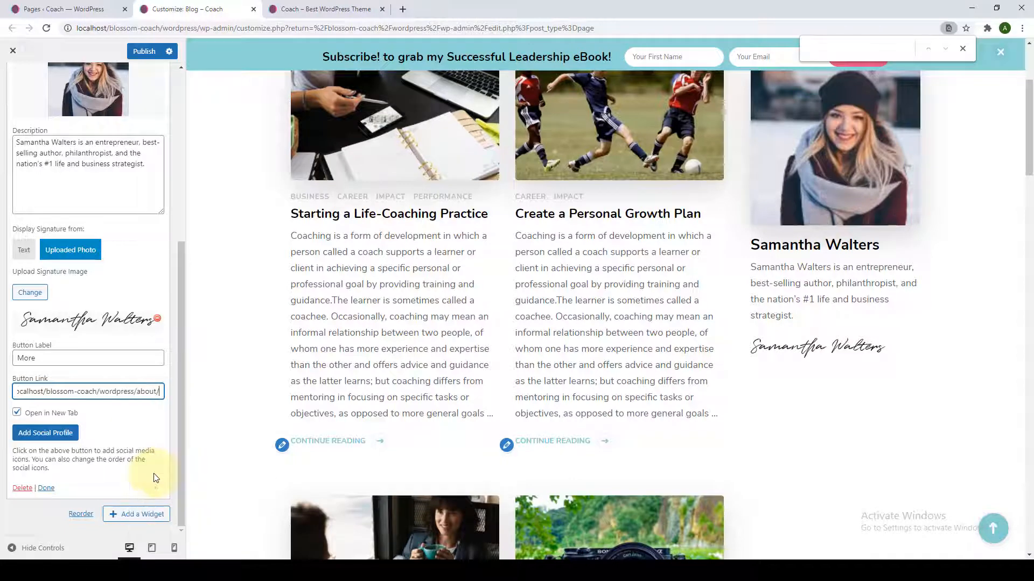
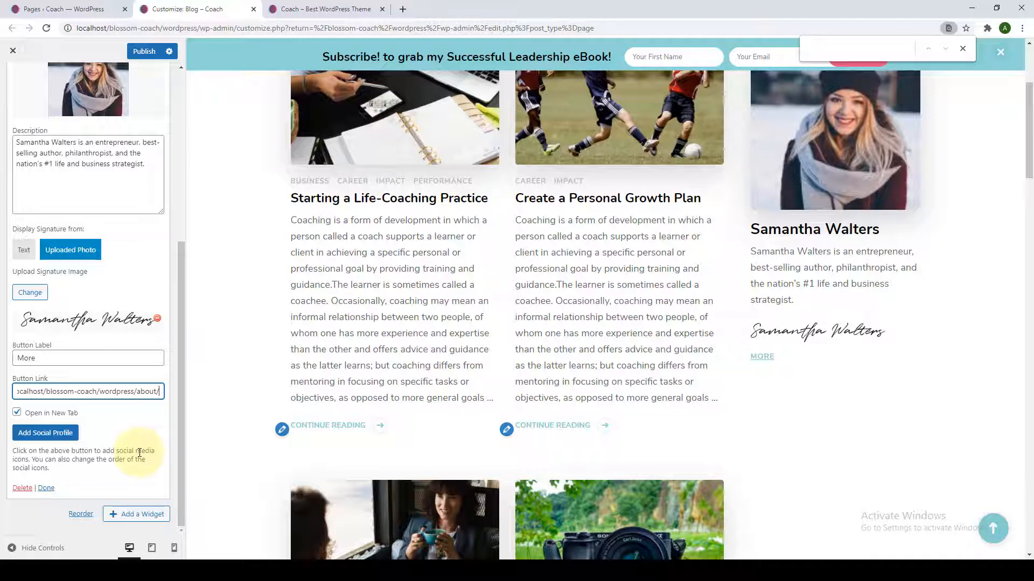
Add a Facebook social profile to the Author Bio widget, keeping its default link.
click(71, 432)
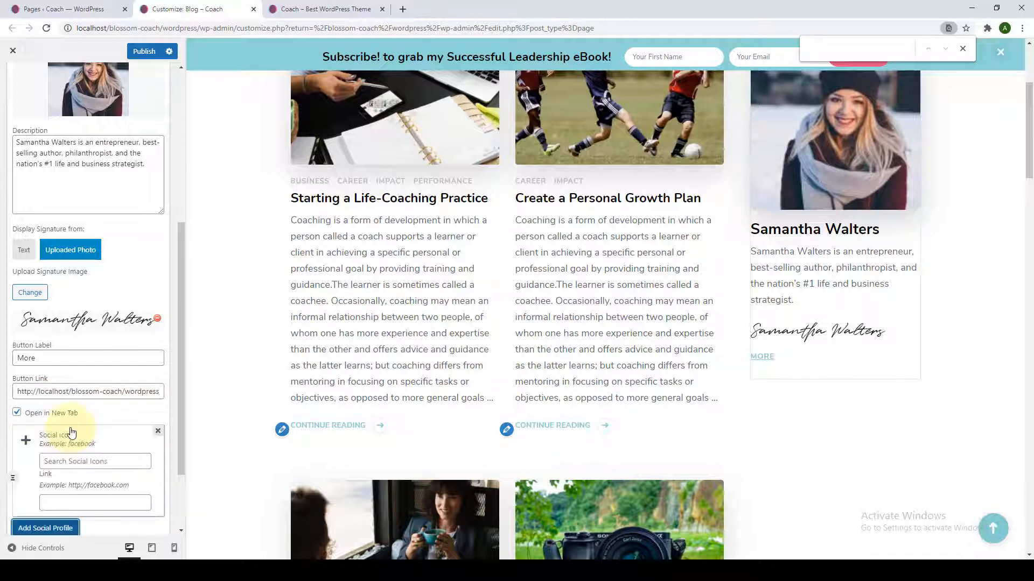
scroll(75, 409, down, 2)
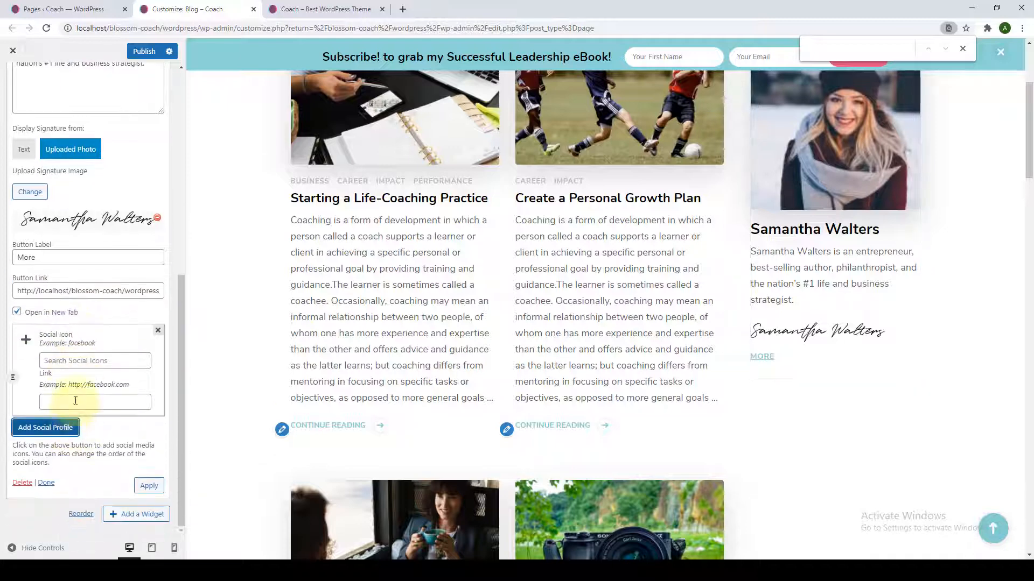
click(85, 360)
text(fac)
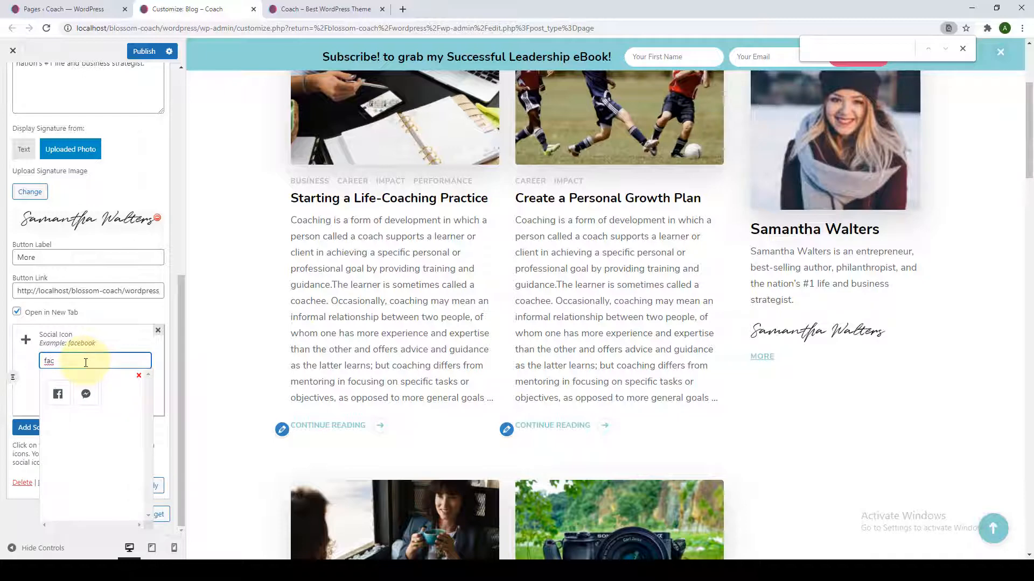
text(e)
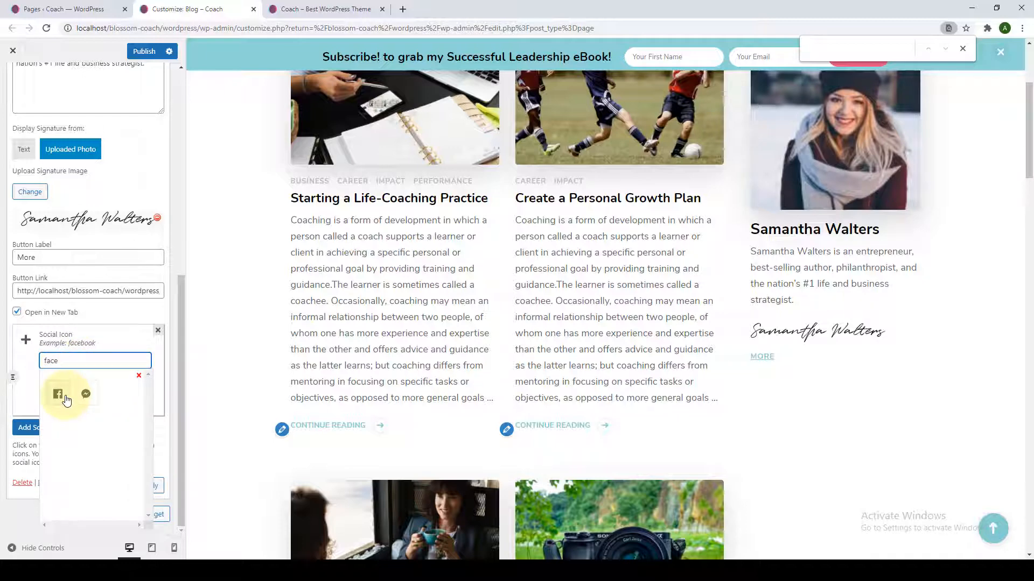
click(66, 399)
click(126, 401)
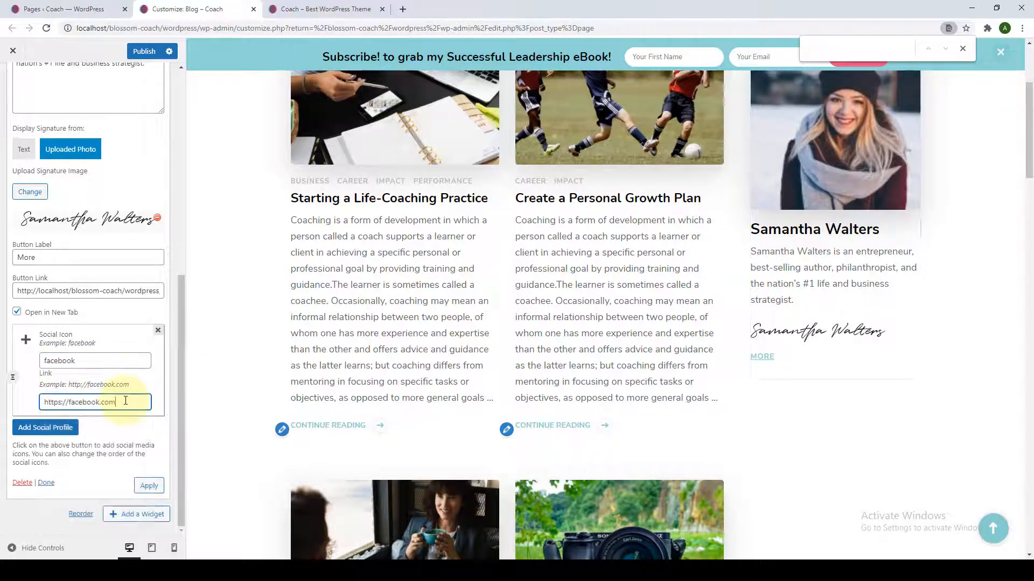
triple_click(125, 401)
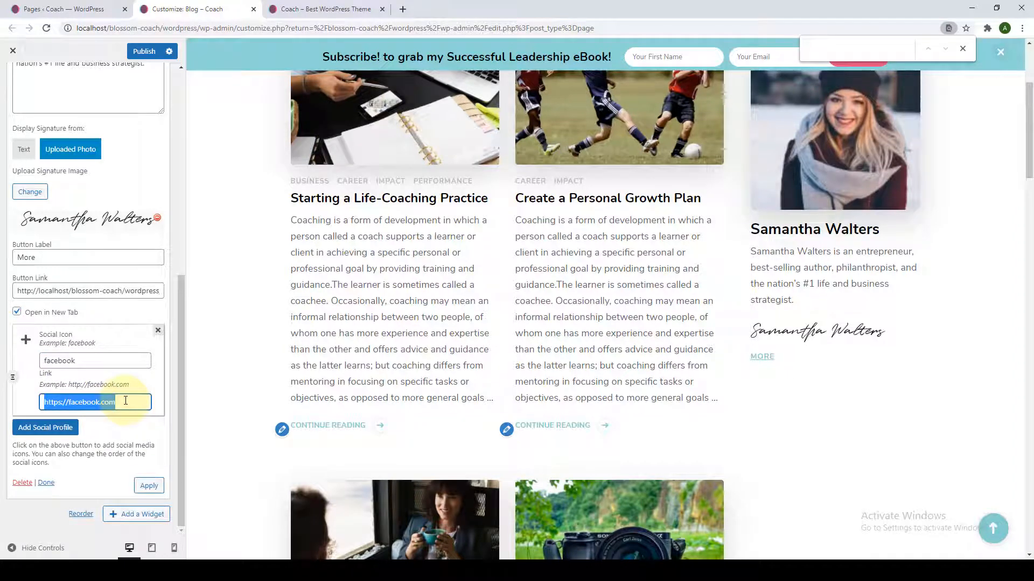
Add Instagram and LinkedIn social profiles to the author bio.
click(45, 428)
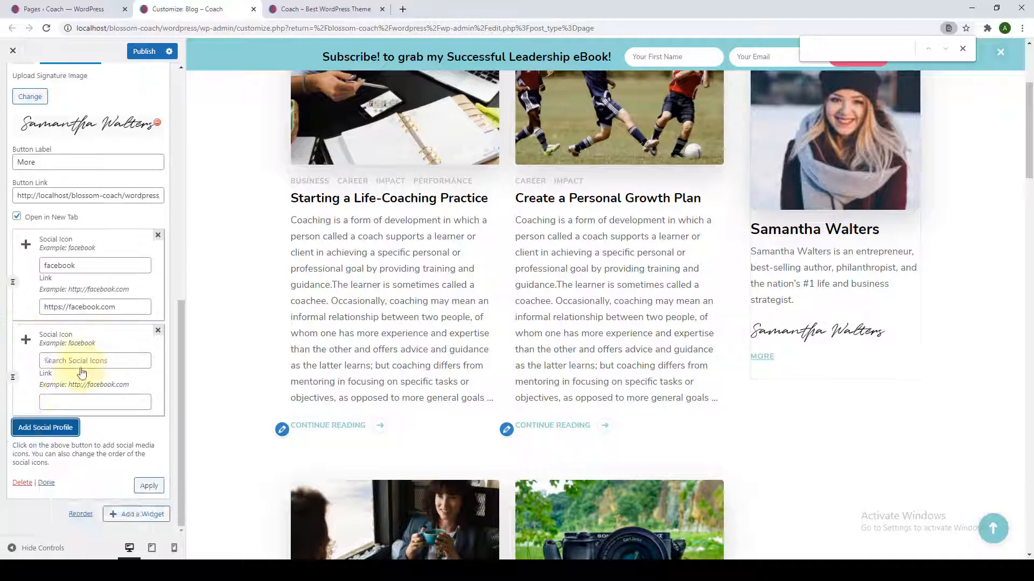
click(70, 361)
text(instagram)
click(49, 404)
click(27, 428)
click(102, 359)
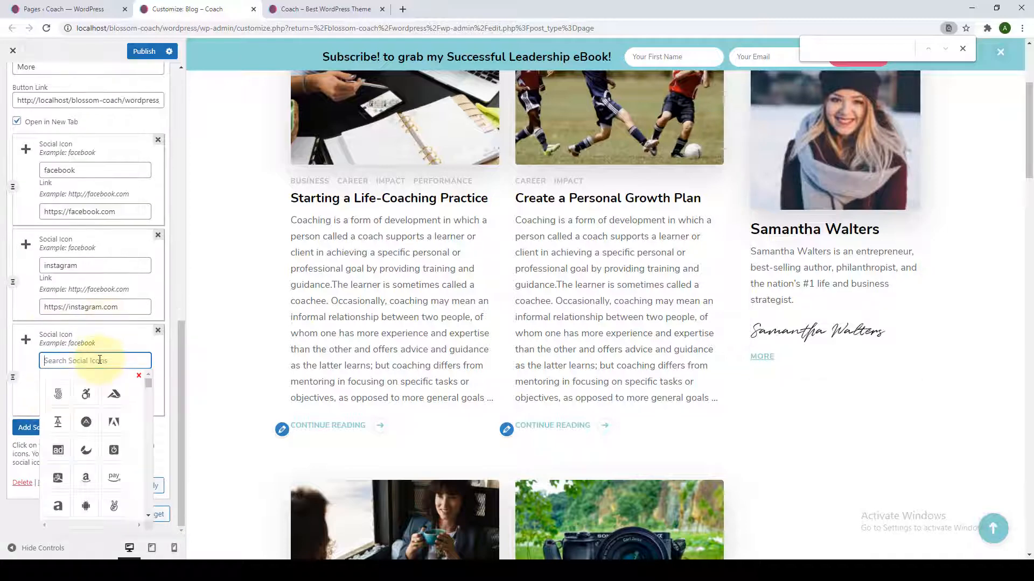
text(link)
click(58, 394)
Add YouTube, Twitter and Pinterest social profiles to the author bio.
click(54, 425)
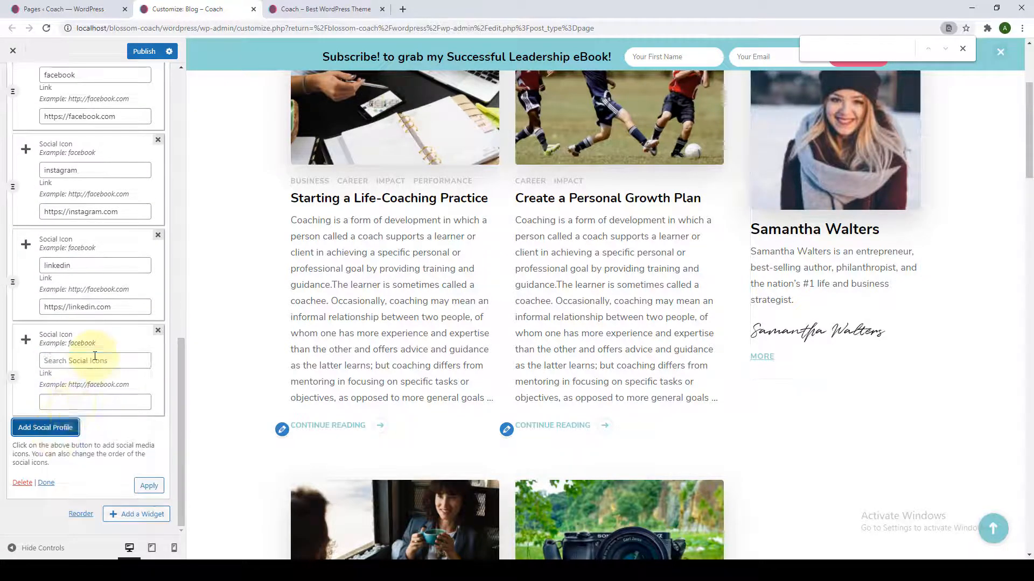
click(97, 360)
text(youtube)
click(58, 394)
click(46, 427)
click(81, 360)
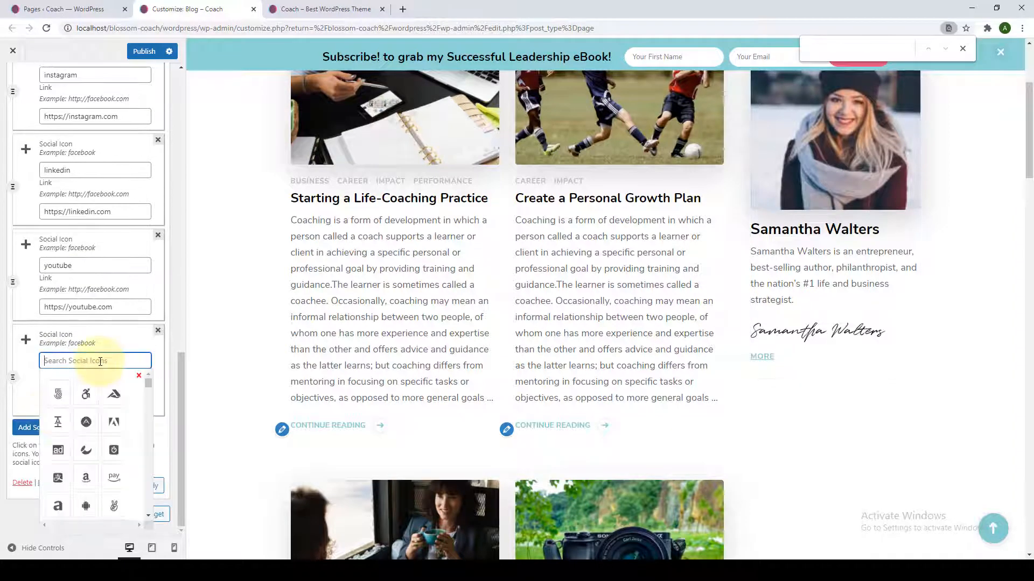
text(twitter)
click(56, 392)
click(70, 425)
text(pinterest)
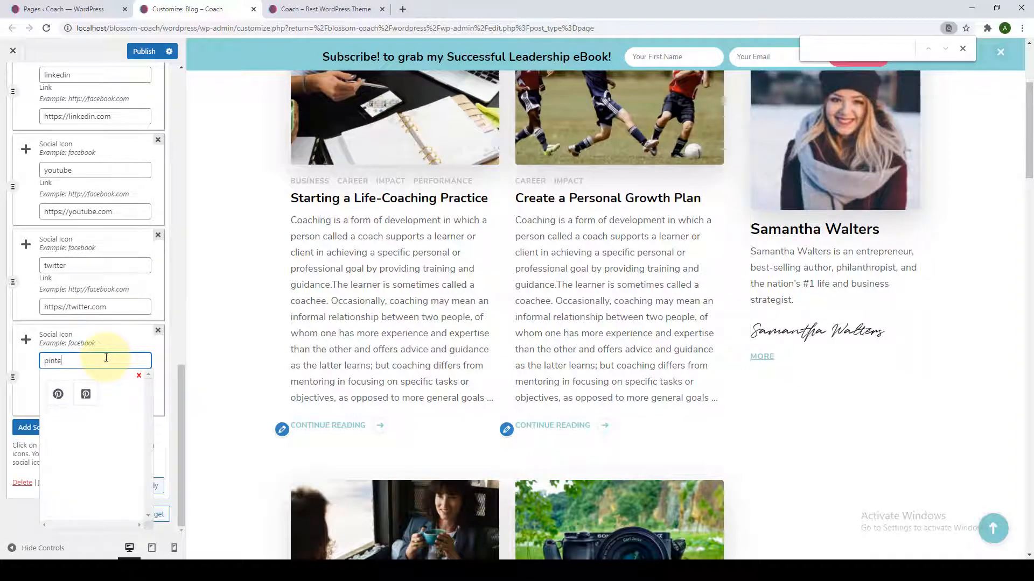
click(58, 395)
Apply the six social icons to the Author Bio widget and collapse it.
scroll(111, 466, up, 6)
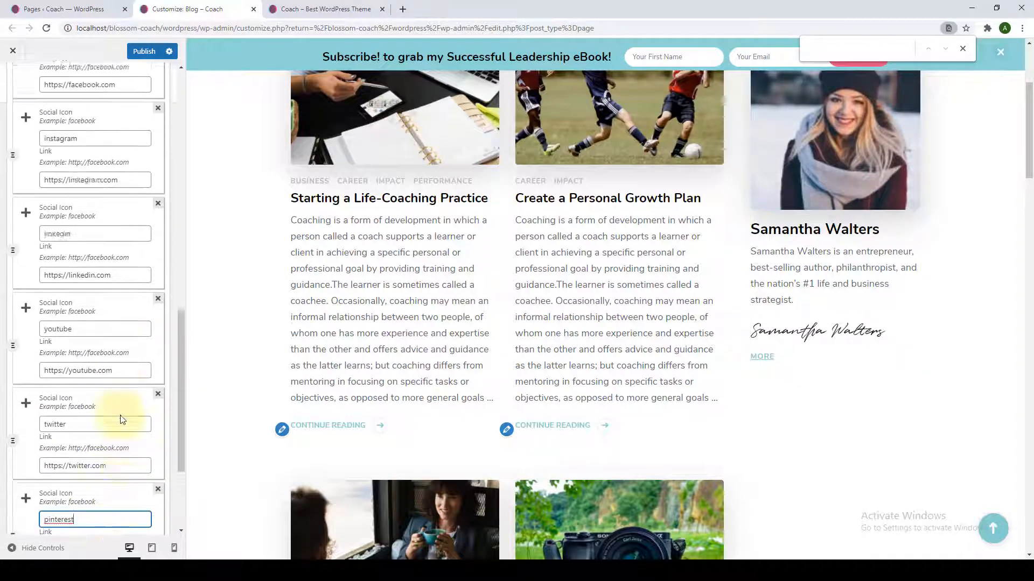
scroll(115, 462, down, 6)
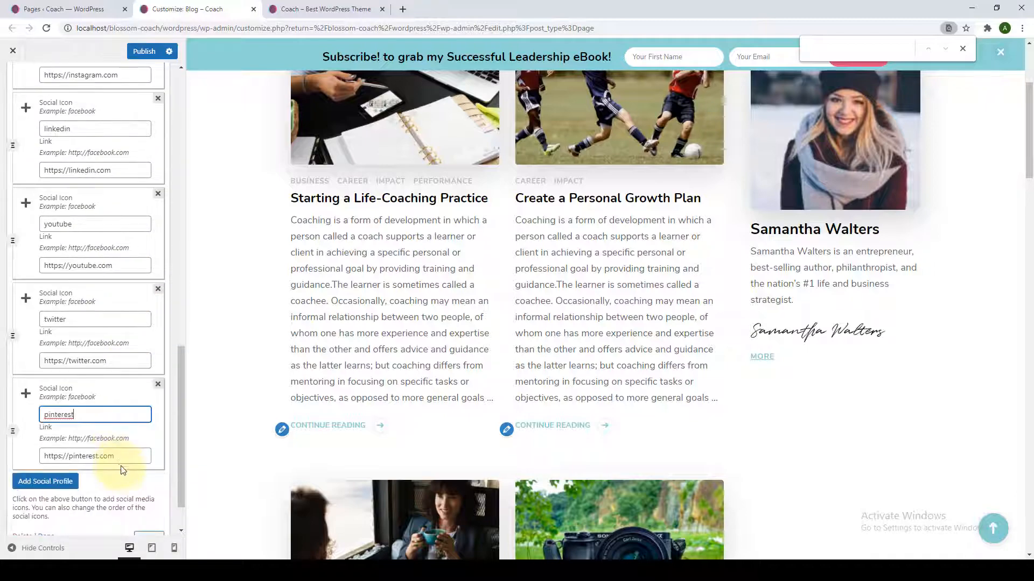
click(146, 487)
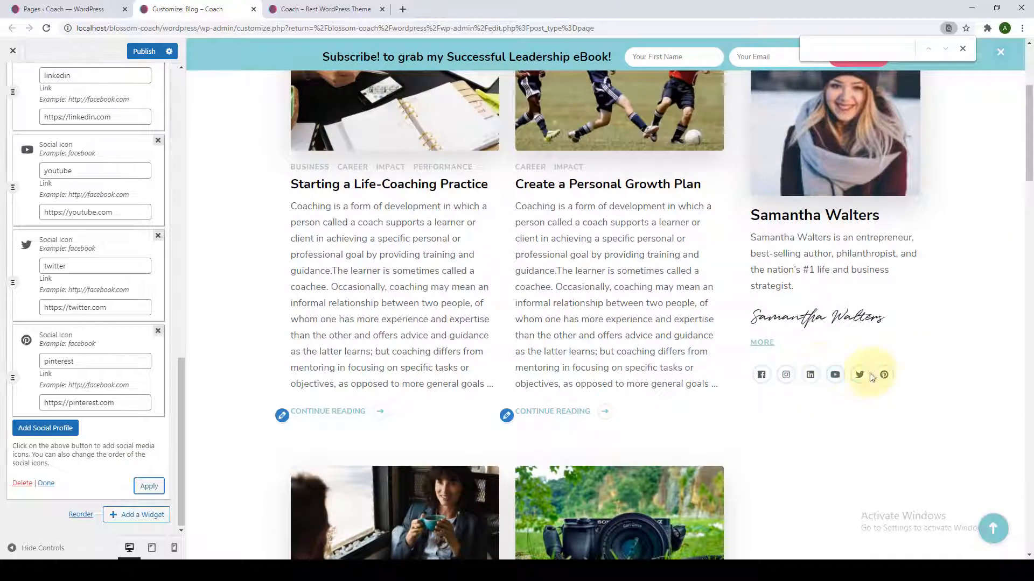
click(47, 483)
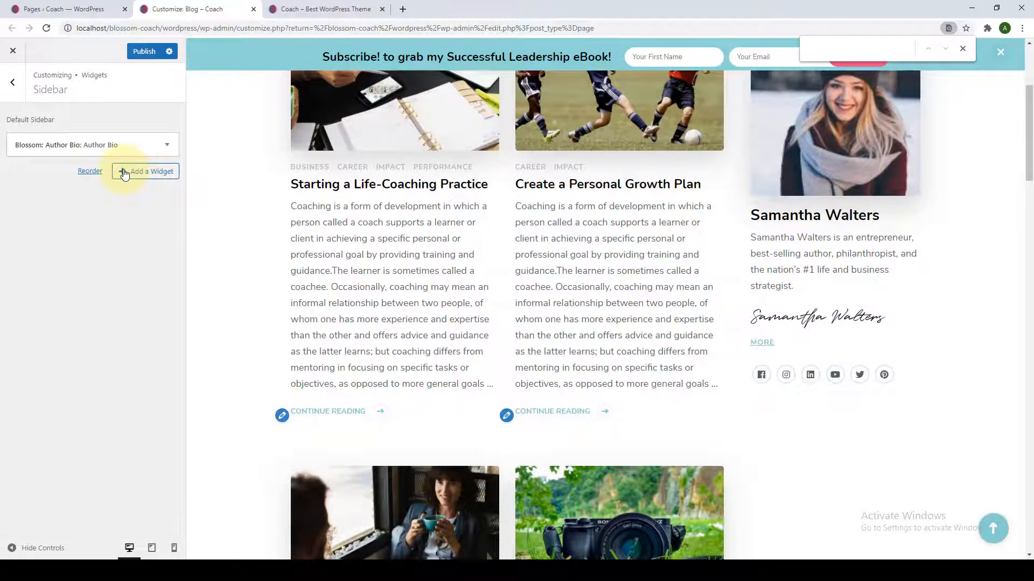
Add a Blossom: Recent Post widget showing thumbnails and dates in the Style One layout.
click(124, 173)
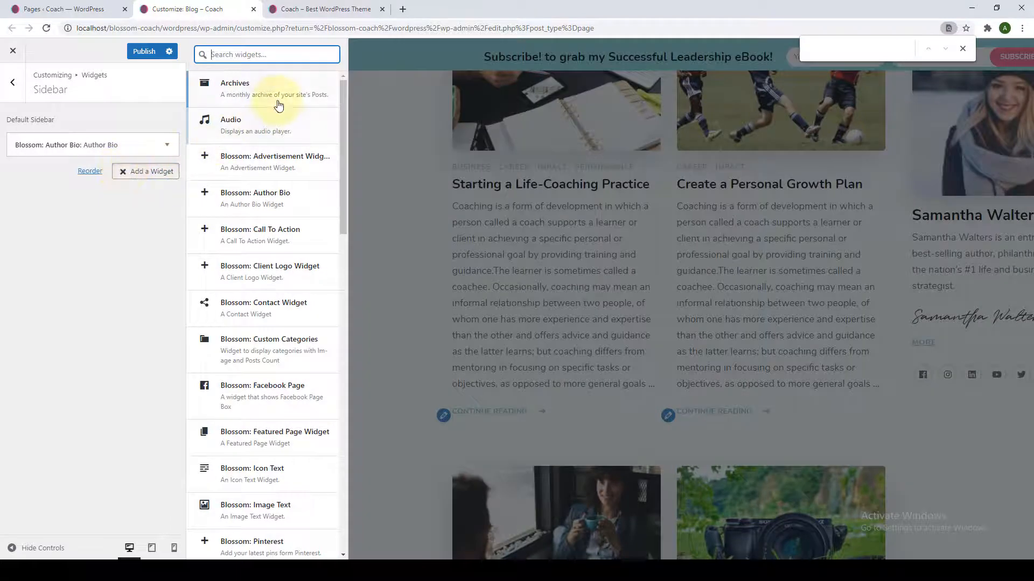
scroll(315, 366, down, 6)
scroll(303, 479, down, 4)
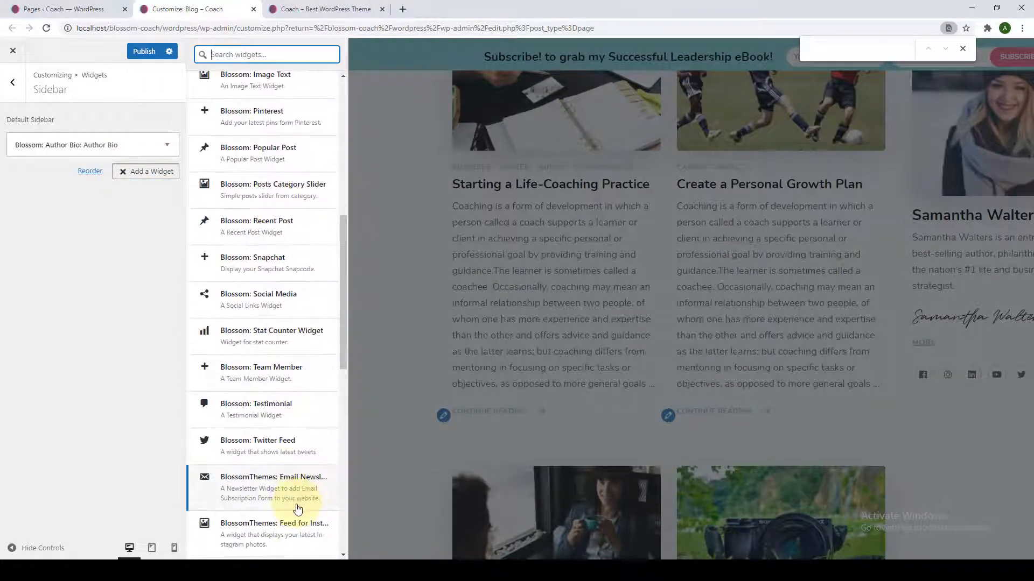
scroll(300, 496, up, 1)
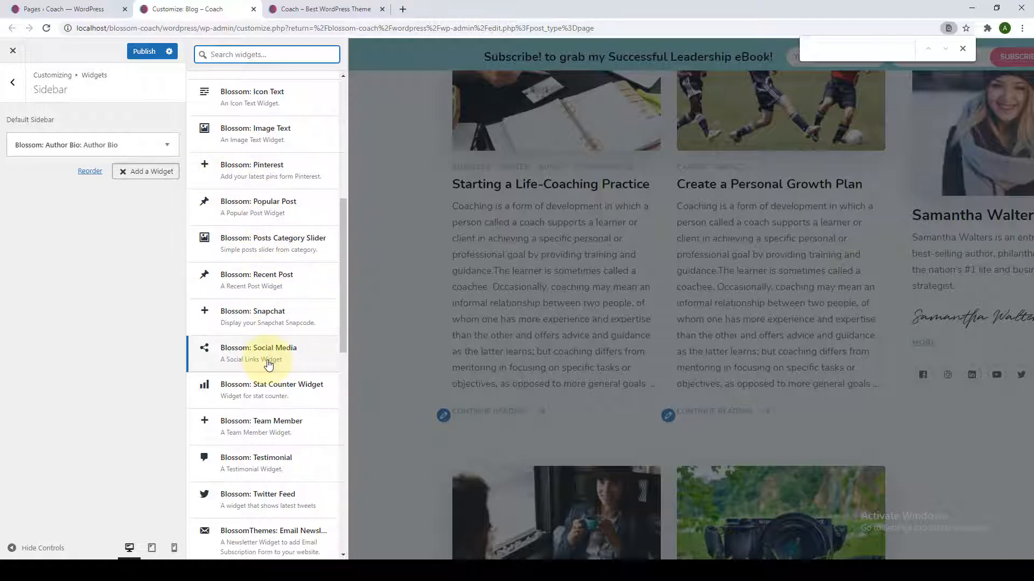
click(272, 280)
scroll(323, 323, down, 2)
click(18, 268)
click(25, 286)
click(59, 317)
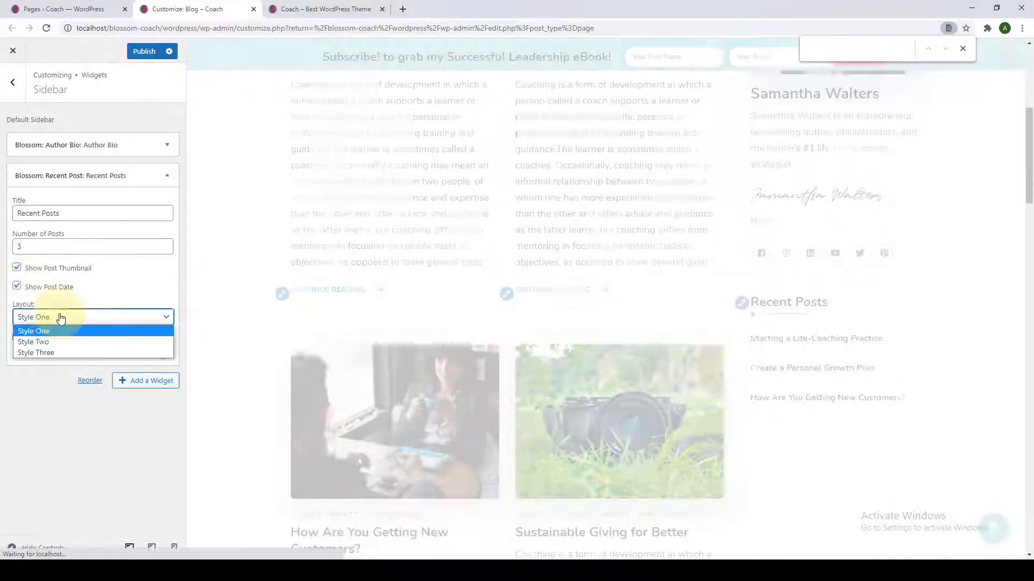
click(57, 318)
click(46, 355)
Add Categories and Gallery widgets to the sidebar.
click(145, 201)
scroll(242, 306, down, 5)
click(245, 326)
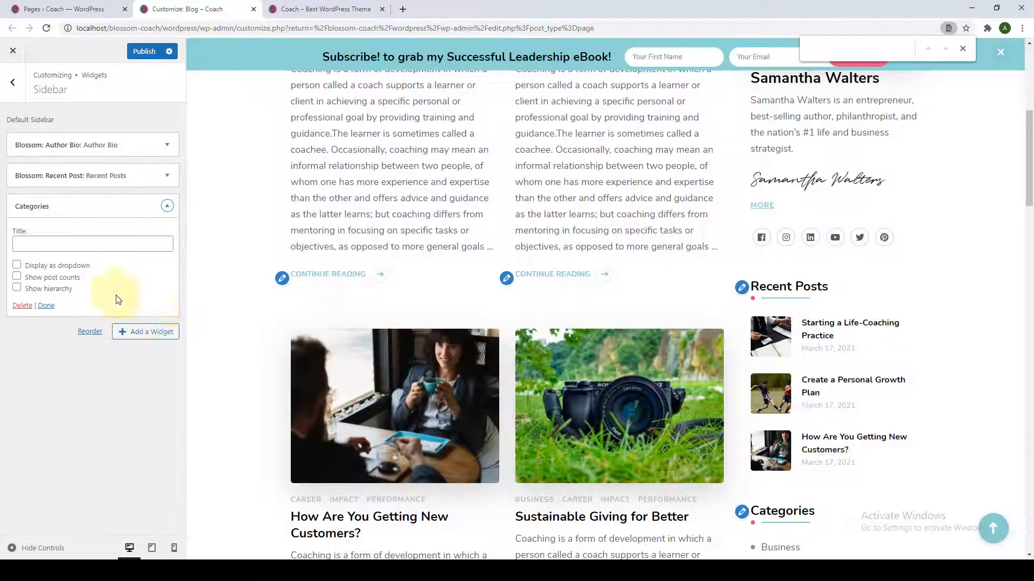
click(145, 332)
scroll(268, 350, down, 4)
click(237, 142)
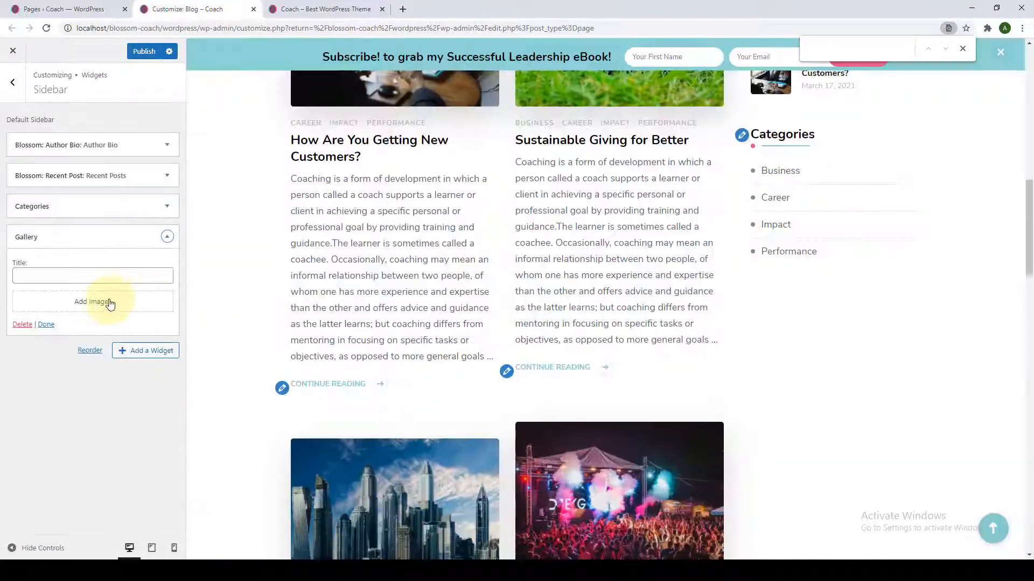
Title the Gallery widget and insert a new gallery of ten selected blog images.
click(112, 274)
text(Galle)
click(102, 302)
click(489, 180)
click(570, 180)
click(650, 181)
click(730, 183)
click(495, 261)
click(411, 261)
click(337, 260)
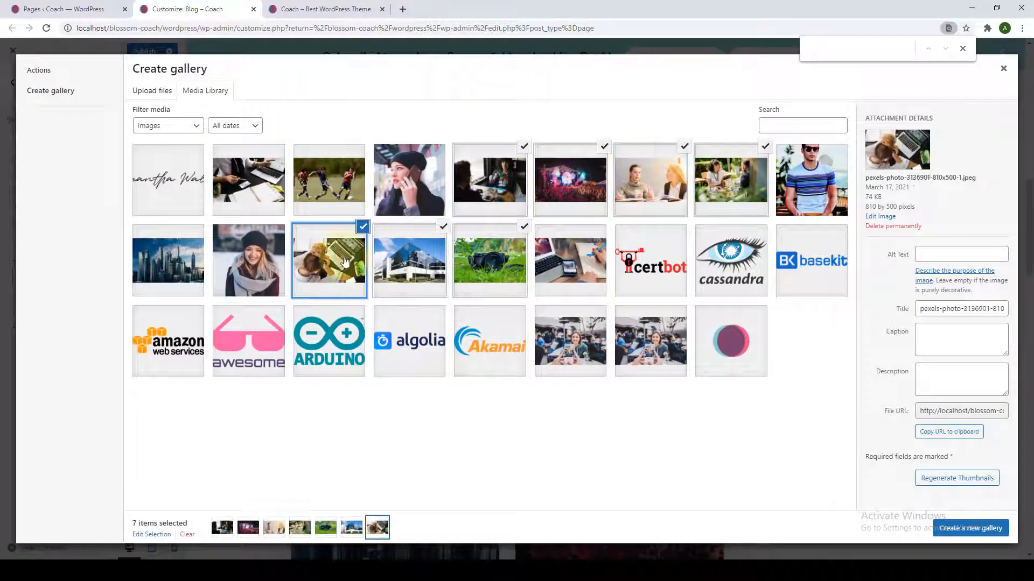
click(559, 264)
click(329, 181)
click(250, 188)
click(168, 261)
click(970, 528)
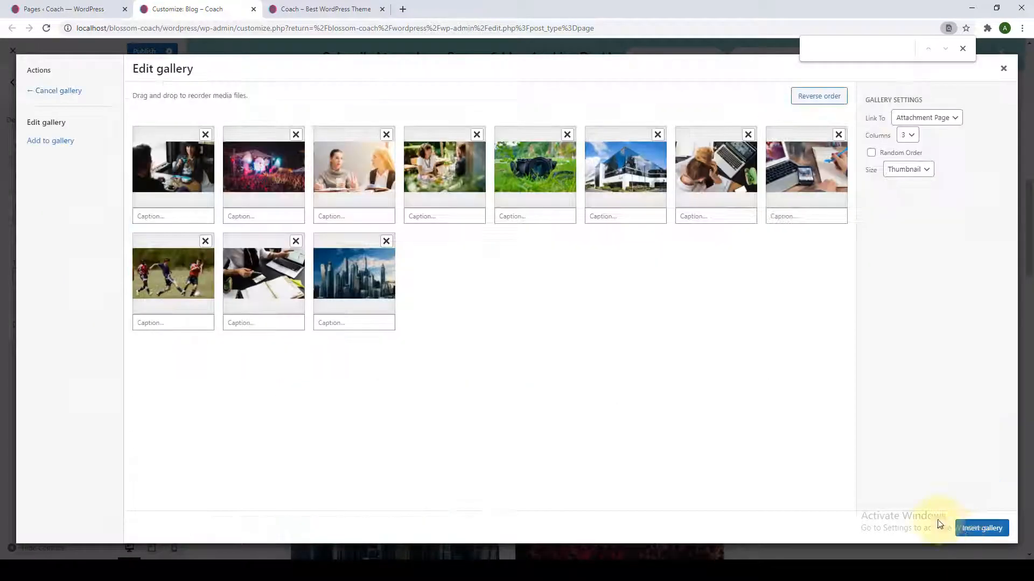
Remove three images from the gallery and save the updated gallery.
click(981, 526)
scroll(900, 367, down, 2)
click(35, 411)
click(383, 248)
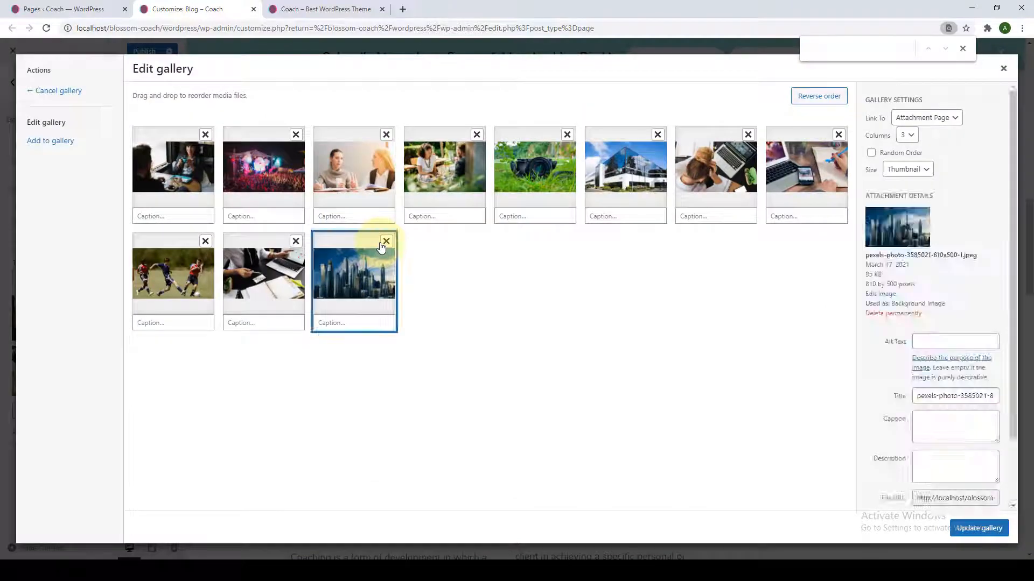
click(386, 241)
click(295, 241)
click(979, 528)
click(50, 436)
Remove an accidentally added extra Recent Posts widget from the sidebar.
click(145, 263)
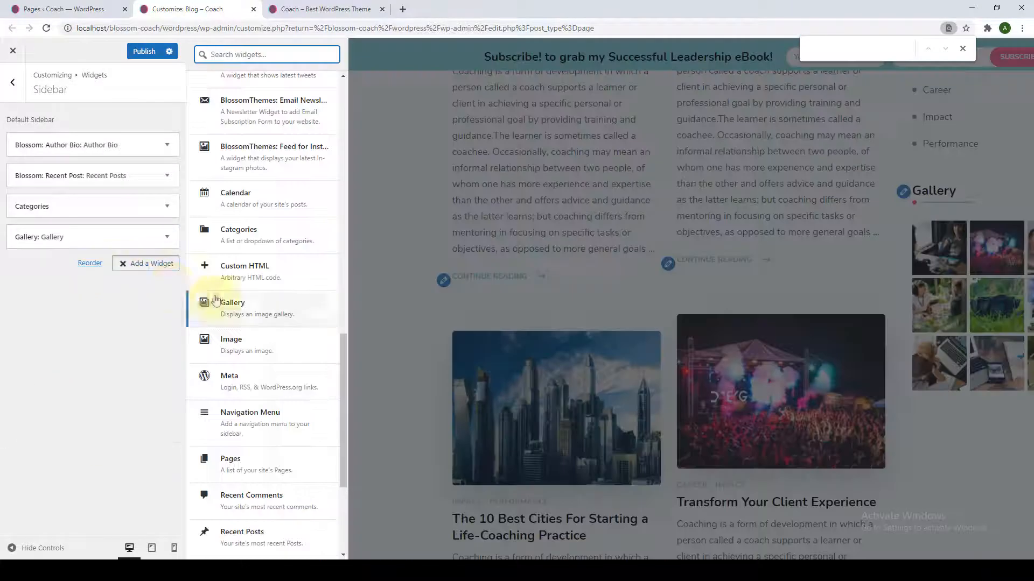
scroll(232, 356, down, 3)
click(232, 357)
click(23, 378)
Add a Posts Category Slider titled 'Categories' for Business with arrows and dots, then publish.
click(129, 264)
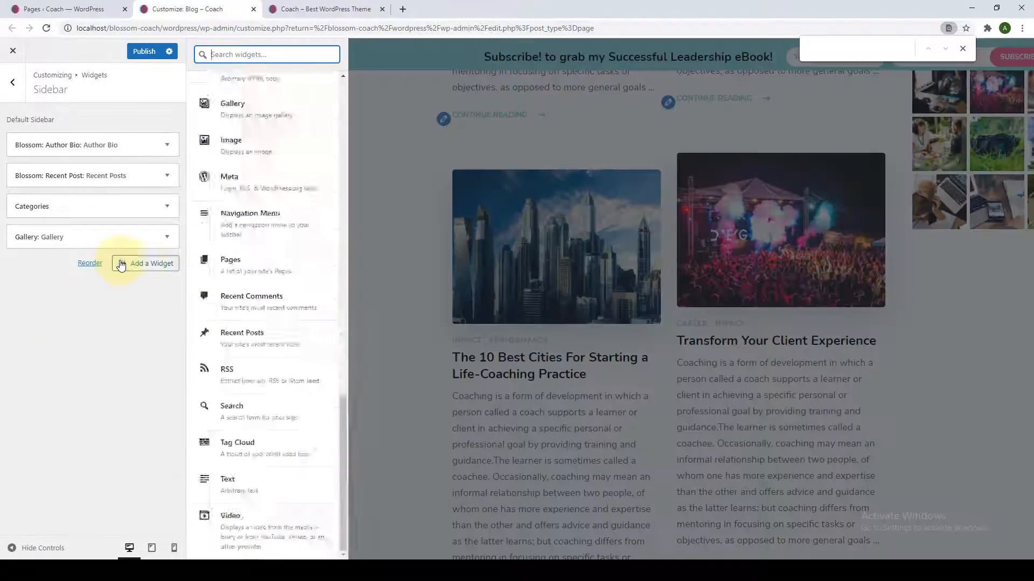
scroll(226, 296, up, 8)
scroll(226, 295, up, 8)
scroll(242, 230, down, 2)
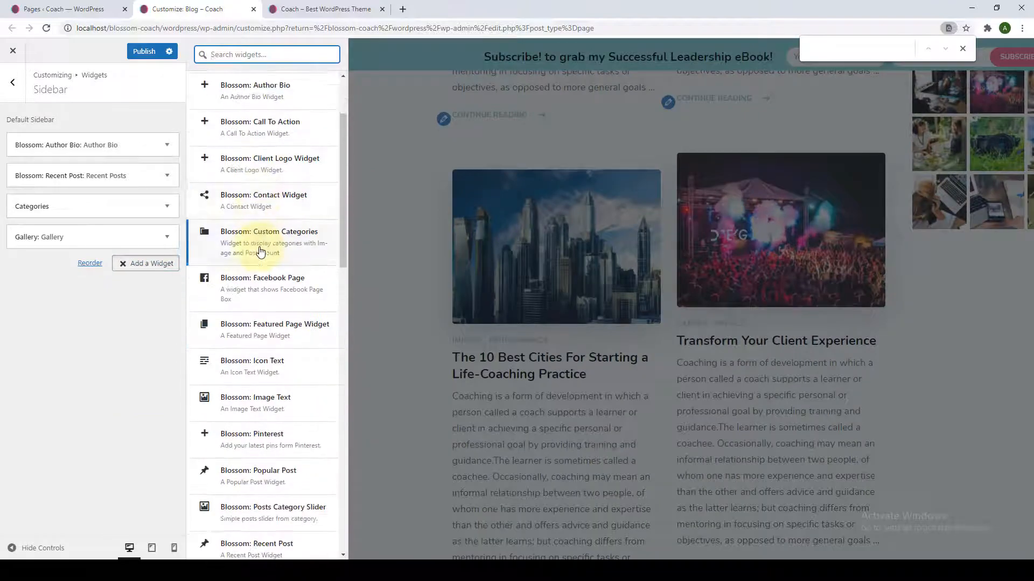
click(266, 262)
triple_click(117, 278)
text(Categories)
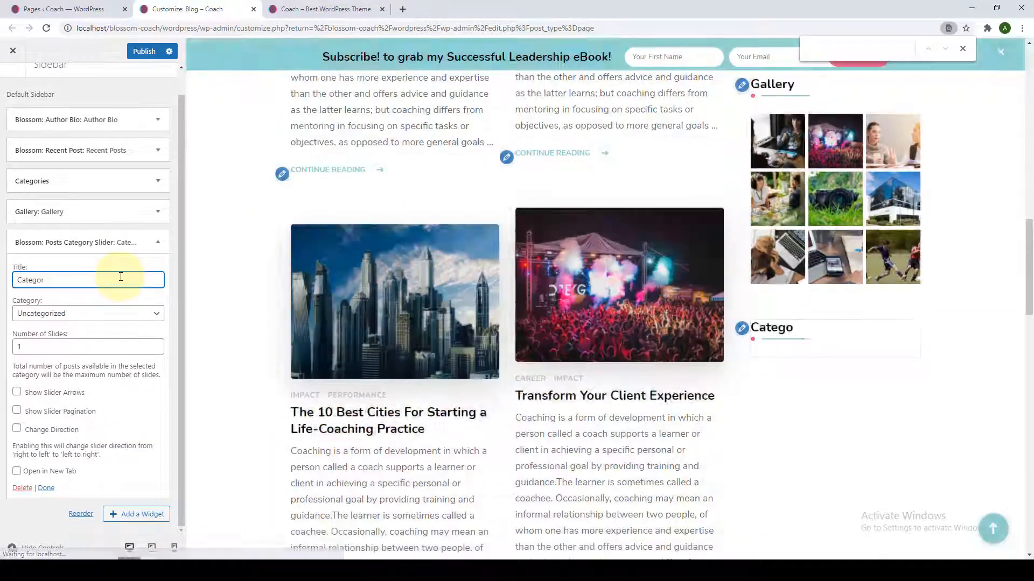
click(113, 313)
click(102, 328)
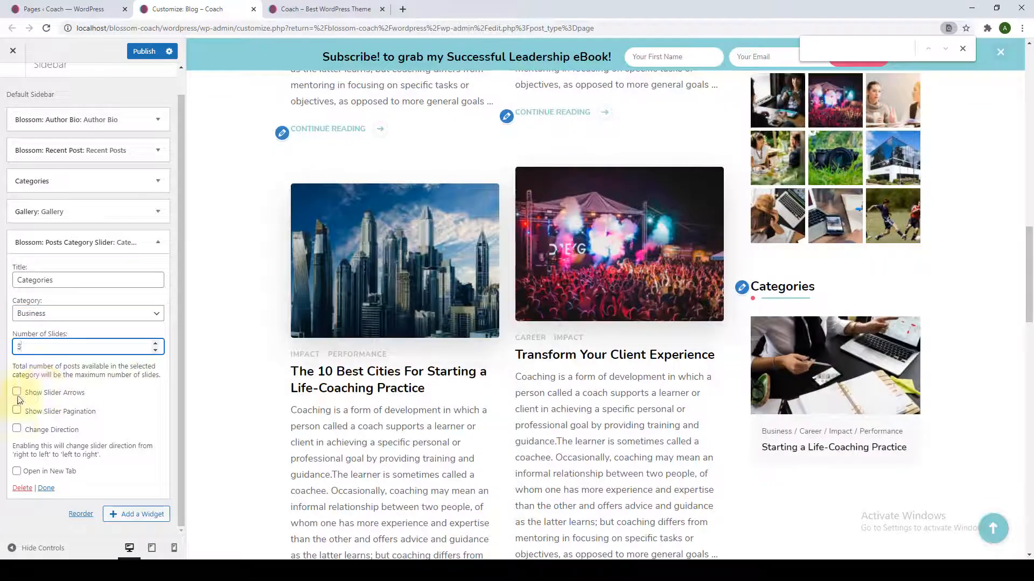
click(16, 392)
click(17, 410)
click(49, 489)
click(148, 52)
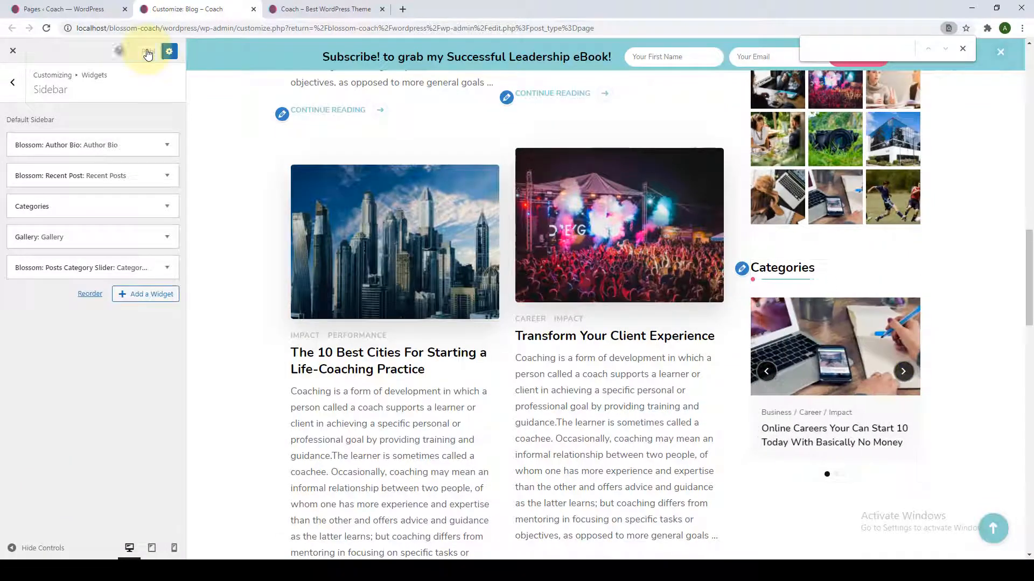
click(13, 83)
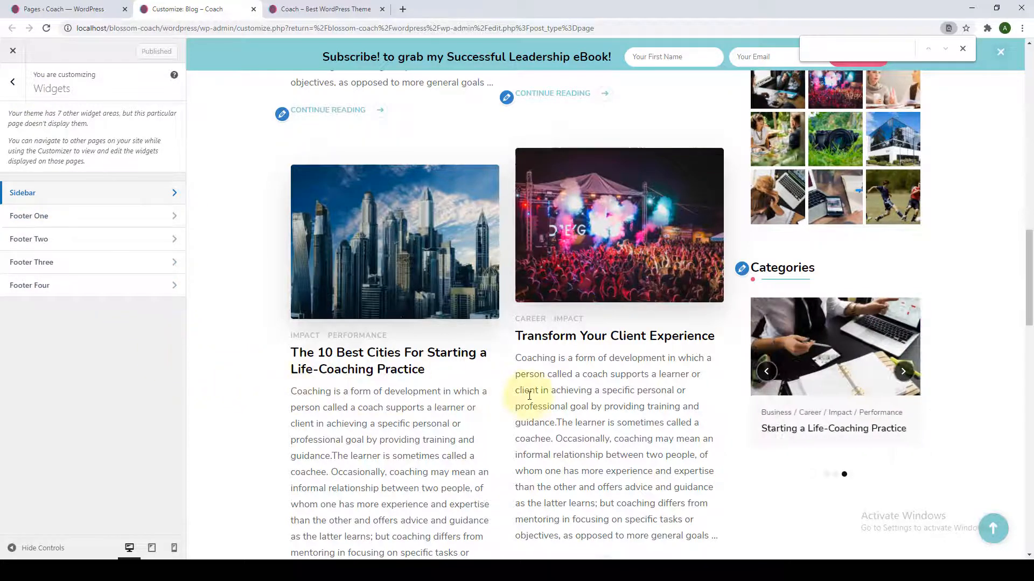
Enter the empty Footer One area and browse its list of available widgets.
scroll(533, 398, down, 3)
scroll(537, 419, down, 10)
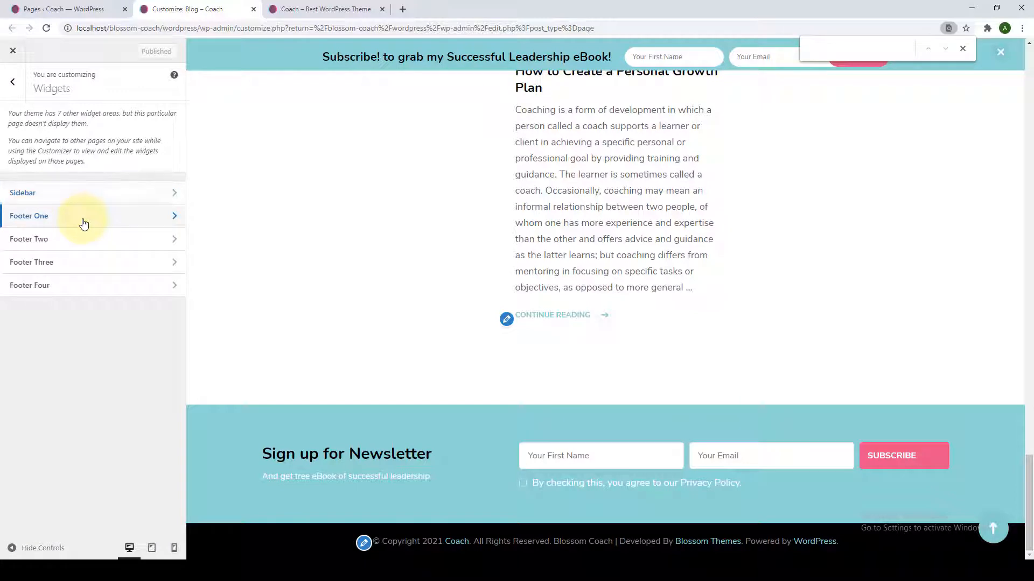
click(84, 224)
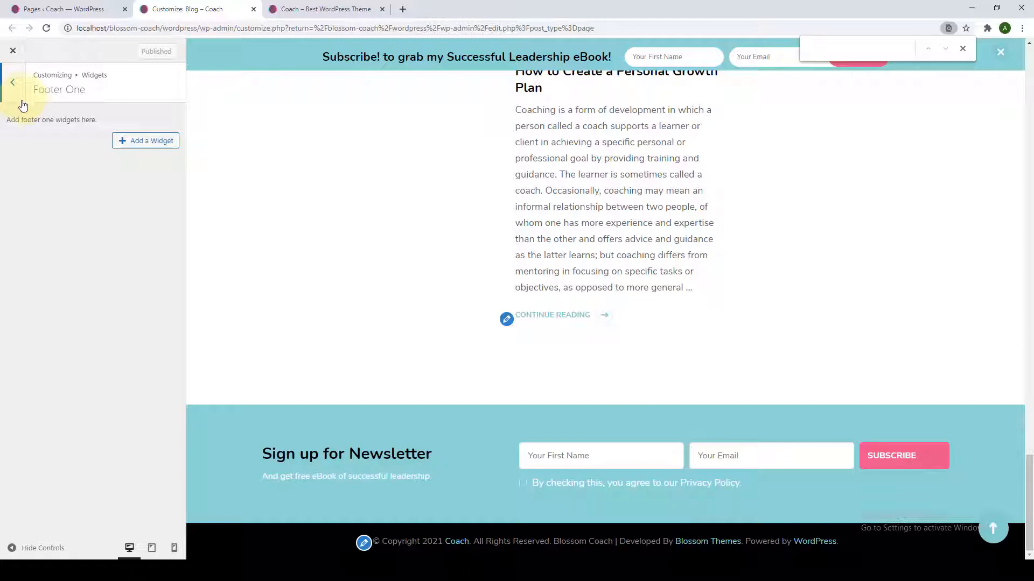
click(125, 142)
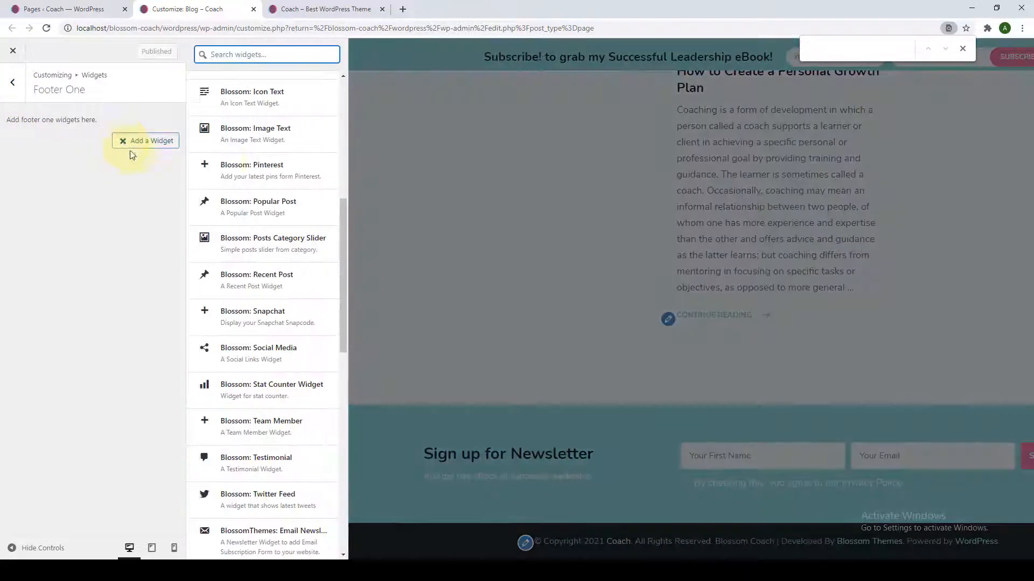
scroll(277, 96, up, 7)
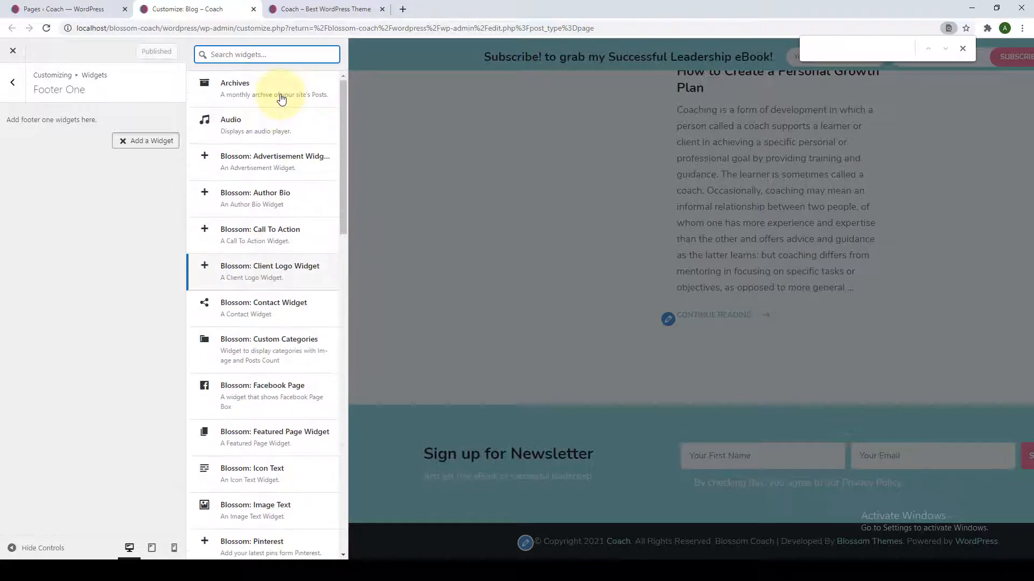
scroll(282, 113, down, 8)
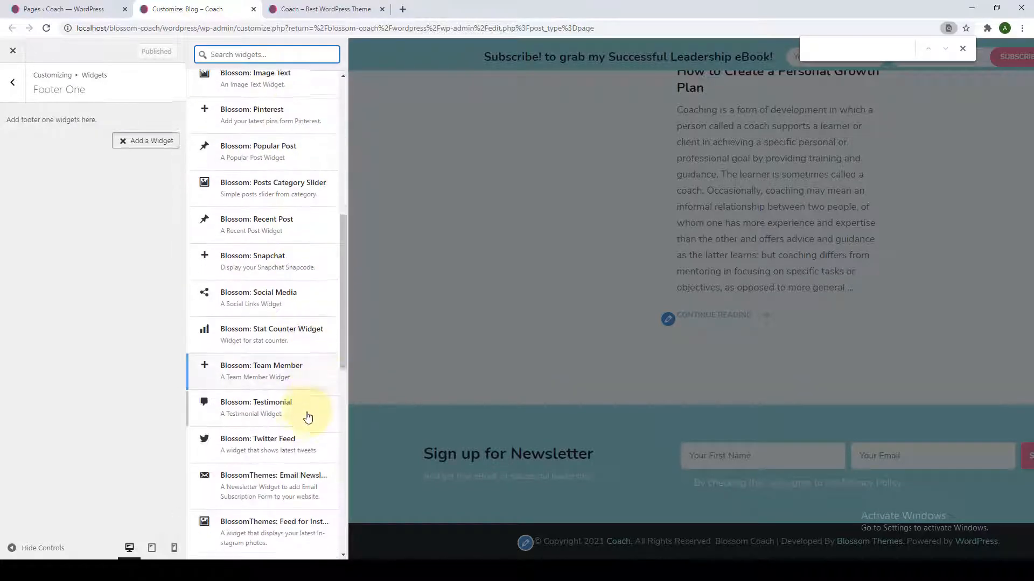
scroll(307, 418, down, 9)
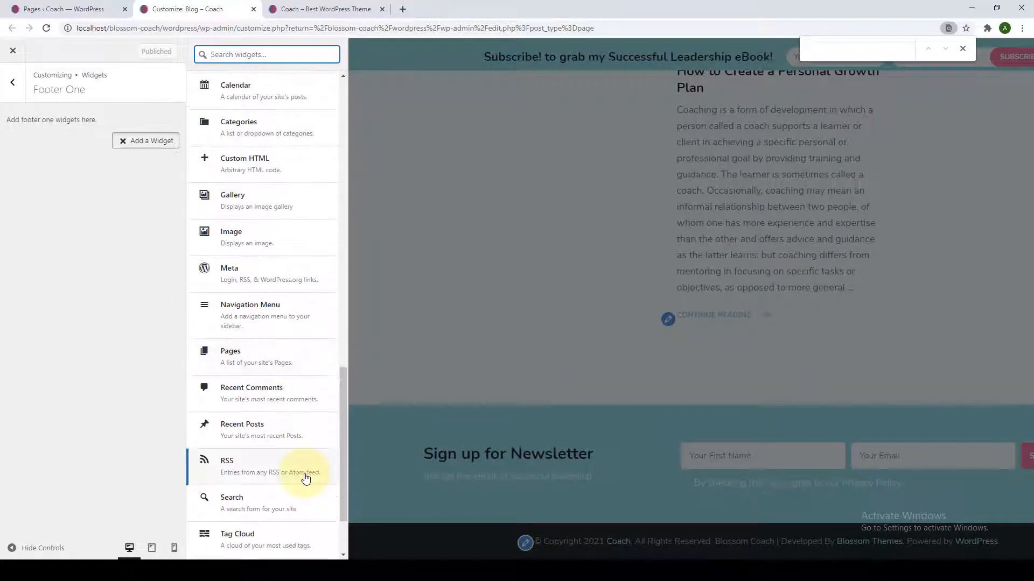
scroll(306, 478, up, 6)
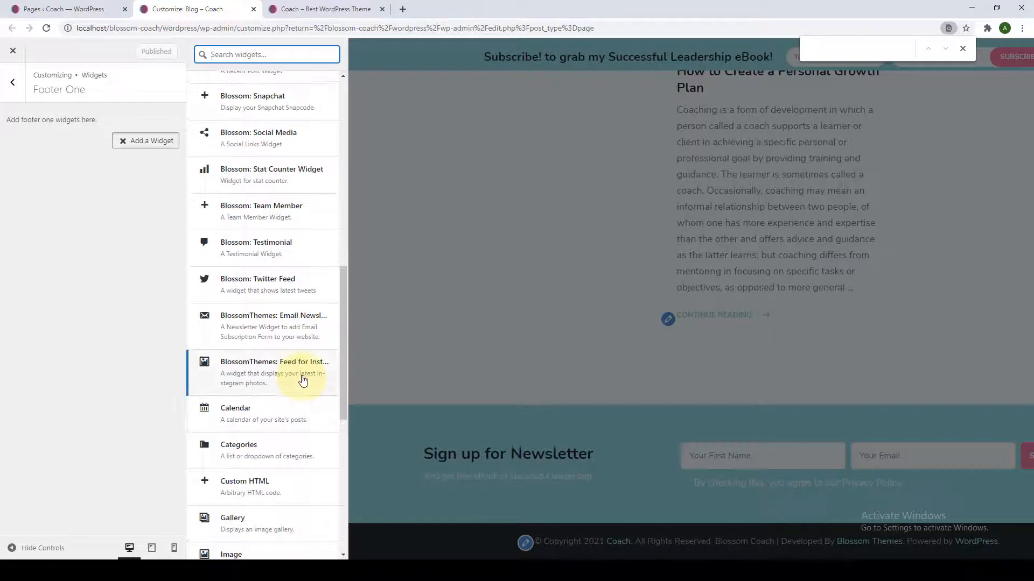
scroll(303, 379, up, 4)
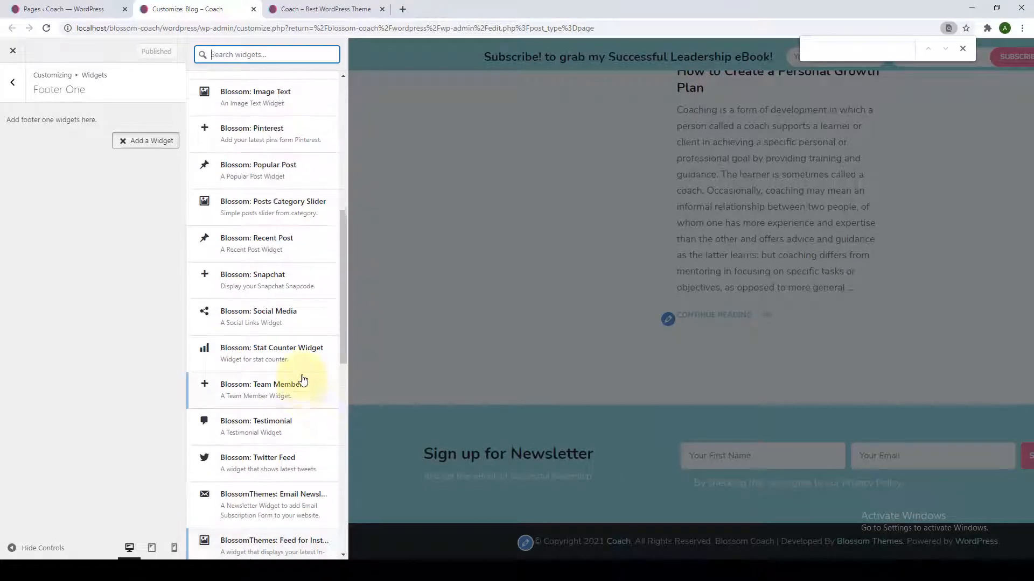
scroll(303, 380, down, 2)
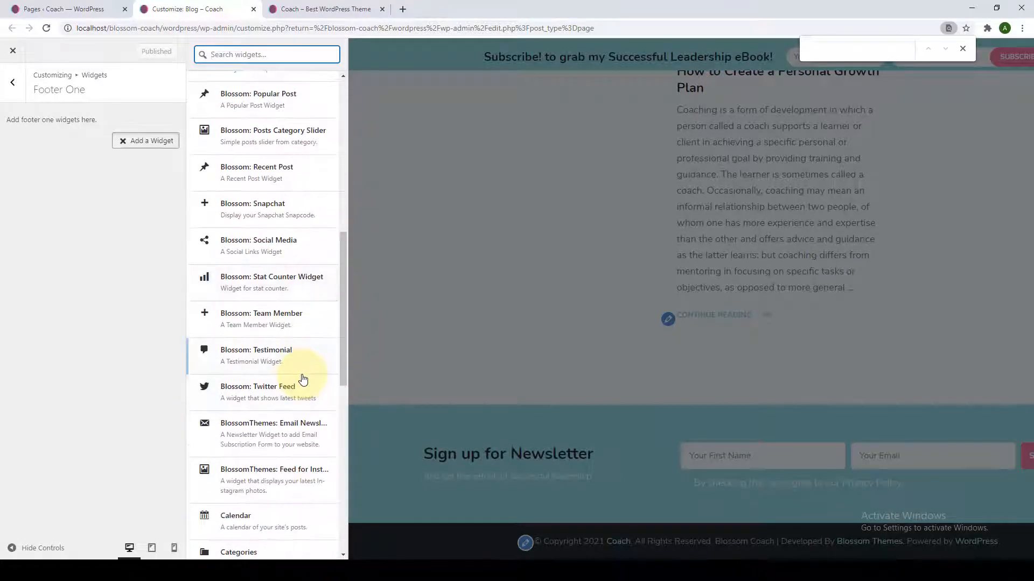
scroll(303, 379, up, 1)
Add a Blossom: Facebook Page widget titled 'Follow Us On Facebook' with the Blossom Themes page URL.
scroll(303, 379, up, 6)
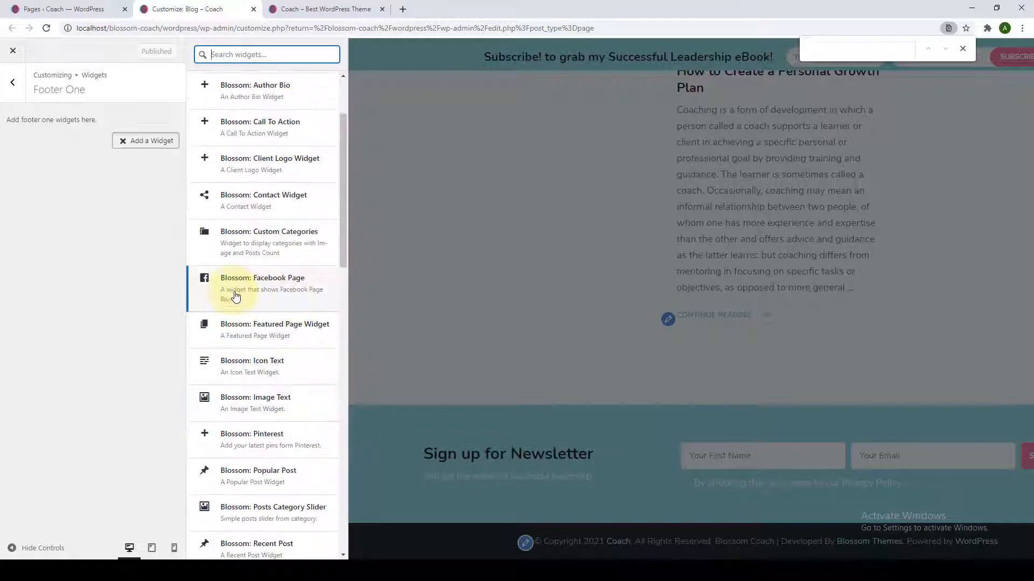
click(267, 301)
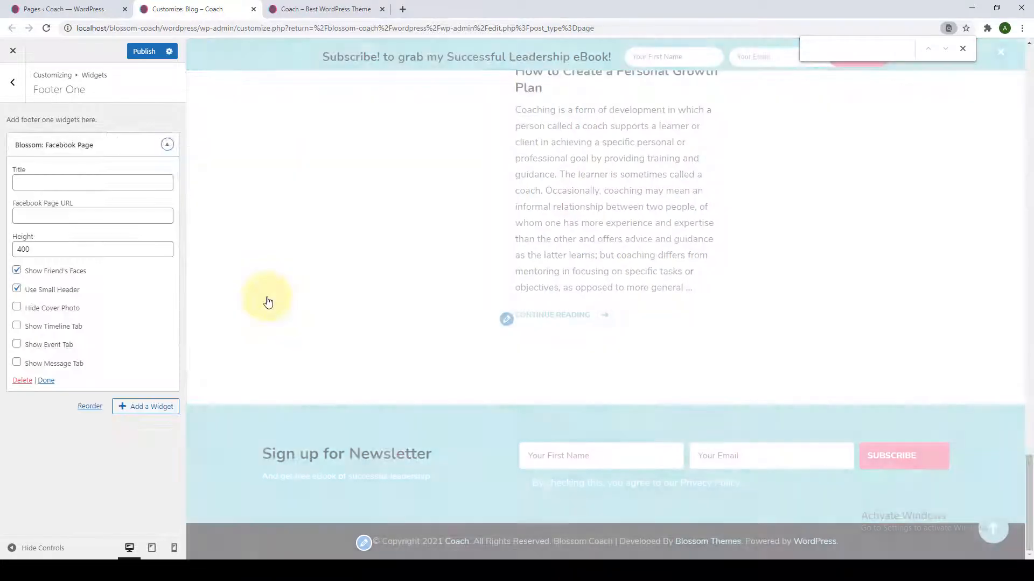
click(111, 182)
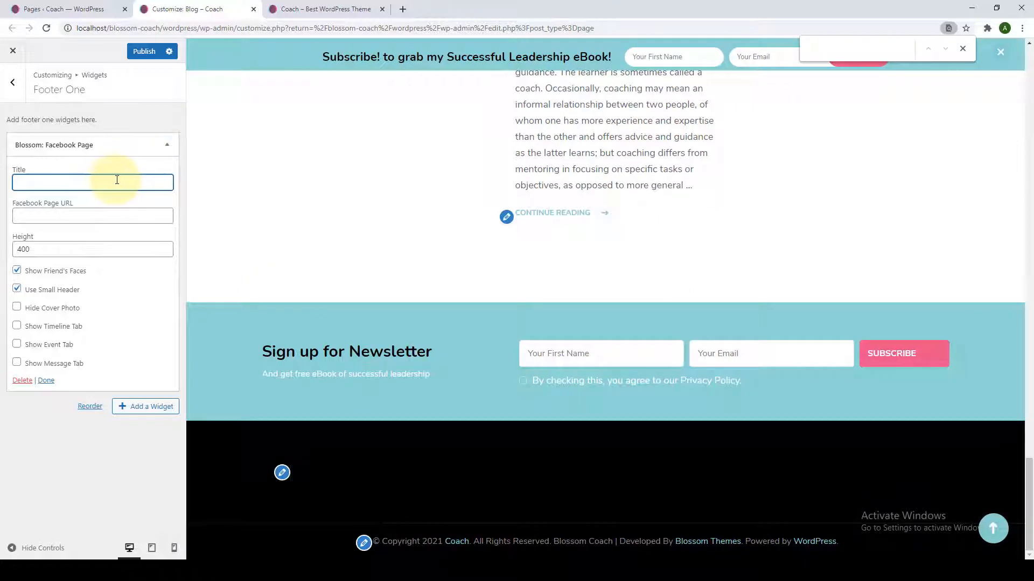
text(Fo)
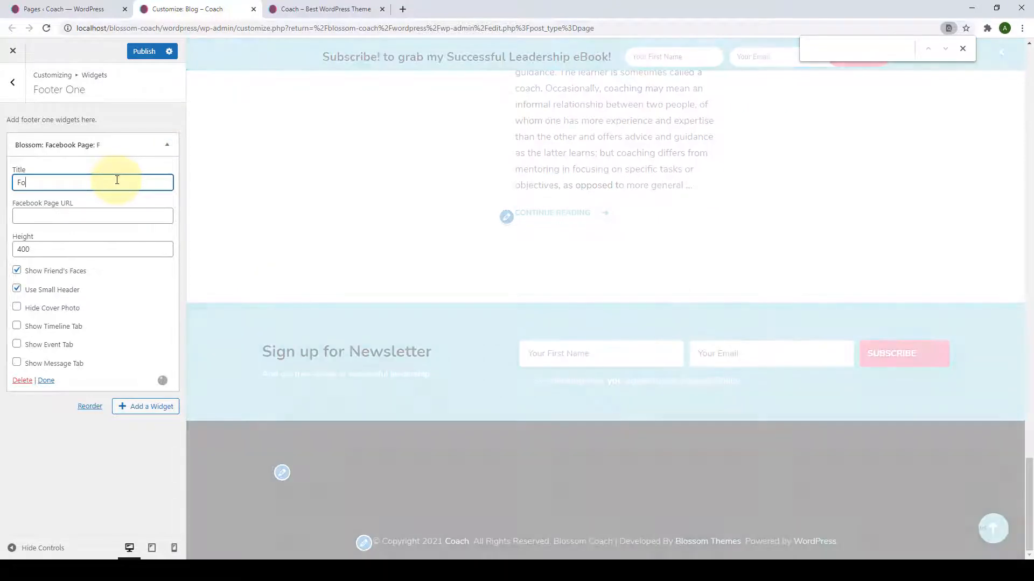
text(llow Us On Fa)
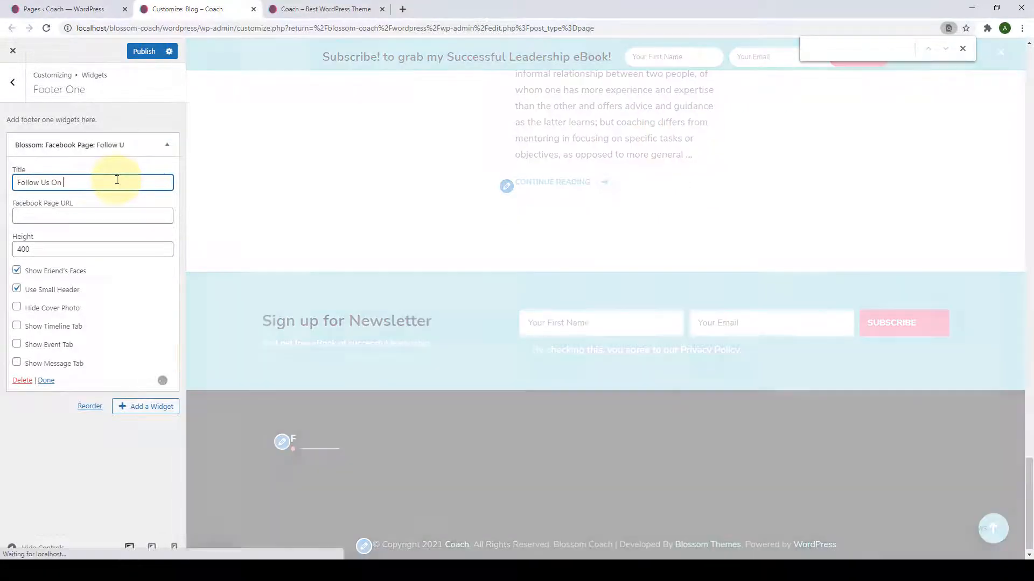
text(cebook)
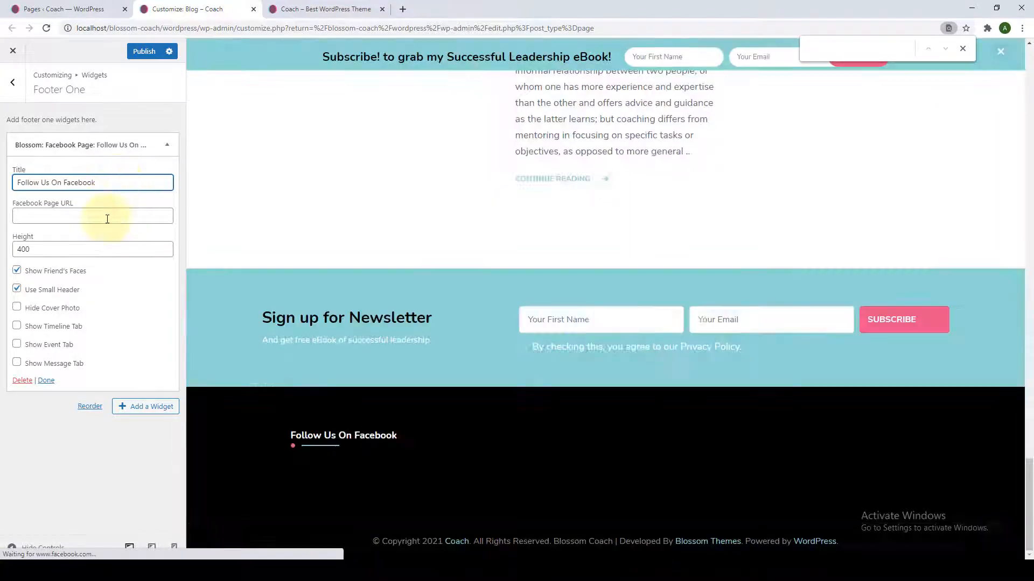
click(75, 217)
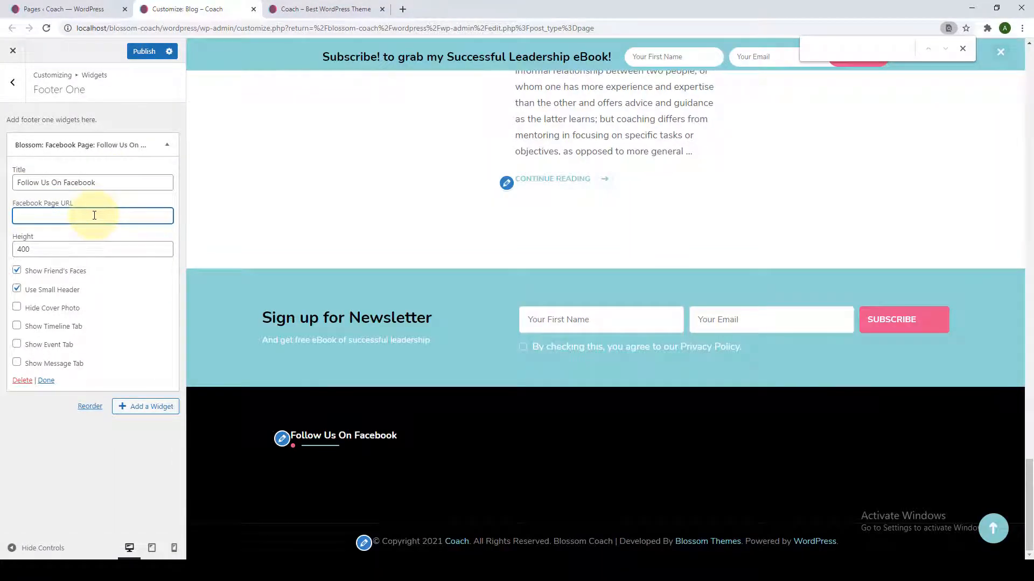
text(facebook.com/blossomthemesHQ)
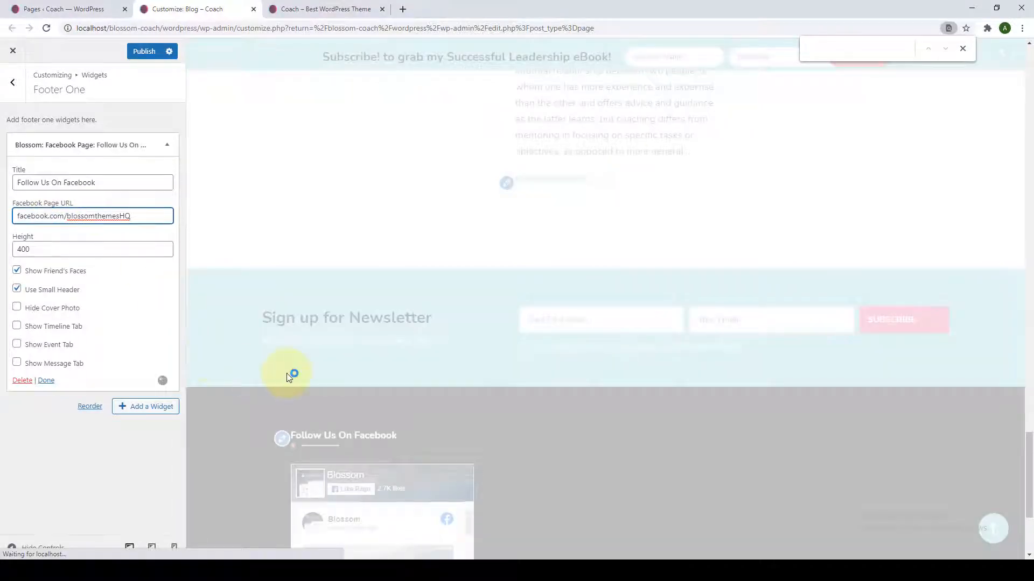
Enable friends' faces and the small header, then publish the Footer One widget.
scroll(345, 425, down, 3)
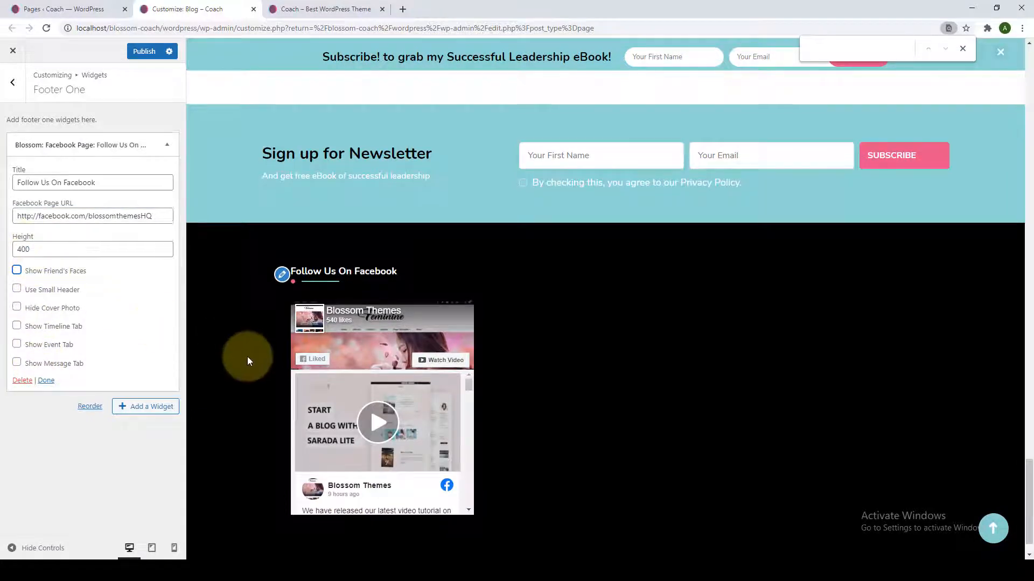
scroll(249, 360, down, 1)
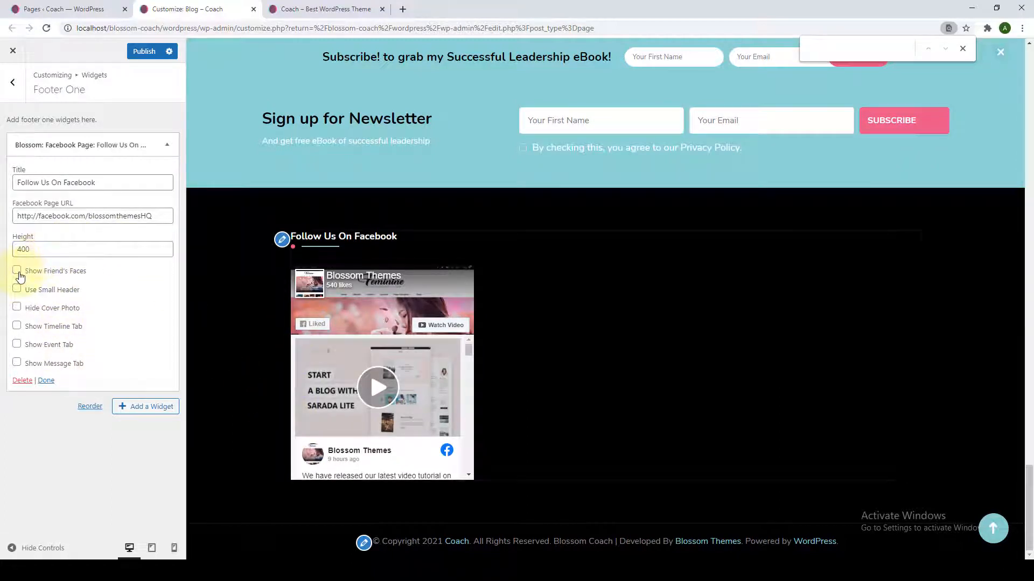
click(16, 289)
click(19, 249)
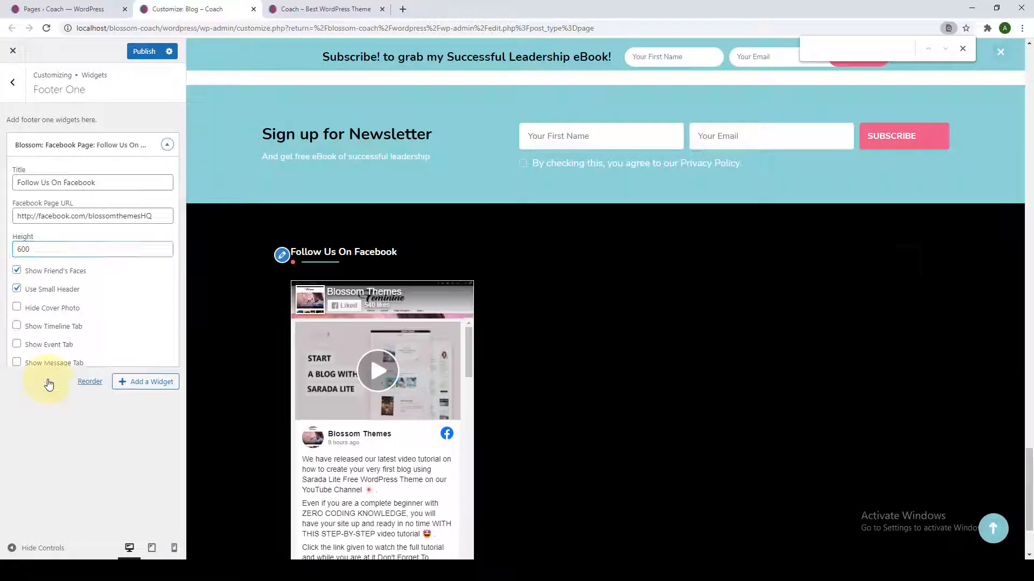
click(46, 380)
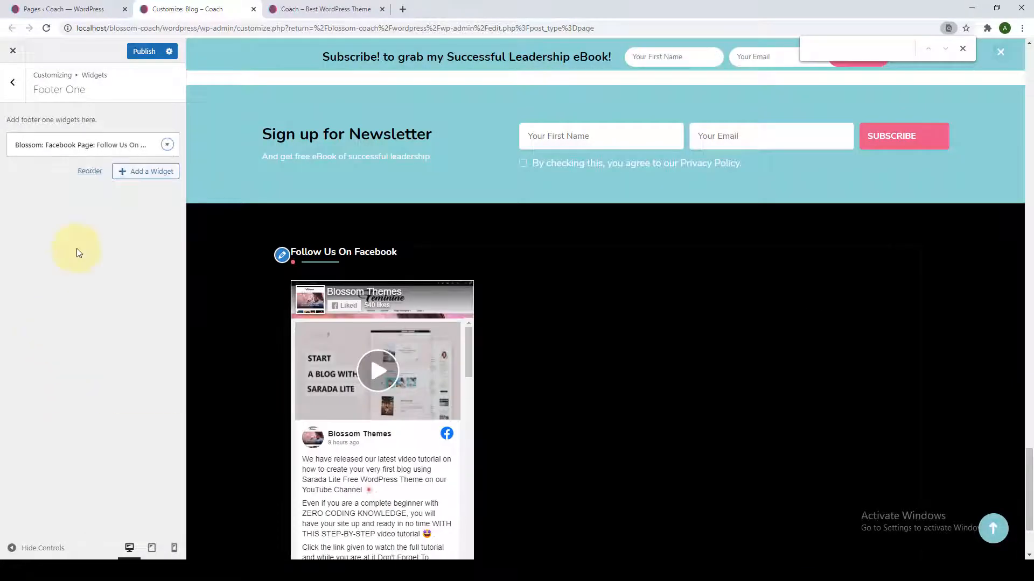
click(141, 51)
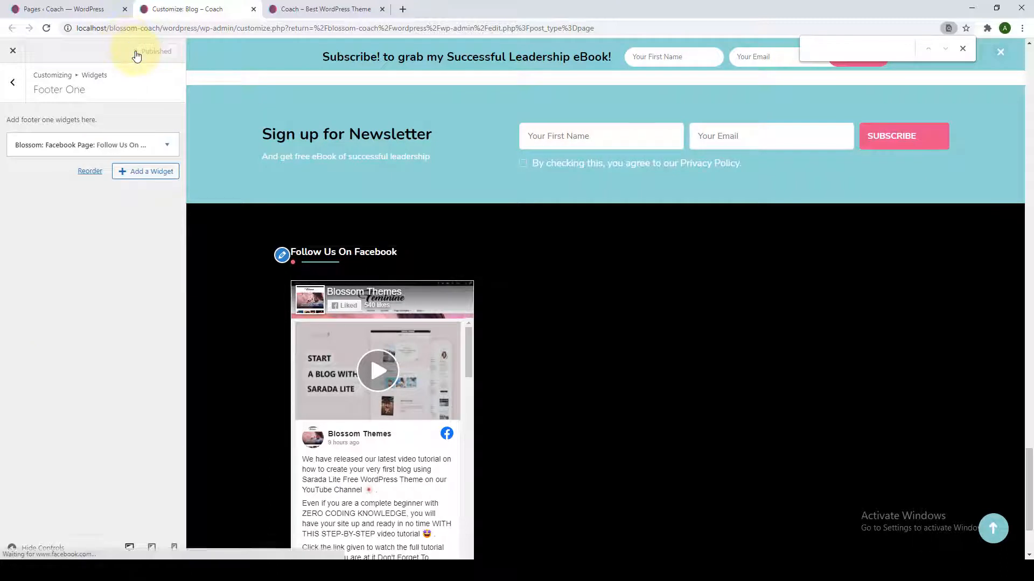
click(12, 82)
Add a Blossom: Popular Post widget to the Footer Two area.
click(107, 245)
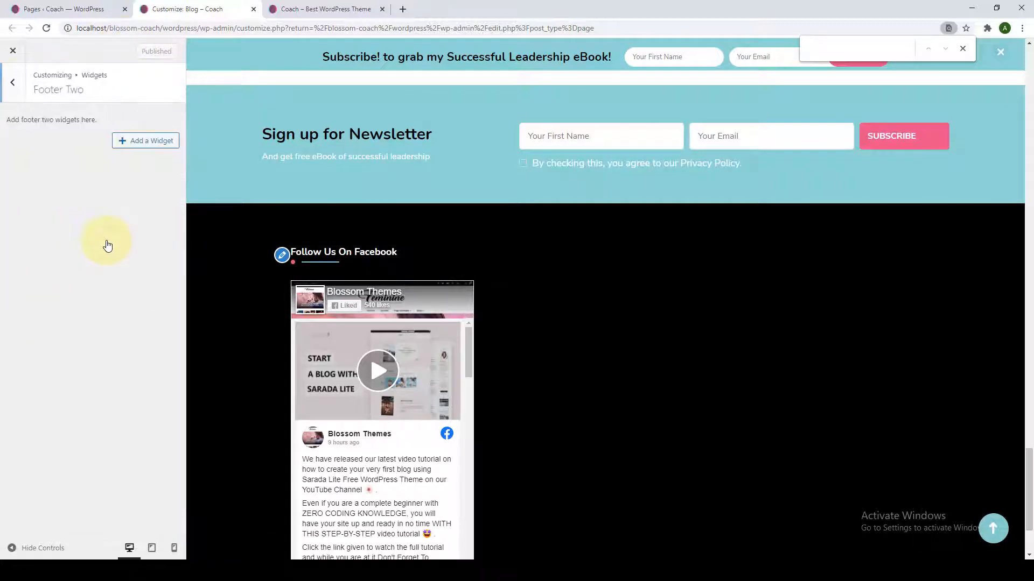
click(120, 141)
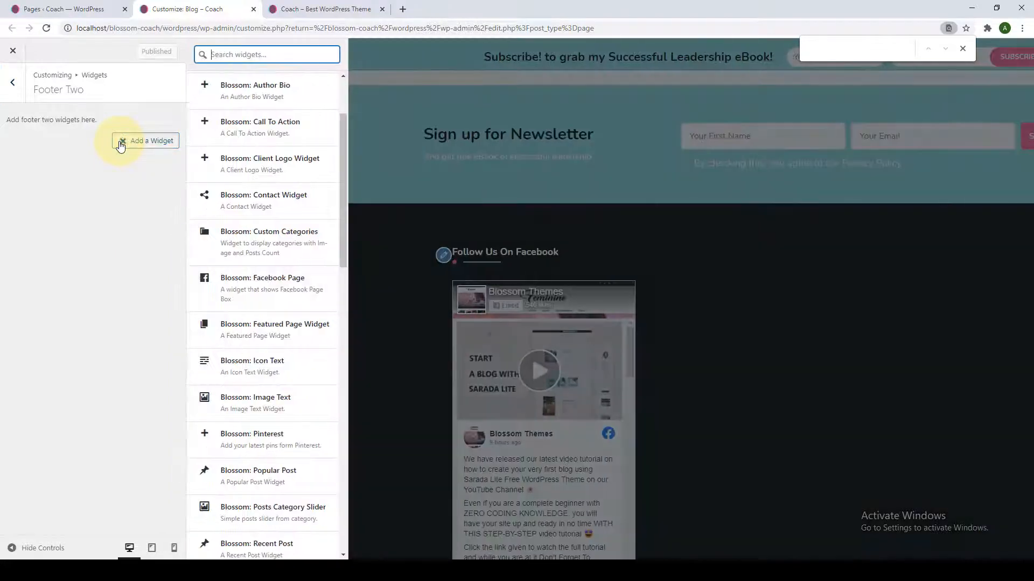
scroll(240, 342, down, 4)
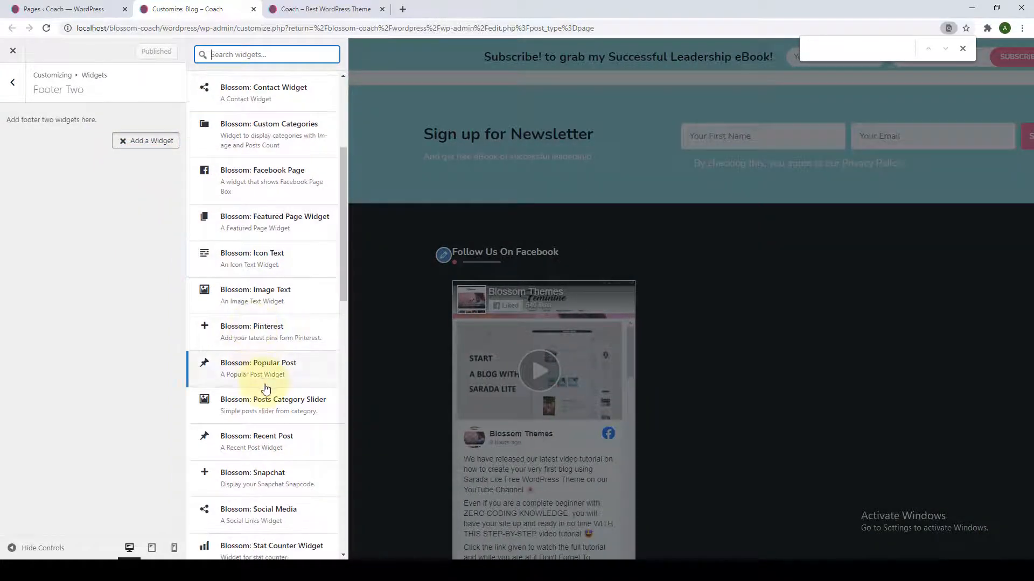
scroll(307, 281, up, 1)
scroll(307, 281, down, 1)
scroll(320, 350, up, 3)
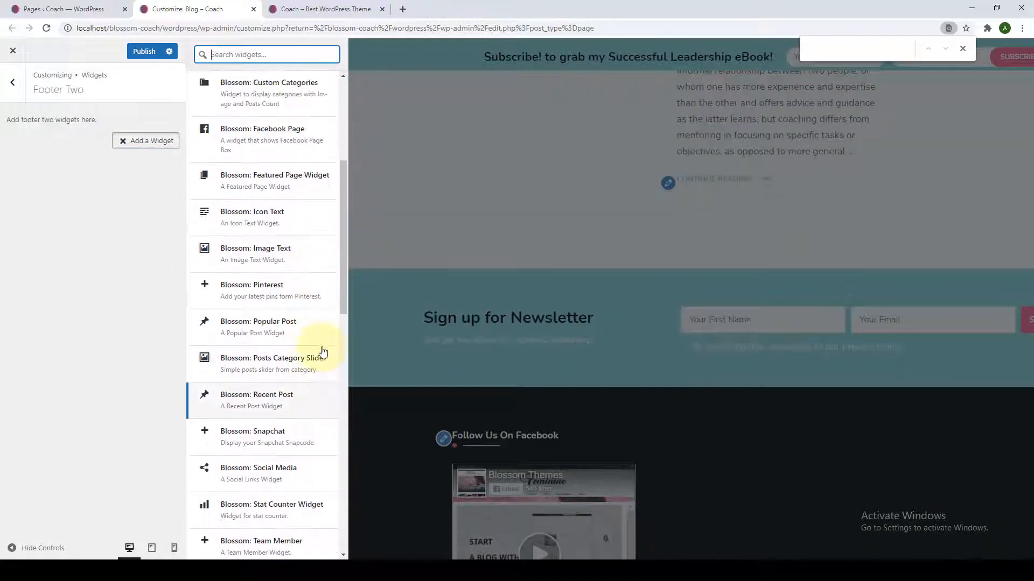
scroll(277, 344, down, 2)
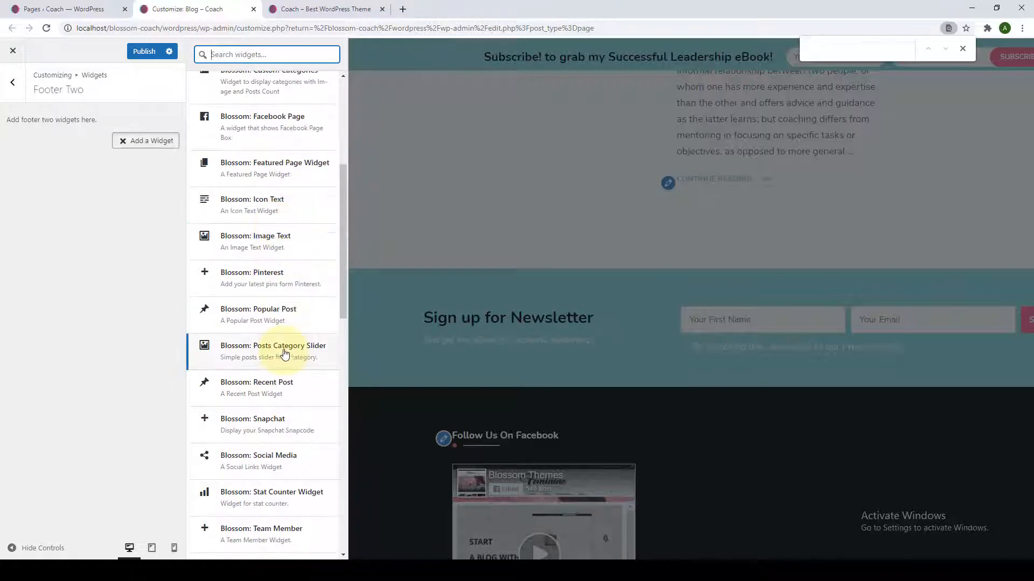
click(284, 320)
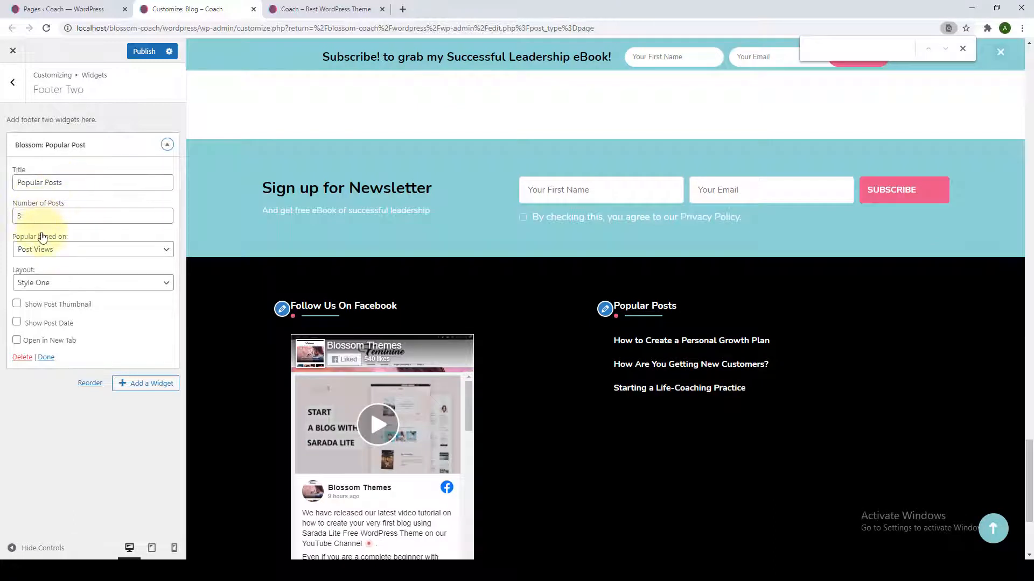
Rank popular posts by Post Views in Style One with thumbnails and new-tab links, then publish.
click(65, 247)
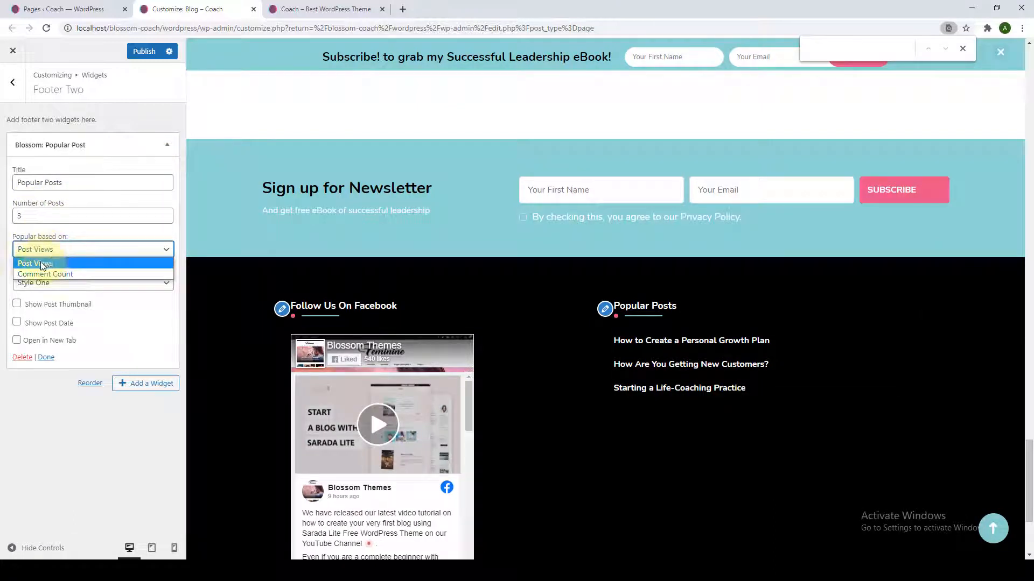
click(83, 240)
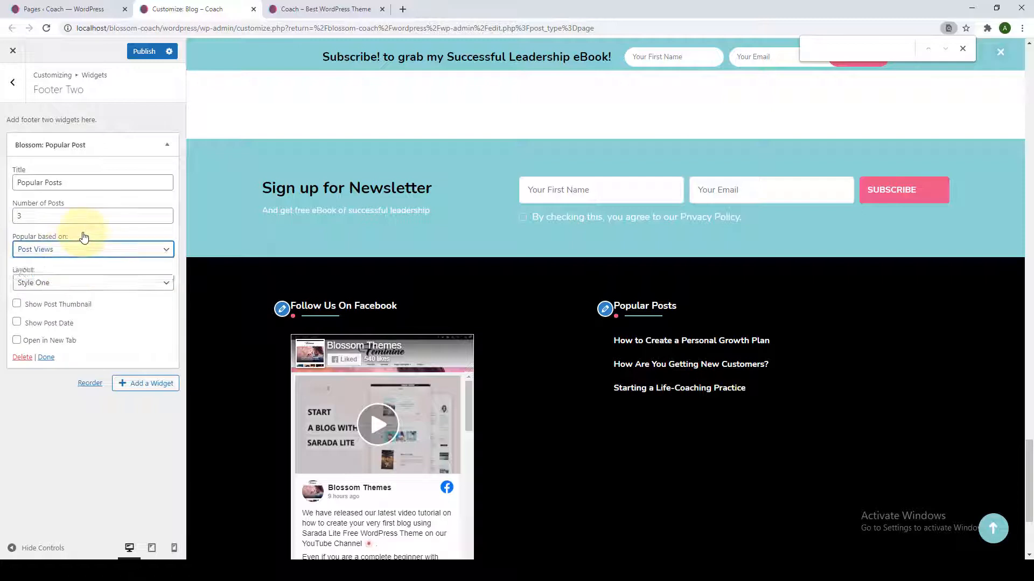
click(81, 292)
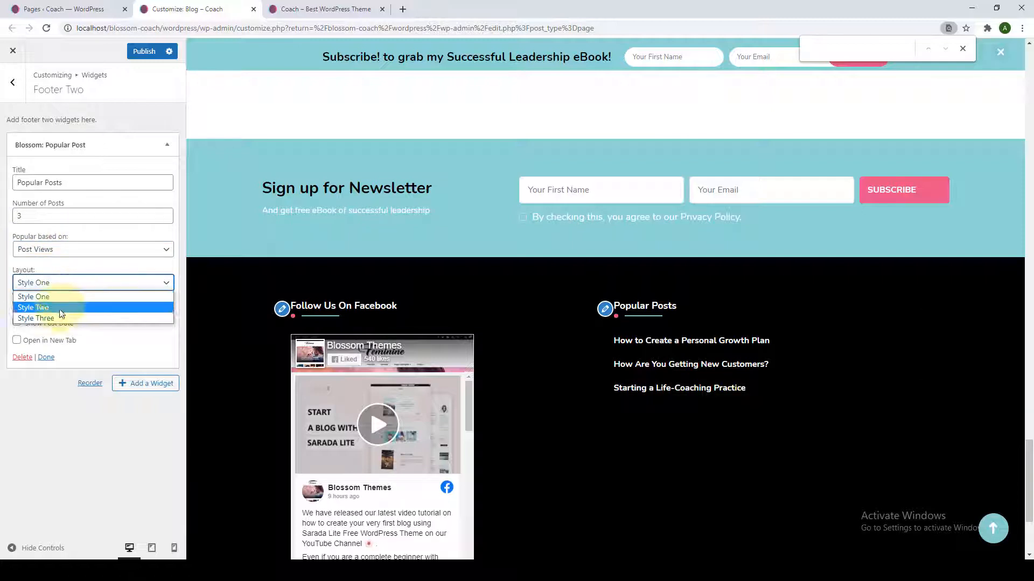
click(63, 301)
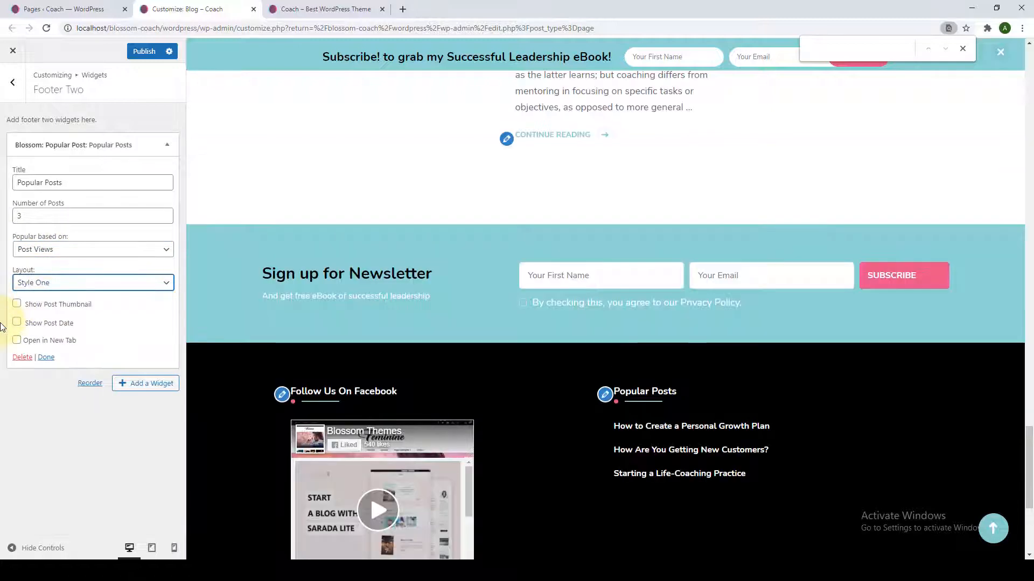
click(17, 340)
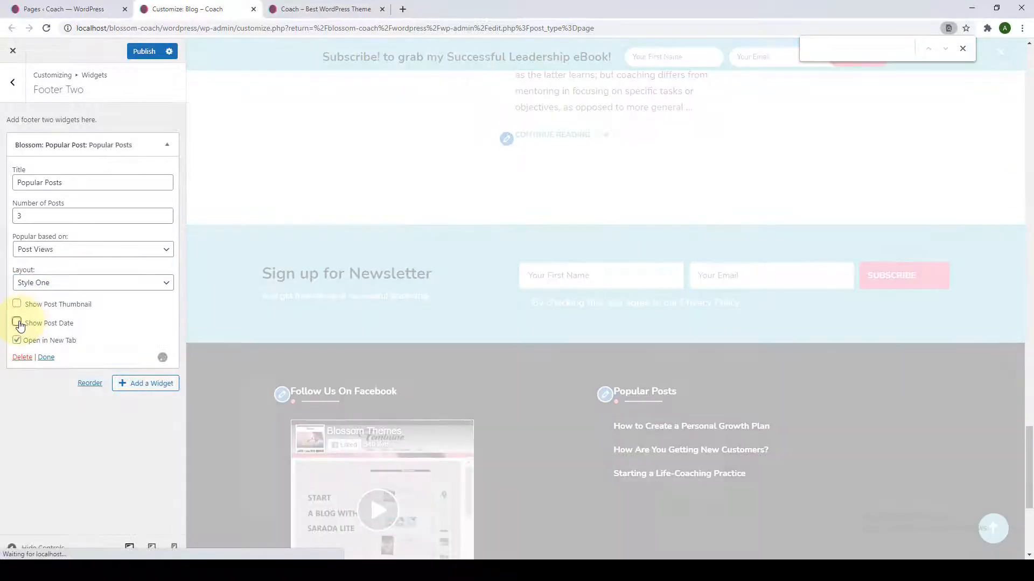
click(18, 304)
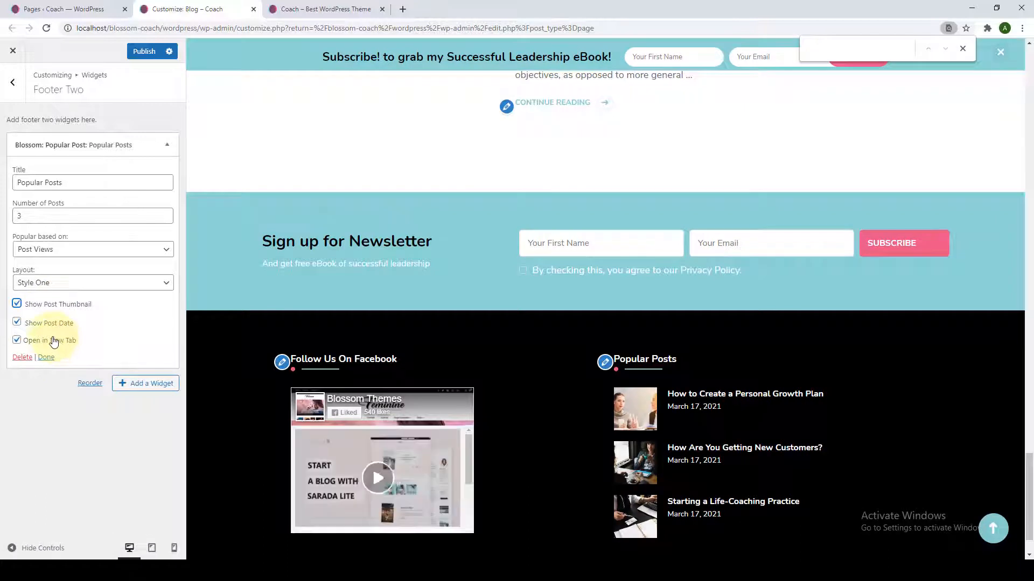
click(46, 359)
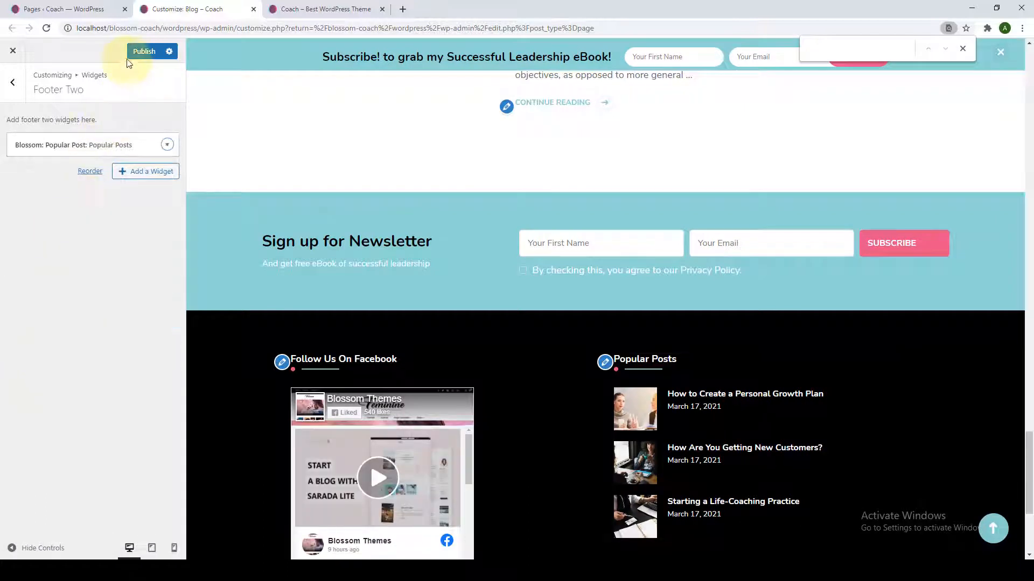
click(142, 51)
click(13, 82)
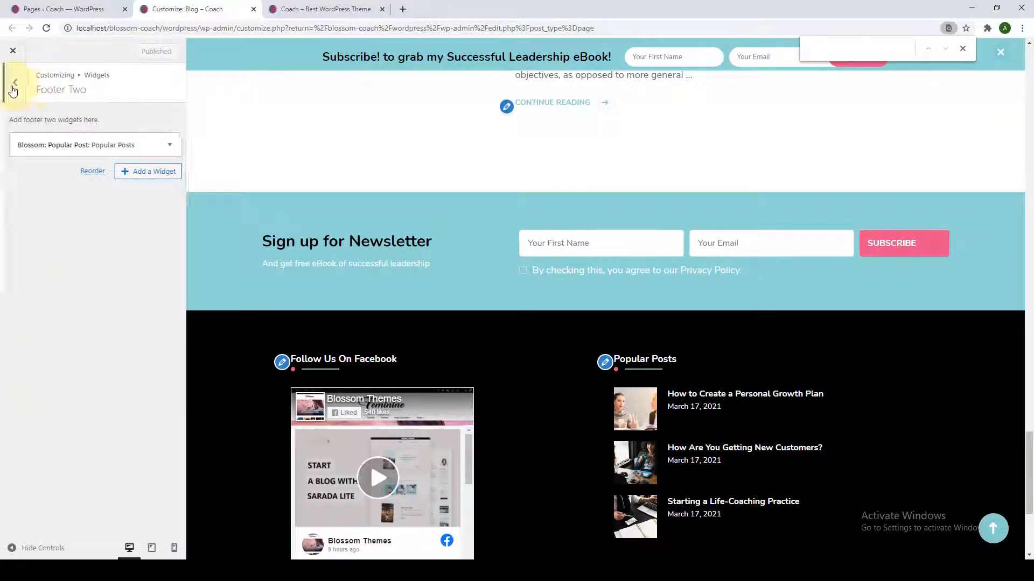
Add a Blossom: Social Media widget titled 'Subscribe and Follow' to Footer Three.
click(93, 264)
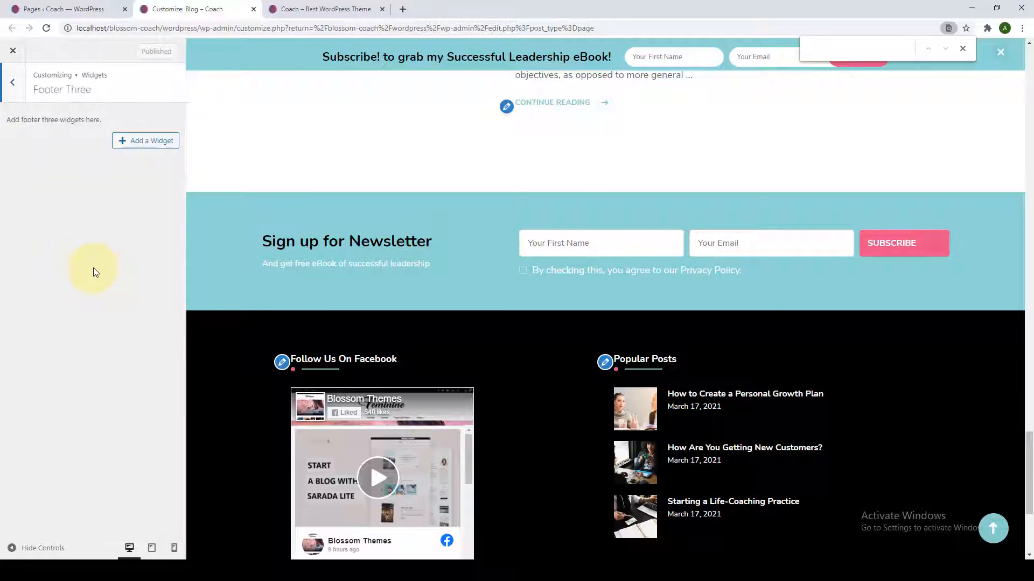
click(121, 142)
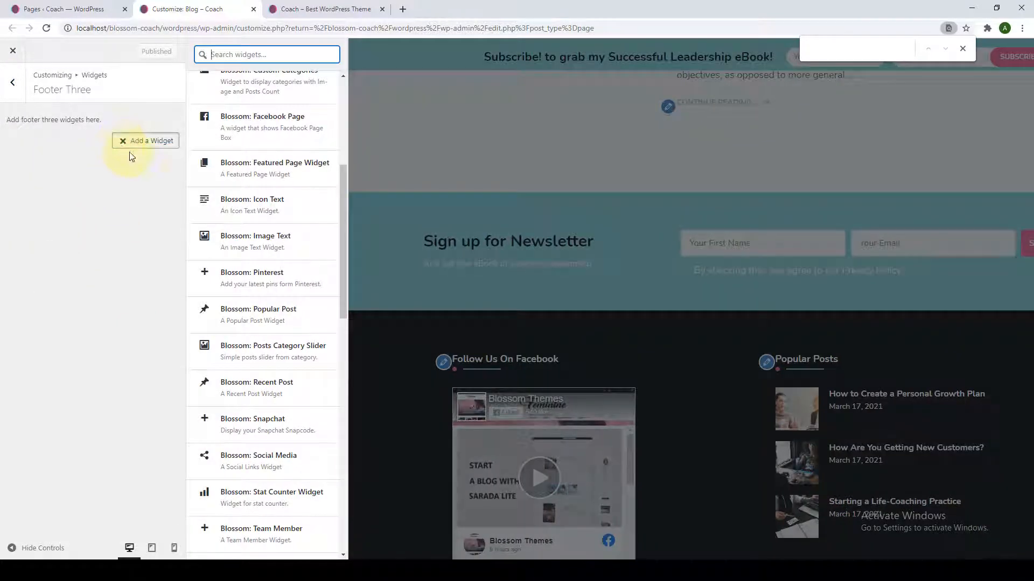
scroll(274, 308, down, 3)
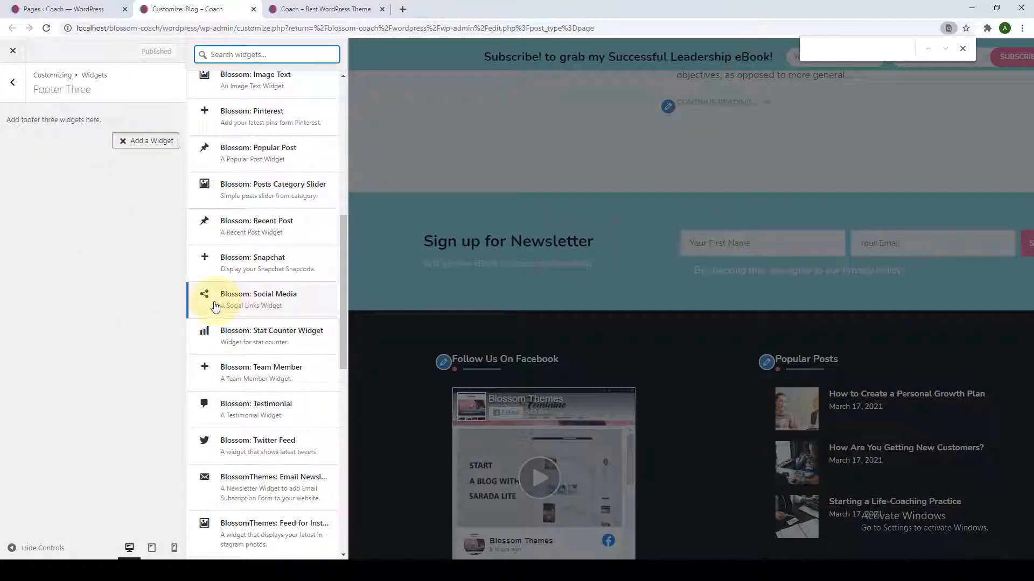
click(280, 301)
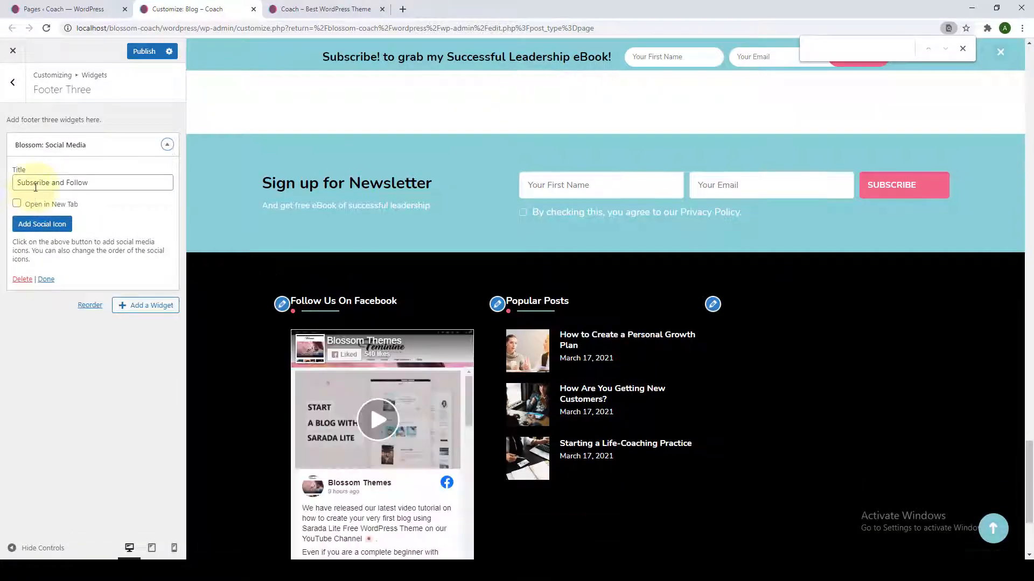
triple_click(35, 187)
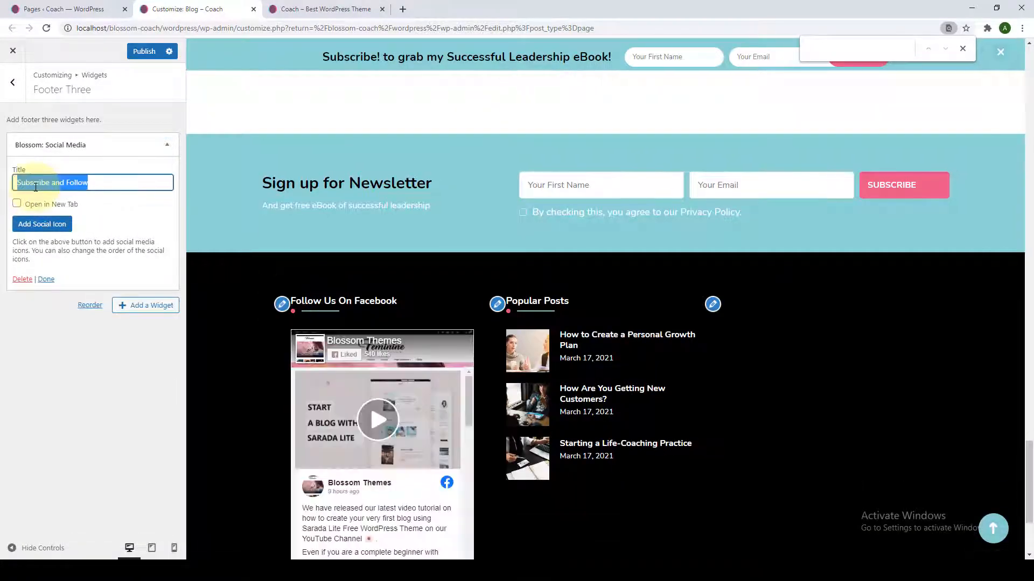
Add a Facebook social icon entry to the widget and select its link address.
click(53, 226)
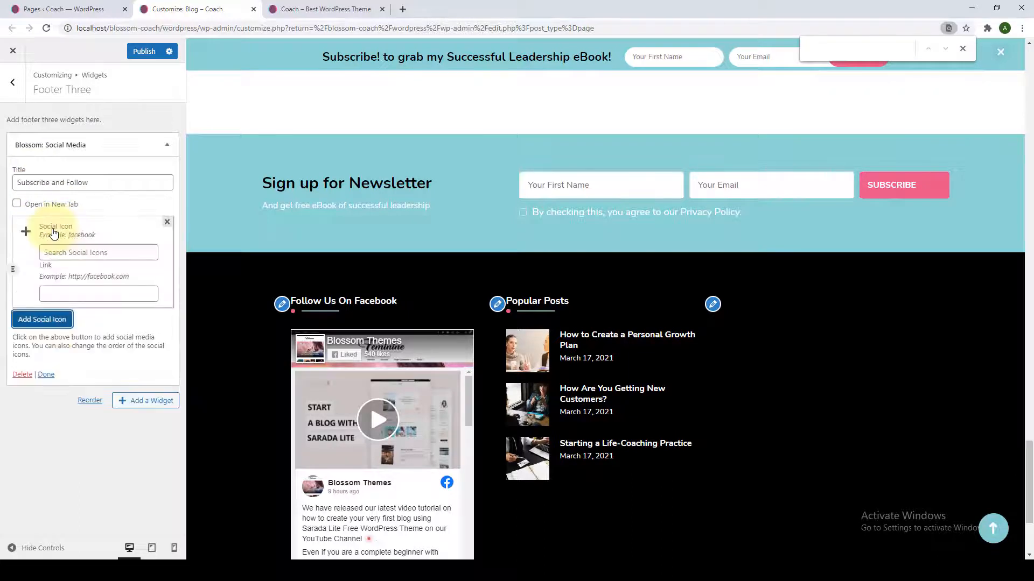
click(69, 257)
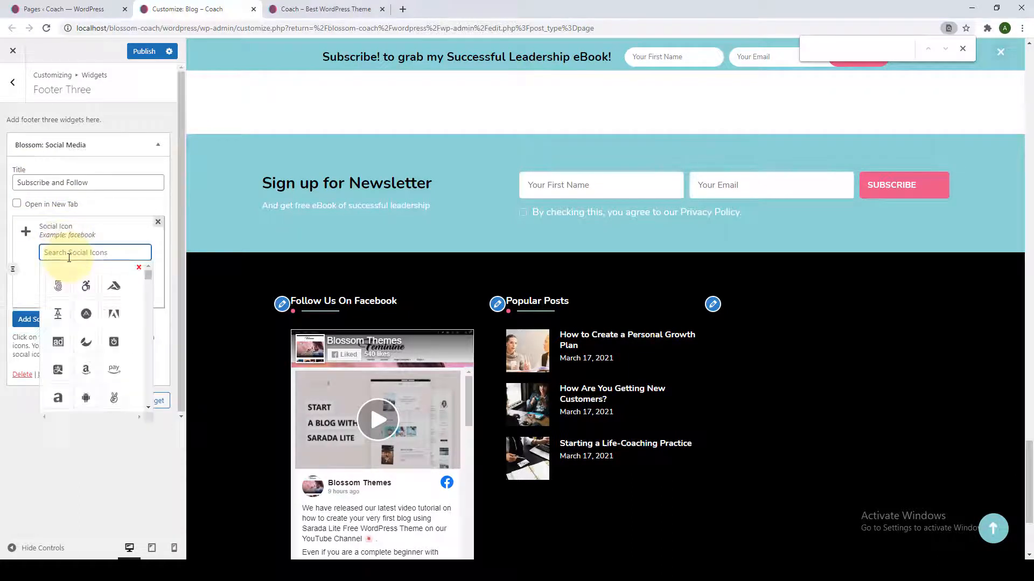
text(FA)
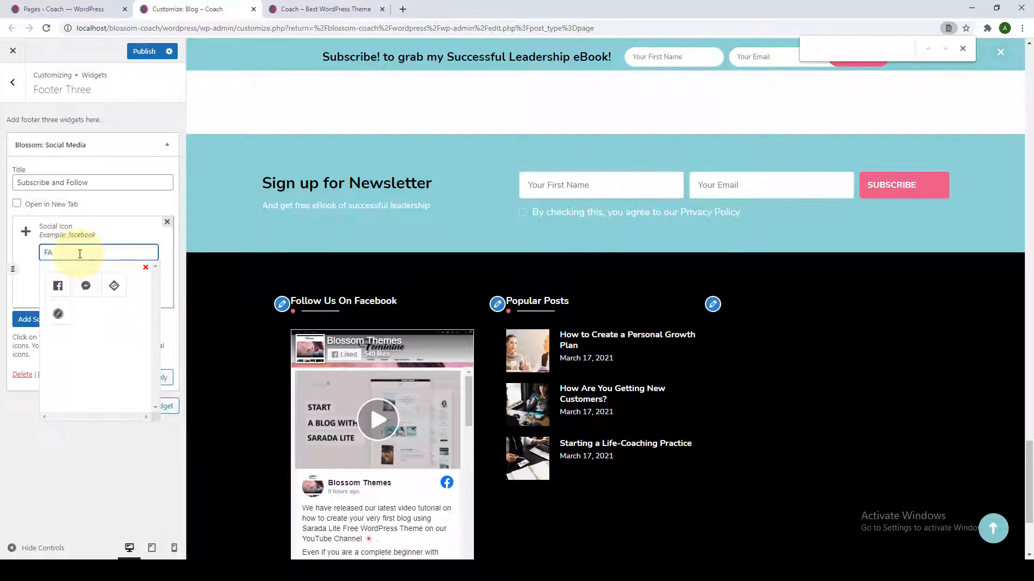
key(BackSpace)
text(face)
click(60, 286)
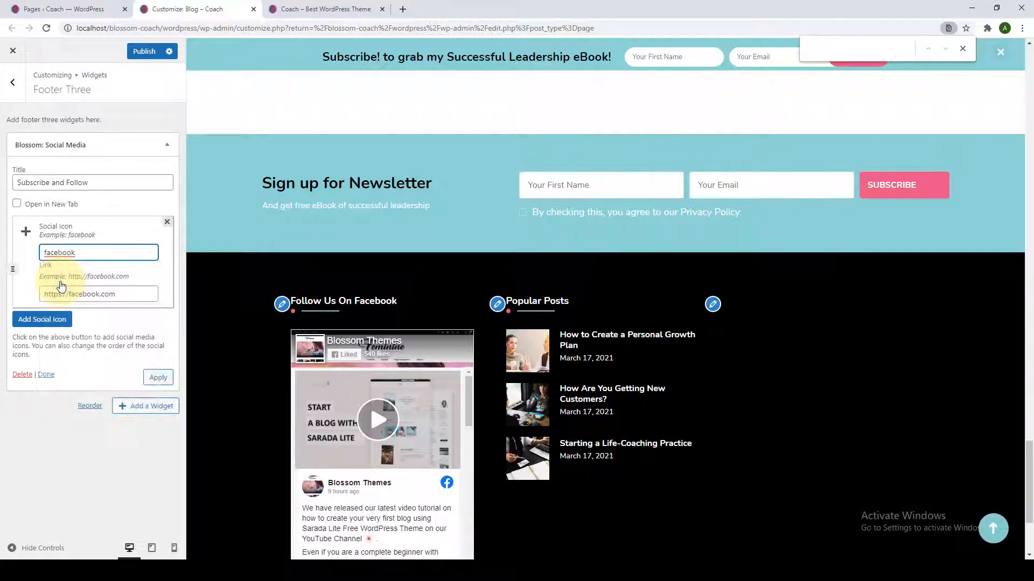
triple_click(77, 294)
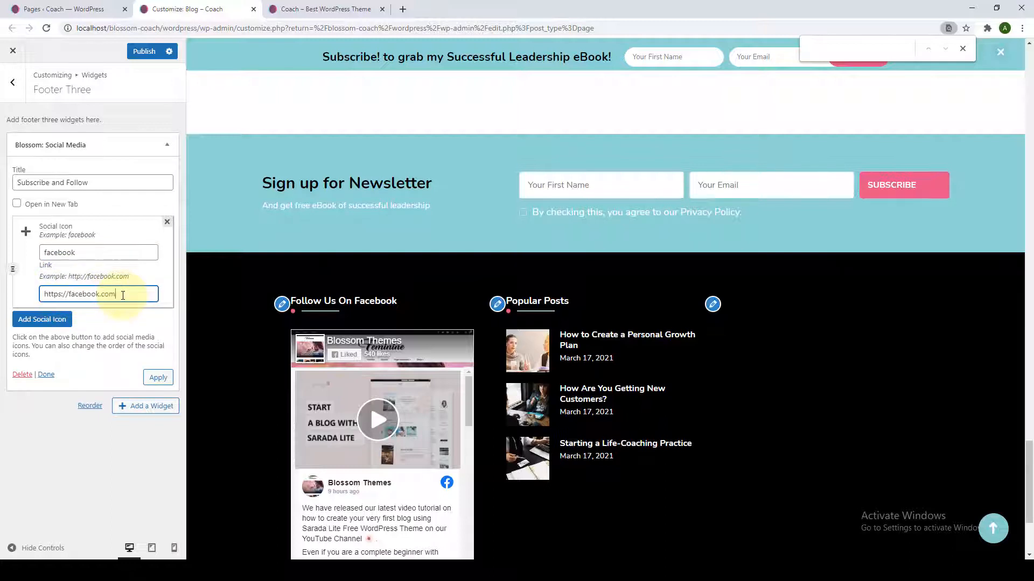
Add Instagram, Twitter and Pinterest social icon entries to the widget.
click(42, 319)
click(99, 348)
text(instagram)
click(61, 379)
click(27, 415)
scroll(91, 376, down, 2)
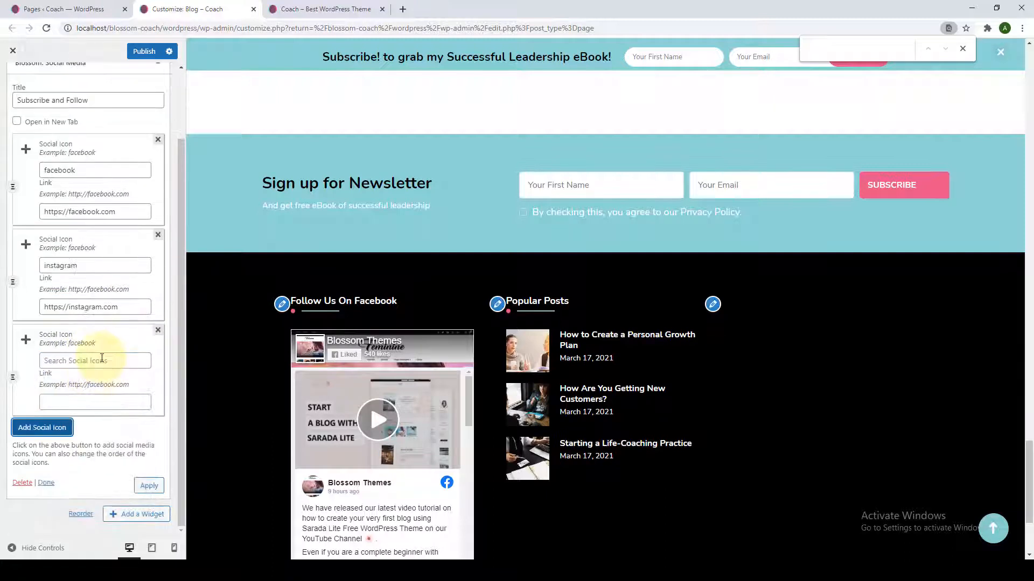
click(99, 358)
text(twitt)
click(58, 394)
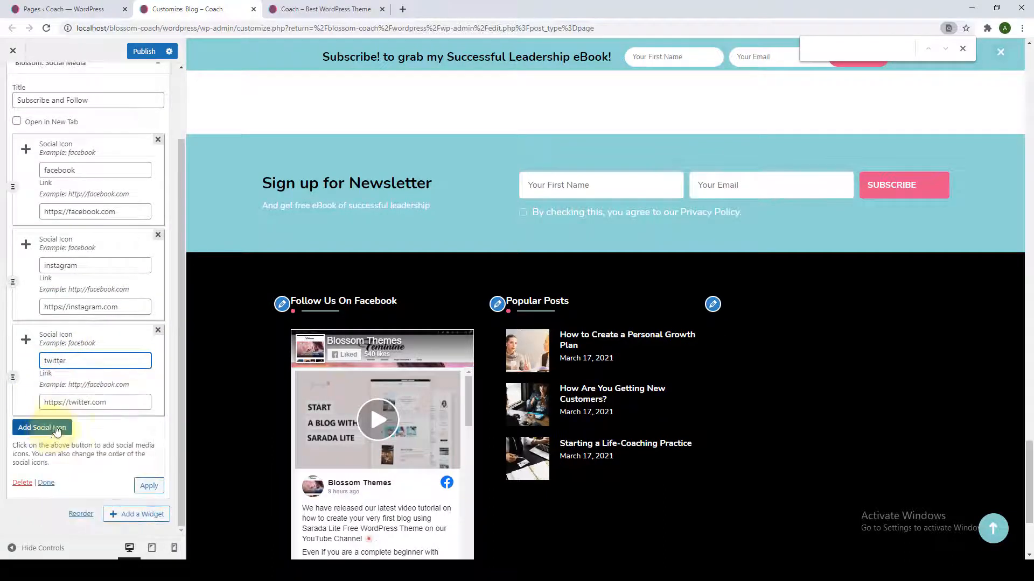
click(29, 426)
scroll(80, 377, down, 2)
click(77, 359)
text(pinte)
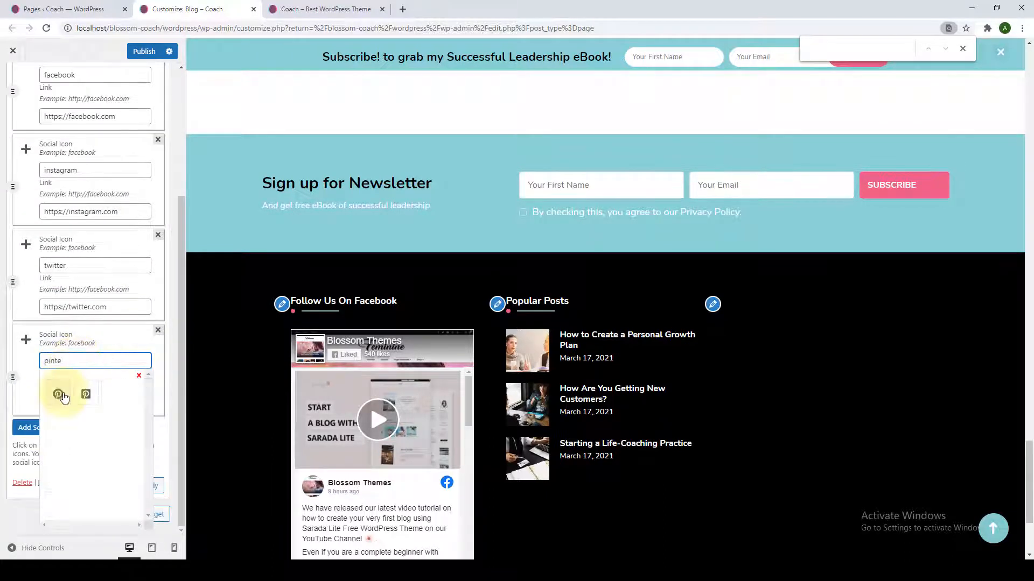
click(59, 394)
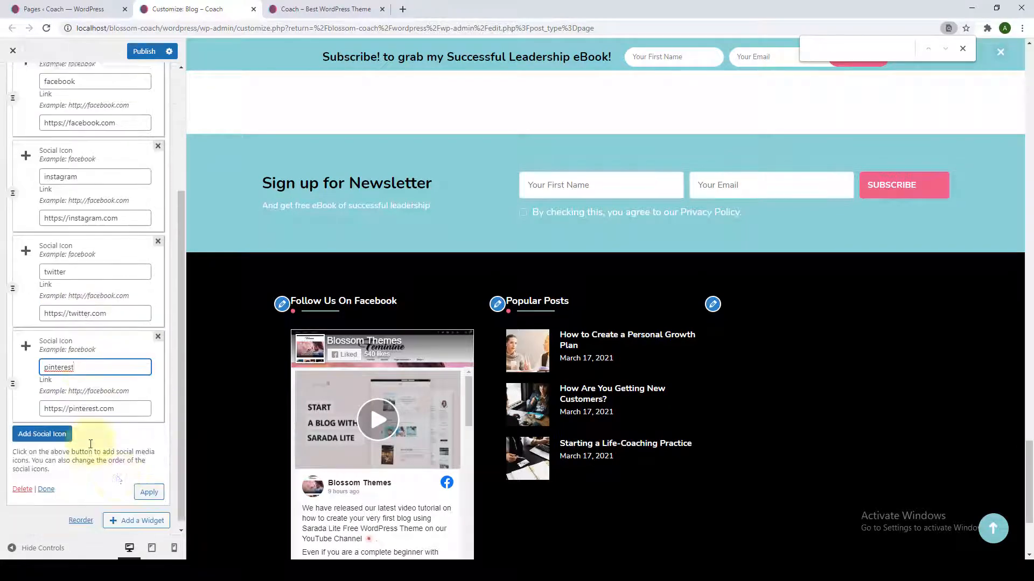
Apply the four social icons, finish the widget and publish the footer changes.
click(144, 485)
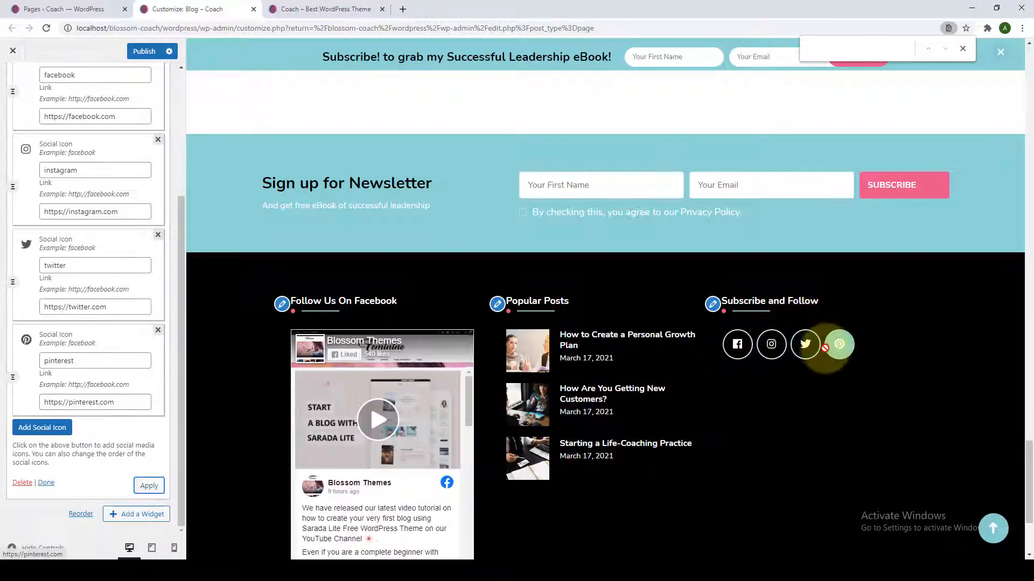
click(46, 484)
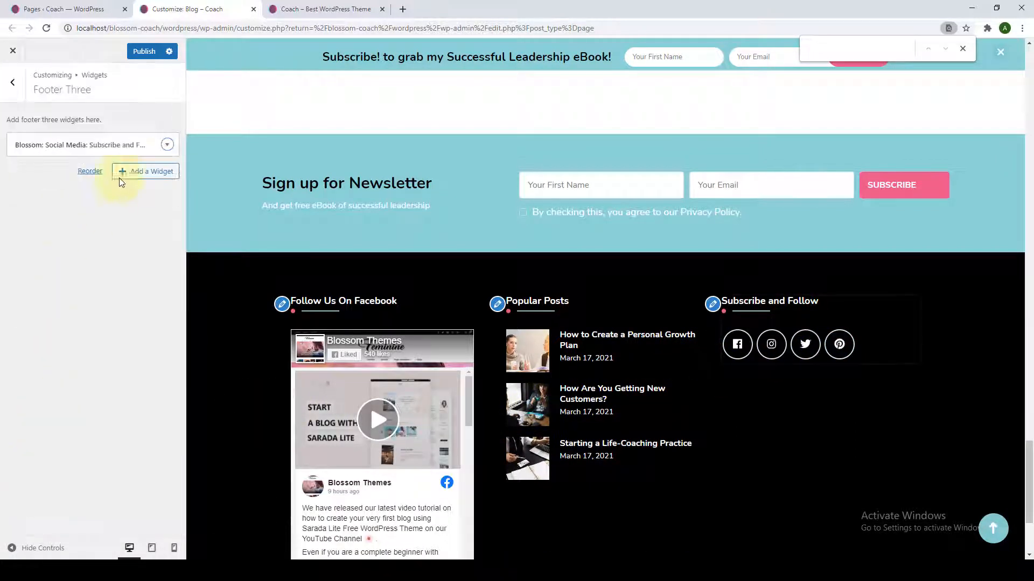
click(147, 52)
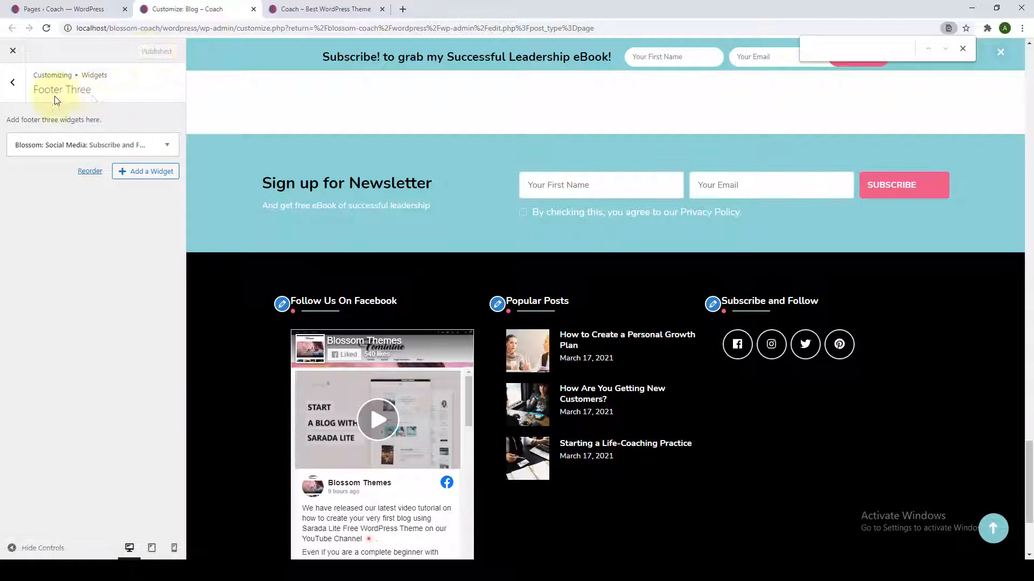
click(13, 82)
Place a Categories widget (Business, Career, Impact, Performance) in Footer Four and publish it.
click(78, 286)
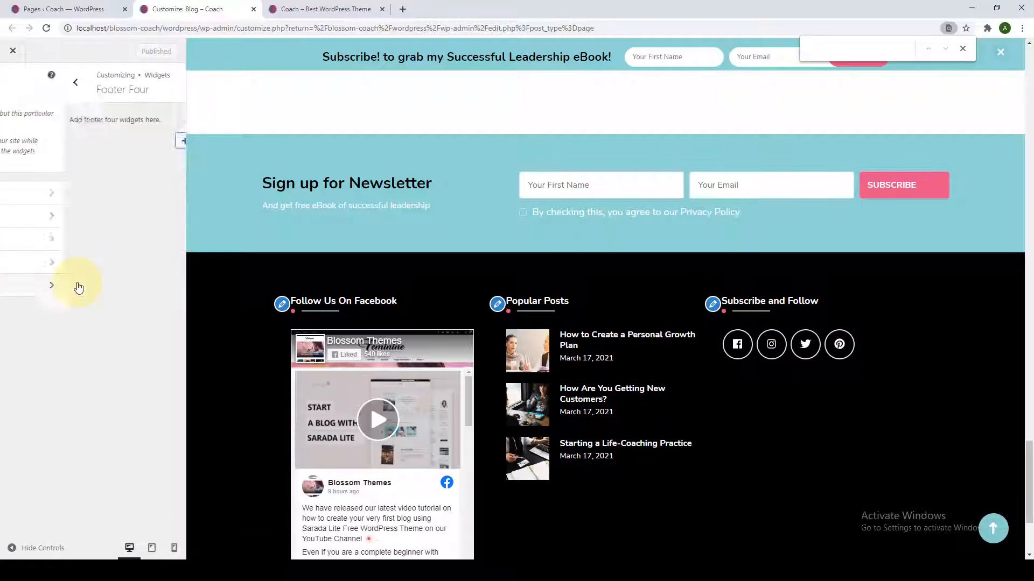
click(126, 141)
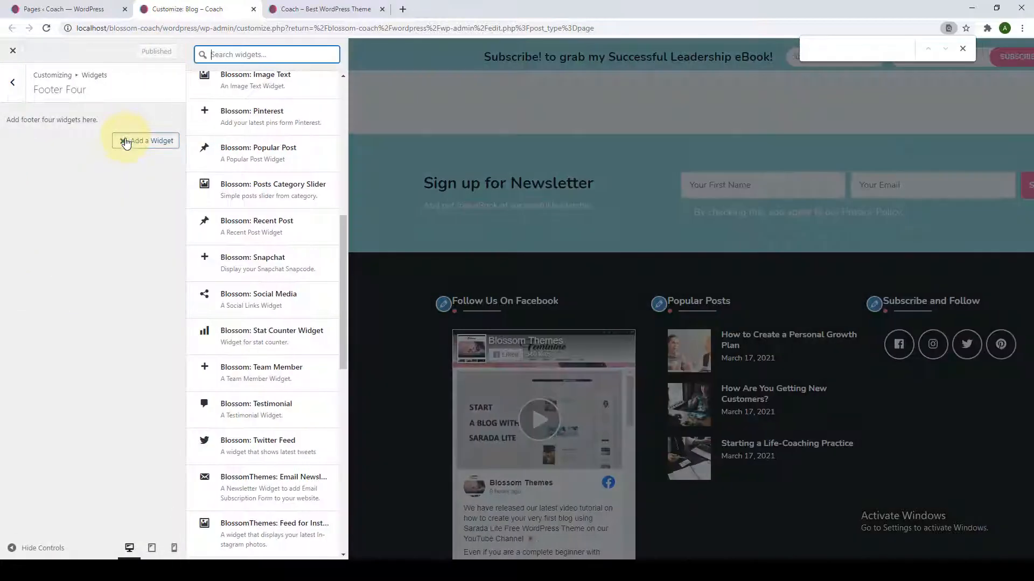
scroll(275, 323, up, 5)
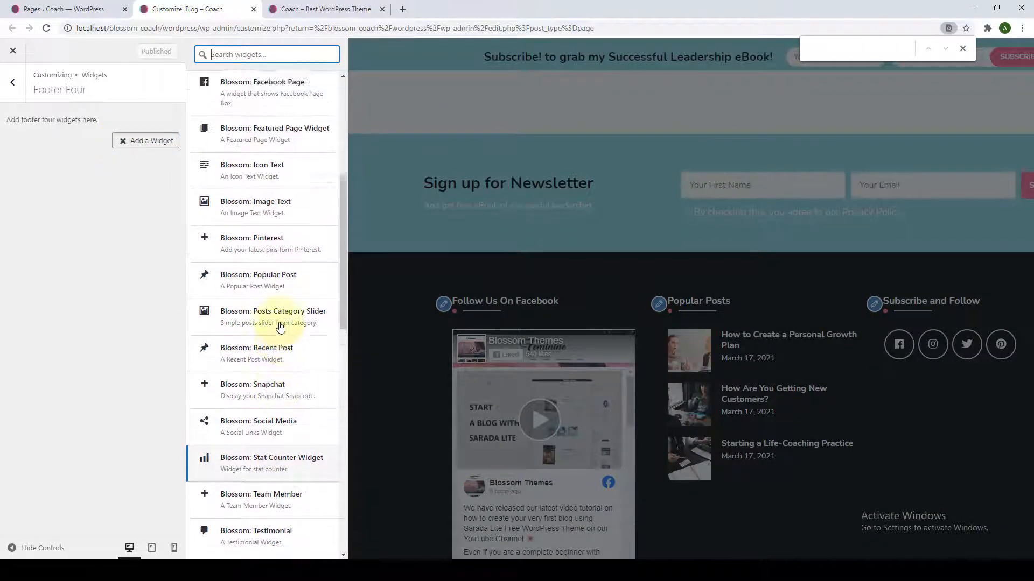
scroll(280, 327, down, 5)
scroll(280, 327, up, 4)
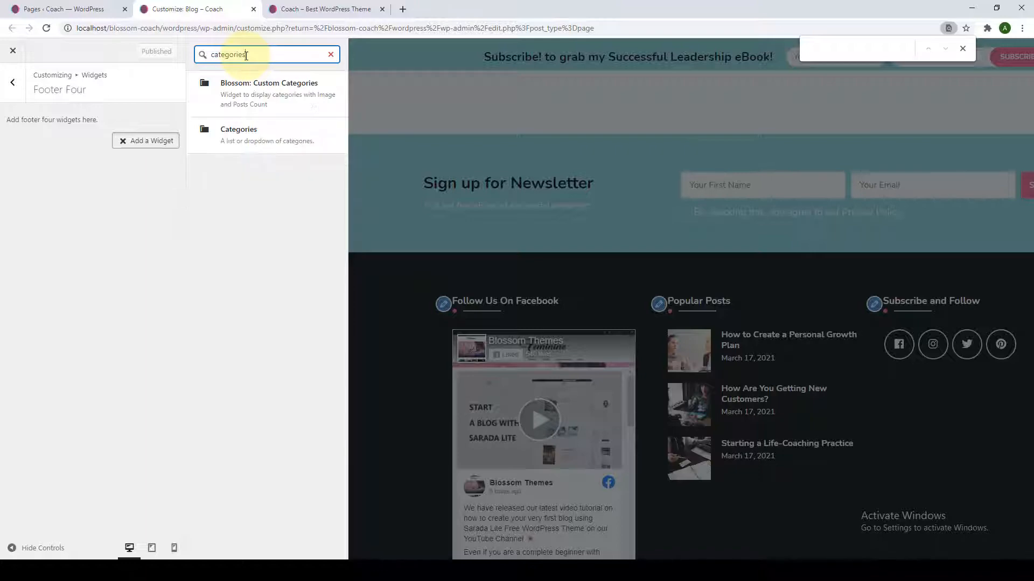
click(247, 147)
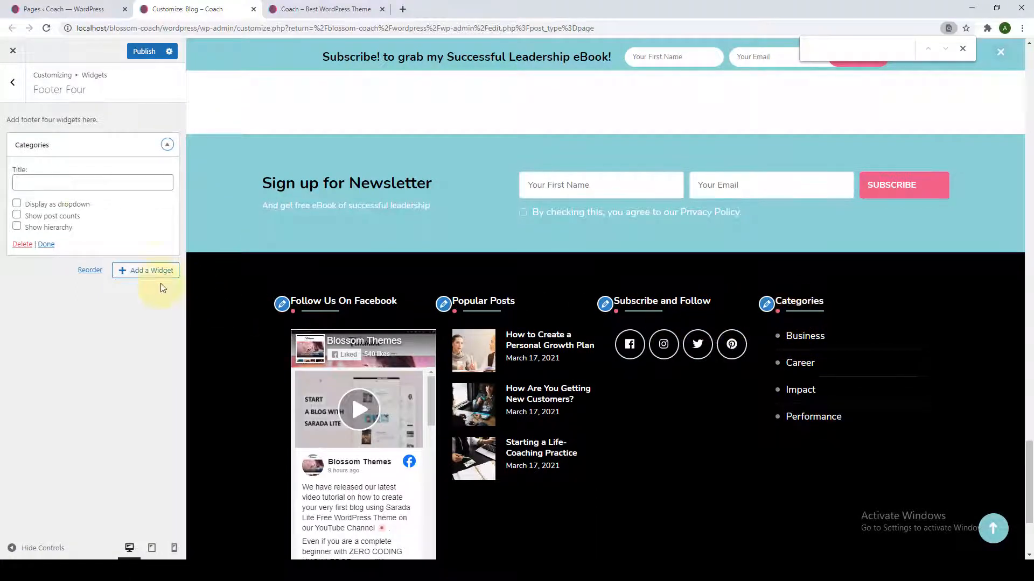
click(46, 243)
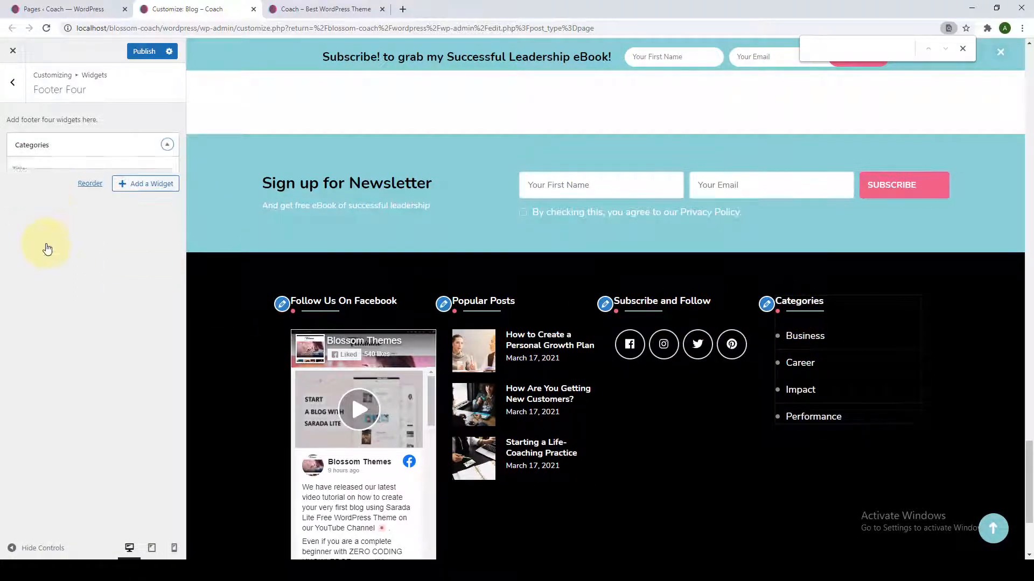
click(141, 52)
Return to the Customizer's main settings list, briefly checking Homepage Settings.
click(11, 84)
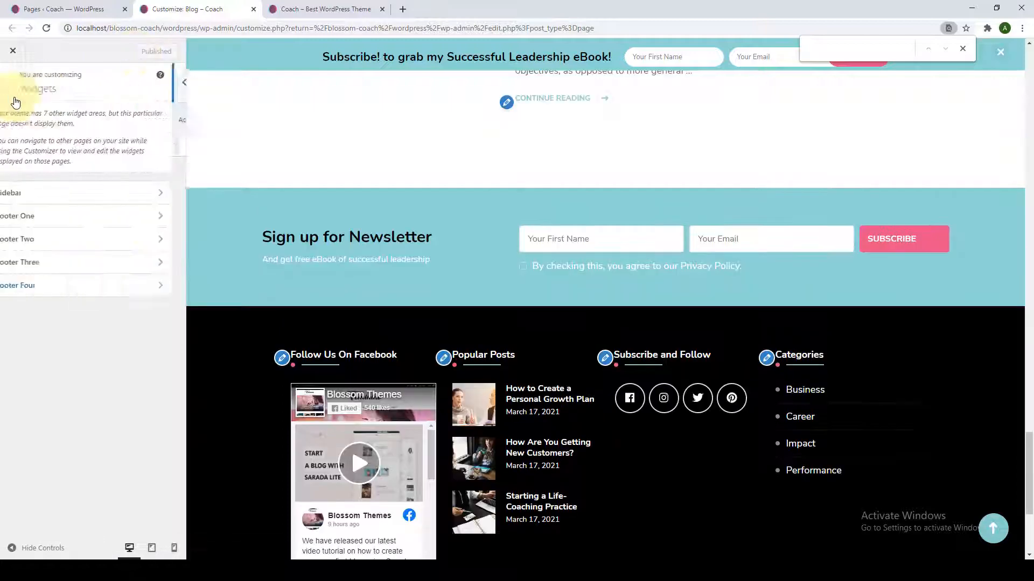
click(7, 86)
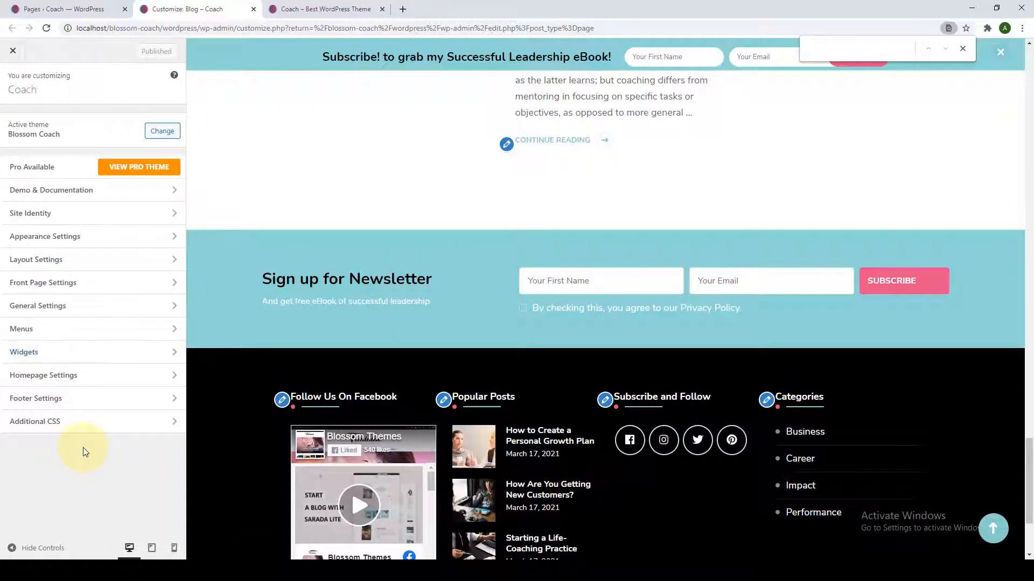
click(93, 382)
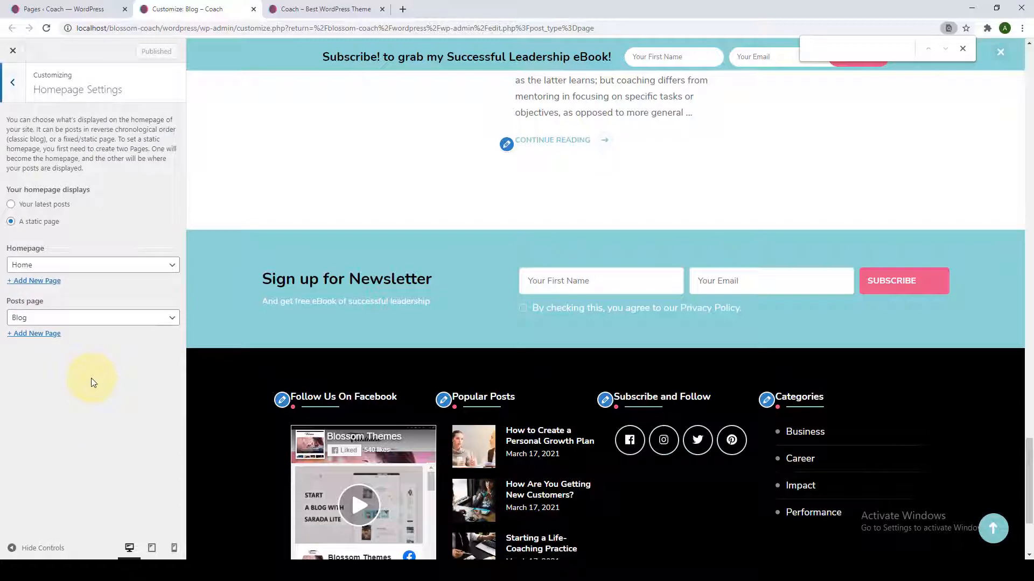
click(19, 96)
Reload the live Coach site and scroll down to review its four footer widget columns.
click(285, 9)
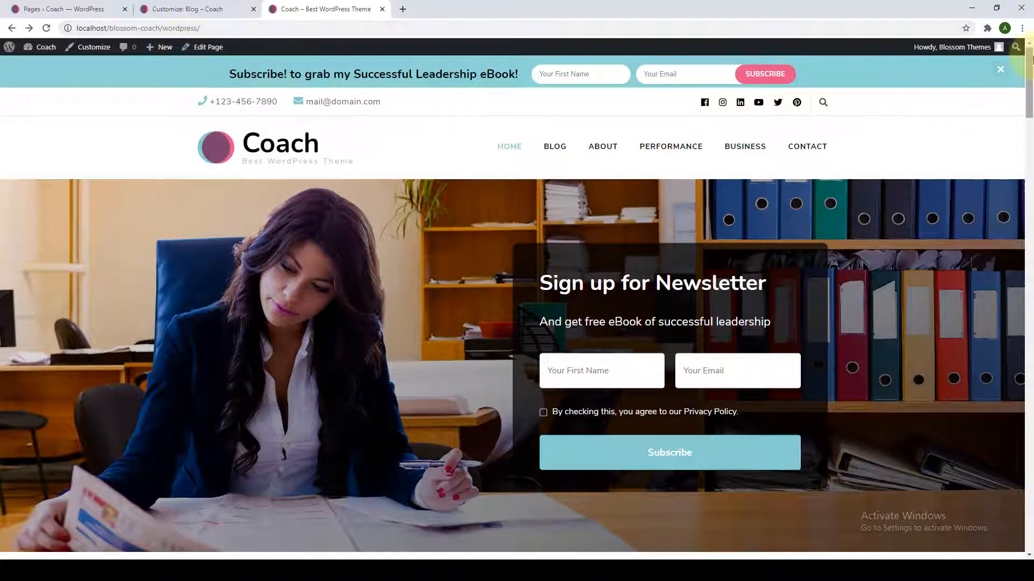
drag(1029, 59, 1029, 524)
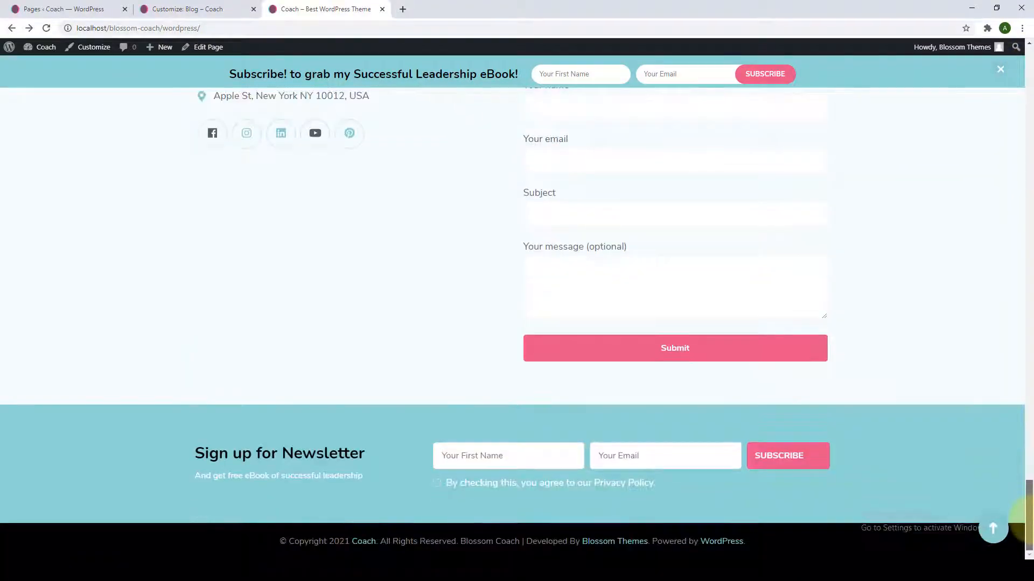
click(47, 28)
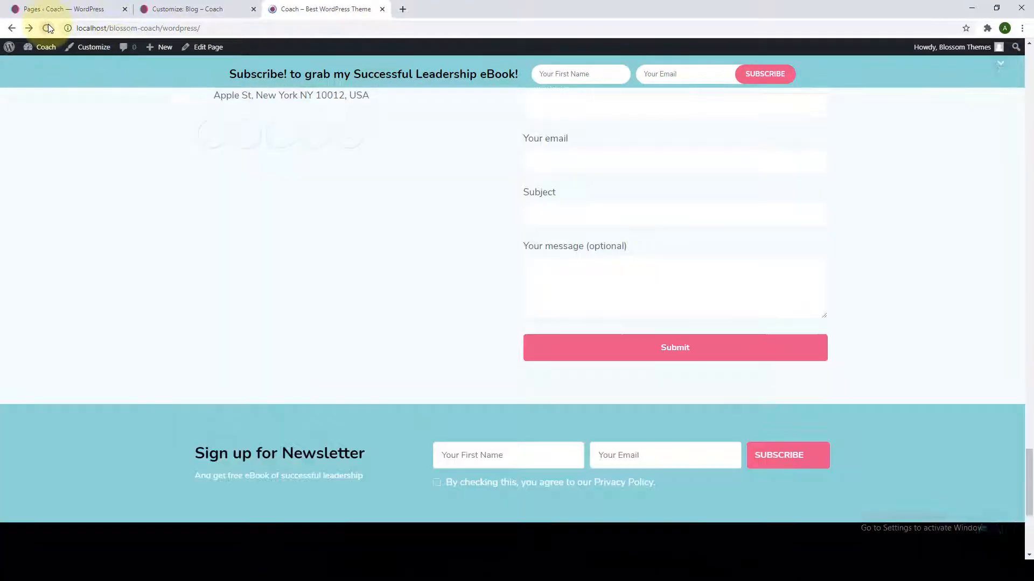
scroll(146, 224, down, 5)
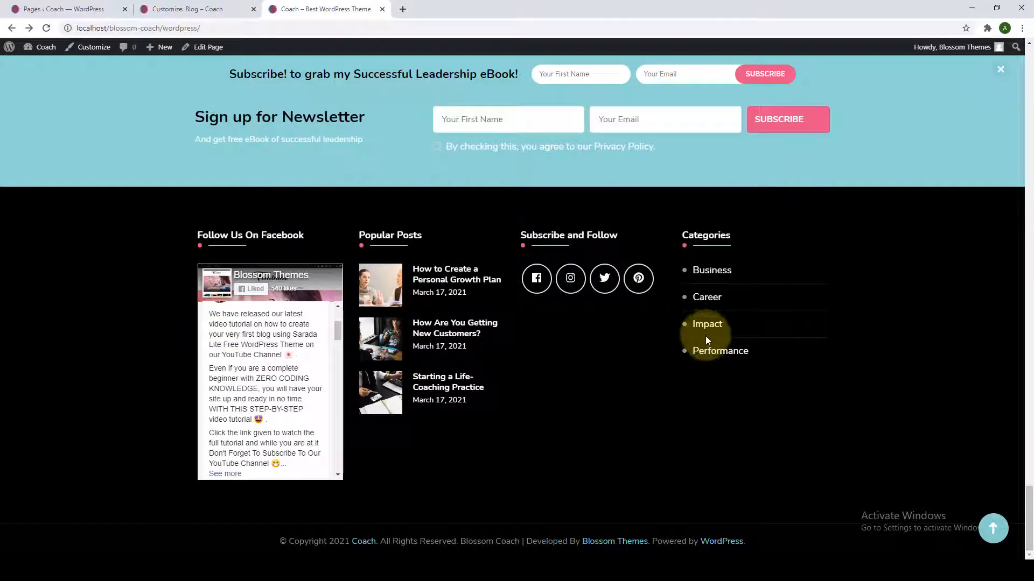
click(994, 523)
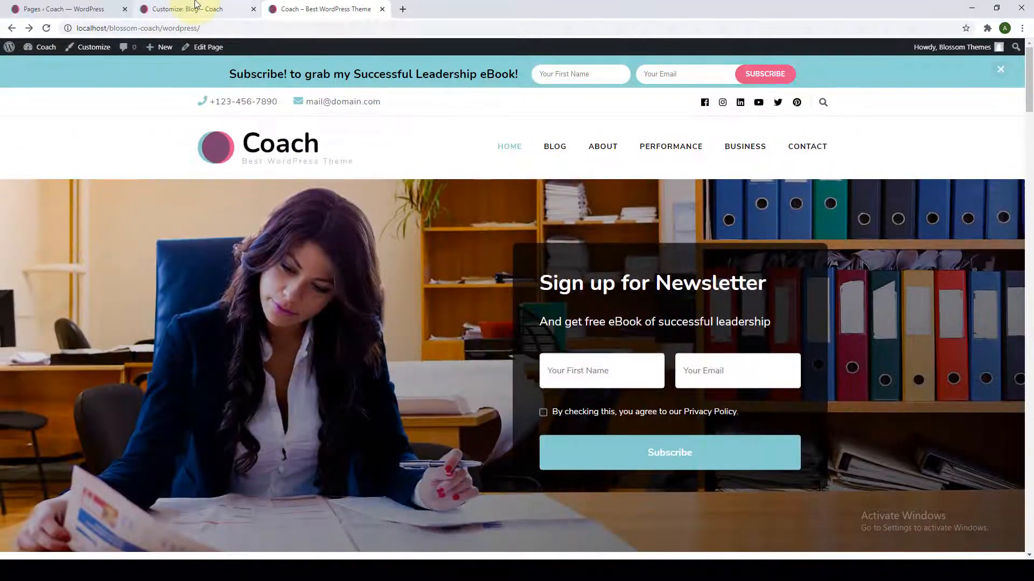
click(195, 6)
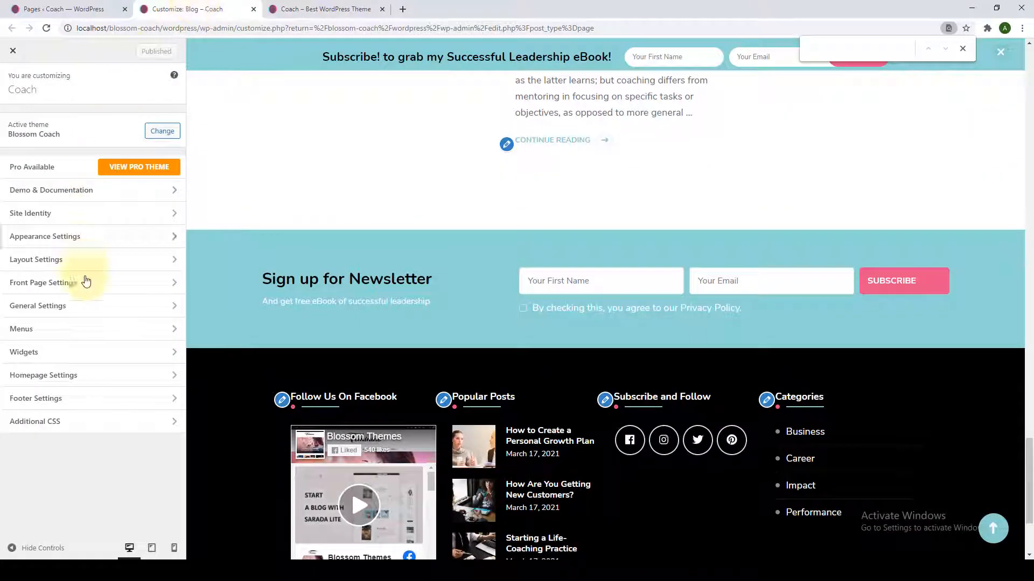
In Footer Settings, copy the existing footer copyright line from the preview.
click(87, 398)
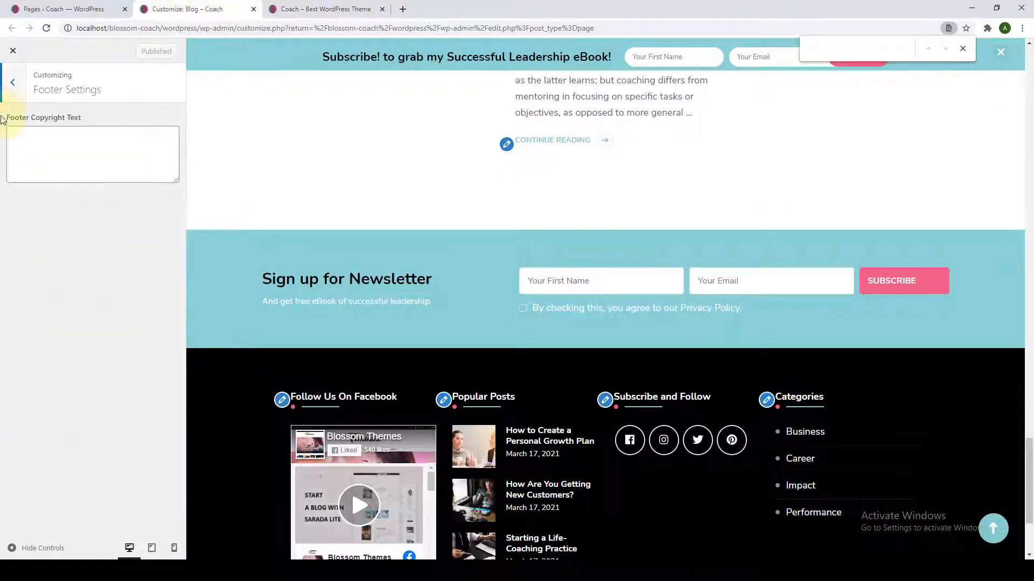
scroll(423, 539, down, 3)
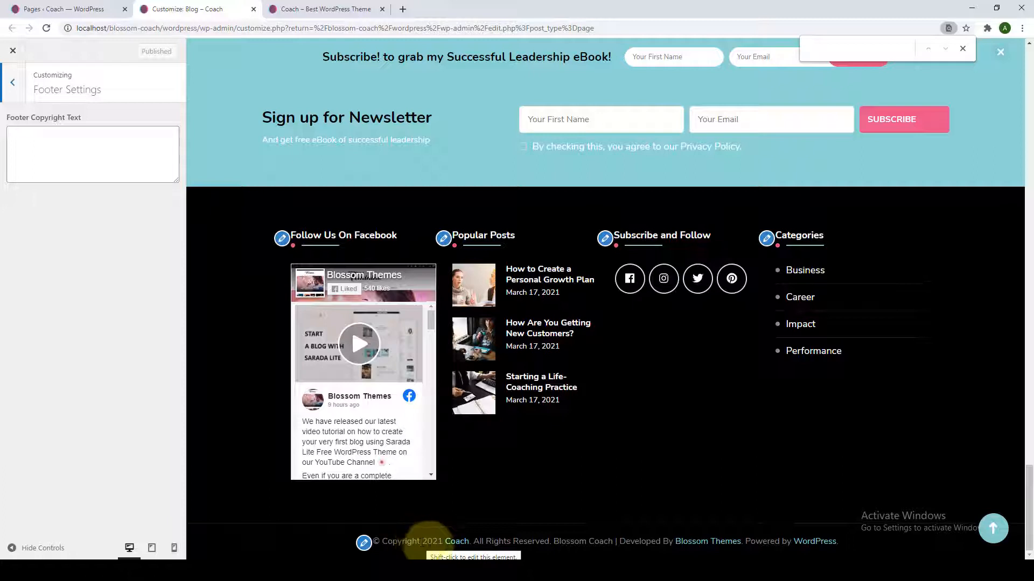
drag(550, 541, 363, 541)
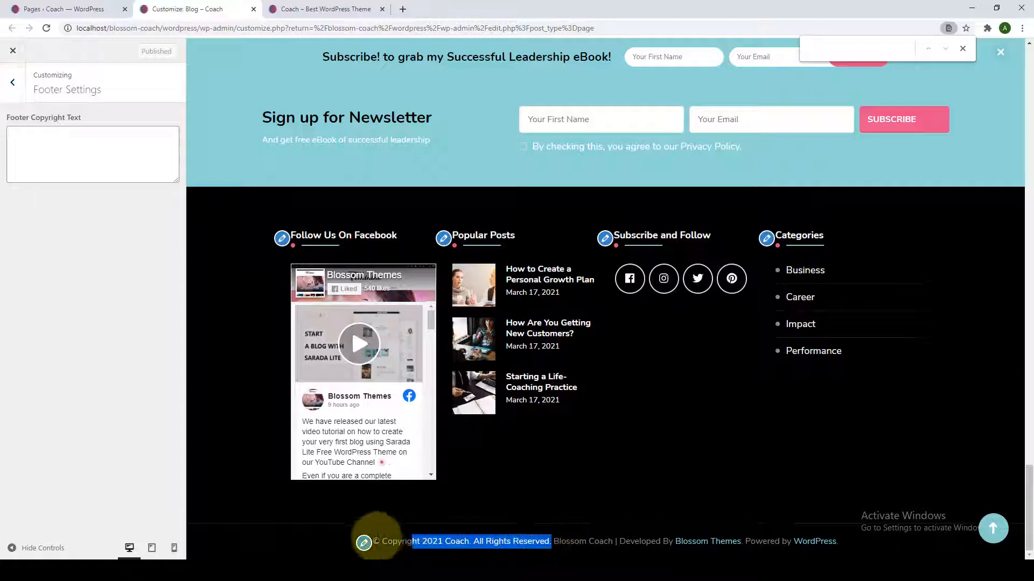
right_click(387, 538)
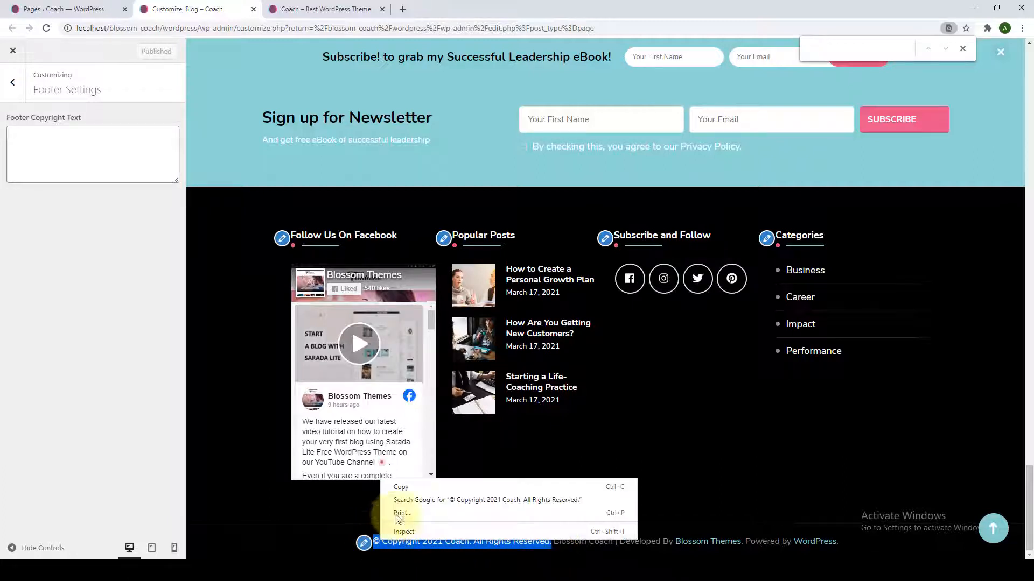
click(397, 487)
Paste it into Footer Copyright Text, change 'Coach' to 'Blossom Coach', and publish.
click(122, 147)
right_click(122, 147)
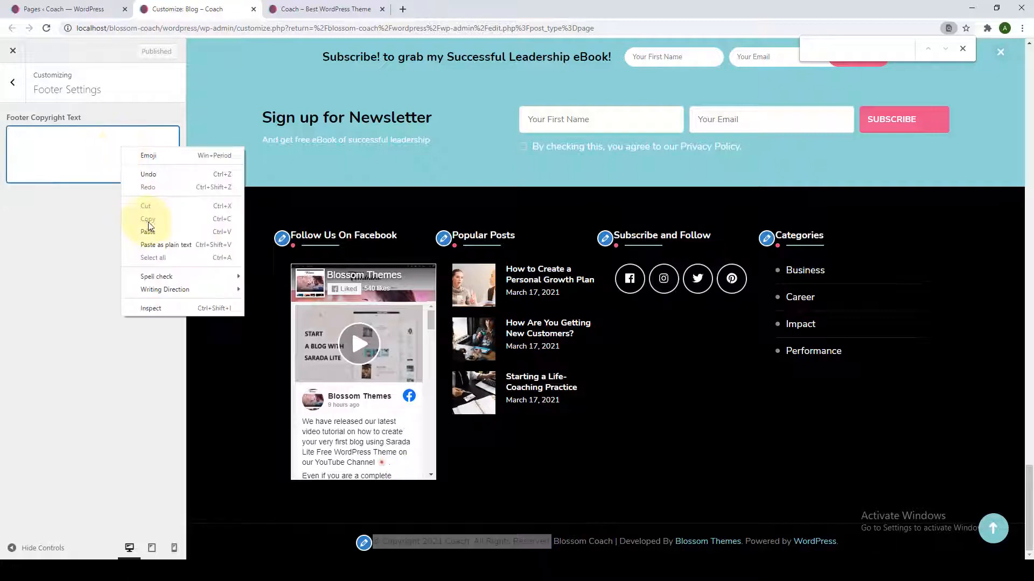
click(147, 221)
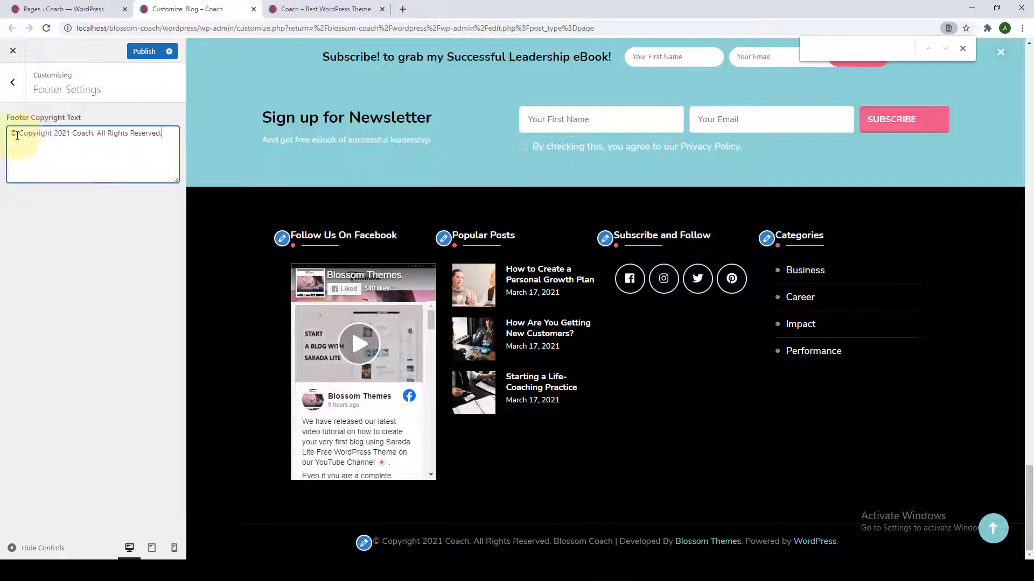
click(74, 133)
drag(79, 131, 72, 129)
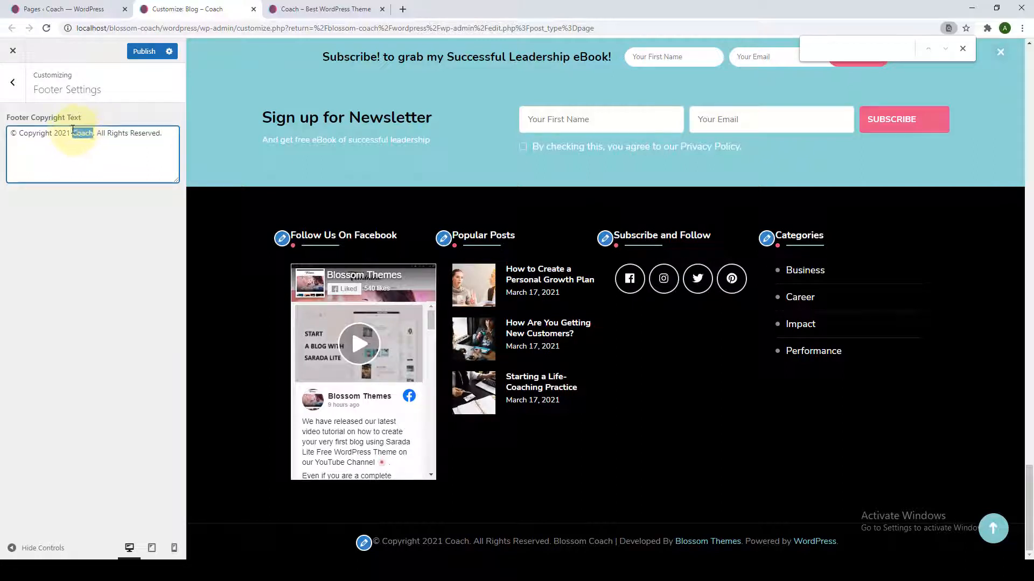
text(B)
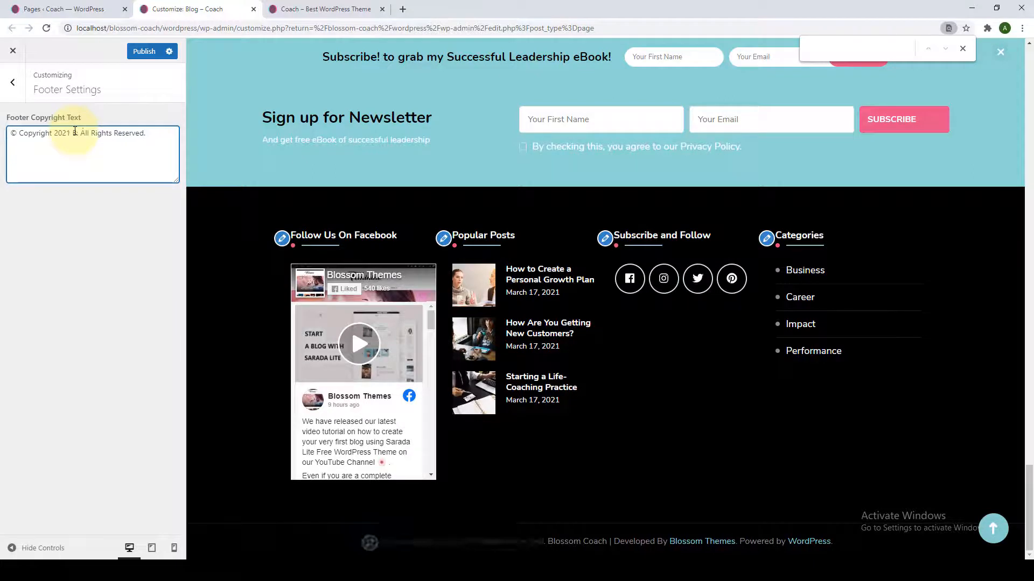
text(lossom C)
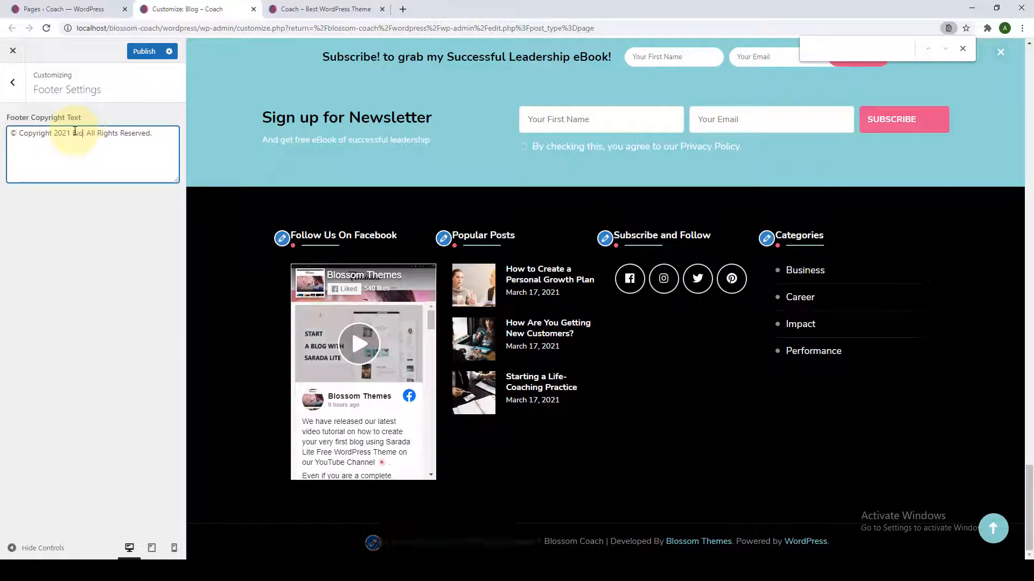
text(oach)
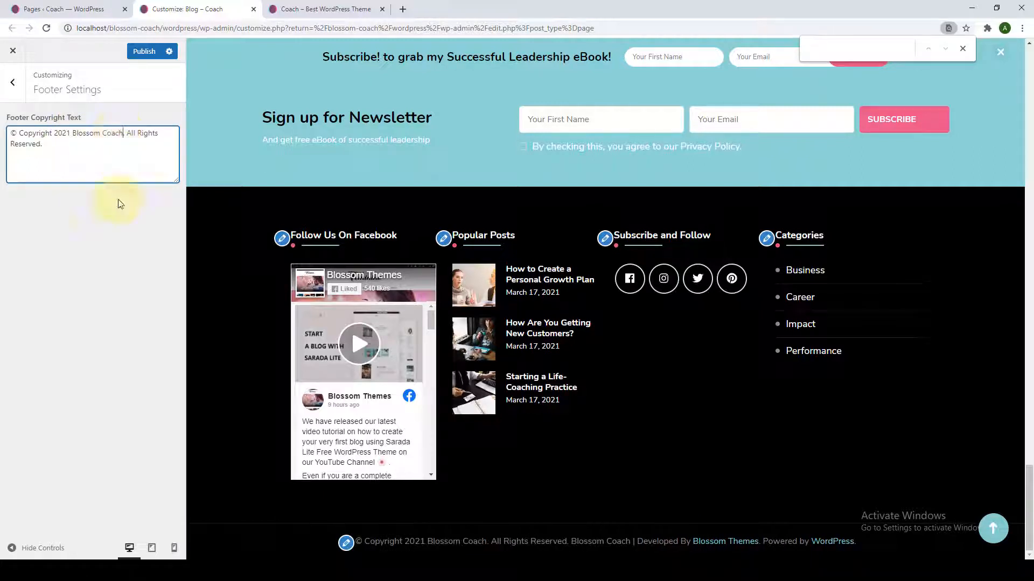
click(129, 235)
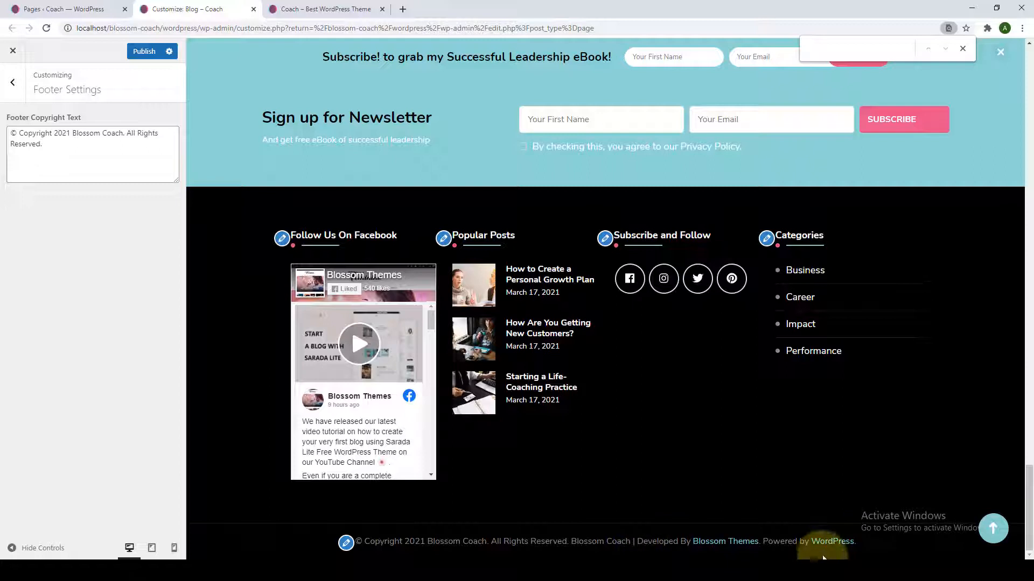
click(143, 51)
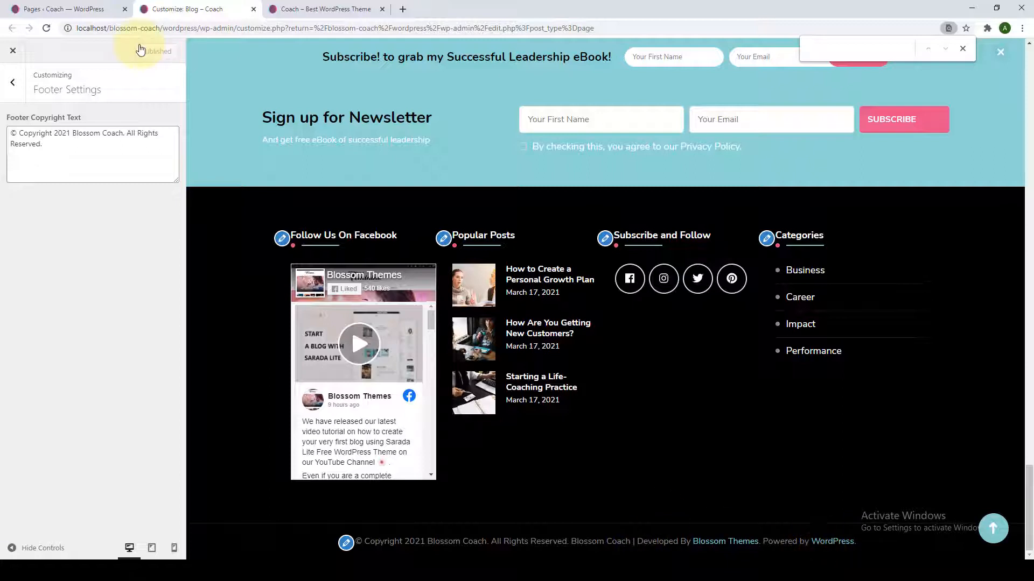
Leave Additional CSS empty, close the find bar, and show the Home page in the preview.
click(6, 90)
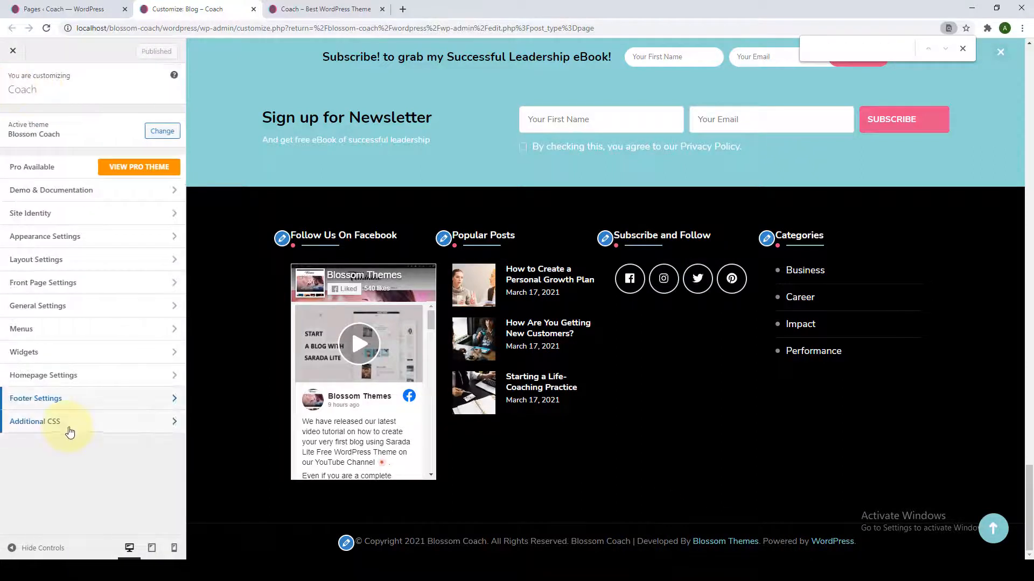
click(67, 429)
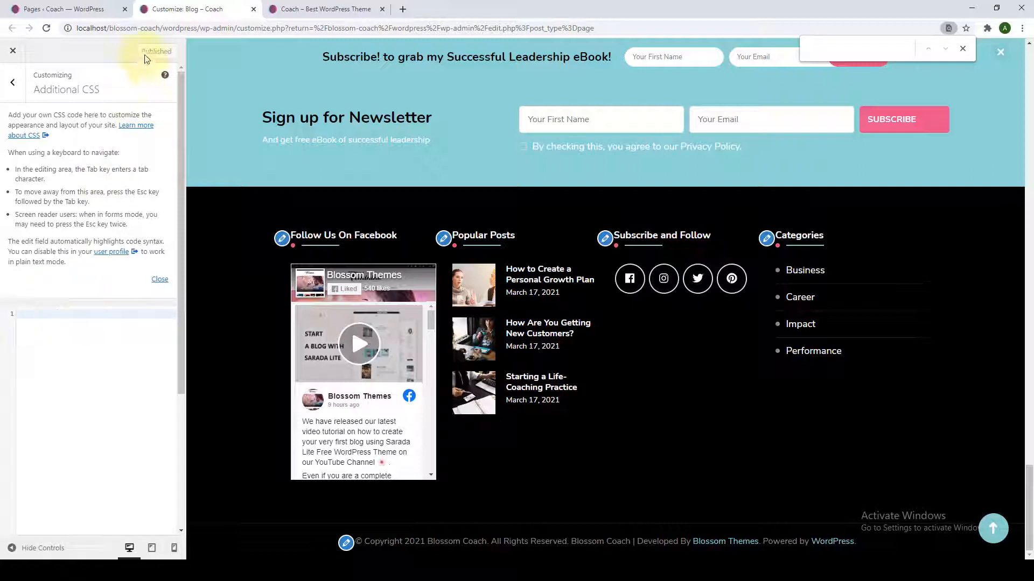
click(13, 82)
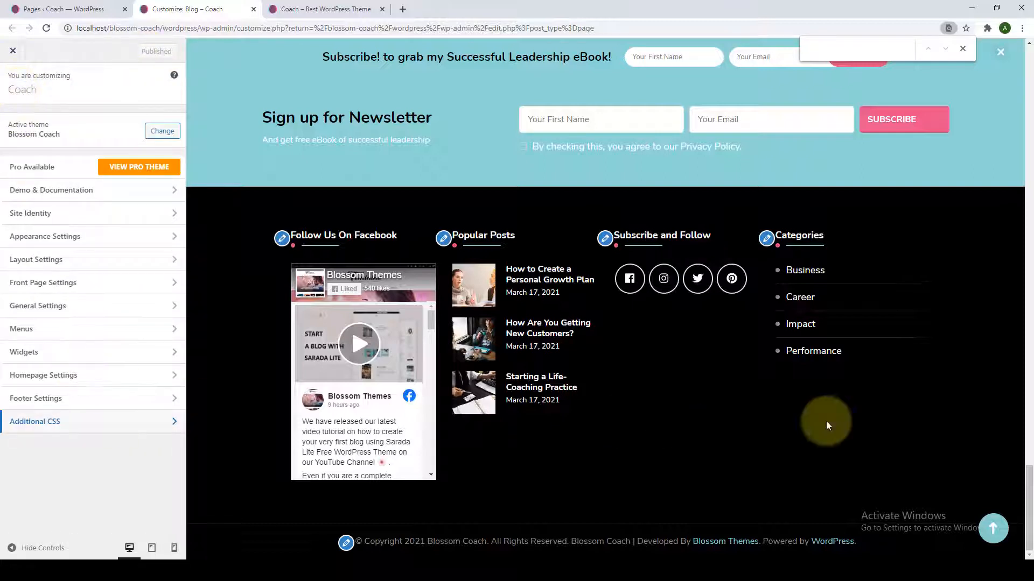
click(990, 521)
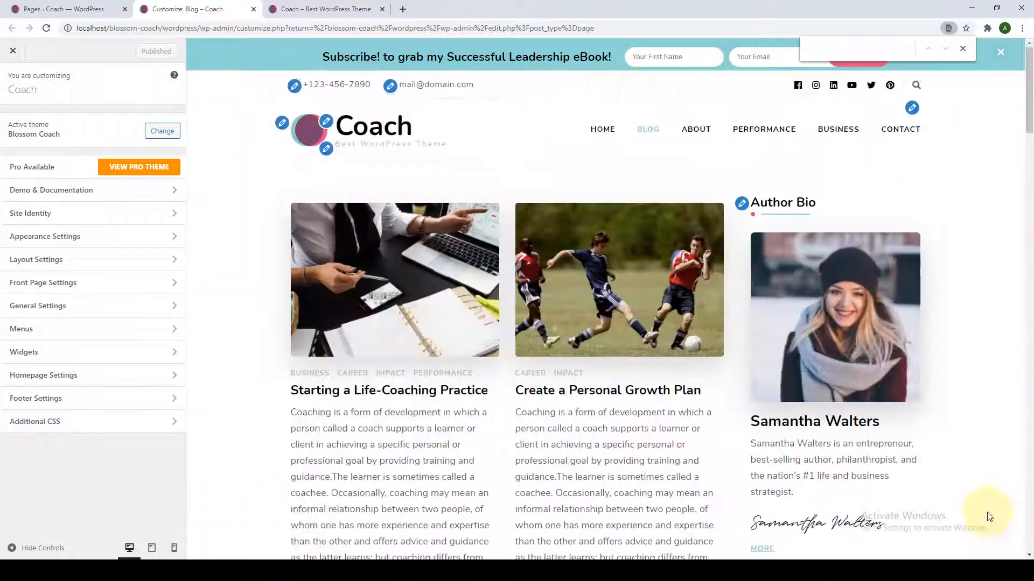
click(963, 49)
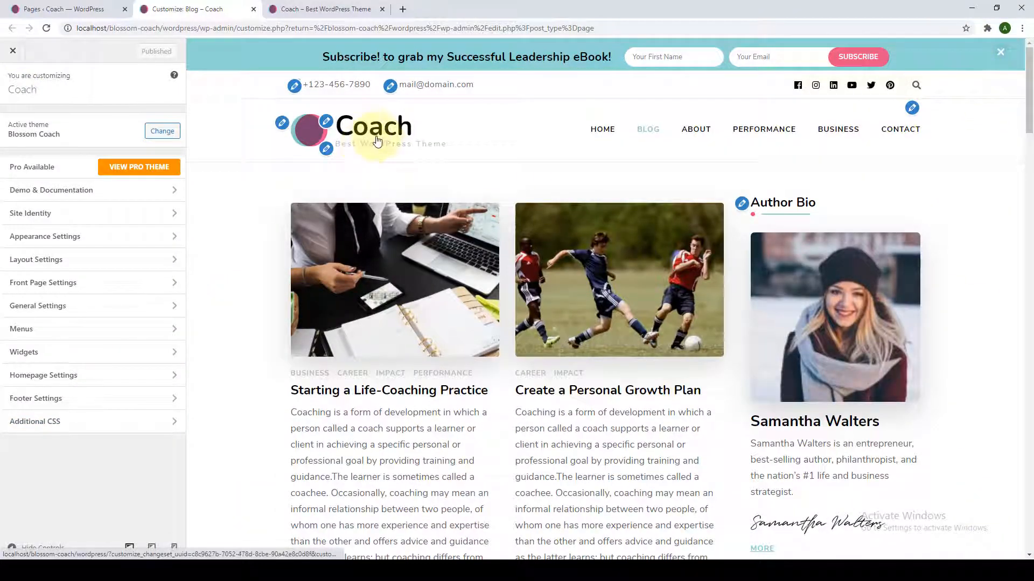
click(377, 141)
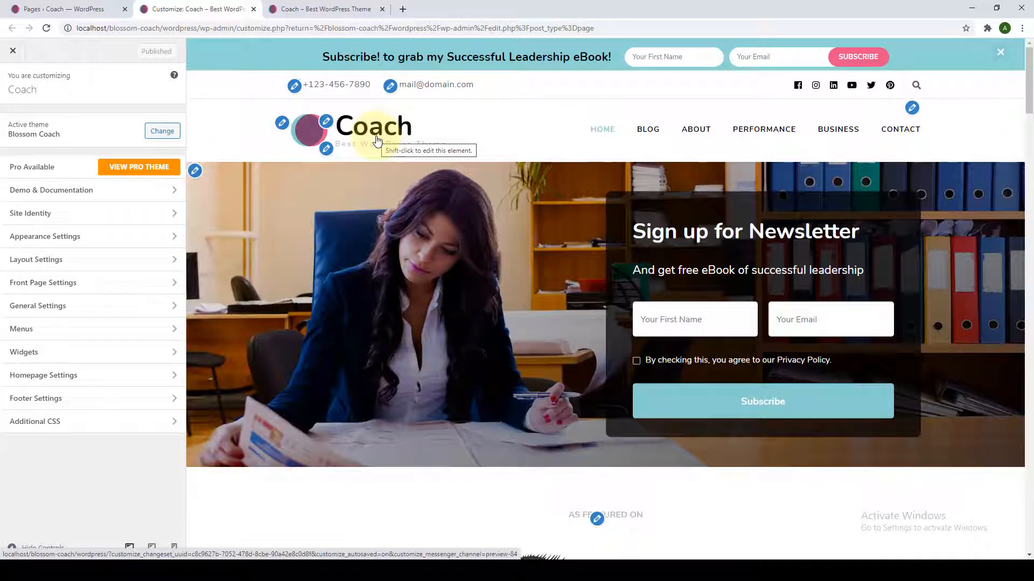
Reload the live Coach site, check its footer with the 2021 Blossom Coach copyright, and return to top.
click(329, 9)
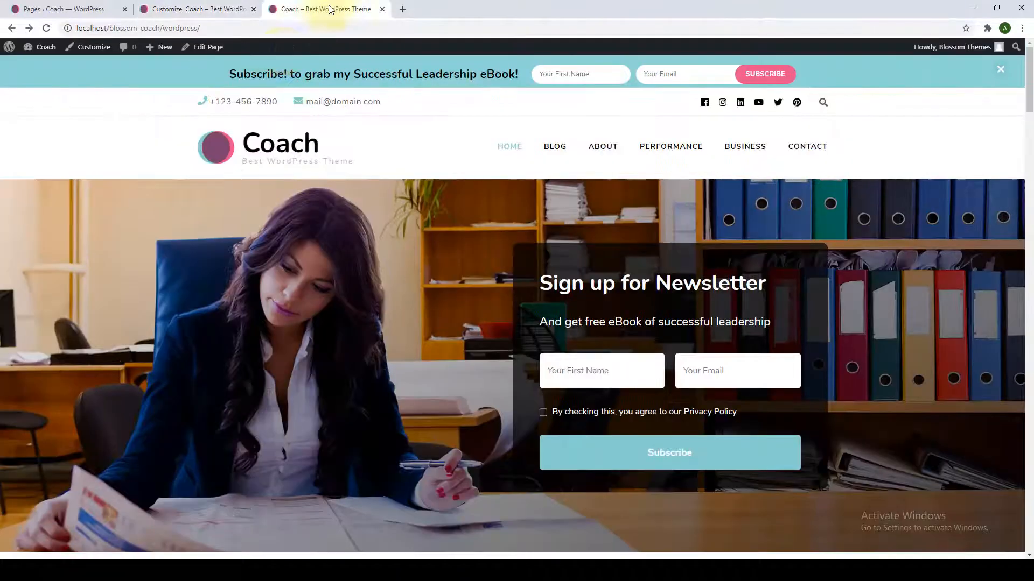
click(47, 28)
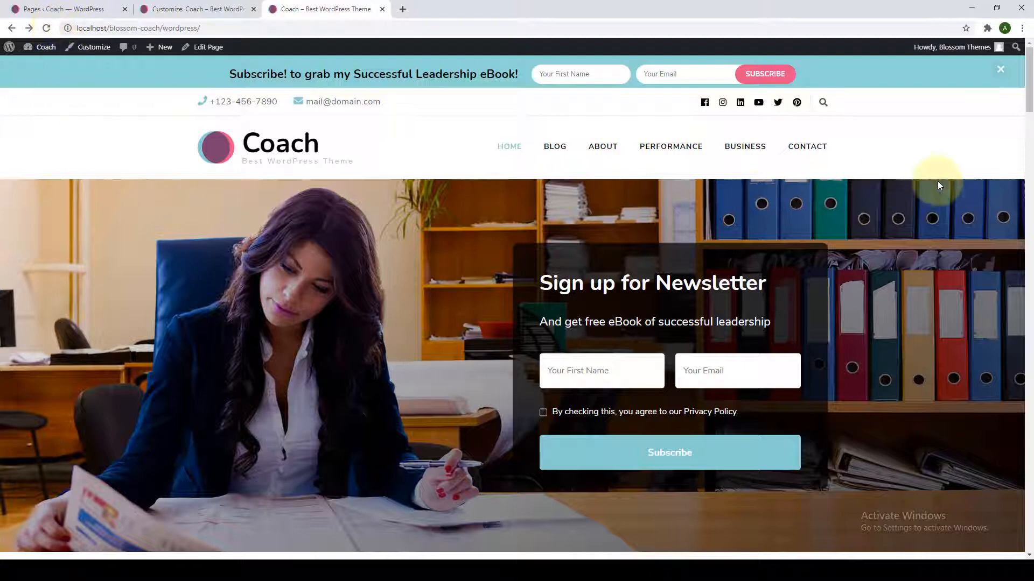
drag(1032, 86, 1032, 533)
click(993, 529)
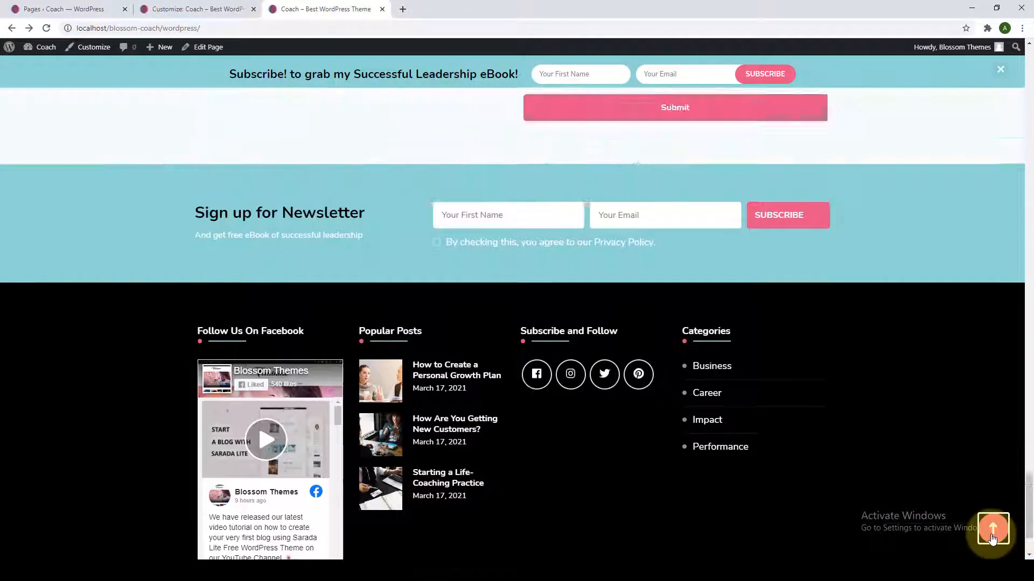